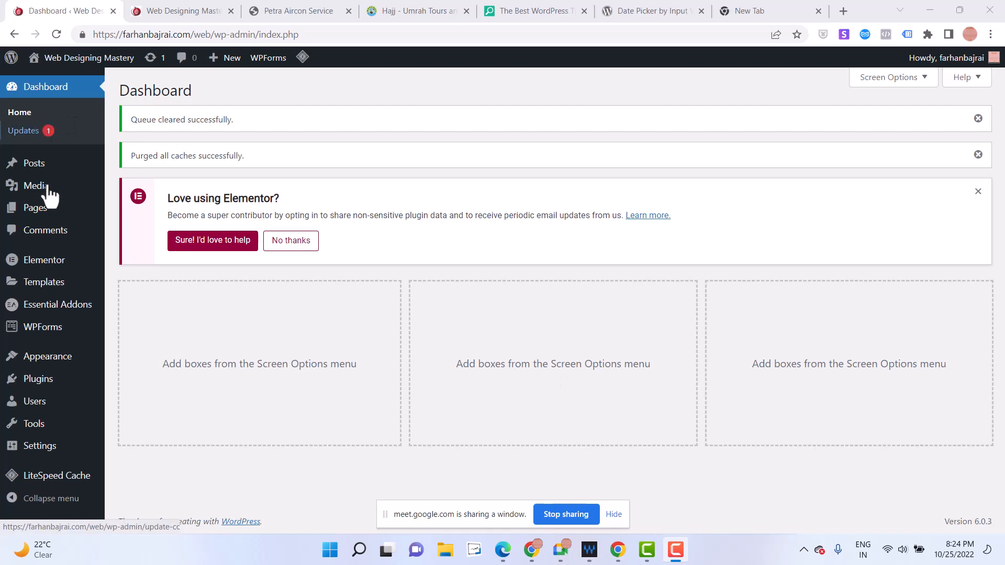
Select all of the site's pages and move them to the Trash in bulk
{"action": "left_click", "coordinate": [26, 209]}
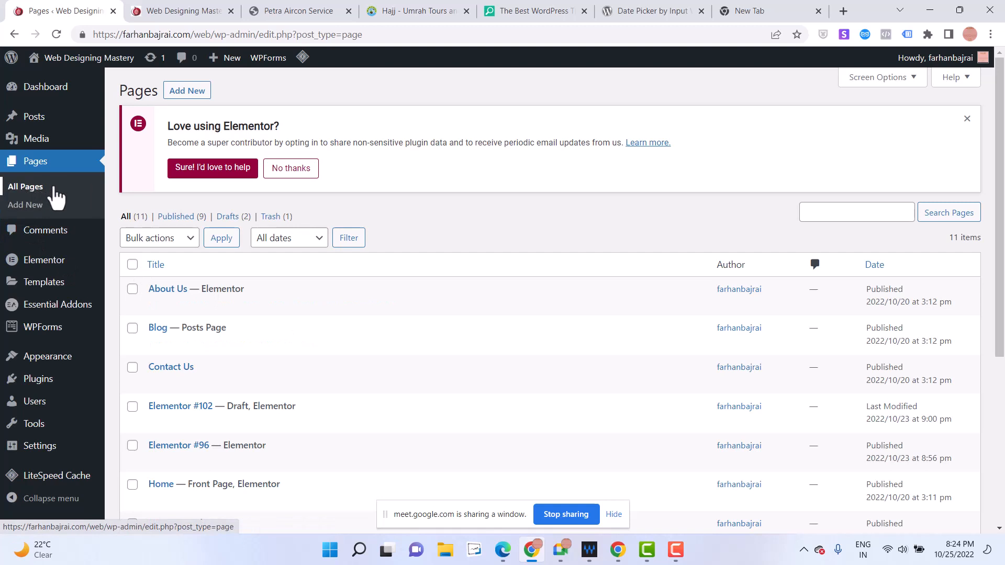
{"action": "left_click", "coordinate": [133, 265]}
{"action": "scroll", "coordinate": [222, 353], "scroll_direction": "down", "scroll_amount": 5}
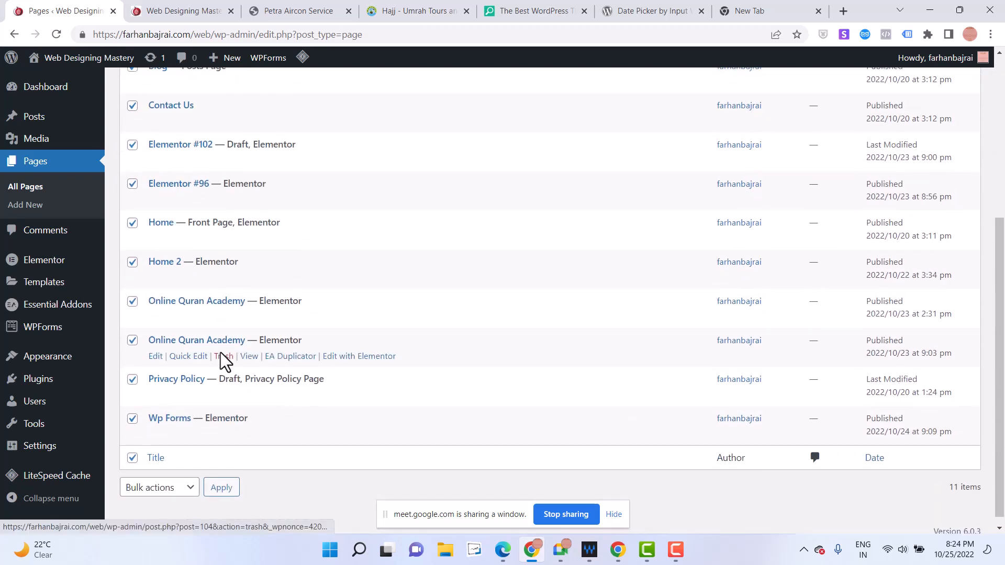
{"action": "scroll", "coordinate": [209, 349], "scroll_direction": "up", "scroll_amount": 5}
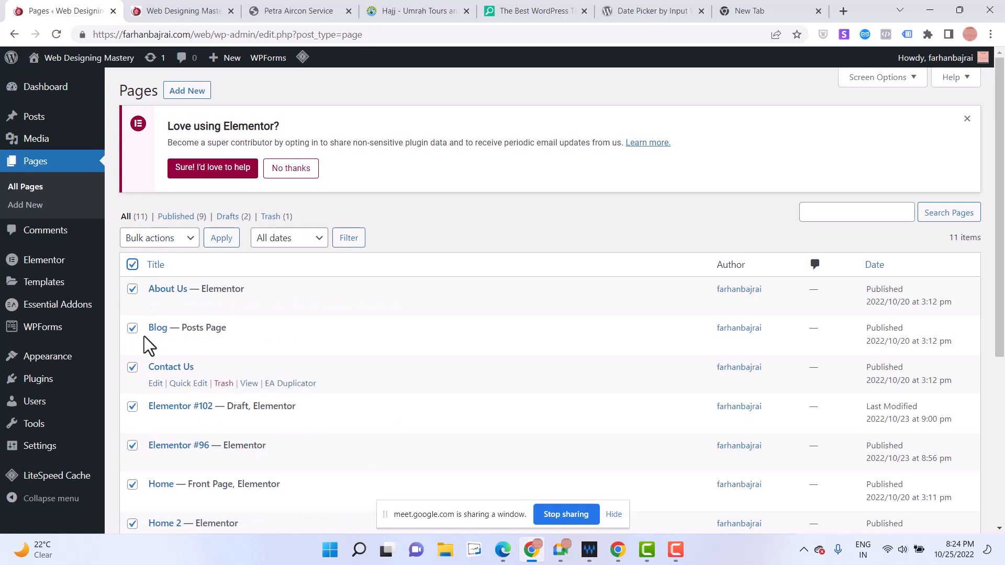
{"action": "left_click", "coordinate": [158, 239]}
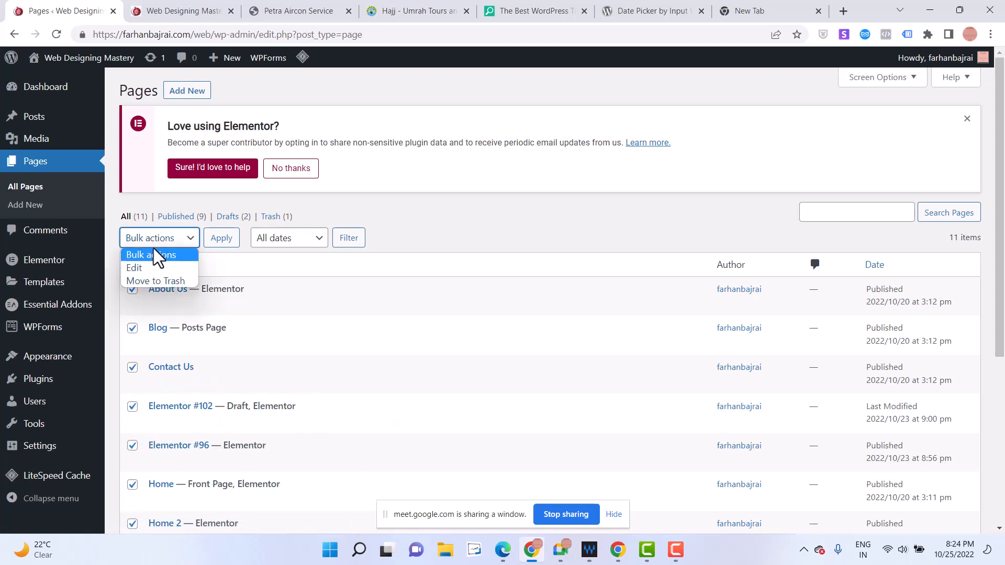
{"action": "left_click", "coordinate": [159, 281]}
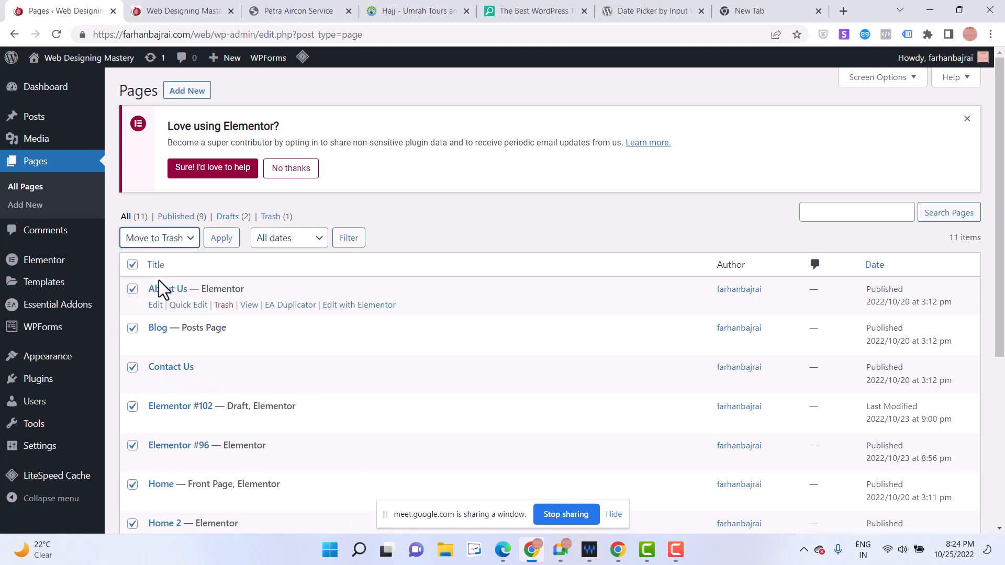
{"action": "left_click", "coordinate": [220, 240]}
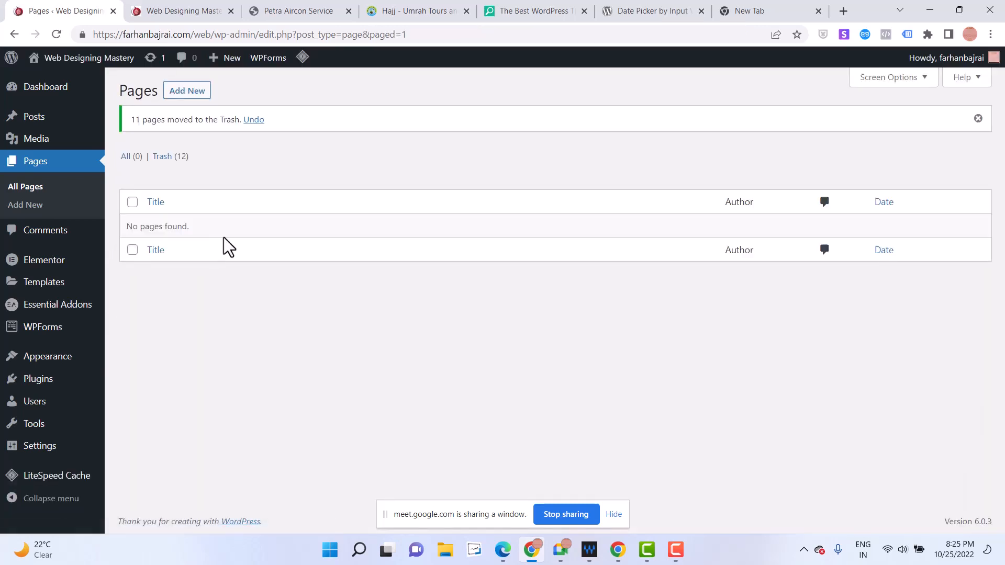
Open the installed themes and start adding a new theme
{"action": "mouse_move", "coordinate": [44, 286]}
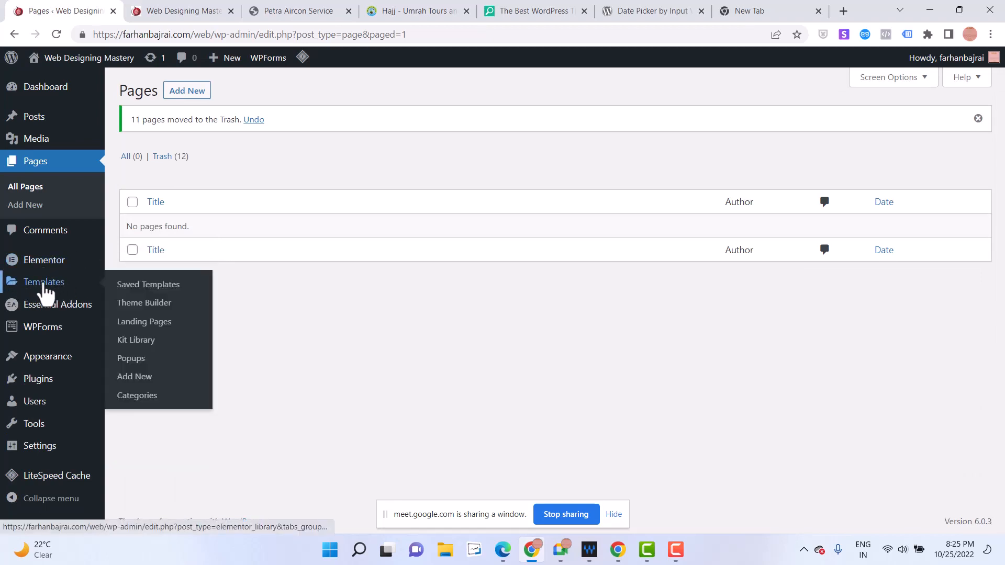
{"action": "mouse_move", "coordinate": [44, 373]}
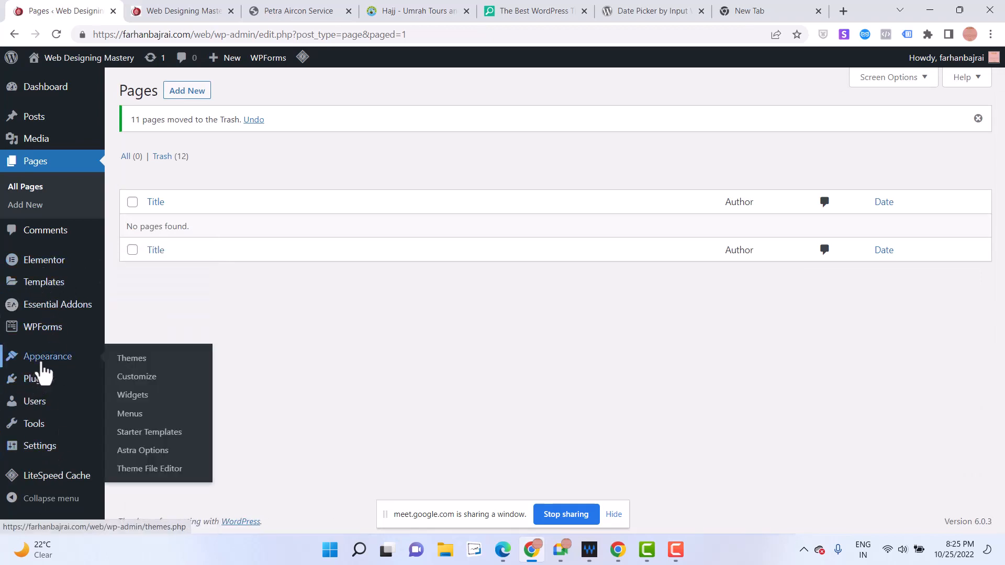
{"action": "left_click", "coordinate": [123, 360]}
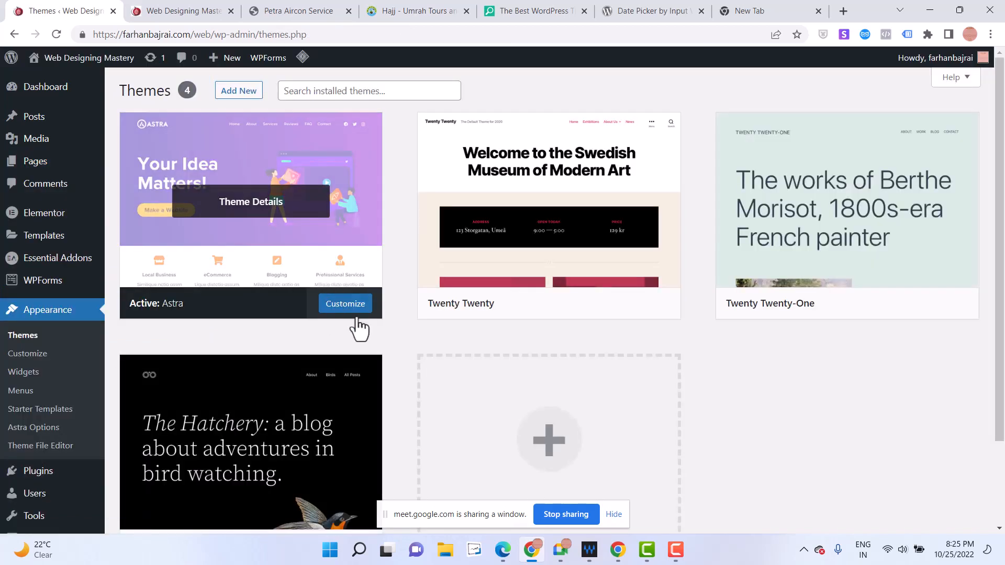
{"action": "left_click", "coordinate": [525, 416]}
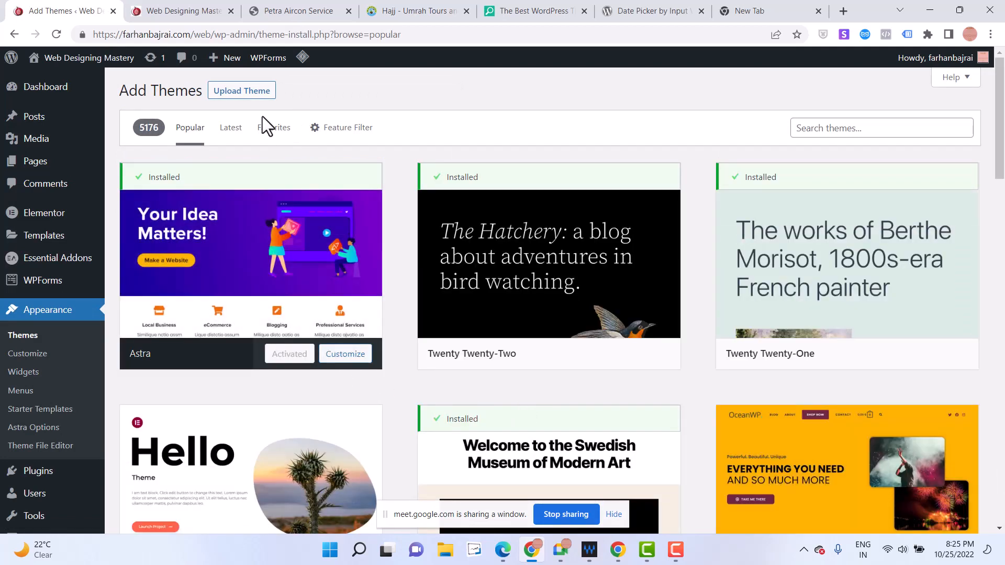
Find Hello Elementor among the popular themes, then install and activate it from its preview
{"action": "mouse_move", "coordinate": [344, 329]}
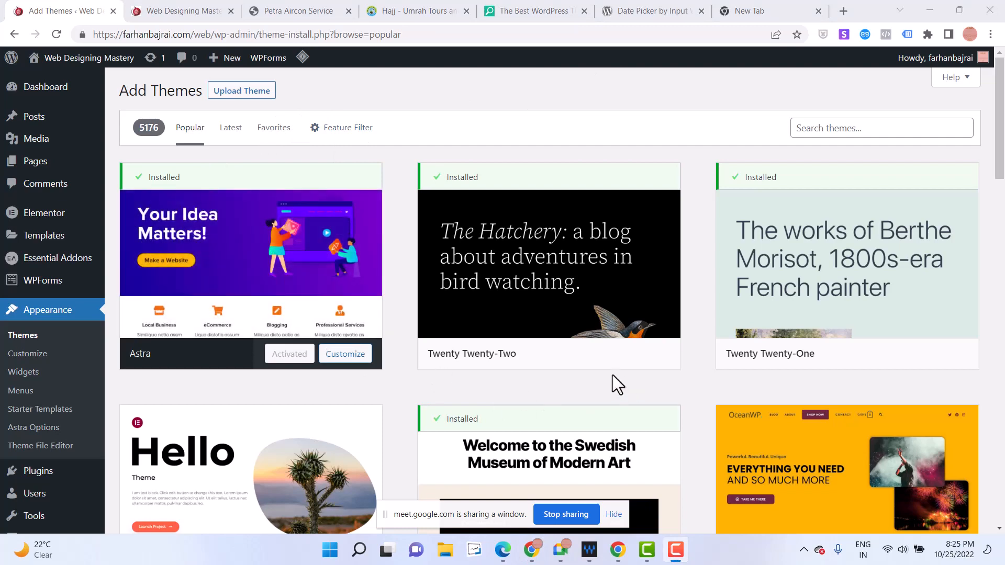
{"action": "scroll", "coordinate": [367, 319], "scroll_direction": "down", "scroll_amount": 2}
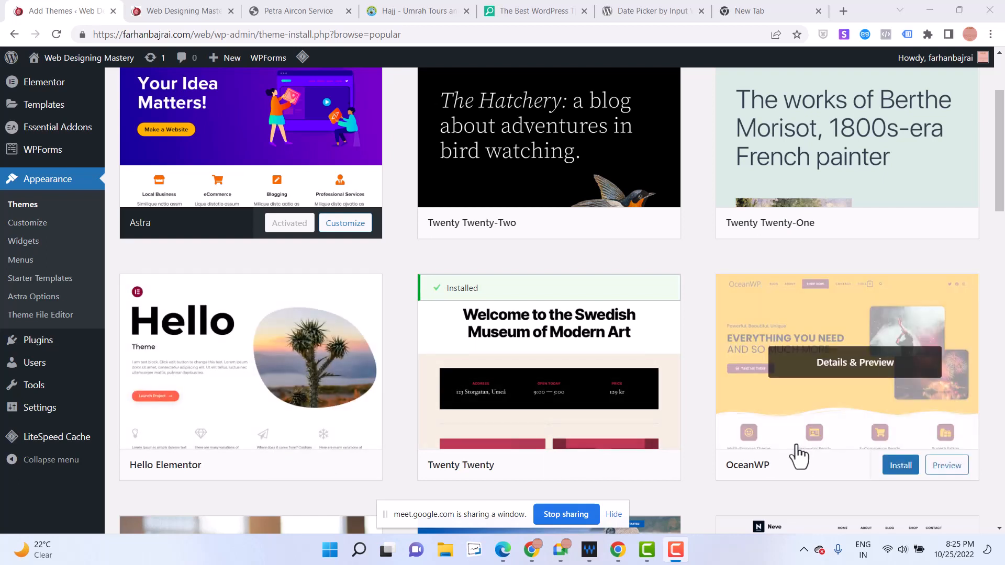
{"action": "scroll", "coordinate": [442, 398], "scroll_direction": "down", "scroll_amount": 5}
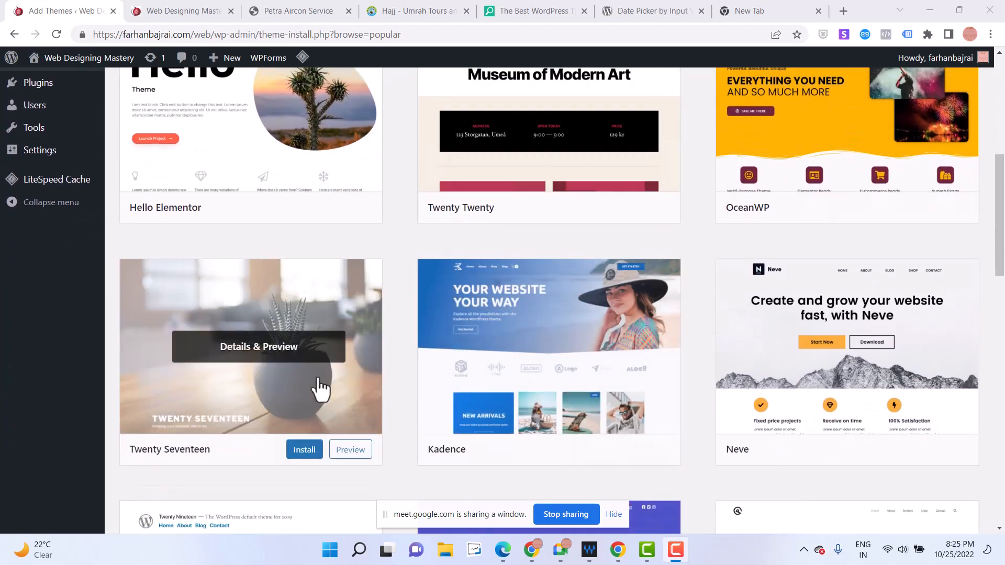
{"action": "scroll", "coordinate": [240, 359], "scroll_direction": "up", "scroll_amount": 3}
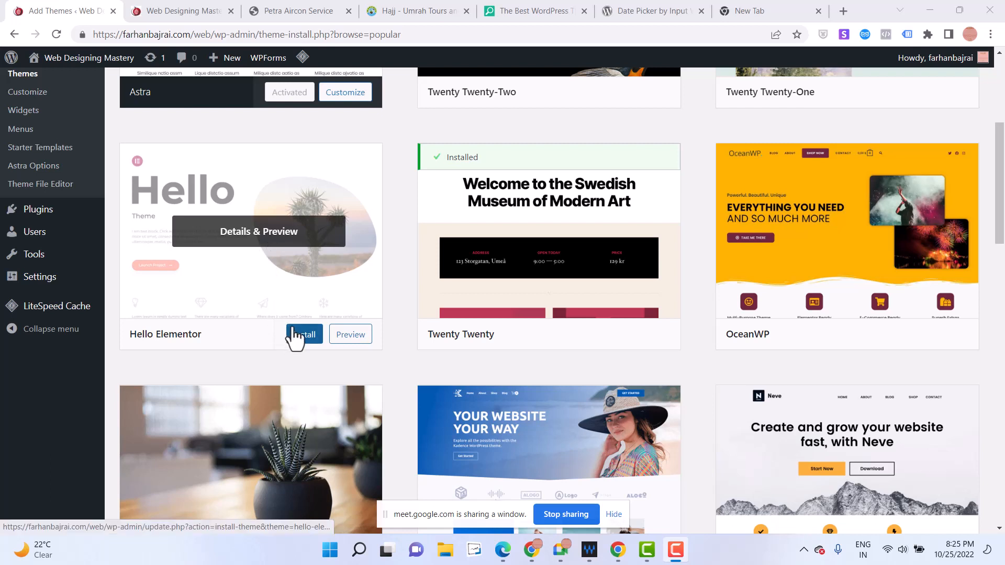
{"action": "left_click", "coordinate": [269, 236]}
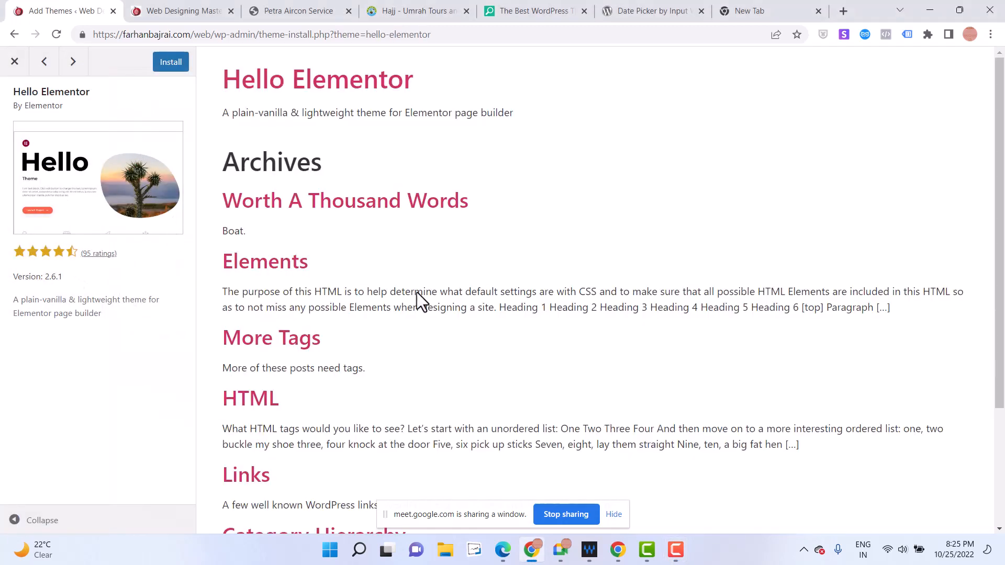
{"action": "scroll", "coordinate": [425, 348], "scroll_direction": "down", "scroll_amount": 3}
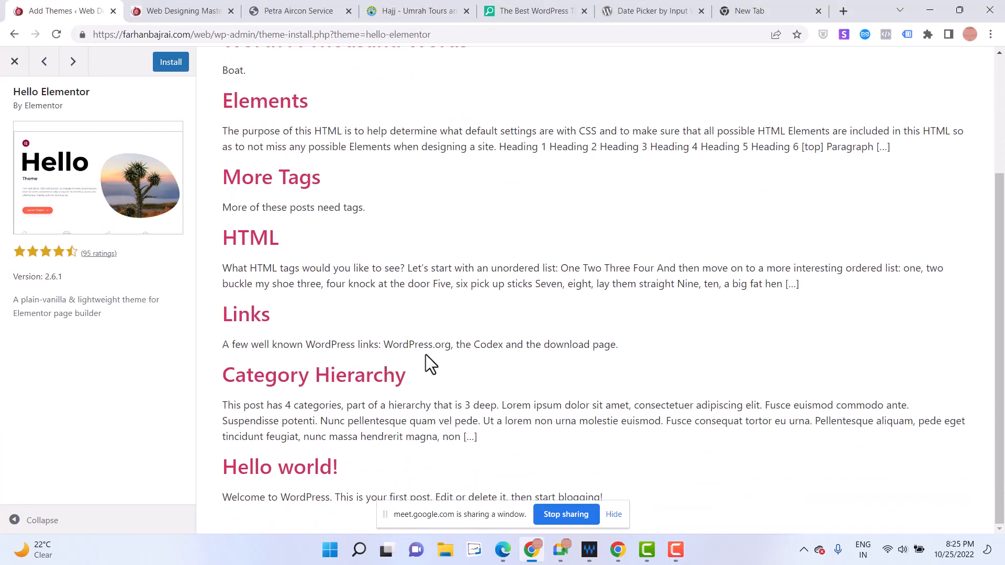
{"action": "scroll", "coordinate": [426, 354], "scroll_direction": "up", "scroll_amount": 3}
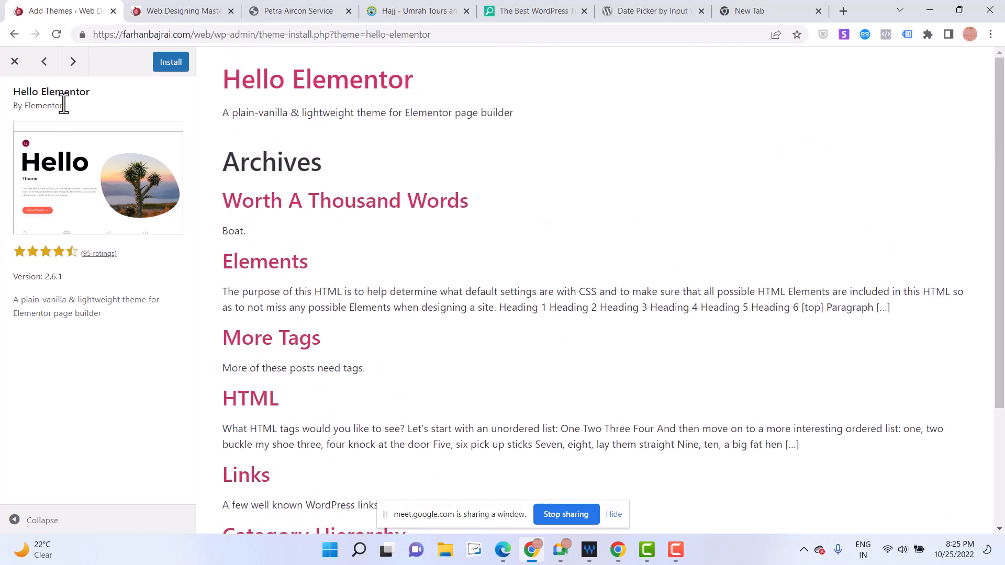
{"action": "left_click", "coordinate": [164, 80]}
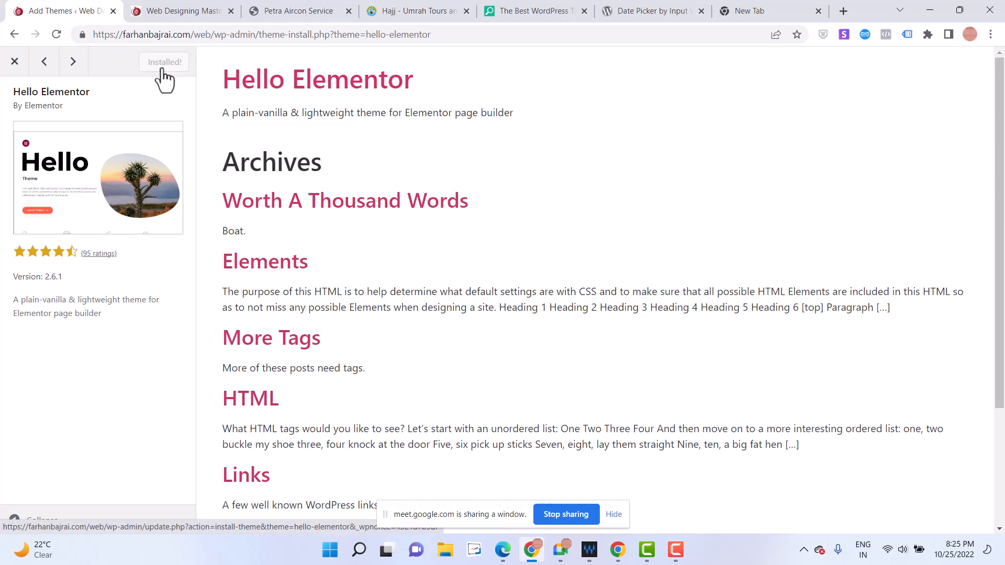
{"action": "left_click", "coordinate": [165, 80]}
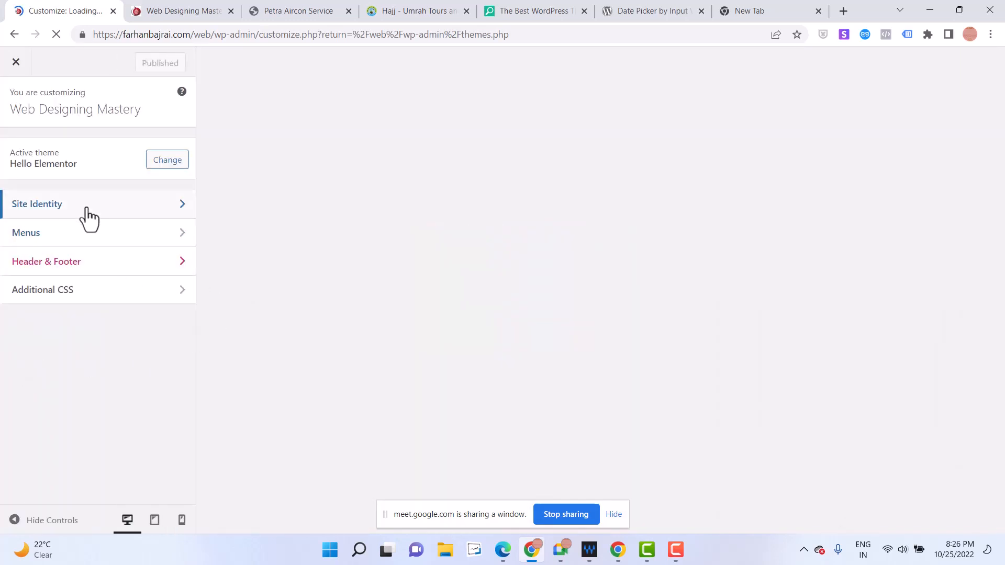
Open Site Identity in the theme customizer and set the site title to "Tours and Travel"
{"action": "left_click", "coordinate": [84, 209]}
{"action": "scroll", "coordinate": [117, 292], "scroll_direction": "down", "scroll_amount": 1}
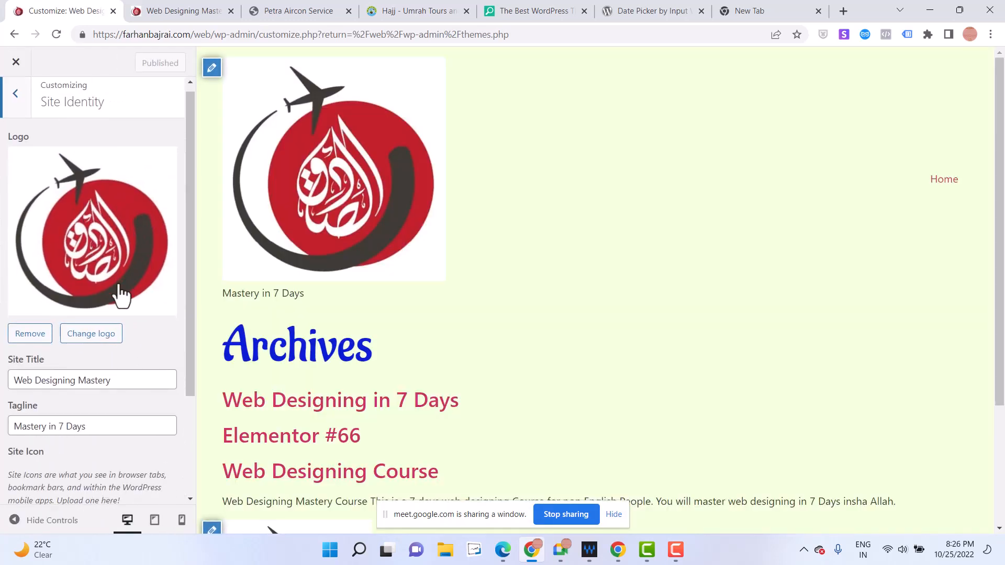
{"action": "scroll", "coordinate": [97, 330], "scroll_direction": "down", "scroll_amount": 1}
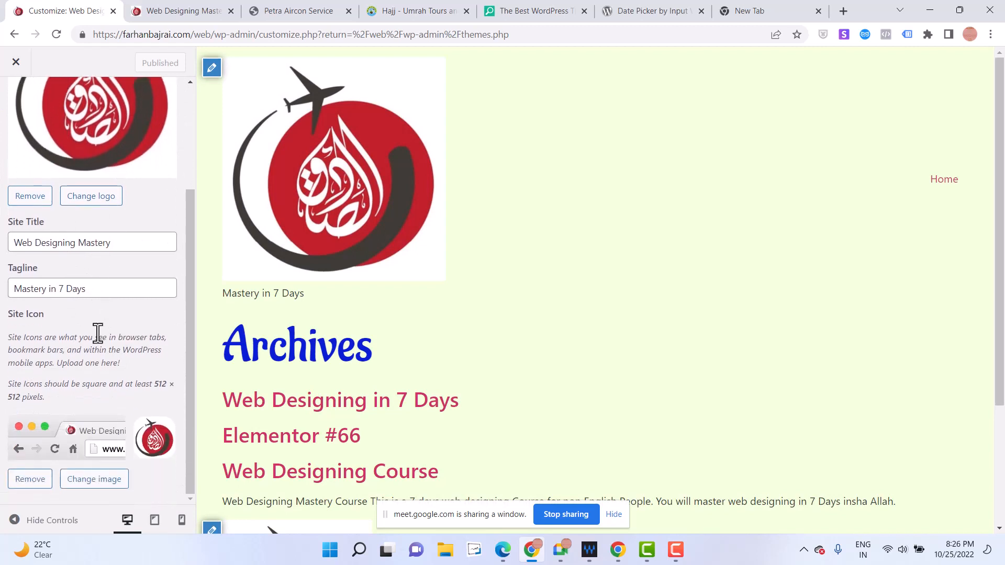
{"action": "left_click", "coordinate": [92, 246]}
{"action": "key", "text": "ctrl+a"}
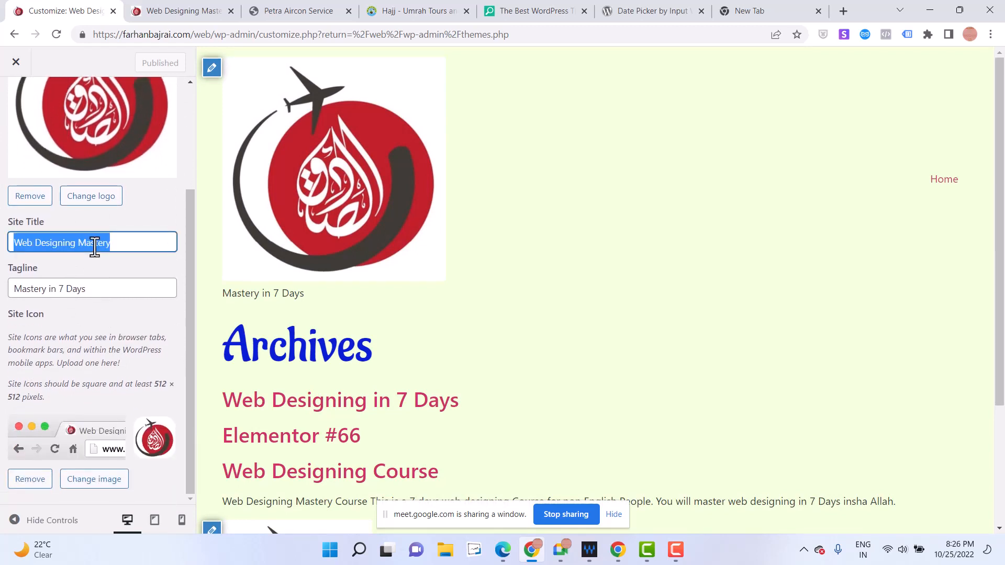
{"action": "type", "text": "Toursn"}
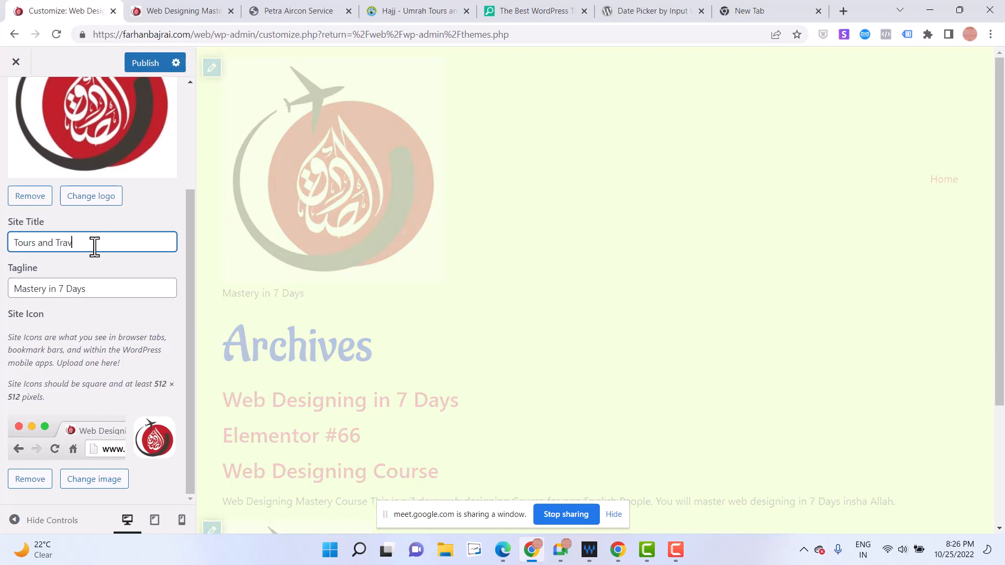
{"action": "type", "text": "el"}
{"action": "key", "text": "ctrl+a"}
{"action": "type", "text": "Haj a"}
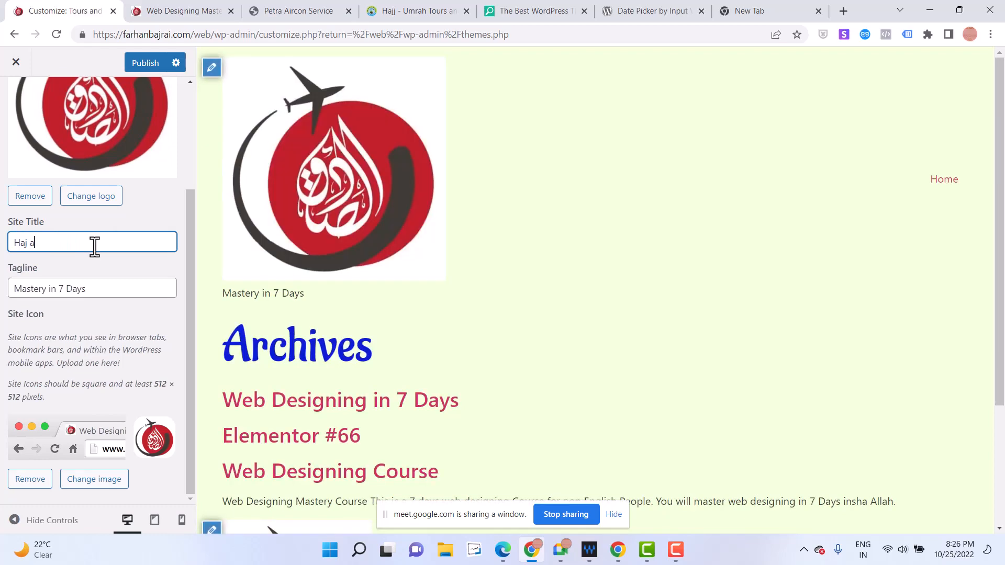
{"action": "type", "text": "nd"}
Set the site title to "Tours and Travels" and the tagline to "Travel as you like"
{"action": "key", "text": "ctrl+a"}
{"action": "type", "text": "Tours an"}
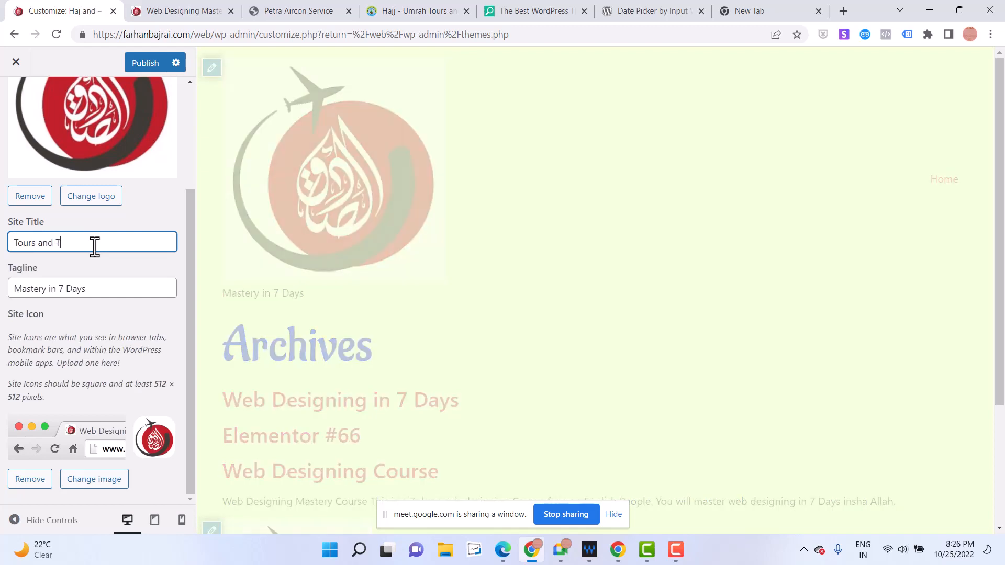
{"action": "type", "text": "d Travels"}
{"action": "key", "text": "Tab"}
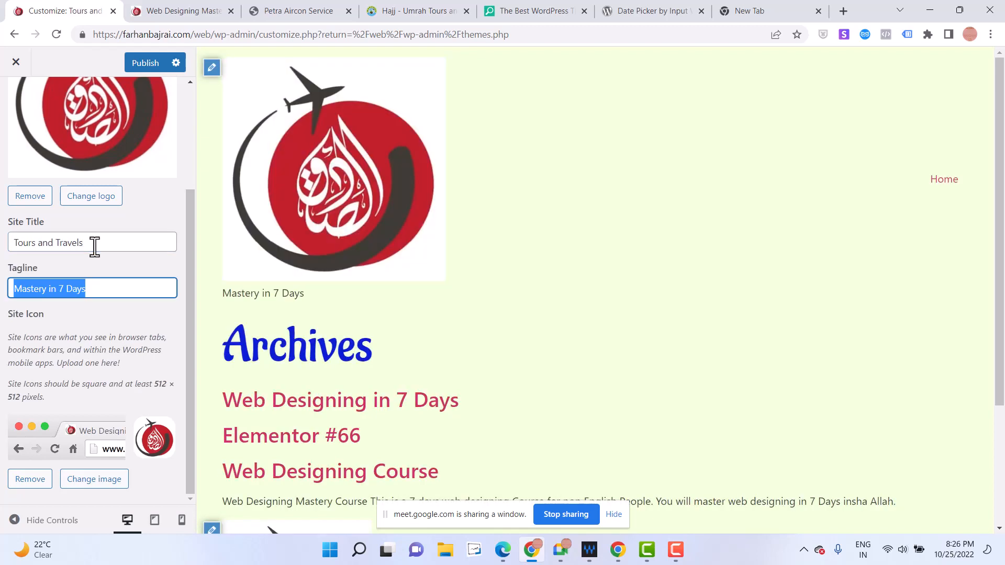
{"action": "type", "text": "Travel as"}
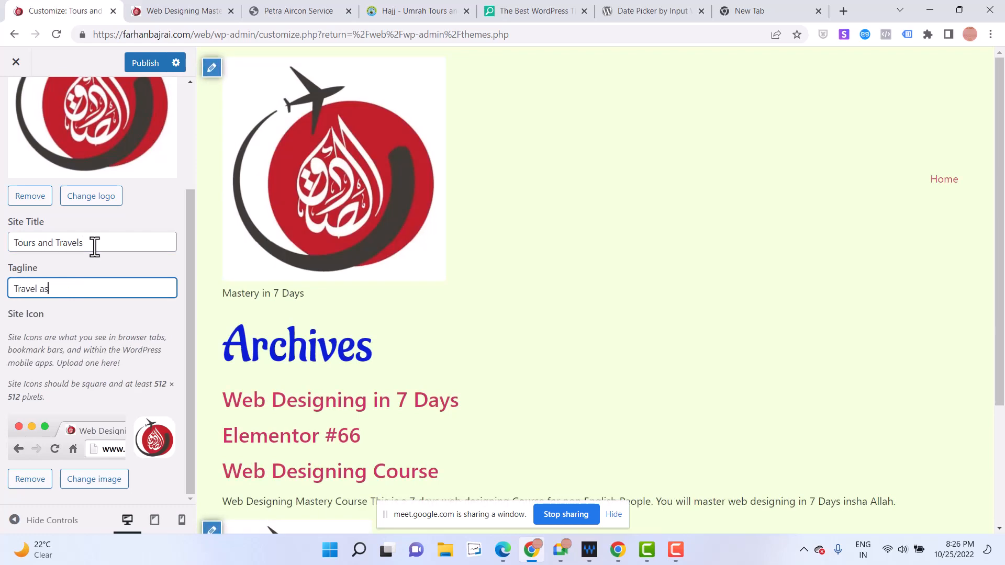
{"action": "type", "text": " you like"}
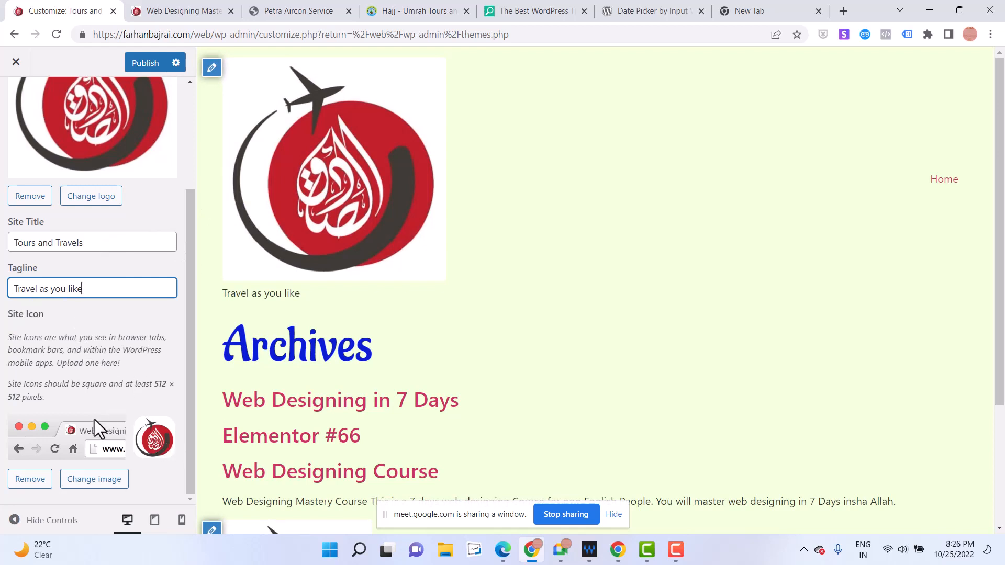
Leave Site Identity and check the Menus section of the customizer
{"action": "scroll", "coordinate": [94, 425], "scroll_direction": "up", "scroll_amount": 3}
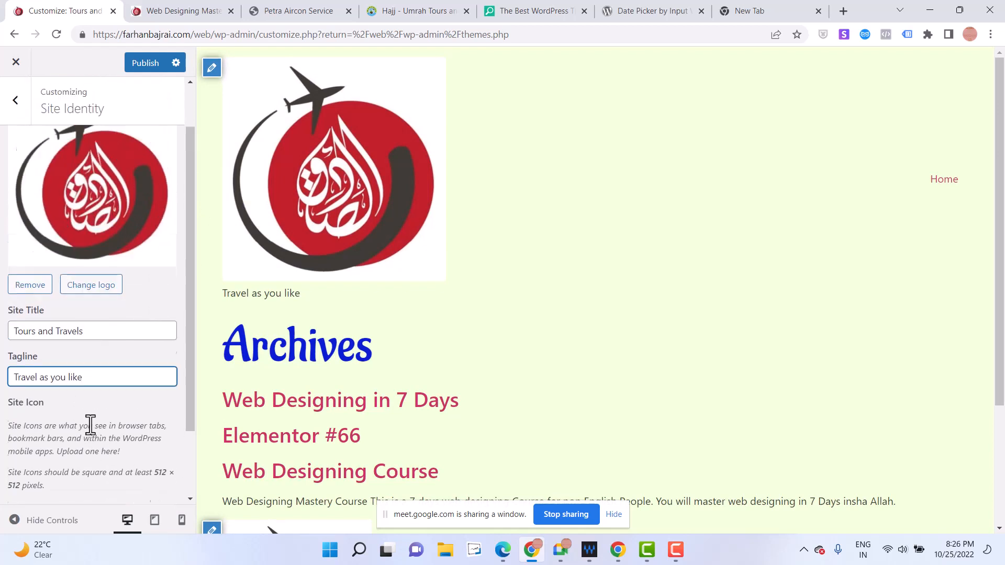
{"action": "left_click", "coordinate": [21, 119]}
{"action": "left_click", "coordinate": [59, 235]}
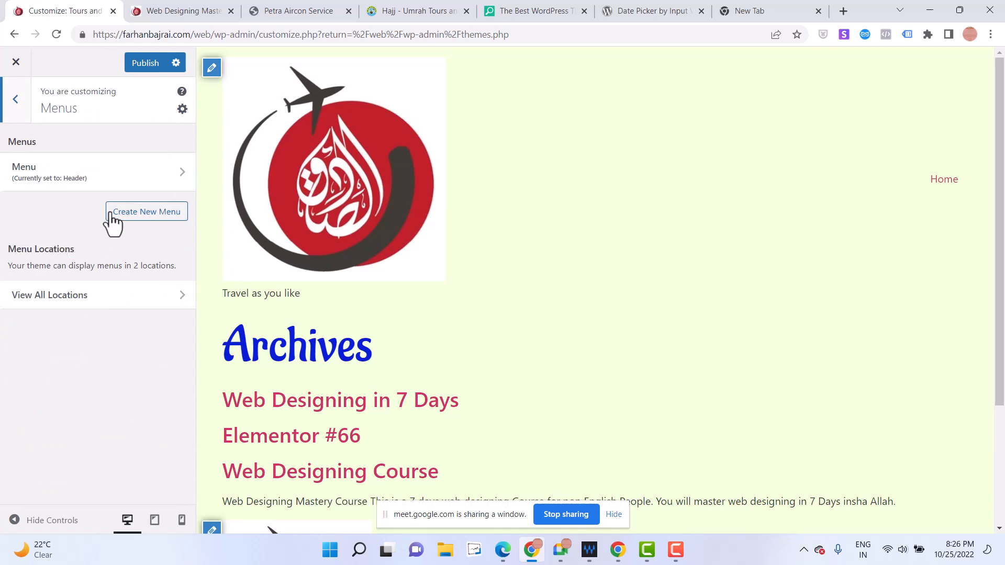
{"action": "left_click", "coordinate": [14, 111]}
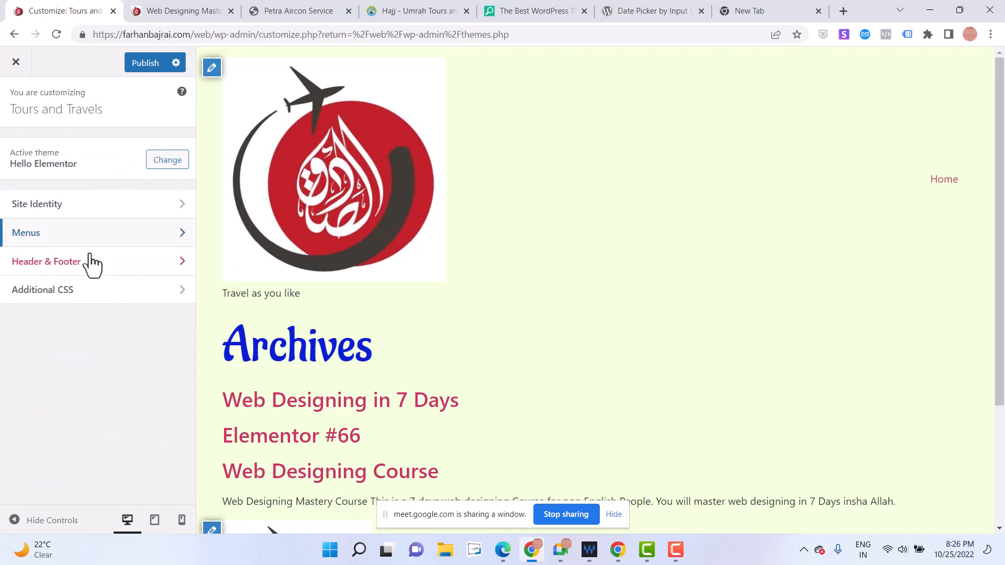
Start the Header & Footer setup from the customizer and open the Header options in Elementor's Site Settings
{"action": "left_click", "coordinate": [90, 278]}
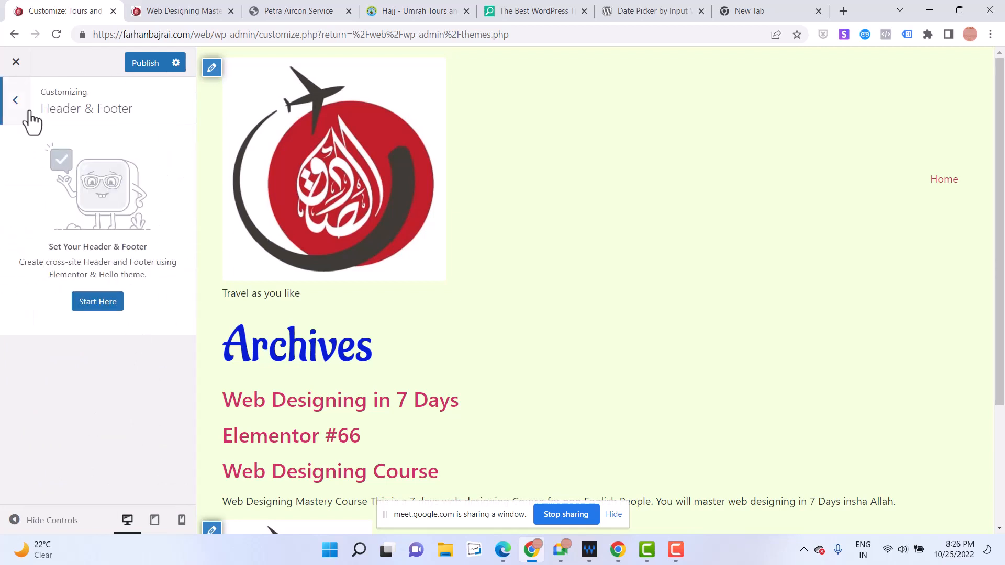
{"action": "left_click", "coordinate": [107, 306]}
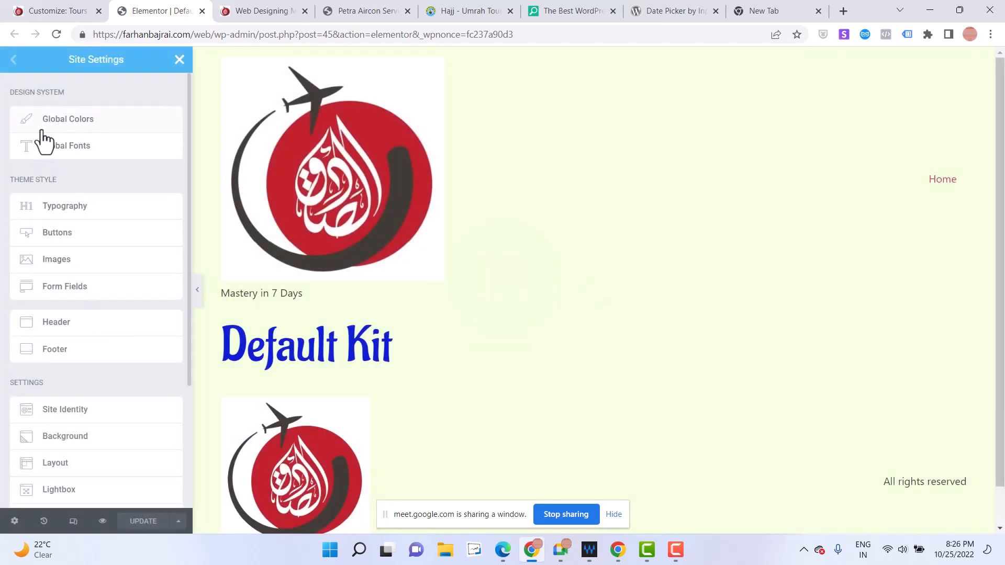
{"action": "left_click", "coordinate": [84, 325]}
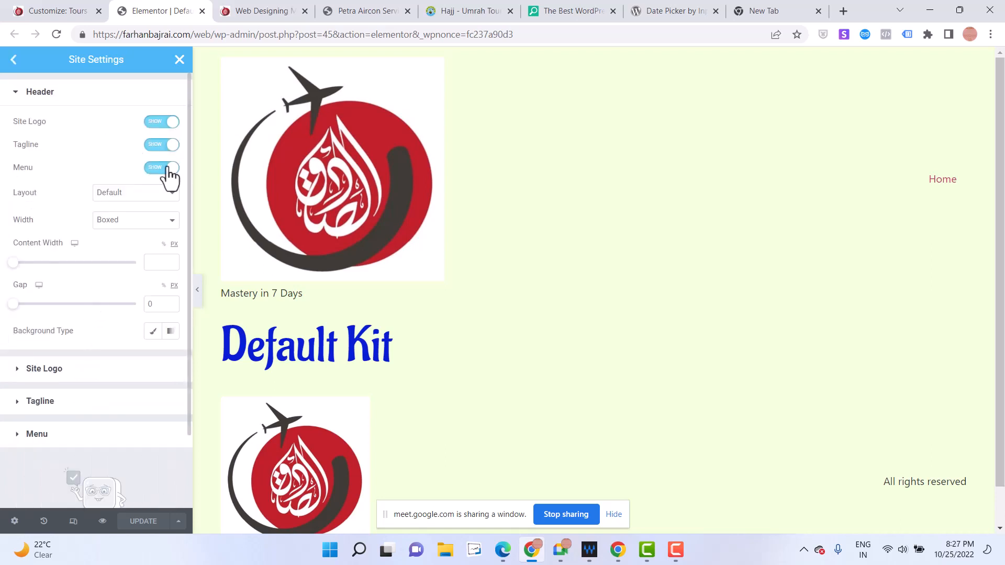
{"action": "scroll", "coordinate": [93, 344], "scroll_direction": "down", "scroll_amount": 2}
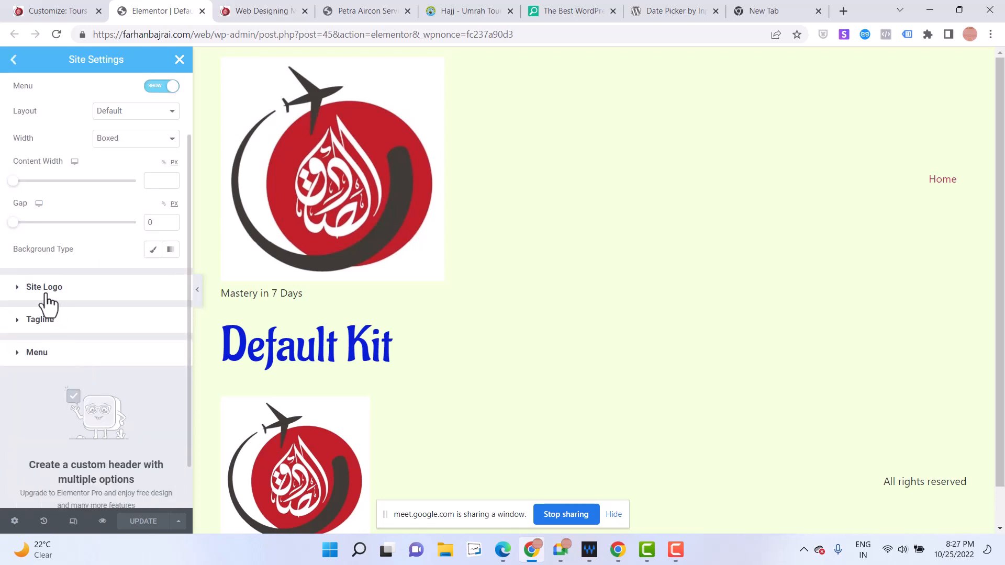
Set the header's site logo width to 75 px
{"action": "left_click", "coordinate": [31, 287]}
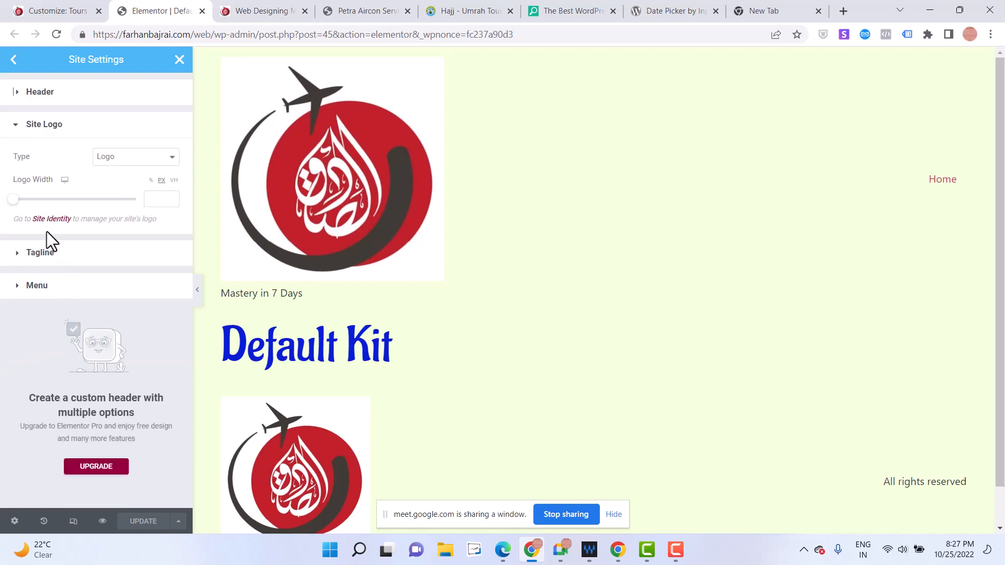
{"action": "mouse_move", "coordinate": [16, 199]}
{"action": "left_mouse_down"}
{"action": "mouse_move", "coordinate": [34, 200]}
{"action": "mouse_move", "coordinate": [21, 201]}
{"action": "left_mouse_up"}
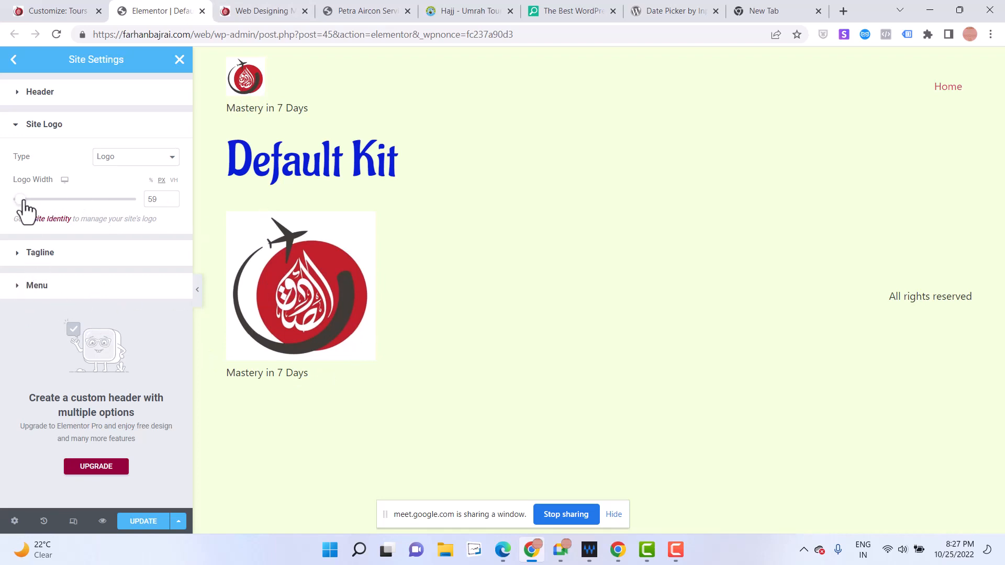
{"action": "left_click_drag", "start_coordinate": [22, 201], "coordinate": [29, 225]}
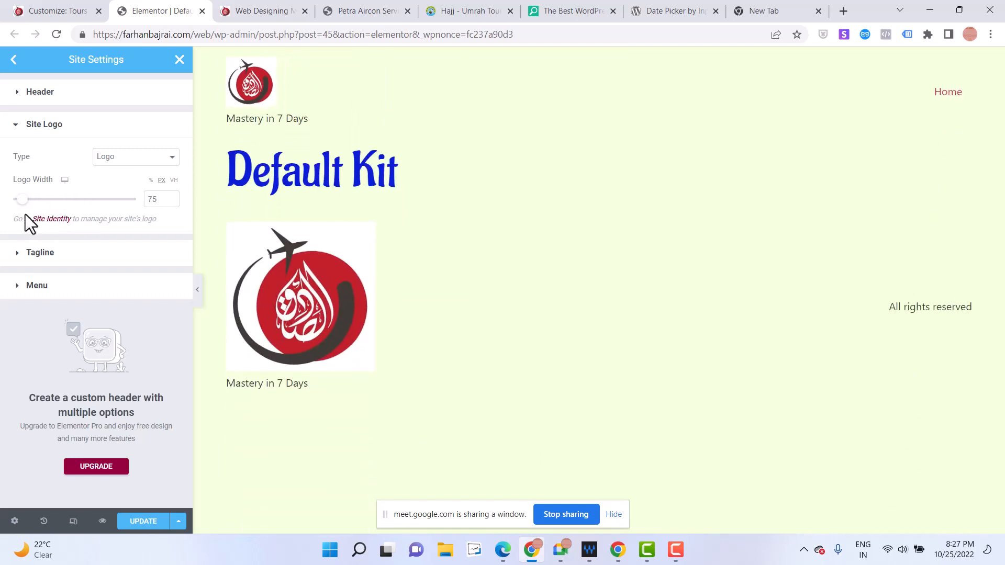
Set the header tagline's text color to red #BD0E0E
{"action": "left_click", "coordinate": [27, 253]}
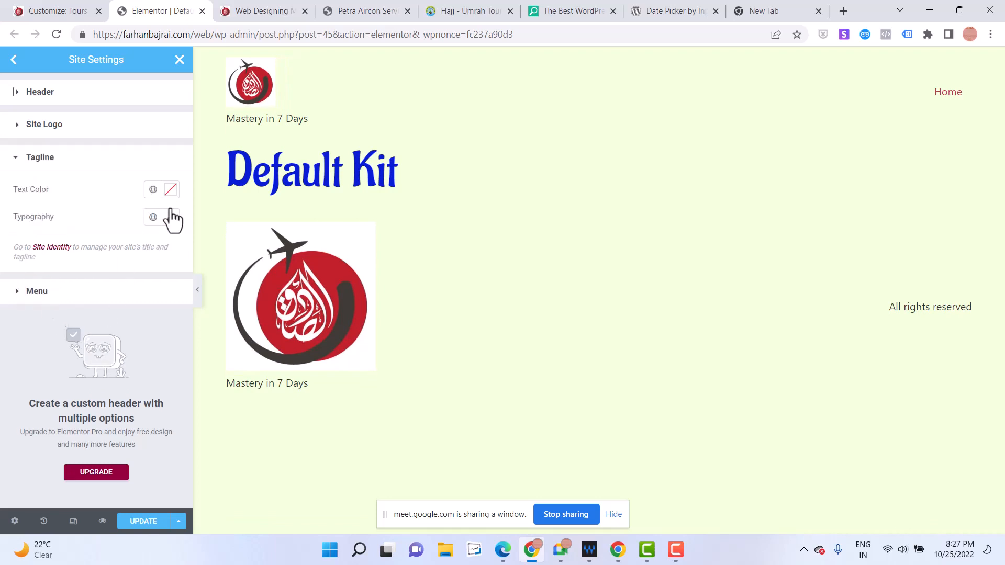
{"action": "left_click", "coordinate": [170, 190]}
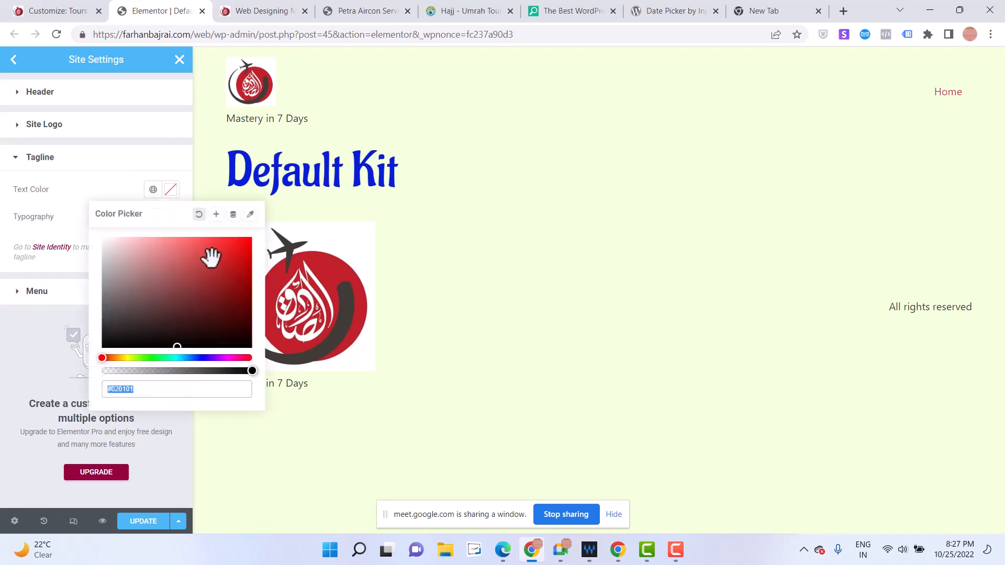
{"action": "left_click", "coordinate": [240, 264]}
{"action": "left_click", "coordinate": [122, 164]}
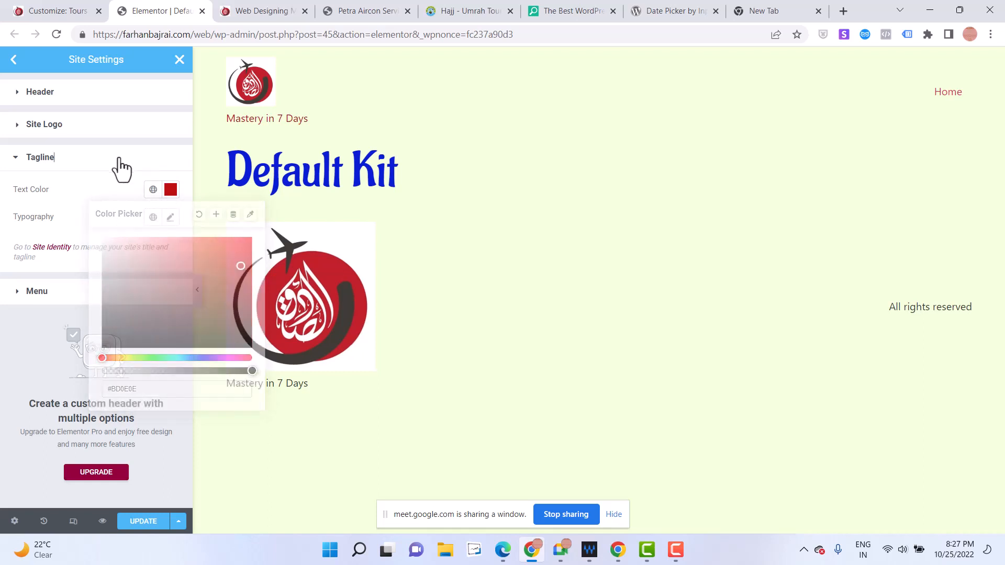
{"action": "left_click", "coordinate": [15, 156]}
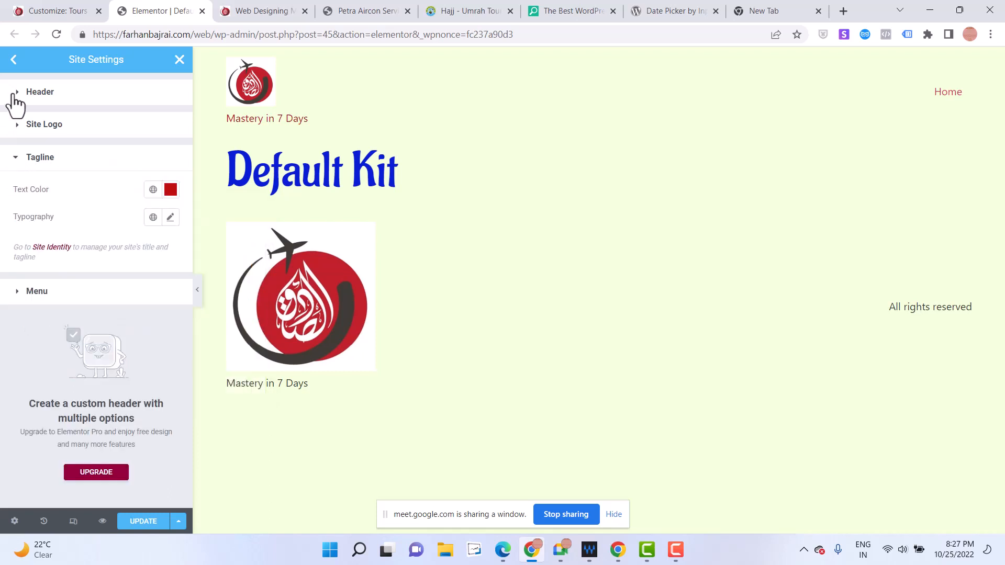
Toggle the visibility of the header's site logo, tagline and menu, leaving all three shown
{"action": "left_click", "coordinate": [16, 94]}
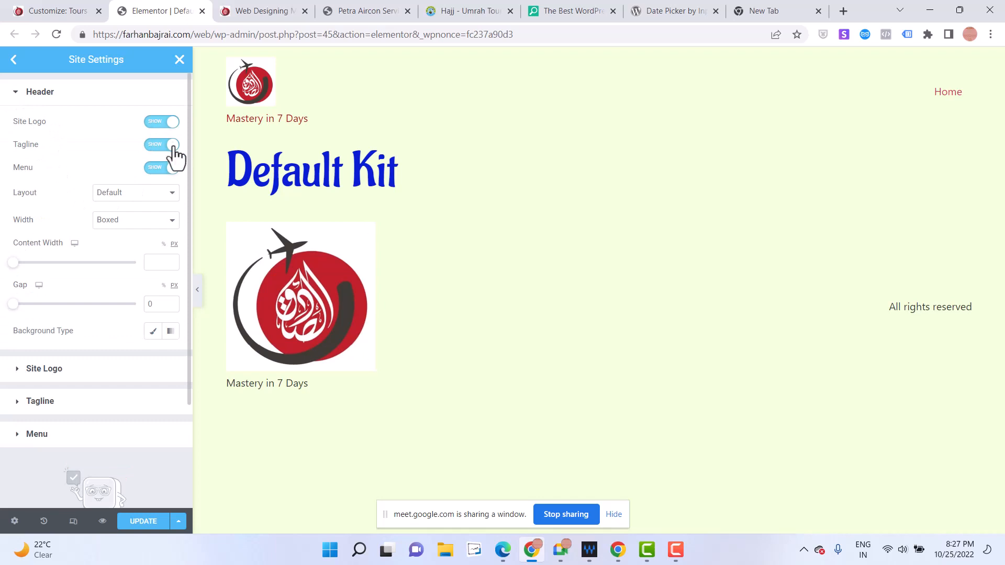
{"action": "left_click", "coordinate": [169, 123]}
{"action": "left_click", "coordinate": [166, 146]}
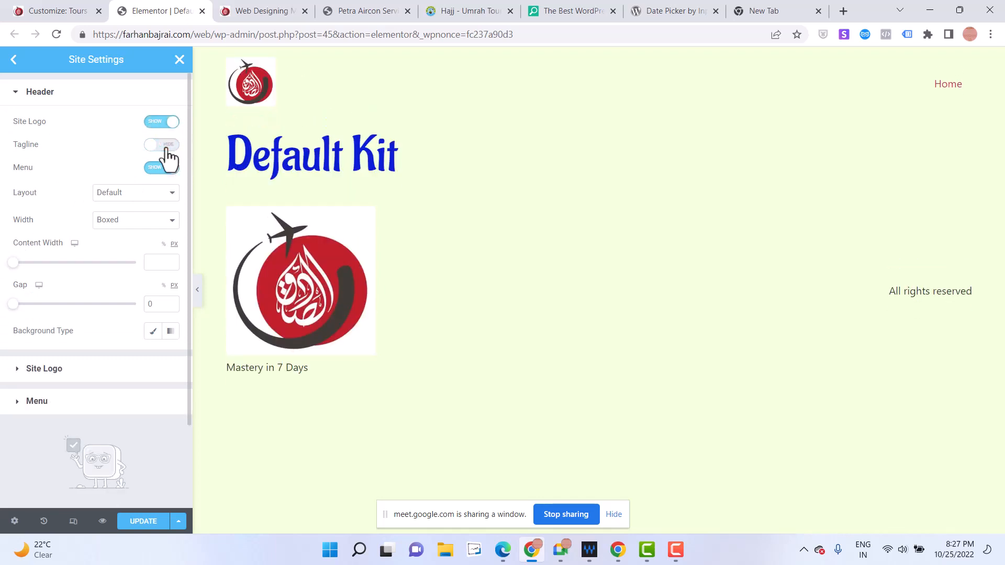
{"action": "left_click", "coordinate": [166, 147]}
{"action": "left_click", "coordinate": [177, 170]}
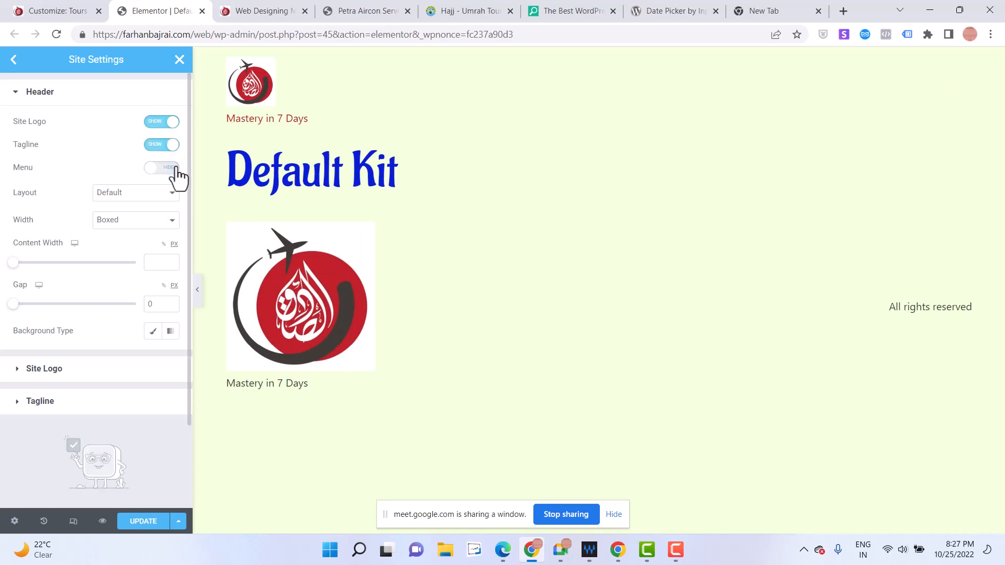
{"action": "left_click", "coordinate": [177, 170]}
Try the Inverted and Centered header layouts and return the layout to Default
{"action": "left_click", "coordinate": [129, 195]}
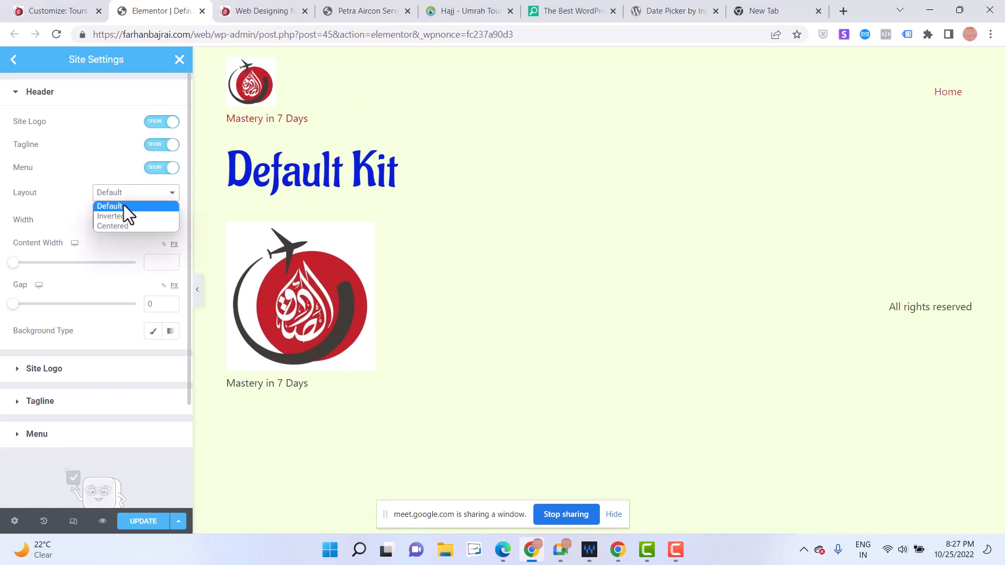
{"action": "left_click", "coordinate": [124, 217]}
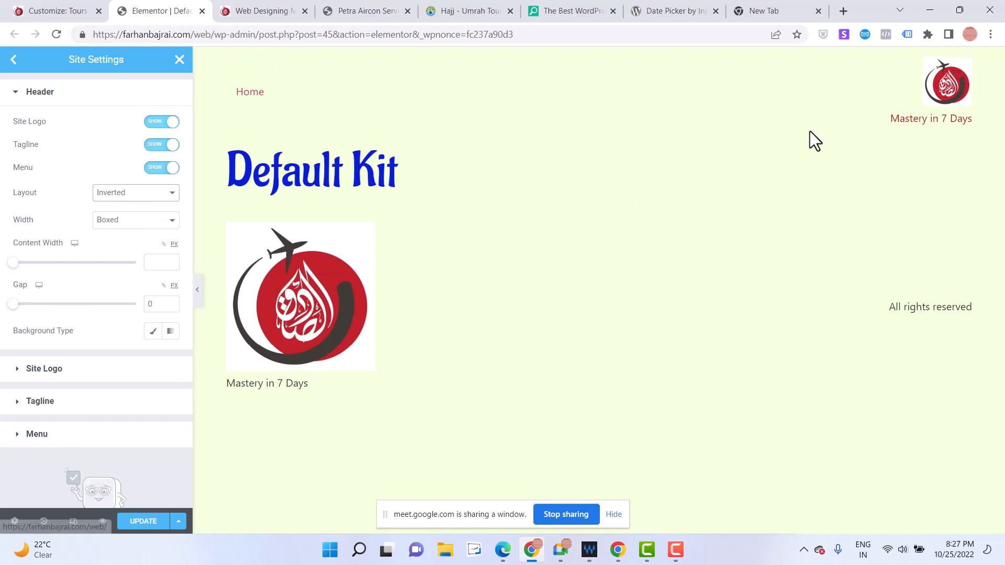
{"action": "left_click", "coordinate": [140, 198]}
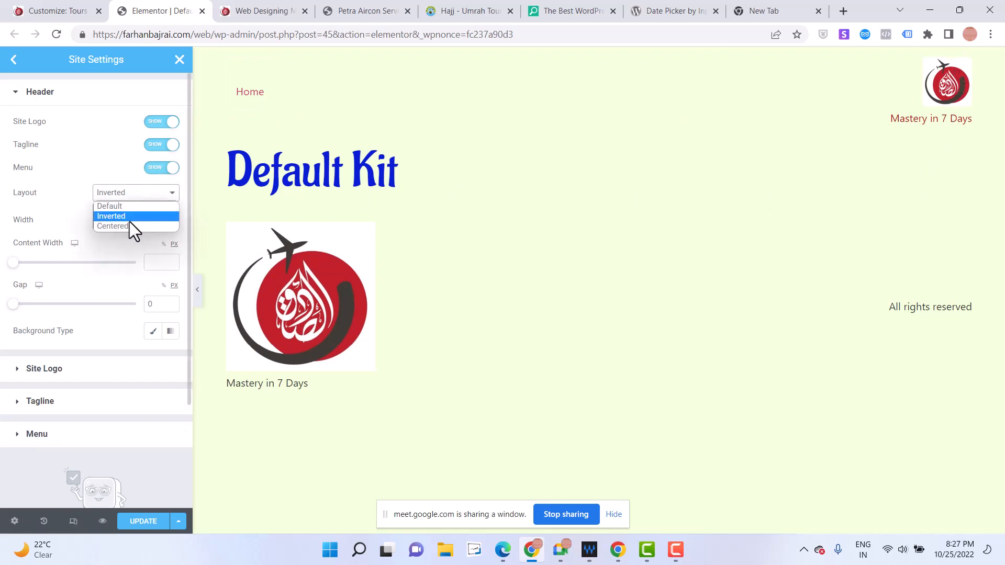
{"action": "left_click", "coordinate": [130, 224]}
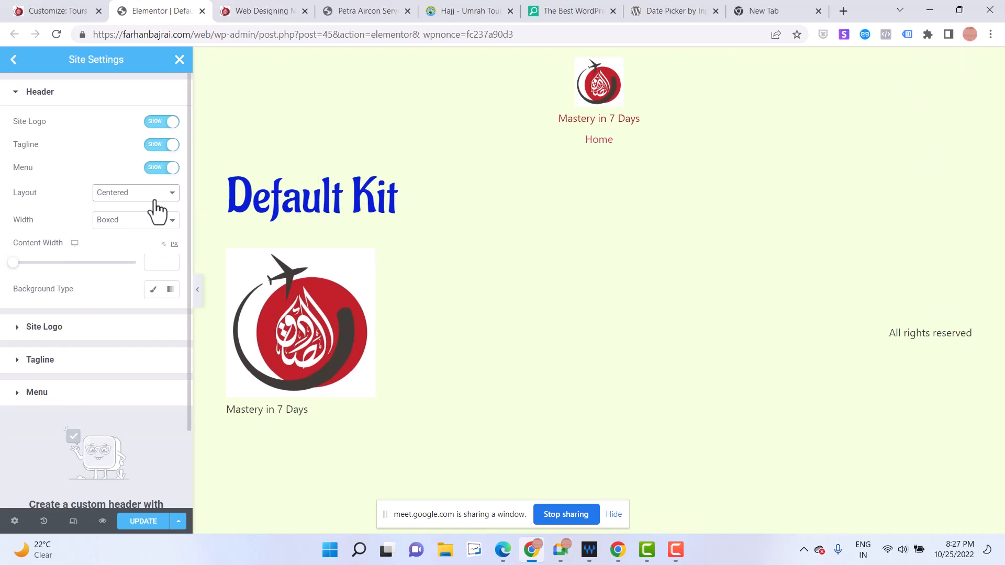
{"action": "left_click", "coordinate": [151, 197]}
{"action": "left_click", "coordinate": [135, 210]}
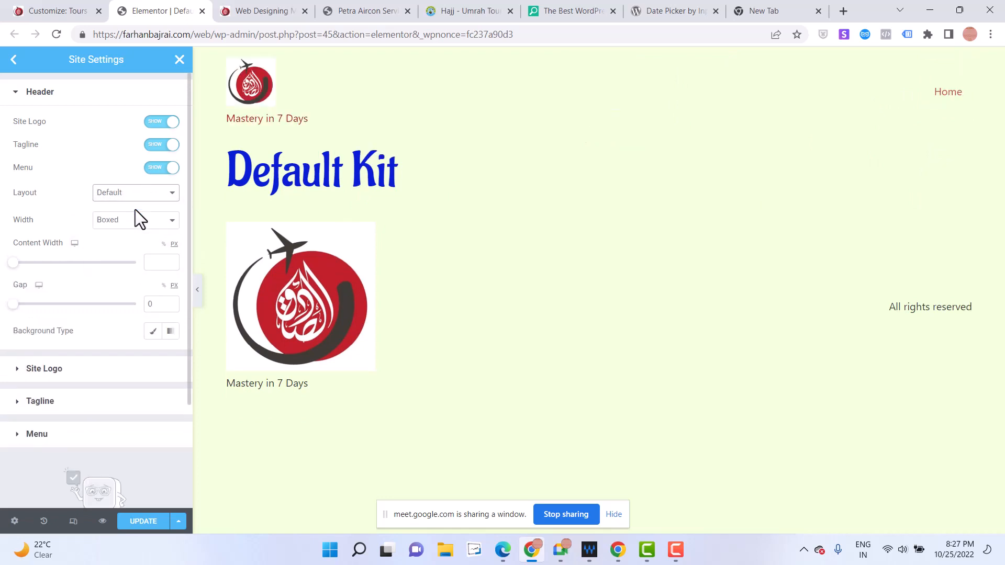
Set the header width to Full Width with the gap kept at 0
{"action": "left_click", "coordinate": [129, 224]}
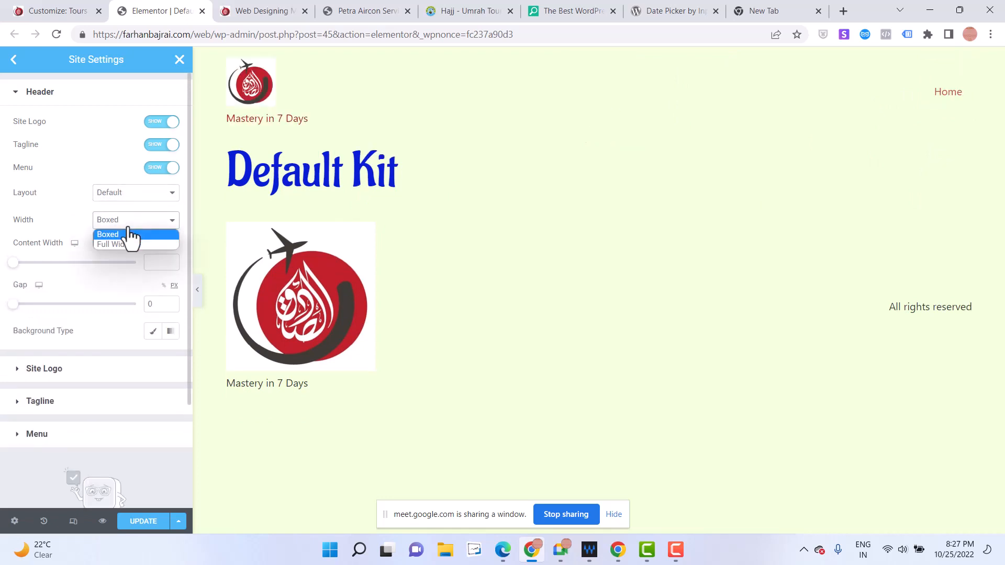
{"action": "left_click", "coordinate": [125, 245]}
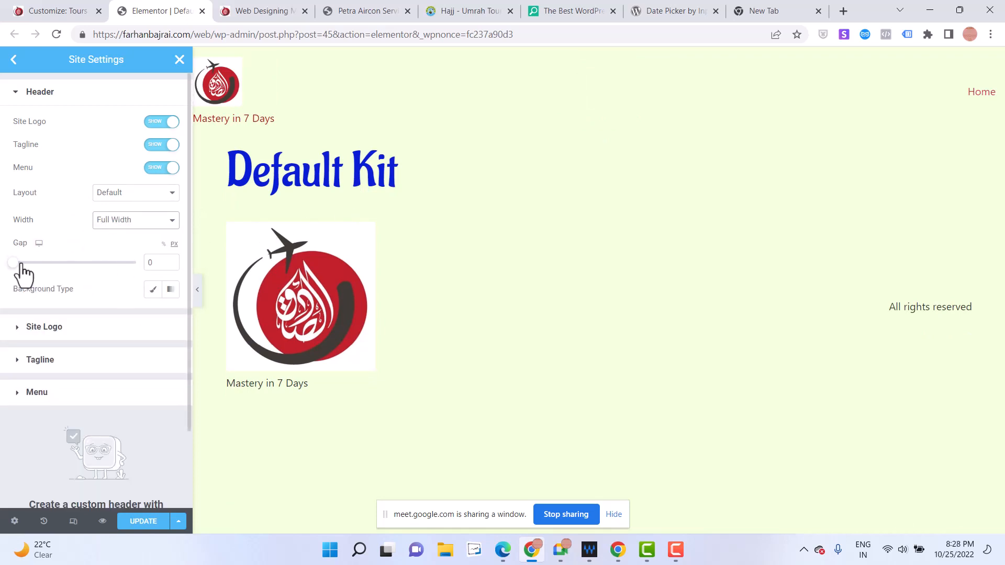
{"action": "mouse_move", "coordinate": [32, 268]}
{"action": "left_mouse_down"}
{"action": "mouse_move", "coordinate": [54, 268]}
{"action": "mouse_move", "coordinate": [13, 271]}
{"action": "left_mouse_up"}
Give the header a solid color background using the global Primary color
{"action": "left_click", "coordinate": [170, 290]}
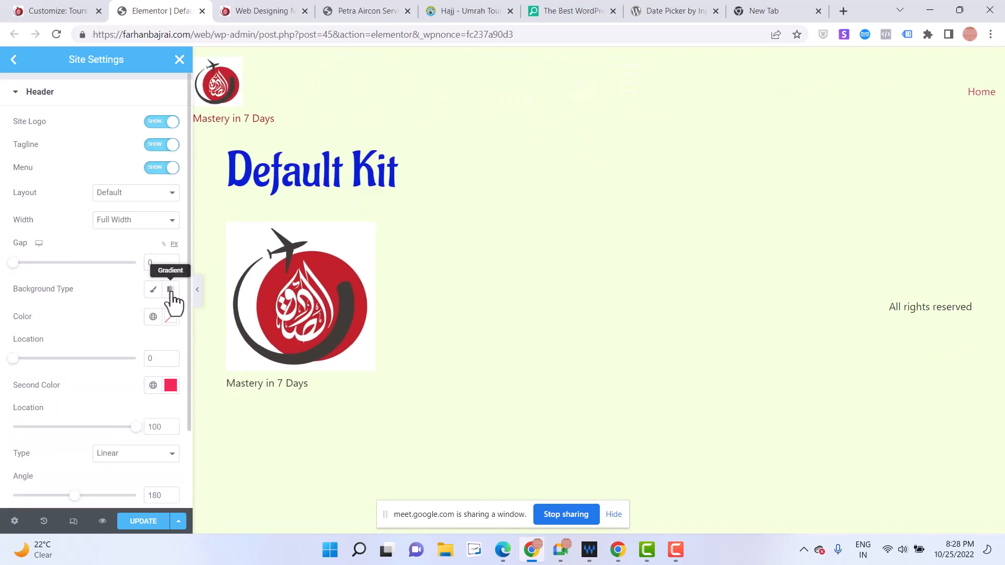
{"action": "left_click", "coordinate": [153, 290]}
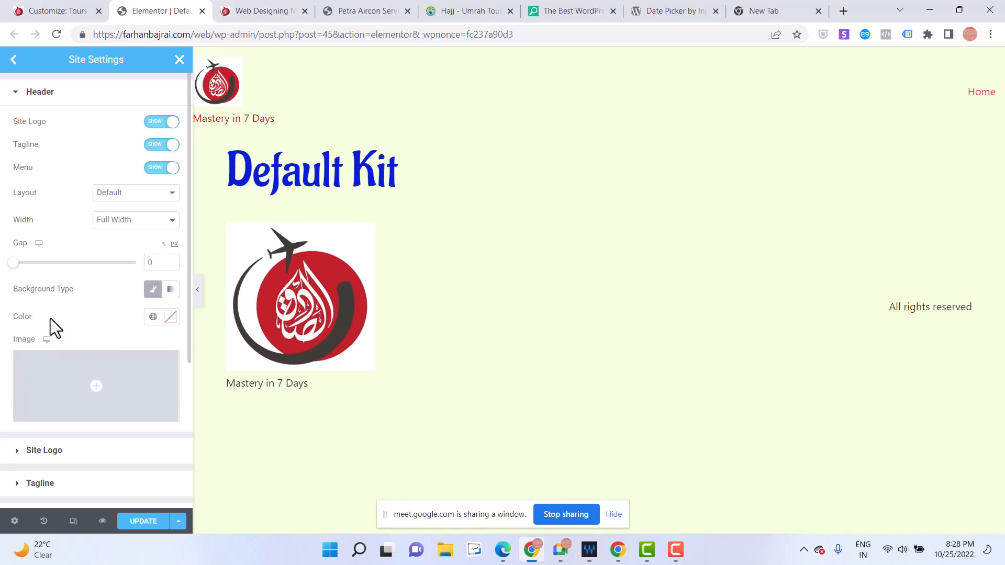
{"action": "left_click", "coordinate": [153, 318]}
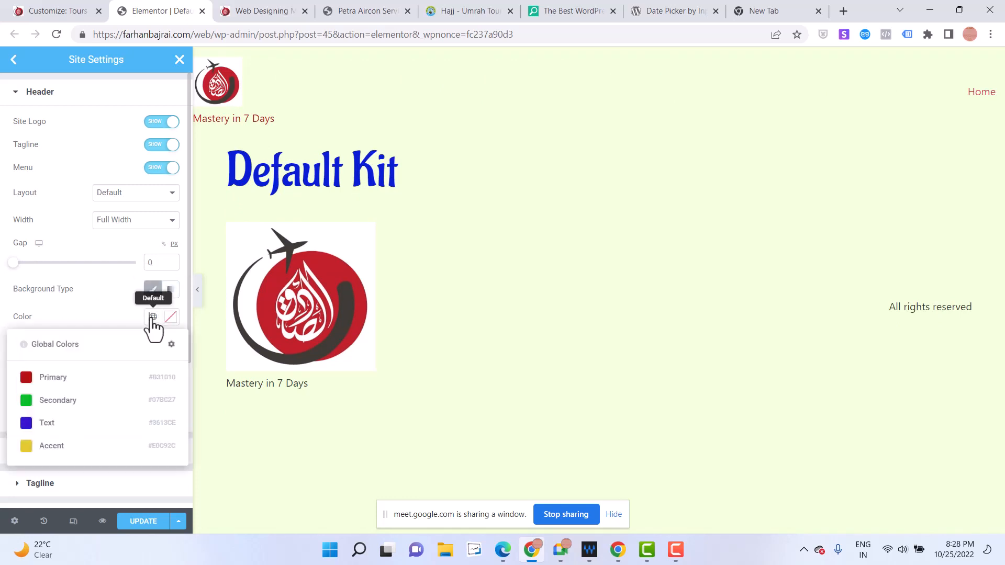
{"action": "left_click", "coordinate": [68, 377]}
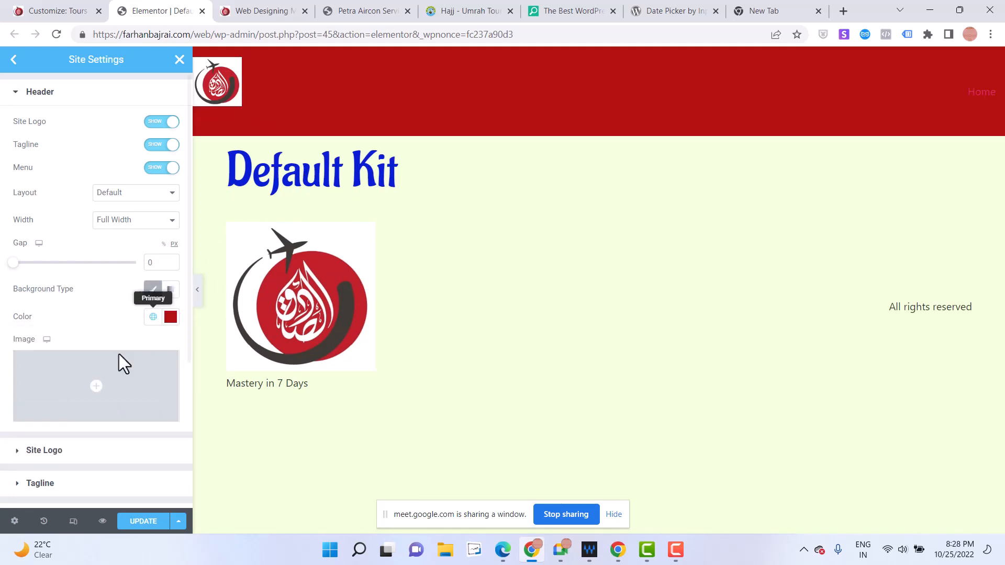
Change the header's background color to the custom green #0DA567
{"action": "left_click", "coordinate": [170, 317]}
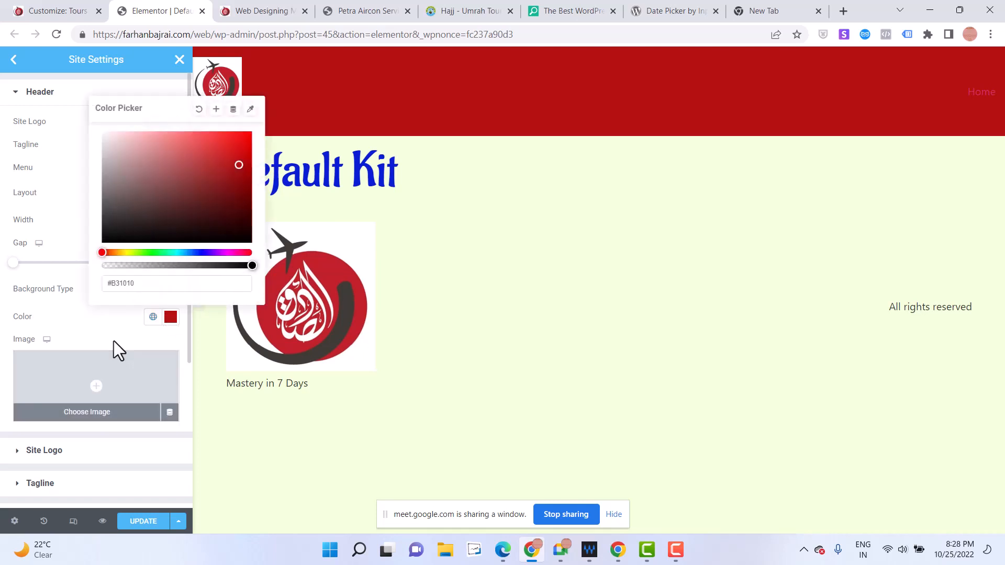
{"action": "left_click", "coordinate": [163, 173]}
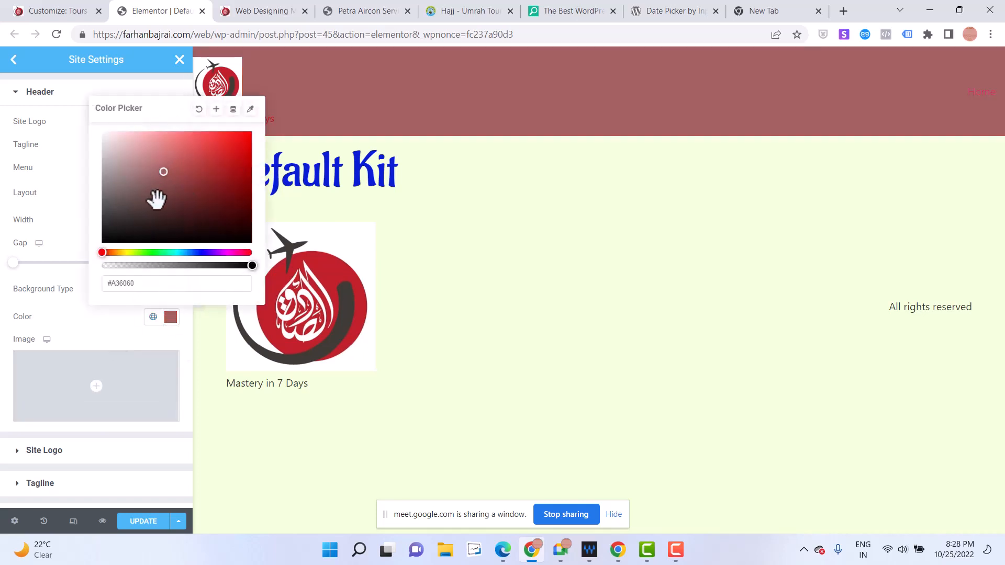
{"action": "left_click", "coordinate": [145, 253]}
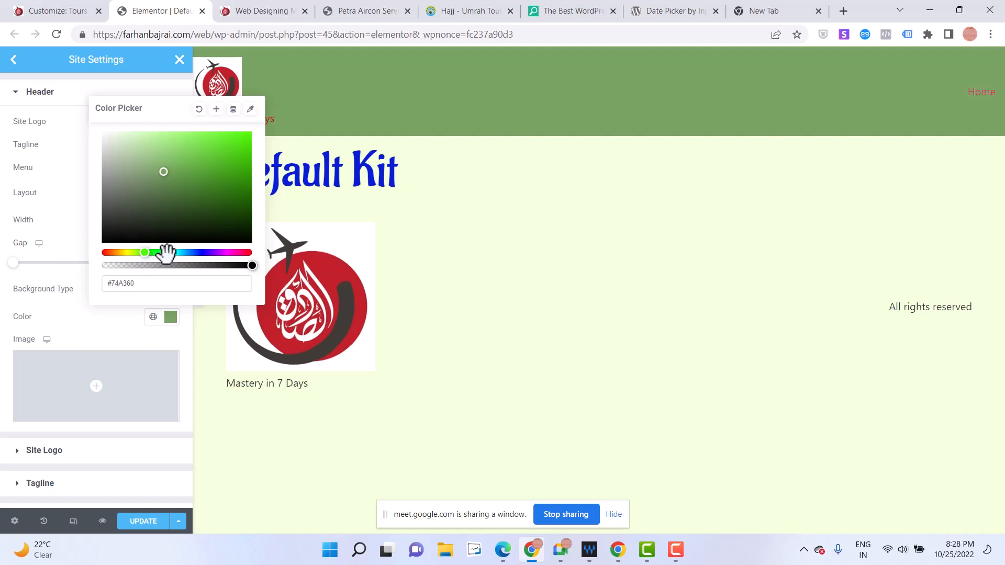
{"action": "left_click", "coordinate": [240, 149]}
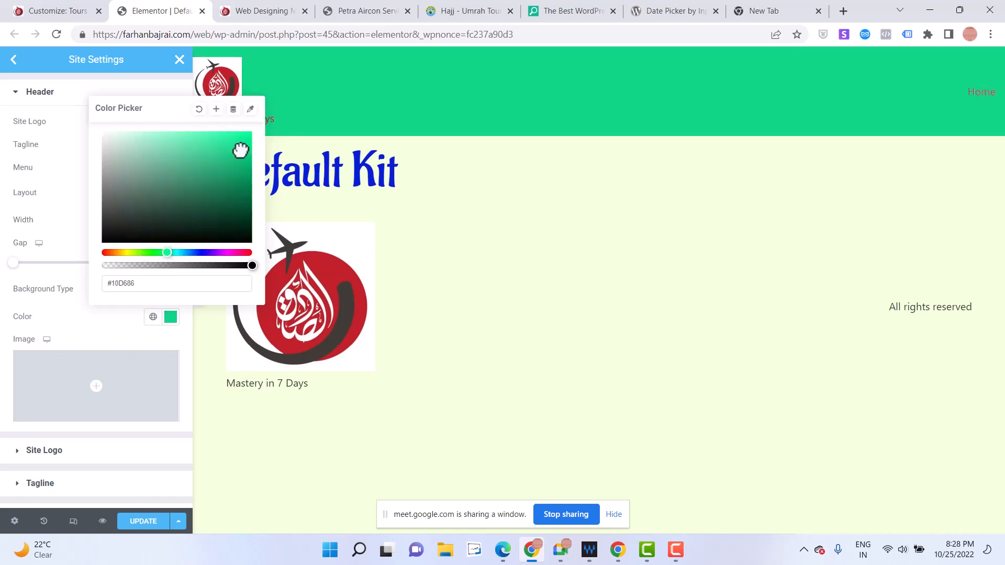
{"action": "left_click", "coordinate": [60, 202]}
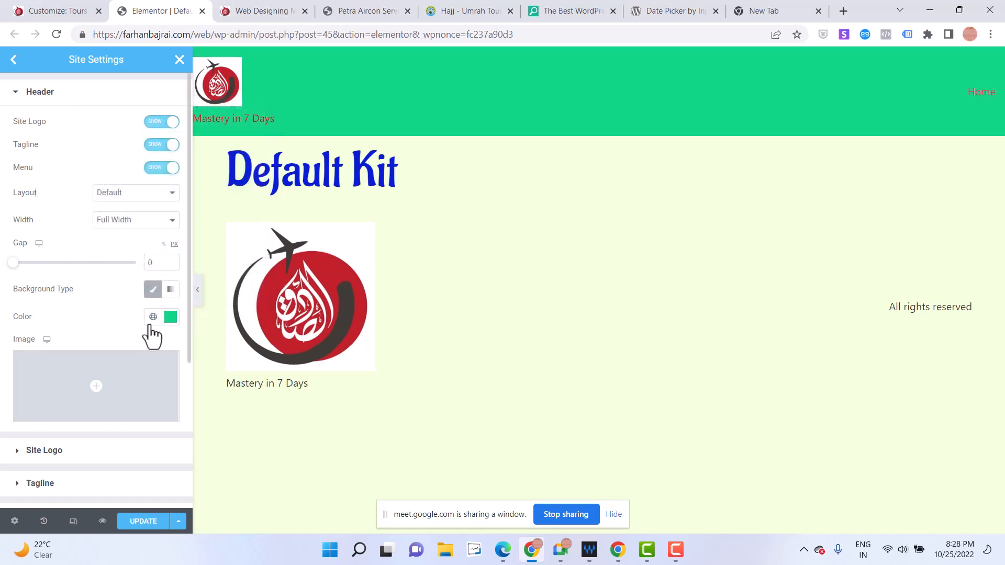
{"action": "left_click", "coordinate": [171, 317]}
{"action": "left_click", "coordinate": [240, 167]}
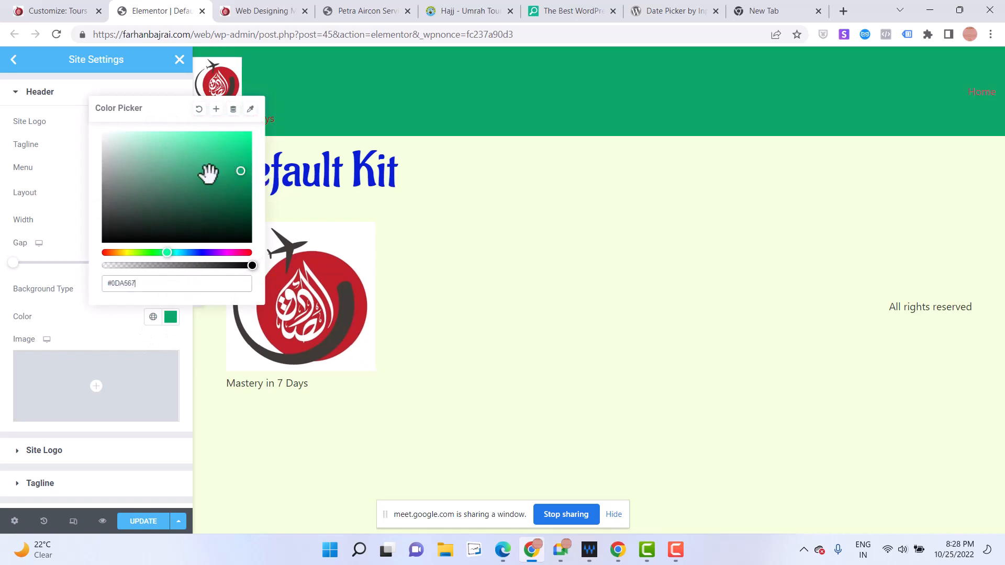
{"action": "left_click", "coordinate": [65, 185]}
Set the font family of the header tagline's typography to Aclonica
{"action": "scroll", "coordinate": [92, 354], "scroll_direction": "down", "scroll_amount": 3}
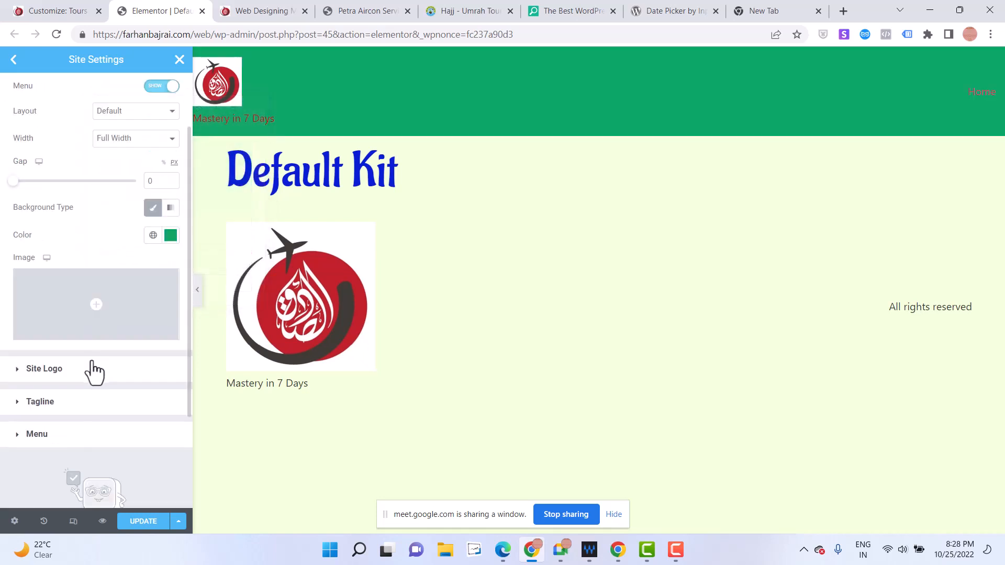
{"action": "left_click", "coordinate": [18, 289]}
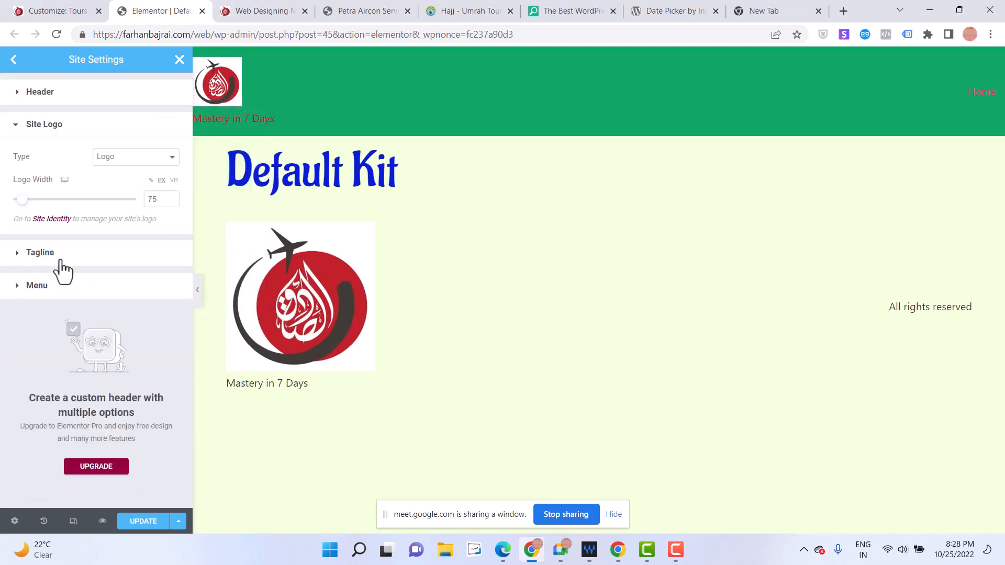
{"action": "left_click", "coordinate": [19, 255]}
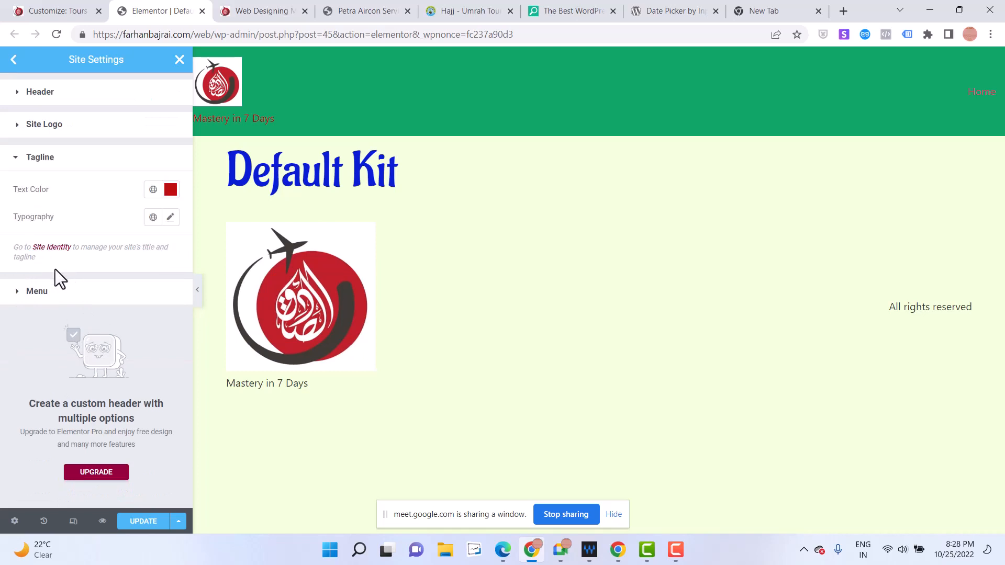
{"action": "left_click", "coordinate": [169, 193]}
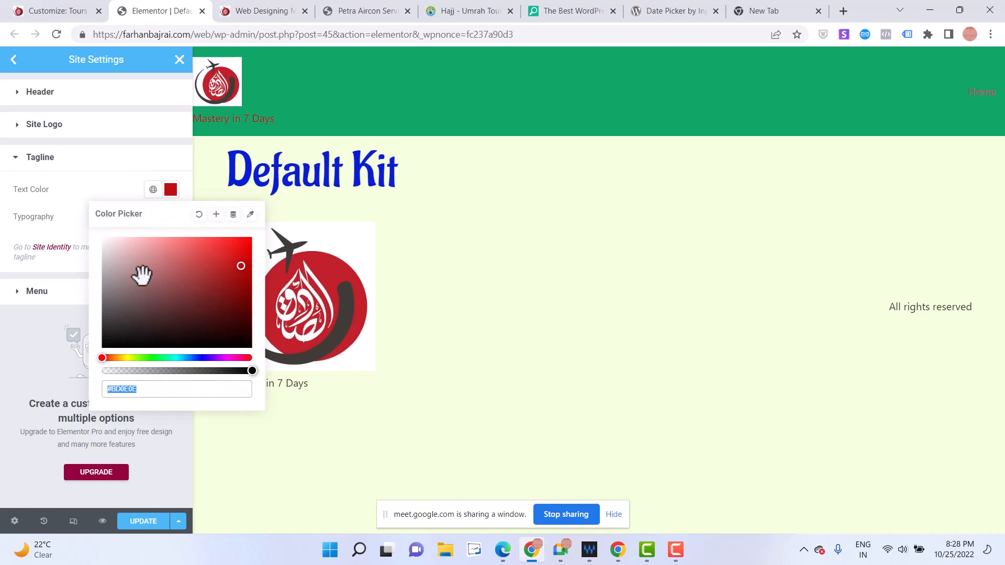
{"action": "left_click", "coordinate": [76, 196]}
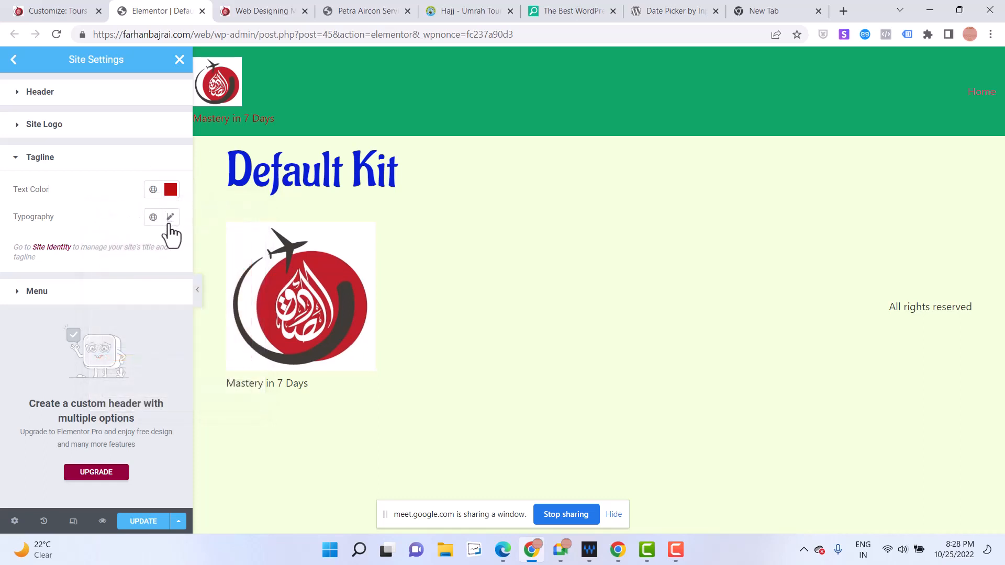
{"action": "left_click", "coordinate": [170, 218]}
{"action": "left_click", "coordinate": [122, 286]}
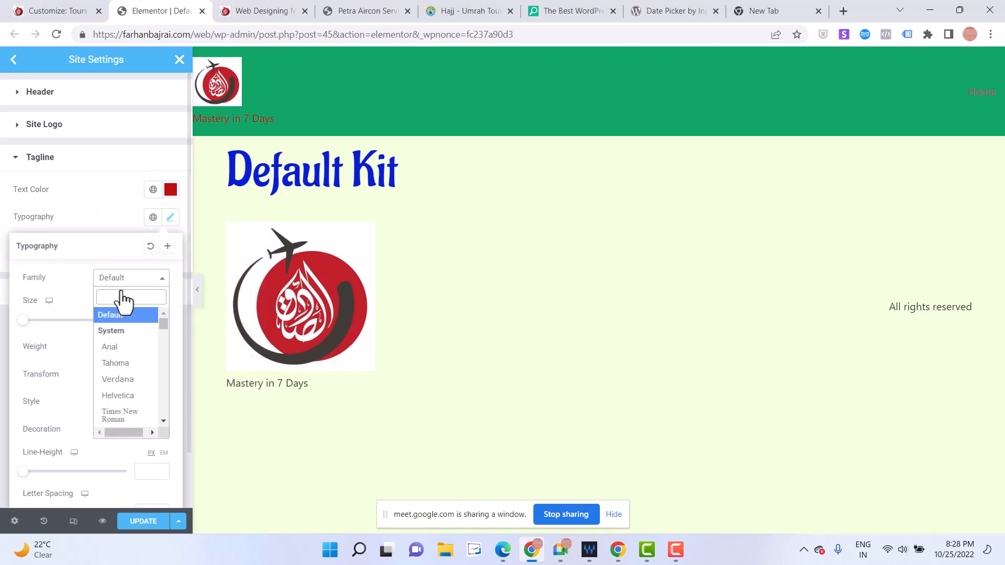
{"action": "scroll", "coordinate": [132, 387], "scroll_direction": "down", "scroll_amount": 2}
{"action": "scroll", "coordinate": [133, 390], "scroll_direction": "down", "scroll_amount": 1}
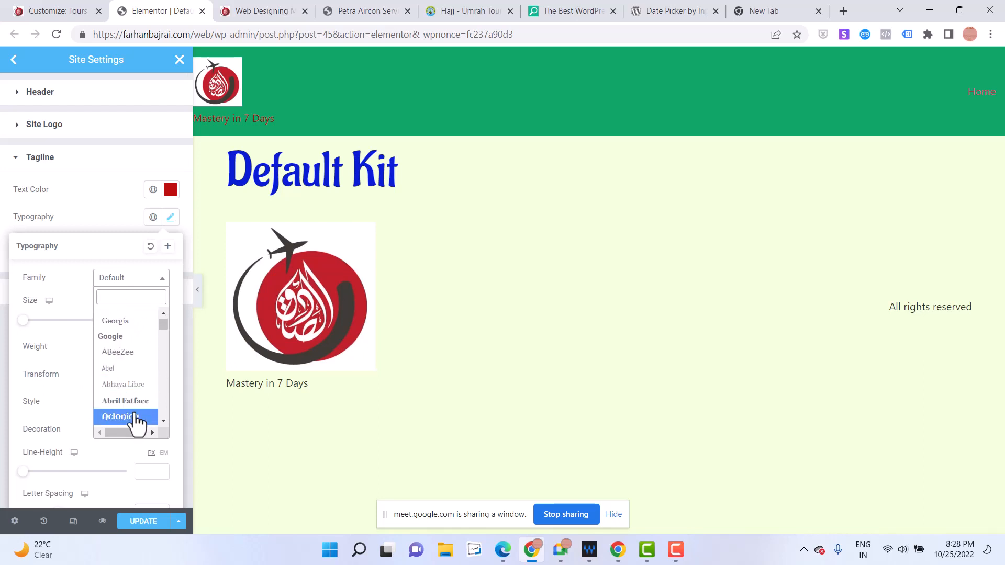
{"action": "left_click", "coordinate": [134, 417]}
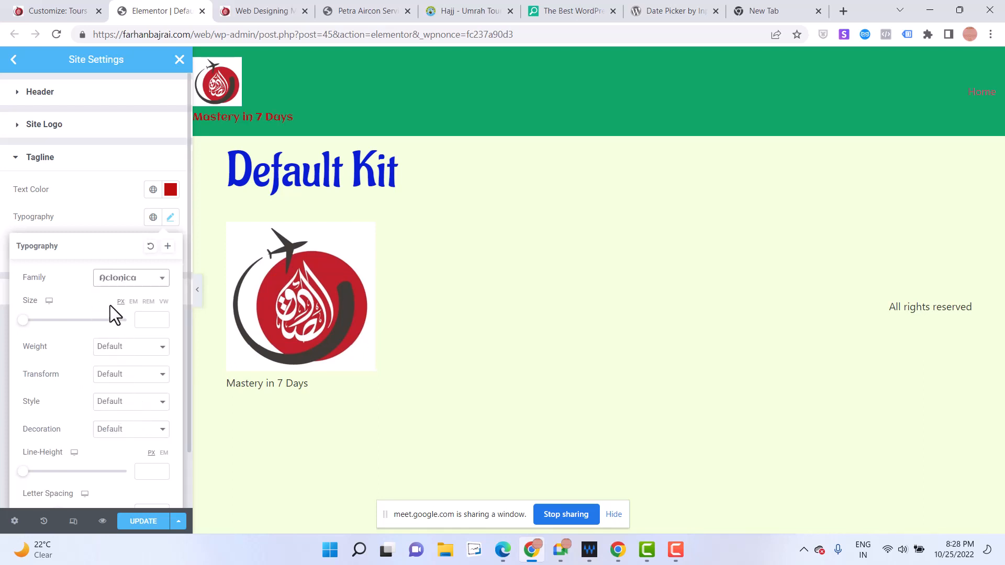
Save the header tagline styling in Site Settings and return to the Default Kit template's WordPress edit page
{"action": "left_click", "coordinate": [86, 215]}
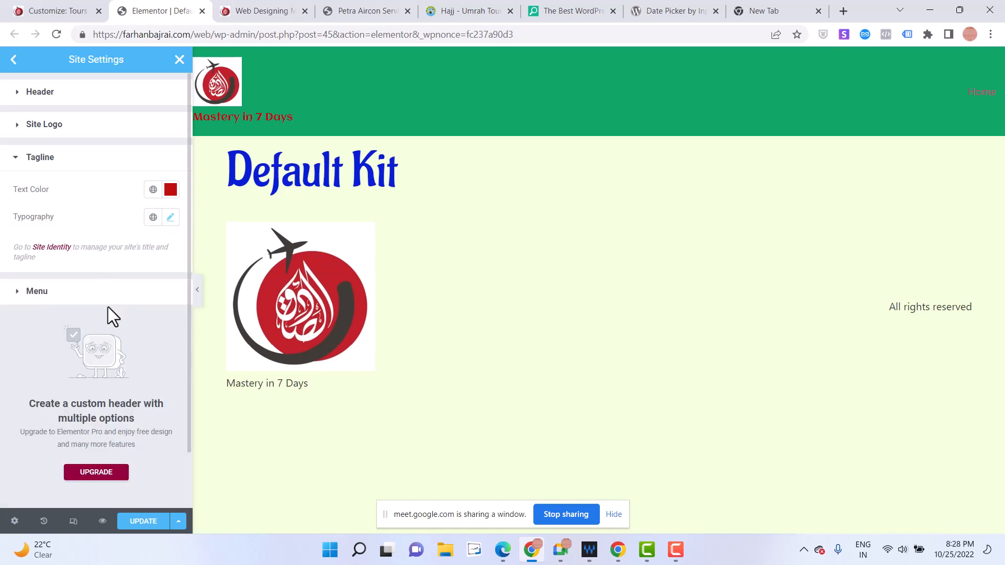
{"action": "left_click", "coordinate": [144, 523]}
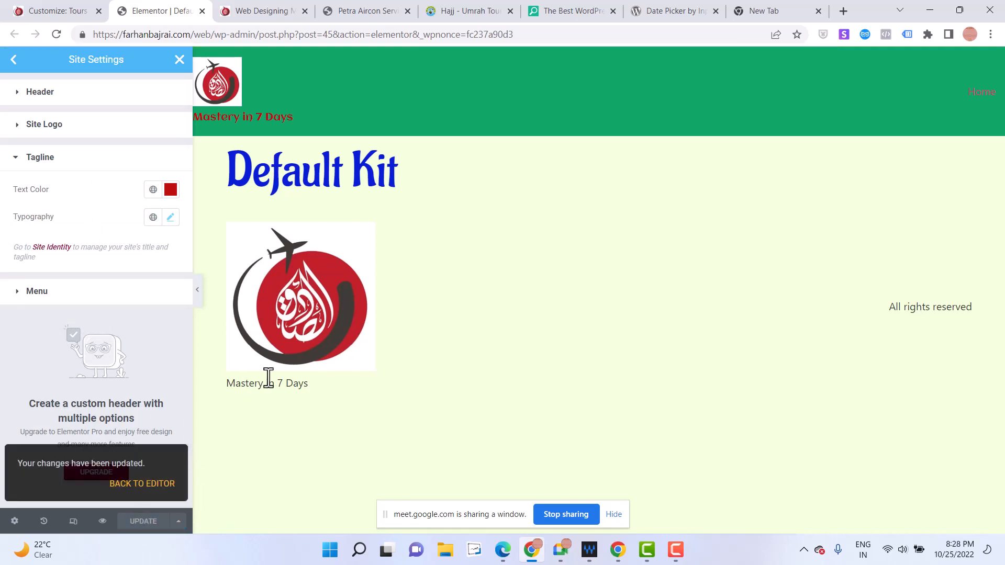
{"action": "left_click", "coordinate": [147, 486]}
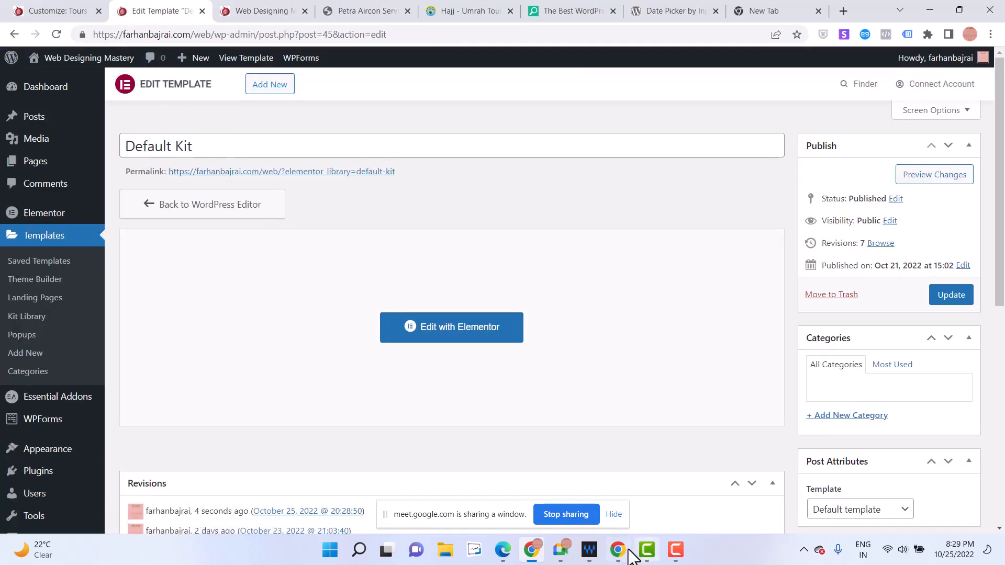
Clear the title of the Default Kit template and update the template
{"action": "mouse_move", "coordinate": [650, 554]}
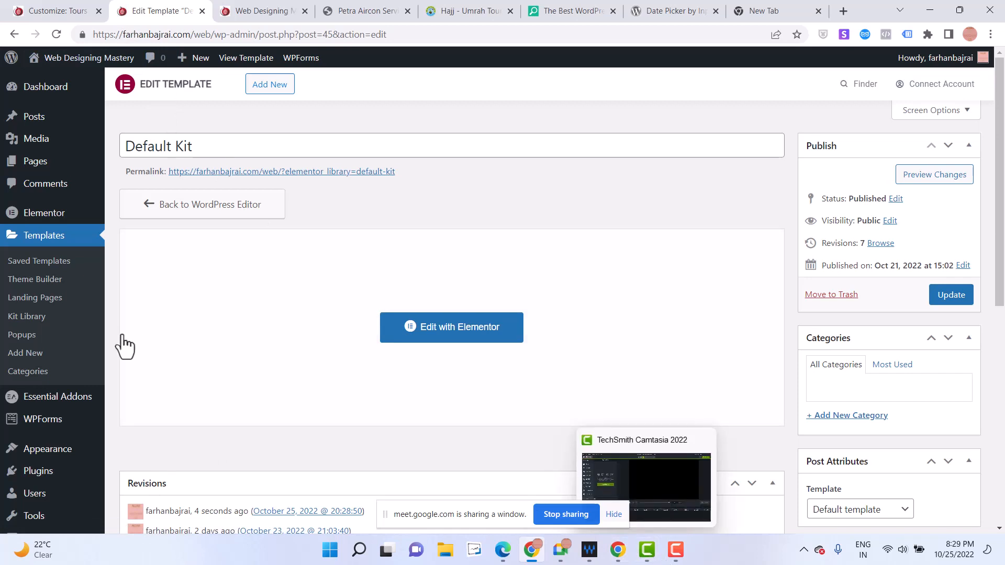
{"action": "left_click", "coordinate": [238, 155]}
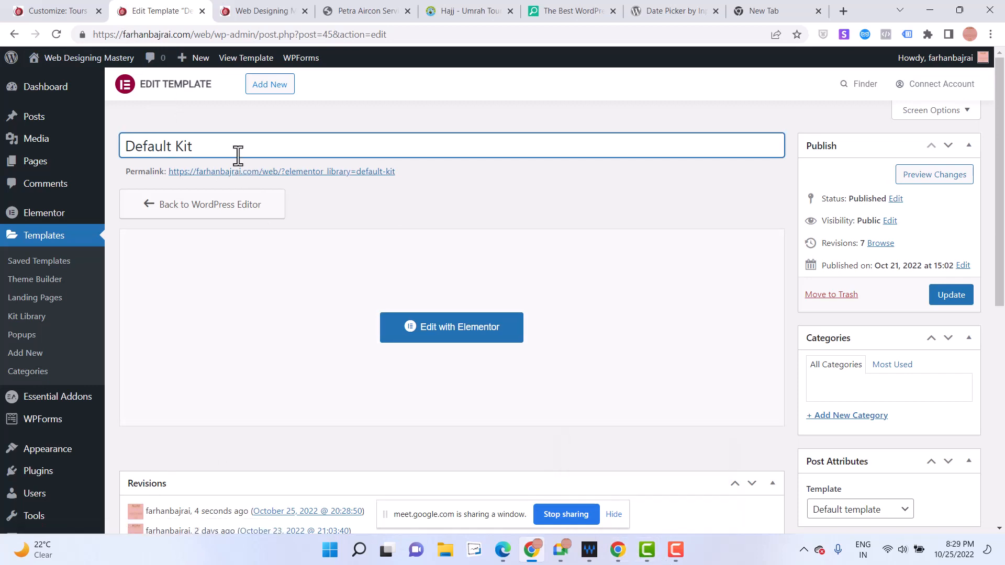
{"action": "key", "text": "super+s"}
{"action": "key", "text": "Escape"}
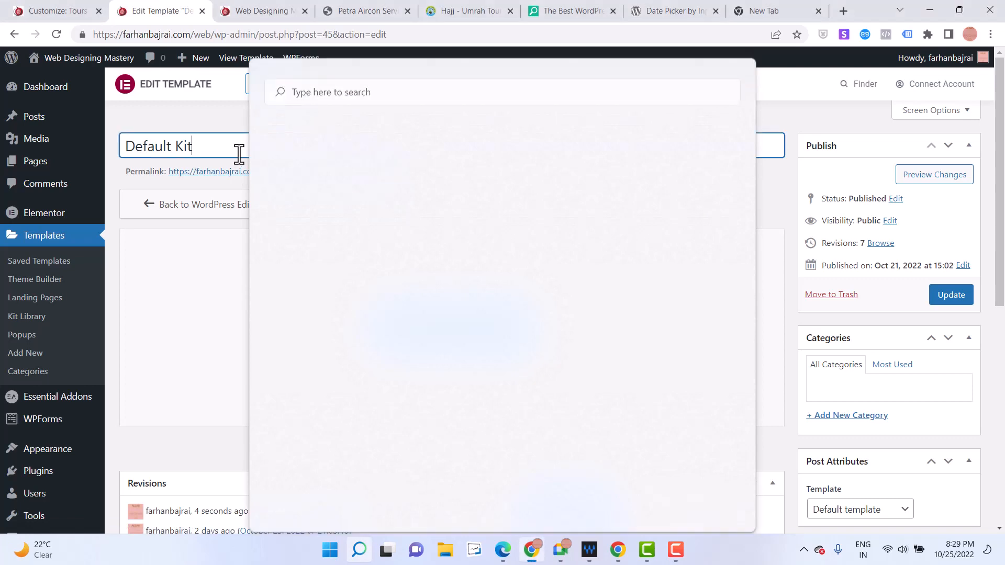
{"action": "key", "text": "ctrl+a"}
{"action": "key", "text": "BackSpace"}
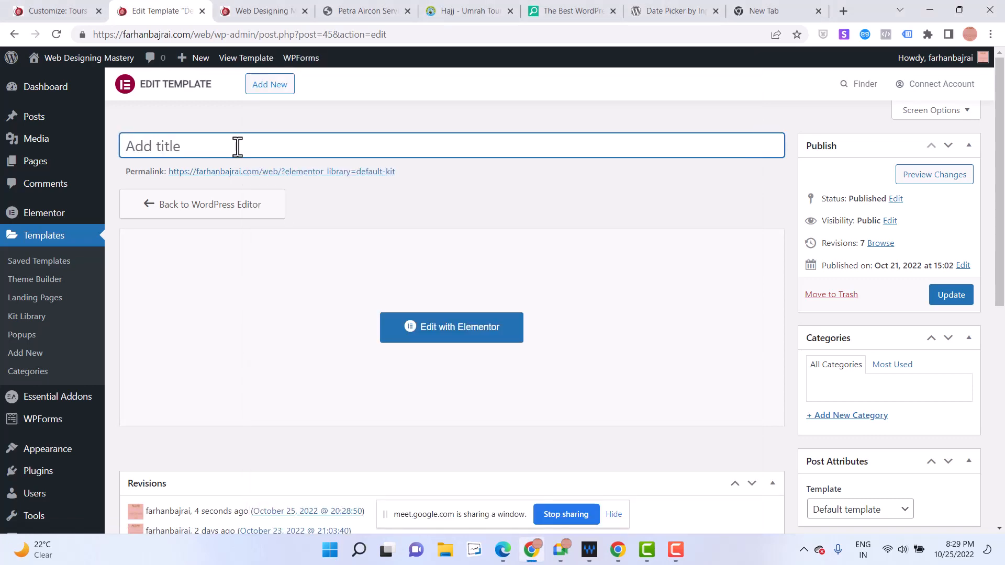
{"action": "scroll", "coordinate": [438, 400], "scroll_direction": "down", "scroll_amount": 8}
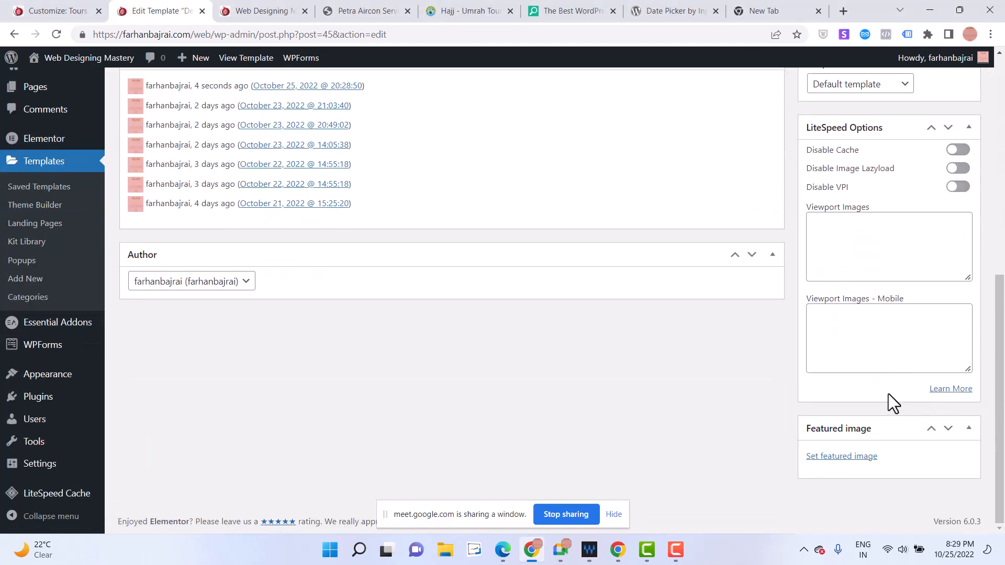
{"action": "scroll", "coordinate": [601, 382], "scroll_direction": "up", "scroll_amount": 10}
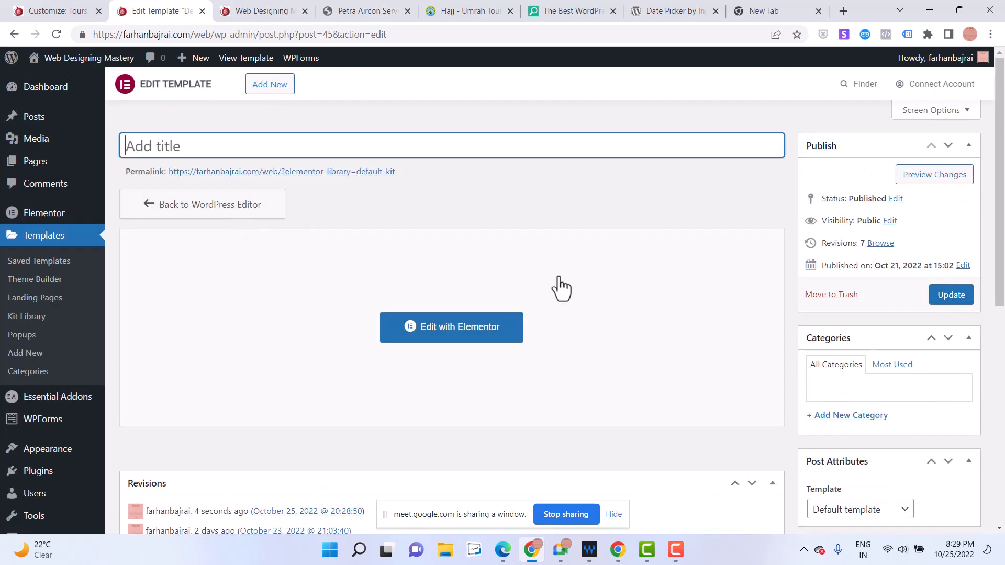
{"action": "left_click", "coordinate": [951, 297]}
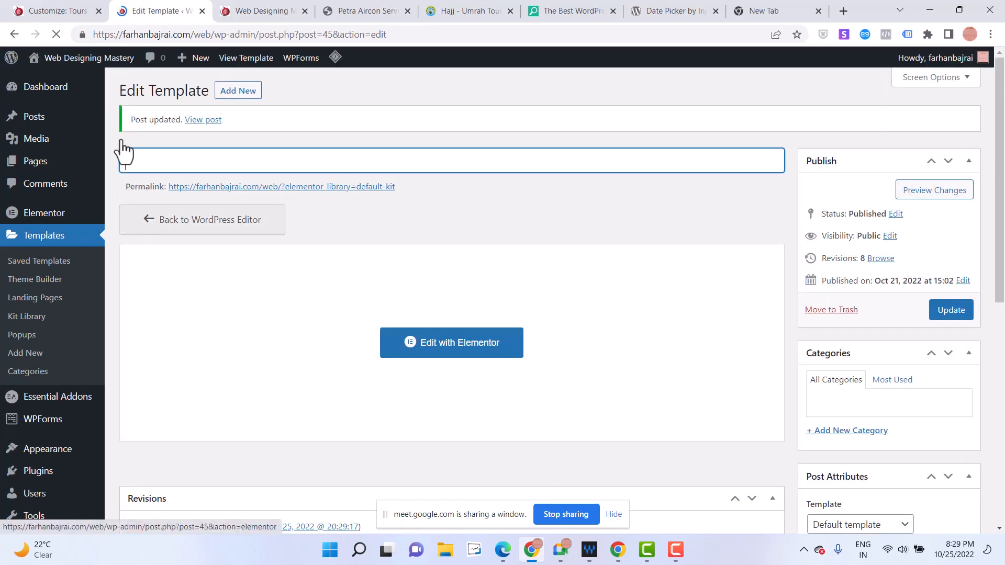
Look over the Landing Pages screen and the site parts offered in the Theme Builder
{"action": "mouse_move", "coordinate": [44, 89]}
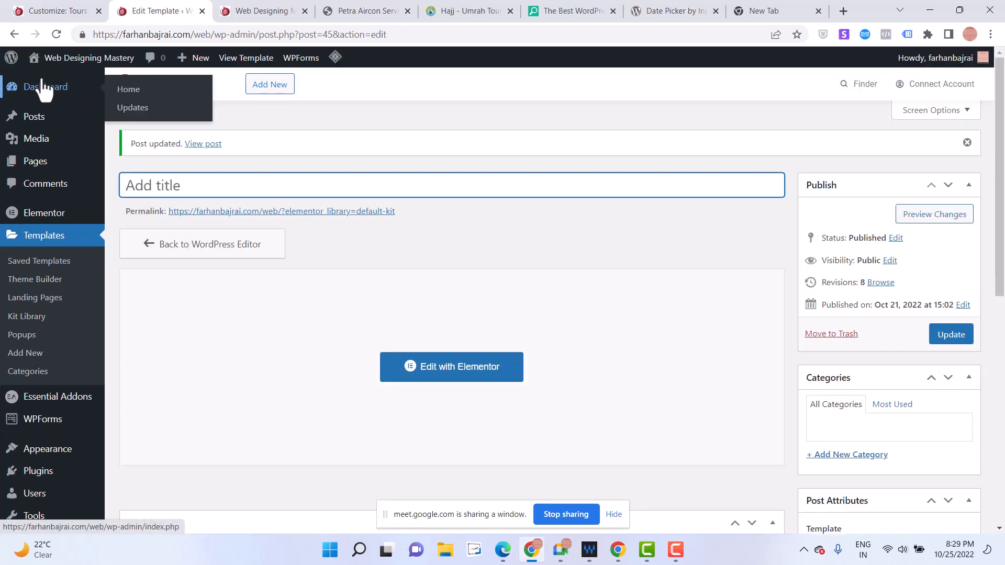
{"action": "left_click", "coordinate": [40, 302]}
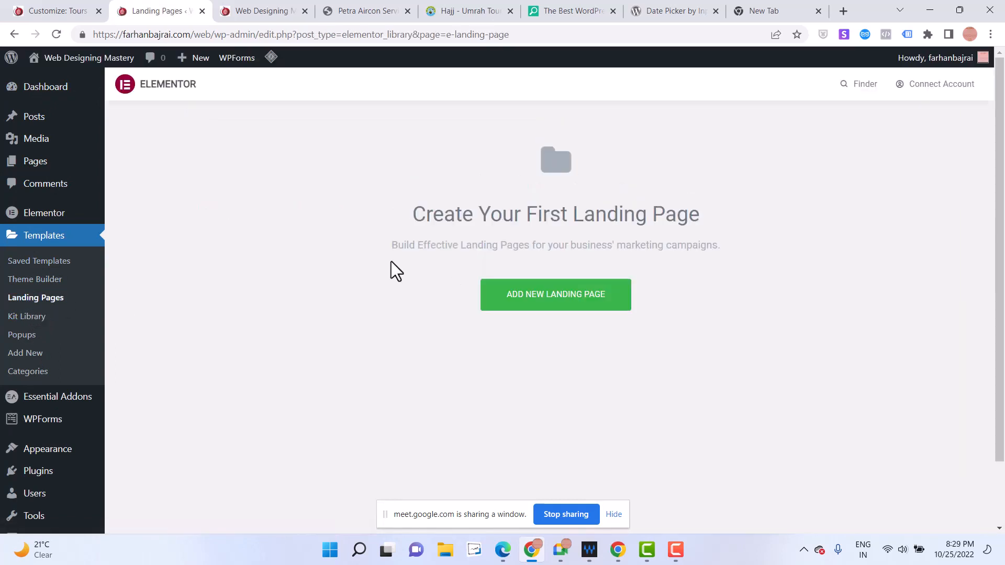
{"action": "left_click", "coordinate": [44, 279]}
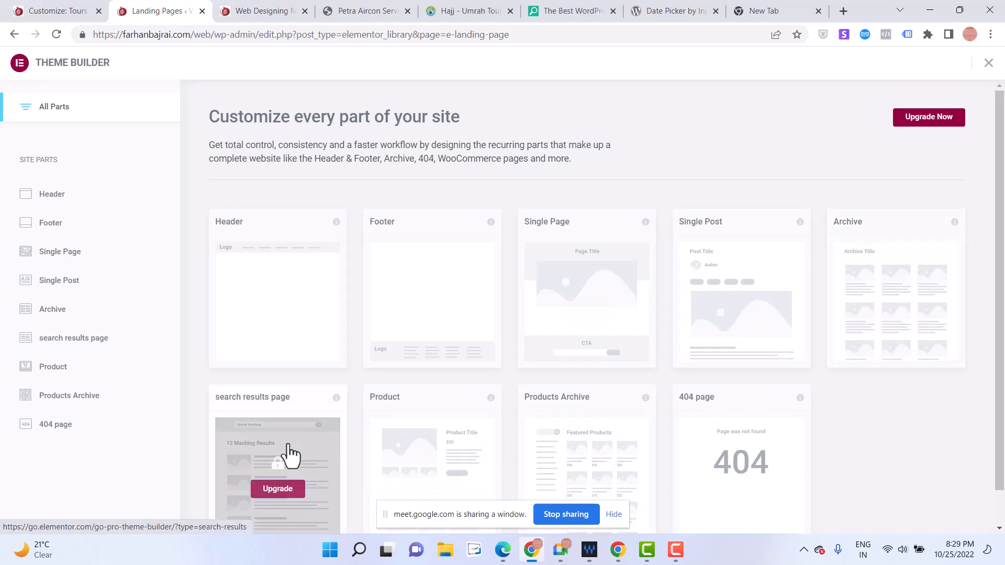
{"action": "scroll", "coordinate": [287, 456], "scroll_direction": "down", "scroll_amount": 1}
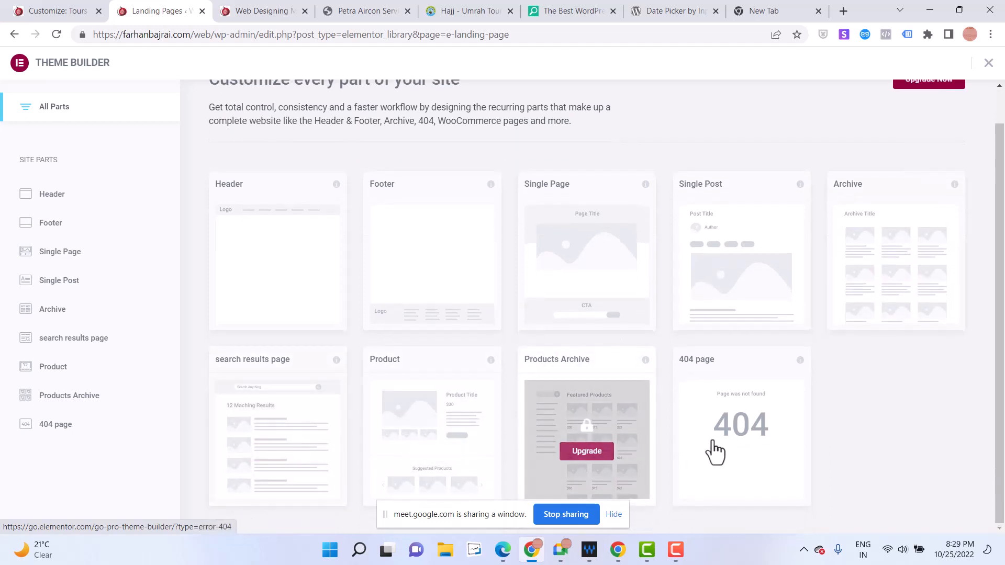
{"action": "scroll", "coordinate": [721, 451], "scroll_direction": "up", "scroll_amount": 1}
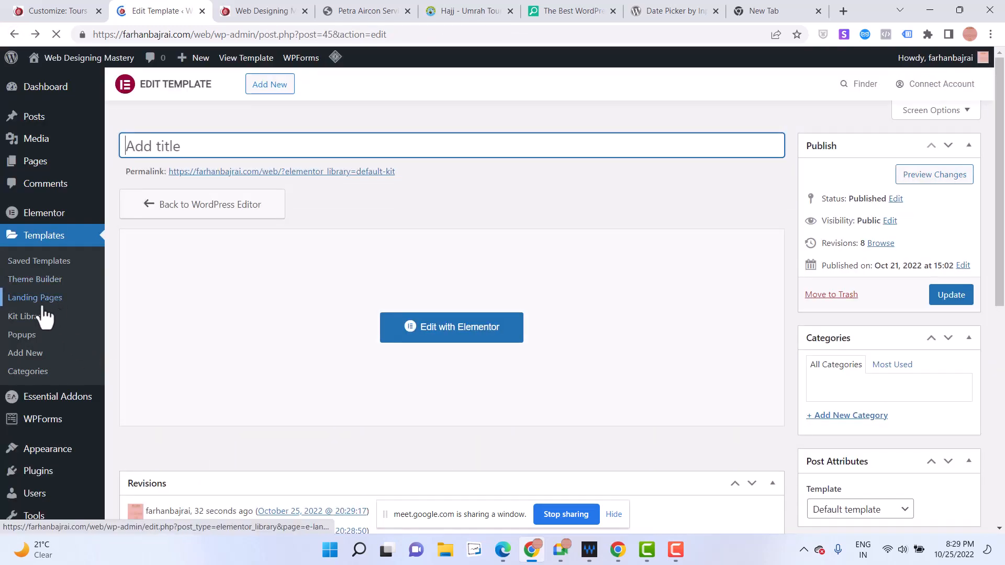
Browse the Kit Library and examine the demo of the Contemporary Photography template kit
{"action": "left_click", "coordinate": [26, 316]}
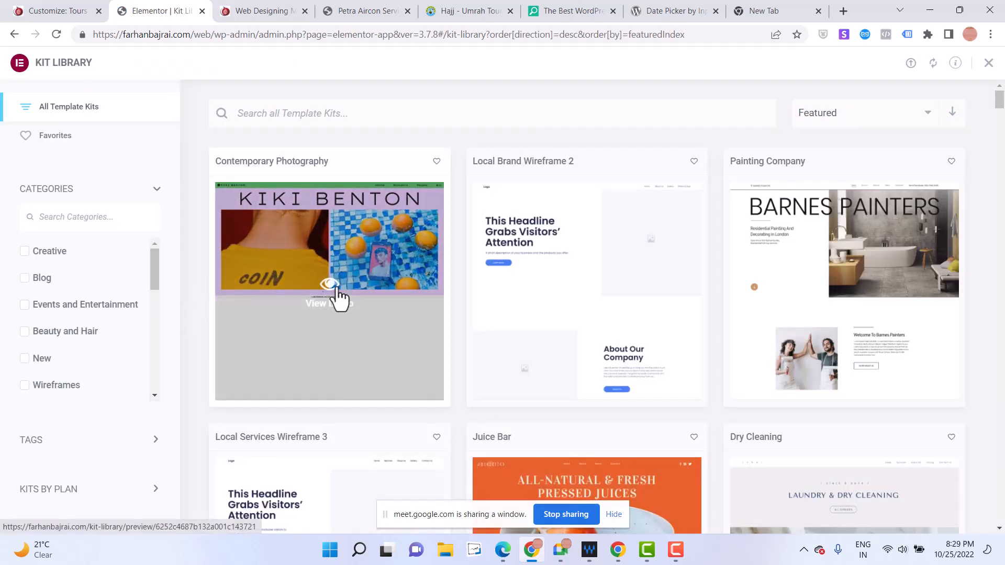
{"action": "left_click", "coordinate": [335, 293]}
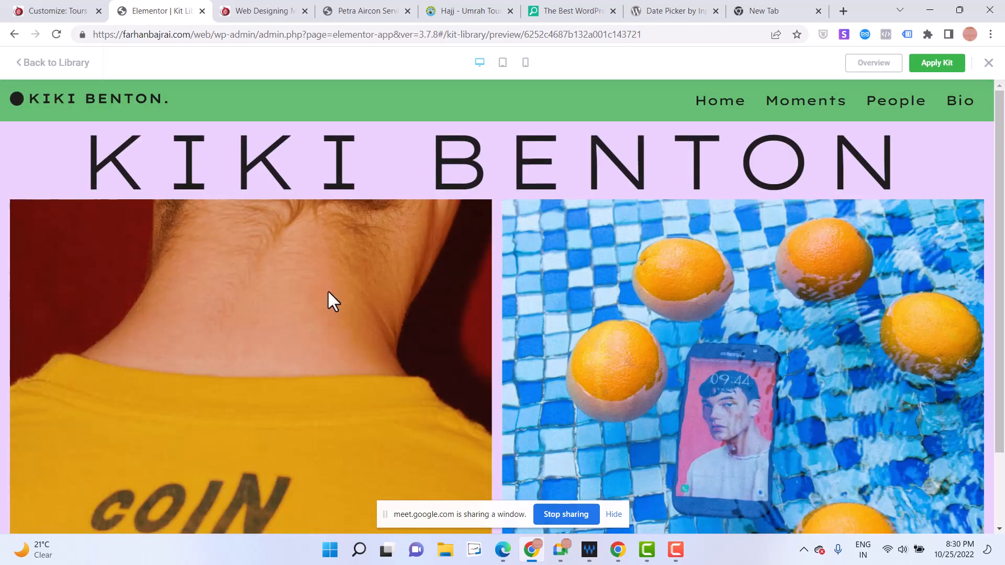
{"action": "scroll", "coordinate": [328, 290], "scroll_direction": "down", "scroll_amount": 2}
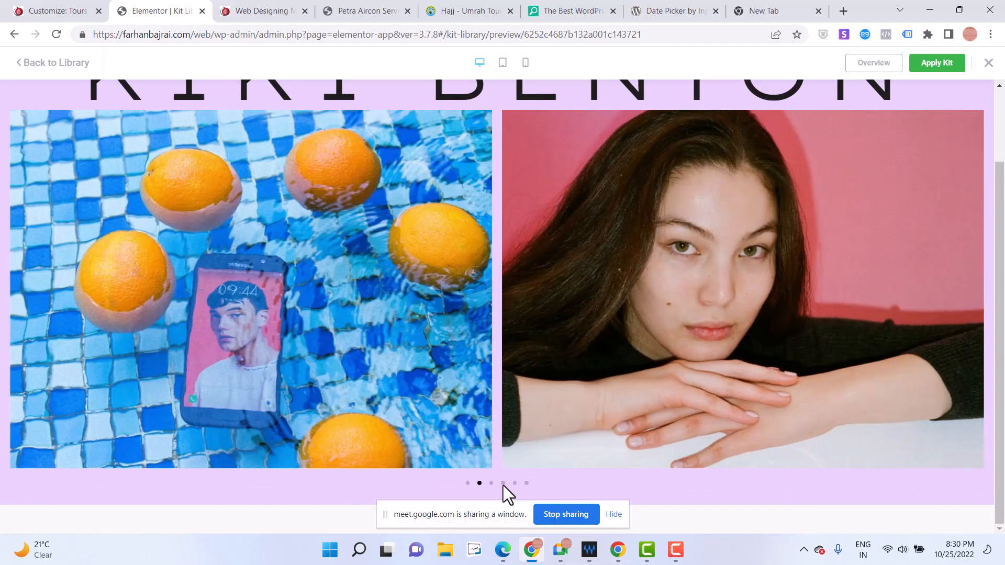
{"action": "left_click", "coordinate": [36, 64]}
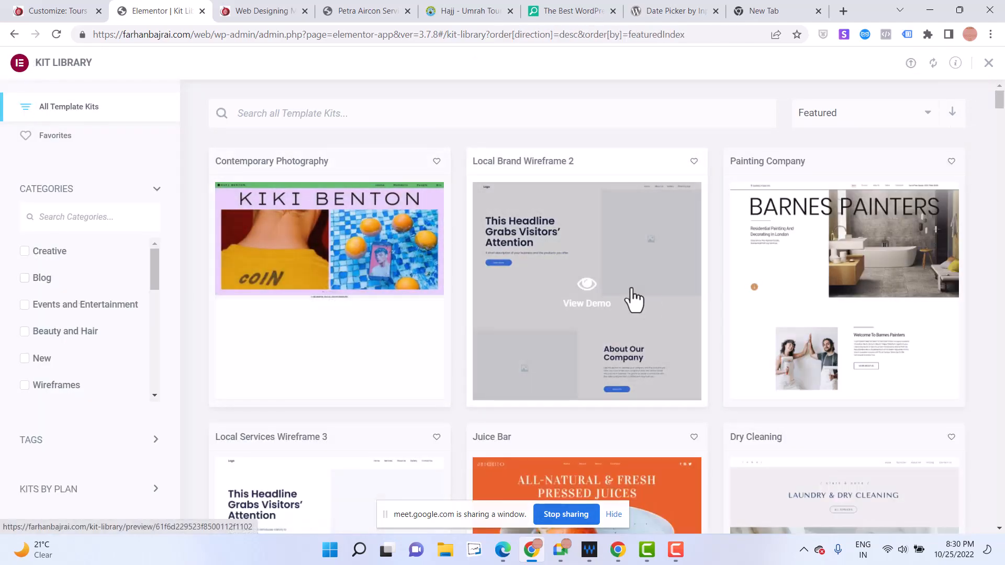
{"action": "left_click", "coordinate": [14, 34]}
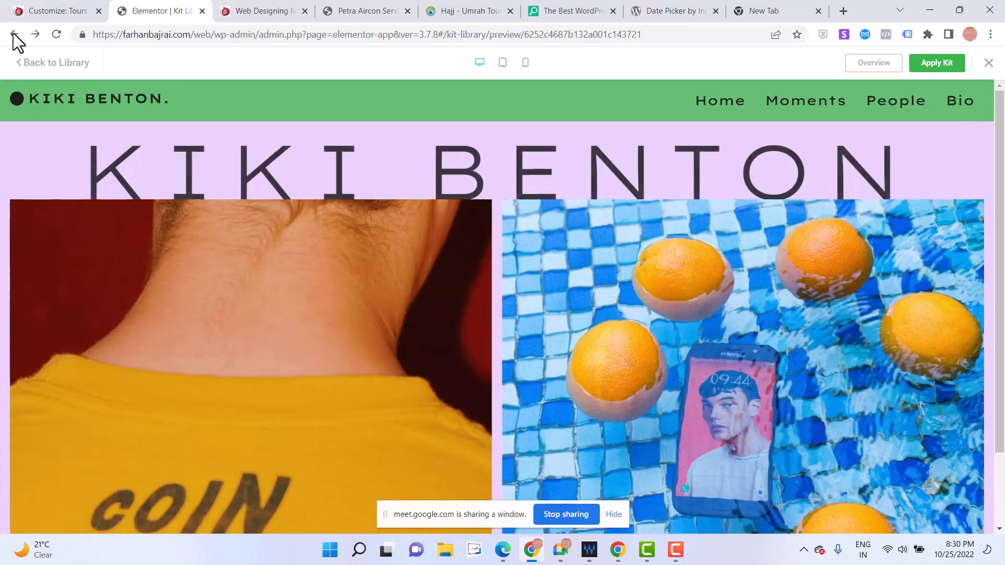
Publish the pending changes in the theme Customizer and go back to its main section list
{"action": "left_click", "coordinate": [19, 15]}
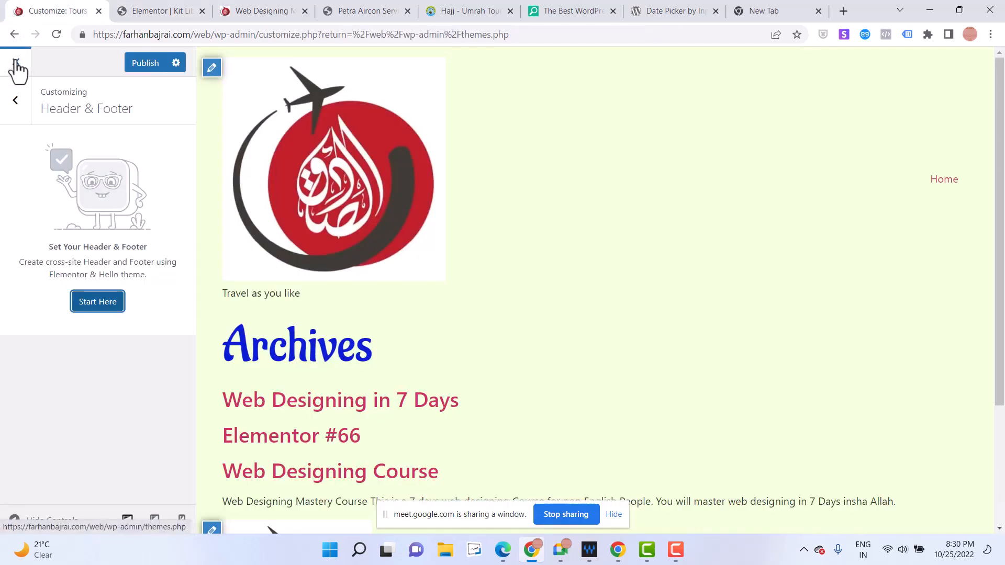
{"action": "left_click", "coordinate": [148, 64]}
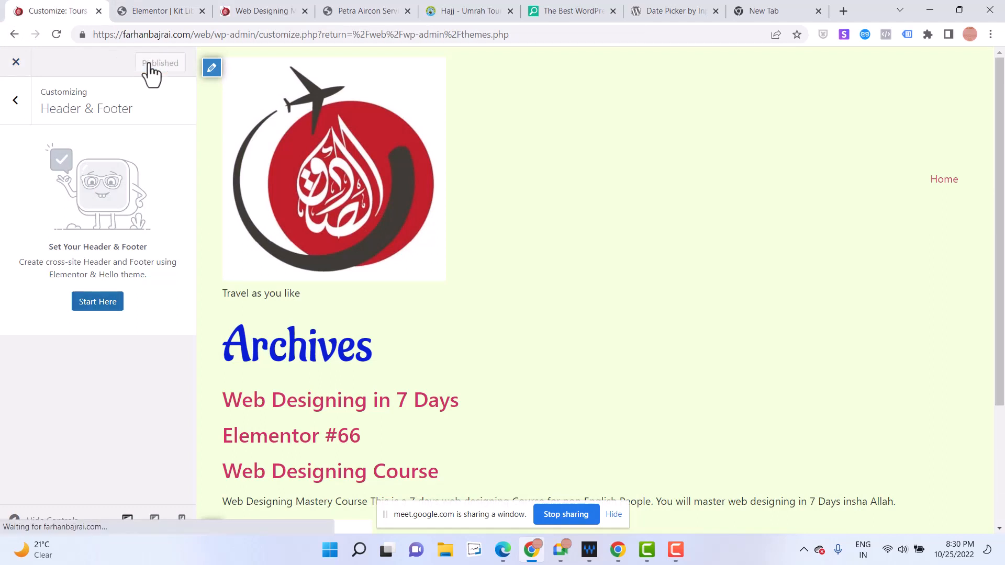
{"action": "left_click", "coordinate": [16, 101]}
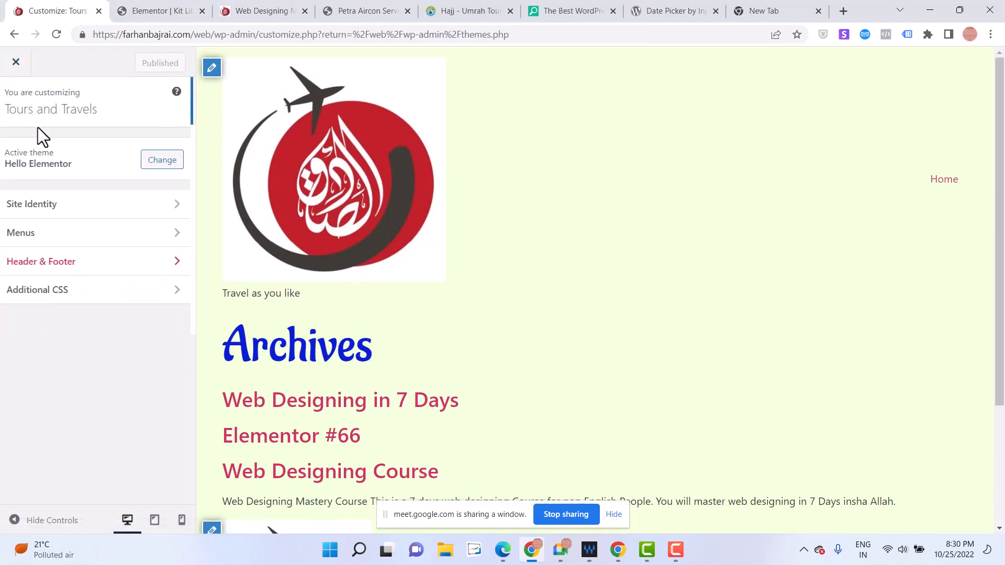
Review the logo, site title, tagline and site icon under Site Identity, and close the Customizer
{"action": "left_click", "coordinate": [120, 212]}
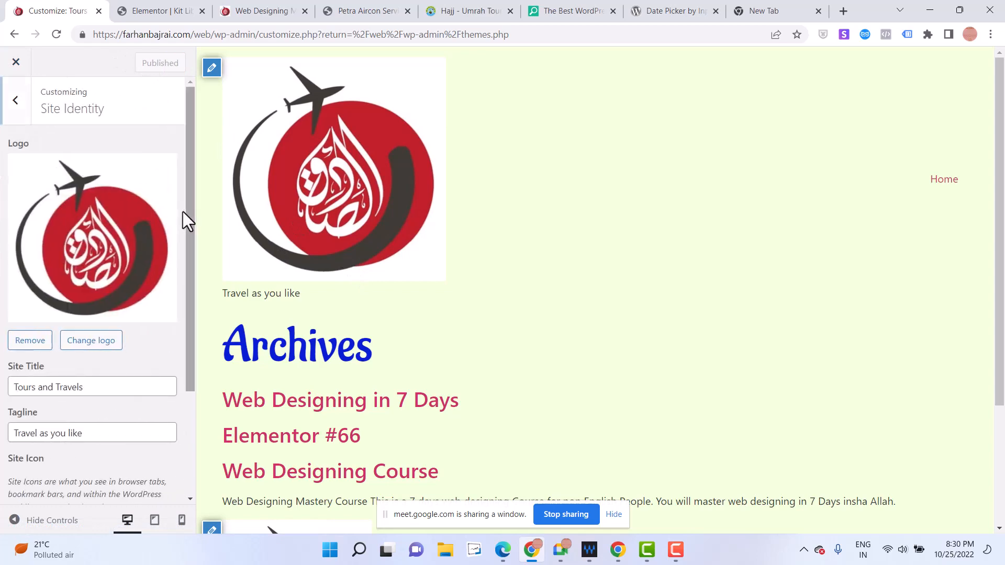
{"action": "scroll", "coordinate": [102, 397], "scroll_direction": "down", "scroll_amount": 3}
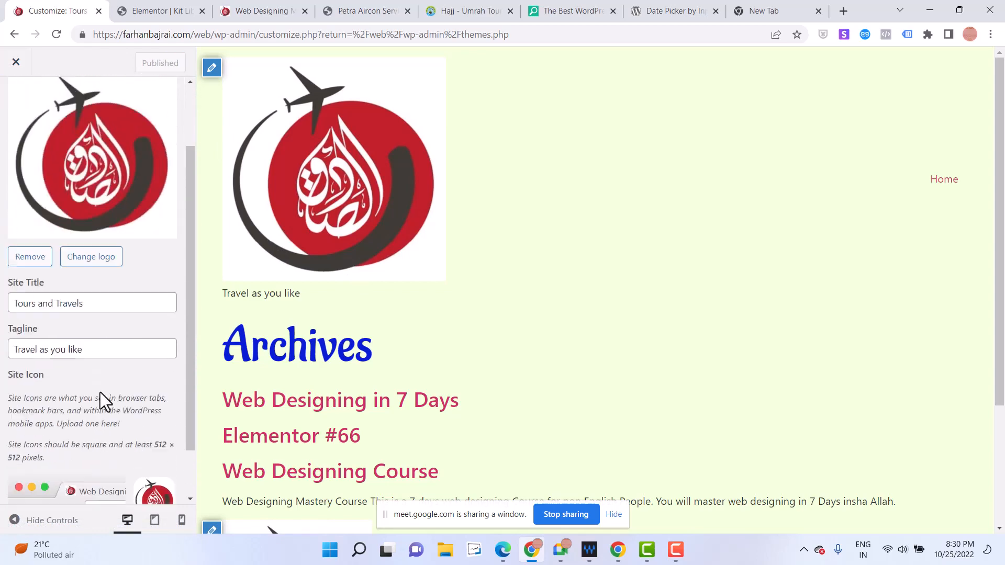
{"action": "scroll", "coordinate": [291, 350], "scroll_direction": "down", "scroll_amount": 3}
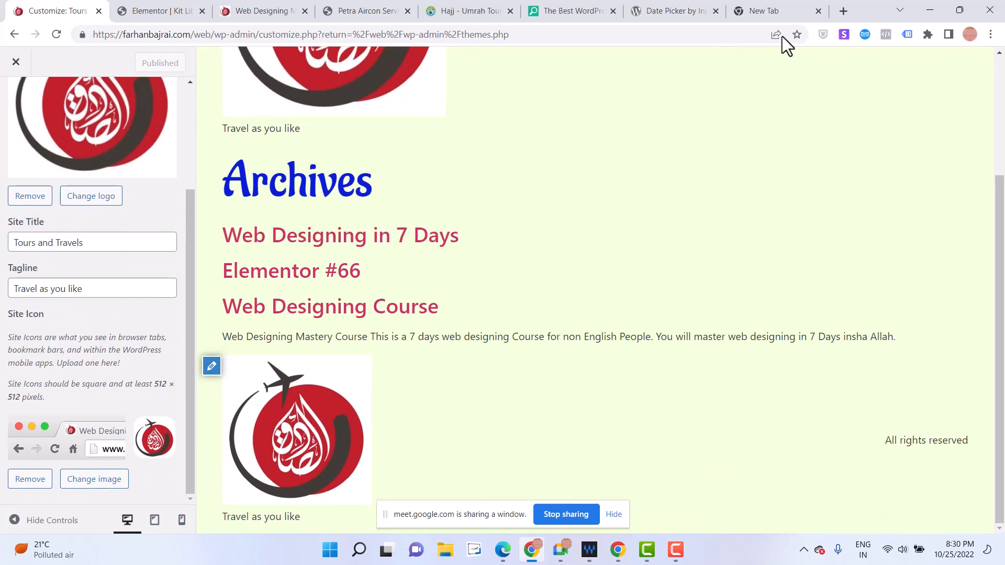
{"action": "left_click", "coordinate": [15, 63]}
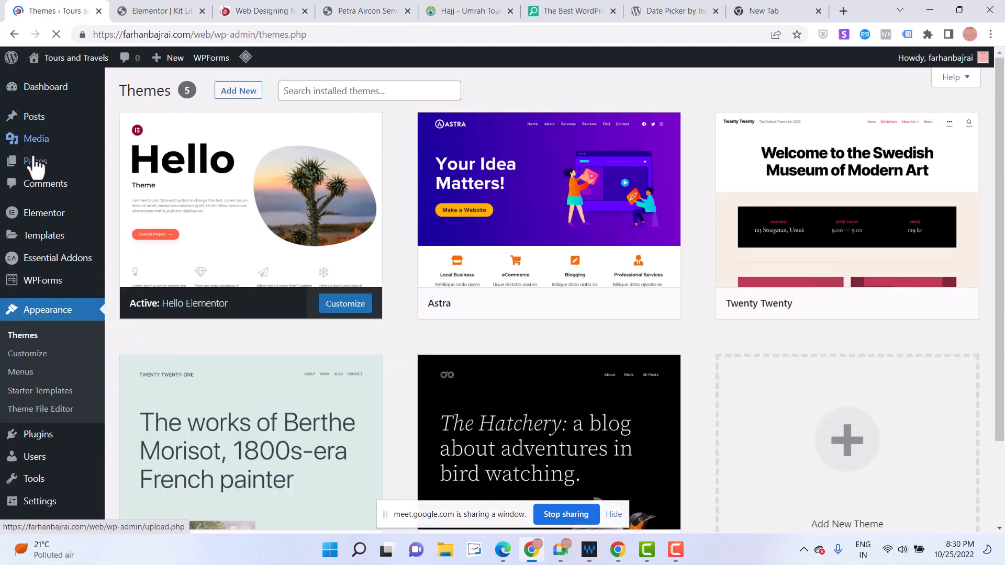
Add a new page titled Home and save it as a draft
{"action": "mouse_move", "coordinate": [35, 163]}
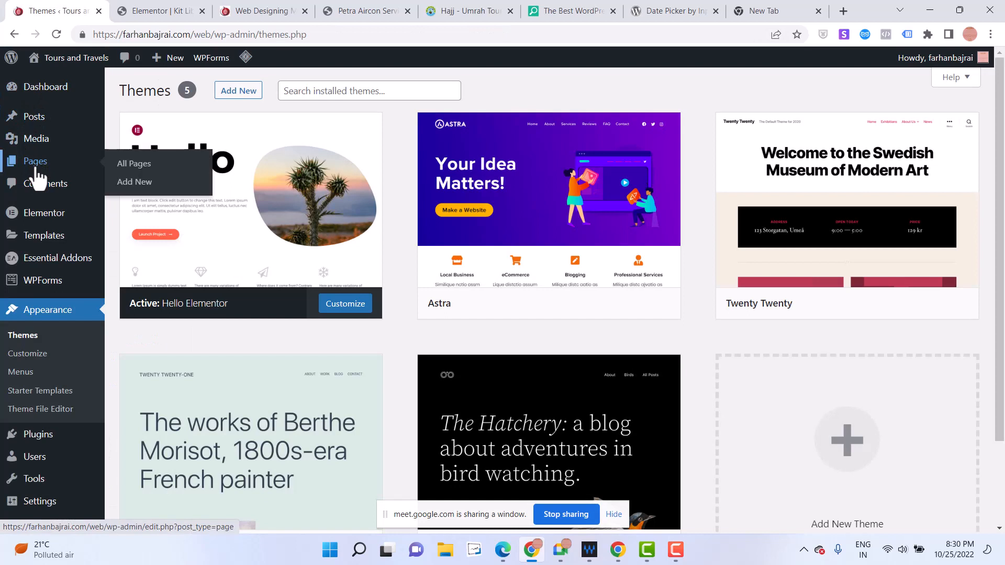
{"action": "left_click", "coordinate": [152, 182]}
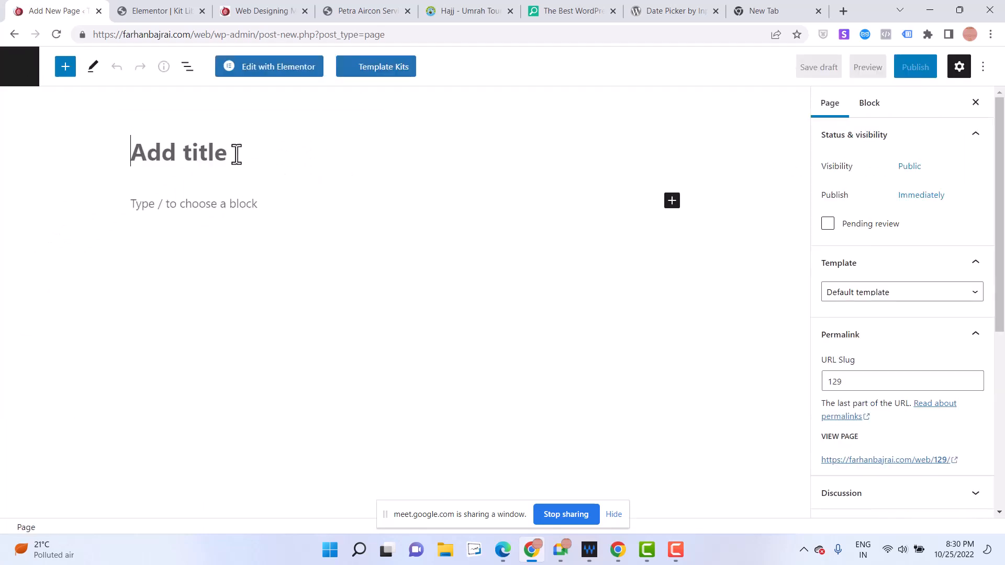
{"action": "type", "text": "Home"}
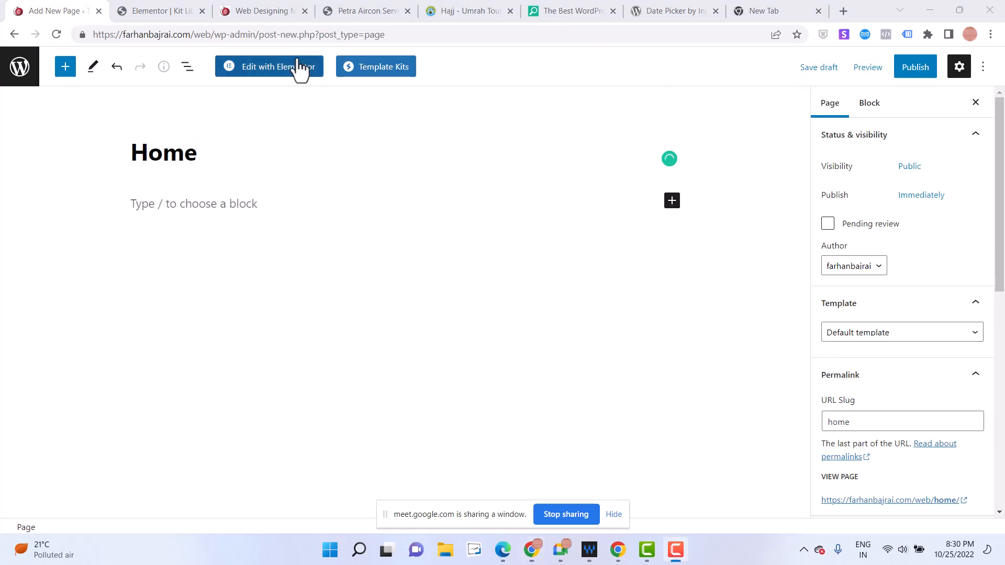
{"action": "left_click", "coordinate": [832, 69]}
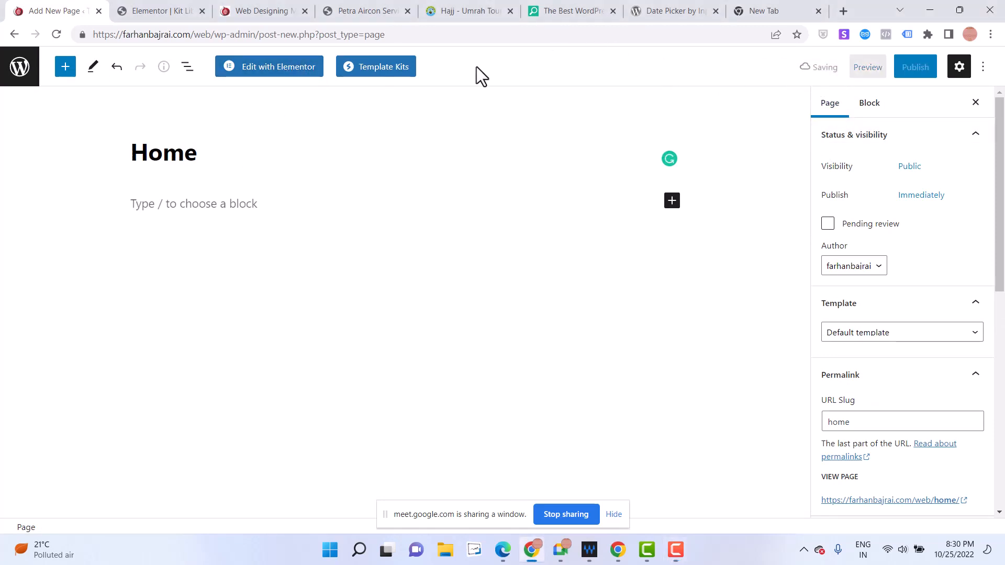
Open the Home page for editing with Elementor and display the Navigator alongside the widget list
{"action": "left_click", "coordinate": [278, 73]}
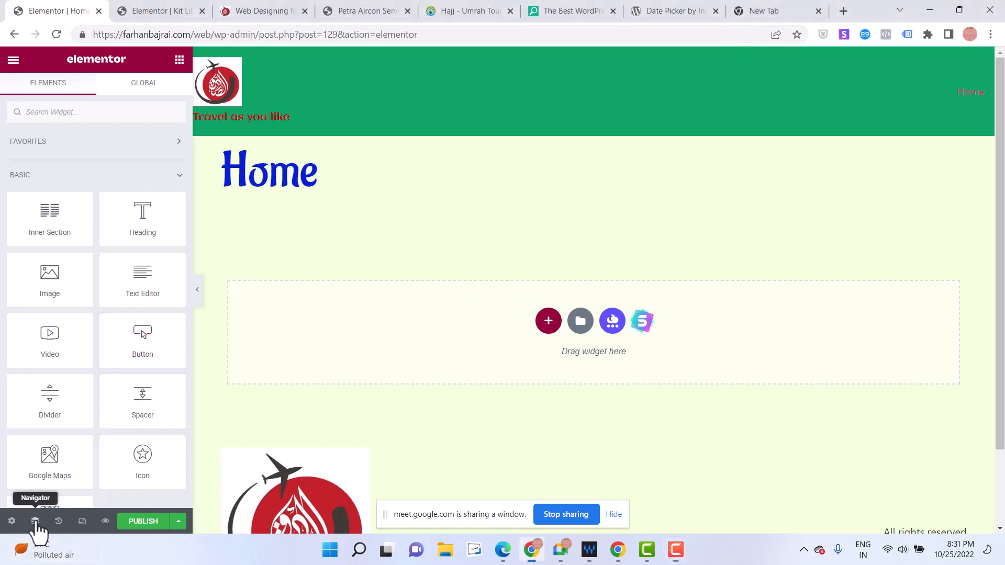
{"action": "left_click", "coordinate": [35, 522]}
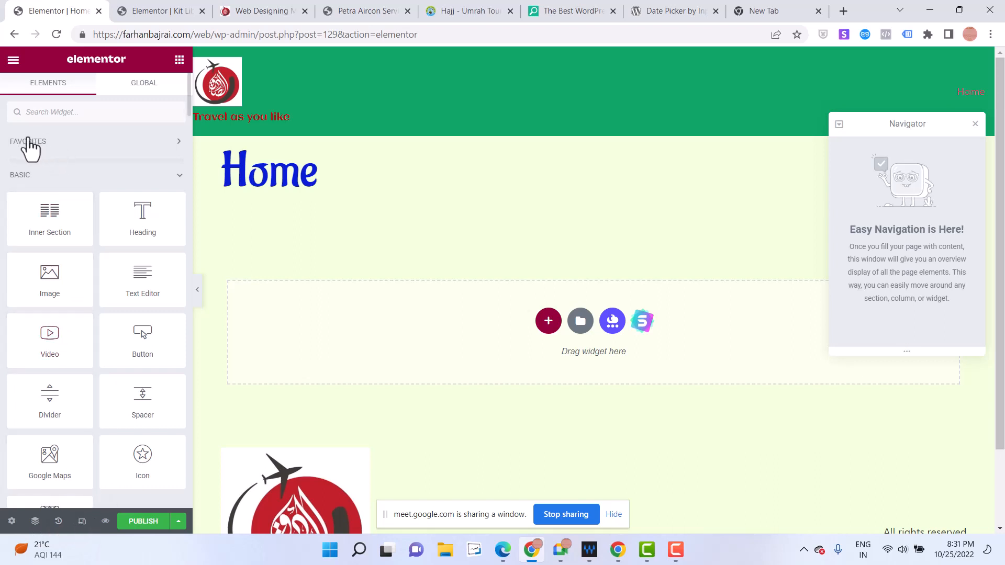
{"action": "left_click", "coordinate": [28, 141]}
{"action": "scroll", "coordinate": [57, 202], "scroll_direction": "down", "scroll_amount": 5}
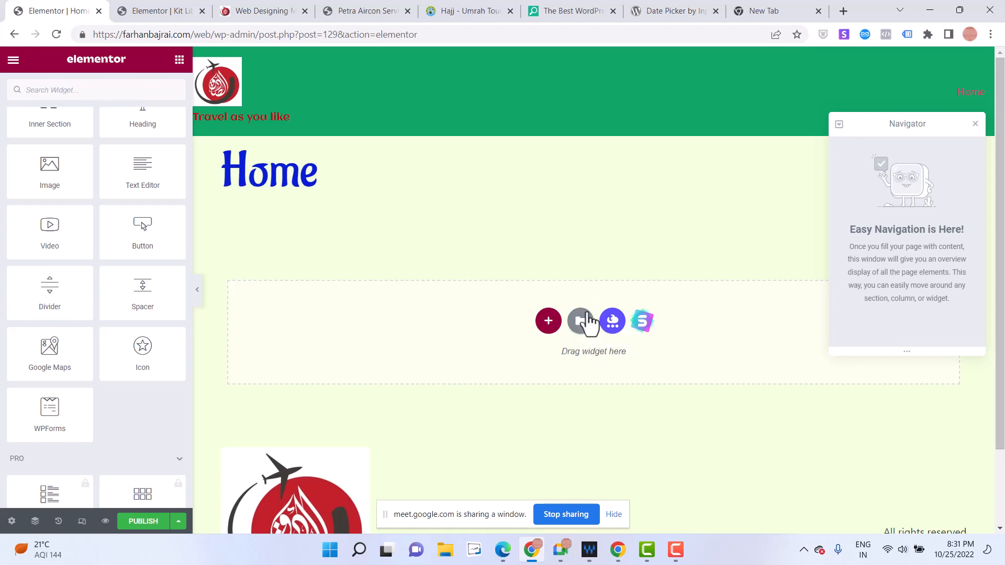
{"action": "key", "text": "ctrl+plus"}
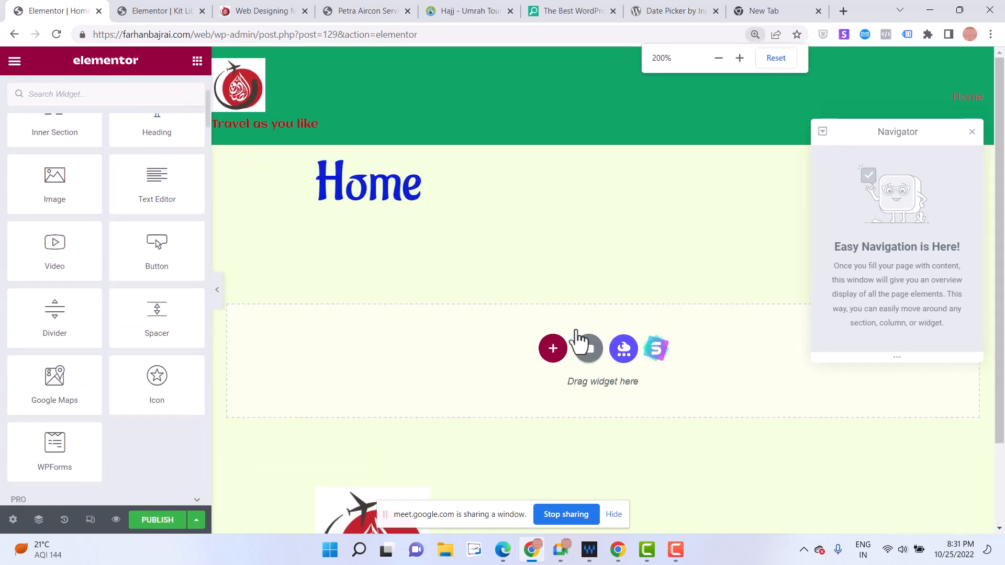
Close the Navigator and reset the browser zoom to 100%
{"action": "key", "text": "ctrl+minus"}
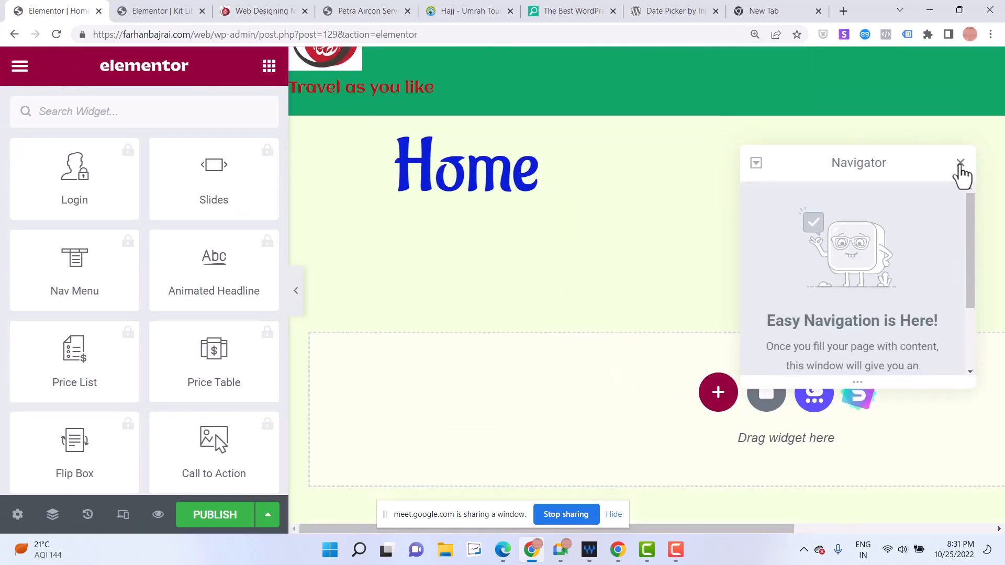
{"action": "left_click", "coordinate": [960, 163]}
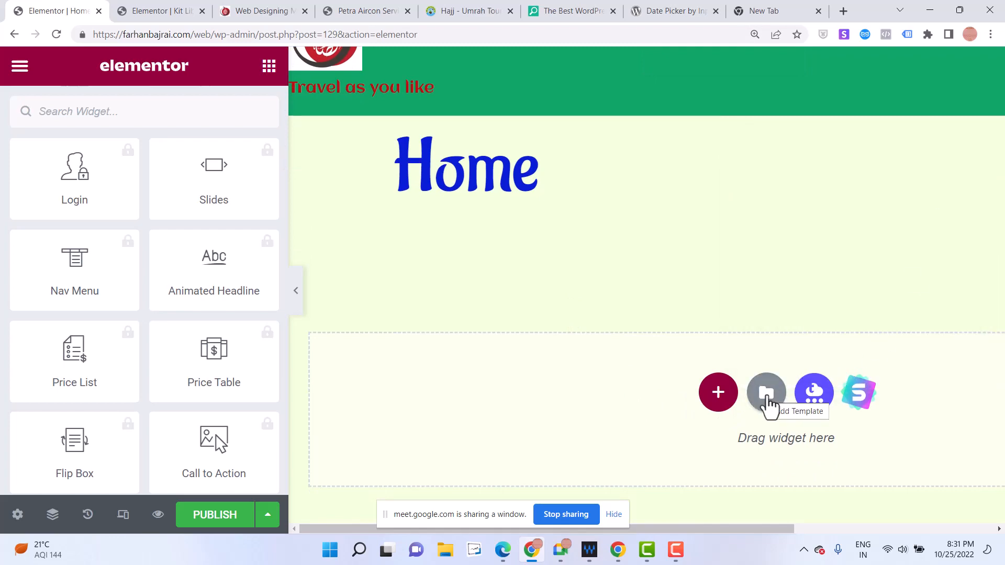
{"action": "key", "text": "ctrl+minus"}
{"action": "key", "text": "ctrl+minus"}
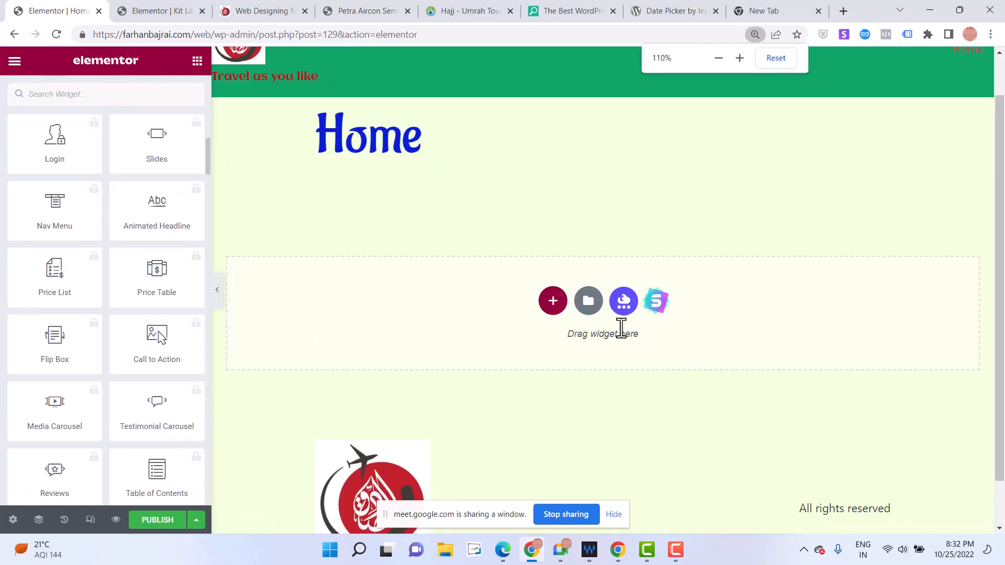
{"action": "left_click", "coordinate": [775, 59]}
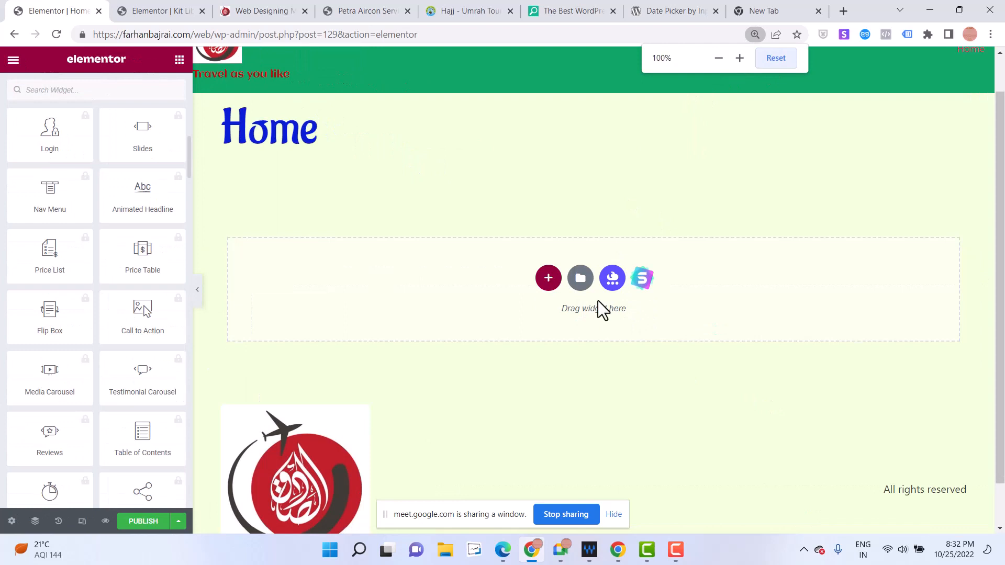
Open the template library for the empty section, check the available blocks and return to the page templates
{"action": "left_click", "coordinate": [579, 276]}
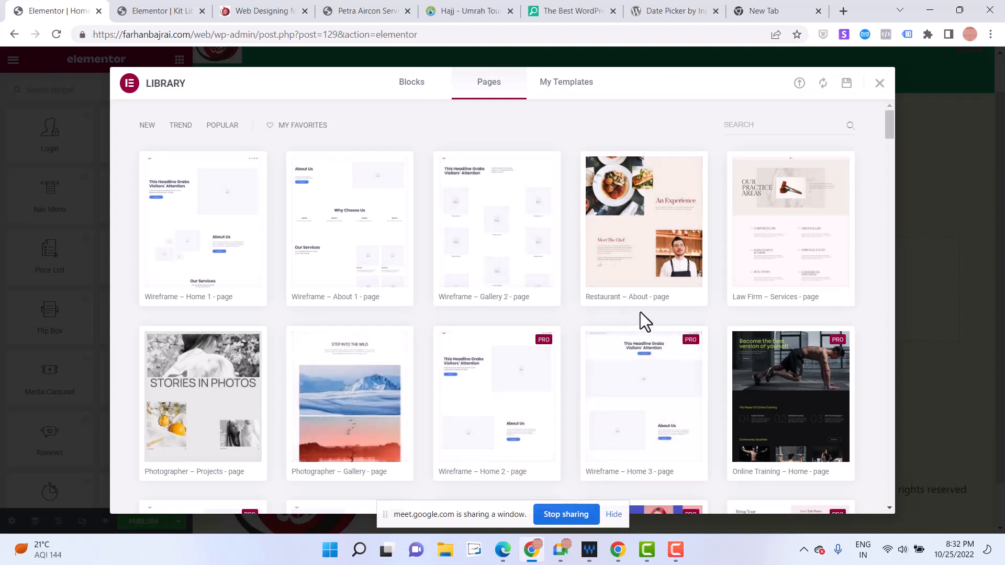
{"action": "left_click", "coordinate": [413, 92]}
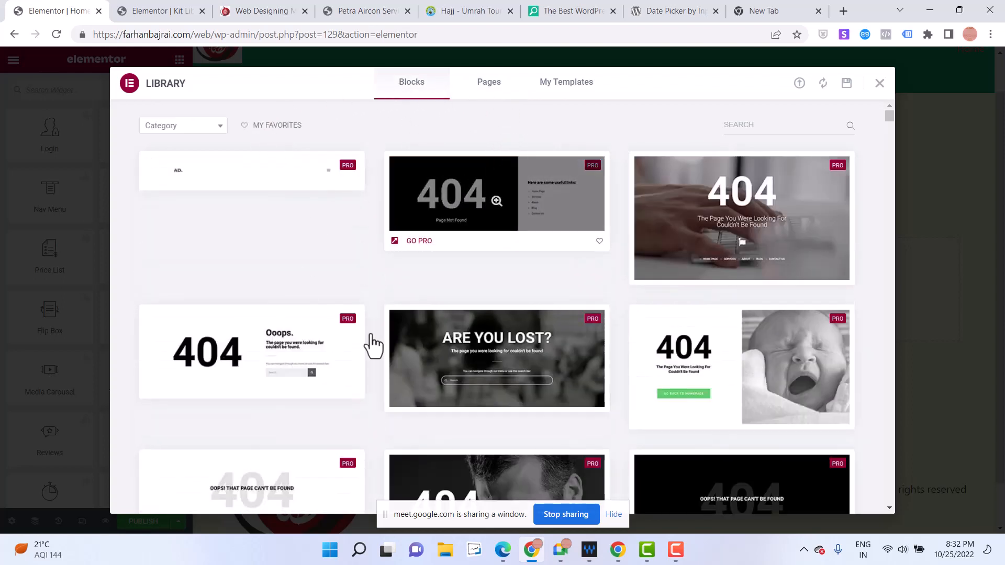
{"action": "left_click", "coordinate": [481, 93]}
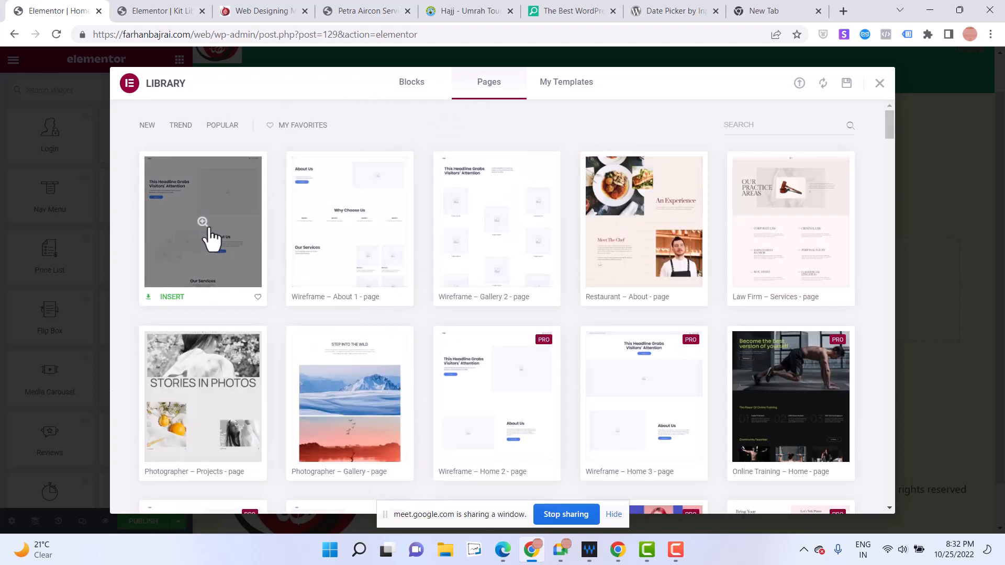
Preview the Wireframe – Home 1 page template and examine its sections from the header to the footer
{"action": "mouse_move", "coordinate": [205, 245]}
{"action": "left_click", "coordinate": [204, 224]}
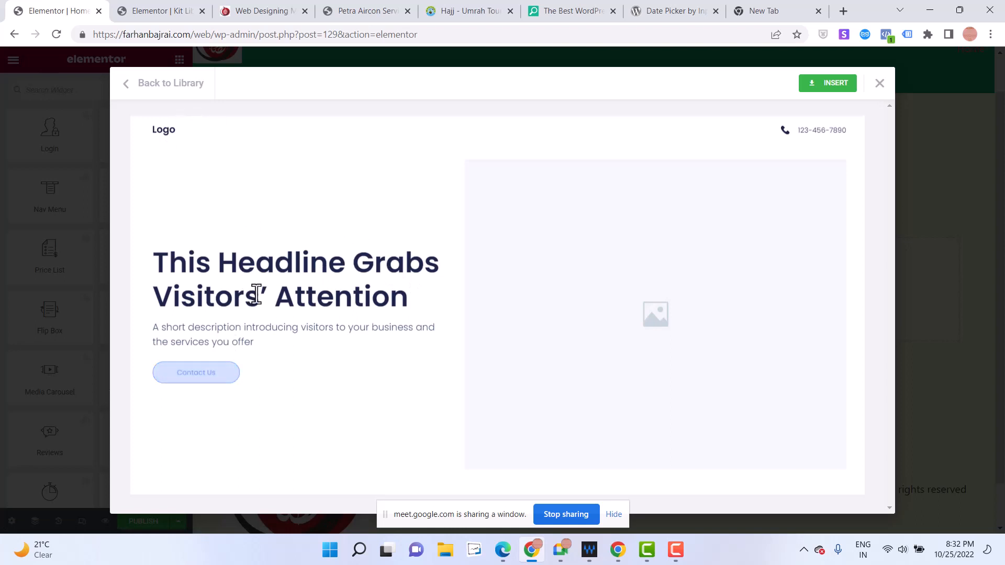
{"action": "scroll", "coordinate": [671, 309], "scroll_direction": "down", "scroll_amount": 3}
{"action": "scroll", "coordinate": [670, 308], "scroll_direction": "down", "scroll_amount": 3}
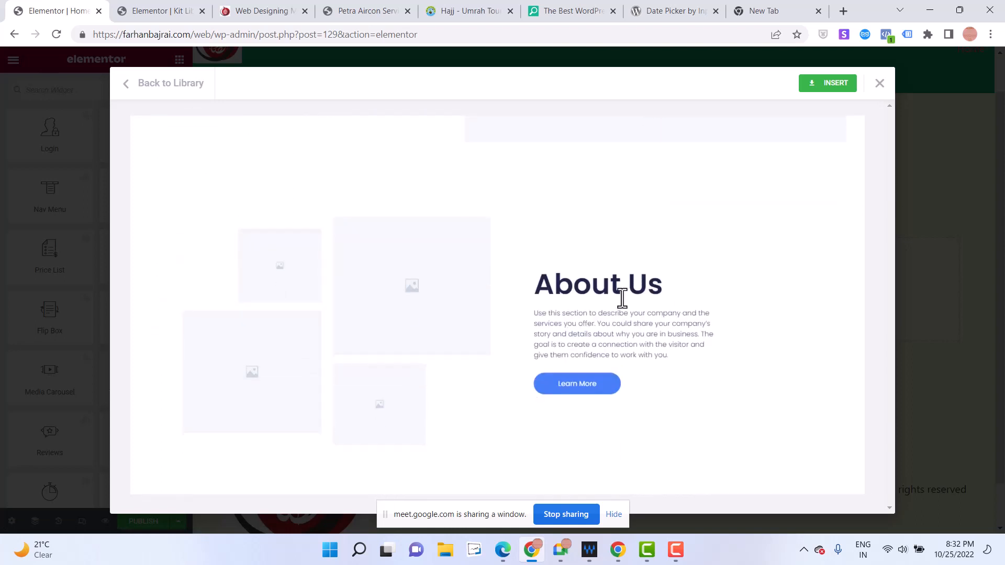
{"action": "scroll", "coordinate": [291, 284], "scroll_direction": "down", "scroll_amount": 5}
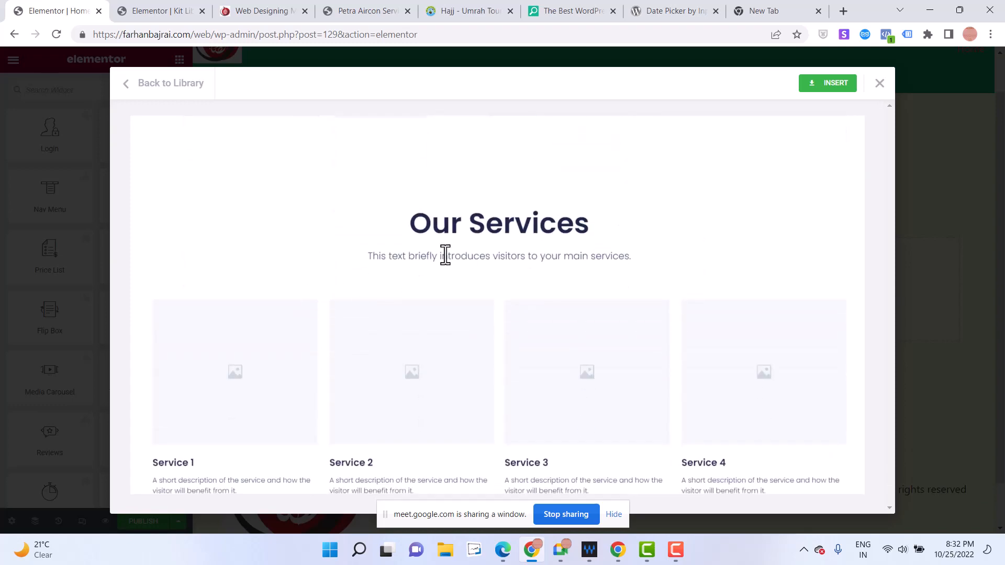
{"action": "scroll", "coordinate": [441, 301], "scroll_direction": "down", "scroll_amount": 5}
{"action": "scroll", "coordinate": [439, 297], "scroll_direction": "down", "scroll_amount": 5}
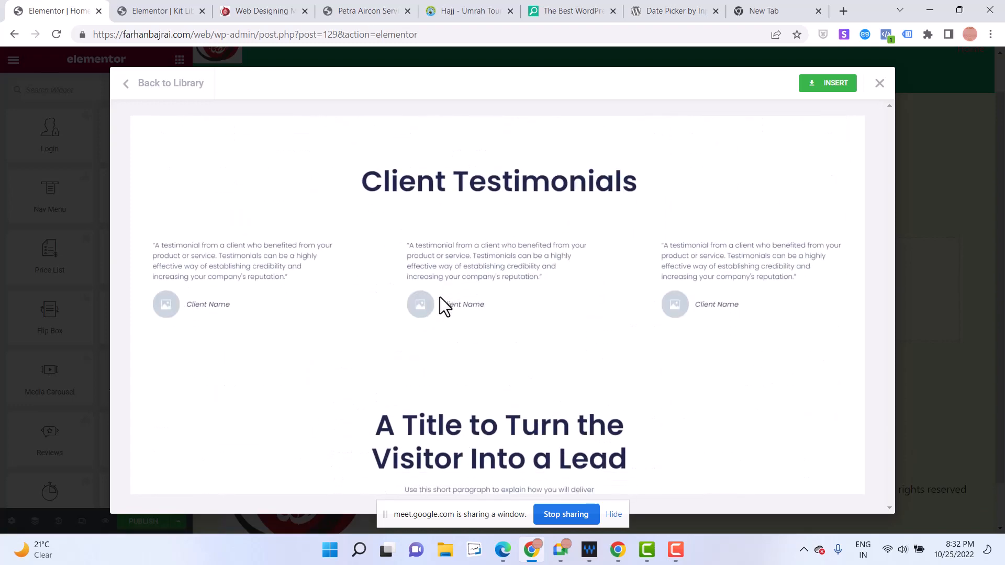
{"action": "scroll", "coordinate": [511, 309], "scroll_direction": "down", "scroll_amount": 3}
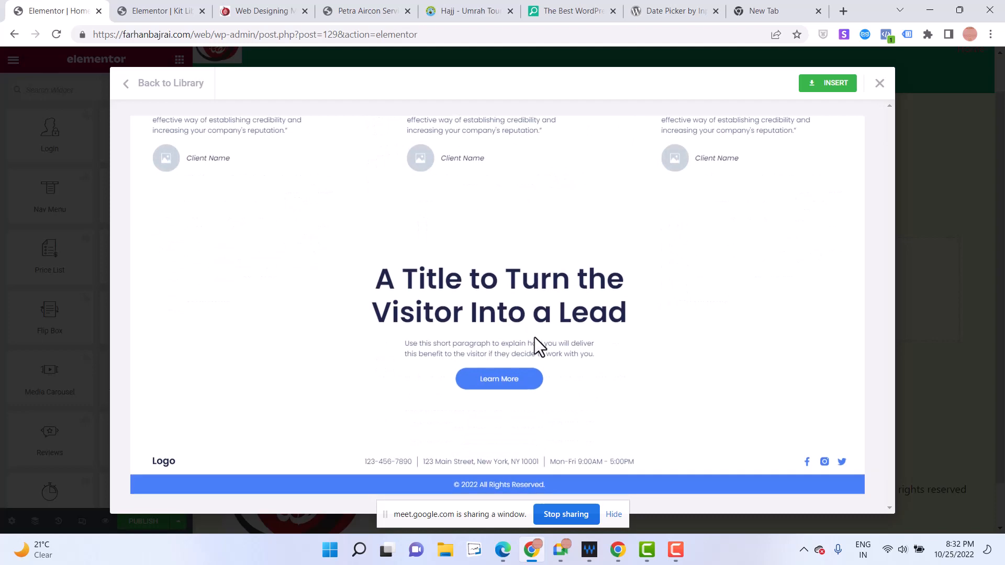
{"action": "scroll", "coordinate": [536, 337], "scroll_direction": "up", "scroll_amount": 15}
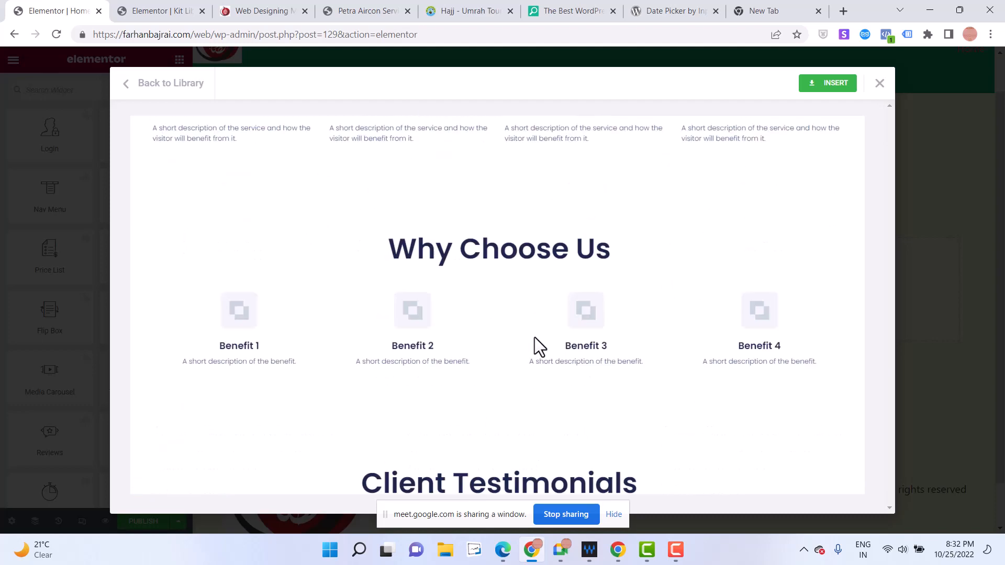
{"action": "scroll", "coordinate": [535, 341], "scroll_direction": "up", "scroll_amount": 5}
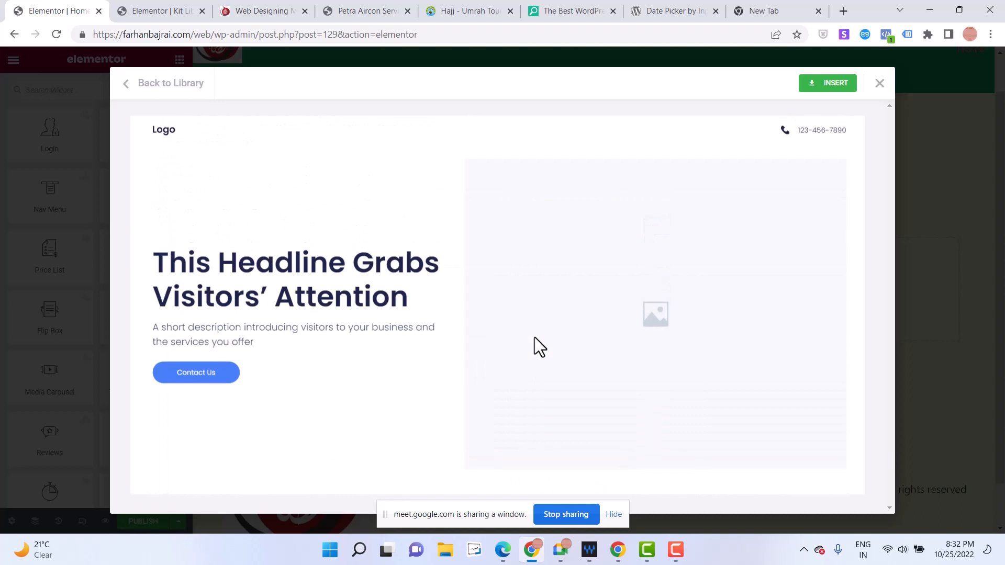
Insert the previewed template, connecting to the template library by signing in to Elementor with the saved account
{"action": "left_click", "coordinate": [816, 79]}
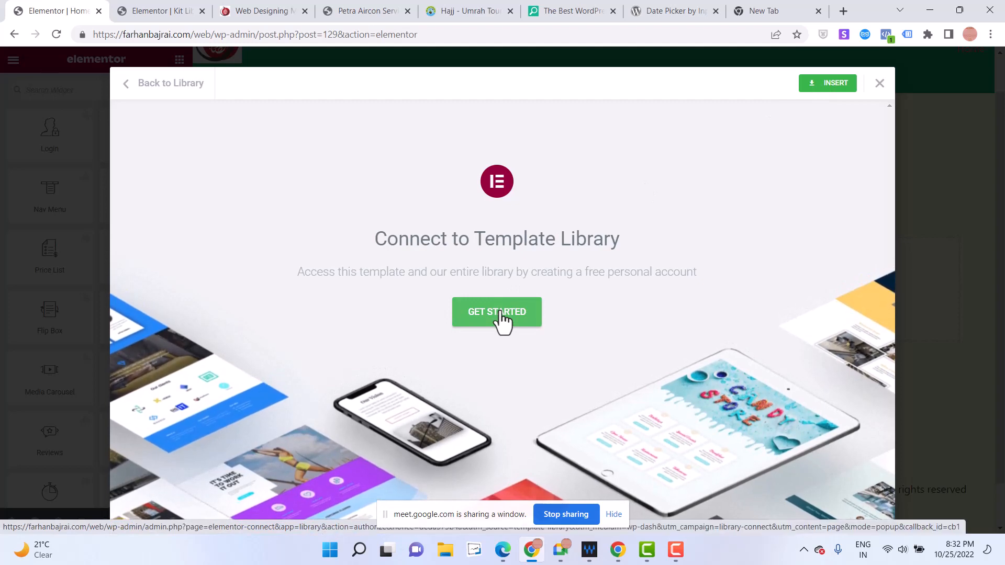
{"action": "left_click", "coordinate": [810, 81]}
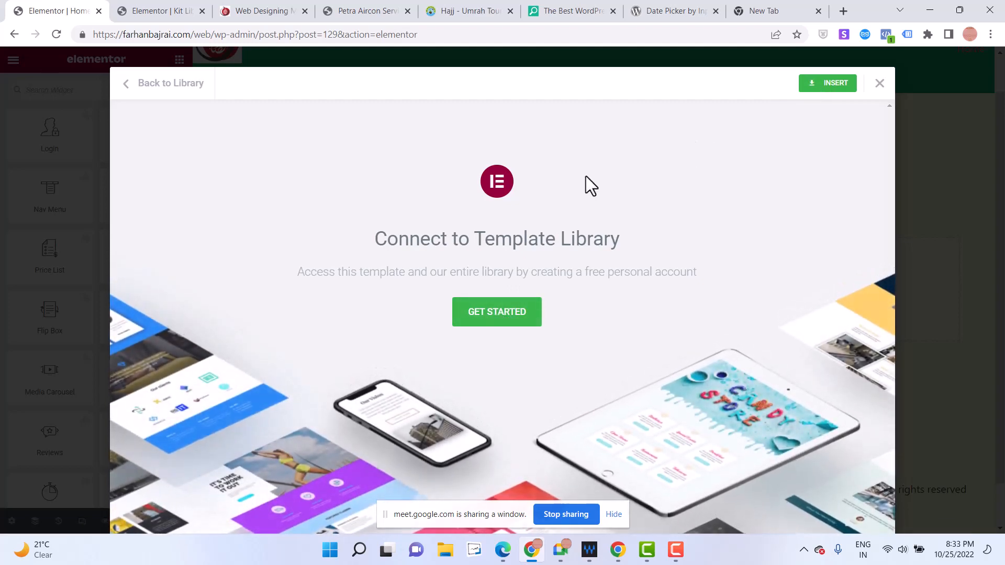
{"action": "left_click", "coordinate": [819, 84]}
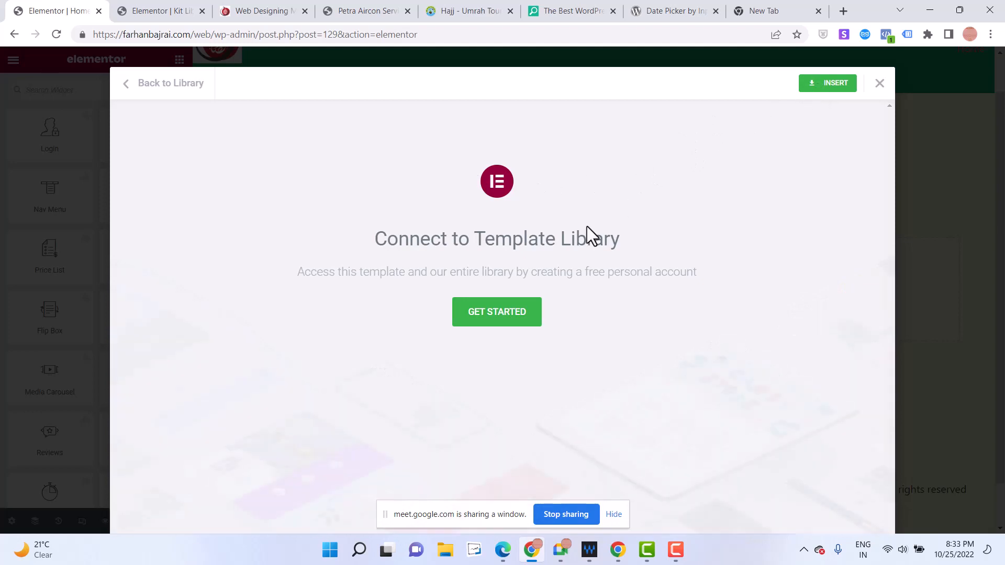
{"action": "left_click", "coordinate": [504, 320]}
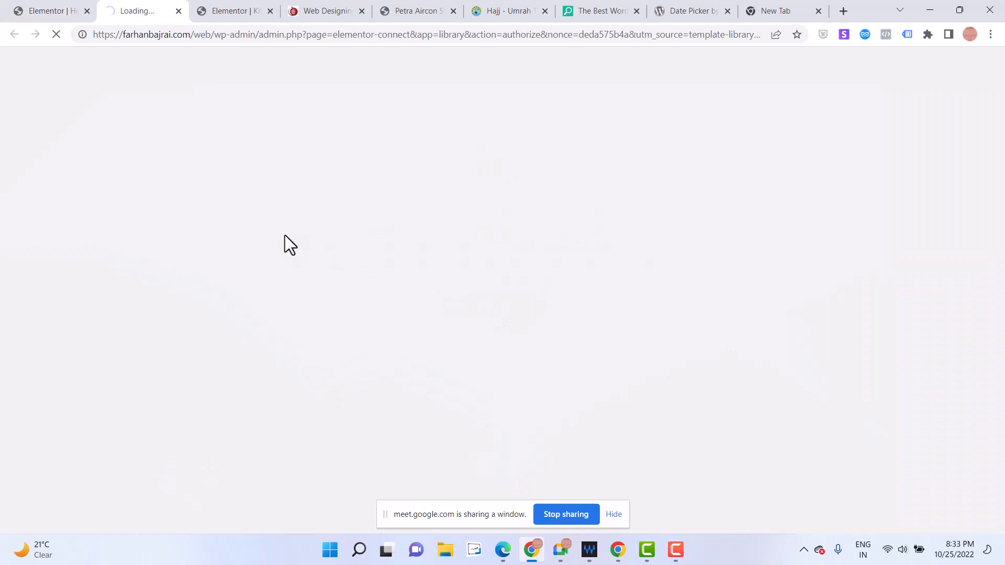
{"action": "scroll", "coordinate": [464, 272], "scroll_direction": "down", "scroll_amount": 1}
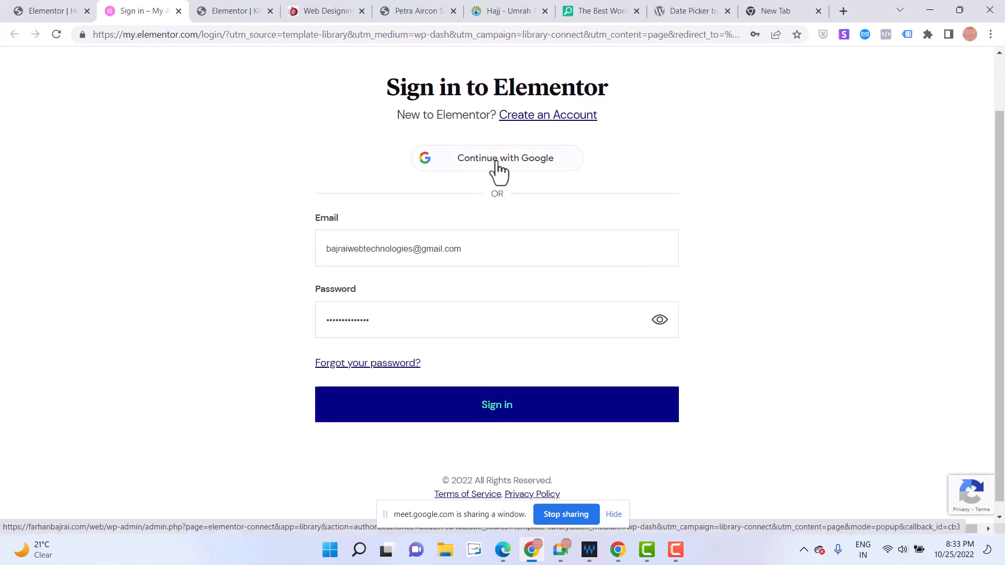
{"action": "left_click", "coordinate": [481, 412]}
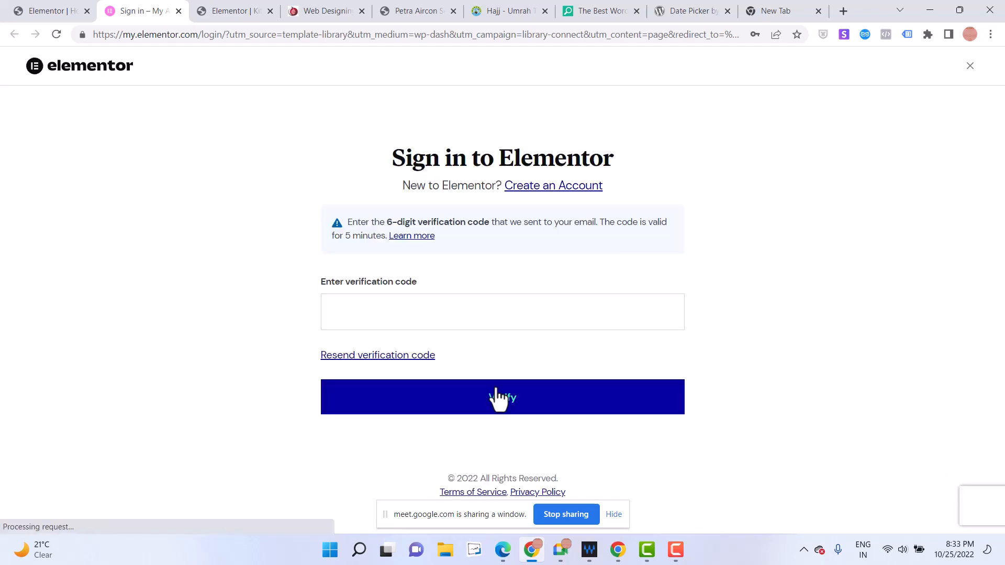
Open gmail.com in another browser tab to get the emailed verification code, and return to the Elementor page editor
{"action": "left_click", "coordinate": [219, 2]}
{"action": "left_click", "coordinate": [228, 34]}
{"action": "type", "text": "gmail.com"}
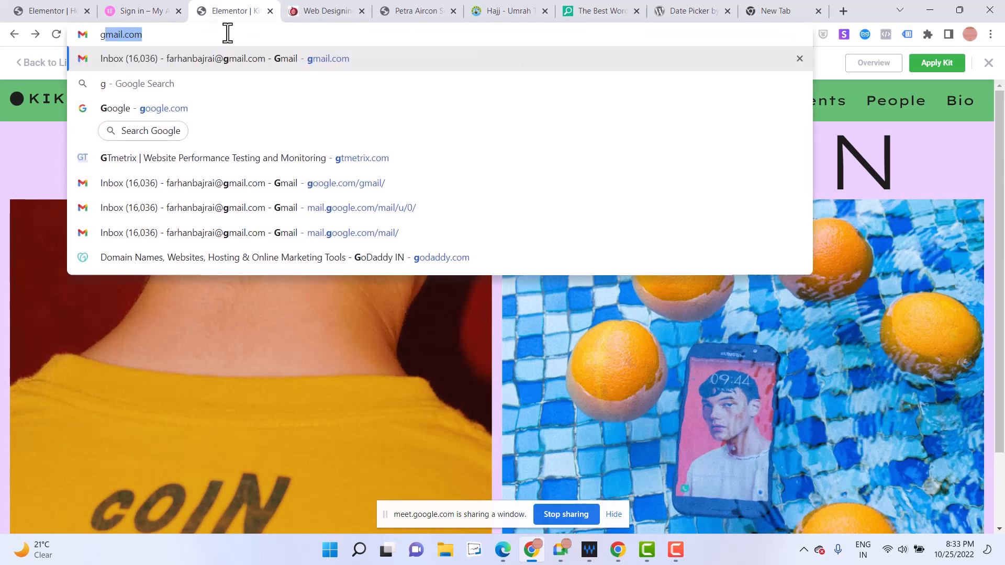
{"action": "key", "text": "Return"}
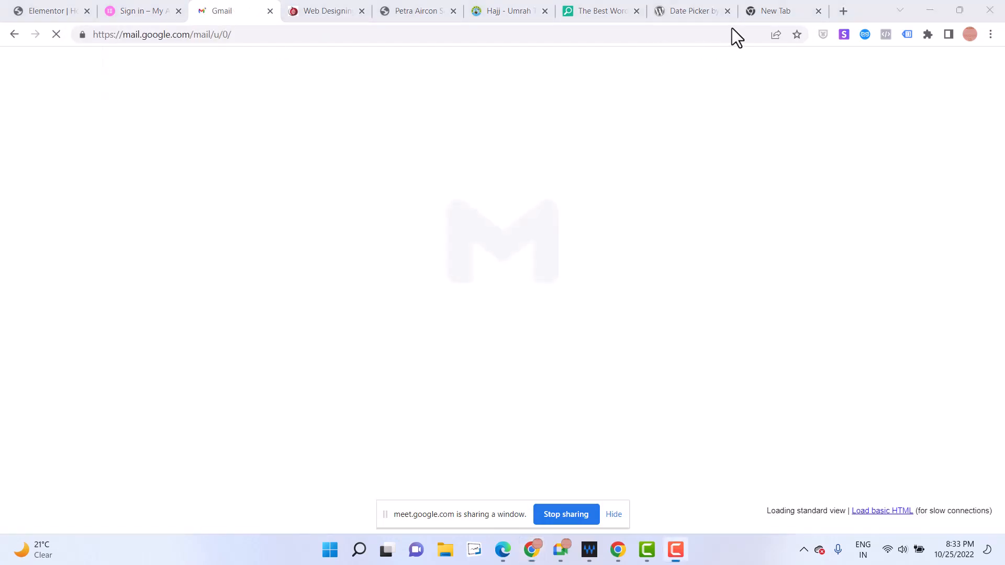
{"action": "key", "text": "ctrl+1"}
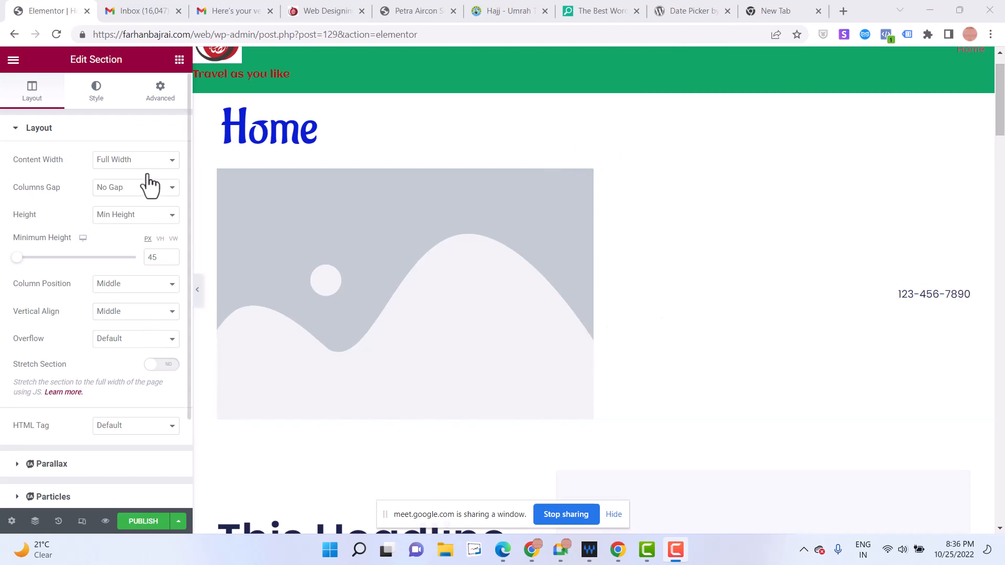
Open the media library for the placeholder image below the Home title and select Al-Sadiq-tours-and-travels-logo.jpg
{"action": "left_click", "coordinate": [179, 59]}
{"action": "left_click", "coordinate": [357, 267]}
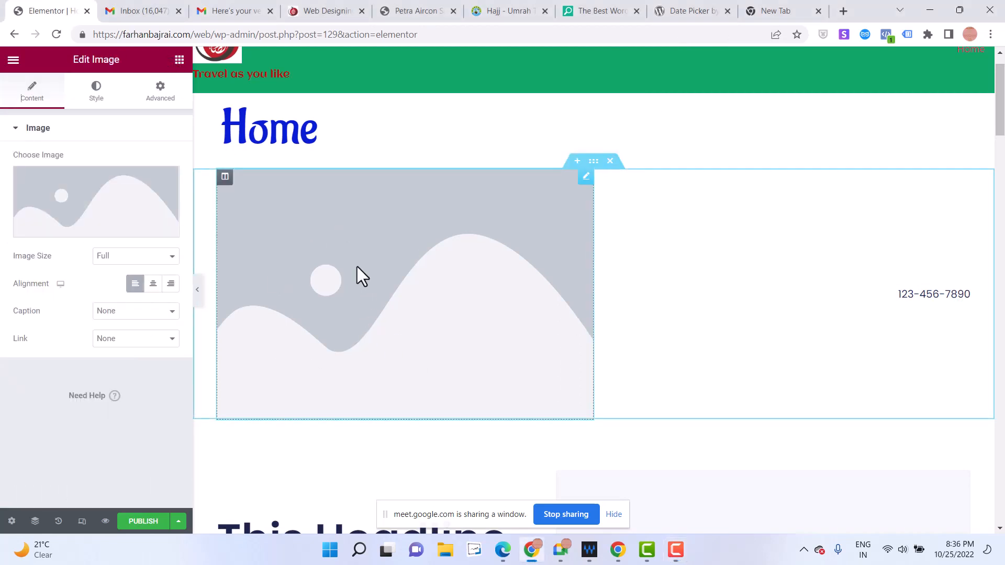
{"action": "left_click", "coordinate": [86, 207]}
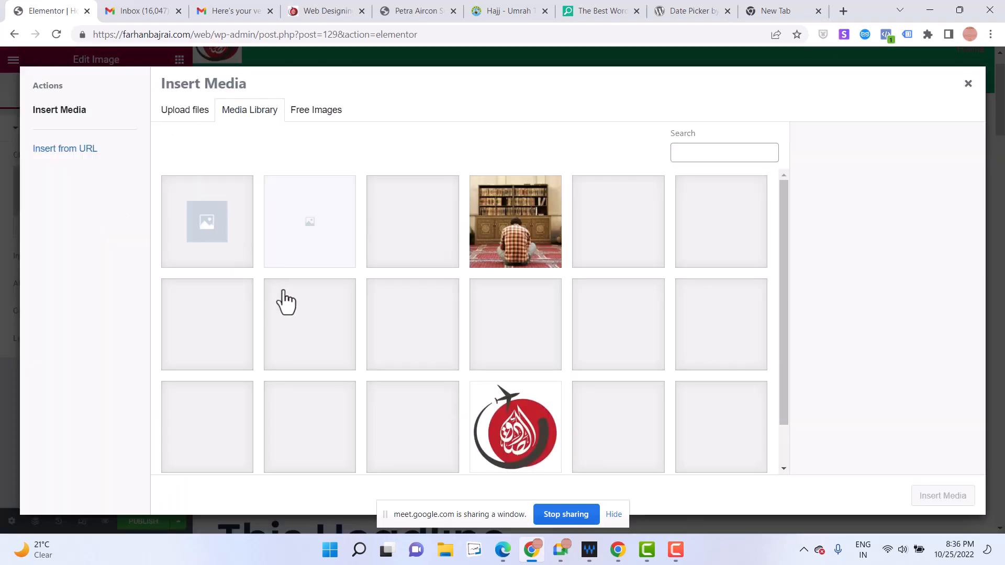
{"action": "scroll", "coordinate": [315, 403], "scroll_direction": "down", "scroll_amount": 2}
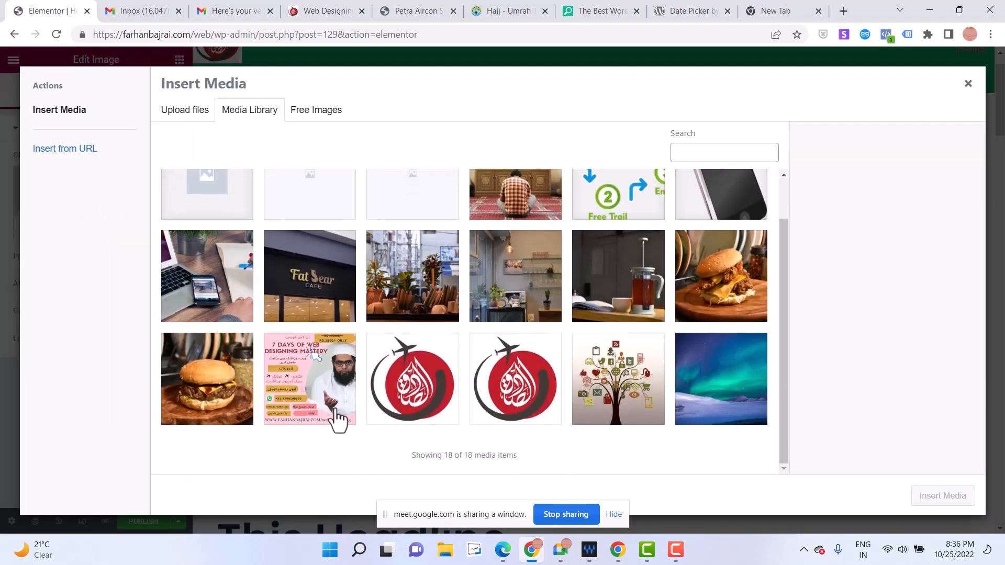
{"action": "left_click", "coordinate": [507, 403]}
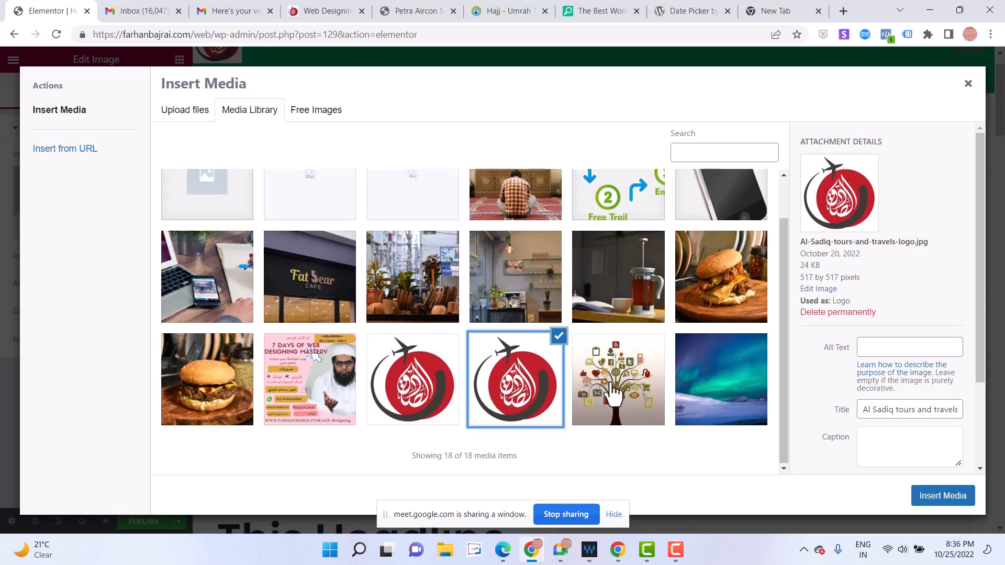
Search the free images for "kaba" and insert the first photo in place of the placeholder image
{"action": "left_click", "coordinate": [330, 107]}
{"action": "left_click", "coordinate": [317, 140]}
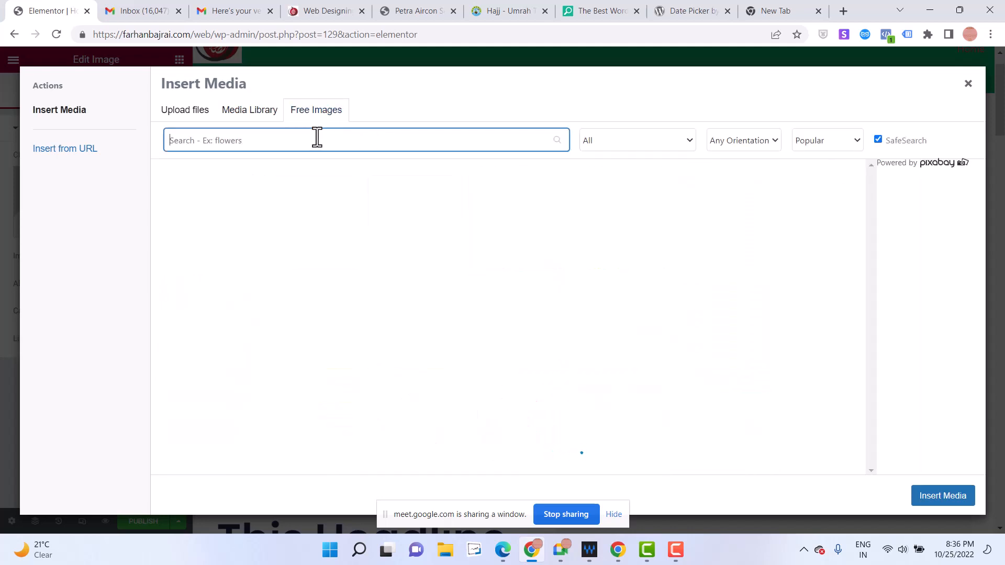
{"action": "type", "text": "travelling"}
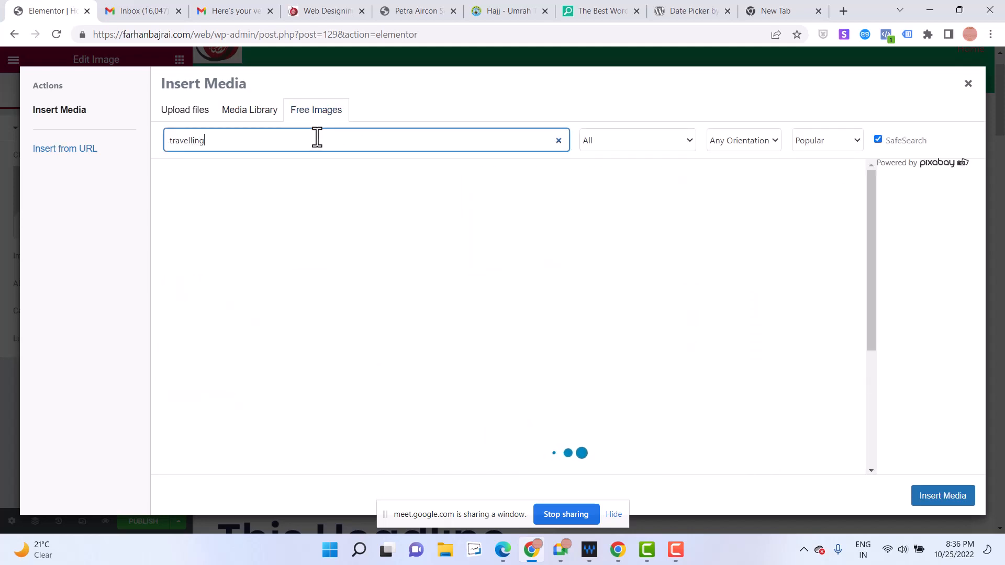
{"action": "key", "text": "ctrl+a"}
{"action": "type", "text": "kaba"}
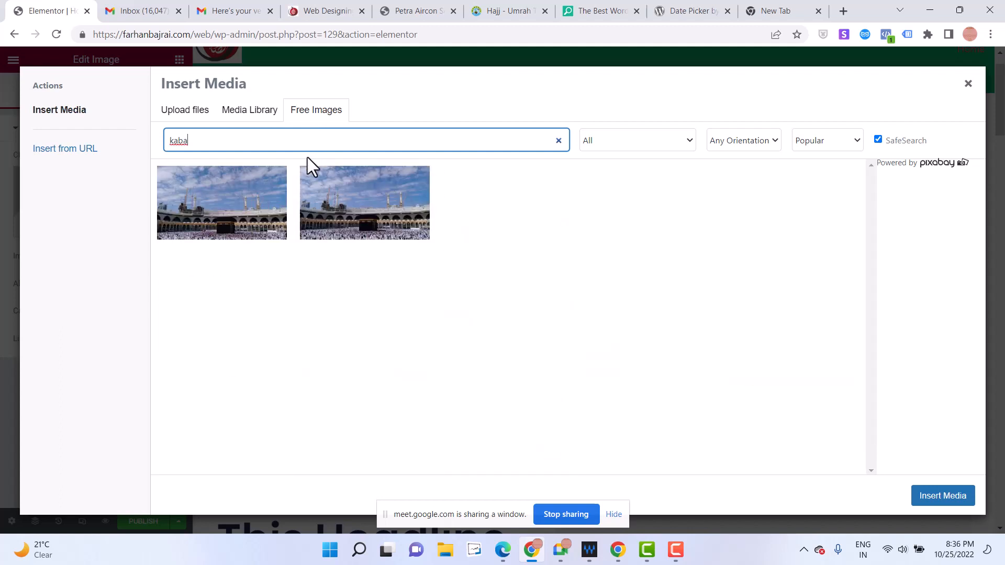
{"action": "left_click", "coordinate": [243, 225]}
{"action": "left_click", "coordinate": [196, 201]}
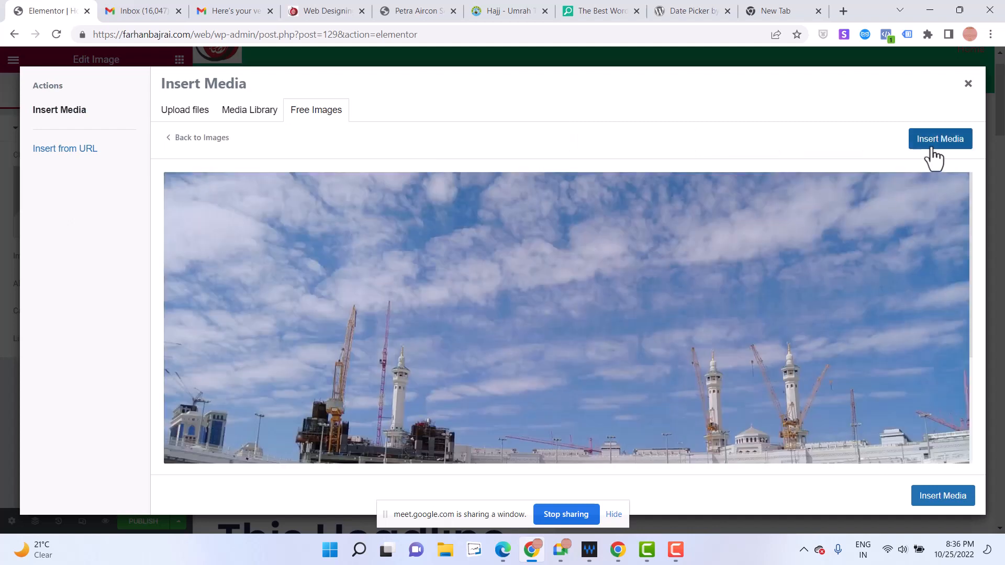
{"action": "left_click", "coordinate": [932, 148]}
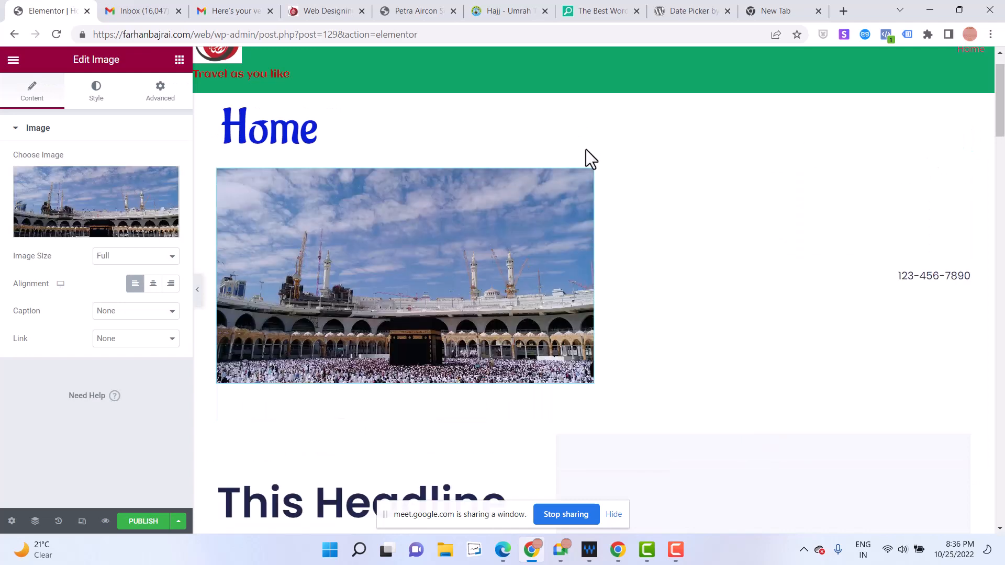
Open the free image library for the large placeholder beside the "This Headline Grabs Visitors' Attention" heading and search for "madina"
{"action": "left_click", "coordinate": [936, 276]}
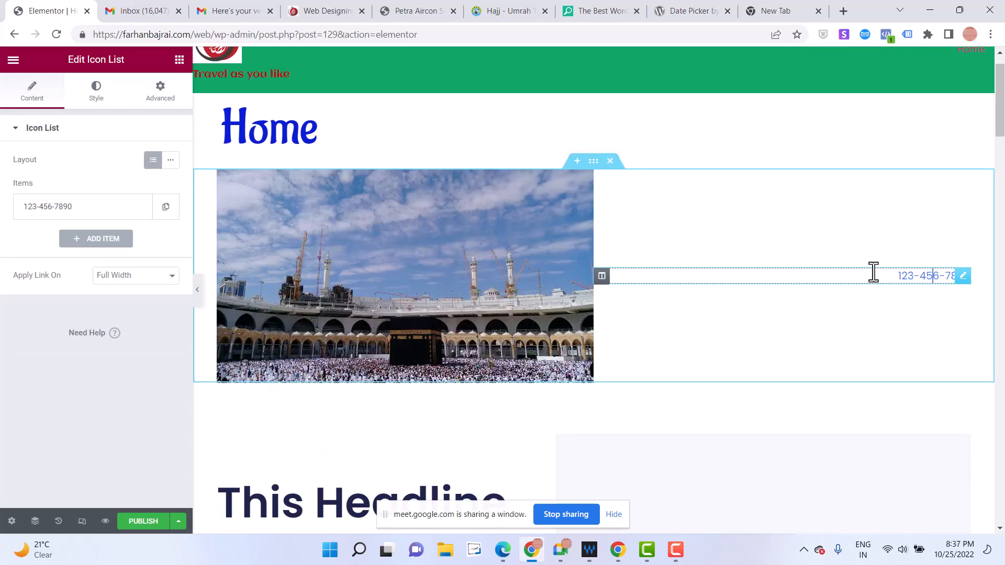
{"action": "scroll", "coordinate": [636, 229], "scroll_direction": "down", "scroll_amount": 2}
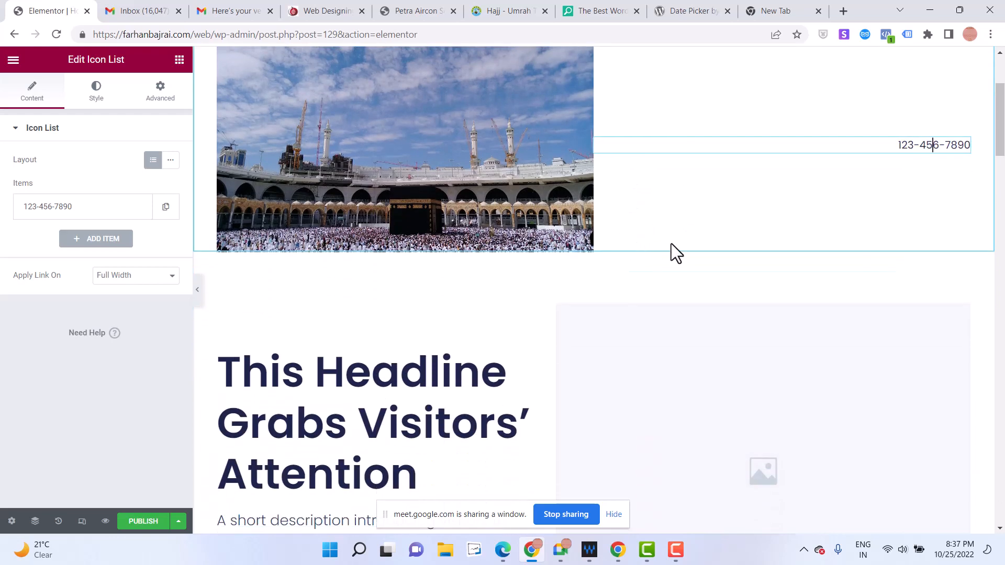
{"action": "scroll", "coordinate": [703, 231], "scroll_direction": "down", "scroll_amount": 3}
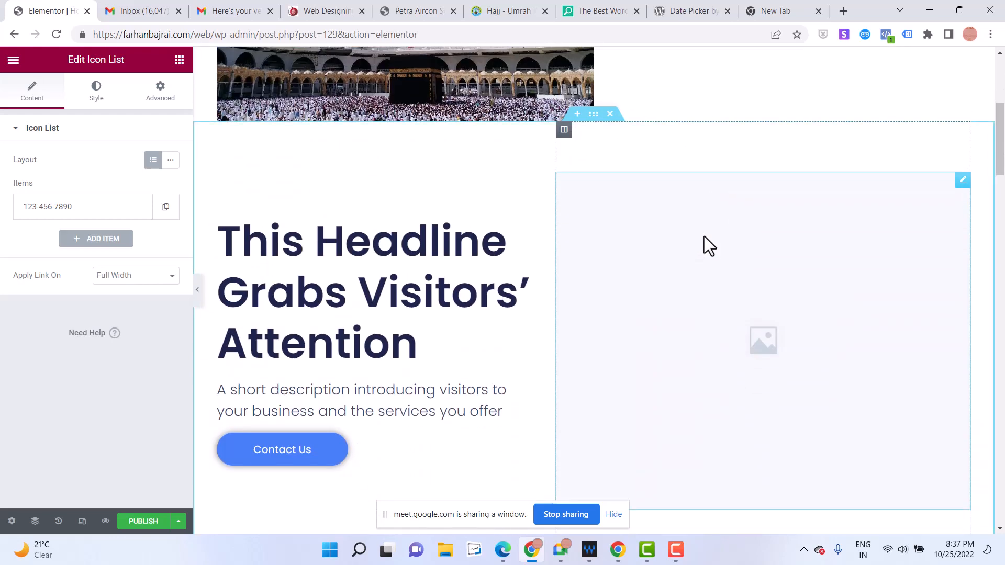
{"action": "left_click", "coordinate": [774, 266]}
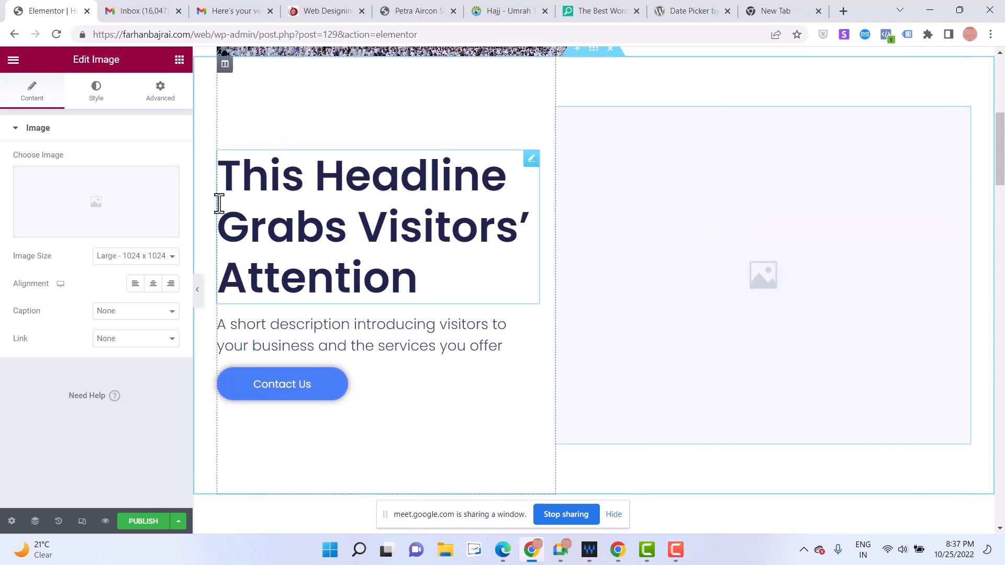
{"action": "left_click", "coordinate": [141, 218]}
{"action": "left_click", "coordinate": [317, 110]}
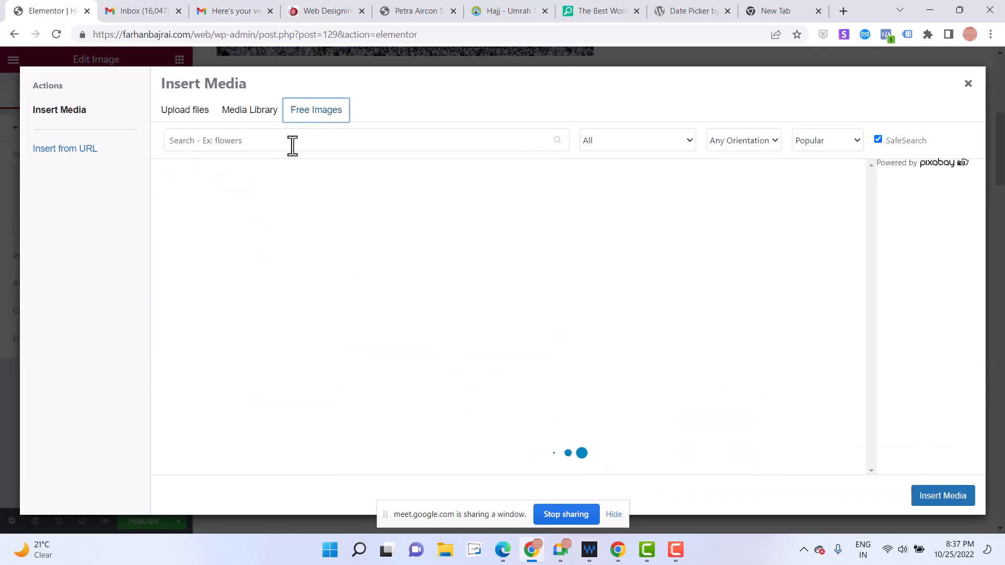
{"action": "left_click", "coordinate": [293, 147]}
{"action": "type", "text": "madian"}
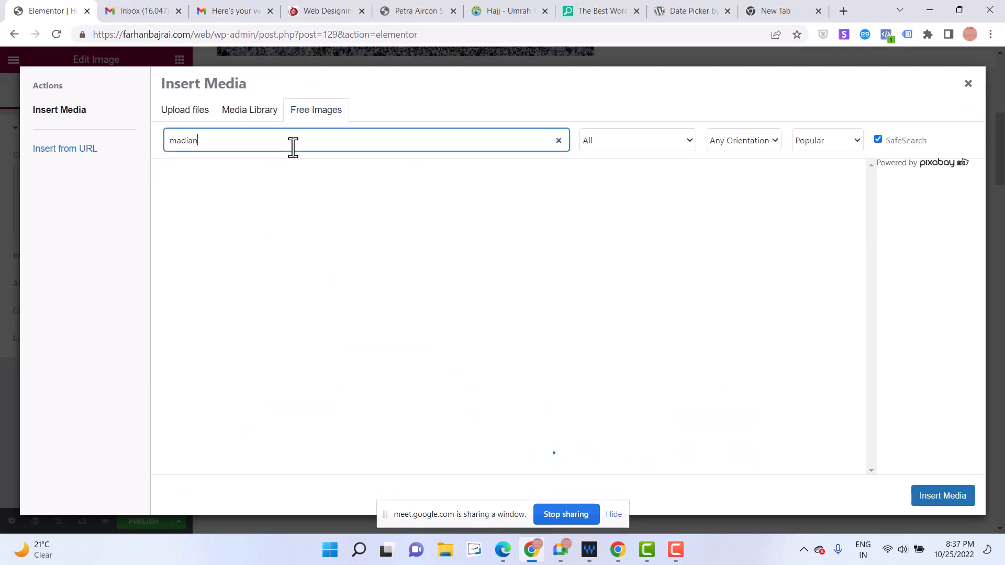
{"action": "key", "text": "BackSpace"}
{"action": "key", "text": "BackSpace"}
{"action": "type", "text": "na"}
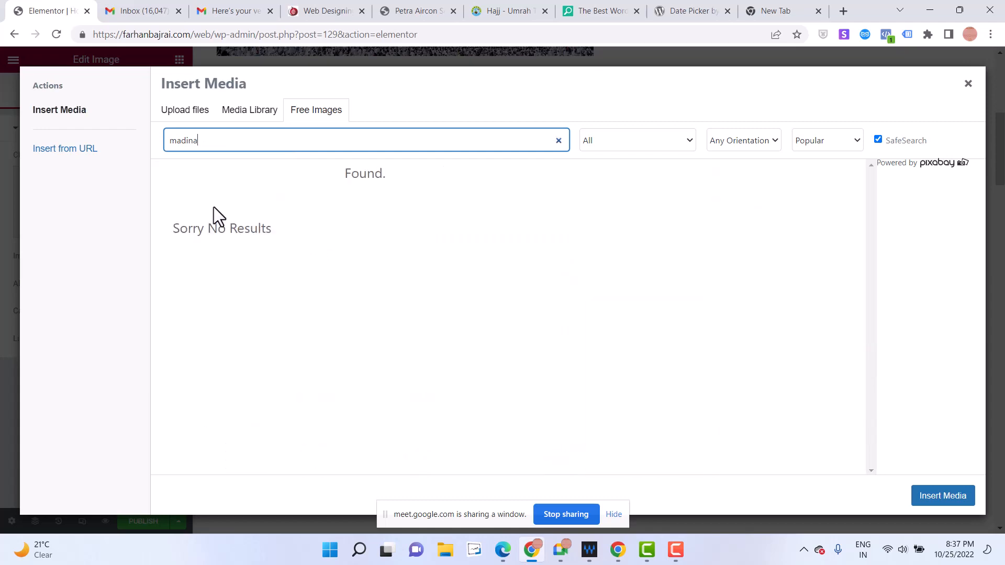
Search the free images for "Haram" and insert the Masjid Nabawi photo with the green dome as the headline section's image
{"action": "double_click", "coordinate": [195, 141]}
{"action": "type", "text": "AL"}
{"action": "double_click", "coordinate": [180, 140]}
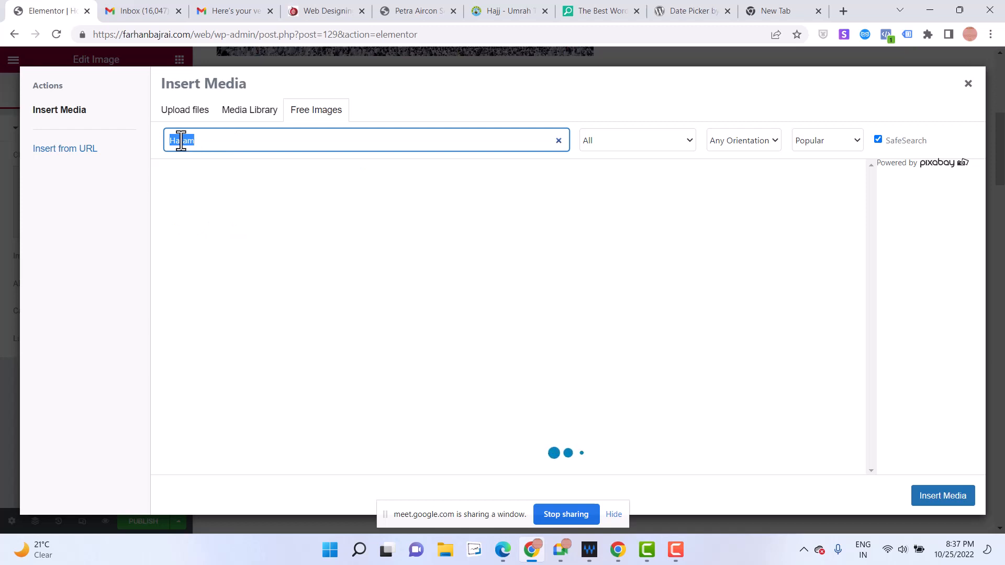
{"action": "type", "text": "S"}
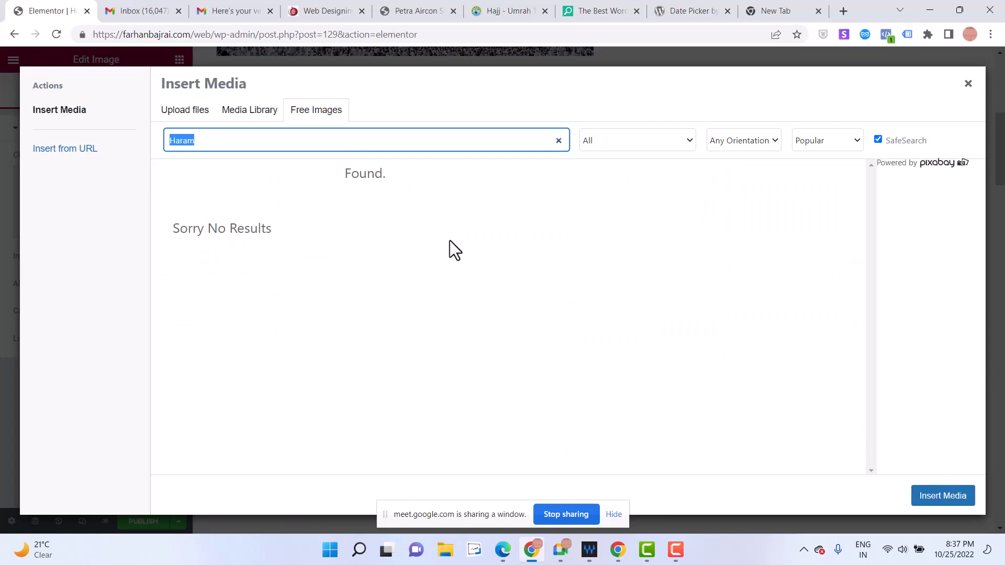
{"action": "key", "text": "Return"}
{"action": "left_click", "coordinate": [486, 140]}
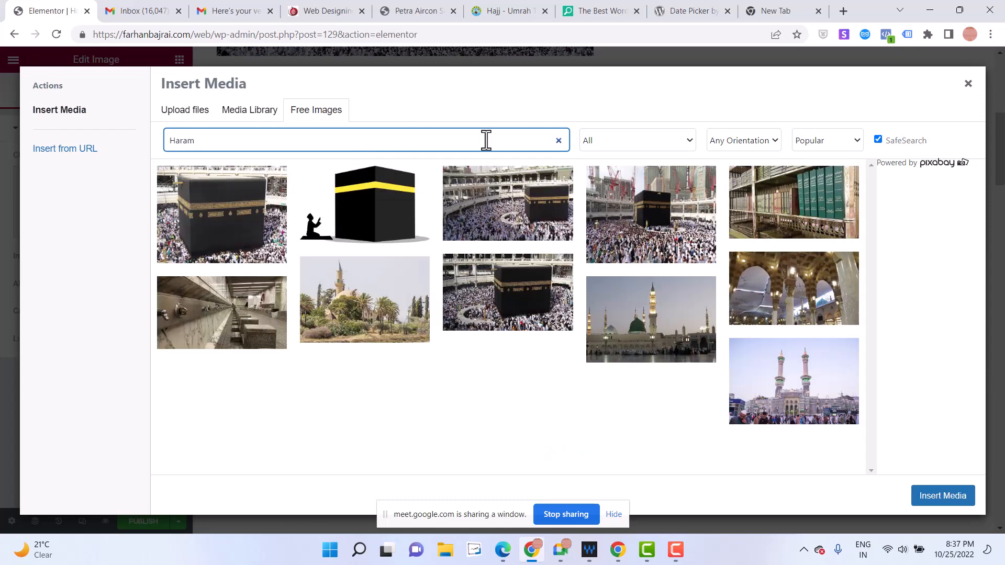
{"action": "mouse_move", "coordinate": [663, 332]}
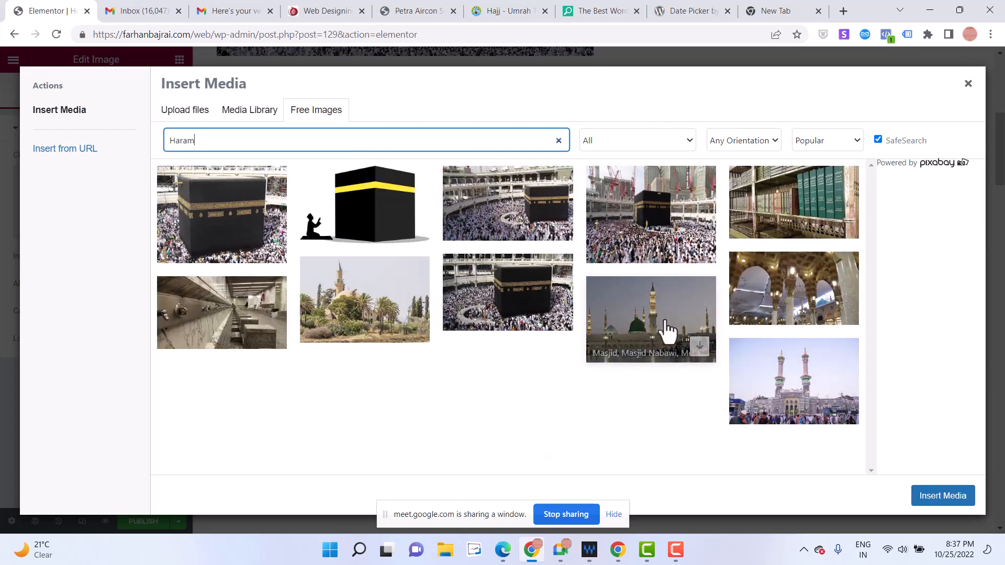
{"action": "left_click", "coordinate": [622, 323]}
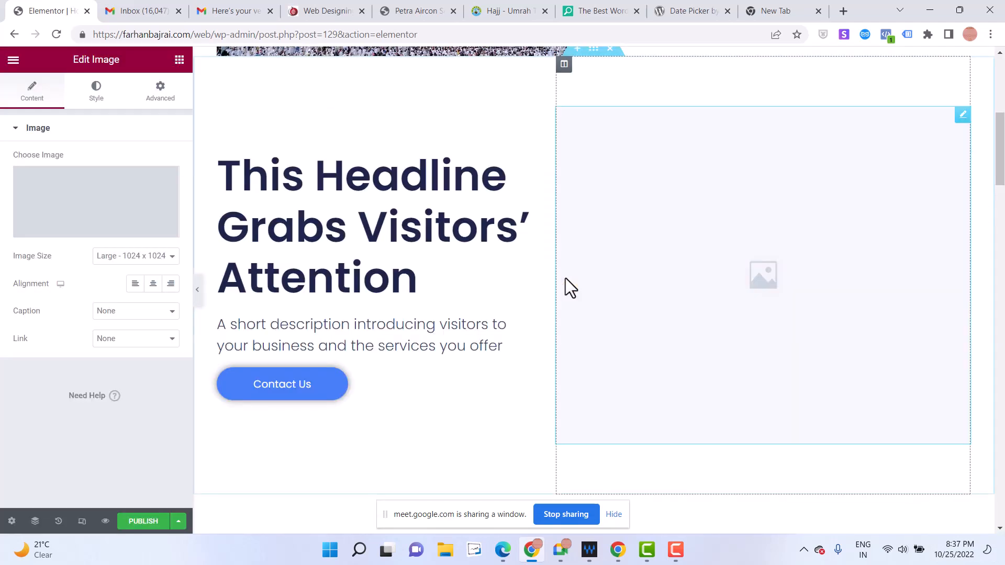
Replace the upper placeholder in the column next to the About Us text with office-notes-notepad-620817.jpg from the media library
{"action": "scroll", "coordinate": [666, 335], "scroll_direction": "down", "scroll_amount": 7}
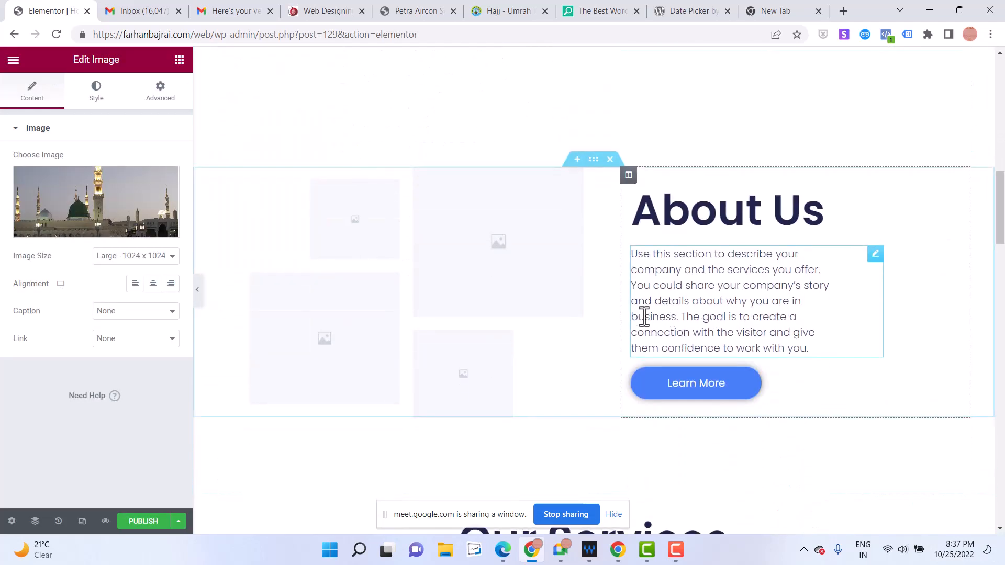
{"action": "left_click", "coordinate": [534, 233]}
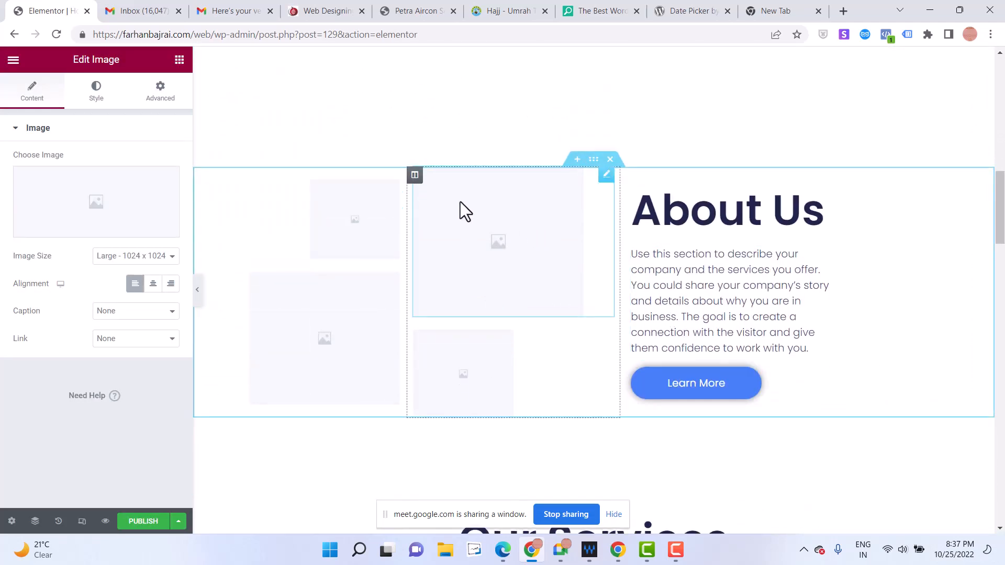
{"action": "left_click", "coordinate": [415, 175]}
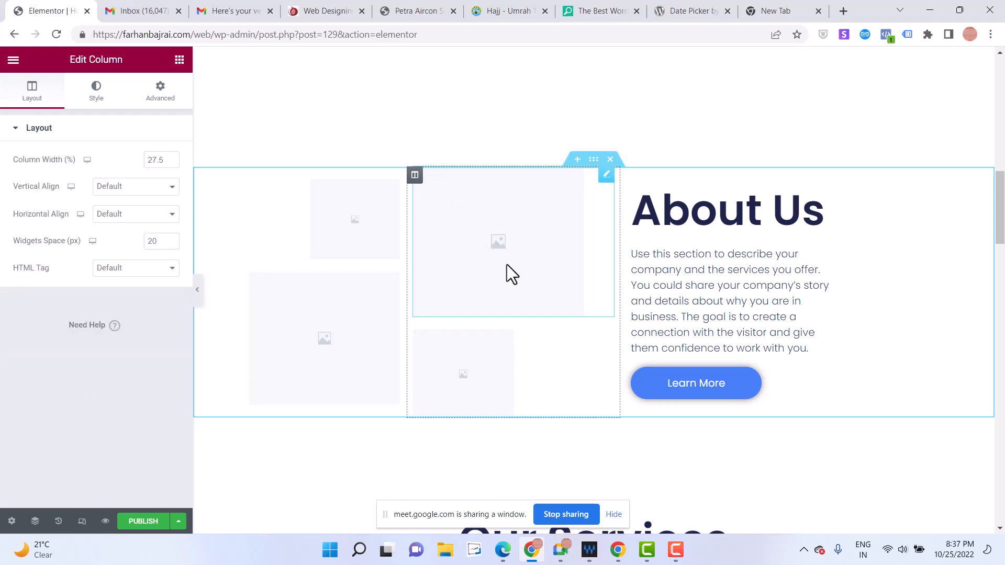
{"action": "left_click", "coordinate": [495, 246]}
{"action": "left_click", "coordinate": [150, 210]}
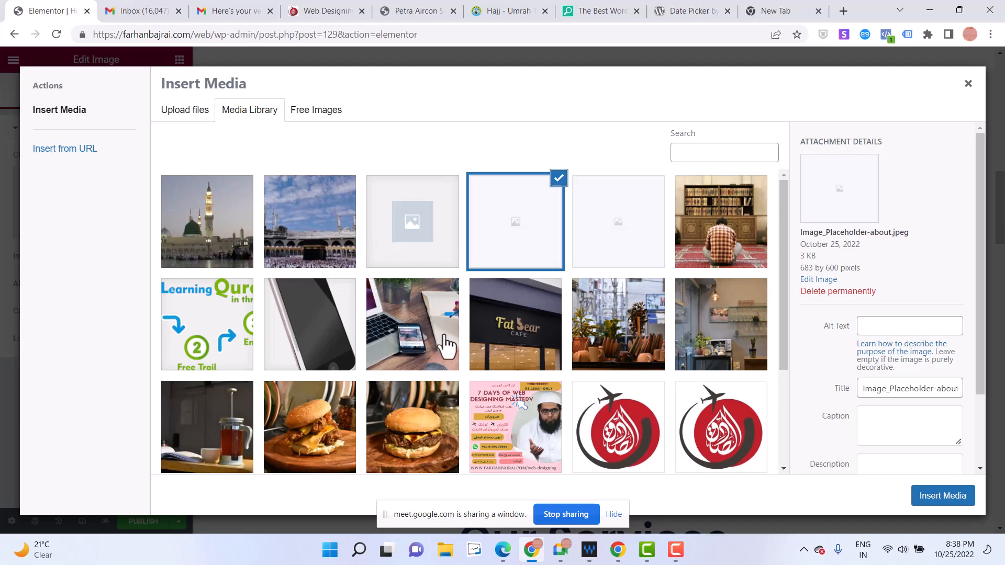
{"action": "scroll", "coordinate": [437, 338], "scroll_direction": "down", "scroll_amount": 2}
{"action": "left_click", "coordinate": [414, 286]}
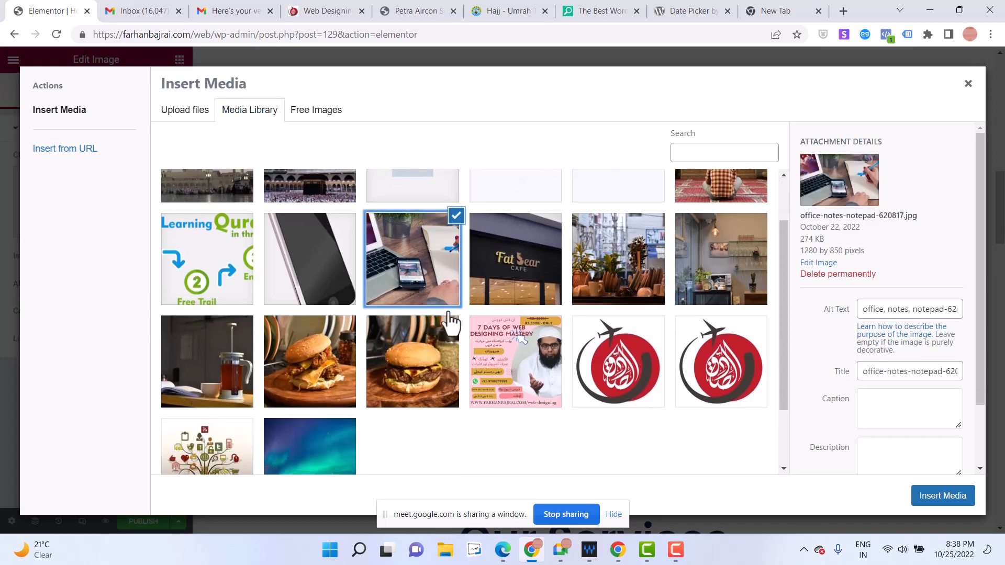
{"action": "left_click", "coordinate": [918, 504]}
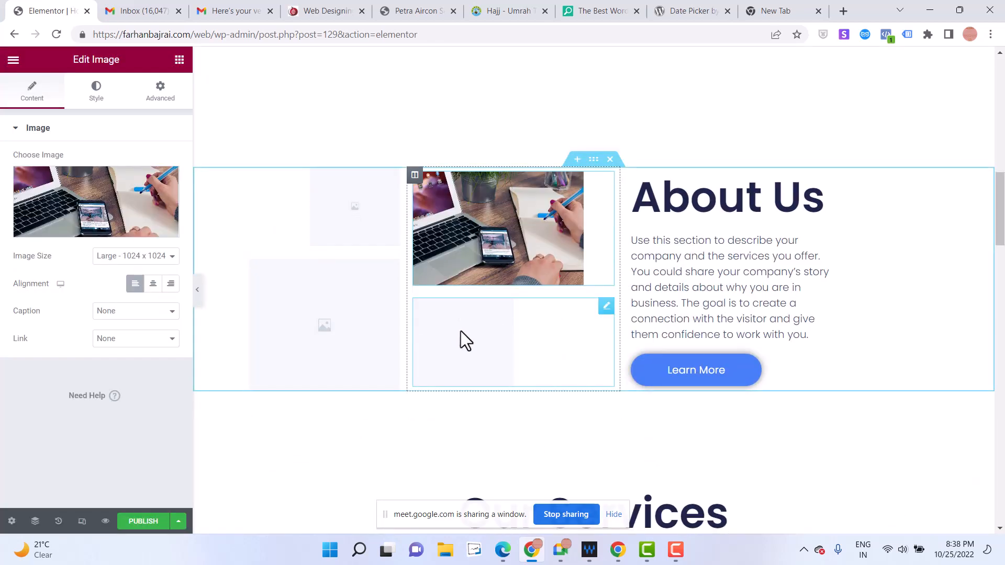
Replace the placeholder below the laptop photo in About Us with smartphone-apple-cellphone-153650.png
{"action": "left_click", "coordinate": [108, 230]}
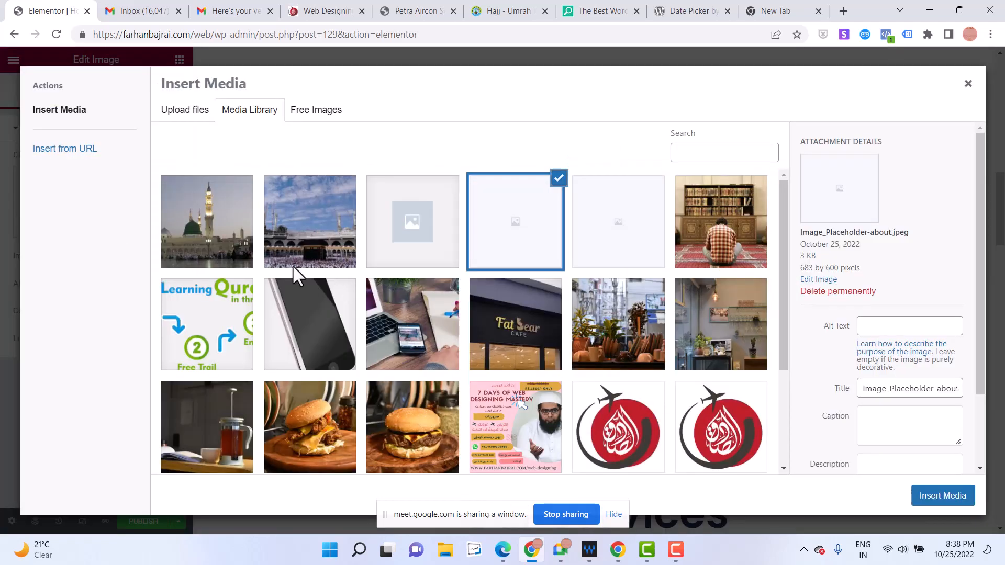
{"action": "left_click", "coordinate": [336, 315]}
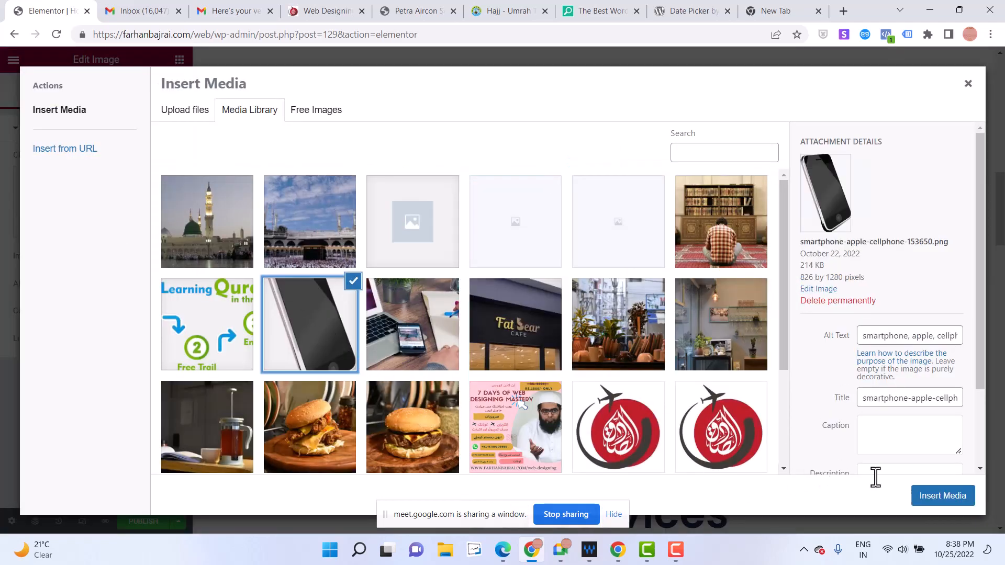
{"action": "left_click", "coordinate": [935, 503]}
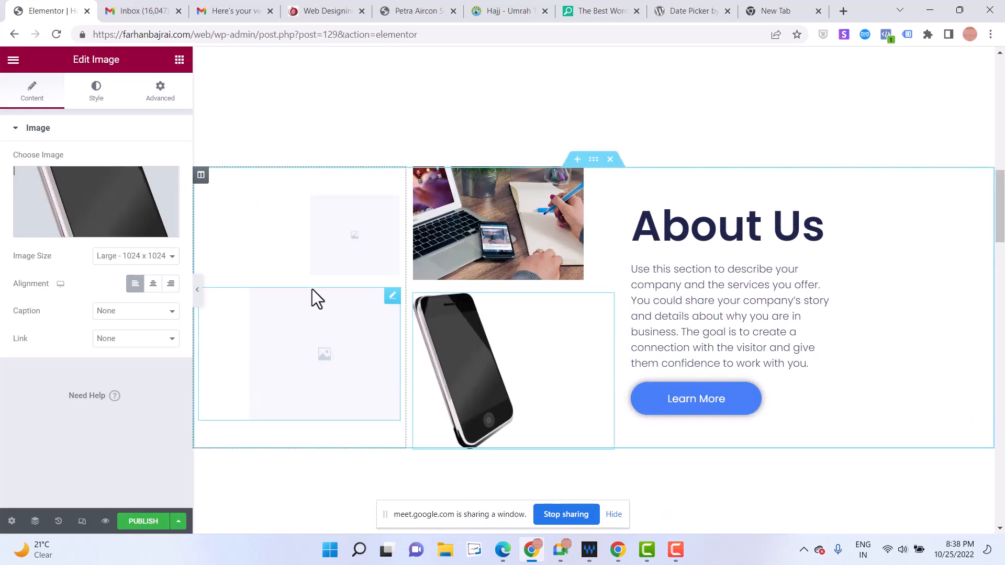
Replace the small upper placeholder in the outer About Us image column with Fat-Bear-Cafe-in-Paramount-Hills-Colony.jpg
{"action": "left_click", "coordinate": [306, 231]}
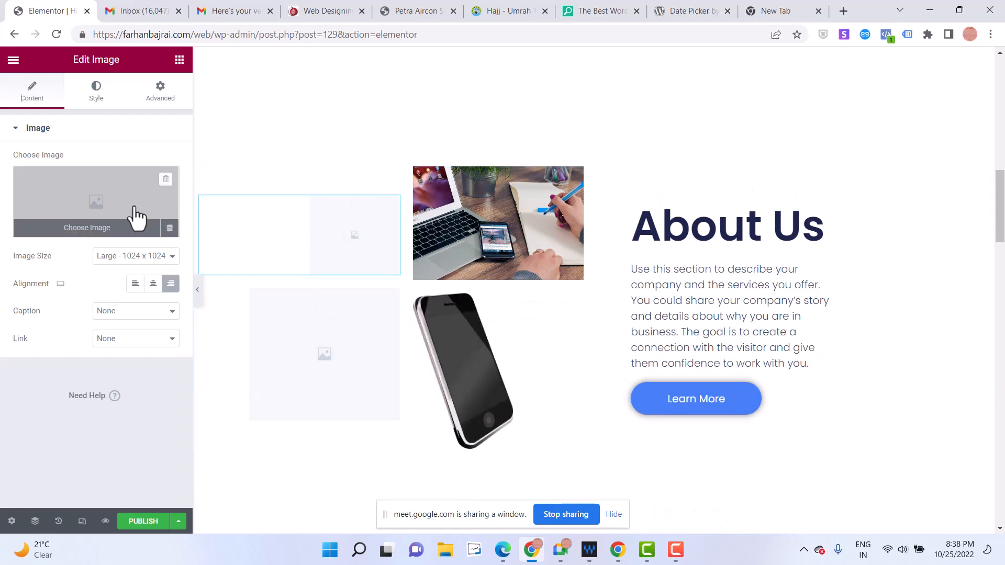
{"action": "left_click", "coordinate": [105, 209]}
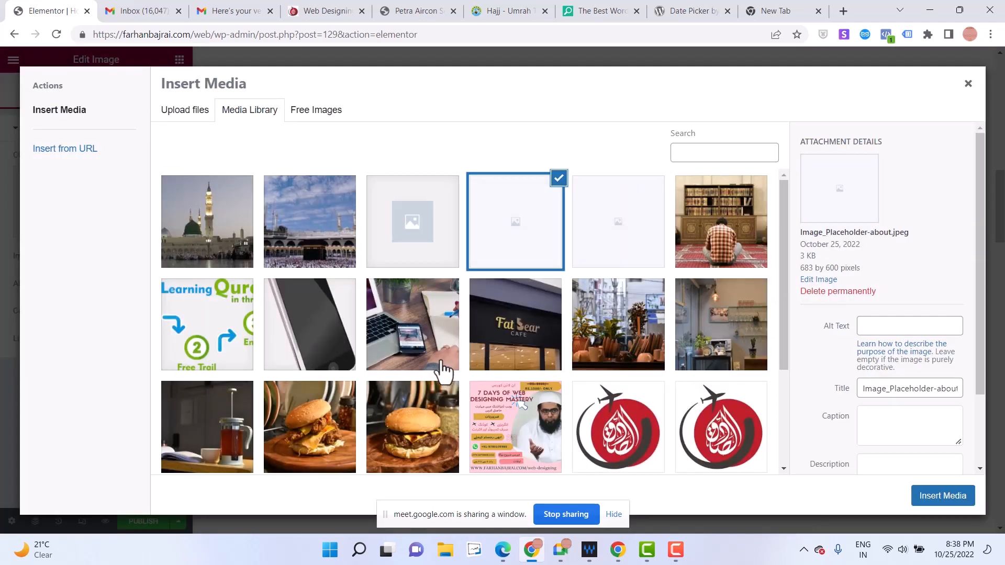
{"action": "left_click", "coordinate": [222, 429]}
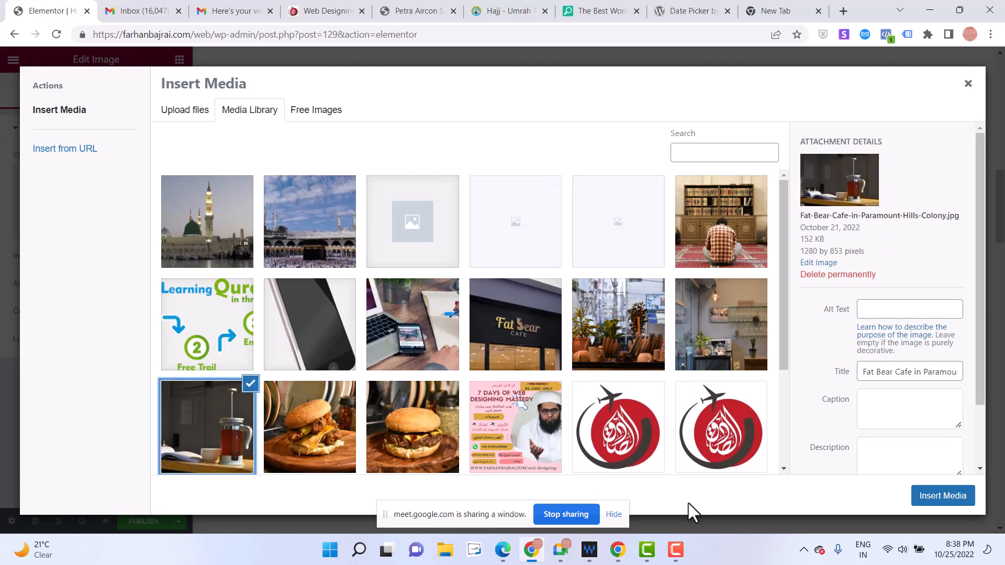
{"action": "left_click", "coordinate": [917, 497]}
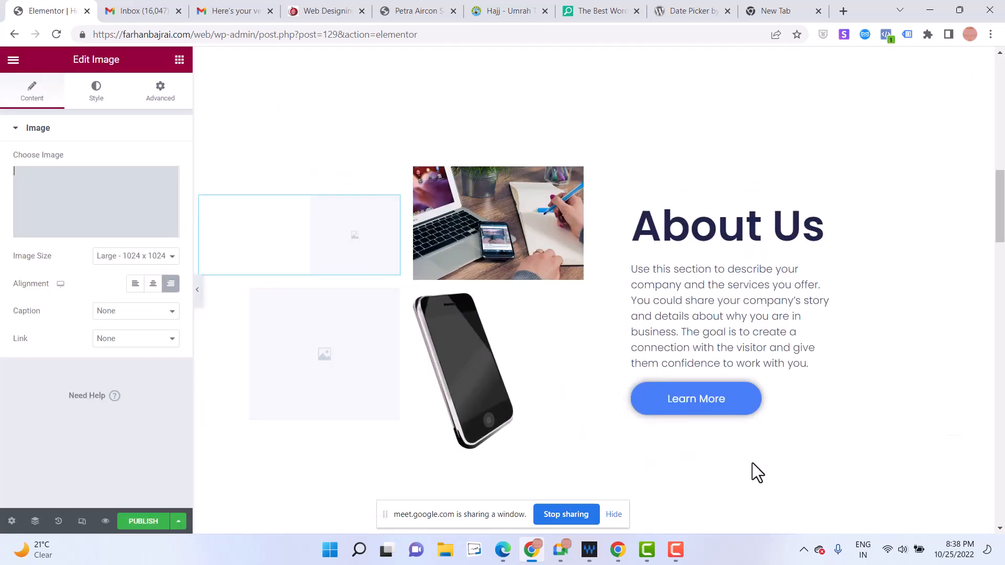
Replace the last About Us placeholder with the media library picture of a tree made of social media icons
{"action": "left_click", "coordinate": [322, 349]}
{"action": "left_click", "coordinate": [90, 212]}
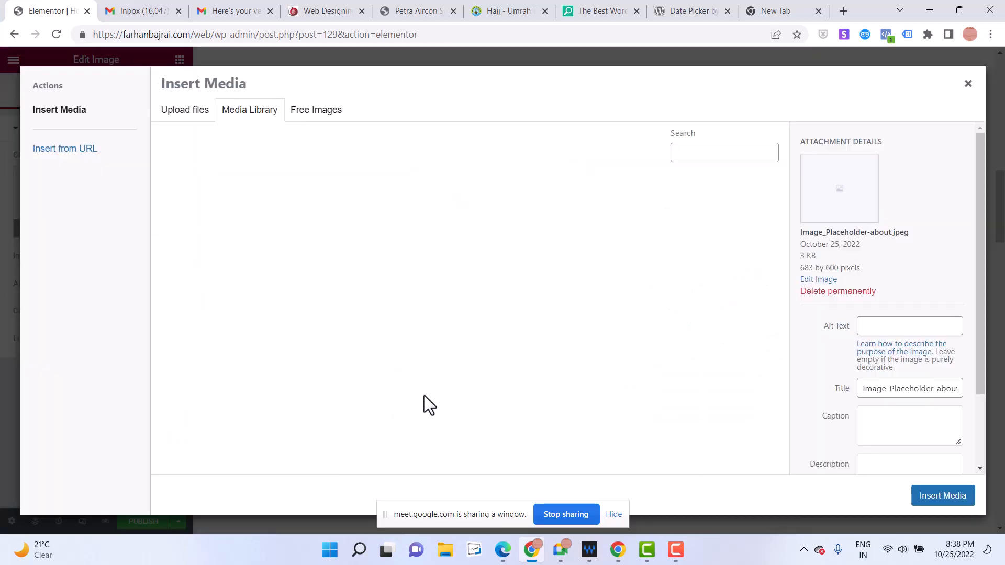
{"action": "scroll", "coordinate": [419, 413], "scroll_direction": "down", "scroll_amount": 2}
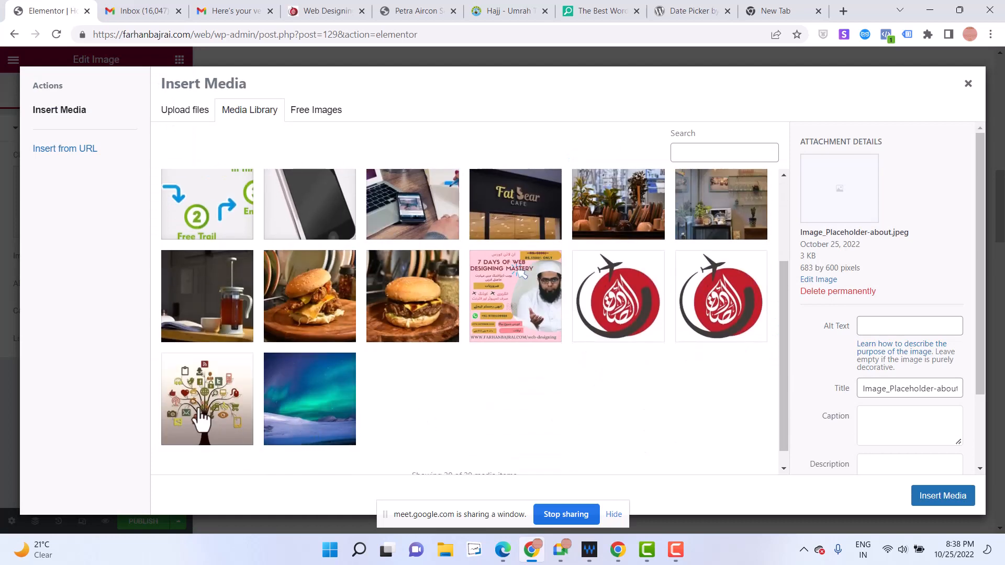
{"action": "left_click", "coordinate": [199, 418]}
{"action": "left_click", "coordinate": [942, 496]}
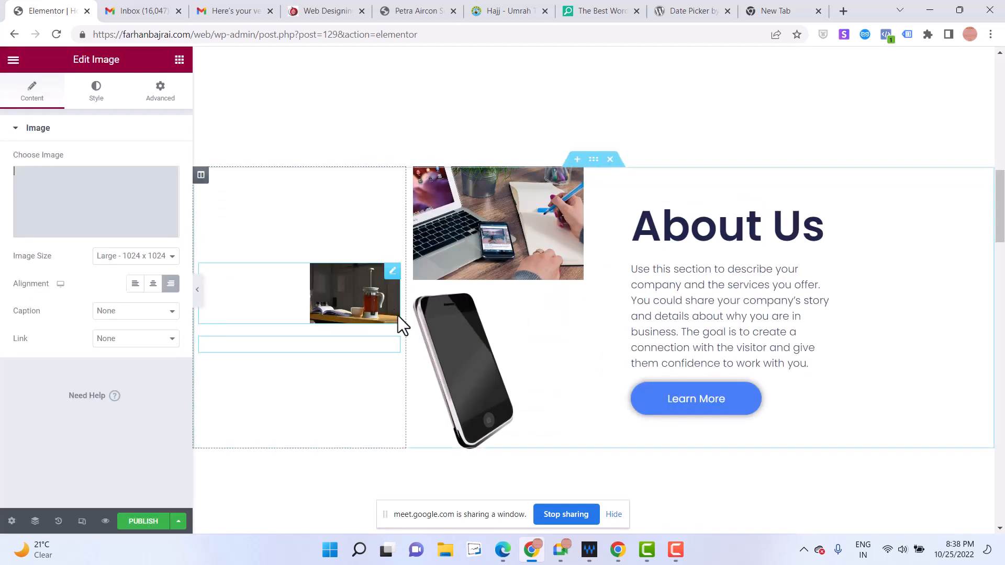
Set the Service 1 image box in the Our Services section to kaba-kaaba-love-2227171.jpg
{"action": "scroll", "coordinate": [352, 361], "scroll_direction": "down", "scroll_amount": 8}
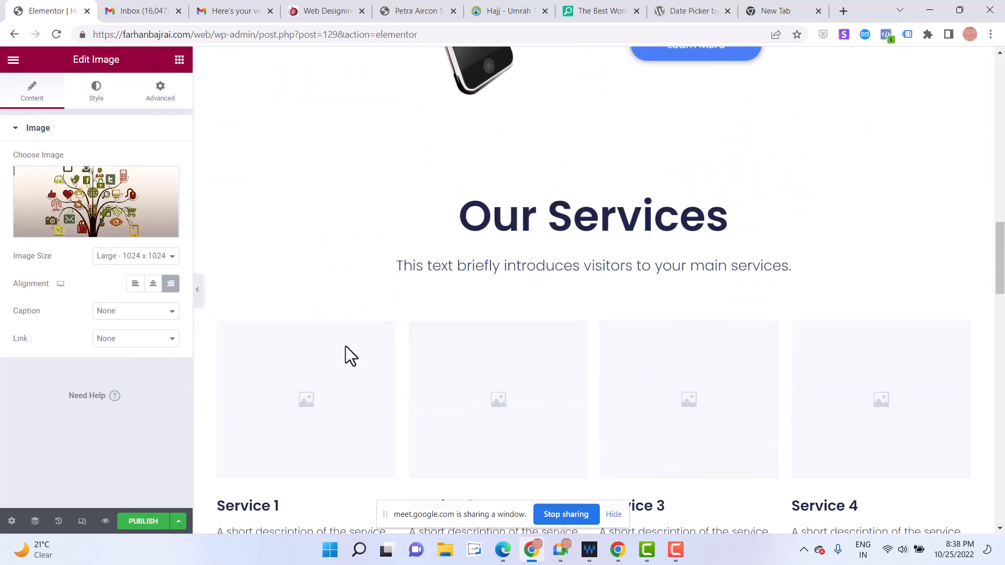
{"action": "left_click", "coordinate": [313, 310]}
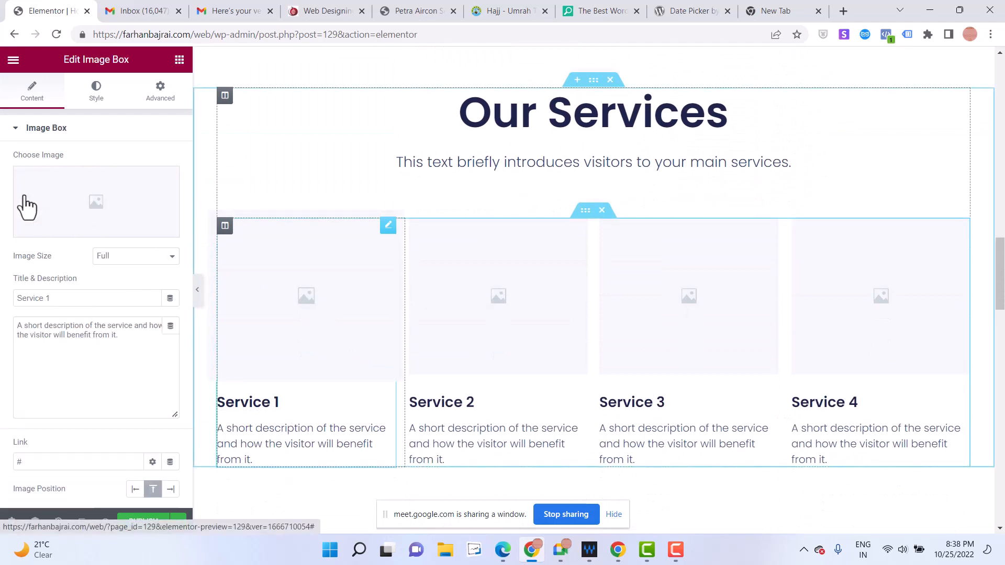
{"action": "left_click", "coordinate": [68, 217]}
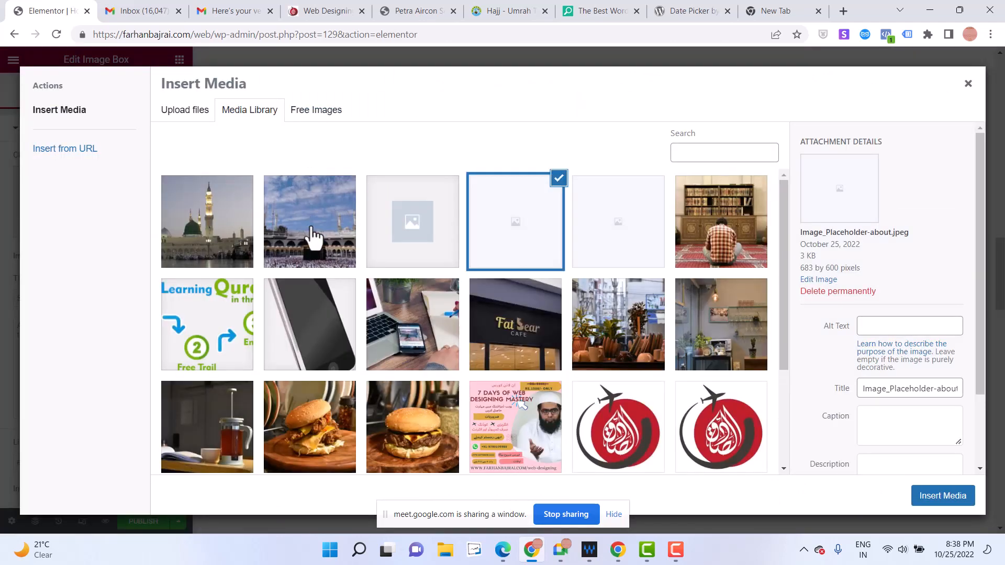
{"action": "left_click", "coordinate": [339, 239]}
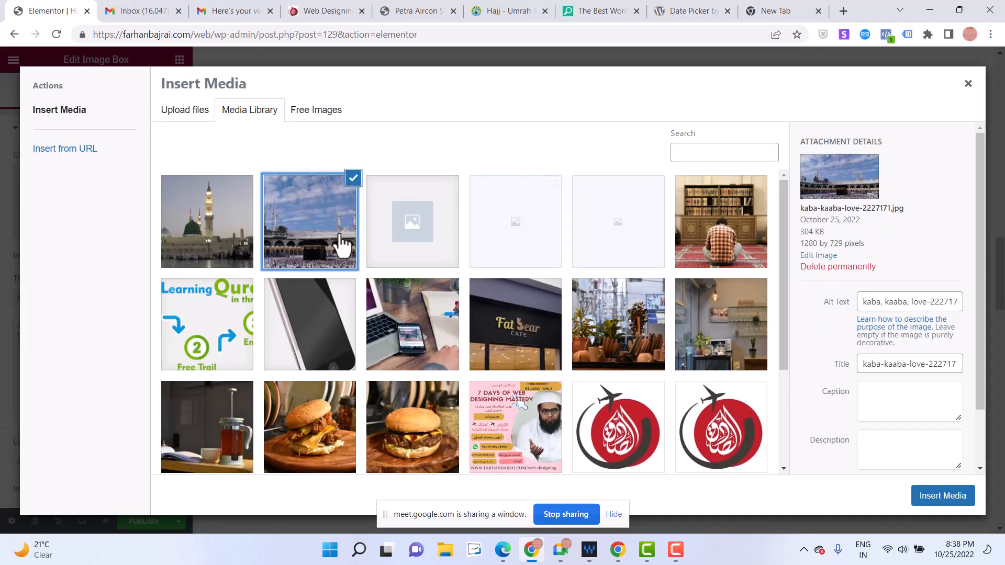
{"action": "left_click", "coordinate": [941, 496]}
Set the Service 2 image box to the green-domed mosque photo from the media library
{"action": "left_click", "coordinate": [460, 307]}
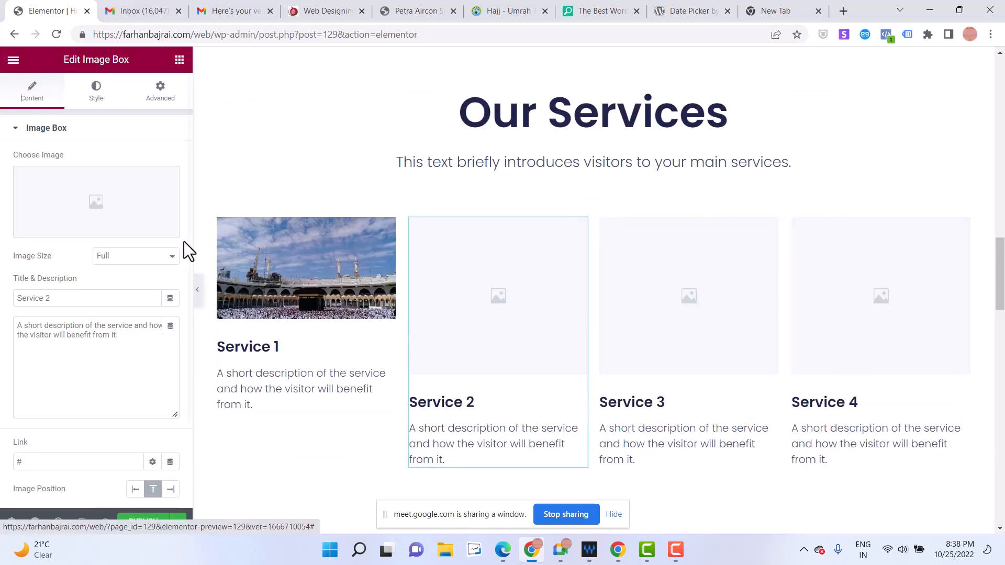
{"action": "left_click", "coordinate": [108, 233]}
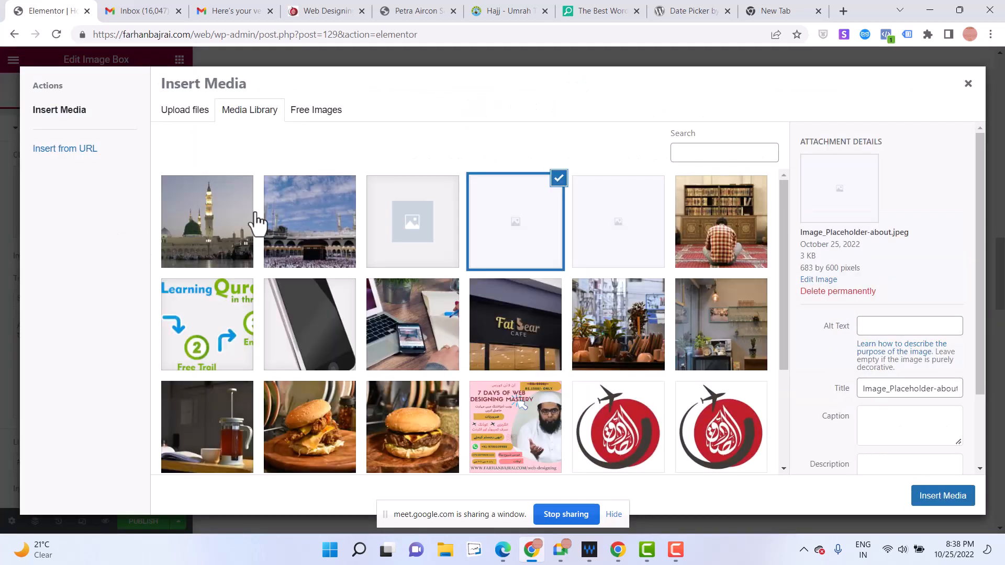
{"action": "left_click", "coordinate": [188, 214]}
{"action": "left_click", "coordinate": [935, 502]}
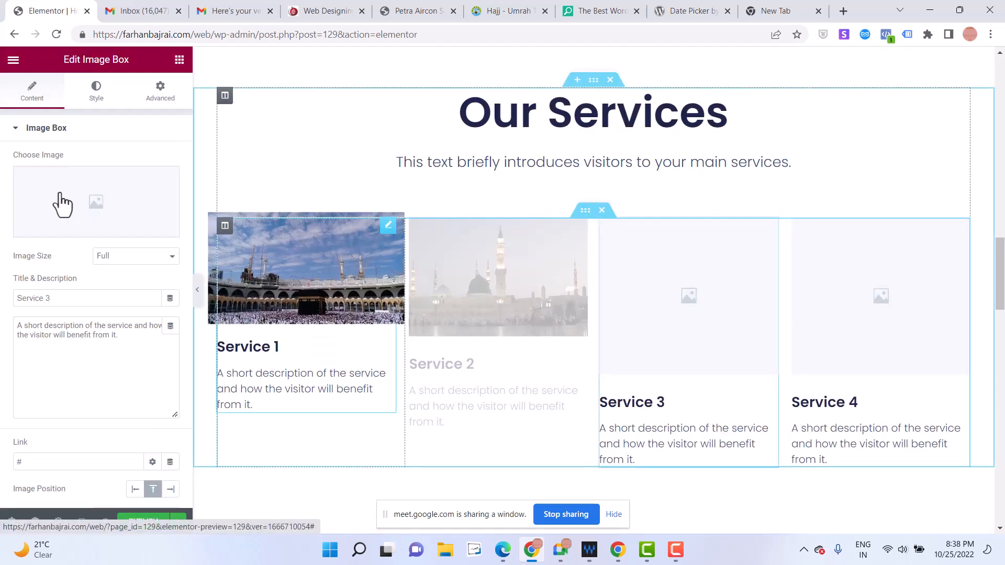
Set the Service 3 image box in the Our Services section to the Kaaba photo from the media library
{"action": "left_click", "coordinate": [106, 212]}
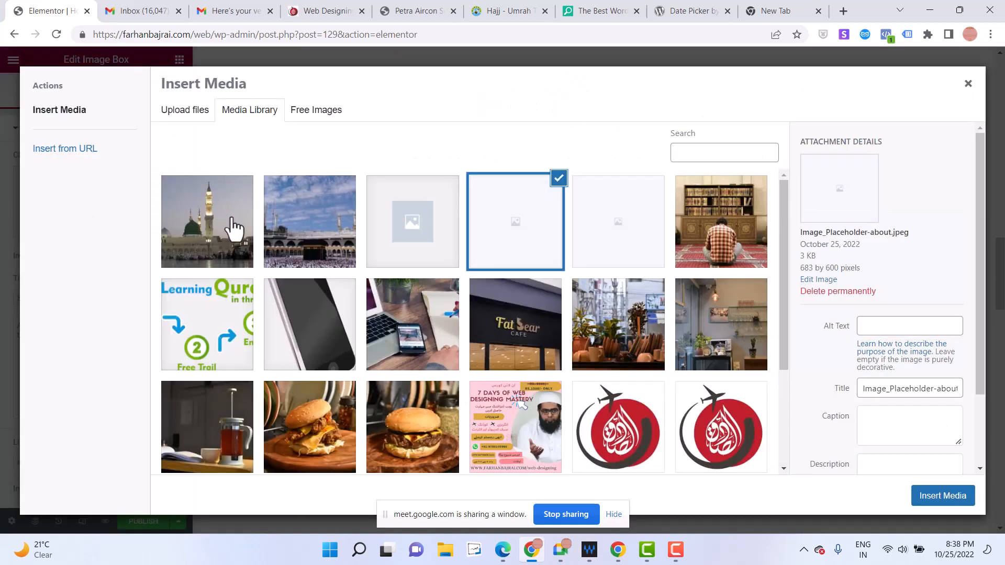
{"action": "left_click", "coordinate": [309, 238]}
{"action": "left_click", "coordinate": [961, 504]}
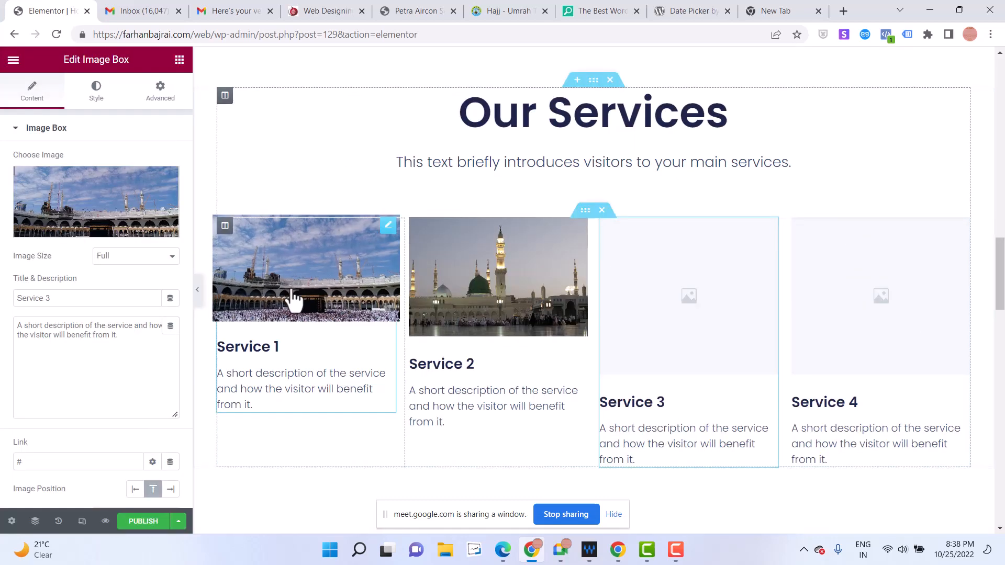
Set the Service 4 image box to the green-domed mosque photo from the media library
{"action": "left_click", "coordinate": [853, 329]}
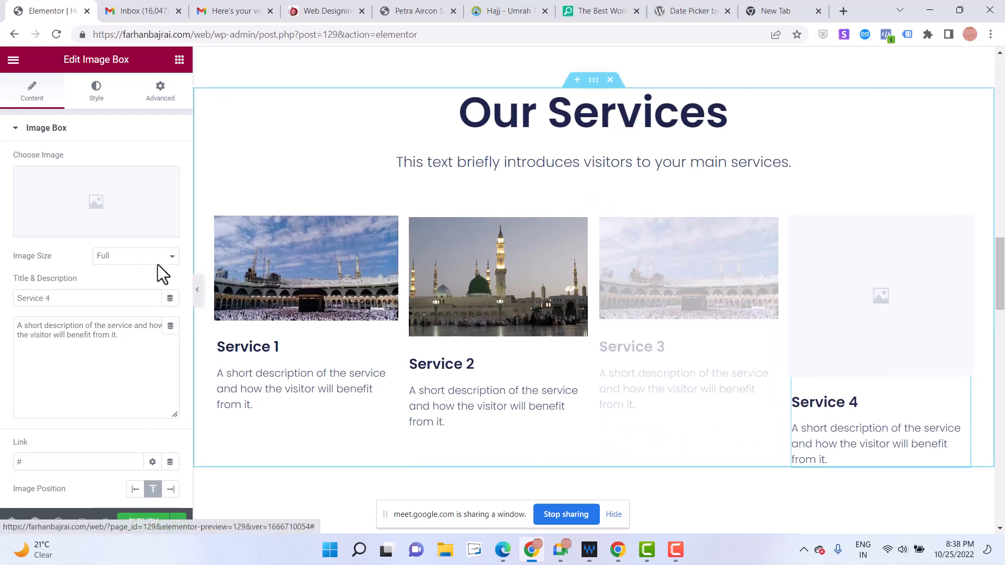
{"action": "left_click", "coordinate": [128, 215]}
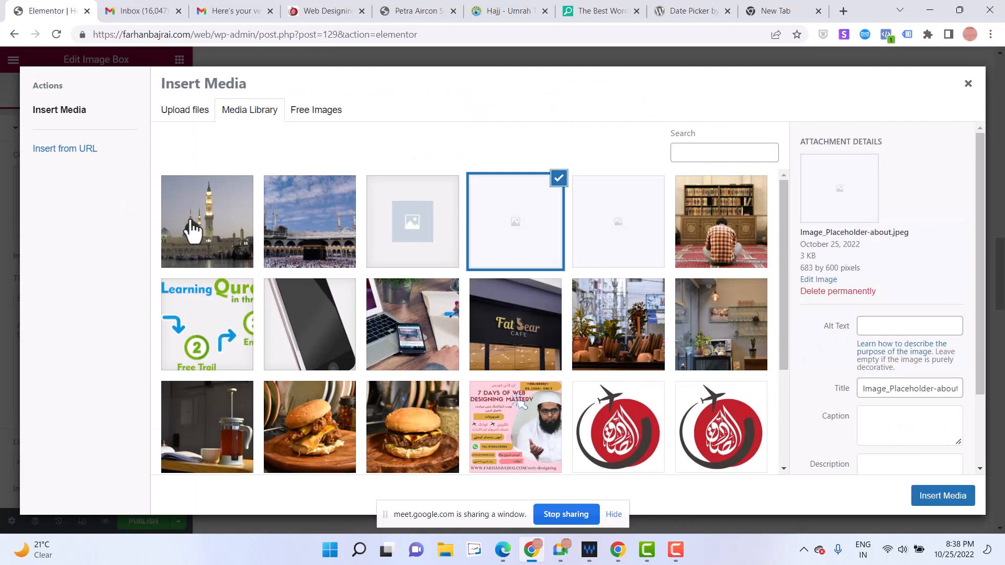
{"action": "left_click", "coordinate": [195, 227]}
{"action": "left_click", "coordinate": [950, 499]}
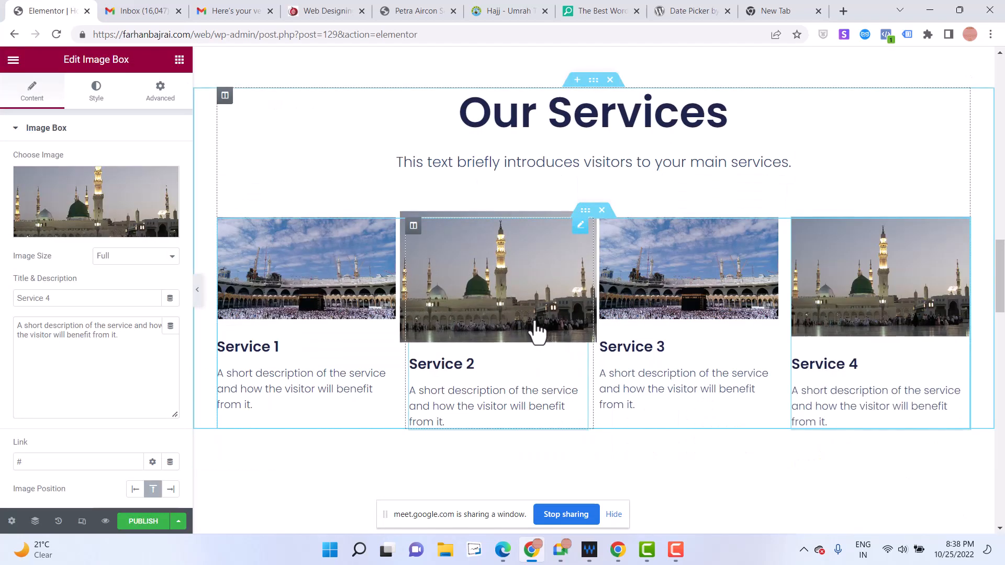
Replace the first Client Testimonials picture with the red airplane logo from the media library
{"action": "scroll", "coordinate": [513, 380], "scroll_direction": "down", "scroll_amount": 5}
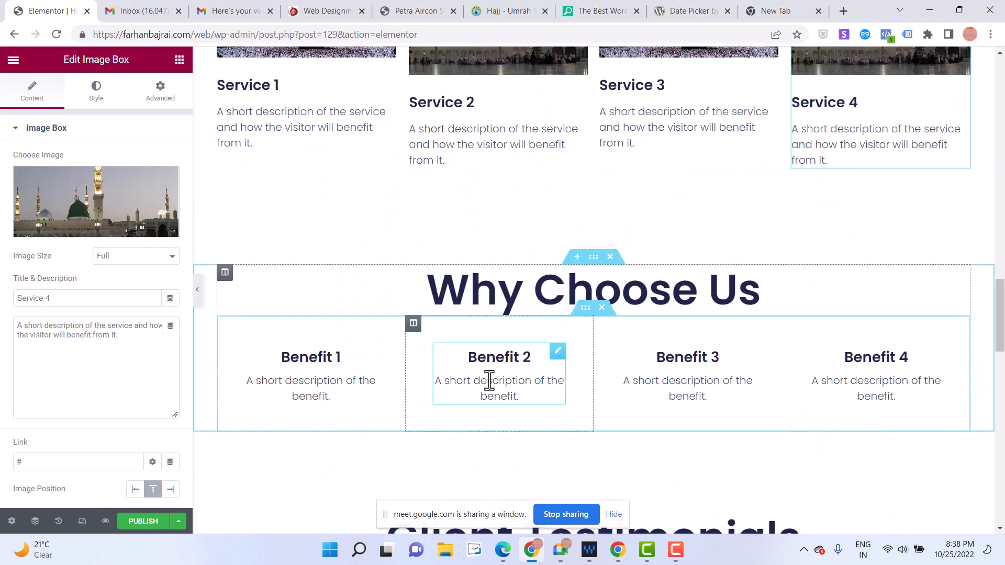
{"action": "scroll", "coordinate": [489, 381], "scroll_direction": "down", "scroll_amount": 4}
{"action": "scroll", "coordinate": [490, 381], "scroll_direction": "down", "scroll_amount": 4}
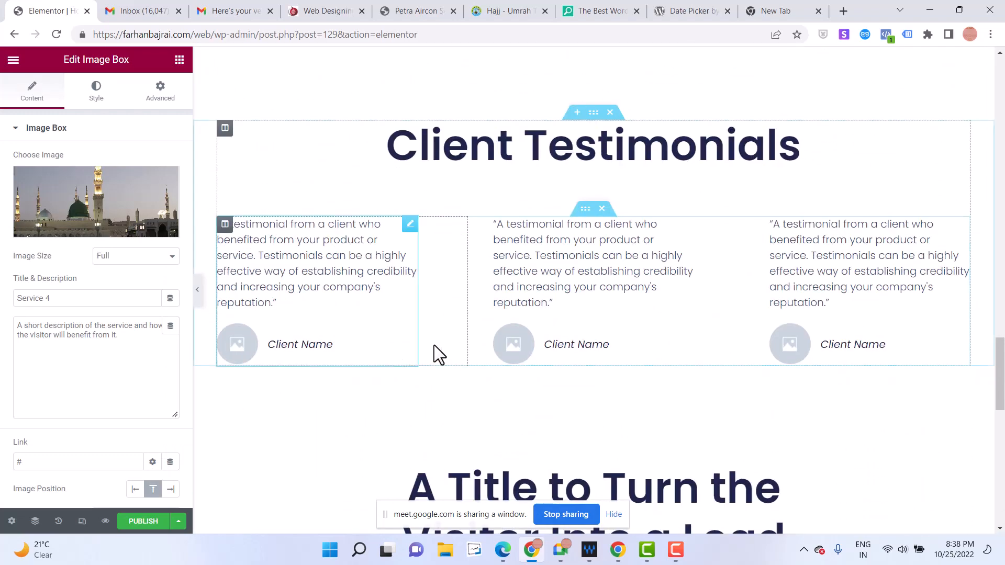
{"action": "left_click", "coordinate": [247, 344]}
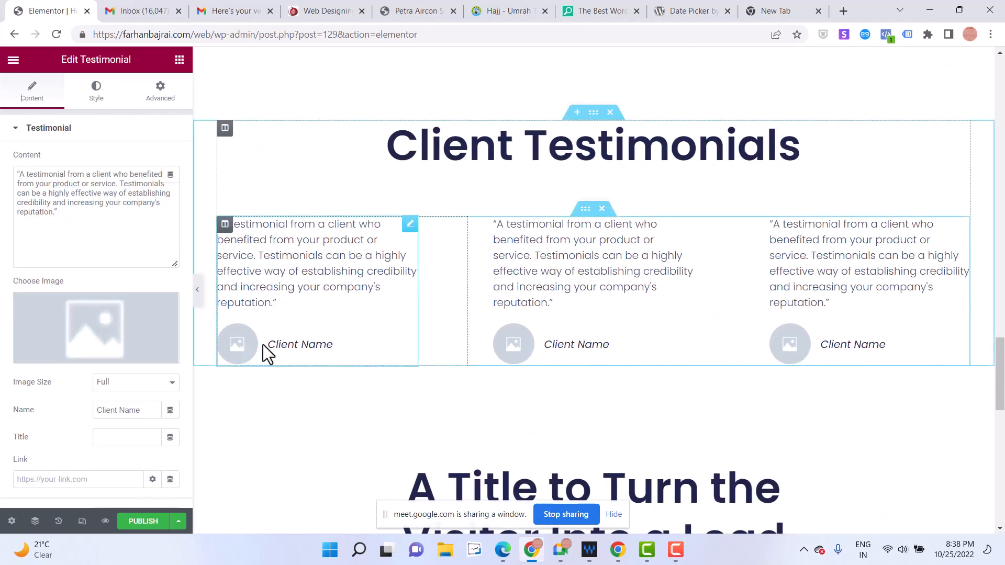
{"action": "left_click", "coordinate": [89, 315]}
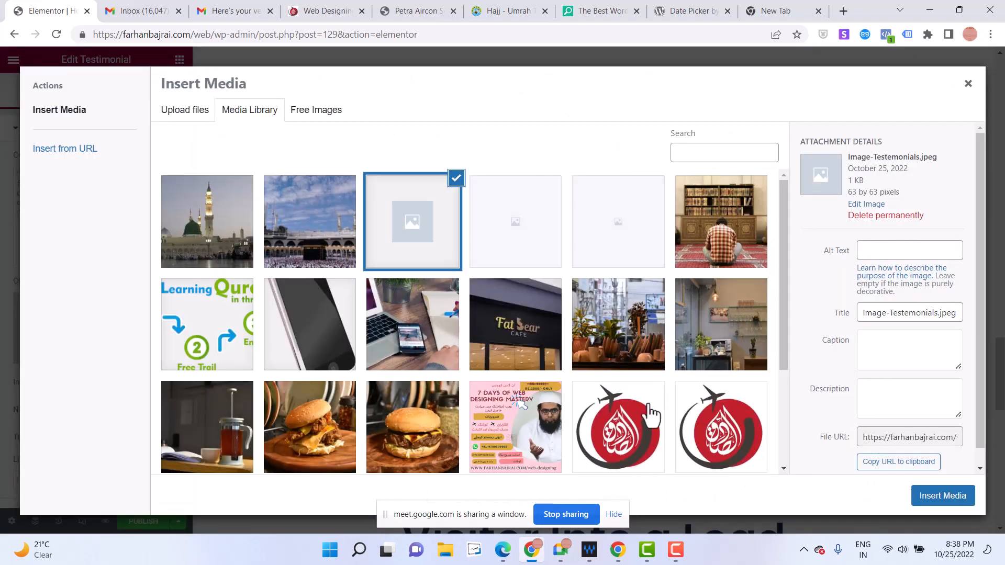
{"action": "left_click", "coordinate": [726, 448]}
{"action": "left_click", "coordinate": [944, 497]}
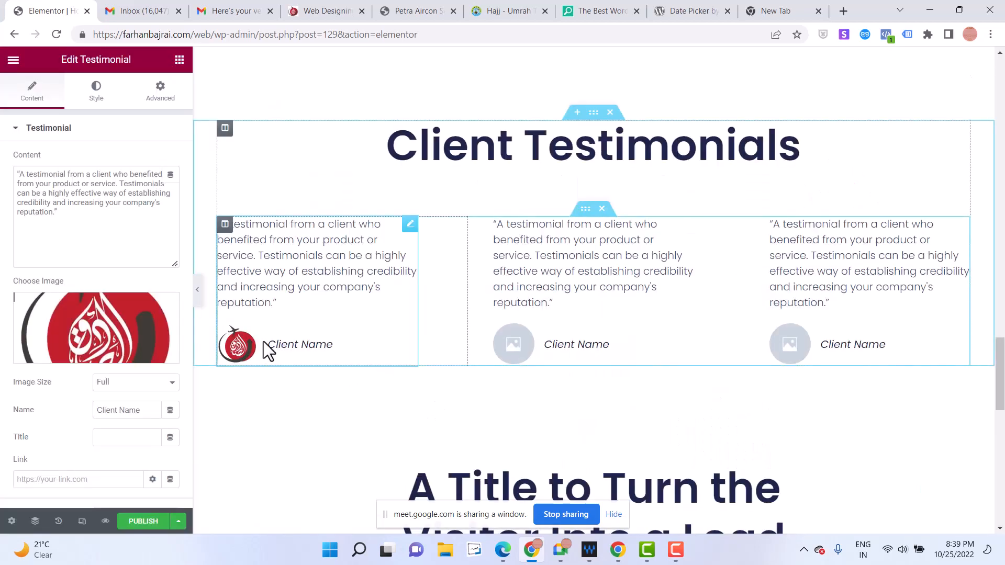
Replace the placeholder image above the copyright bar with fat-bear-cafe-view-tolichowki-scaled.jpg from the media library
{"action": "scroll", "coordinate": [702, 398], "scroll_direction": "down", "scroll_amount": 6}
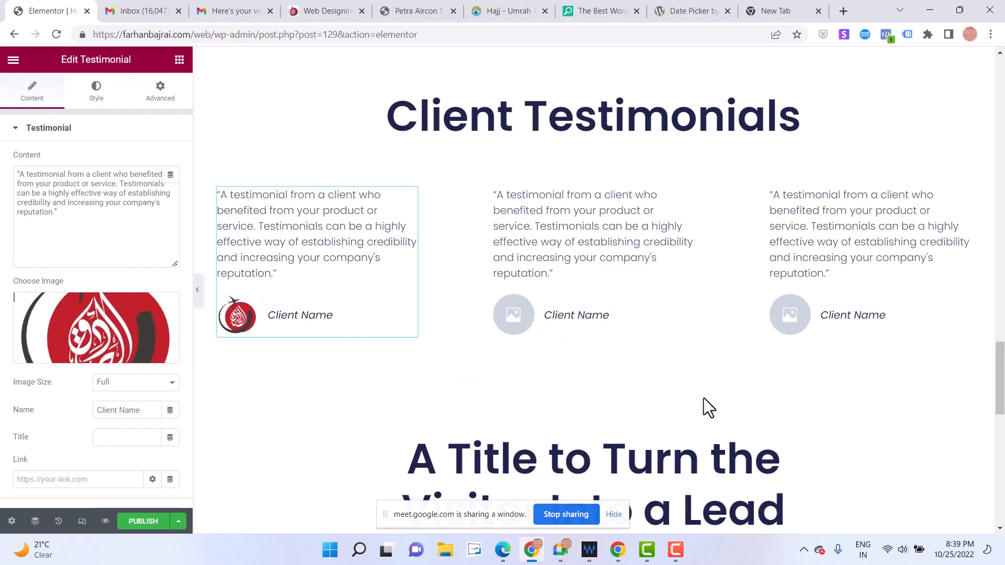
{"action": "scroll", "coordinate": [681, 394], "scroll_direction": "down", "scroll_amount": 4}
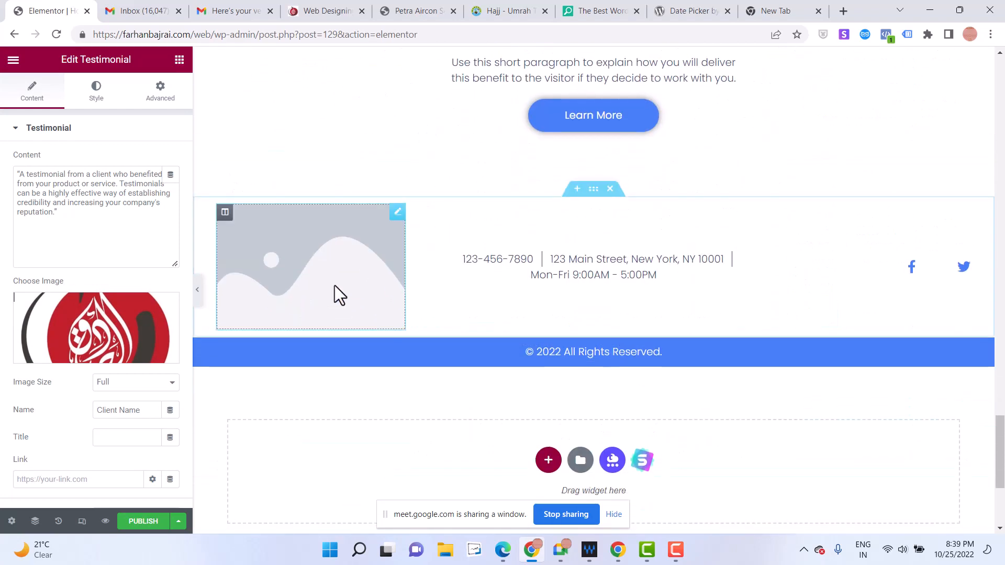
{"action": "left_click", "coordinate": [359, 283]}
{"action": "left_click", "coordinate": [90, 213]}
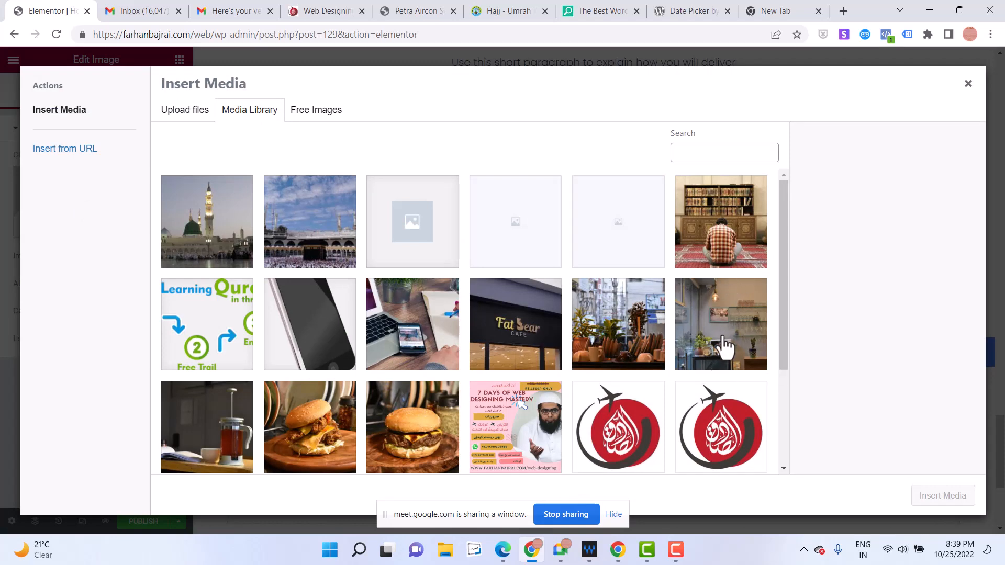
{"action": "left_click", "coordinate": [523, 419]}
{"action": "left_click", "coordinate": [542, 367]}
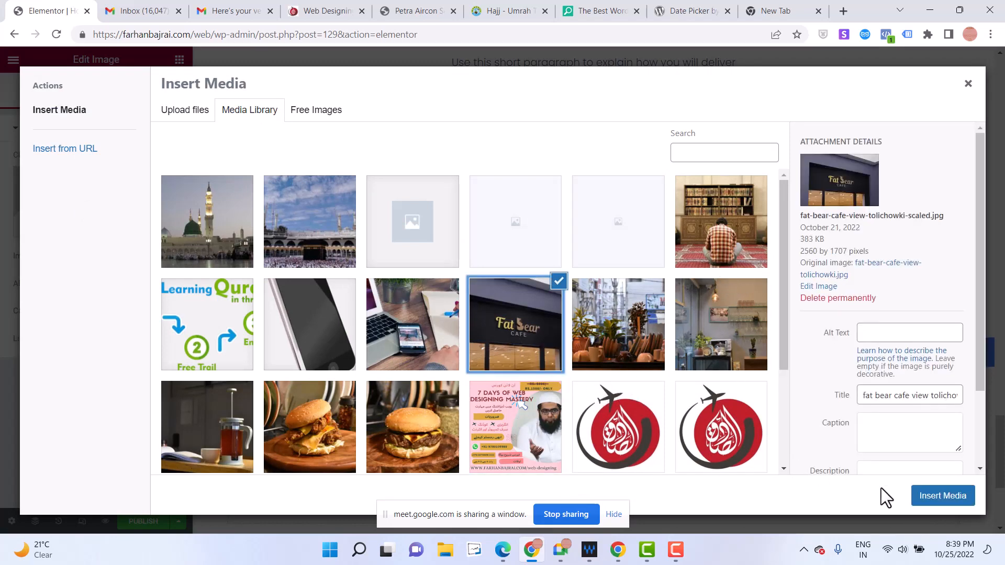
{"action": "left_click", "coordinate": [943, 504]}
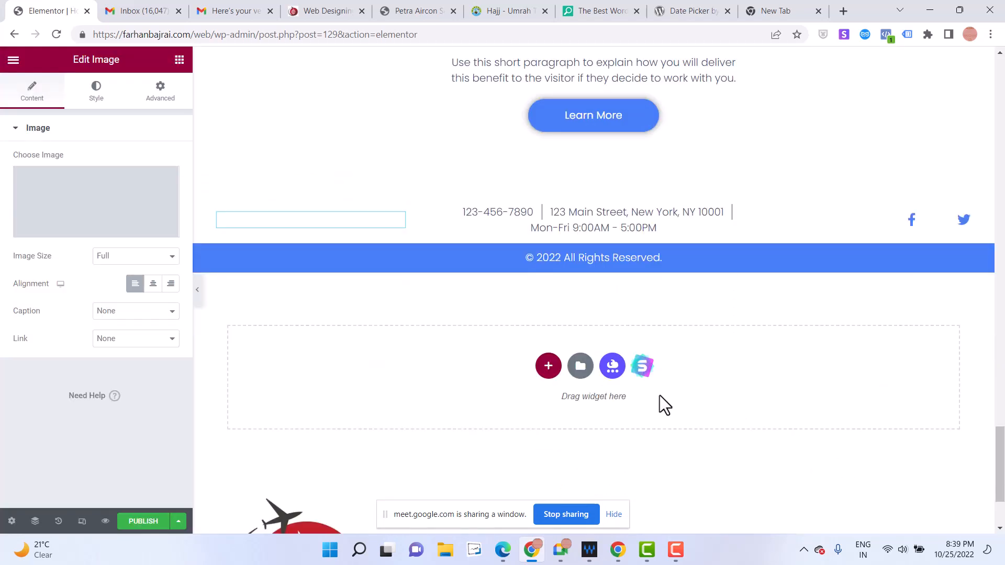
Preview the Home page and review its sections from the header to the footer
{"action": "scroll", "coordinate": [523, 326], "scroll_direction": "down", "scroll_amount": 3}
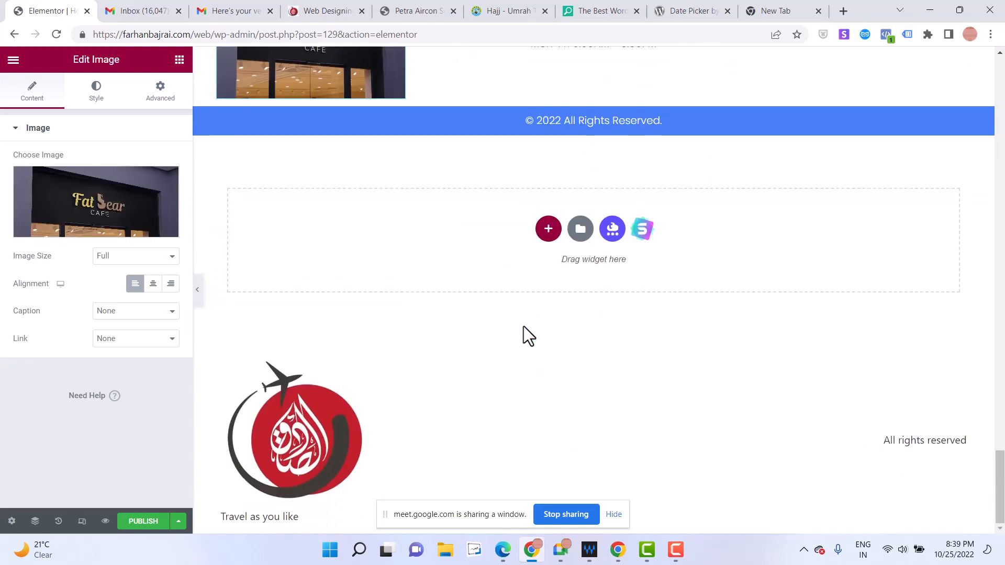
{"action": "scroll", "coordinate": [513, 337], "scroll_direction": "up", "scroll_amount": 15}
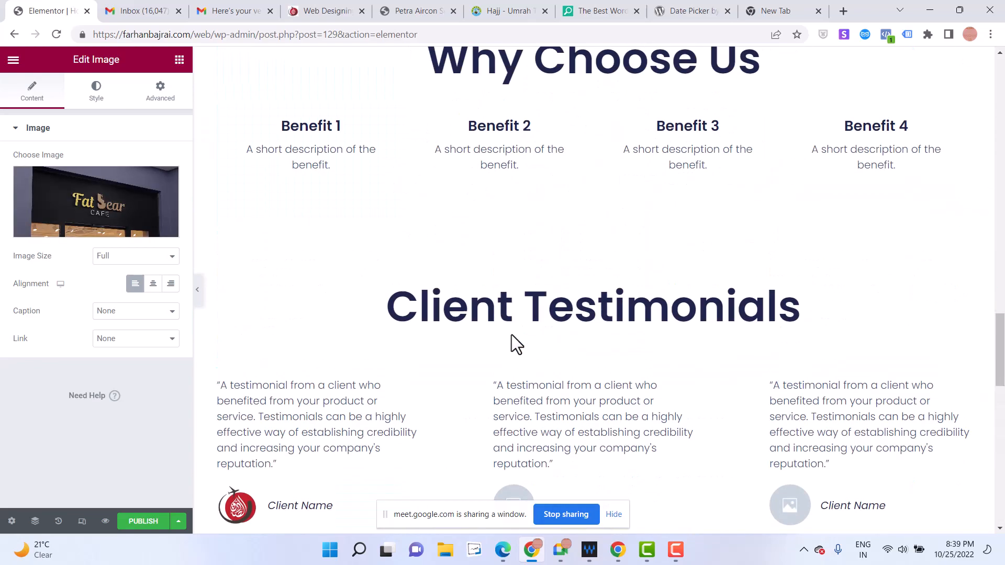
{"action": "scroll", "coordinate": [507, 350], "scroll_direction": "up", "scroll_amount": 6}
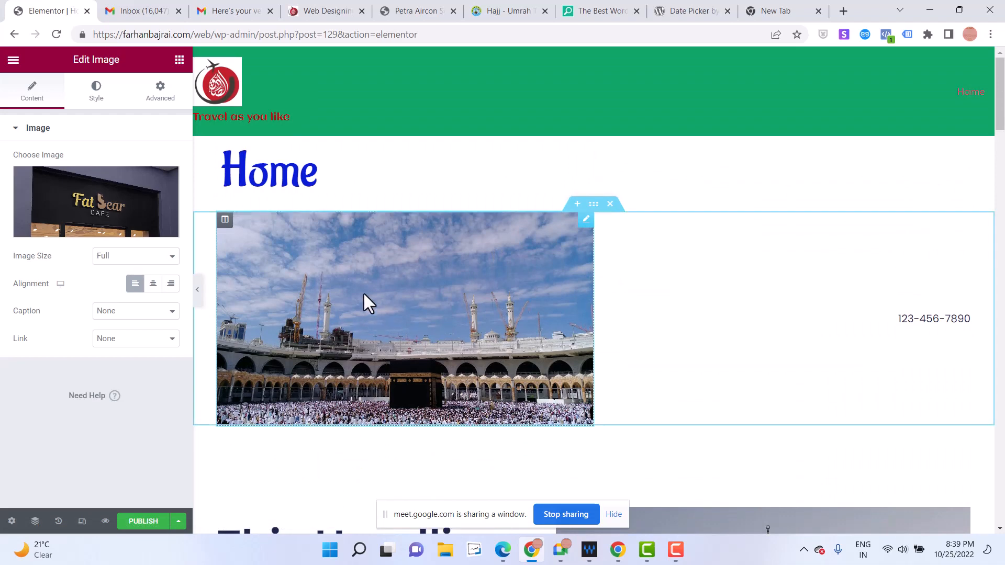
{"action": "scroll", "coordinate": [558, 320], "scroll_direction": "down", "scroll_amount": 6}
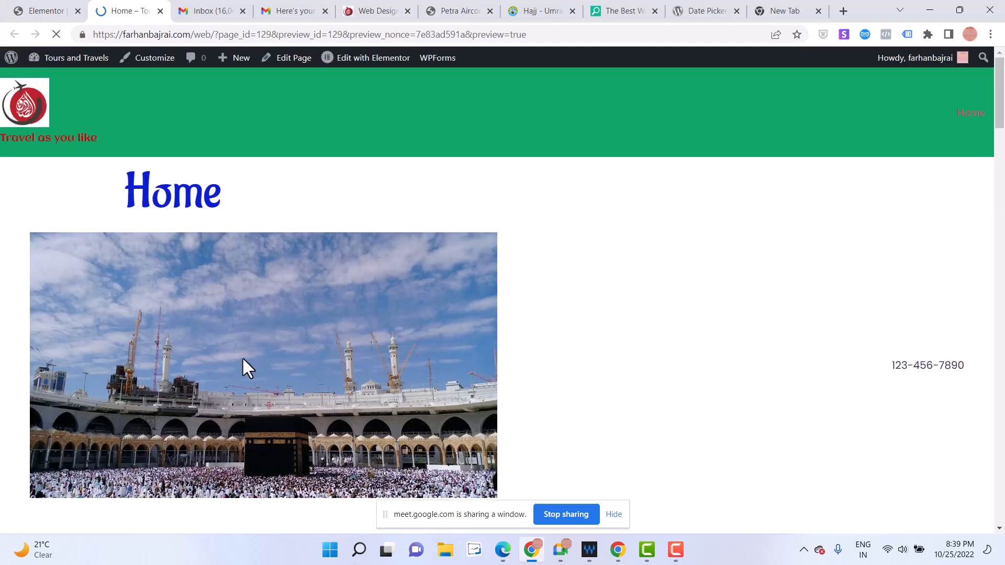
{"action": "scroll", "coordinate": [259, 361], "scroll_direction": "down", "scroll_amount": 10}
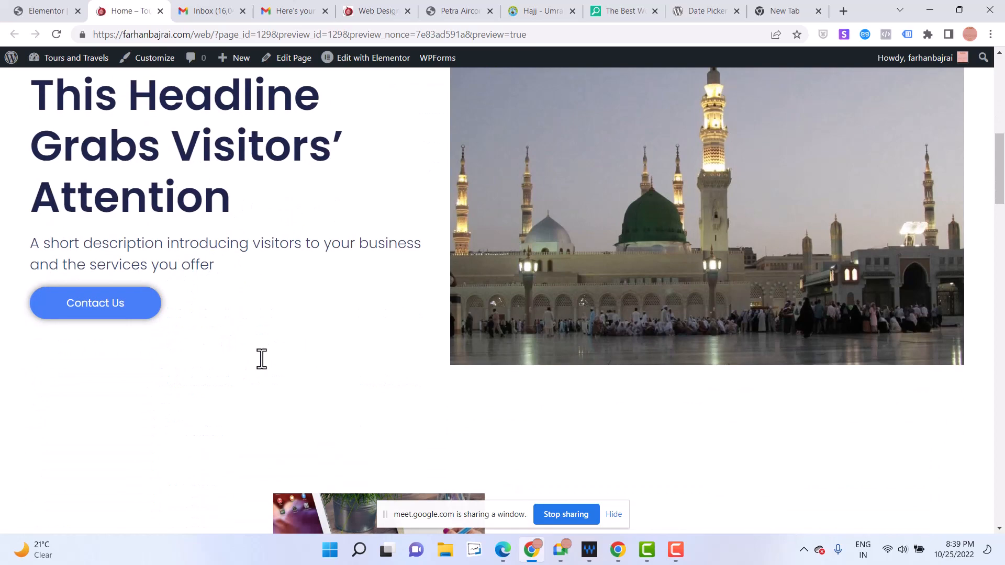
{"action": "scroll", "coordinate": [466, 368], "scroll_direction": "down", "scroll_amount": 5}
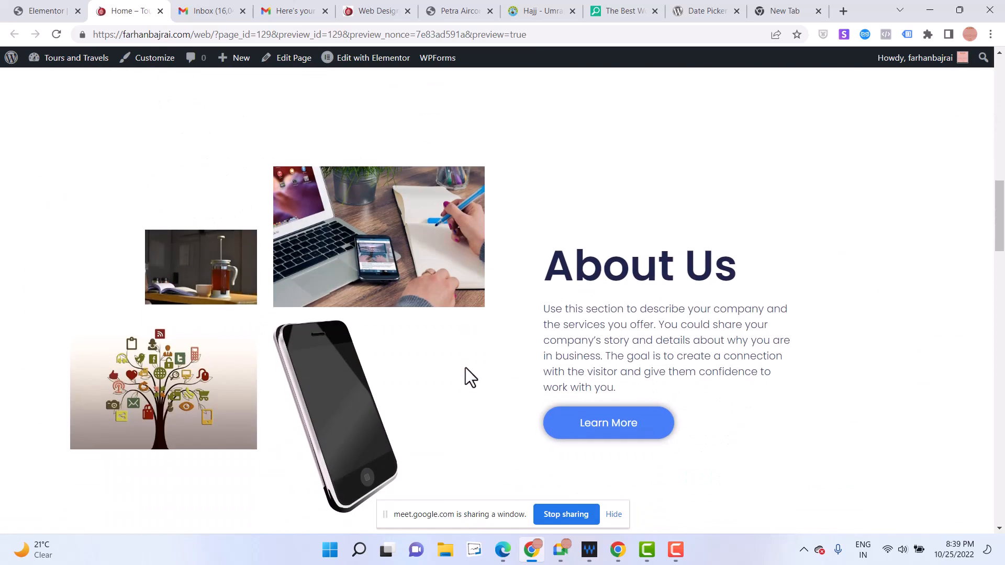
{"action": "scroll", "coordinate": [438, 371], "scroll_direction": "up", "scroll_amount": 15}
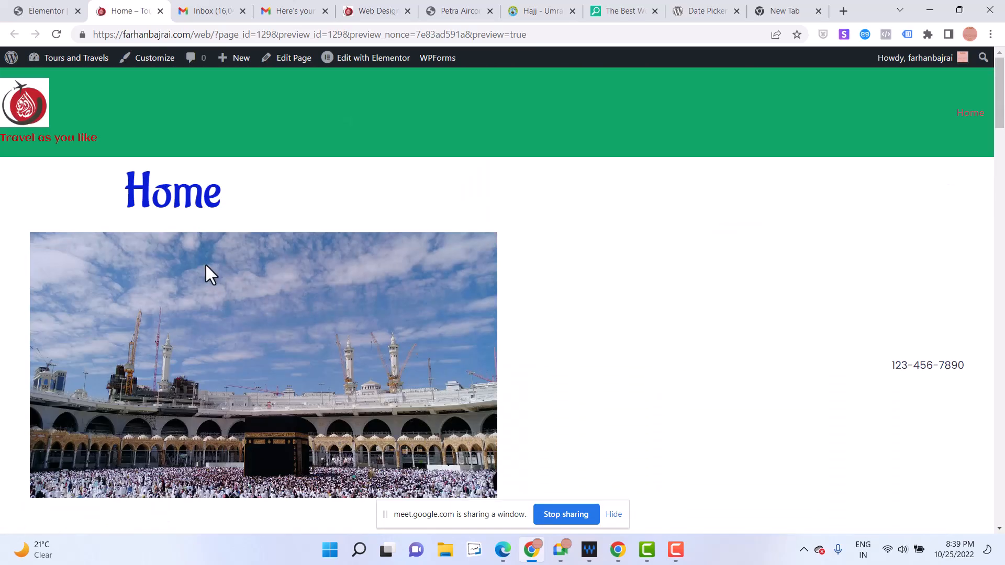
{"action": "scroll", "coordinate": [212, 276], "scroll_direction": "down", "scroll_amount": 10}
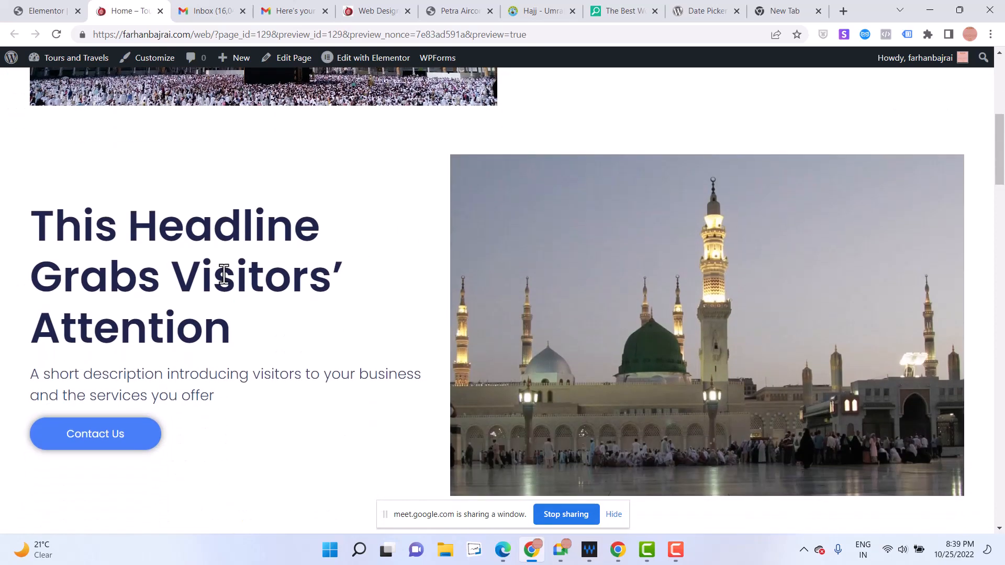
{"action": "scroll", "coordinate": [125, 269], "scroll_direction": "down", "scroll_amount": 5}
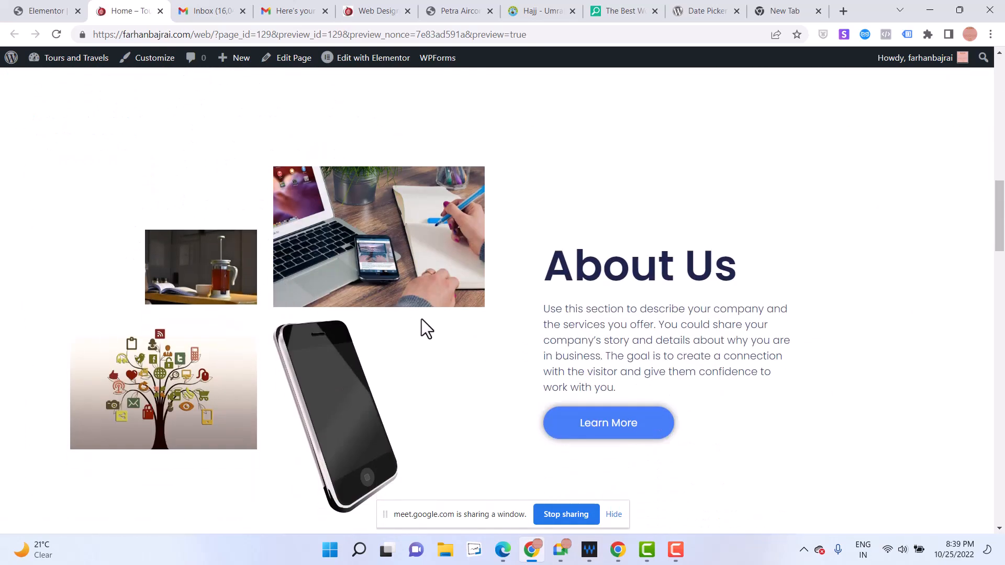
{"action": "scroll", "coordinate": [646, 359], "scroll_direction": "down", "scroll_amount": 4}
{"action": "scroll", "coordinate": [410, 285], "scroll_direction": "up", "scroll_amount": 2}
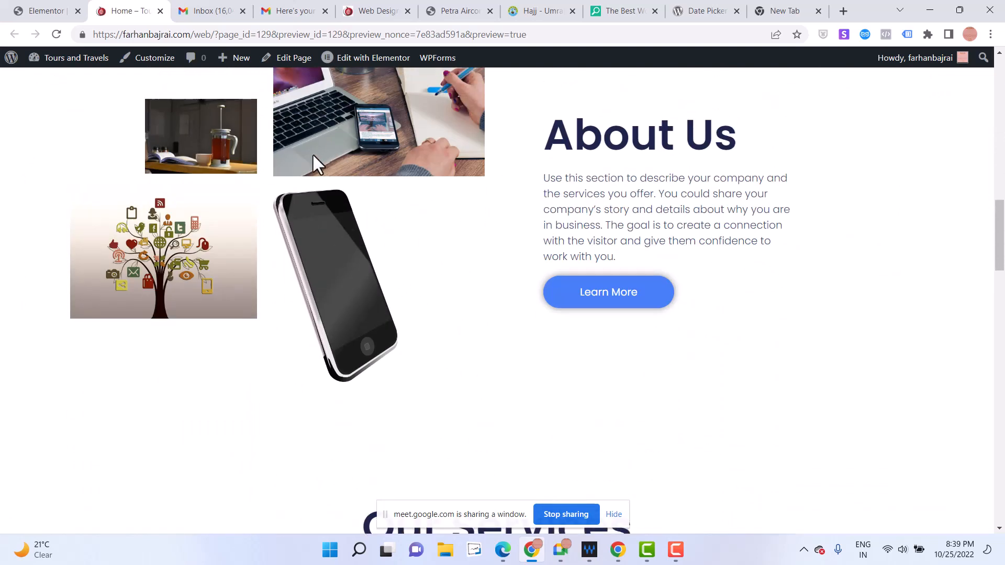
{"action": "scroll", "coordinate": [337, 236], "scroll_direction": "down", "scroll_amount": 5}
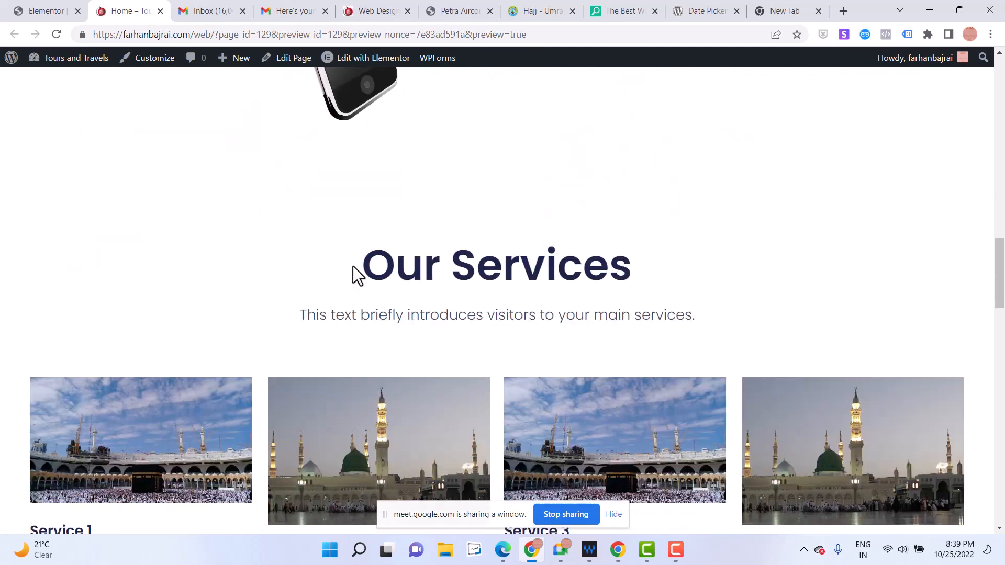
{"action": "scroll", "coordinate": [438, 284], "scroll_direction": "down", "scroll_amount": 1}
{"action": "scroll", "coordinate": [475, 298], "scroll_direction": "down", "scroll_amount": 3}
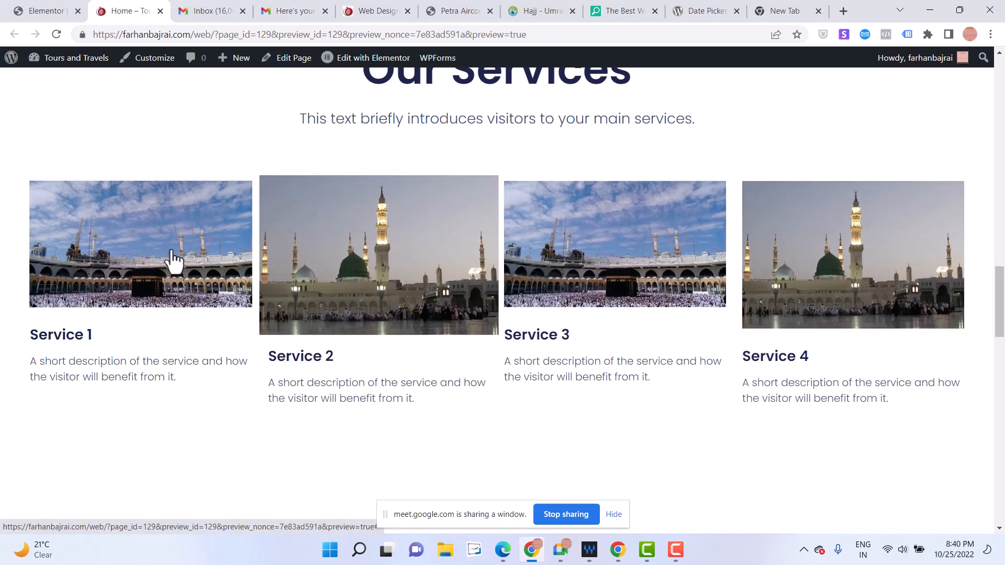
{"action": "scroll", "coordinate": [427, 314], "scroll_direction": "down", "scroll_amount": 5}
{"action": "scroll", "coordinate": [427, 313], "scroll_direction": "down", "scroll_amount": 9}
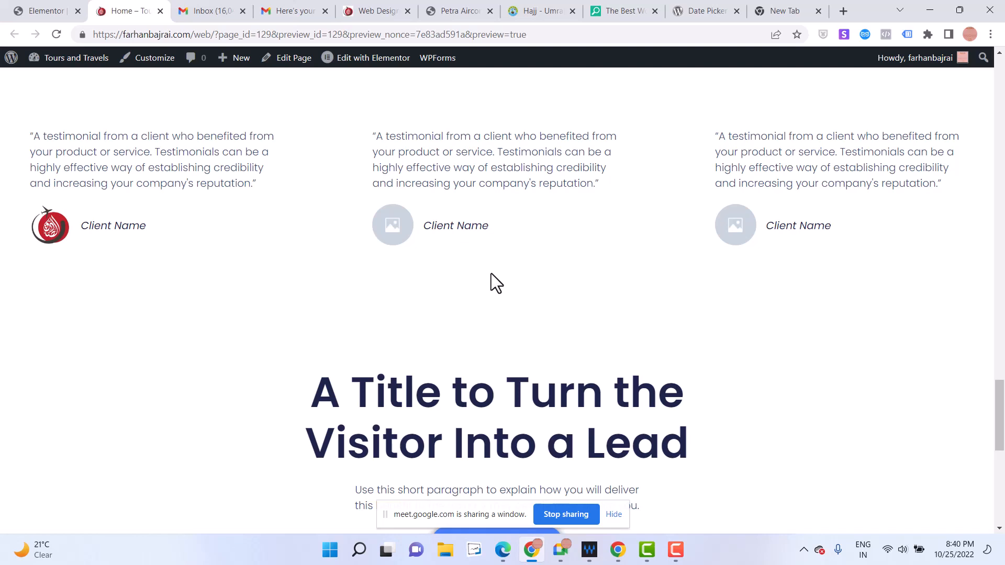
{"action": "scroll", "coordinate": [491, 273], "scroll_direction": "down", "scroll_amount": 6}
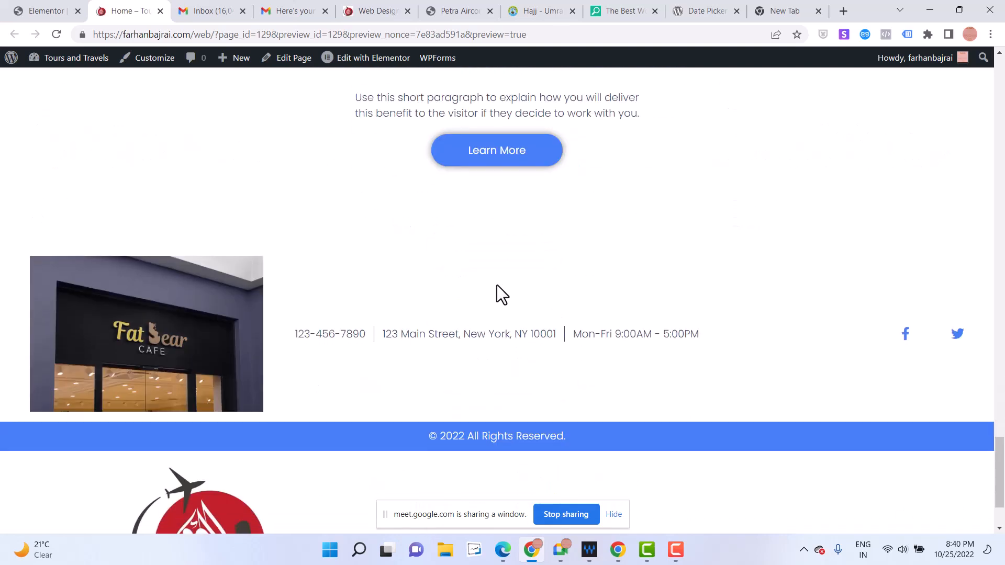
{"action": "scroll", "coordinate": [497, 285], "scroll_direction": "down", "scroll_amount": 2}
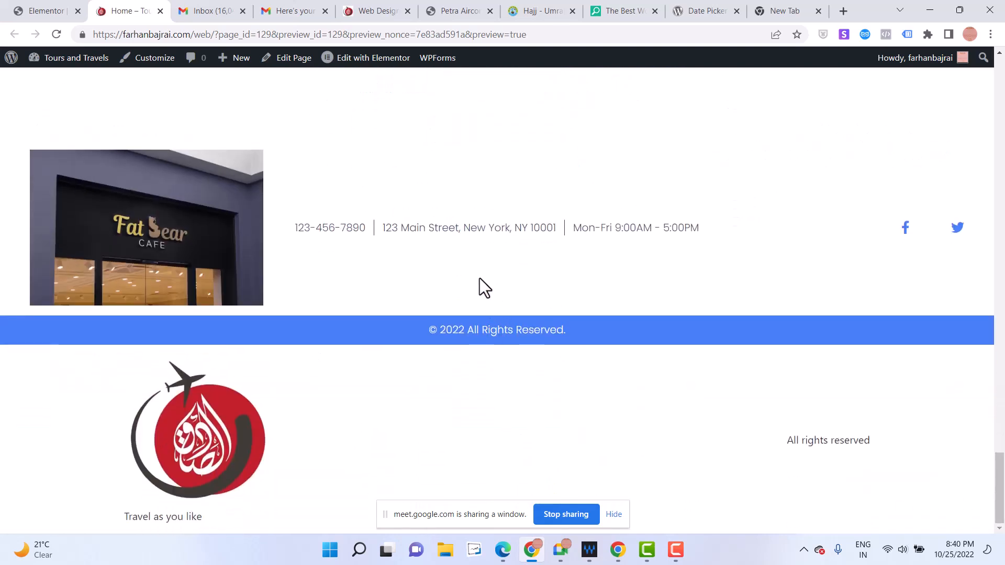
{"action": "scroll", "coordinate": [480, 278], "scroll_direction": "up", "scroll_amount": 8}
{"action": "scroll", "coordinate": [481, 279], "scroll_direction": "up", "scroll_amount": 10}
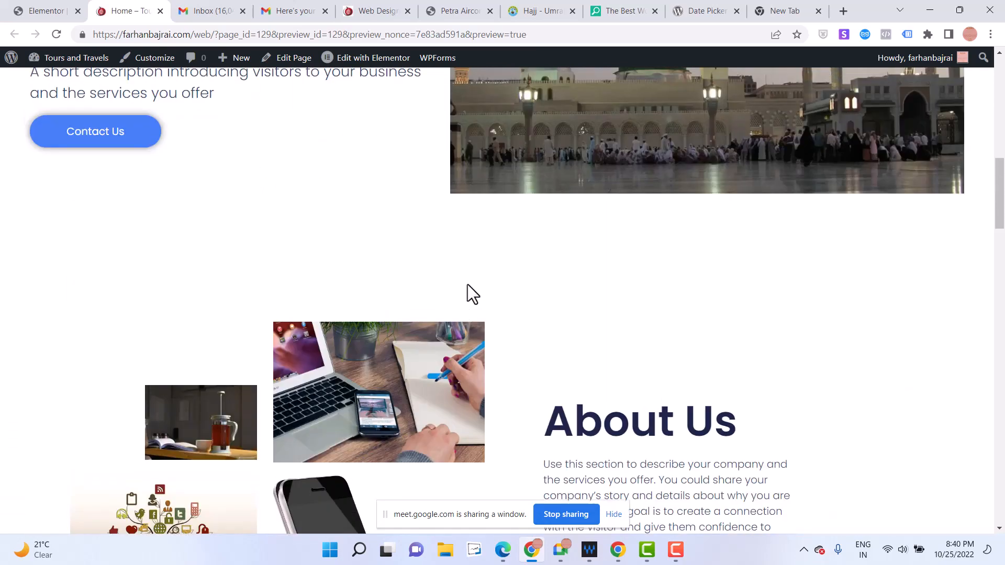
Return to the Elementor editor and publish the Home page
{"action": "left_click", "coordinate": [61, 14]}
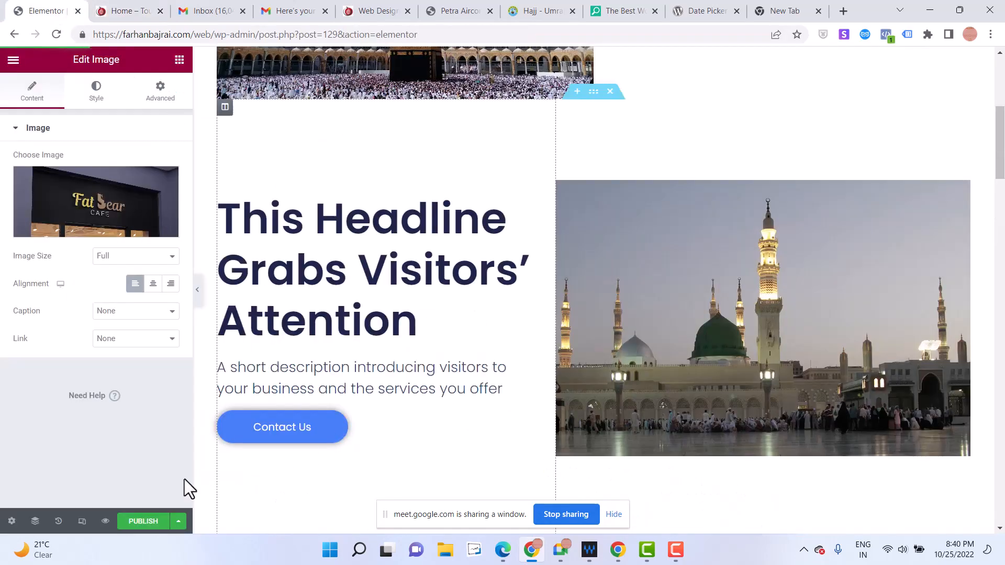
{"action": "left_click", "coordinate": [118, 9]}
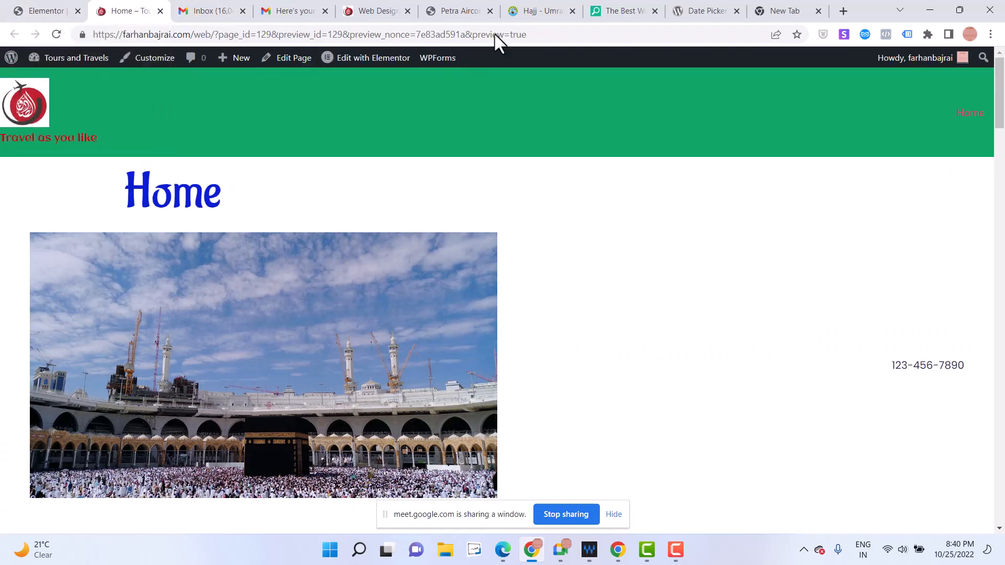
{"action": "left_click", "coordinate": [19, 10]}
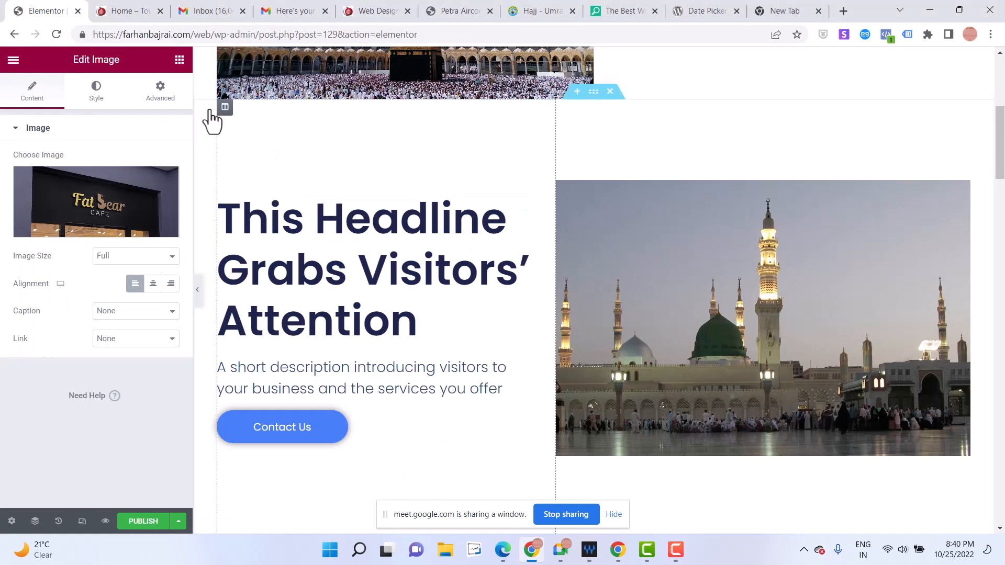
{"action": "left_click", "coordinate": [135, 520]}
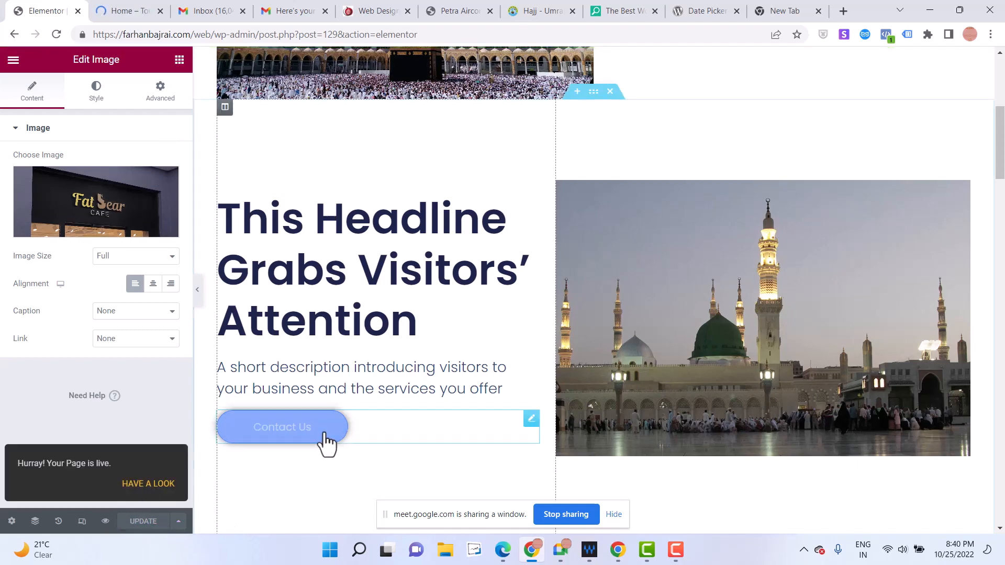
Insert the Restaurant – About page template below the copyright bar, applying its page settings to the Home page
{"action": "scroll", "coordinate": [375, 426], "scroll_direction": "down", "scroll_amount": 20}
{"action": "scroll", "coordinate": [377, 419], "scroll_direction": "down", "scroll_amount": 10}
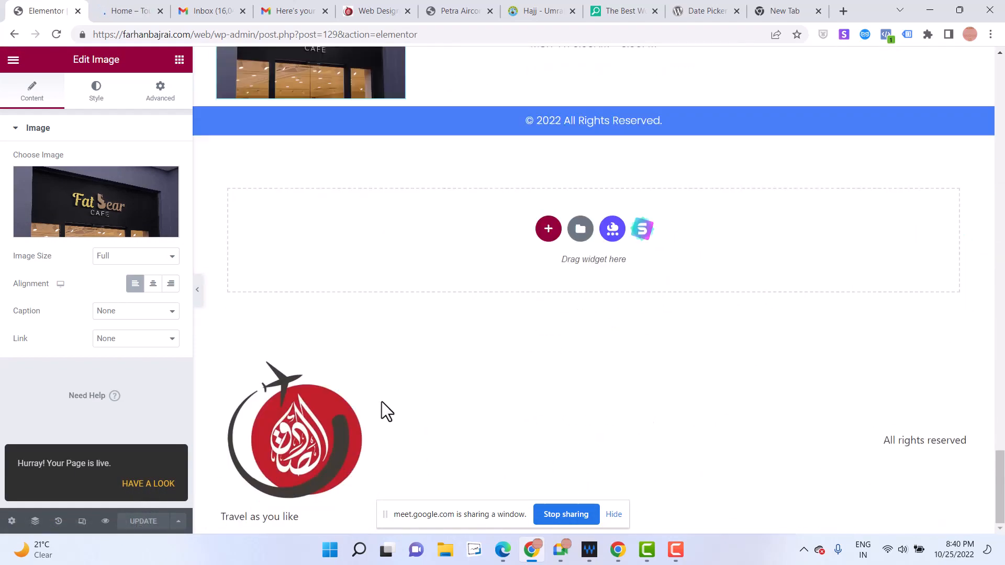
{"action": "left_click", "coordinate": [580, 229]}
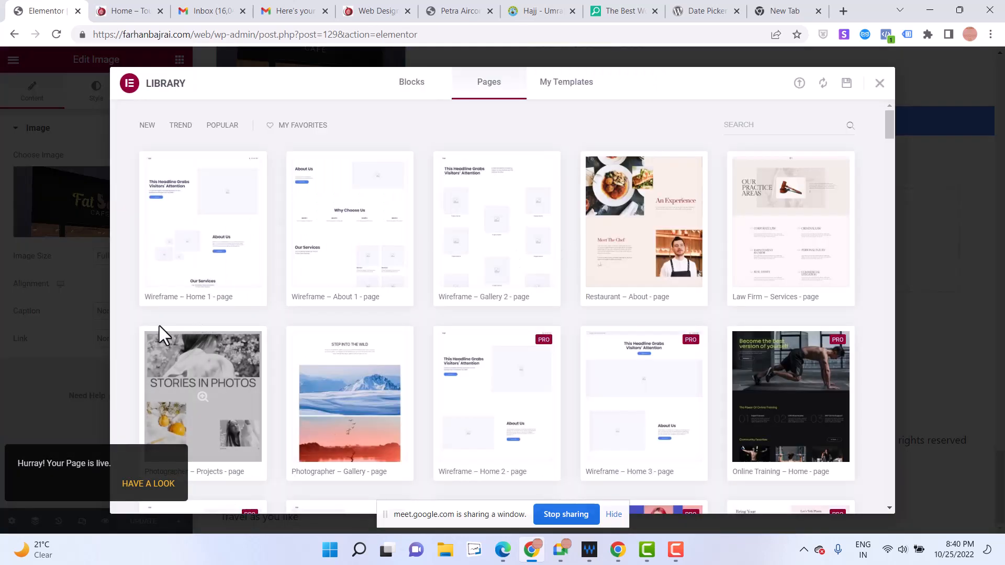
{"action": "mouse_move", "coordinate": [169, 280]}
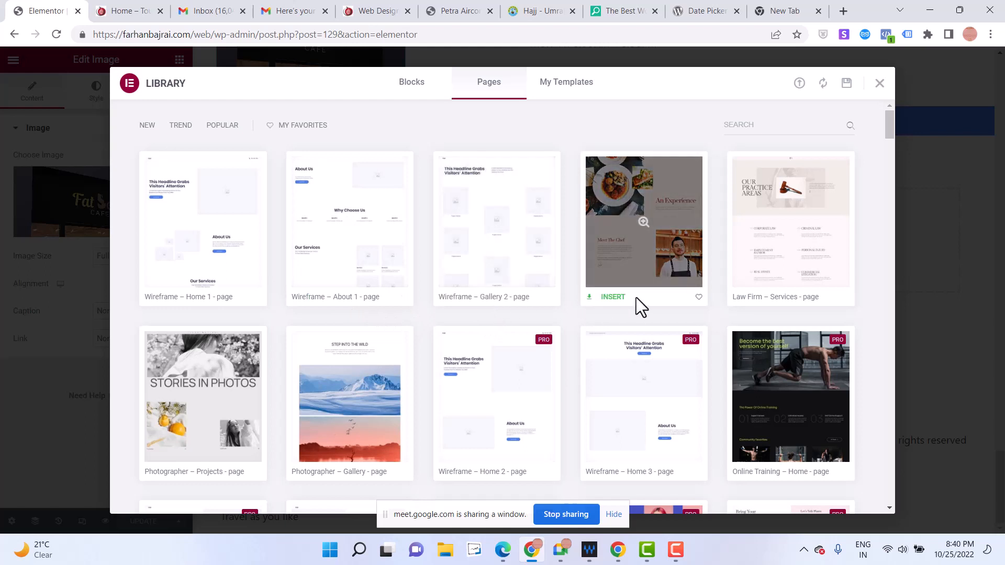
{"action": "left_click", "coordinate": [650, 235]}
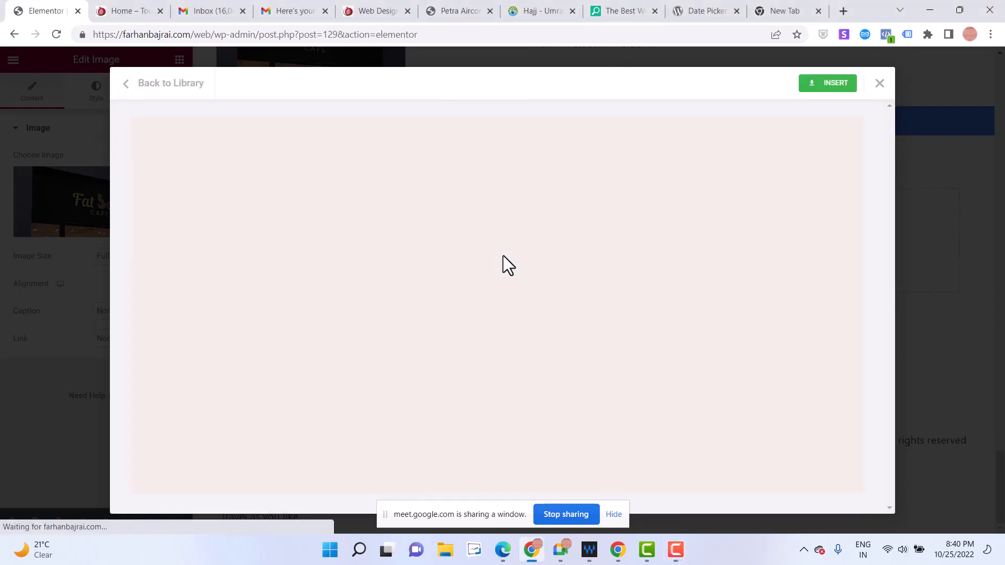
{"action": "scroll", "coordinate": [571, 366], "scroll_direction": "down", "scroll_amount": 5}
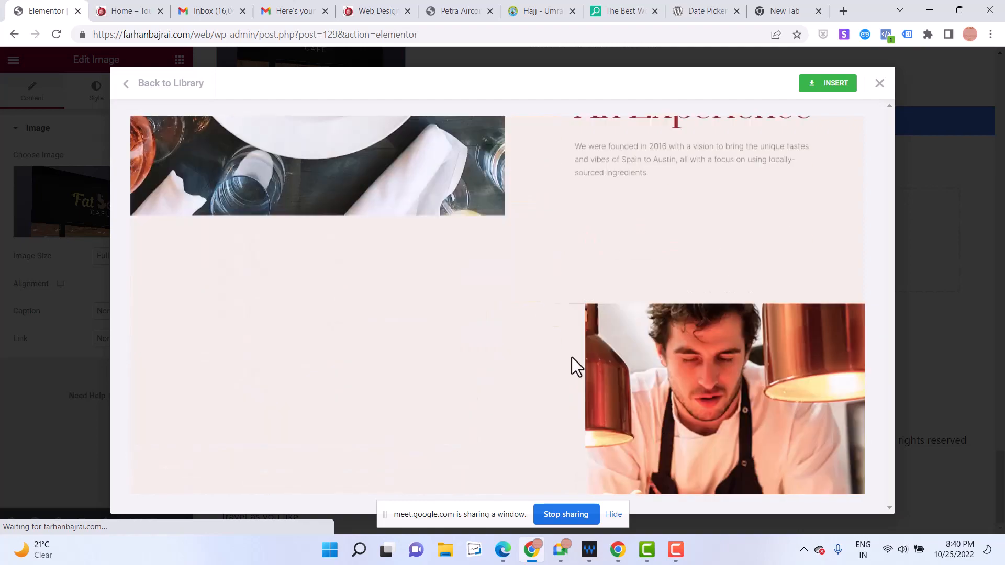
{"action": "scroll", "coordinate": [572, 357], "scroll_direction": "down", "scroll_amount": 3}
{"action": "left_click", "coordinate": [828, 93]}
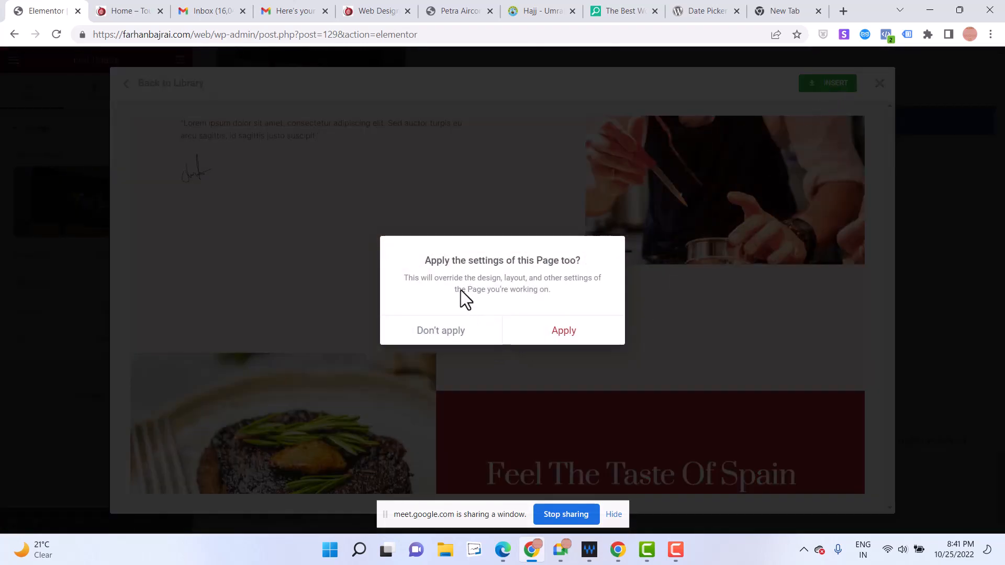
{"action": "left_click", "coordinate": [546, 333]}
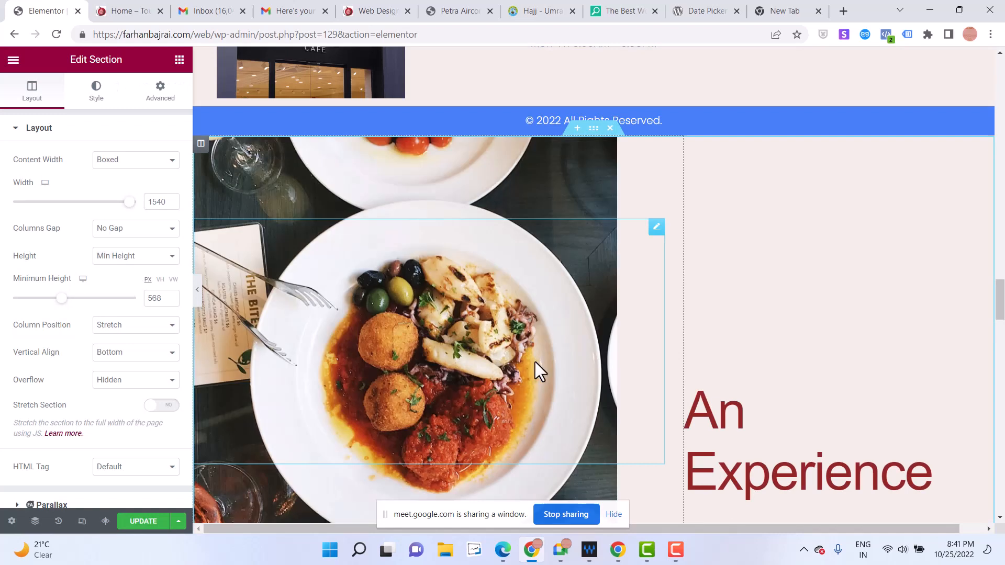
Update the Home page with the inserted template, check its preview and return to the Elementor editor
{"action": "left_click", "coordinate": [105, 522]}
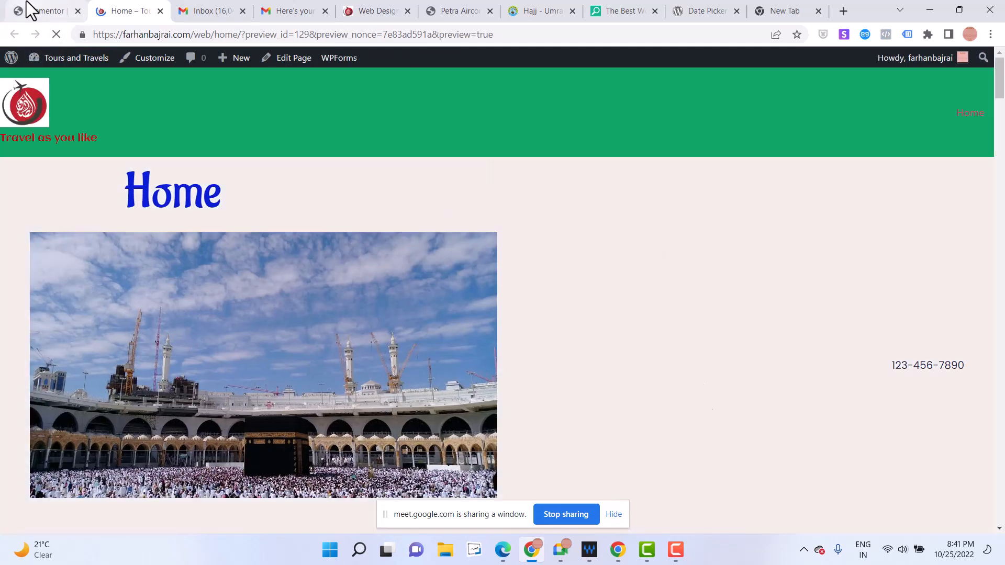
{"action": "left_click", "coordinate": [27, 7]}
{"action": "left_click", "coordinate": [126, 524]}
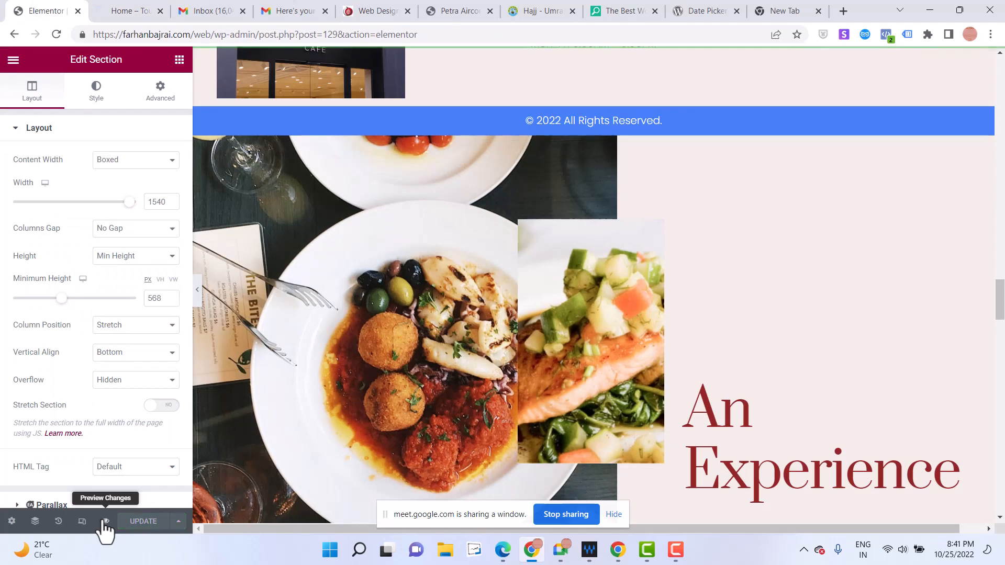
{"action": "left_click", "coordinate": [105, 521]}
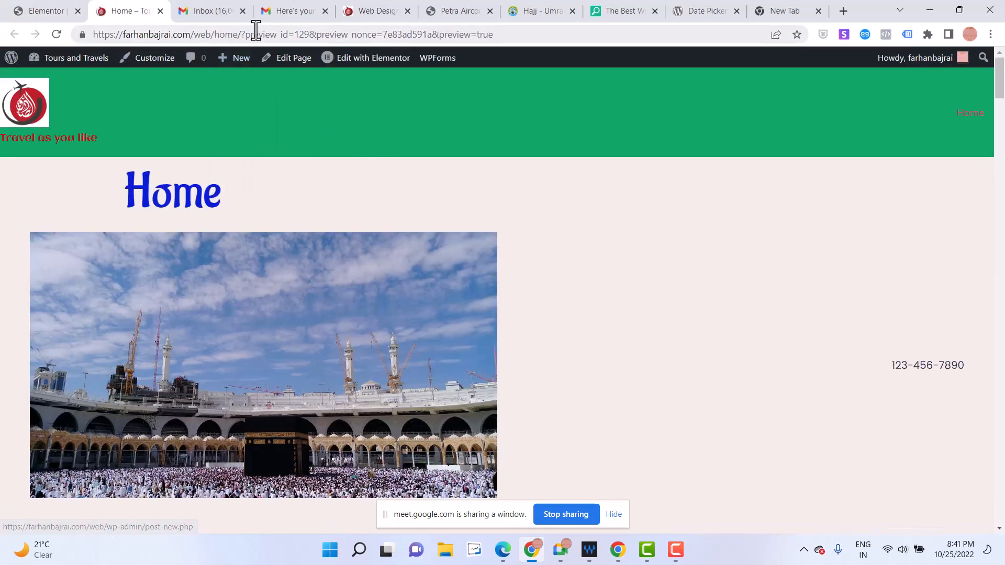
{"action": "left_click", "coordinate": [160, 10]}
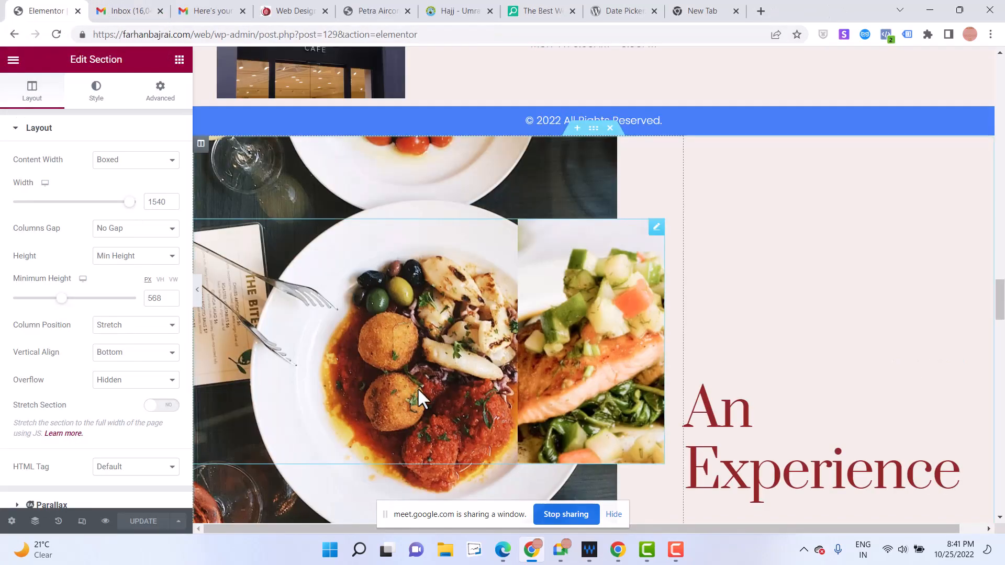
Delete the wireframe's Kaaba image header, main headline, About Us and Our Services sections
{"action": "scroll", "coordinate": [417, 397], "scroll_direction": "up", "scroll_amount": 15}
{"action": "scroll", "coordinate": [387, 298], "scroll_direction": "up", "scroll_amount": 5}
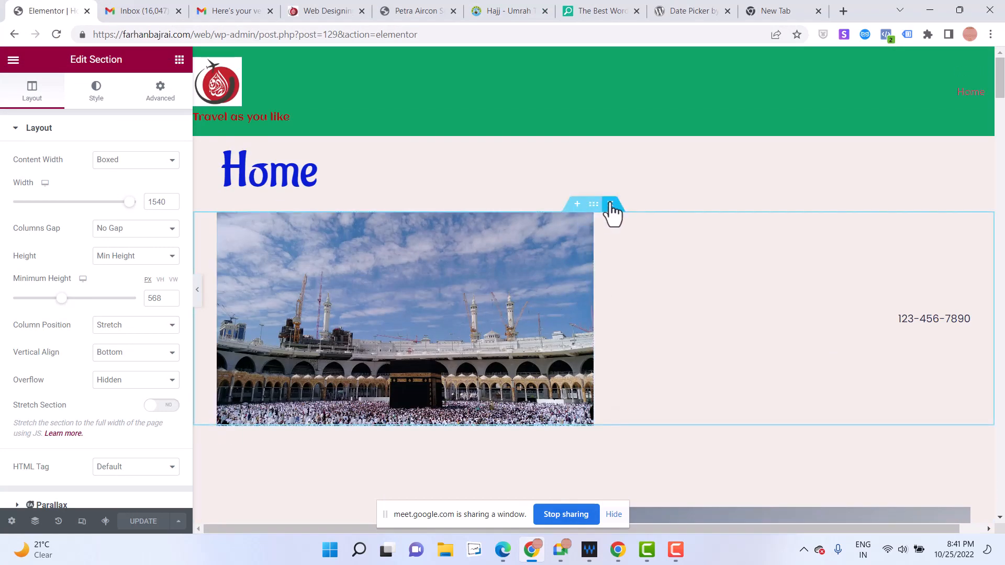
{"action": "left_click", "coordinate": [610, 204]}
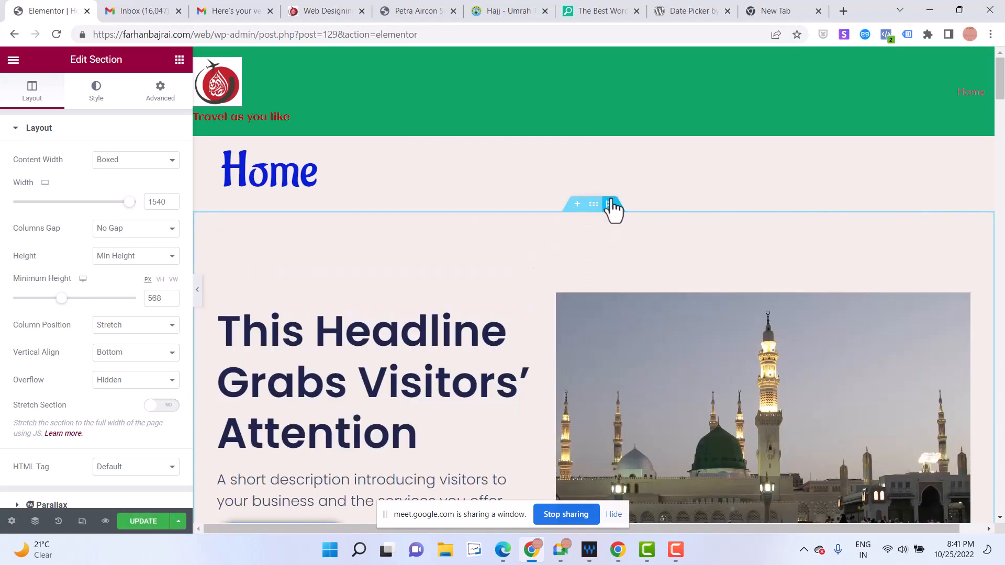
{"action": "left_click", "coordinate": [610, 203]}
{"action": "mouse_move", "coordinate": [572, 273]}
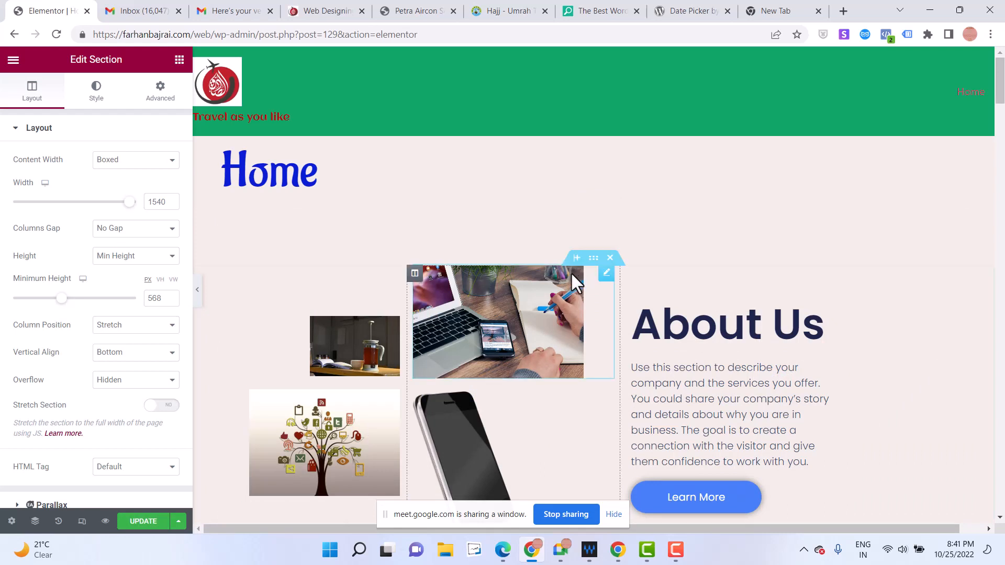
{"action": "left_click", "coordinate": [611, 258]}
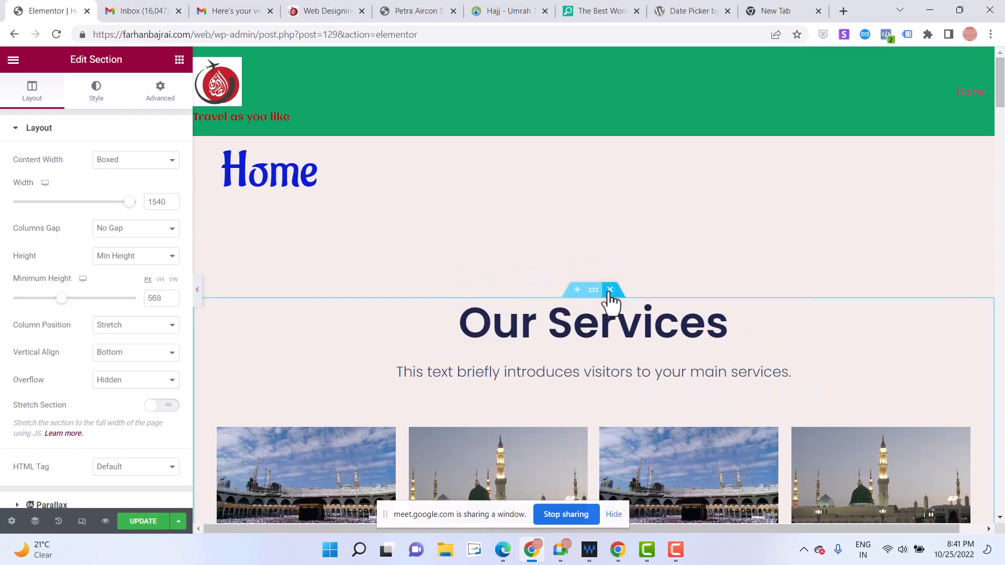
{"action": "left_click", "coordinate": [610, 291]}
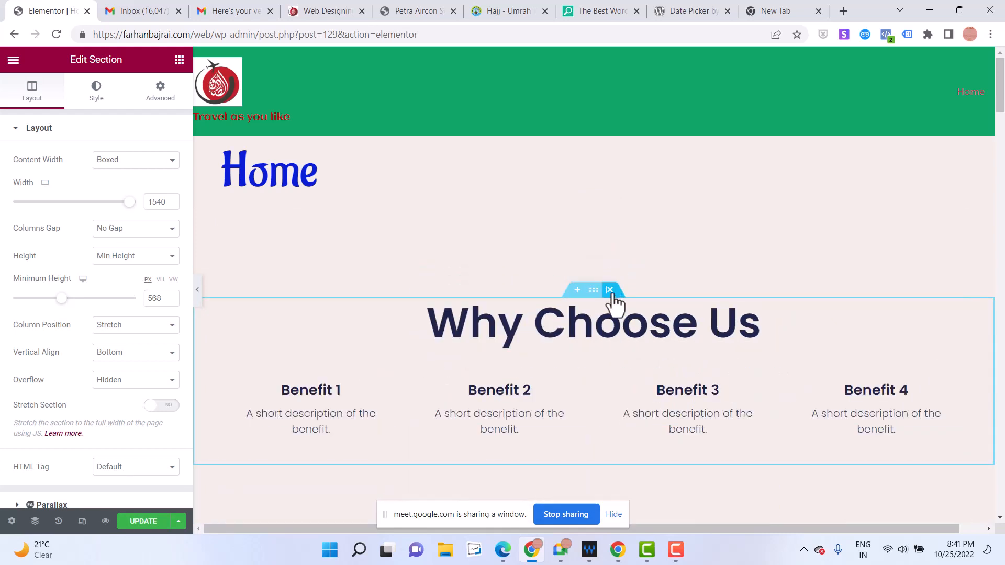
Delete the remaining wireframe sections from Why Choose Us through the copyright bar, plus the restaurant template's An Experience section
{"action": "left_click", "coordinate": [610, 290]}
{"action": "left_click", "coordinate": [611, 275]}
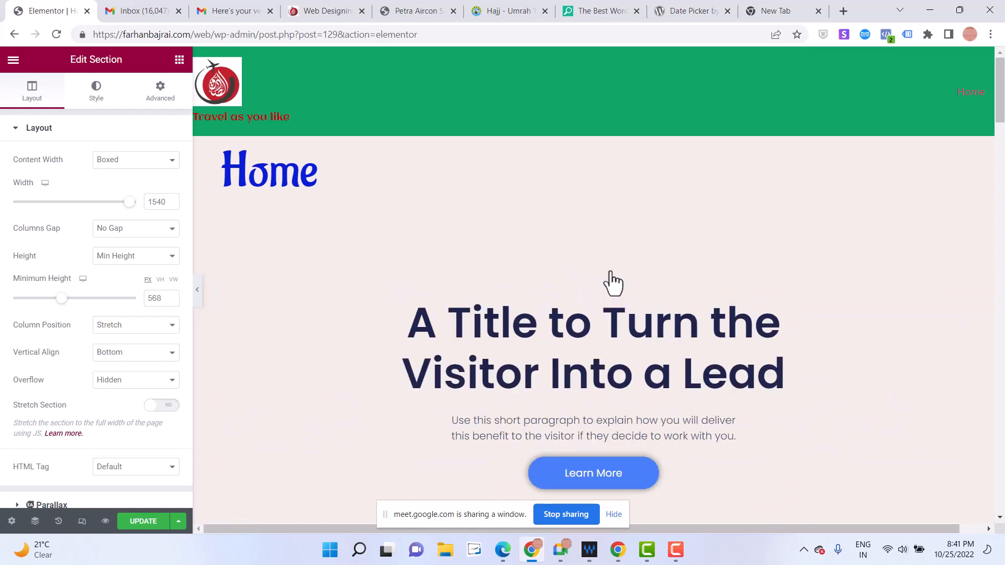
{"action": "left_click", "coordinate": [611, 290]}
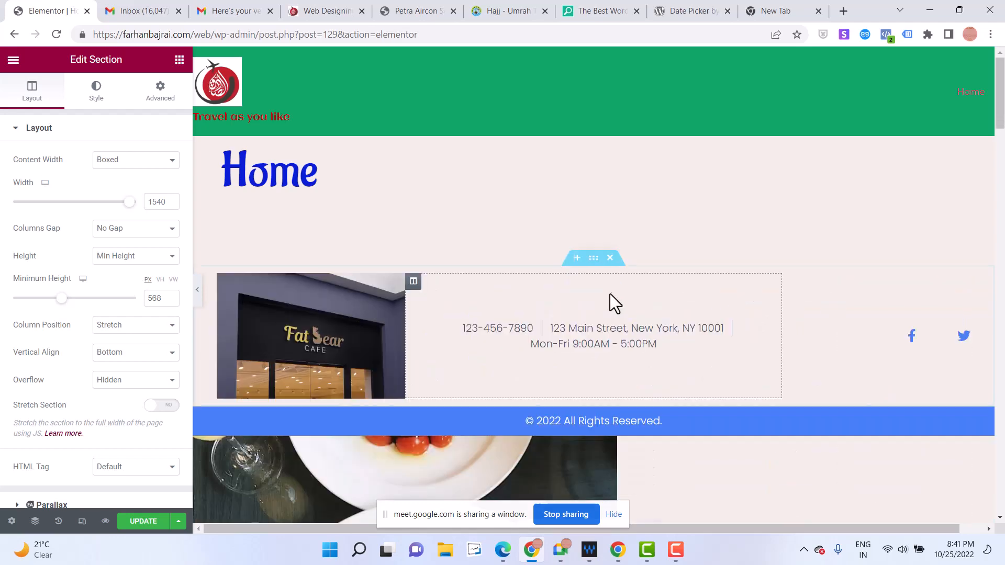
{"action": "left_click", "coordinate": [610, 258]}
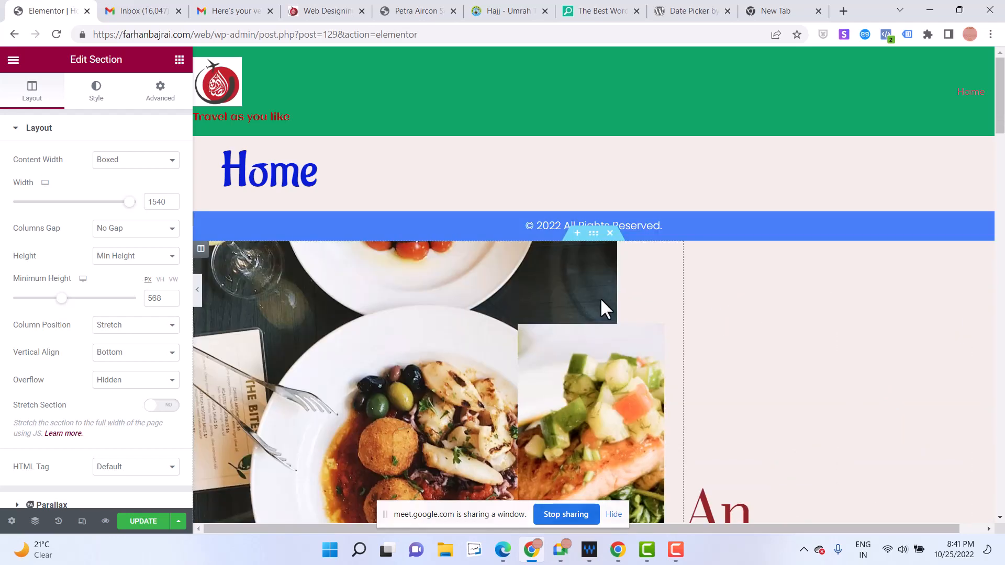
{"action": "left_click", "coordinate": [611, 233]}
{"action": "left_click", "coordinate": [610, 205]}
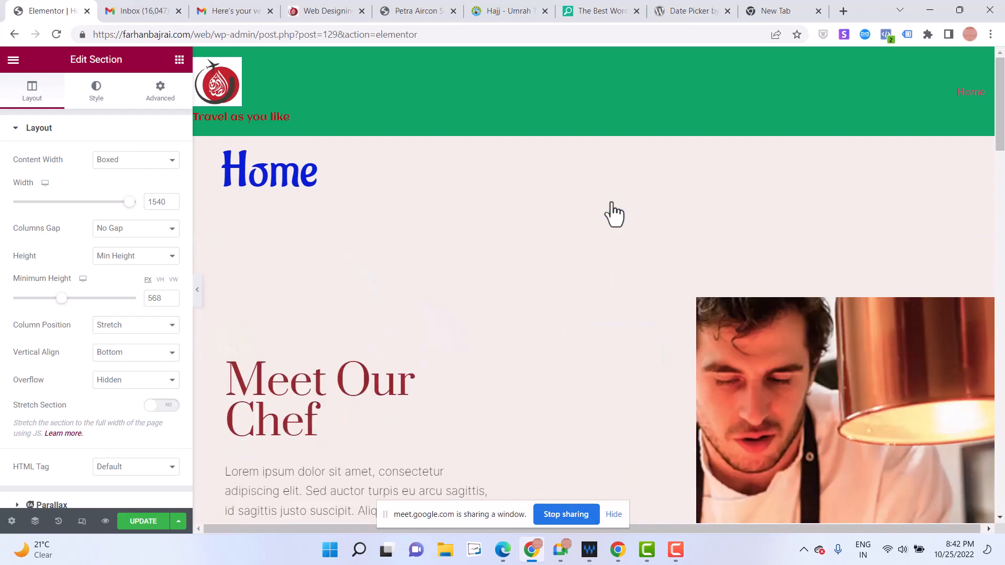
Preview the Home page and review the restaurant sections from Meet Our Chef down to the footer
{"action": "scroll", "coordinate": [523, 309], "scroll_direction": "down", "scroll_amount": 6}
{"action": "scroll", "coordinate": [523, 309], "scroll_direction": "down", "scroll_amount": 10}
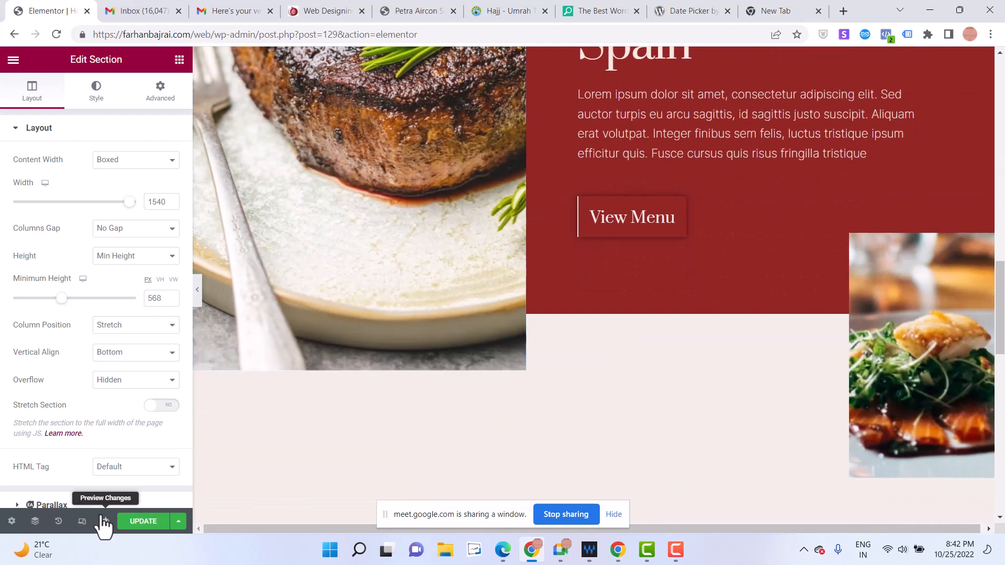
{"action": "left_click", "coordinate": [105, 521]}
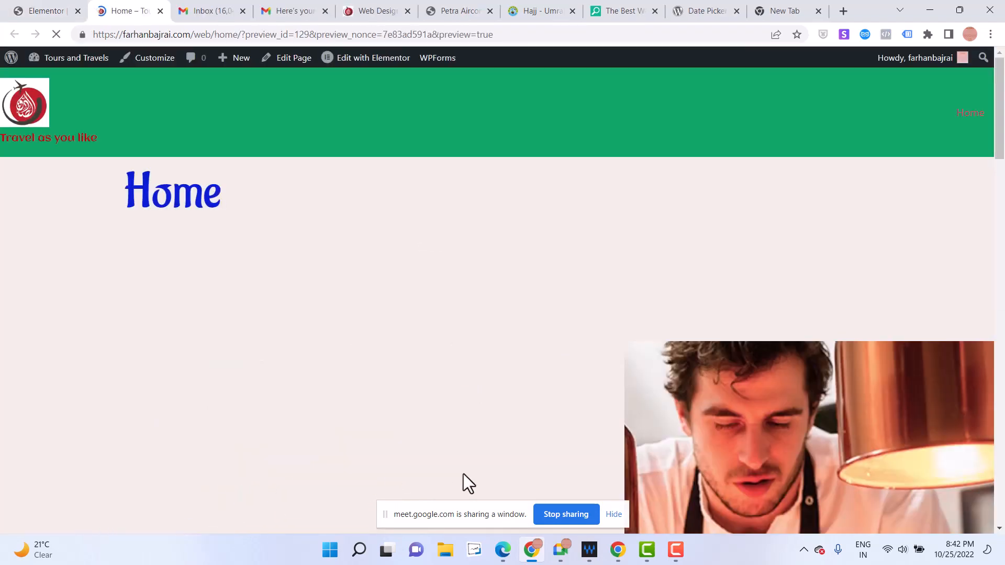
{"action": "scroll", "coordinate": [384, 435], "scroll_direction": "down", "scroll_amount": 3}
{"action": "scroll", "coordinate": [383, 435], "scroll_direction": "down", "scroll_amount": 5}
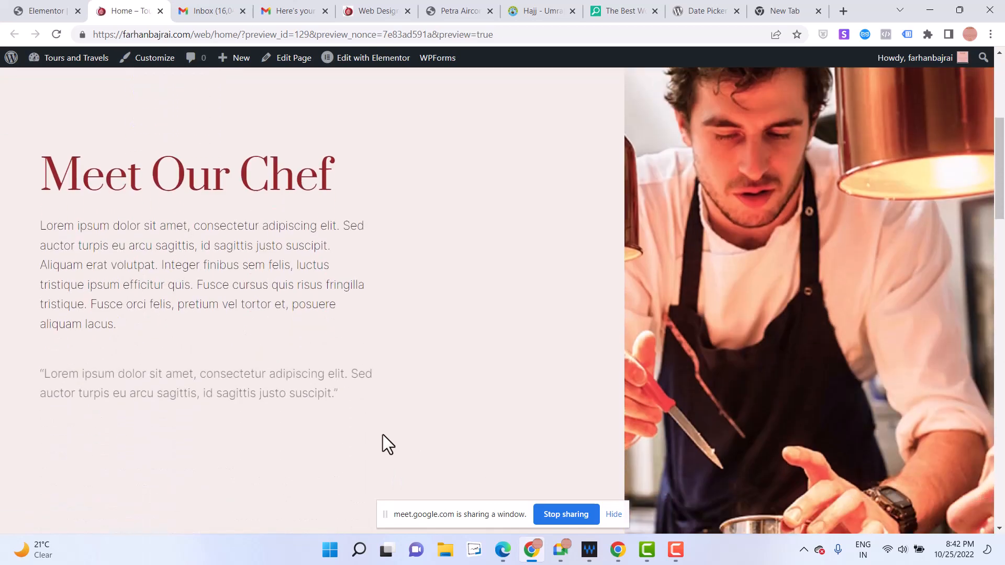
{"action": "scroll", "coordinate": [381, 435], "scroll_direction": "down", "scroll_amount": 10}
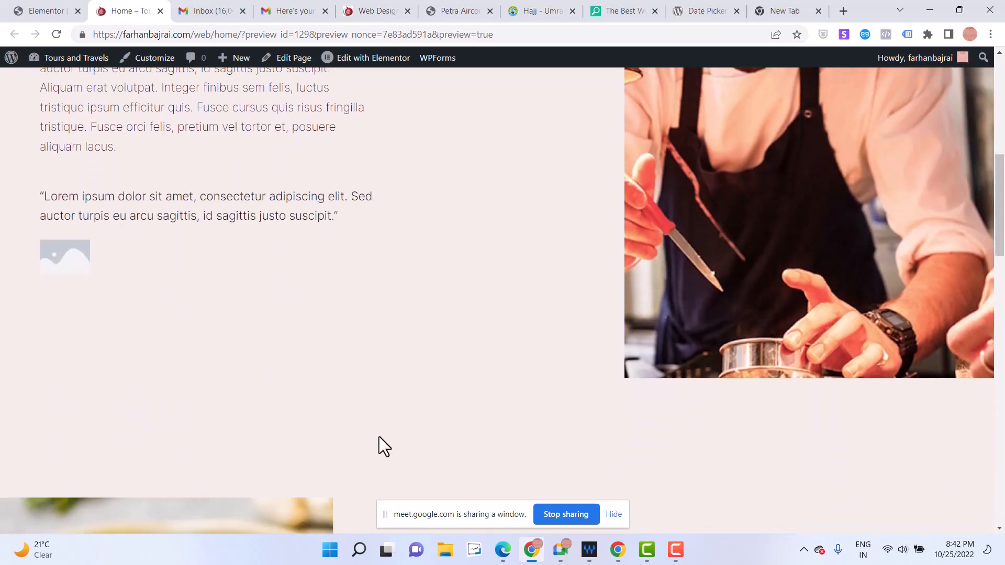
{"action": "scroll", "coordinate": [372, 440], "scroll_direction": "up", "scroll_amount": 5}
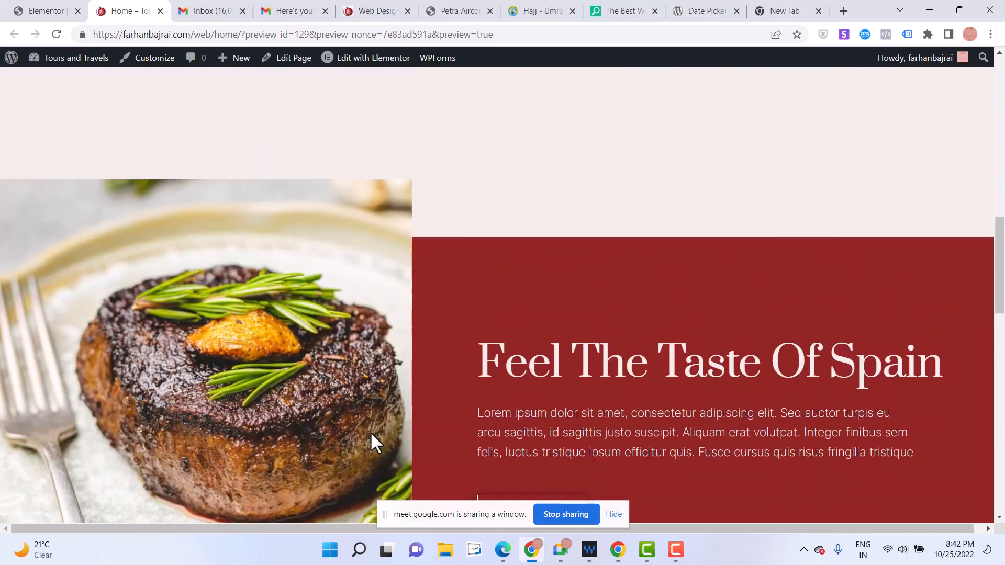
{"action": "scroll", "coordinate": [370, 440], "scroll_direction": "down", "scroll_amount": 5}
{"action": "scroll", "coordinate": [368, 445], "scroll_direction": "up", "scroll_amount": 10}
{"action": "scroll", "coordinate": [366, 438], "scroll_direction": "up", "scroll_amount": 5}
{"action": "scroll", "coordinate": [367, 438], "scroll_direction": "down", "scroll_amount": 10}
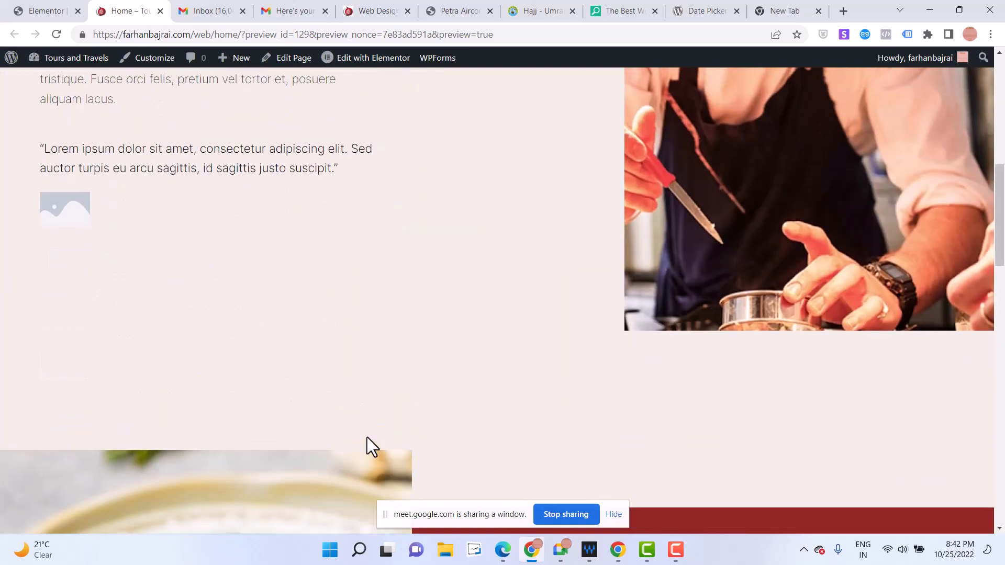
{"action": "scroll", "coordinate": [345, 437], "scroll_direction": "down", "scroll_amount": 10}
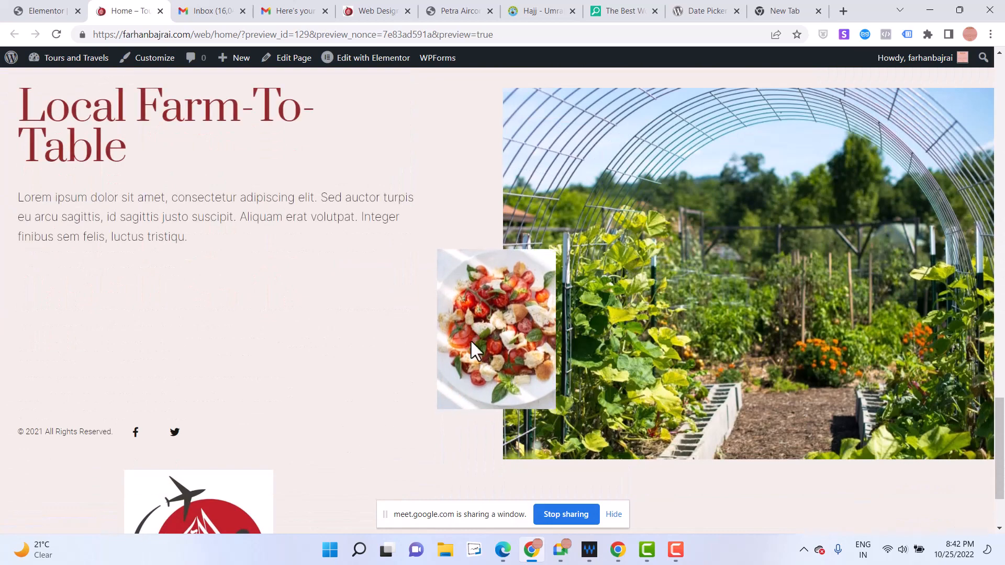
{"action": "scroll", "coordinate": [435, 386], "scroll_direction": "down", "scroll_amount": 3}
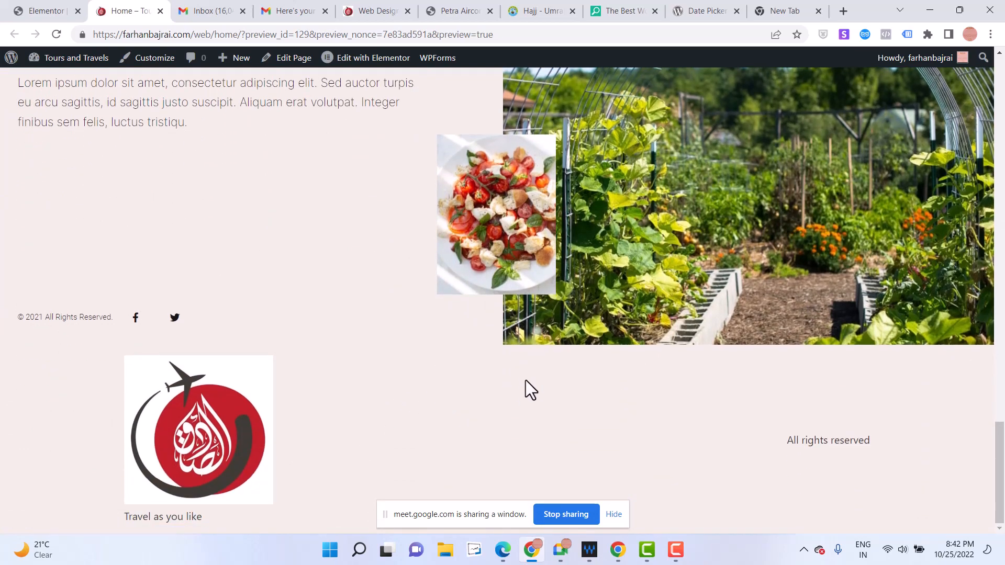
Return to the Elementor editor, select the tomato salad image in the Local Farm-To-Table section and examine its style settings
{"action": "left_click", "coordinate": [50, 9]}
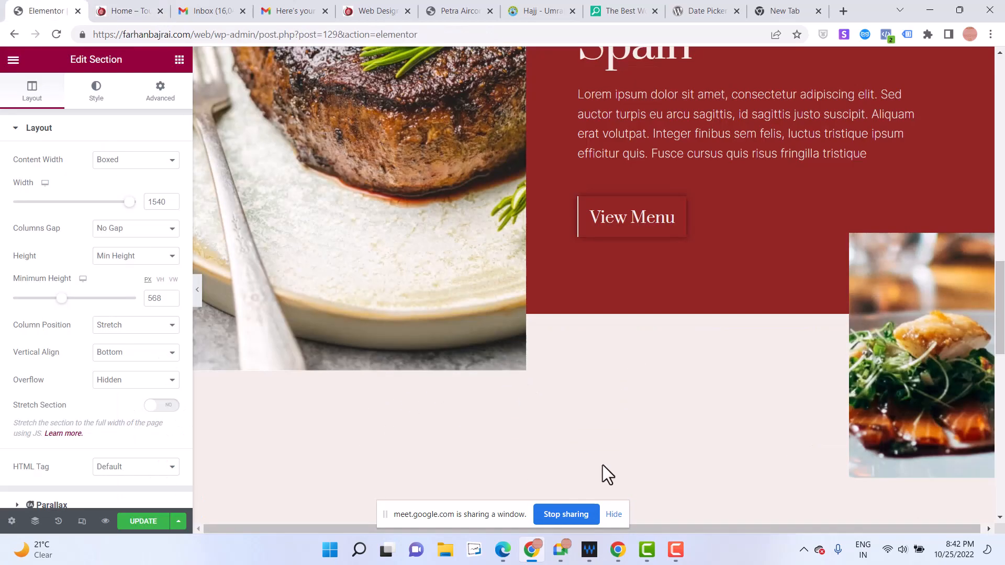
{"action": "scroll", "coordinate": [600, 461], "scroll_direction": "down", "scroll_amount": 5}
{"action": "scroll", "coordinate": [596, 448], "scroll_direction": "down", "scroll_amount": 9}
{"action": "scroll", "coordinate": [594, 449], "scroll_direction": "up", "scroll_amount": 5}
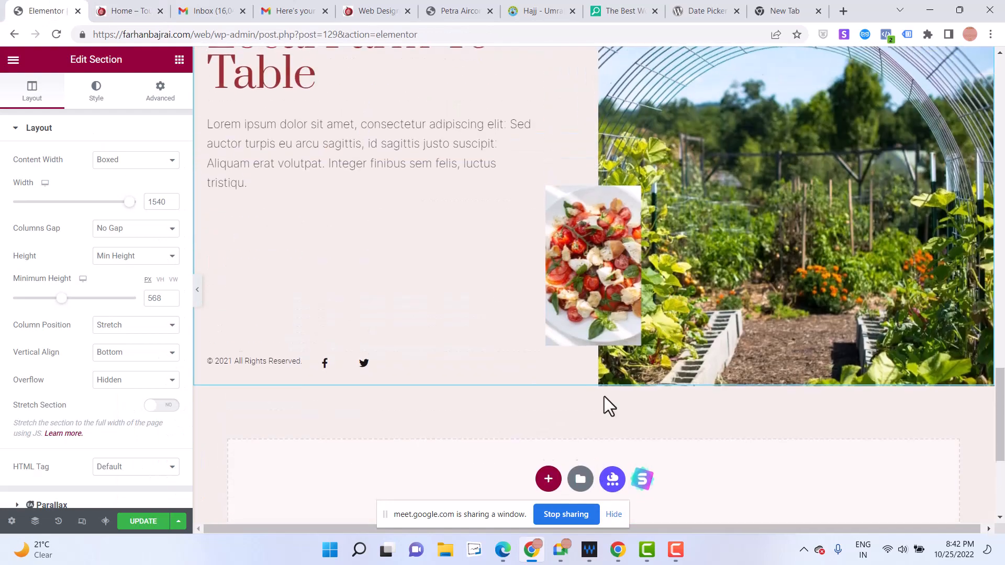
{"action": "left_click", "coordinate": [587, 278]}
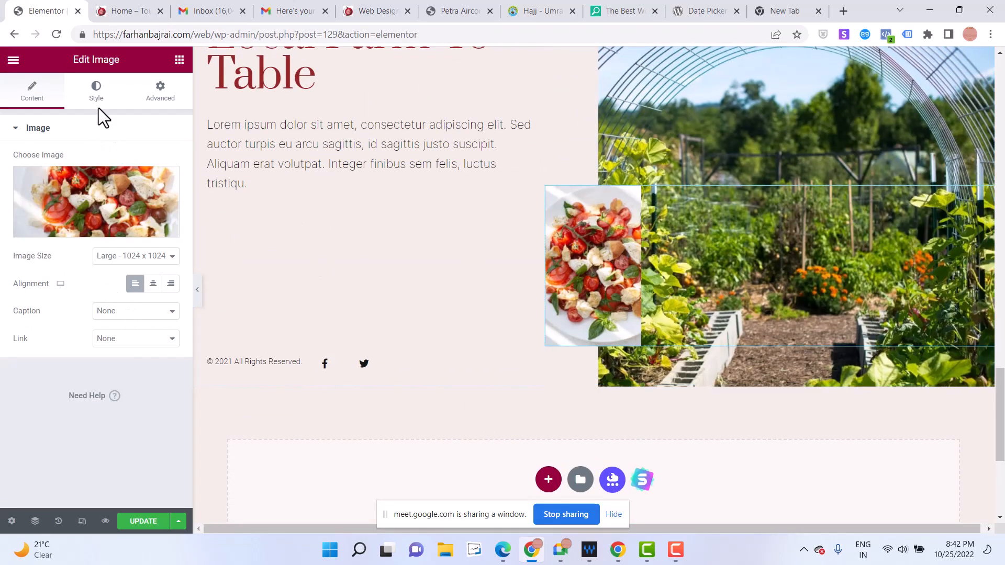
{"action": "left_click", "coordinate": [92, 93]}
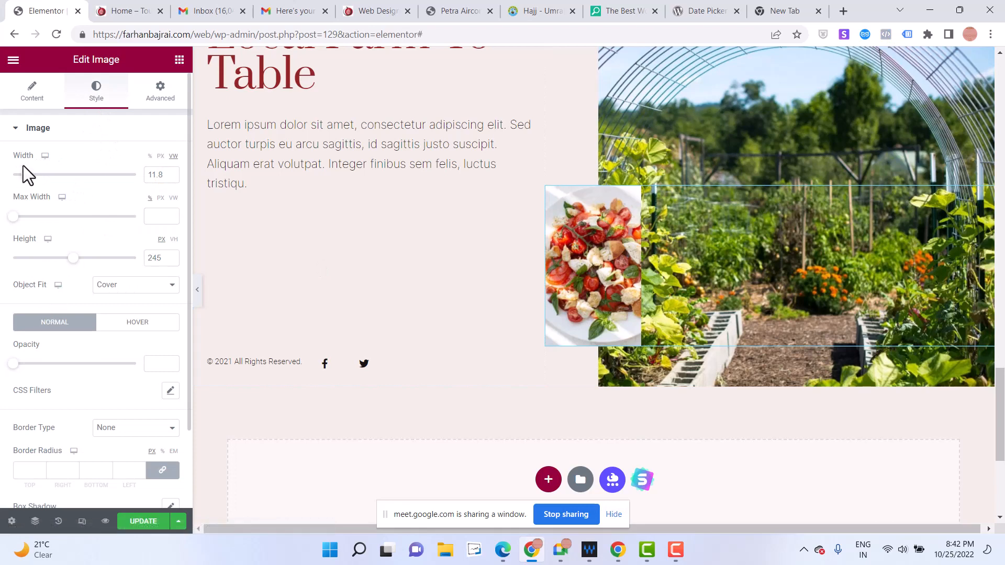
{"action": "scroll", "coordinate": [73, 288], "scroll_direction": "down", "scroll_amount": 2}
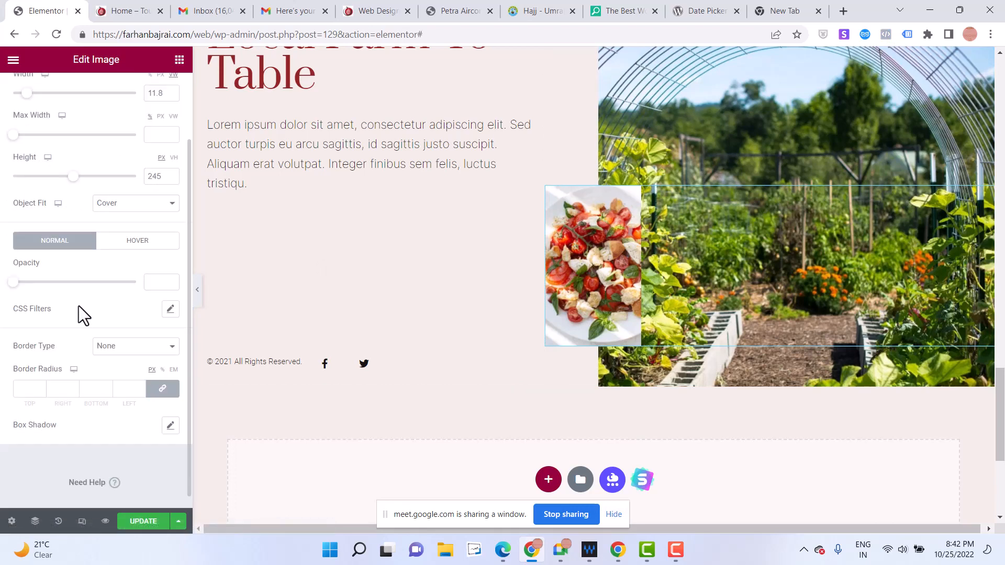
{"action": "scroll", "coordinate": [136, 105], "scroll_direction": "up", "scroll_amount": 3}
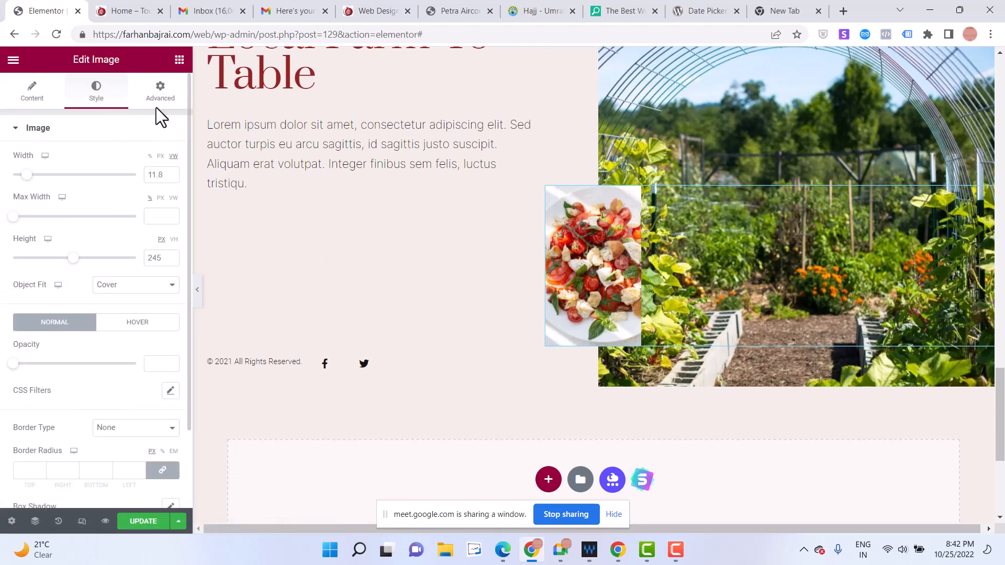
Try the Rotate In and Rotate In Down Right entrance animations on the tomato salad image
{"action": "left_click", "coordinate": [158, 101]}
{"action": "scroll", "coordinate": [106, 288], "scroll_direction": "down", "scroll_amount": 3}
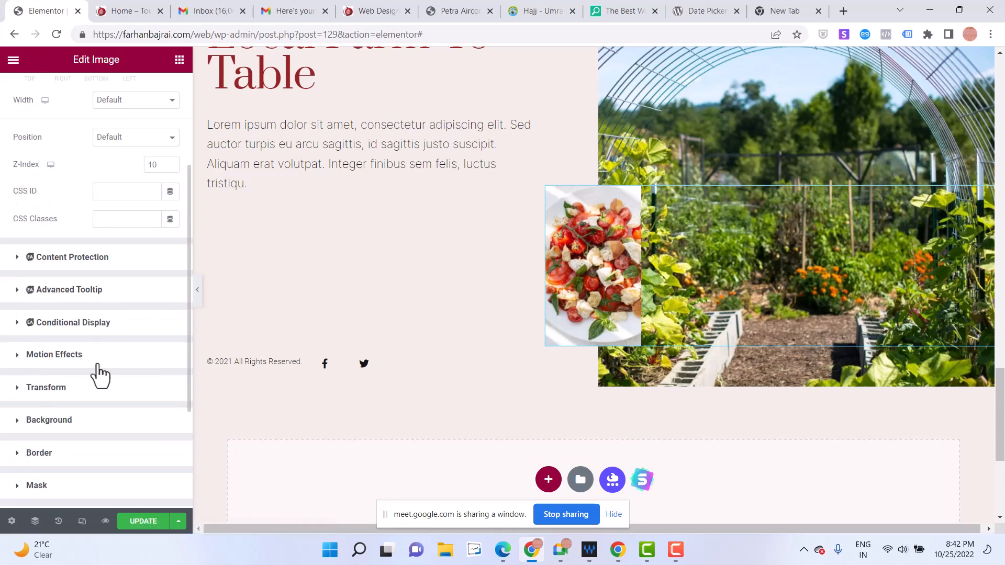
{"action": "left_click", "coordinate": [28, 367]}
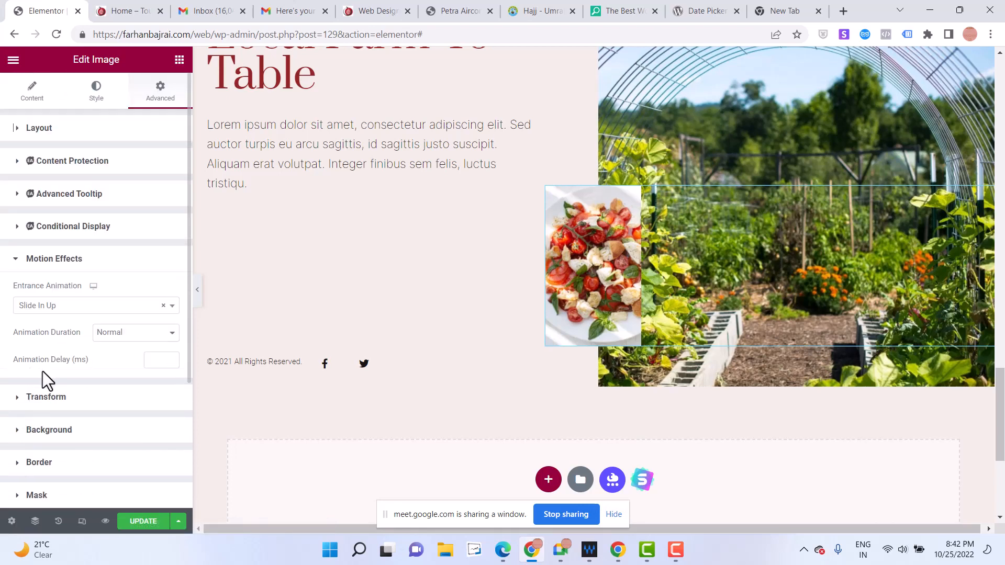
{"action": "left_click", "coordinate": [47, 309]}
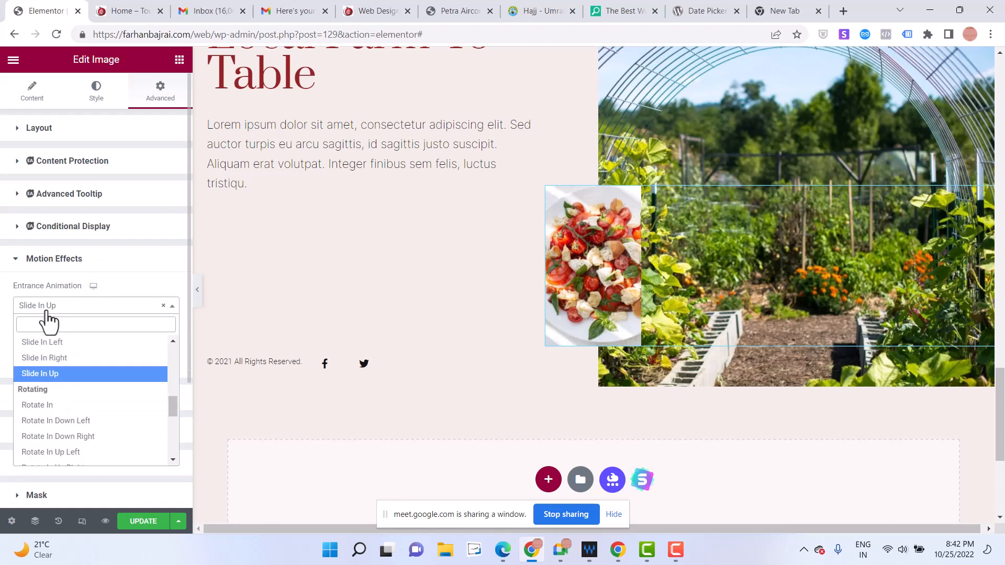
{"action": "left_click", "coordinate": [57, 406]}
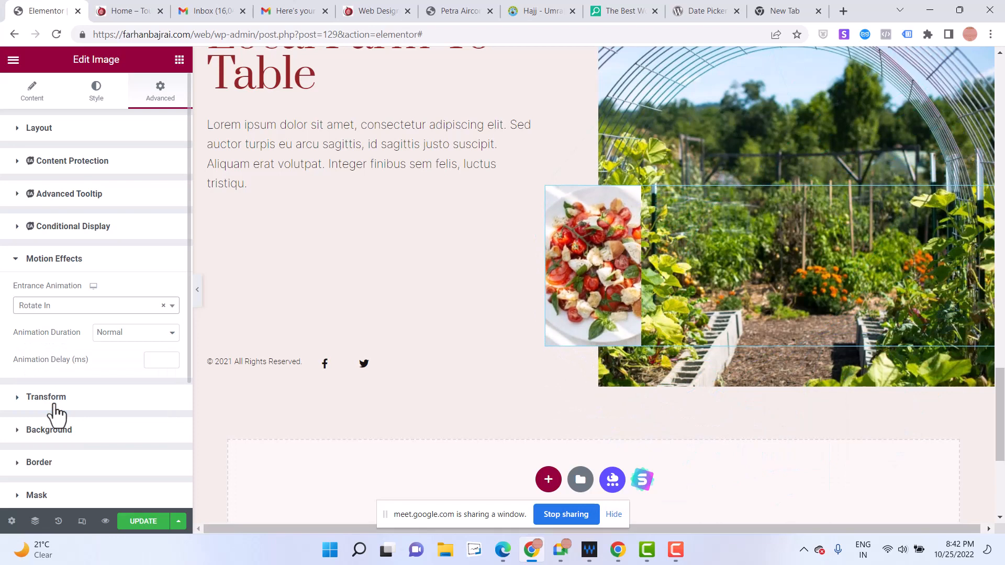
{"action": "left_click", "coordinate": [45, 312]}
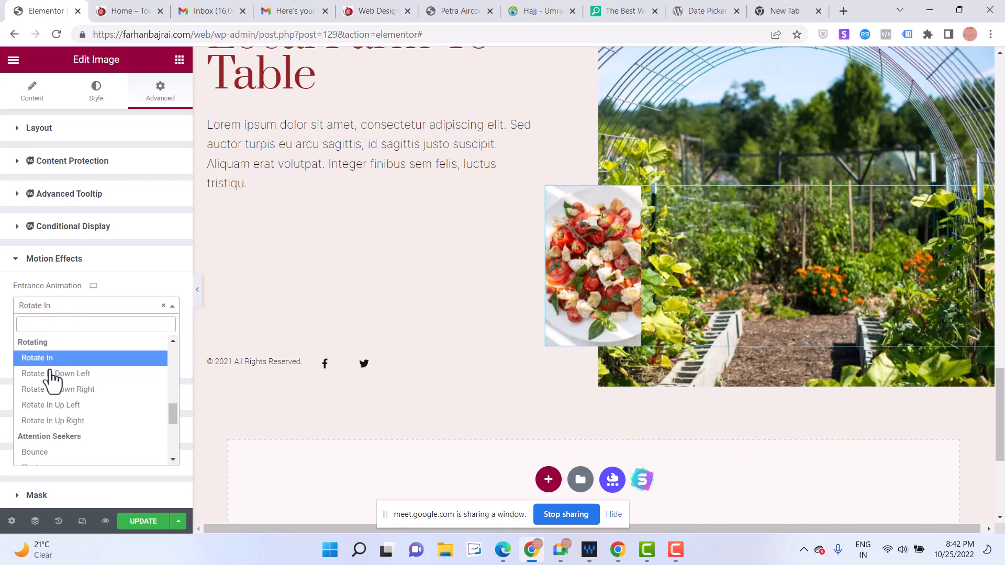
{"action": "left_click", "coordinate": [56, 391]}
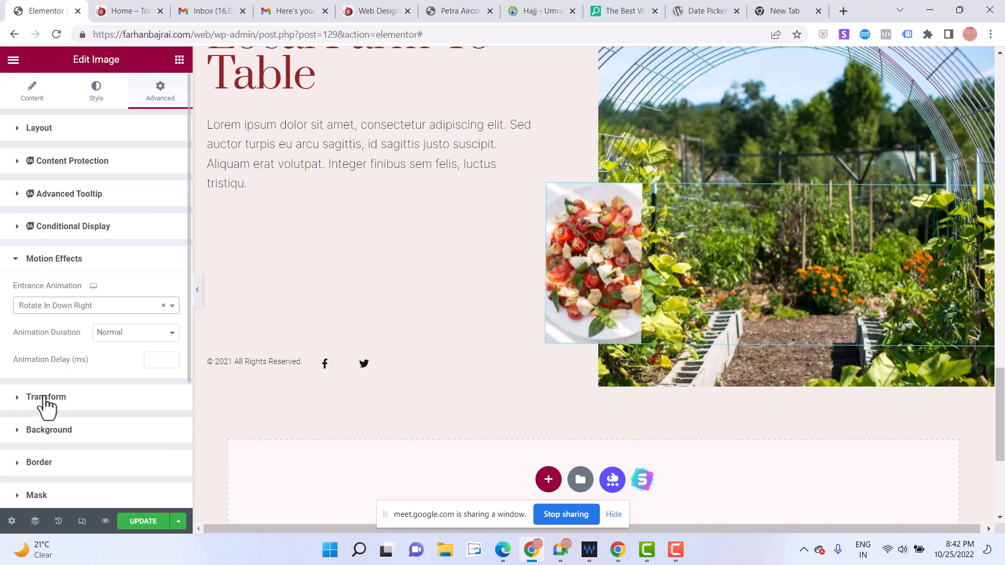
Examine the salad image's background and other advanced settings, and return to the widget list
{"action": "scroll", "coordinate": [57, 367], "scroll_direction": "down", "scroll_amount": 3}
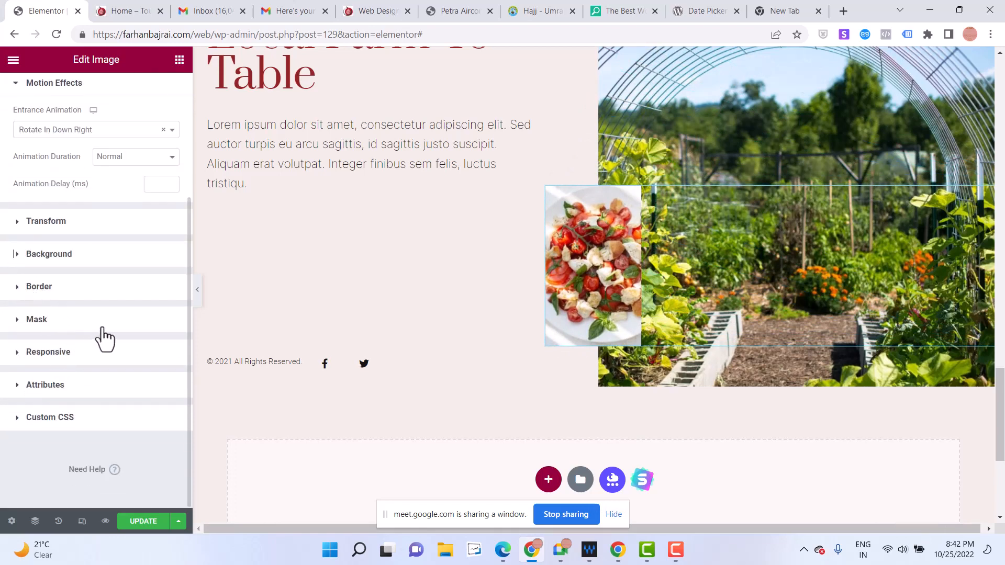
{"action": "left_click", "coordinate": [55, 260]}
{"action": "scroll", "coordinate": [132, 373], "scroll_direction": "down", "scroll_amount": 3}
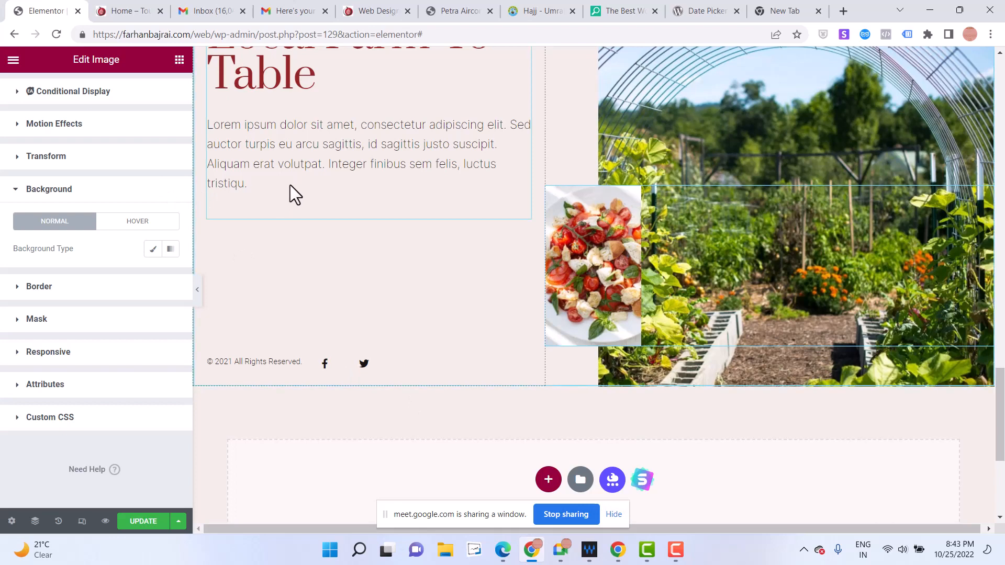
{"action": "scroll", "coordinate": [115, 293], "scroll_direction": "up", "scroll_amount": 3}
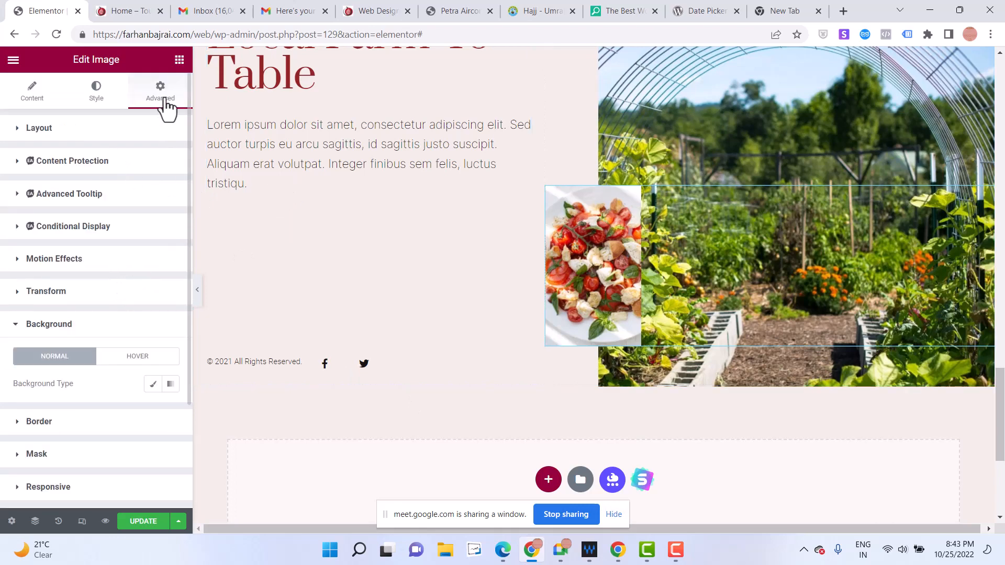
{"action": "left_click", "coordinate": [179, 59]}
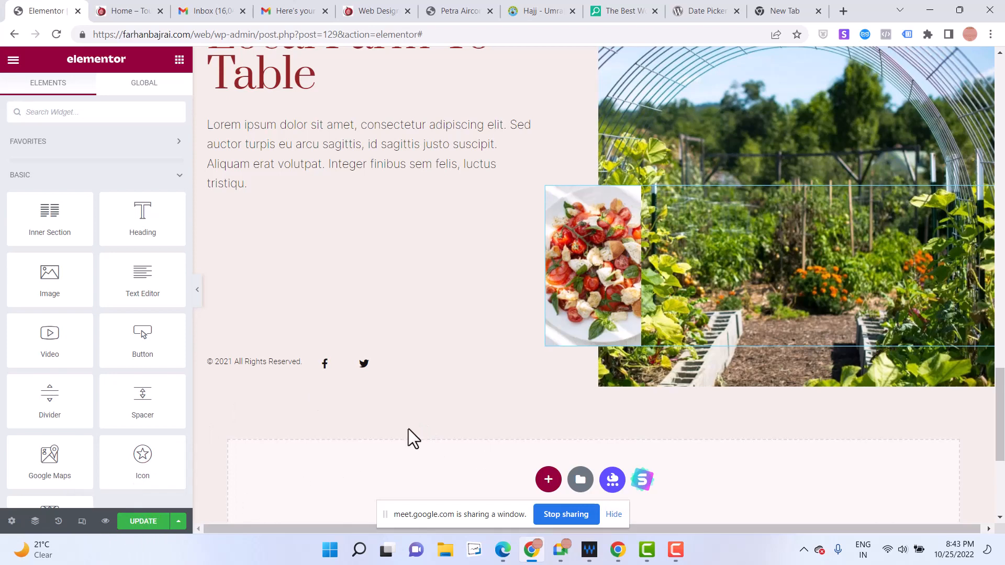
Open the Elementor template library and browse the available page templates
{"action": "left_click", "coordinate": [577, 481]}
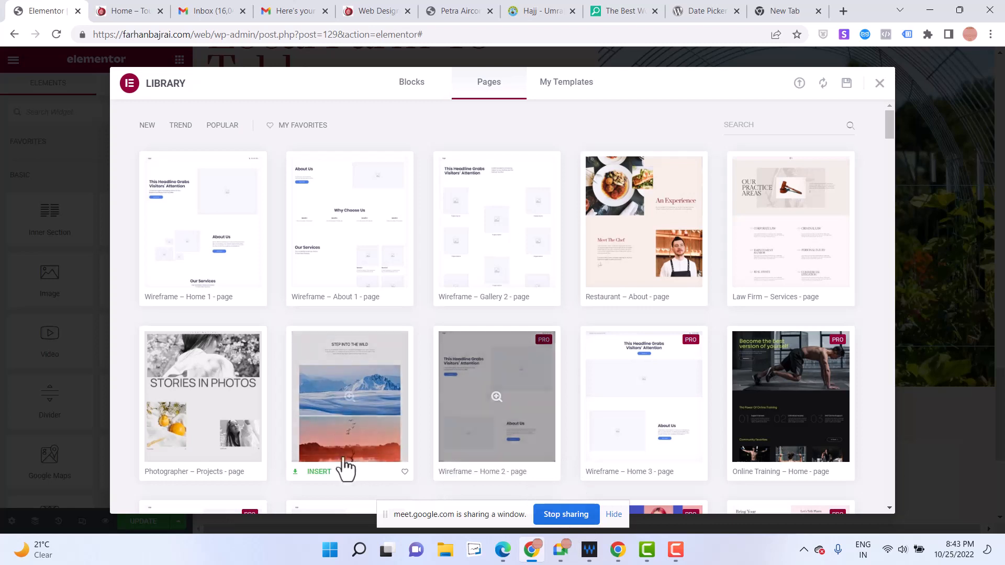
{"action": "scroll", "coordinate": [545, 465], "scroll_direction": "down", "scroll_amount": 1}
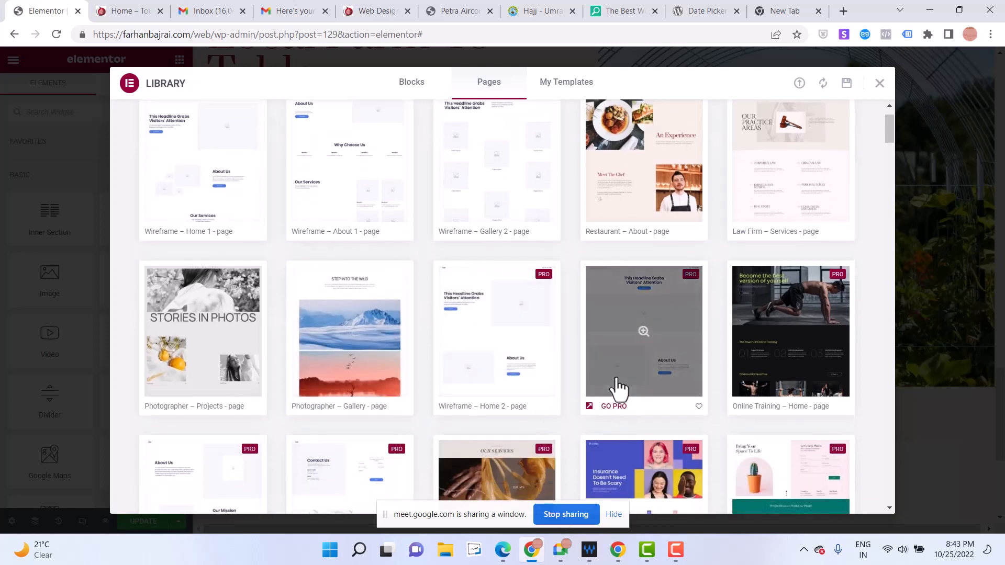
{"action": "scroll", "coordinate": [618, 388], "scroll_direction": "down", "scroll_amount": 5}
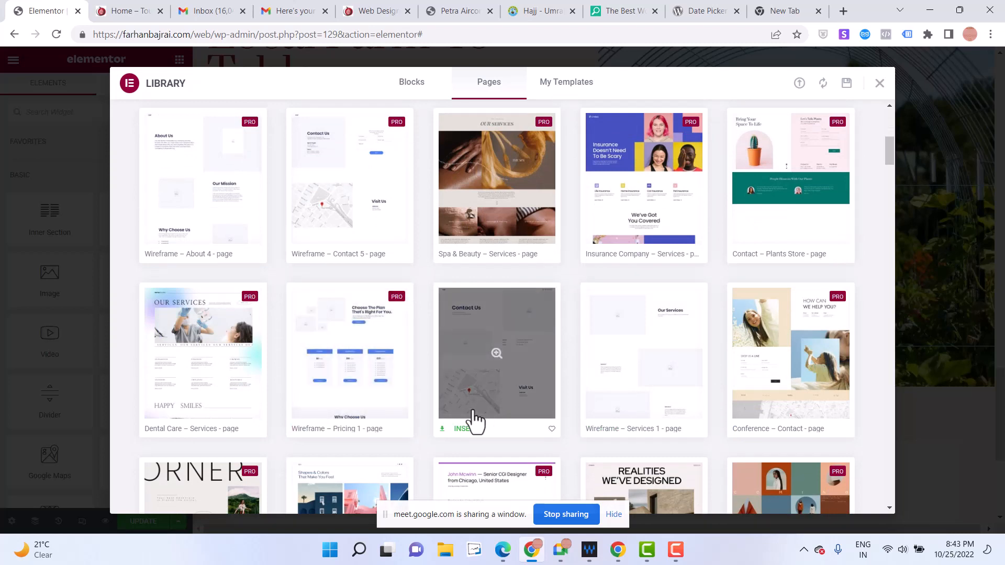
{"action": "scroll", "coordinate": [476, 422], "scroll_direction": "down", "scroll_amount": 4}
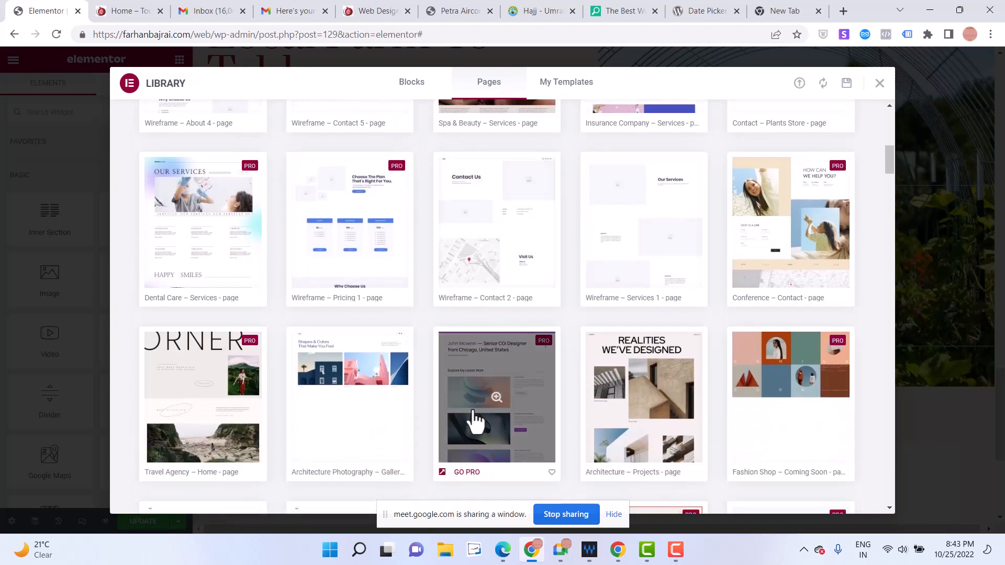
{"action": "scroll", "coordinate": [475, 421], "scroll_direction": "down", "scroll_amount": 1}
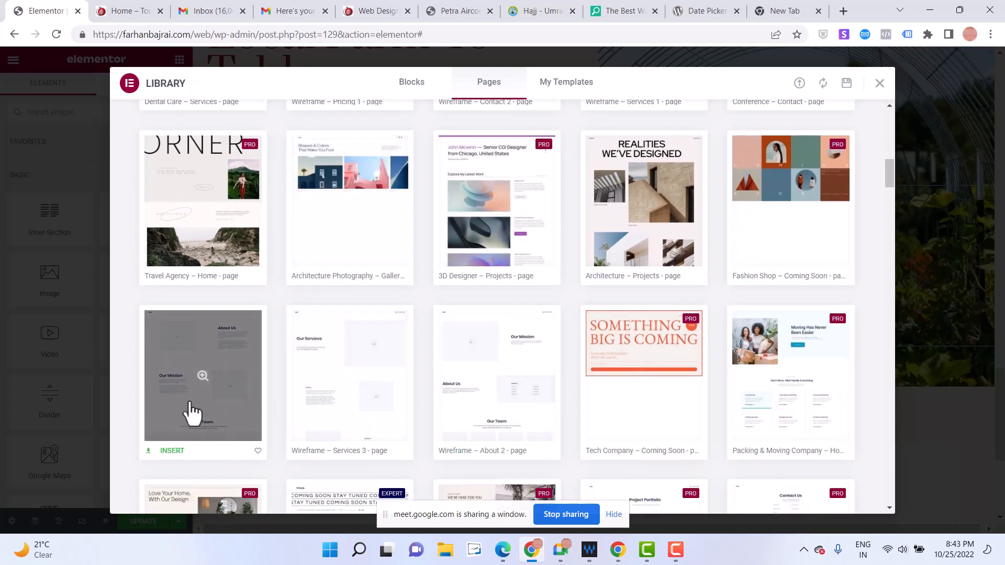
{"action": "scroll", "coordinate": [273, 420], "scroll_direction": "down", "scroll_amount": 3}
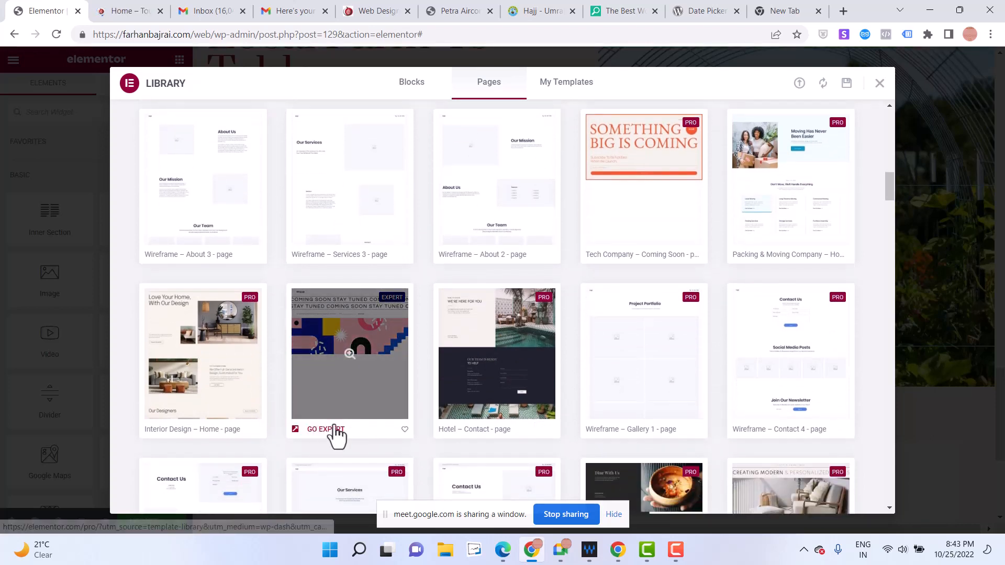
Preview the beppp coming-soon page template and close the library without inserting it
{"action": "left_click", "coordinate": [345, 361]}
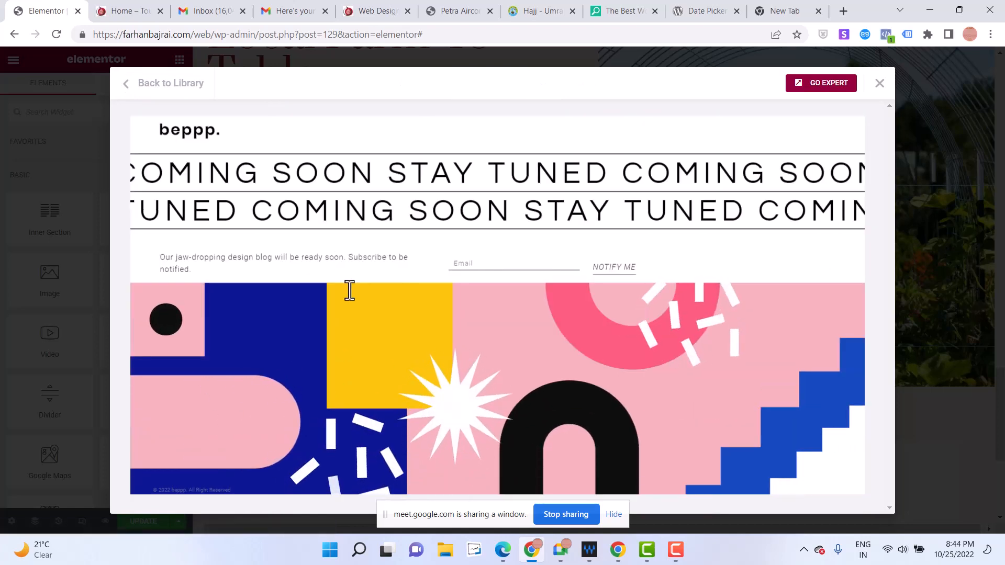
{"action": "scroll", "coordinate": [379, 349], "scroll_direction": "down", "scroll_amount": 1}
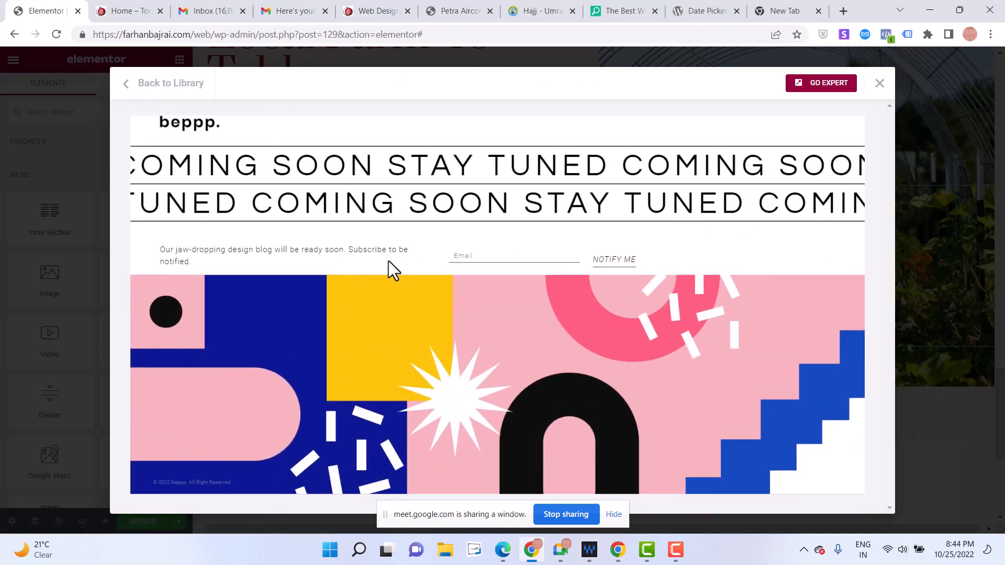
{"action": "left_click", "coordinate": [880, 85]}
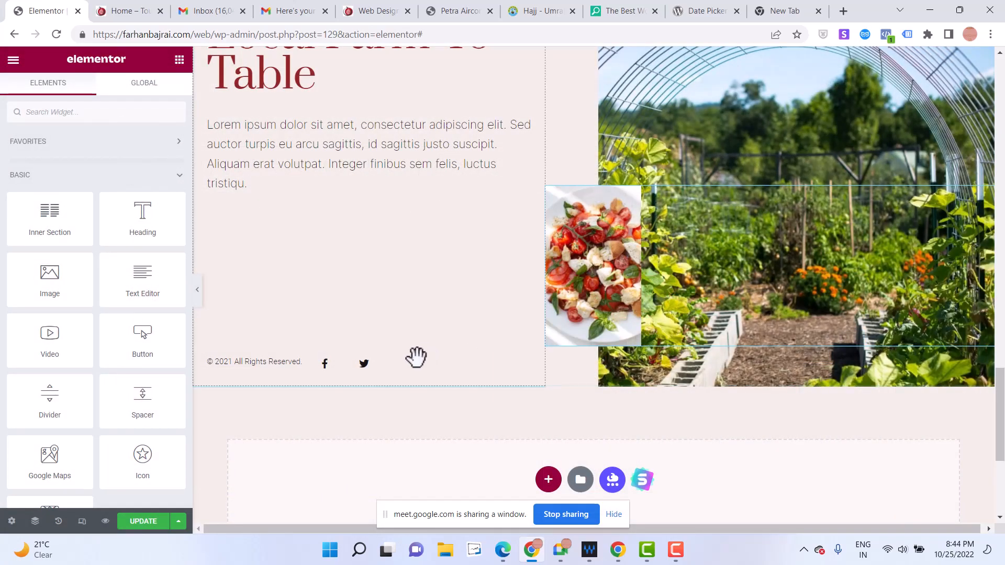
Delete the remaining Meet Our Chef, Feel The Taste Of Spain and Local Farm-To-Table sections from the Home page
{"action": "scroll", "coordinate": [408, 367], "scroll_direction": "down", "scroll_amount": 1}
{"action": "scroll", "coordinate": [398, 339], "scroll_direction": "up", "scroll_amount": 15}
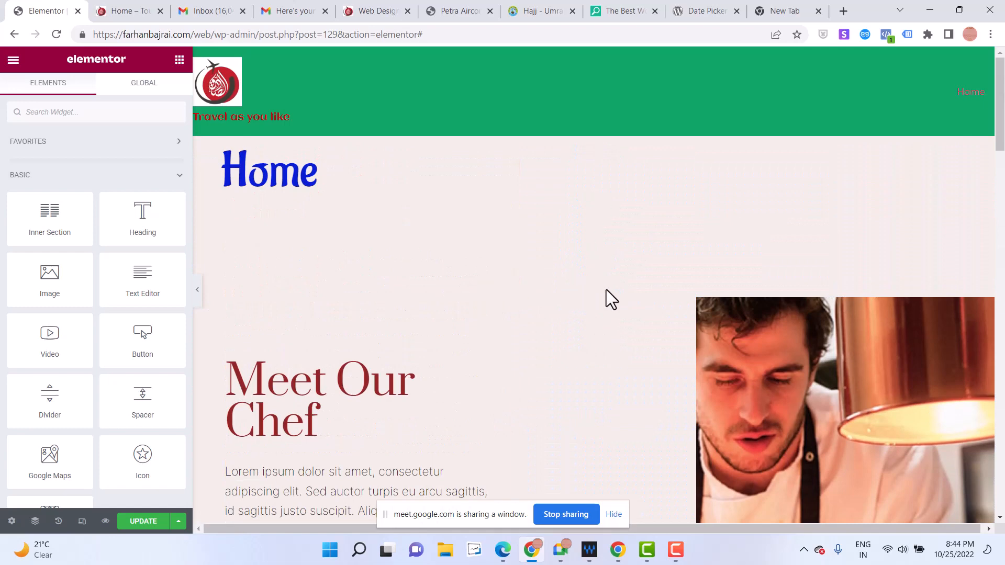
{"action": "left_click", "coordinate": [611, 291]}
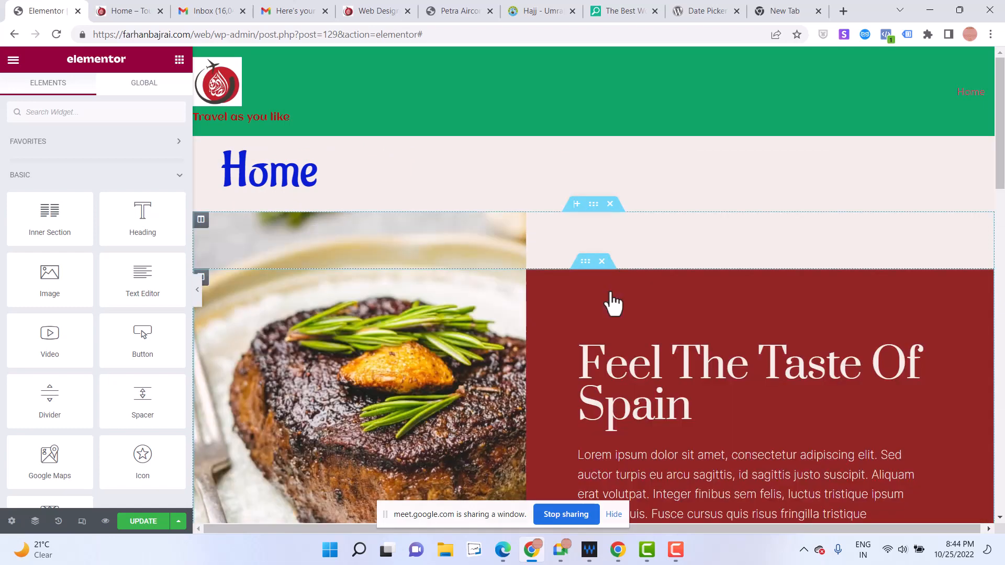
{"action": "left_click", "coordinate": [610, 204]}
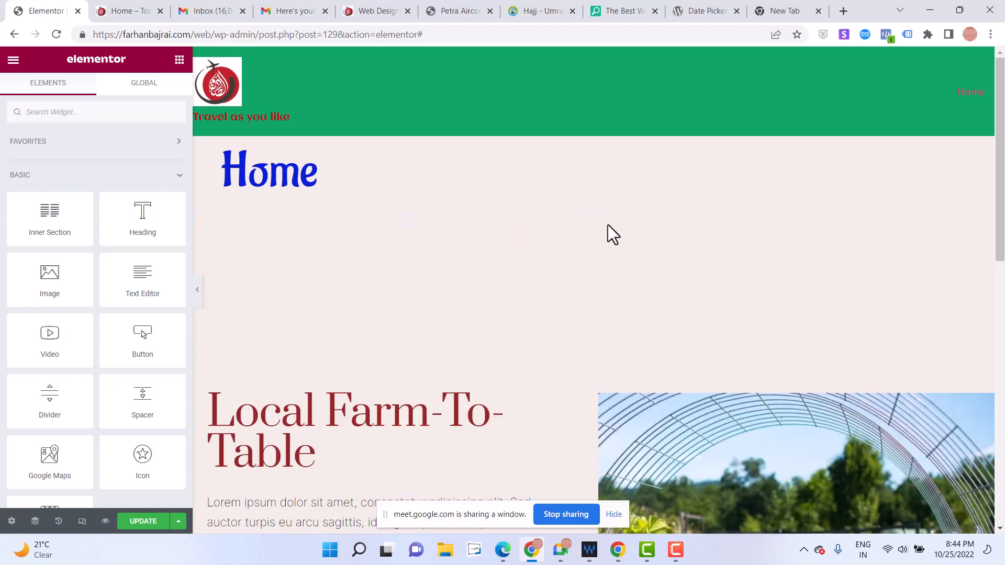
{"action": "mouse_move", "coordinate": [623, 419]}
{"action": "left_click", "coordinate": [611, 388]}
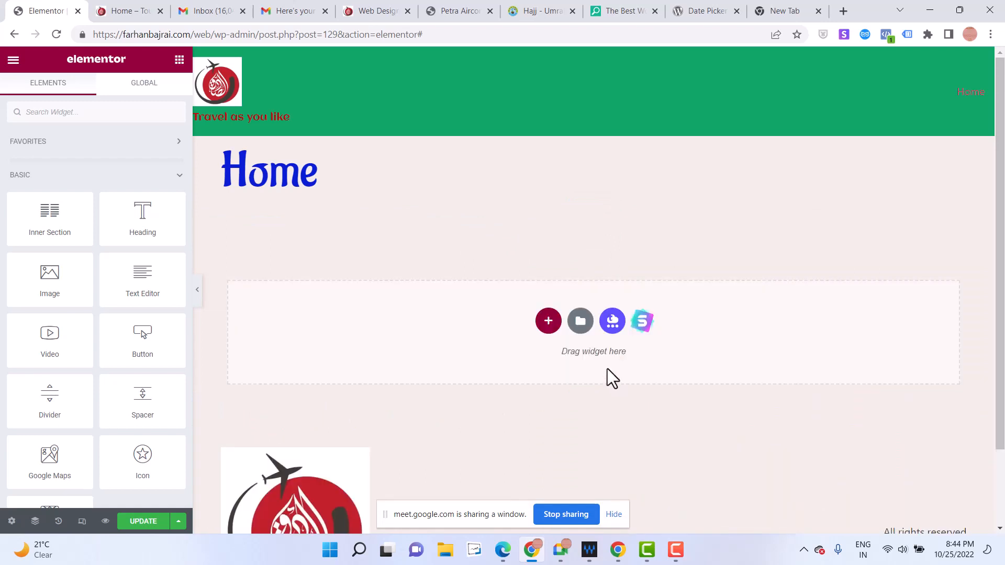
{"action": "scroll", "coordinate": [538, 373], "scroll_direction": "down", "scroll_amount": 2}
{"action": "scroll", "coordinate": [521, 370], "scroll_direction": "up", "scroll_amount": 2}
Close all browser tabs except the Elementor editor, and open the Mubarak Travels website through a Google search for mubaraktravels
{"action": "right_click", "coordinate": [45, 16]}
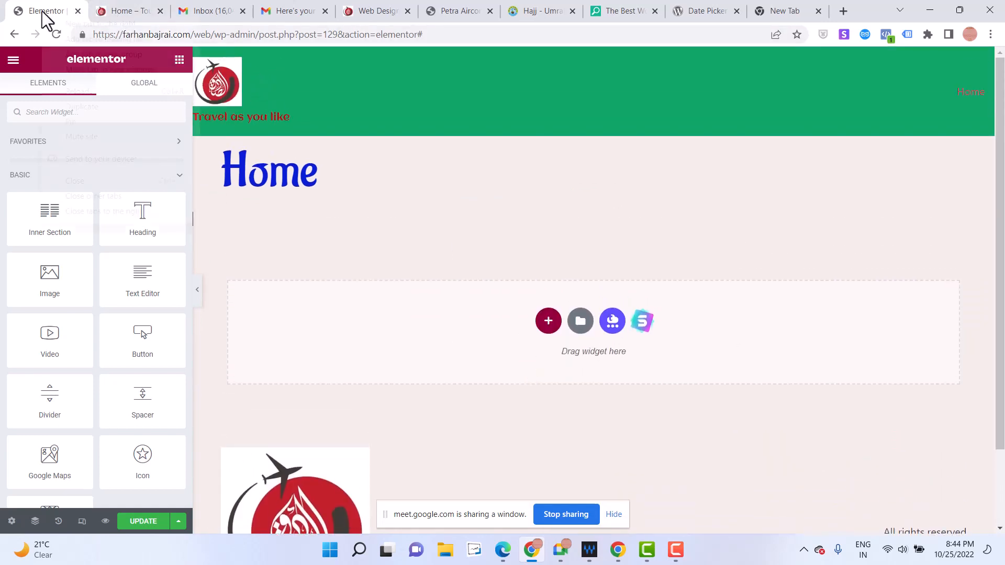
{"action": "key", "text": "Escape"}
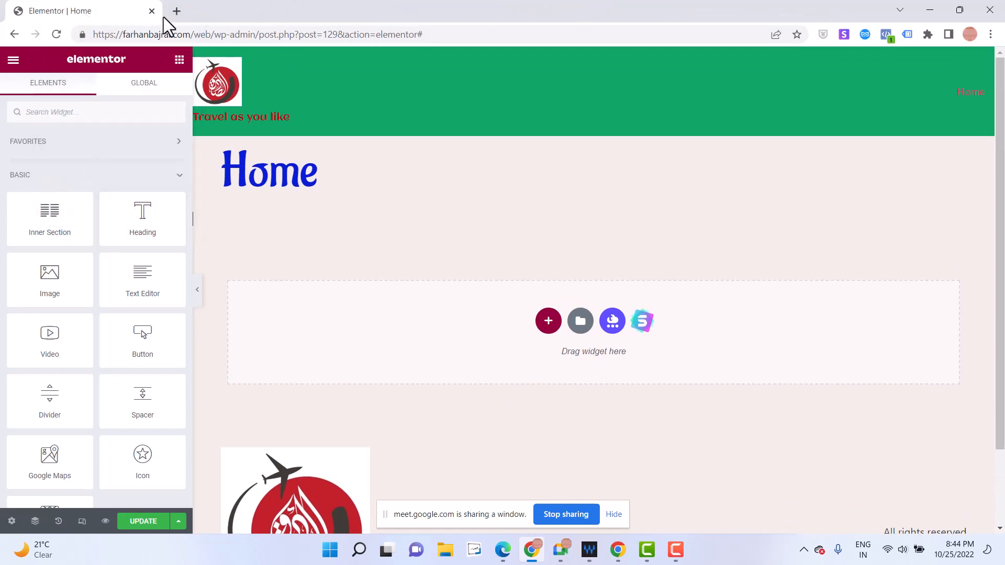
{"action": "left_click", "coordinate": [176, 11]}
{"action": "type", "text": "mub"}
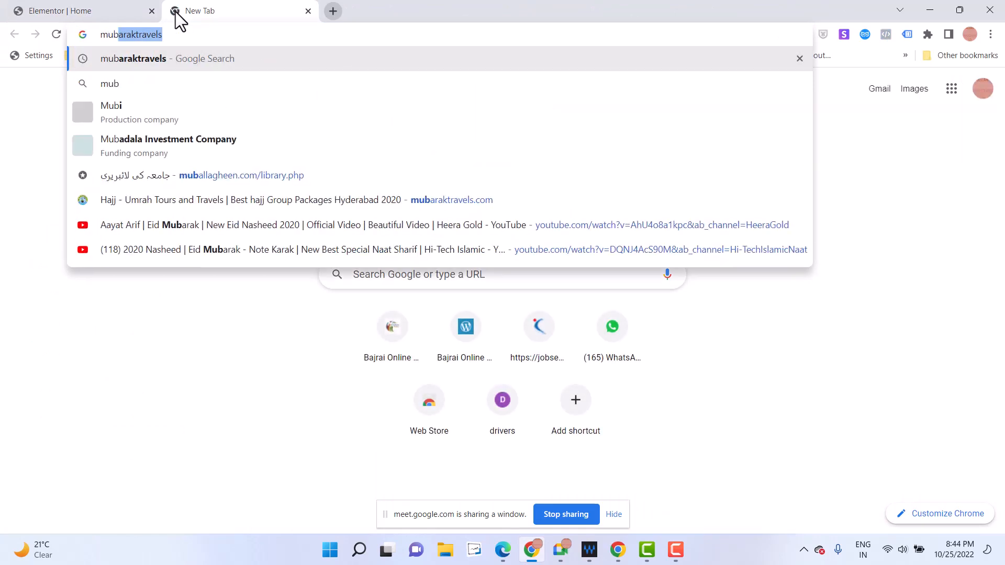
{"action": "key", "text": "Return"}
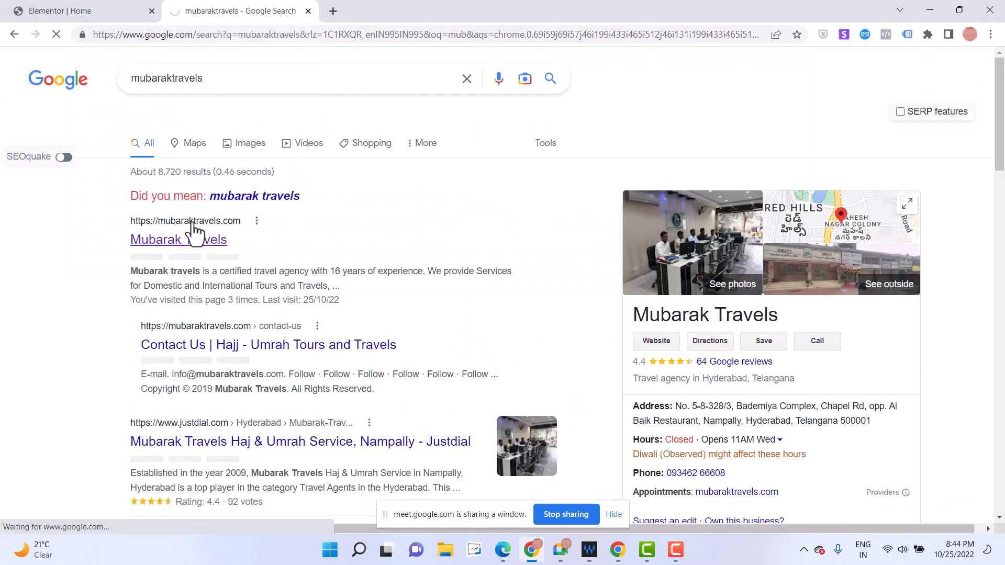
{"action": "left_click", "coordinate": [193, 224]}
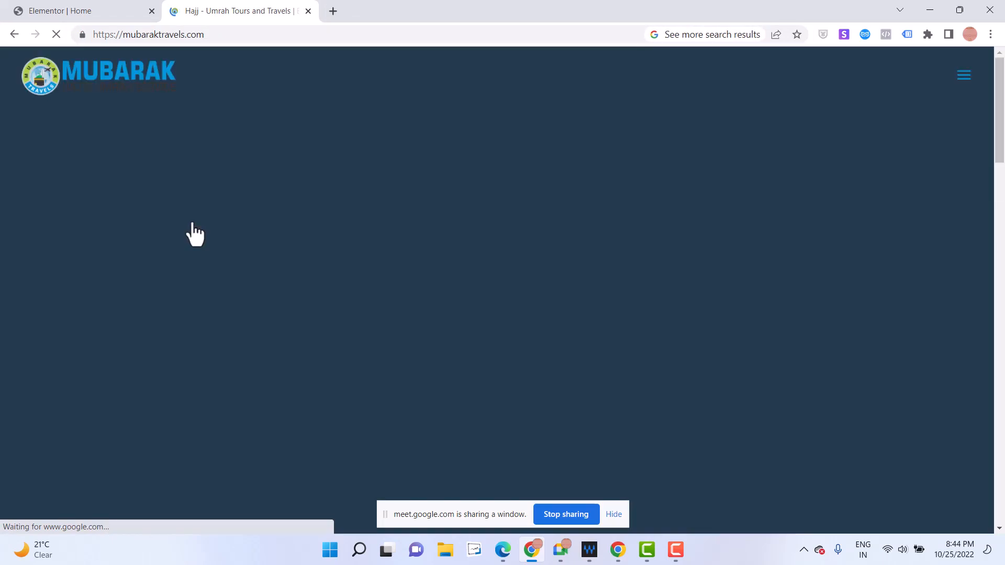
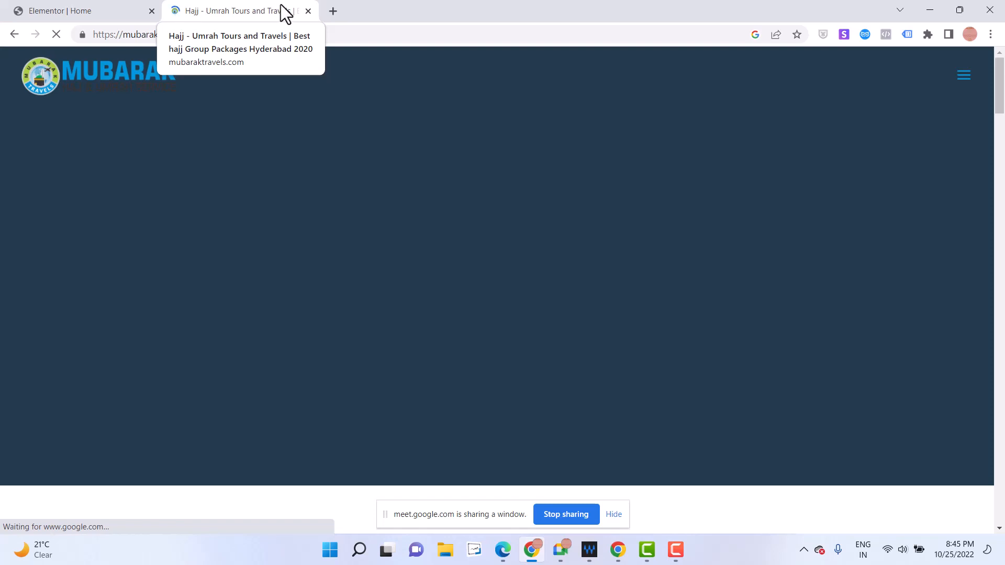
Open the GTmetrix website at gtmetrix.com in a new browser tab
{"action": "left_click", "coordinate": [333, 12]}
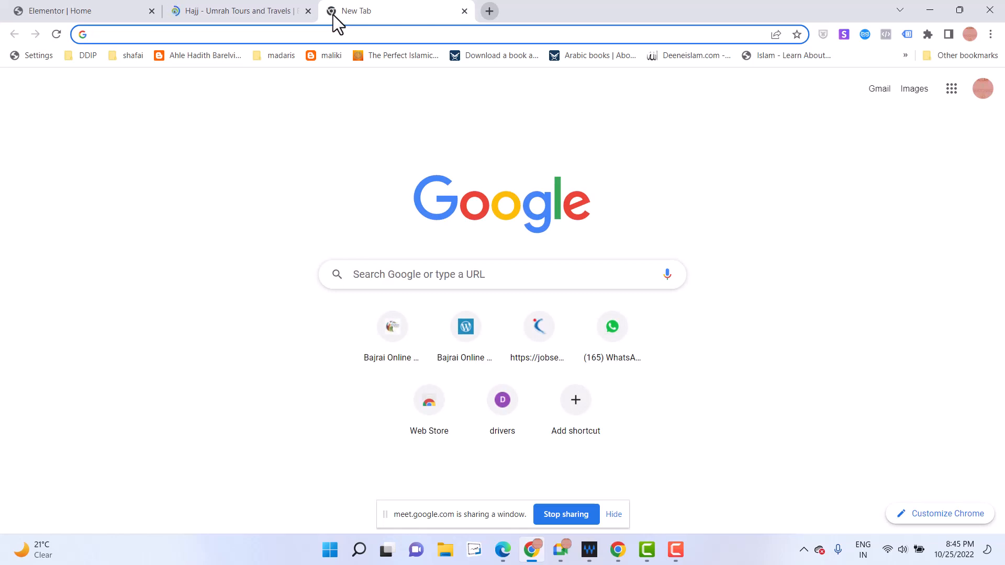
{"action": "type", "text": "gtme"}
{"action": "key", "text": "Return"}
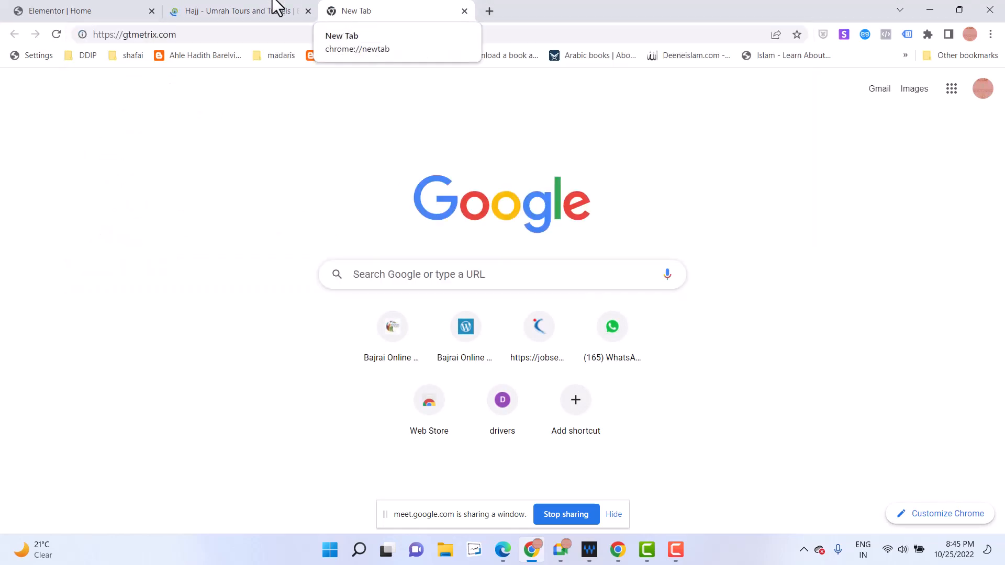
Return to the Mubarak Travels home page and look through its hero, welcome and Why Choose Us sections
{"action": "left_click", "coordinate": [231, 9]}
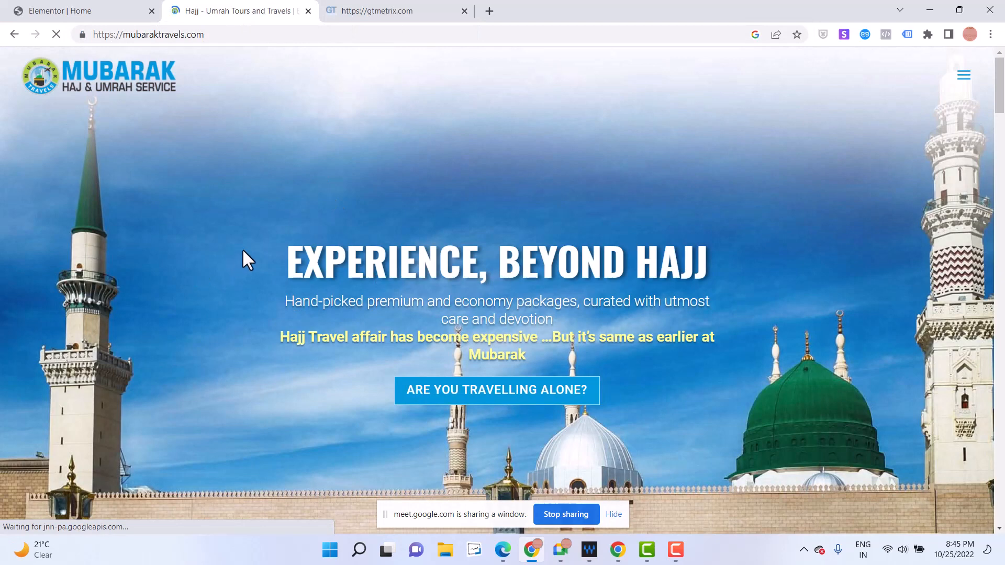
{"action": "right_click", "coordinate": [243, 217]}
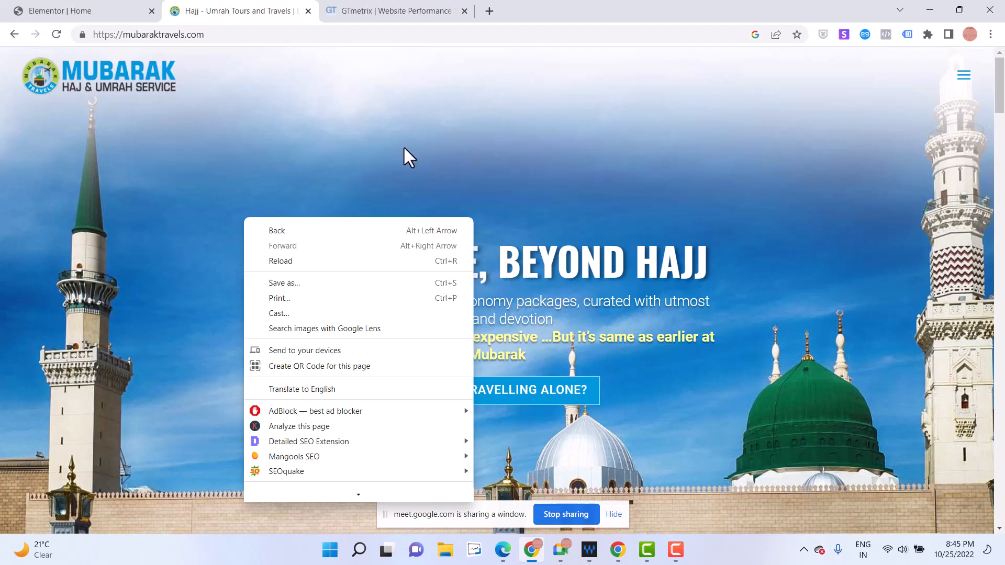
{"action": "left_click", "coordinate": [382, 175]}
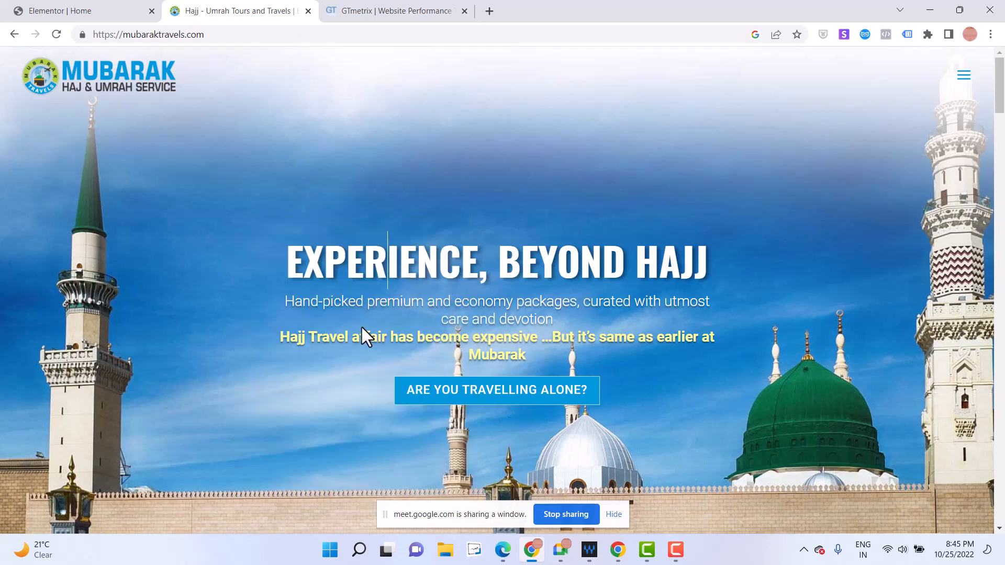
{"action": "scroll", "coordinate": [362, 328], "scroll_direction": "down", "scroll_amount": 10}
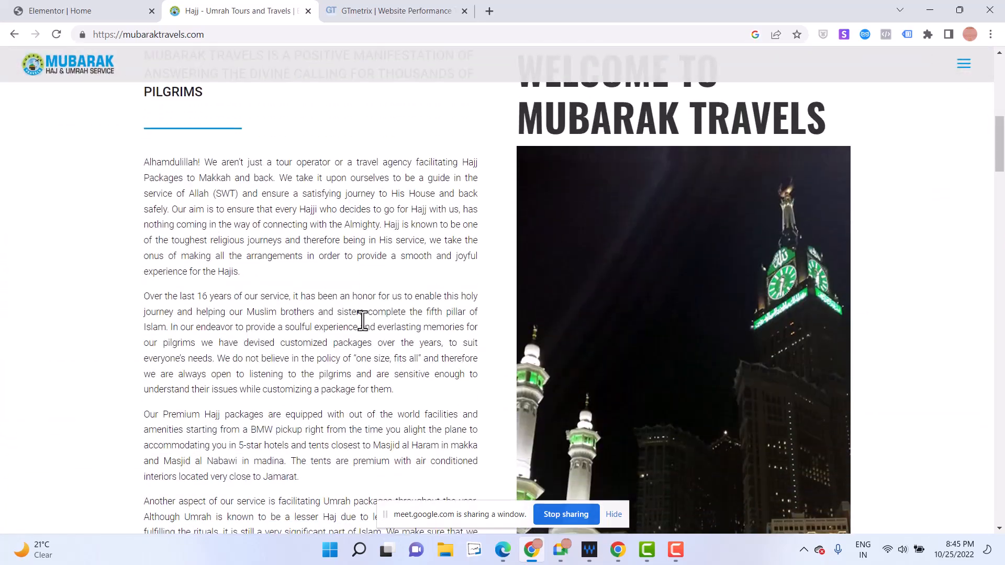
{"action": "scroll", "coordinate": [361, 322], "scroll_direction": "down", "scroll_amount": 13}
{"action": "scroll", "coordinate": [363, 309], "scroll_direction": "up", "scroll_amount": 10}
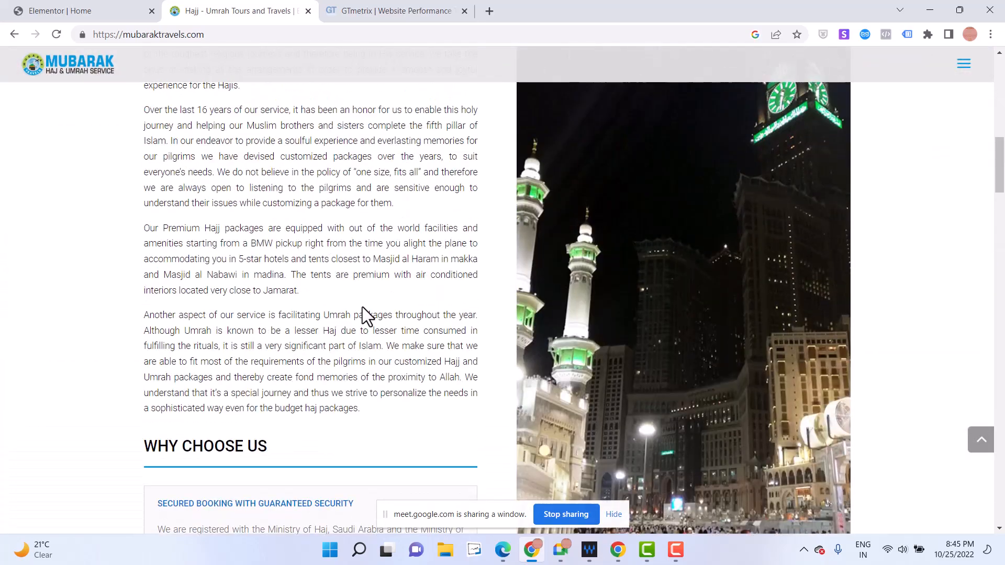
{"action": "scroll", "coordinate": [361, 304], "scroll_direction": "up", "scroll_amount": 15}
{"action": "left_click", "coordinate": [407, 1]}
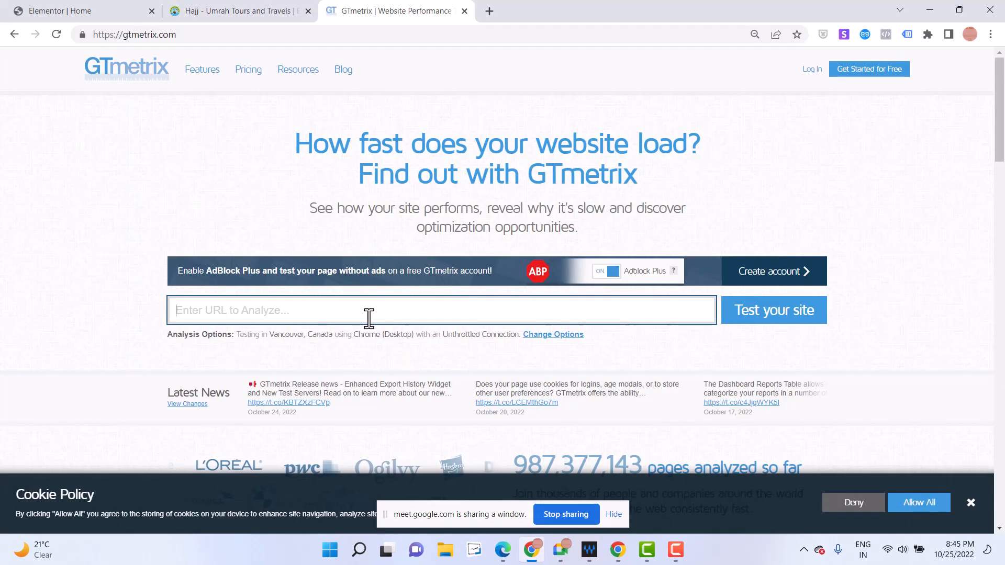
{"action": "left_click", "coordinate": [205, 11]}
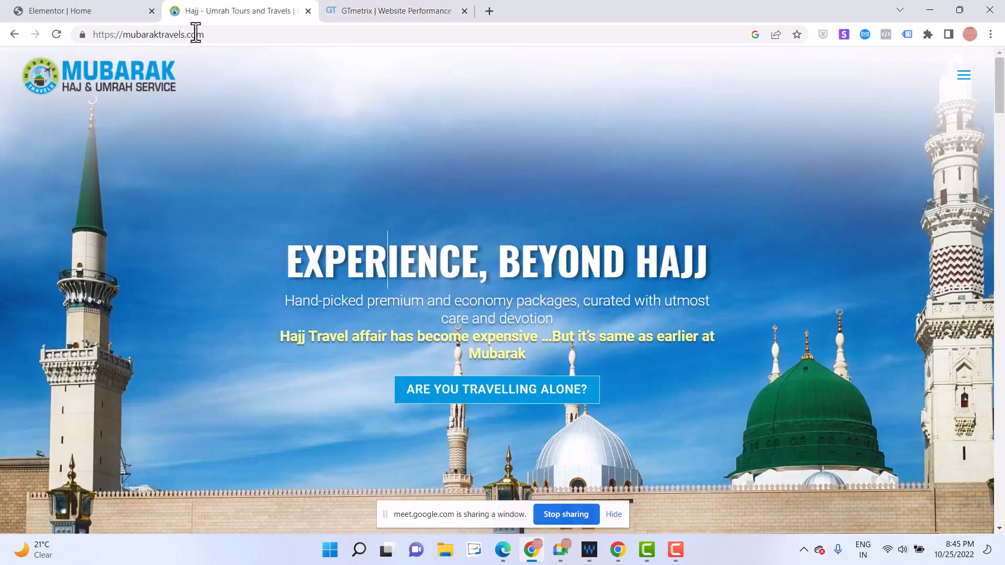
{"action": "left_click", "coordinate": [194, 35]}
{"action": "key", "text": "ctrl+c"}
{"action": "left_click", "coordinate": [394, 10]}
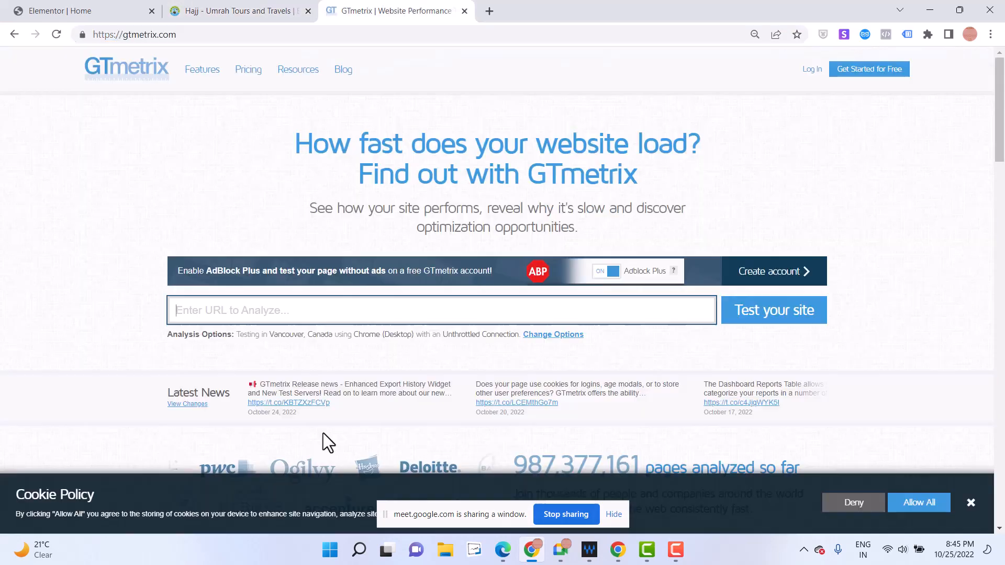
{"action": "left_click", "coordinate": [333, 309]}
{"action": "key", "text": "ctrl+v"}
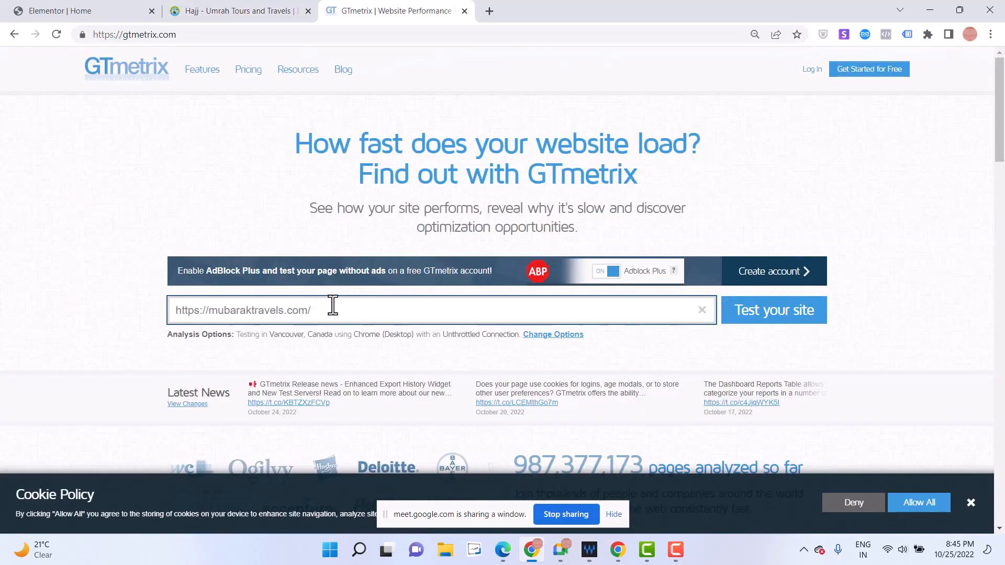
{"action": "key", "text": "Return"}
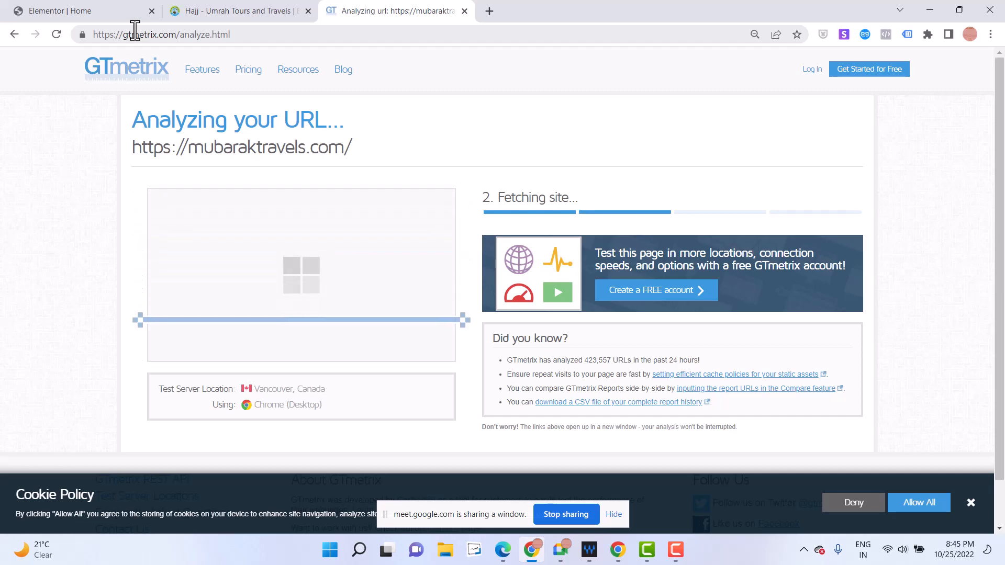
Examine how the Mubarak Travels header and logo behave between the page top and the welcome section
{"action": "left_click", "coordinate": [220, 15]}
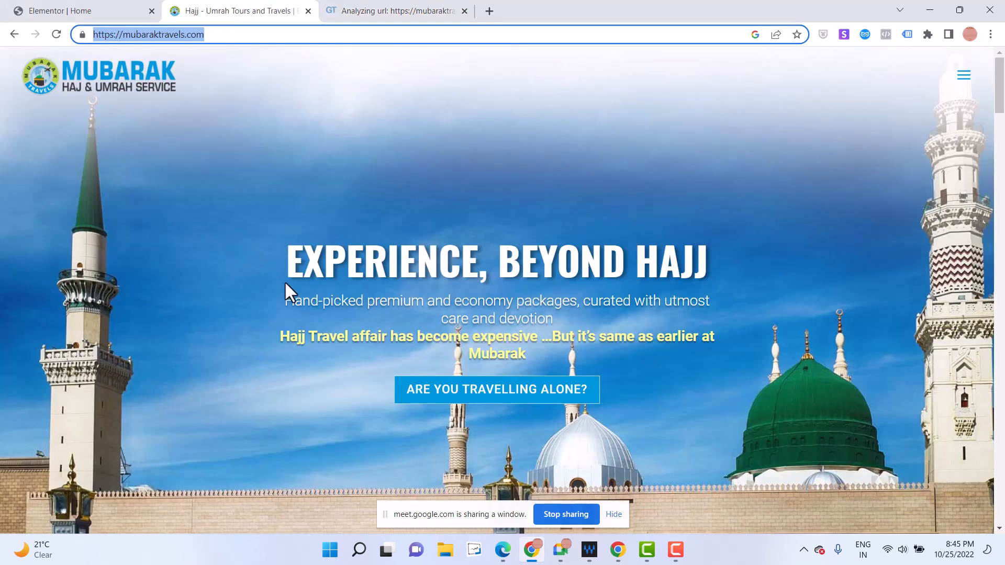
{"action": "scroll", "coordinate": [189, 261], "scroll_direction": "down", "scroll_amount": 6}
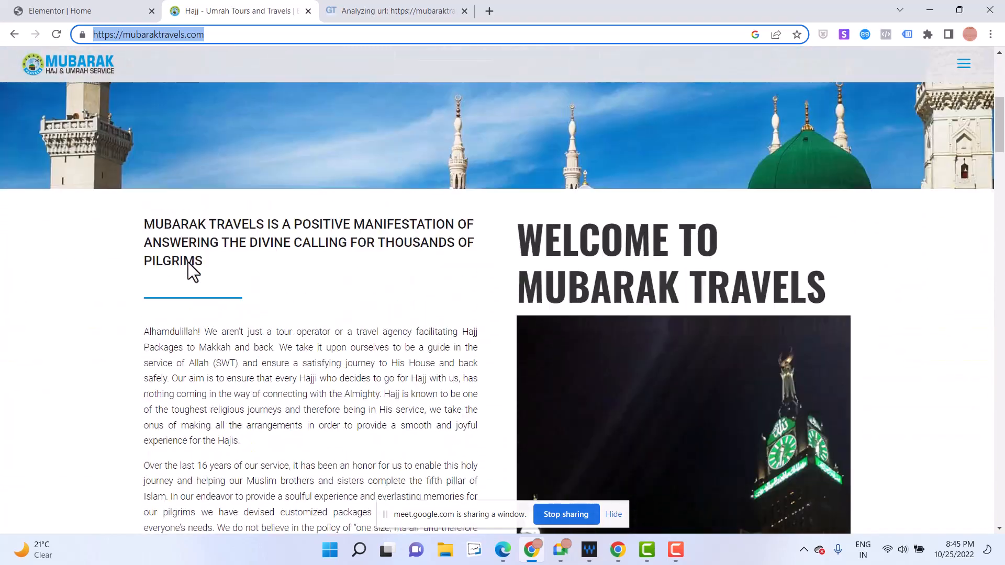
{"action": "scroll", "coordinate": [188, 262], "scroll_direction": "up", "scroll_amount": 7}
{"action": "scroll", "coordinate": [178, 283], "scroll_direction": "down", "scroll_amount": 6}
{"action": "scroll", "coordinate": [168, 314], "scroll_direction": "up", "scroll_amount": 6}
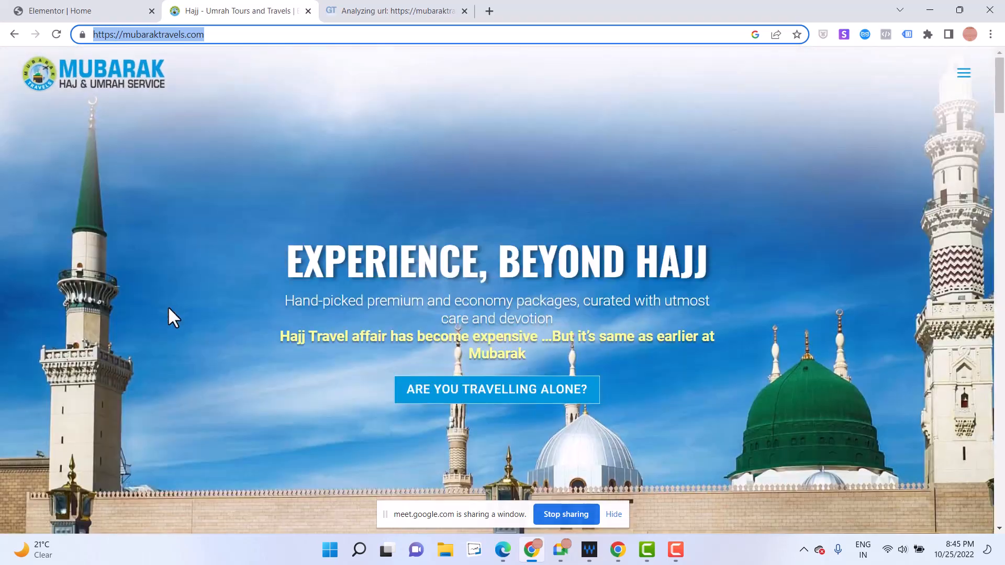
{"action": "scroll", "coordinate": [168, 314], "scroll_direction": "down", "scroll_amount": 6}
{"action": "scroll", "coordinate": [167, 315], "scroll_direction": "up", "scroll_amount": 6}
{"action": "scroll", "coordinate": [166, 313], "scroll_direction": "down", "scroll_amount": 6}
{"action": "scroll", "coordinate": [166, 316], "scroll_direction": "up", "scroll_amount": 6}
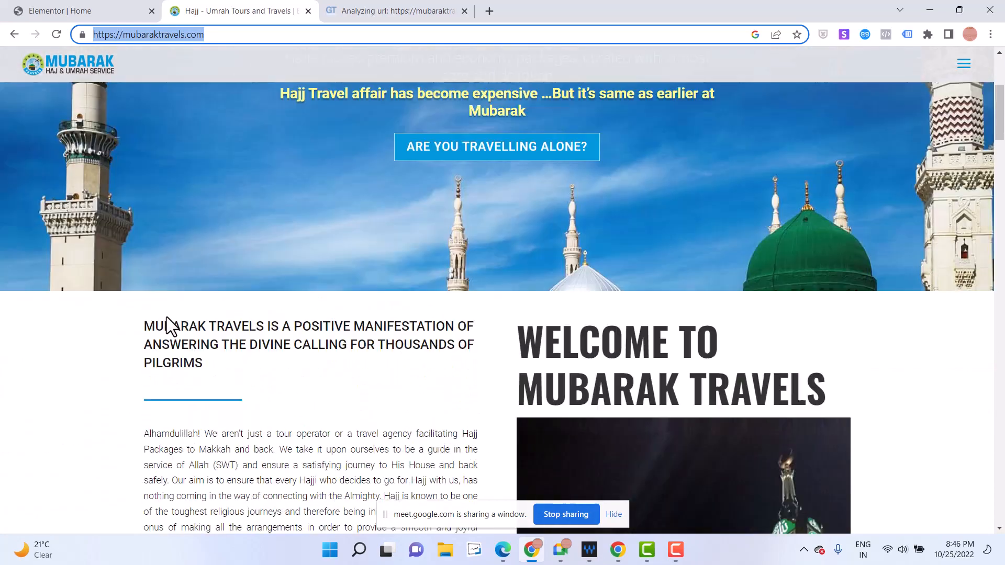
{"action": "scroll", "coordinate": [165, 315], "scroll_direction": "down", "scroll_amount": 6}
{"action": "scroll", "coordinate": [167, 316], "scroll_direction": "up", "scroll_amount": 5}
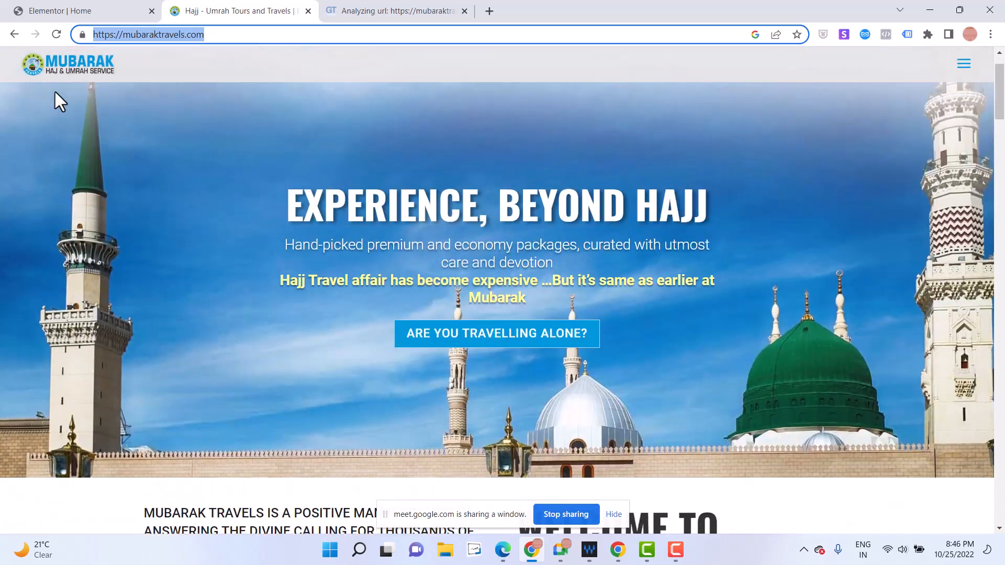
Open the idaraansarulmakatib.com website in a new browser tab
{"action": "left_click", "coordinate": [489, 11]}
{"action": "type", "text": "farhanbajrai.com"}
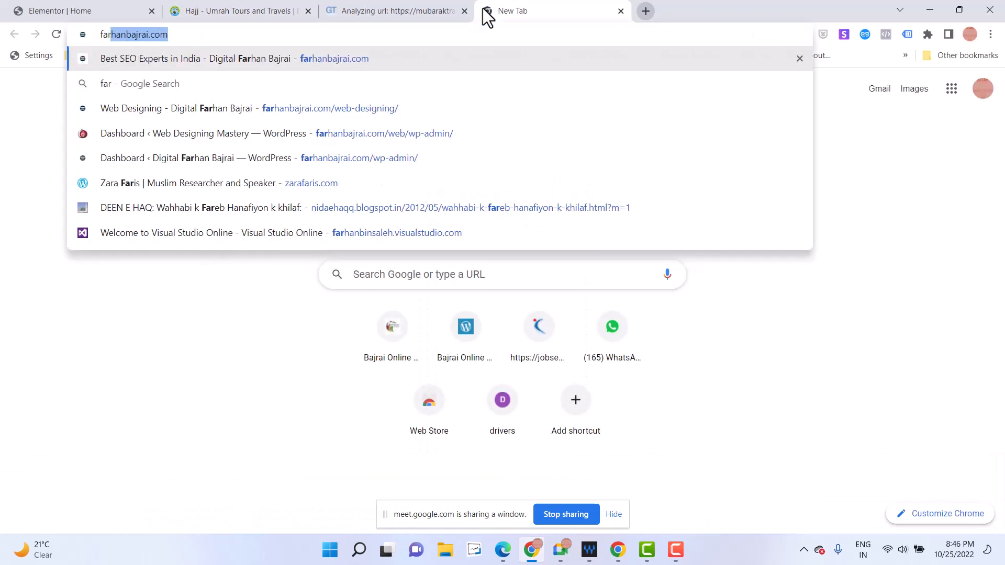
{"action": "key", "text": "ctrl+a"}
{"action": "type", "text": "ida"}
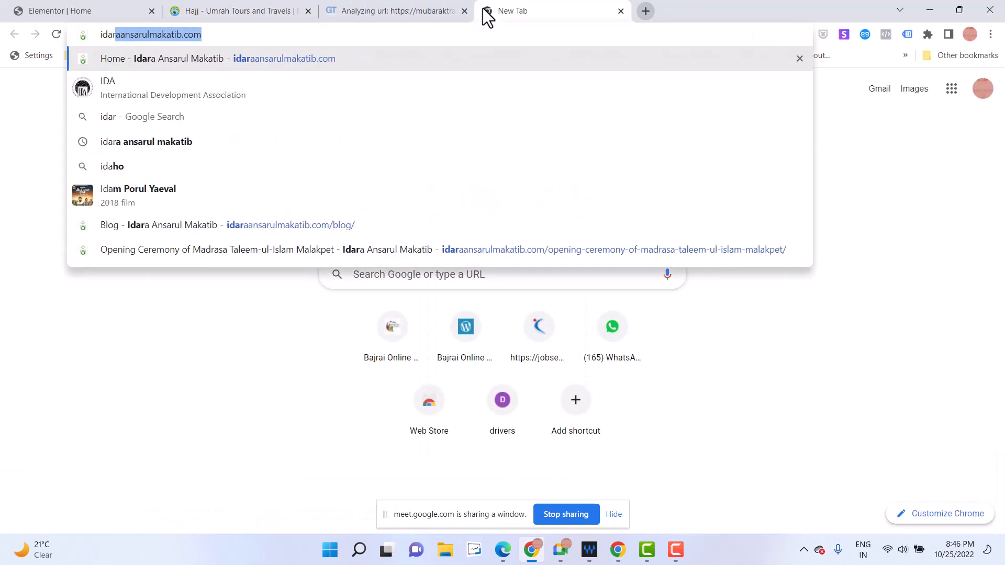
{"action": "key", "text": "Return"}
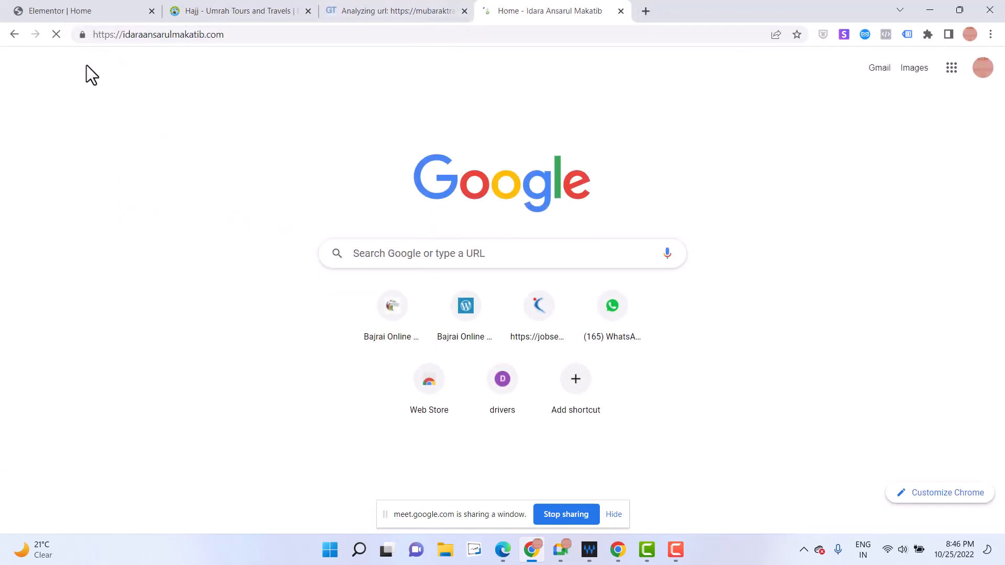
Go back to the Mubarak Travels site and check its sticky header again while moving through the page
{"action": "left_click", "coordinate": [81, 11]}
{"action": "left_click", "coordinate": [189, 10]}
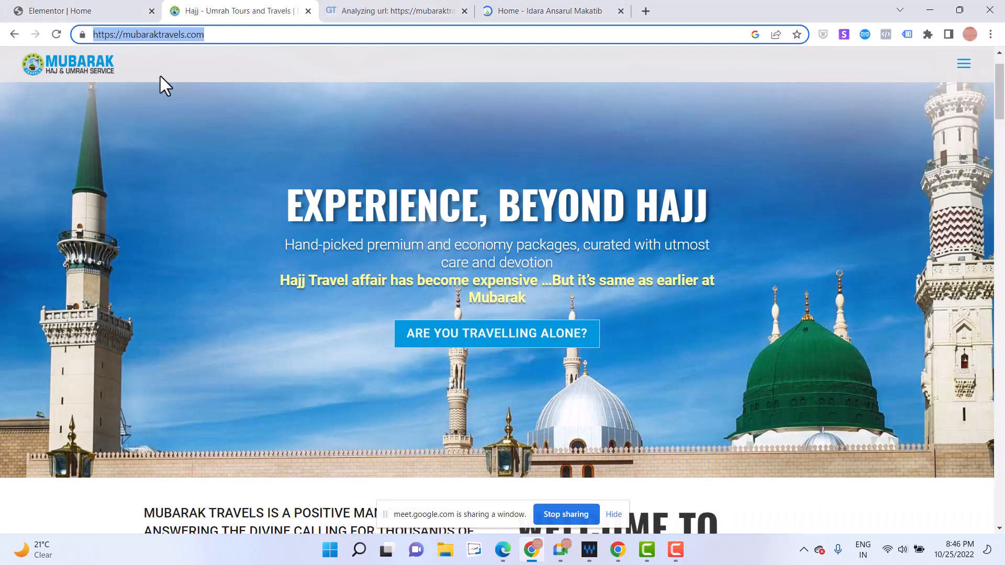
{"action": "scroll", "coordinate": [50, 108], "scroll_direction": "down", "scroll_amount": 7}
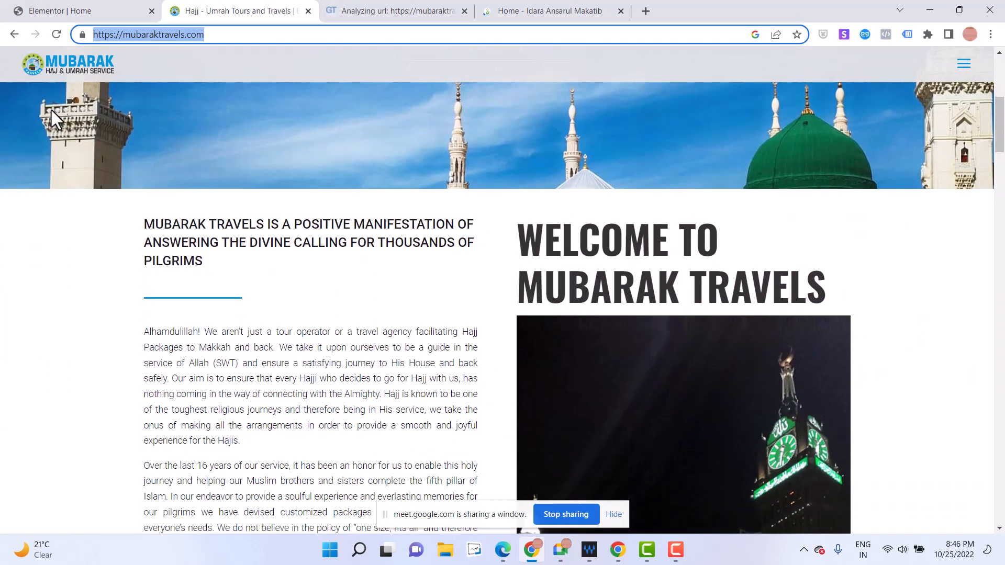
{"action": "scroll", "coordinate": [52, 111], "scroll_direction": "down", "scroll_amount": 8}
{"action": "scroll", "coordinate": [51, 111], "scroll_direction": "up", "scroll_amount": 16}
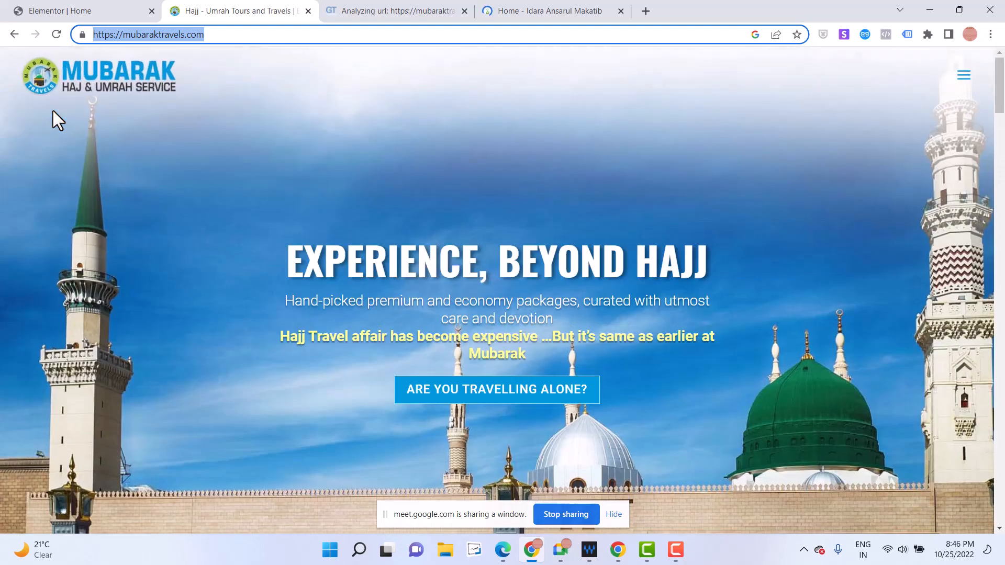
{"action": "scroll", "coordinate": [226, 89], "scroll_direction": "down", "scroll_amount": 6}
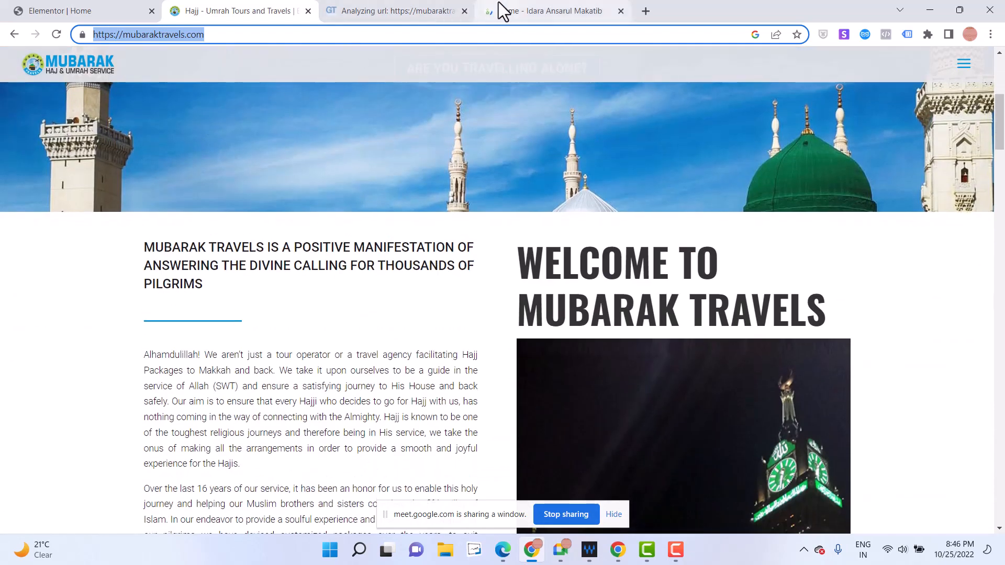
Examine the header and logo of the Idara Ansarul Makatib home page at the top and farther down
{"action": "left_click", "coordinate": [503, 11]}
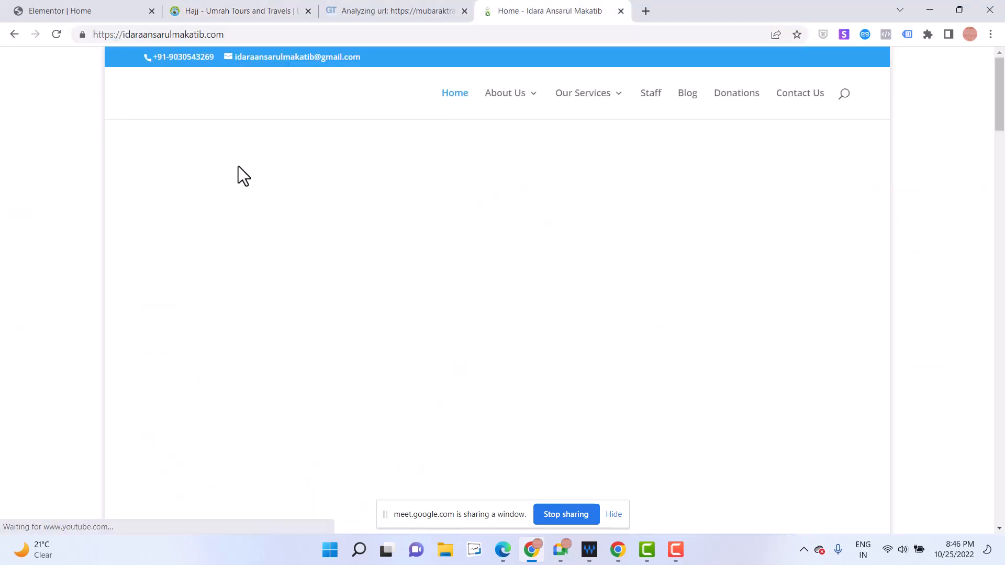
{"action": "scroll", "coordinate": [234, 172], "scroll_direction": "down", "scroll_amount": 9}
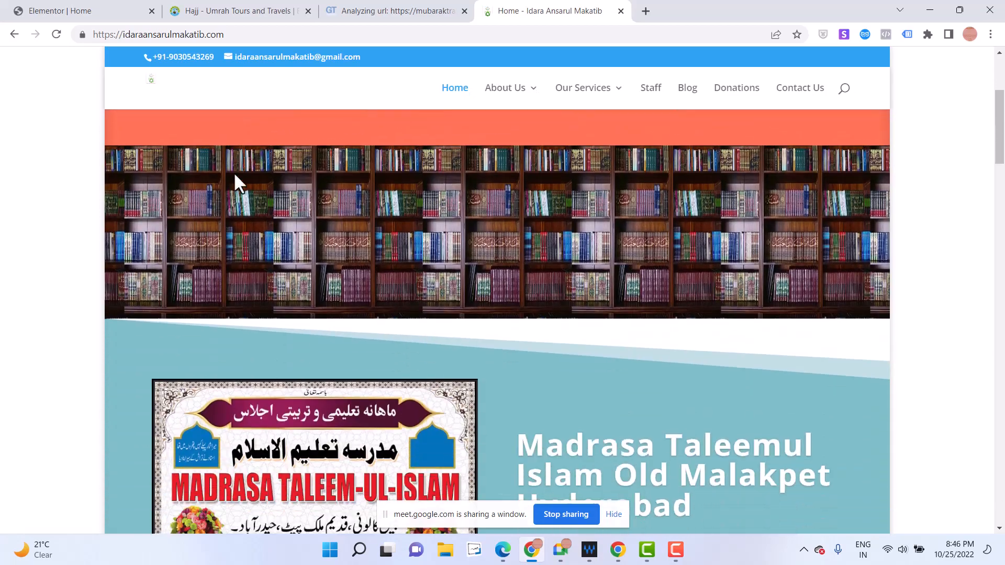
{"action": "scroll", "coordinate": [228, 169], "scroll_direction": "up", "scroll_amount": 7}
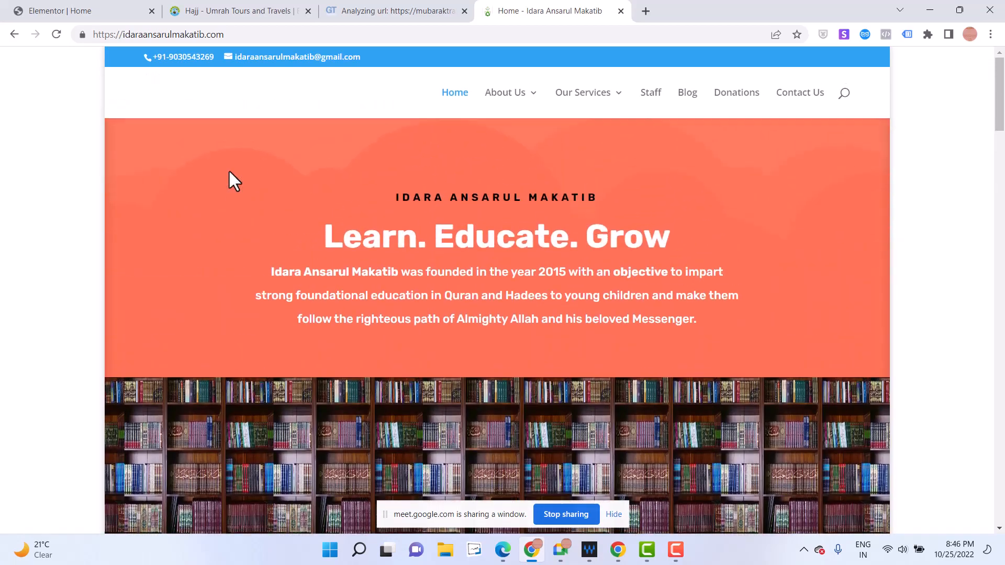
{"action": "scroll", "coordinate": [228, 168], "scroll_direction": "down", "scroll_amount": 7}
{"action": "scroll", "coordinate": [228, 166], "scroll_direction": "down", "scroll_amount": 1}
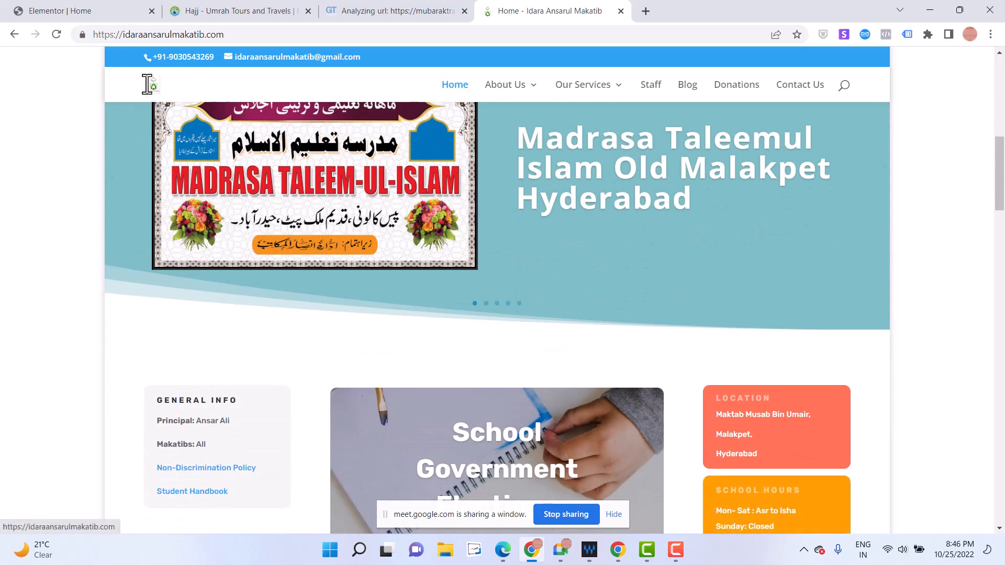
{"action": "scroll", "coordinate": [187, 137], "scroll_direction": "up", "scroll_amount": 8}
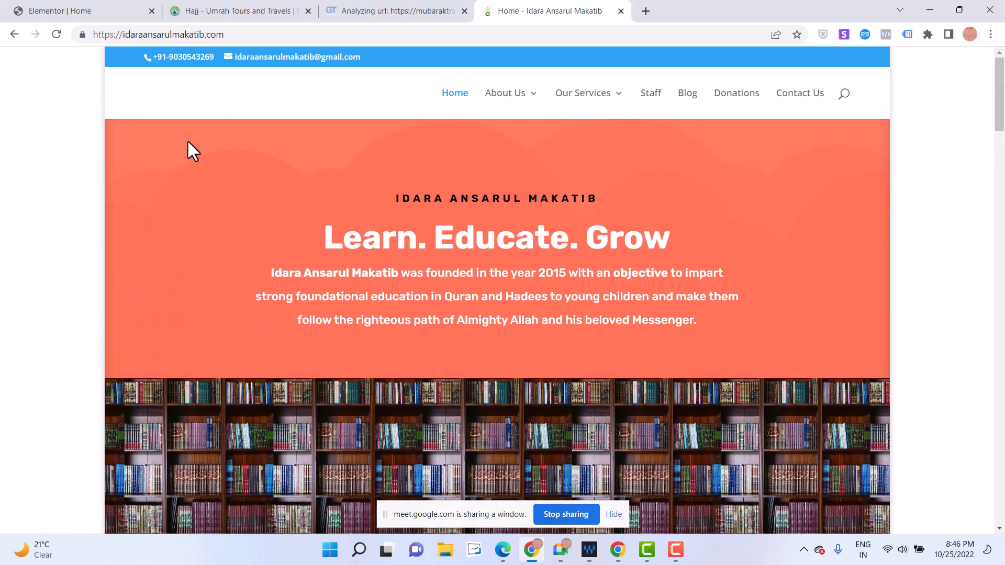
{"action": "scroll", "coordinate": [184, 141], "scroll_direction": "down", "scroll_amount": 8}
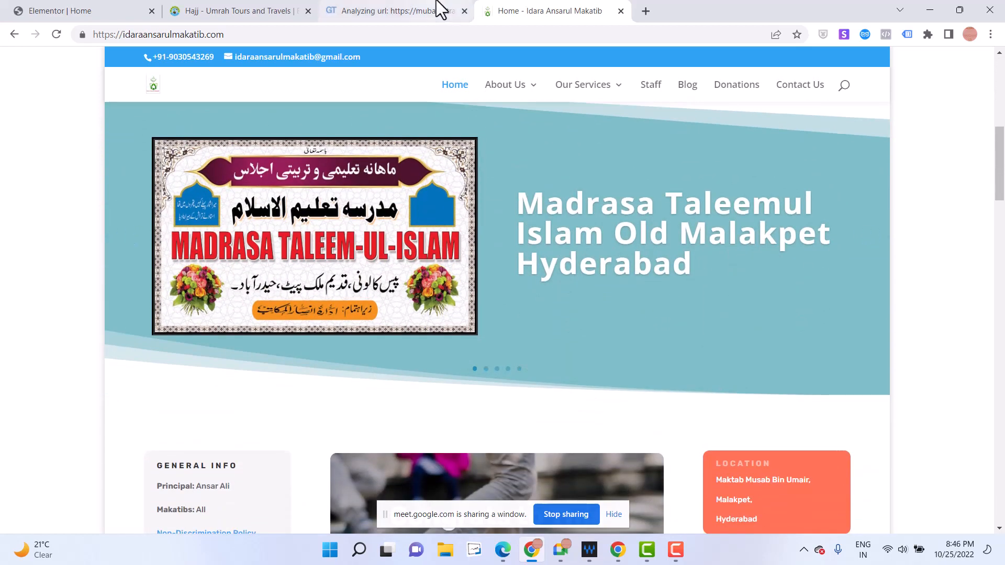
Revisit the Mubarak Travels tab briefly, return to the Home page in the Elementor editor and view its footer
{"action": "left_click", "coordinate": [220, 10]}
{"action": "scroll", "coordinate": [191, 195], "scroll_direction": "up", "scroll_amount": 5}
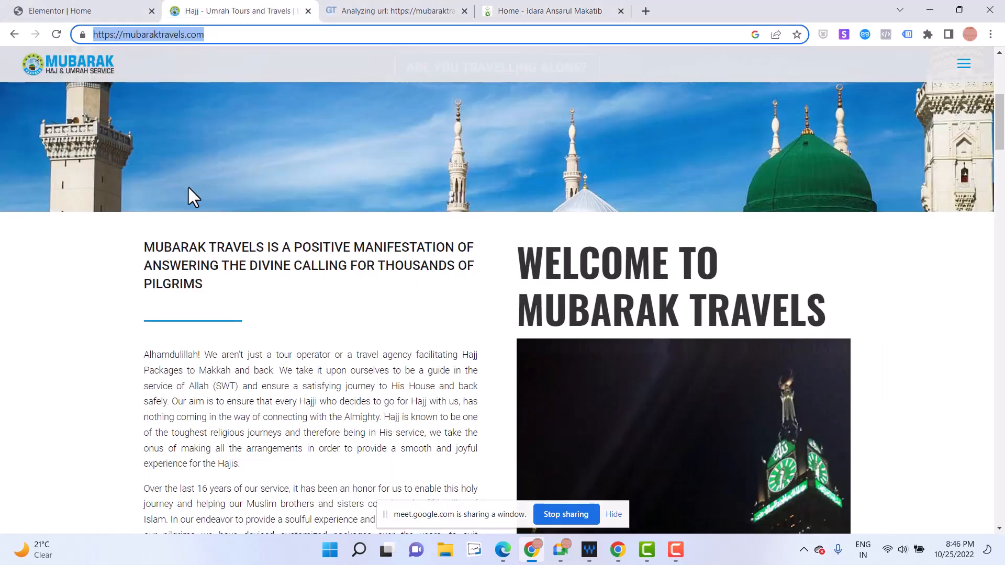
{"action": "left_click", "coordinate": [110, 10]}
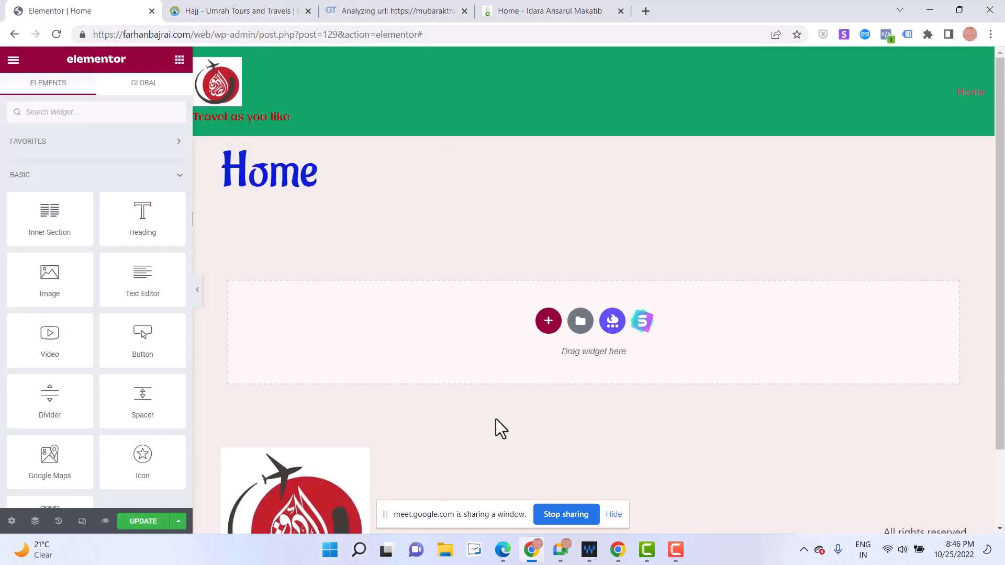
{"action": "scroll", "coordinate": [455, 479], "scroll_direction": "down", "scroll_amount": 2}
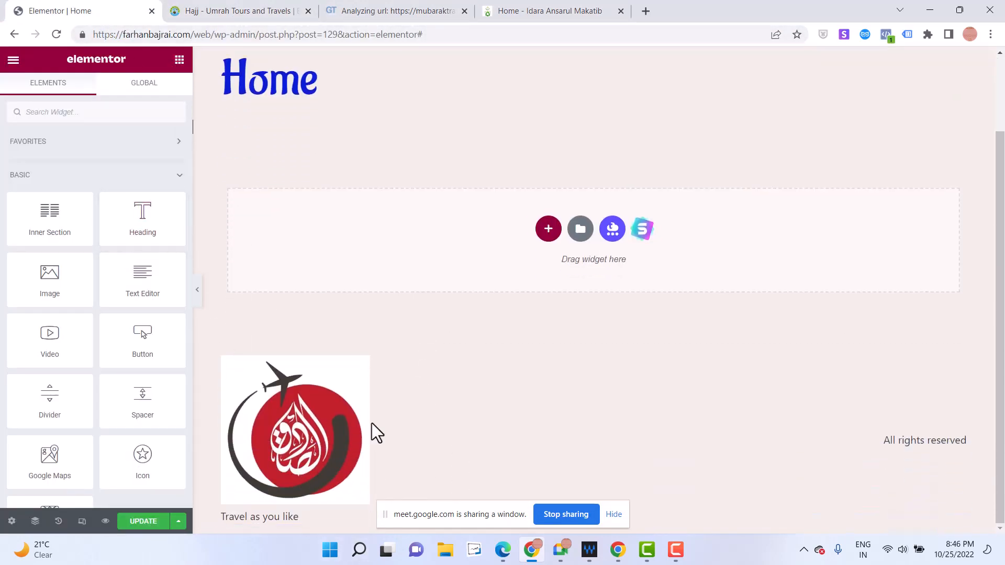
Open the structure choices for a new section below the Home page title
{"action": "scroll", "coordinate": [275, 304], "scroll_direction": "up", "scroll_amount": 2}
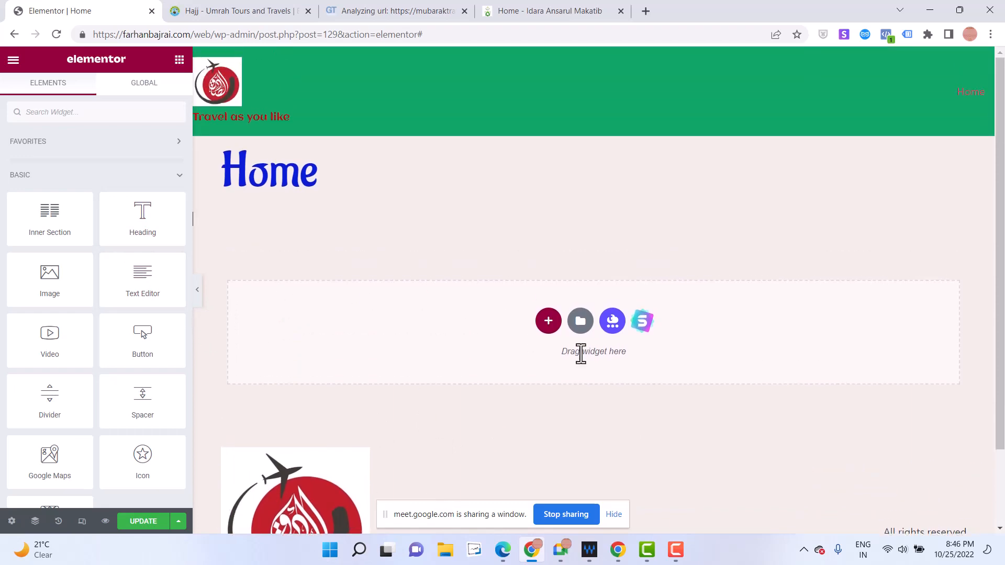
{"action": "left_click", "coordinate": [548, 322]}
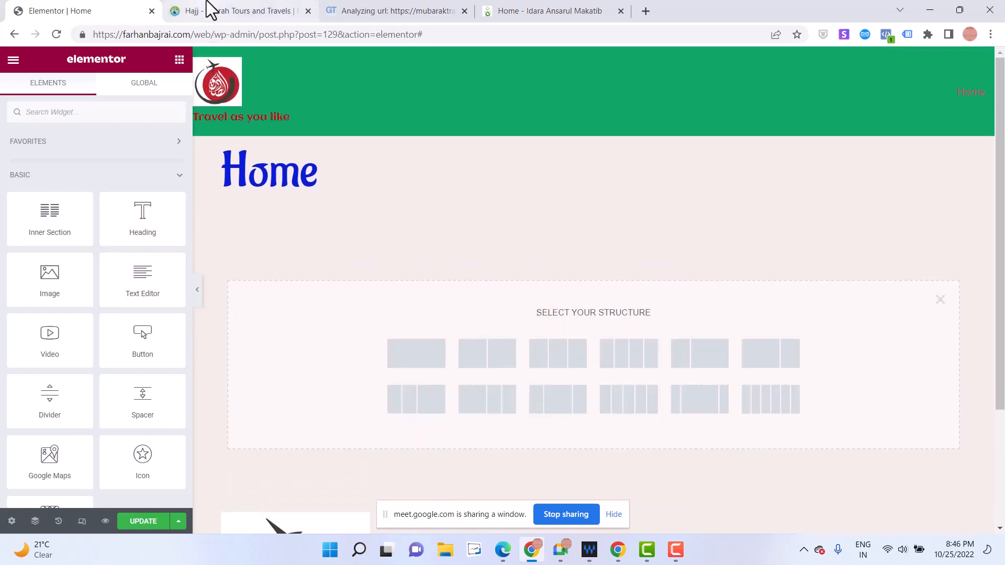
Look over the hero banner on the mubaraktravels.com home page and open that page's source code
{"action": "left_click", "coordinate": [206, 1]}
{"action": "scroll", "coordinate": [191, 200], "scroll_direction": "down", "scroll_amount": 5}
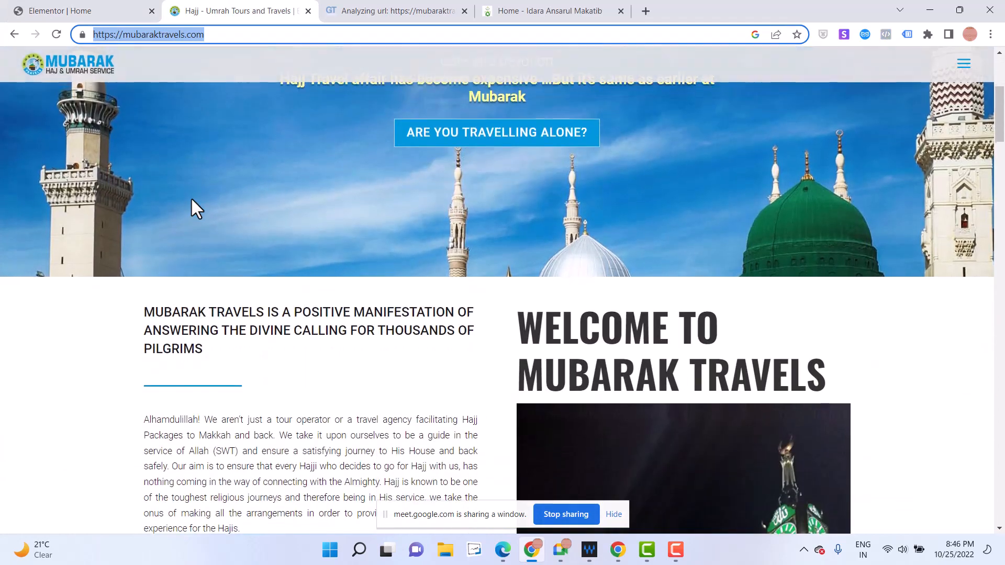
{"action": "scroll", "coordinate": [191, 200], "scroll_direction": "up", "scroll_amount": 5}
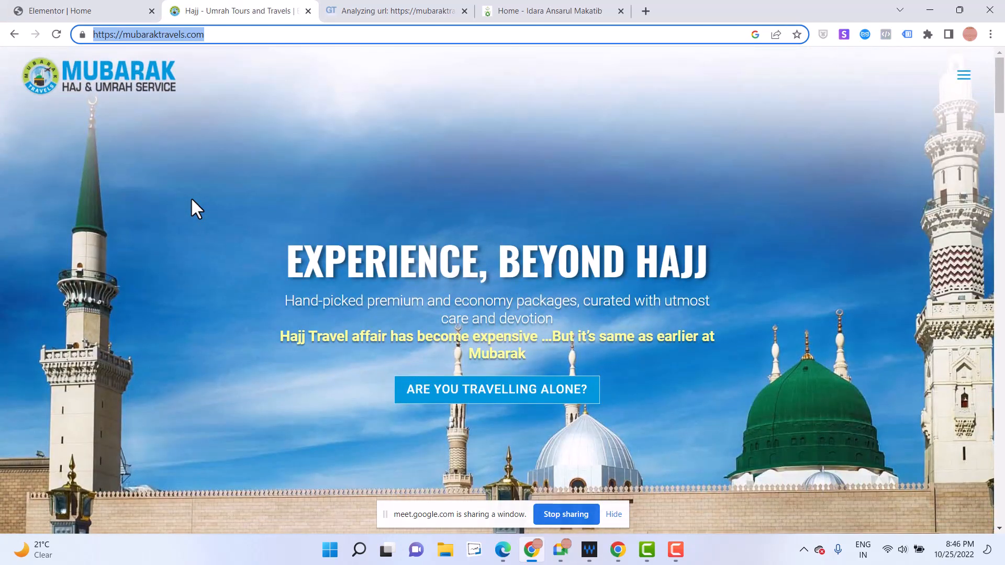
{"action": "right_click", "coordinate": [809, 375]}
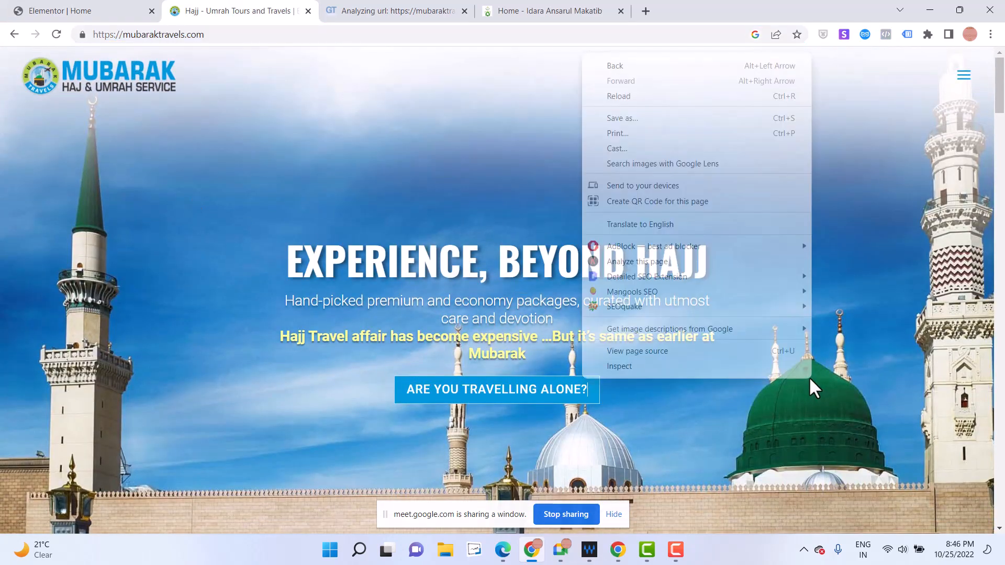
{"action": "left_click", "coordinate": [656, 352]}
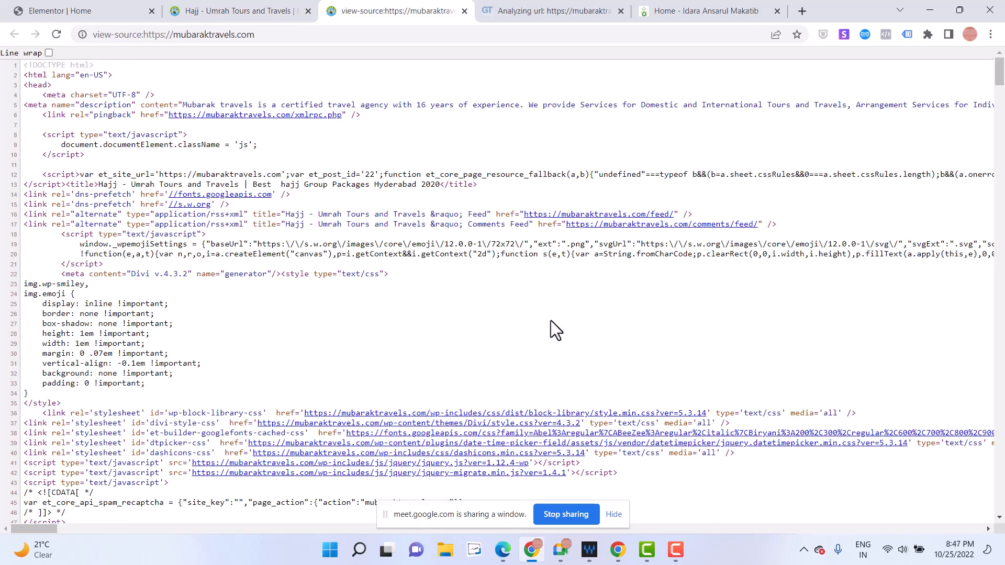
Examine the page source's head section by opening the 32x32 and 180x180 favicon links and the cached stylesheet link
{"action": "scroll", "coordinate": [550, 321], "scroll_direction": "down", "scroll_amount": 2}
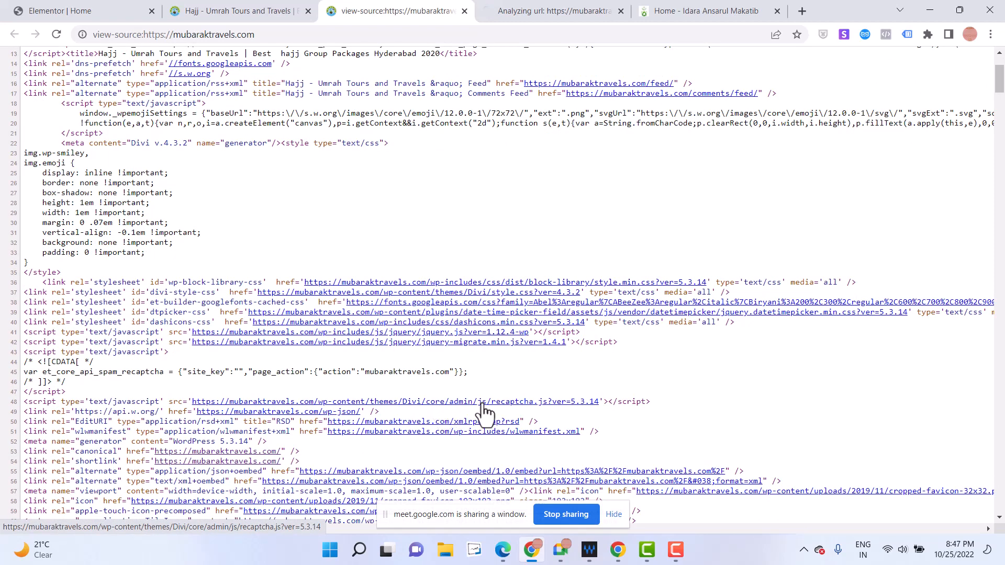
{"action": "scroll", "coordinate": [534, 439], "scroll_direction": "down", "scroll_amount": 1}
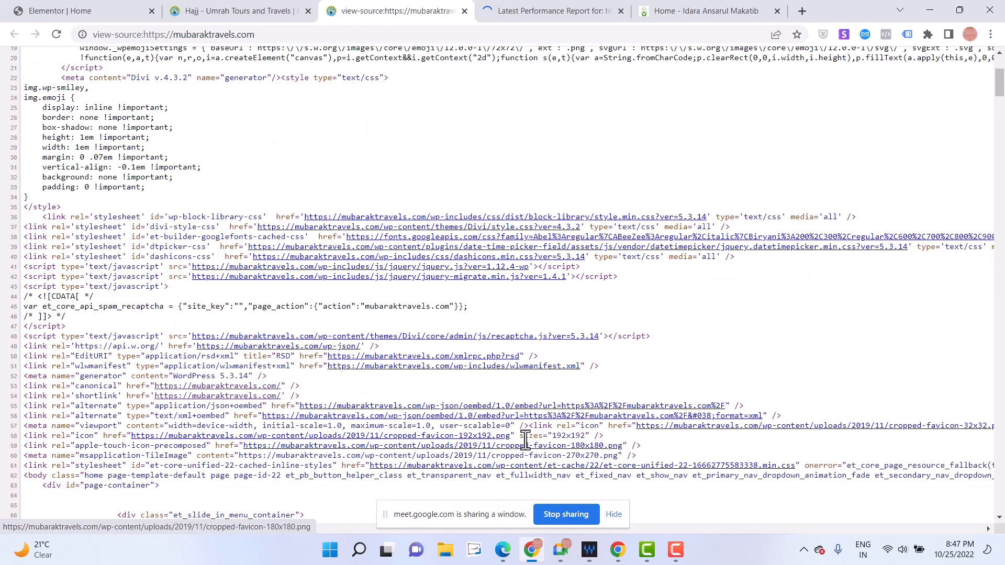
{"action": "scroll", "coordinate": [528, 440], "scroll_direction": "down", "scroll_amount": 1}
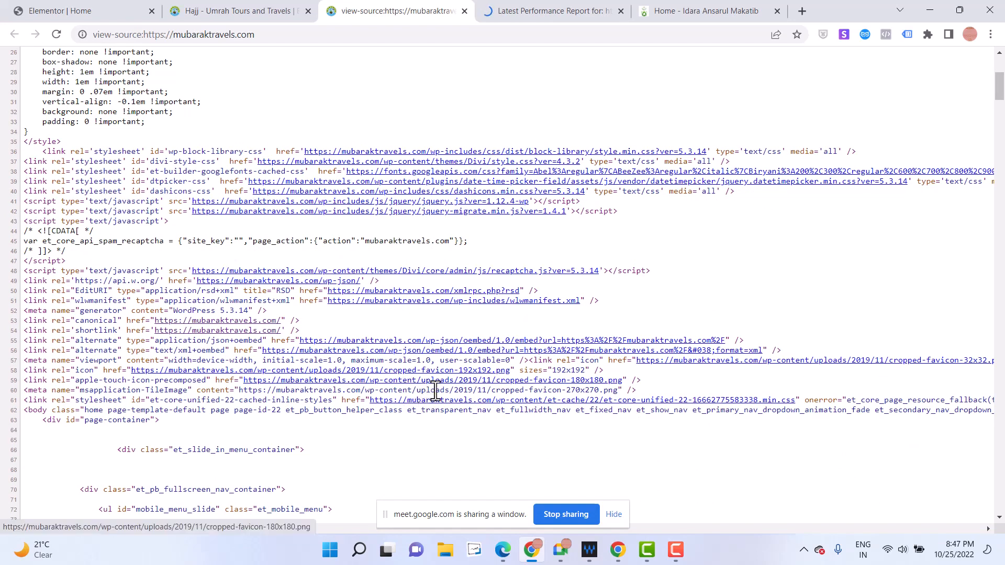
{"action": "left_click", "coordinate": [714, 361]}
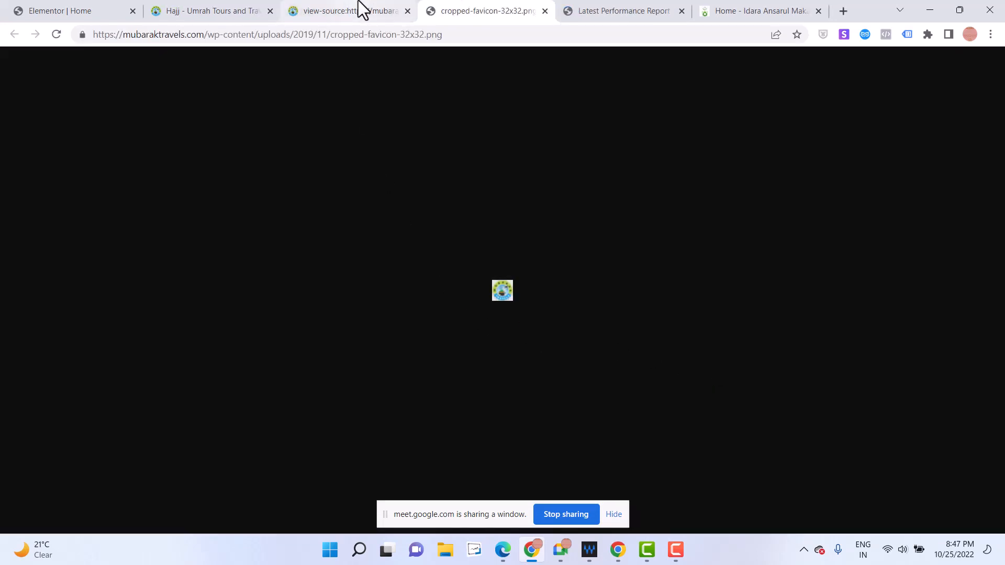
{"action": "left_click", "coordinate": [358, 5]}
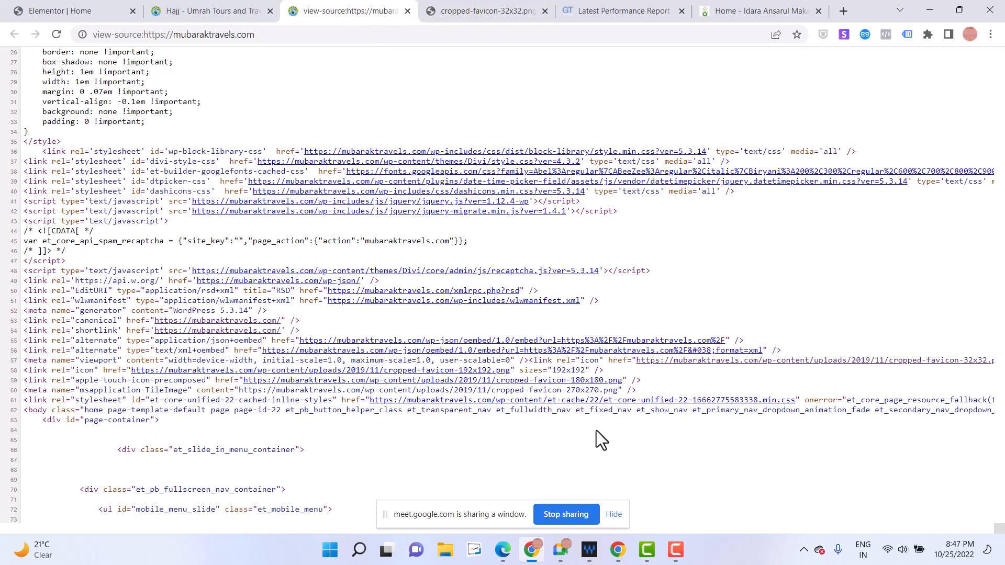
{"action": "left_click", "coordinate": [574, 384]}
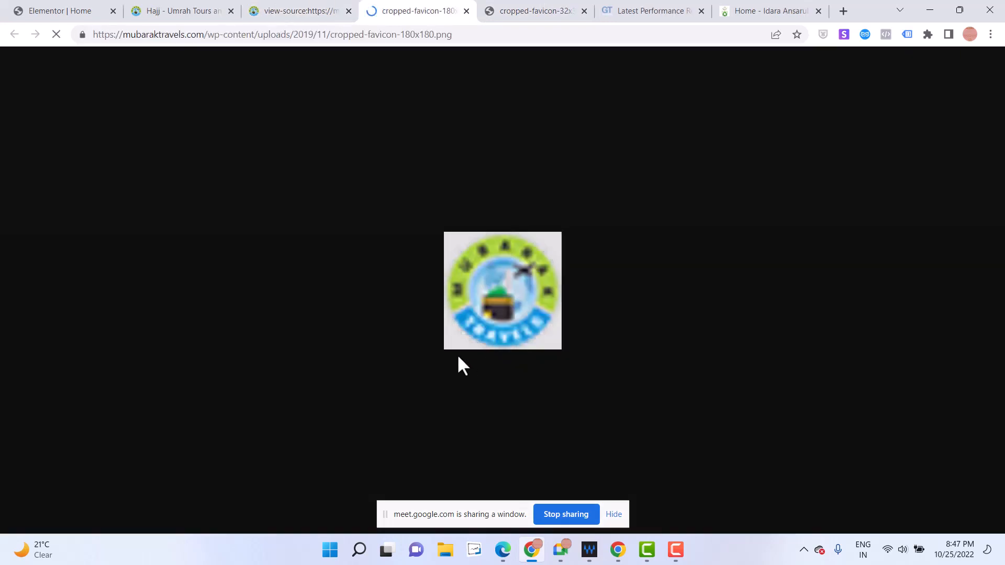
{"action": "left_click", "coordinate": [286, 13]}
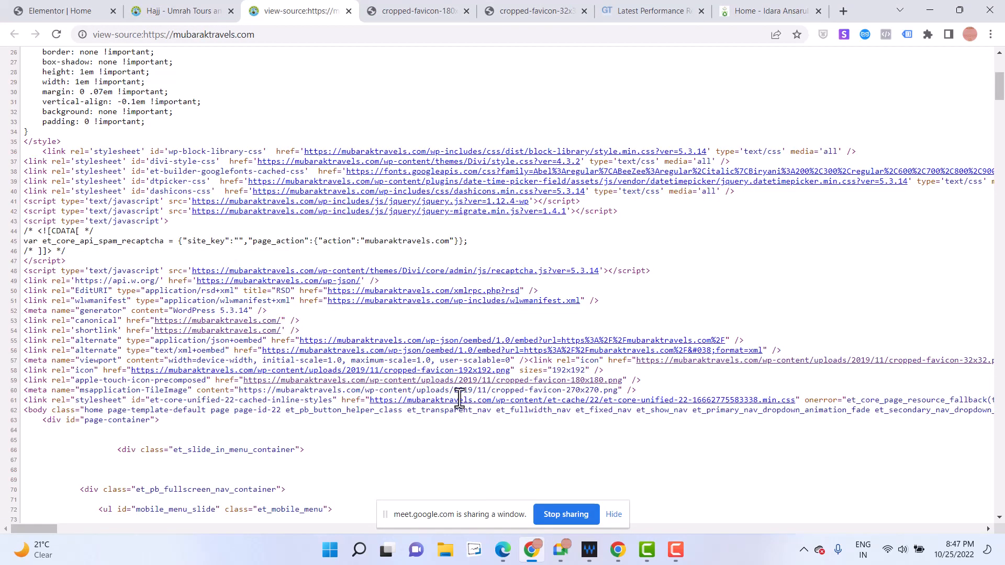
{"action": "left_click", "coordinate": [487, 400]}
{"action": "left_click", "coordinate": [257, 9]}
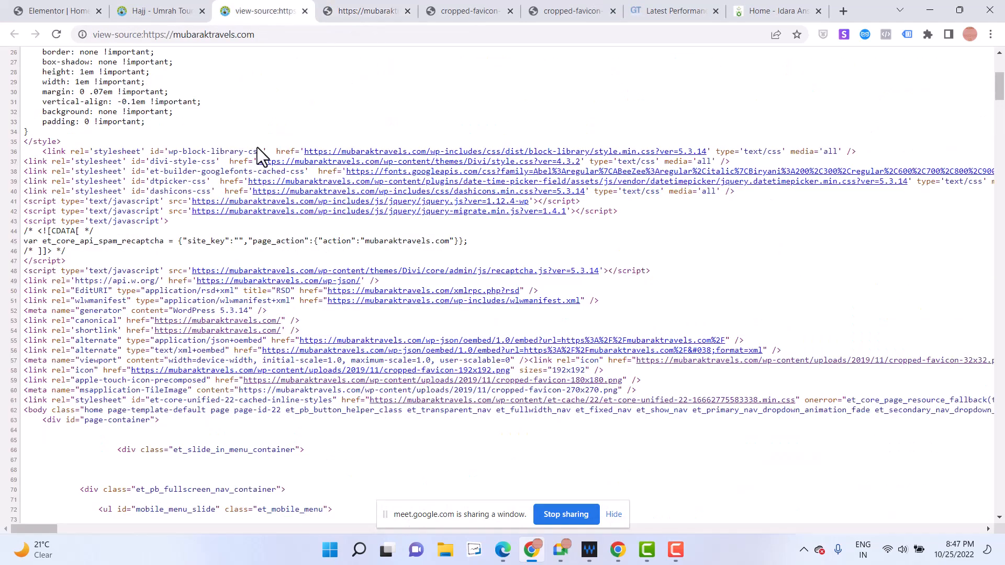
Check the Hajj Packages 2020 page linked in the source's menu code and return to the source
{"action": "scroll", "coordinate": [396, 396], "scroll_direction": "down", "scroll_amount": 5}
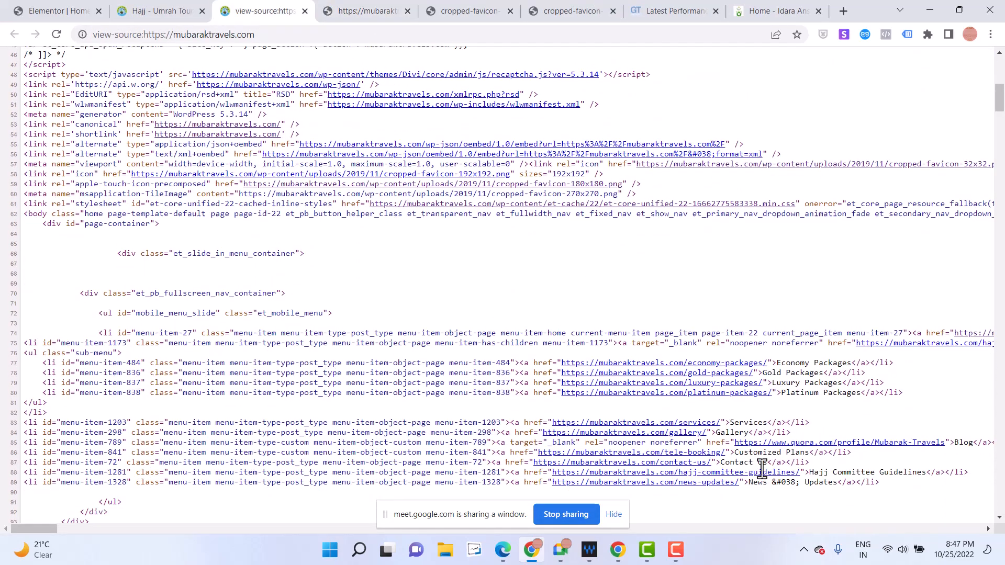
{"action": "left_click", "coordinate": [886, 344]}
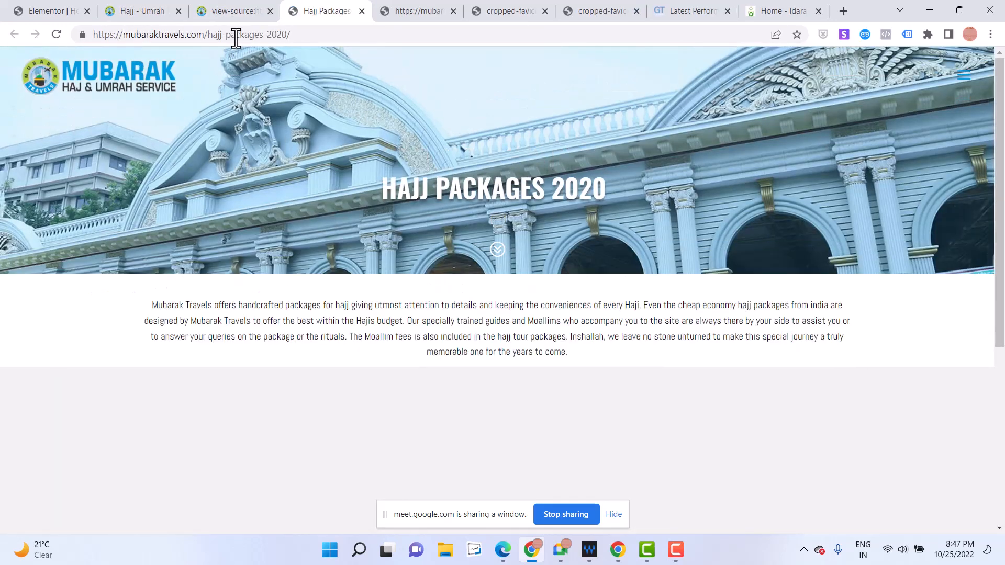
{"action": "left_click", "coordinate": [225, 9]}
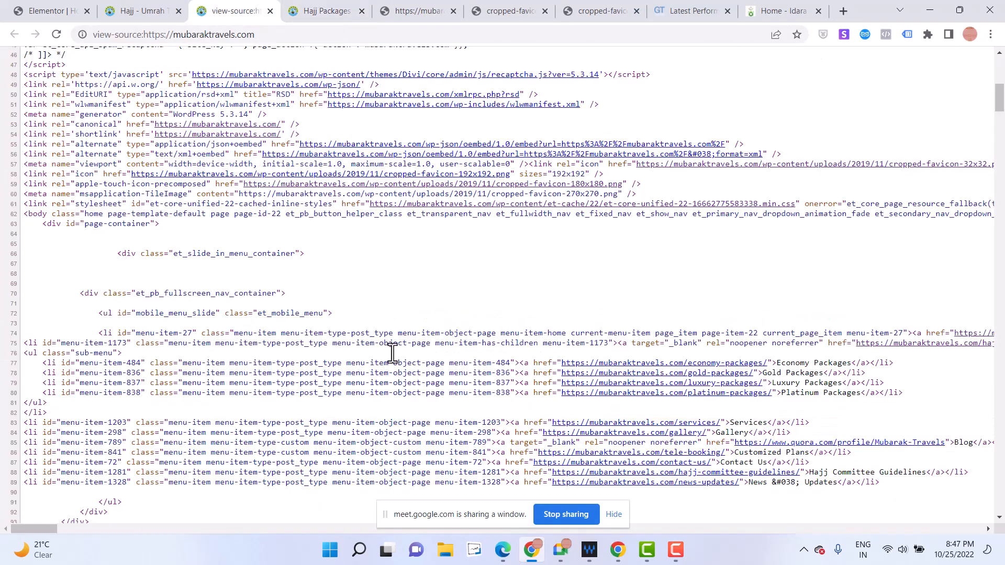
Search the page source for "madina" and go through the matches
{"action": "key", "text": "ctrl+f"}
{"action": "type", "text": "mad"}
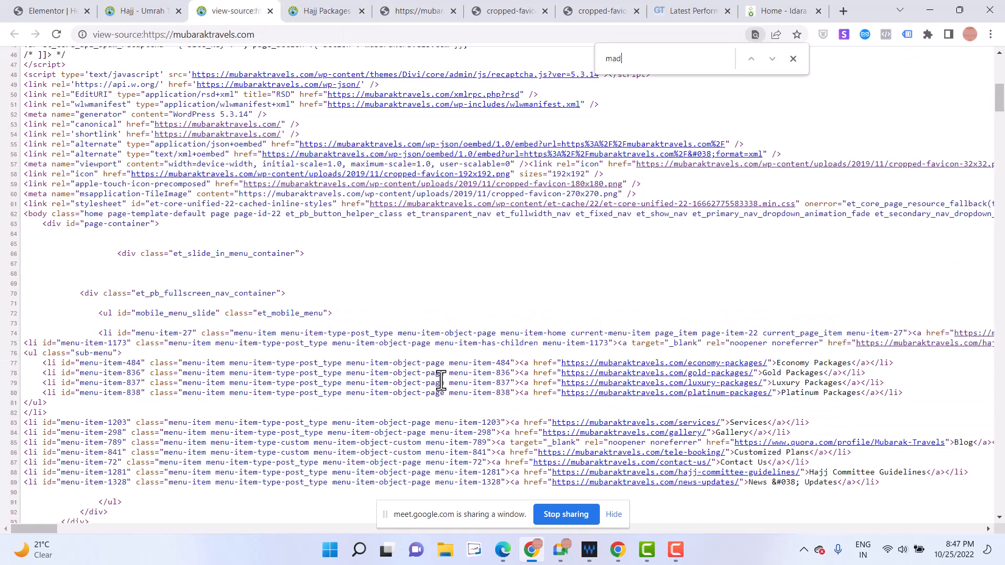
{"action": "type", "text": "ian"}
{"action": "key", "text": "BackSpace"}
{"action": "type", "text": "na"}
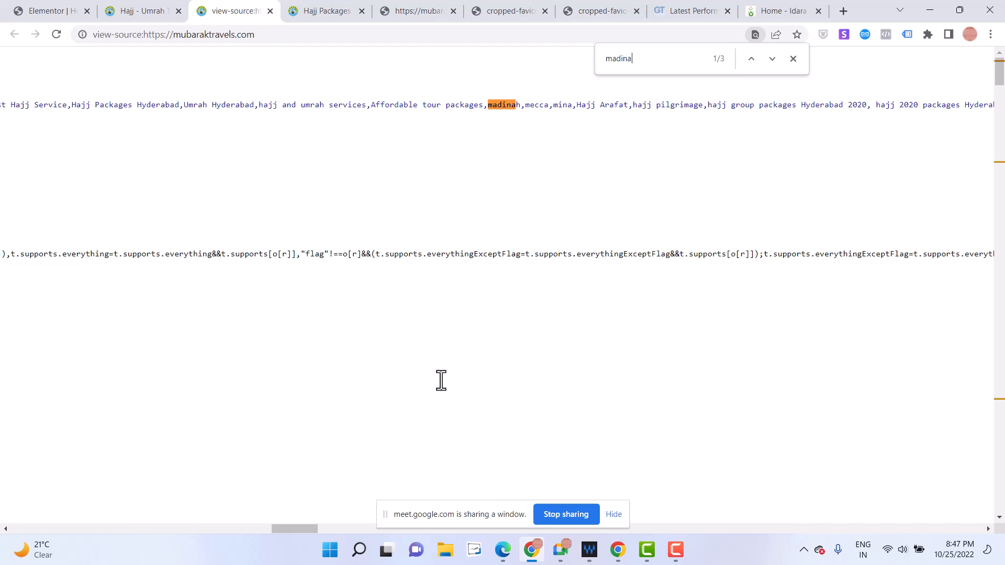
{"action": "key", "text": "Return"}
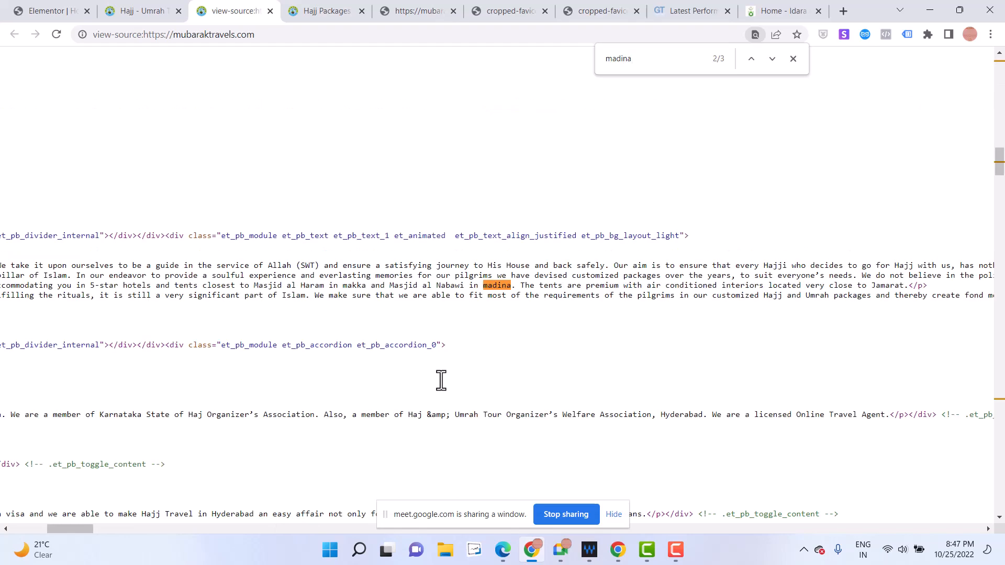
{"action": "key", "text": "Return"}
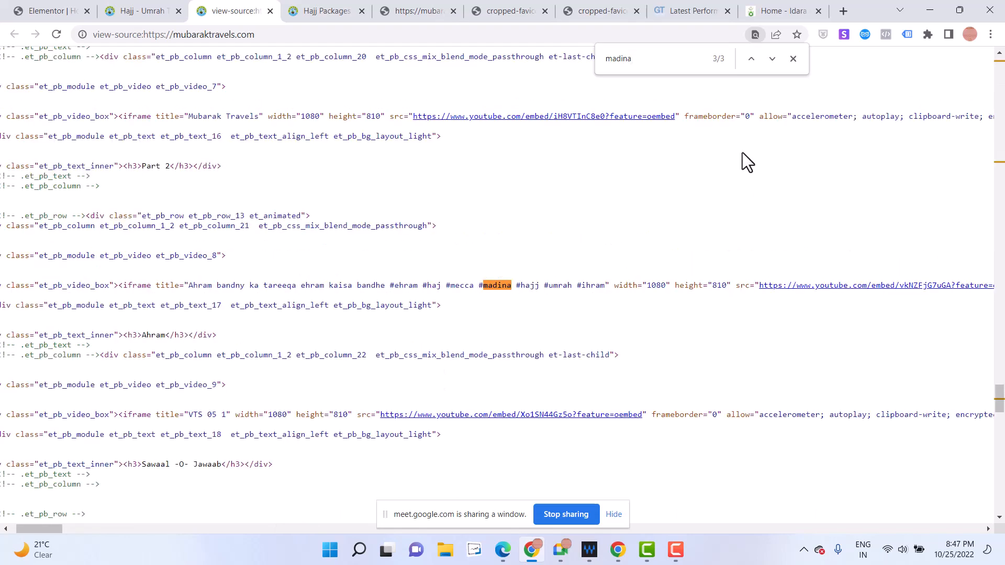
{"action": "left_click", "coordinate": [773, 59]}
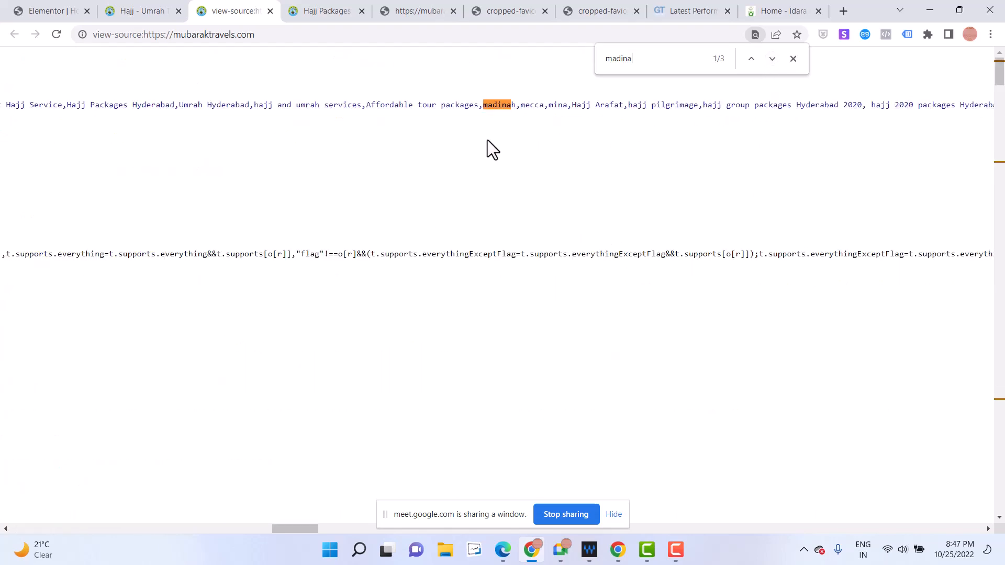
Search the page source for "backgroun" and go through the matches
{"action": "double_click", "coordinate": [652, 56]}
{"action": "type", "text": "backgr"}
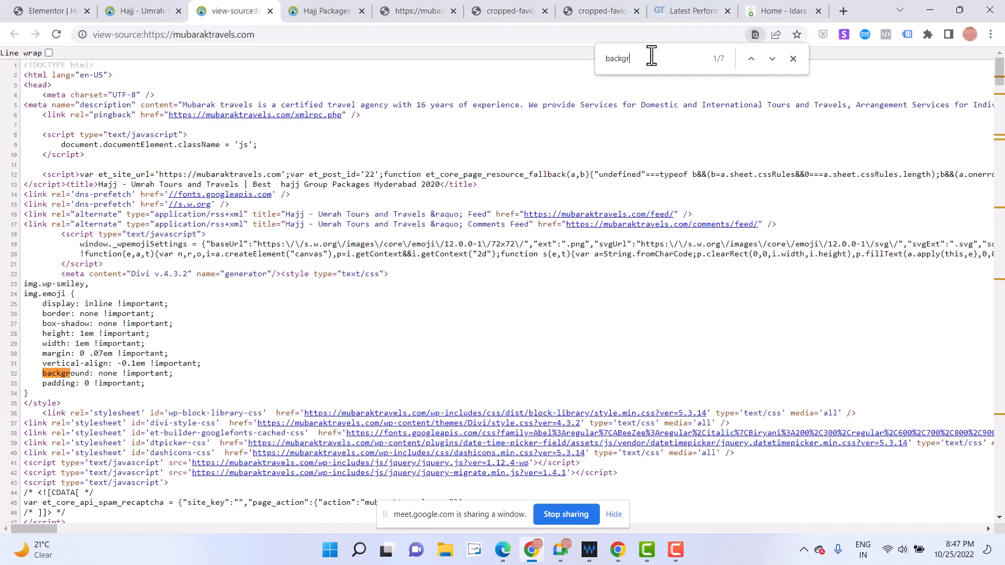
{"action": "type", "text": "oun"}
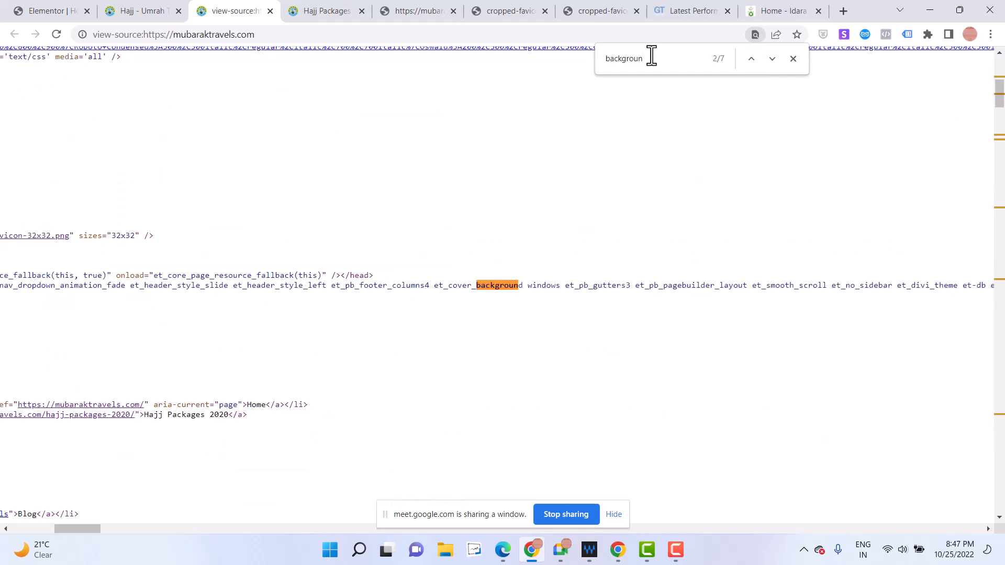
{"action": "key", "text": "Return"}
{"action": "key", "text": "Return"}
{"action": "key", "text": "Return"}
{"action": "key", "text": "Return"}
{"action": "key", "text": "Return"}
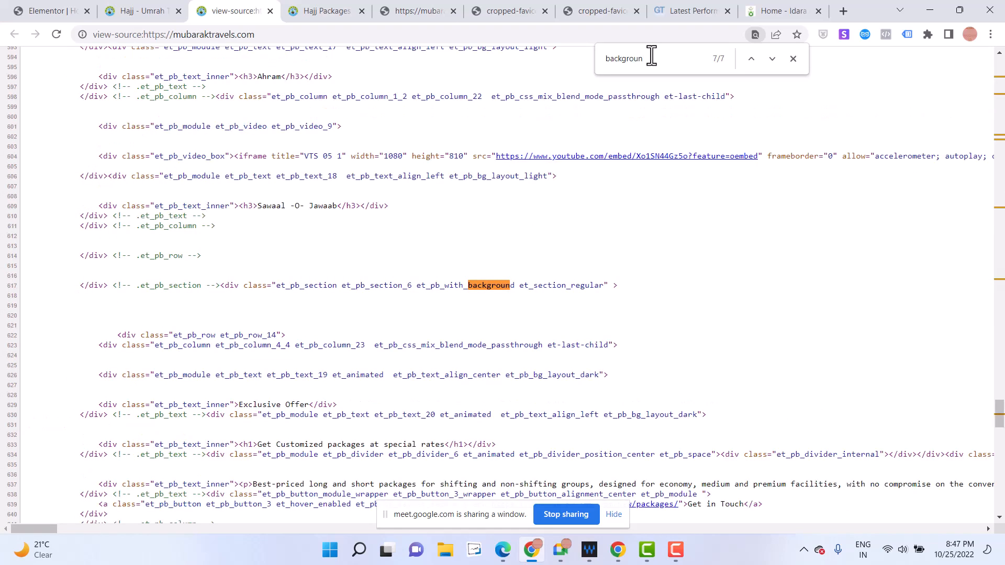
{"action": "key", "text": "Return"}
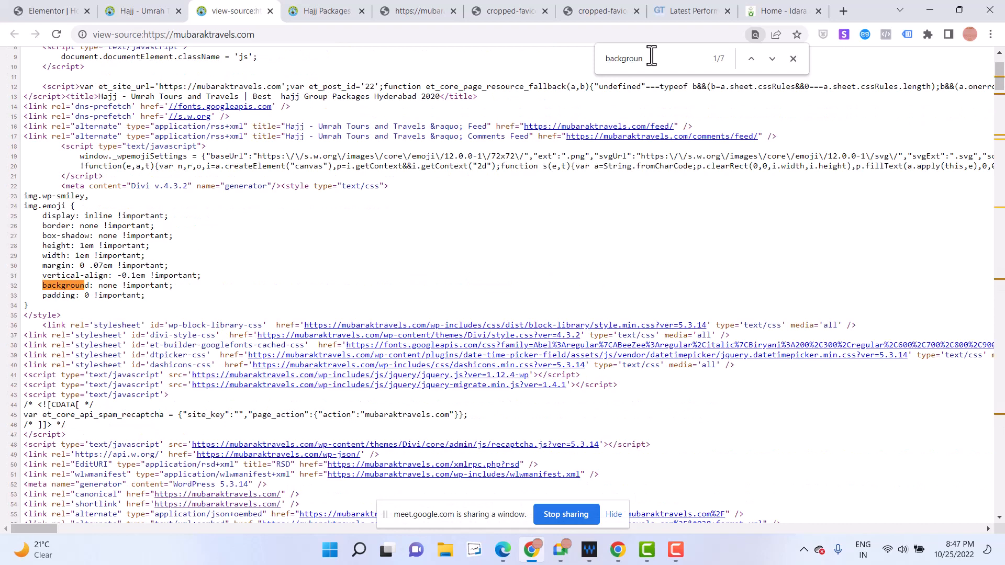
Search the page source for "jpg" and open the umrah.jpg background image from its URL
{"action": "key", "text": "ctrl+a"}
{"action": "type", "text": "j"}
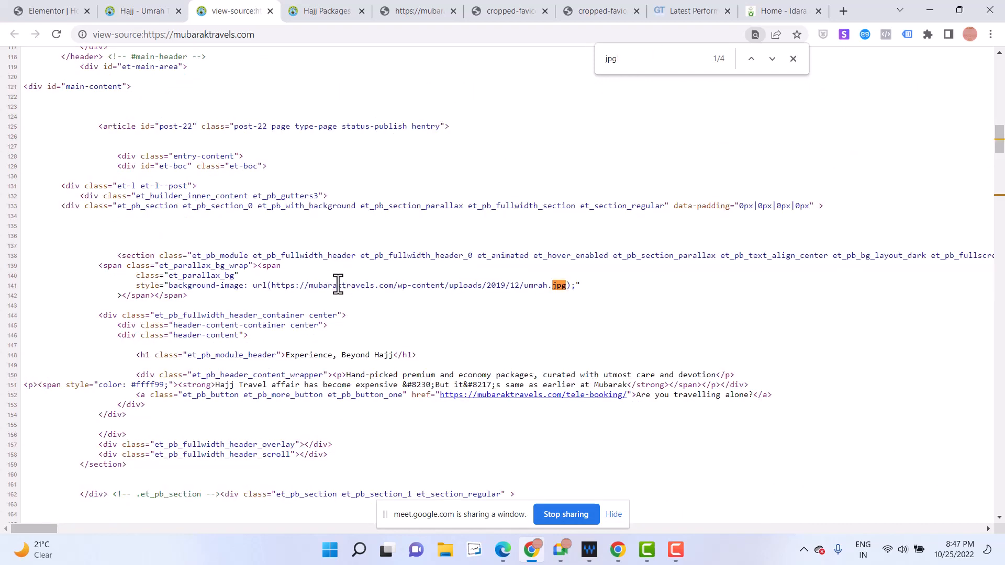
{"action": "left_click_drag", "start_coordinate": [272, 285], "coordinate": [569, 287]}
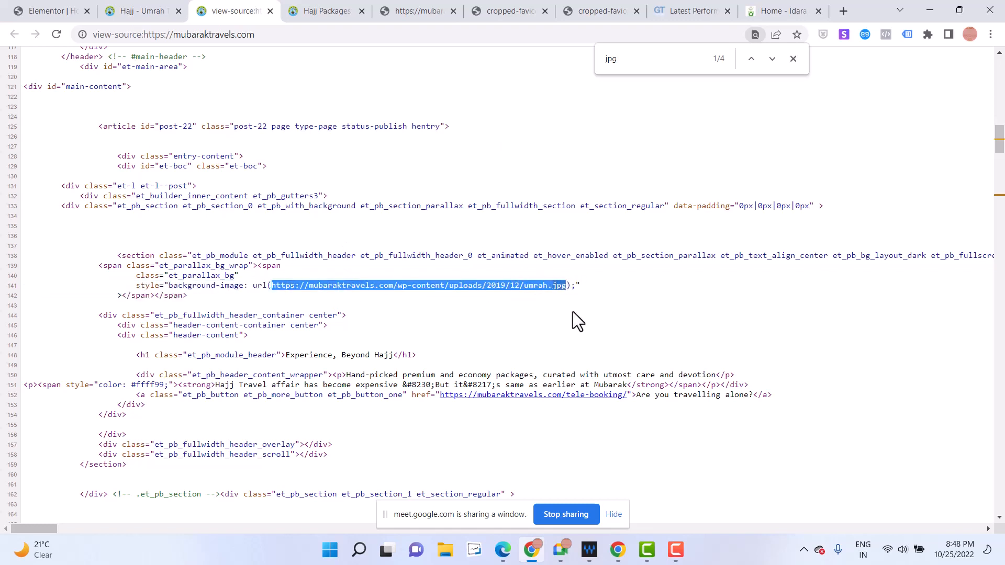
{"action": "right_click", "coordinate": [425, 287]}
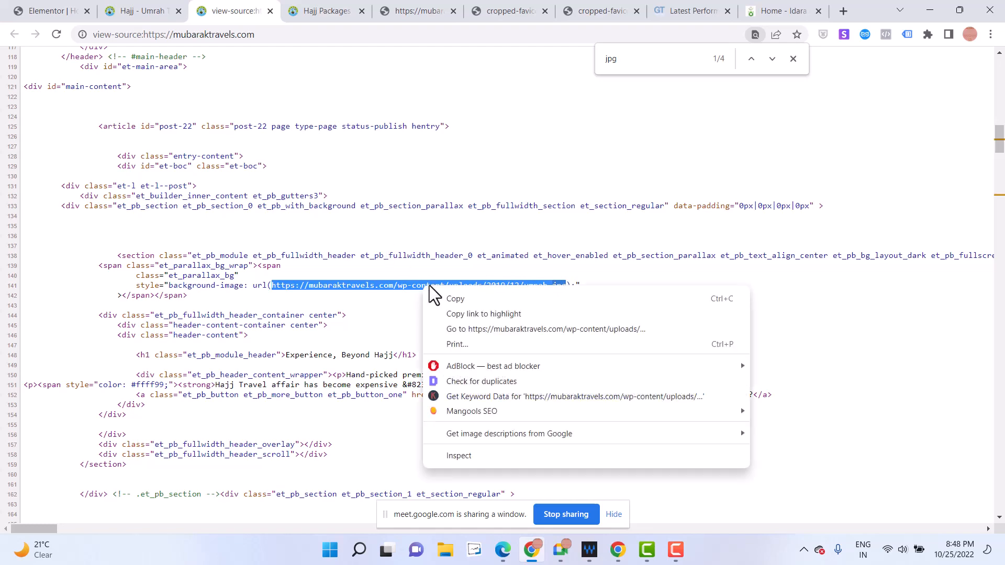
{"action": "left_click", "coordinate": [485, 328]}
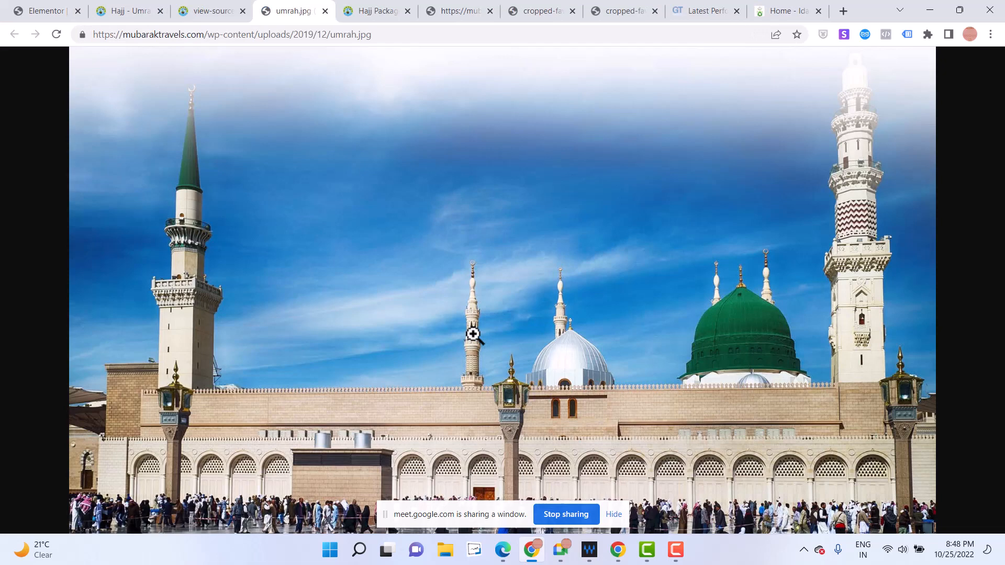
Save the mosque image as umrah.jpg in the Blogging folder
{"action": "right_click", "coordinate": [410, 236]}
{"action": "left_click", "coordinate": [443, 260]}
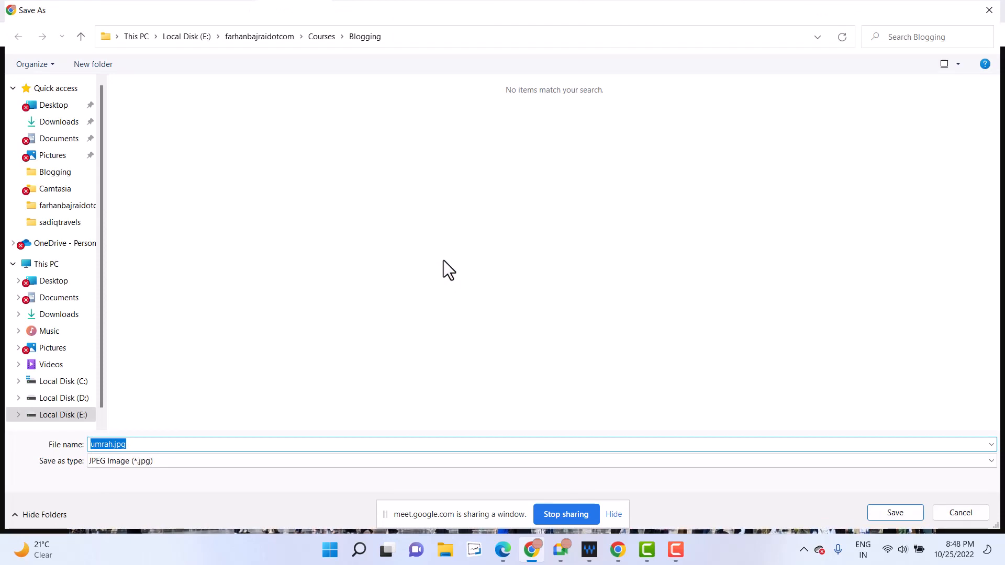
{"action": "key", "text": "Return"}
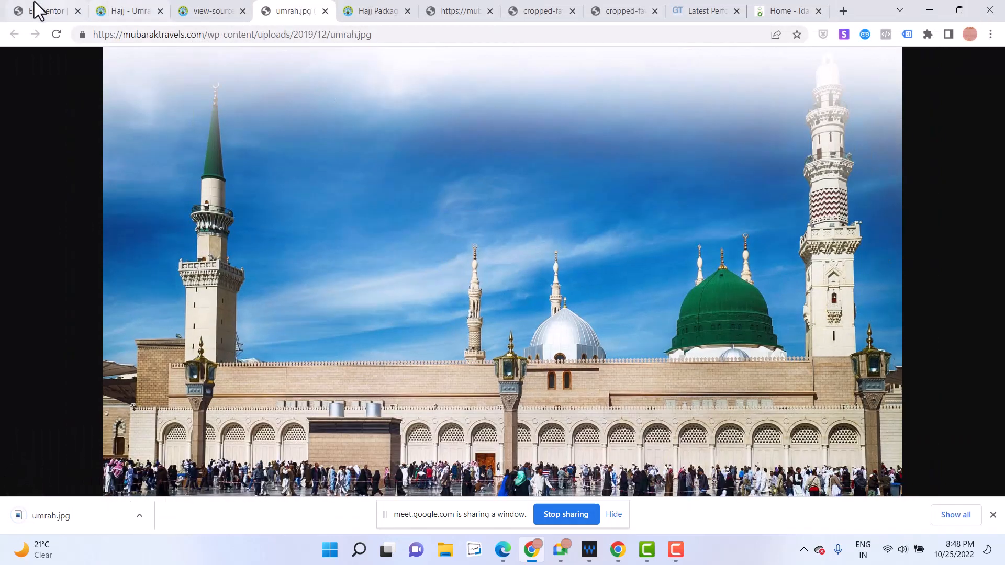
Switch to the Elementor editor, add a single-column section to the Home page, and open its background style settings
{"action": "left_click", "coordinate": [36, 9]}
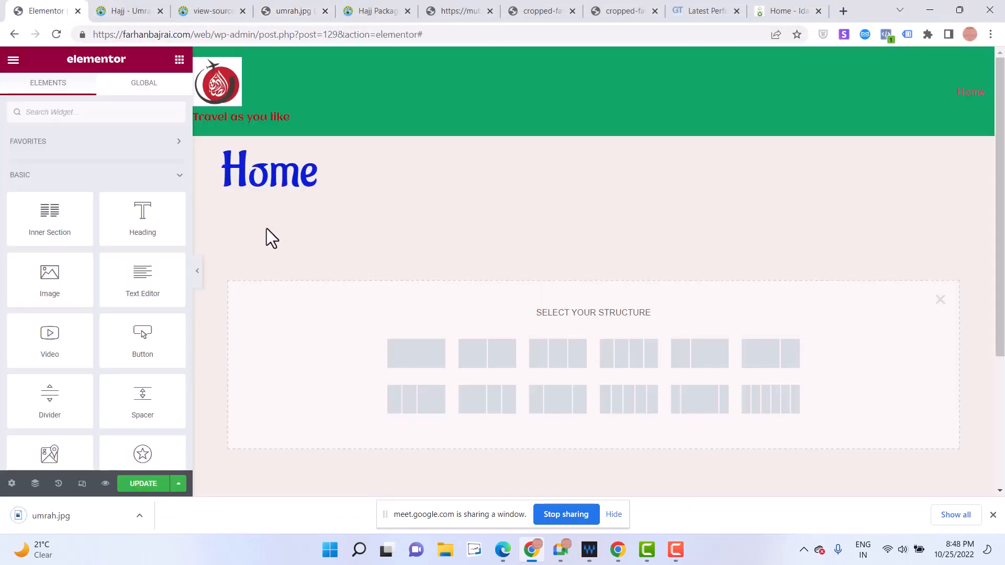
{"action": "left_click", "coordinate": [422, 356]}
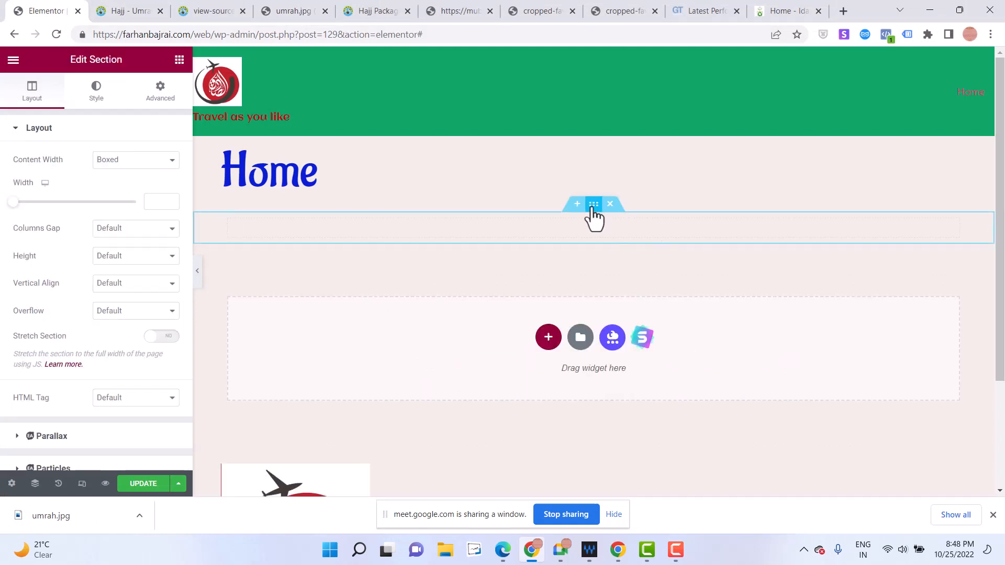
{"action": "left_click", "coordinate": [148, 97]}
{"action": "scroll", "coordinate": [80, 272], "scroll_direction": "down", "scroll_amount": 2}
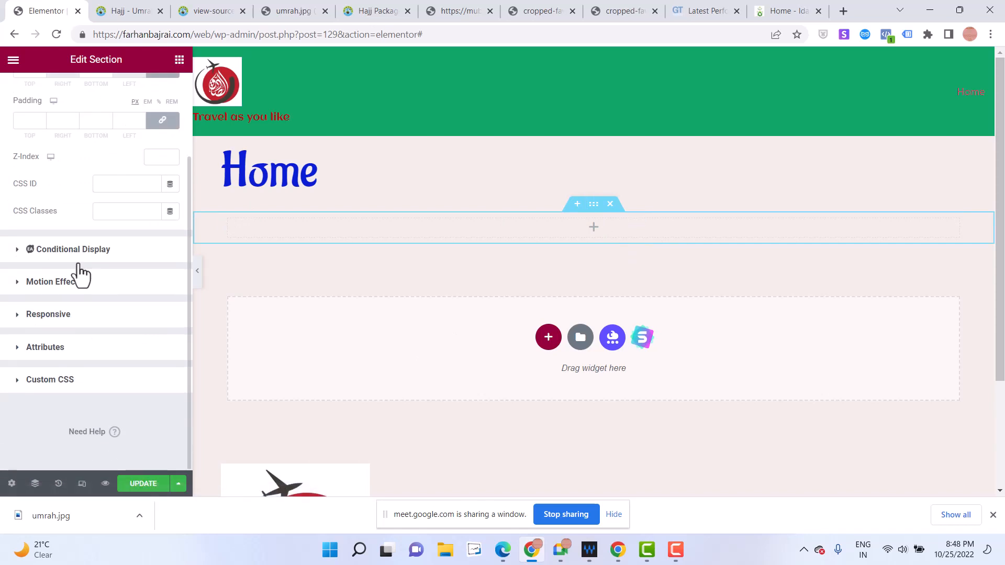
{"action": "scroll", "coordinate": [102, 157], "scroll_direction": "up", "scroll_amount": 2}
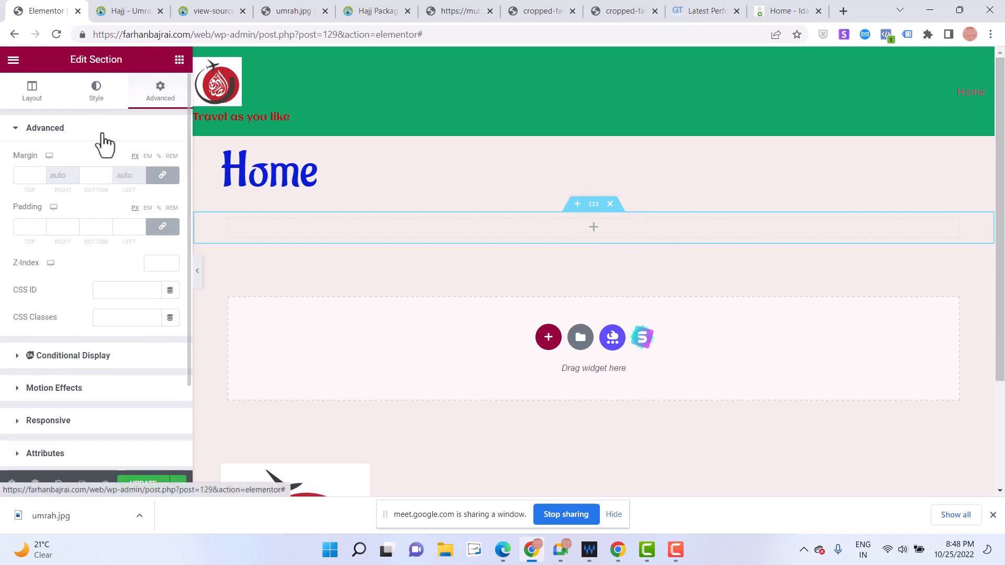
{"action": "left_click", "coordinate": [96, 92]}
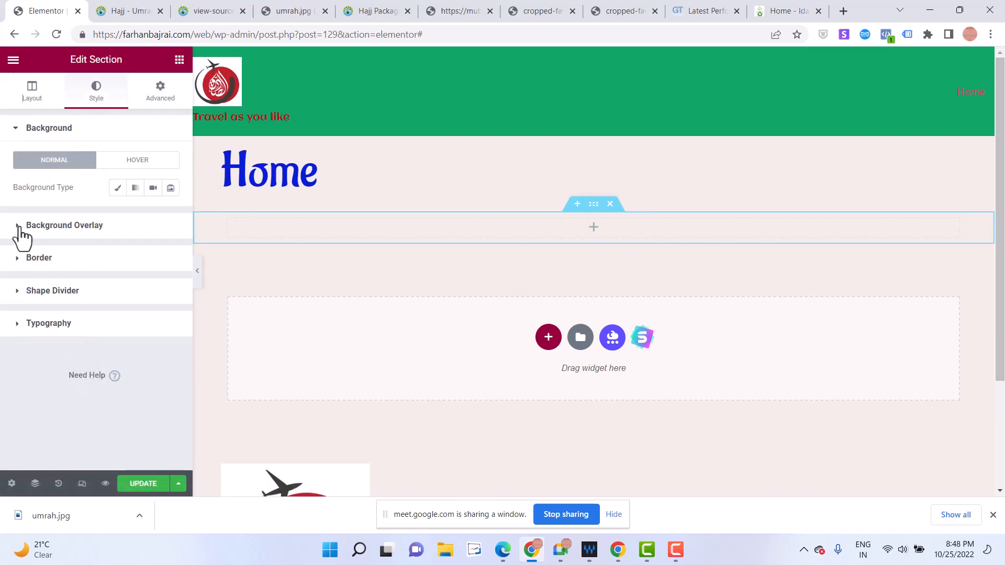
{"action": "left_click", "coordinate": [73, 225]}
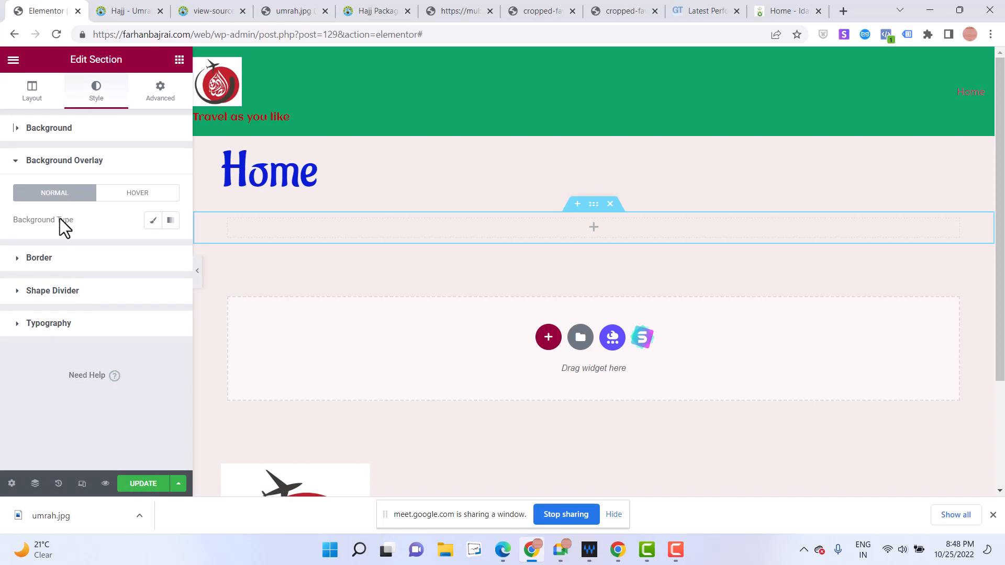
{"action": "left_click", "coordinate": [28, 137]}
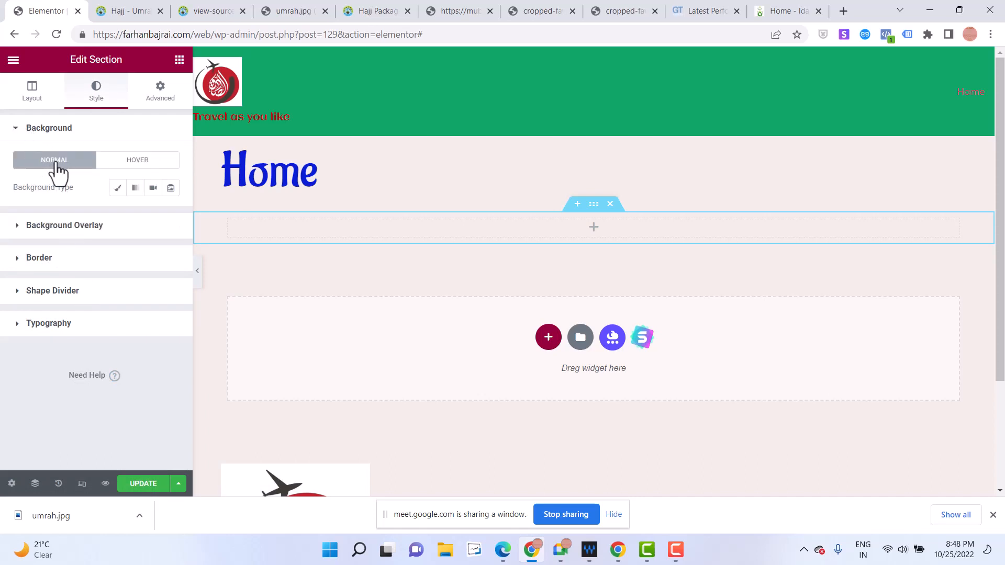
Set the section's background type to Slideshow and upload umrah.jpg from the Blogging folder for its gallery
{"action": "left_click", "coordinate": [153, 189]}
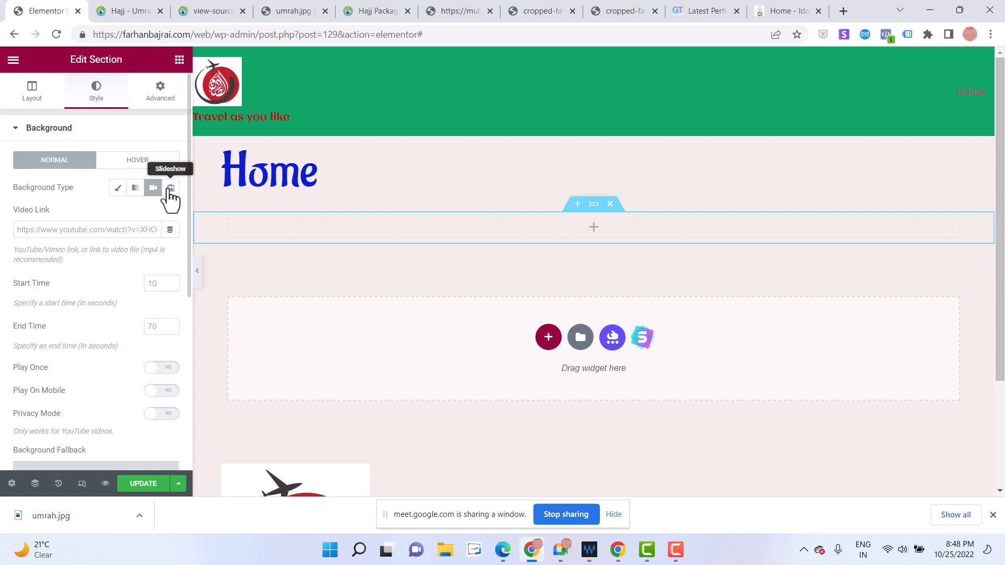
{"action": "left_click", "coordinate": [170, 189]}
{"action": "left_click", "coordinate": [38, 251]}
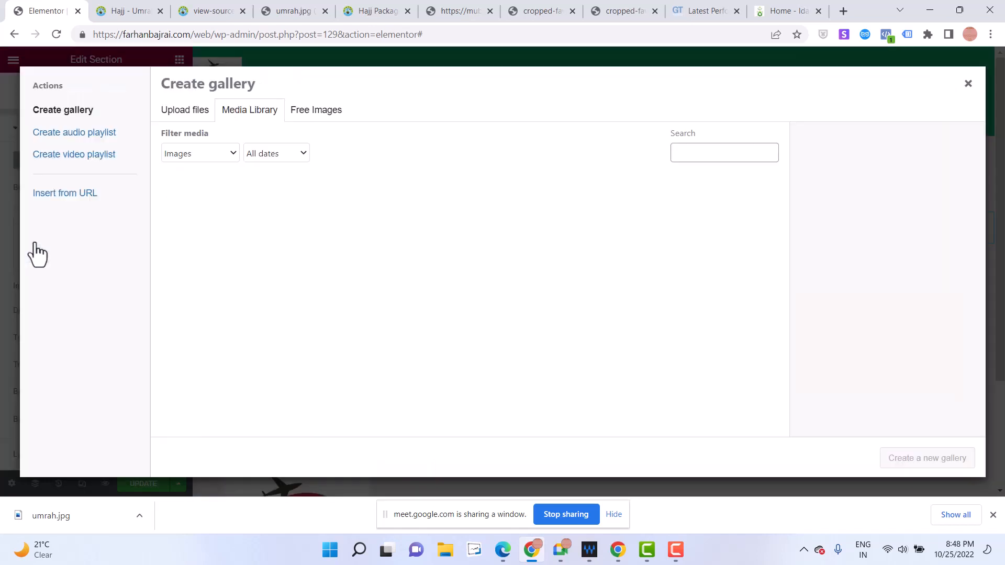
{"action": "left_click", "coordinate": [185, 109]}
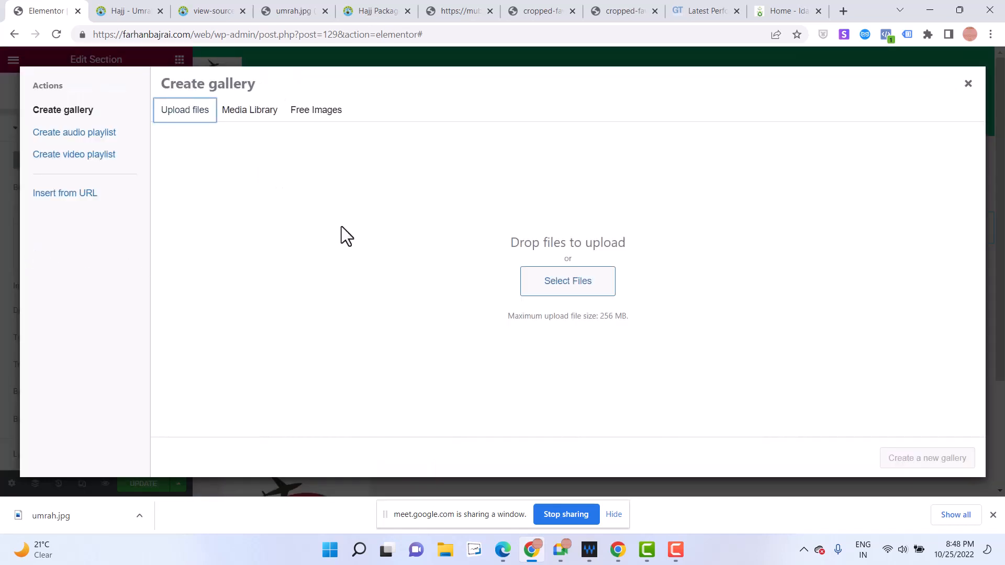
{"action": "left_click", "coordinate": [555, 294]}
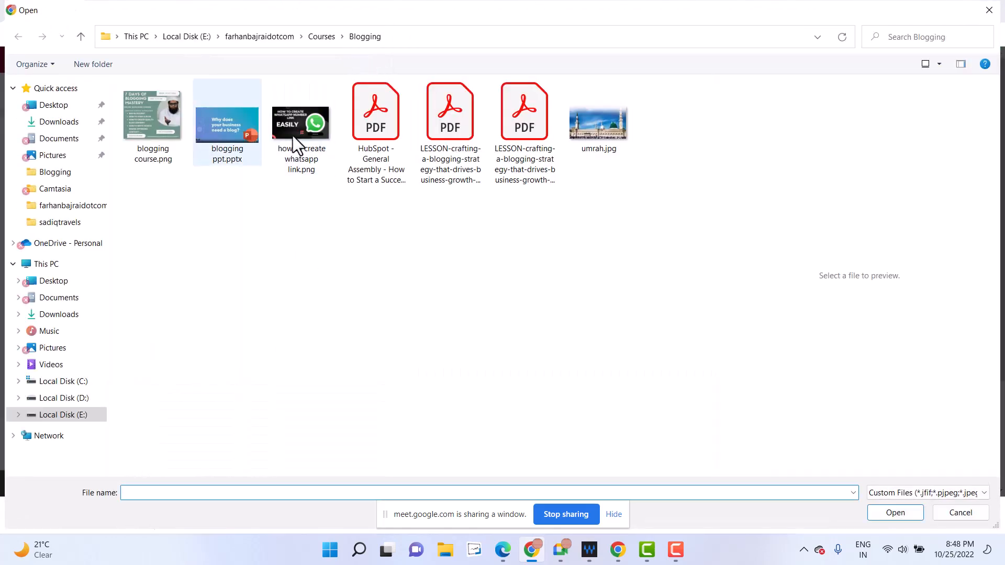
{"action": "double_click", "coordinate": [592, 129]}
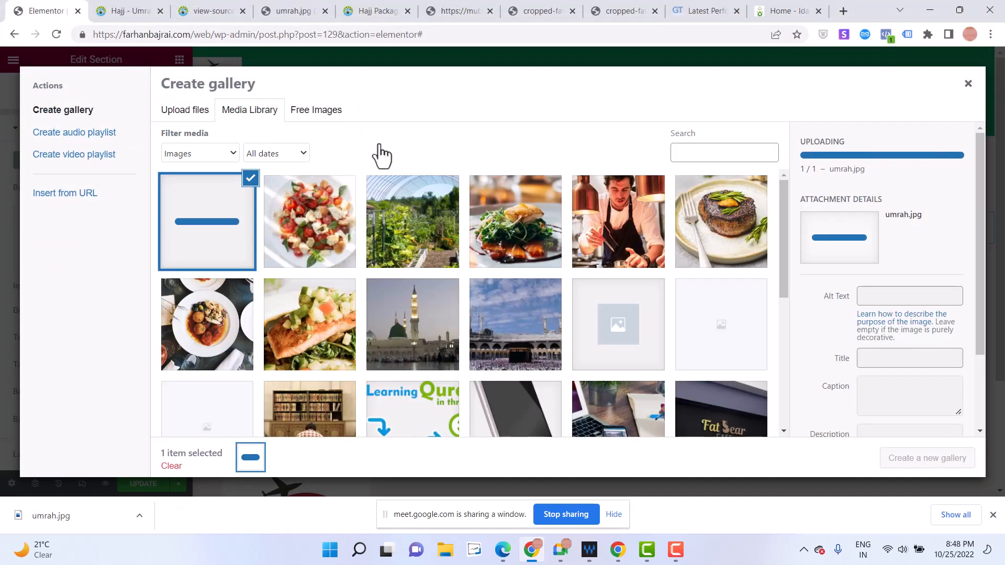
Close the leftover mubaraktravels.com image pages, including both cropped favicons, and the Idara Ansarul Makatib site
{"action": "left_click", "coordinate": [459, 10]}
{"action": "left_click", "coordinate": [489, 11]}
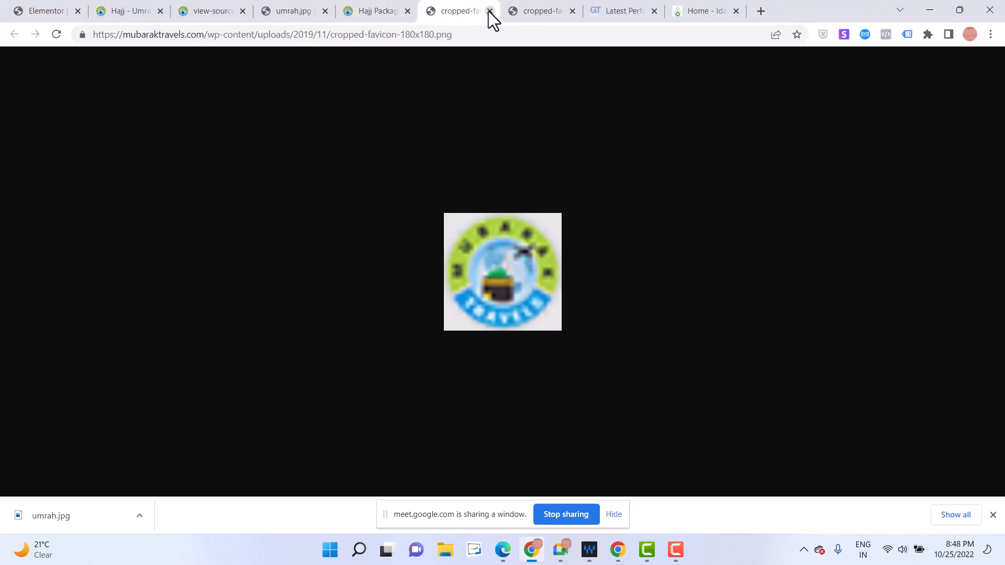
{"action": "left_click", "coordinate": [490, 11]}
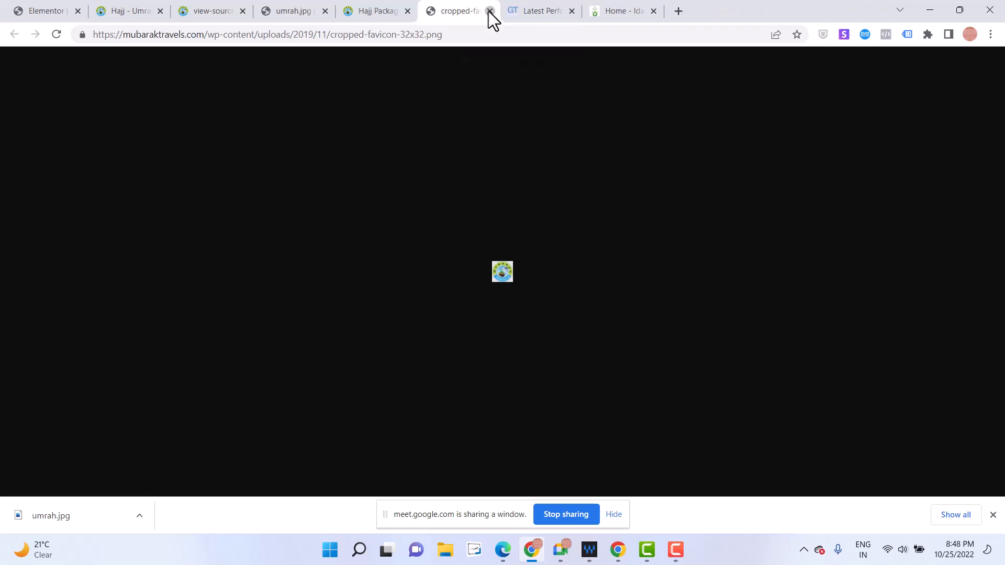
{"action": "left_click", "coordinate": [490, 11]}
{"action": "left_click", "coordinate": [522, 11]}
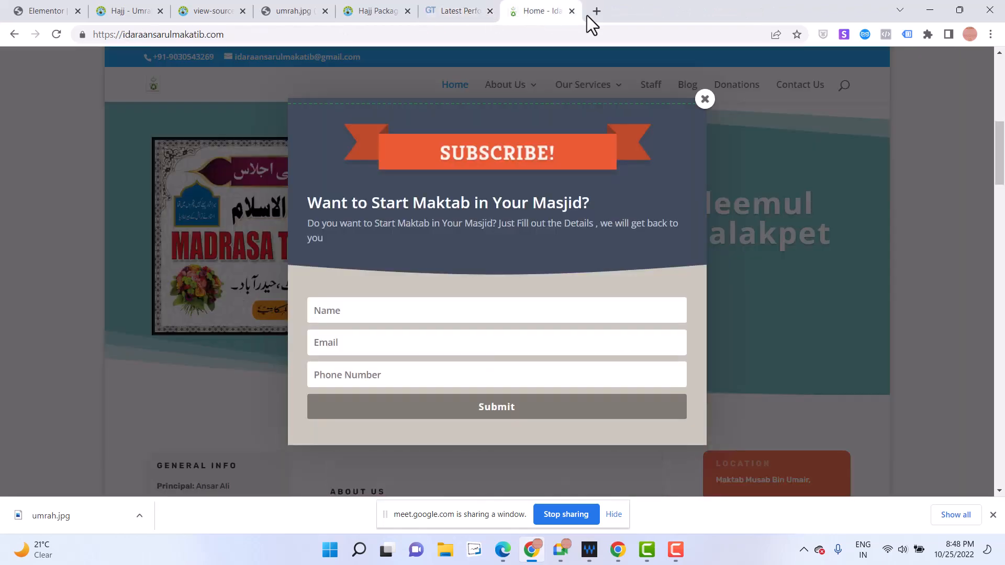
{"action": "left_click", "coordinate": [822, 9]}
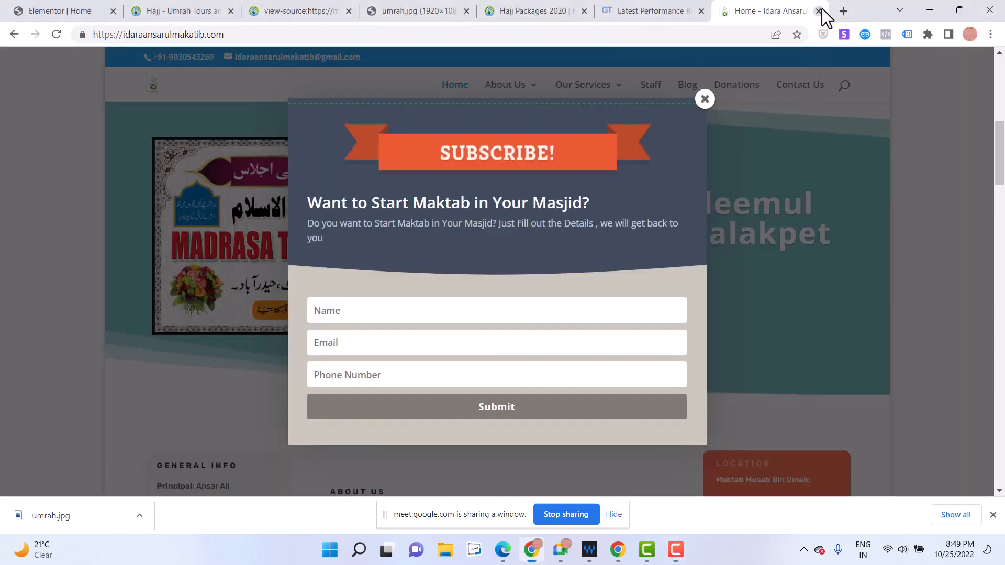
Review the opened umrah.jpg and examine its background-image style and et_parallax_bg class in the Mubarak Travels page source
{"action": "left_click", "coordinate": [450, 7]}
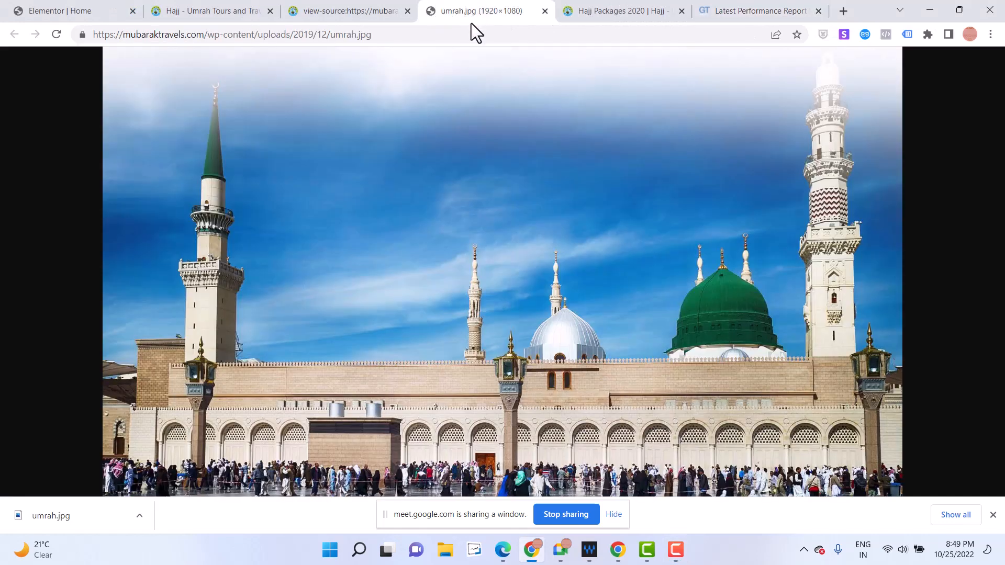
{"action": "left_click", "coordinate": [343, 3]}
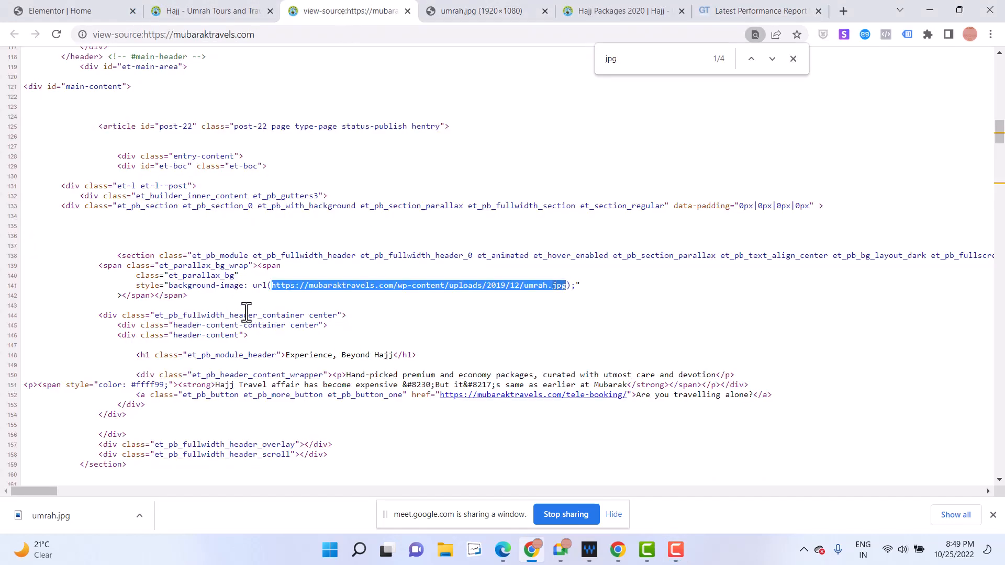
{"action": "left_click", "coordinate": [203, 283]}
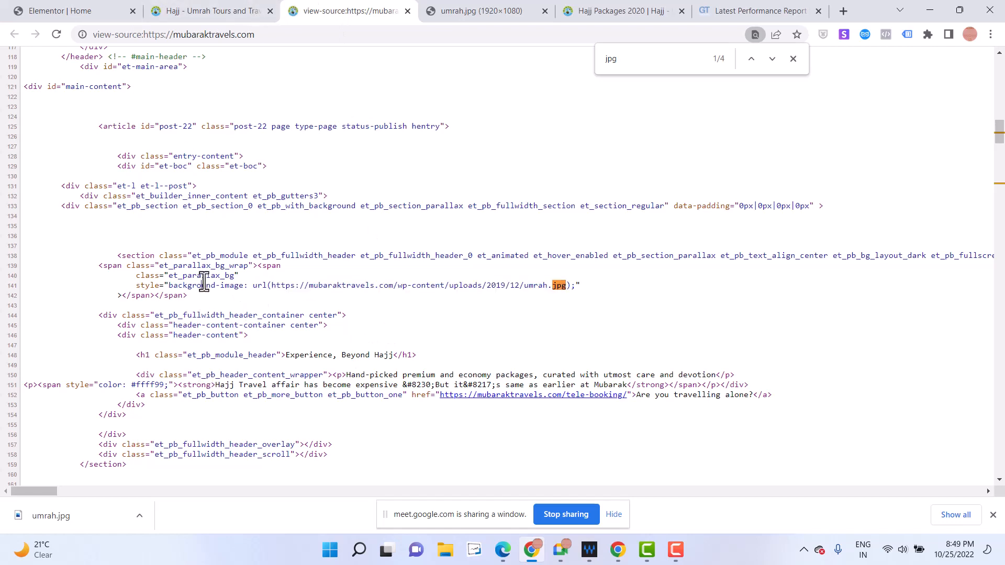
{"action": "double_click", "coordinate": [203, 284]}
{"action": "double_click", "coordinate": [200, 276]}
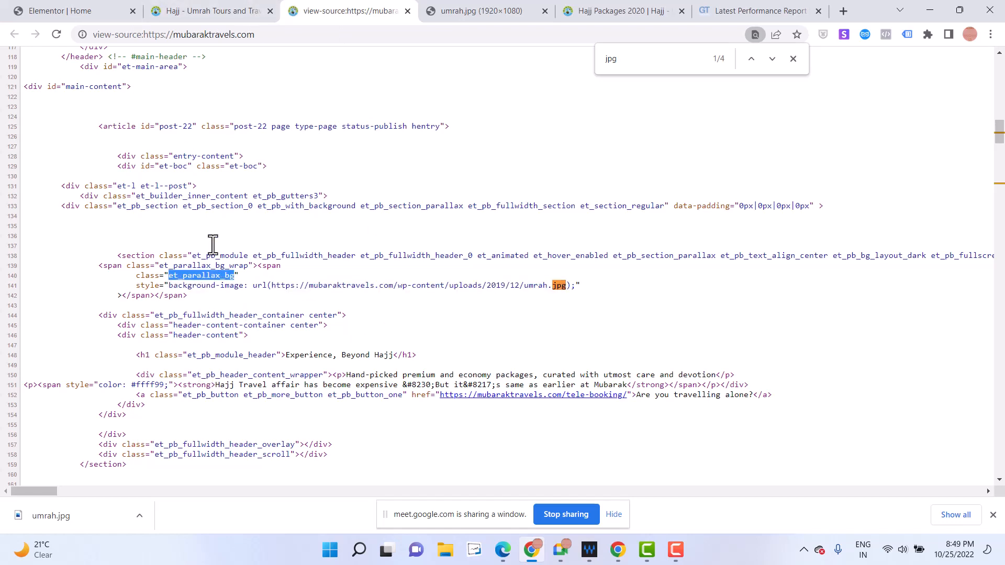
{"action": "left_click", "coordinate": [229, 10]}
Return to the Elementor editor, create a gallery from the uploaded umrah.jpg, and insert it as the section's slideshow background
{"action": "left_click", "coordinate": [62, 2]}
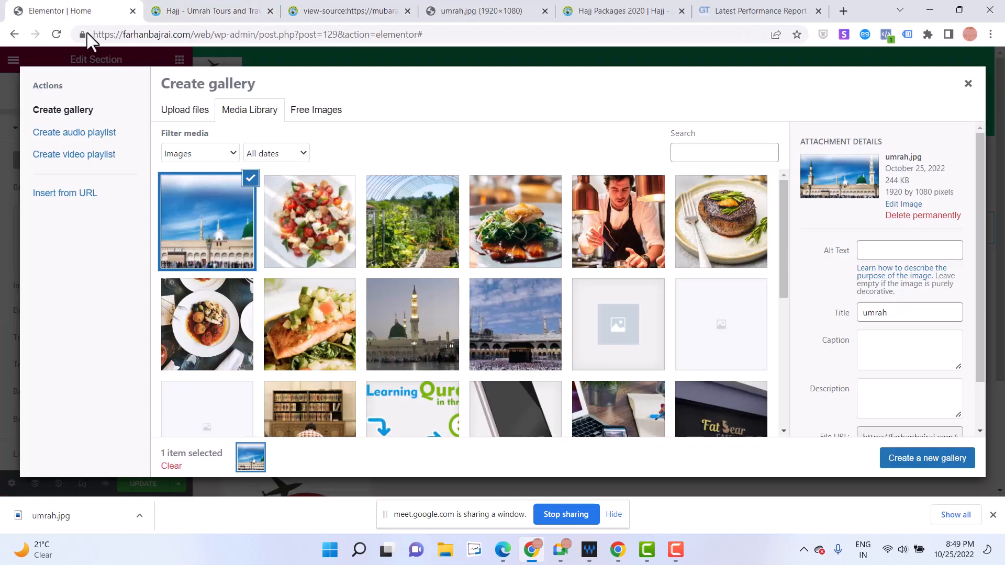
{"action": "left_click", "coordinate": [903, 463]}
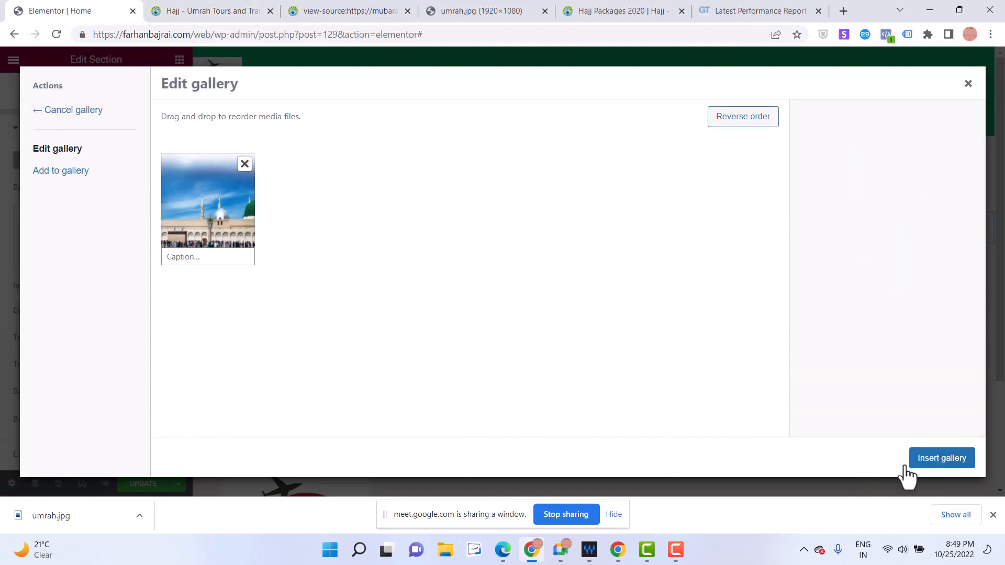
{"action": "left_click", "coordinate": [933, 461]}
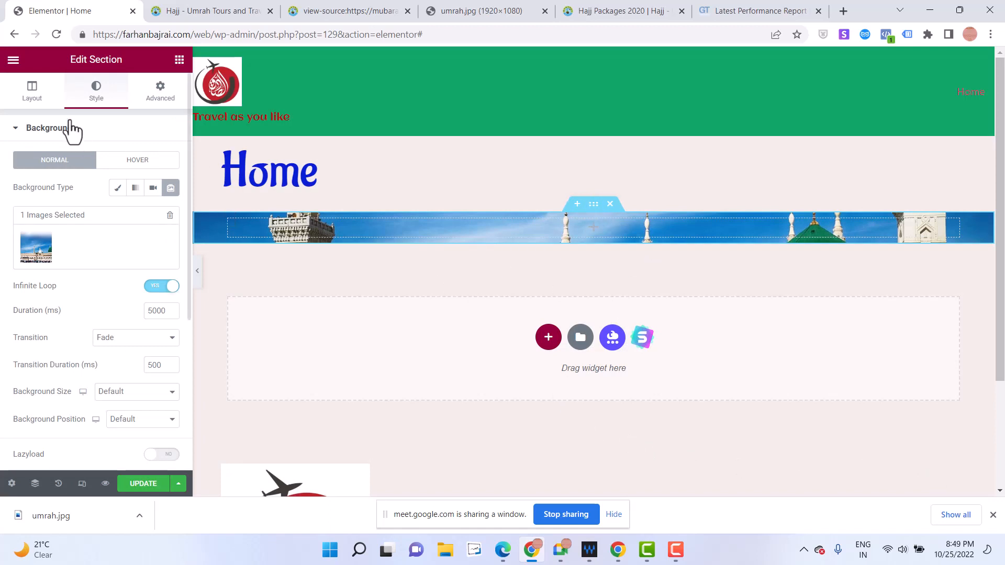
Set the section's content width to Full Width and its height to Fit To Screen, and check the whole background image
{"action": "left_click", "coordinate": [30, 104]}
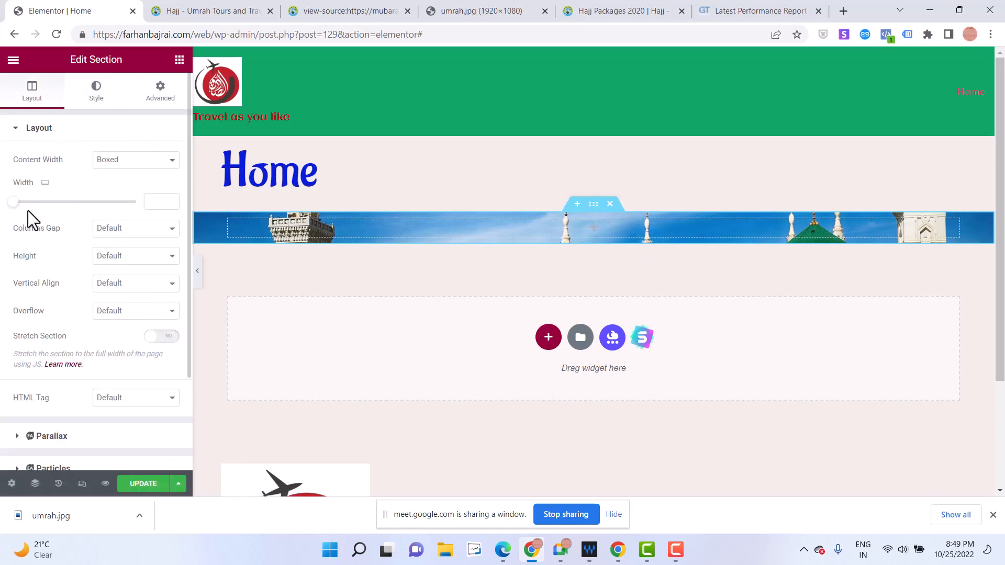
{"action": "left_click", "coordinate": [112, 161]}
{"action": "left_click", "coordinate": [119, 181]}
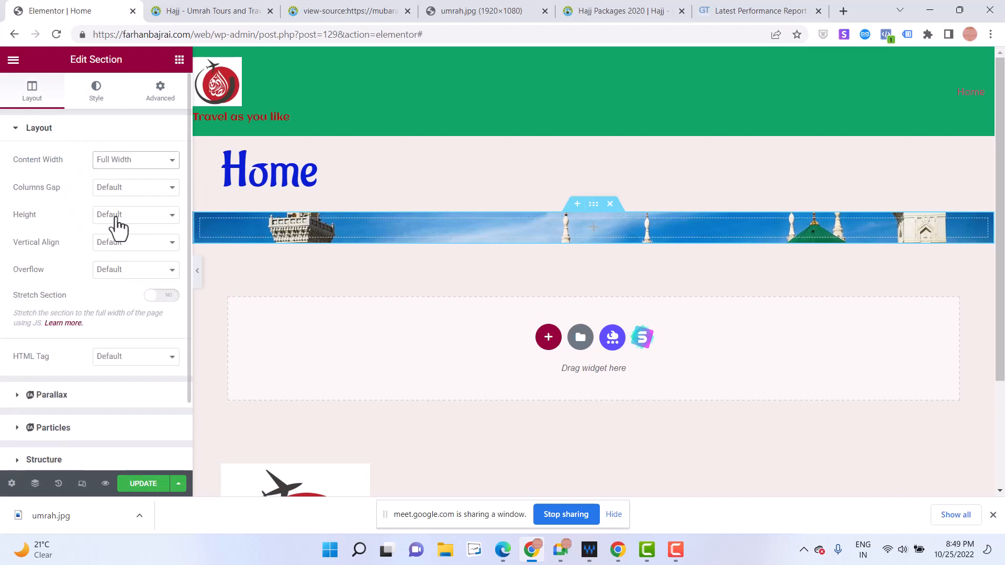
{"action": "left_click", "coordinate": [117, 219]}
{"action": "left_click", "coordinate": [116, 238]}
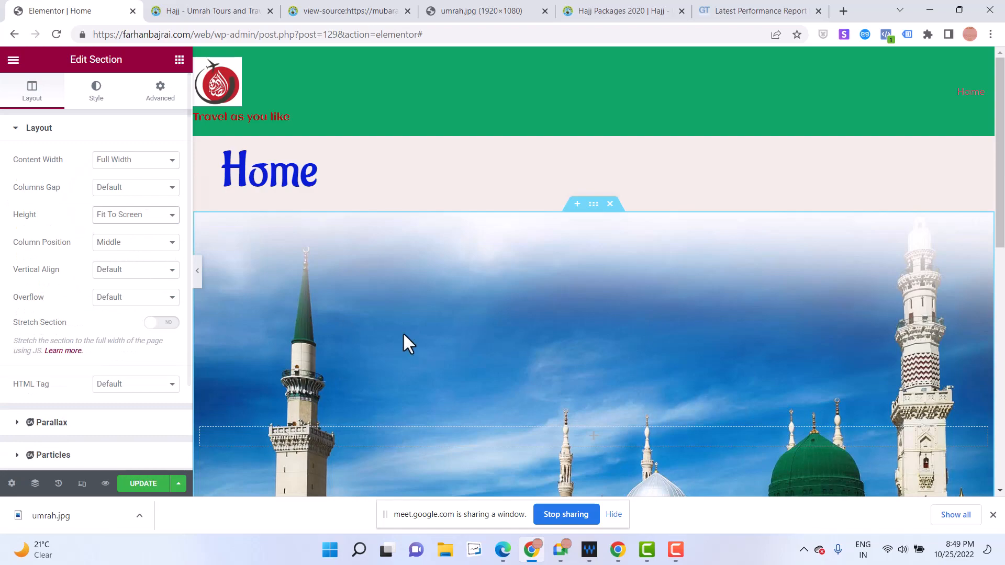
{"action": "scroll", "coordinate": [406, 338], "scroll_direction": "down", "scroll_amount": 6}
{"action": "scroll", "coordinate": [234, 290], "scroll_direction": "up", "scroll_amount": 6}
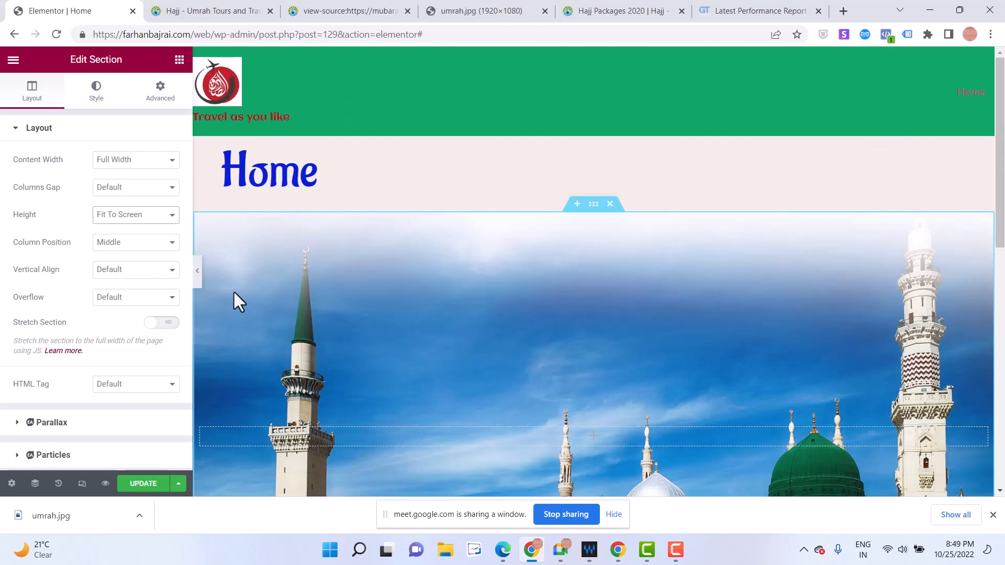
Try the Min Height option on the mosque section, and set its height back to Fit To Screen
{"action": "left_click", "coordinate": [139, 215]}
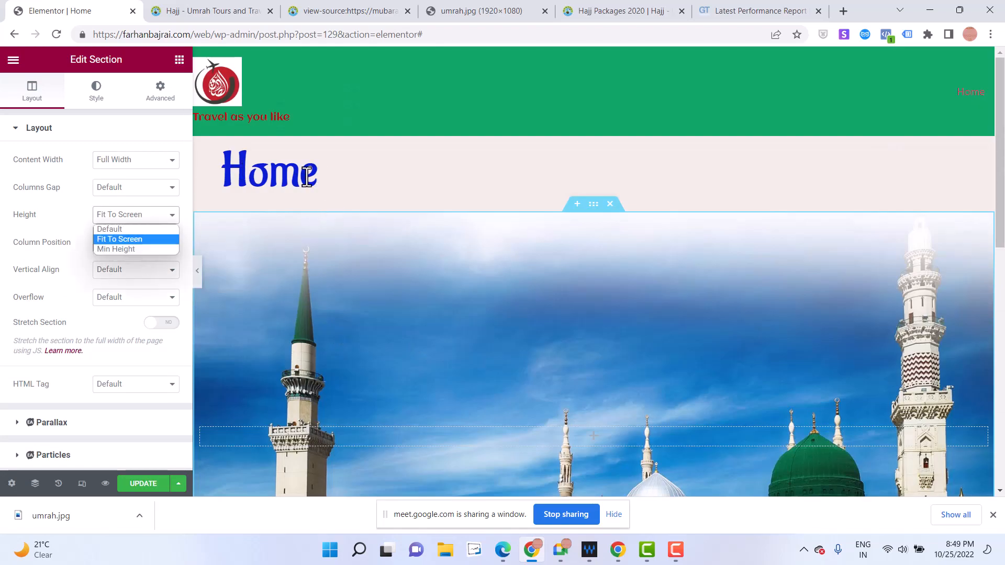
{"action": "left_click", "coordinate": [143, 248]}
{"action": "scroll", "coordinate": [461, 398], "scroll_direction": "down", "scroll_amount": 5}
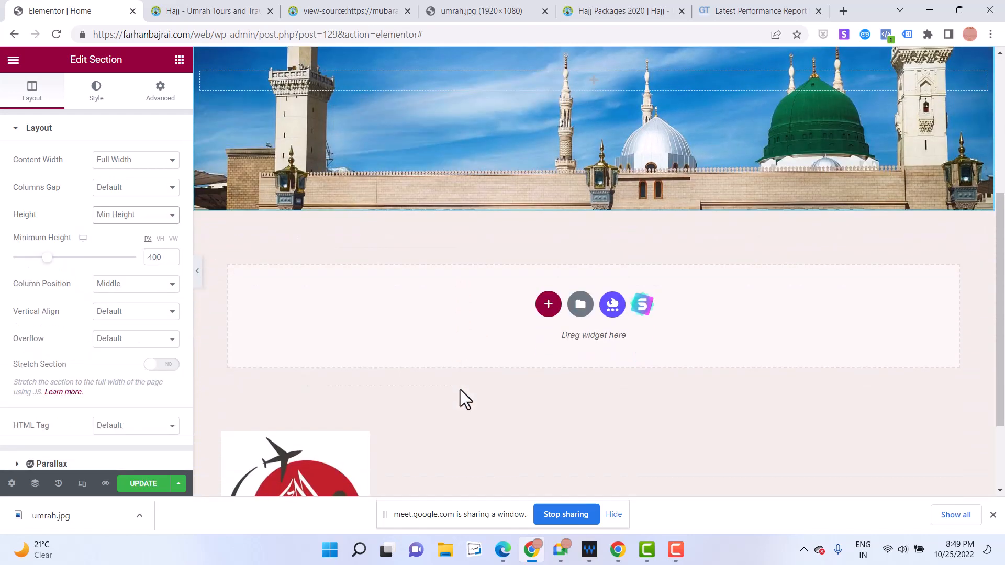
{"action": "scroll", "coordinate": [460, 393], "scroll_direction": "up", "scroll_amount": 2}
{"action": "scroll", "coordinate": [457, 385], "scroll_direction": "up", "scroll_amount": 3}
{"action": "left_click", "coordinate": [125, 216]}
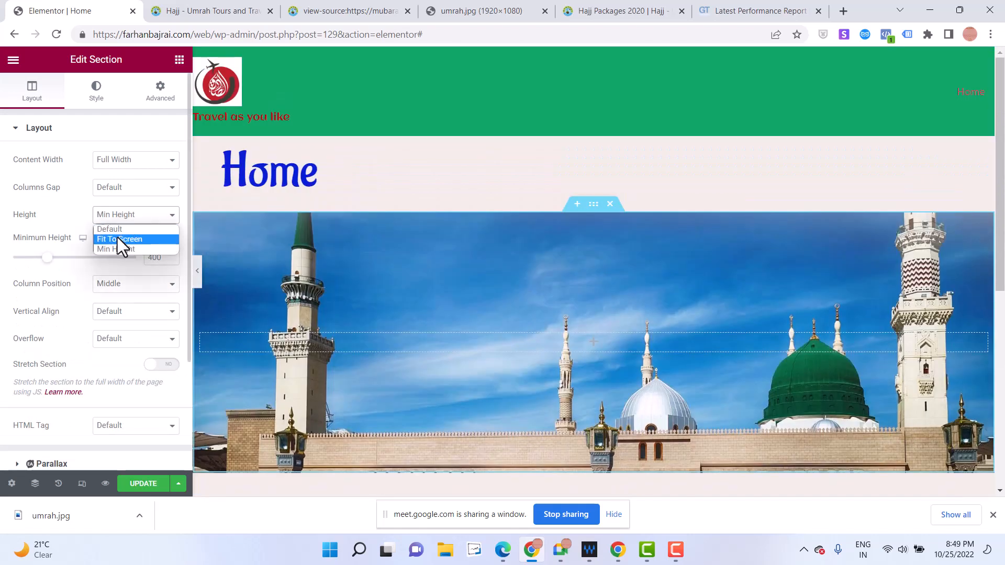
{"action": "left_click", "coordinate": [119, 238]}
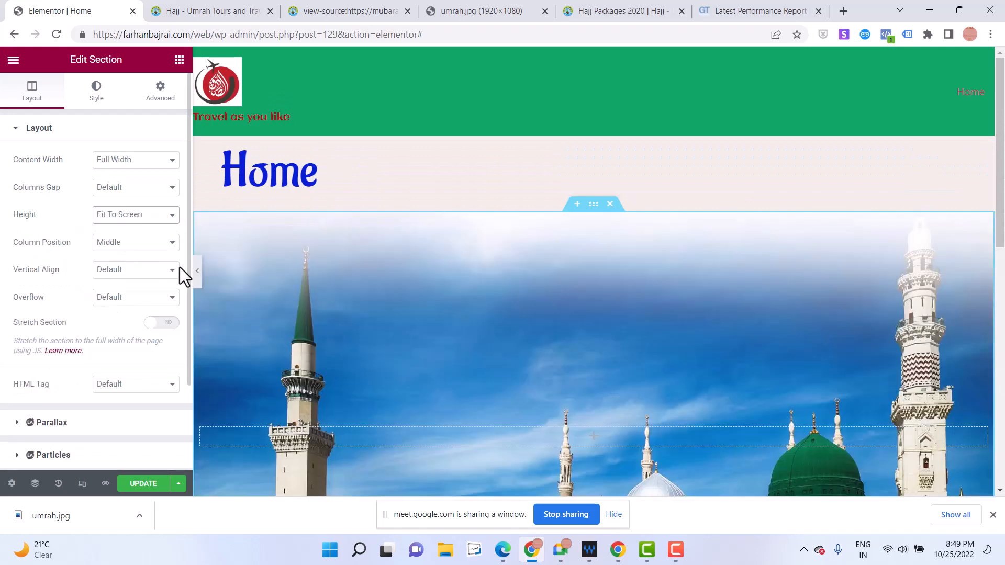
Change the page layout in the page settings to one that drops the Home title but keeps the site header
{"action": "left_click", "coordinate": [11, 483]}
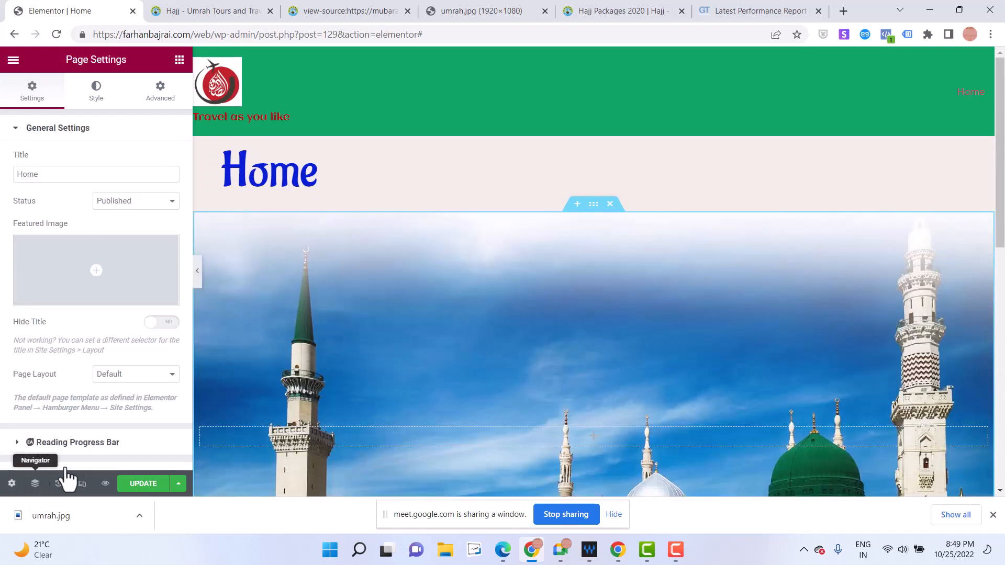
{"action": "left_click", "coordinate": [127, 382]}
{"action": "left_click", "coordinate": [129, 406]}
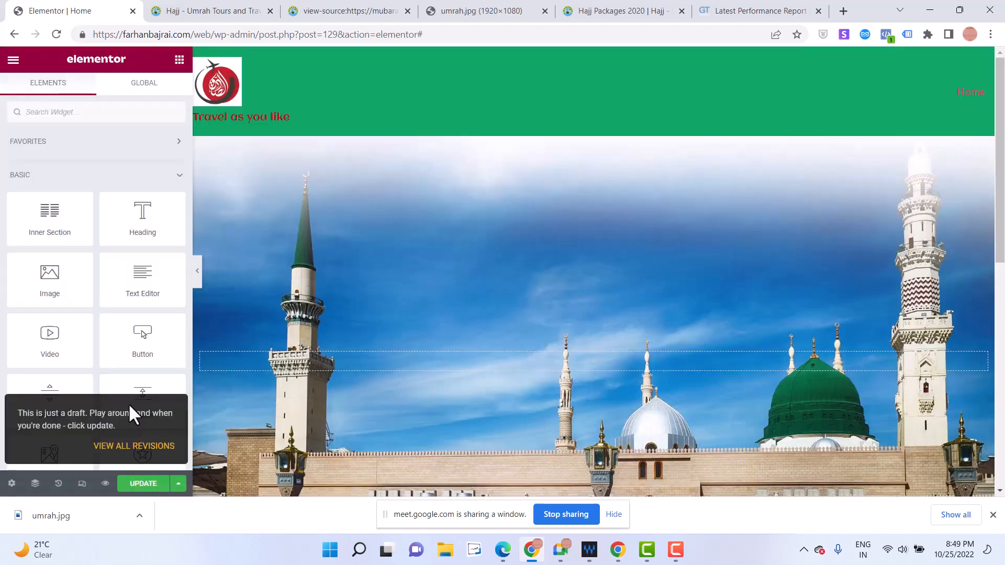
{"action": "scroll", "coordinate": [540, 368], "scroll_direction": "down", "scroll_amount": 5}
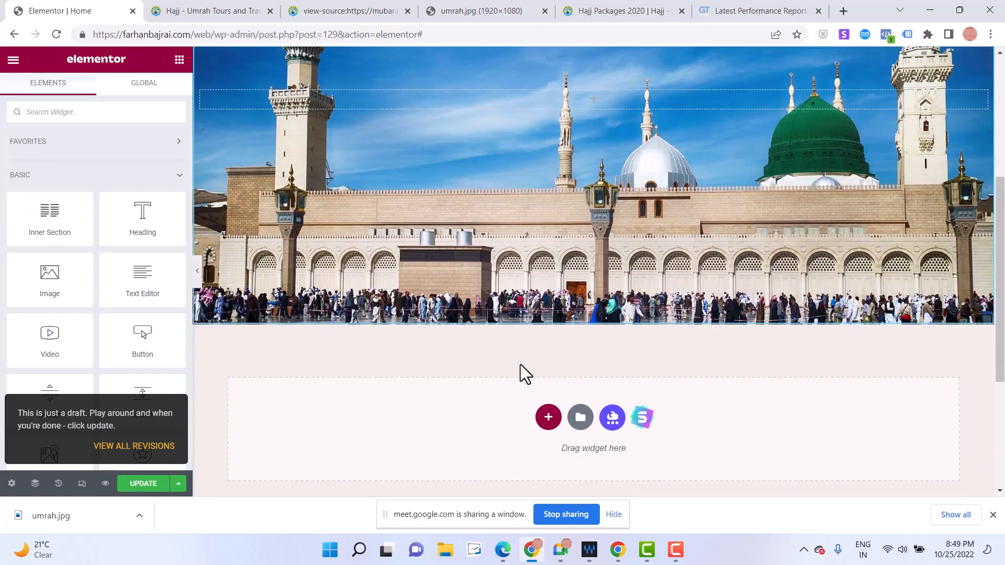
{"action": "scroll", "coordinate": [520, 364], "scroll_direction": "up", "scroll_amount": 5}
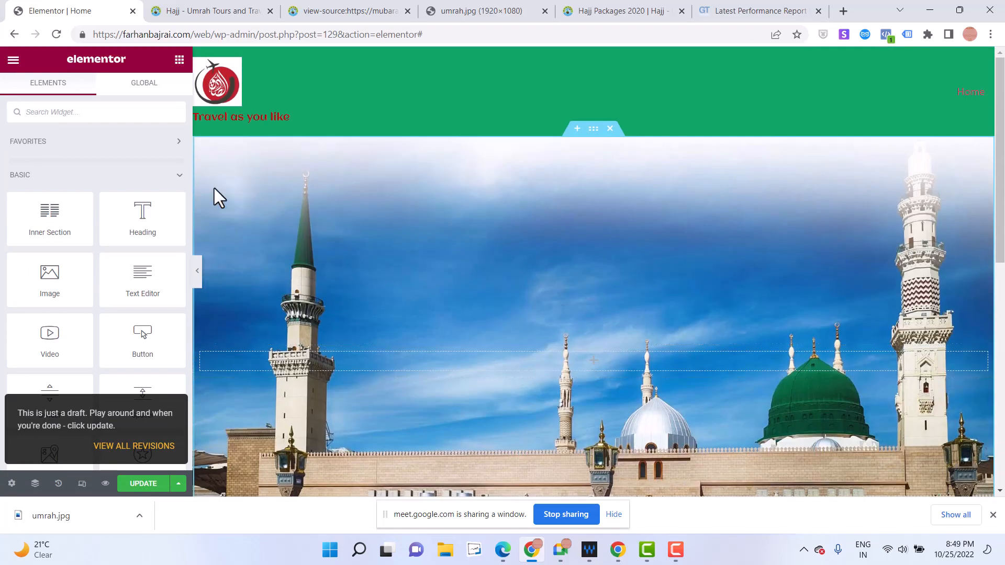
Check the hero section and navigation menu on the Mubarak Travels website, and return to the Elementor editor
{"action": "left_click", "coordinate": [202, 11]}
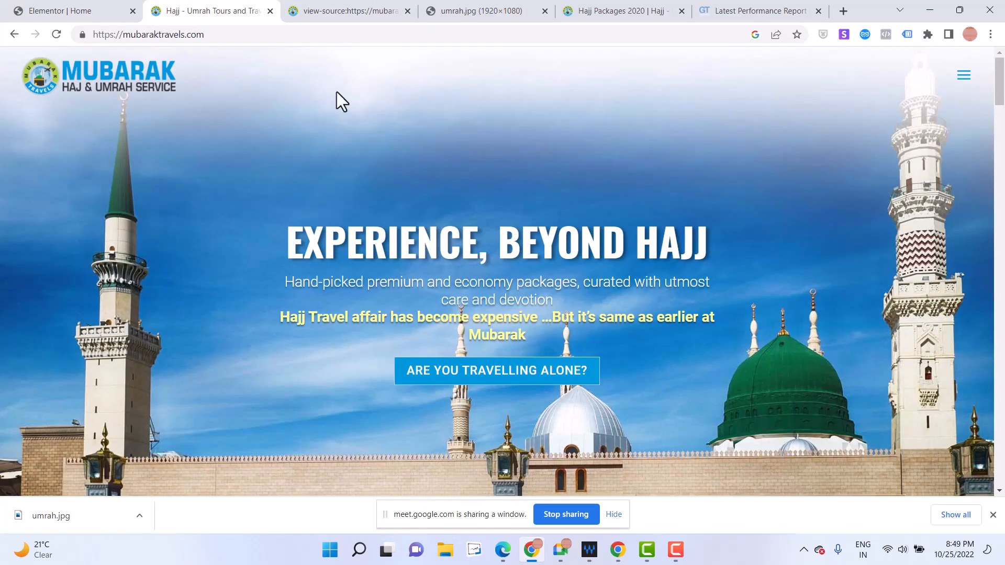
{"action": "left_click", "coordinate": [962, 76]}
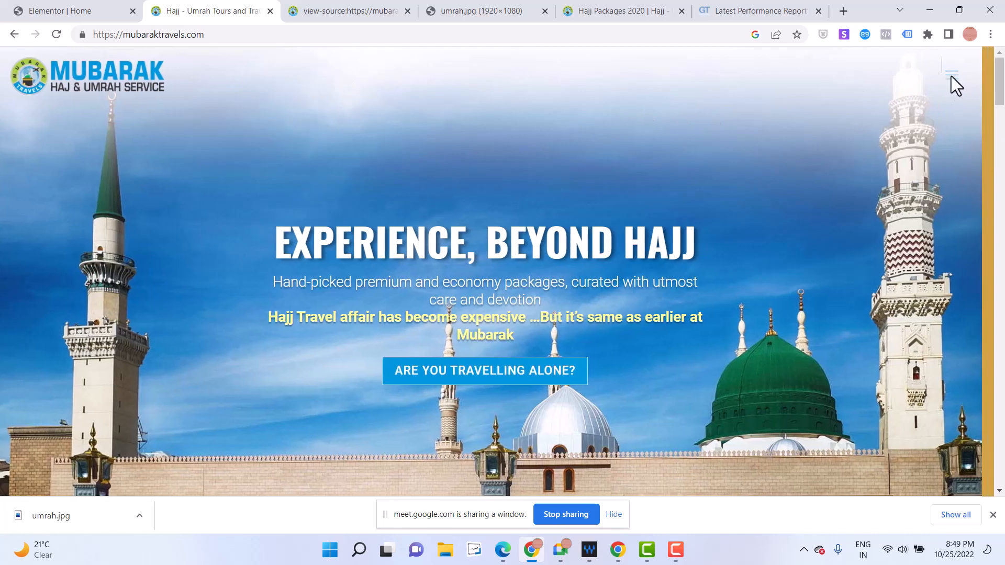
{"action": "left_click", "coordinate": [695, 83]}
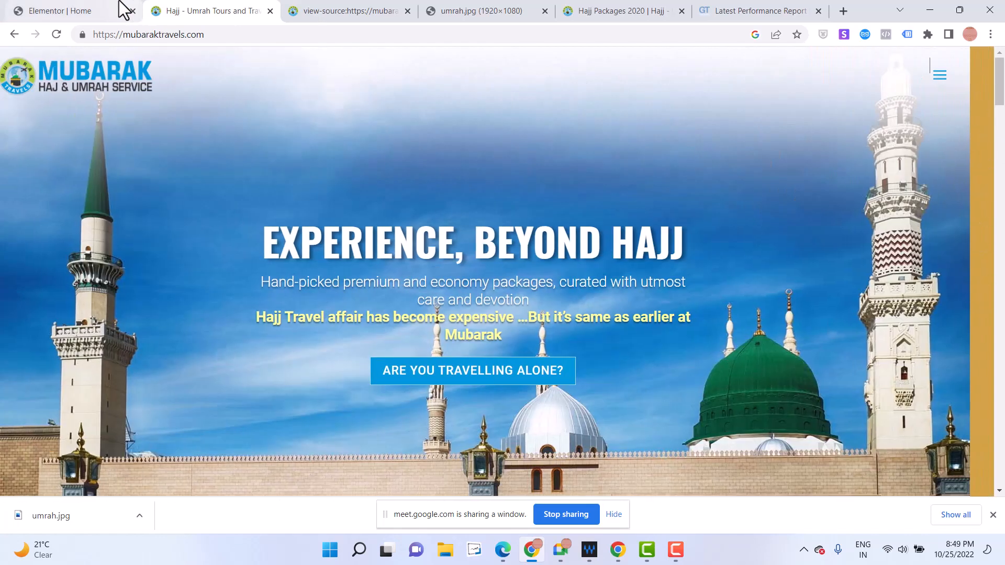
{"action": "left_click", "coordinate": [112, 11]}
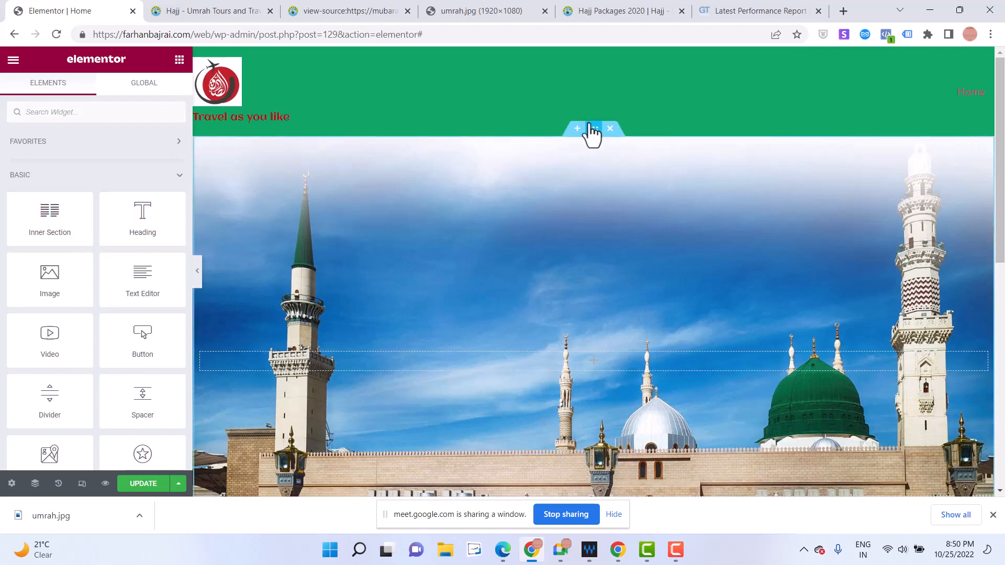
Set the mosque section's columns gap to No Gap and its column position to Top
{"action": "left_click", "coordinate": [594, 130]}
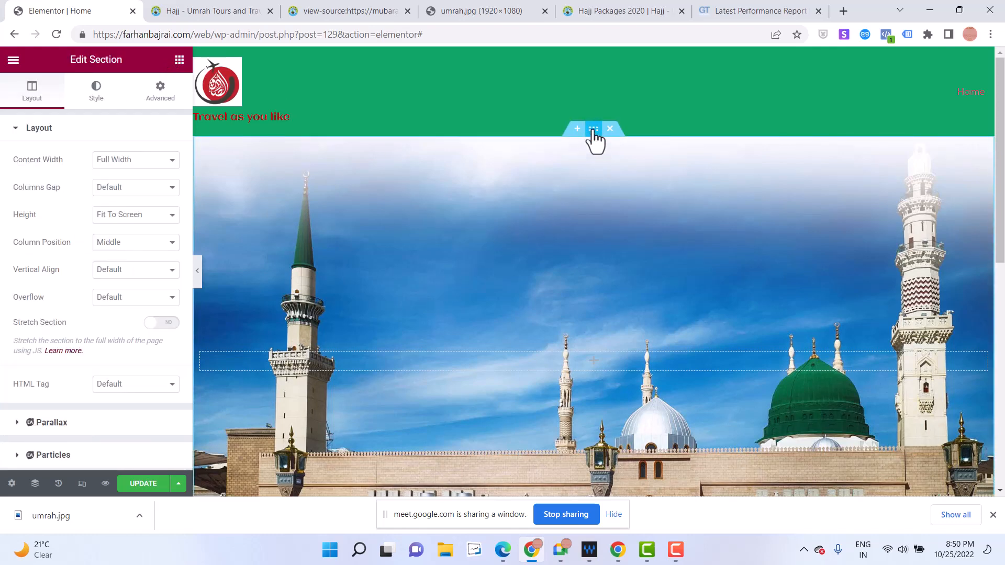
{"action": "left_click", "coordinate": [108, 192]}
{"action": "left_click", "coordinate": [115, 211]}
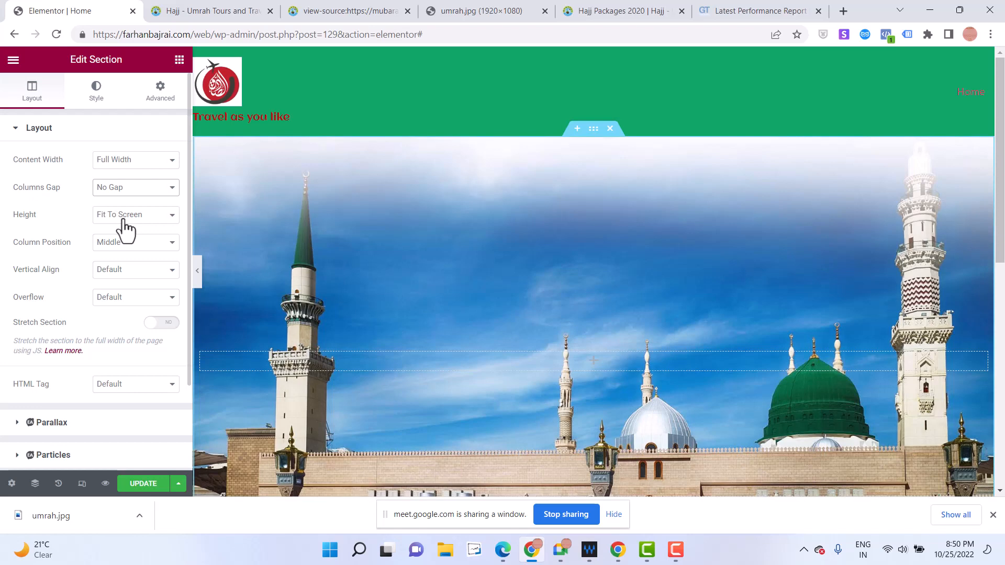
{"action": "left_click", "coordinate": [123, 245]}
{"action": "left_click", "coordinate": [117, 266]}
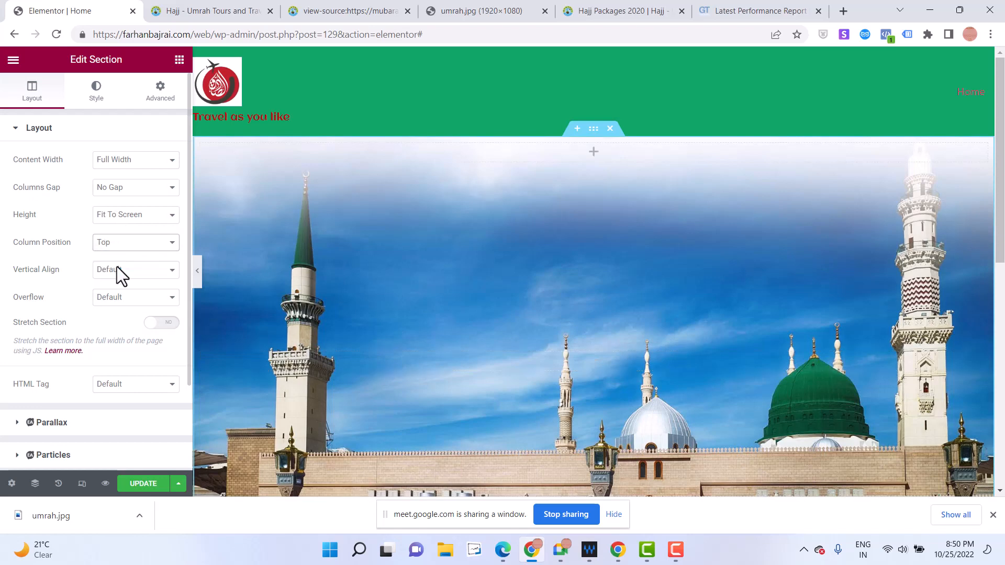
{"action": "left_click", "coordinate": [124, 246]}
{"action": "left_click", "coordinate": [121, 268]}
Set the section's vertical align to Top, and try the Hidden overflow option before setting overflow back to Default
{"action": "left_click", "coordinate": [123, 278]}
{"action": "left_click", "coordinate": [125, 307]}
{"action": "left_click", "coordinate": [129, 277]}
{"action": "left_click", "coordinate": [122, 295]}
{"action": "left_click", "coordinate": [112, 298]}
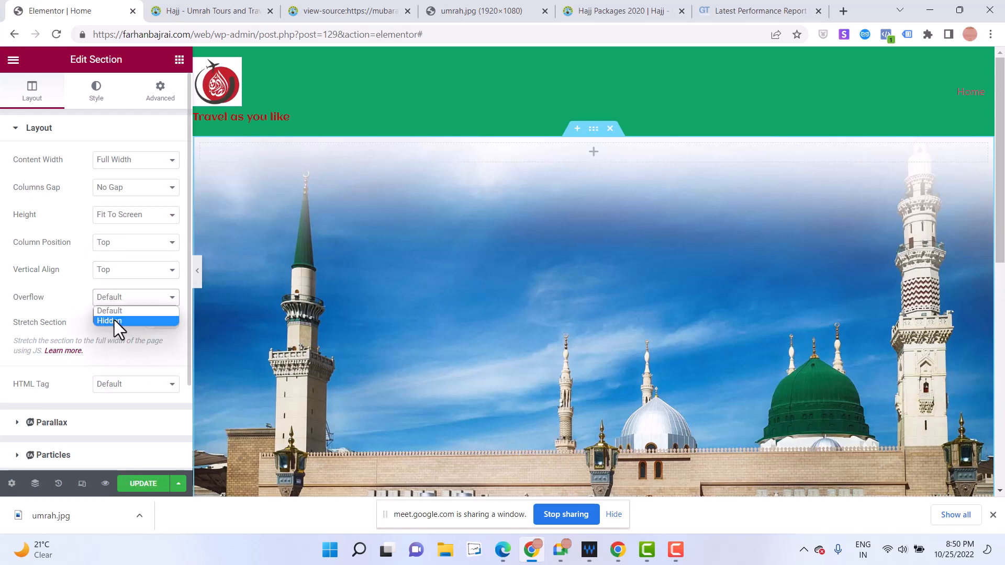
{"action": "left_click", "coordinate": [114, 319]}
{"action": "left_click", "coordinate": [118, 300]}
{"action": "left_click", "coordinate": [121, 310]}
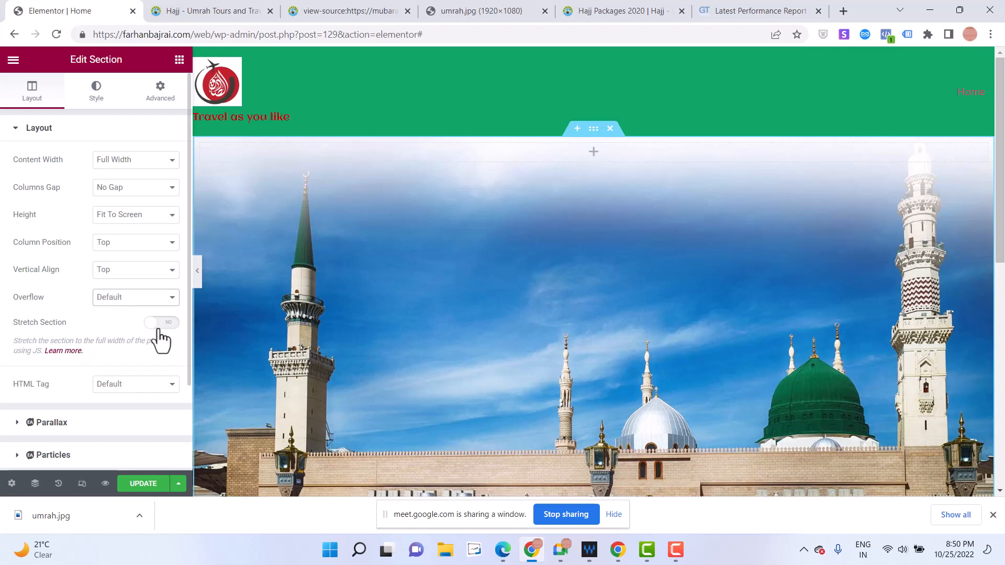
Try Stretch Section on the mosque section, compare the page with it on and off, and leave it off
{"action": "left_click", "coordinate": [168, 327]}
{"action": "left_click", "coordinate": [168, 329]}
{"action": "scroll", "coordinate": [500, 366], "scroll_direction": "down", "scroll_amount": 3}
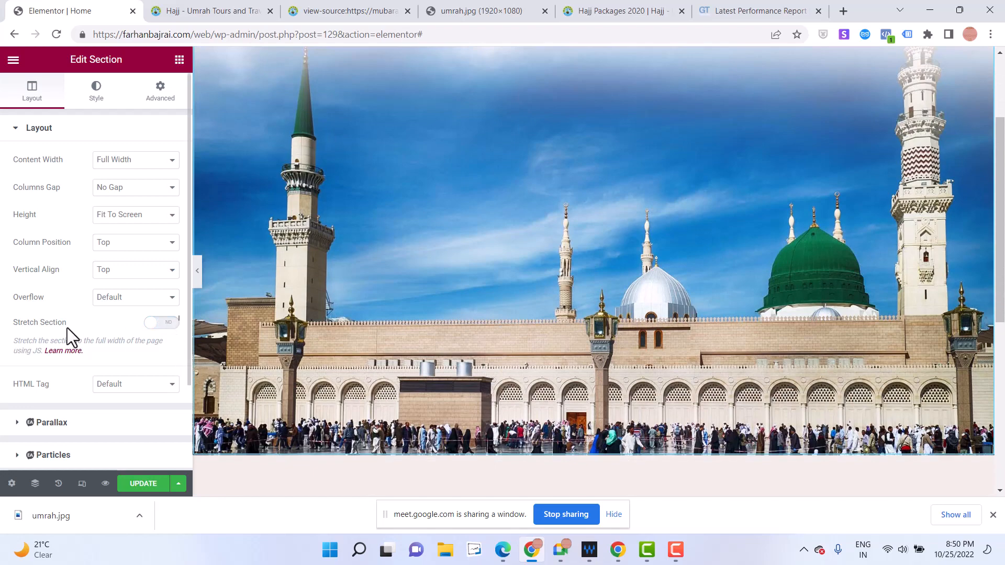
{"action": "left_click", "coordinate": [168, 325]}
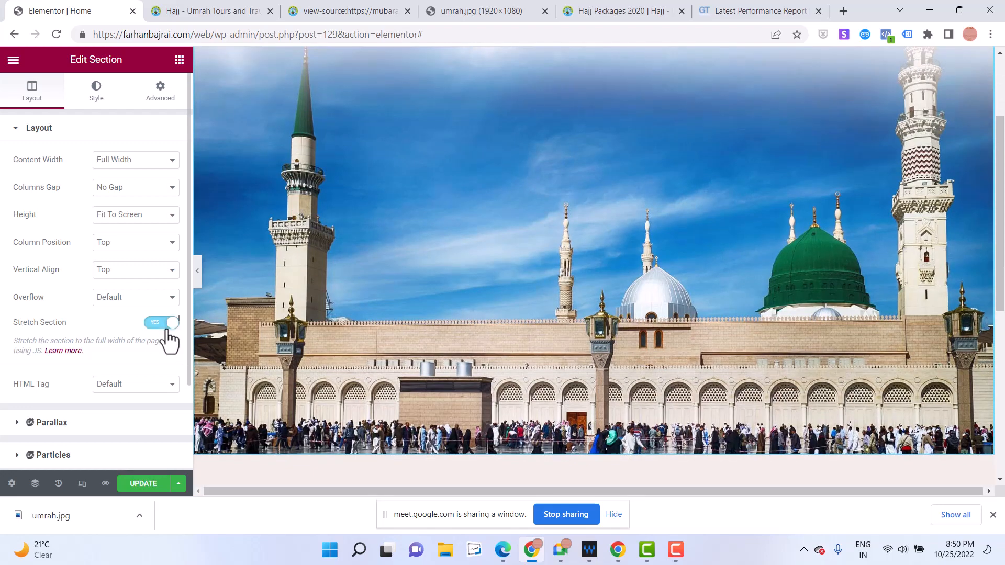
{"action": "scroll", "coordinate": [449, 388], "scroll_direction": "down", "scroll_amount": 3}
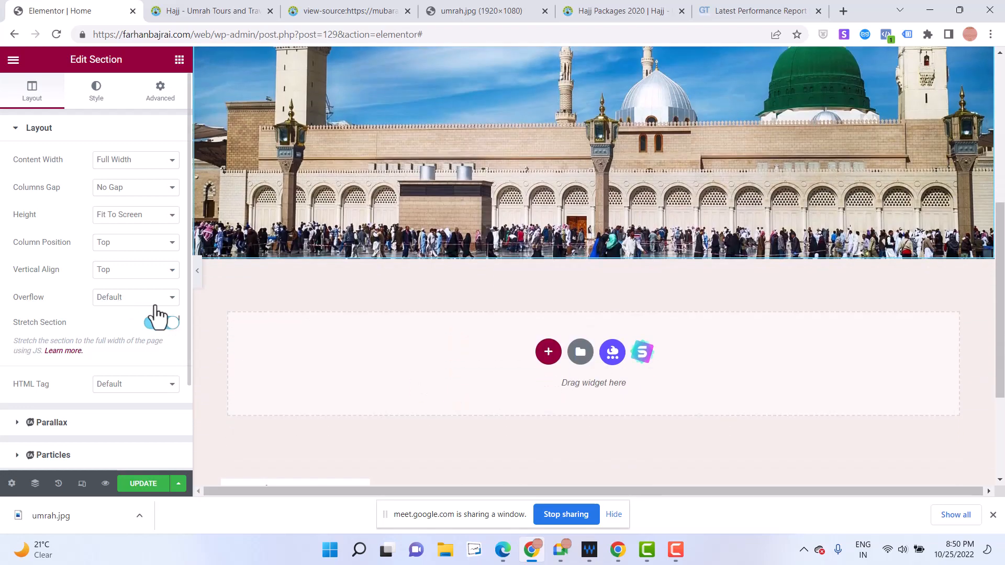
{"action": "left_click", "coordinate": [167, 333]}
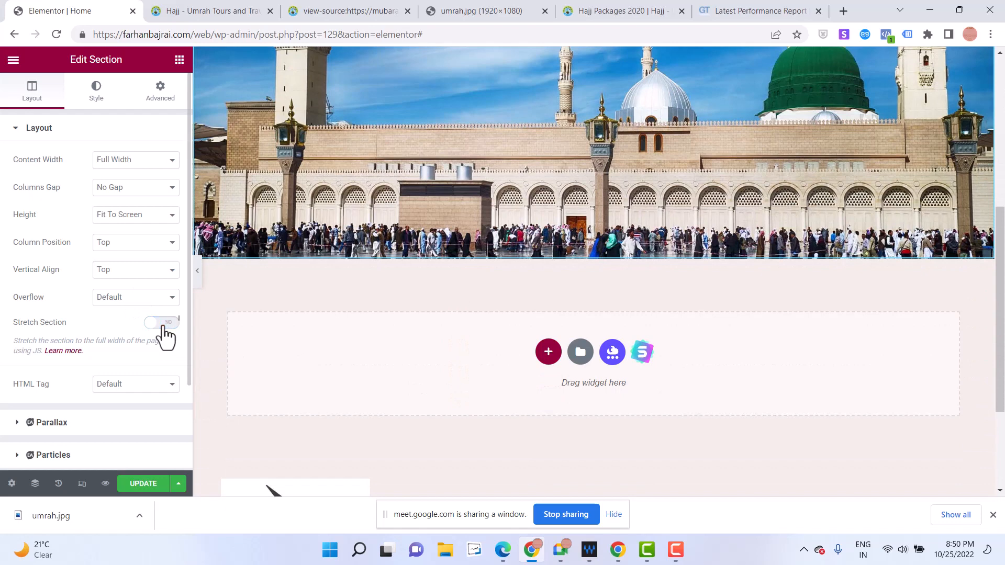
{"action": "left_click", "coordinate": [167, 330]}
{"action": "left_click", "coordinate": [166, 337]}
{"action": "left_click", "coordinate": [167, 336]}
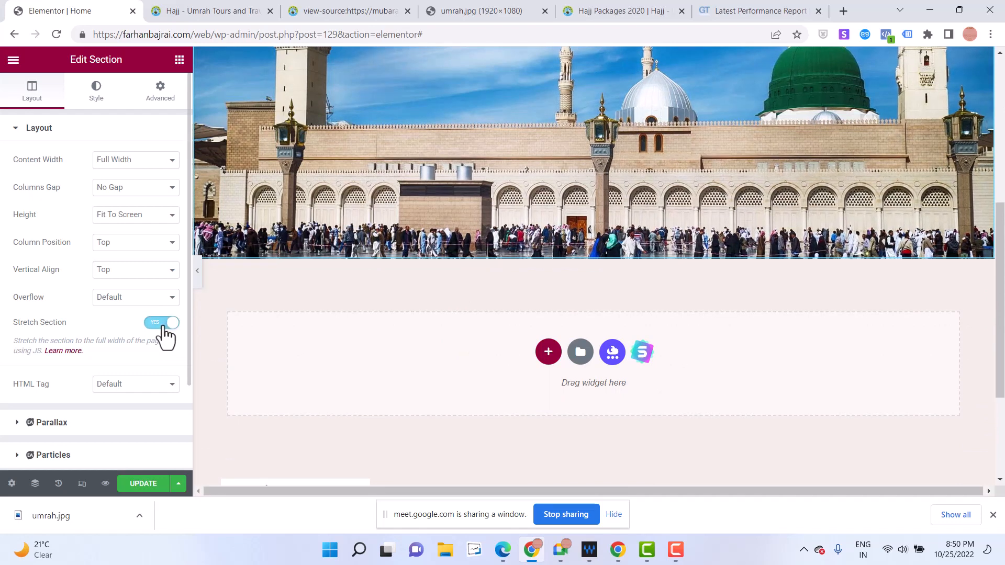
{"action": "left_click", "coordinate": [167, 336]}
{"action": "scroll", "coordinate": [489, 316], "scroll_direction": "up", "scroll_amount": 5}
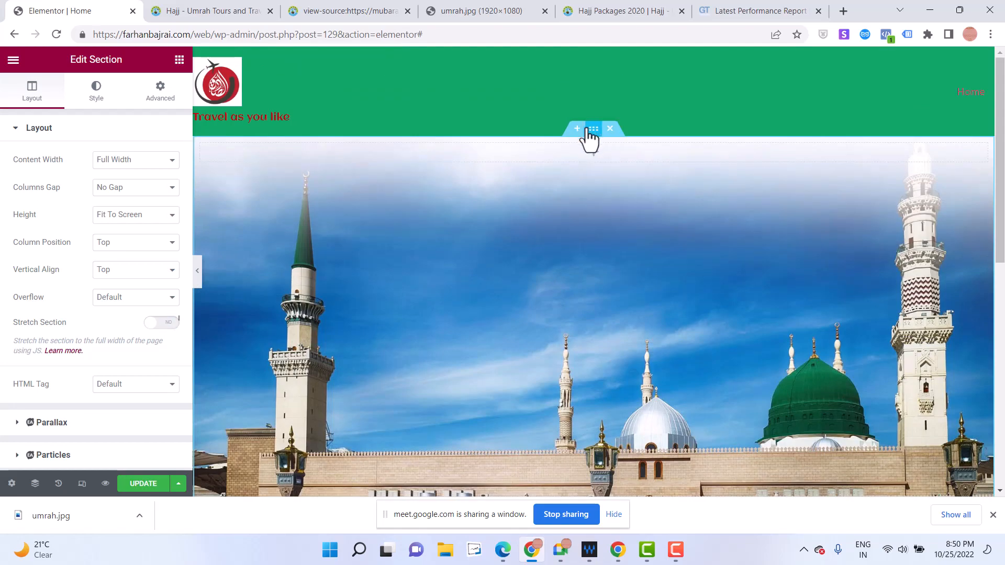
{"action": "scroll", "coordinate": [519, 263], "scroll_direction": "down", "scroll_amount": 8}
{"action": "scroll", "coordinate": [548, 288], "scroll_direction": "up", "scroll_amount": 8}
{"action": "left_click", "coordinate": [167, 333]}
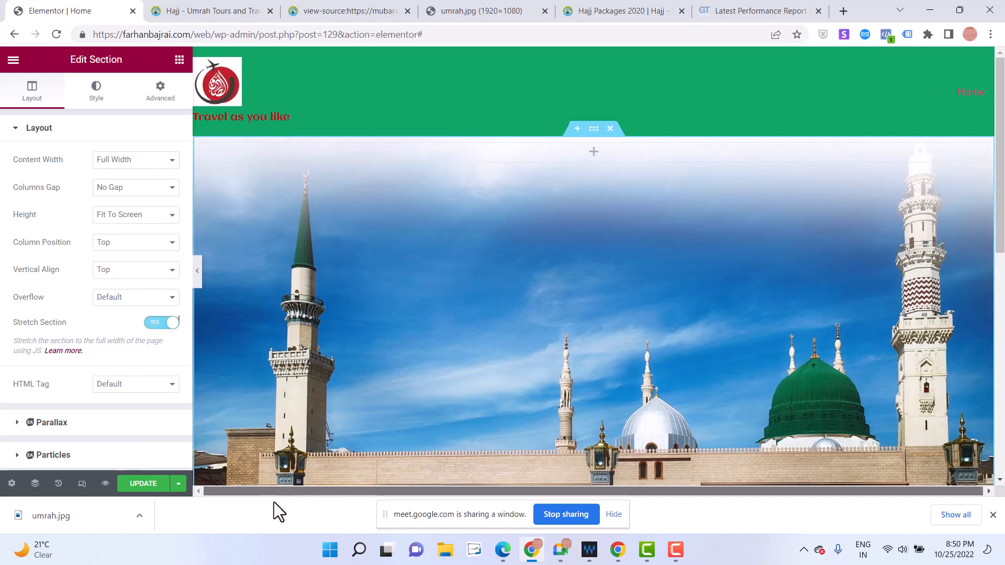
{"action": "left_click", "coordinate": [163, 323]}
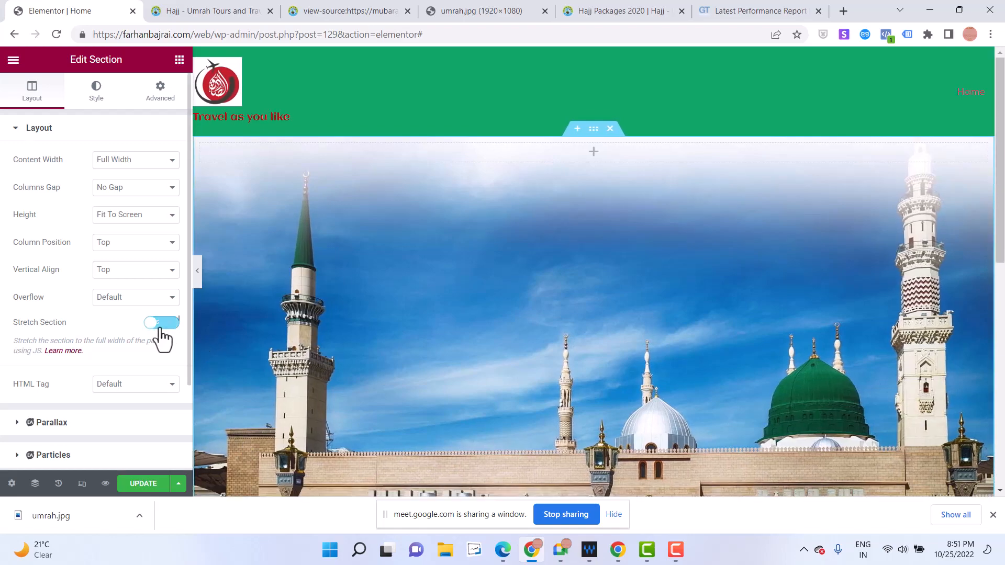
Try the div, header and footer HTML tags on the mosque section
{"action": "left_click", "coordinate": [112, 388]}
{"action": "left_click", "coordinate": [122, 408]}
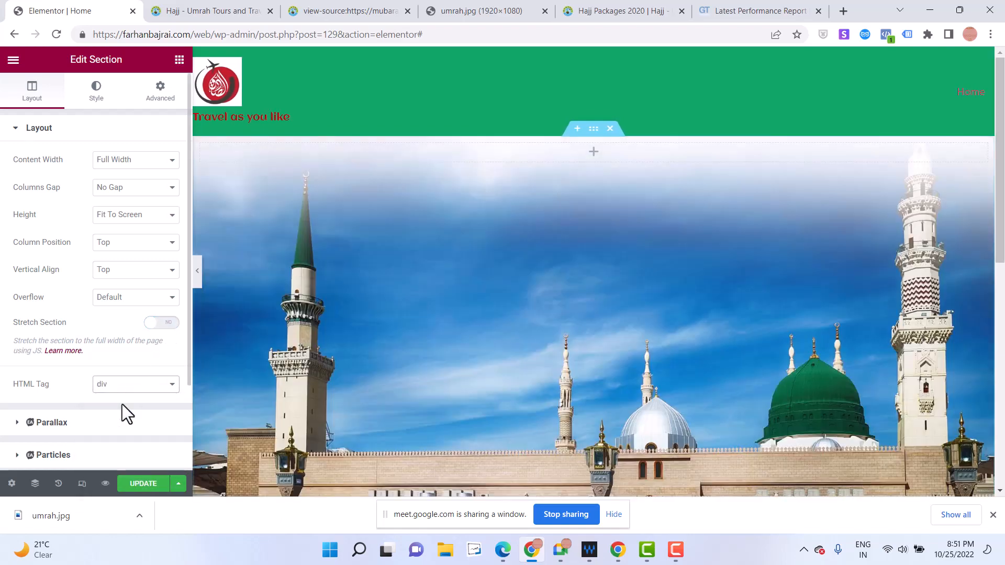
{"action": "scroll", "coordinate": [439, 346], "scroll_direction": "down", "scroll_amount": 3}
{"action": "scroll", "coordinate": [439, 347], "scroll_direction": "down", "scroll_amount": 3}
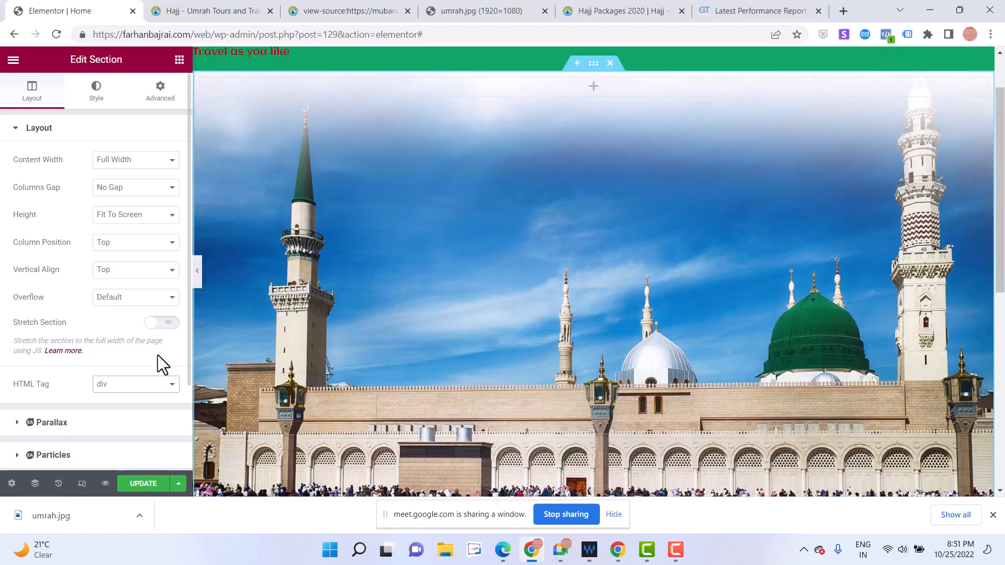
{"action": "left_click", "coordinate": [125, 386]}
{"action": "left_click", "coordinate": [125, 417]}
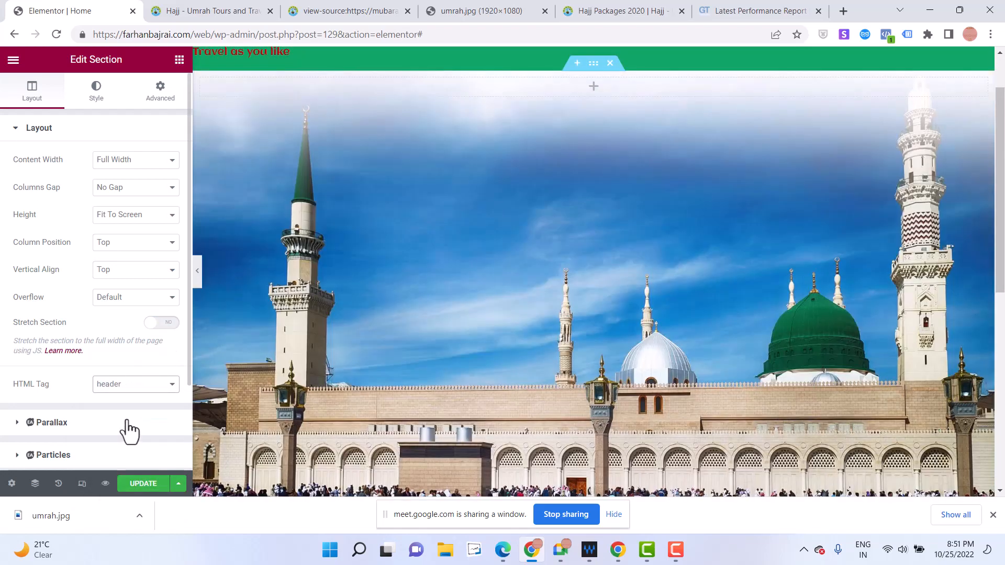
{"action": "scroll", "coordinate": [429, 340], "scroll_direction": "up", "scroll_amount": 1}
{"action": "left_click", "coordinate": [160, 387]}
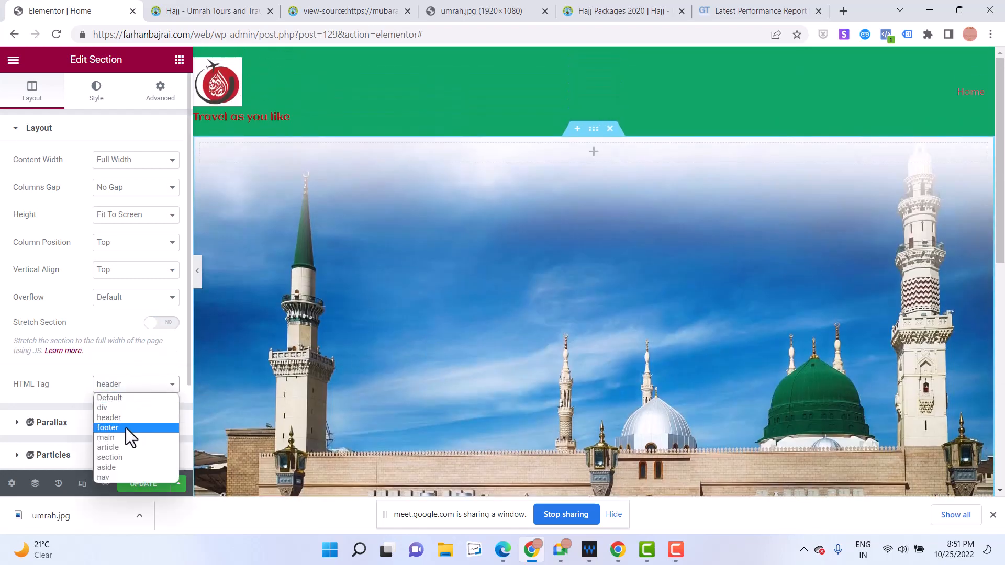
{"action": "left_click", "coordinate": [126, 429]}
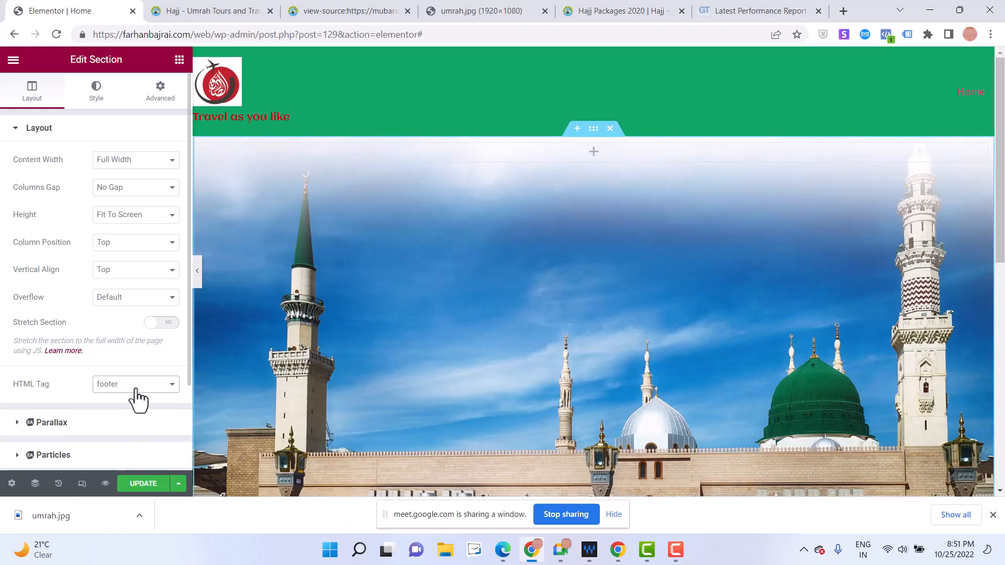
Try the main, section and aside HTML tags on the mosque section, and set the tag back to Default
{"action": "left_click", "coordinate": [131, 390]}
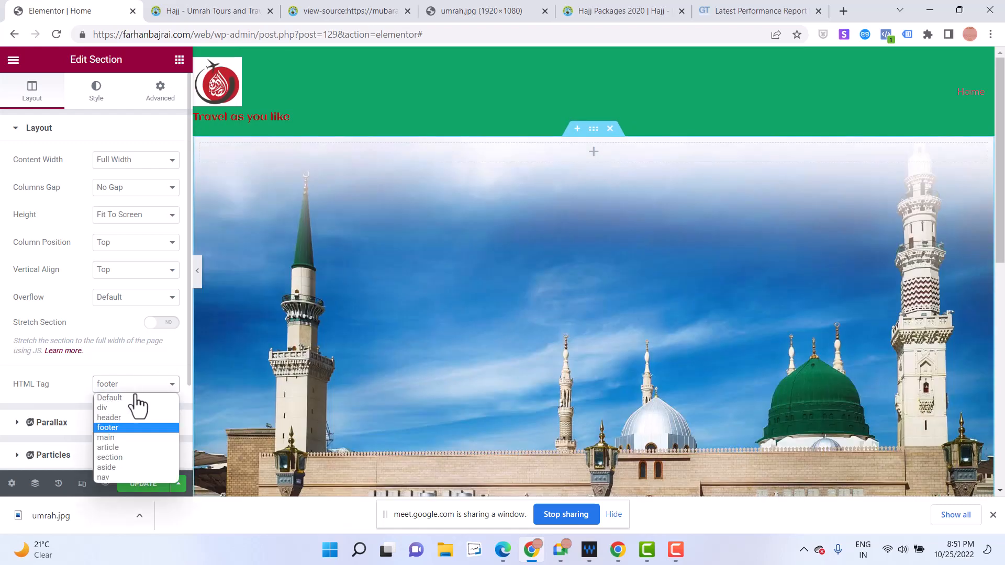
{"action": "key", "text": "Escape"}
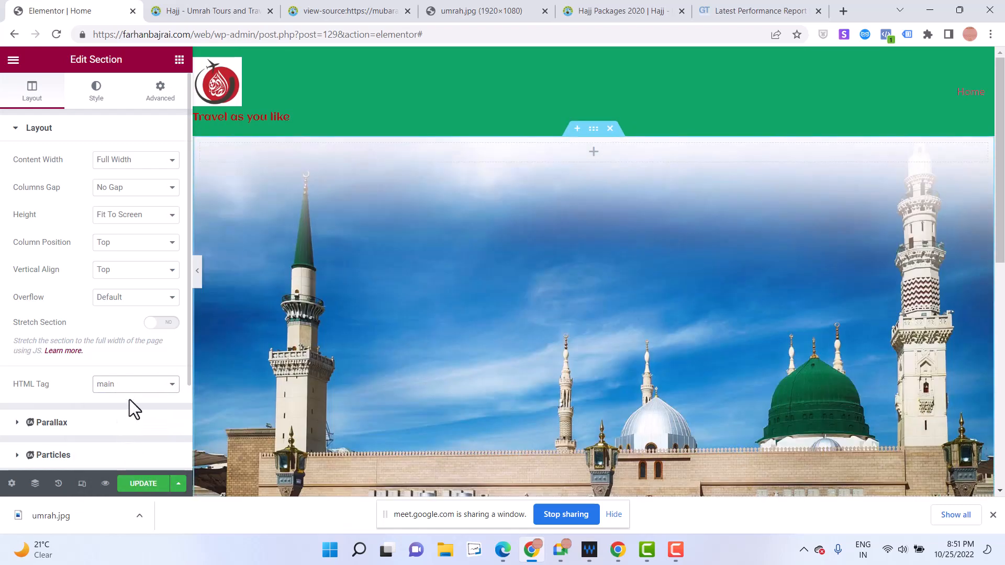
{"action": "left_click", "coordinate": [131, 390]}
{"action": "left_click", "coordinate": [127, 456]}
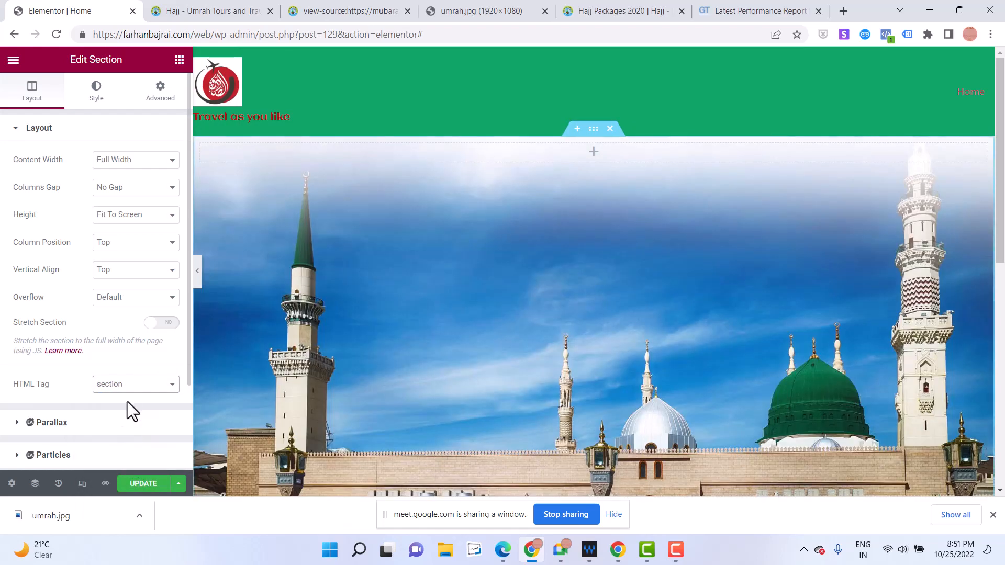
{"action": "left_click", "coordinate": [132, 389]}
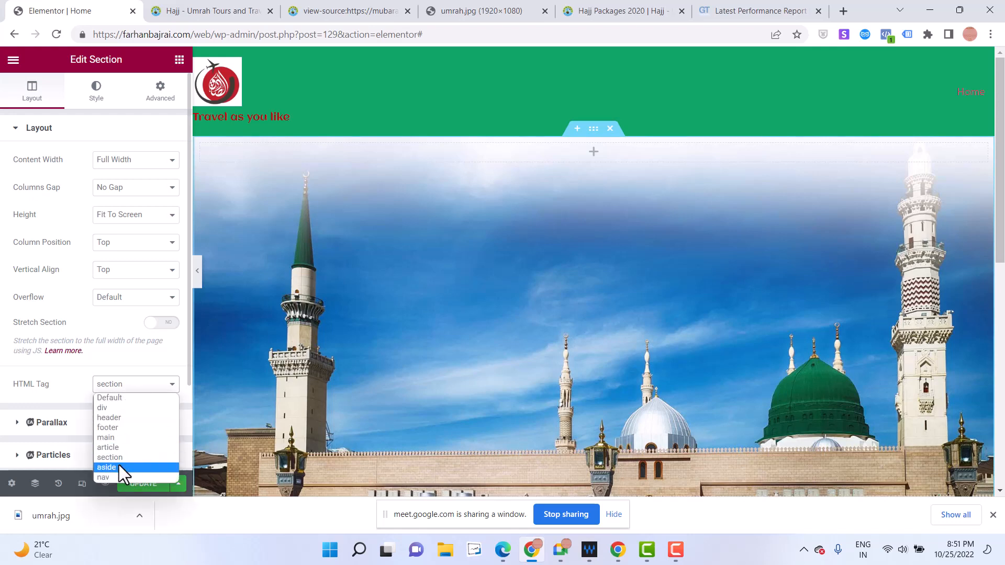
{"action": "left_click", "coordinate": [119, 466]}
{"action": "left_click", "coordinate": [143, 390]}
{"action": "left_click", "coordinate": [123, 398]}
Examine the section's Parallax, Particles and Structure settings
{"action": "scroll", "coordinate": [89, 377], "scroll_direction": "down", "scroll_amount": 2}
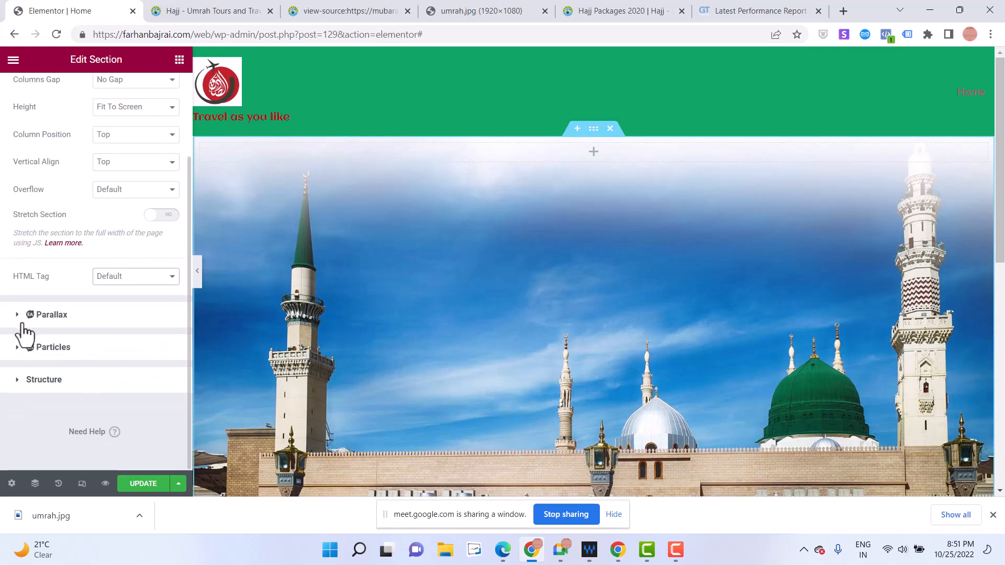
{"action": "left_click", "coordinate": [16, 322]}
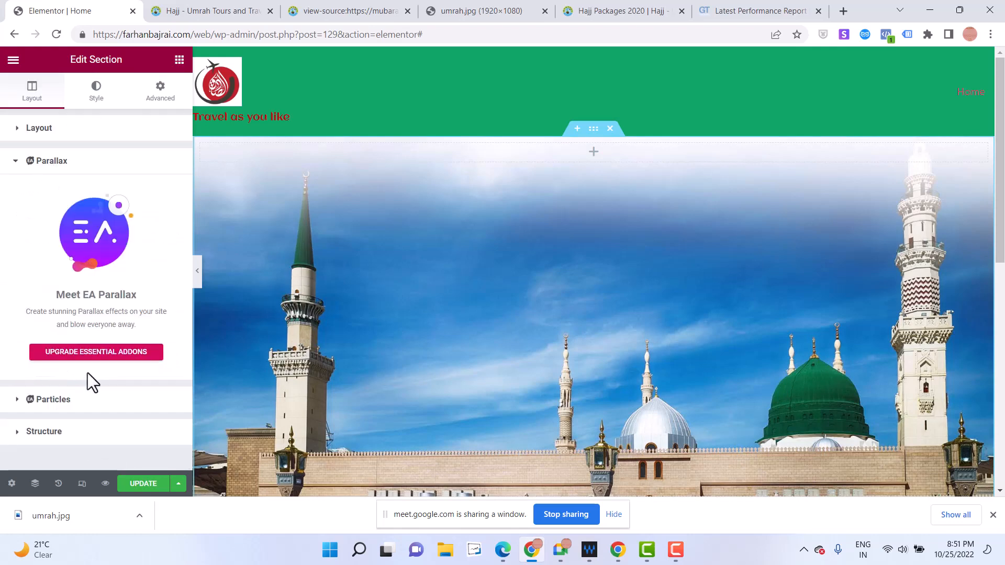
{"action": "left_click", "coordinate": [17, 411]}
{"action": "left_click", "coordinate": [18, 434]}
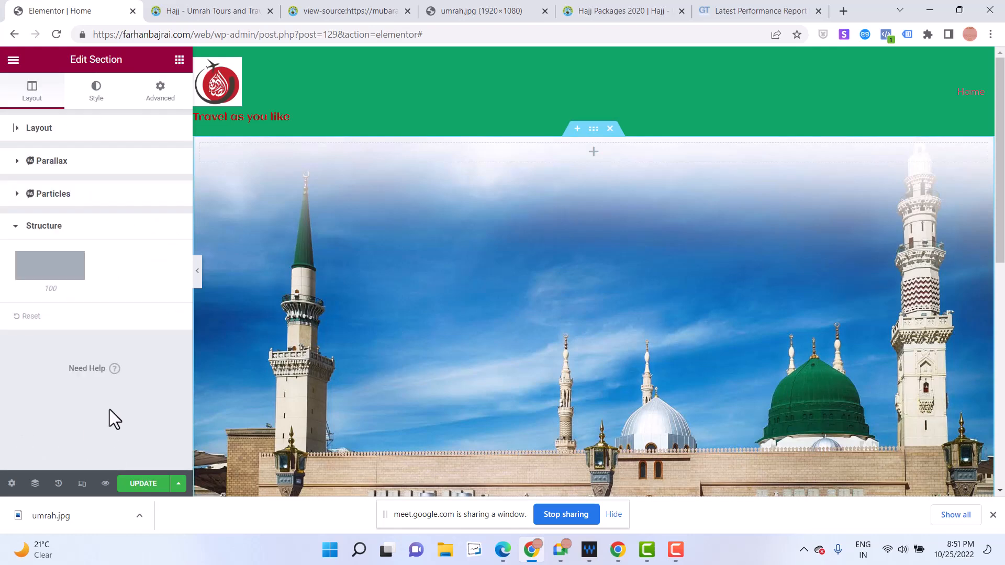
Try the Slide Right, Slide Left and Slide Up transitions on the section's background slideshow, and set the transition back to Fade
{"action": "left_click", "coordinate": [97, 96]}
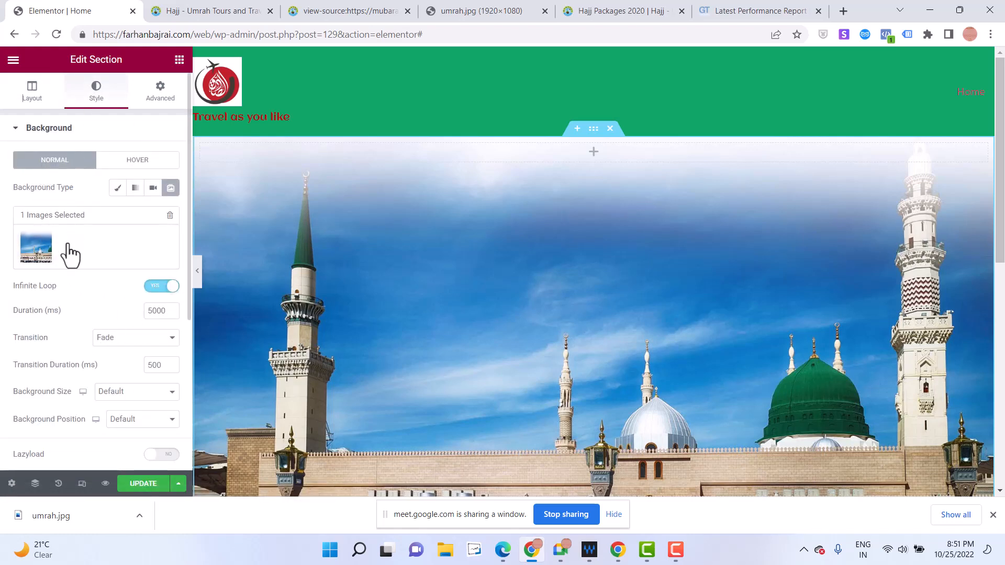
{"action": "left_click", "coordinate": [124, 342]}
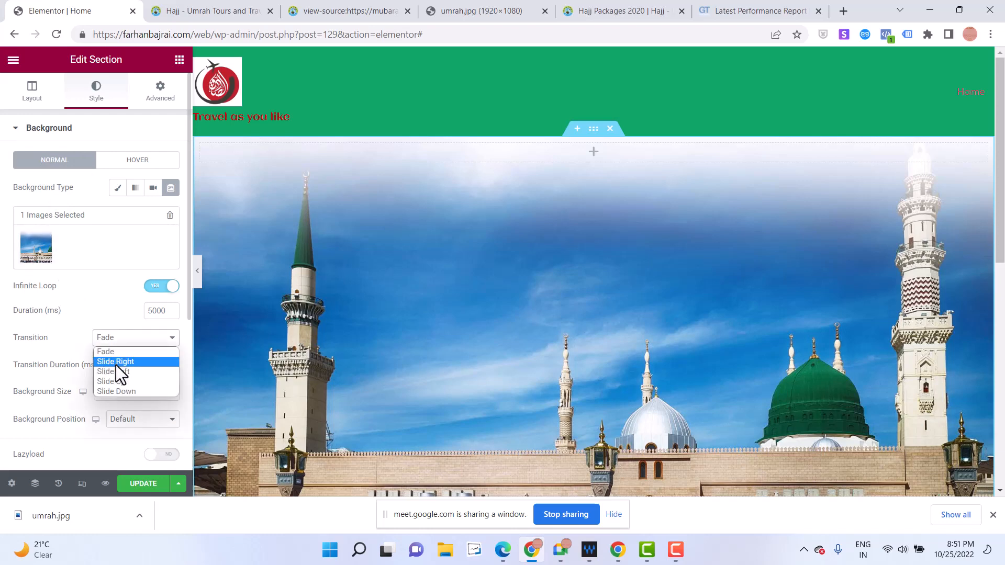
{"action": "left_click", "coordinate": [116, 363]}
{"action": "left_click", "coordinate": [118, 350]}
{"action": "left_click", "coordinate": [118, 354]}
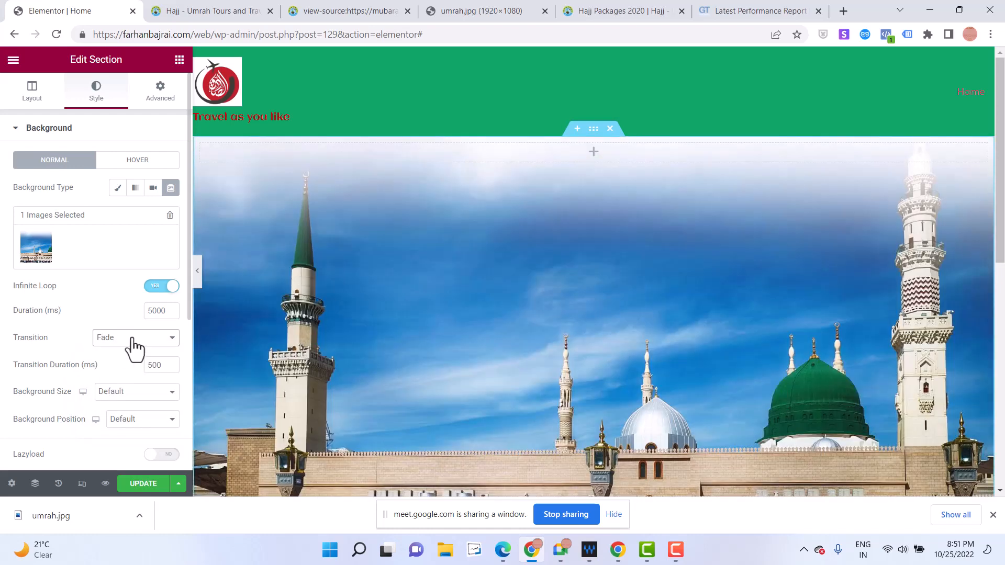
{"action": "left_click", "coordinate": [134, 349]}
{"action": "left_click", "coordinate": [129, 373]}
{"action": "left_click", "coordinate": [128, 346]}
{"action": "left_click", "coordinate": [128, 383]}
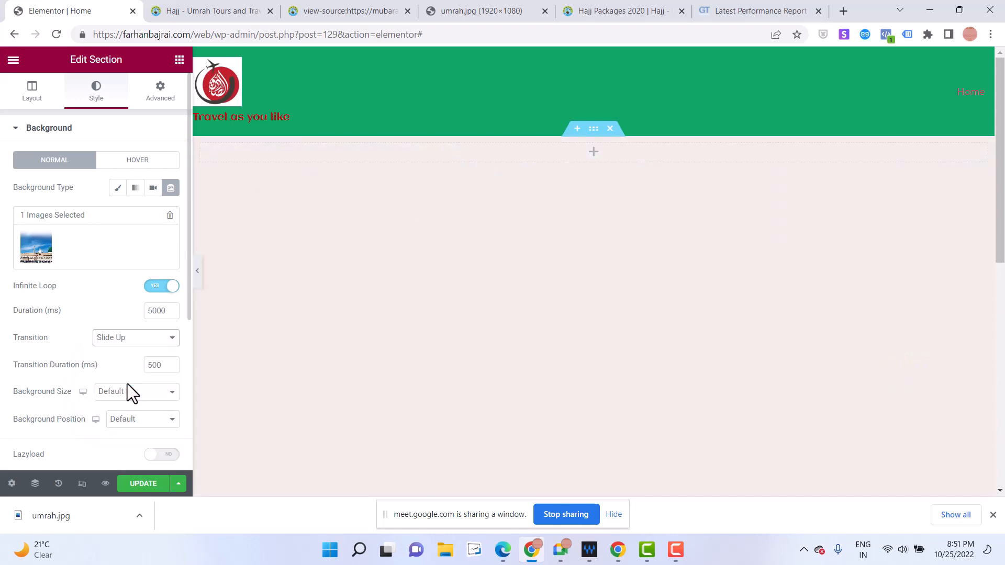
{"action": "left_click", "coordinate": [135, 348]}
{"action": "left_click", "coordinate": [118, 355]}
Try the Auto size on the section's background slideshow, and set the background size back to Default
{"action": "left_click", "coordinate": [125, 403]}
{"action": "left_click", "coordinate": [131, 416]}
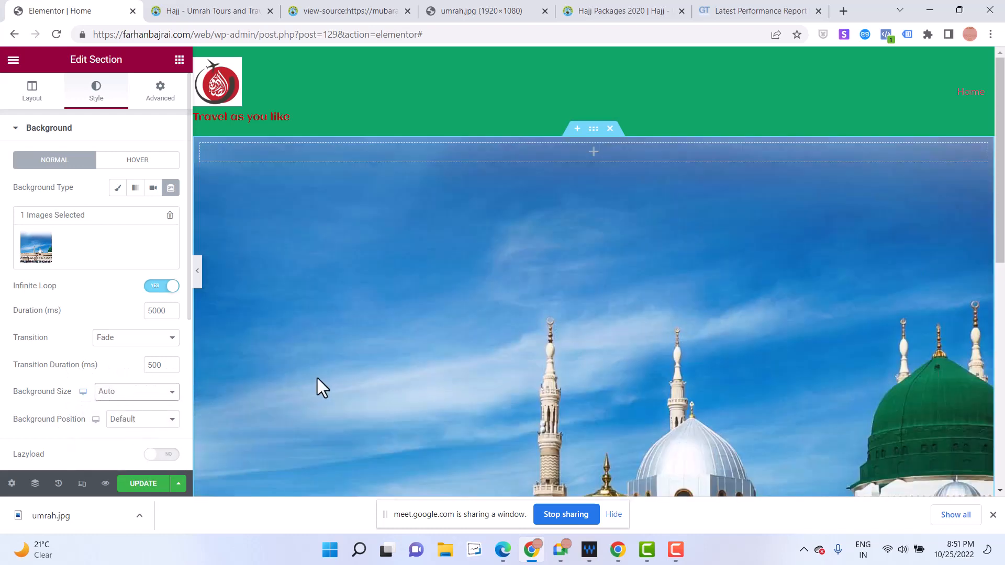
{"action": "left_click", "coordinate": [155, 340]}
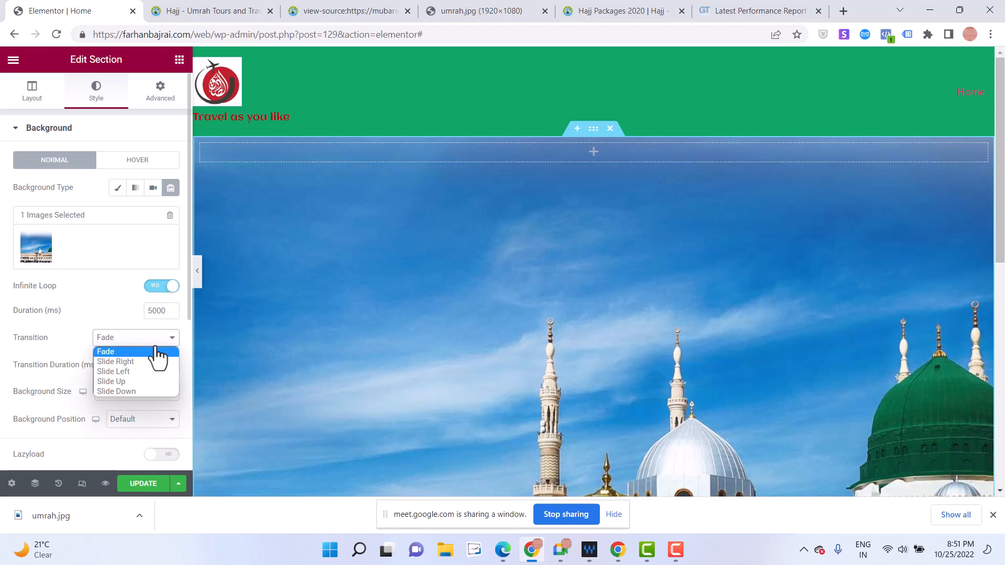
{"action": "left_click", "coordinate": [119, 340]}
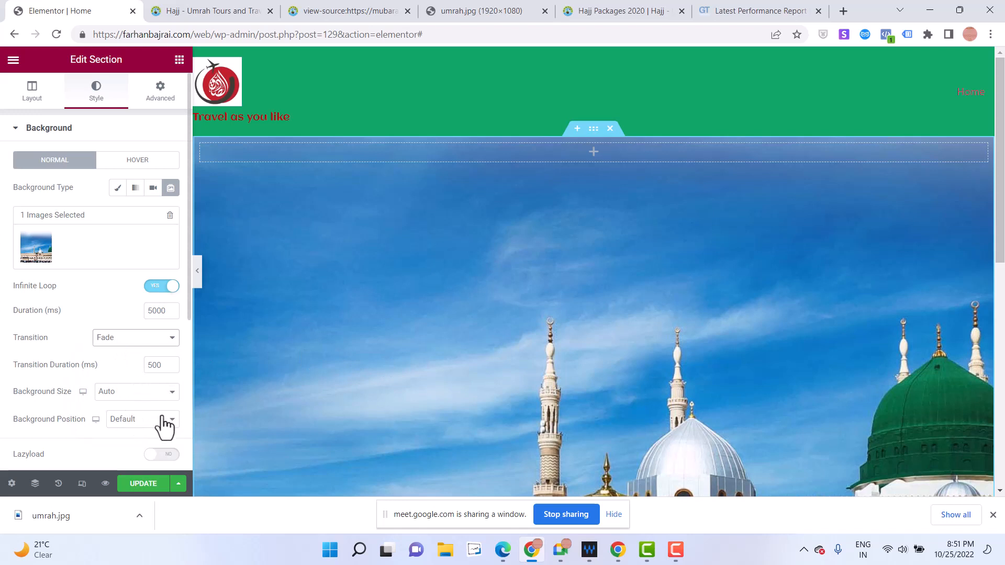
{"action": "left_click", "coordinate": [120, 395]}
{"action": "left_click", "coordinate": [115, 409]}
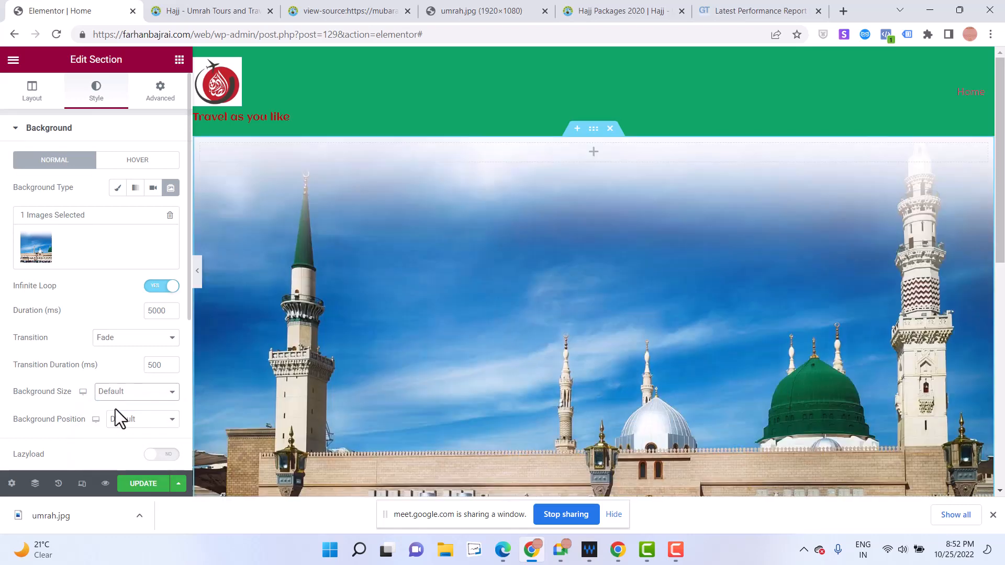
Try the slideshow background size as Auto and as Cover, viewing the whole section with each option
{"action": "left_click", "coordinate": [120, 396]}
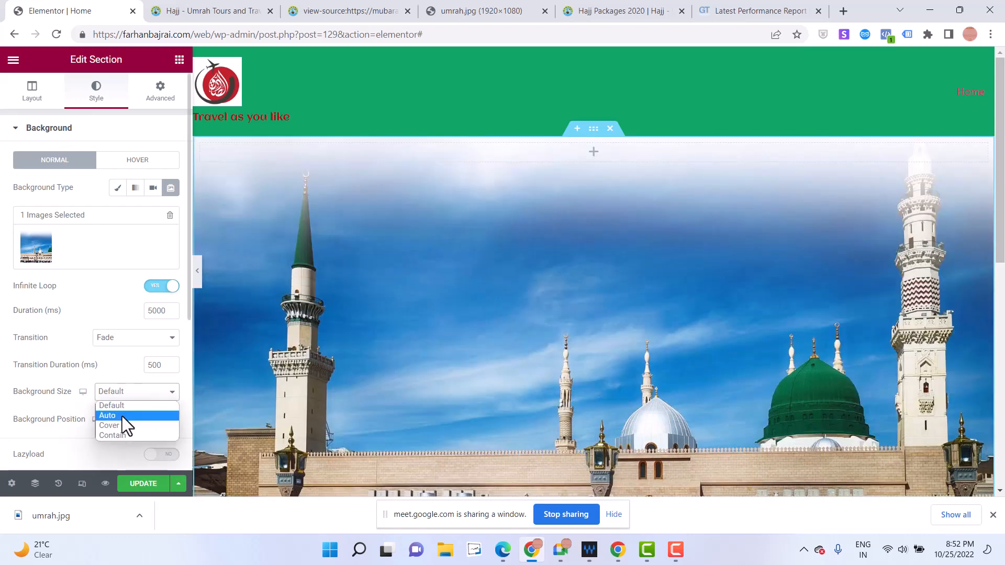
{"action": "left_click", "coordinate": [121, 417]}
{"action": "scroll", "coordinate": [443, 392], "scroll_direction": "down", "scroll_amount": 10}
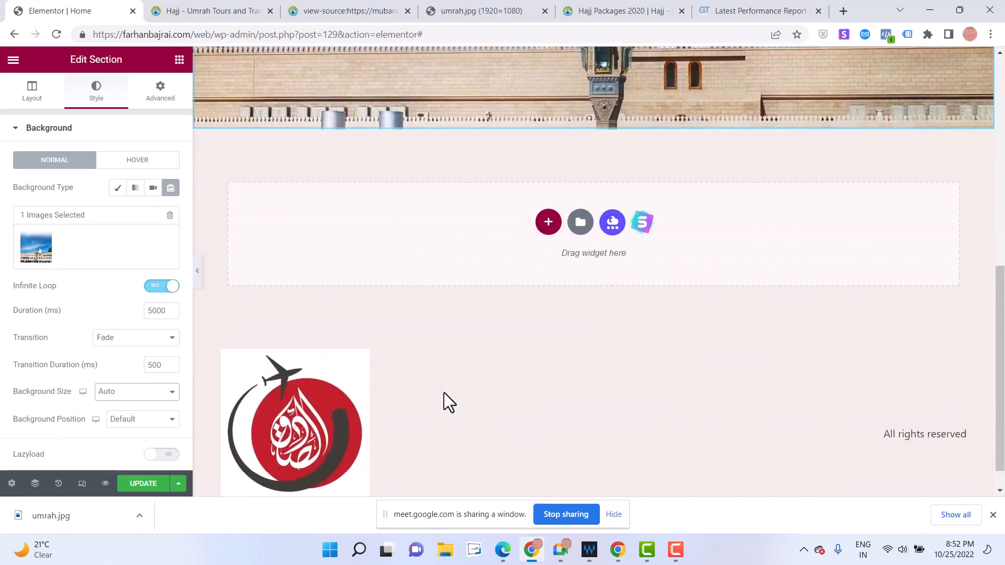
{"action": "scroll", "coordinate": [444, 403], "scroll_direction": "up", "scroll_amount": 10}
{"action": "left_click", "coordinate": [148, 400]}
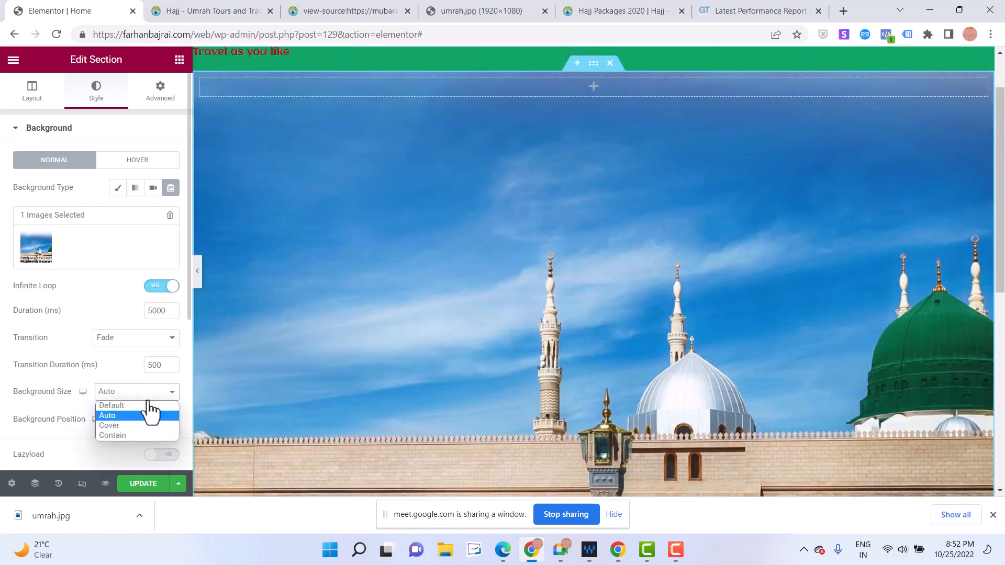
{"action": "left_click", "coordinate": [146, 422]}
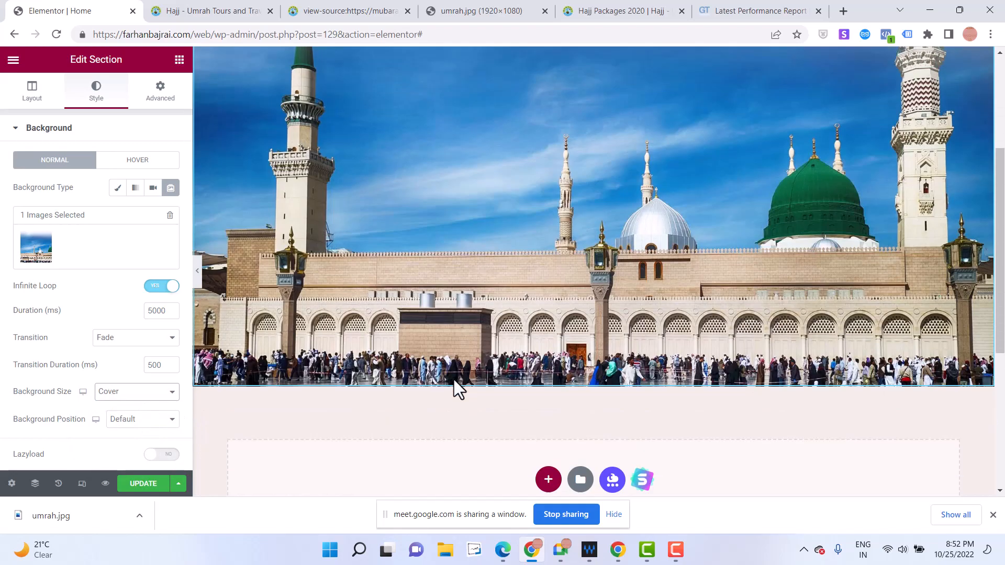
{"action": "scroll", "coordinate": [453, 378], "scroll_direction": "up", "scroll_amount": 2}
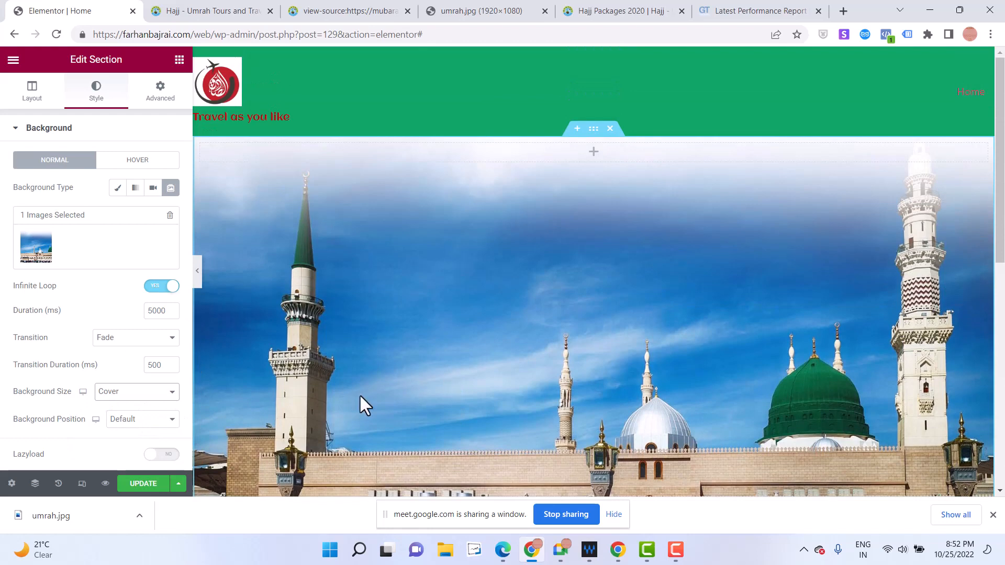
Try the Contain and Auto background sizes on the slideshow, and return the size to Default
{"action": "left_click", "coordinate": [145, 399]}
{"action": "left_click", "coordinate": [134, 404]}
{"action": "left_click", "coordinate": [131, 399]}
{"action": "left_click", "coordinate": [137, 435]}
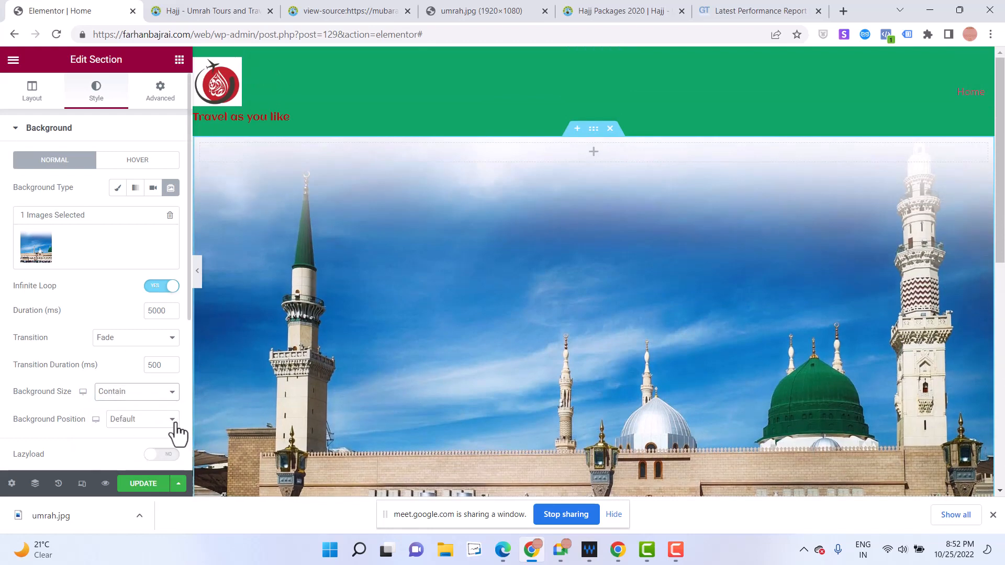
{"action": "left_click", "coordinate": [131, 399]}
{"action": "left_click", "coordinate": [135, 415]}
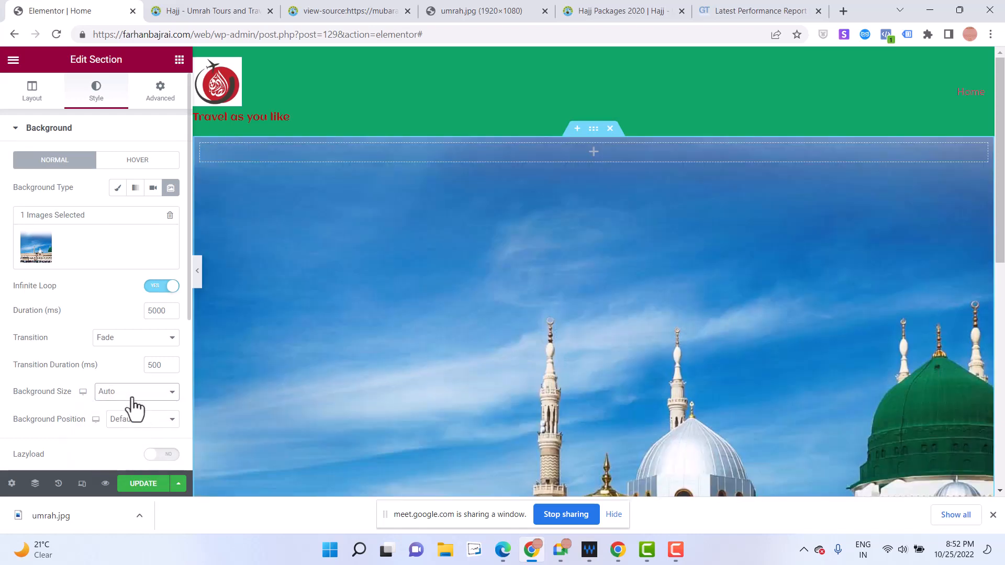
{"action": "left_click", "coordinate": [132, 399]}
{"action": "left_click", "coordinate": [131, 405]}
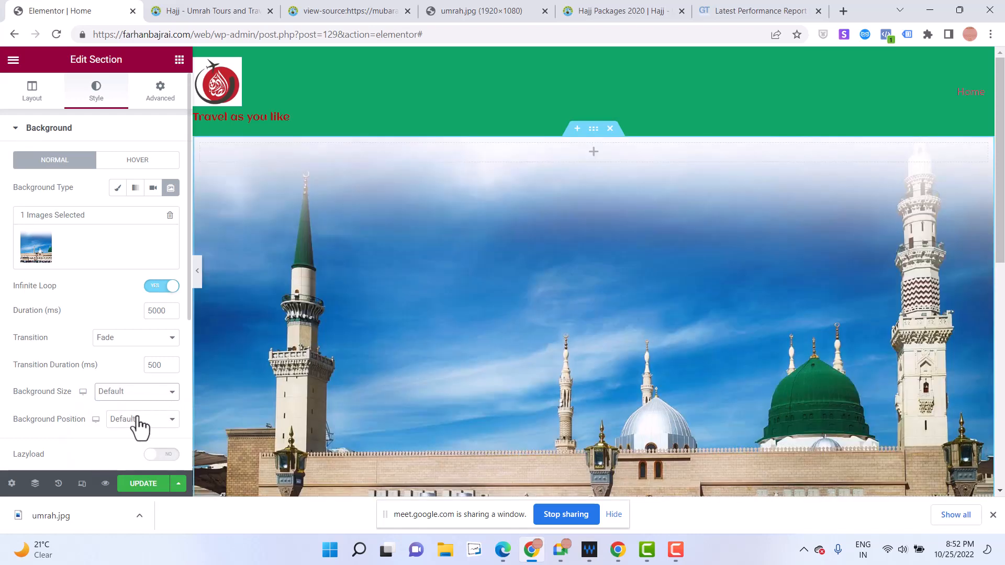
Try the Center Center, Center Right and Top Left background positions on the slideshow, and set the position back to Default
{"action": "left_click", "coordinate": [138, 422]}
{"action": "left_click", "coordinate": [149, 442]}
{"action": "left_click", "coordinate": [144, 421]}
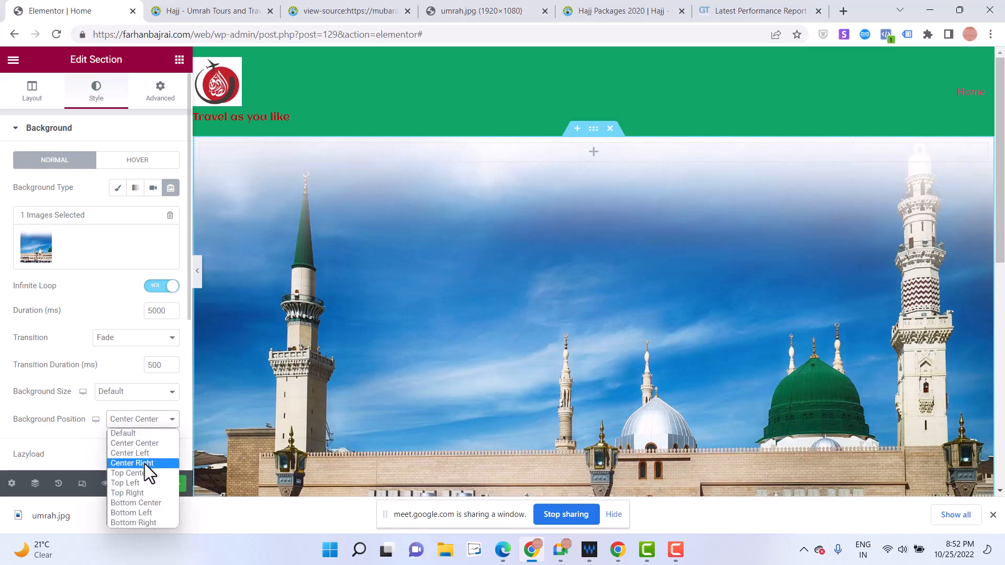
{"action": "left_click", "coordinate": [144, 464]}
{"action": "left_click", "coordinate": [147, 426]}
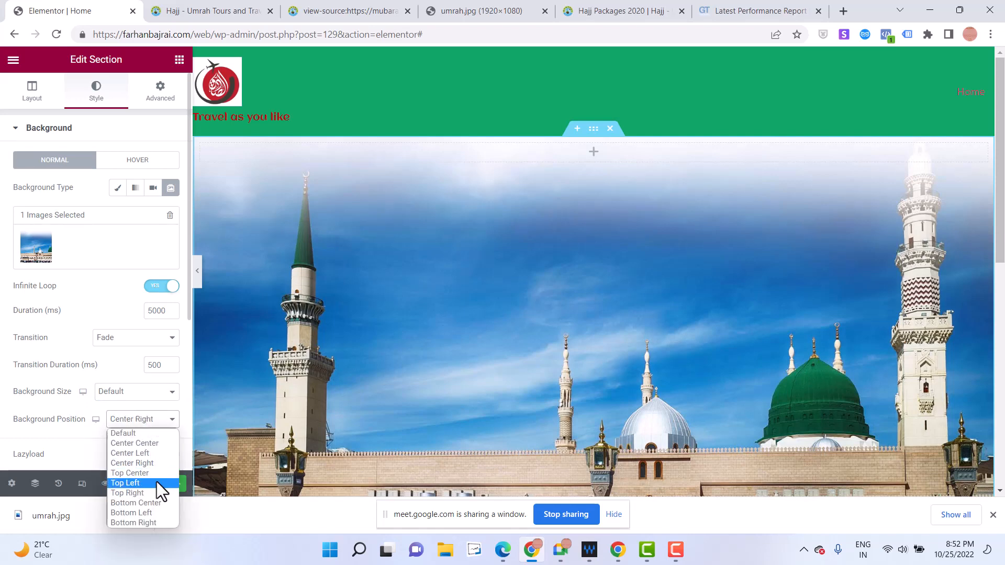
{"action": "left_click", "coordinate": [156, 480]}
{"action": "left_click", "coordinate": [147, 425]}
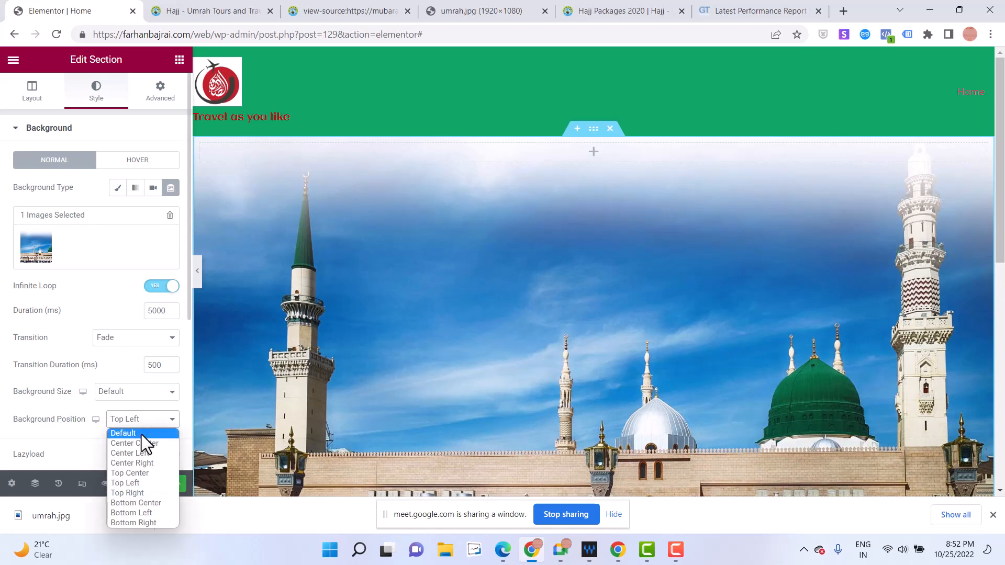
{"action": "left_click", "coordinate": [142, 434]}
Try the slideshow's Lazyload and Ken Burns Effect options, turning each one on and off again
{"action": "scroll", "coordinate": [139, 390], "scroll_direction": "down", "scroll_amount": 2}
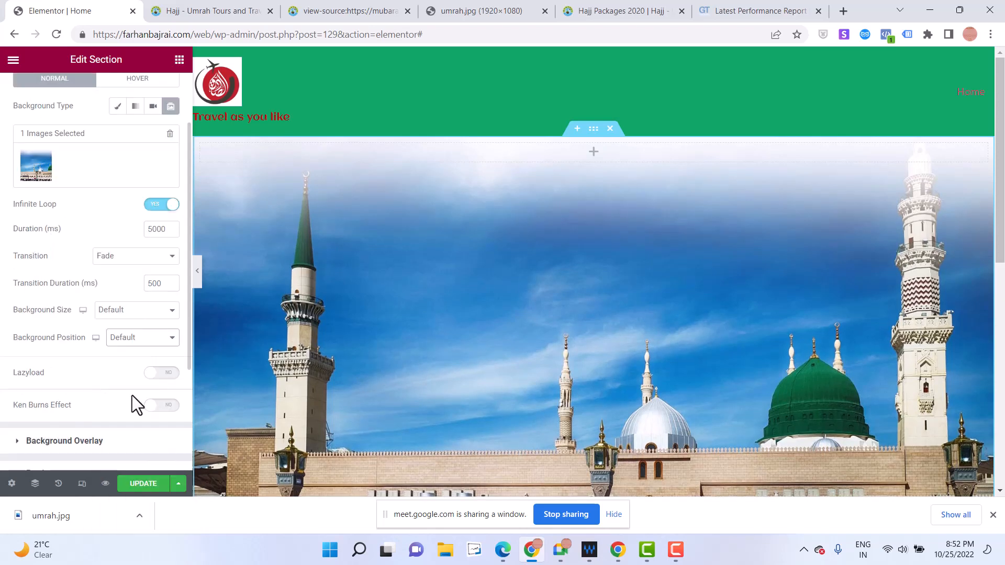
{"action": "left_click", "coordinate": [162, 376]}
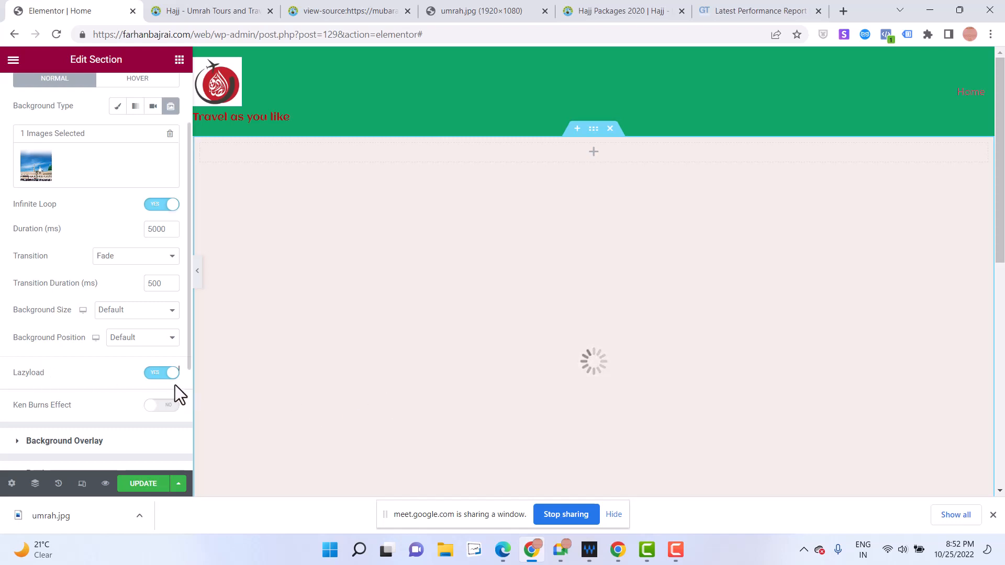
{"action": "left_click", "coordinate": [168, 375]}
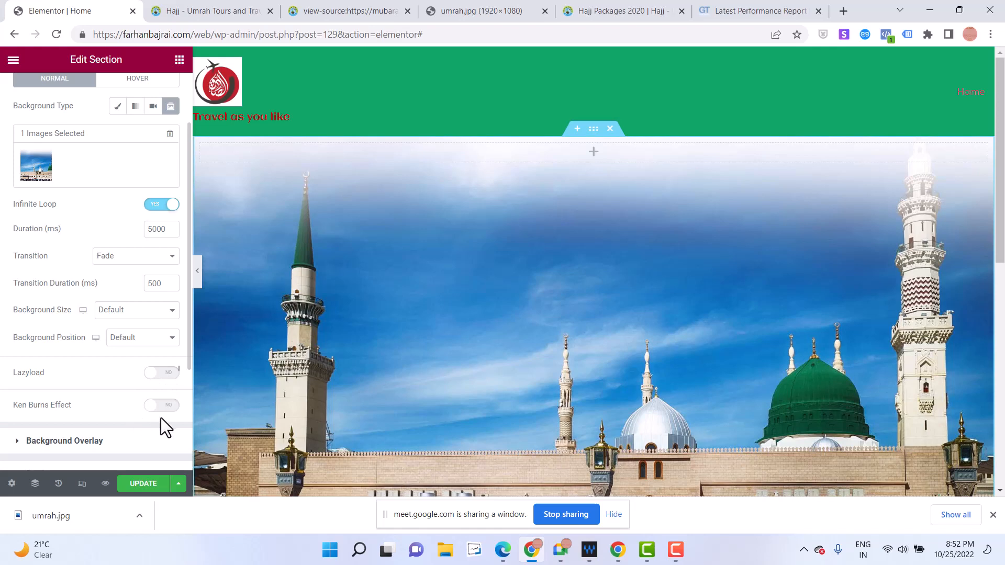
{"action": "left_click", "coordinate": [164, 408]}
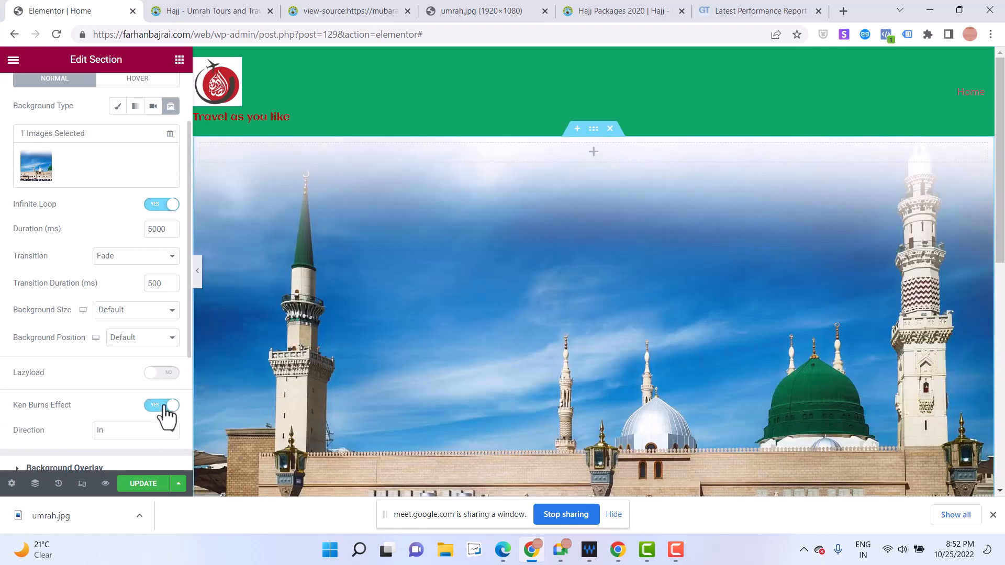
{"action": "left_click", "coordinate": [164, 406]}
Try the Mountains shape divider on the section's top edge, and set its type back to None
{"action": "scroll", "coordinate": [115, 402], "scroll_direction": "down", "scroll_amount": 3}
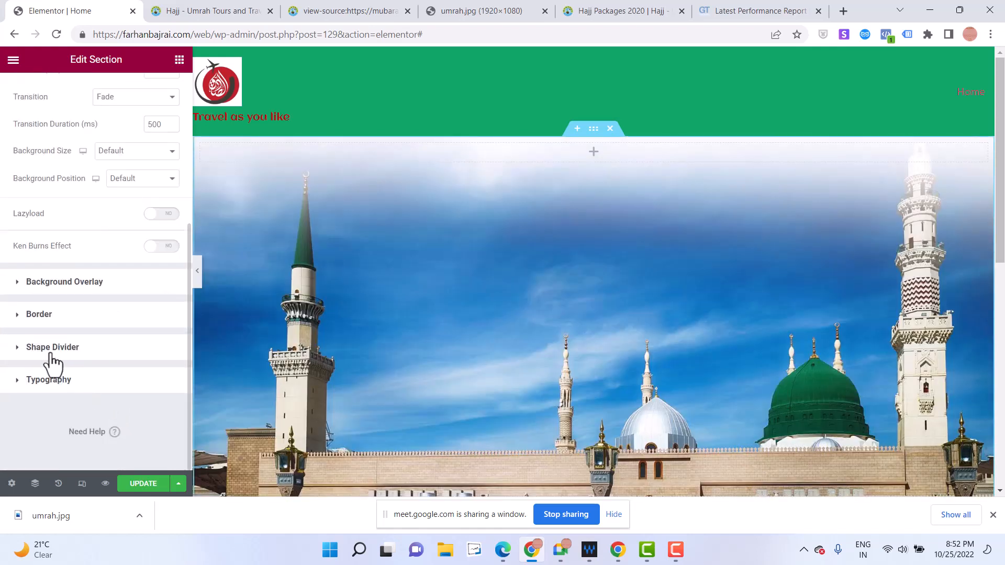
{"action": "double_click", "coordinate": [15, 292]}
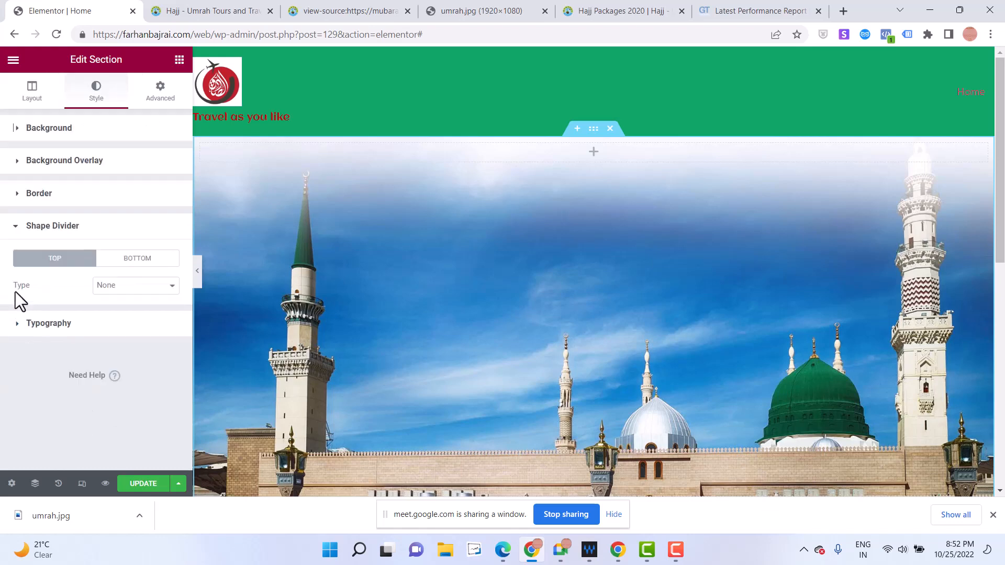
{"action": "left_click", "coordinate": [131, 287]}
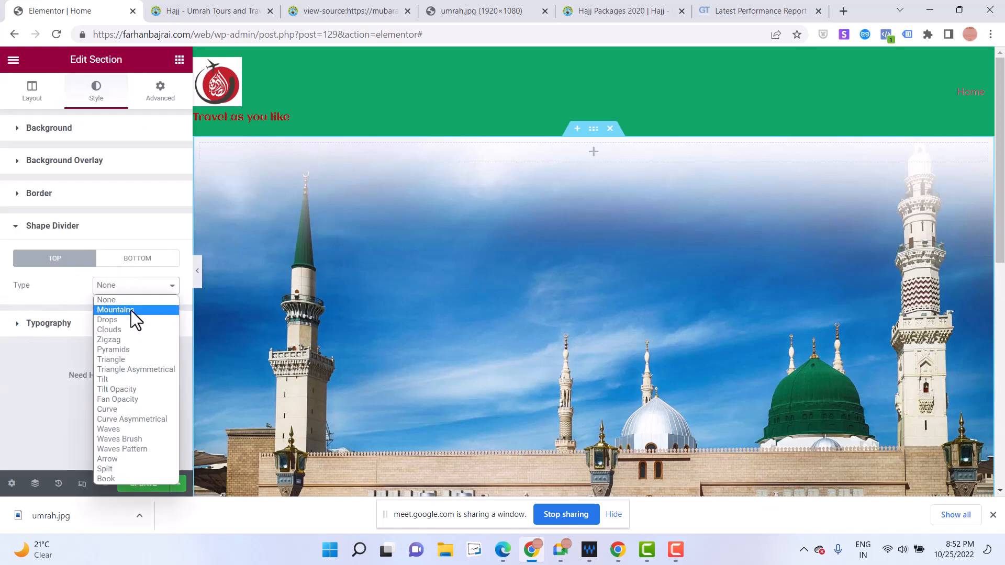
{"action": "left_click", "coordinate": [131, 310]}
{"action": "left_click", "coordinate": [130, 289]}
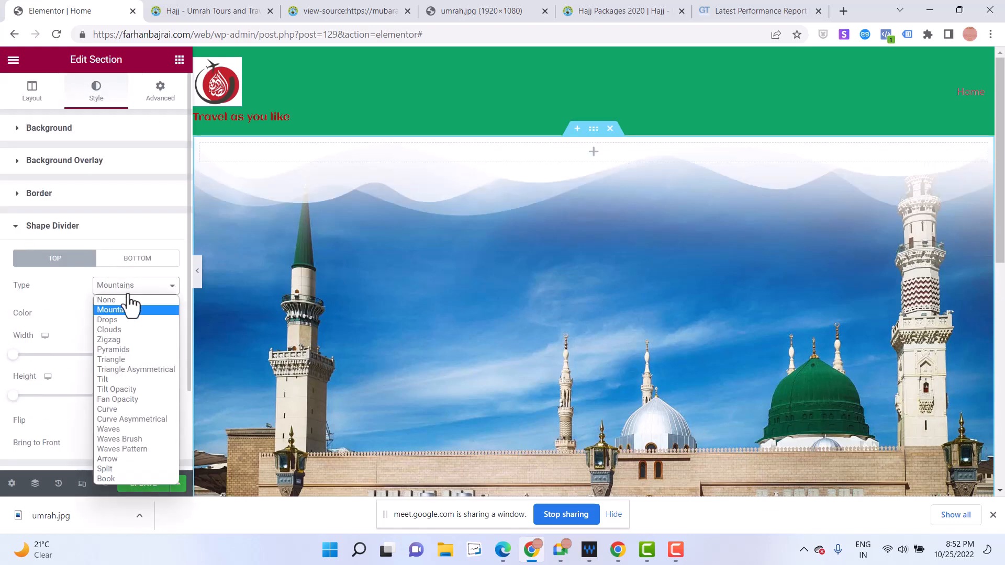
{"action": "left_click", "coordinate": [130, 297]}
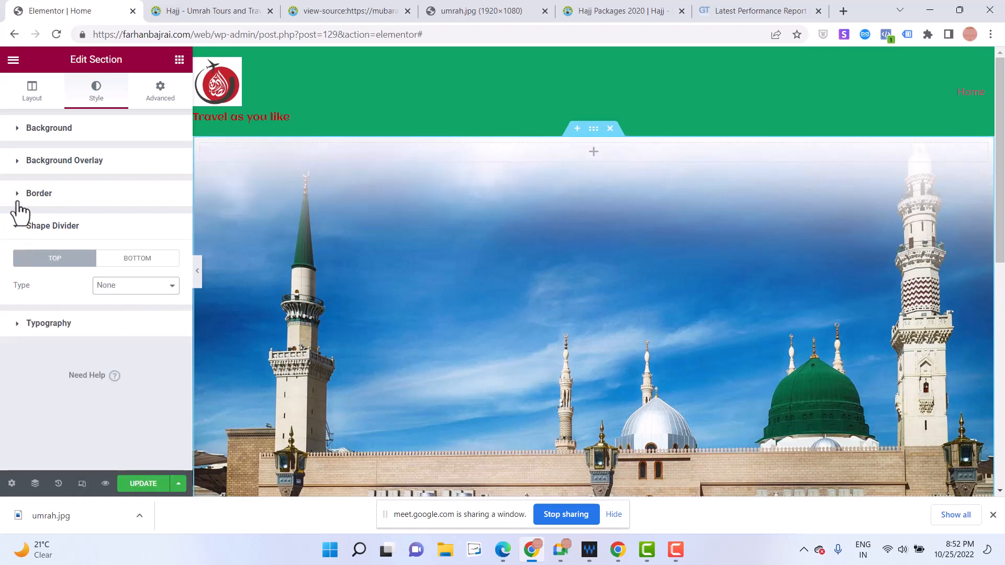
Examine the section's Background Overlay settings
{"action": "left_click", "coordinate": [21, 166]}
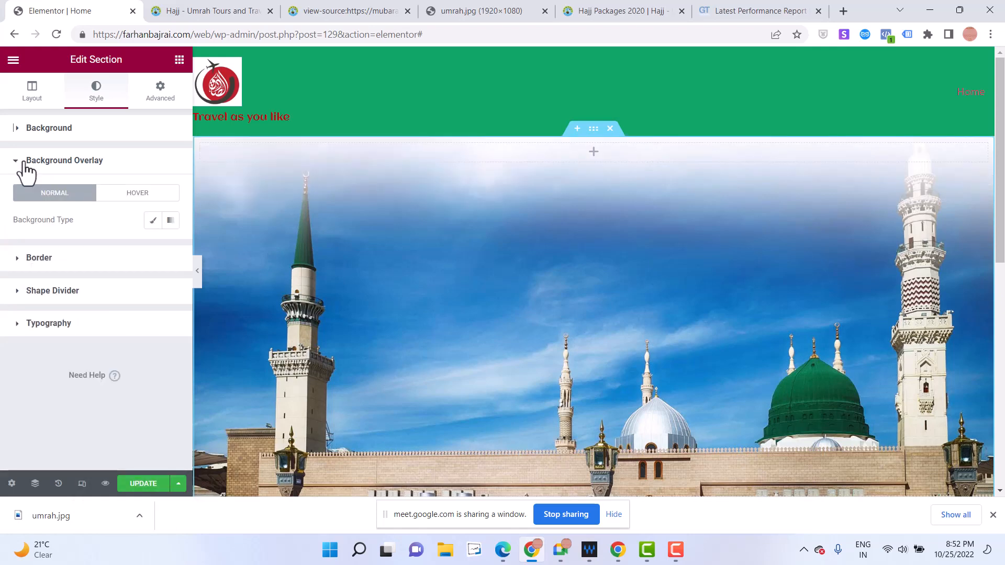
{"action": "left_click", "coordinate": [24, 163]}
{"action": "left_click", "coordinate": [84, 168]}
Copy the hero heading "EXPERIENCE, BEYOND HAJJ" from the Mubarak Travels home page
{"action": "left_click", "coordinate": [179, 60]}
{"action": "left_click", "coordinate": [213, 11]}
{"action": "triple_click", "coordinate": [397, 248]}
{"action": "key", "text": "ctrl+c"}
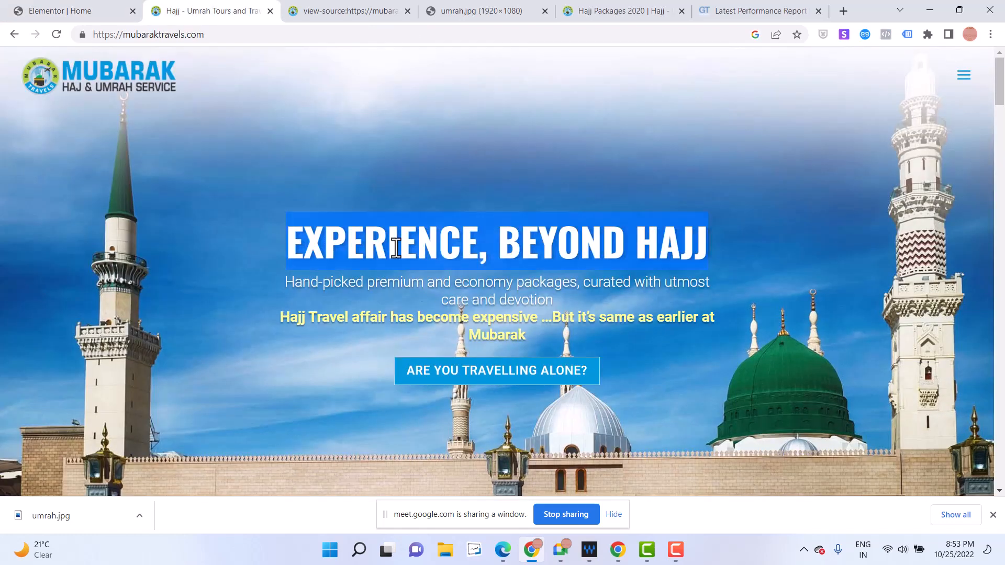
Add a Heading widget to the mosque section on the Elementor Home page with the title "EXPERIENCE, BEYOND HAJJ"
{"action": "left_click", "coordinate": [60, 11]}
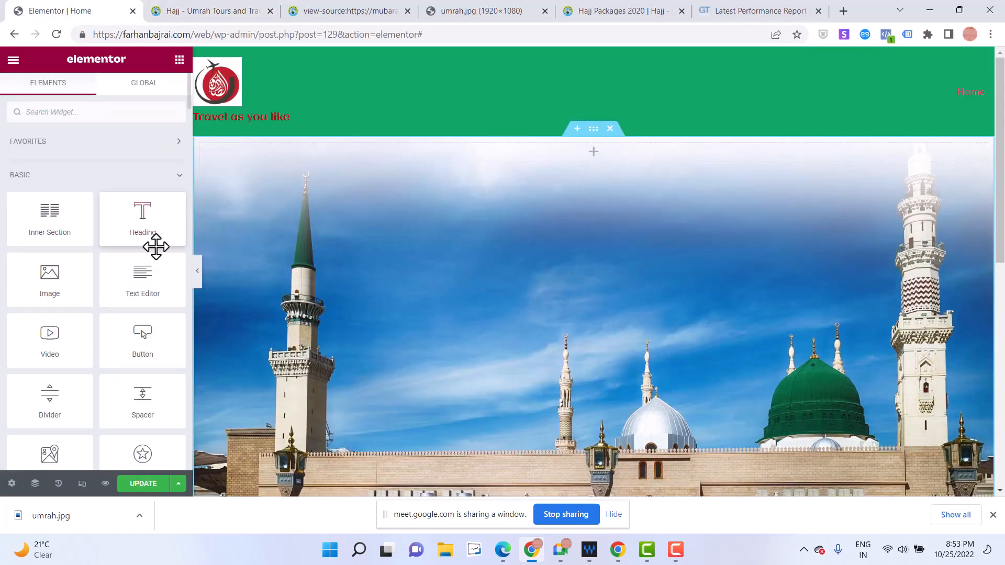
{"action": "left_click_drag", "start_coordinate": [152, 241], "coordinate": [598, 150]}
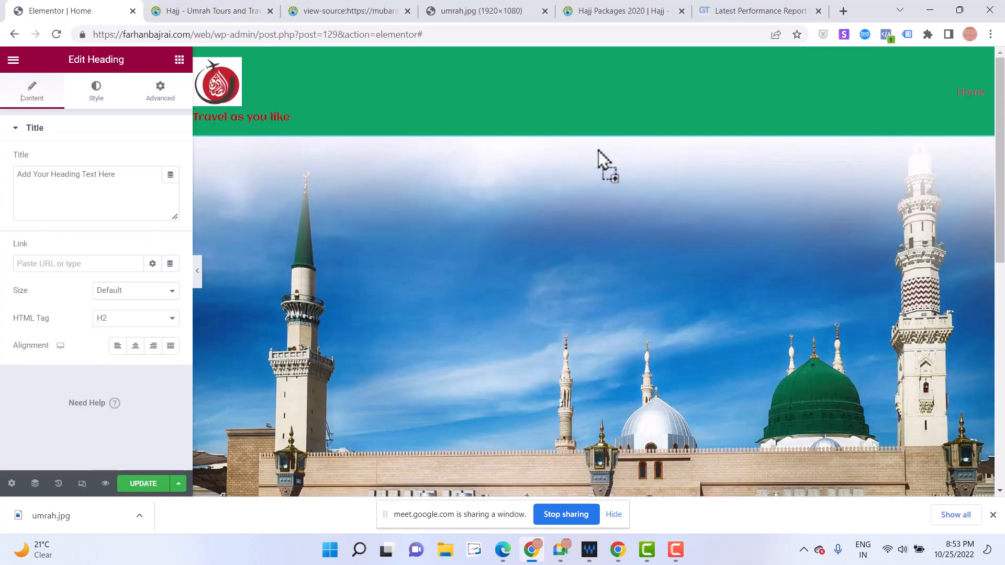
{"action": "triple_click", "coordinate": [135, 194]}
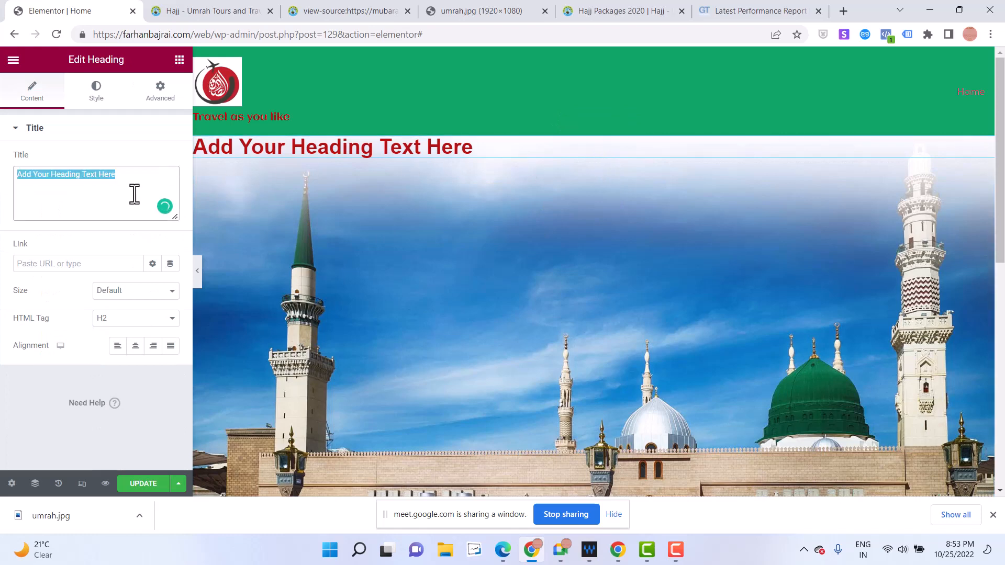
{"action": "key", "text": "ctrl+v"}
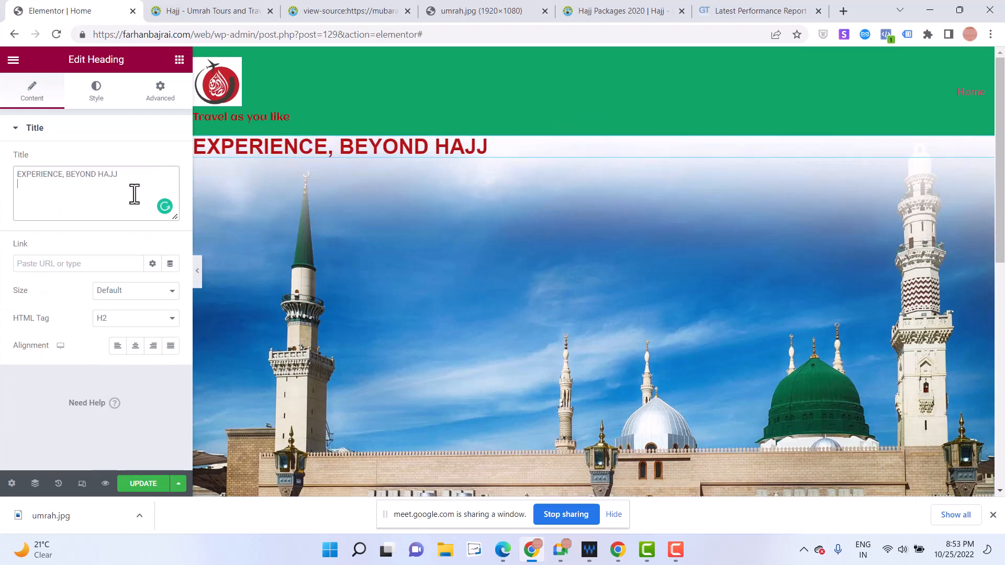
Set the Primary system colour in the site's Global Colors to white
{"action": "left_click", "coordinate": [229, 9]}
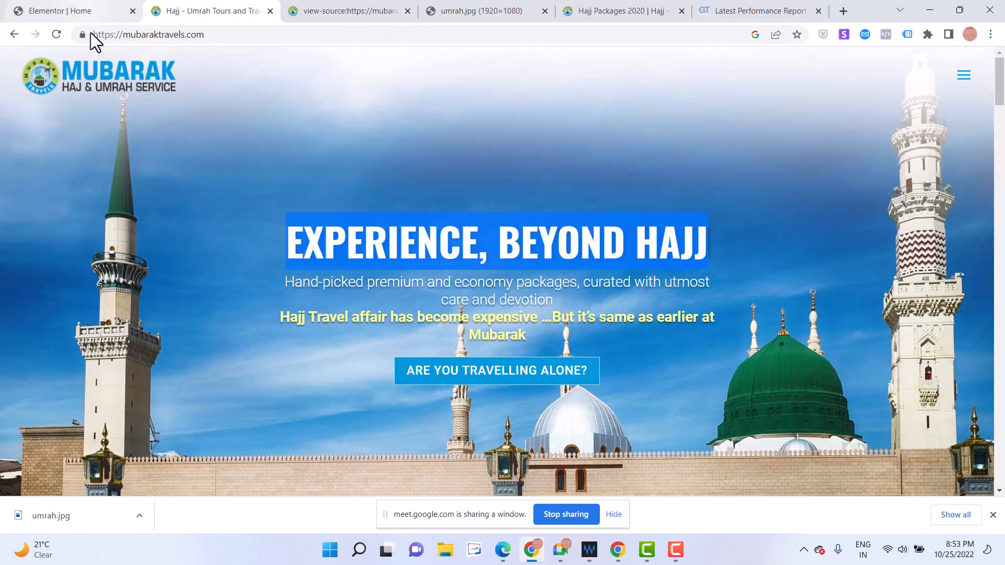
{"action": "left_click", "coordinate": [78, 11]}
{"action": "left_click", "coordinate": [12, 59]}
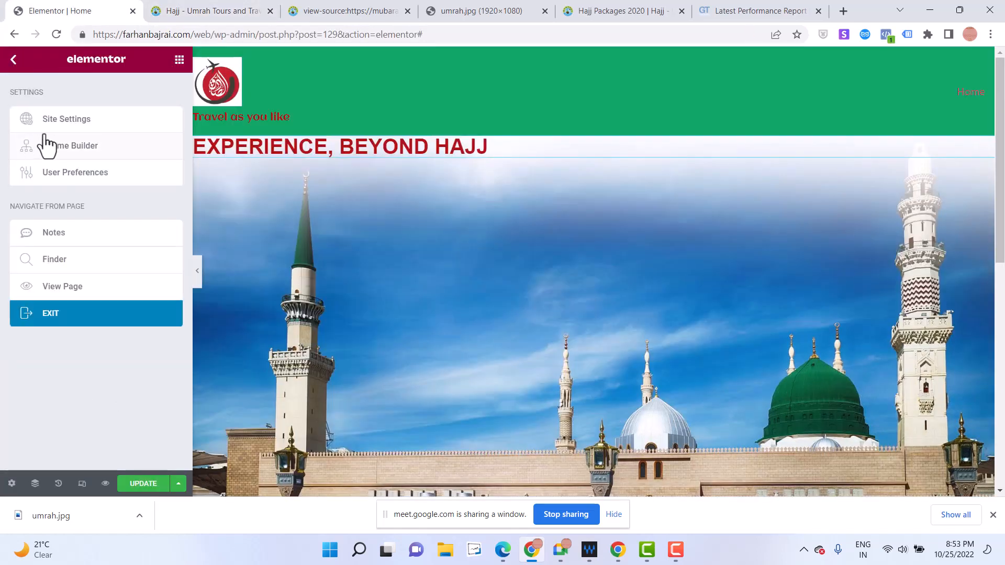
{"action": "left_click", "coordinate": [52, 121]}
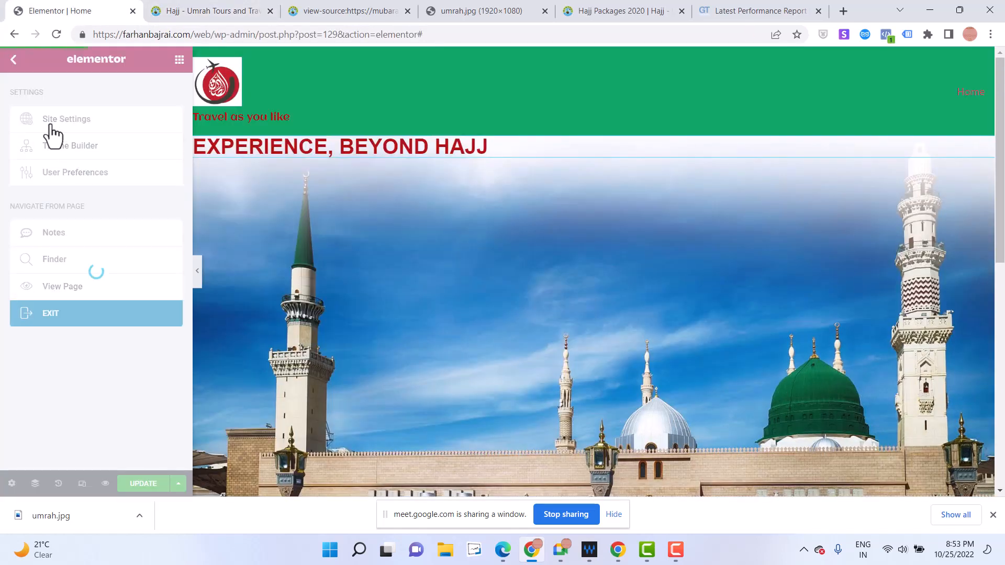
{"action": "left_click", "coordinate": [220, 10]}
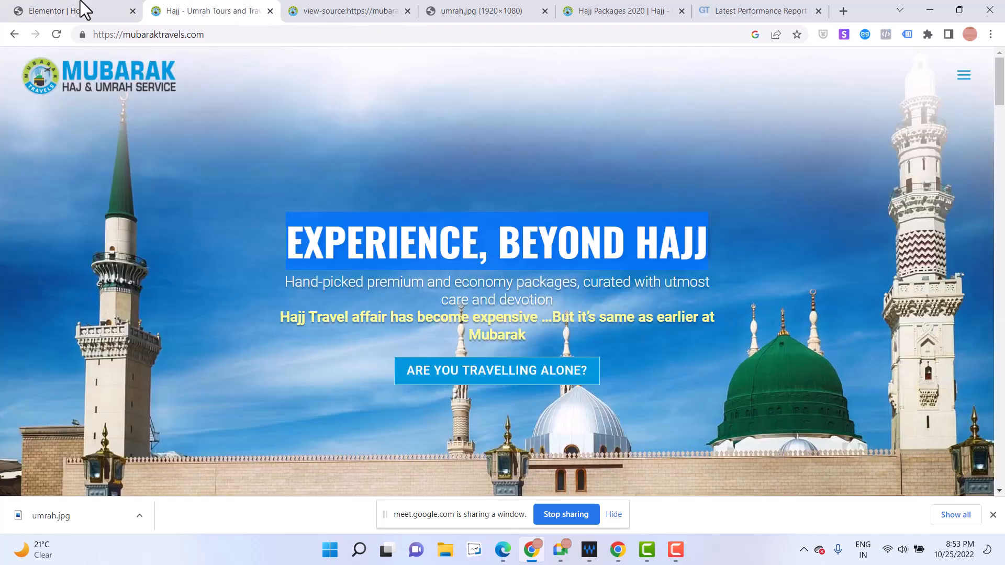
{"action": "left_click", "coordinate": [62, 8]}
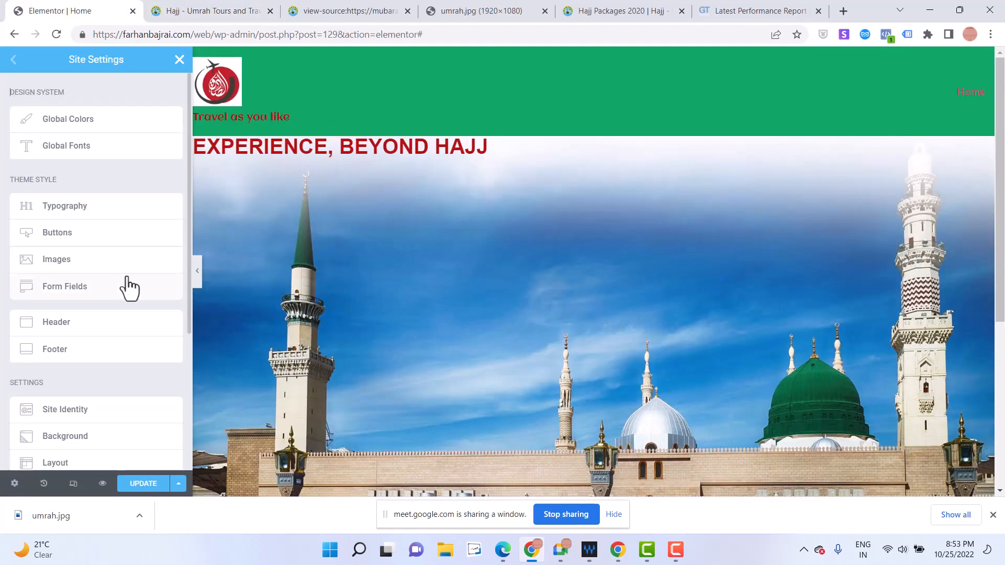
{"action": "left_click", "coordinate": [74, 135]}
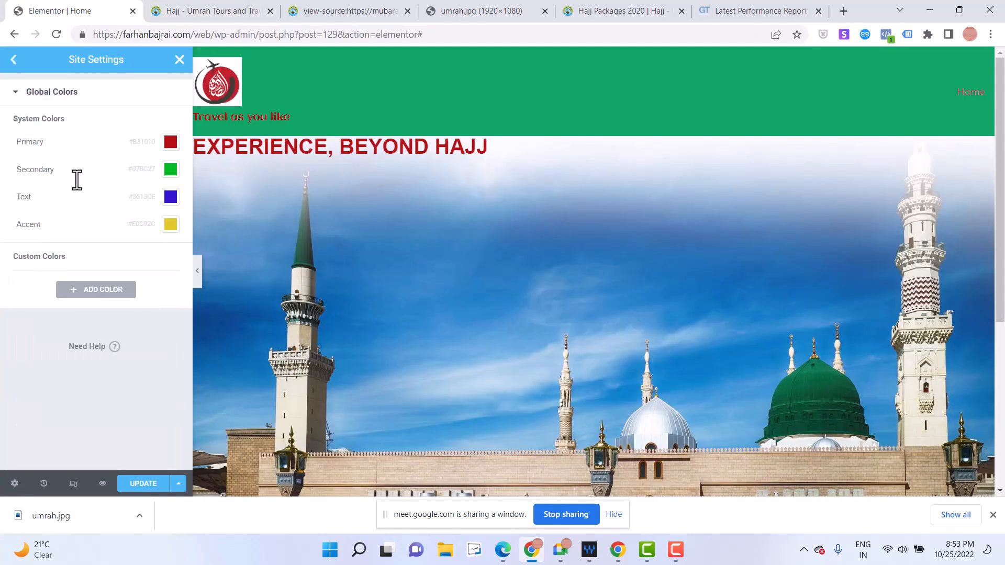
{"action": "left_click", "coordinate": [171, 142]}
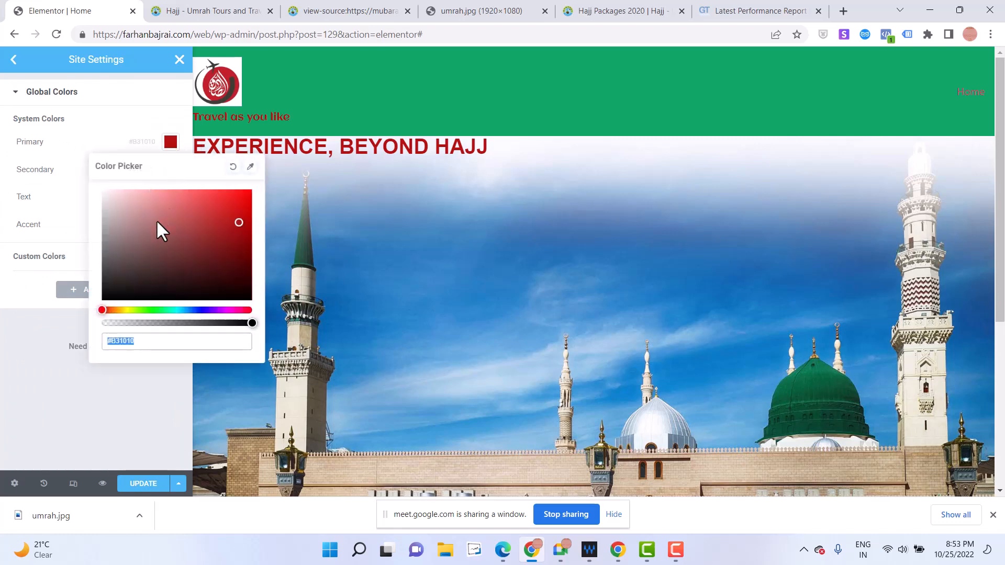
{"action": "left_click", "coordinate": [106, 195]}
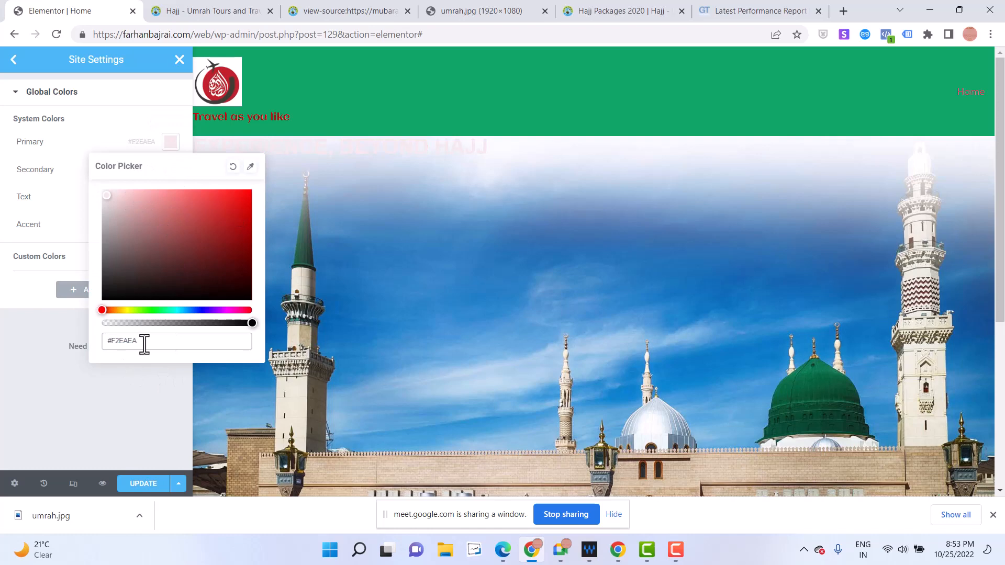
{"action": "key", "text": "ctrl+a"}
{"action": "type", "text": "white"}
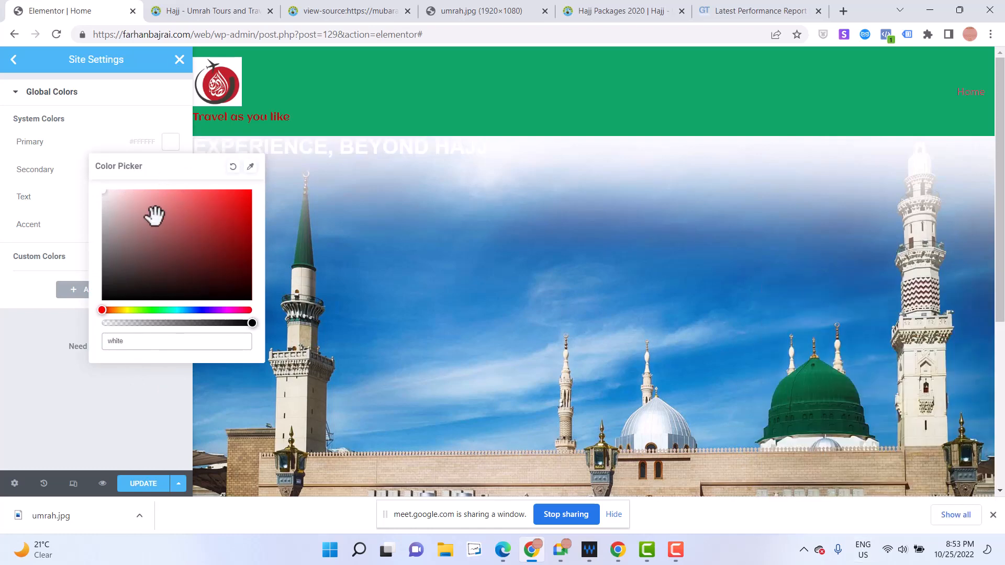
{"action": "left_click", "coordinate": [87, 99]}
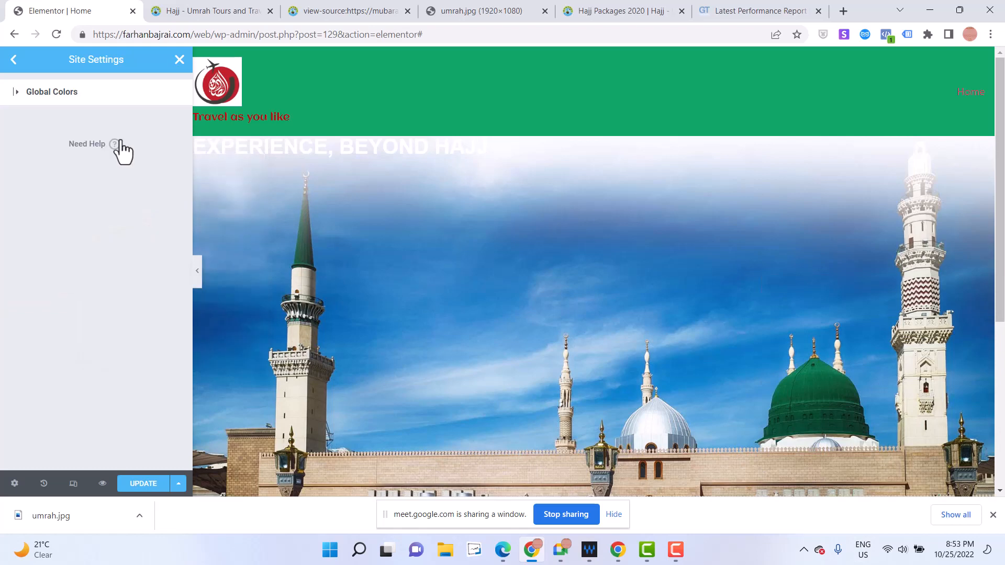
Set the Text system colour in the site's Global Colors to black
{"action": "left_click", "coordinate": [193, 14]}
{"action": "left_click", "coordinate": [41, 10]}
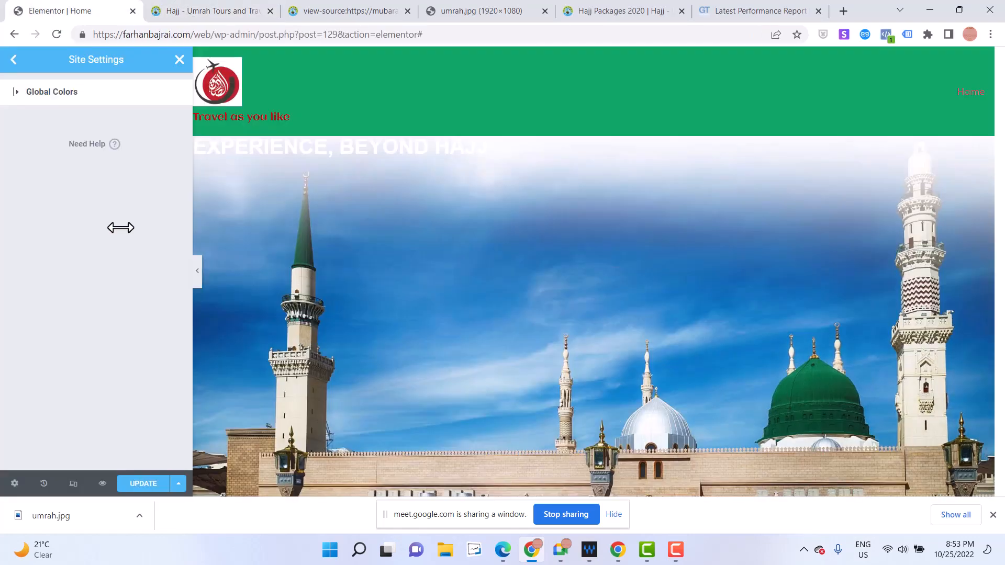
{"action": "left_click", "coordinate": [20, 99]}
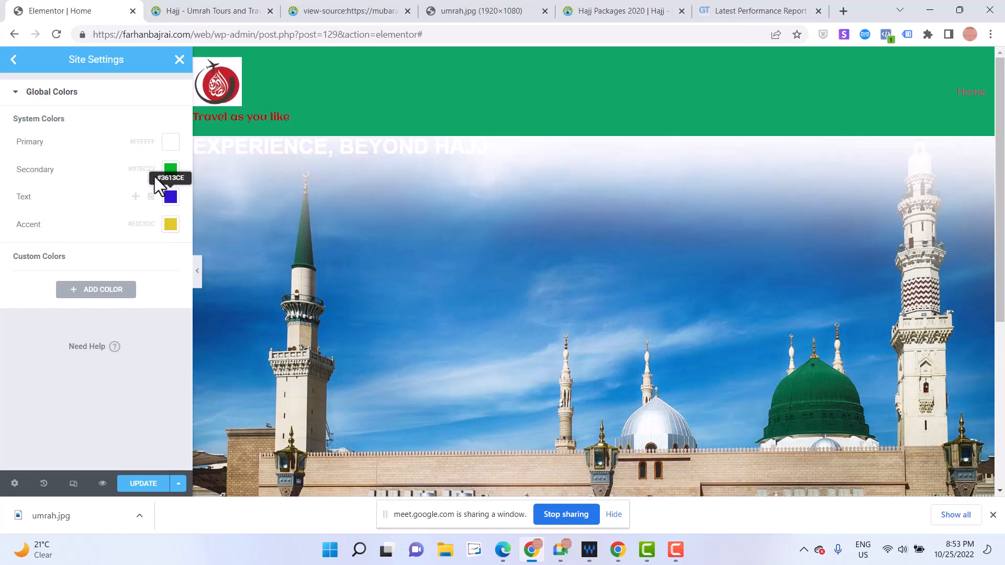
{"action": "left_click", "coordinate": [167, 195]}
{"action": "left_click", "coordinate": [199, 11]}
{"action": "scroll", "coordinate": [436, 347], "scroll_direction": "down", "scroll_amount": 6}
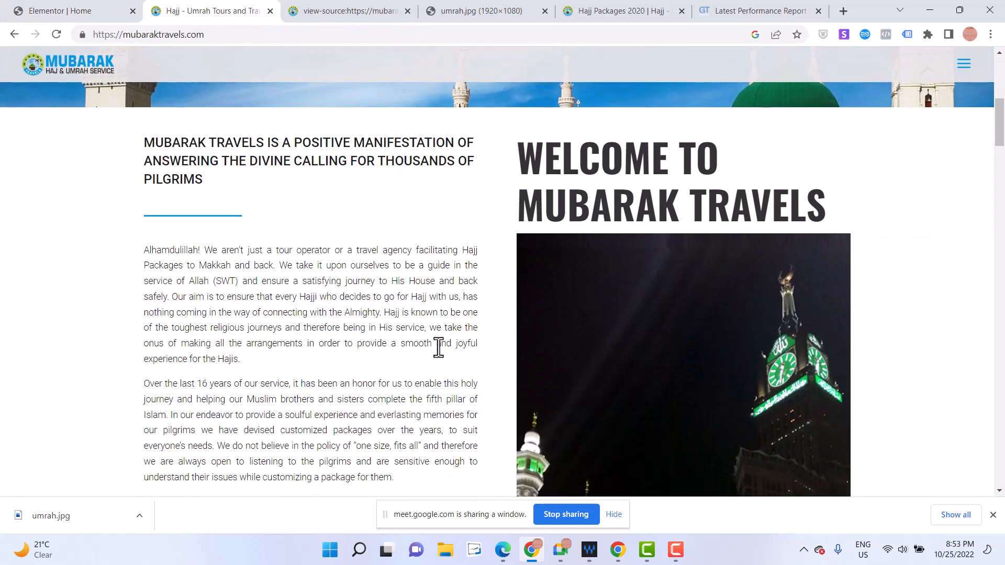
{"action": "left_click", "coordinate": [45, 12]}
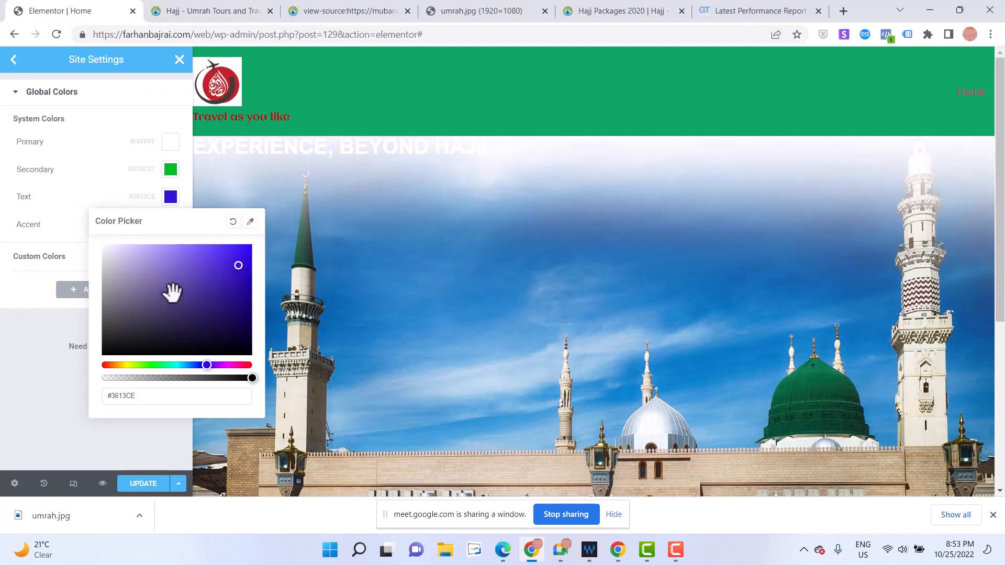
{"action": "double_click", "coordinate": [152, 392]}
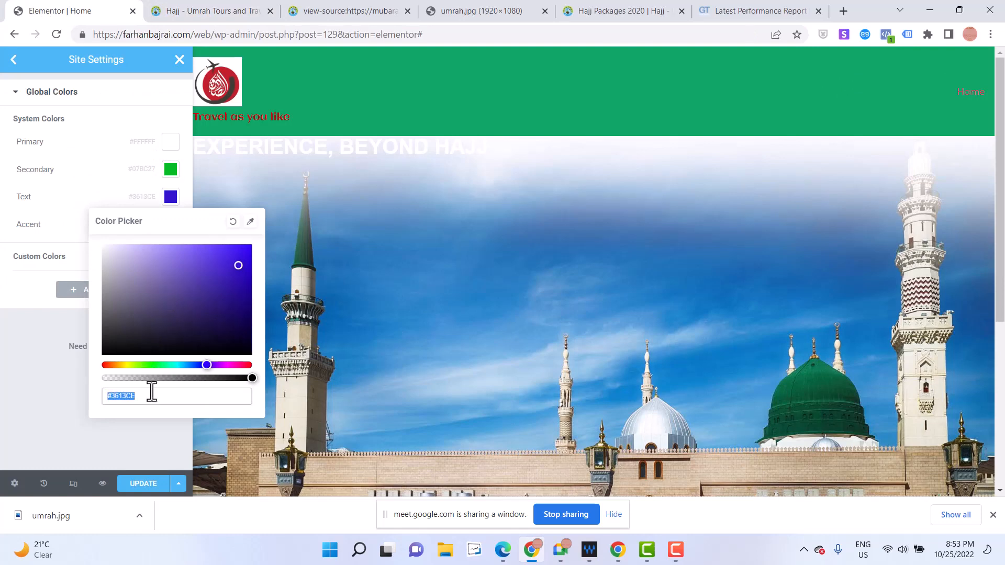
{"action": "type", "text": "black"}
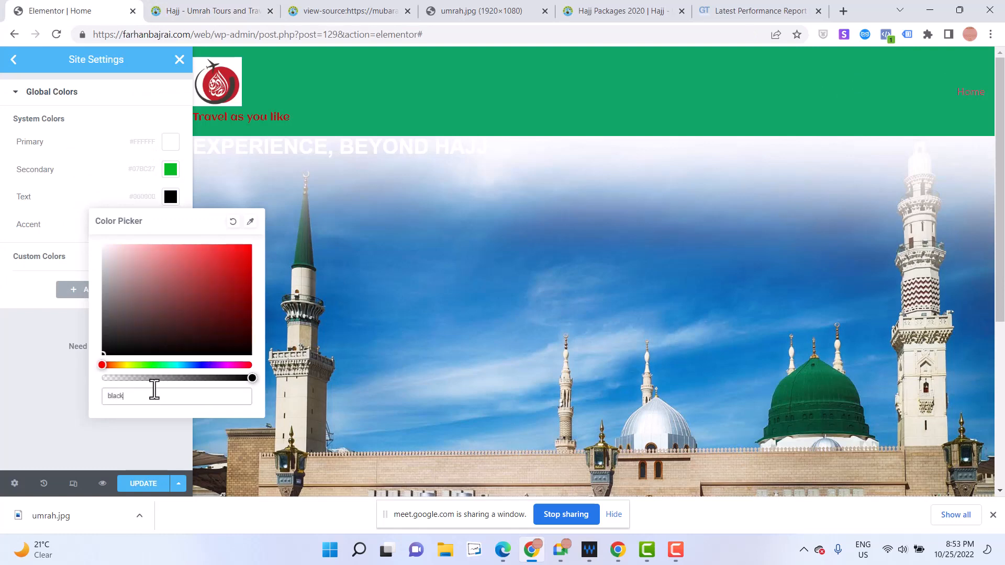
{"action": "left_click", "coordinate": [125, 221]}
{"action": "left_click", "coordinate": [31, 347]}
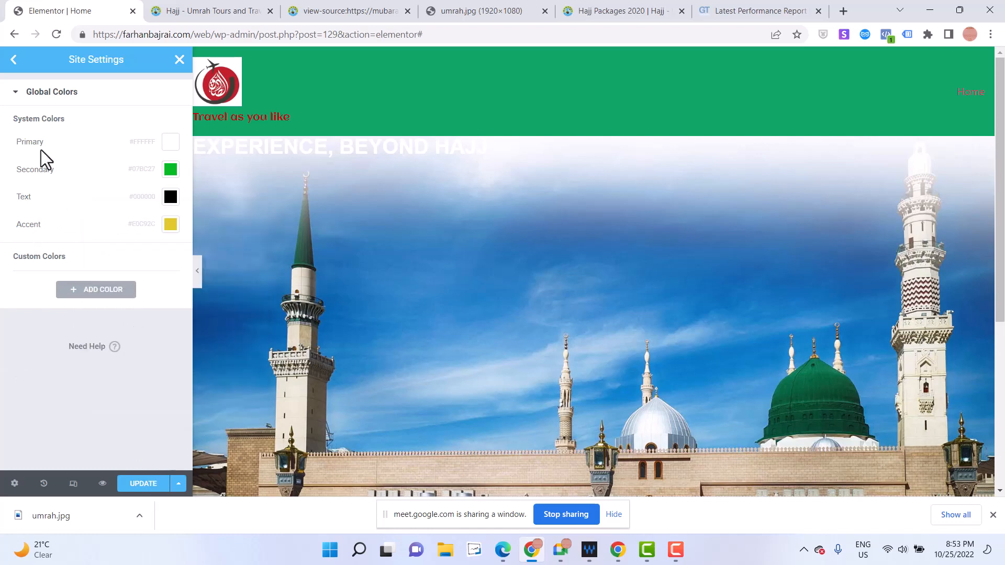
Save the updated site settings and return to the page's widget editor
{"action": "left_click", "coordinate": [15, 59]}
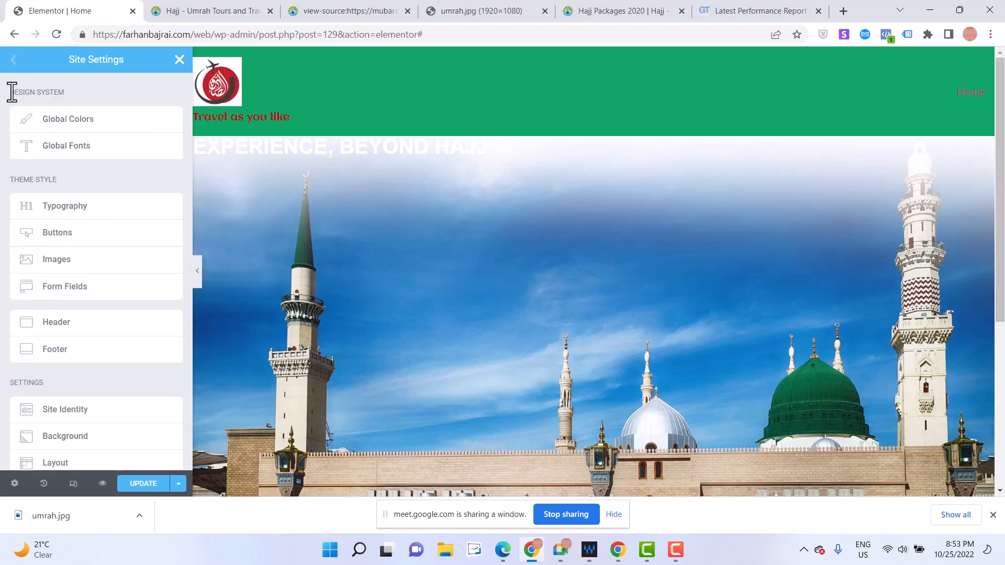
{"action": "left_click", "coordinate": [71, 145]}
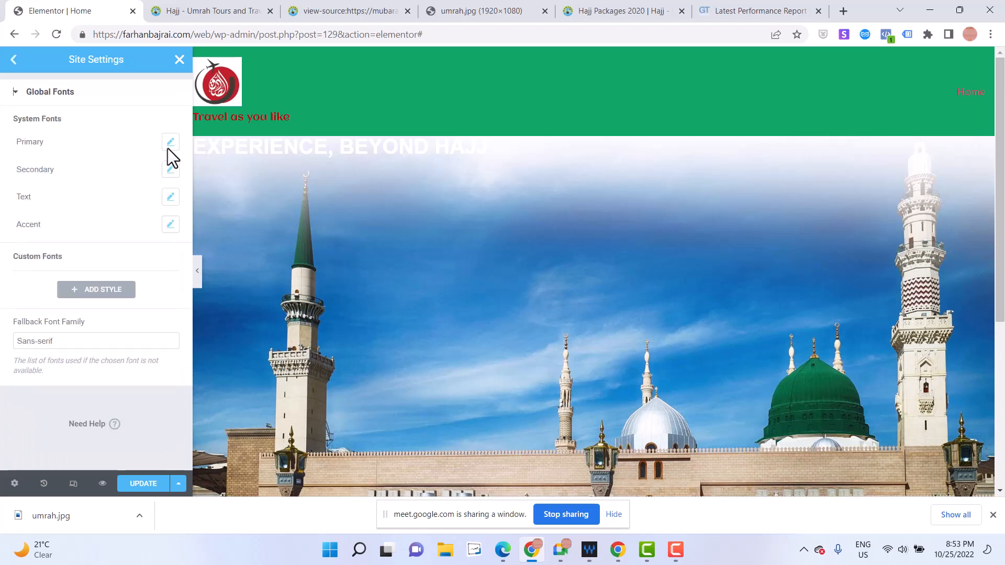
{"action": "left_click", "coordinate": [148, 484]}
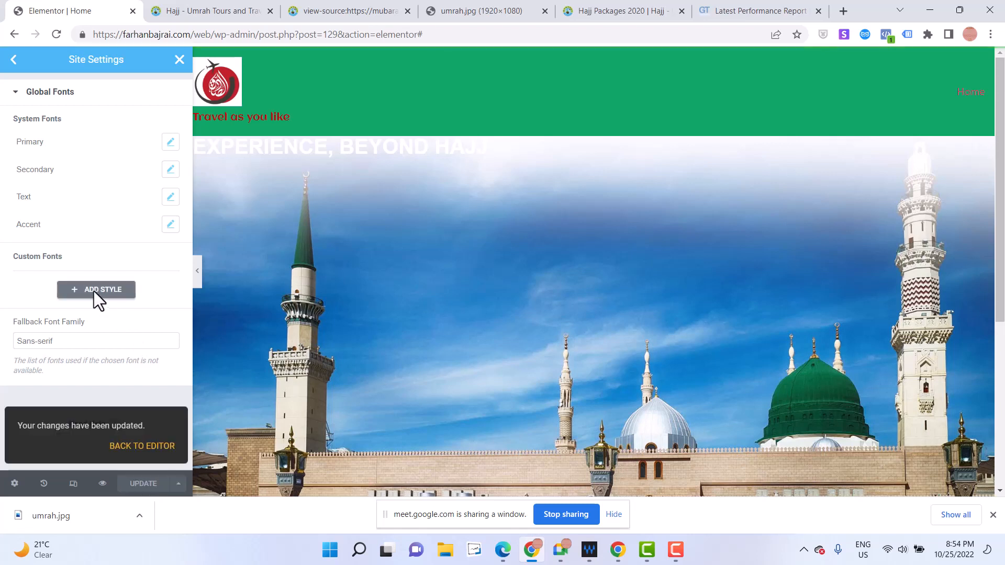
{"action": "left_click", "coordinate": [131, 441]}
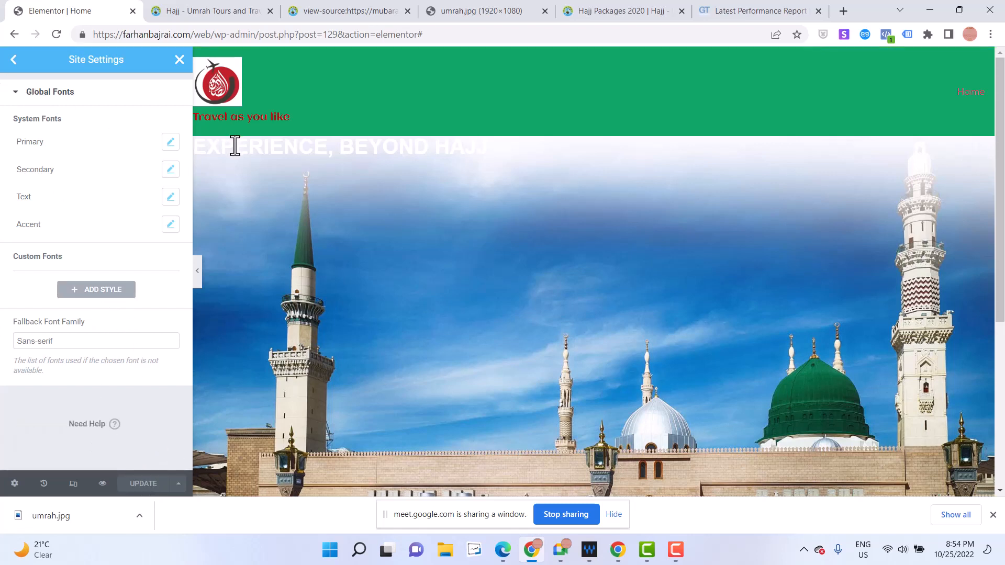
{"action": "left_click", "coordinate": [179, 59]}
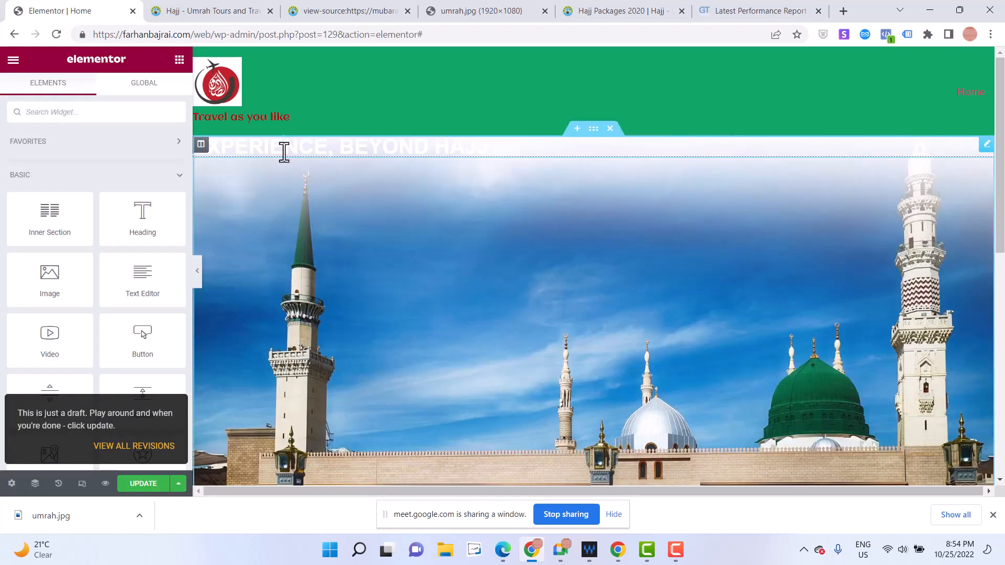
Centre-align the "EXPERIENCE, BEYOND HAJJ" heading in the mosque section
{"action": "left_click", "coordinate": [283, 152]}
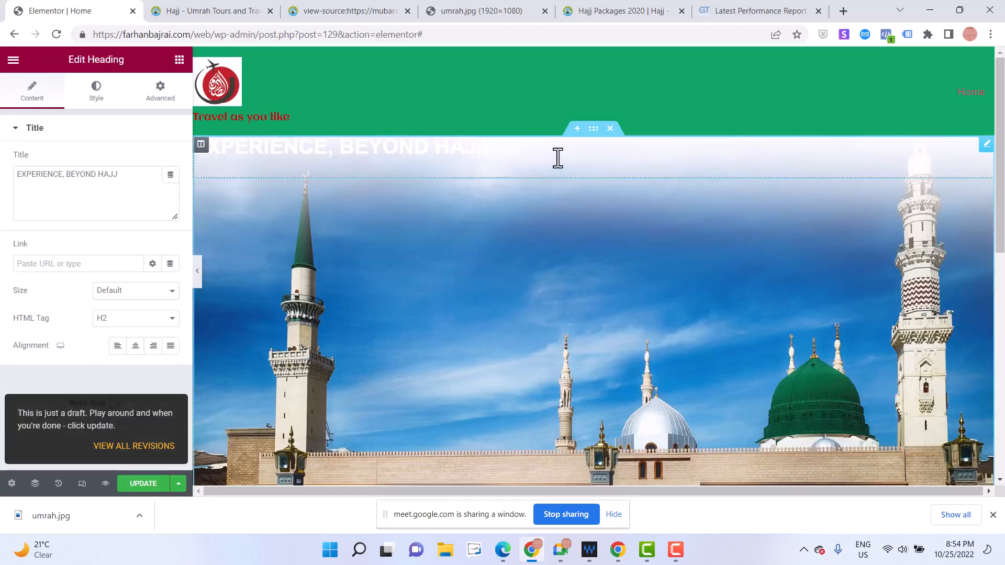
{"action": "triple_click", "coordinate": [357, 146]}
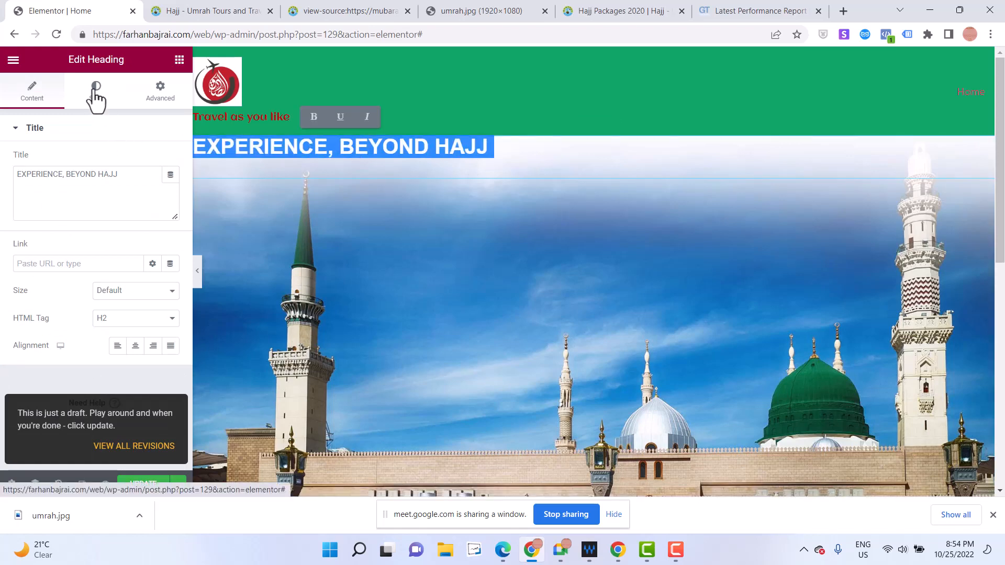
{"action": "left_click", "coordinate": [135, 345]}
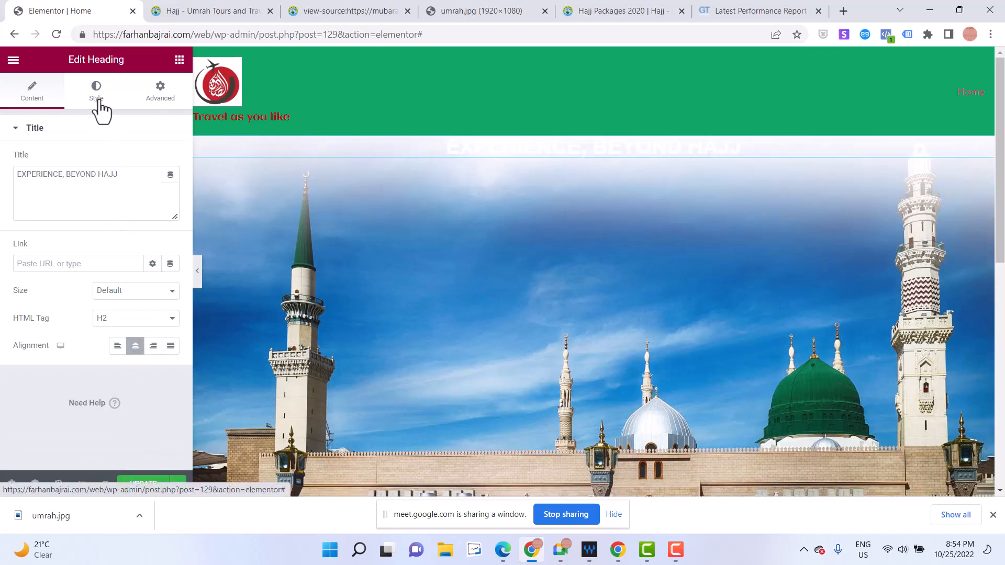
Try the Overlay blend mode on the heading, and set it back to Normal
{"action": "left_click", "coordinate": [97, 97]}
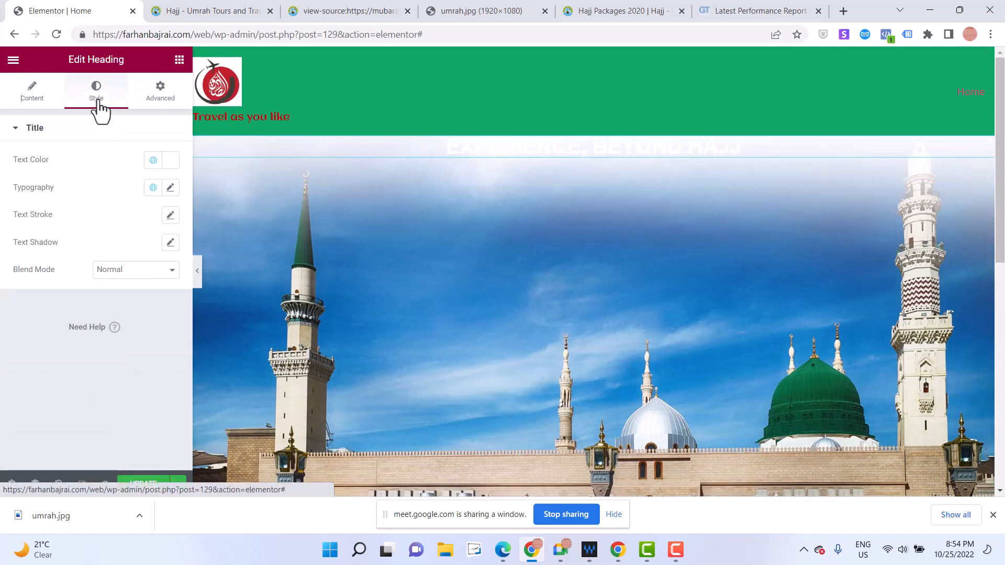
{"action": "left_click", "coordinate": [172, 100]}
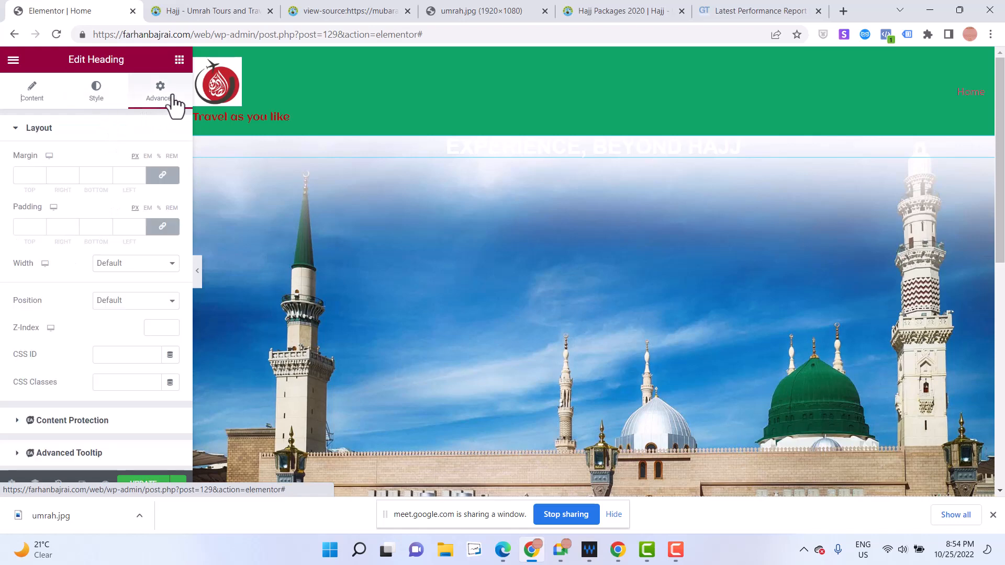
{"action": "left_click", "coordinate": [97, 97]}
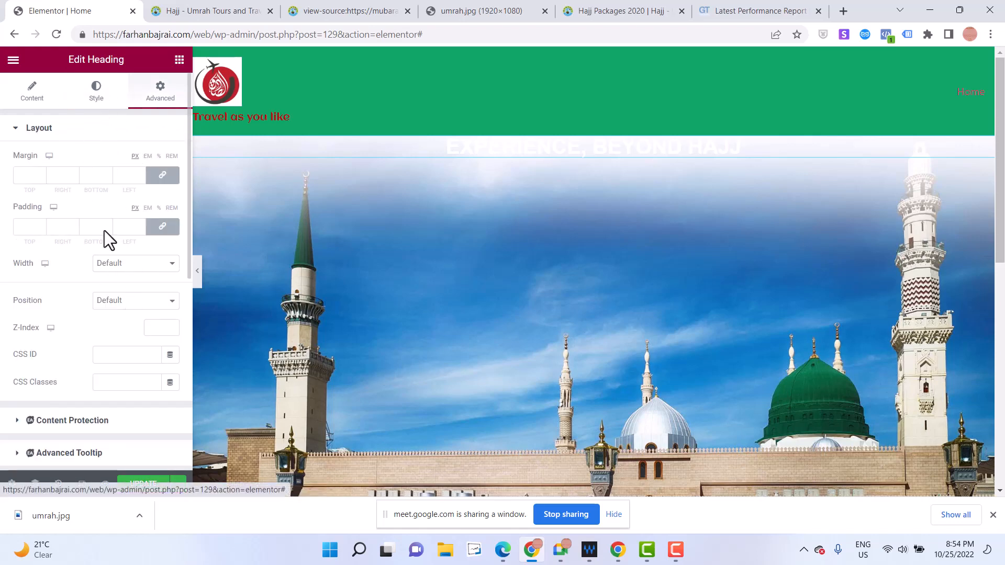
{"action": "left_click", "coordinate": [110, 272]}
{"action": "left_click", "coordinate": [125, 312]}
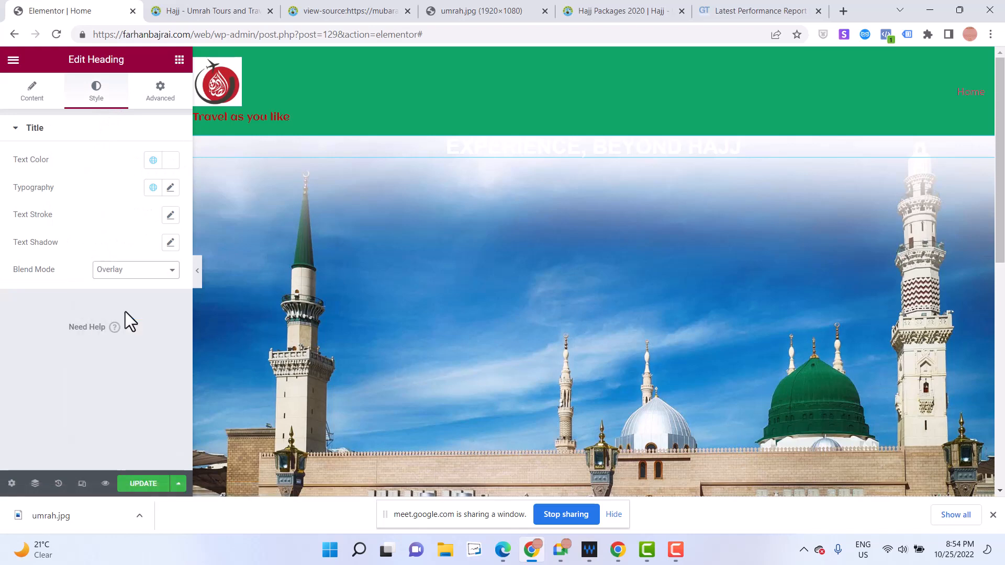
{"action": "left_click", "coordinate": [121, 268]}
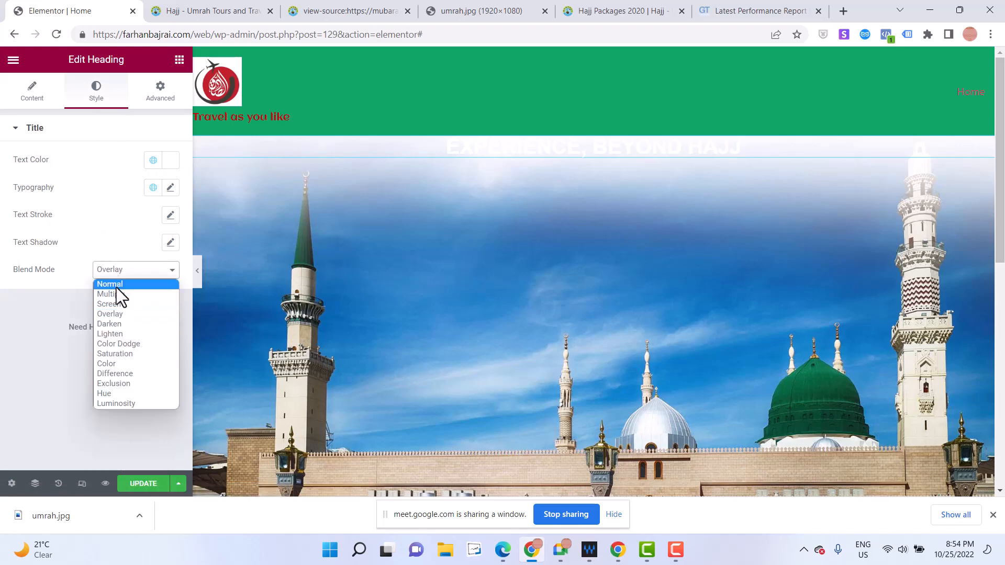
{"action": "left_click", "coordinate": [116, 287]}
Try the Absolute position for the heading, keep its width at Default, and switch the position to Fixed
{"action": "left_click", "coordinate": [160, 93]}
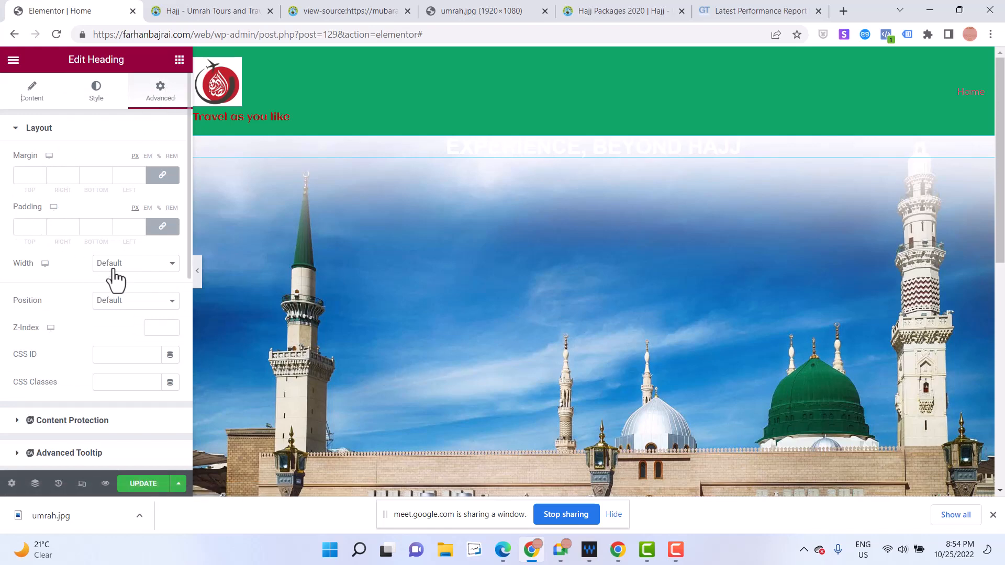
{"action": "left_click", "coordinate": [127, 303]}
{"action": "left_click", "coordinate": [127, 325]}
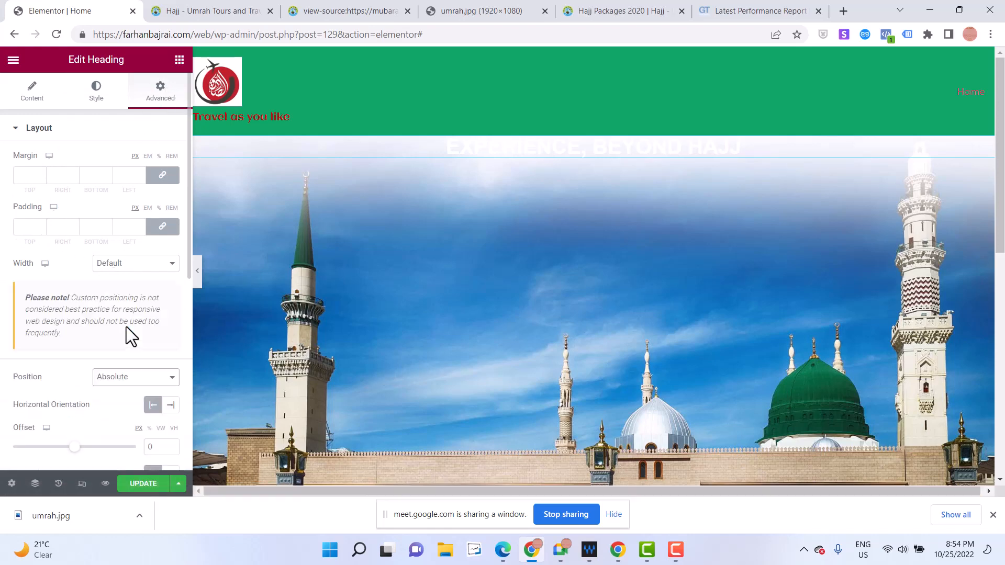
{"action": "left_click", "coordinate": [128, 265]}
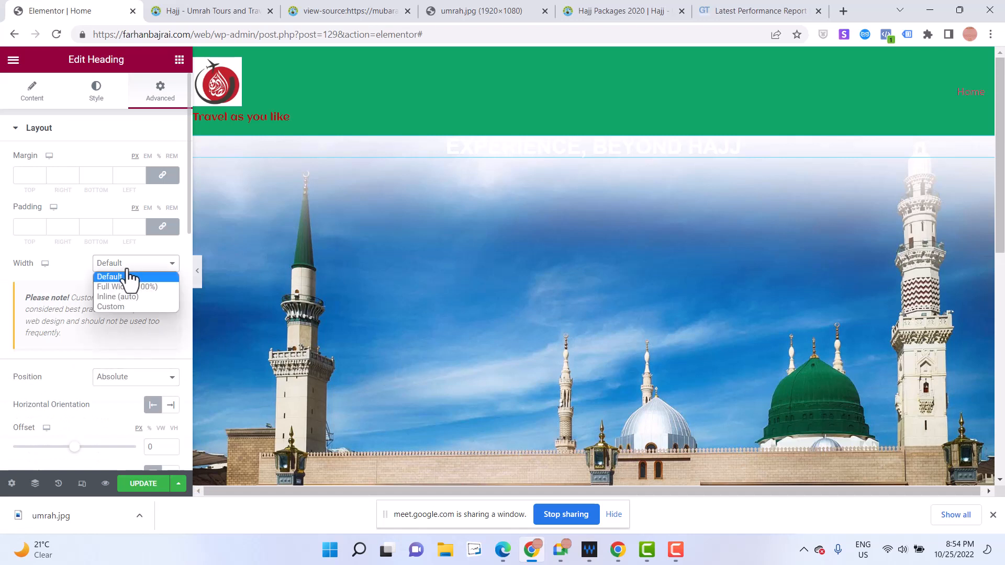
{"action": "left_click", "coordinate": [128, 274]}
{"action": "left_click", "coordinate": [141, 382]}
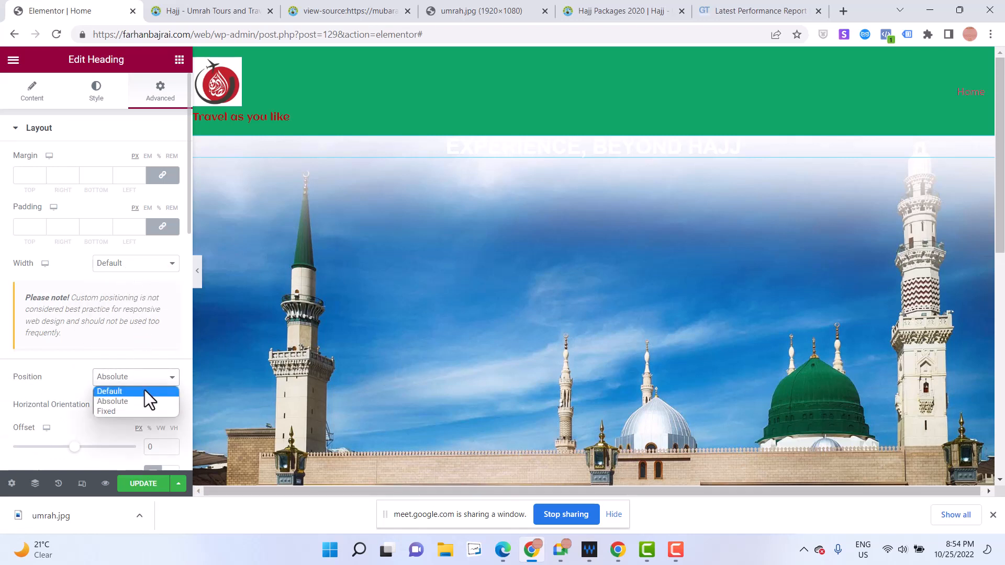
{"action": "left_click", "coordinate": [146, 410]}
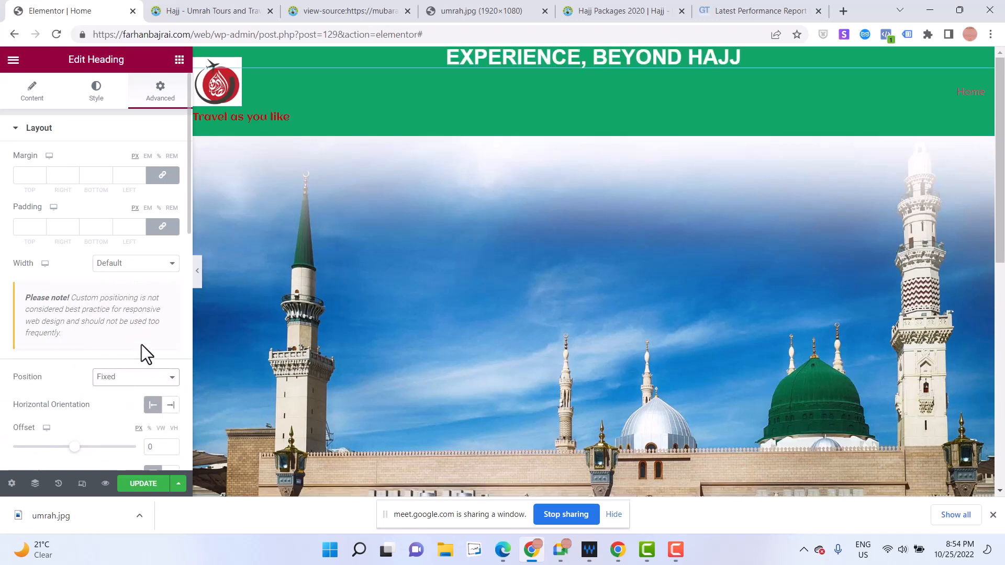
Set the "EXPERIENCE, BEYOND HAJJ" heading's position back to Default
{"action": "left_click", "coordinate": [139, 379]}
{"action": "left_click", "coordinate": [140, 390]}
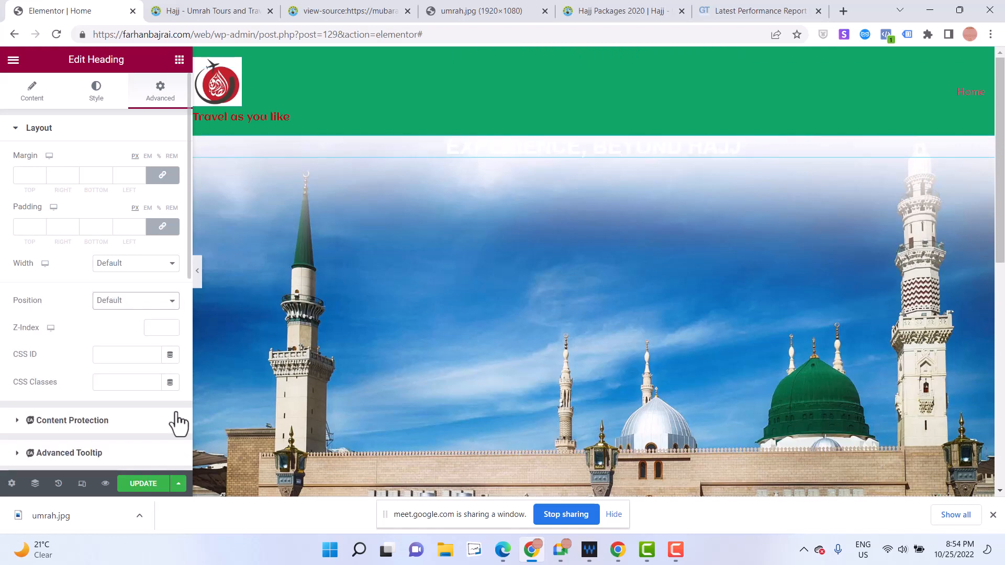
Try a linked 25 px margin on all sides of the heading, and reset it to 0
{"action": "left_click", "coordinate": [40, 172]}
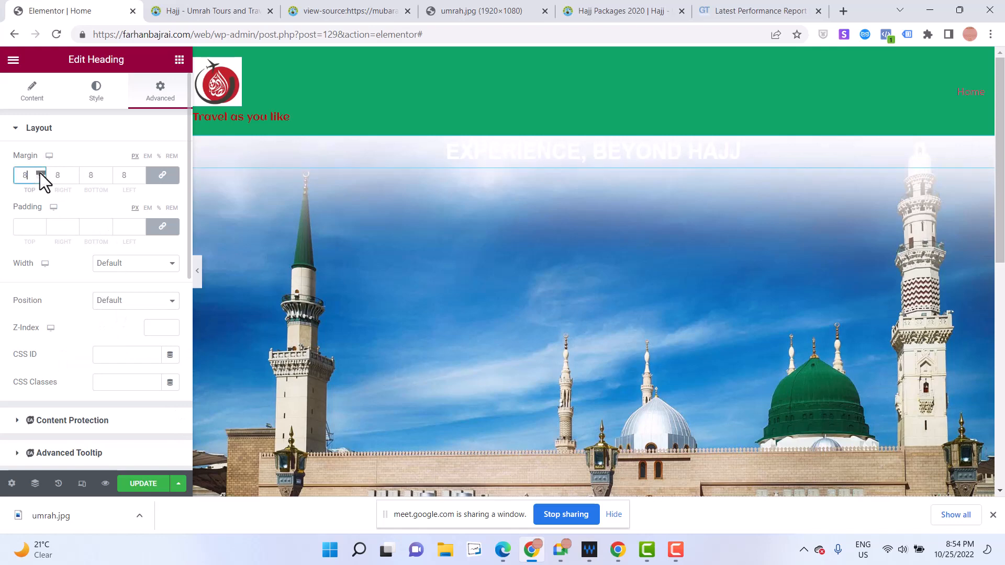
{"action": "left_click_drag", "start_coordinate": [39, 173], "coordinate": [39, 173]}
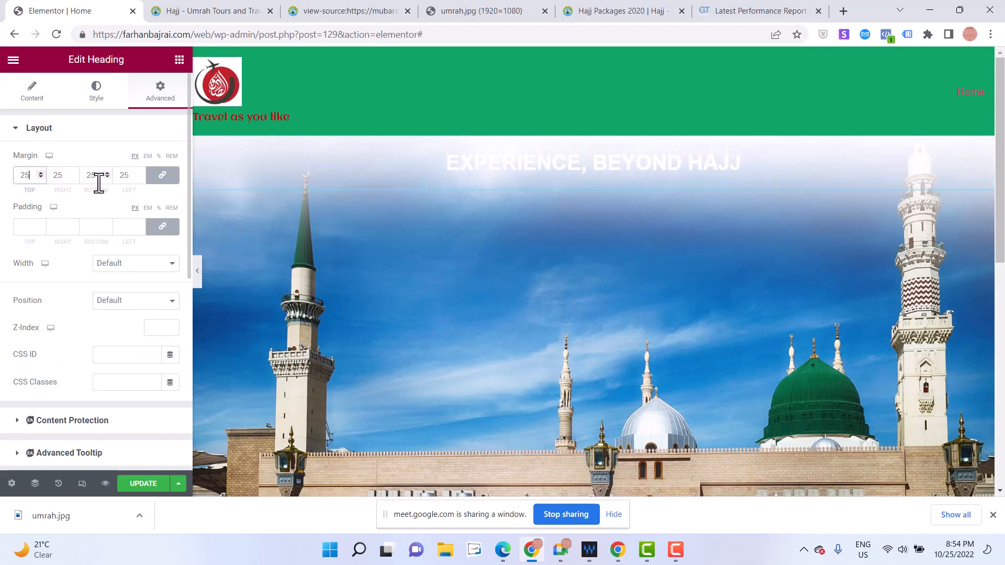
{"action": "left_click", "coordinate": [162, 177]}
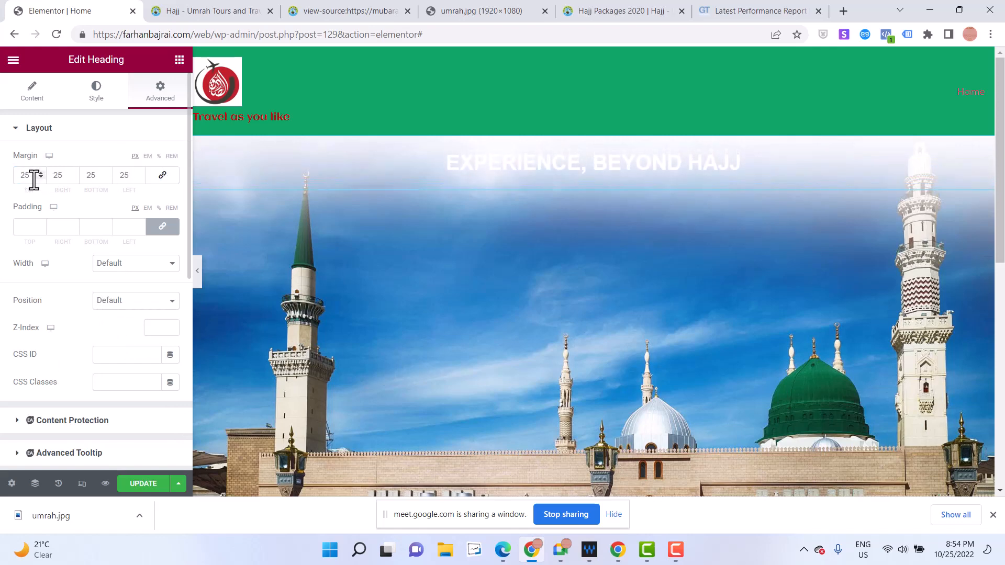
{"action": "left_click", "coordinate": [164, 177]}
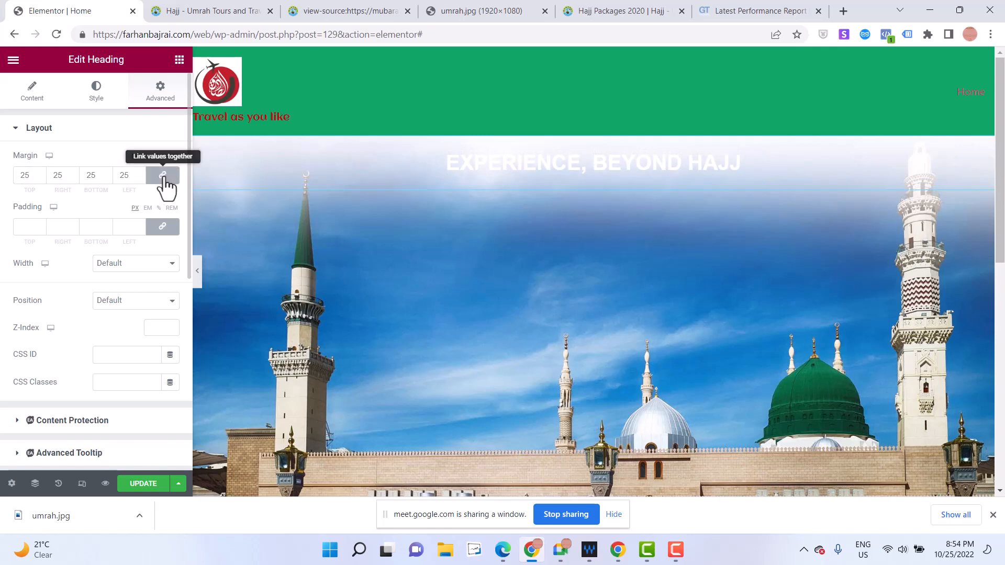
{"action": "left_click", "coordinate": [164, 177]}
{"action": "left_click", "coordinate": [164, 177]}
{"action": "left_click", "coordinate": [164, 177]}
{"action": "left_click", "coordinate": [164, 177]}
{"action": "left_click", "coordinate": [164, 177]}
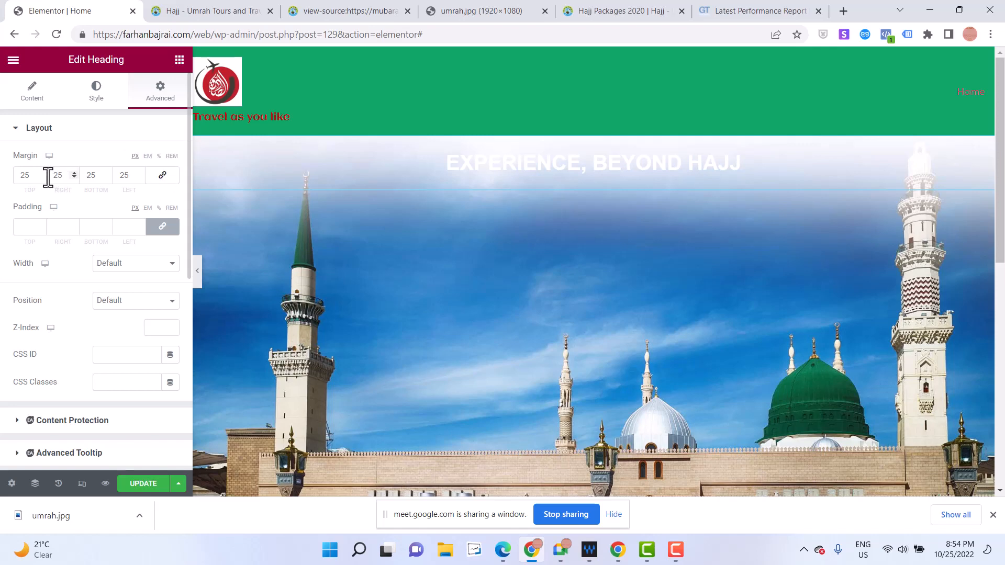
{"action": "left_click", "coordinate": [155, 179]}
{"action": "double_click", "coordinate": [131, 177]}
{"action": "type", "text": "0"}
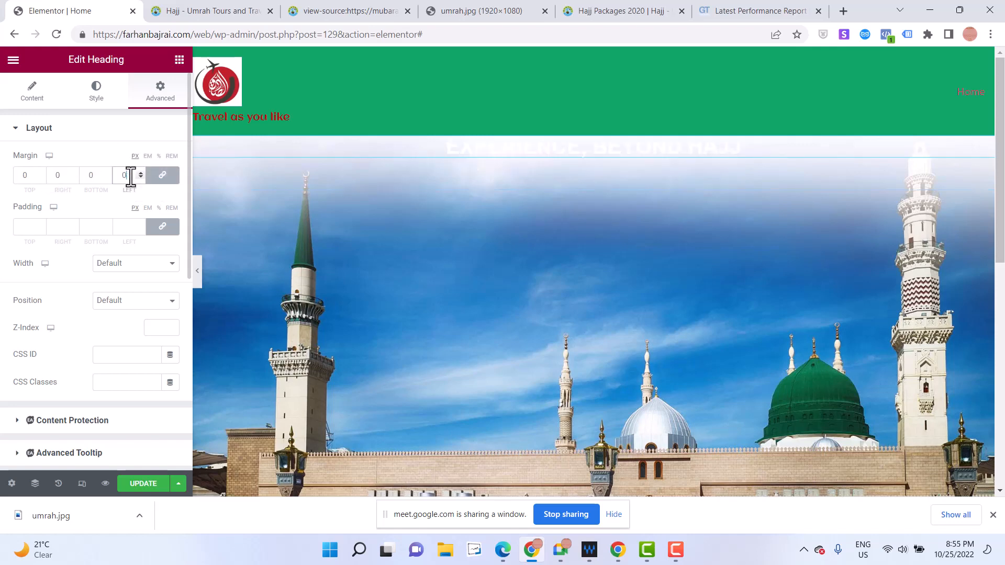
Unlink the heading's margin values and set only the top margin to 150 px
{"action": "left_click", "coordinate": [162, 175]}
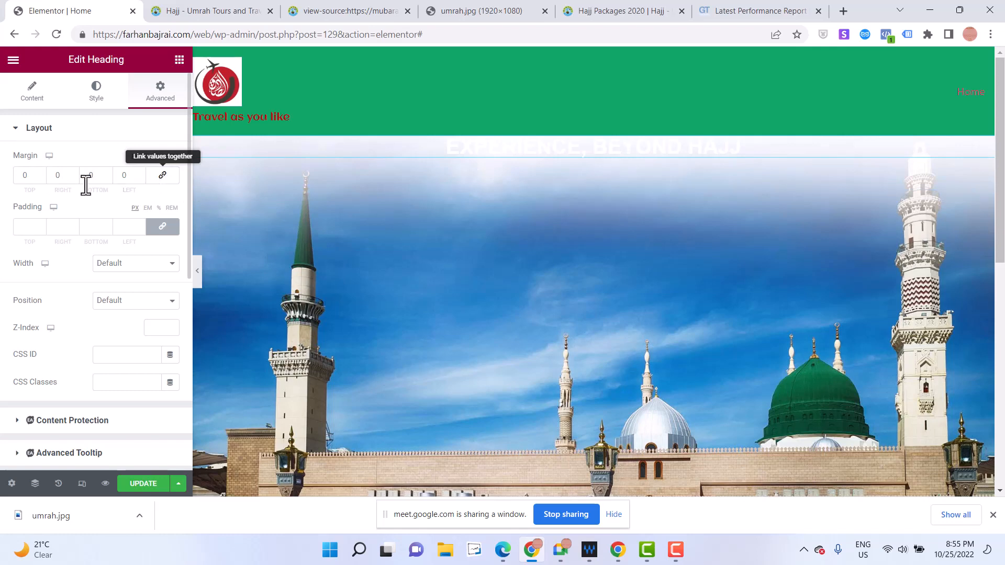
{"action": "left_click", "coordinate": [39, 172]}
{"action": "type", "text": "1"}
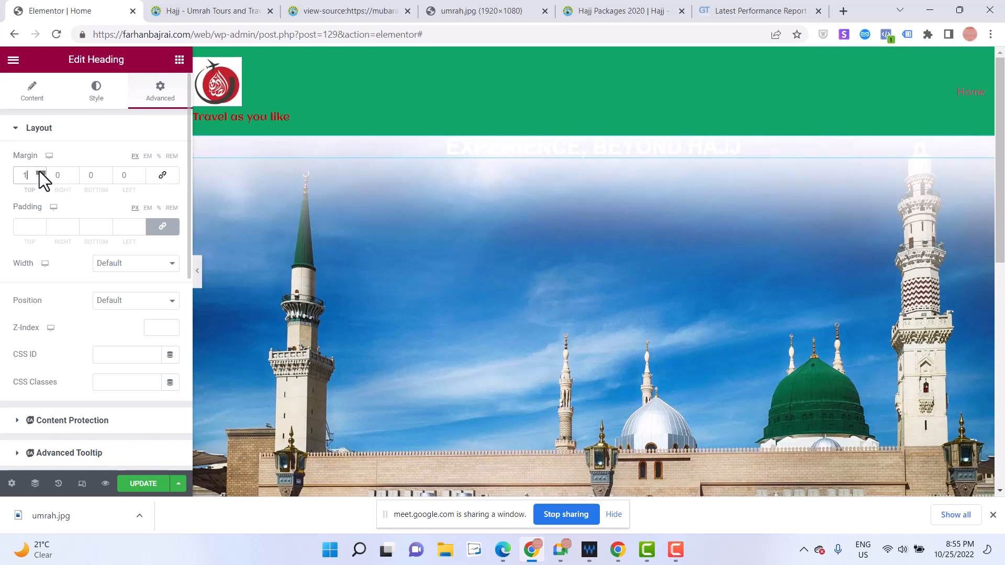
{"action": "type", "text": "8"}
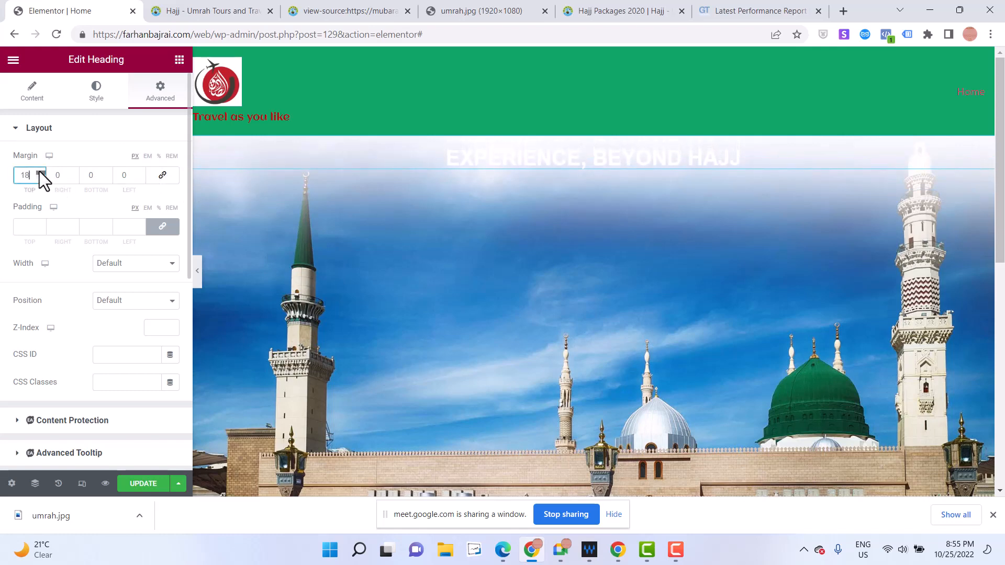
{"action": "left_click_drag", "start_coordinate": [40, 171], "coordinate": [39, 171]}
{"action": "double_click", "coordinate": [25, 176]}
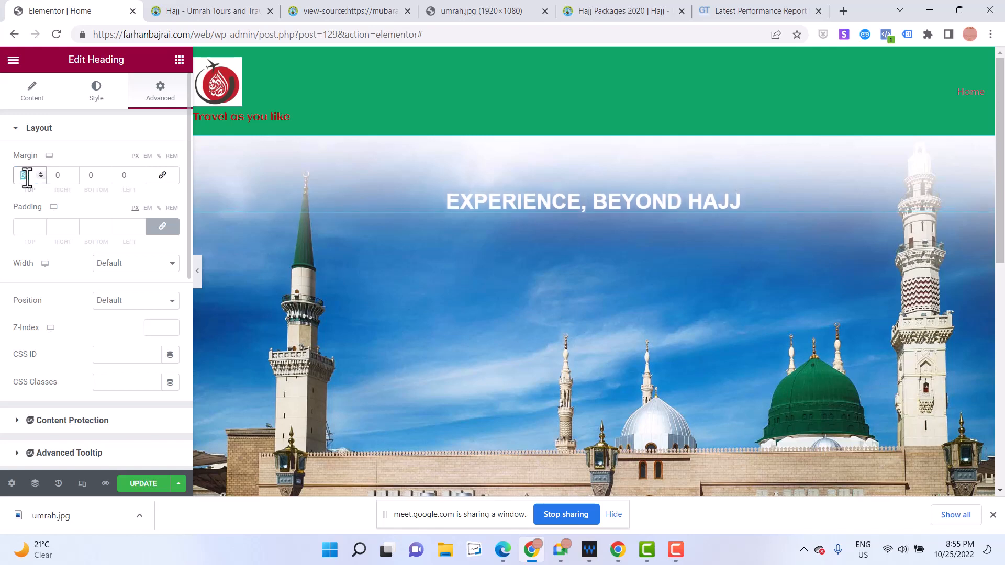
{"action": "type", "text": "150"}
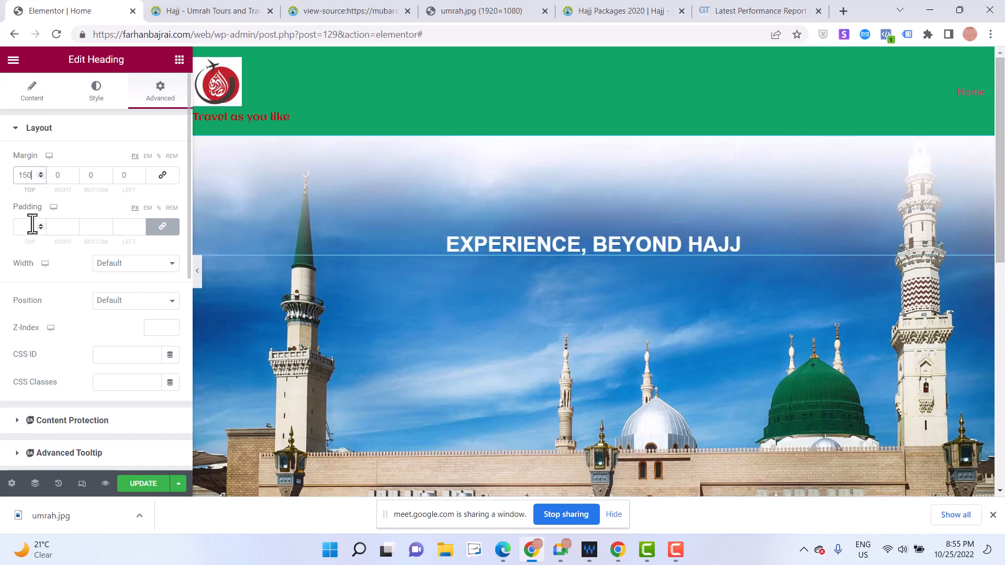
Unlink the heading's padding values and set only the top padding to 50 px
{"action": "left_click", "coordinate": [161, 228]}
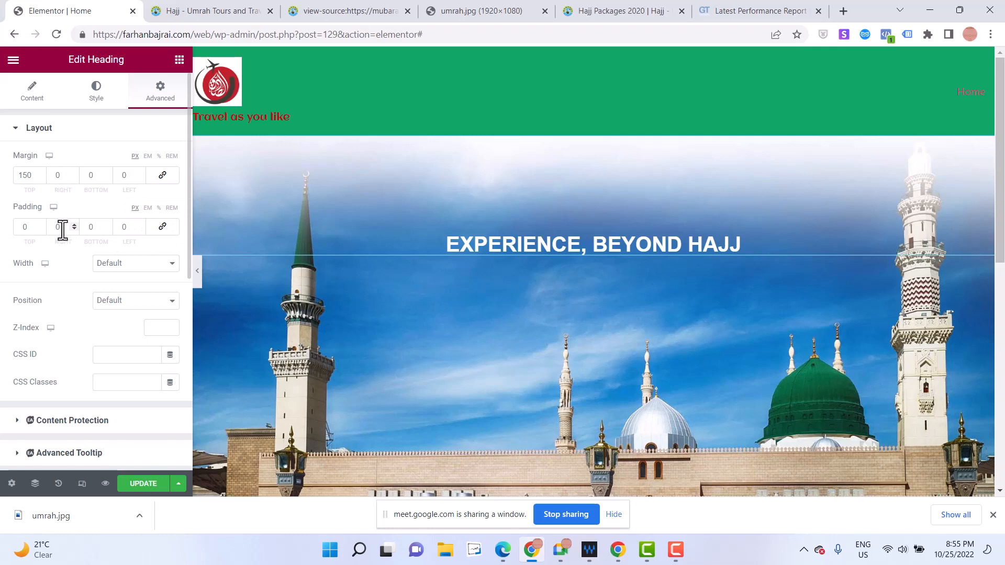
{"action": "left_click", "coordinate": [25, 231]}
{"action": "type", "text": "50"}
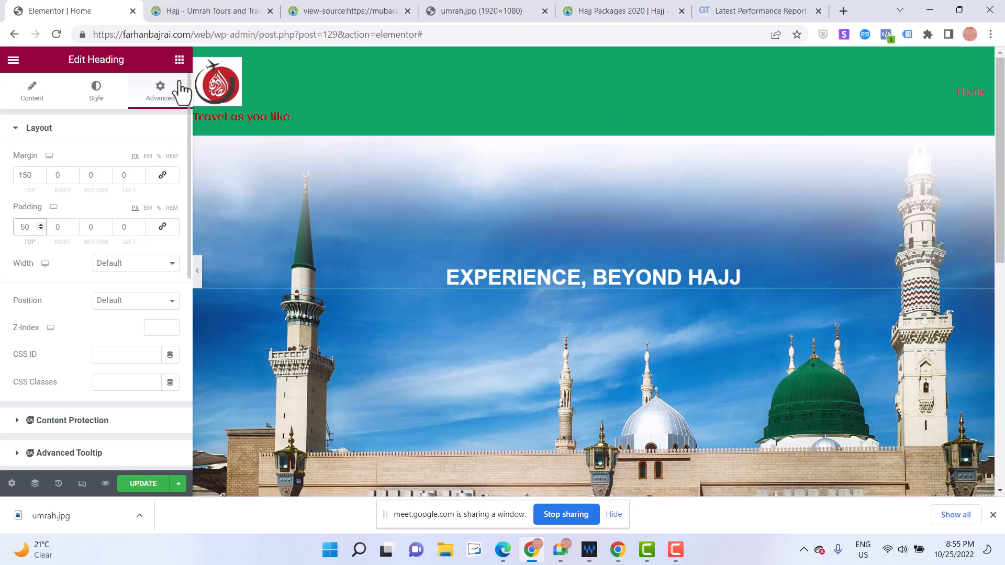
Copy the line "Hand-picked premium and economy packages, curated with utmost care and devotion" from the Mubarak Travels hero section
{"action": "triple_click", "coordinate": [557, 276]}
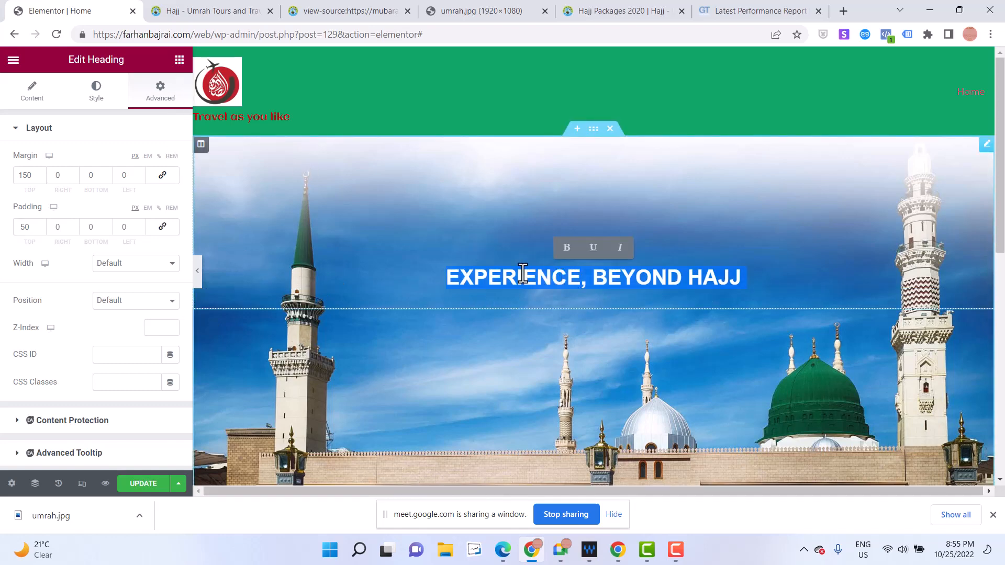
{"action": "left_click", "coordinate": [207, 9]}
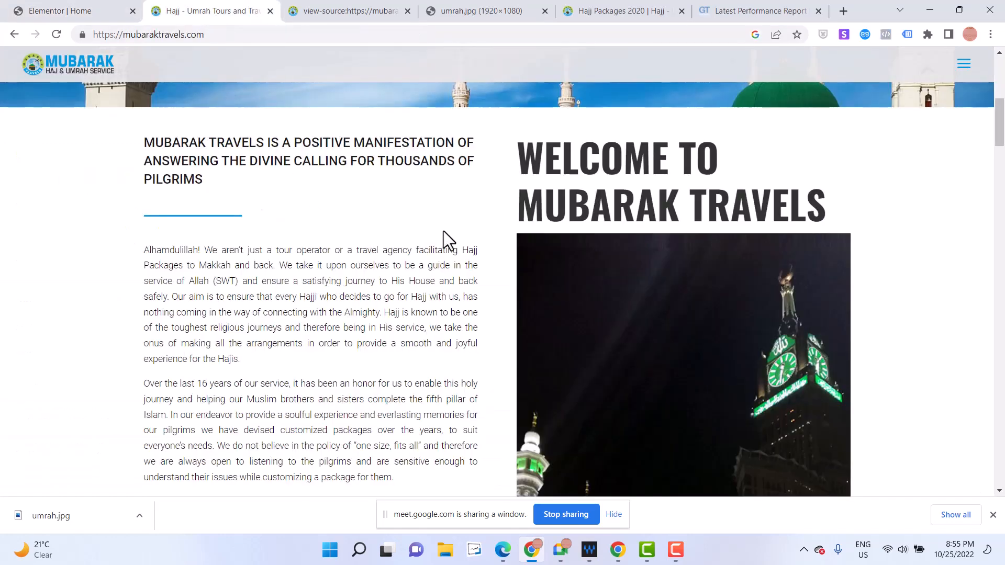
{"action": "scroll", "coordinate": [442, 240], "scroll_direction": "up", "scroll_amount": 5}
{"action": "left_click_drag", "start_coordinate": [286, 225], "coordinate": [578, 243]}
{"action": "key", "text": "ctrl+c"}
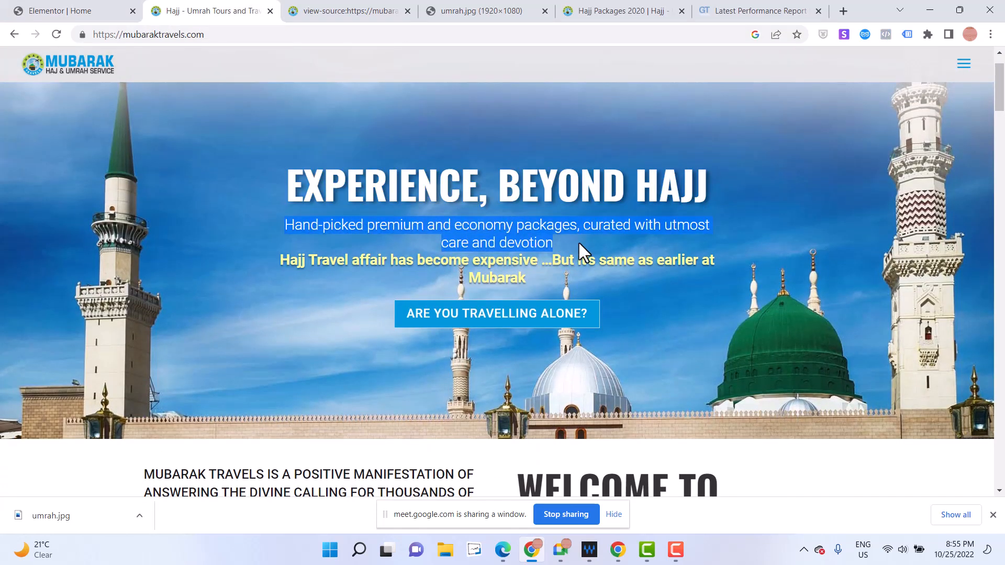
Add a Text Editor widget below the heading on the Elementor page and replace its placeholder text with the copied line
{"action": "left_click", "coordinate": [62, 11]}
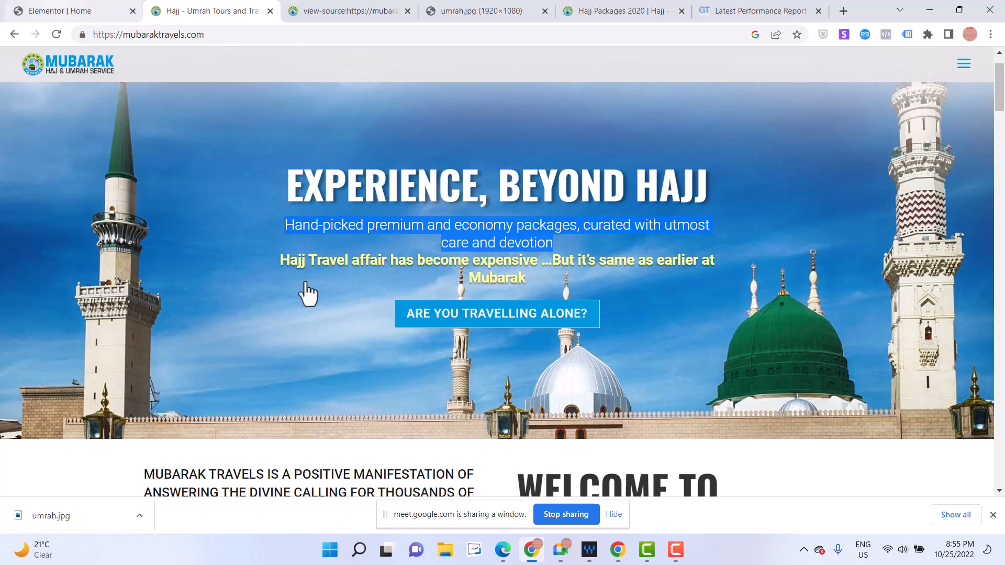
{"action": "left_click", "coordinate": [179, 59]}
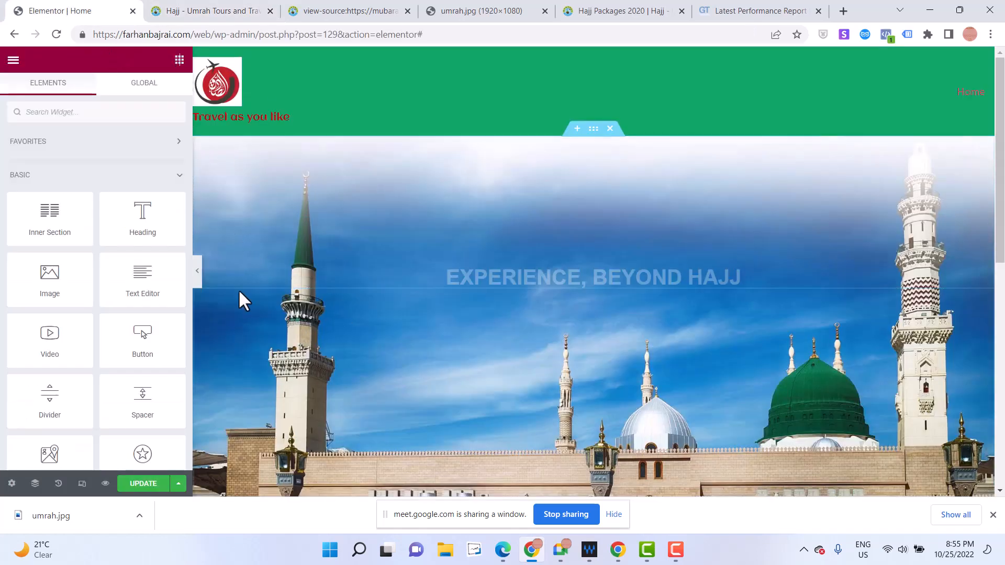
{"action": "left_click_drag", "start_coordinate": [146, 295], "coordinate": [575, 287]}
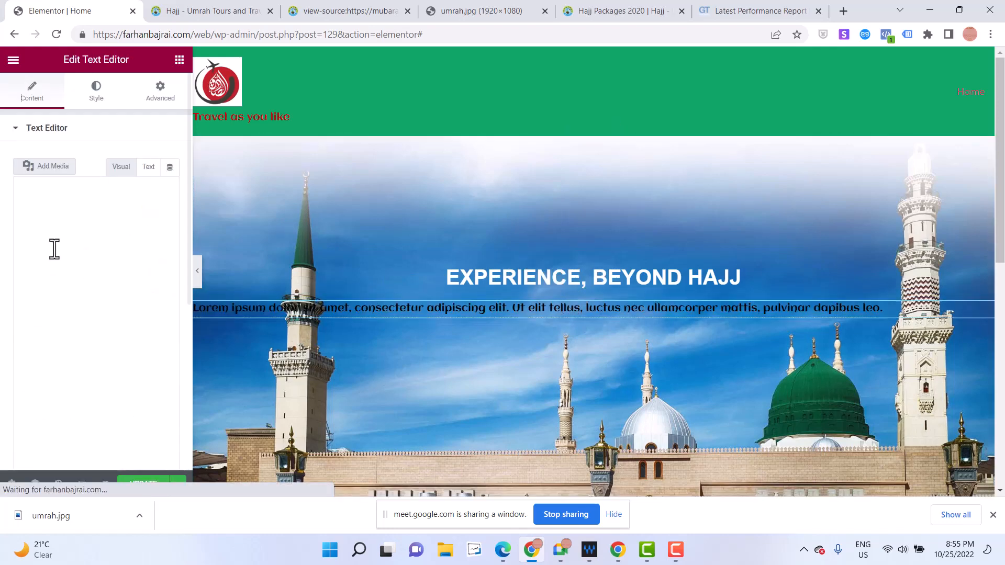
{"action": "triple_click", "coordinate": [75, 266]}
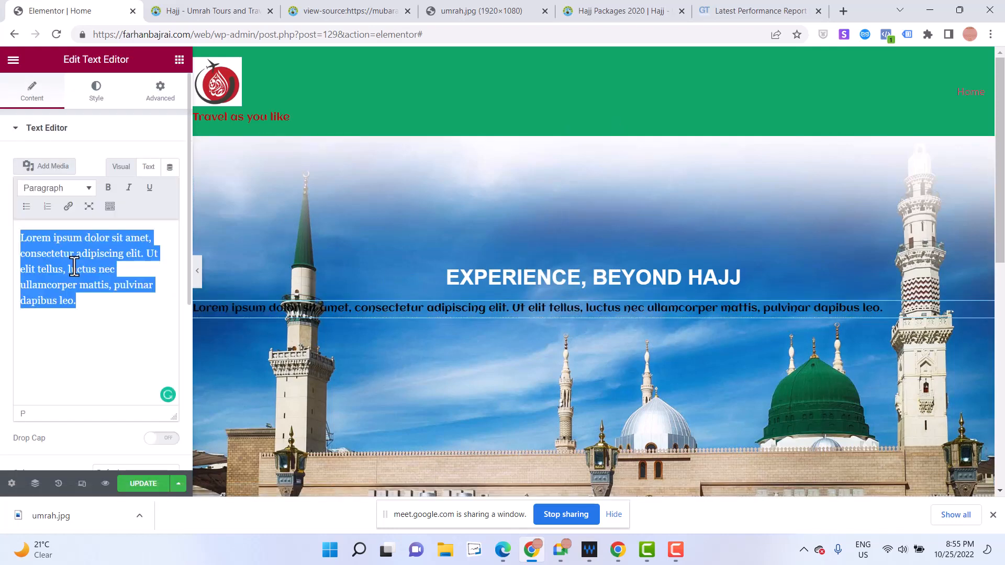
{"action": "key", "text": "ctrl+v"}
{"action": "key", "text": "alt+Tab"}
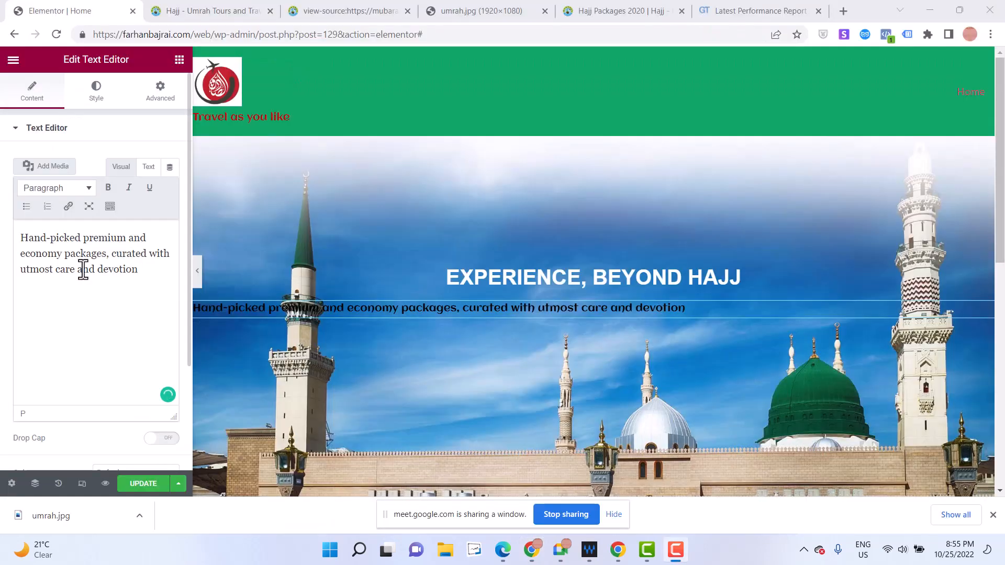
{"action": "left_click", "coordinate": [81, 271]}
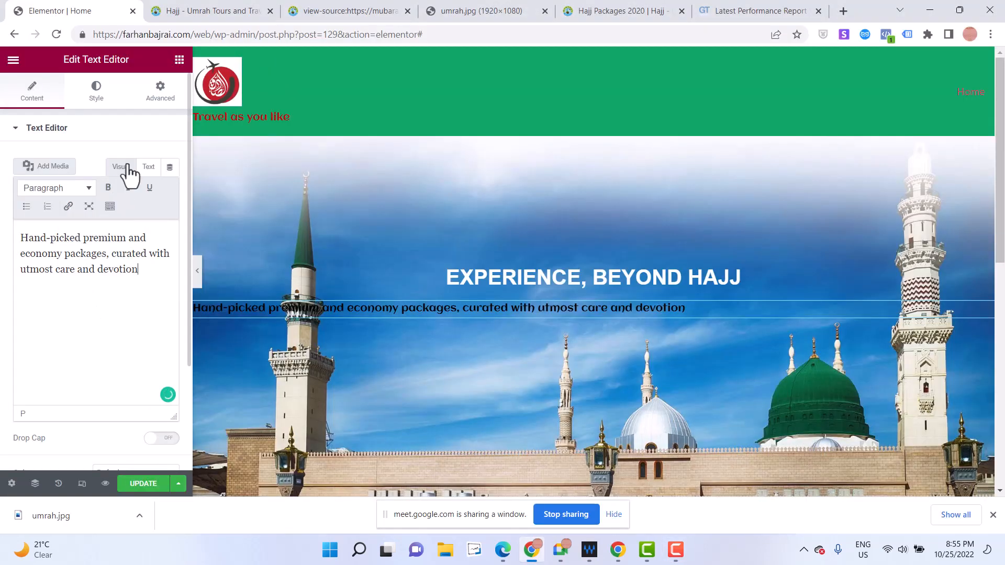
Centre-align the "Hand-picked premium and economy packages" text and set its colour to white, #FFFFFF
{"action": "left_click", "coordinate": [98, 90]}
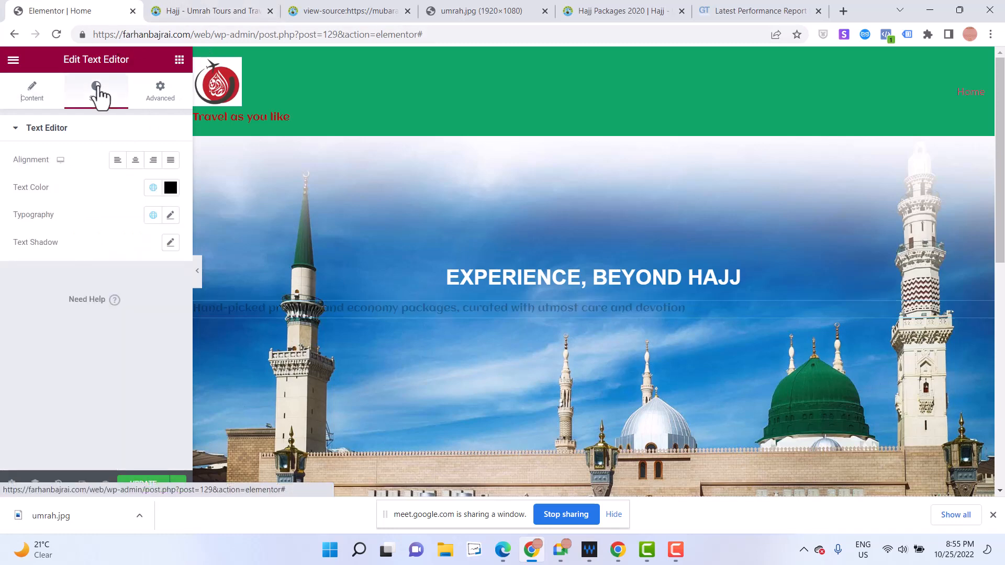
{"action": "left_click", "coordinate": [137, 162]}
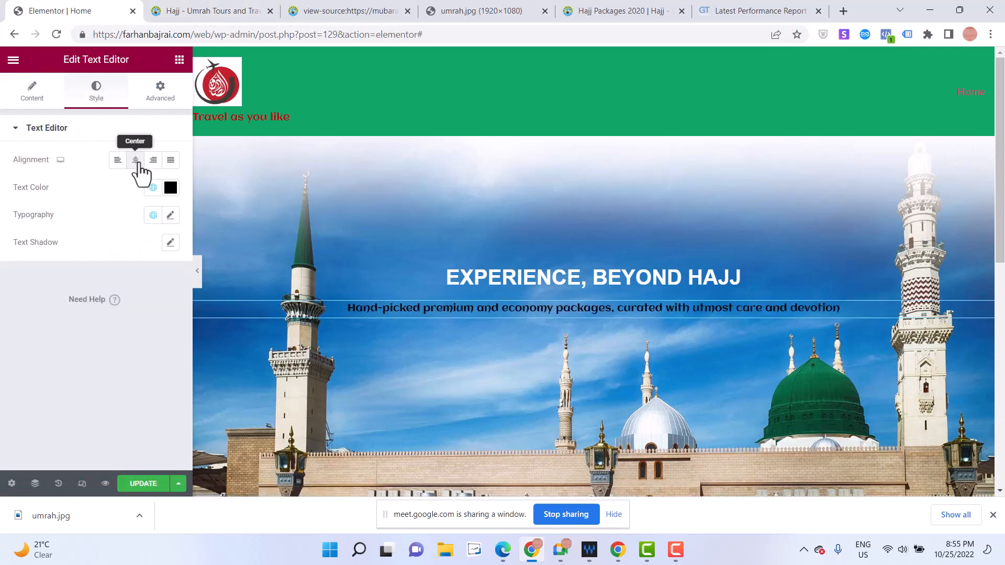
{"action": "left_click", "coordinate": [170, 188]}
{"action": "left_click", "coordinate": [108, 237]}
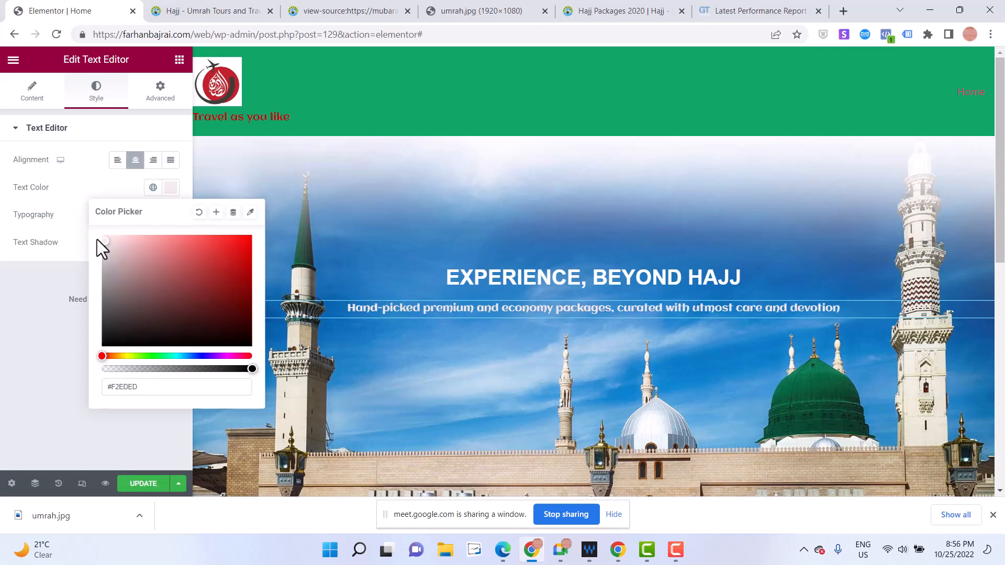
{"action": "left_click_drag", "start_coordinate": [96, 239], "coordinate": [92, 208]}
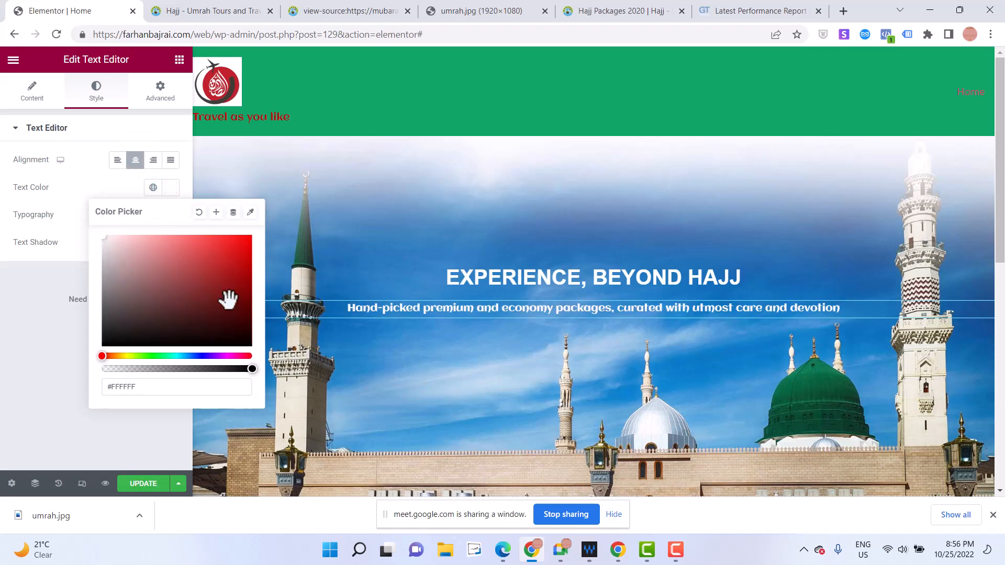
Compare the new subheading with the hero text on the Mubarak Travels site, and return to the Elementor page
{"action": "left_click", "coordinate": [202, 11]}
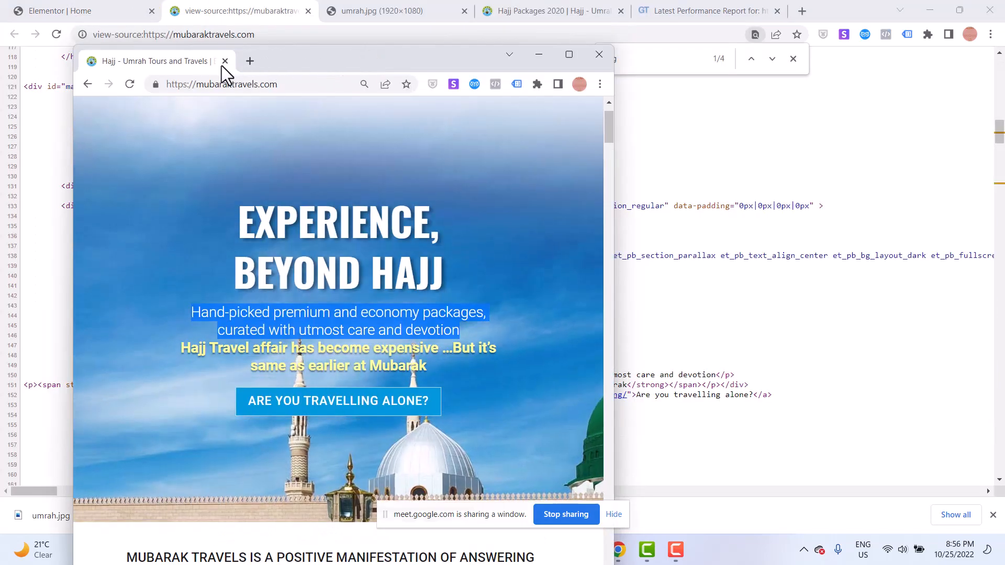
{"action": "left_click_drag", "start_coordinate": [222, 65], "coordinate": [106, 5]}
{"action": "left_click", "coordinate": [204, 5]}
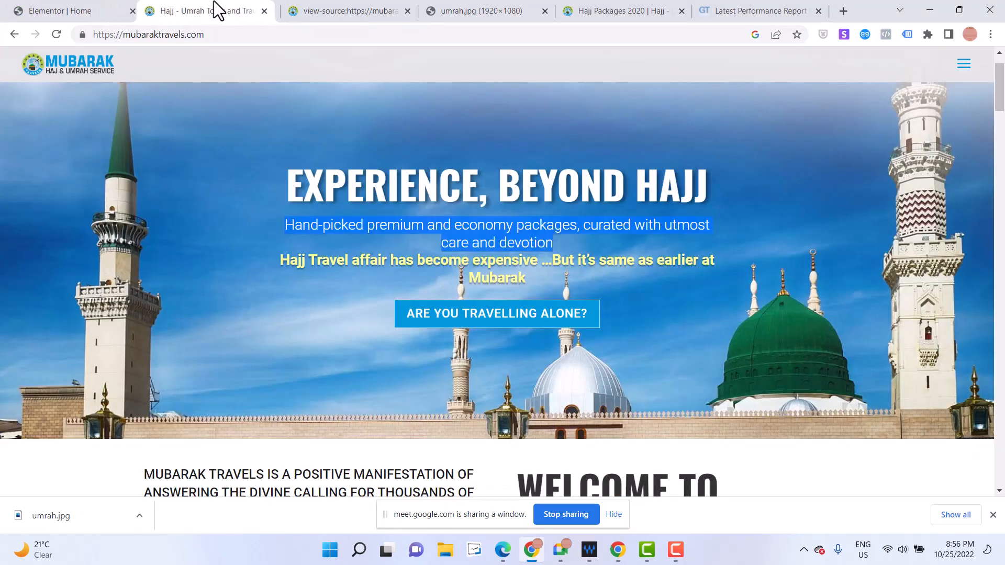
{"action": "left_click", "coordinate": [65, 9]}
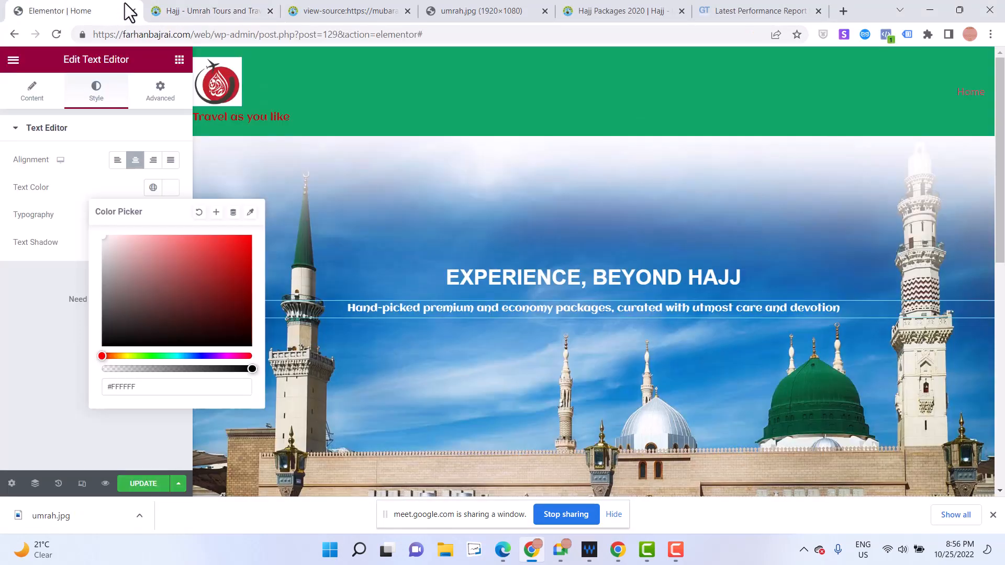
{"action": "left_click", "coordinate": [206, 8]}
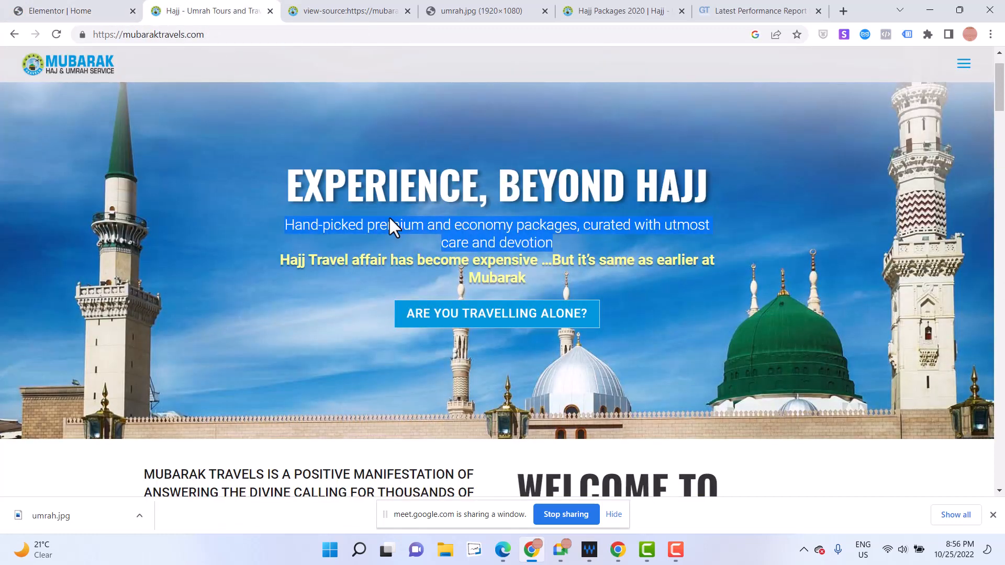
{"action": "left_click", "coordinate": [60, 9]}
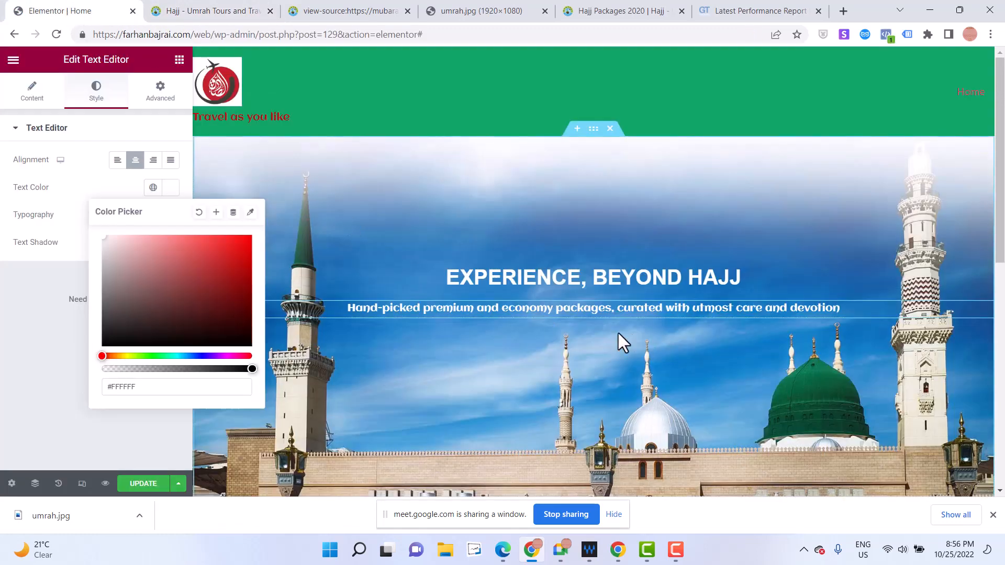
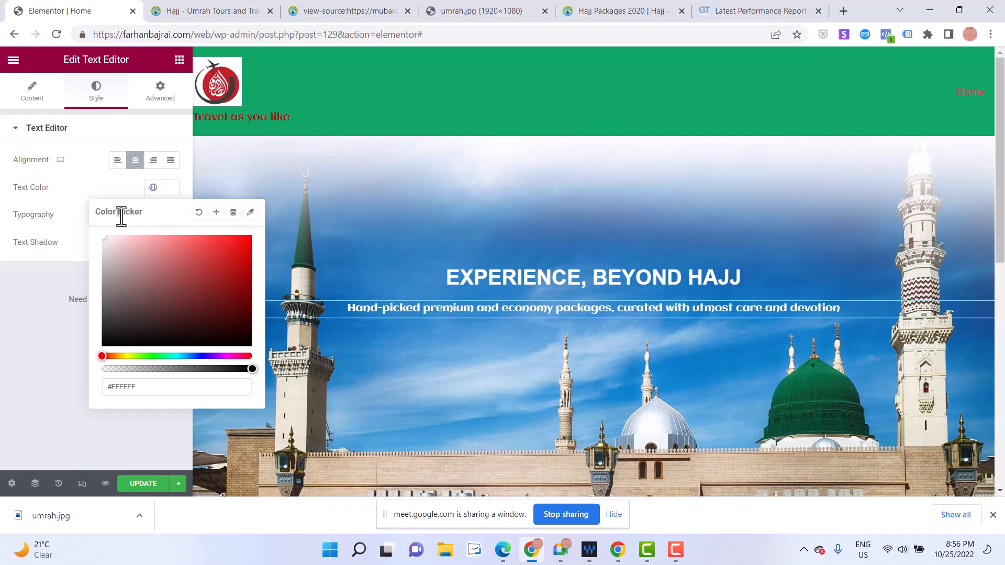
Unlink the padding values of the "Hand-picked premium and economy packages" text, try a larger left padding and set it back to 0
{"action": "left_click", "coordinate": [159, 94]}
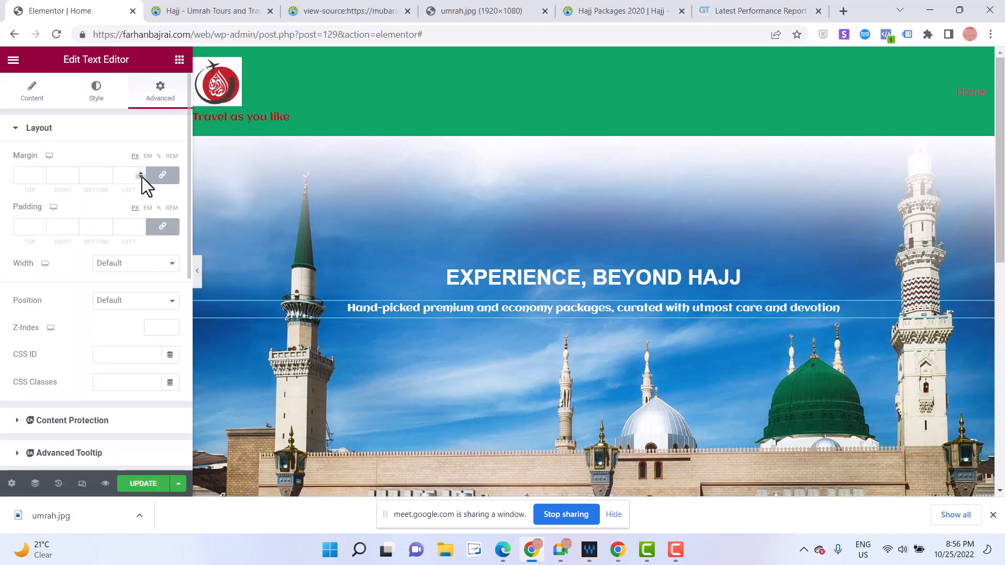
{"action": "left_click", "coordinate": [162, 226]}
{"action": "left_click", "coordinate": [141, 224]}
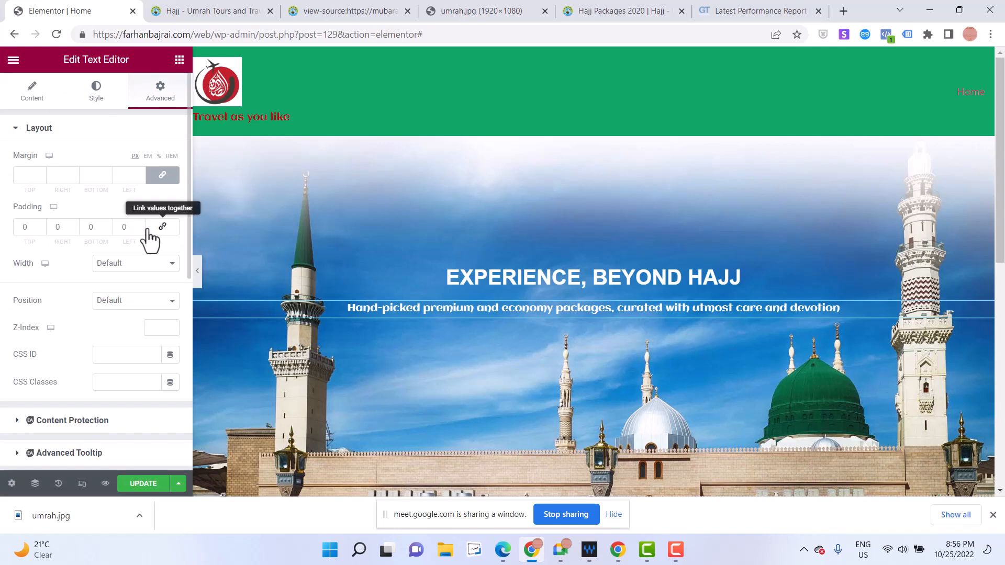
{"action": "type", "text": "4"}
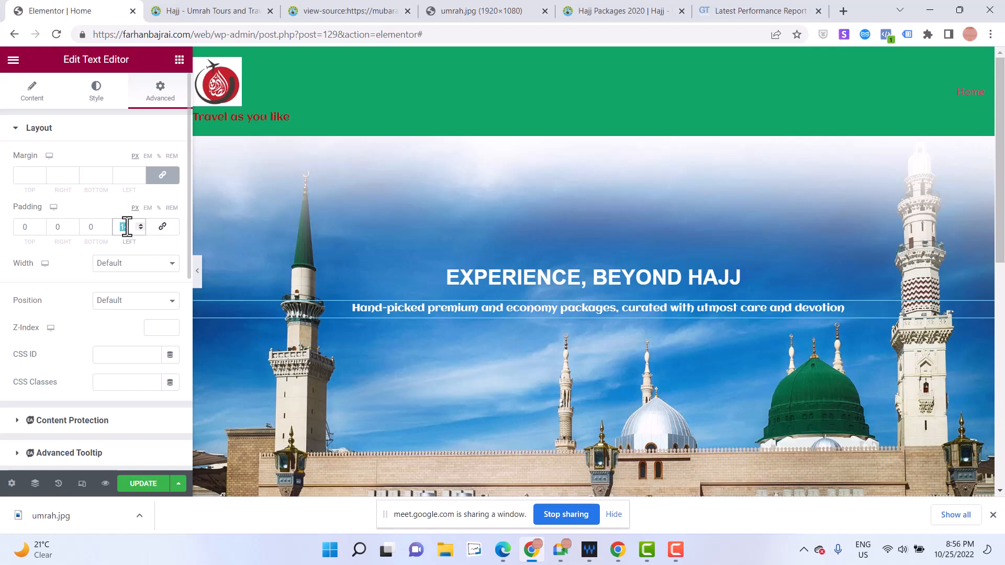
{"action": "type", "text": "0"}
Unlink the subheading's margin values, try a larger left margin and set it back to 0
{"action": "left_click", "coordinate": [162, 175]}
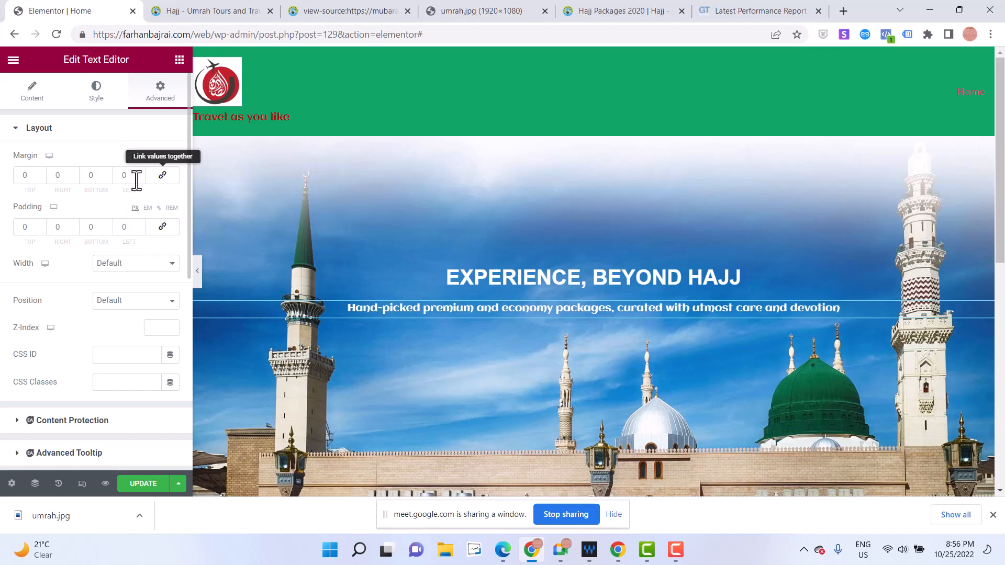
{"action": "left_click_drag", "start_coordinate": [140, 172], "coordinate": [140, 172]}
{"action": "key", "text": "ctrl+z"}
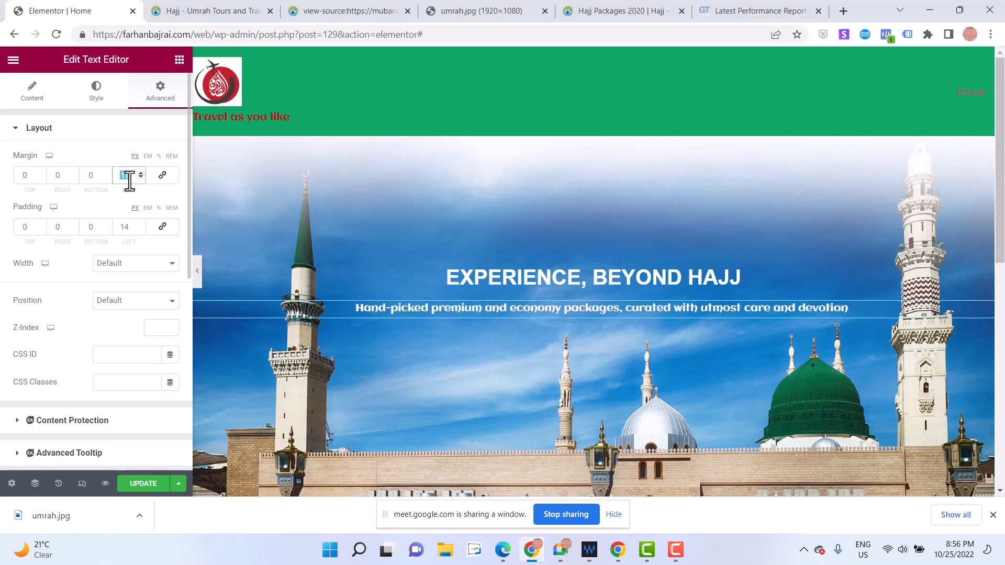
{"action": "type", "text": "0"}
Set the subheading's right margin to 100 px and its right padding to 50 px
{"action": "left_click", "coordinate": [68, 177]}
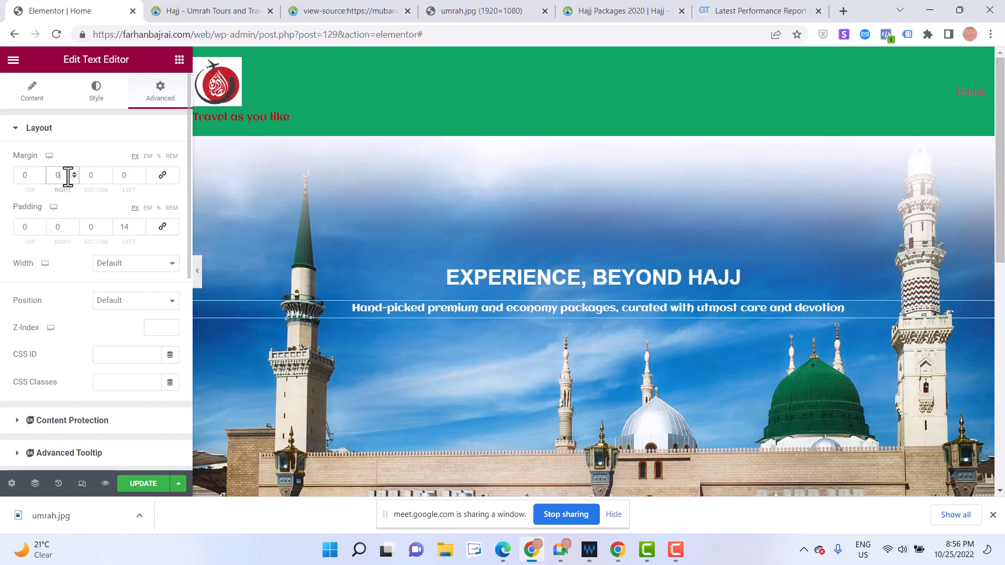
{"action": "type", "text": "10"}
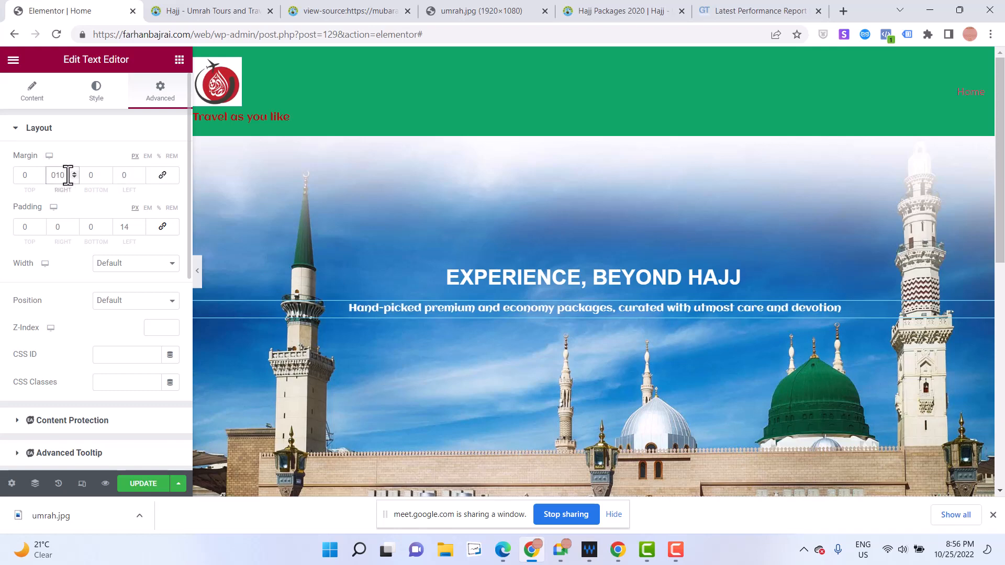
{"action": "type", "text": "50"}
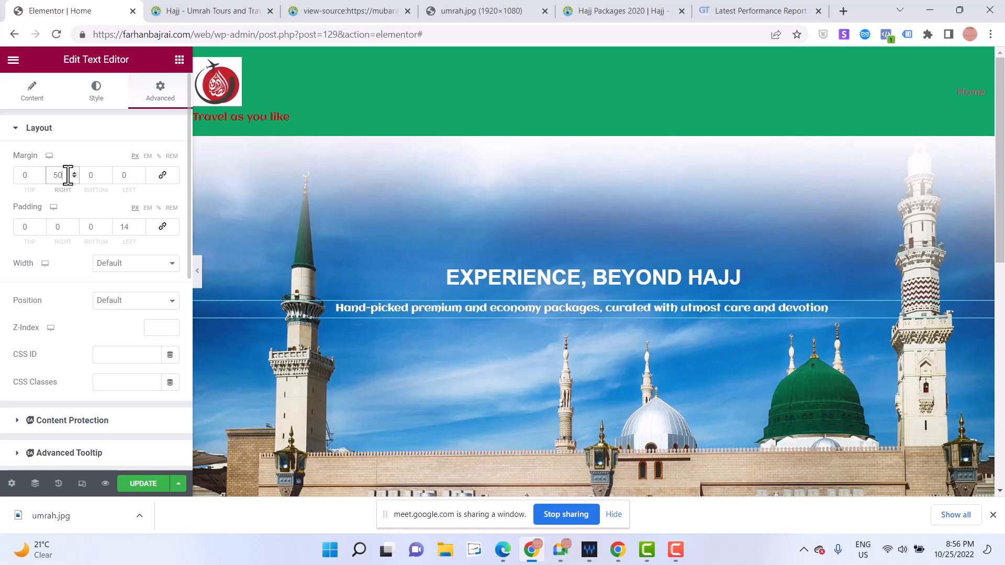
{"action": "type", "text": "10"}
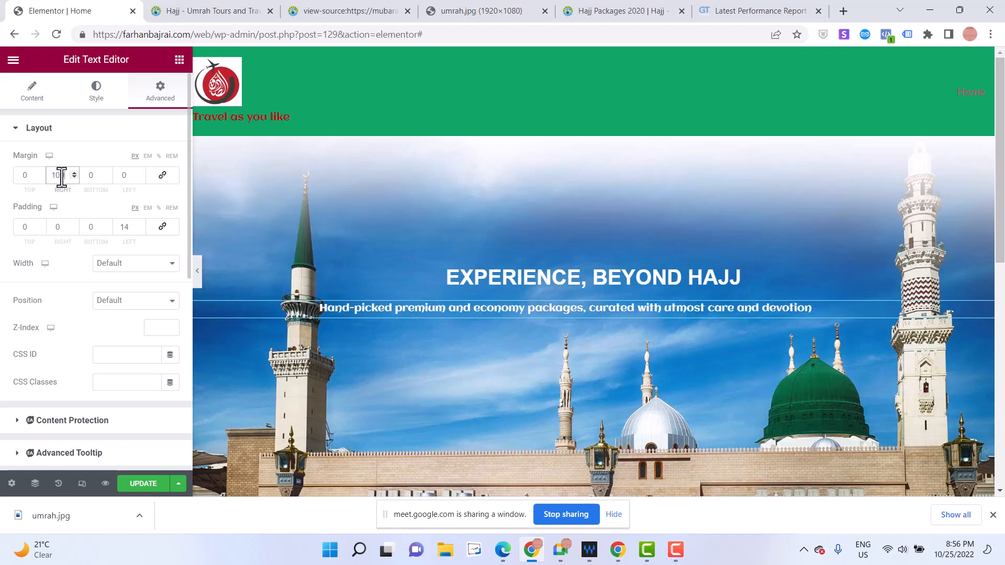
{"action": "type", "text": "0"}
{"action": "left_click", "coordinate": [65, 227]}
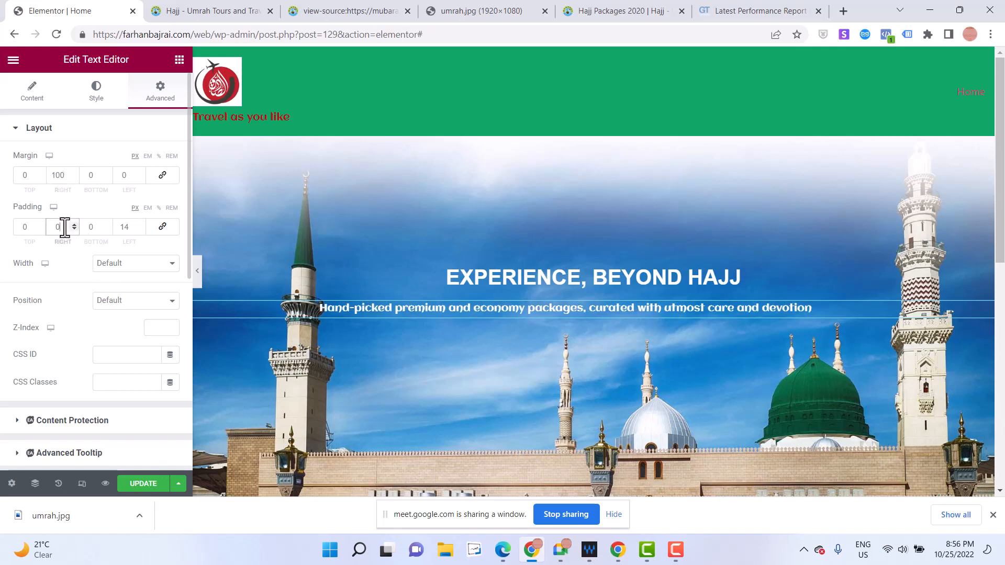
{"action": "type", "text": "50"}
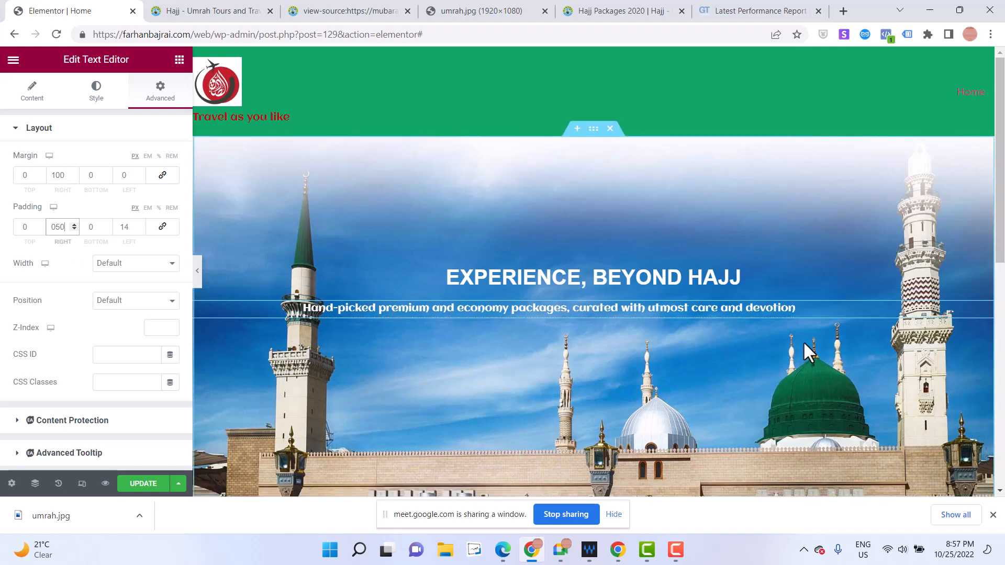
Switch the subheading's width to Custom and set it to 63%
{"action": "left_click", "coordinate": [138, 266]}
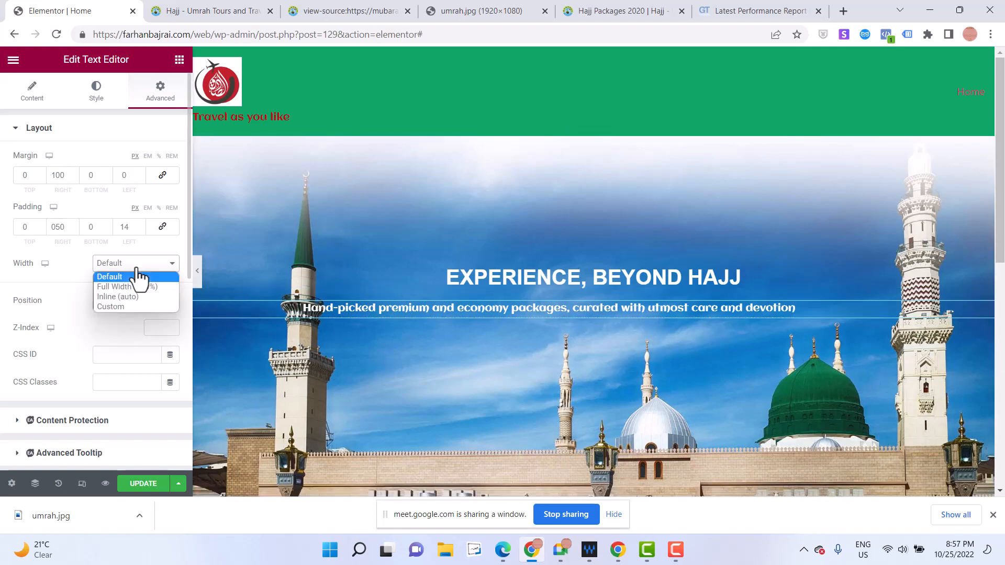
{"action": "left_click", "coordinate": [123, 307]}
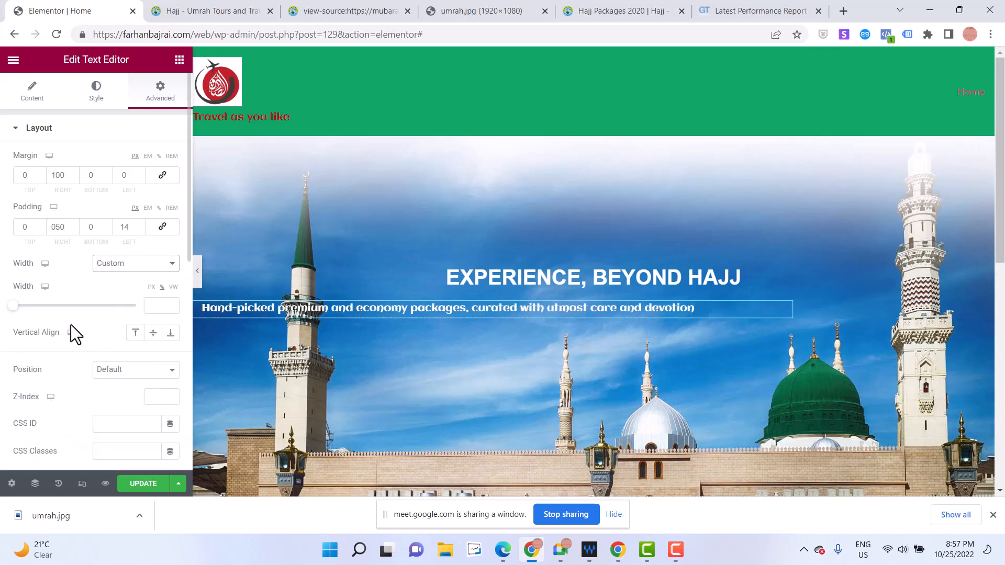
{"action": "left_click_drag", "start_coordinate": [14, 310], "coordinate": [93, 311]}
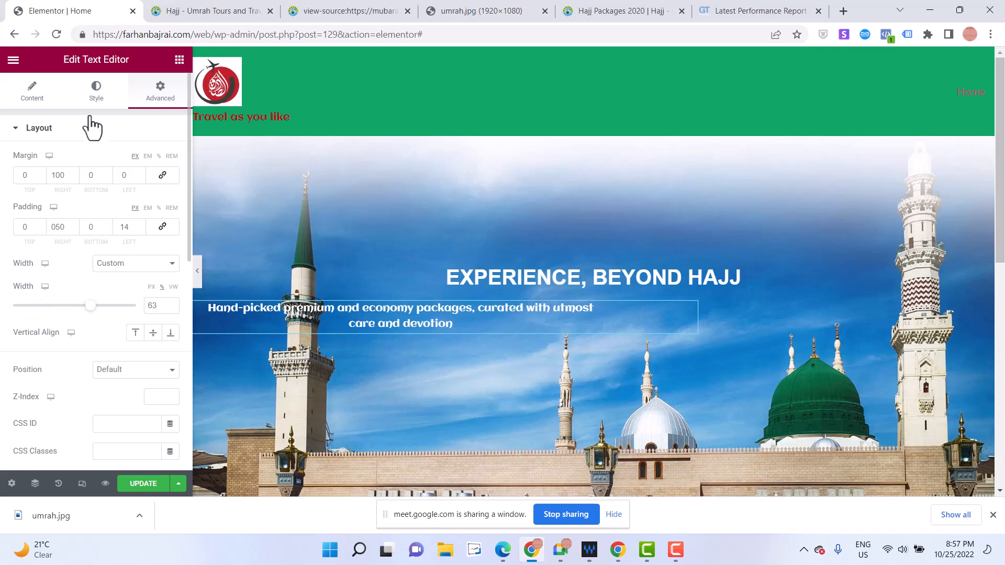
Reduce the subheading's right margin to 50 px, its right padding to 25 px and its custom width to 43%
{"action": "left_click", "coordinate": [100, 90]}
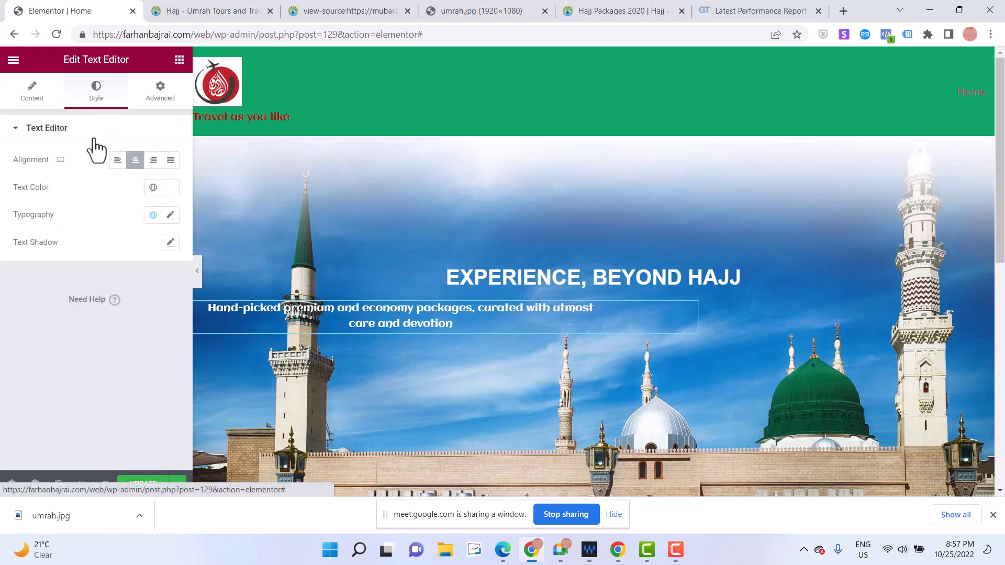
{"action": "left_click", "coordinate": [160, 90]}
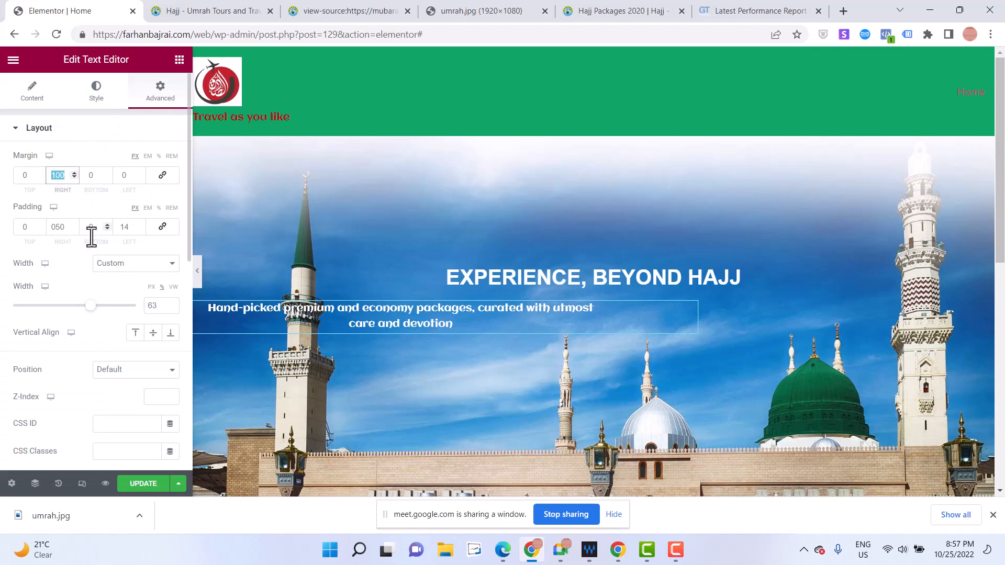
{"action": "type", "text": "50"}
{"action": "double_click", "coordinate": [62, 228]}
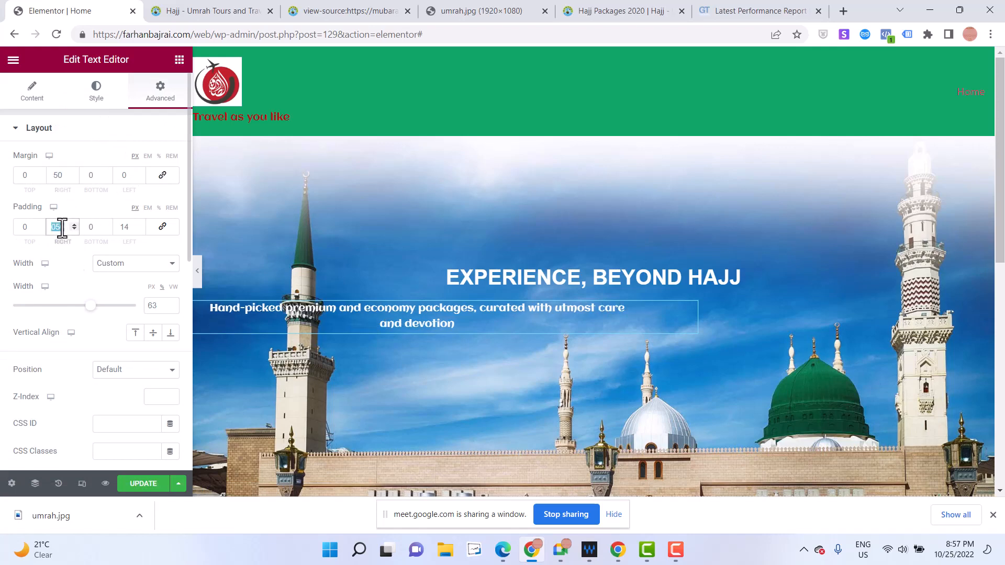
{"action": "type", "text": "25"}
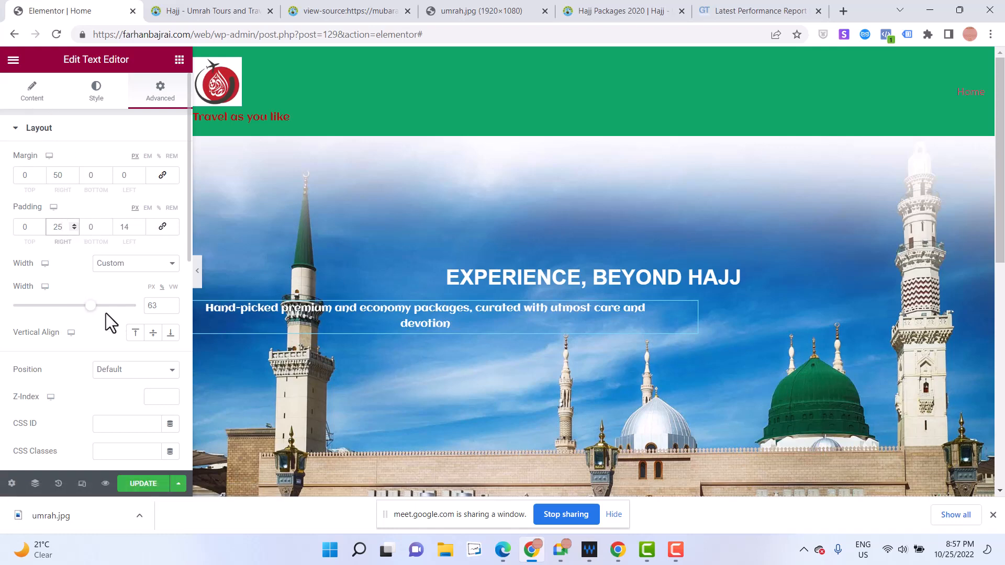
{"action": "left_click_drag", "start_coordinate": [90, 306], "coordinate": [66, 309]}
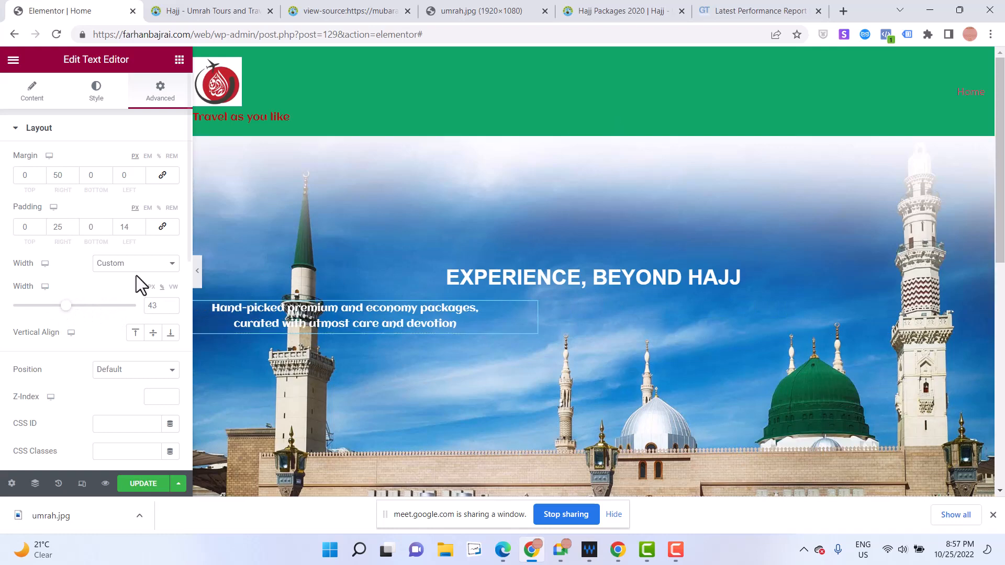
{"action": "left_click", "coordinate": [179, 59]}
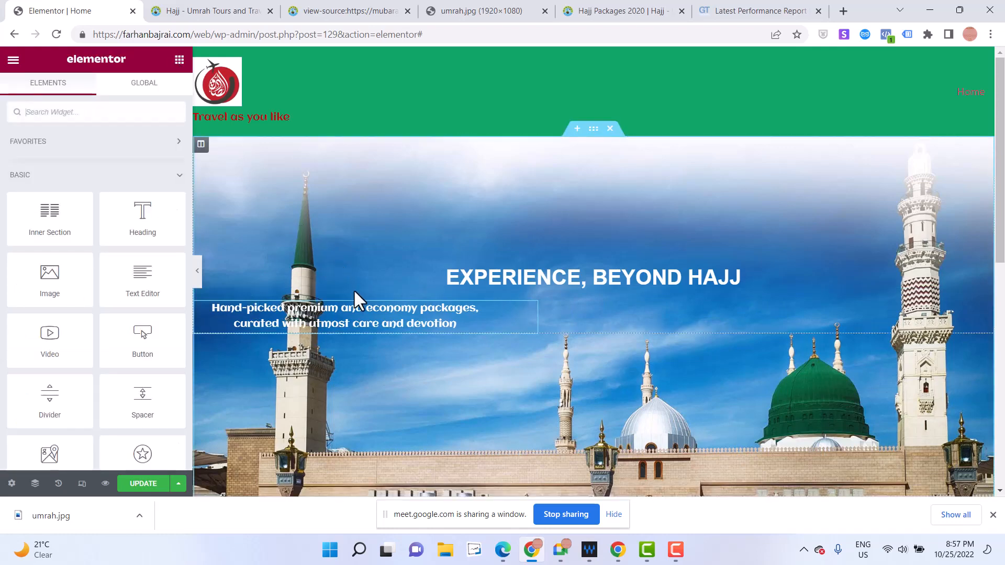
{"action": "left_click", "coordinate": [357, 301]}
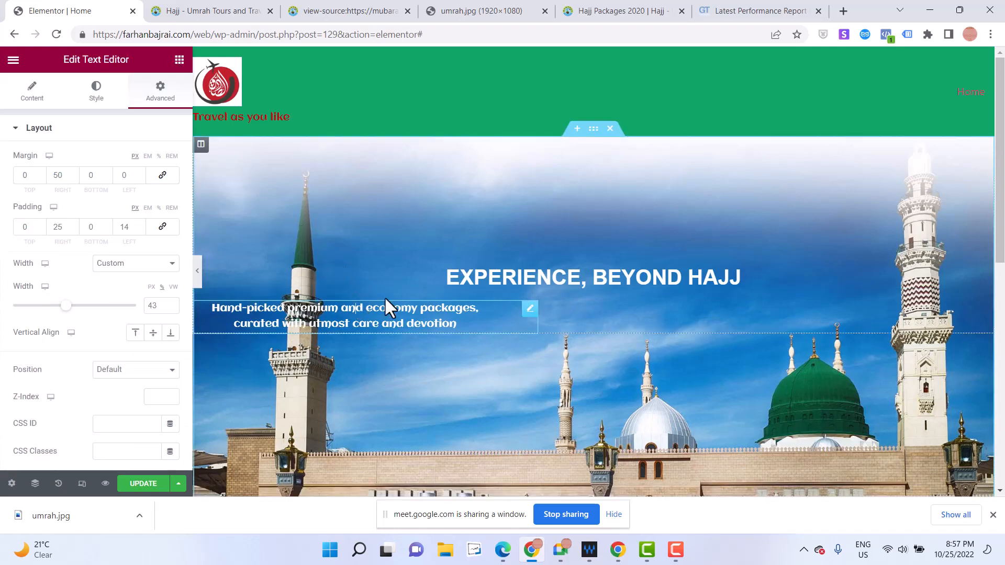
{"action": "right_click", "coordinate": [533, 321]}
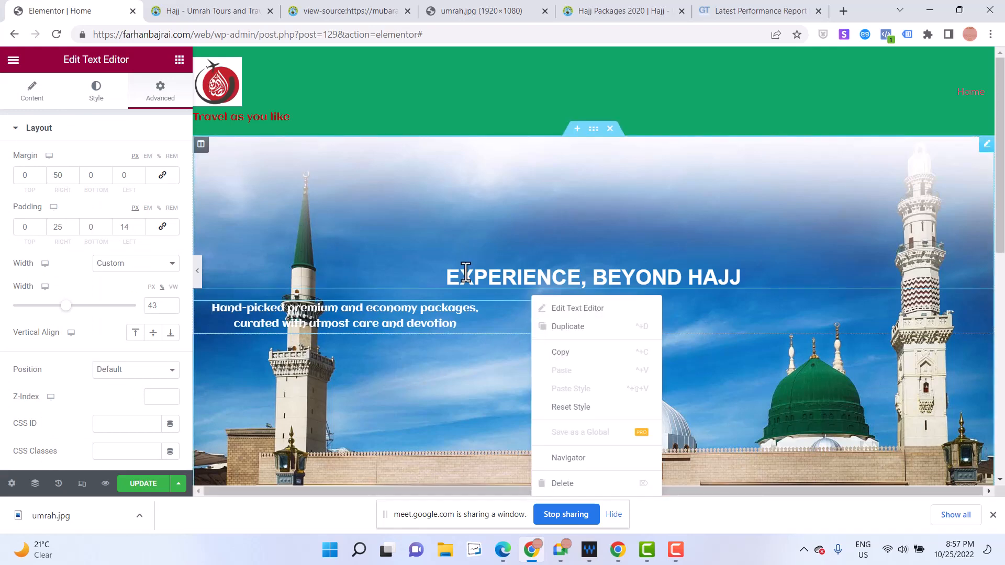
{"action": "left_click", "coordinate": [321, 330]}
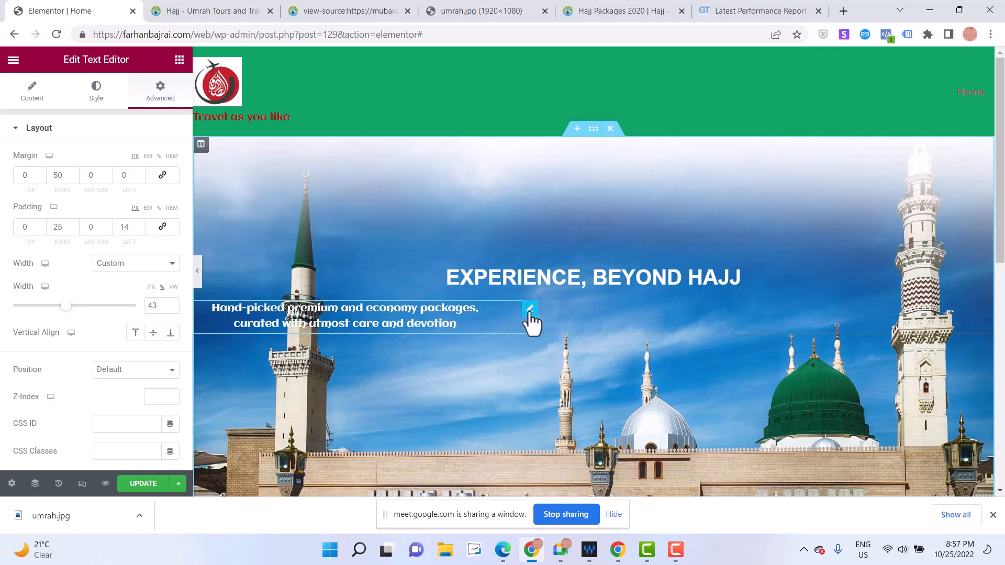
{"action": "left_click", "coordinate": [32, 93]}
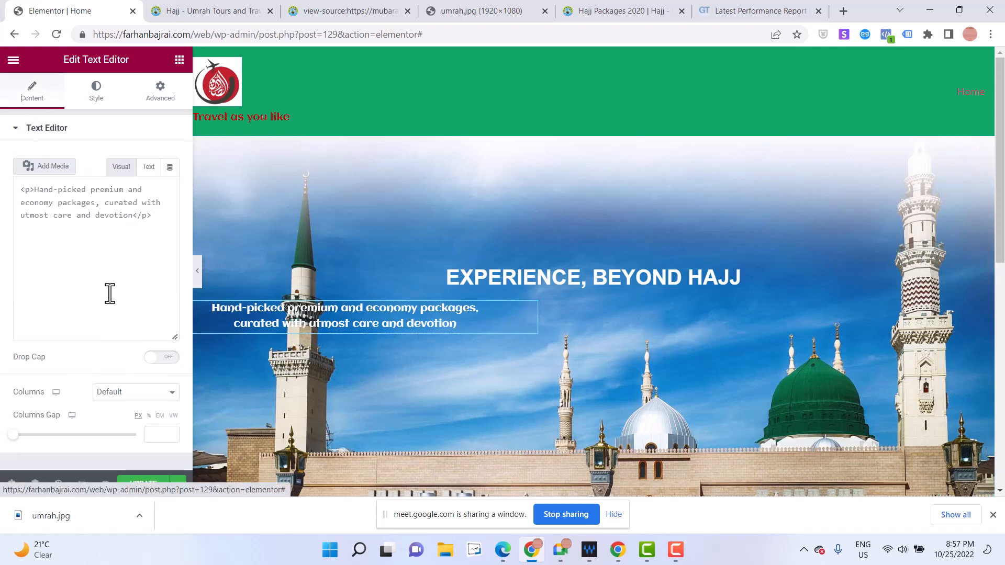
{"action": "key", "text": "ctrl+a"}
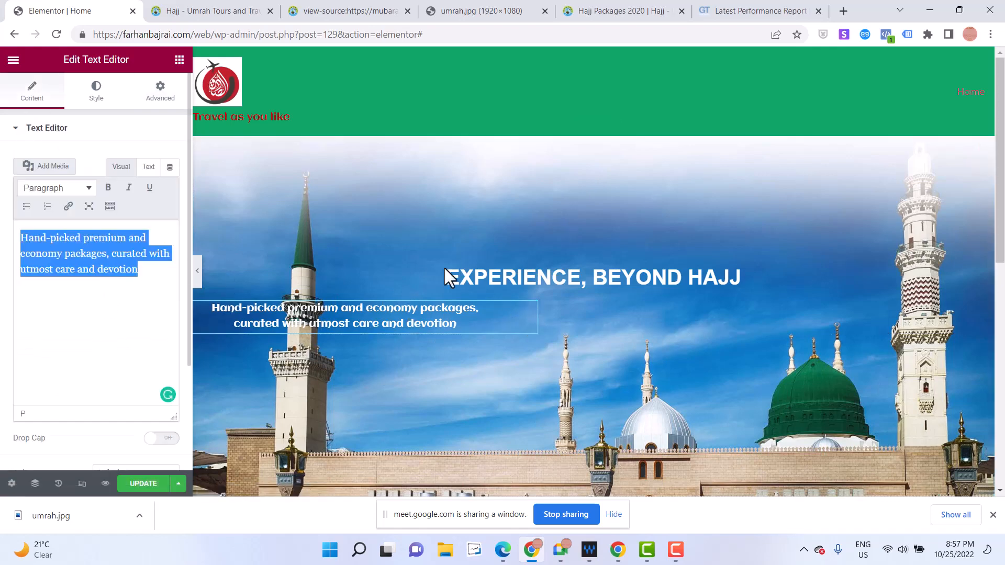
Add a new single-column section below the hero section
{"action": "scroll", "coordinate": [542, 410], "scroll_direction": "down", "scroll_amount": 6}
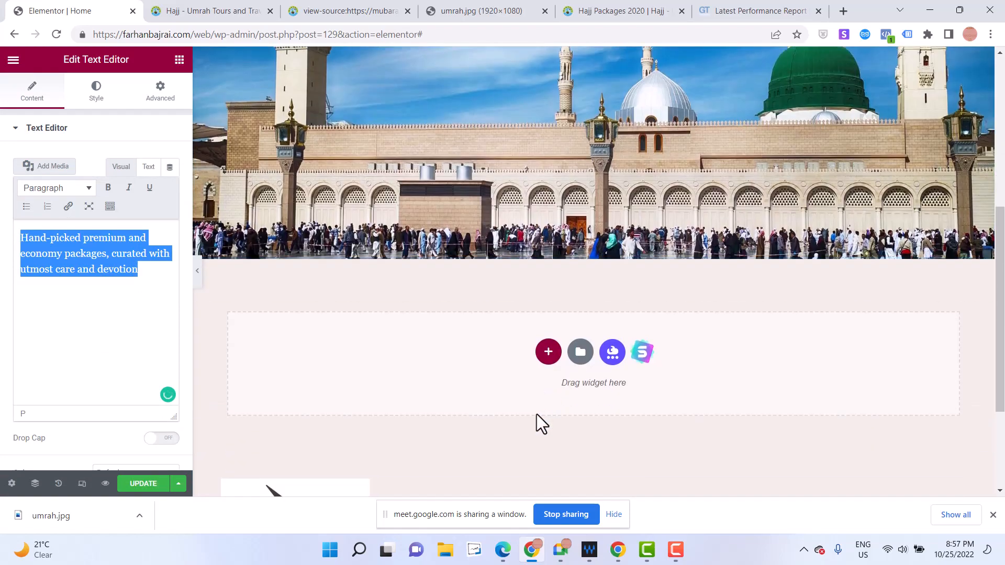
{"action": "left_click", "coordinate": [547, 353]}
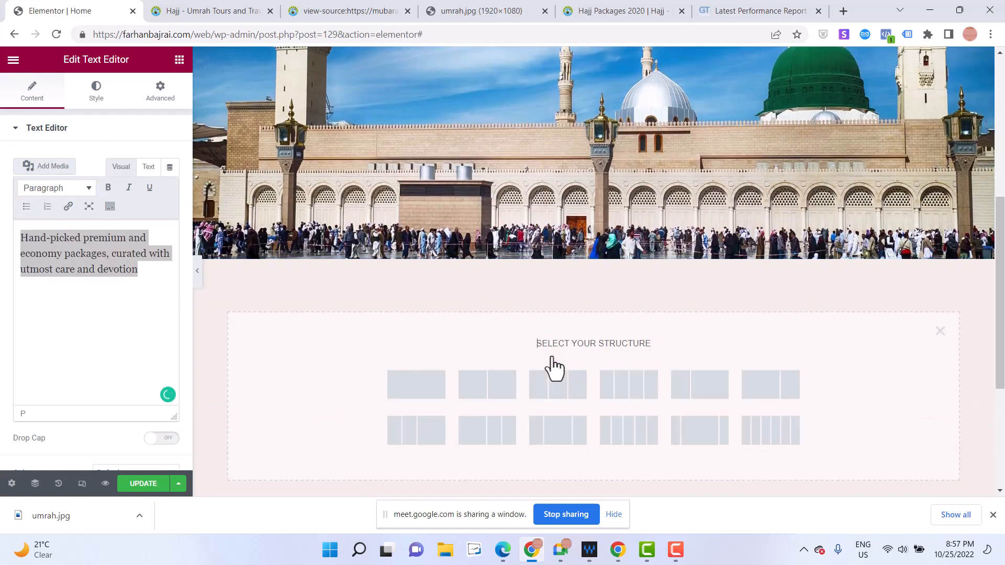
{"action": "left_click", "coordinate": [416, 390]}
Reopen the subheading's layout settings and set its left padding to 60 px
{"action": "scroll", "coordinate": [523, 359], "scroll_direction": "up", "scroll_amount": 10}
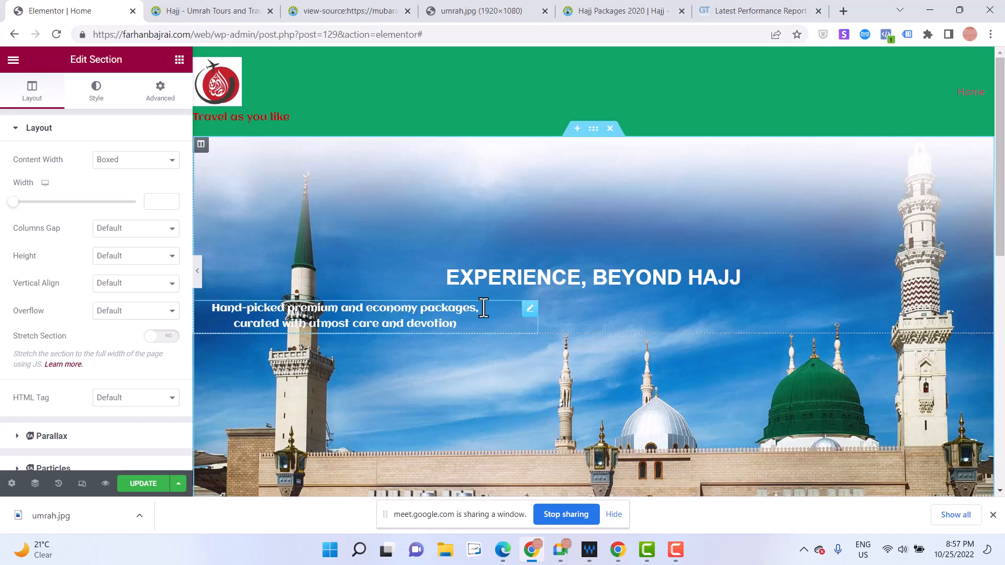
{"action": "left_click", "coordinate": [531, 311]}
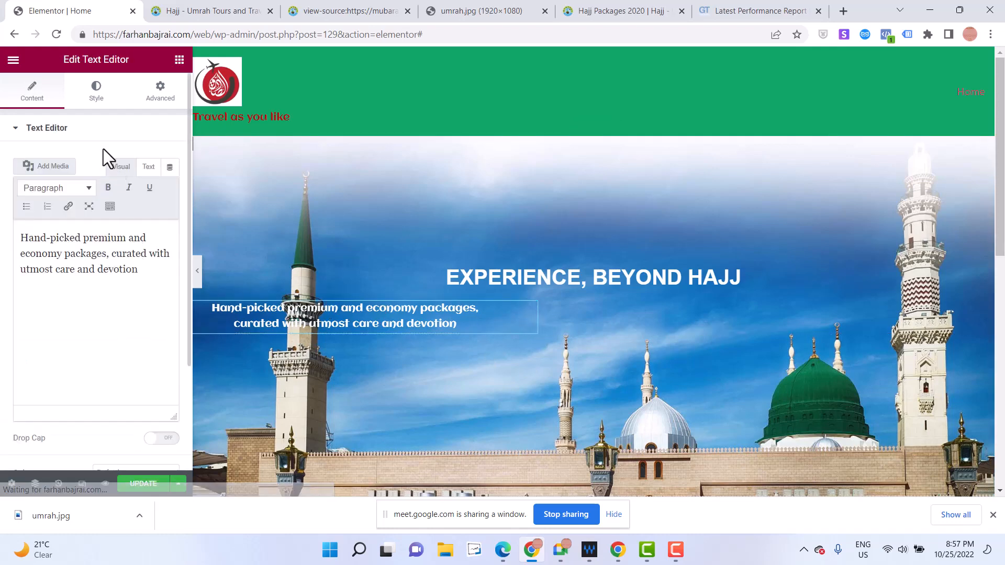
{"action": "left_click", "coordinate": [96, 93]}
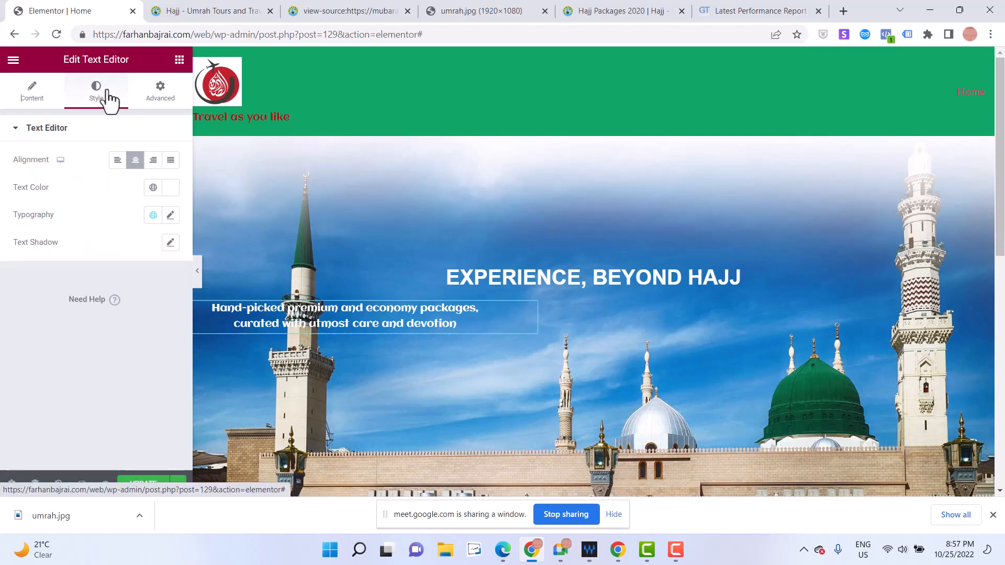
{"action": "left_click", "coordinate": [158, 95]}
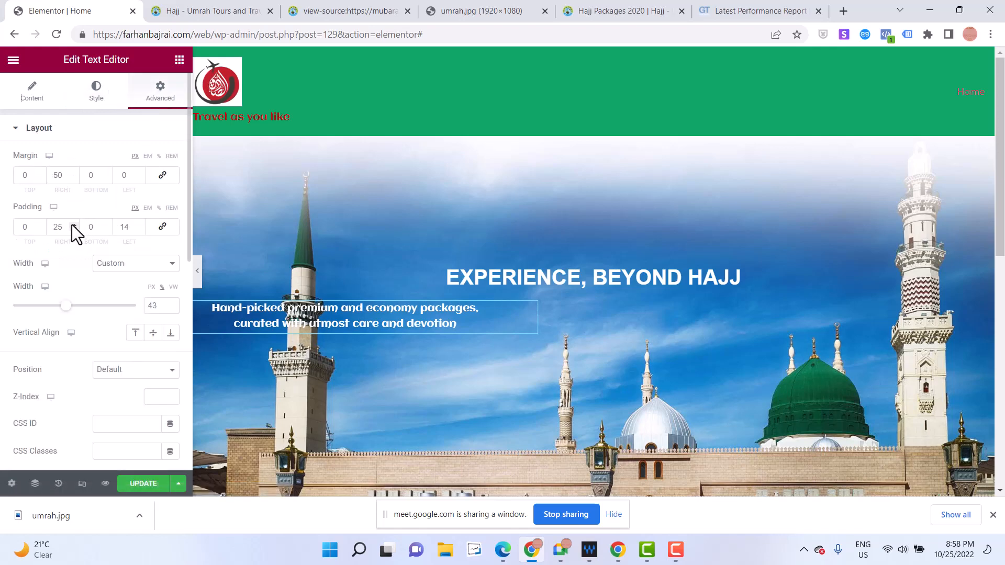
{"action": "left_click", "coordinate": [139, 230]}
{"action": "left_click", "coordinate": [140, 229]}
{"action": "left_click", "coordinate": [139, 229]}
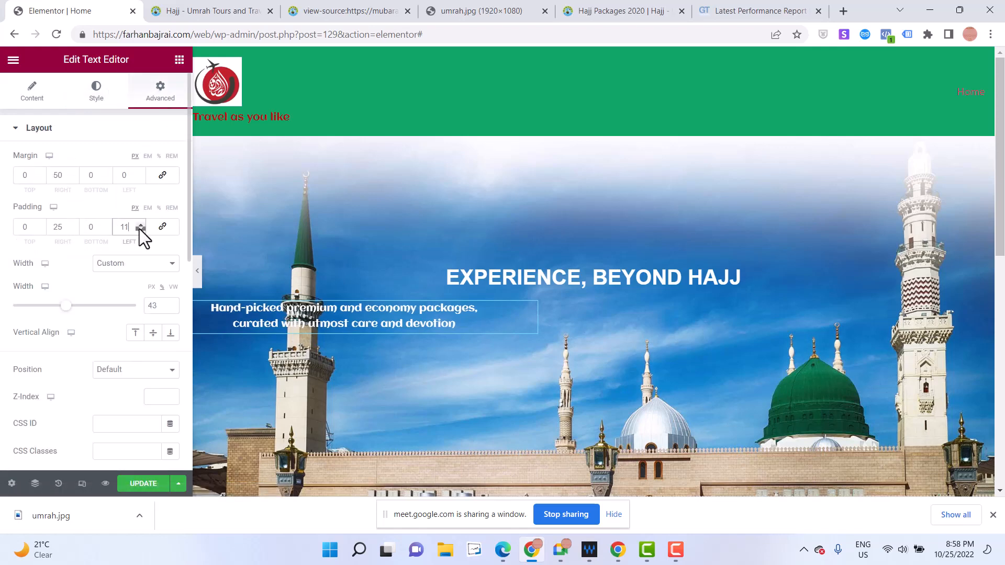
{"action": "left_click", "coordinate": [140, 229]}
{"action": "left_click", "coordinate": [139, 229]}
{"action": "left_click", "coordinate": [139, 230]}
{"action": "type", "text": "6"}
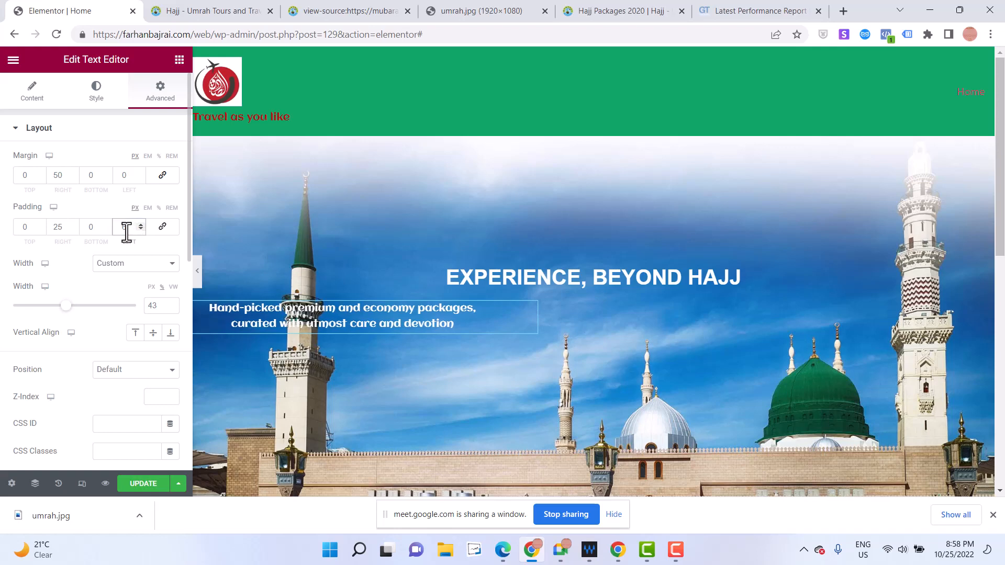
{"action": "type", "text": "0"}
Set the subheading's right padding and right margin to 0 px
{"action": "double_click", "coordinate": [61, 231]}
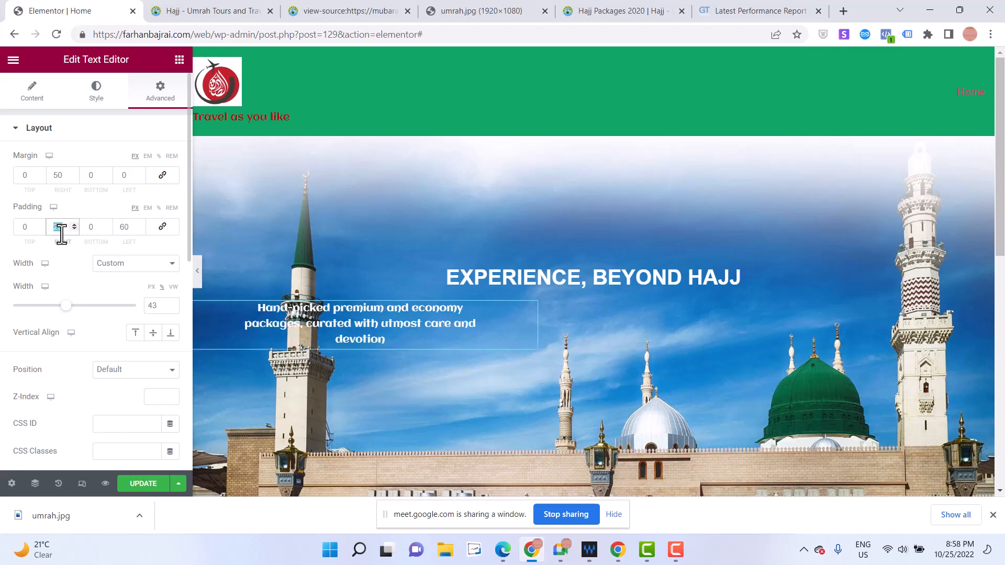
{"action": "type", "text": "6"}
{"action": "double_click", "coordinate": [58, 174]}
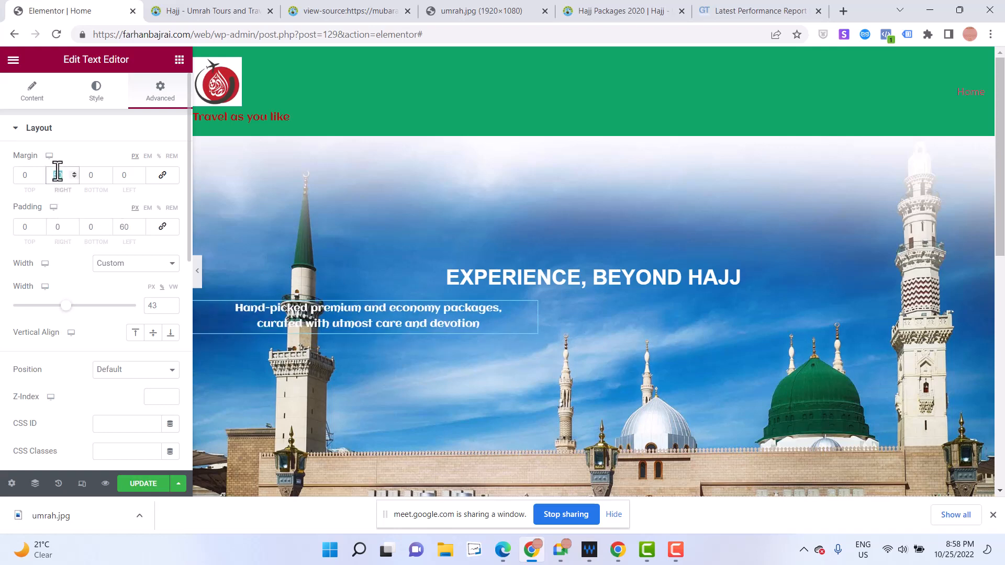
{"action": "key", "text": "BackSpace"}
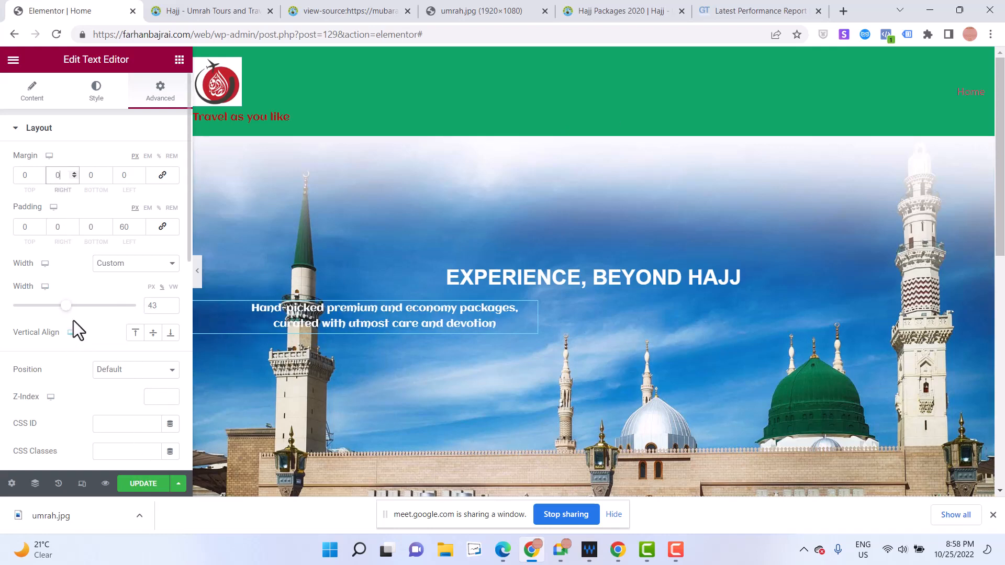
Set the subheading's vertical alignment to the centre option and keep its position at Default
{"action": "left_click", "coordinate": [171, 334]}
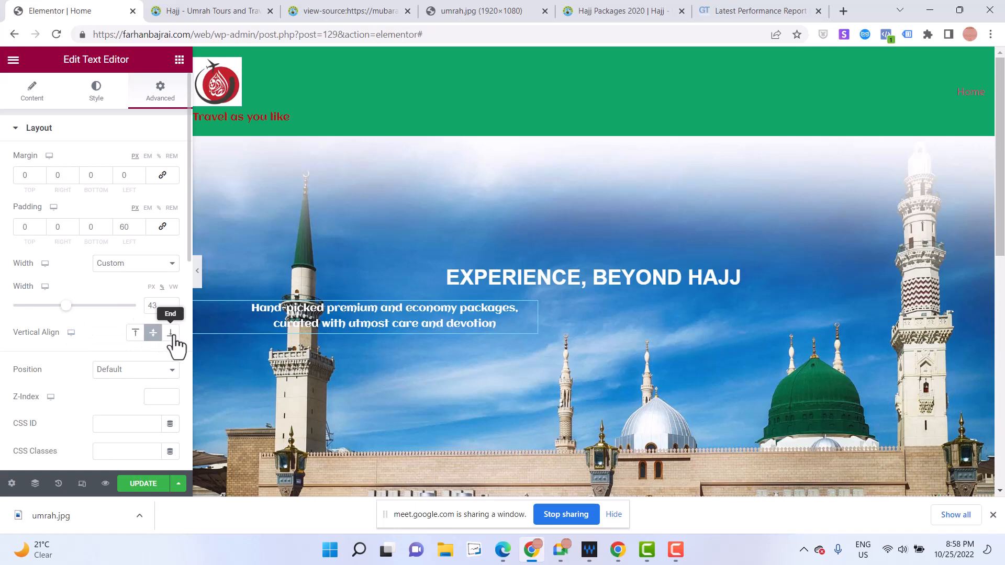
{"action": "left_click", "coordinate": [154, 337]}
{"action": "left_click", "coordinate": [121, 370]}
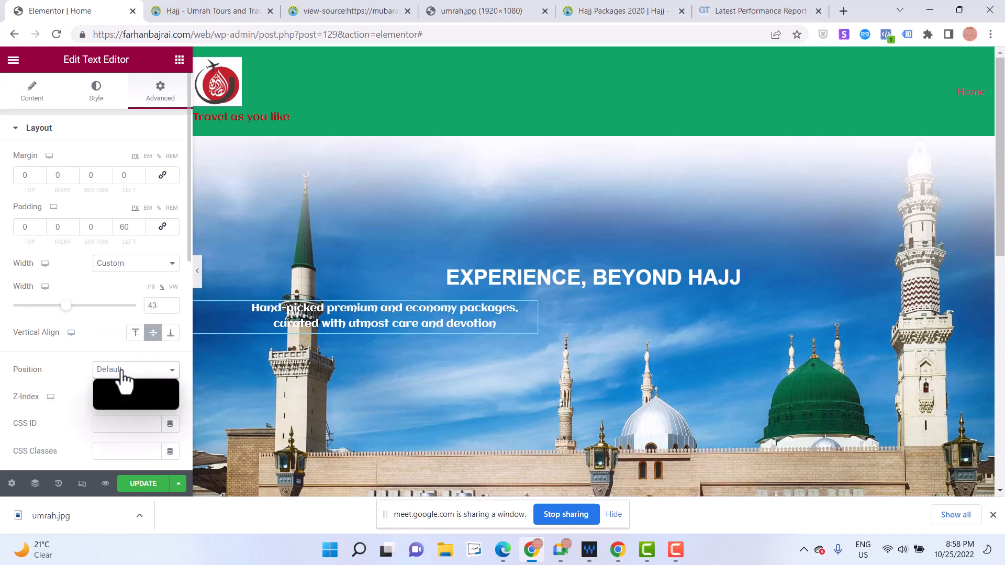
{"action": "left_click", "coordinate": [68, 390]}
{"action": "scroll", "coordinate": [68, 392], "scroll_direction": "down", "scroll_amount": 6}
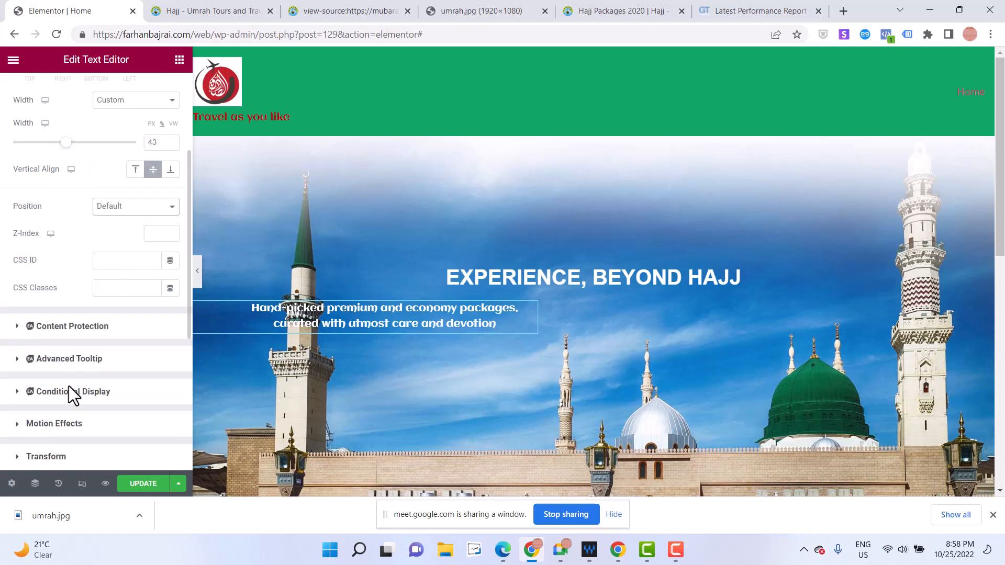
{"action": "scroll", "coordinate": [68, 399], "scroll_direction": "down", "scroll_amount": 2}
{"action": "scroll", "coordinate": [73, 397], "scroll_direction": "up", "scroll_amount": 10}
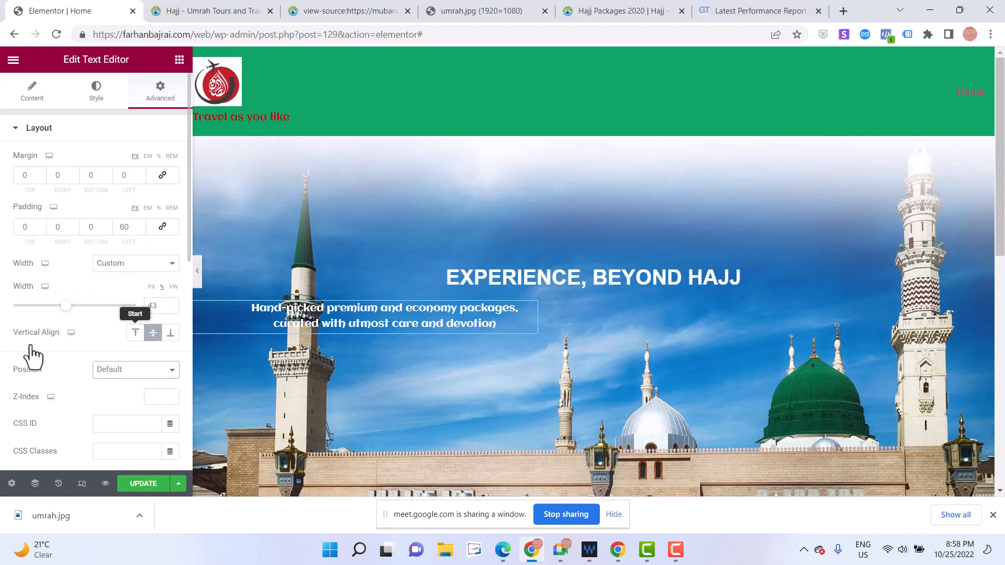
Try right margins of 5555 px and 100 px on the subheading and reset the margin to 0
{"action": "left_click", "coordinate": [58, 175]}
{"action": "type", "text": "5"}
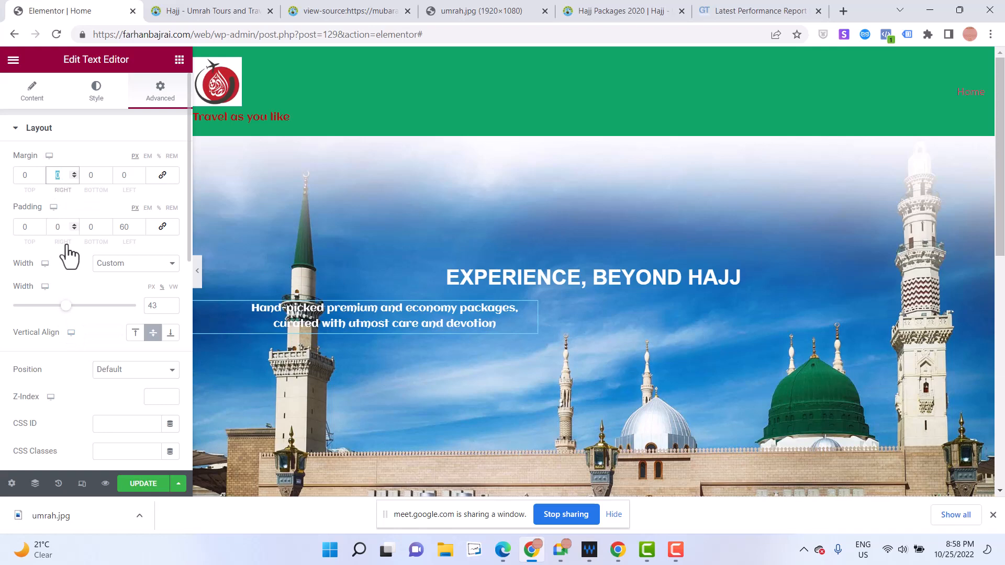
{"action": "type", "text": "555"}
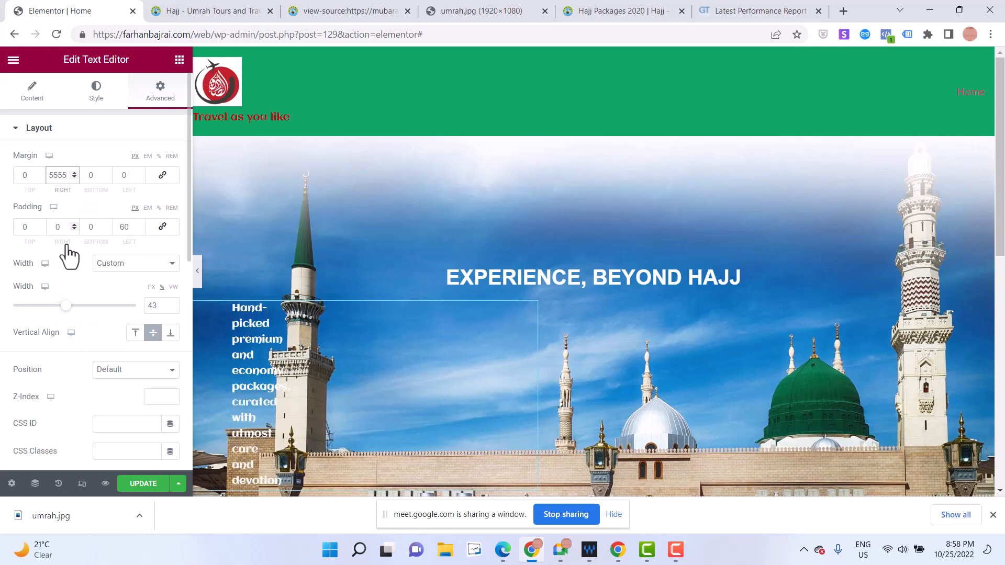
{"action": "type", "text": "100"}
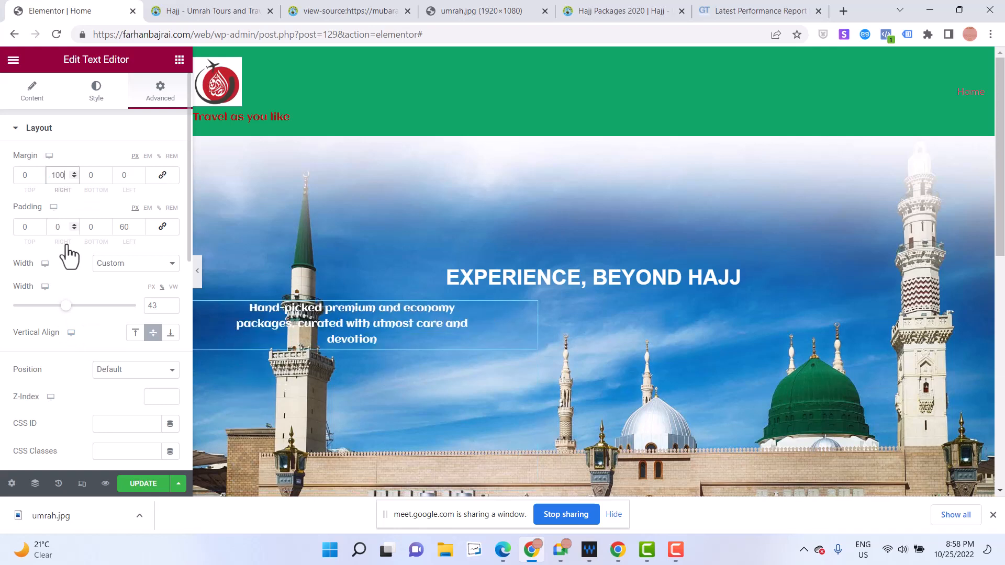
{"action": "key", "text": "ctrl+a"}
{"action": "type", "text": "0"}
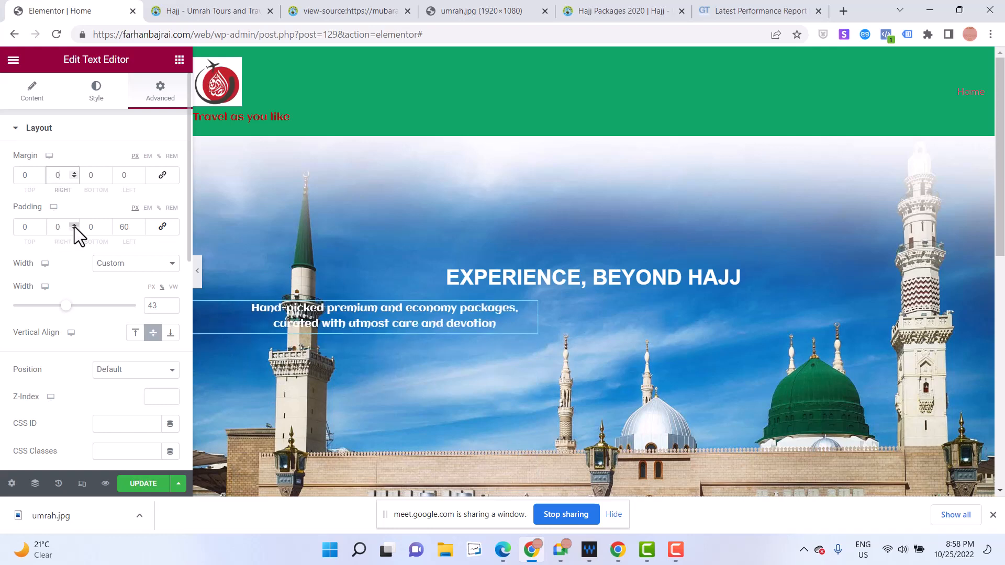
Set the subheading's left margin to 100 px and its left padding to 0
{"action": "left_click", "coordinate": [130, 181]}
{"action": "type", "text": "150"}
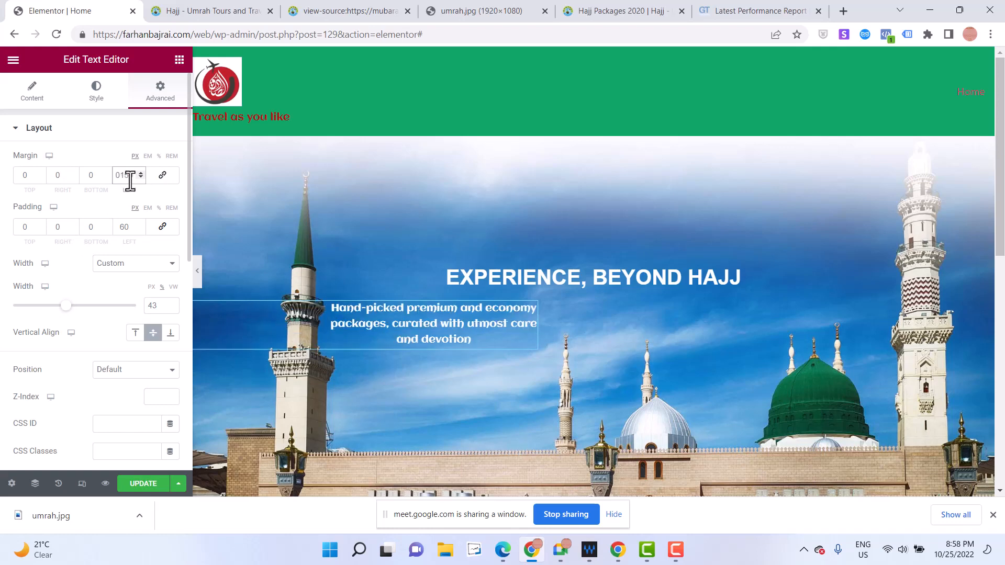
{"action": "type", "text": "100"}
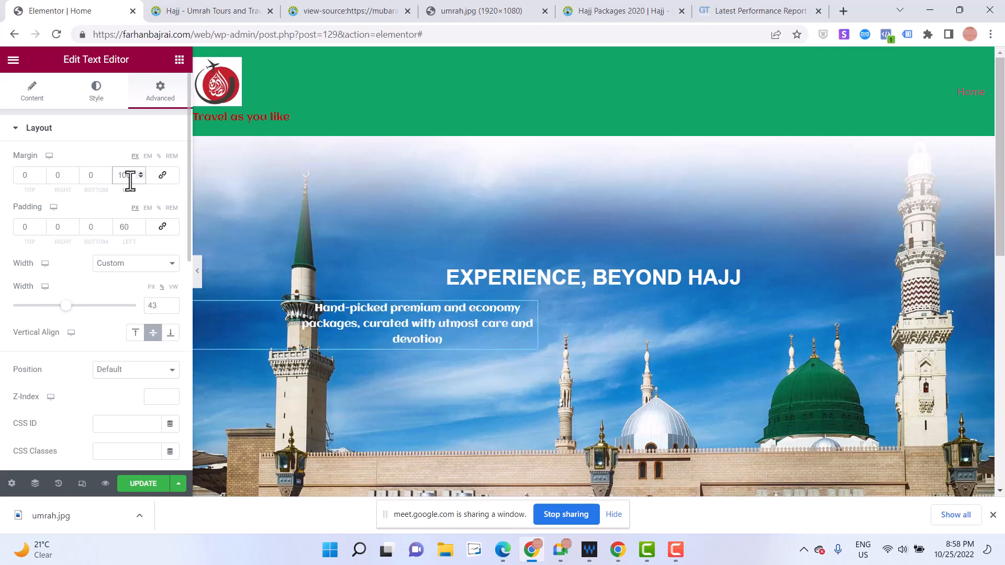
{"action": "left_click", "coordinate": [129, 231]}
{"action": "type", "text": "0"}
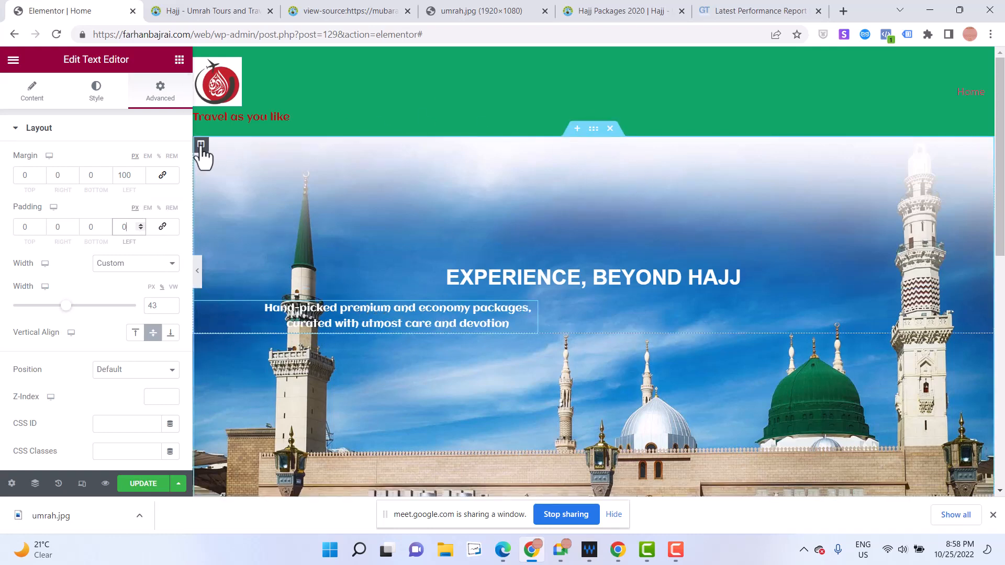
Set the hero column's horizontal alignment to Center
{"action": "left_click", "coordinate": [201, 145]}
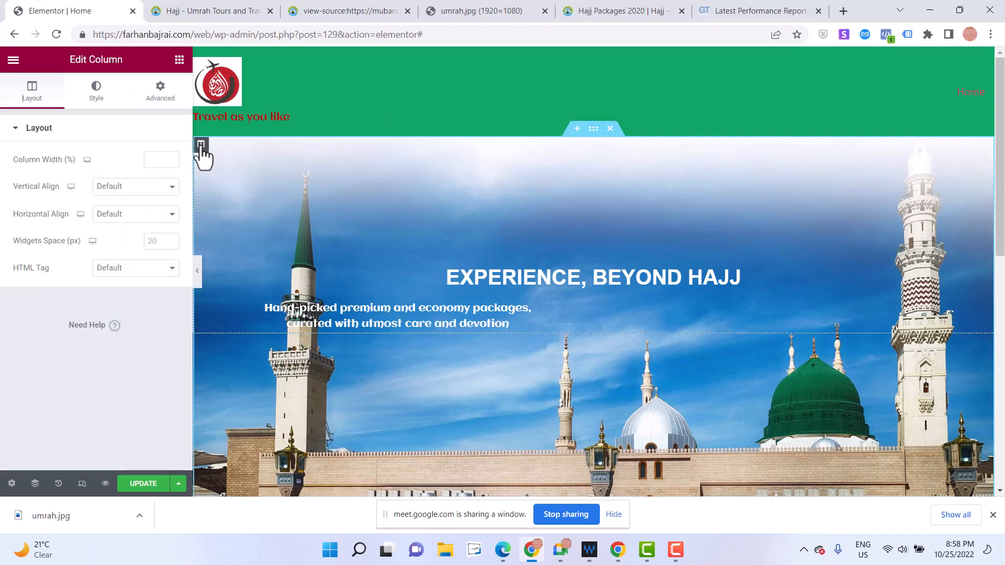
{"action": "left_click", "coordinate": [119, 214]}
{"action": "left_click", "coordinate": [127, 249]}
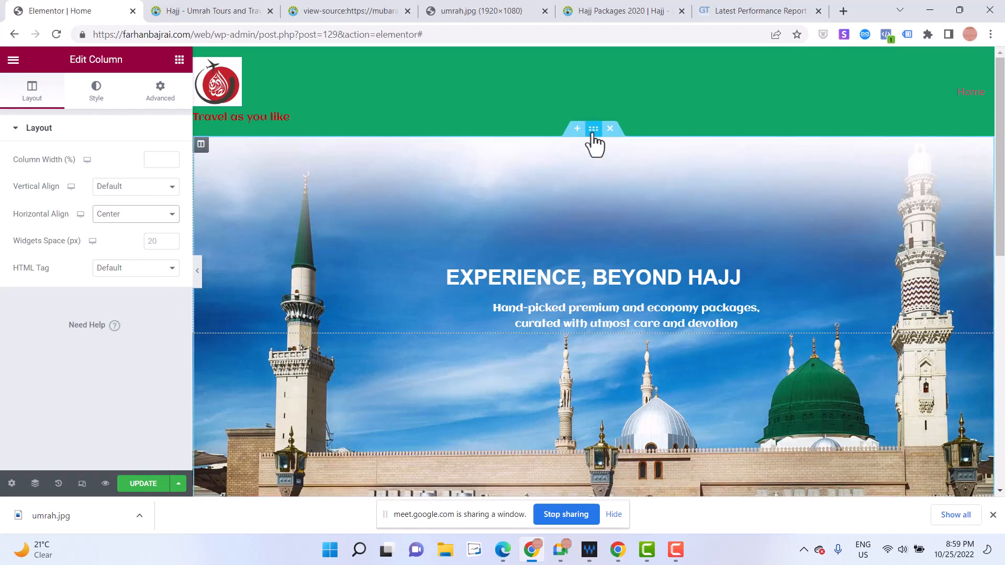
Check the text lines below the heading in the Mubarak Travels hero section and return to the Elementor page
{"action": "left_click", "coordinate": [594, 130]}
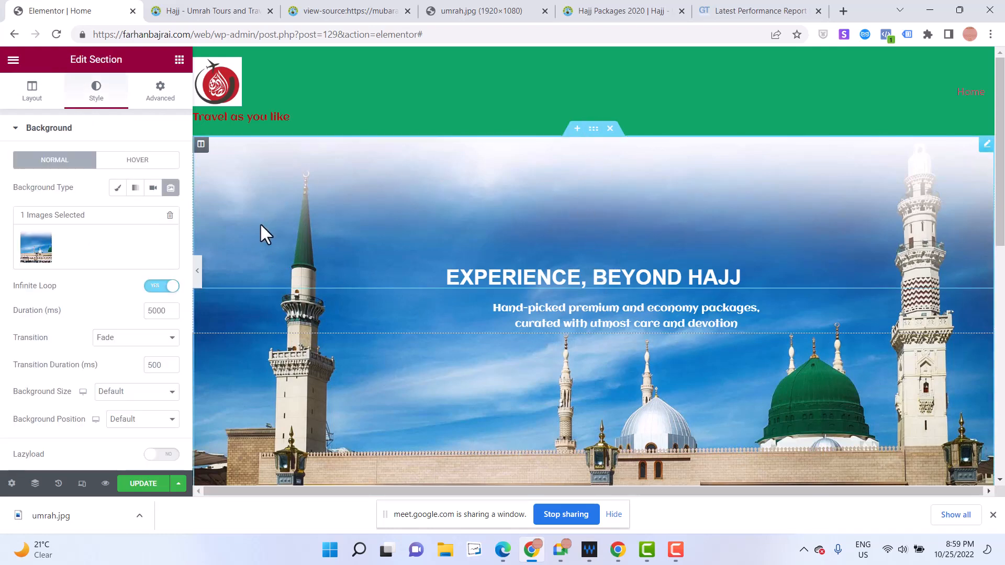
{"action": "left_click", "coordinate": [230, 9]}
{"action": "triple_click", "coordinate": [336, 262]}
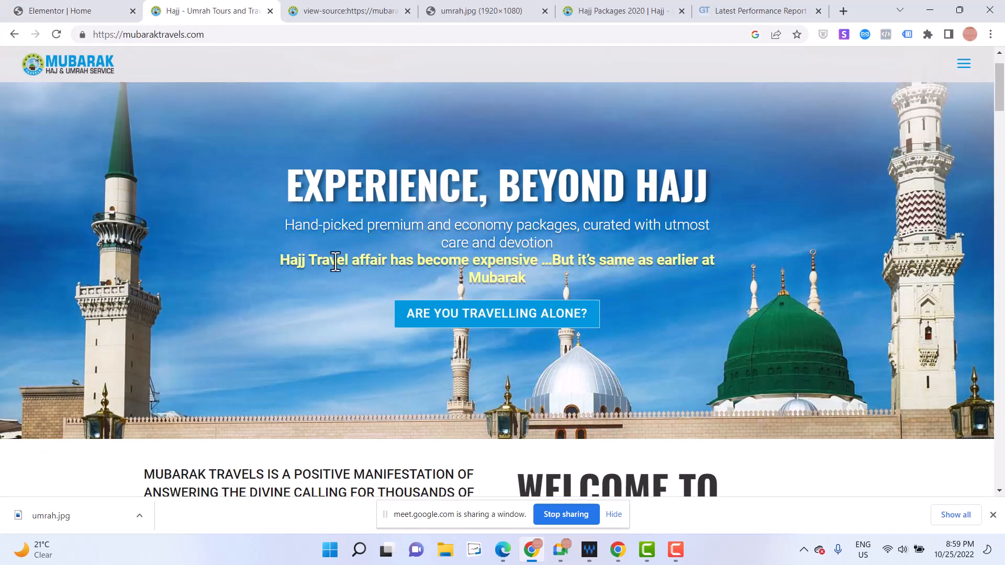
{"action": "left_click", "coordinate": [76, 8]}
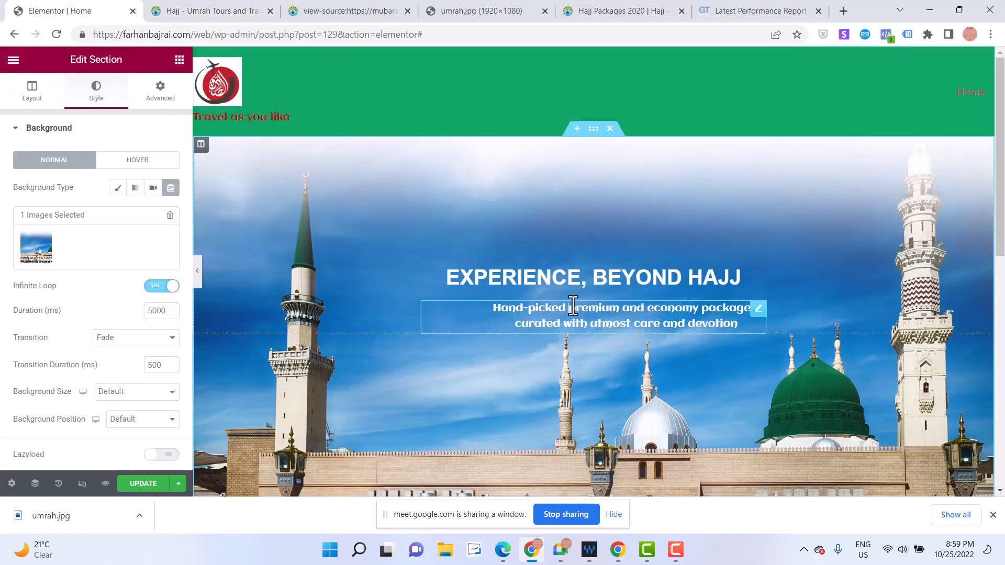
Try duplicating the subheading text widget in the hero section and undo the duplication
{"action": "left_click", "coordinate": [758, 310]}
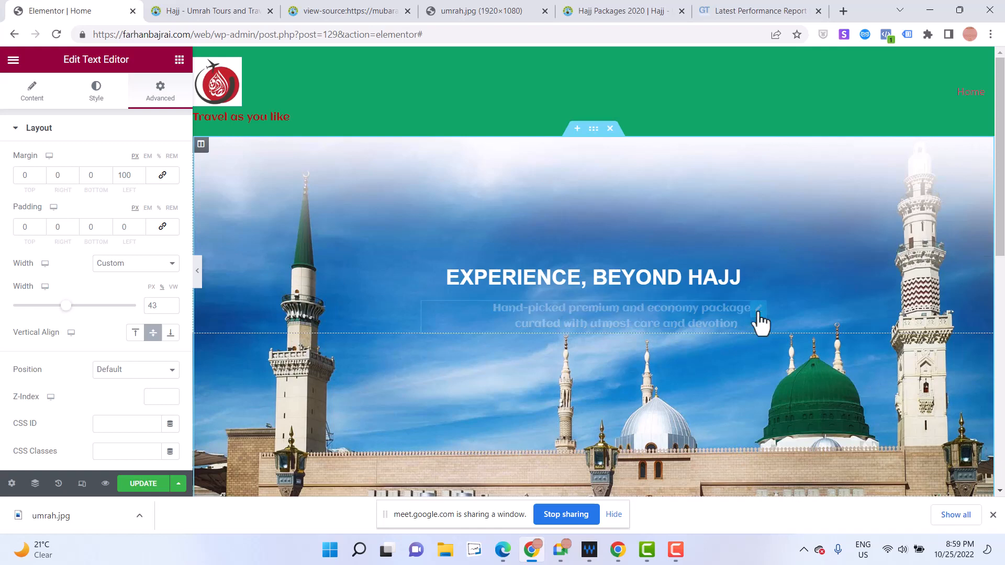
{"action": "right_click", "coordinate": [760, 320]}
{"action": "left_click", "coordinate": [687, 315]}
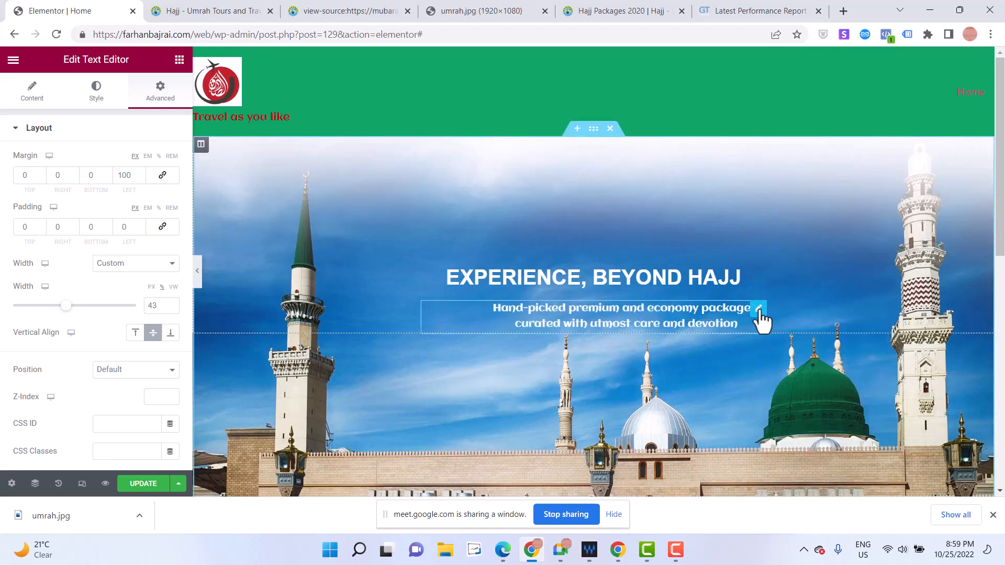
{"action": "right_click", "coordinate": [759, 310]}
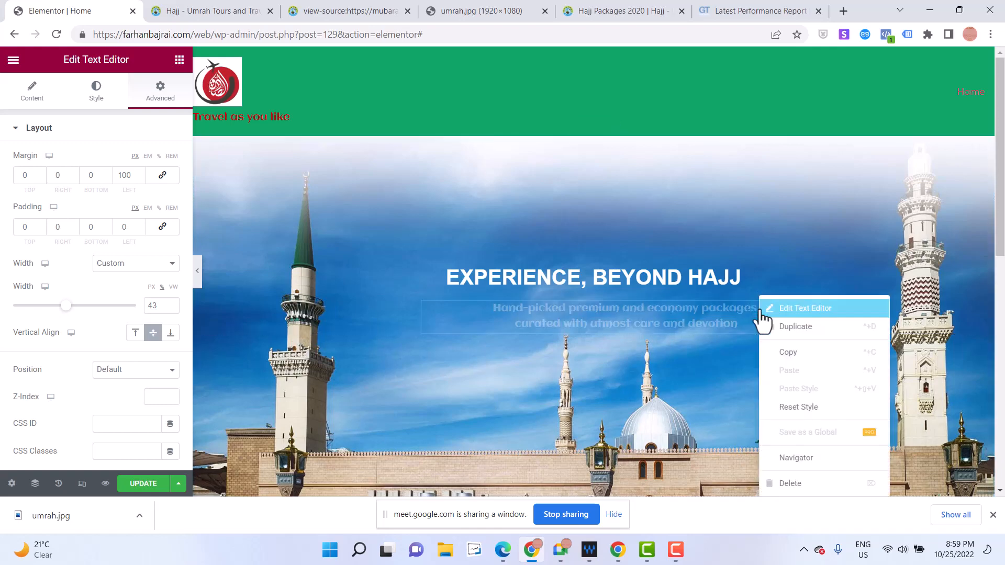
{"action": "left_click", "coordinate": [791, 328]}
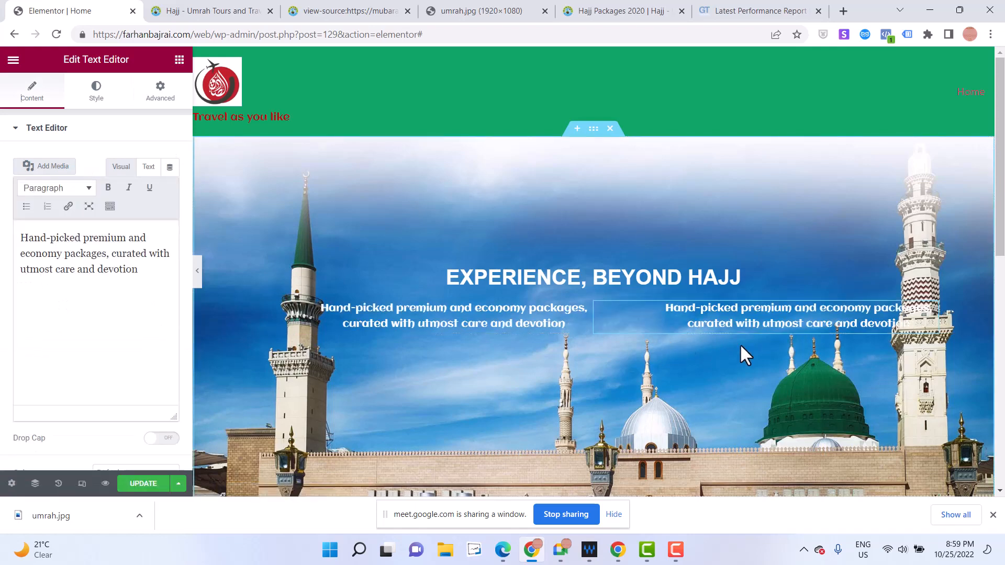
{"action": "key", "text": "ctrl+z"}
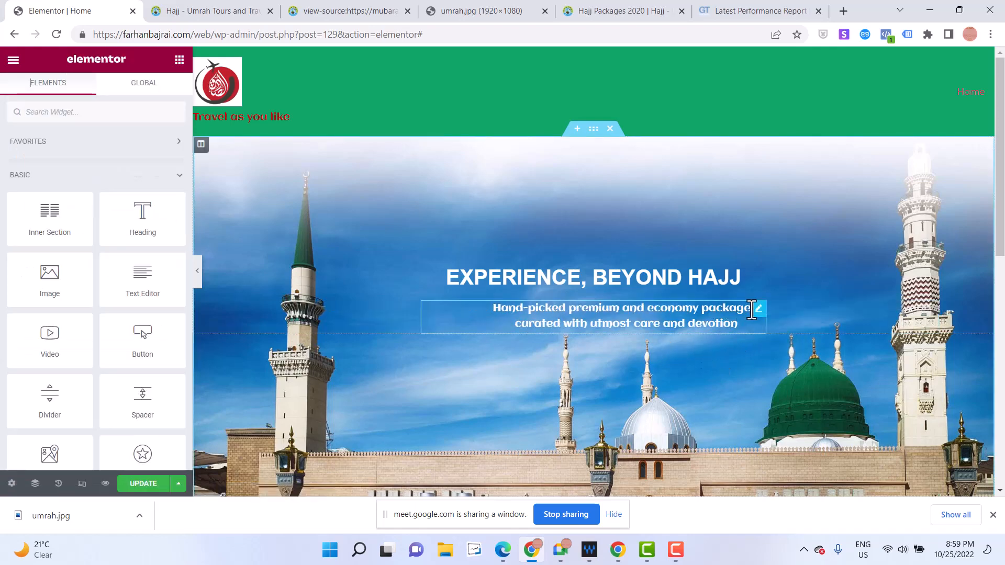
Try copying and pasting the subheading text widget within the hero section and undo the paste
{"action": "left_click", "coordinate": [758, 310]}
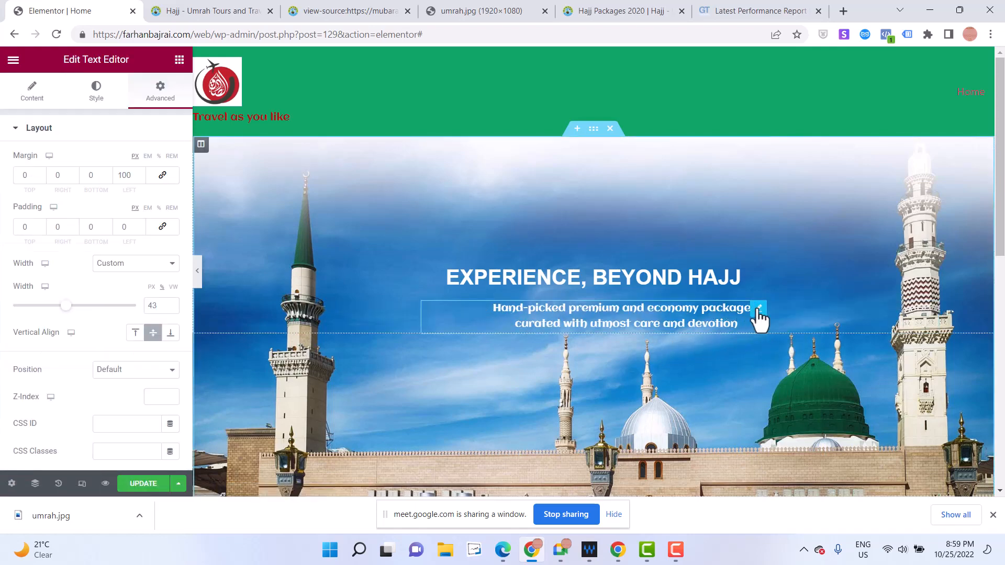
{"action": "right_click", "coordinate": [757, 310]}
{"action": "left_click", "coordinate": [777, 352]}
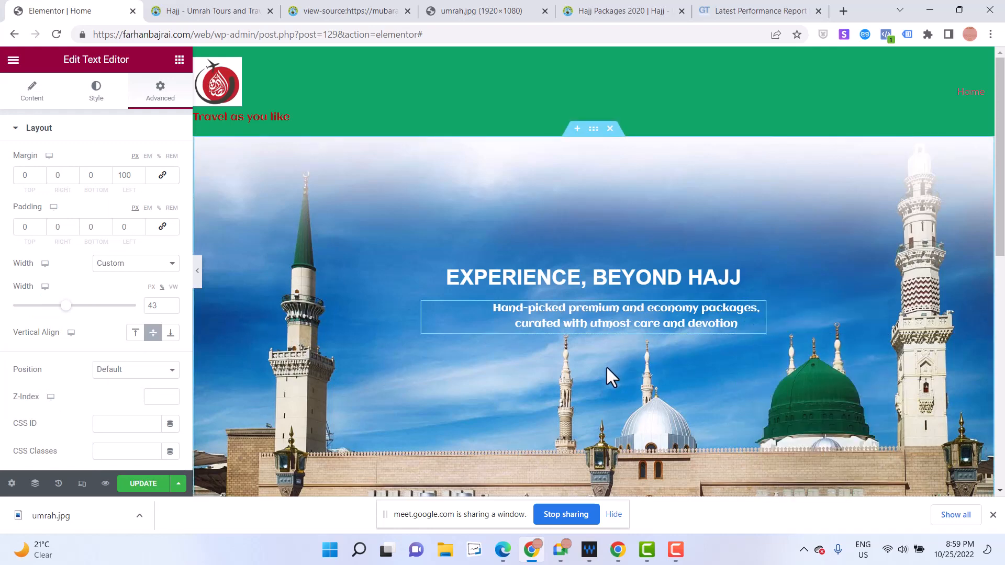
{"action": "key", "text": "ctrl+v"}
{"action": "key", "text": "ctrl+z"}
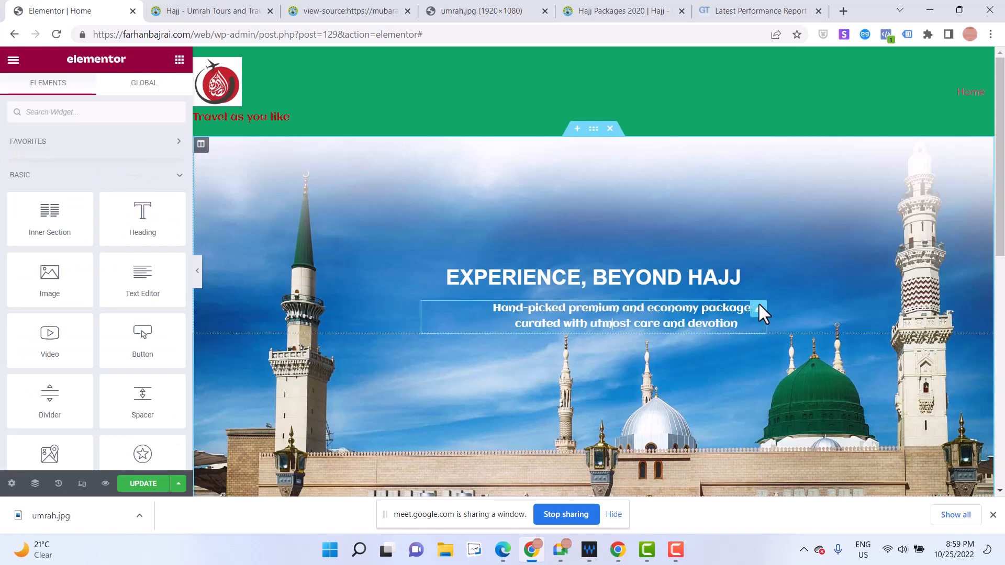
Copy the subheading text widget so its style can be reused
{"action": "left_click", "coordinate": [760, 308]}
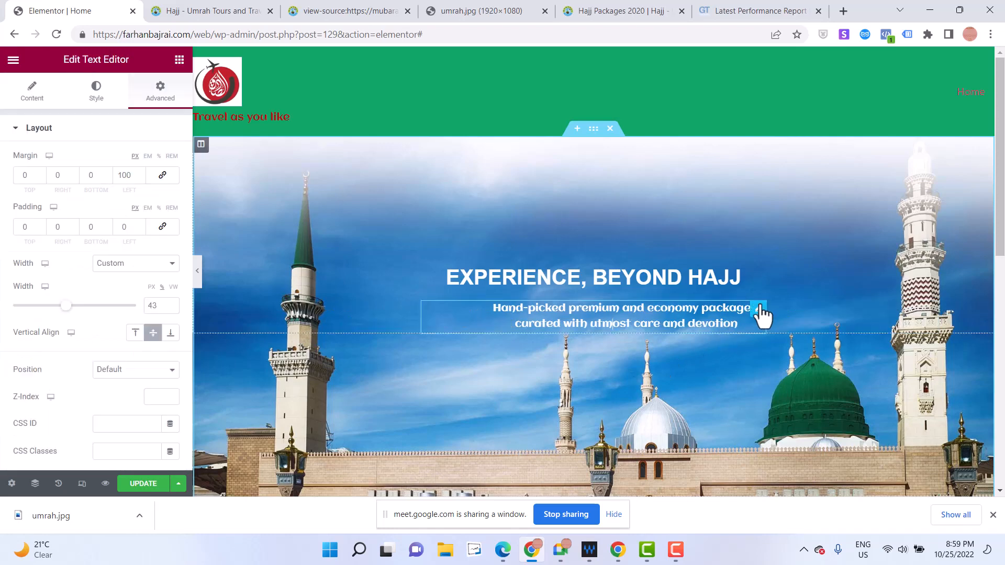
{"action": "right_click", "coordinate": [761, 314]}
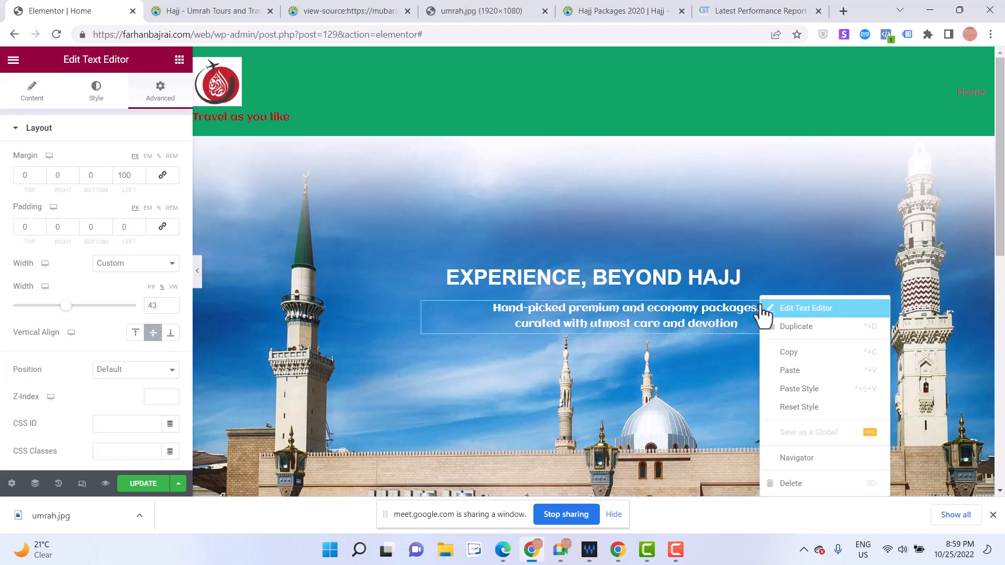
{"action": "left_click", "coordinate": [769, 357]}
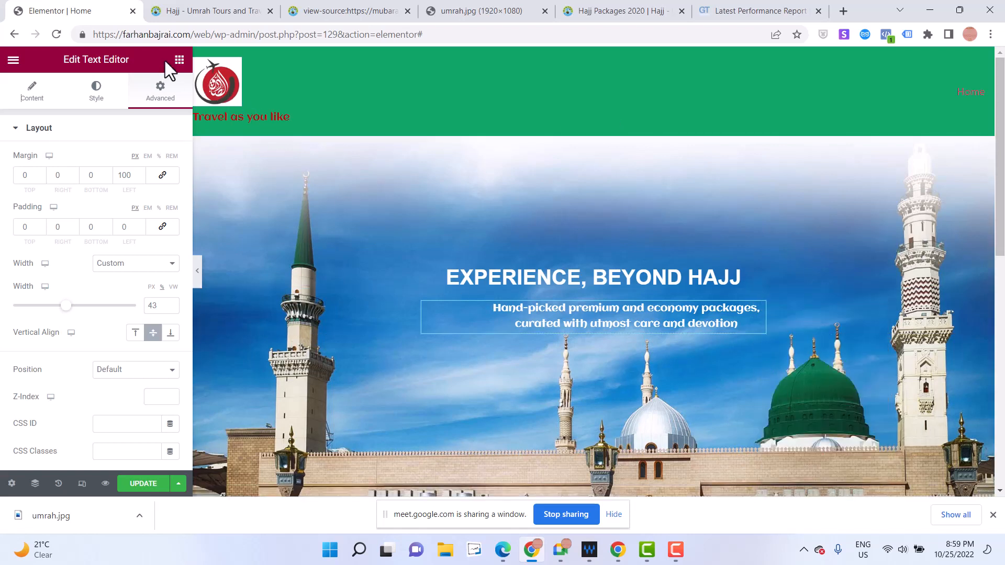
Add a Text Editor widget below the subheading and paste the copied subheading style onto it
{"action": "left_click", "coordinate": [179, 60]}
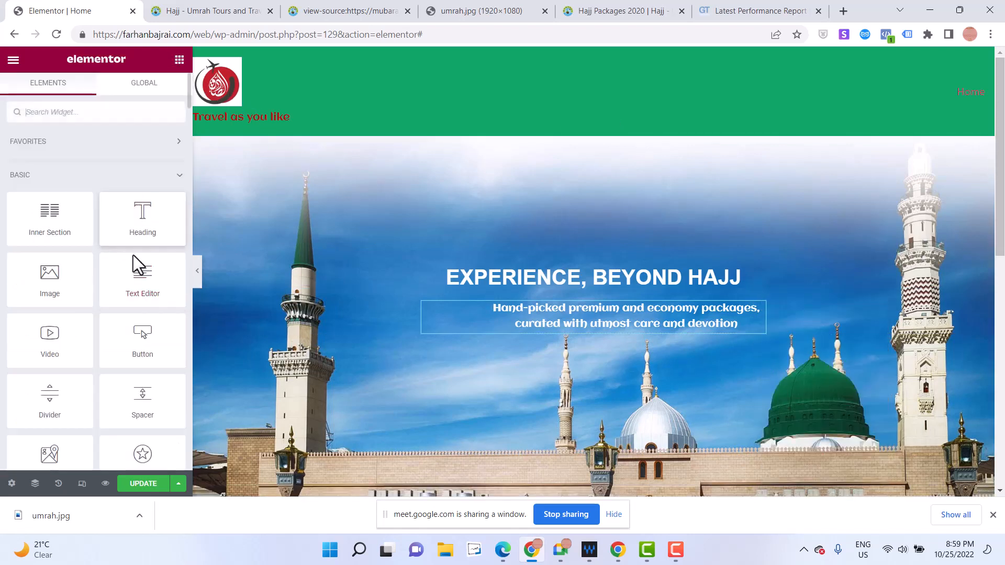
{"action": "left_click_drag", "start_coordinate": [130, 292], "coordinate": [567, 330]}
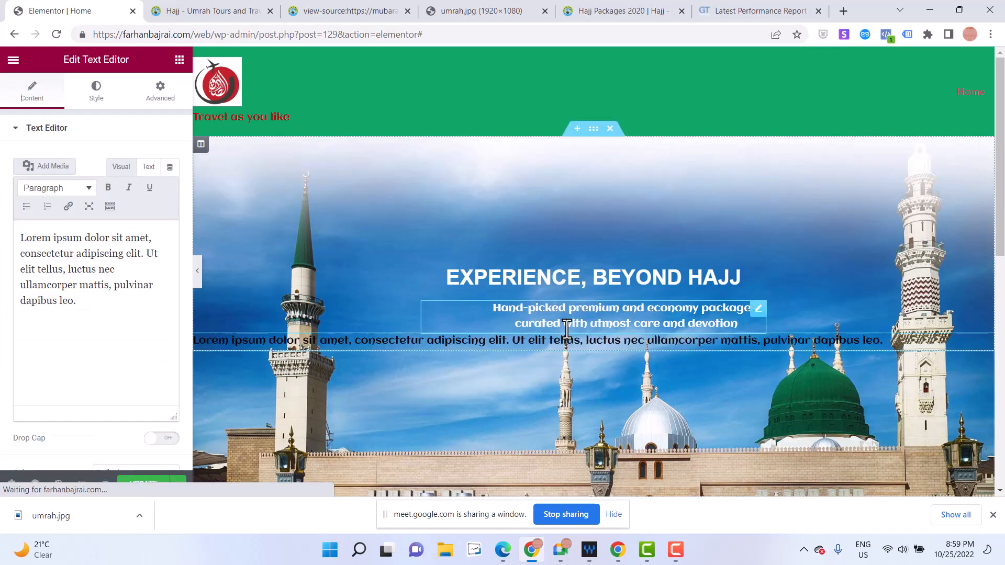
{"action": "triple_click", "coordinate": [522, 341]}
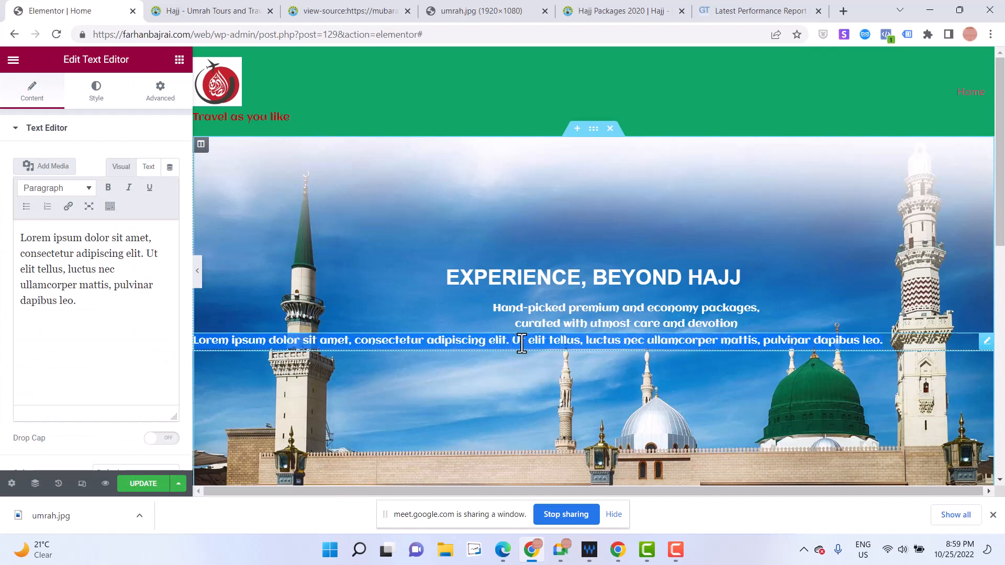
{"action": "right_click", "coordinate": [522, 342]}
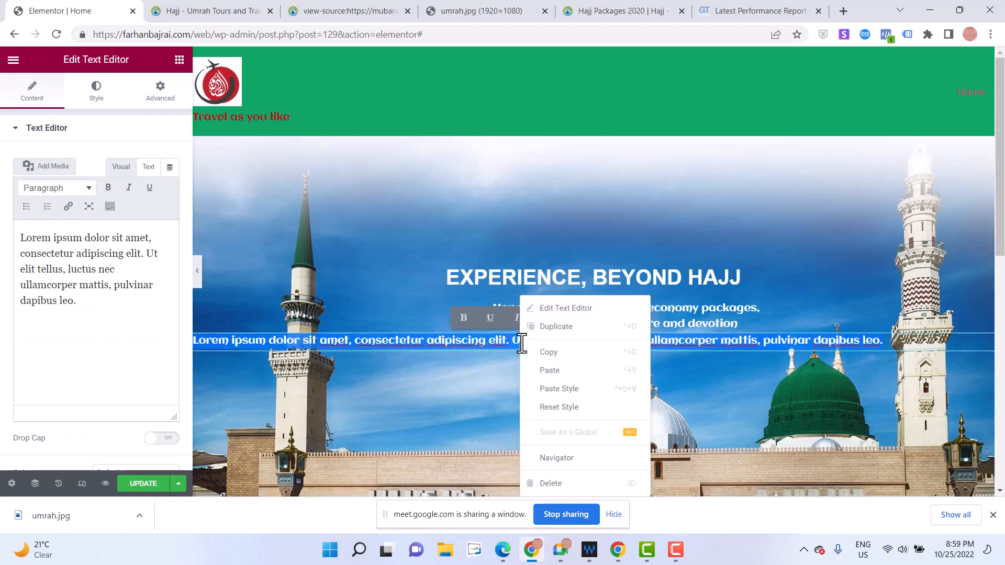
{"action": "left_click", "coordinate": [561, 388]}
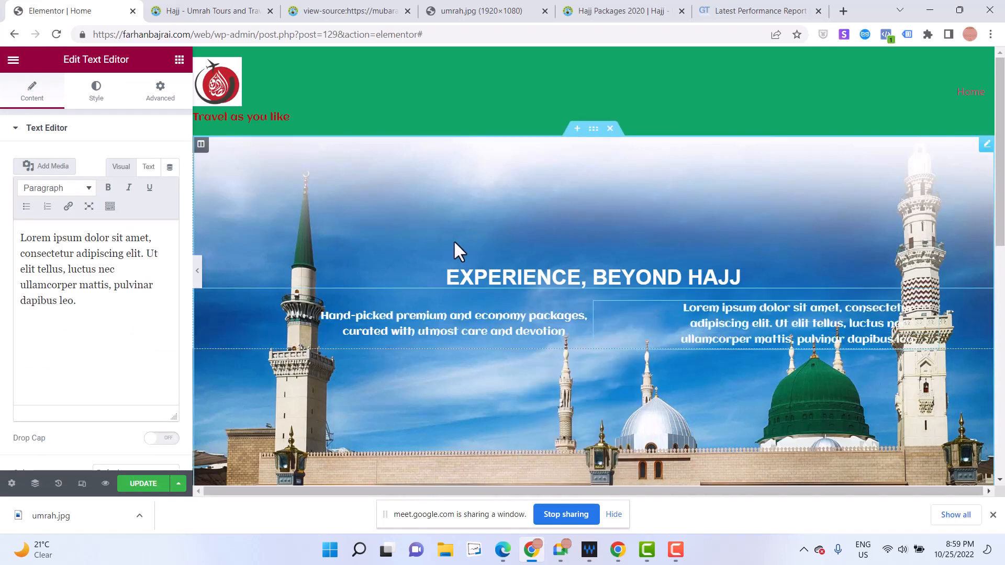
Undo the pasted style and replace the placeholder with the Mubarak Travels line "Hajj Travel affair has become expensive …But it’s same as earlier at Mubarak"
{"action": "key", "text": "ctrl+z"}
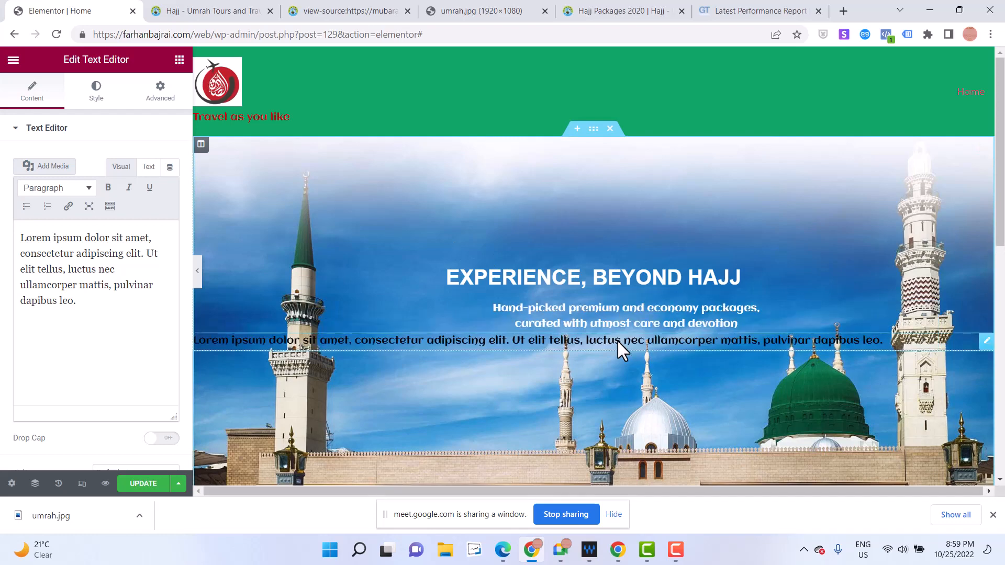
{"action": "triple_click", "coordinate": [615, 339]}
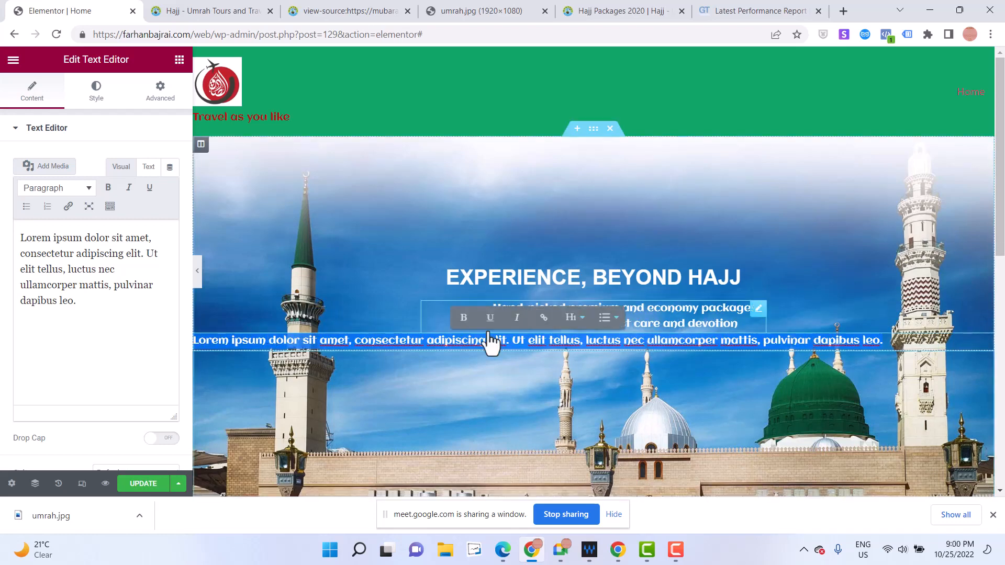
{"action": "double_click", "coordinate": [76, 270]}
{"action": "key", "text": "ctrl+a"}
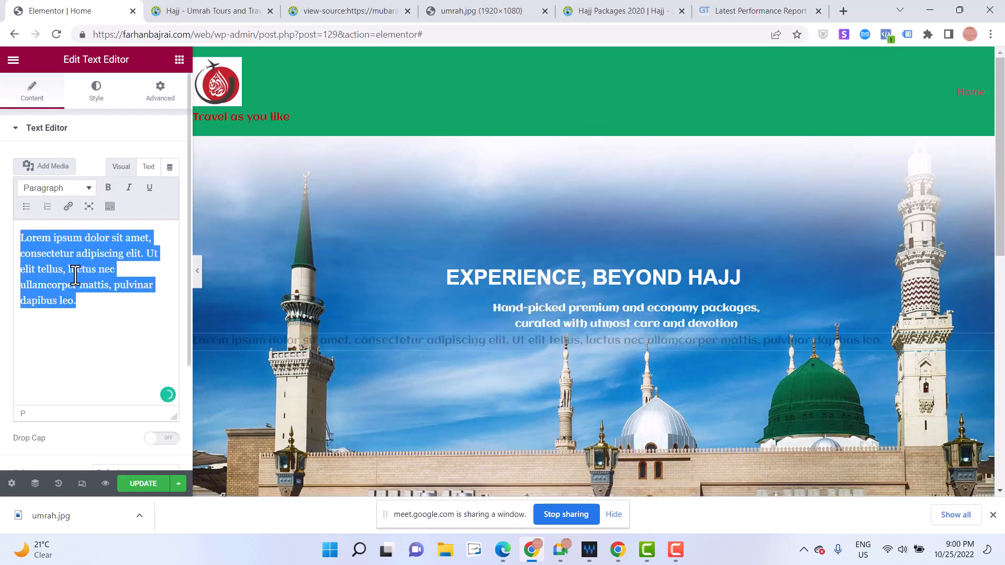
{"action": "left_click", "coordinate": [177, 10]}
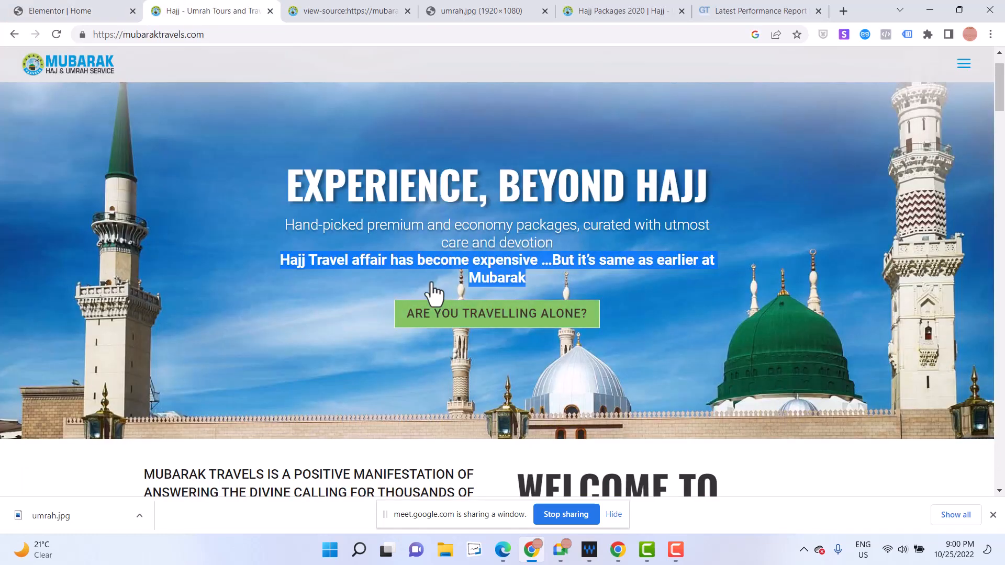
{"action": "right_click", "coordinate": [442, 267]}
{"action": "left_click", "coordinate": [478, 282]}
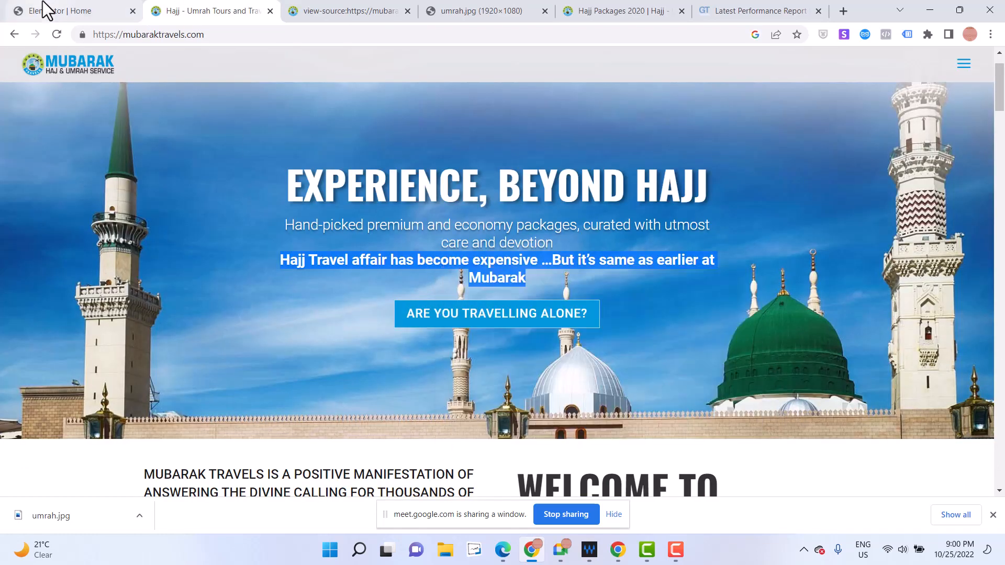
{"action": "left_click", "coordinate": [41, 11]}
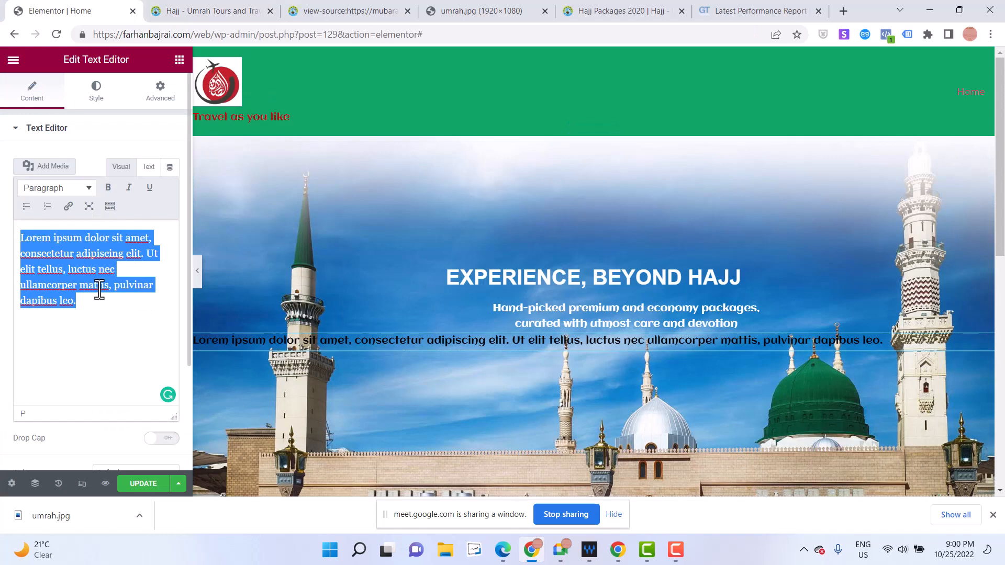
{"action": "key", "text": "ctrl+v"}
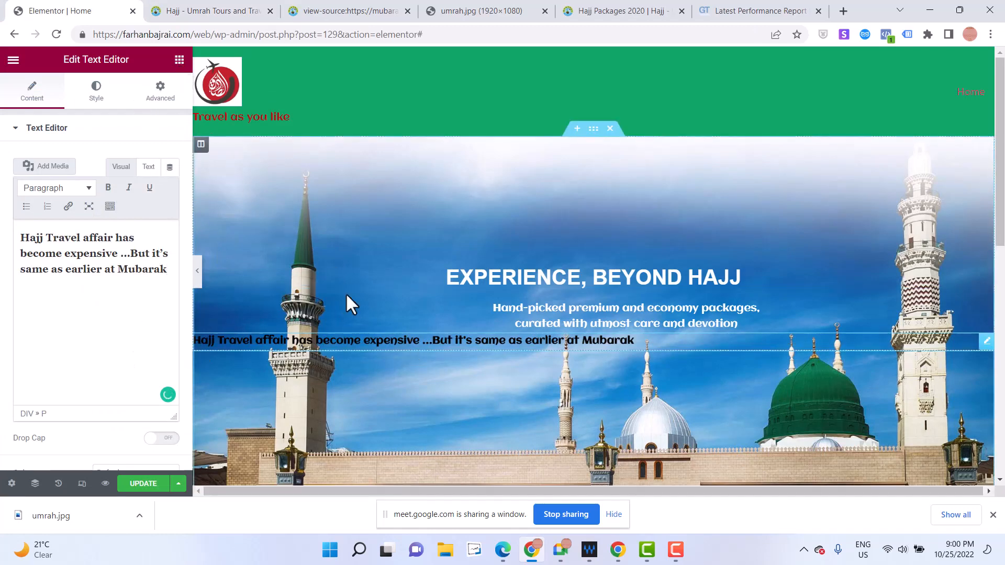
Set the new text line's colour to white (#FFFFFF) and centre its alignment
{"action": "left_click", "coordinate": [95, 91]}
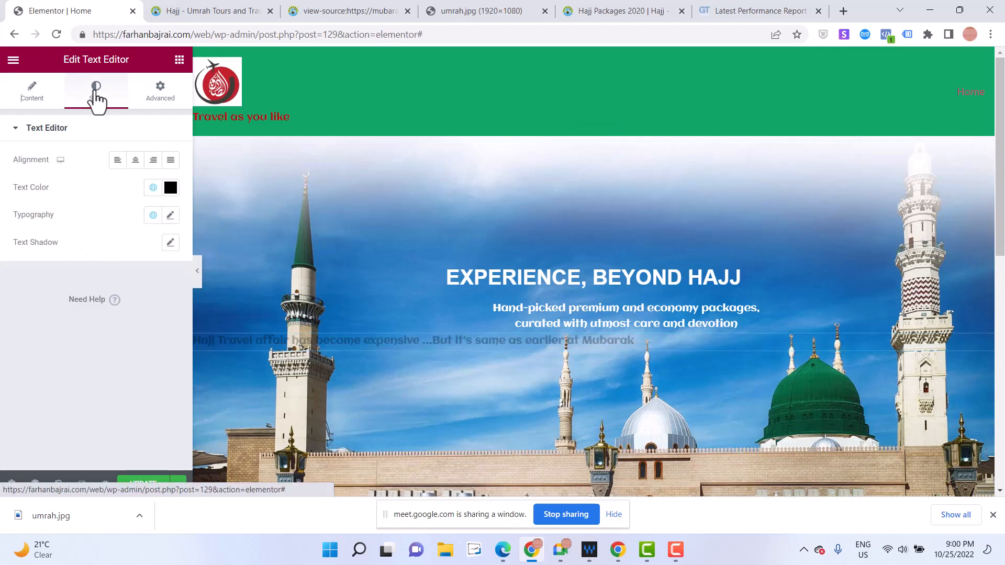
{"action": "left_click", "coordinate": [170, 188]}
{"action": "left_click_drag", "start_coordinate": [107, 239], "coordinate": [83, 215]}
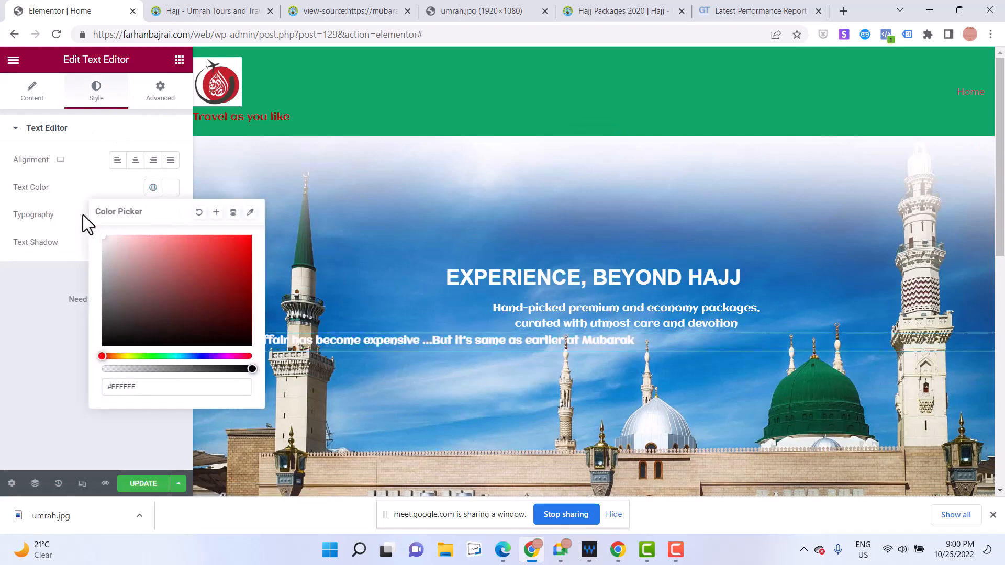
{"action": "left_click", "coordinate": [58, 330]}
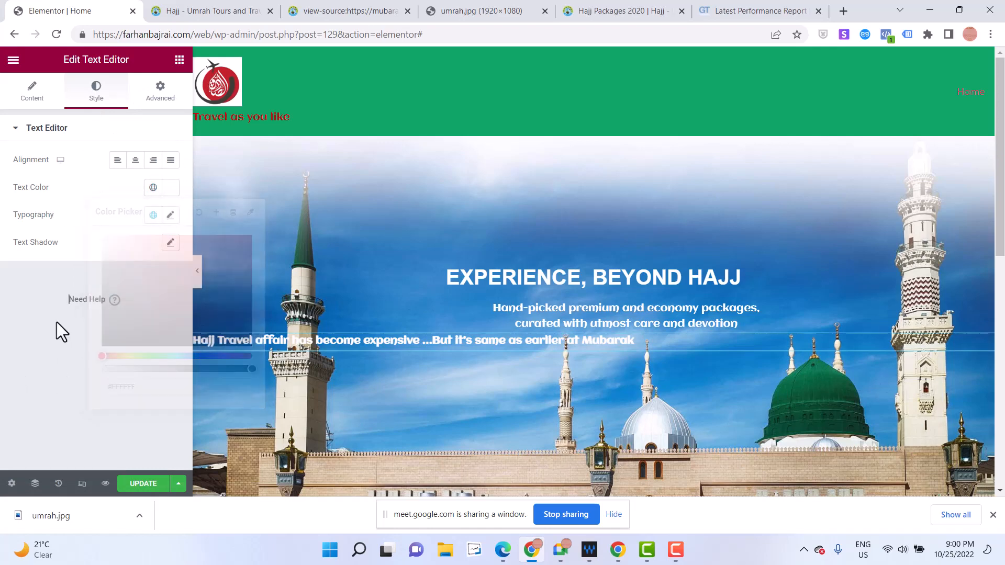
{"action": "left_click", "coordinate": [135, 162]}
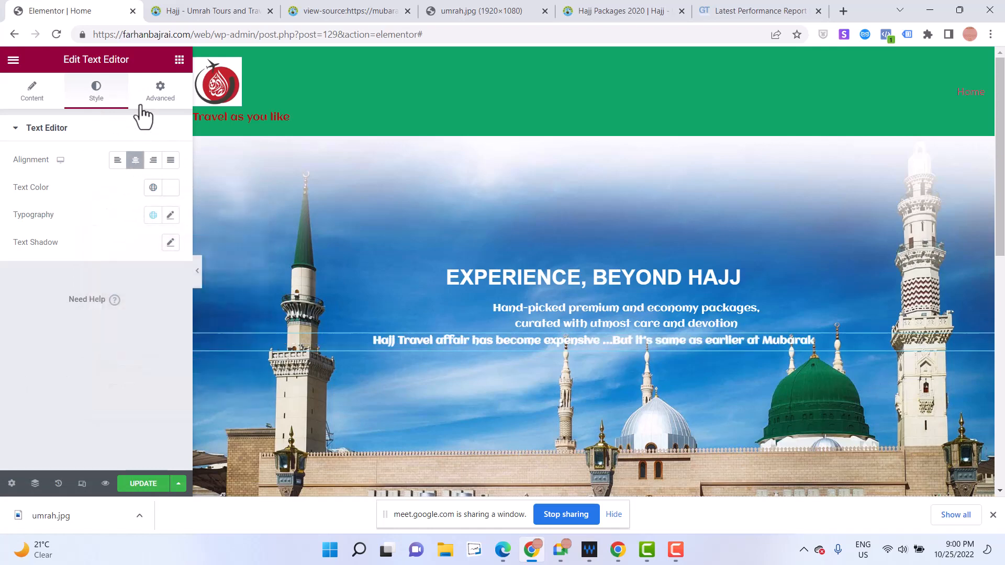
Give the new text line a custom width of 67%
{"action": "left_click", "coordinate": [162, 103]}
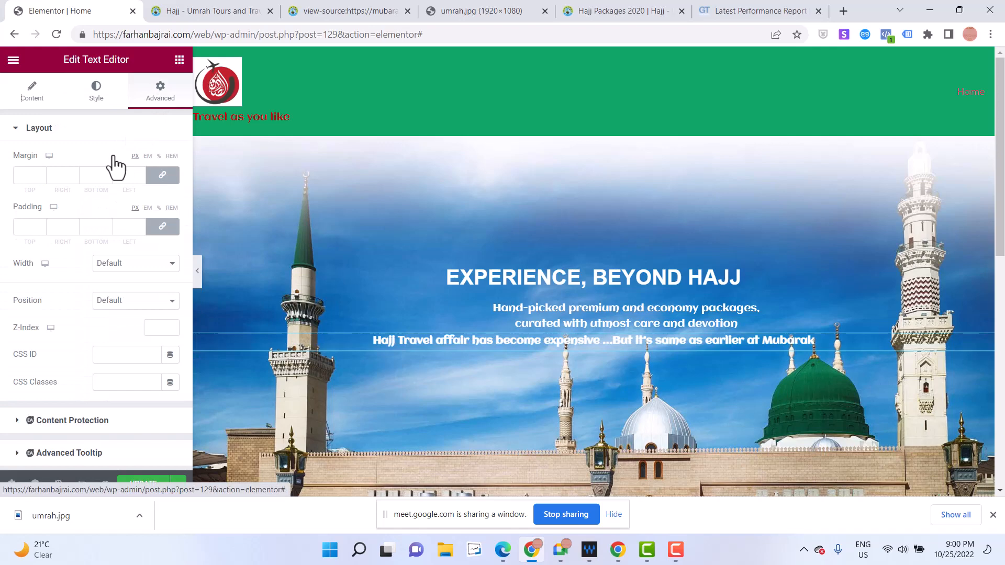
{"action": "left_click", "coordinate": [113, 264]}
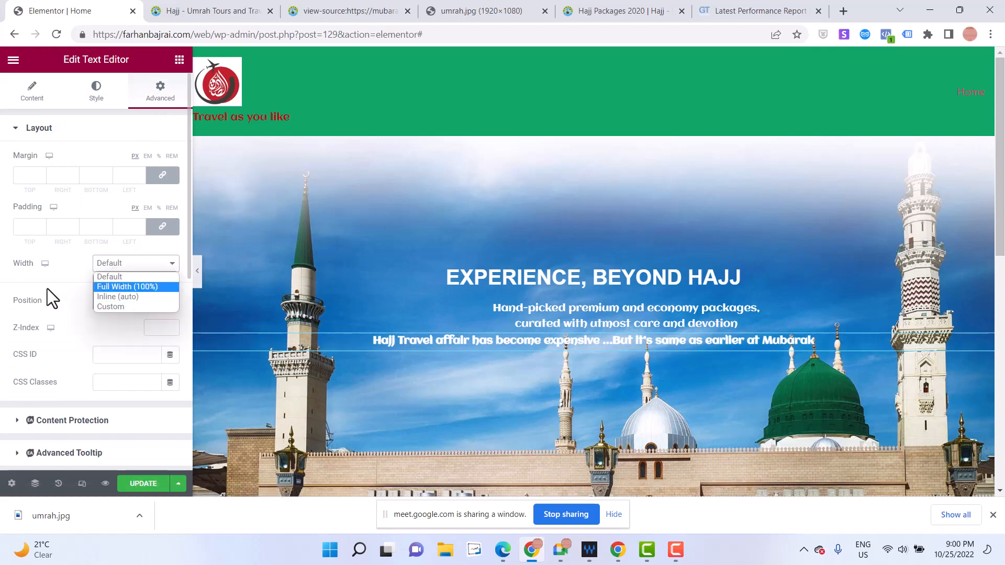
{"action": "left_click", "coordinate": [47, 289]}
{"action": "left_click", "coordinate": [111, 266]}
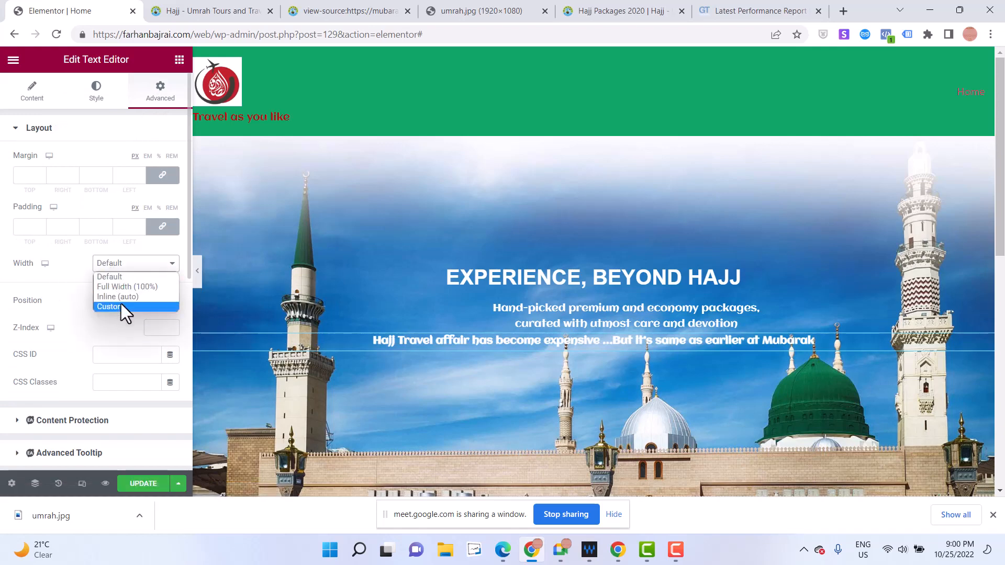
{"action": "left_click", "coordinate": [121, 304]}
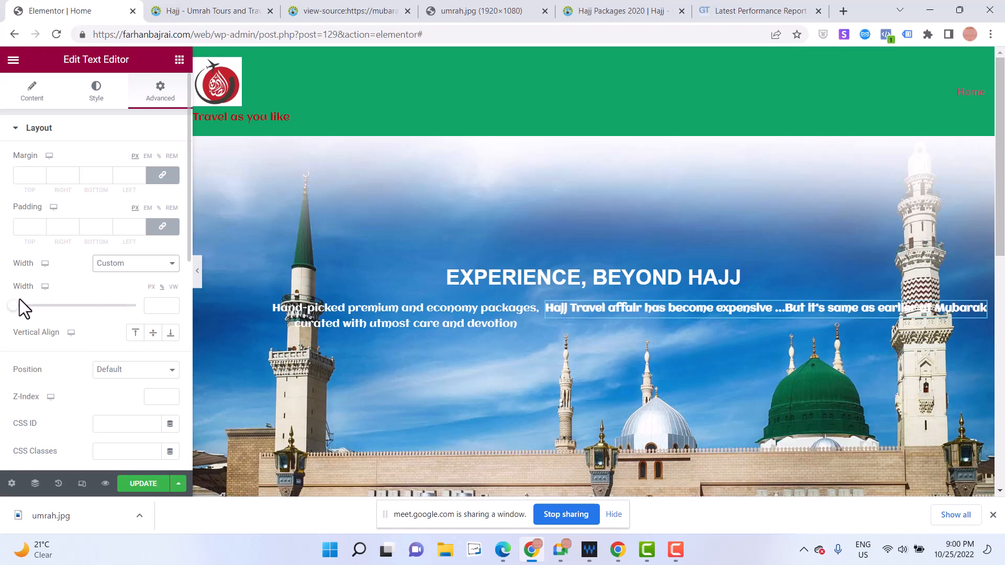
{"action": "left_click_drag", "start_coordinate": [13, 306], "coordinate": [94, 308]}
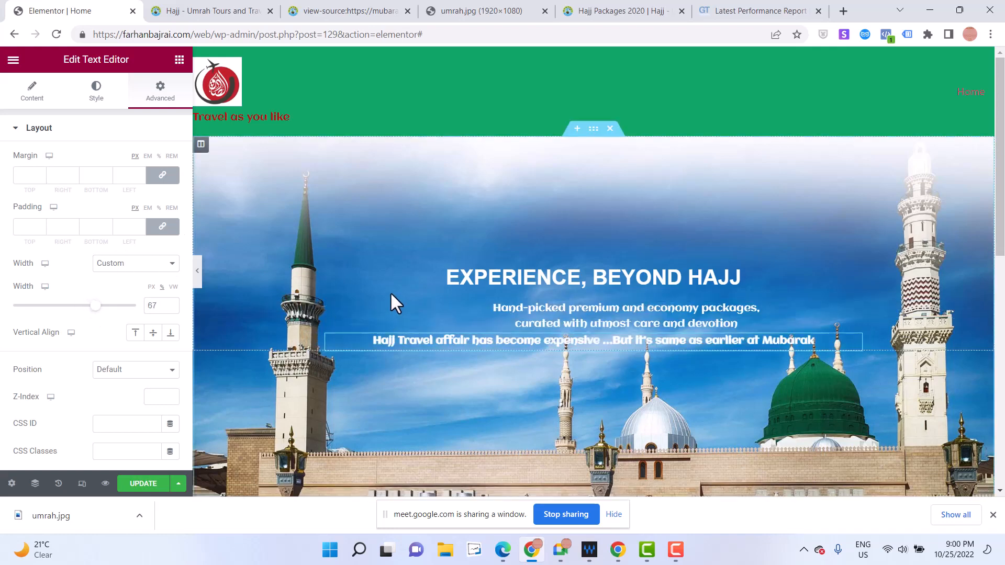
{"action": "left_click", "coordinate": [350, 248]}
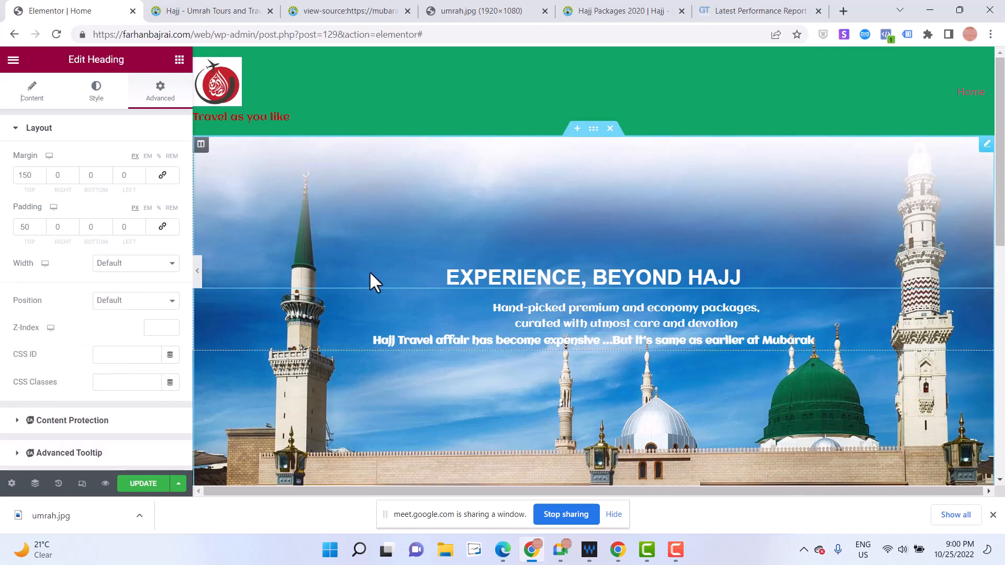
{"action": "key", "text": "alt+Tab"}
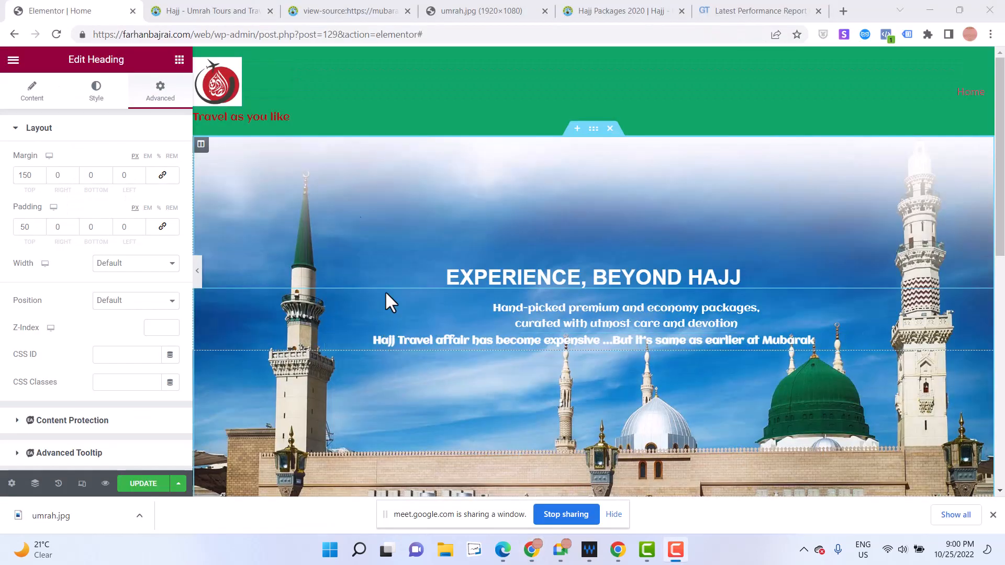
Check the call-to-action button on the Mubarak Travels site and add a Button widget below the second text line in the hero section
{"action": "left_click", "coordinate": [168, 6]}
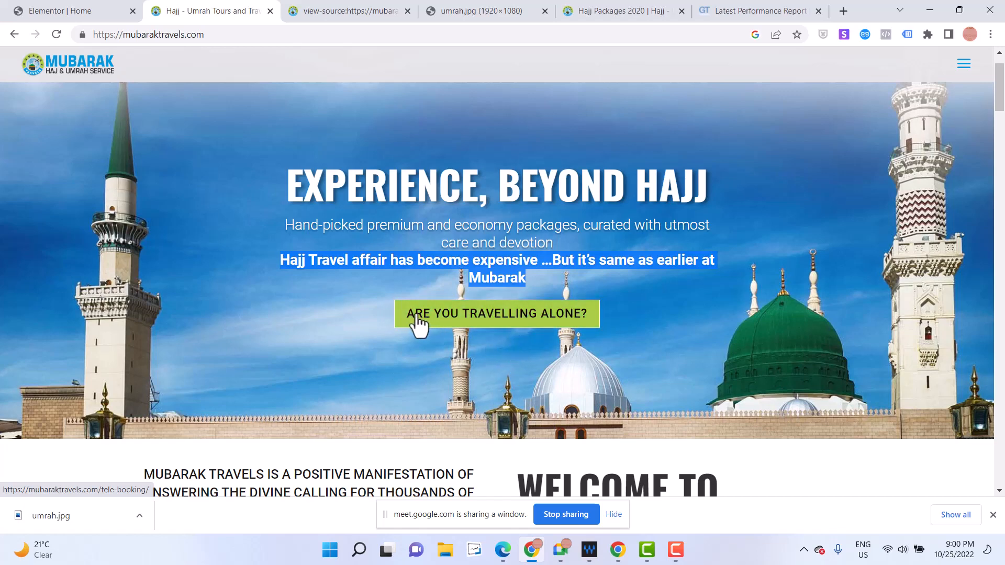
{"action": "left_click", "coordinate": [61, 10]}
{"action": "left_click", "coordinate": [179, 60]}
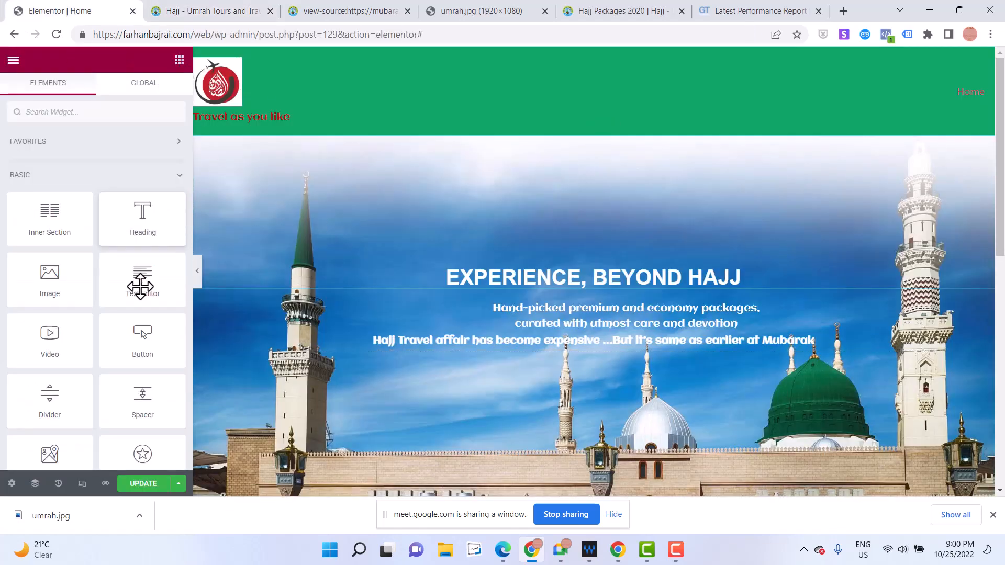
{"action": "left_click_drag", "start_coordinate": [140, 333], "coordinate": [595, 348]}
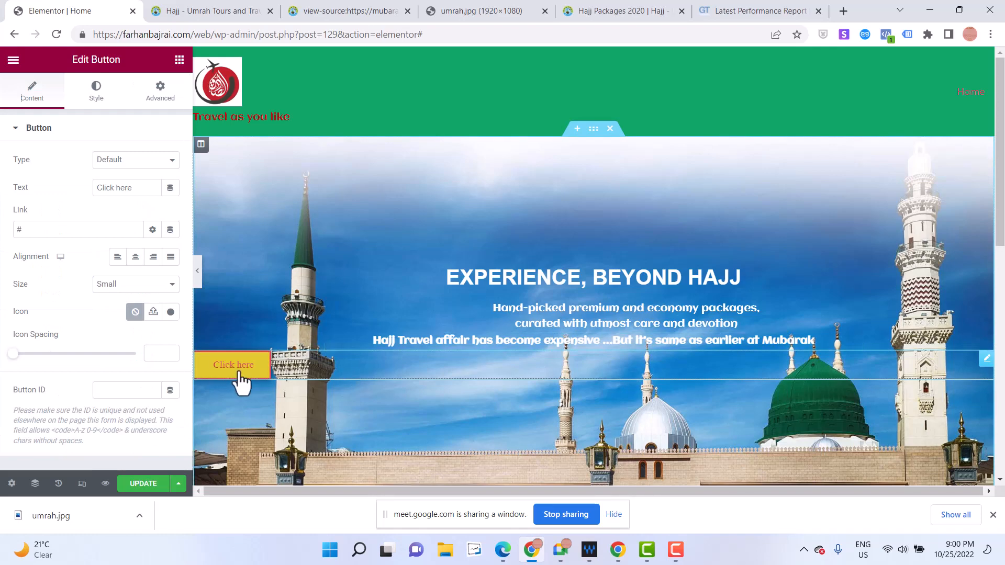
Keep the button's Default type and change its text to "Are You Travelling Alone", following the wording on the Mubarak Travels site
{"action": "left_click", "coordinate": [123, 167]}
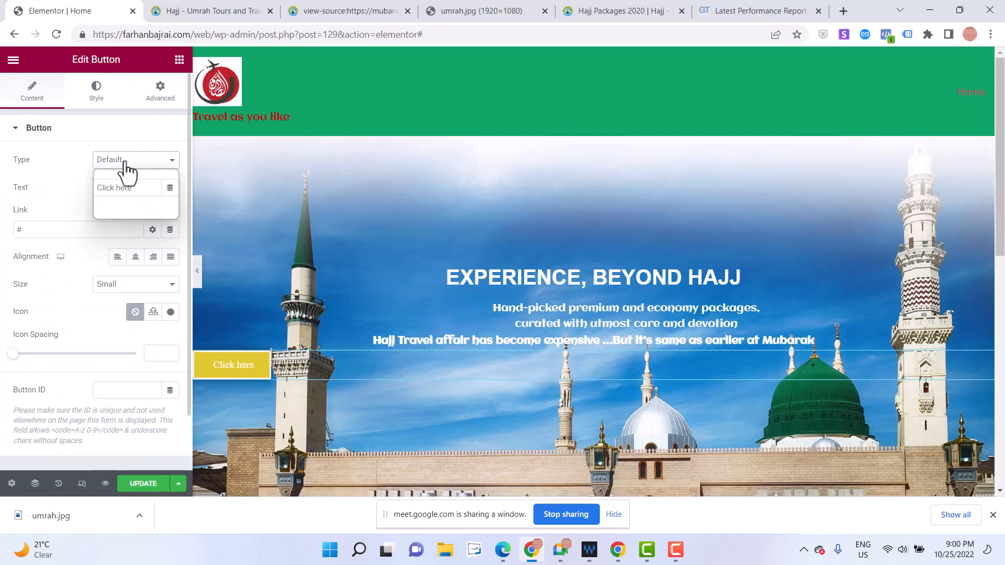
{"action": "left_click", "coordinate": [124, 177]}
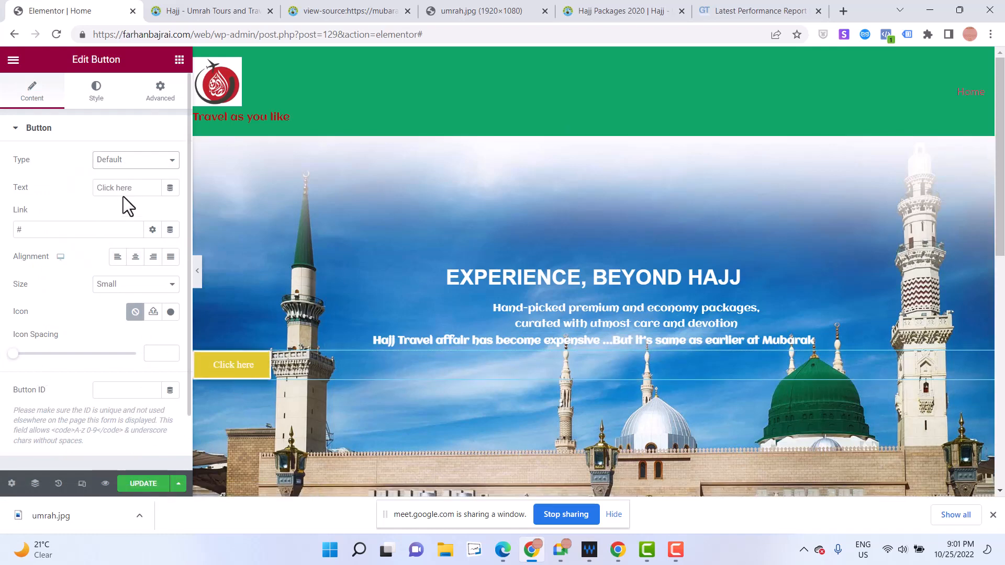
{"action": "triple_click", "coordinate": [126, 188]}
{"action": "left_click", "coordinate": [174, 6]}
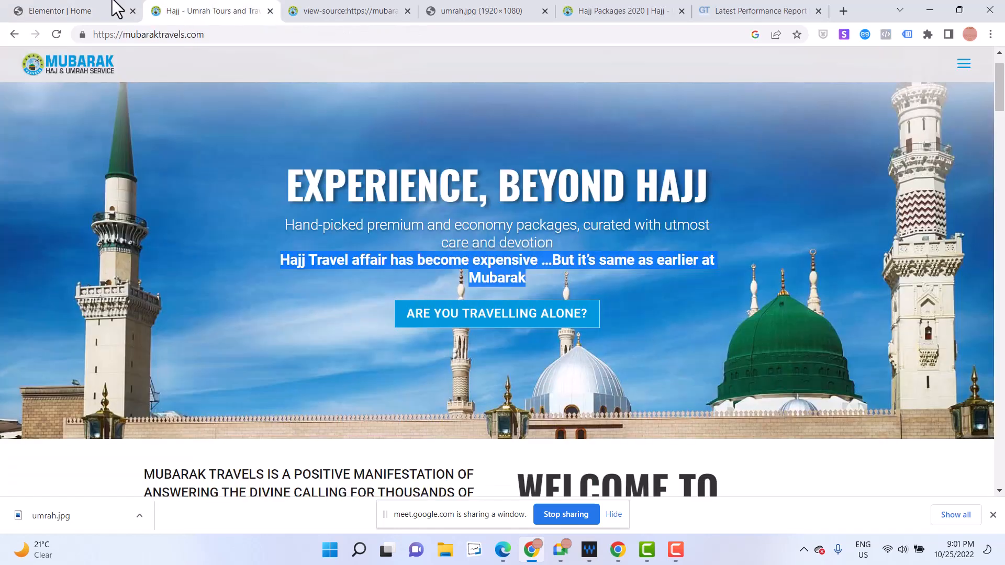
{"action": "left_click", "coordinate": [39, 9]}
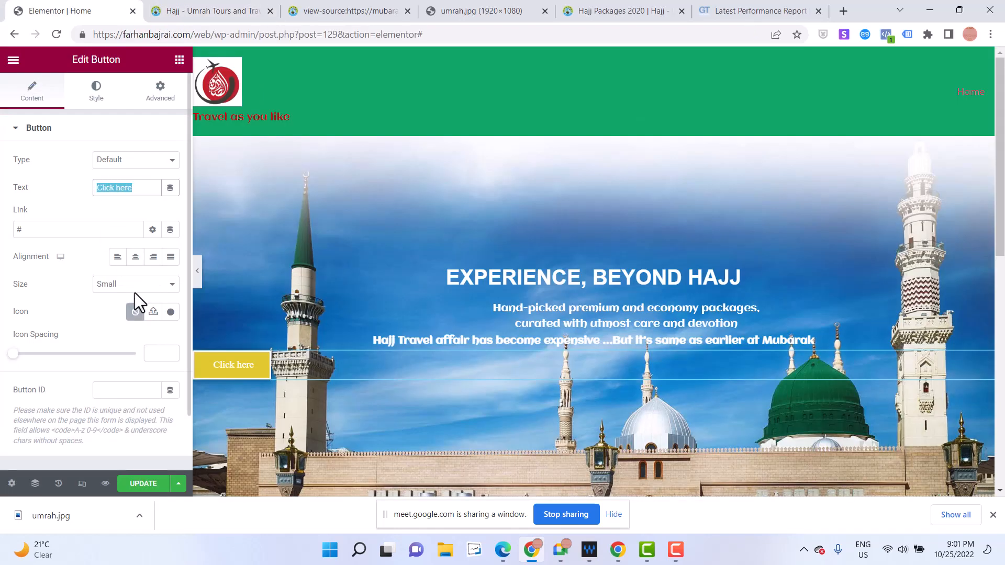
{"action": "type", "text": "Are You"}
{"action": "type", "text": " Tra"}
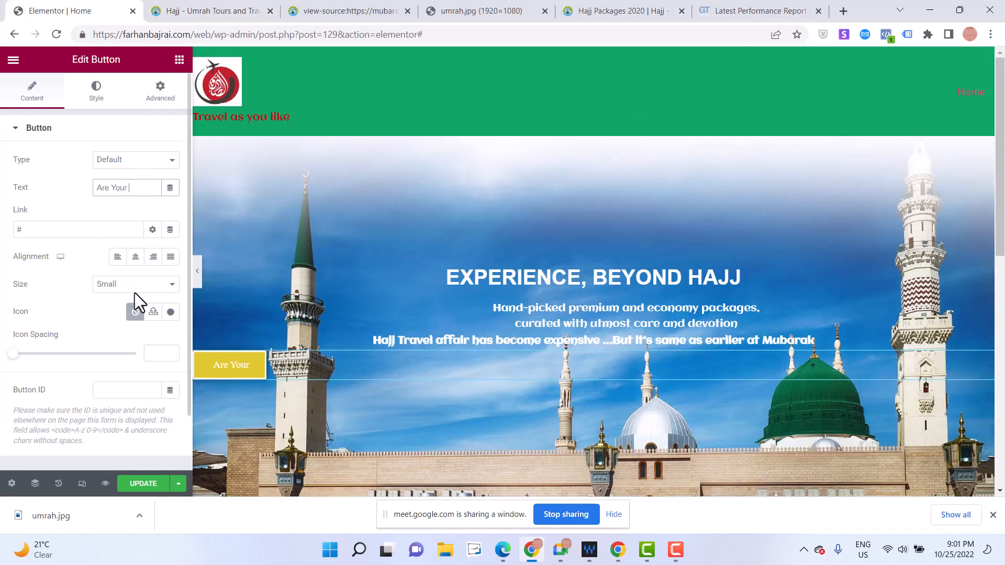
{"action": "type", "text": "velling Alone"}
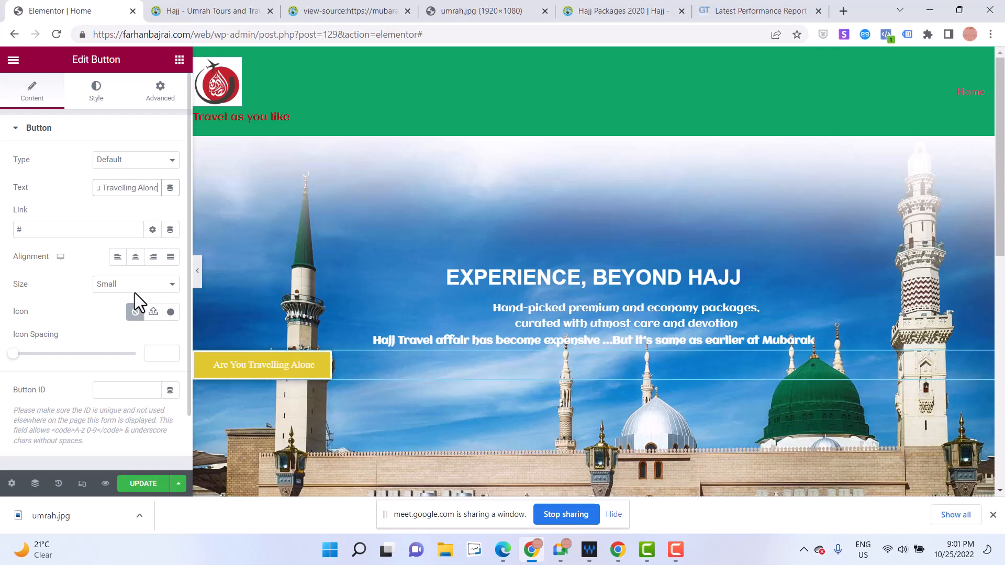
{"action": "left_click", "coordinate": [82, 228]}
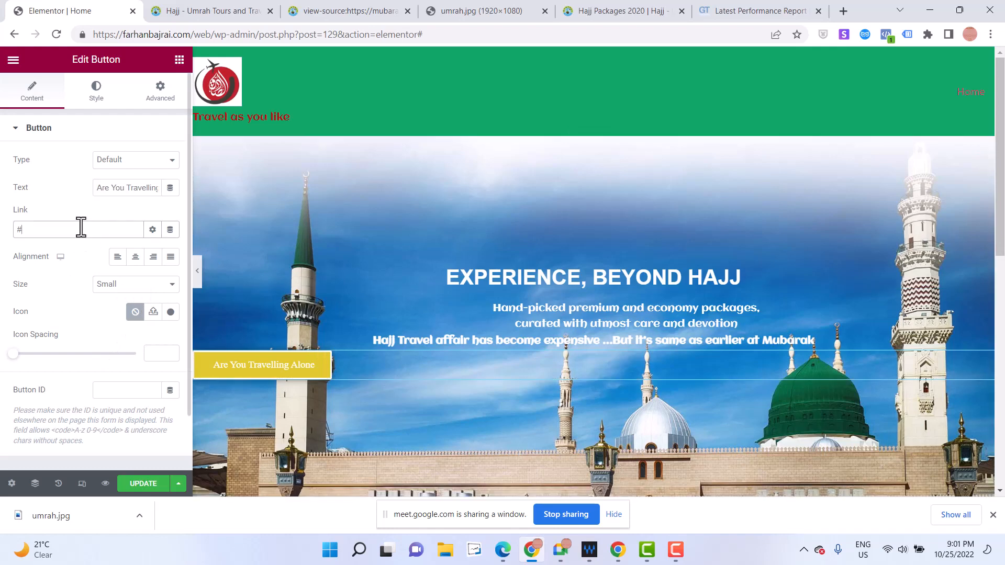
{"action": "left_click", "coordinate": [180, 12]}
{"action": "left_click", "coordinate": [180, 35]}
{"action": "left_click", "coordinate": [68, 10]}
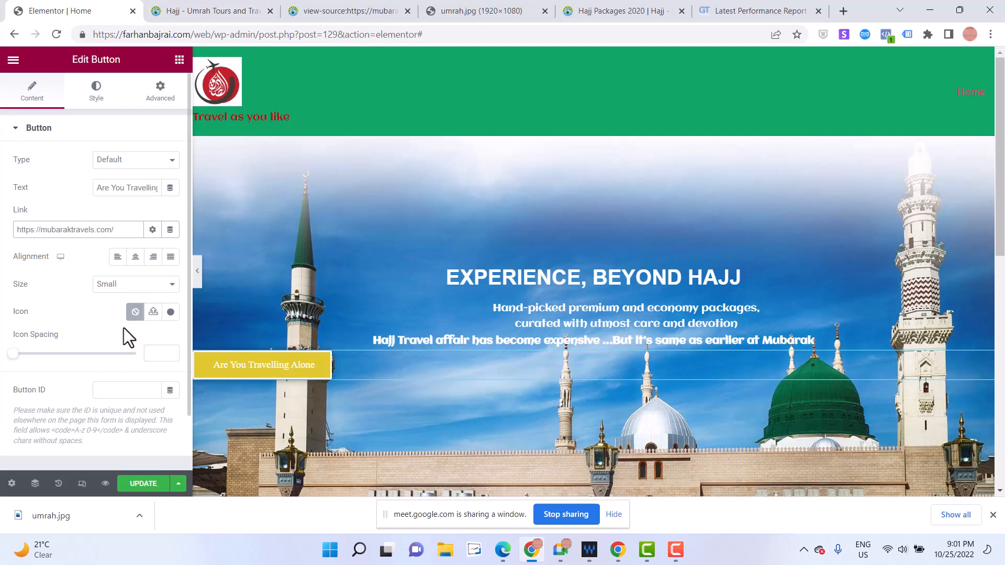
Centre the button, compare it with the one on the Mubarak Travels site, and set its size to Medium
{"action": "left_click", "coordinate": [136, 257]}
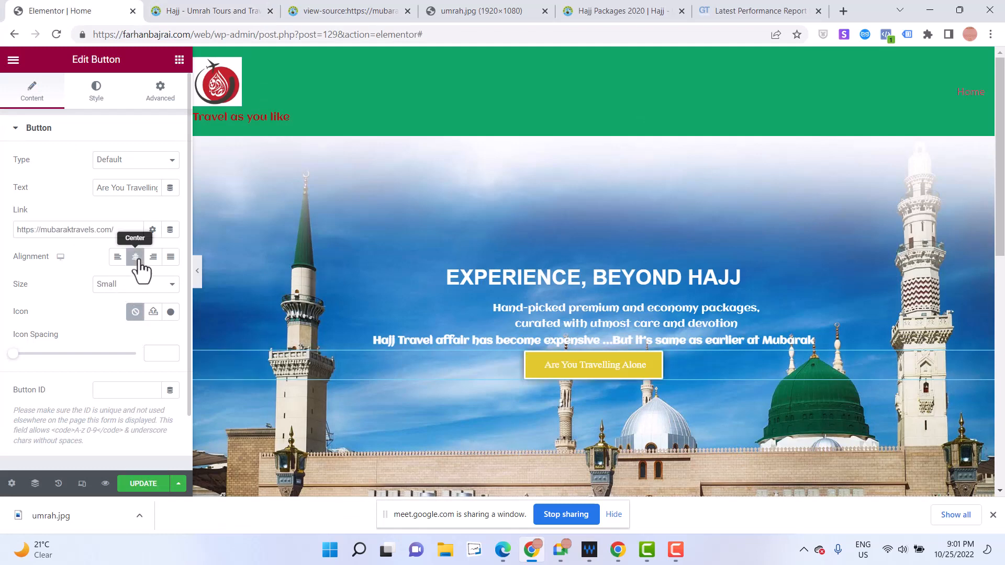
{"action": "left_click", "coordinate": [220, 9]}
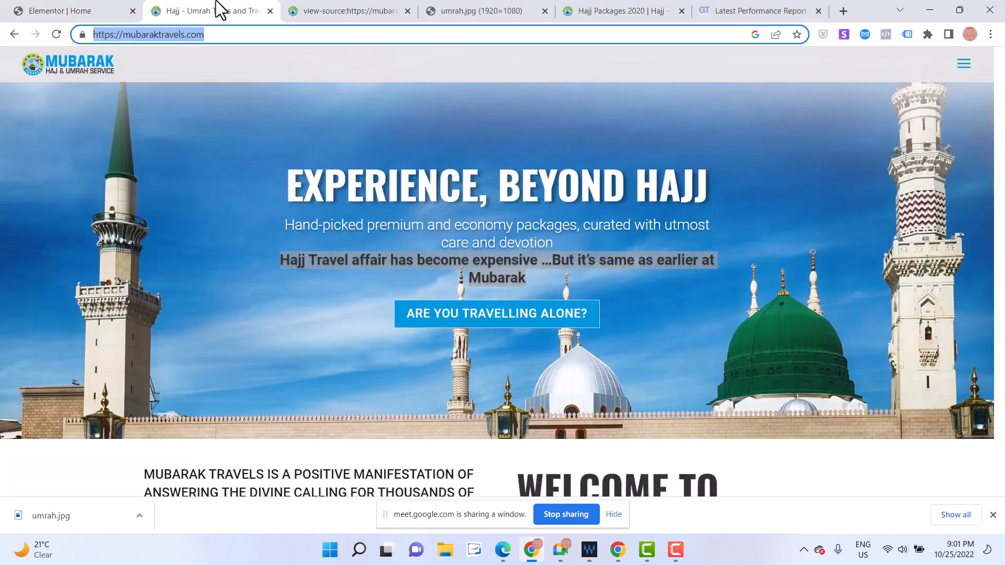
{"action": "left_click", "coordinate": [104, 14]}
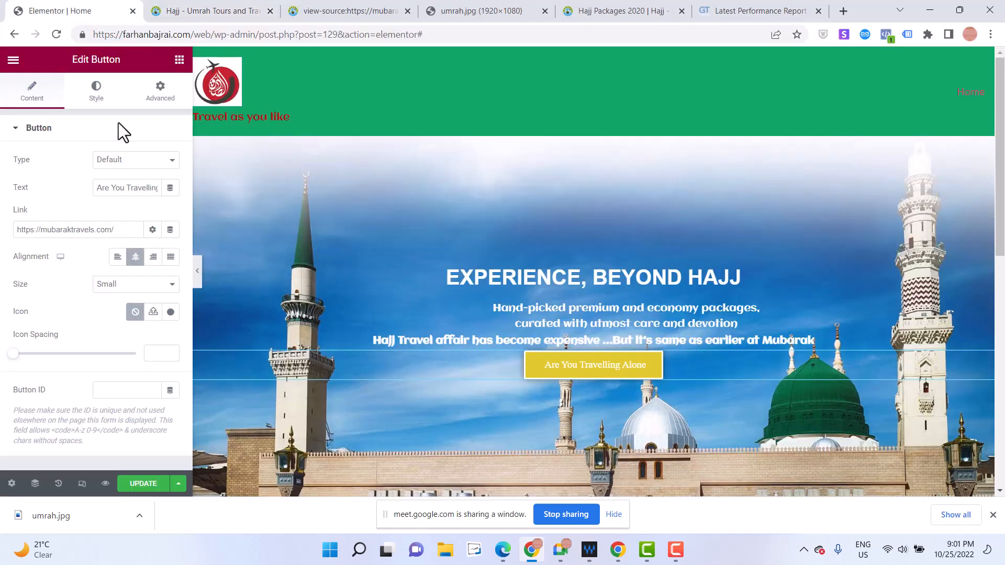
{"action": "left_click", "coordinate": [132, 291]}
{"action": "left_click", "coordinate": [128, 321]}
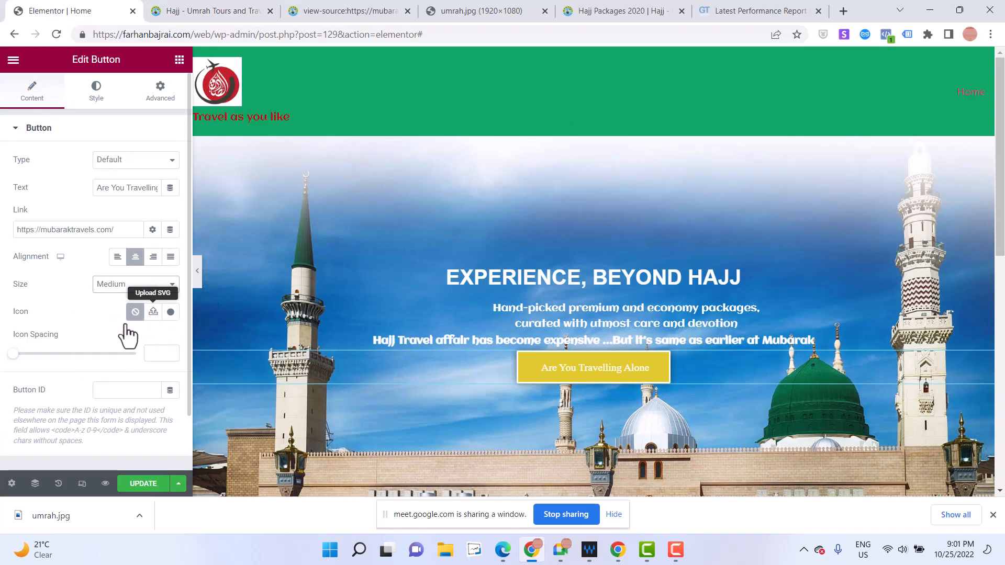
{"action": "scroll", "coordinate": [32, 365], "scroll_direction": "down", "scroll_amount": 1}
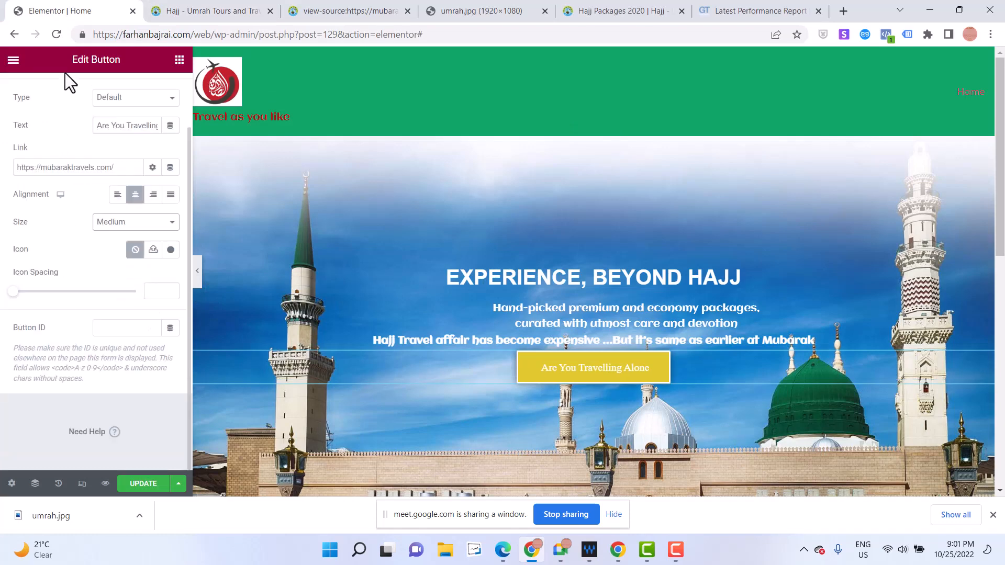
{"action": "scroll", "coordinate": [105, 200], "scroll_direction": "up", "scroll_amount": 1}
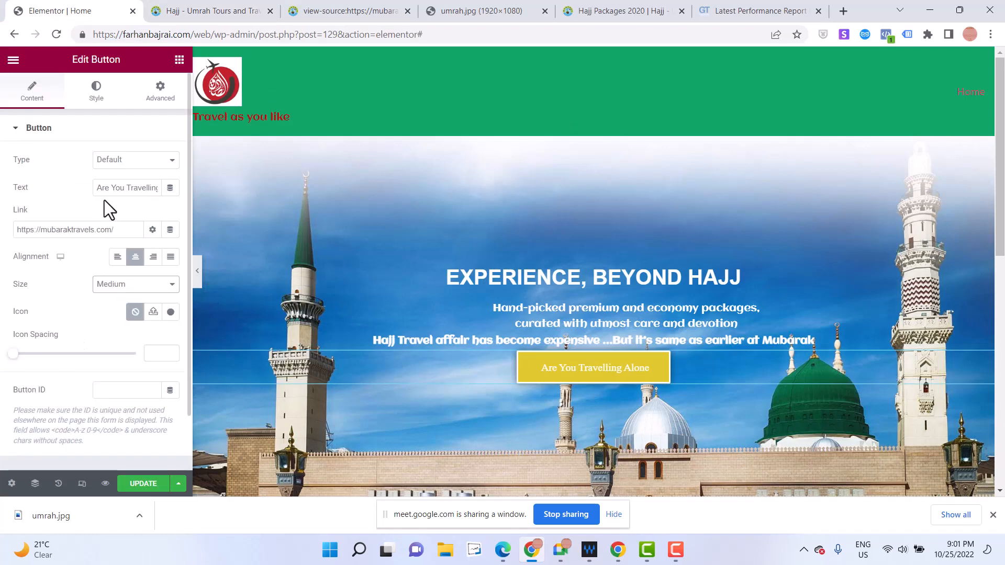
Deselect the Classic background type in the button's normal-state style settings
{"action": "left_click", "coordinate": [93, 104]}
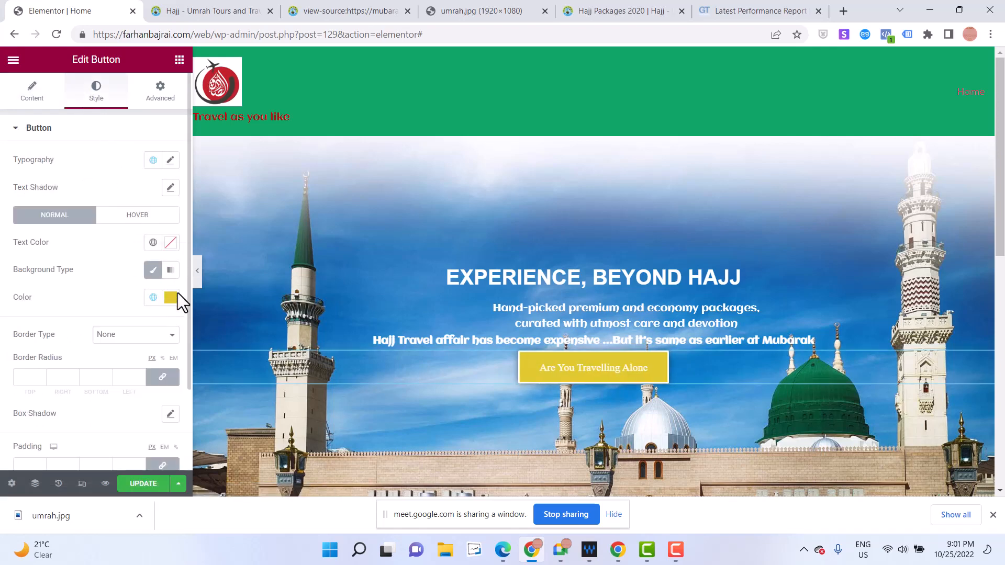
{"action": "left_click", "coordinate": [153, 272]}
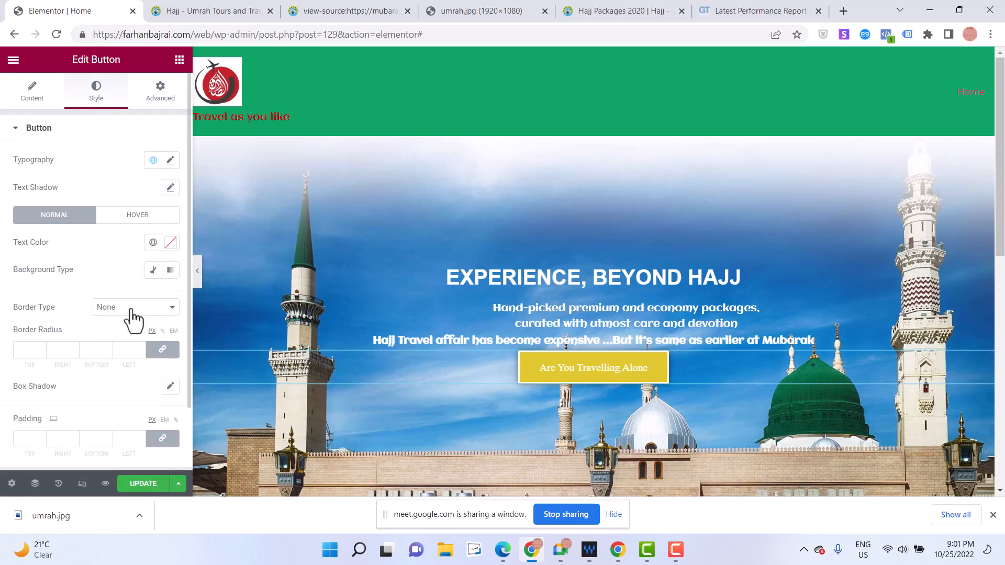
Set the "Are You Travelling Alone" button's normal background to the solid blue colour #2C8EE0
{"action": "left_click", "coordinate": [155, 270]}
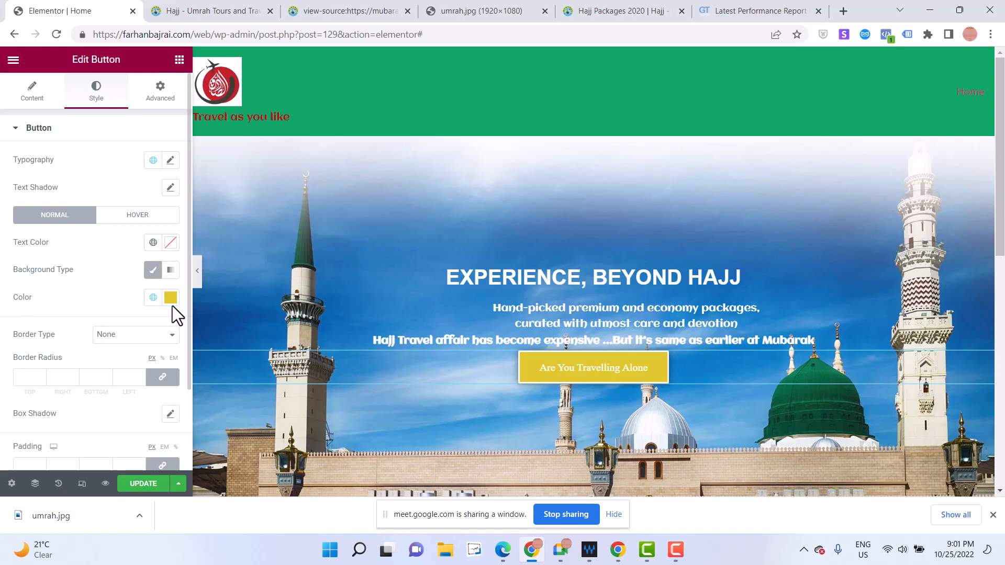
{"action": "left_click", "coordinate": [171, 297]}
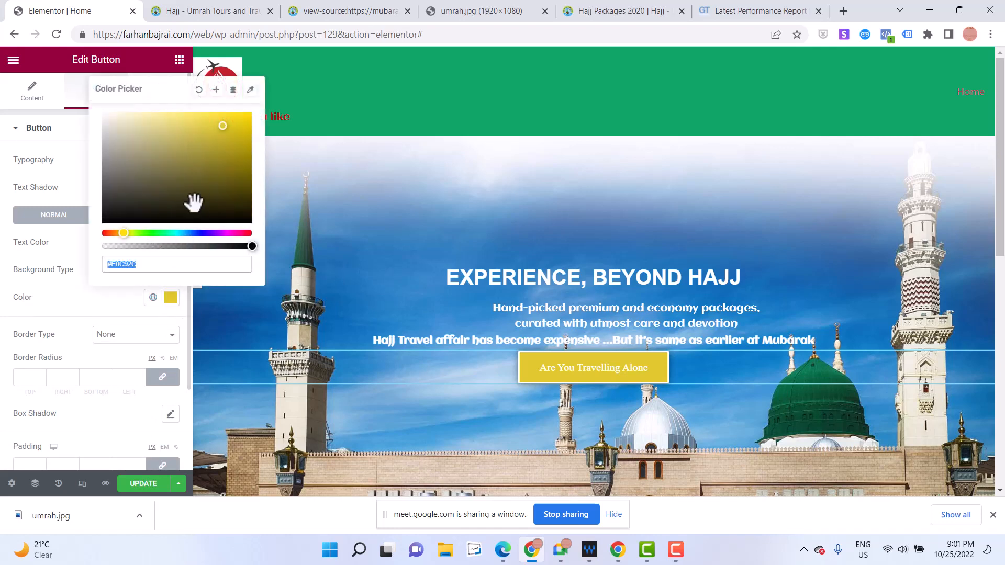
{"action": "left_click", "coordinate": [188, 234]}
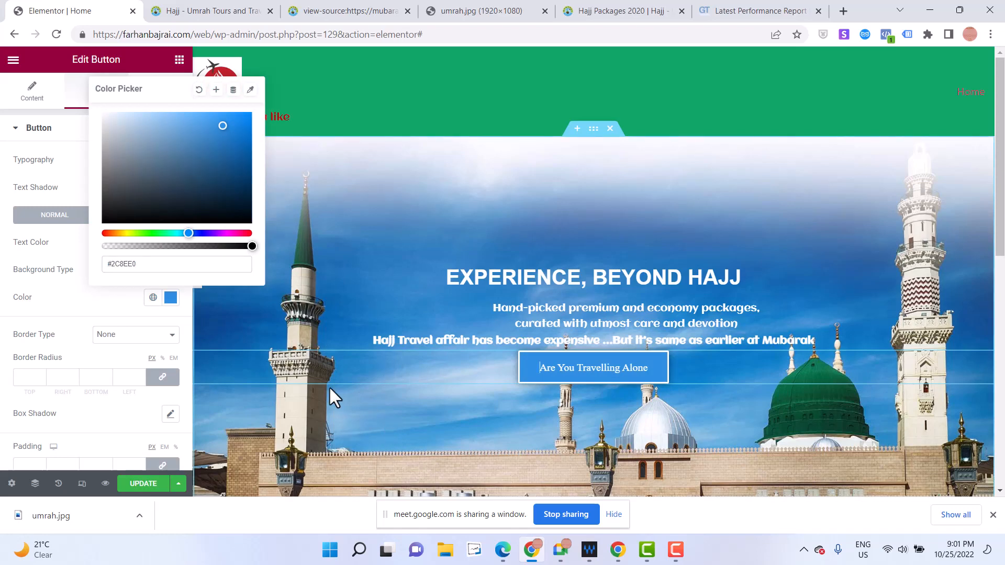
{"action": "left_click", "coordinate": [43, 312]}
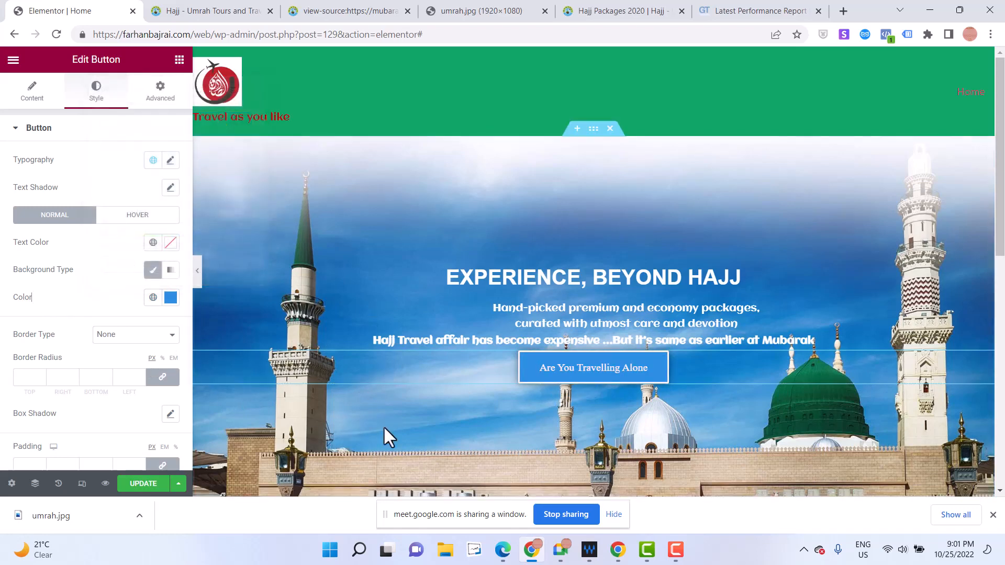
Save the night photo of the mosque and clock tower from the Mubarak Travels page as Masjid-al-Haram.jpg in the Blogging folder
{"action": "scroll", "coordinate": [429, 421], "scroll_direction": "down", "scroll_amount": 3}
{"action": "left_click", "coordinate": [196, 16]}
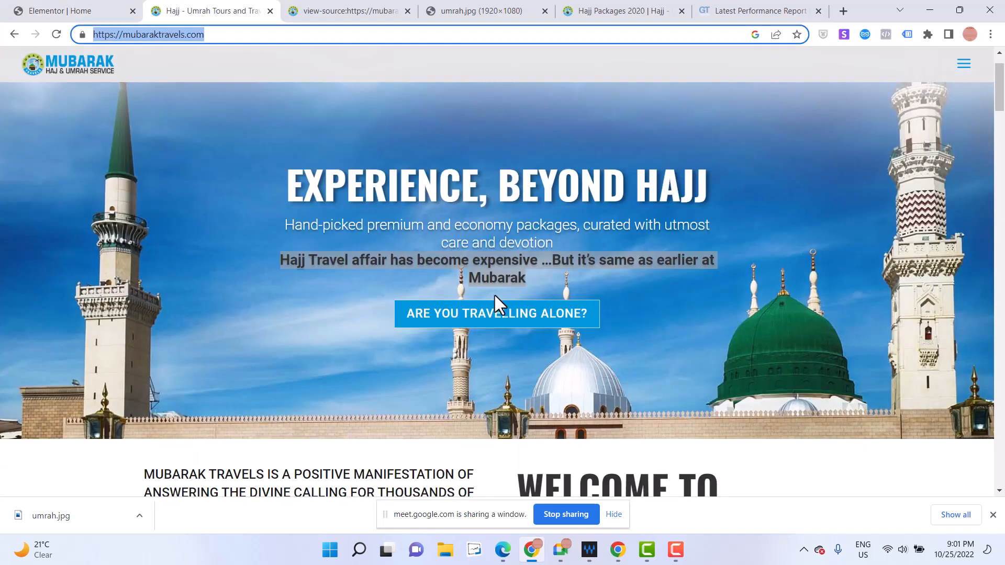
{"action": "scroll", "coordinate": [494, 301], "scroll_direction": "down", "scroll_amount": 6}
{"action": "scroll", "coordinate": [453, 360], "scroll_direction": "down", "scroll_amount": 6}
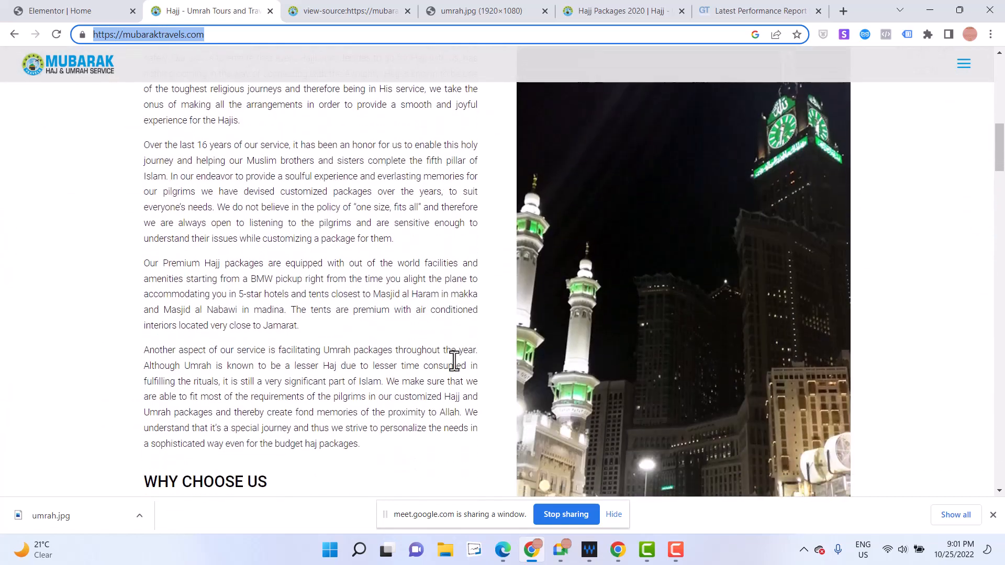
{"action": "right_click", "coordinate": [652, 242]}
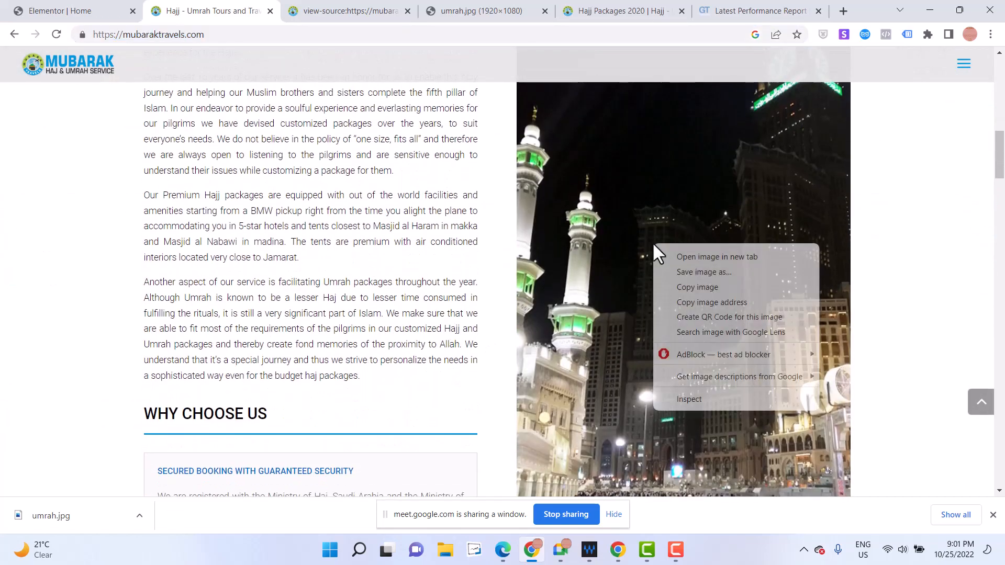
{"action": "left_click", "coordinate": [685, 273]}
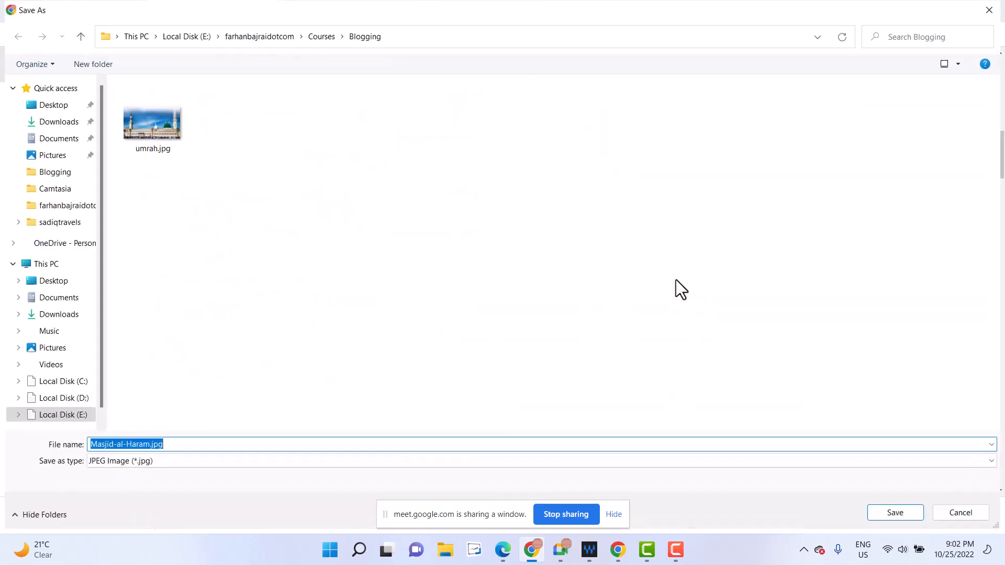
{"action": "key", "text": "Return"}
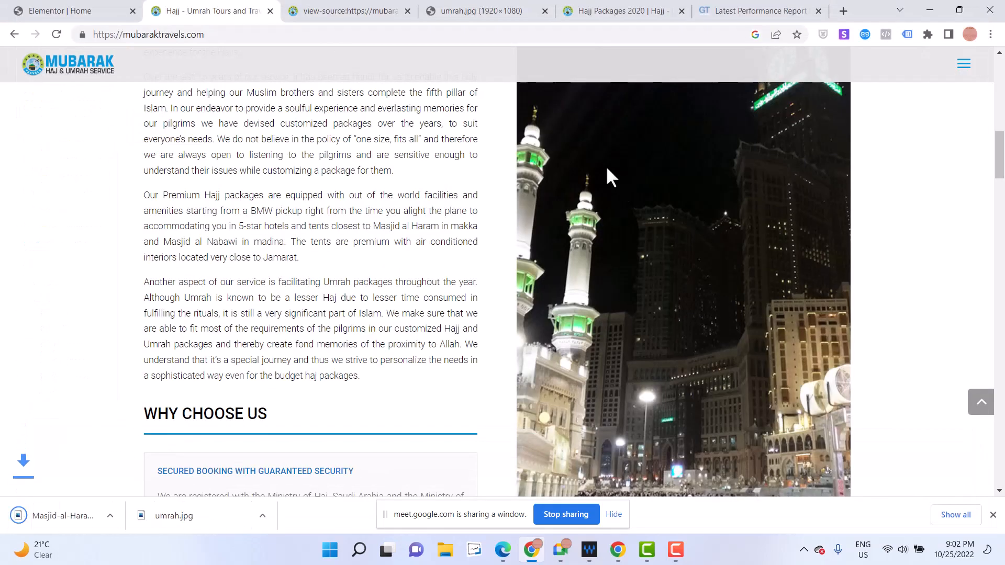
Return to the Elementor page and add a new section with two equal columns below the hero banner
{"action": "scroll", "coordinate": [309, 285], "scroll_direction": "up", "scroll_amount": 8}
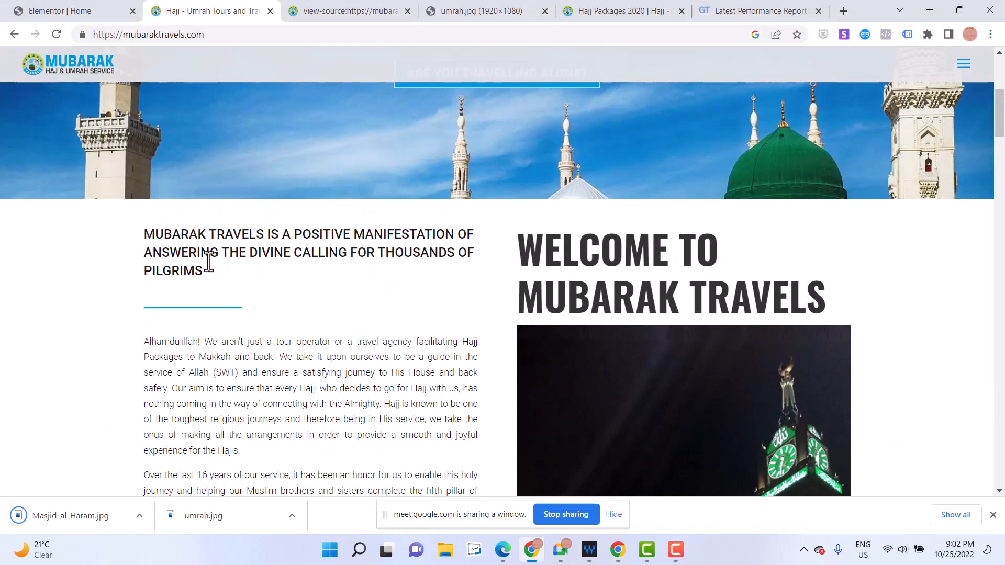
{"action": "left_click", "coordinate": [68, 11]}
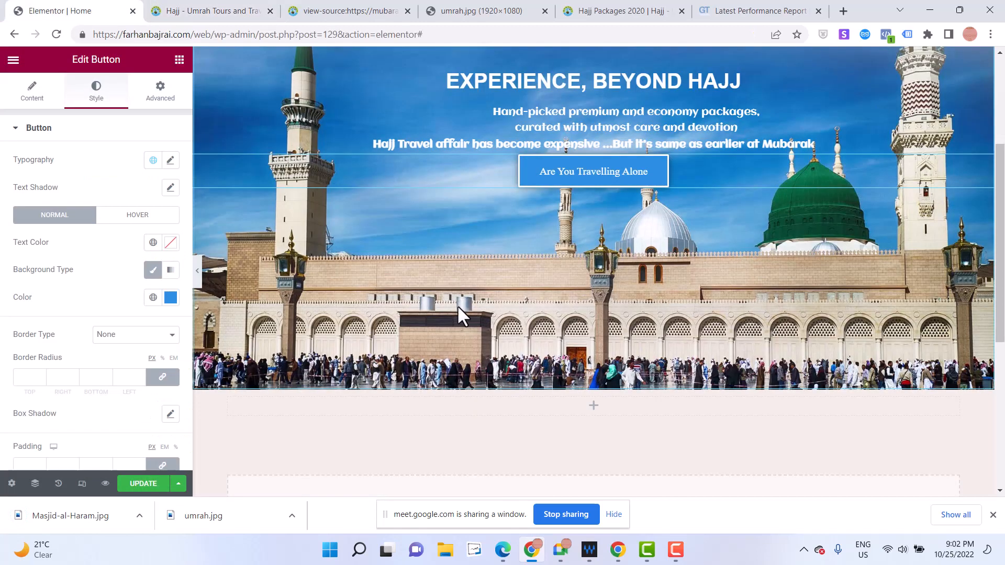
{"action": "scroll", "coordinate": [457, 307], "scroll_direction": "down", "scroll_amount": 4}
{"action": "left_click", "coordinate": [558, 325]}
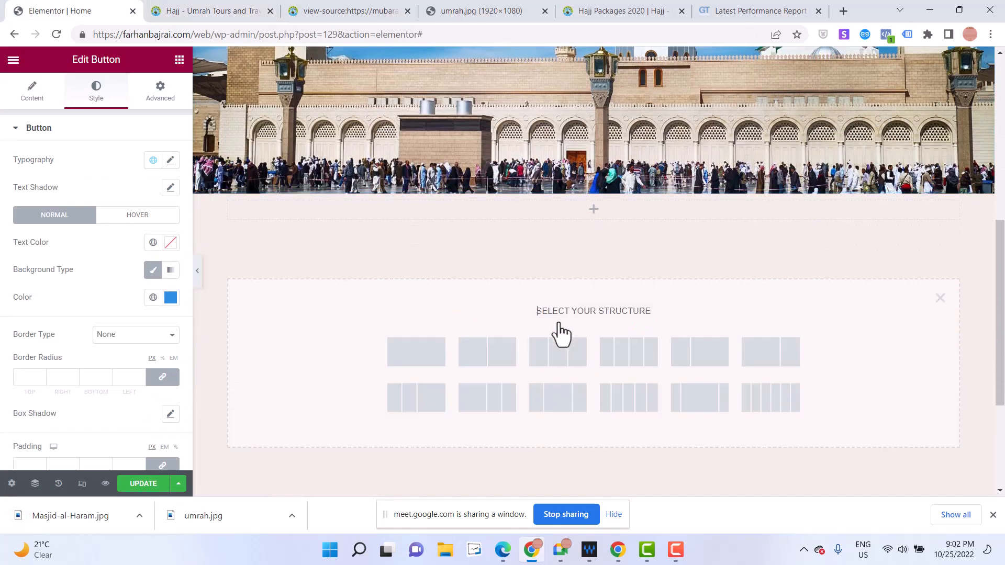
{"action": "left_click", "coordinate": [501, 361]}
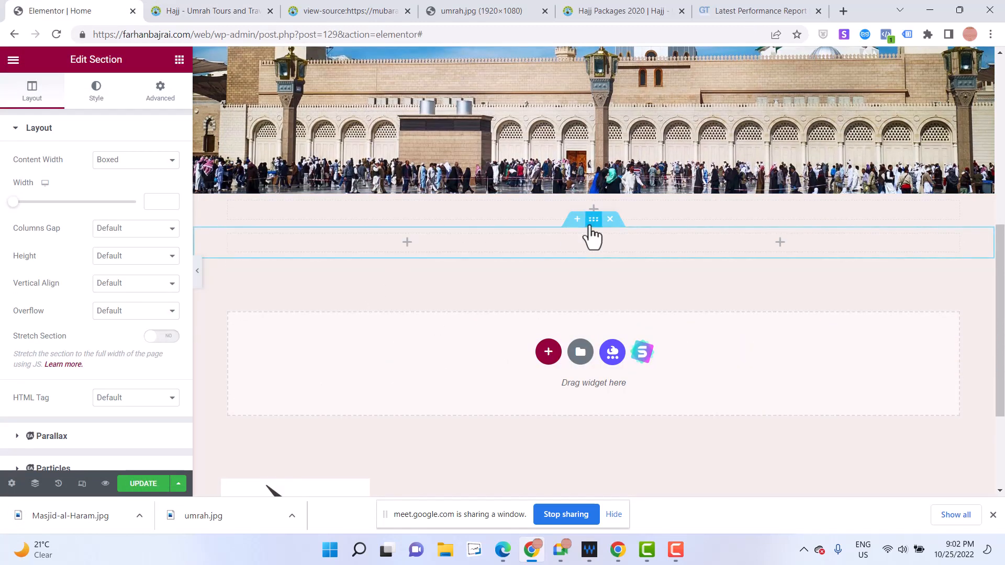
Set the new two-column section's height to Fit To Screen and its vertical alignment to Middle
{"action": "left_click", "coordinate": [109, 231]}
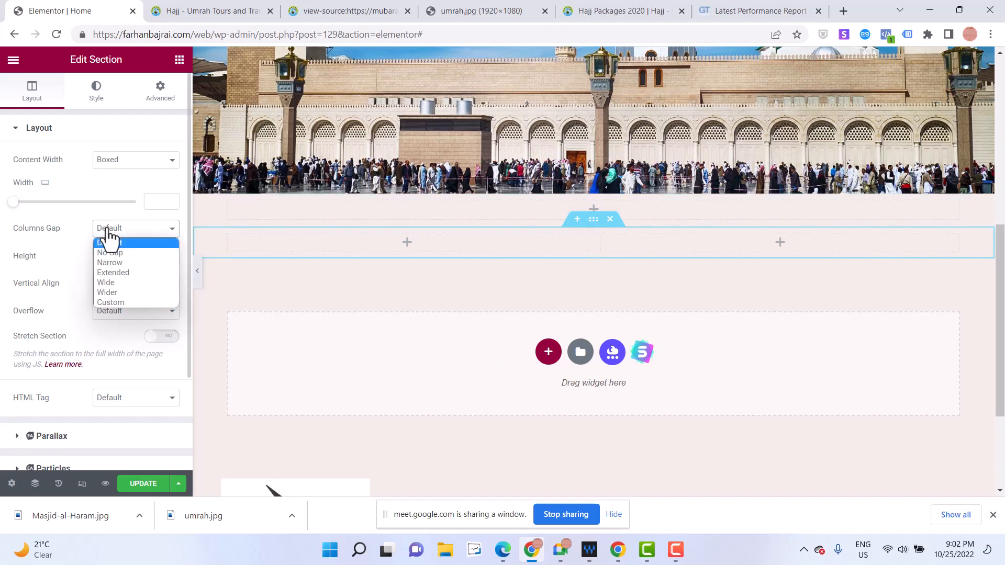
{"action": "left_click", "coordinate": [109, 238]}
{"action": "left_click", "coordinate": [119, 255]}
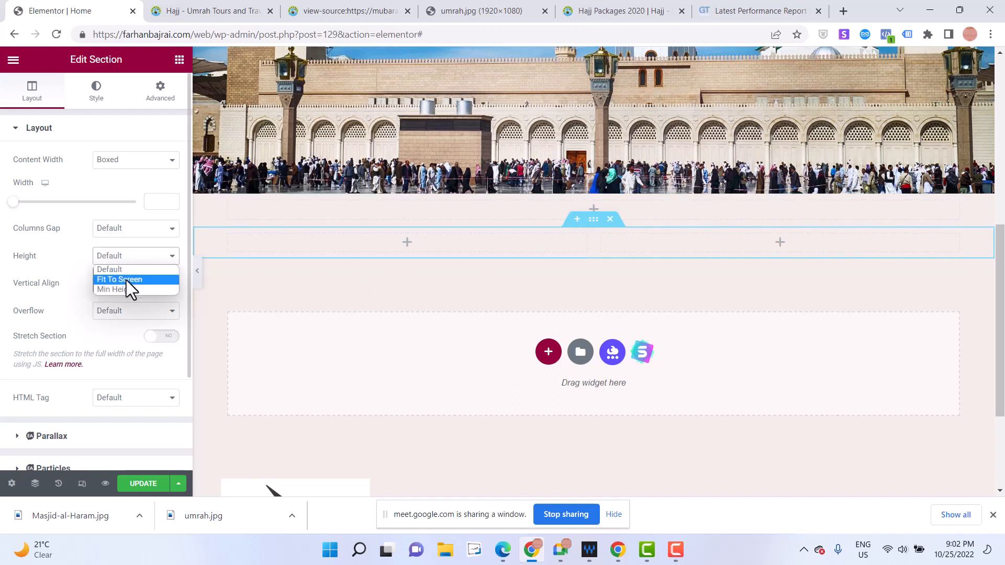
{"action": "left_click", "coordinate": [127, 280]}
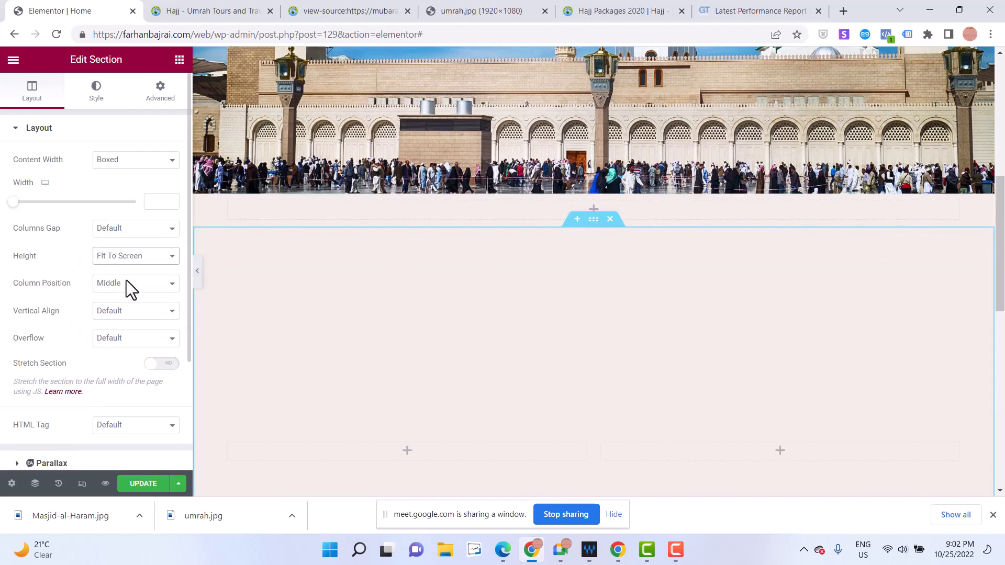
{"action": "left_click", "coordinate": [119, 316]}
{"action": "left_click", "coordinate": [128, 346]}
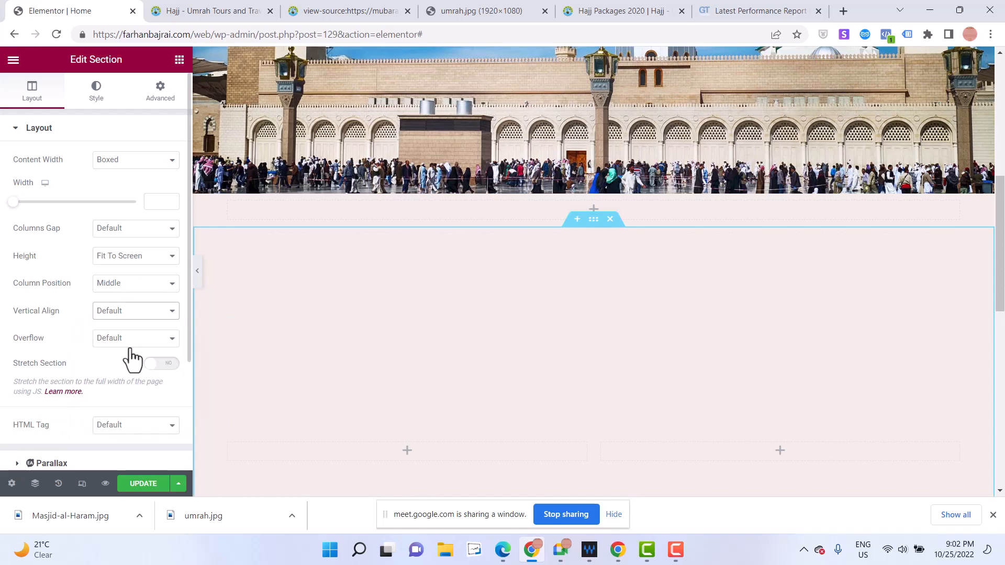
{"action": "scroll", "coordinate": [157, 341], "scroll_direction": "down", "scroll_amount": 3}
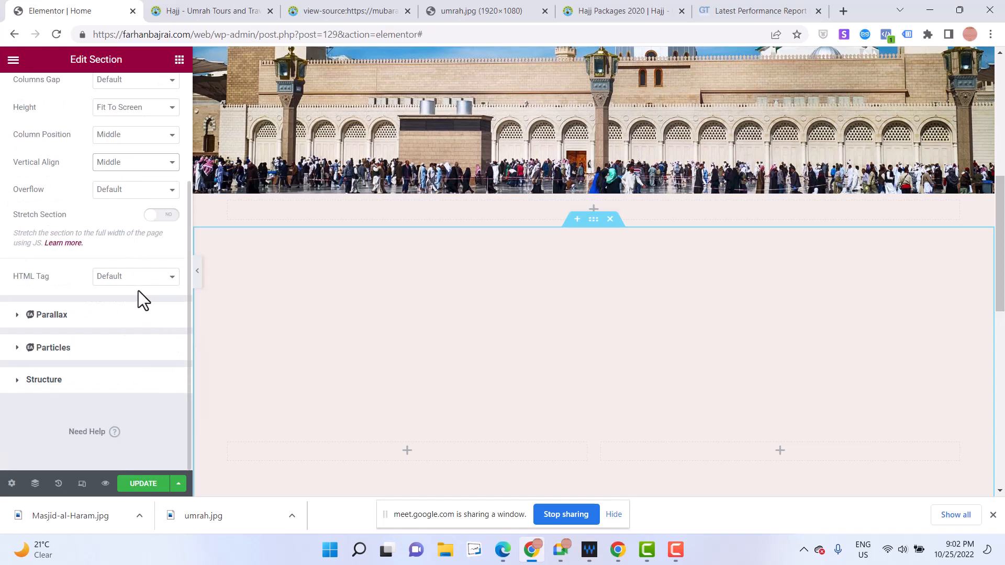
{"action": "scroll", "coordinate": [139, 291], "scroll_direction": "up", "scroll_amount": 3}
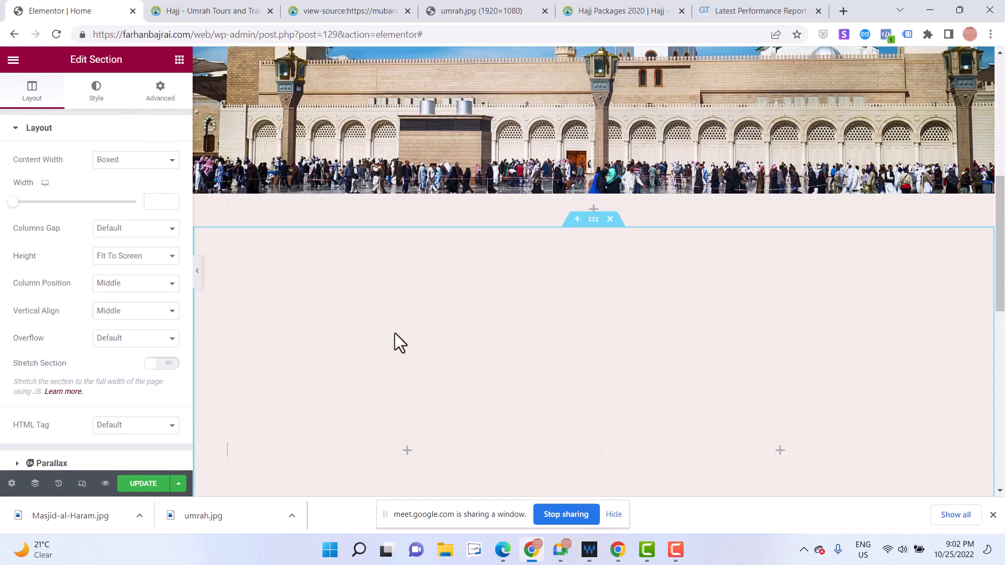
Check the text heading on the Mubarak Travels page and add a Heading widget to the new section's first column
{"action": "left_click", "coordinate": [226, 9]}
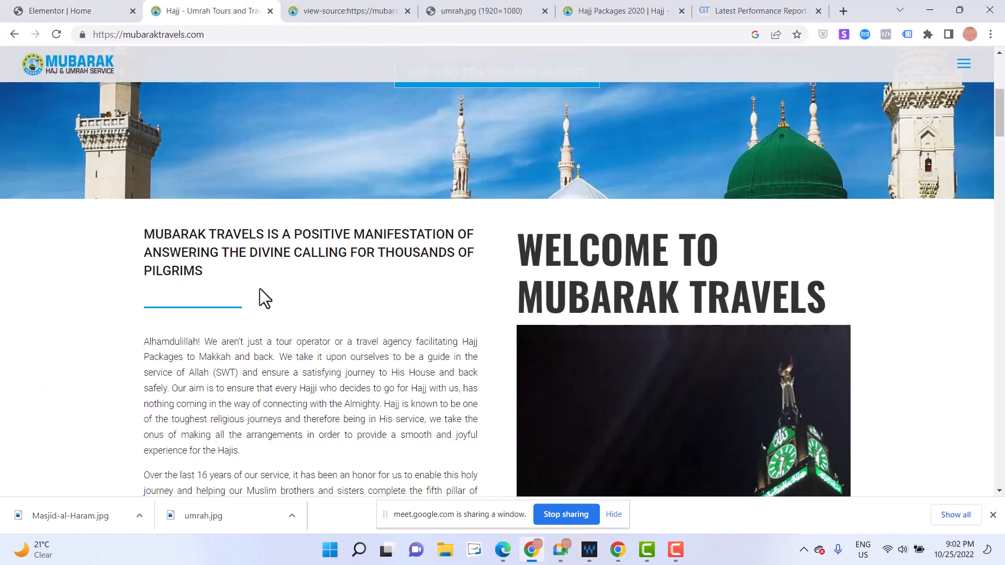
{"action": "scroll", "coordinate": [260, 298], "scroll_direction": "down", "scroll_amount": 1}
{"action": "double_click", "coordinate": [179, 186]}
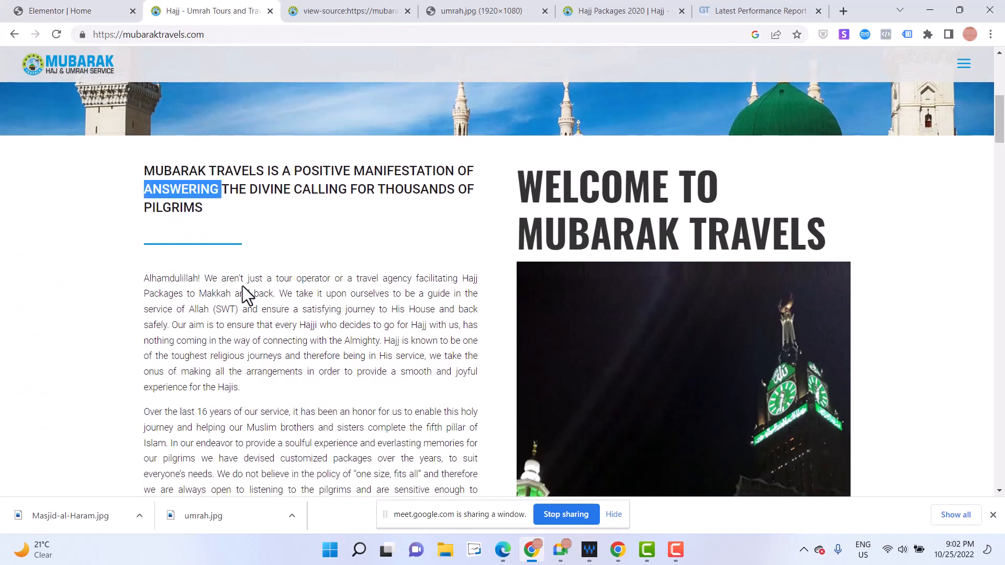
{"action": "left_click", "coordinate": [81, 12]}
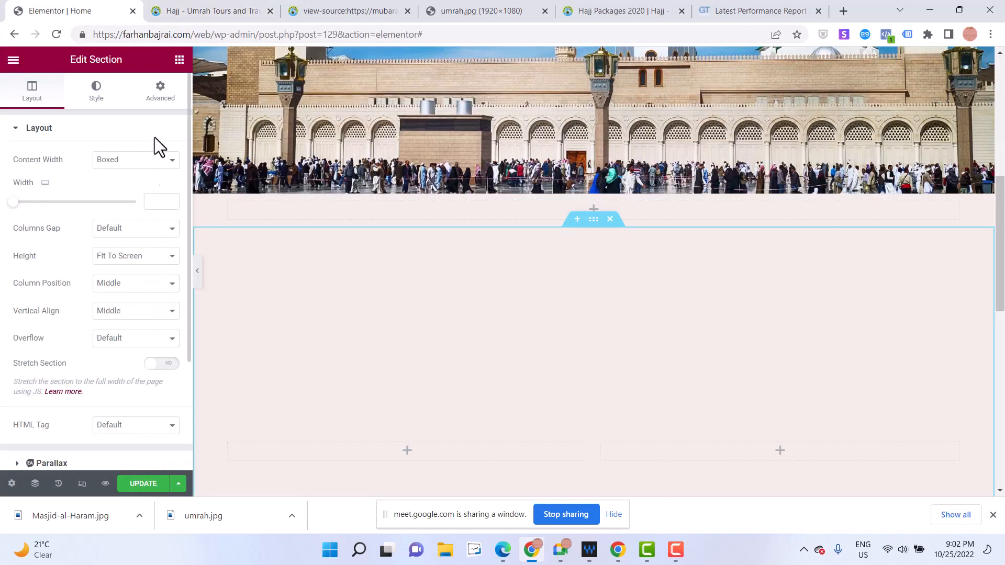
{"action": "left_click", "coordinate": [179, 61]}
{"action": "left_click_drag", "start_coordinate": [137, 219], "coordinate": [413, 452]}
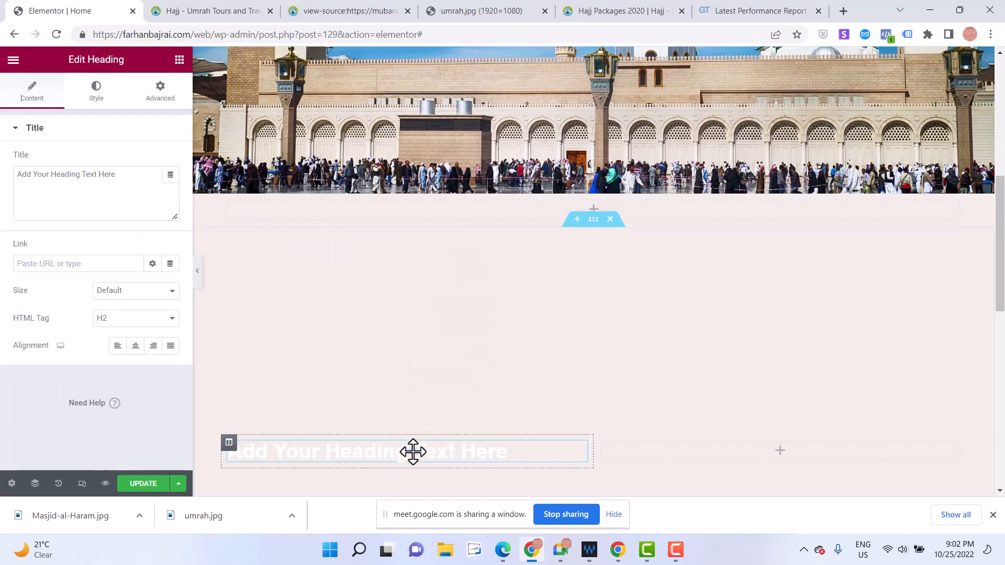
Set the heading's title to "MUBARAK TRAVELS IS A POSITIVE MANIFESTATION OF ANSWERING THE DIVINE CALLING FOR THOUSANDS OF PILGRIMS", copied from the Mubarak Travels page
{"action": "left_click", "coordinate": [190, 9]}
{"action": "triple_click", "coordinate": [152, 182]}
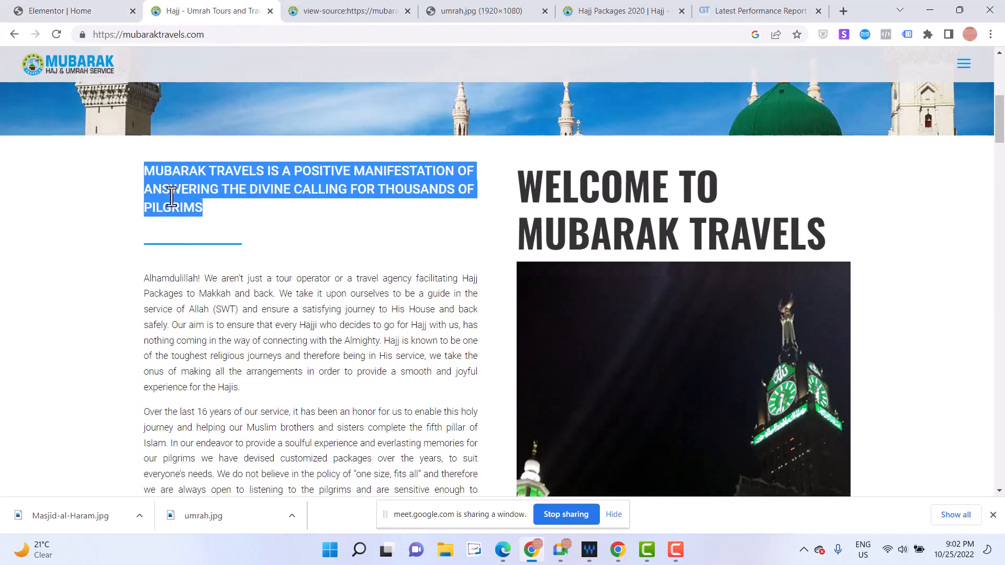
{"action": "left_click", "coordinate": [51, 2]}
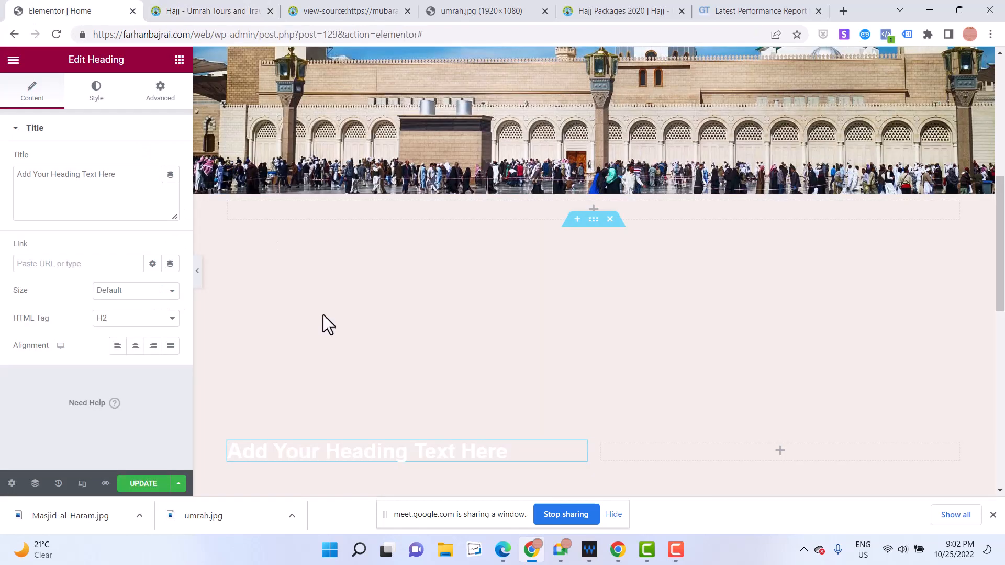
{"action": "left_click", "coordinate": [90, 219]}
{"action": "key", "text": "ctrl+a"}
{"action": "key", "text": "End"}
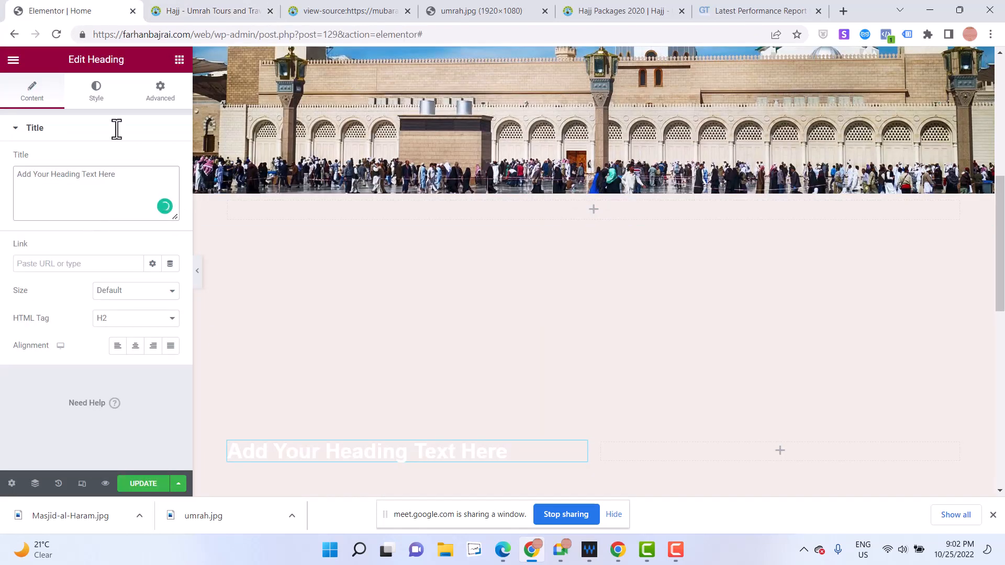
{"action": "left_click", "coordinate": [179, 10]}
{"action": "right_click", "coordinate": [222, 183]}
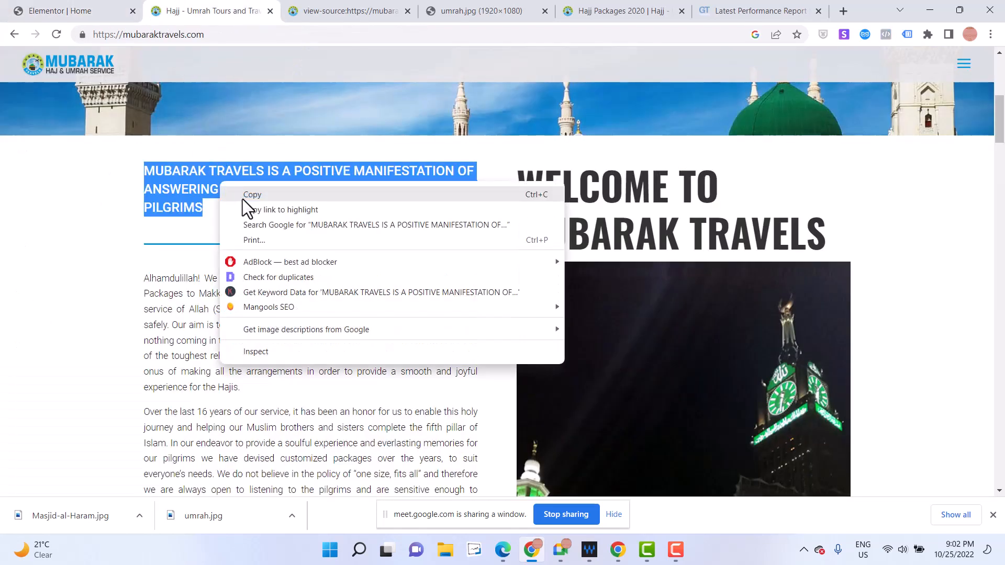
{"action": "left_click", "coordinate": [243, 199]}
{"action": "left_click", "coordinate": [51, 5]}
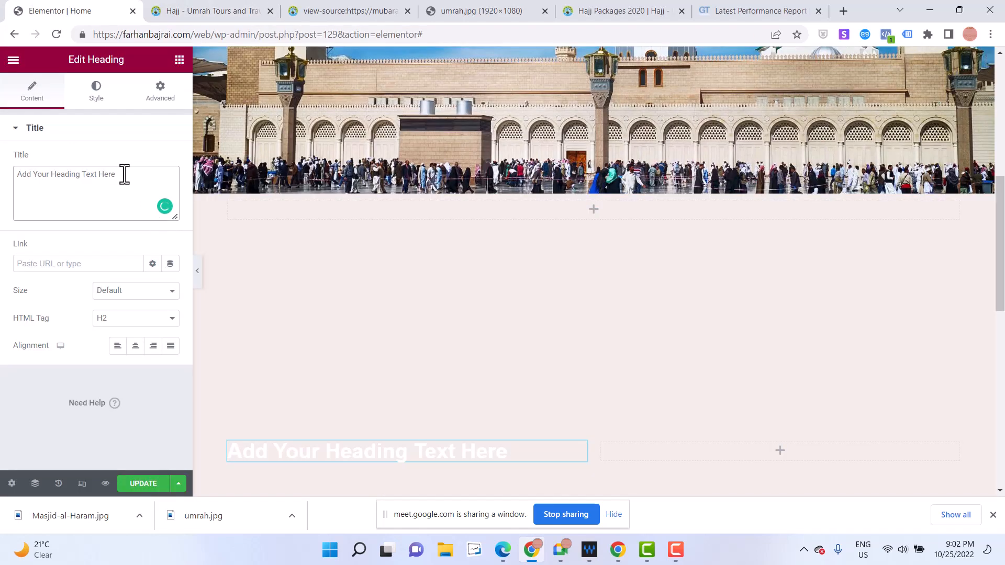
{"action": "key", "text": "ctrl+a"}
{"action": "key", "text": "ctrl+v"}
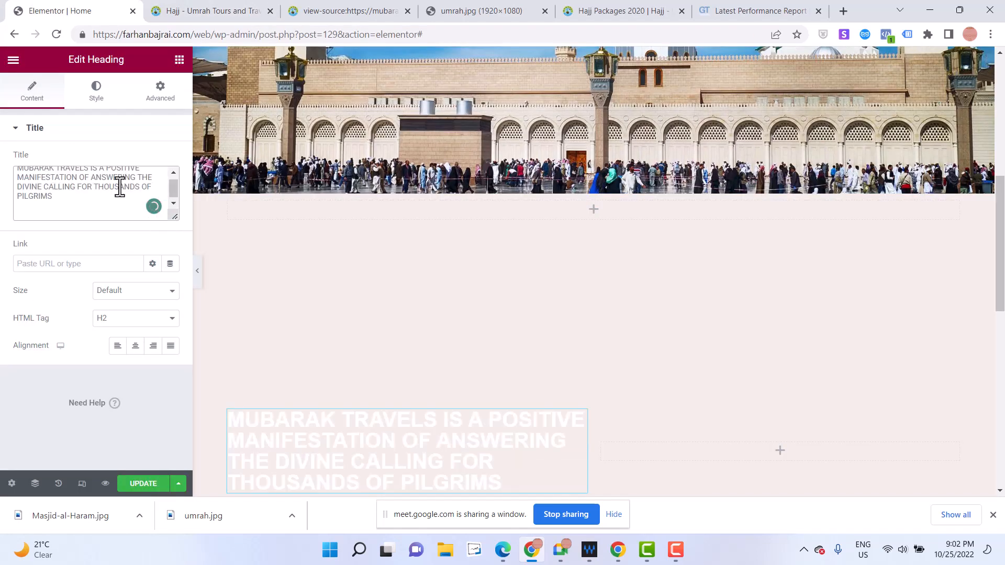
Change the new heading's HTML tag to H3 and centre its alignment
{"action": "left_click", "coordinate": [134, 322]}
{"action": "left_click", "coordinate": [127, 352]}
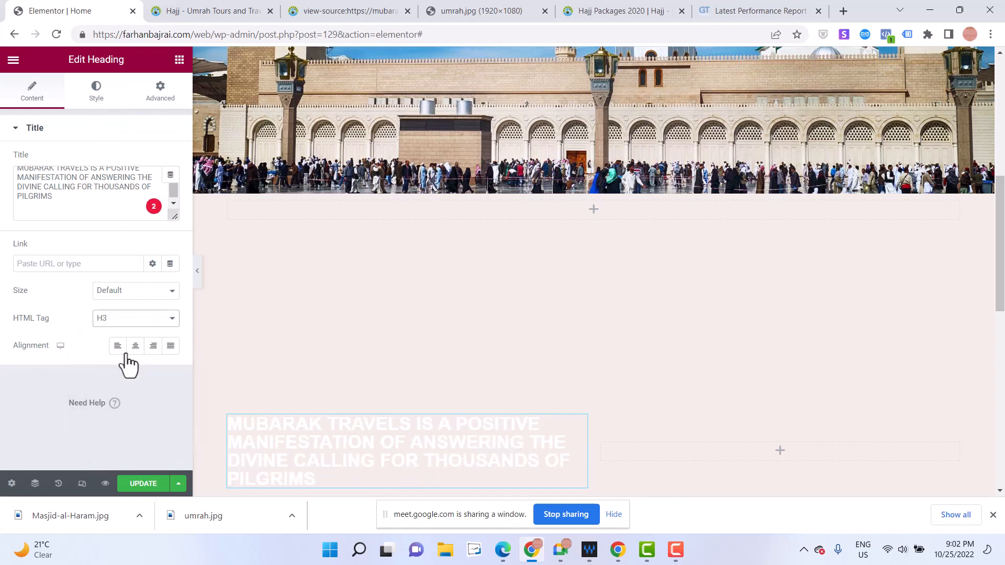
{"action": "left_click", "coordinate": [135, 347]}
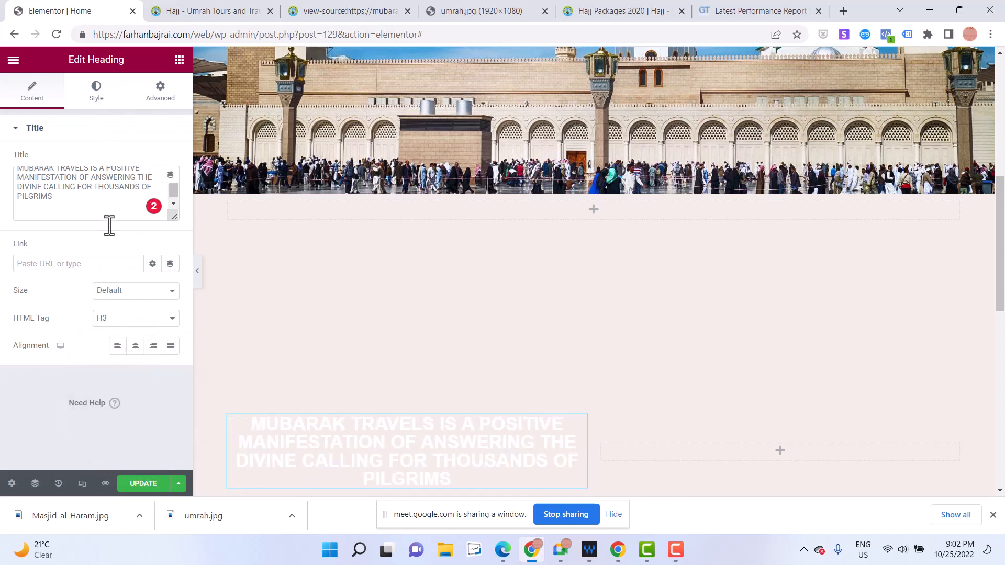
Set the new heading's text colour to slightly transparent black, #000000ED
{"action": "left_click", "coordinate": [99, 97]}
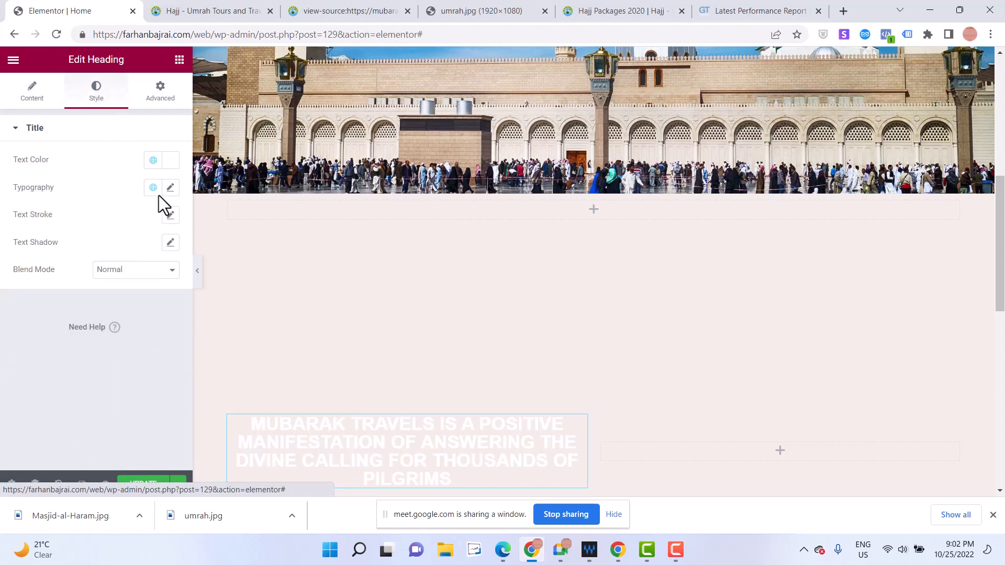
{"action": "left_click", "coordinate": [170, 161]}
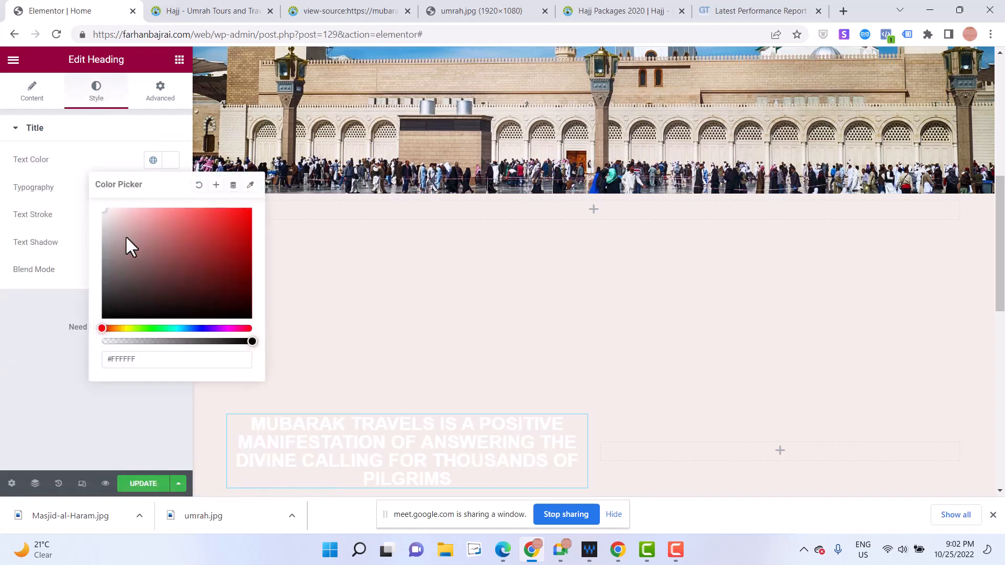
{"action": "left_click", "coordinate": [242, 341]}
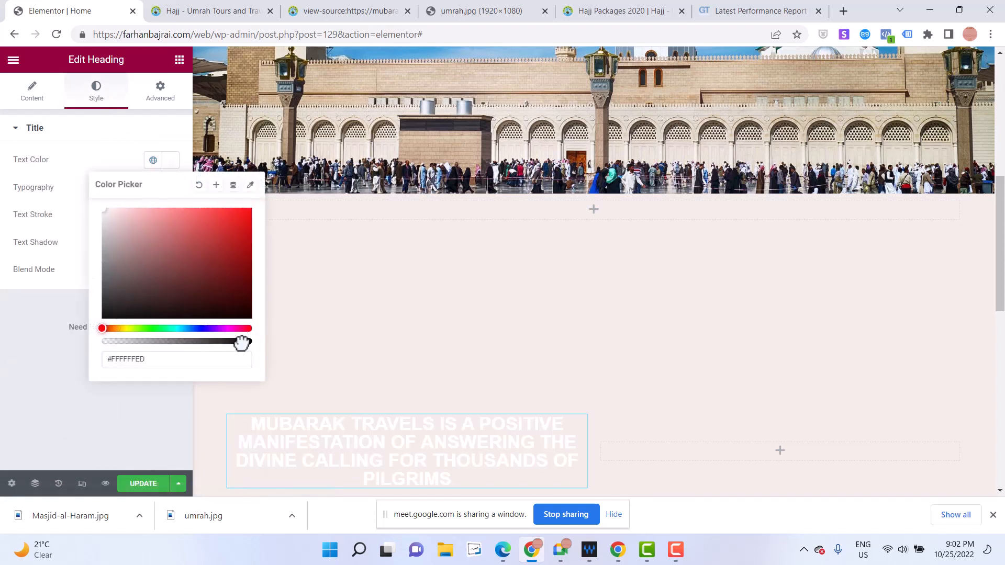
{"action": "left_click", "coordinate": [242, 294]}
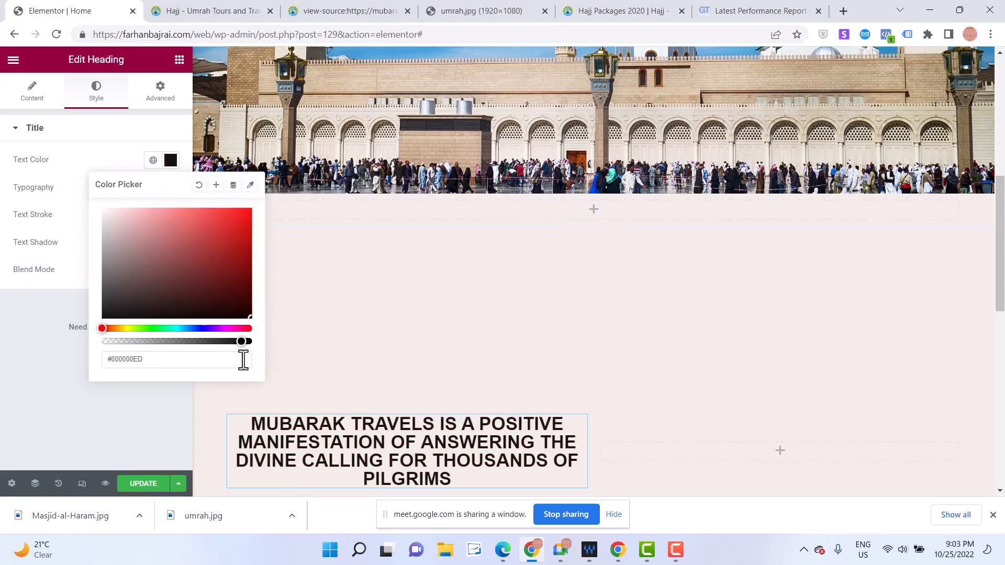
Set the new heading's text colour to fully opaque black, #000000
{"action": "left_click", "coordinate": [181, 361]}
{"action": "key", "text": "BackSpace"}
{"action": "key", "text": "BackSpace"}
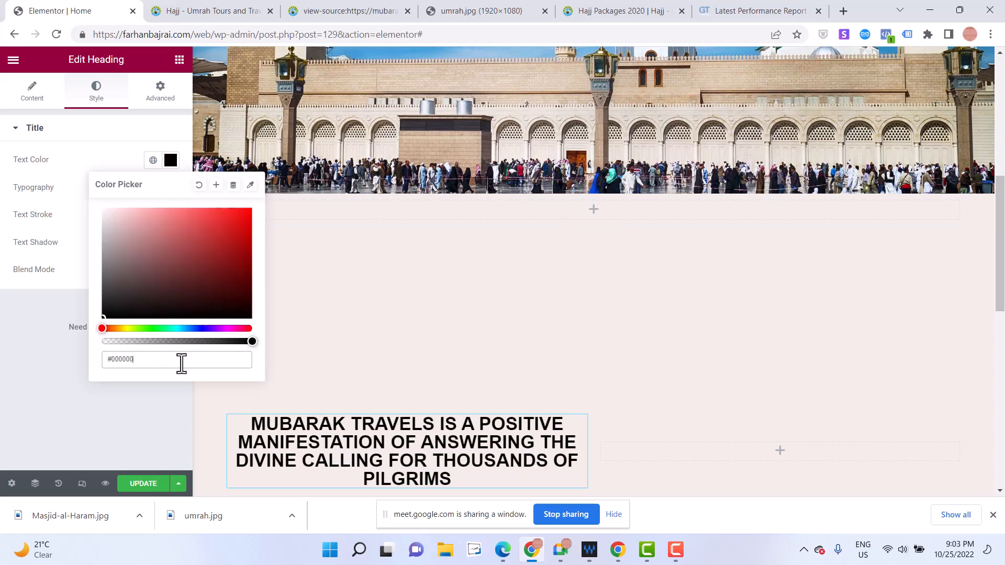
{"action": "left_click", "coordinate": [387, 422]}
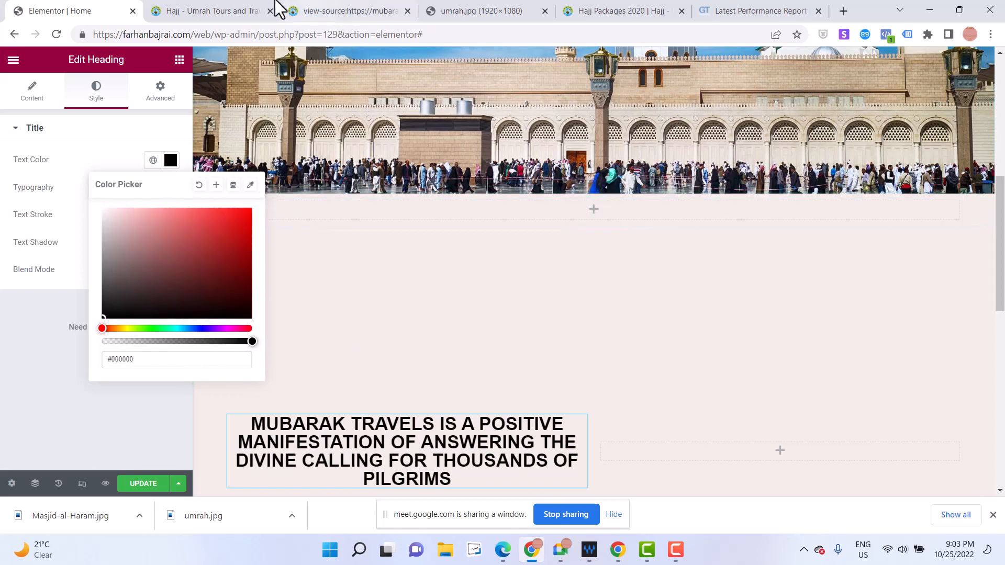
Check the divider on the Mubarak Travels page and add a Divider widget below the new heading
{"action": "left_click", "coordinate": [220, 11]}
{"action": "left_click", "coordinate": [99, 9]}
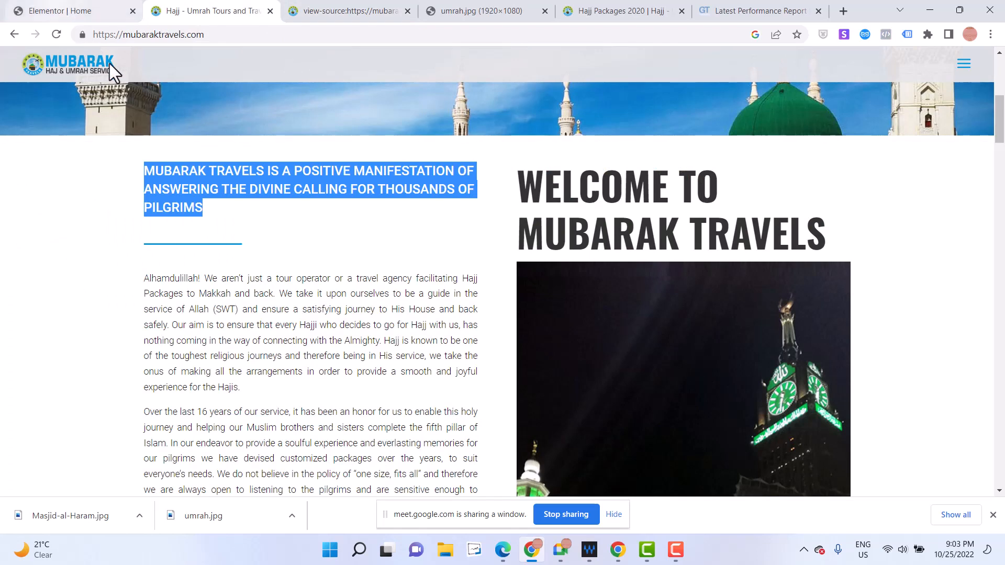
{"action": "left_click", "coordinate": [179, 59]}
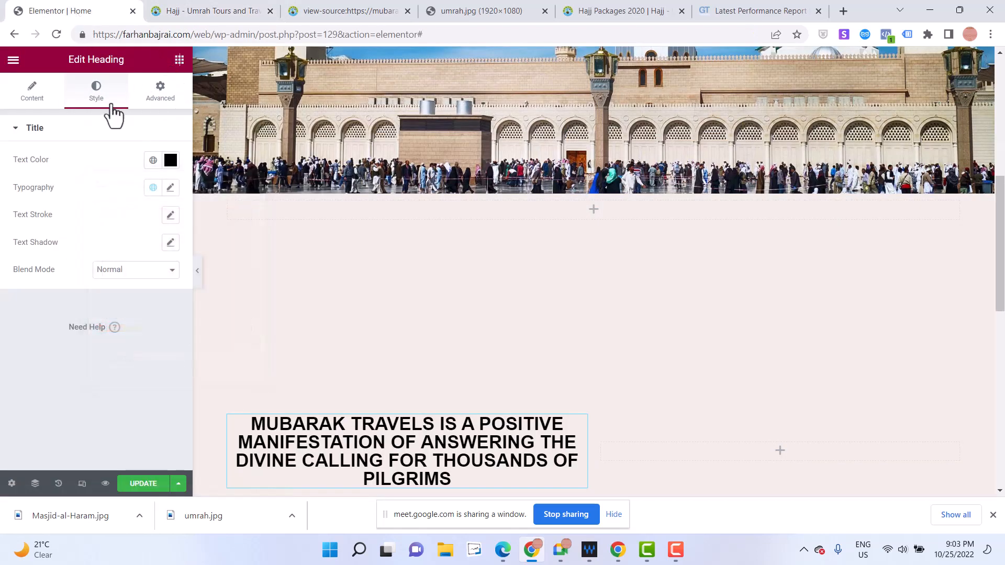
{"action": "type", "text": "divi"}
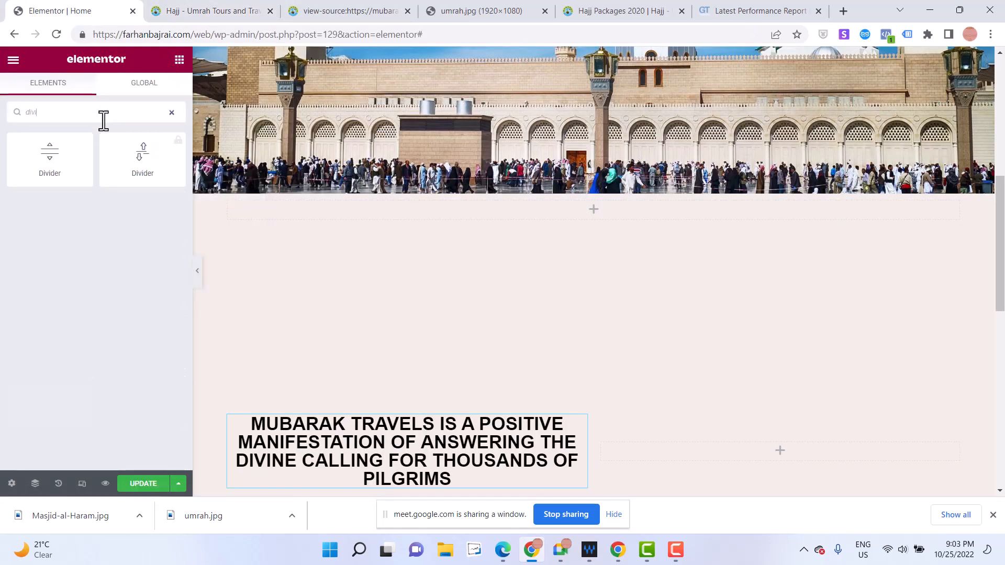
{"action": "left_click_drag", "start_coordinate": [40, 160], "coordinate": [382, 466]}
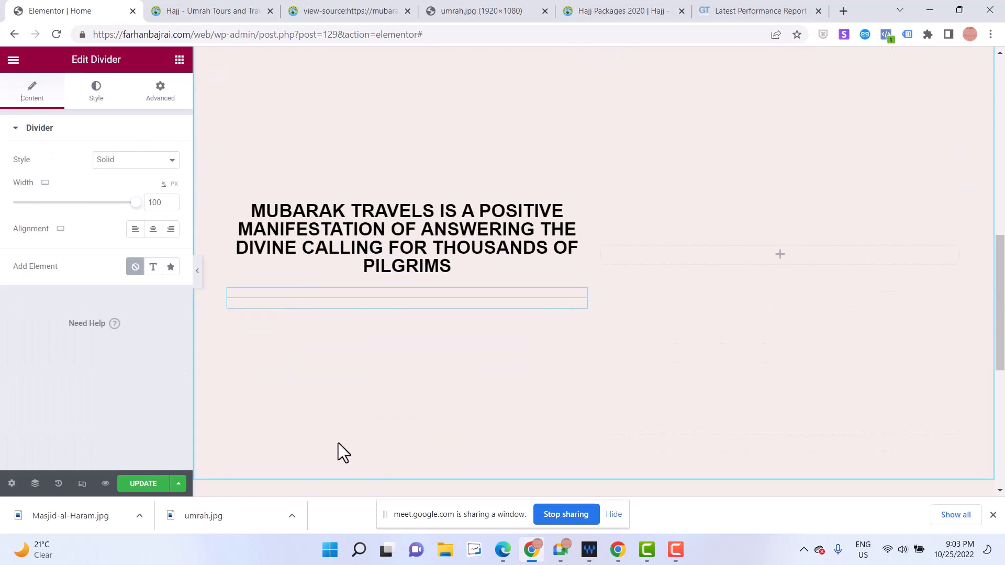
Set the divider's width to 25% with left alignment and compare it with the Mubarak Travels page
{"action": "left_click_drag", "start_coordinate": [132, 206], "coordinate": [72, 209]}
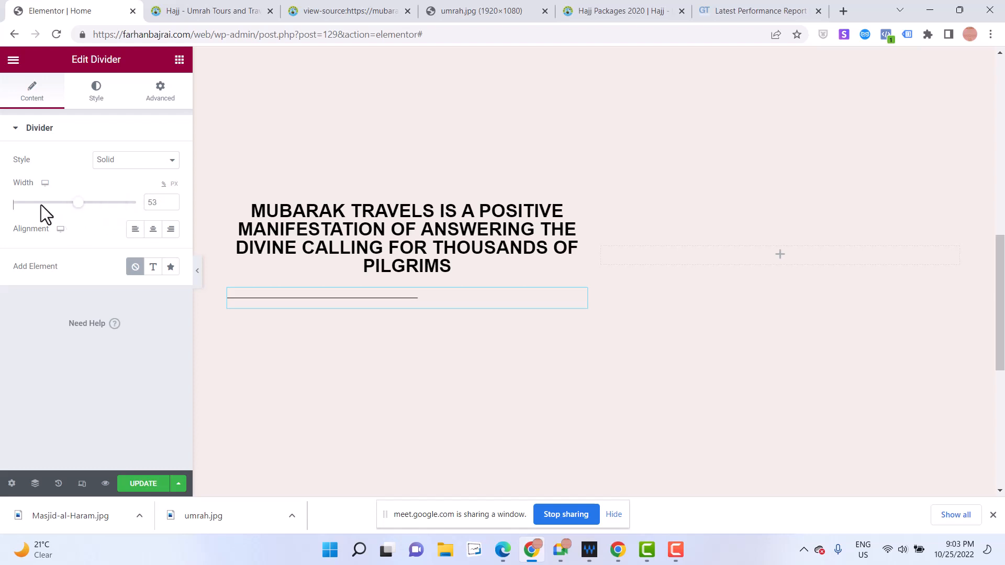
{"action": "left_click_drag", "start_coordinate": [76, 205], "coordinate": [44, 204]}
{"action": "left_click", "coordinate": [211, 2]}
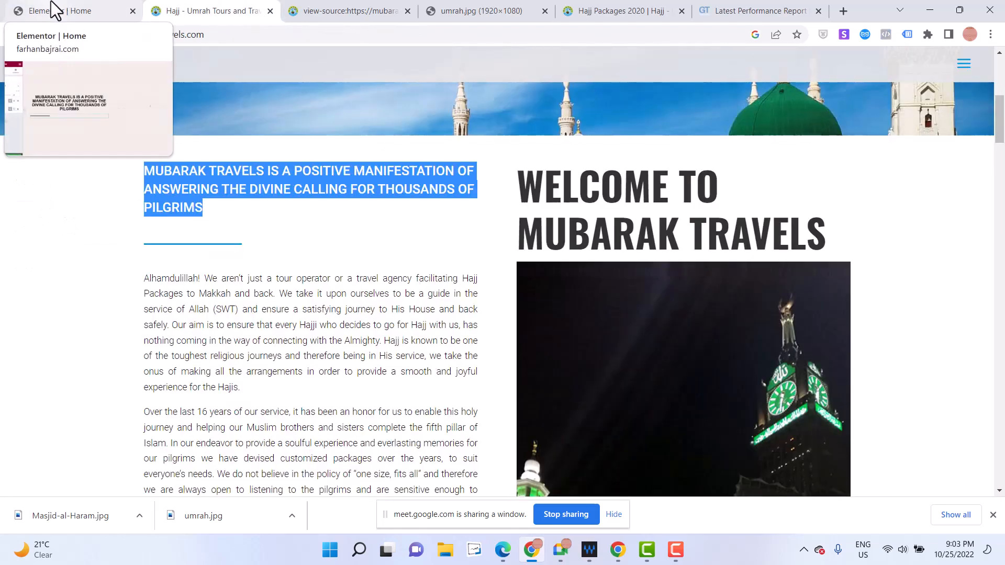
{"action": "left_click", "coordinate": [50, 5]}
Copy the introductory paragraphs from "Alhamdulillah!" through "budget haj packages." on the Mubarak Travels page and return to the Elementor page
{"action": "left_click", "coordinate": [199, 11]}
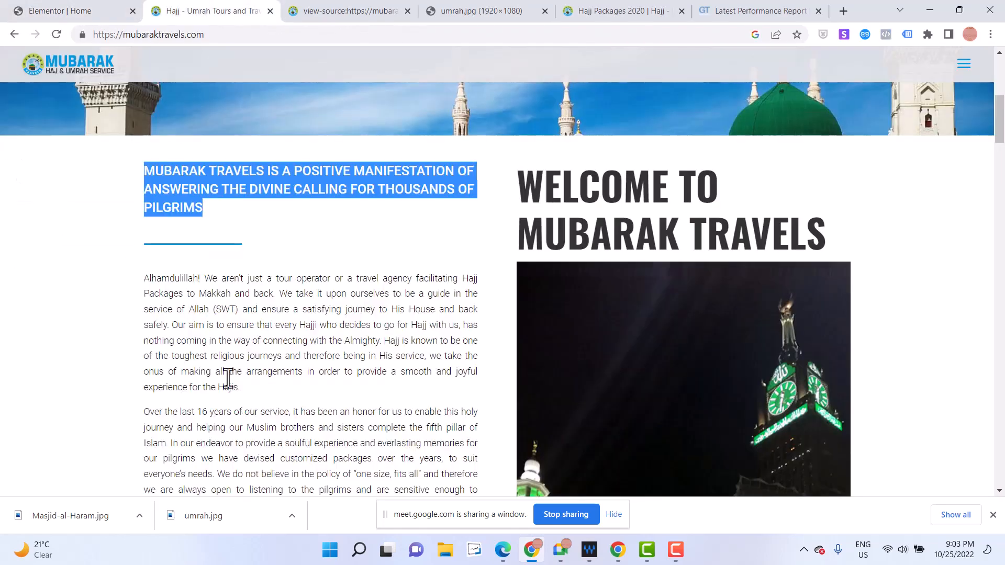
{"action": "double_click", "coordinate": [165, 280]}
{"action": "scroll", "coordinate": [231, 347], "scroll_direction": "down", "scroll_amount": 7}
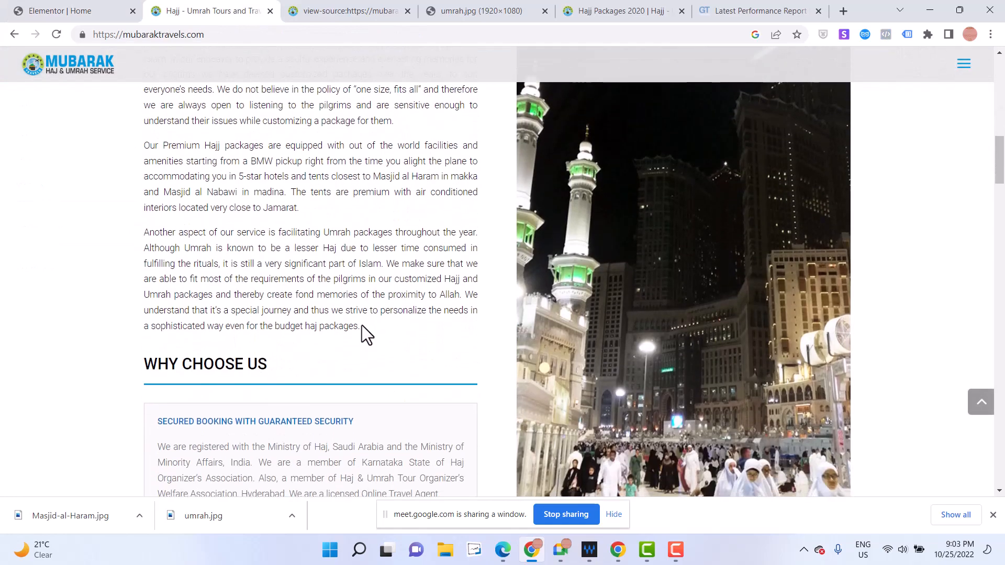
{"action": "left_click", "coordinate": [363, 325], "text": "shift"}
{"action": "left_click", "coordinate": [42, 11]}
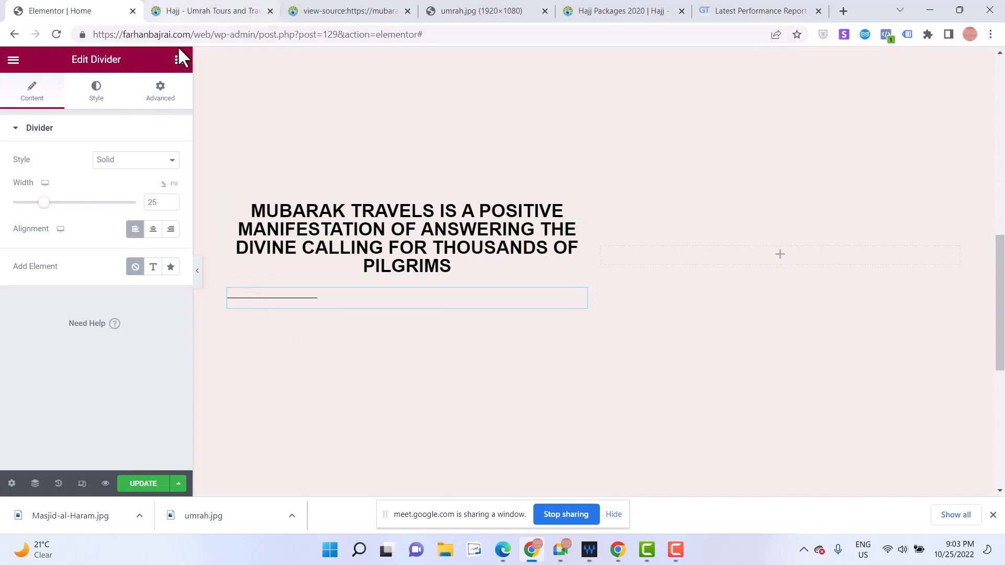
Add a Text Editor widget below the divider and replace its placeholder text with the copied introductory paragraphs
{"action": "left_click", "coordinate": [179, 60]}
{"action": "left_click_drag", "start_coordinate": [144, 268], "coordinate": [322, 302]}
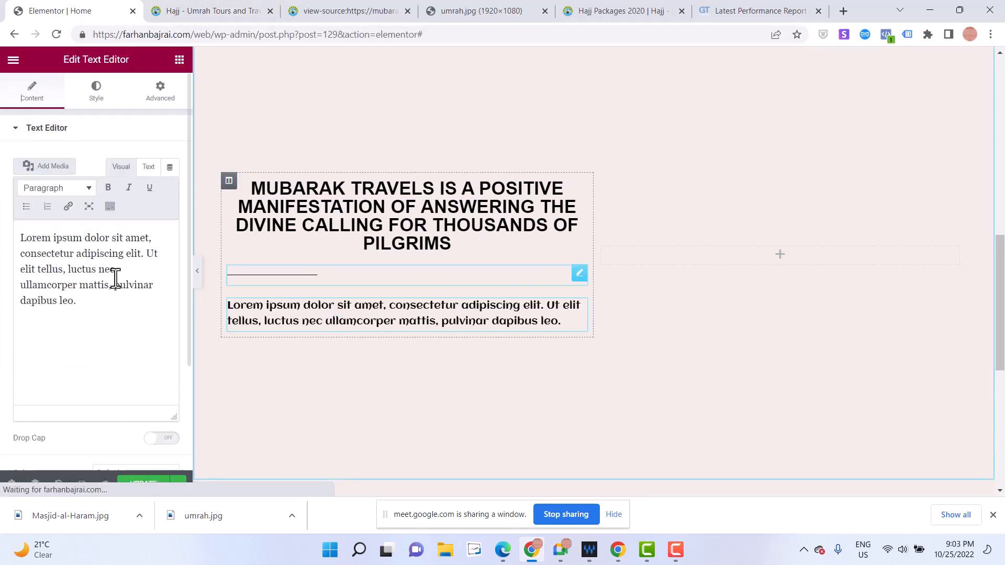
{"action": "triple_click", "coordinate": [115, 278]}
{"action": "key", "text": "ctrl+v"}
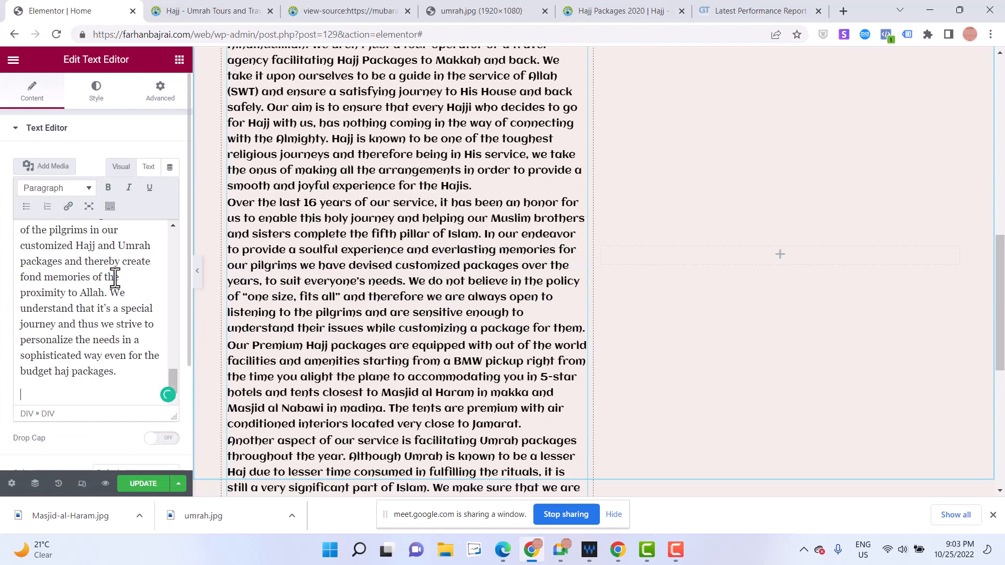
Set the font family of the introductory text to Times New Roman
{"action": "left_click", "coordinate": [96, 97]}
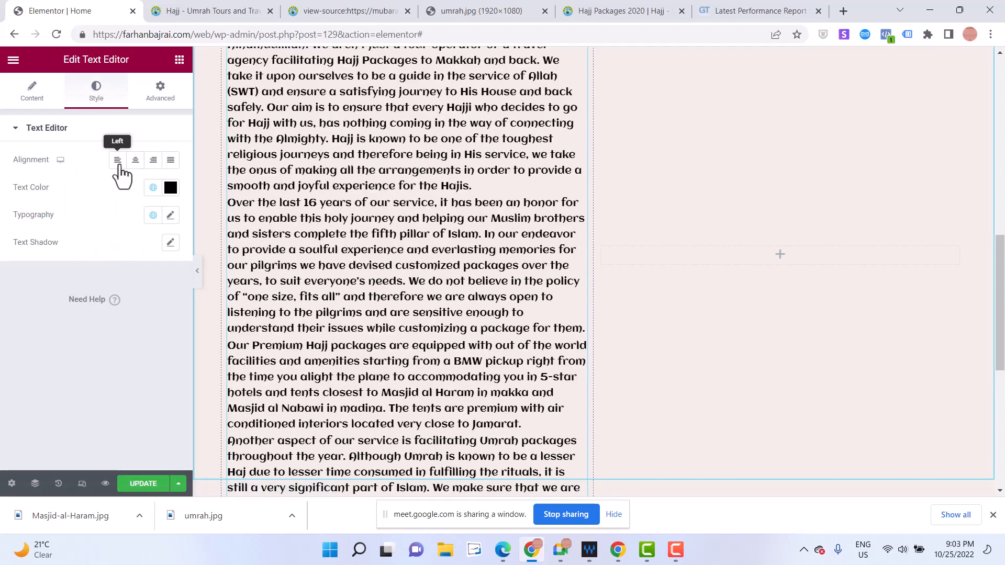
{"action": "left_click", "coordinate": [171, 215]}
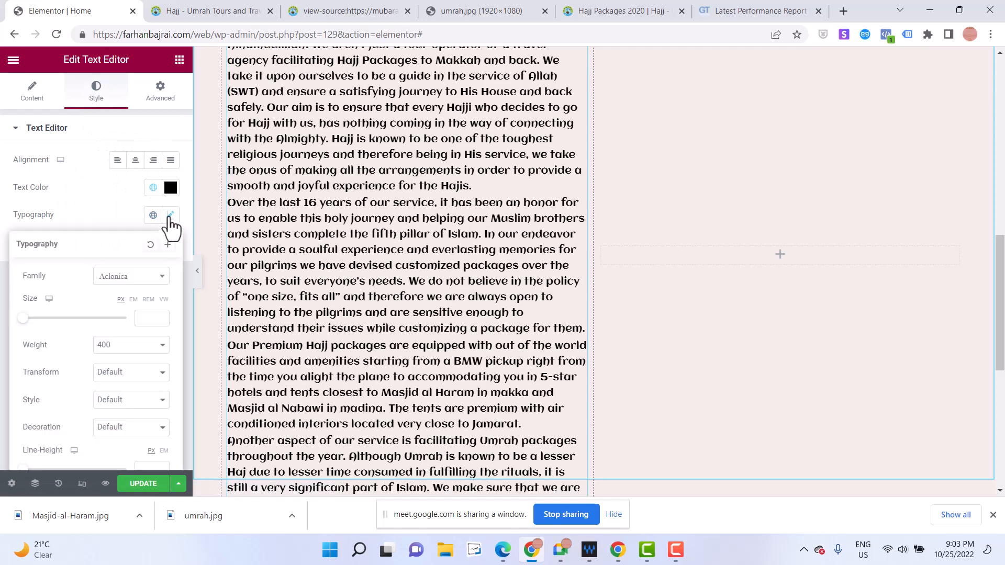
{"action": "left_click", "coordinate": [129, 276]}
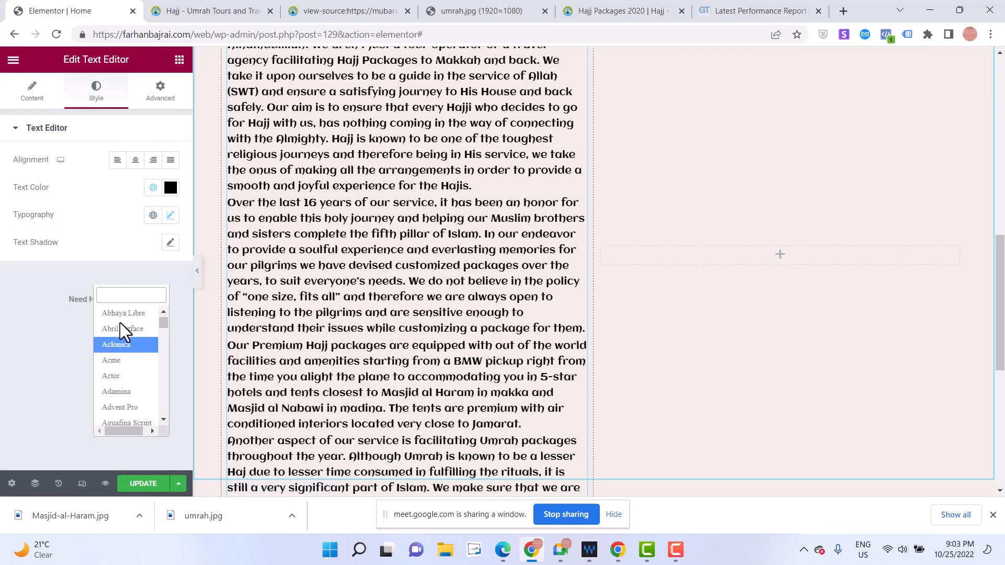
{"action": "scroll", "coordinate": [123, 340], "scroll_direction": "up", "scroll_amount": 3}
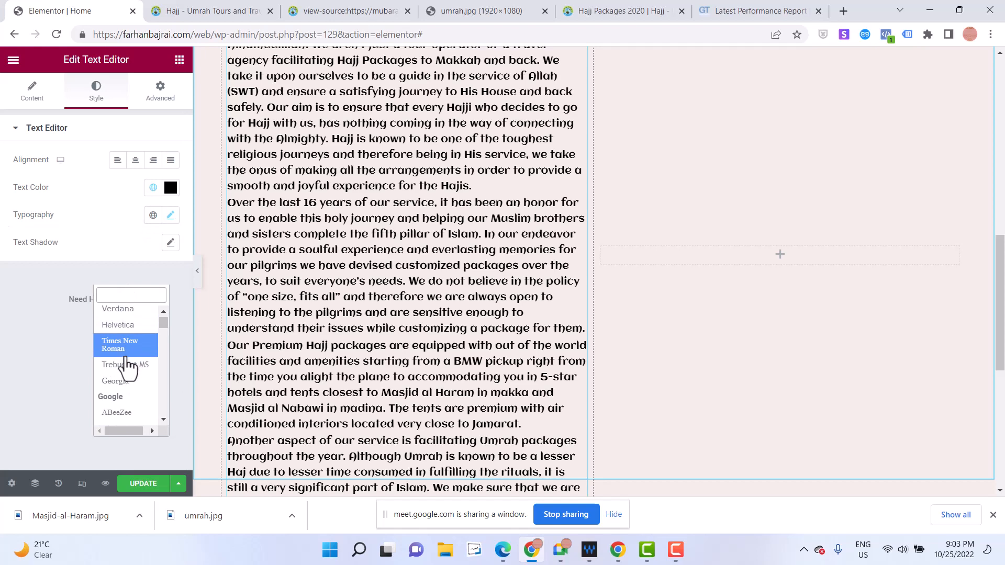
{"action": "left_click", "coordinate": [126, 346]}
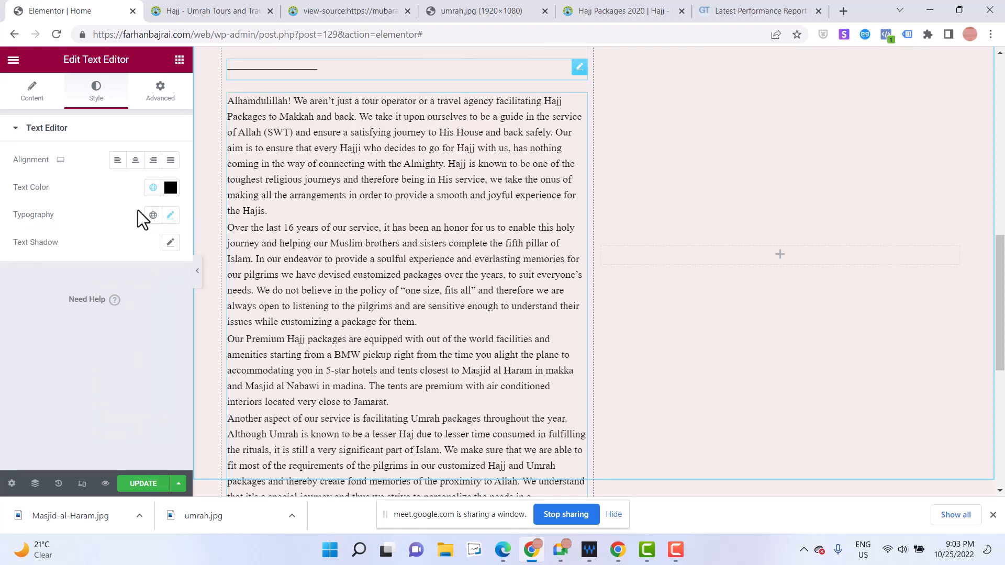
Compare the section with the Mubarak Travels page and add an Image widget to the second column
{"action": "scroll", "coordinate": [268, 303], "scroll_direction": "down", "scroll_amount": 4}
{"action": "left_click", "coordinate": [201, 9]}
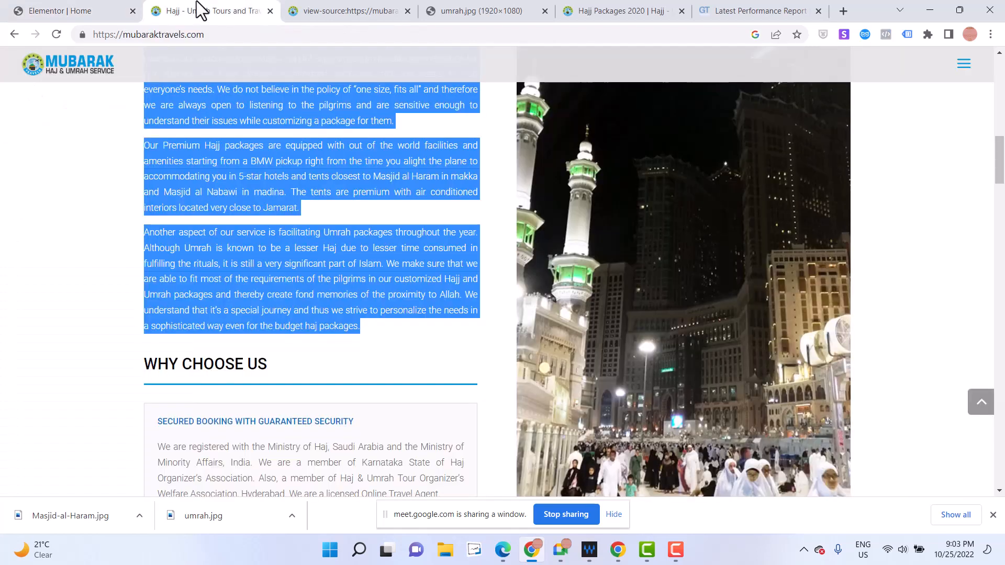
{"action": "left_click", "coordinate": [67, 10]}
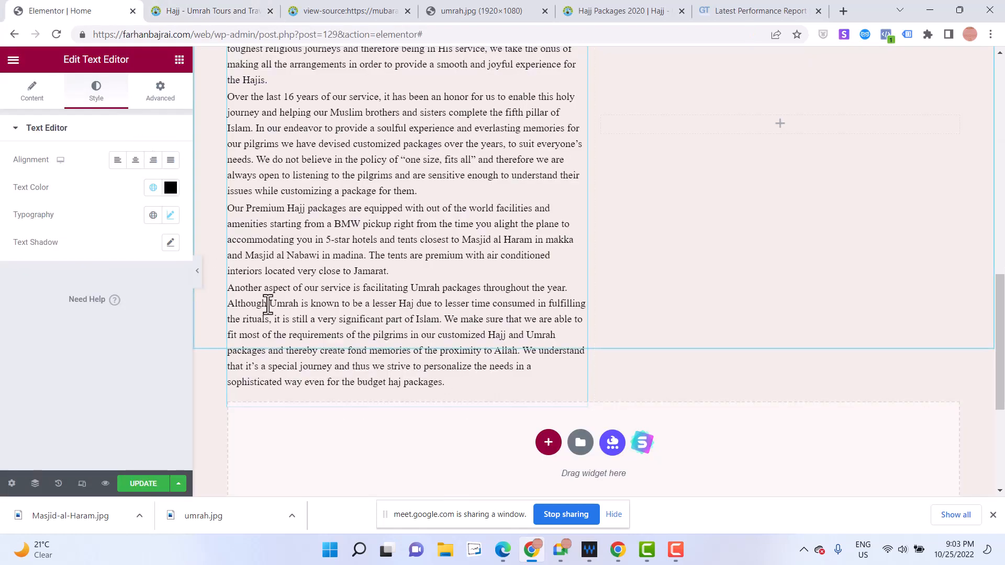
{"action": "left_click", "coordinate": [226, 10]}
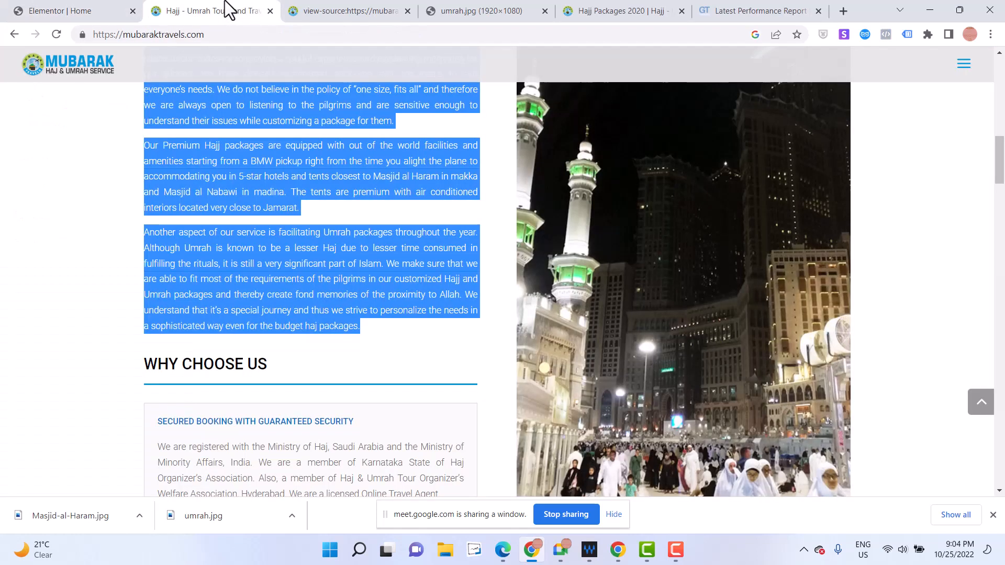
{"action": "left_click", "coordinate": [111, 3]}
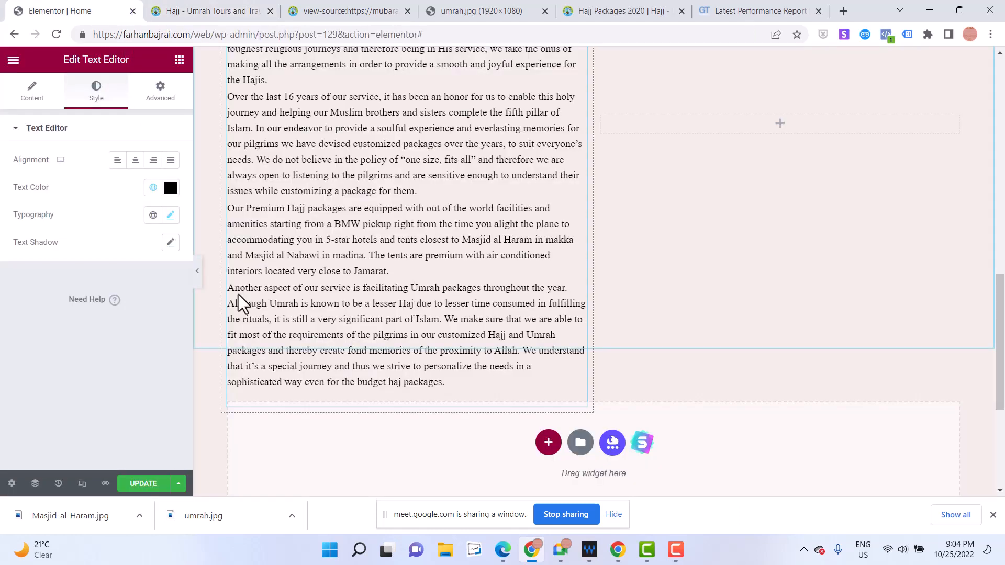
{"action": "left_click", "coordinate": [179, 61]}
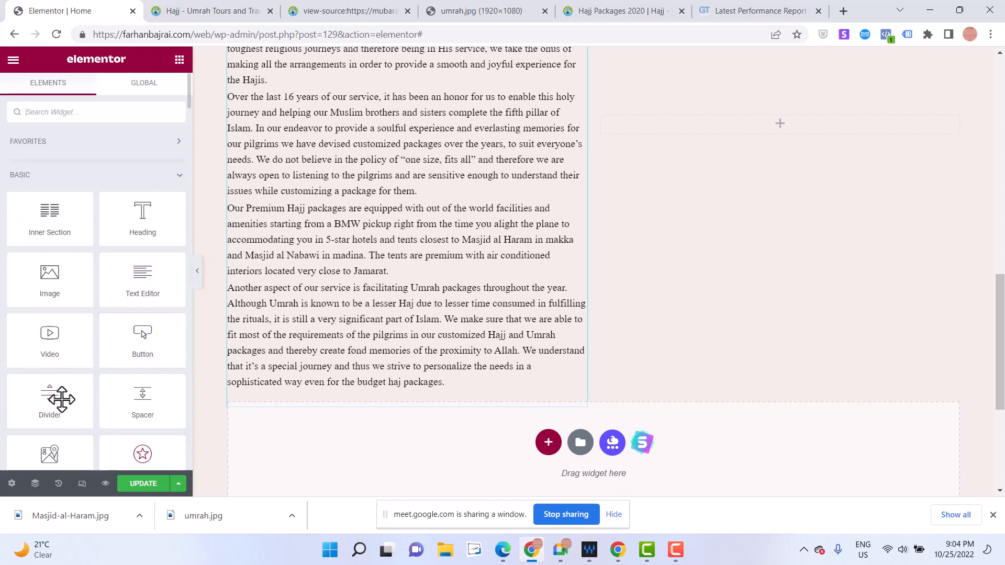
{"action": "left_click_drag", "start_coordinate": [47, 289], "coordinate": [752, 135]}
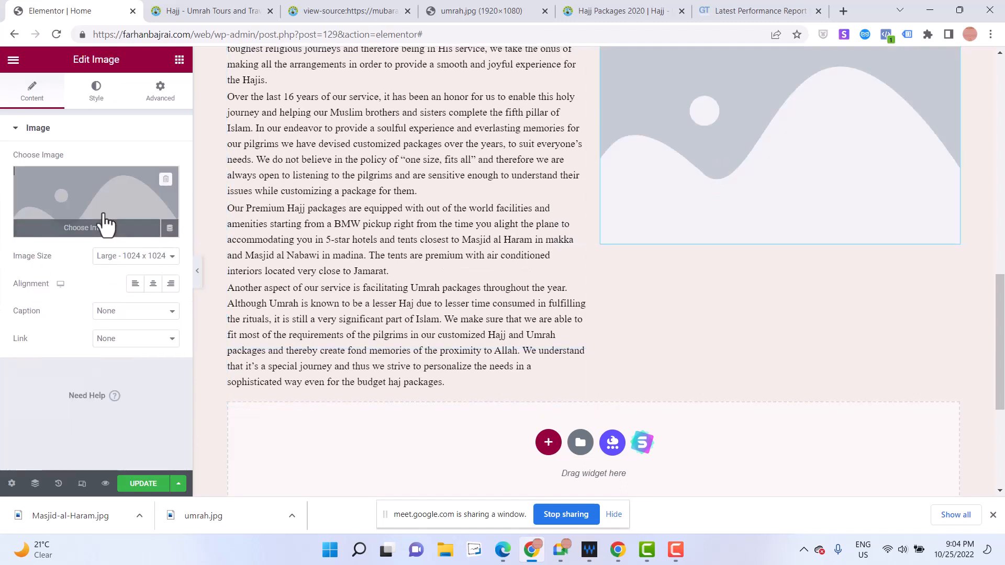
Upload Masjid-al-Haram.jpg from the Blogging folder and insert it into the second column's Image widget
{"action": "left_click", "coordinate": [107, 220]}
{"action": "left_click", "coordinate": [194, 112]}
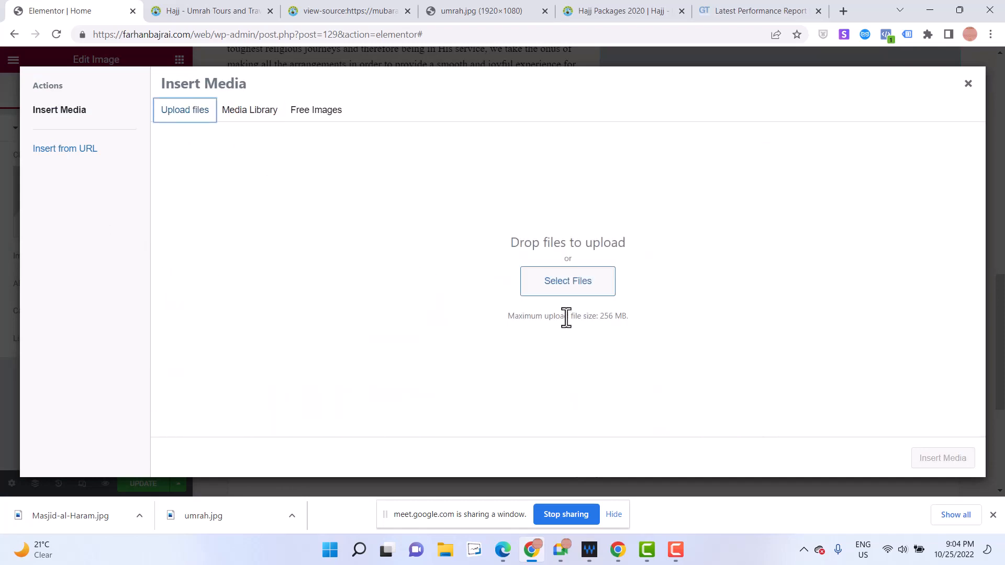
{"action": "left_click", "coordinate": [568, 287]}
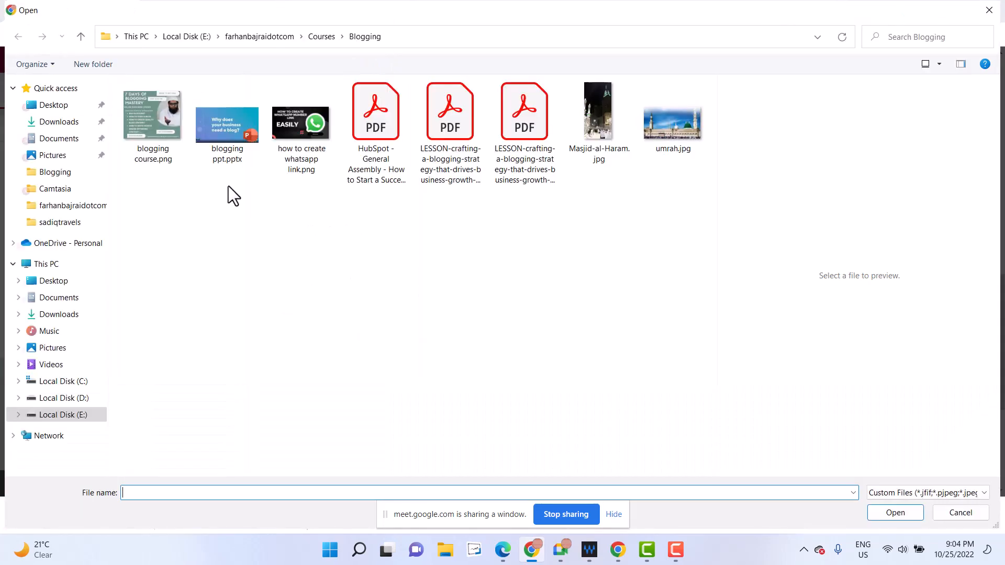
{"action": "double_click", "coordinate": [592, 146]}
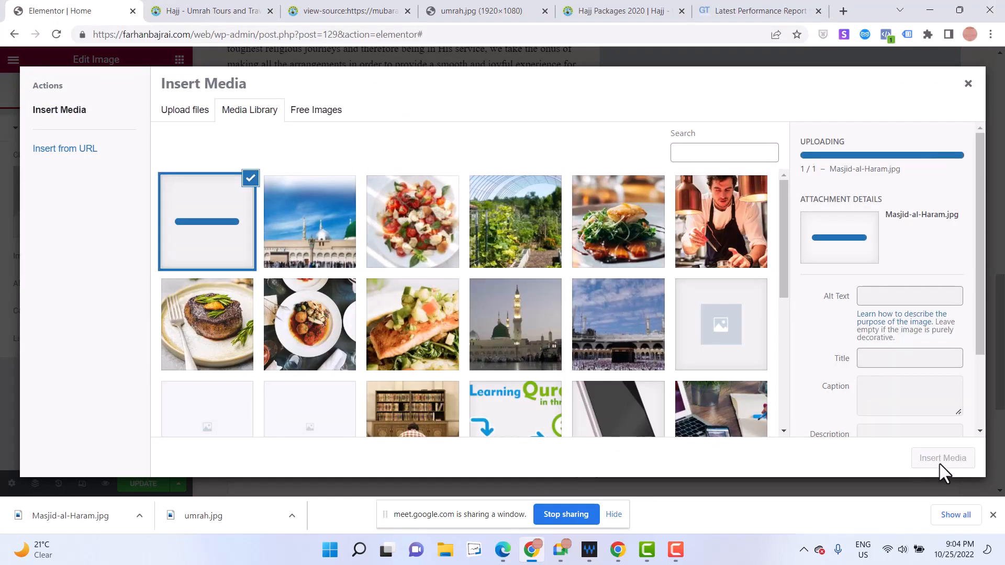
{"action": "left_click", "coordinate": [941, 459]}
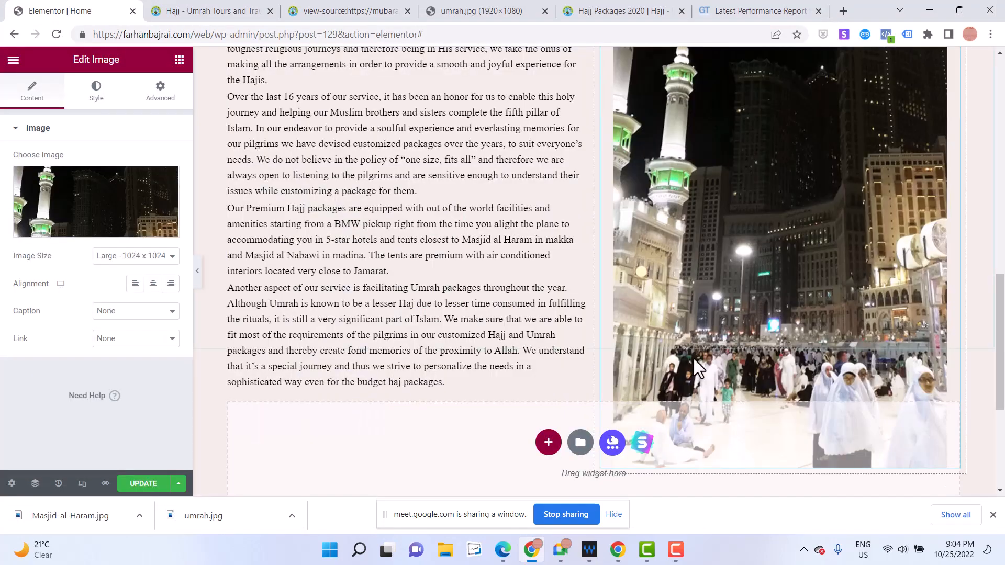
Preview the home page, examine the new two-column section below the hero, and return to the editor
{"action": "scroll", "coordinate": [693, 357], "scroll_direction": "up", "scroll_amount": 8}
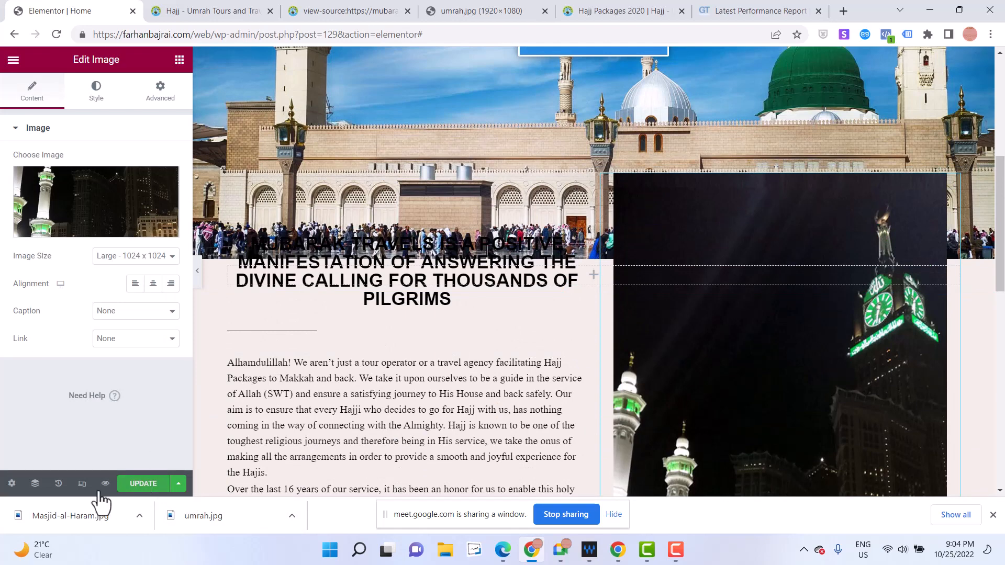
{"action": "left_click", "coordinate": [106, 483]}
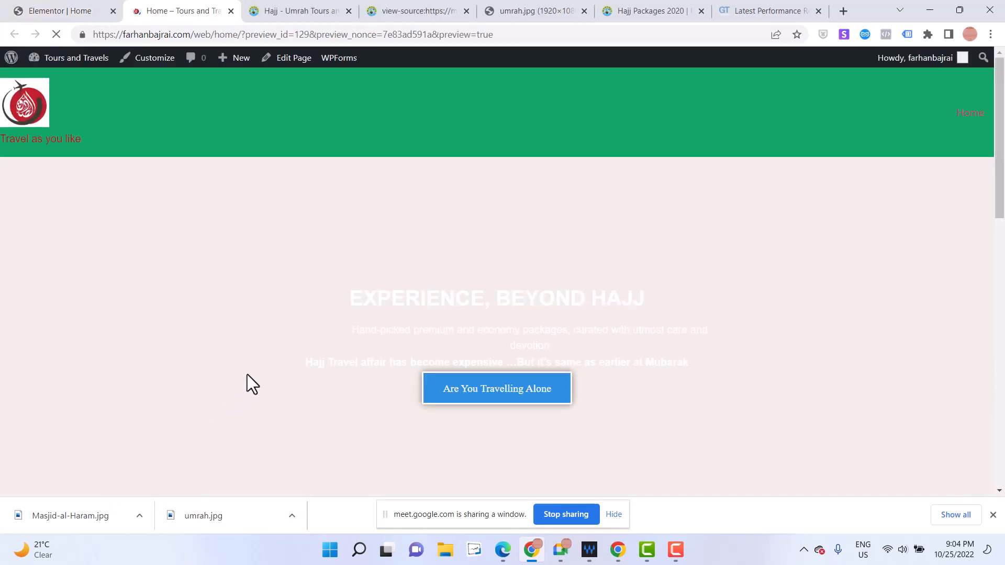
{"action": "scroll", "coordinate": [330, 350], "scroll_direction": "down", "scroll_amount": 7}
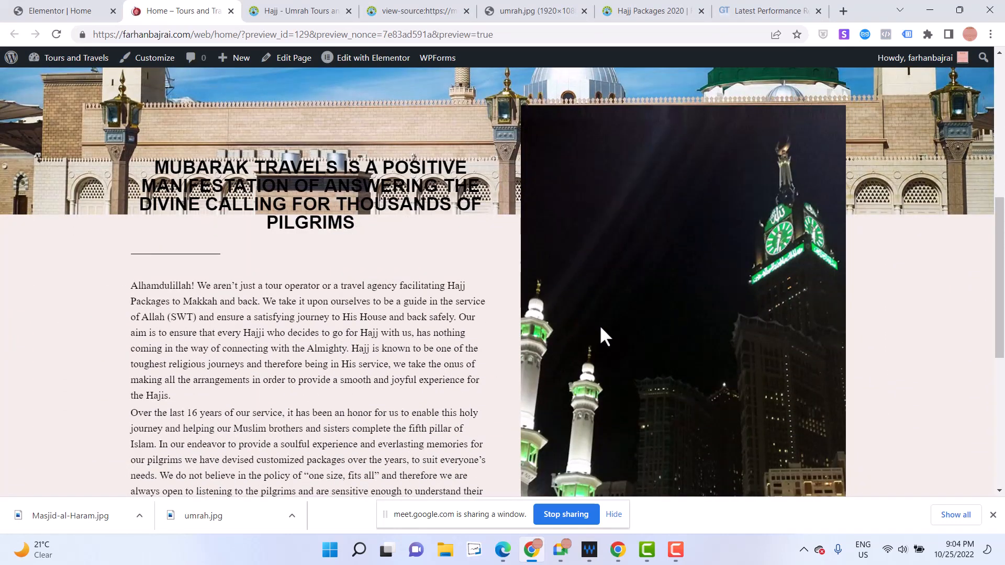
{"action": "left_click", "coordinate": [86, 8]}
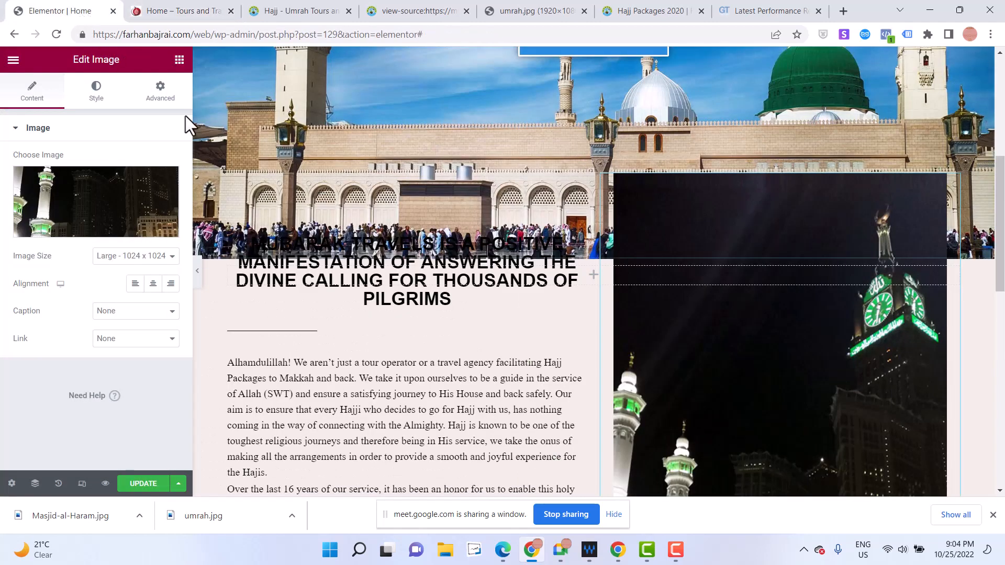
Set the two-column section's linked top and bottom margins to 136 px
{"action": "left_click", "coordinate": [180, 59]}
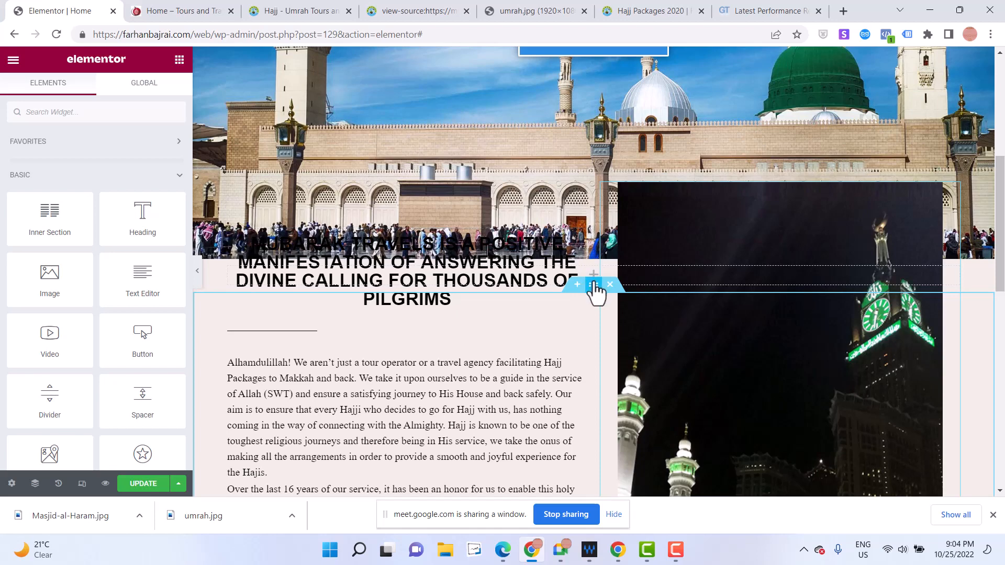
{"action": "left_click", "coordinate": [594, 285]}
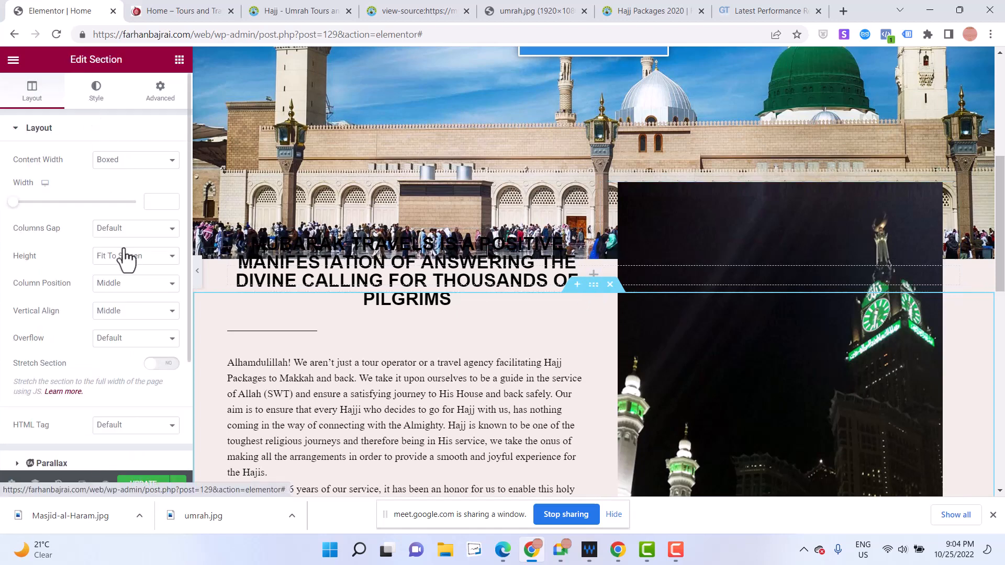
{"action": "left_click", "coordinate": [96, 93]}
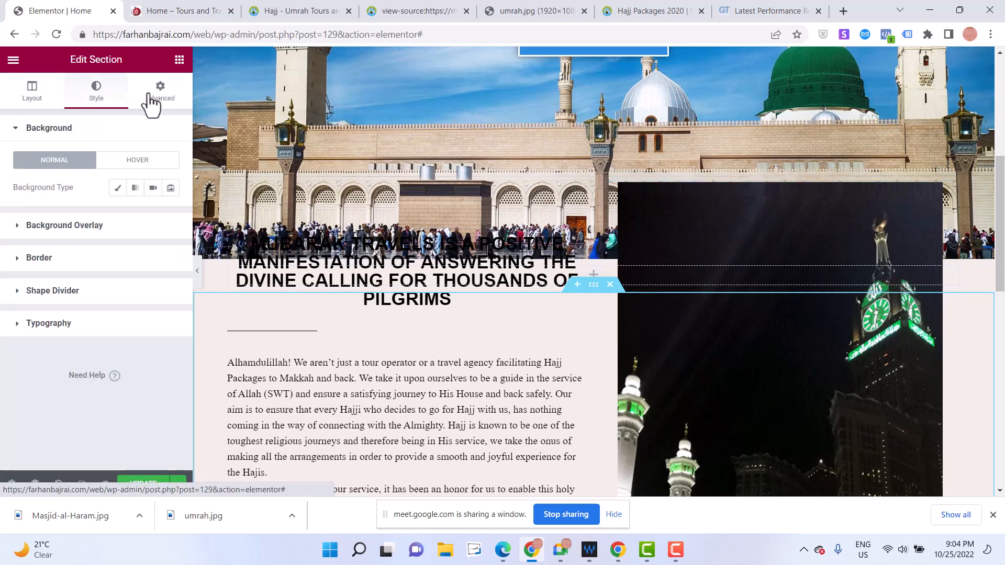
{"action": "left_click", "coordinate": [152, 100]}
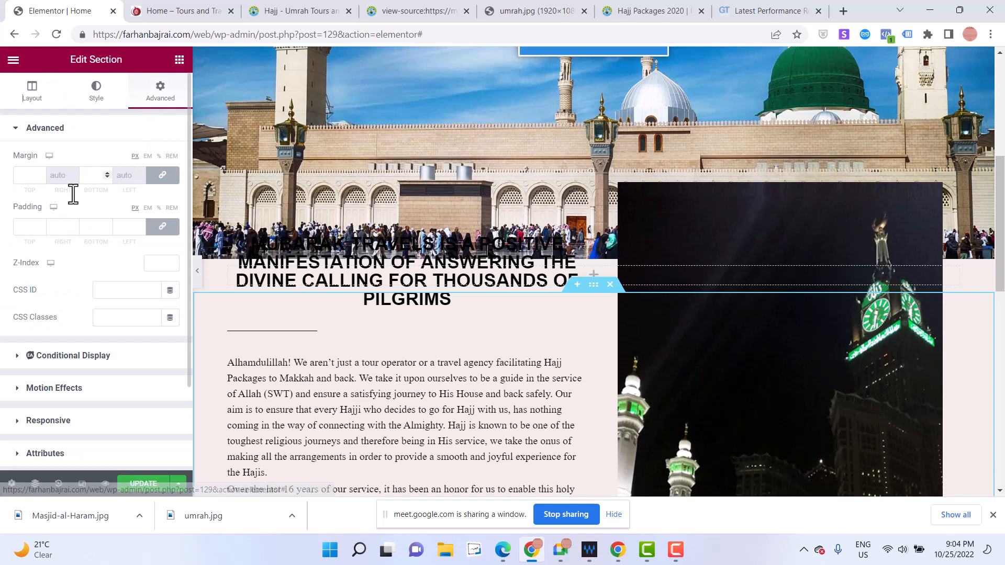
{"action": "left_click", "coordinate": [42, 174]}
{"action": "type", "text": "4"}
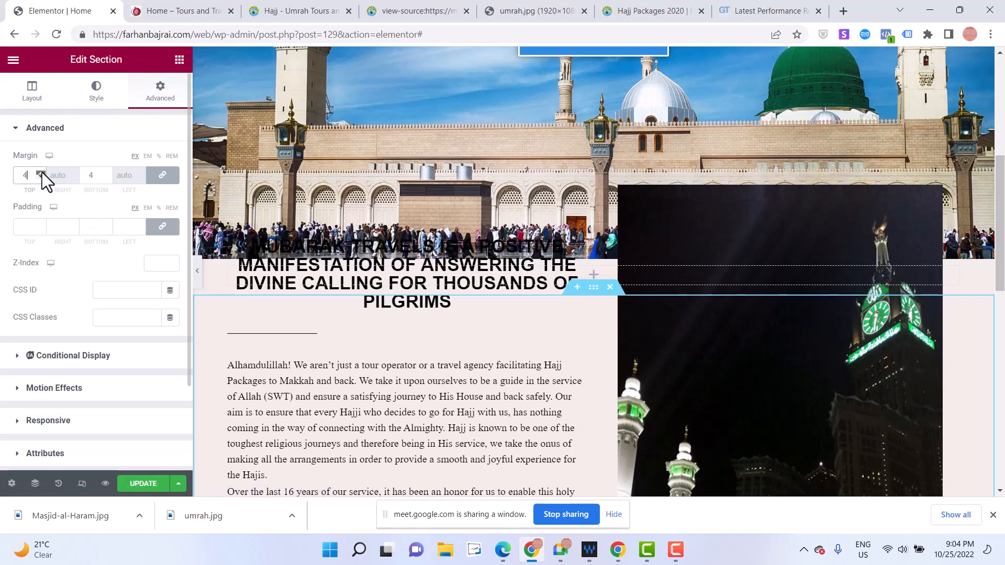
{"action": "key", "text": "BackSpace"}
{"action": "type", "text": "19"}
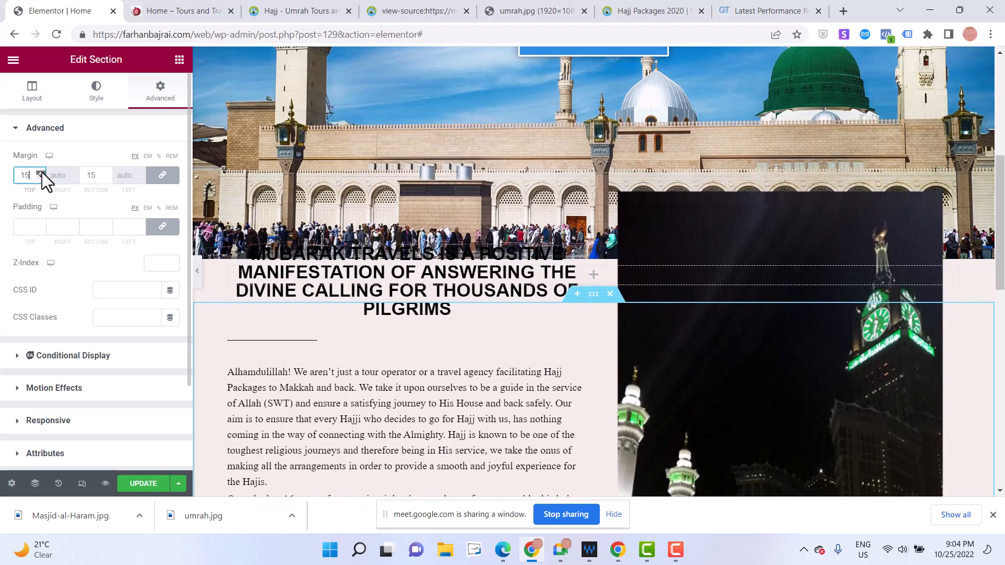
{"action": "left_click", "coordinate": [42, 172]}
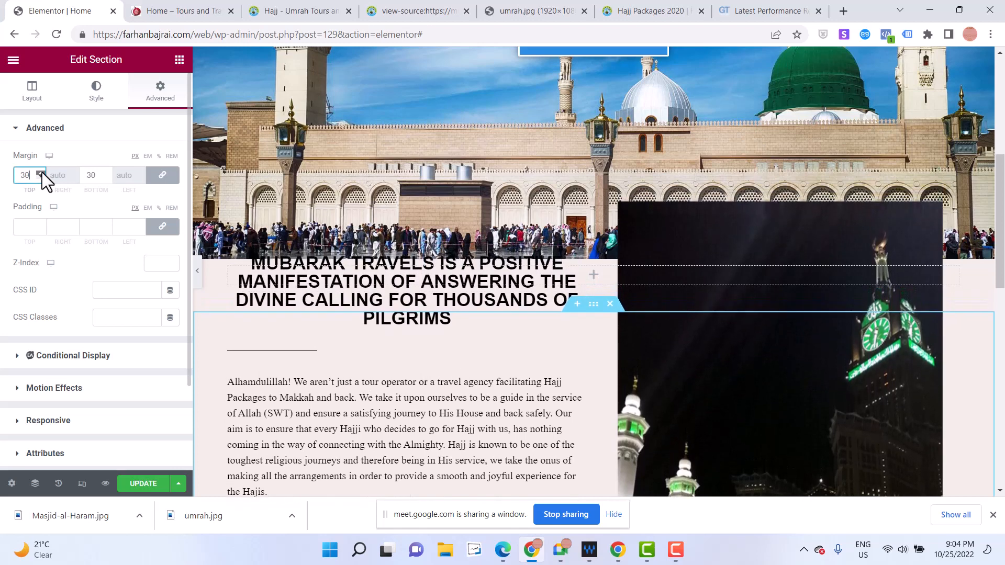
{"action": "left_click_drag", "start_coordinate": [42, 173], "coordinate": [42, 172]}
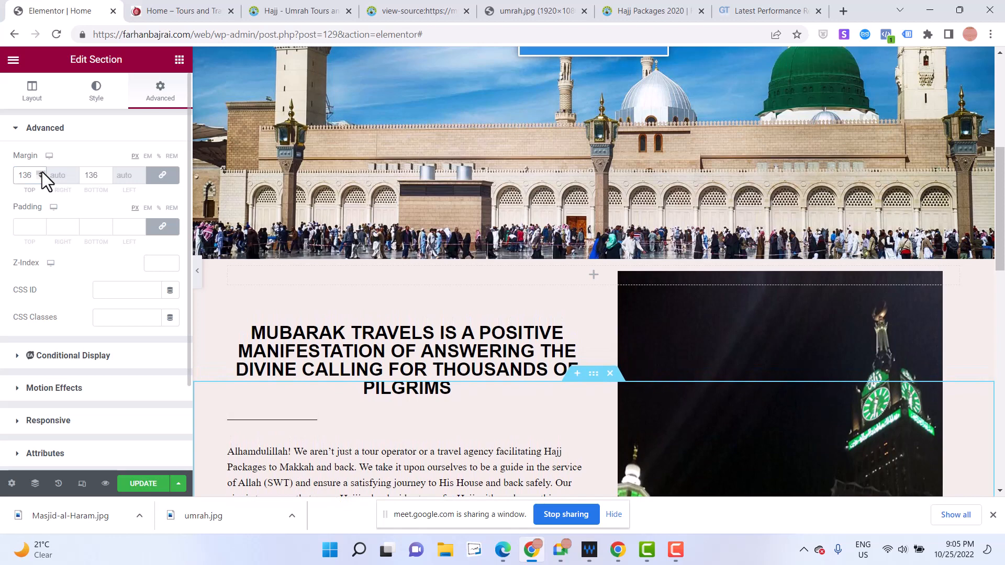
Preview the home page, check the spacing between the hero and the two-column section, and return to the editor
{"action": "left_click", "coordinate": [106, 484]}
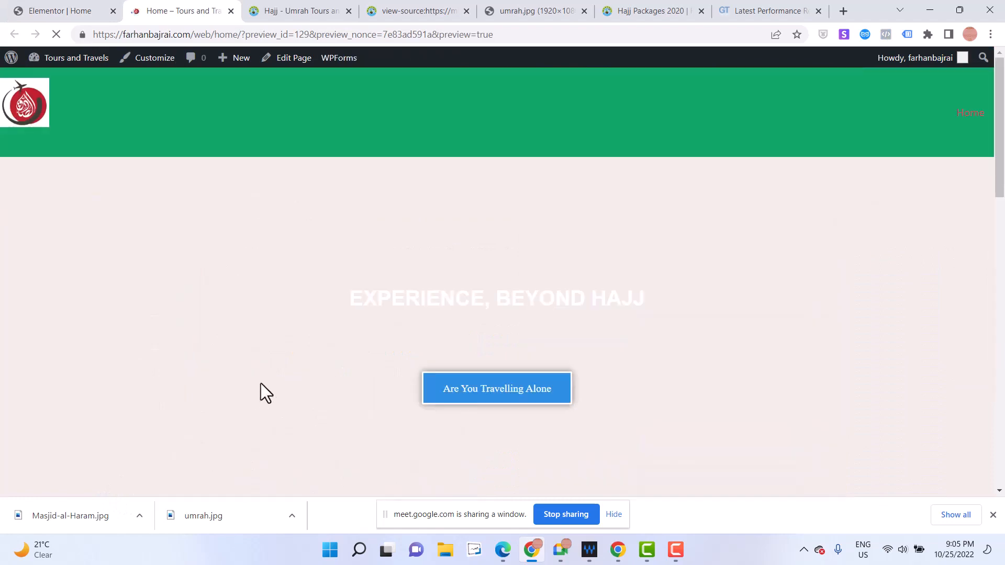
{"action": "scroll", "coordinate": [260, 382], "scroll_direction": "down", "scroll_amount": 4}
{"action": "scroll", "coordinate": [259, 385], "scroll_direction": "down", "scroll_amount": 4}
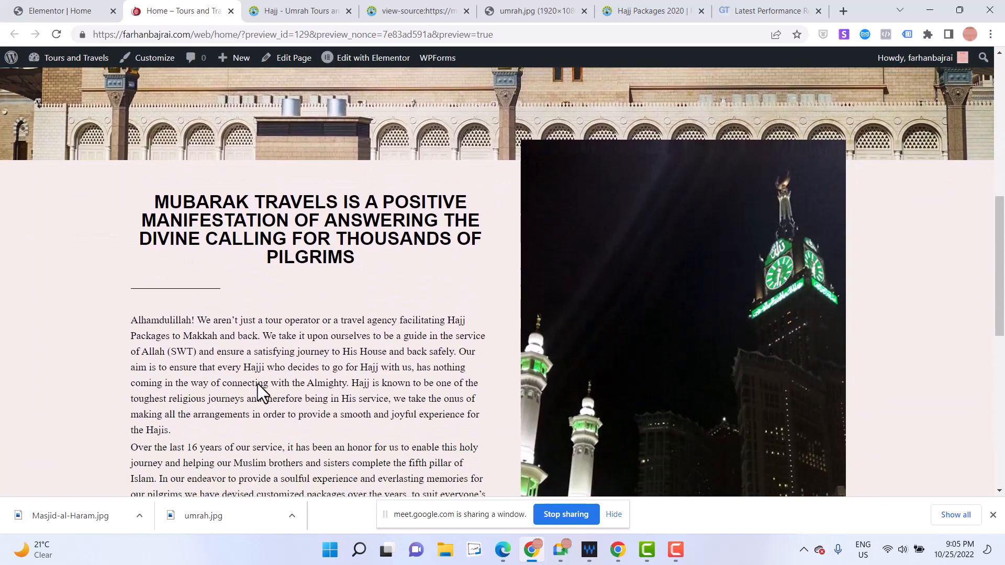
{"action": "left_click", "coordinate": [79, 9]}
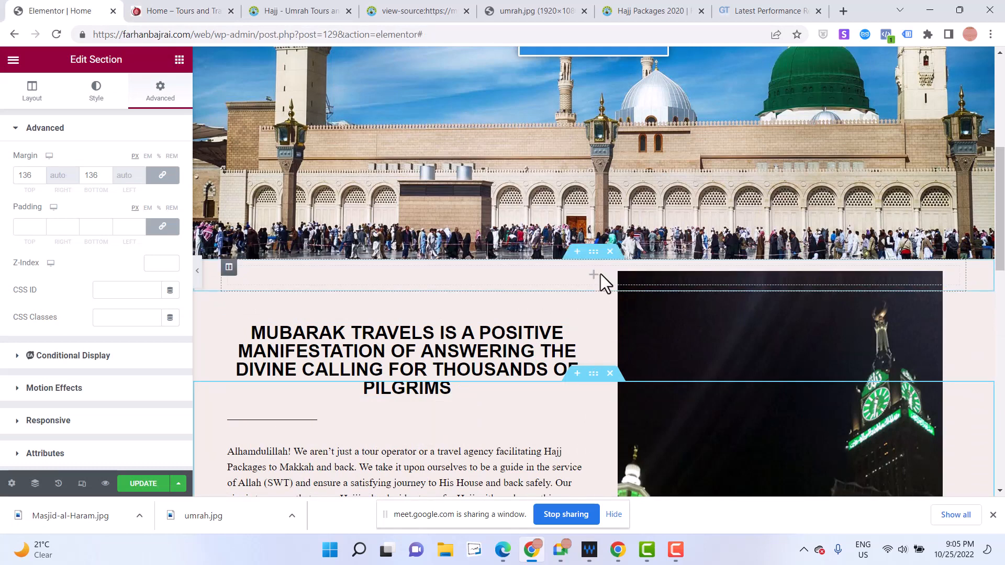
Set the image column's vertical alignment to Middle and its horizontal alignment to Center
{"action": "left_click", "coordinate": [649, 282]}
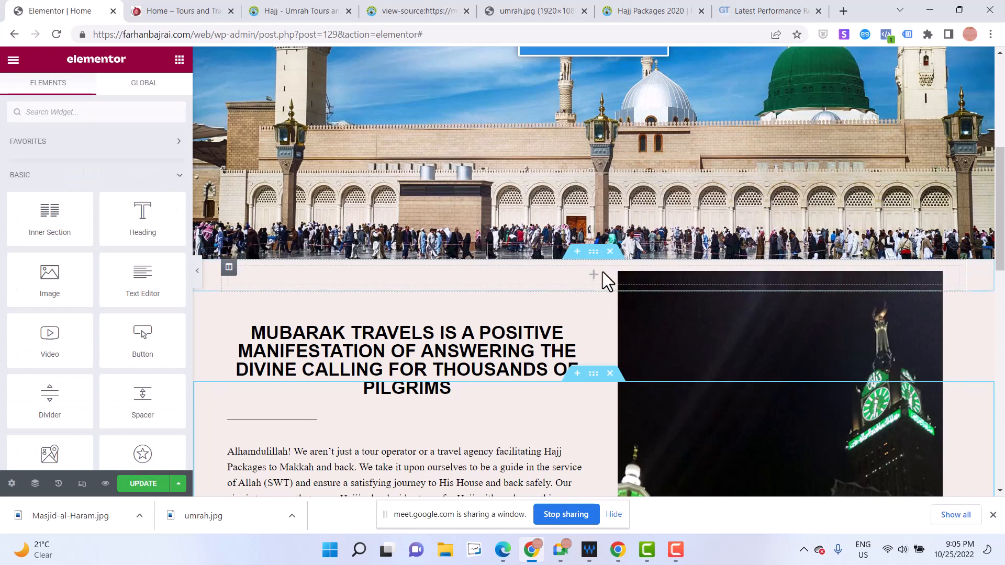
{"action": "left_click", "coordinate": [675, 336]}
{"action": "right_click", "coordinate": [674, 337]}
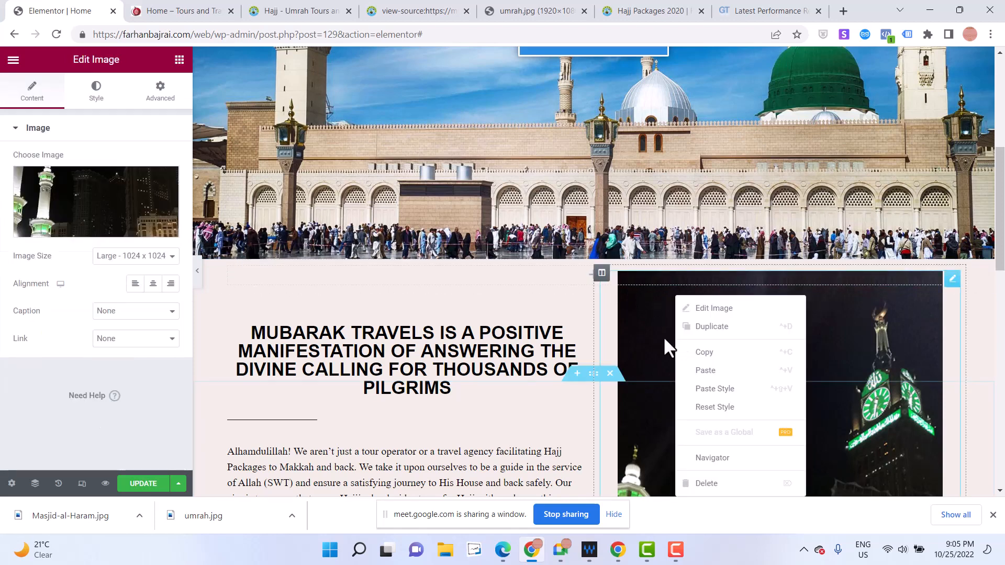
{"action": "left_click", "coordinate": [664, 336]}
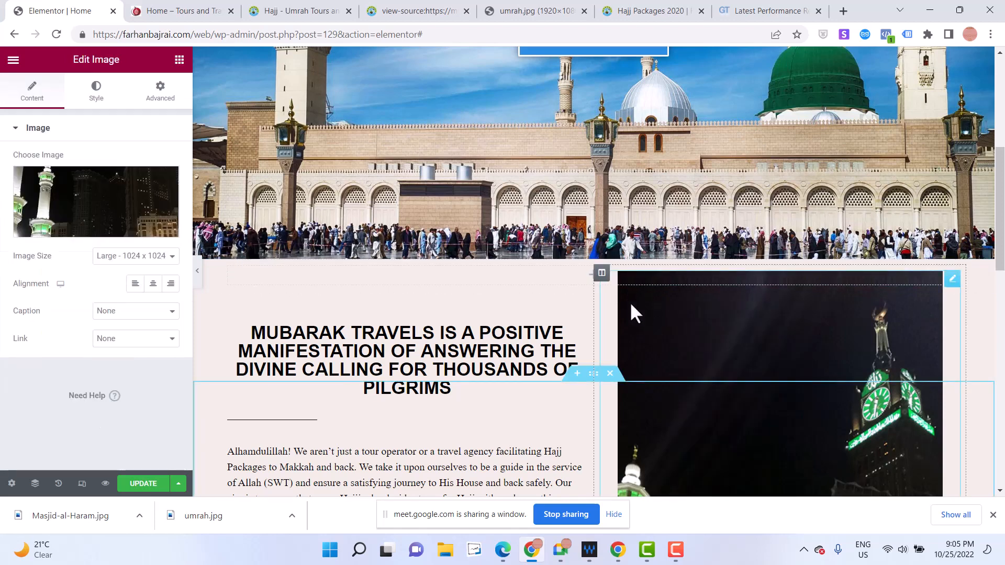
{"action": "left_click", "coordinate": [679, 331]}
{"action": "left_click", "coordinate": [607, 274]}
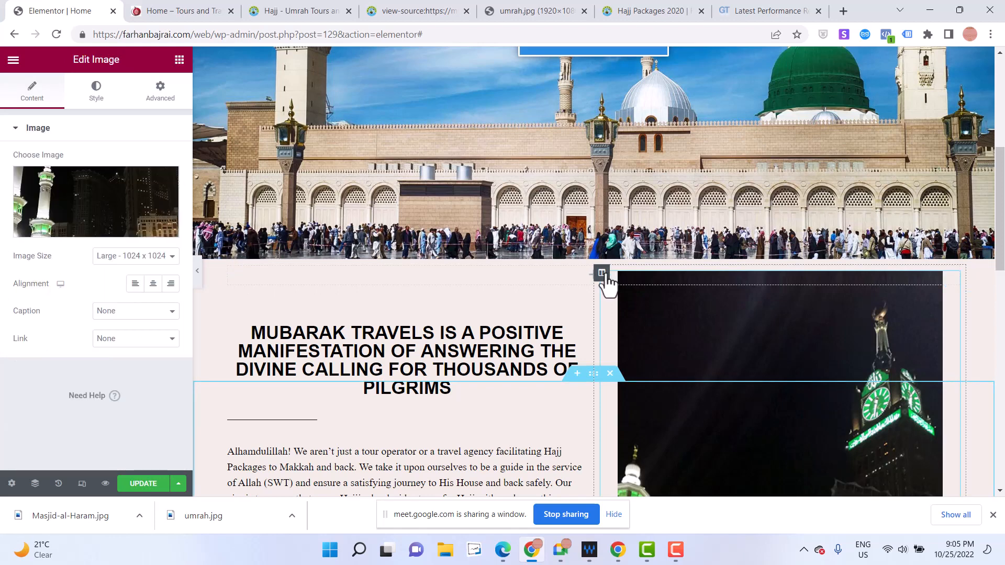
{"action": "left_click", "coordinate": [603, 274]}
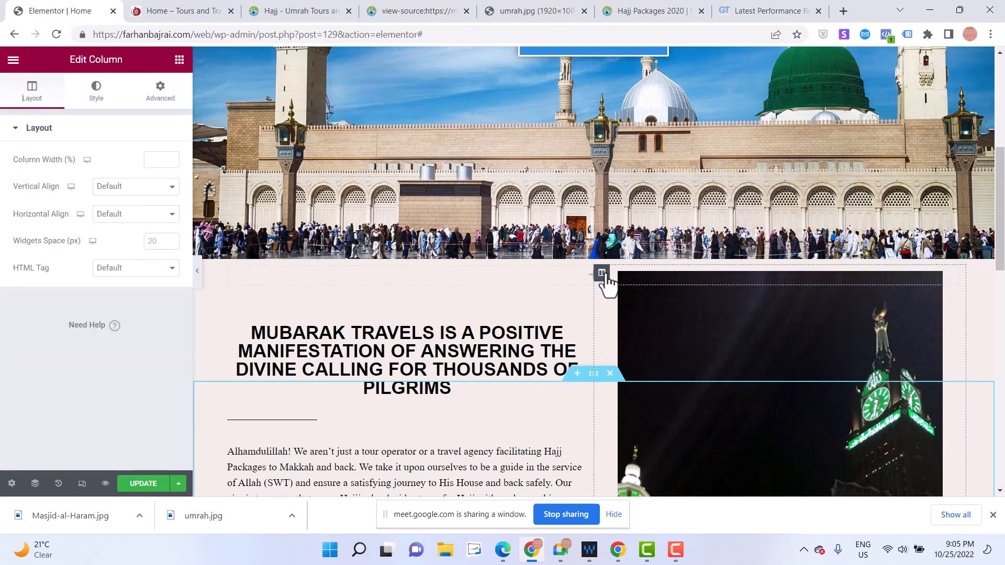
{"action": "left_click", "coordinate": [124, 188]}
{"action": "left_click", "coordinate": [126, 219]}
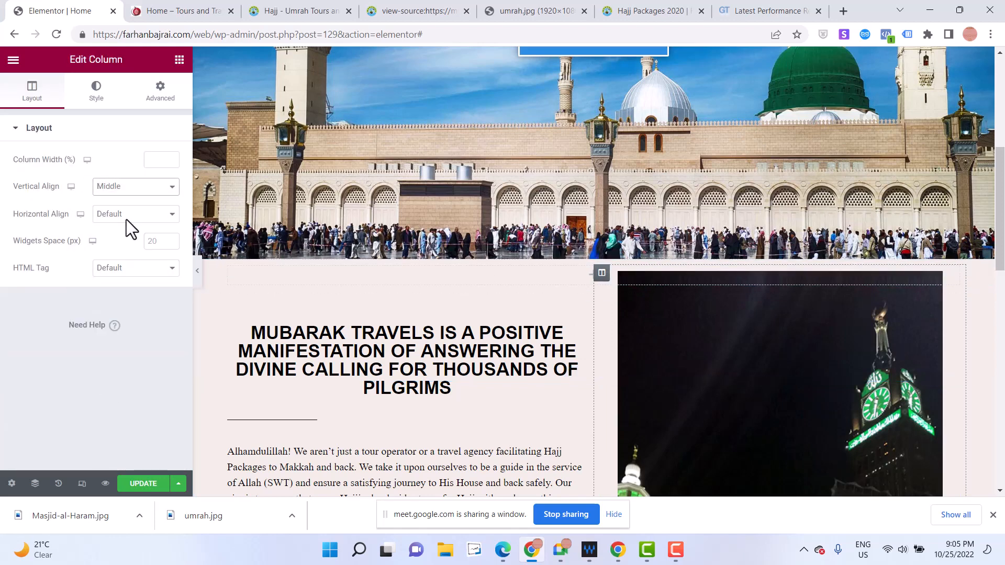
{"action": "left_click", "coordinate": [127, 218]}
{"action": "left_click", "coordinate": [129, 246]}
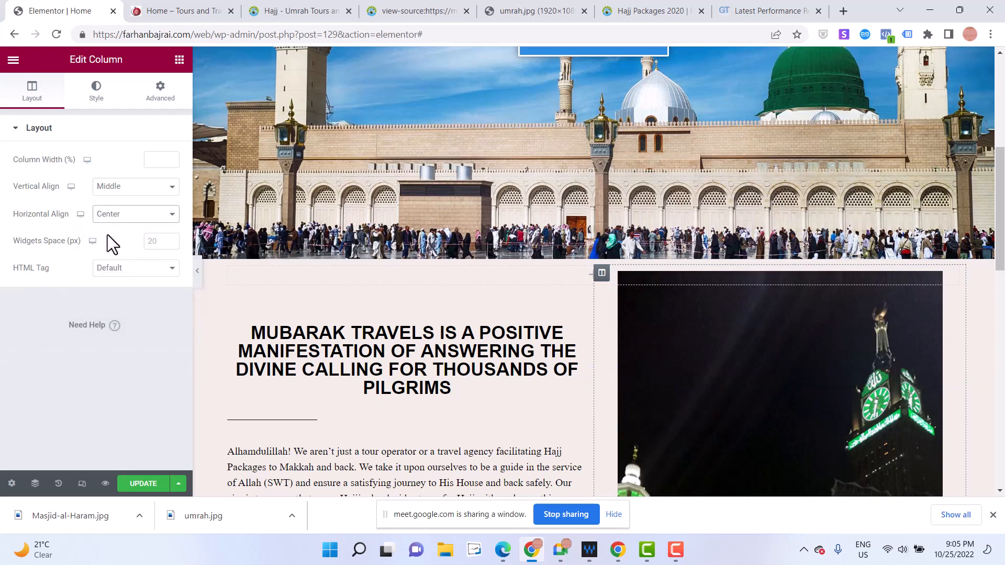
Unlink the image column's margin values and set only its top margin to 57 px
{"action": "left_click", "coordinate": [89, 102]}
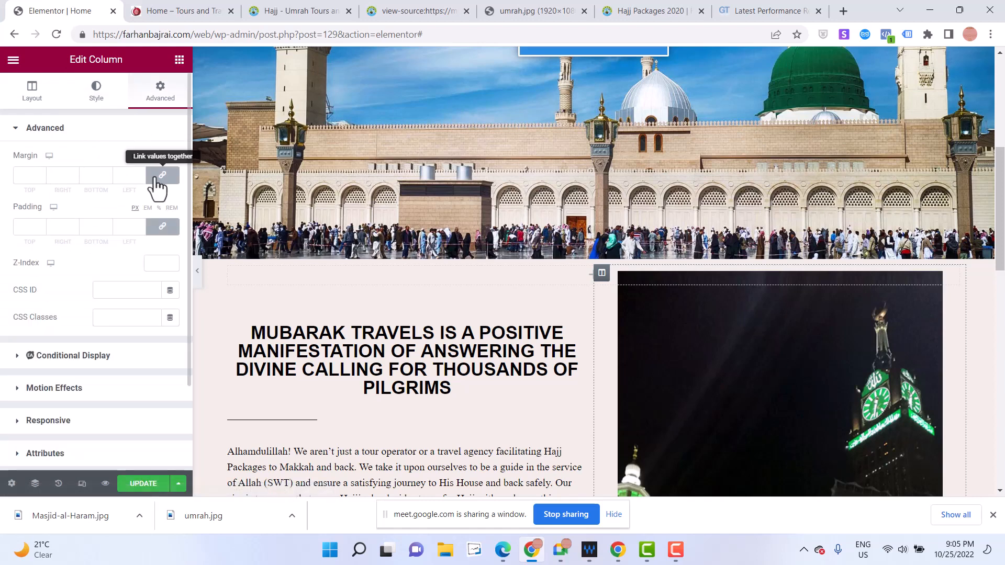
{"action": "left_click", "coordinate": [162, 175]}
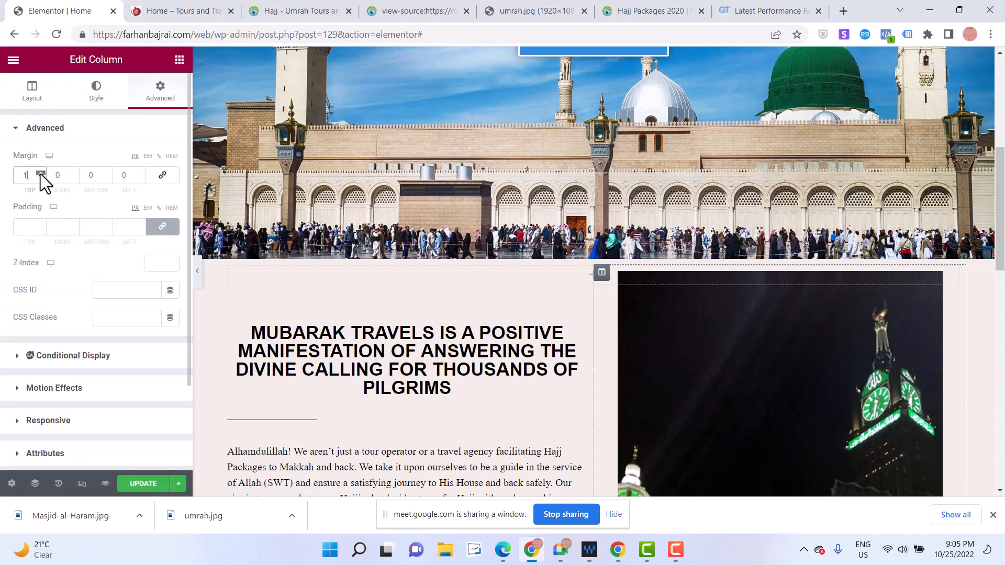
{"action": "left_click", "coordinate": [41, 173]}
{"action": "left_click", "coordinate": [40, 173]}
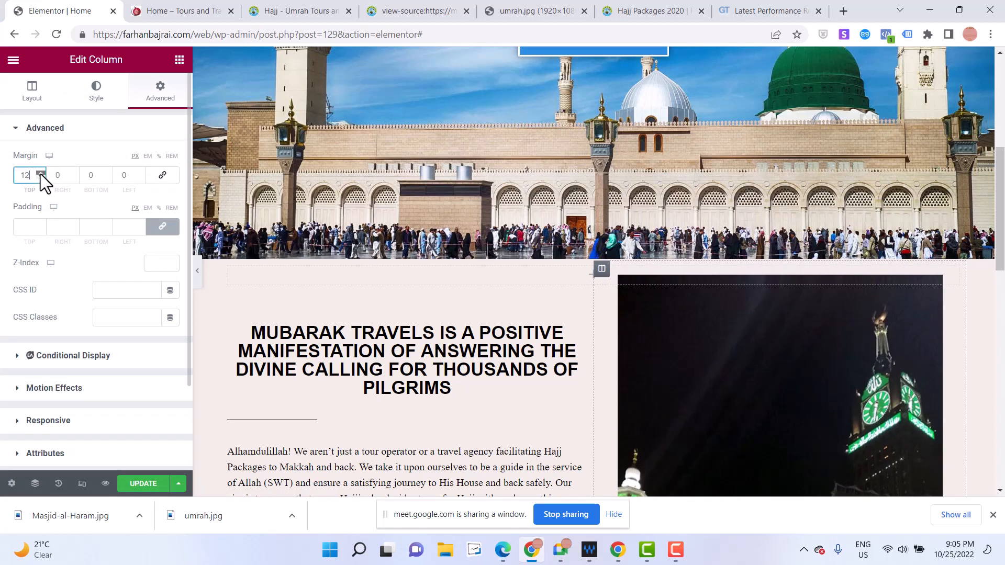
{"action": "left_click", "coordinate": [40, 173]}
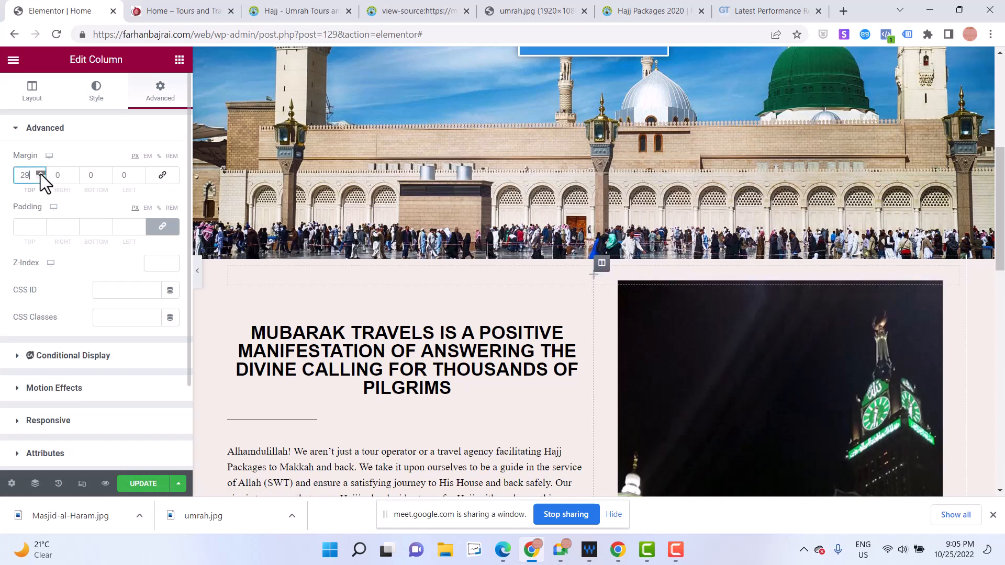
{"action": "left_click", "coordinate": [41, 172]}
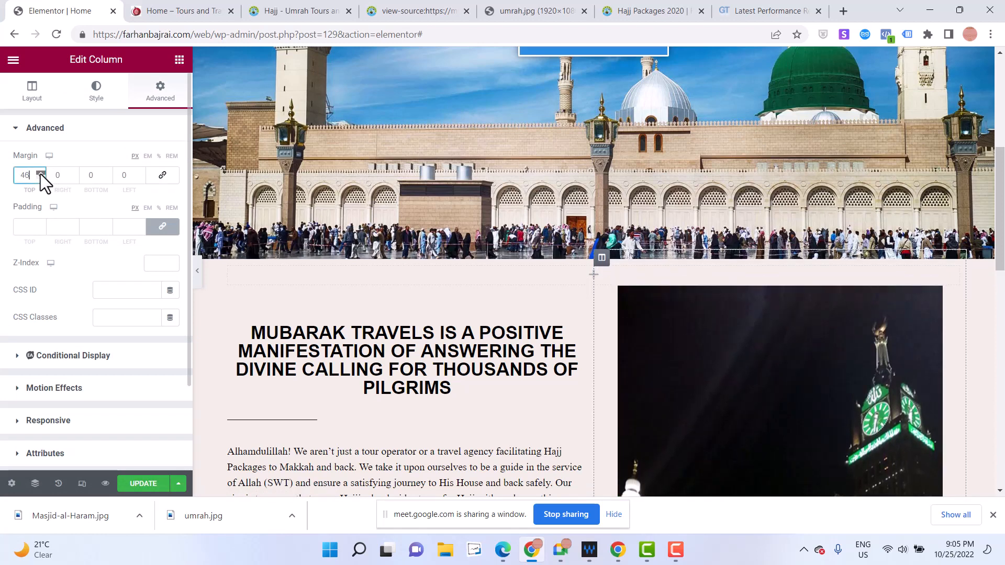
{"action": "left_click_drag", "start_coordinate": [40, 175], "coordinate": [73, 267]}
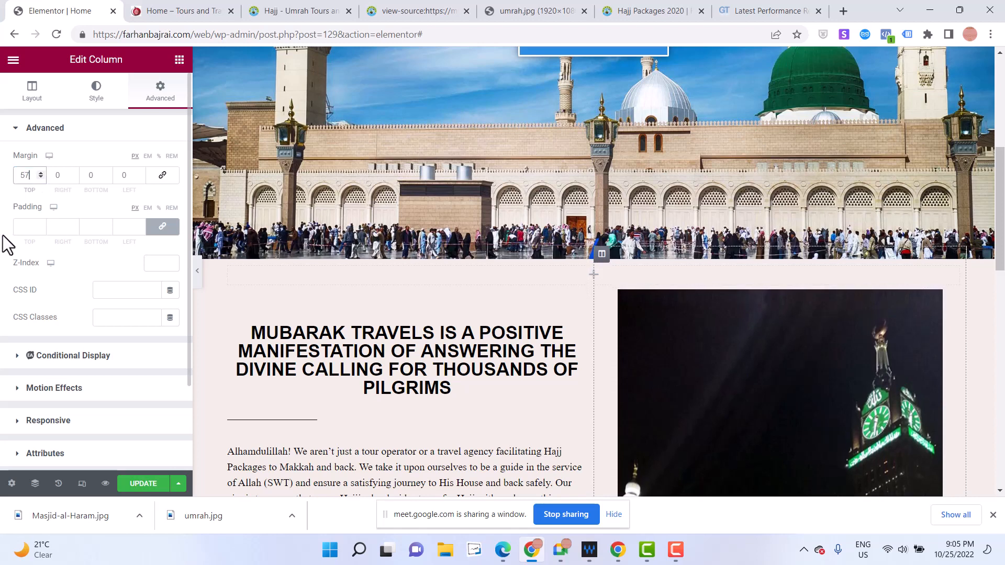
Preview the home page and check where the image sits relative to the hero's lower edge
{"action": "left_click", "coordinate": [104, 474]}
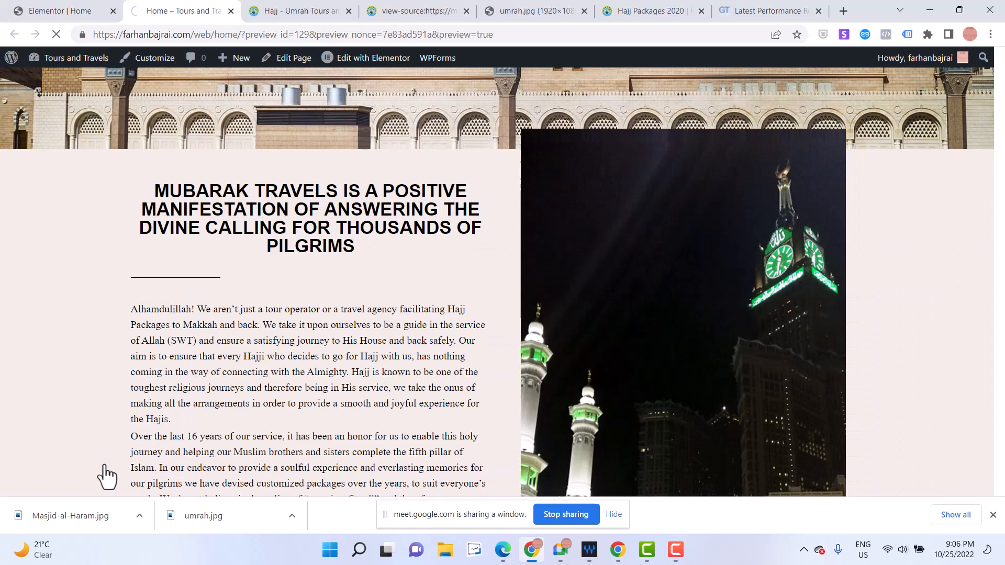
{"action": "scroll", "coordinate": [297, 453], "scroll_direction": "down", "scroll_amount": 5}
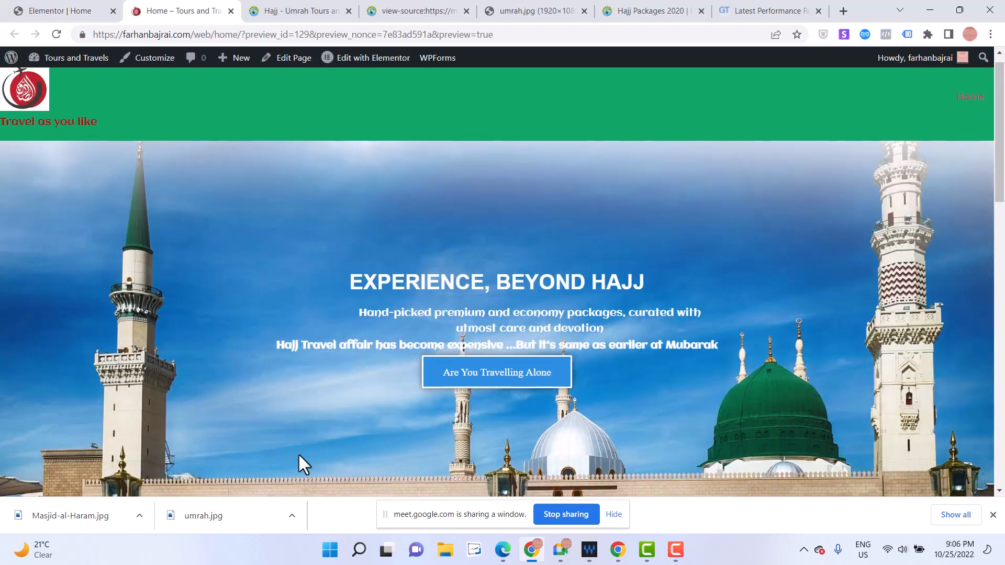
{"action": "scroll", "coordinate": [289, 397], "scroll_direction": "down", "scroll_amount": 3}
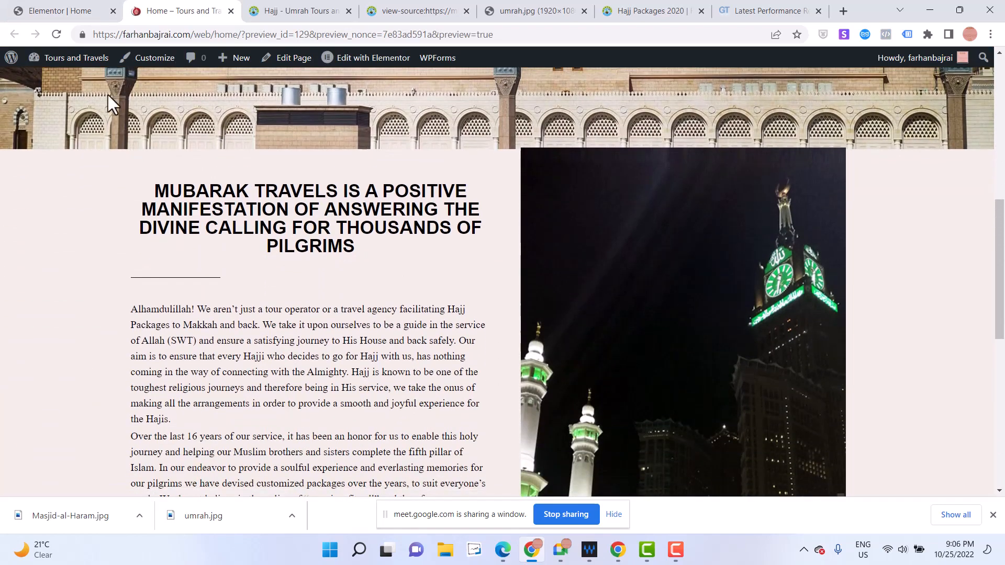
Return to the editor and set the image column's top margin to 120 px
{"action": "left_click", "coordinate": [67, 19]}
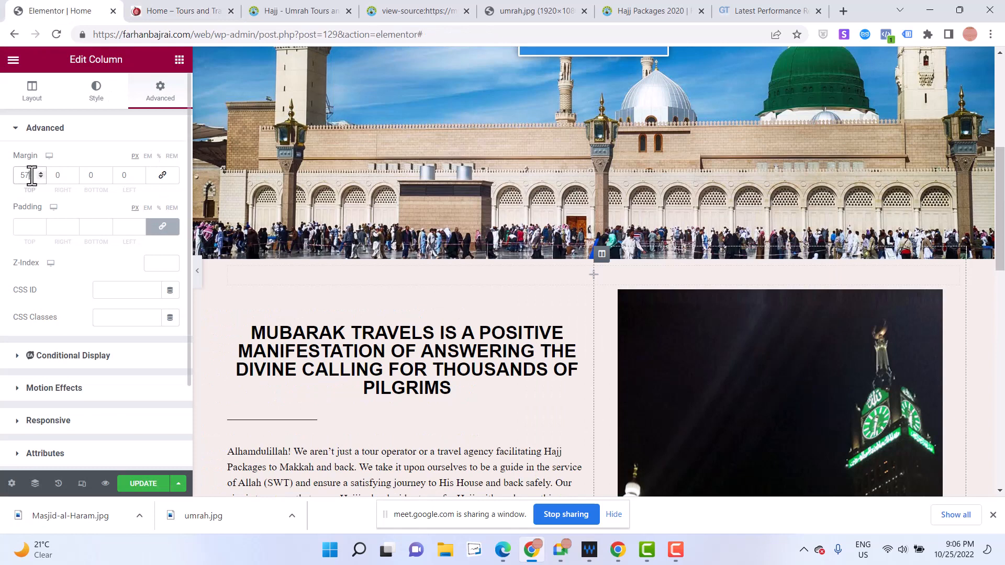
{"action": "type", "text": "100"}
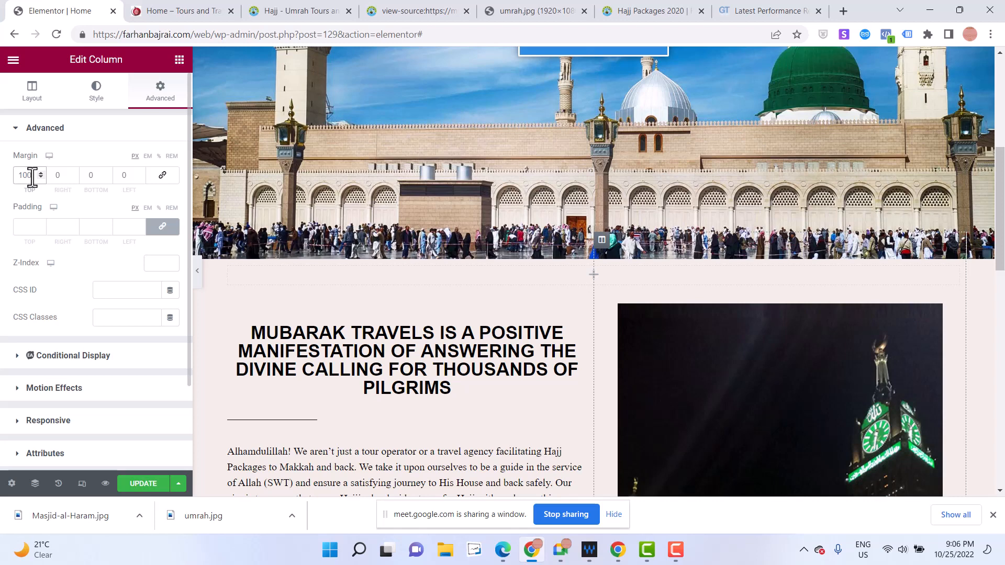
{"action": "type", "text": "120"}
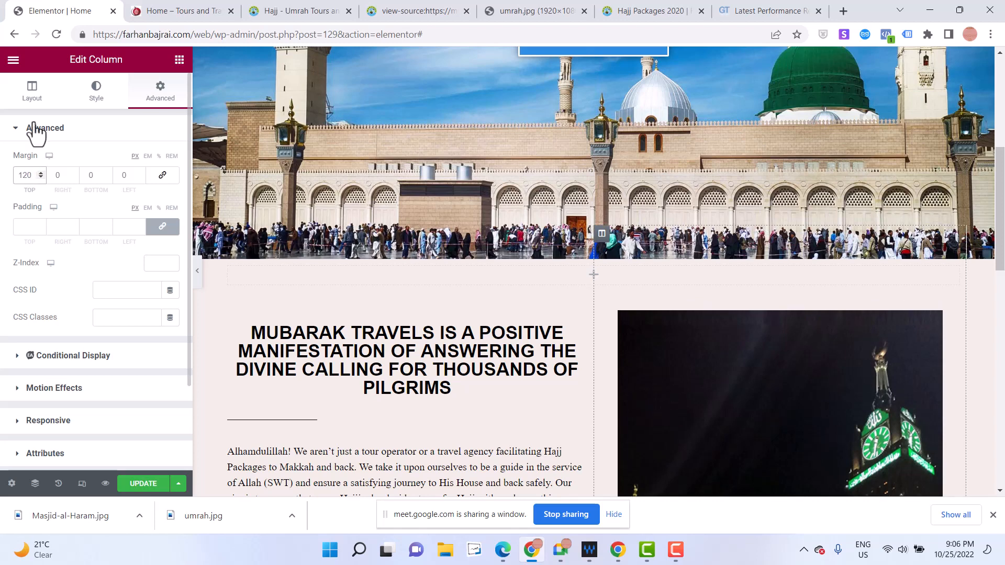
Preview the home page, examine the two-column section down to the footer, and switch to the Mubarak Travels page for comparison
{"action": "left_click", "coordinate": [105, 485]}
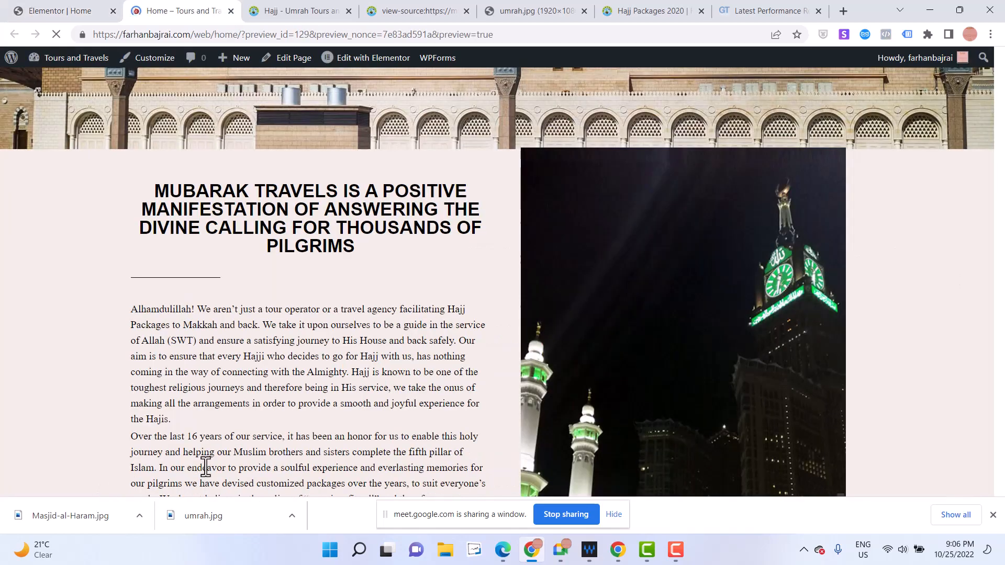
{"action": "scroll", "coordinate": [306, 445], "scroll_direction": "down", "scroll_amount": 6}
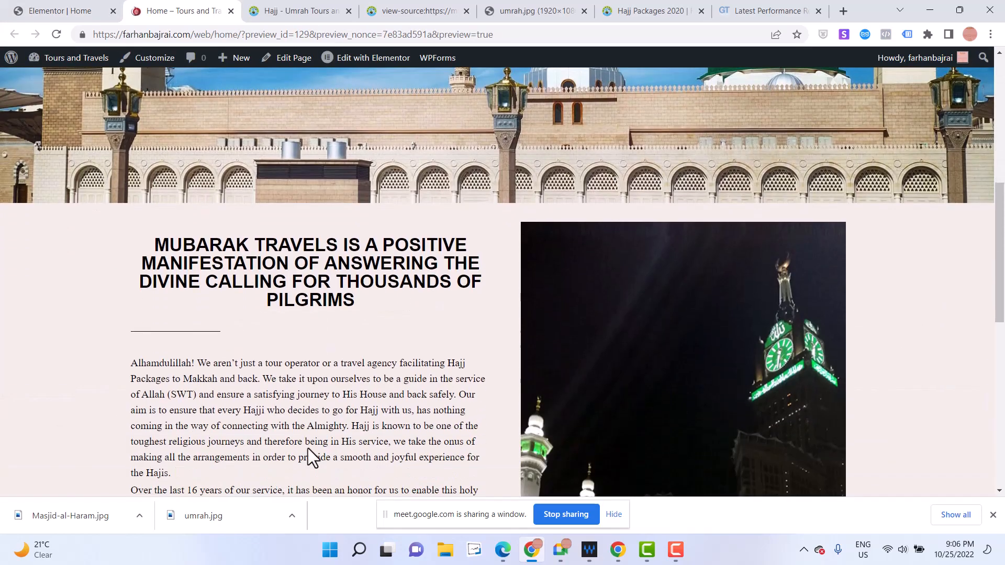
{"action": "scroll", "coordinate": [308, 448], "scroll_direction": "down", "scroll_amount": 10}
{"action": "scroll", "coordinate": [342, 441], "scroll_direction": "down", "scroll_amount": 3}
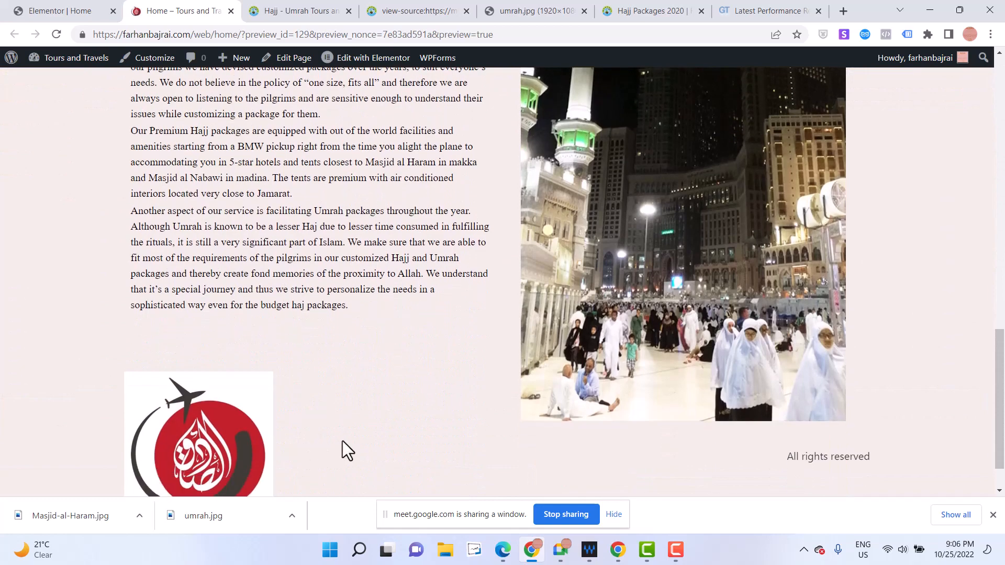
{"action": "scroll", "coordinate": [343, 441], "scroll_direction": "up", "scroll_amount": 10}
{"action": "scroll", "coordinate": [343, 441], "scroll_direction": "up", "scroll_amount": 1}
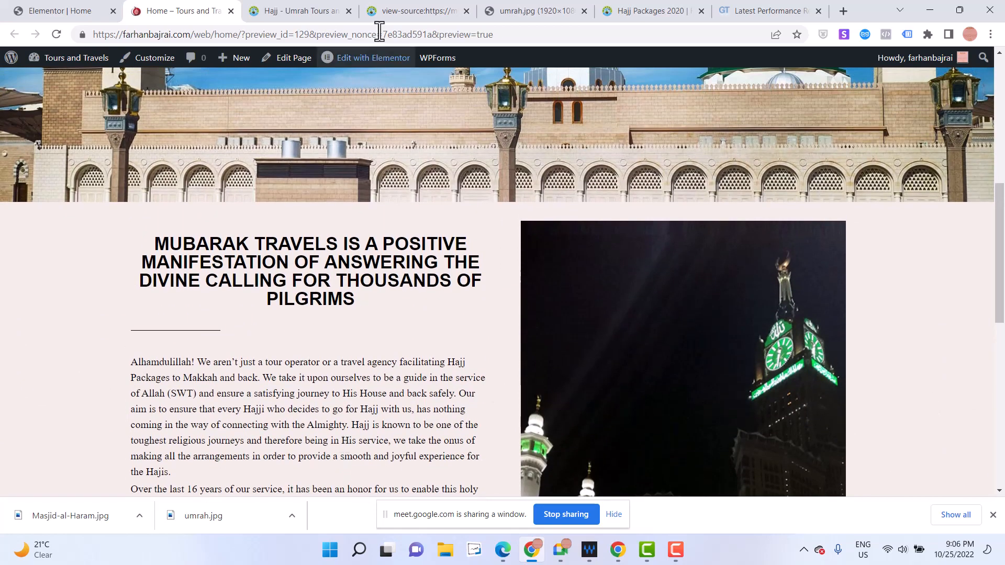
{"action": "left_click", "coordinate": [278, 1]}
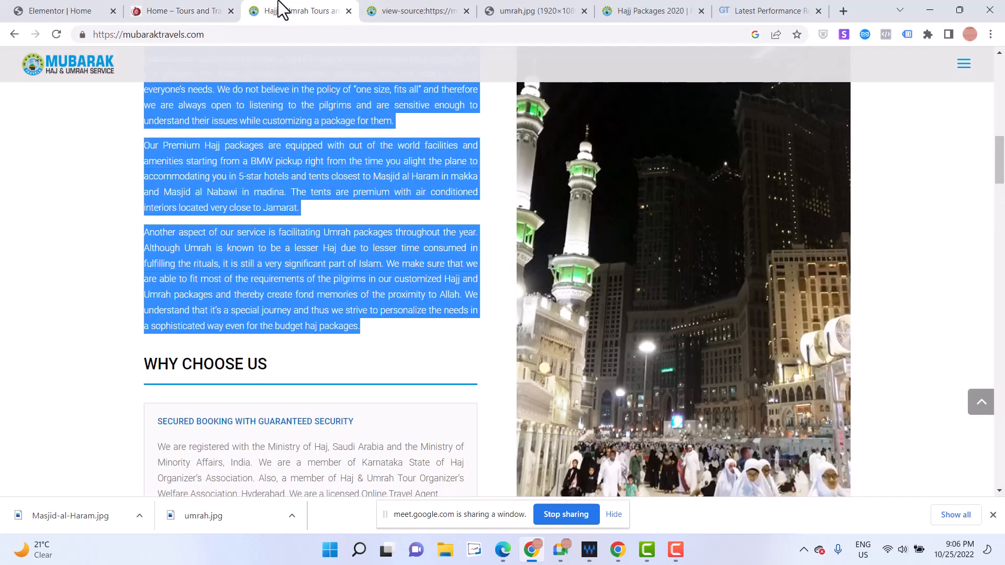
Return to the Elementor editor and set the content width of the empty section directly below the hero to Full Width
{"action": "left_click", "coordinate": [197, 11]}
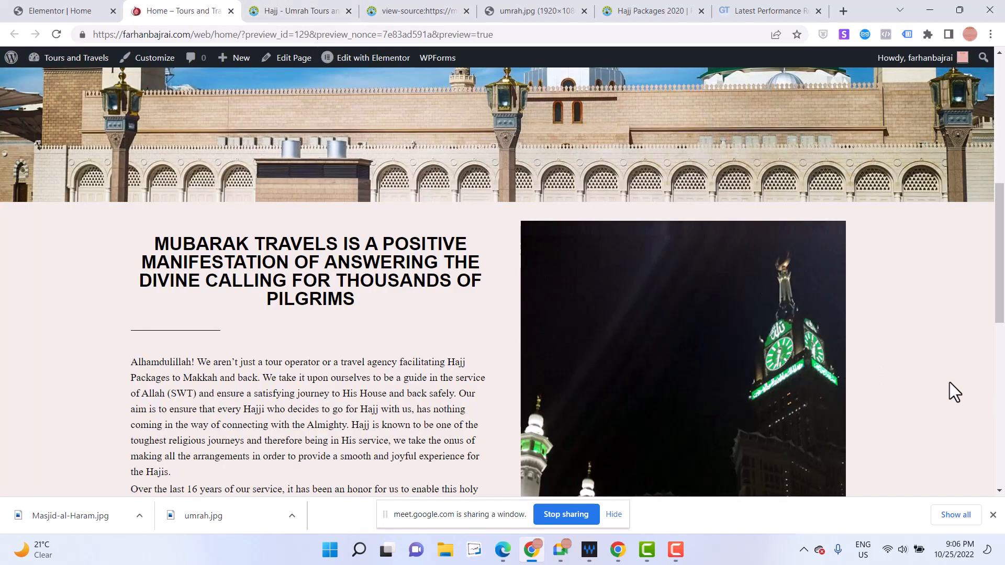
{"action": "left_click", "coordinate": [19, 11]}
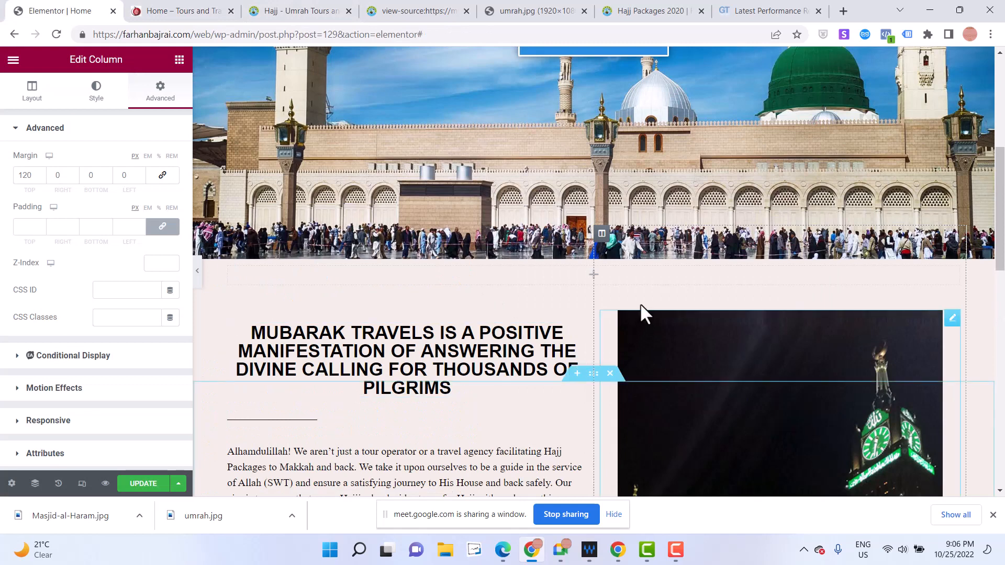
{"action": "left_click", "coordinate": [593, 252]}
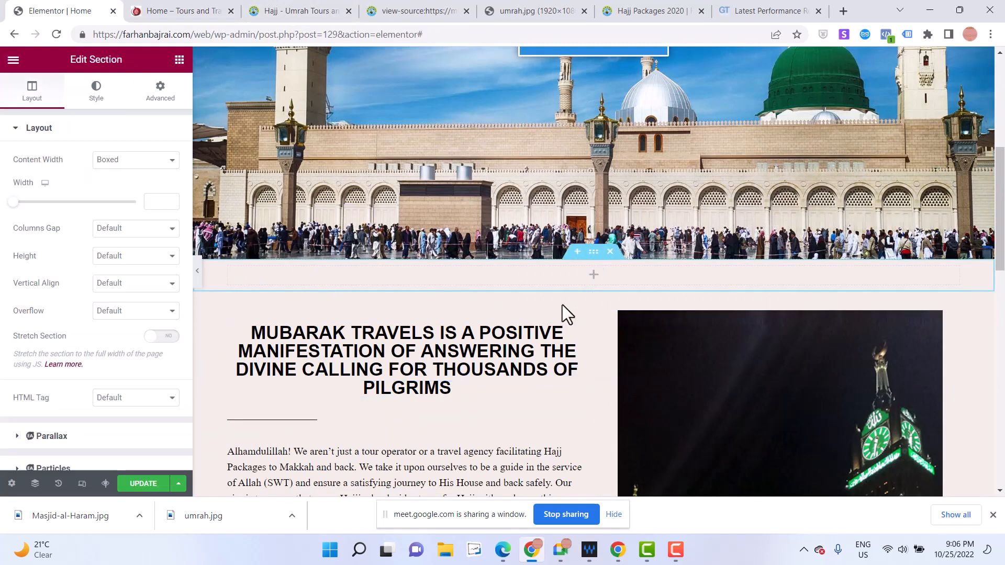
{"action": "left_click", "coordinate": [107, 168]}
{"action": "left_click", "coordinate": [111, 181]}
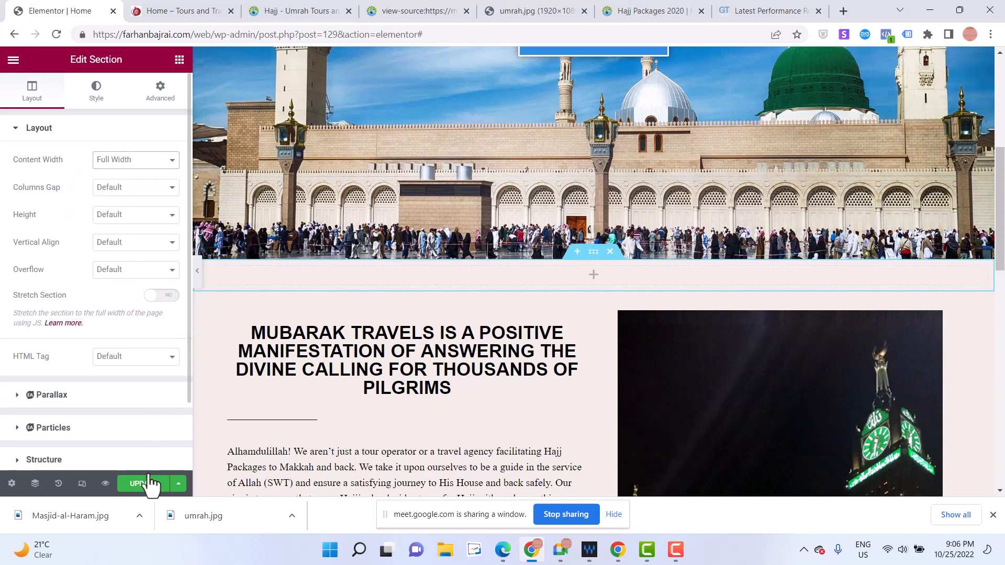
Preview the home page and compare its two-column section, down to the footer, with the Mubarak Travels page
{"action": "left_click", "coordinate": [106, 484]}
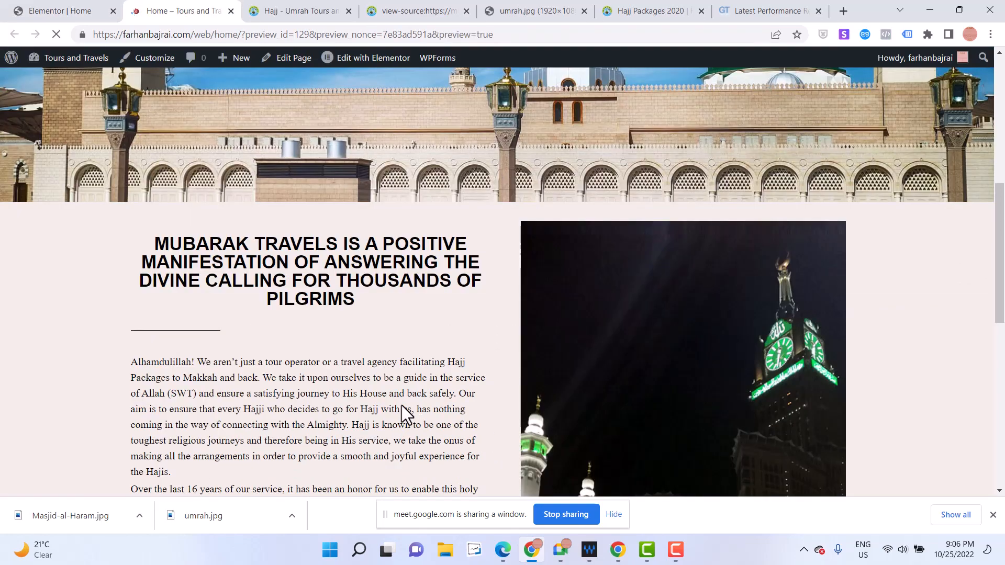
{"action": "scroll", "coordinate": [399, 406], "scroll_direction": "down", "scroll_amount": 10}
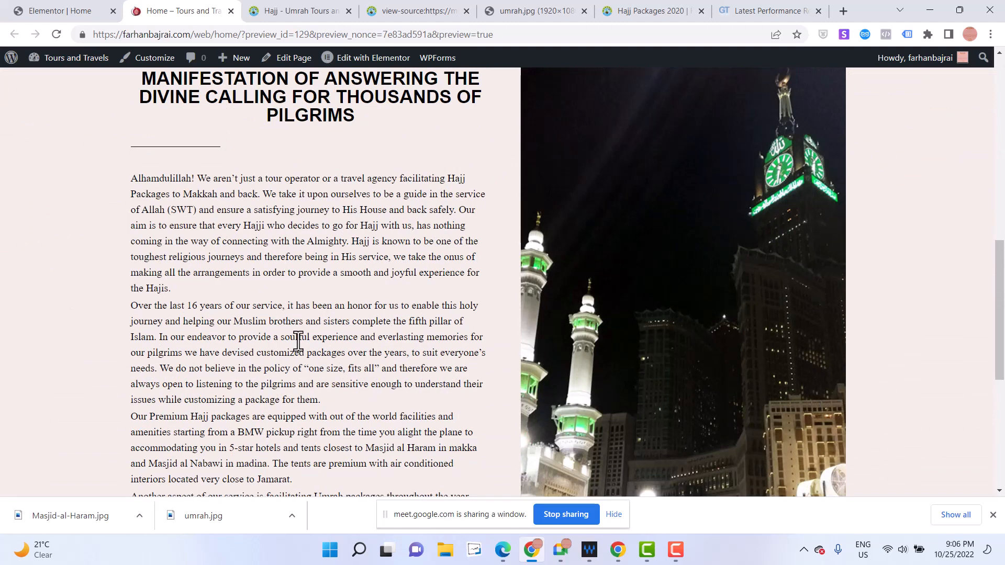
{"action": "left_click", "coordinate": [73, 10]}
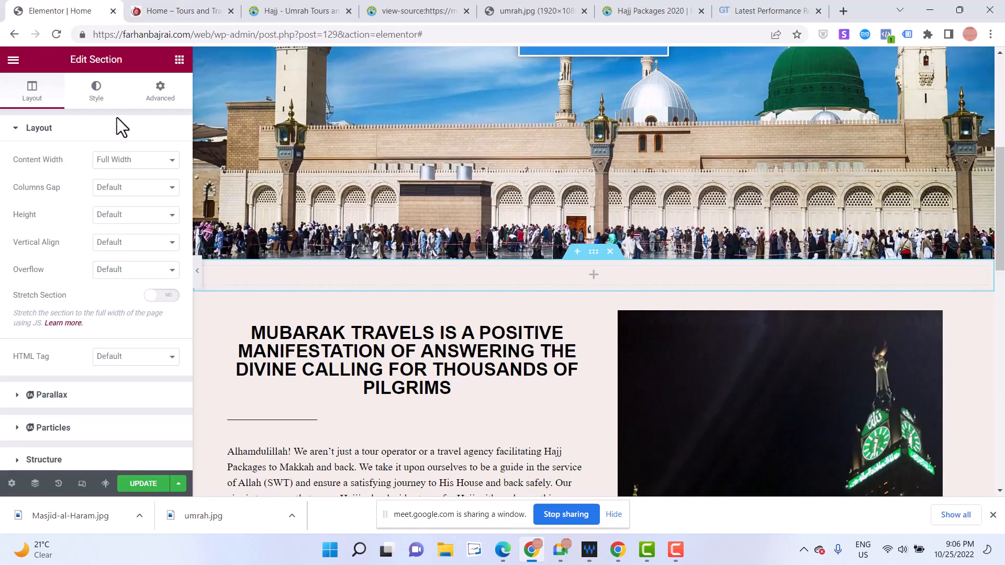
{"action": "left_click", "coordinate": [180, 10]}
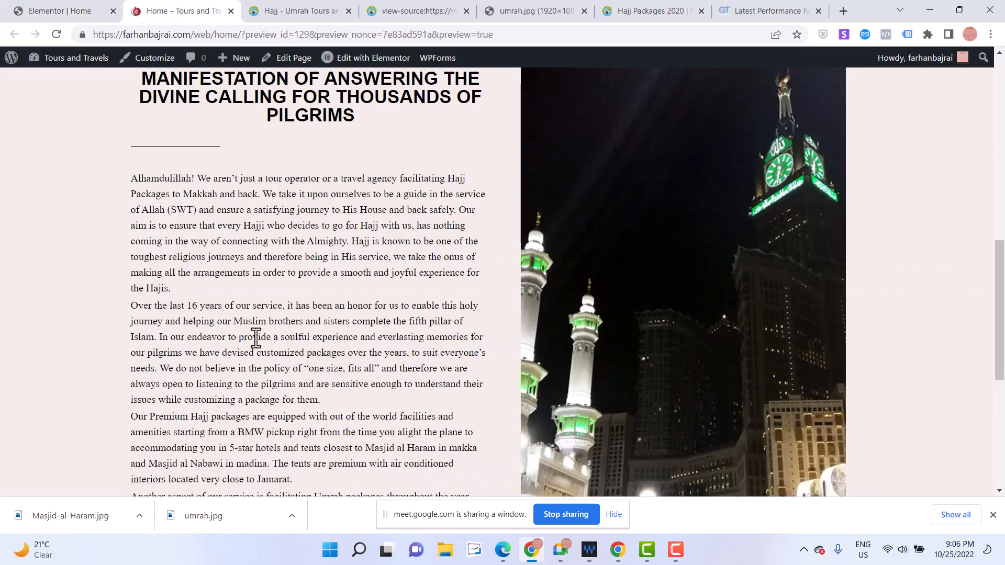
{"action": "left_click", "coordinate": [308, 1]}
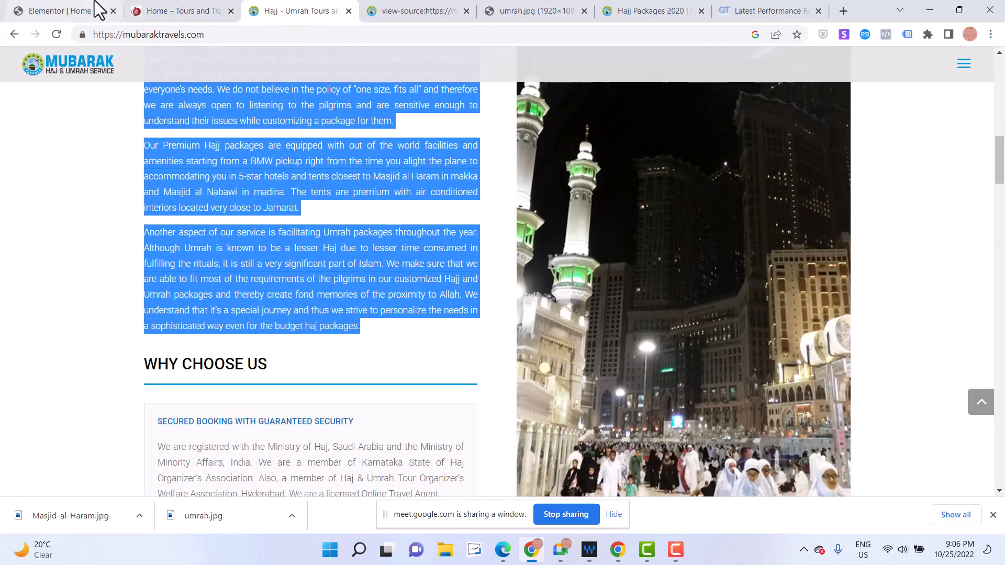
{"action": "left_click", "coordinate": [157, 10]}
{"action": "scroll", "coordinate": [237, 418], "scroll_direction": "down", "scroll_amount": 6}
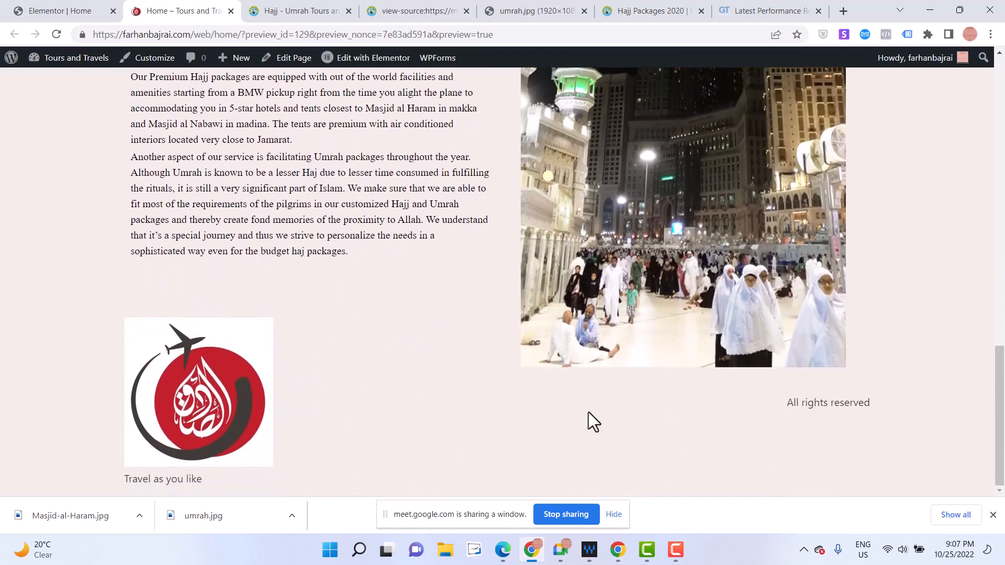
Close the home page preview and examine the Why Choose Us block on the Mubarak Travels page
{"action": "left_click", "coordinate": [99, 10]}
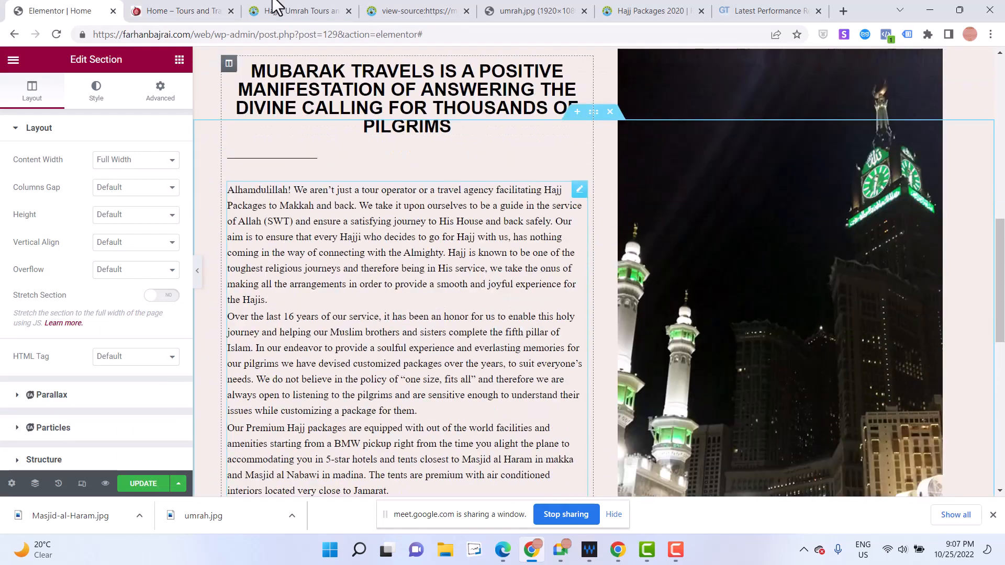
{"action": "left_click", "coordinate": [260, 9]}
{"action": "left_click", "coordinate": [231, 11]}
{"action": "scroll", "coordinate": [351, 328], "scroll_direction": "down", "scroll_amount": 1}
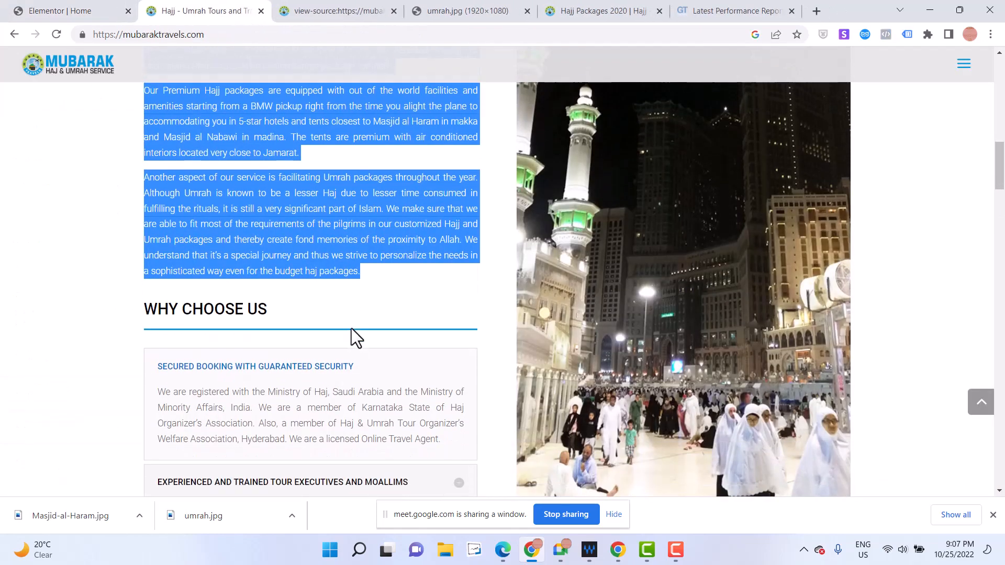
{"action": "scroll", "coordinate": [351, 330], "scroll_direction": "down", "scroll_amount": 2}
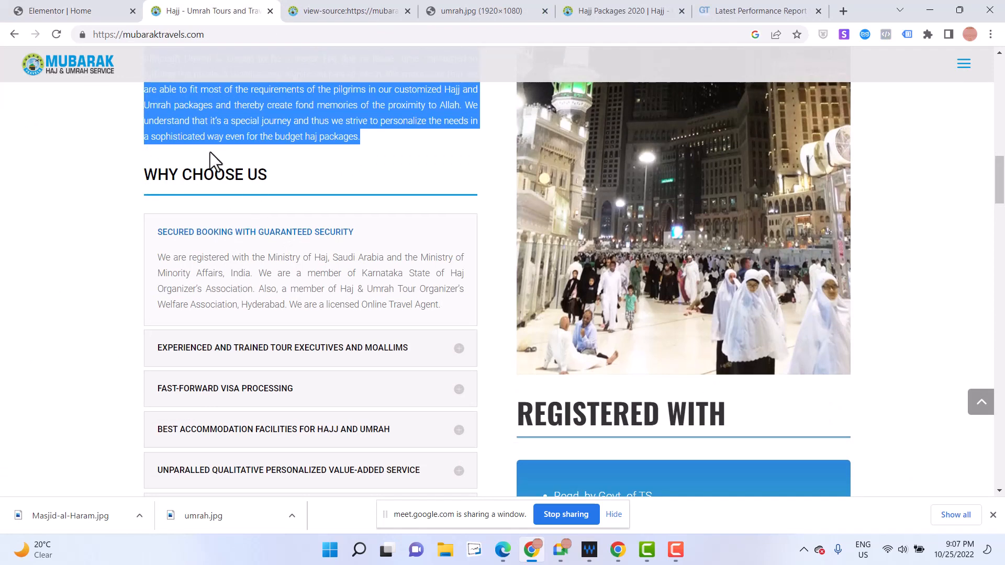
Return to the editor and add a Text Editor widget beneath the last paragraph in the text column
{"action": "left_click", "coordinate": [32, 9]}
{"action": "scroll", "coordinate": [163, 275], "scroll_direction": "down", "scroll_amount": 2}
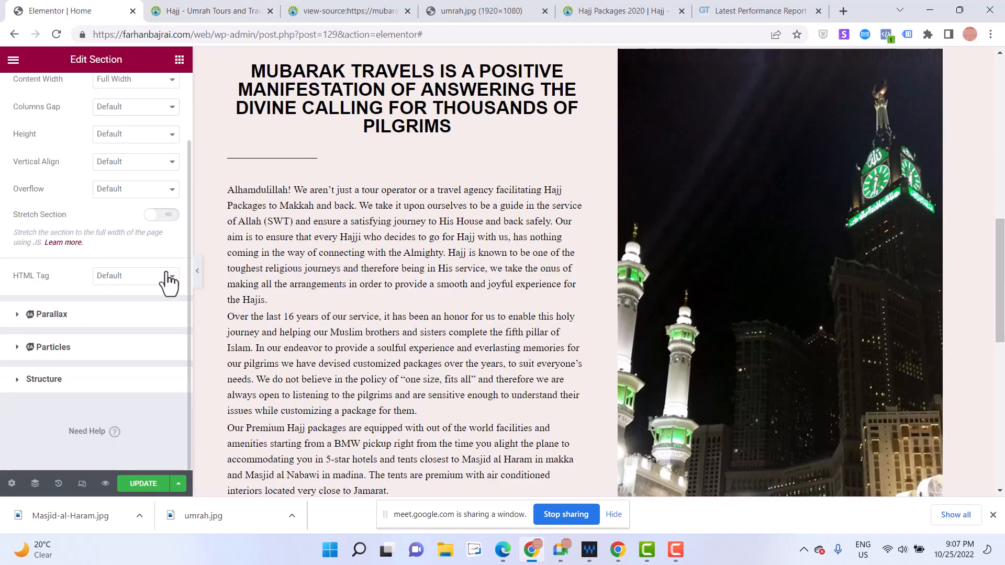
{"action": "left_click", "coordinate": [179, 60]}
{"action": "scroll", "coordinate": [231, 231], "scroll_direction": "down", "scroll_amount": 4}
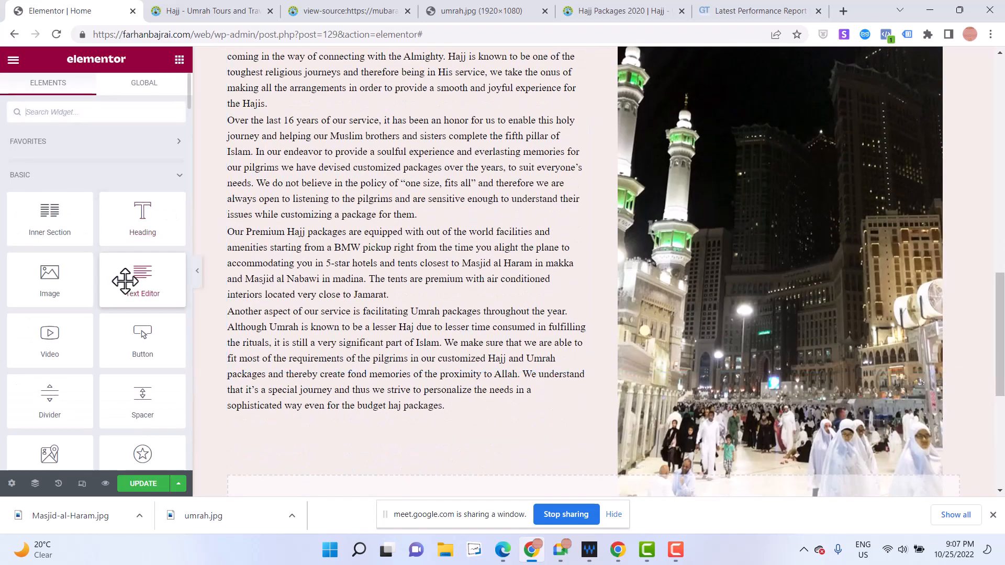
{"action": "left_click_drag", "start_coordinate": [126, 281], "coordinate": [309, 417]}
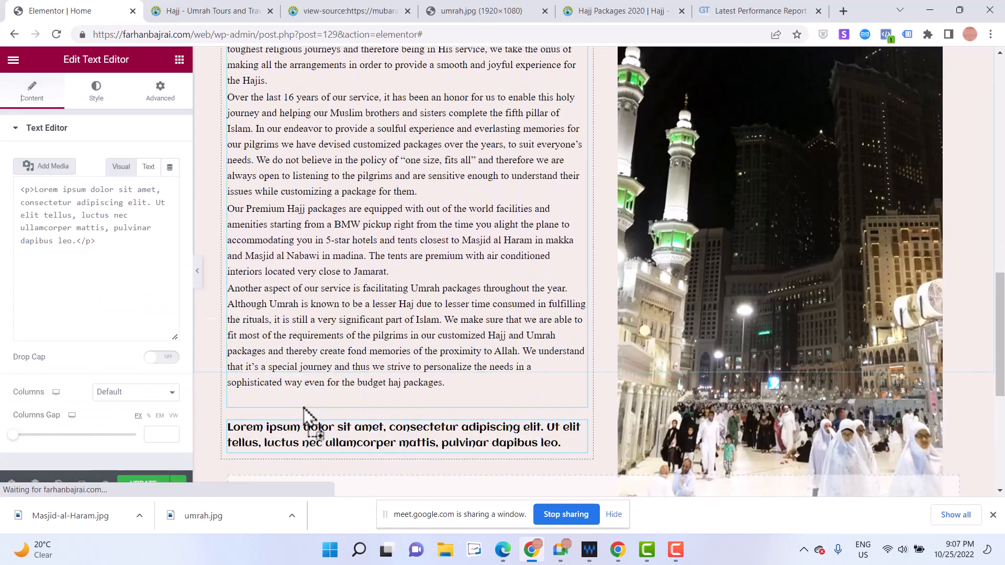
Replace the placeholder text with "WHY CHOOSE US" copied from the Mubarak Travels page and format it as Heading 2
{"action": "left_click", "coordinate": [206, 9]}
{"action": "triple_click", "coordinate": [193, 174]}
{"action": "key", "text": "ctrl+c"}
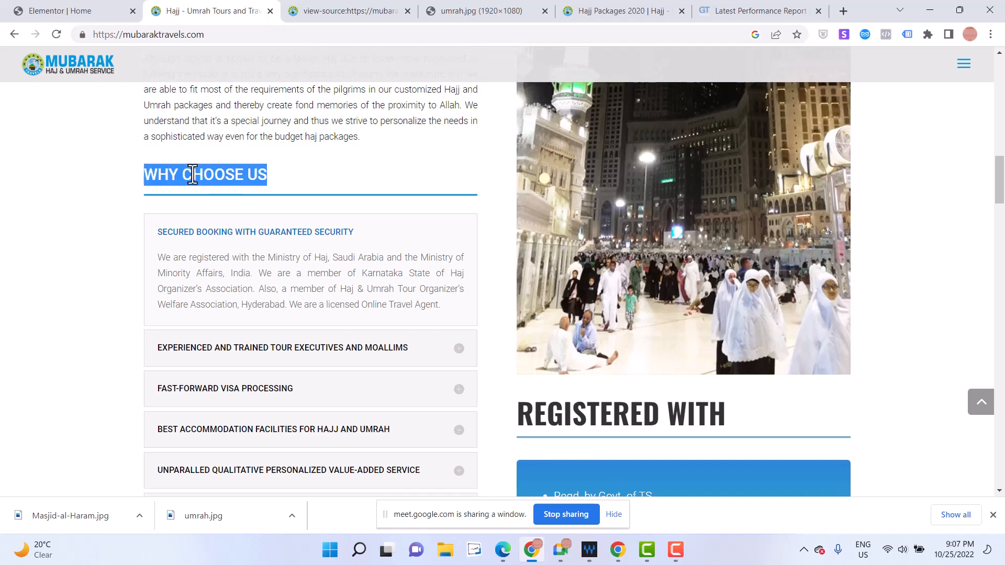
{"action": "left_click", "coordinate": [73, 11]}
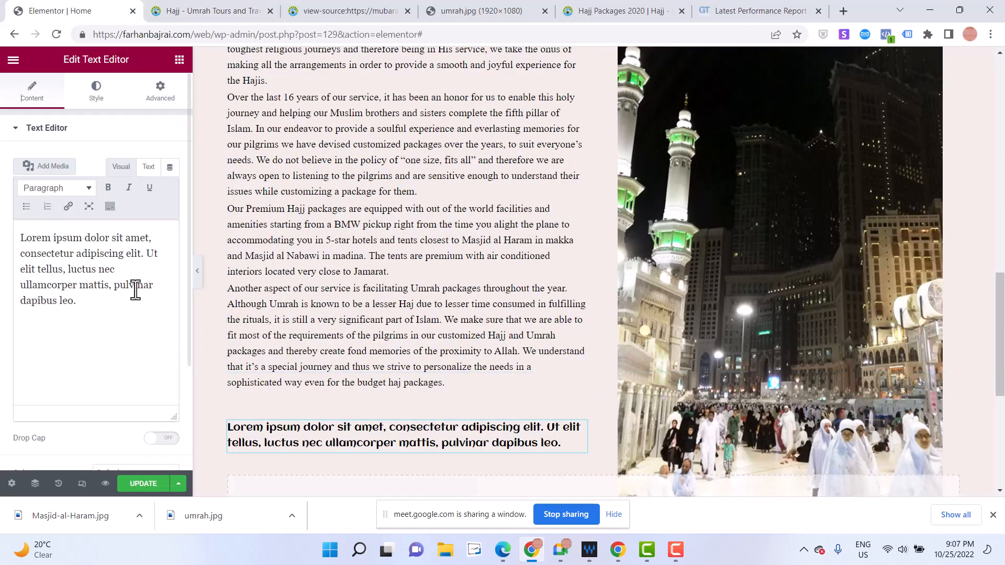
{"action": "triple_click", "coordinate": [132, 290]}
{"action": "key", "text": "ctrl+v"}
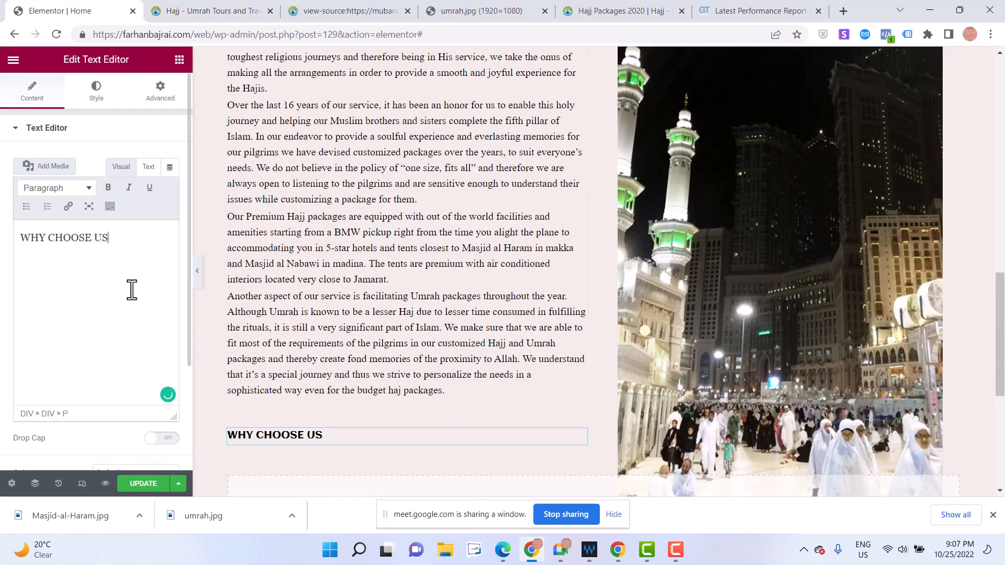
{"action": "left_click", "coordinate": [67, 189]}
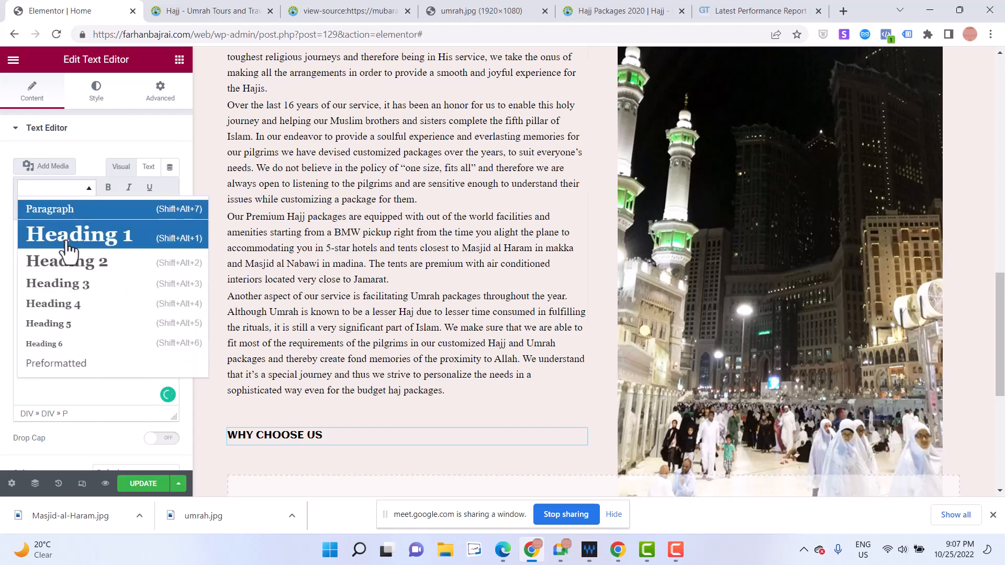
{"action": "left_click", "coordinate": [75, 265]}
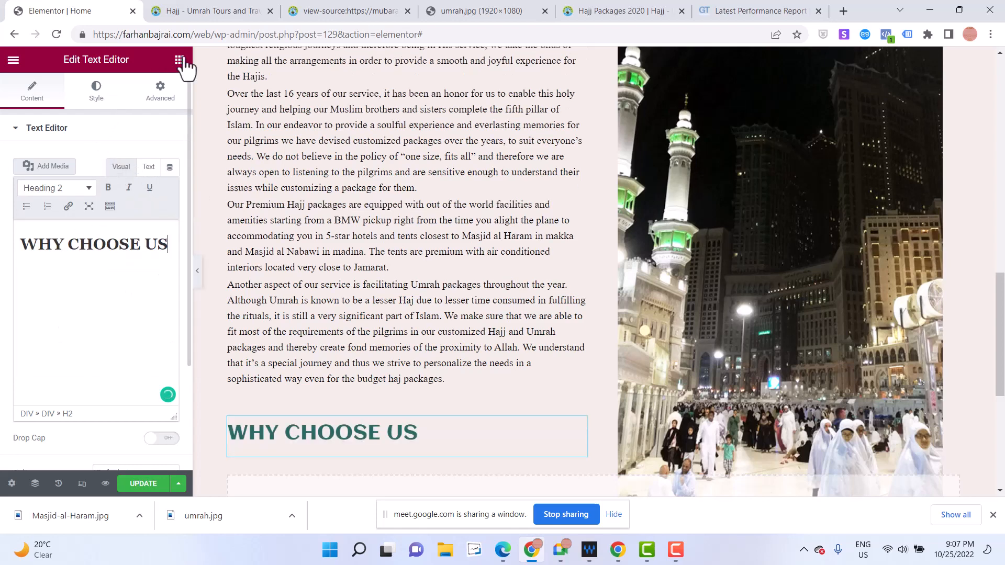
Find the Divider widget and place it beneath the "WHY CHOOSE US" heading
{"action": "left_click", "coordinate": [178, 73]}
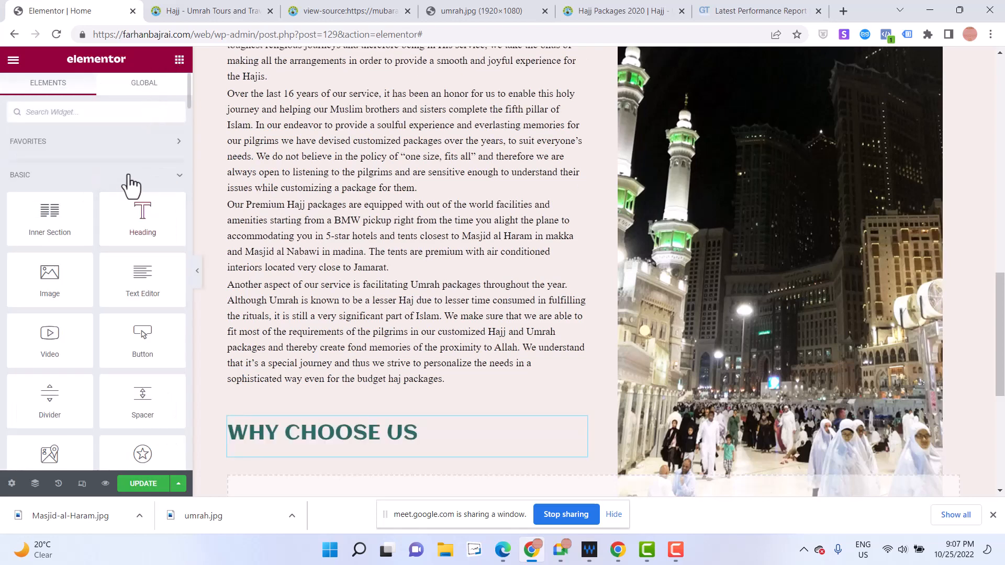
{"action": "type", "text": "d"}
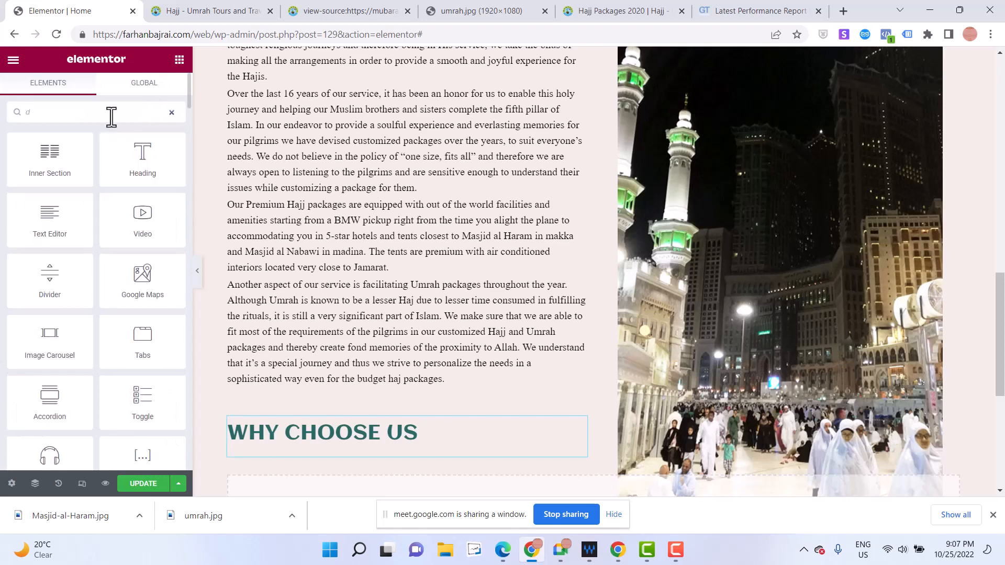
{"action": "type", "text": "iv"}
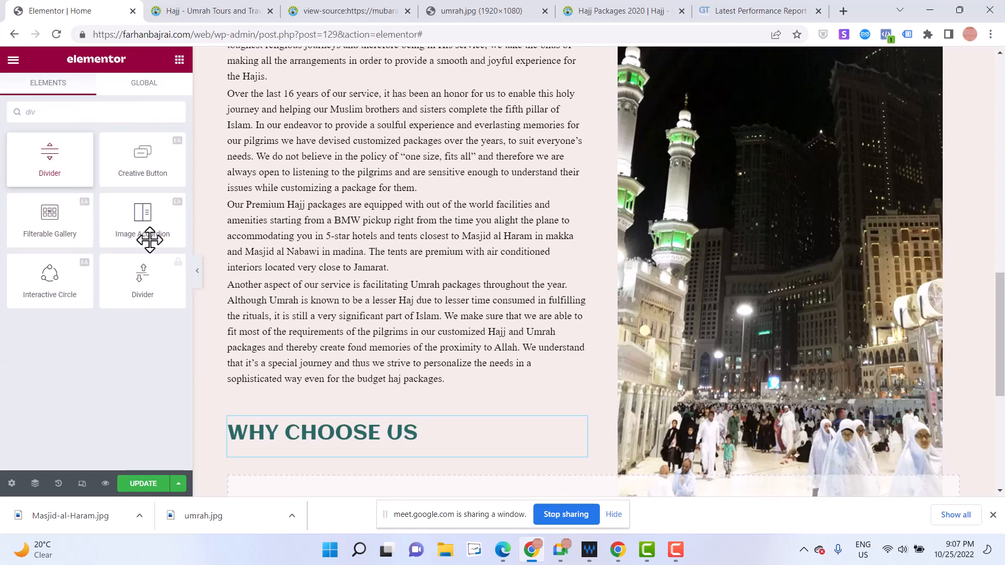
{"action": "left_click_drag", "start_coordinate": [150, 240], "coordinate": [290, 454]}
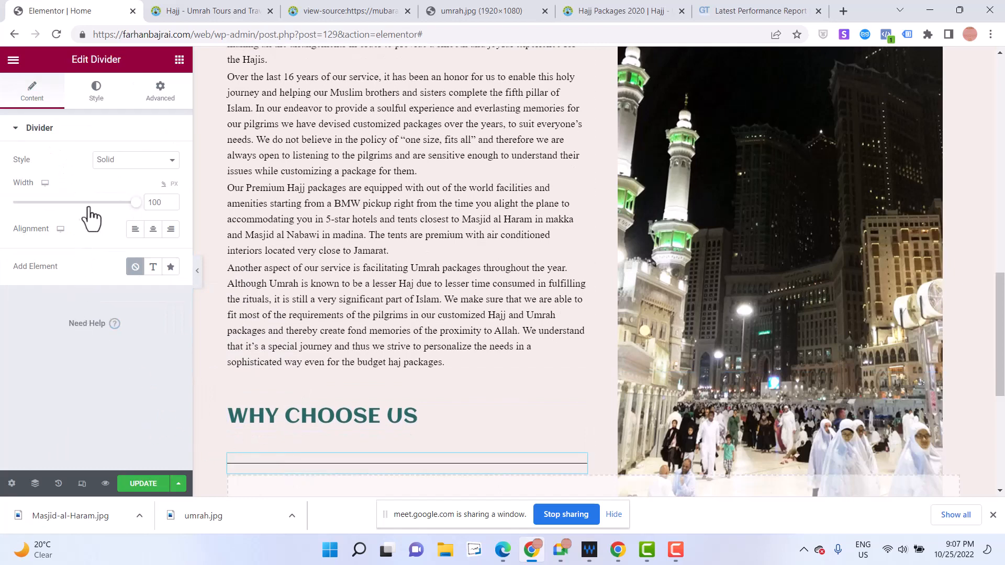
Set the new divider's width to 37% and align it to the left
{"action": "left_click_drag", "start_coordinate": [89, 206], "coordinate": [59, 210]}
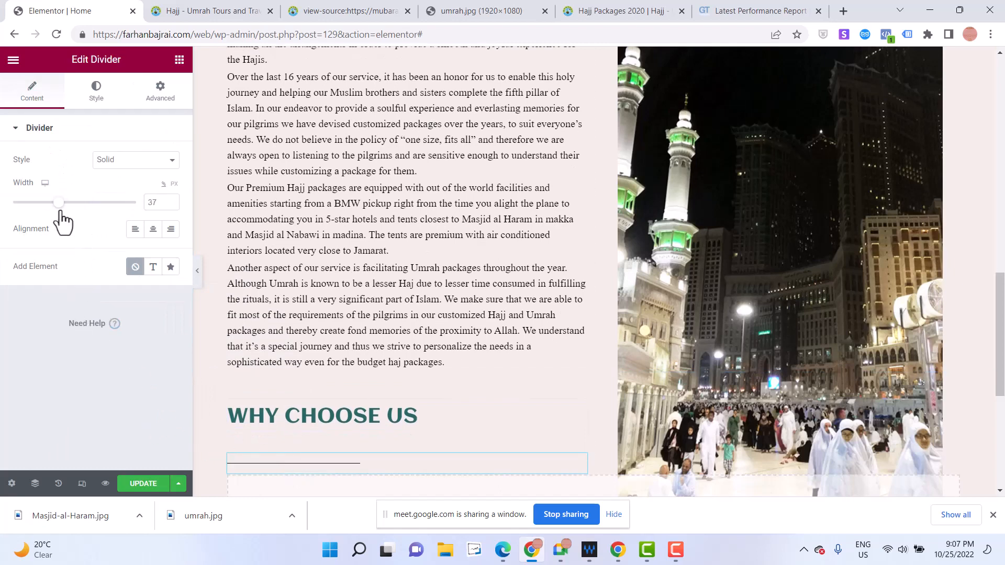
{"action": "left_click", "coordinate": [153, 230]}
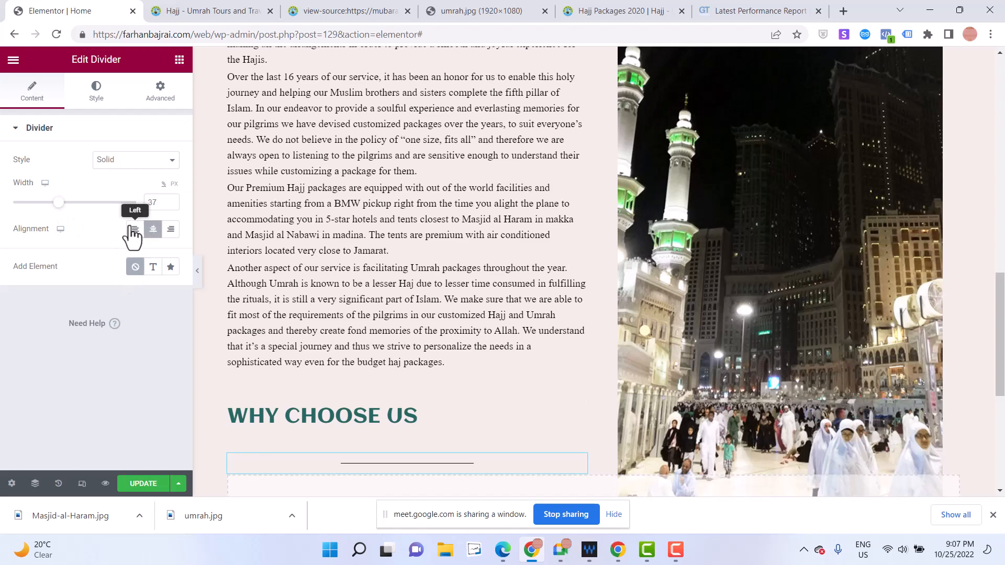
{"action": "left_click", "coordinate": [132, 230]}
Examine the Why Choose Us accordion on the Mubarak Travels page, expanding the item on experienced tour executives and Moallims
{"action": "left_click", "coordinate": [190, 10]}
{"action": "scroll", "coordinate": [227, 360], "scroll_direction": "down", "scroll_amount": 2}
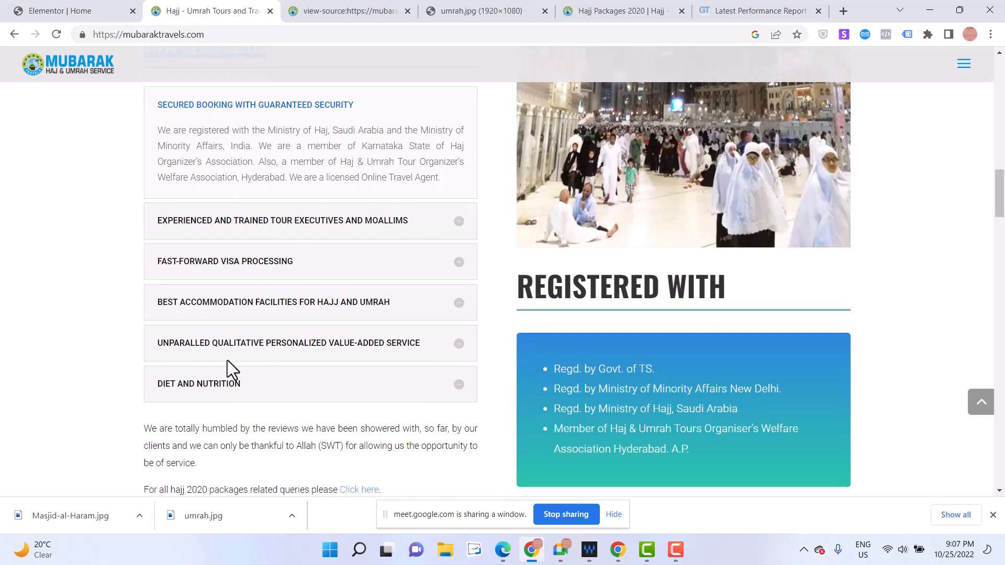
{"action": "scroll", "coordinate": [228, 360], "scroll_direction": "up", "scroll_amount": 1}
{"action": "left_click", "coordinate": [175, 175]}
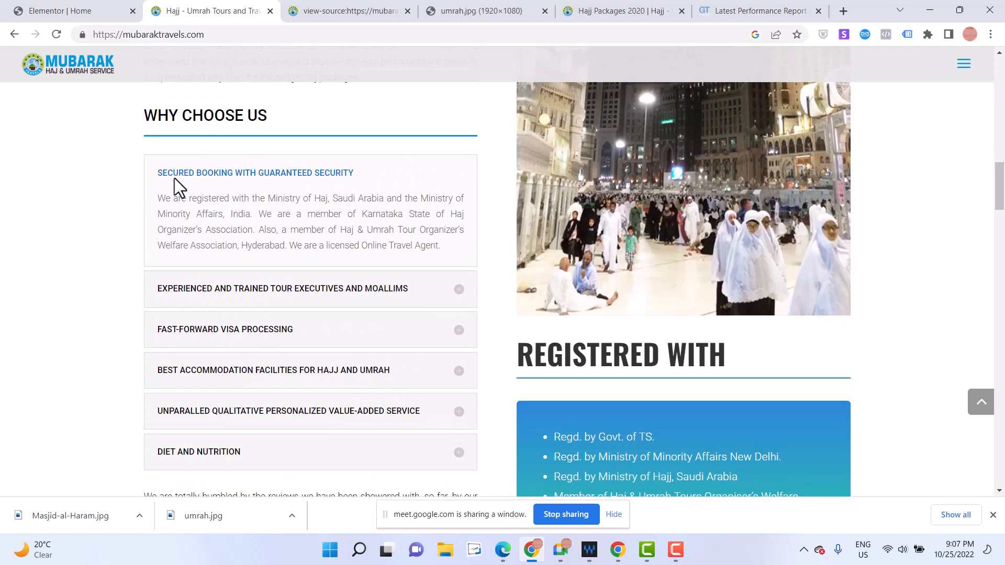
{"action": "left_click", "coordinate": [459, 289]}
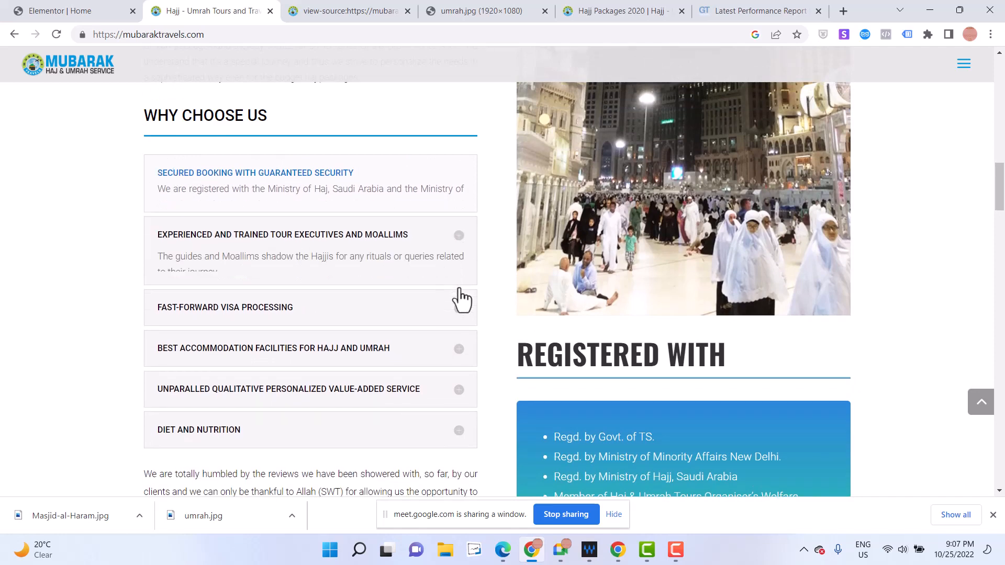
{"action": "left_click", "coordinate": [459, 177]}
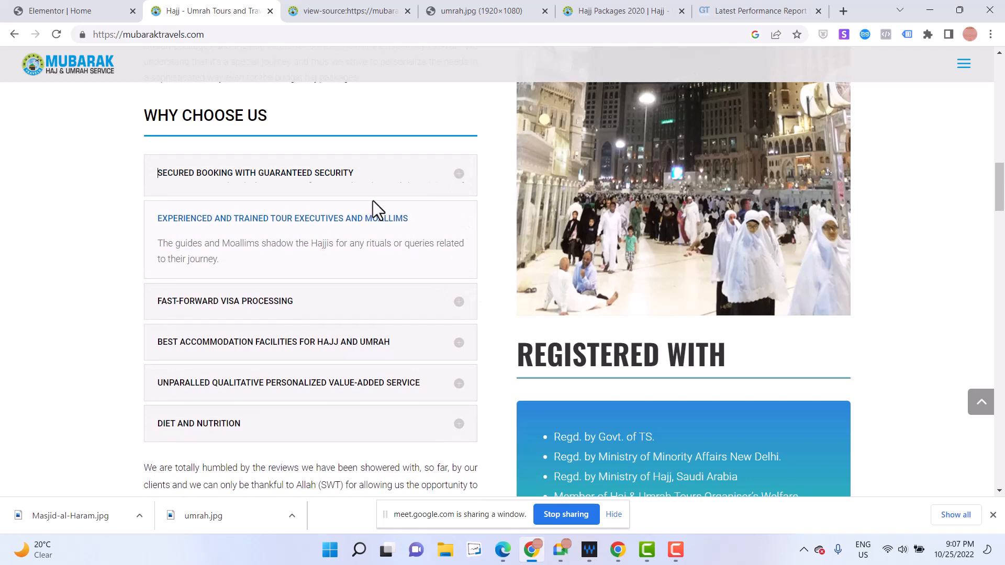
Return to the Elementor page, find the Accordion widget and place it in a new full-width section below the divider
{"action": "left_click", "coordinate": [67, 10]}
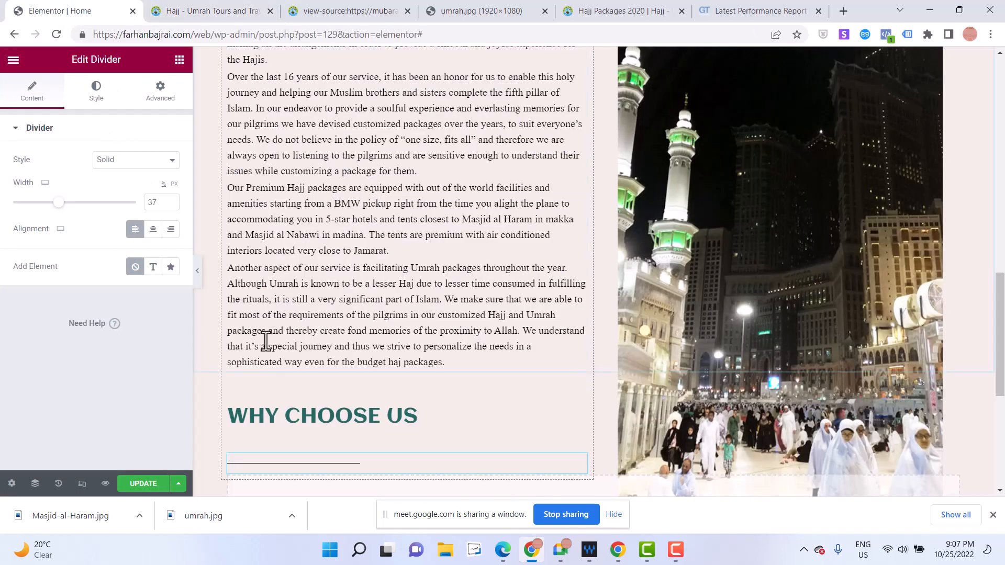
{"action": "left_click", "coordinate": [179, 60]}
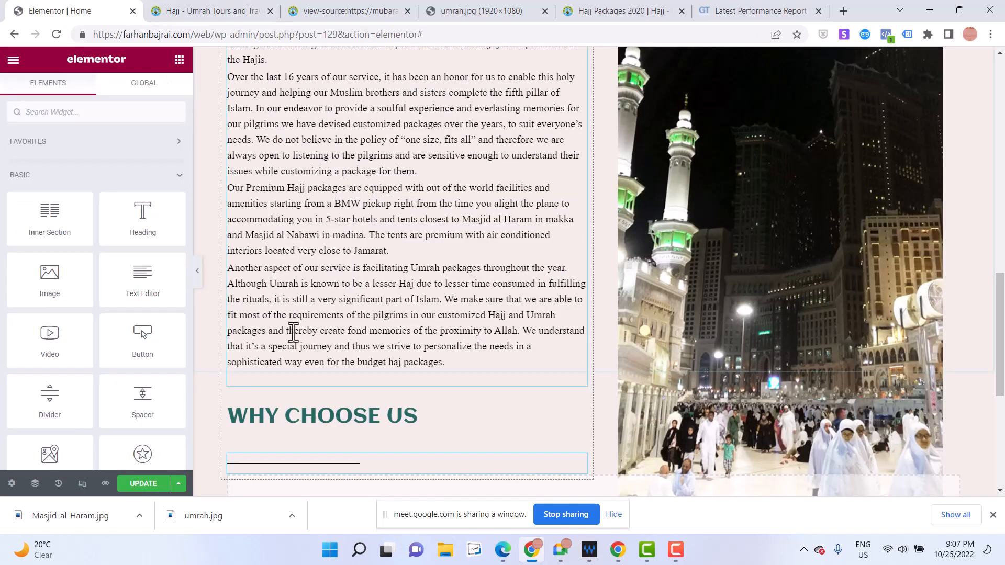
{"action": "left_click", "coordinate": [113, 111]}
{"action": "type", "text": "ad"}
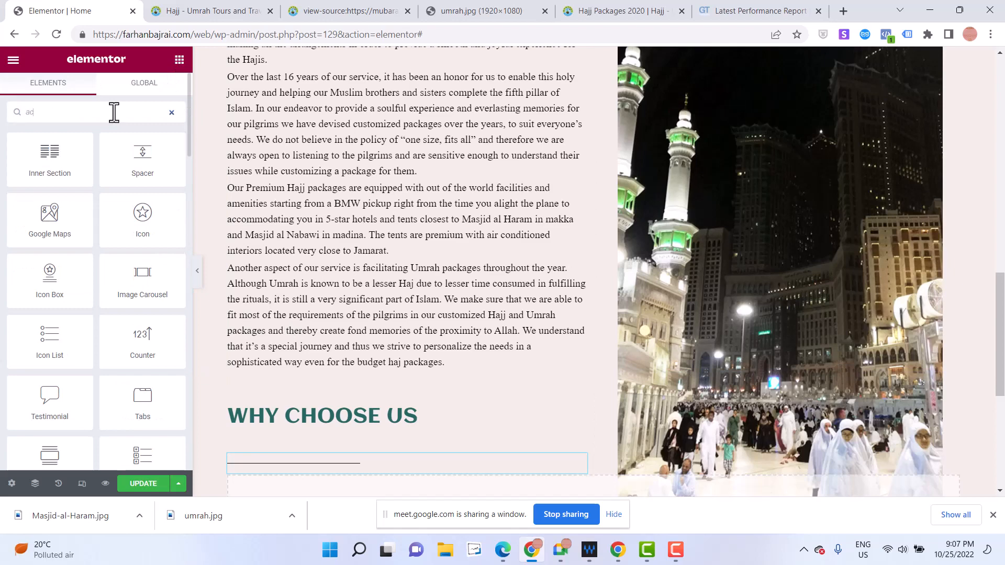
{"action": "type", "text": "c"}
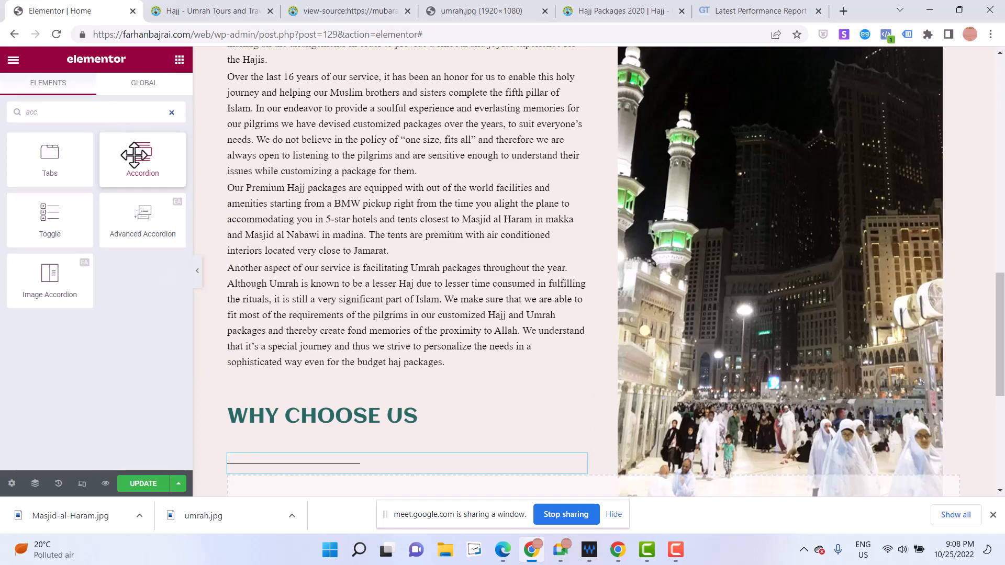
{"action": "left_click_drag", "start_coordinate": [134, 155], "coordinate": [276, 483]}
{"action": "scroll", "coordinate": [279, 482], "scroll_direction": "down", "scroll_amount": 2}
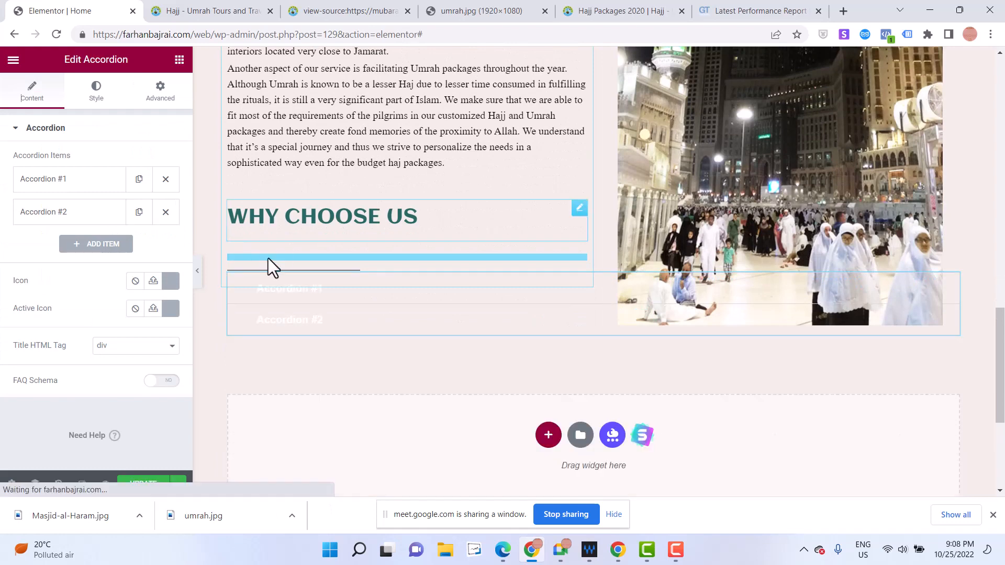
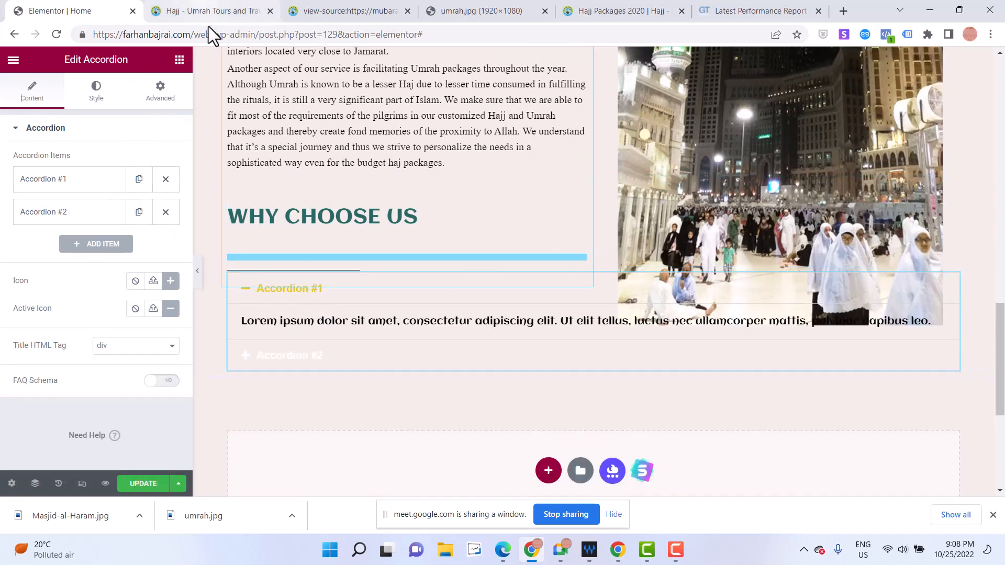
Set the first accordion item's title to "SECURED BOOKING WITH GUARANTEED SECURITY", copied from the Mubarak Travels page
{"action": "left_click", "coordinate": [208, 13]}
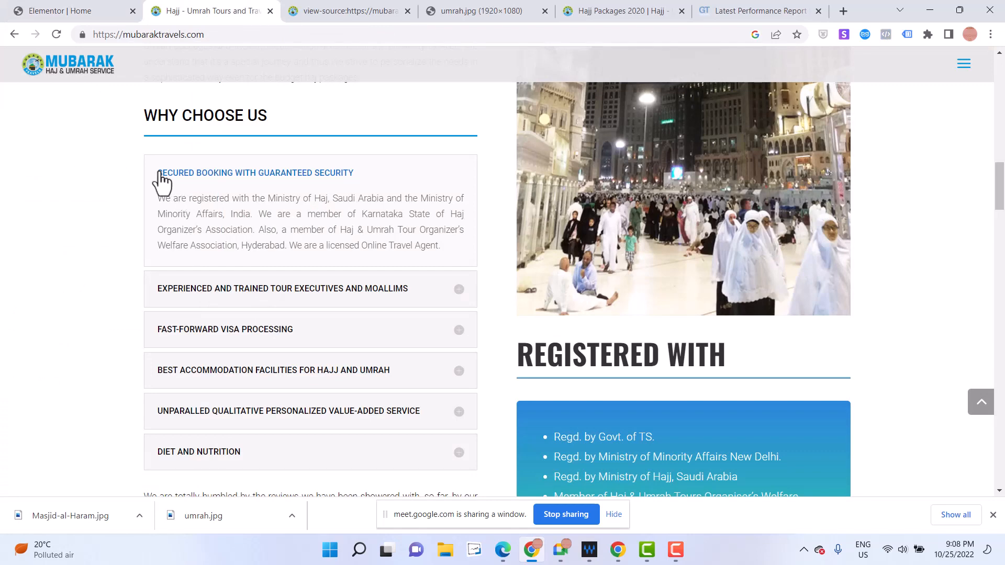
{"action": "left_click_drag", "start_coordinate": [158, 171], "coordinate": [387, 167]}
{"action": "key", "text": "ctrl+c"}
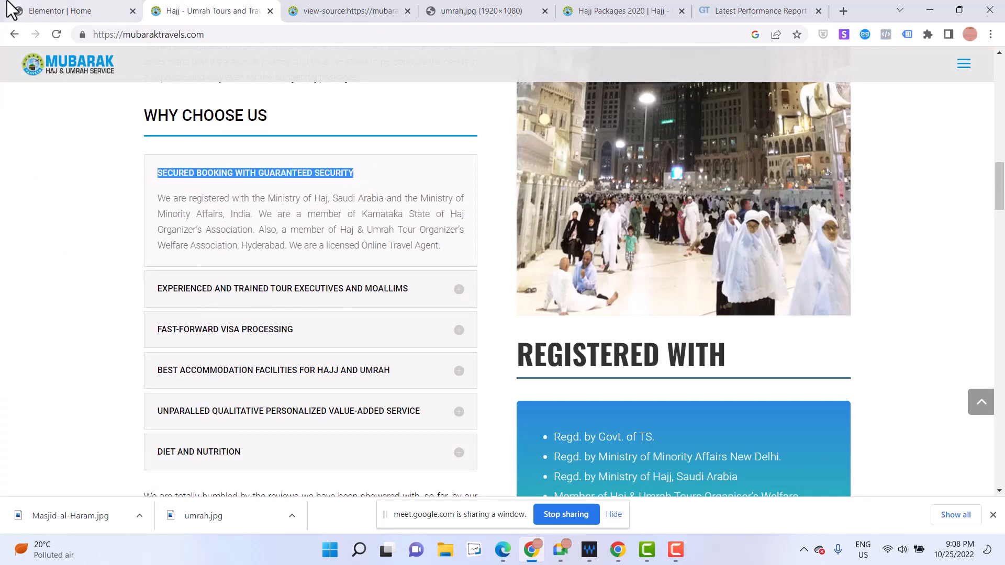
{"action": "left_click", "coordinate": [52, 11]}
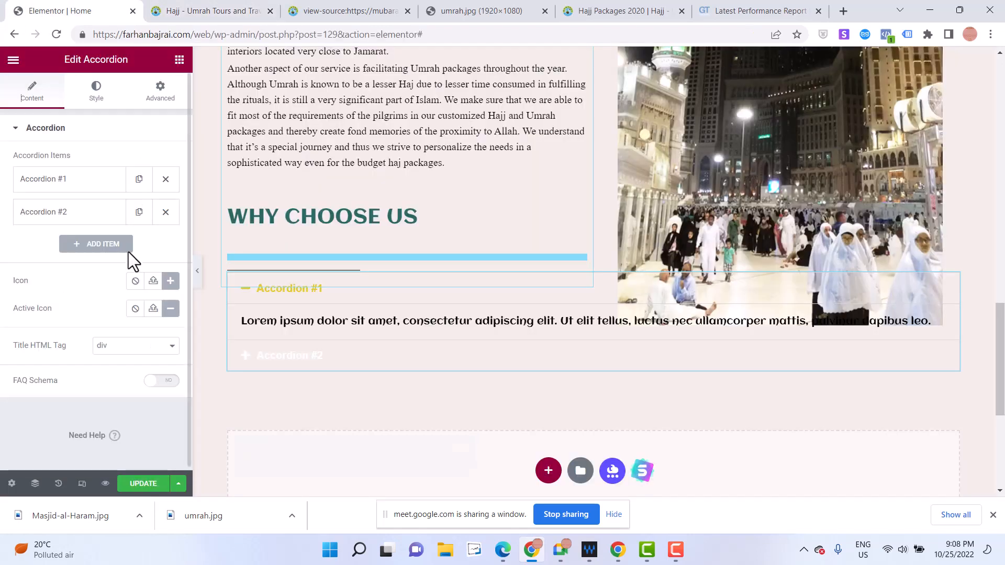
{"action": "left_click", "coordinate": [68, 188]}
{"action": "left_click", "coordinate": [68, 190]}
{"action": "left_click", "coordinate": [72, 191]}
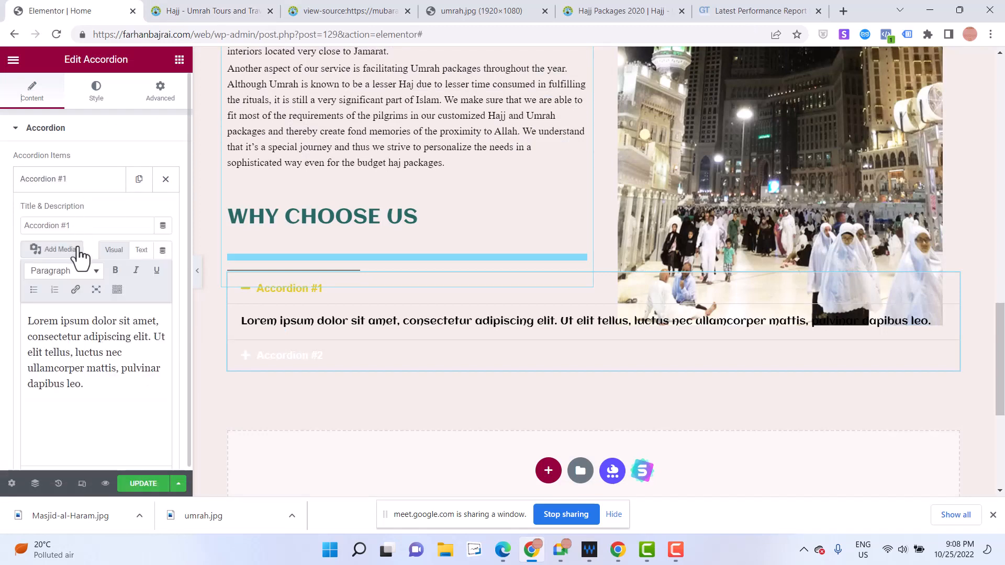
{"action": "triple_click", "coordinate": [71, 226]}
{"action": "key", "text": "ctrl+v"}
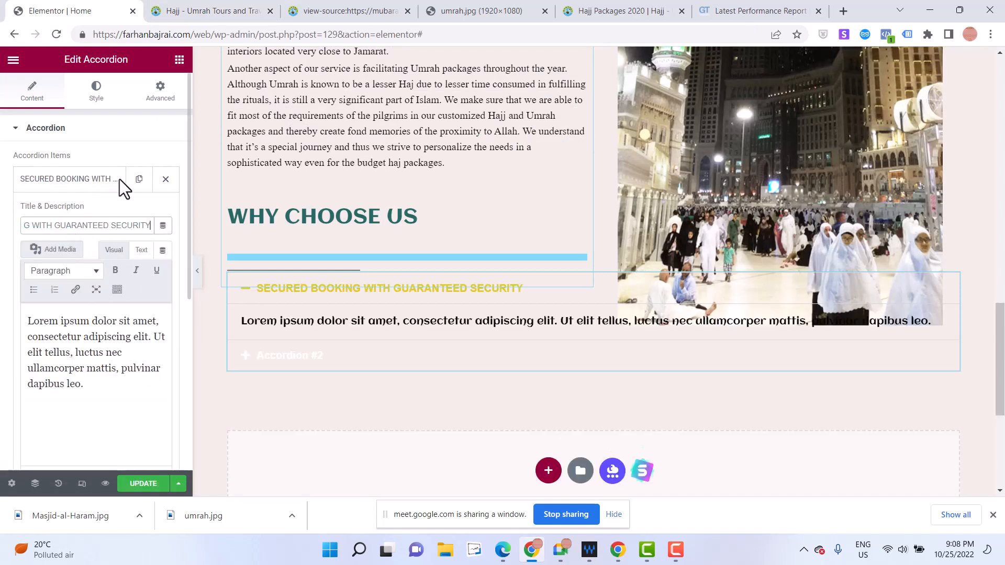
Replace the first item's placeholder description with the Ministry of Haj registration paragraph copied from the Mubarak Travels page
{"action": "left_click", "coordinate": [173, 10]}
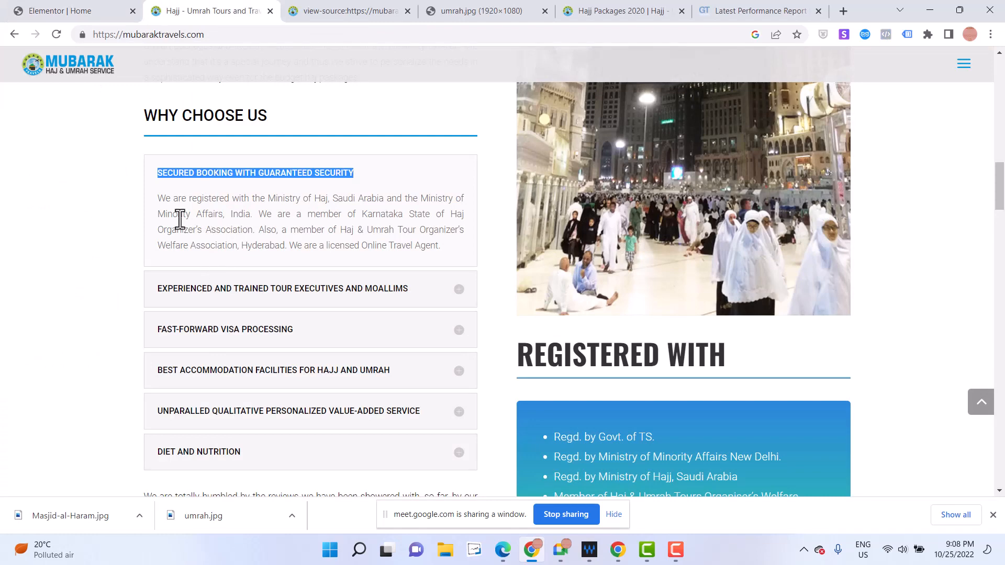
{"action": "left_click_drag", "start_coordinate": [160, 201], "coordinate": [444, 268]}
{"action": "key", "text": "ctrl+c"}
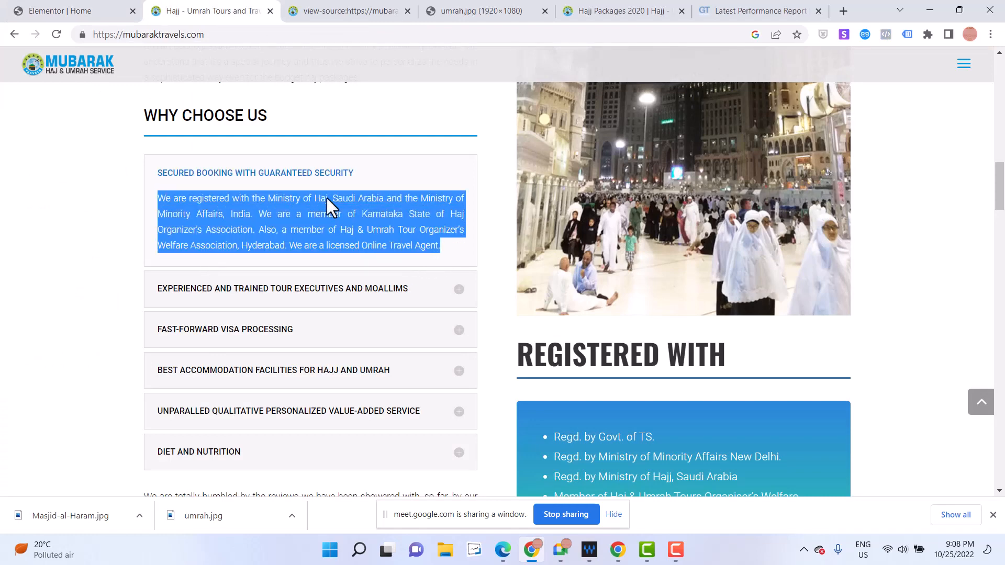
{"action": "key", "text": "ctrl+shift+Tab"}
{"action": "left_click", "coordinate": [81, 349]}
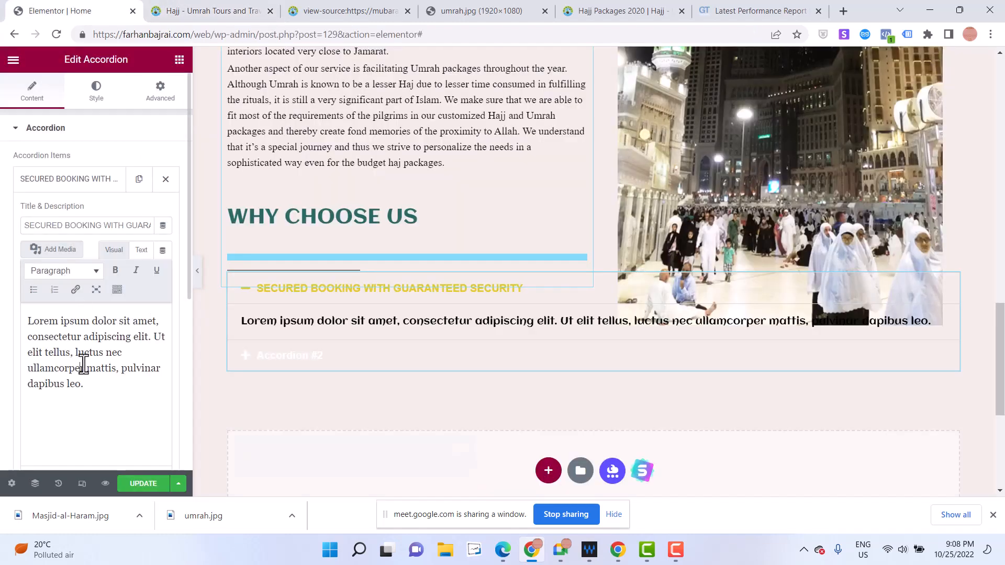
{"action": "key", "text": "ctrl+a"}
{"action": "key", "text": "ctrl+v"}
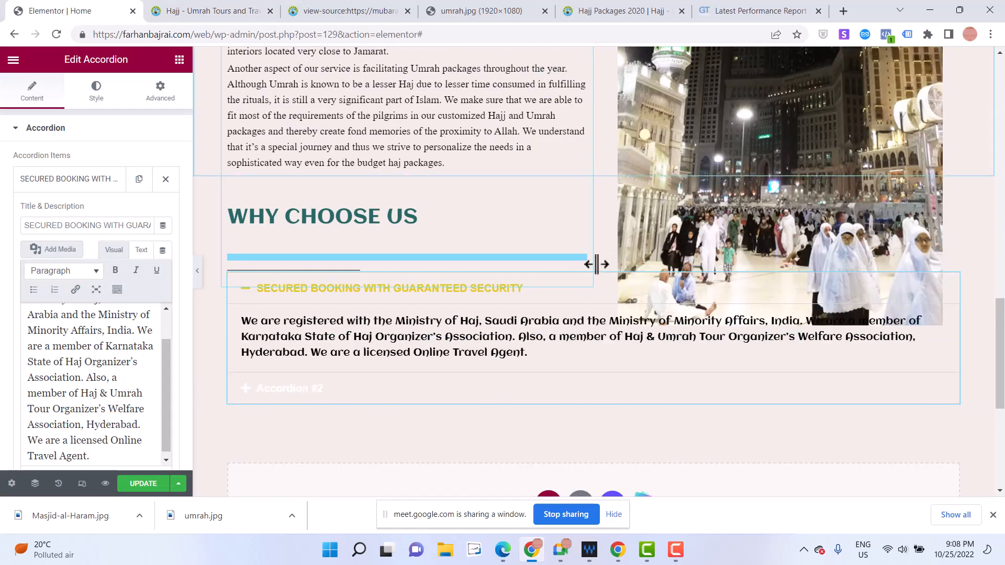
Delete the full-width section that holds the accordion
{"action": "left_click_drag", "start_coordinate": [594, 264], "coordinate": [287, 205]}
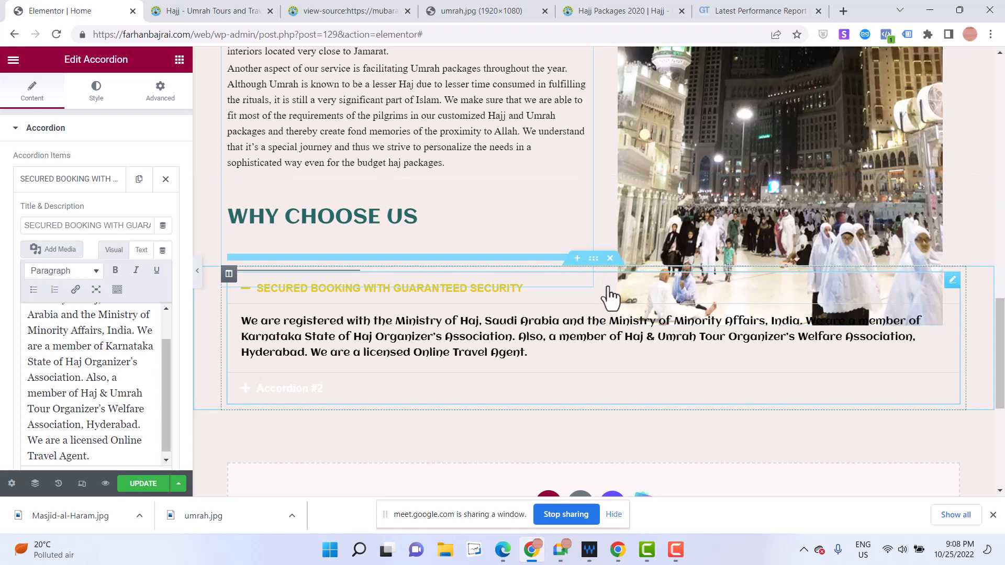
{"action": "key", "text": "Delete"}
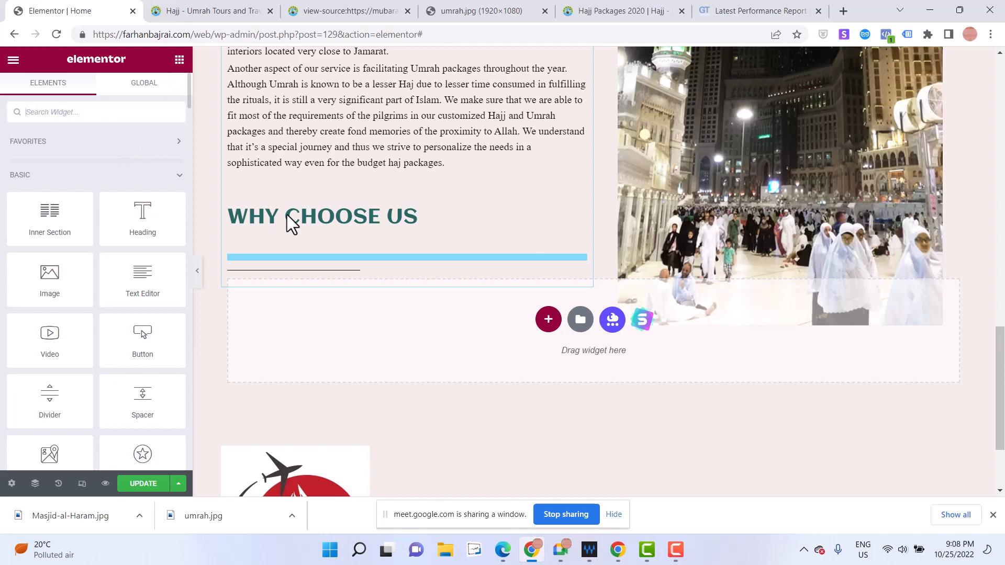
Add a section with two equal columns and place an Accordion widget in its first column, below the Why Choose Us divider
{"action": "left_click", "coordinate": [549, 321]}
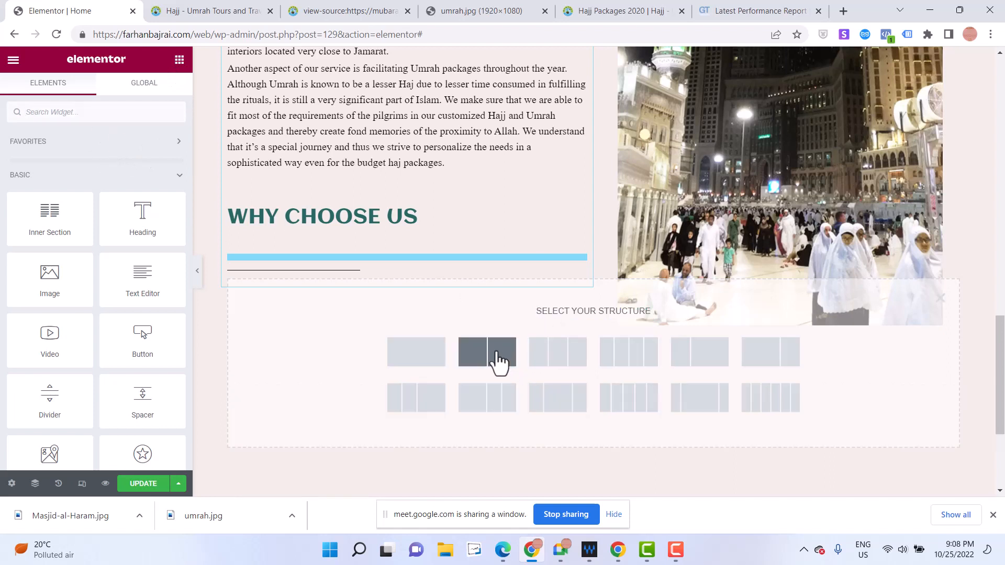
{"action": "left_click", "coordinate": [497, 362]}
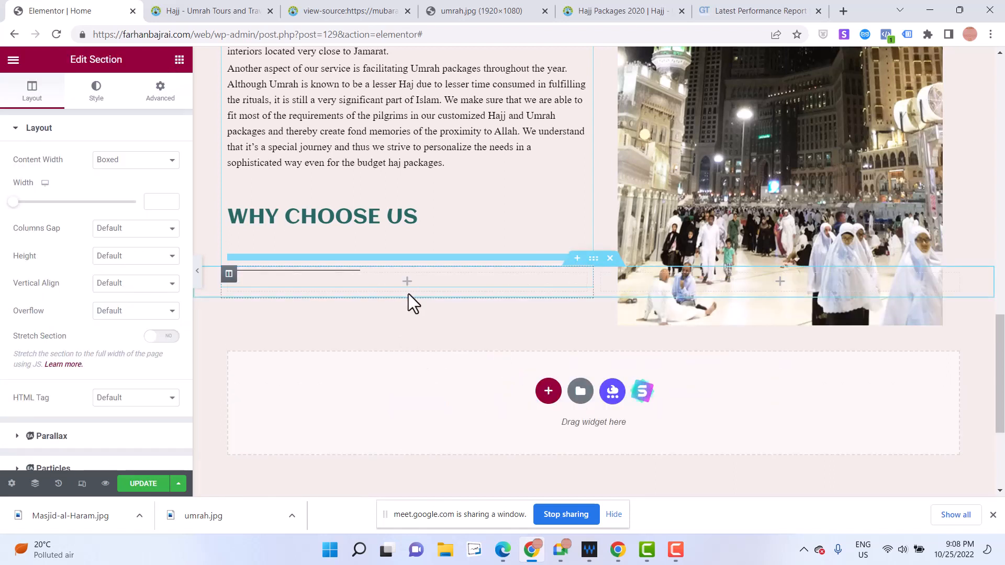
{"action": "left_click", "coordinate": [395, 278]}
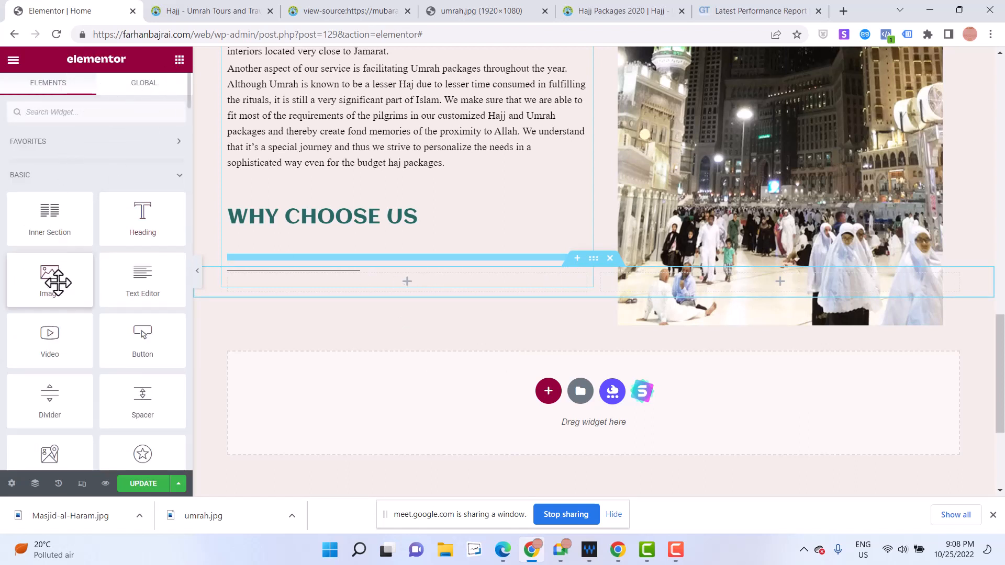
{"action": "left_click", "coordinate": [79, 110]}
{"action": "type", "text": "acc"}
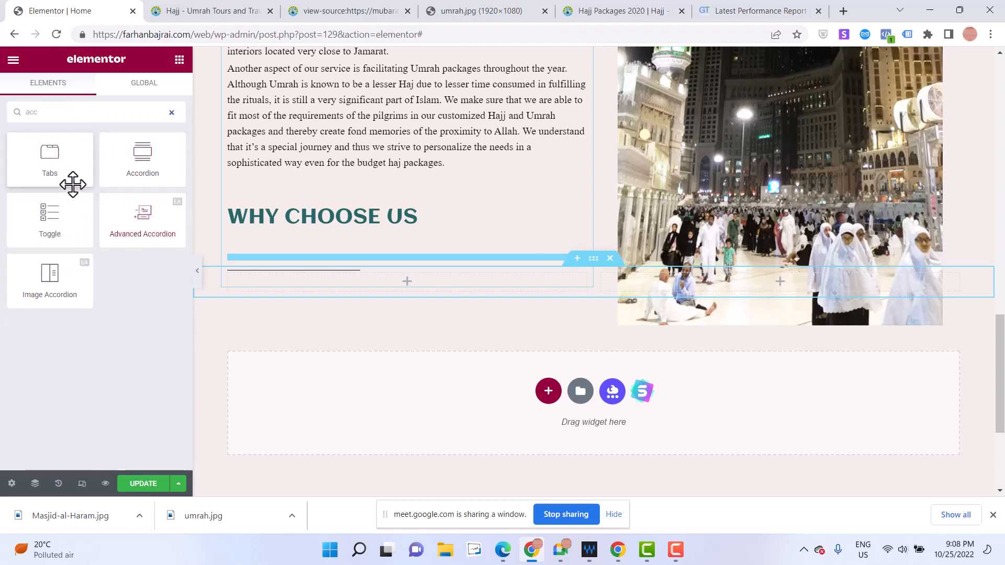
{"action": "left_click_drag", "start_coordinate": [142, 160], "coordinate": [340, 295]}
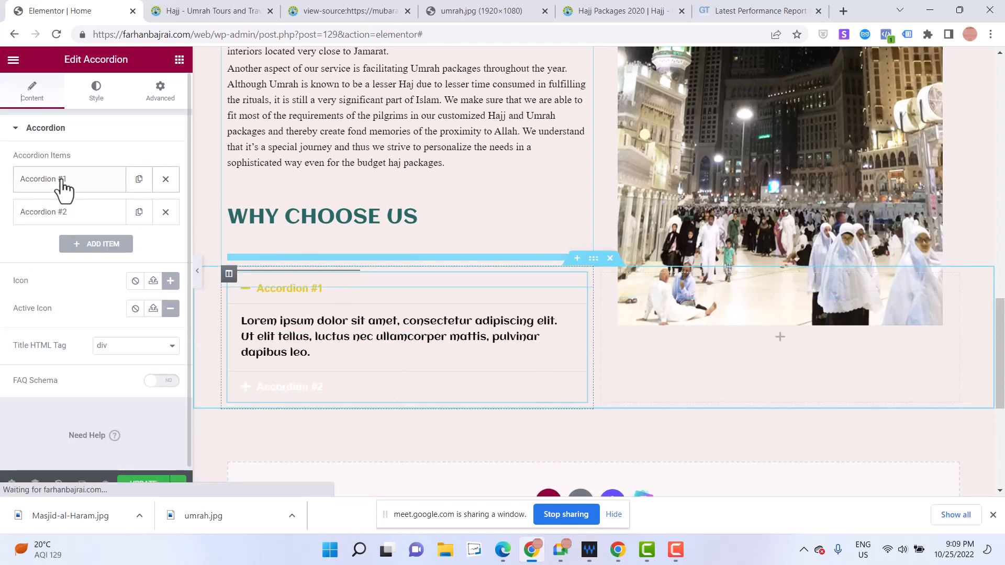
Paste the copied Ministry of Haj registration paragraph into both the title and the description of the new accordion's first item
{"action": "left_click", "coordinate": [61, 182]}
{"action": "key", "text": "ctrl+v"}
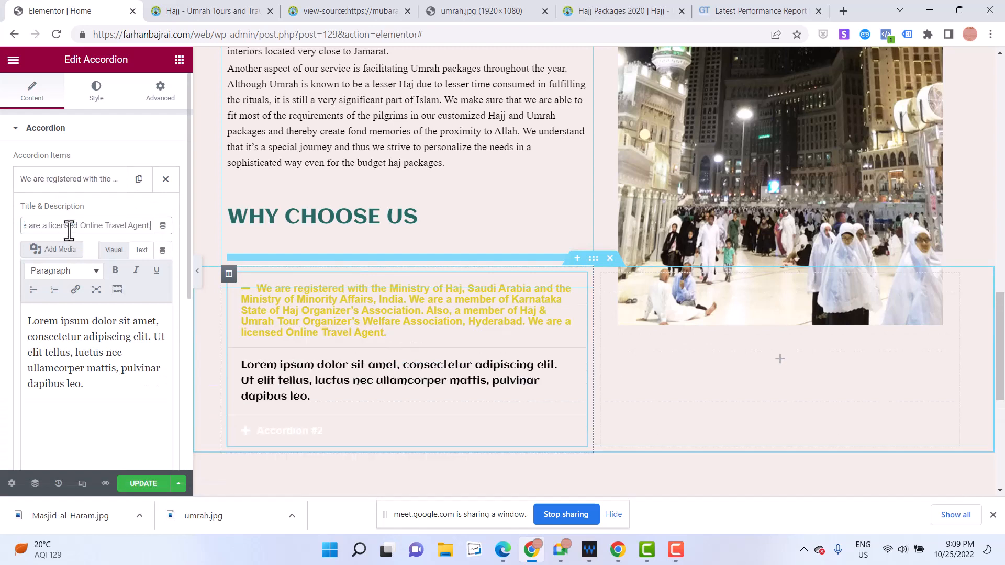
{"action": "triple_click", "coordinate": [75, 332]}
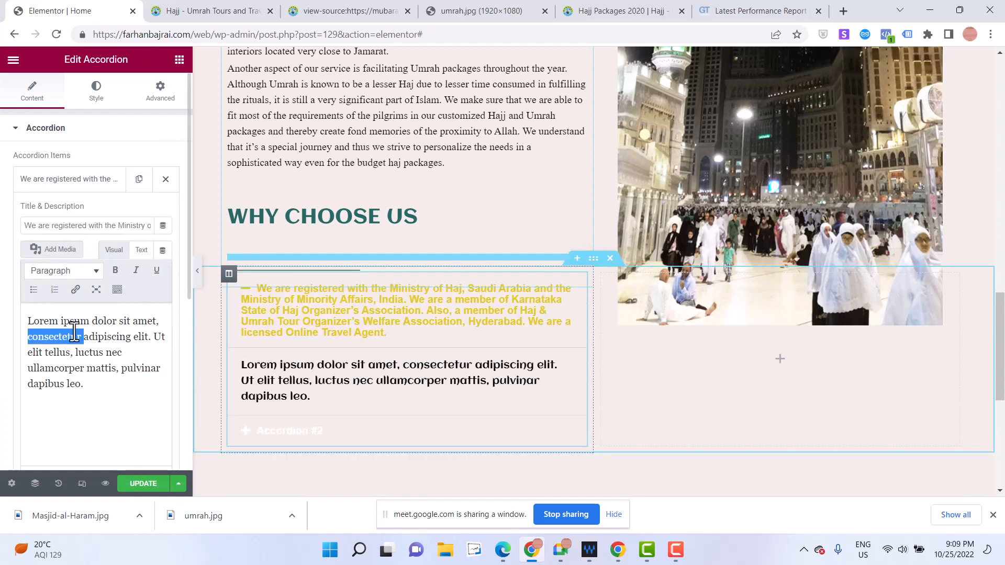
{"action": "key", "text": "ctrl+v"}
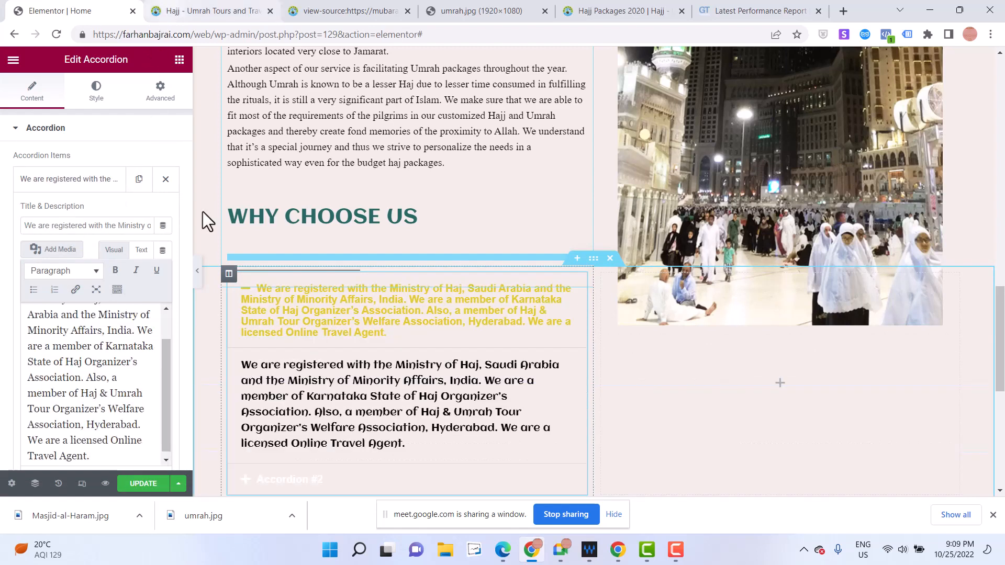
Replace the first item's title with "SECURED BOOKING WITH GUARANTEED SECURITY" copied from the Mubarak Travels page
{"action": "key", "text": "ctrl+Tab"}
{"action": "double_click", "coordinate": [177, 175]}
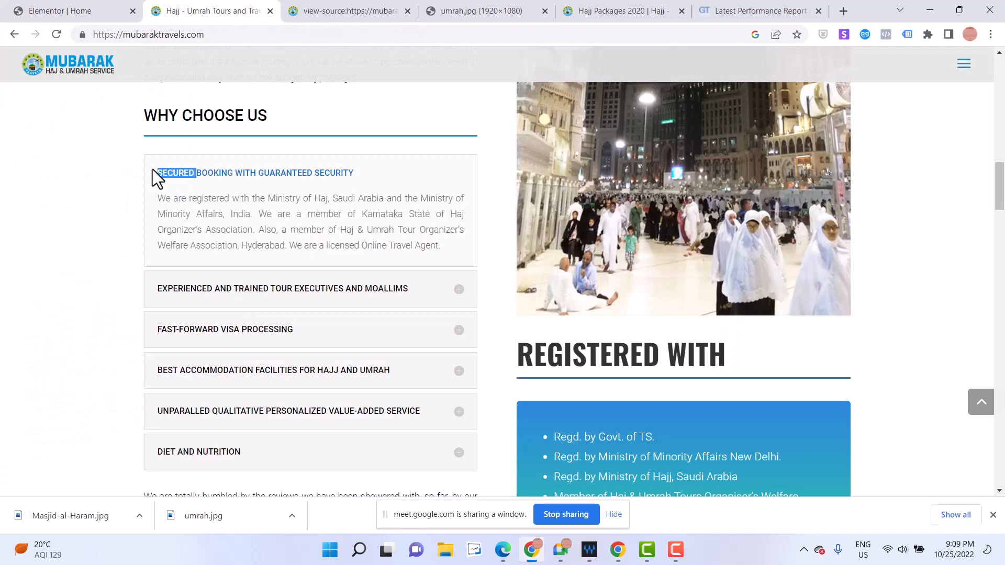
{"action": "triple_click", "coordinate": [169, 177]}
{"action": "key", "text": "ctrl+c"}
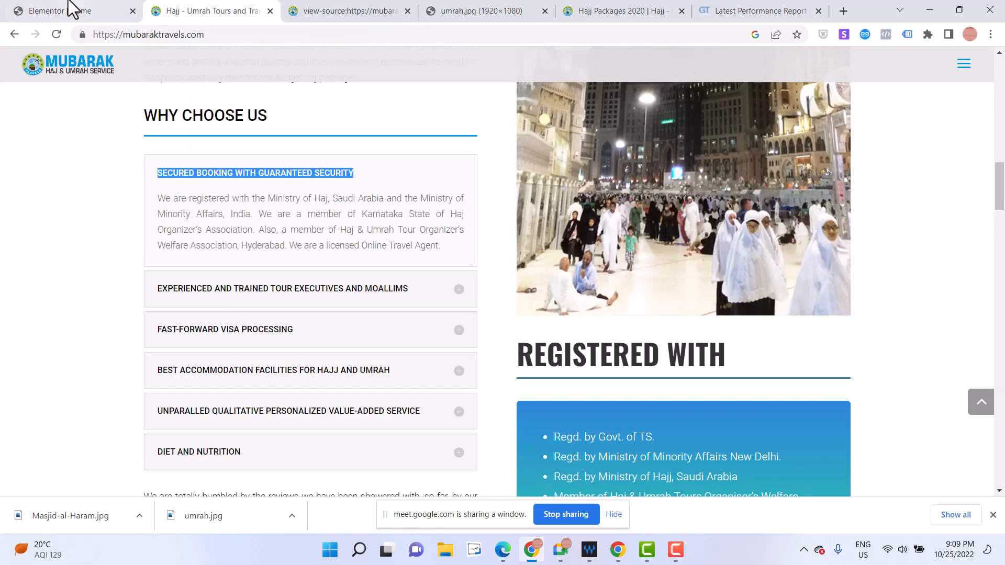
{"action": "key", "text": "ctrl+shift+Tab"}
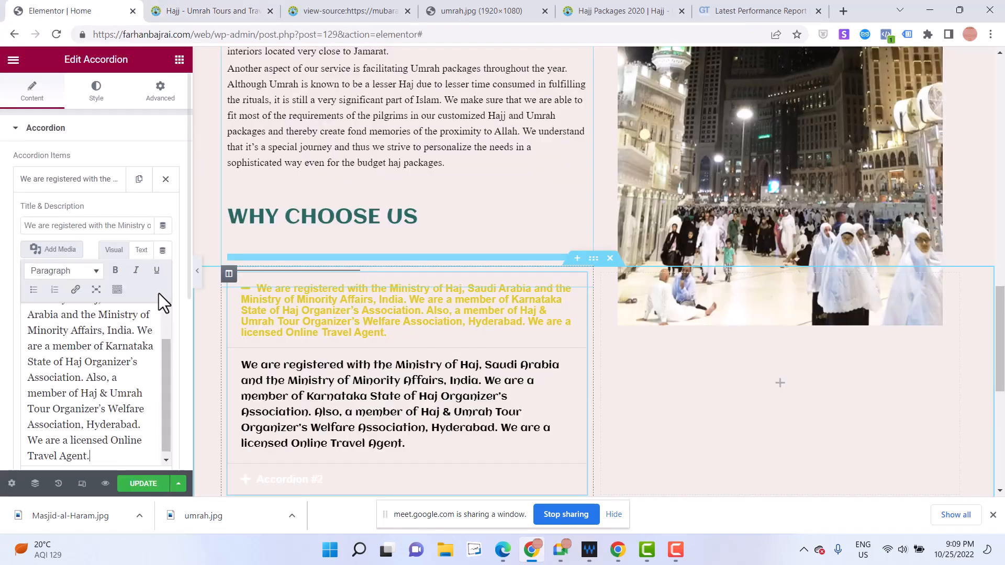
{"action": "triple_click", "coordinate": [68, 225]}
{"action": "key", "text": "ctrl+v"}
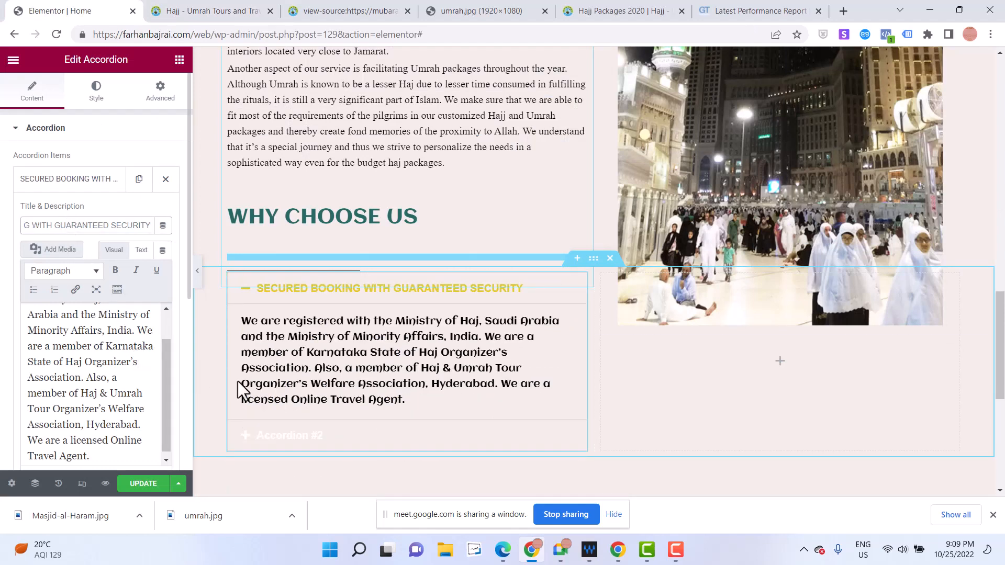
Set the second accordion item's title to "EXPERIENCED AND TRAINED TOUR EXECUTIVES AND MOALLIMS", copied from the Mubarak Travels page
{"action": "left_click", "coordinate": [68, 183]}
{"action": "left_click", "coordinate": [72, 214]}
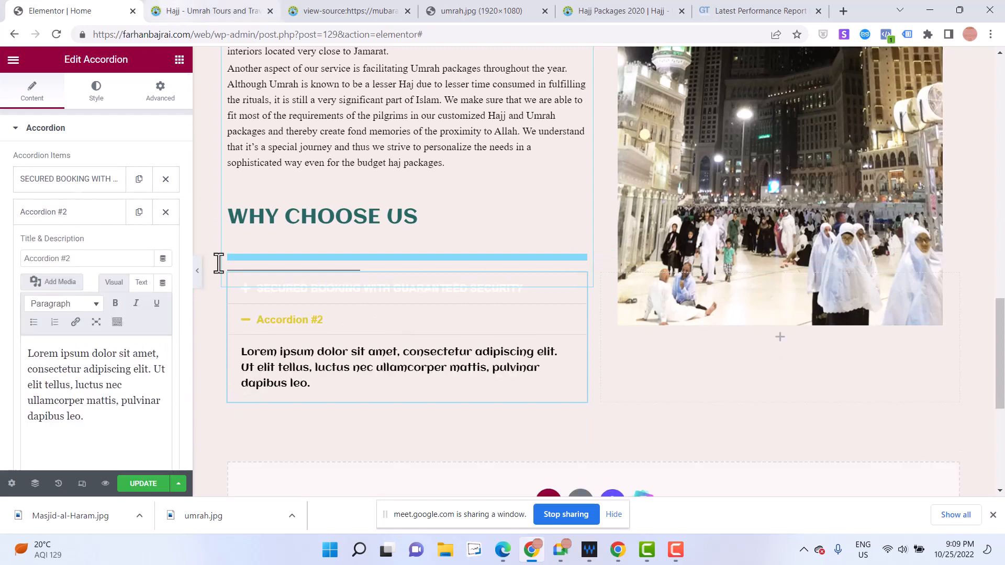
{"action": "key", "text": "ctrl+Tab"}
{"action": "left_click", "coordinate": [214, 291]}
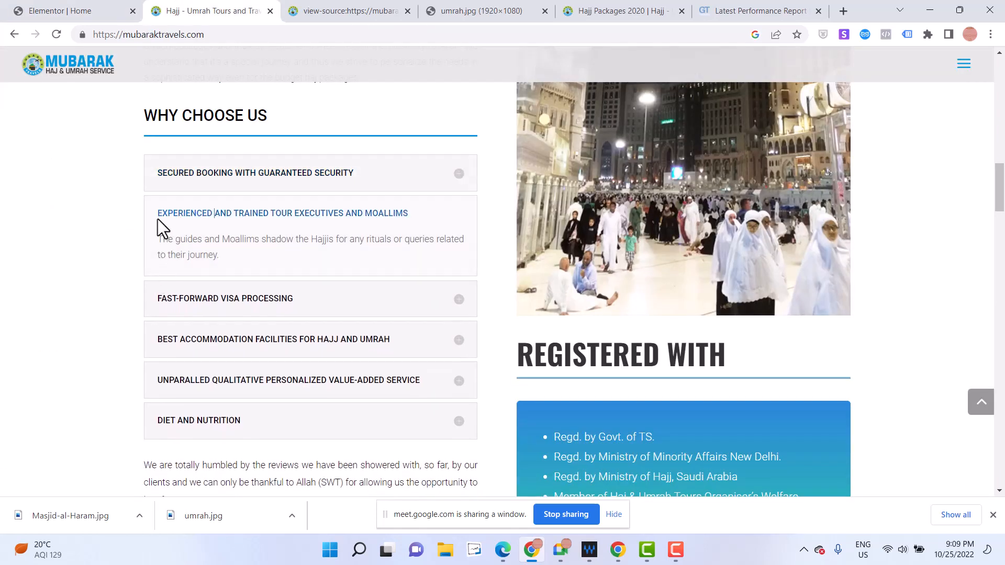
{"action": "left_click_drag", "start_coordinate": [158, 215], "coordinate": [425, 217]}
{"action": "key", "text": "ctrl+c"}
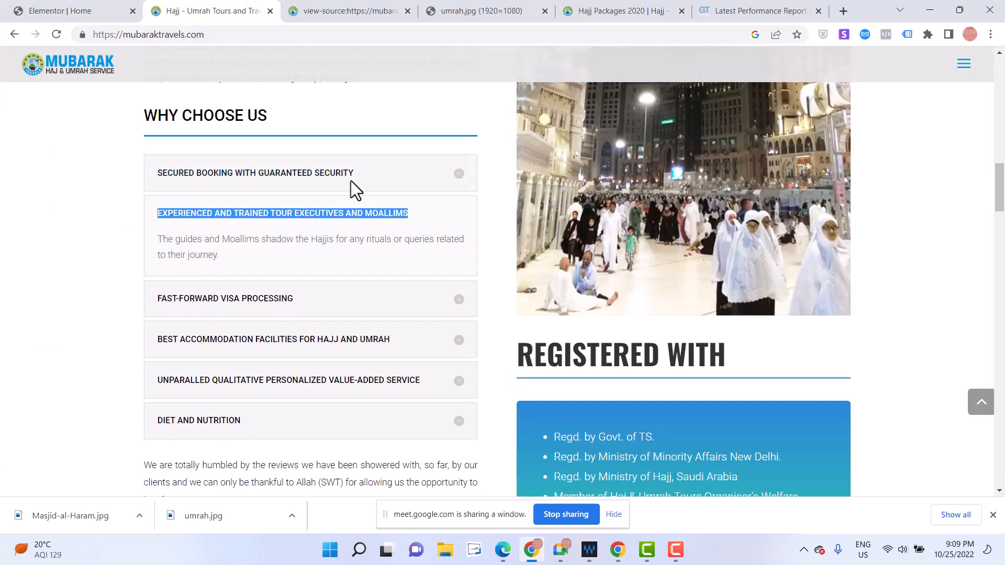
{"action": "left_click", "coordinate": [67, 11]}
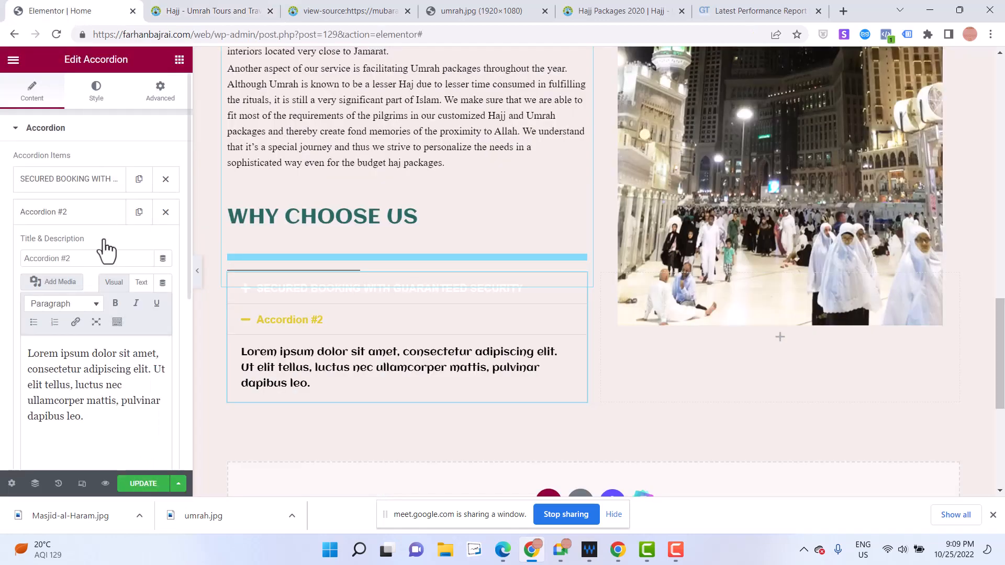
{"action": "left_click", "coordinate": [73, 256]}
{"action": "key", "text": "ctrl+a"}
{"action": "key", "text": "ctrl+v"}
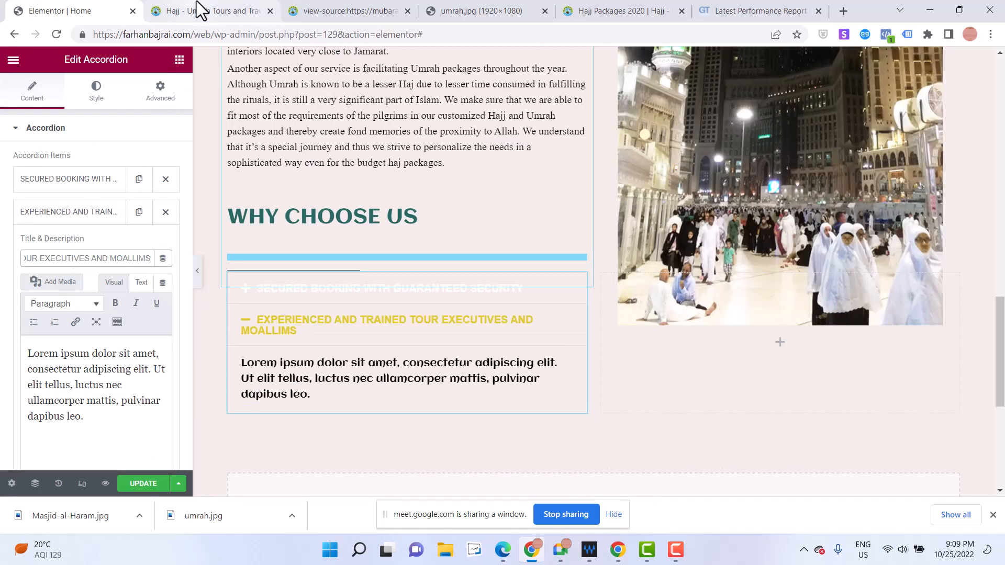
Replace the second accordion item's description with the "The guides and Moallims shadow the Hajjis" text copied from the Mubarak Travels page
{"action": "left_click", "coordinate": [201, 10]}
{"action": "left_click_drag", "start_coordinate": [156, 233], "coordinate": [239, 255]}
{"action": "key", "text": "ctrl+c"}
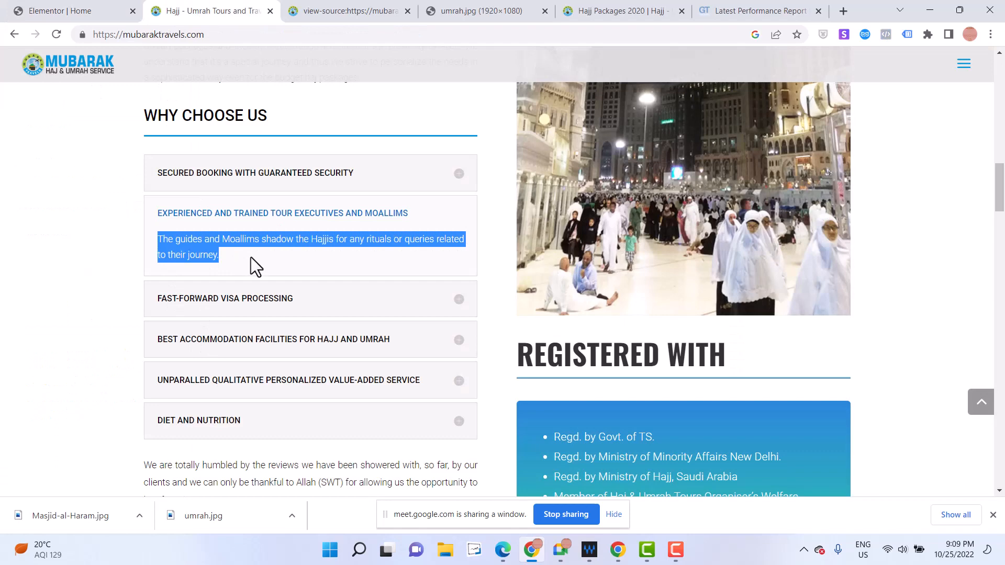
{"action": "left_click", "coordinate": [60, 12]}
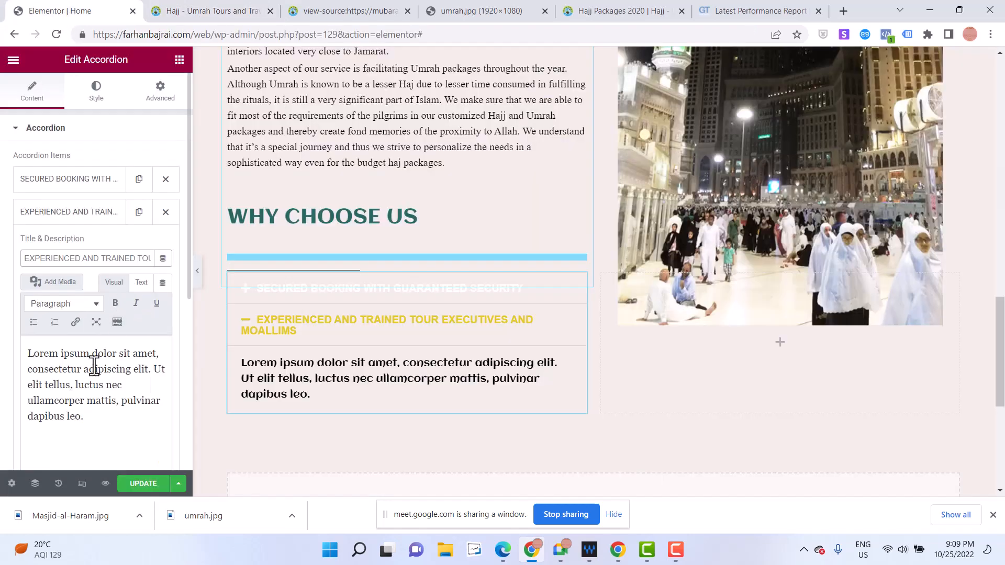
{"action": "key", "text": "ctrl+a"}
{"action": "key", "text": "ctrl+v"}
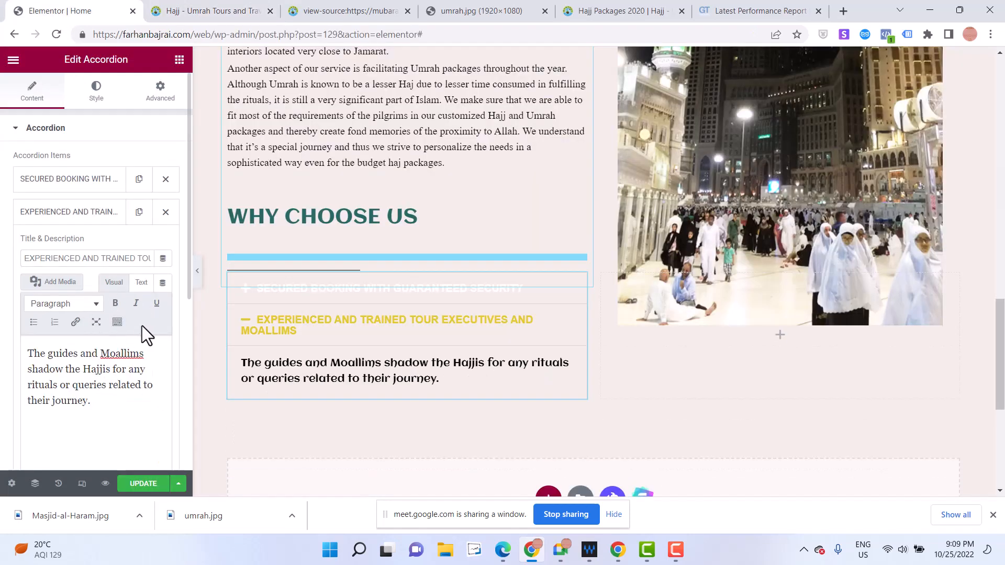
Add a third and a fourth item to the accordion, keeping their default titles
{"action": "left_click", "coordinate": [96, 220]}
{"action": "left_click", "coordinate": [100, 246]}
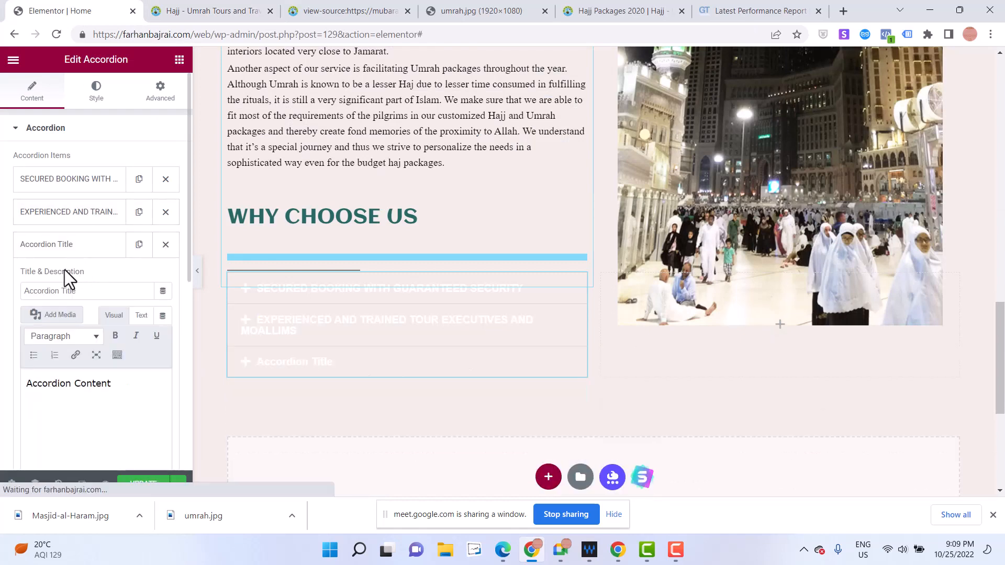
{"action": "scroll", "coordinate": [115, 320], "scroll_direction": "down", "scroll_amount": 2}
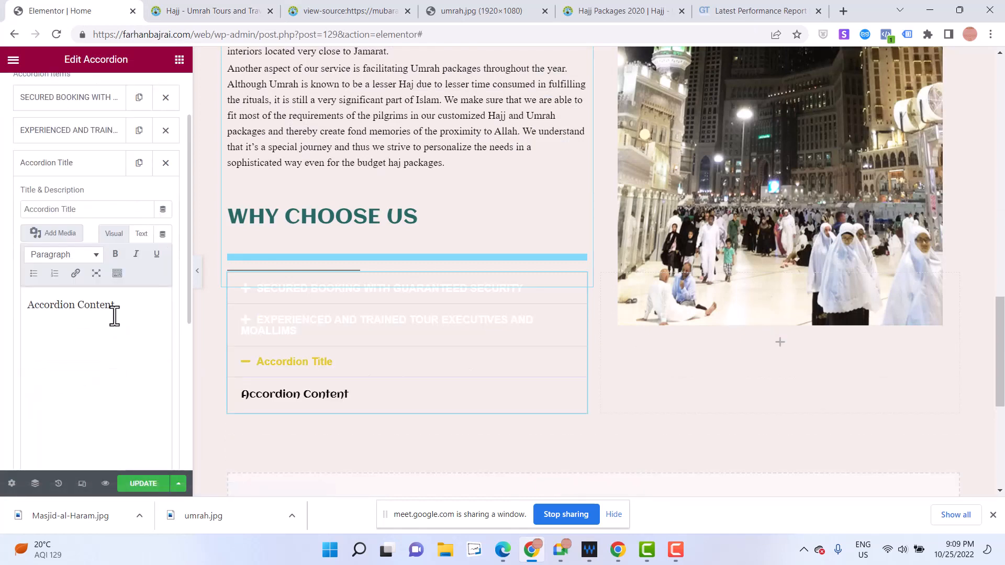
{"action": "left_click", "coordinate": [90, 166]}
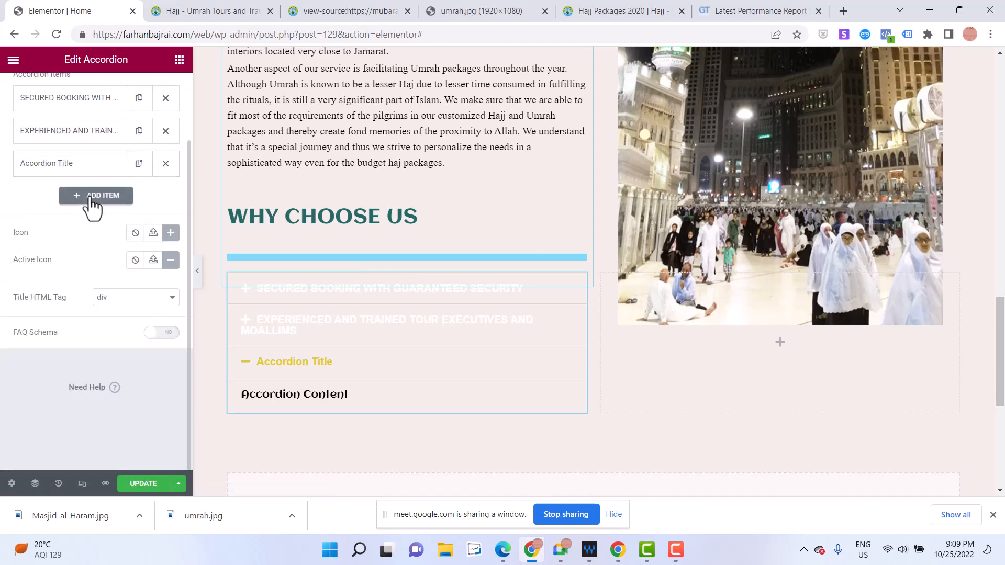
{"action": "left_click", "coordinate": [88, 198]}
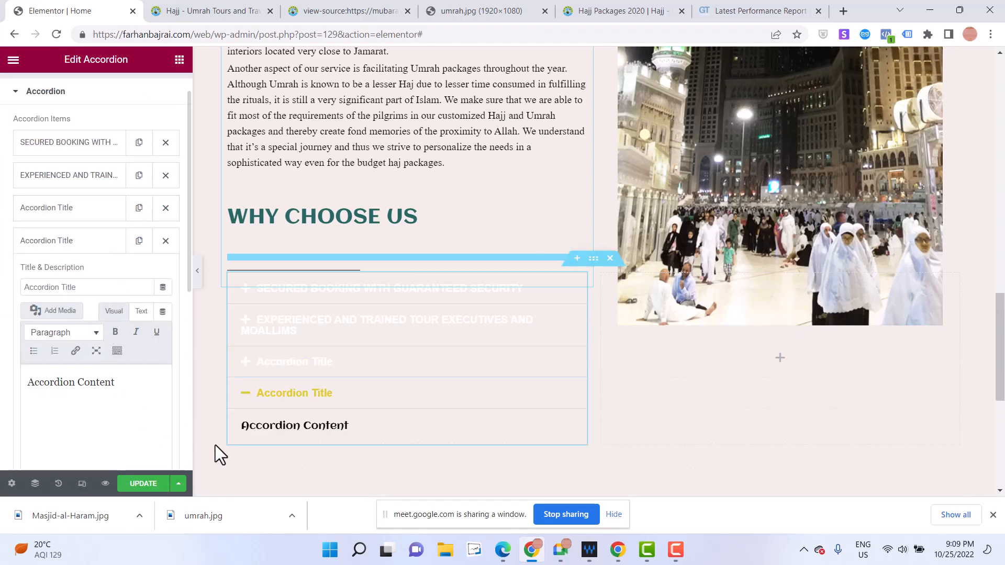
Replace the descriptions of the fourth and third accordion items with the copied guides and Moallims text
{"action": "triple_click", "coordinate": [55, 392]}
{"action": "type", "text": "The guides and Moallims shadow the Hajjs for any rituals or queries related to their journey."}
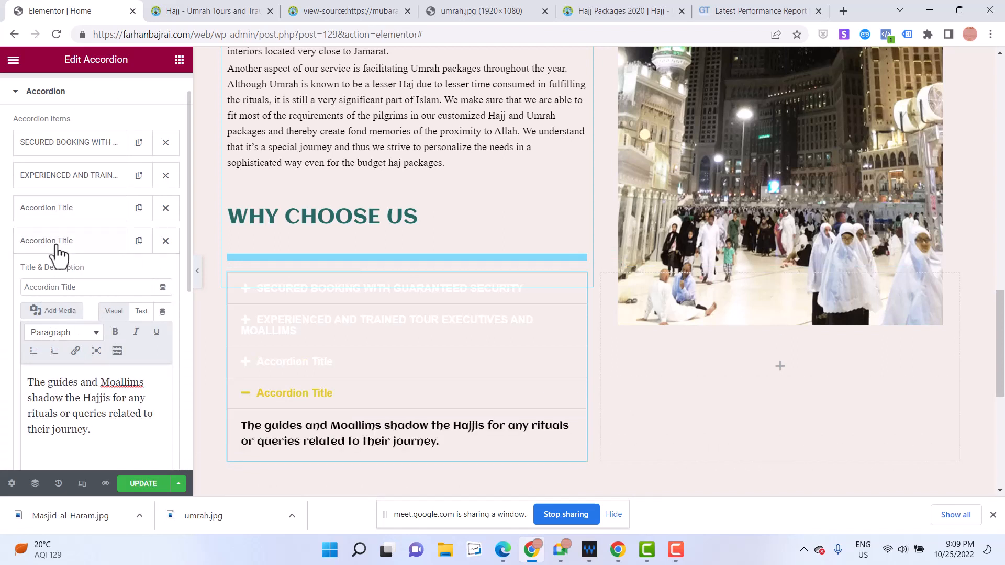
{"action": "left_click", "coordinate": [52, 208]}
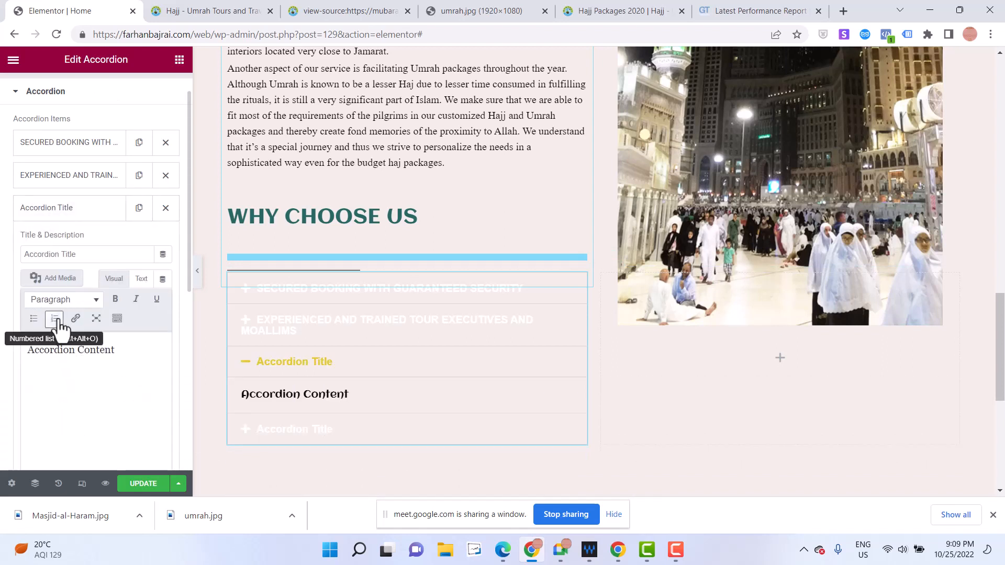
{"action": "triple_click", "coordinate": [75, 347]}
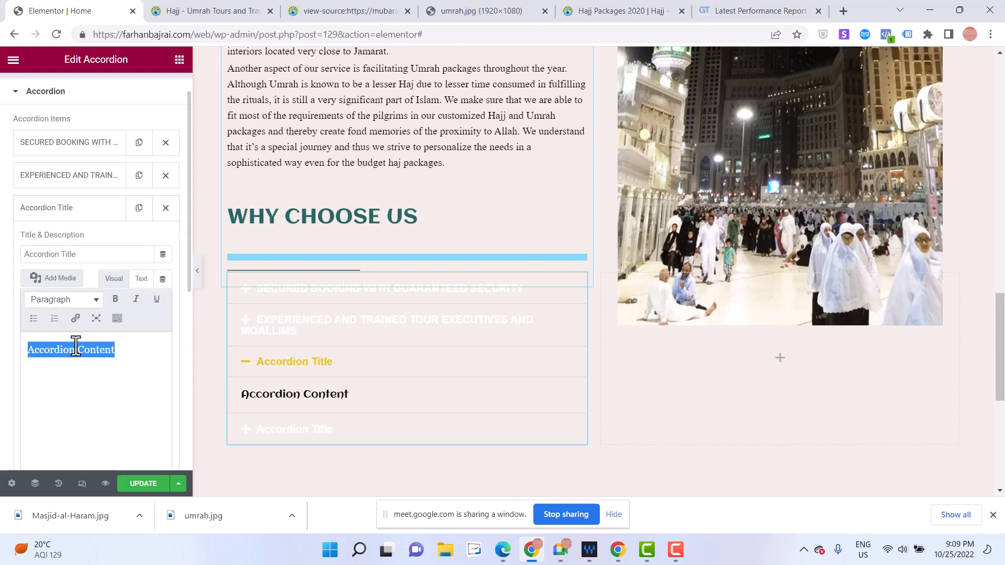
{"action": "key", "text": "ctrl+v"}
{"action": "left_click", "coordinate": [84, 209]}
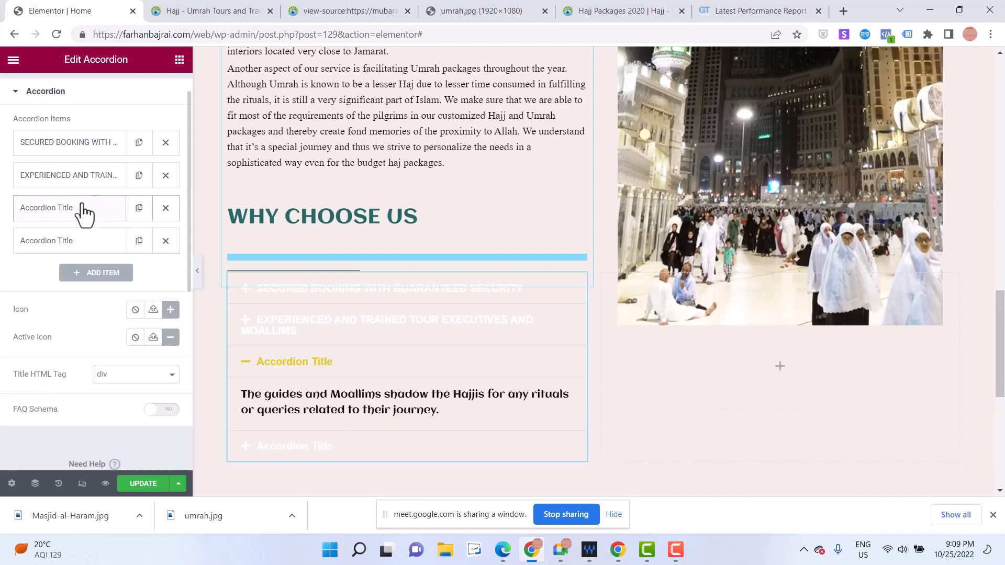
Preview the home page and expand each accordion item under Why Choose Us to check its content
{"action": "left_click", "coordinate": [162, 9]}
{"action": "scroll", "coordinate": [247, 269], "scroll_direction": "down", "scroll_amount": 3}
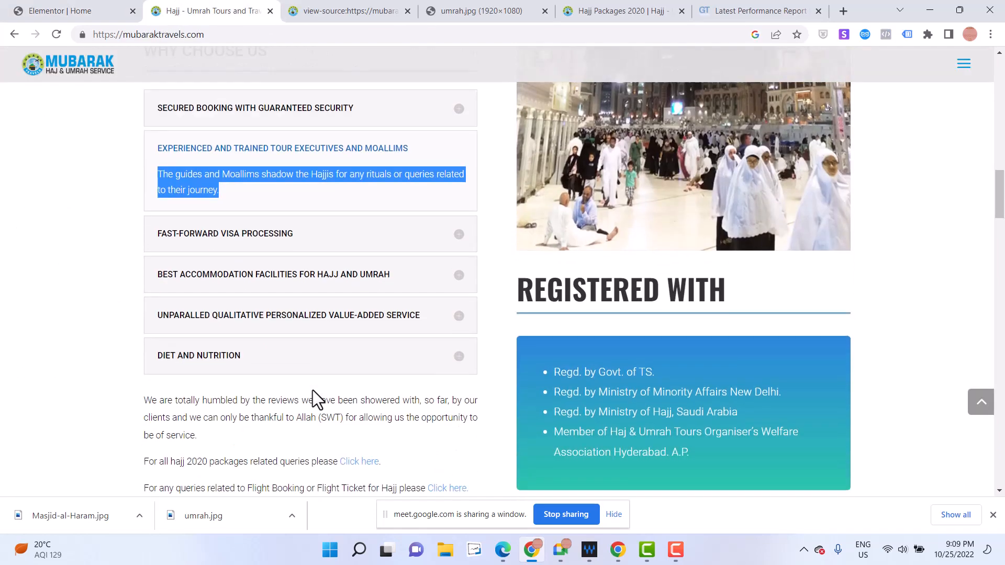
{"action": "left_click", "coordinate": [99, 8]}
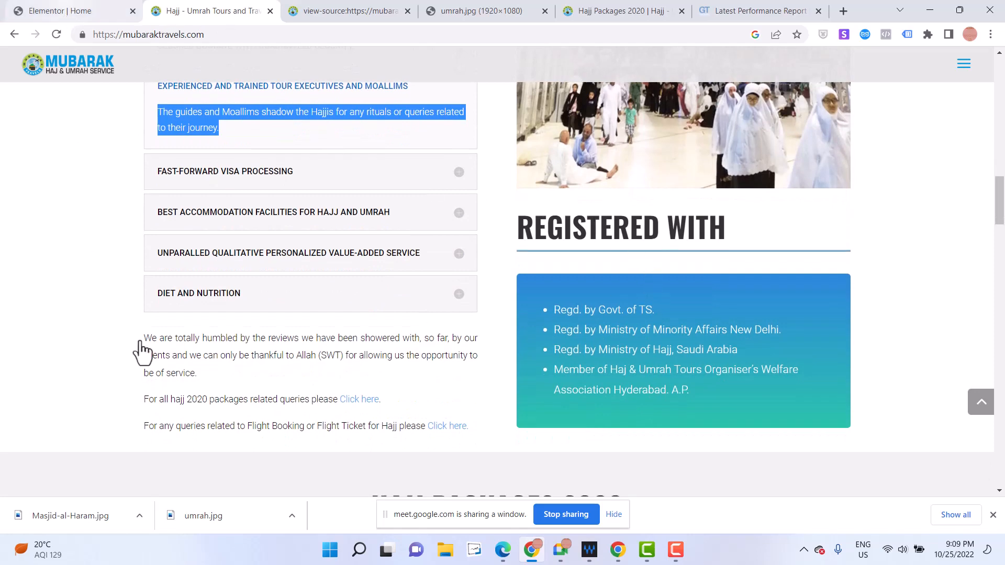
{"action": "left_click", "coordinate": [105, 483]}
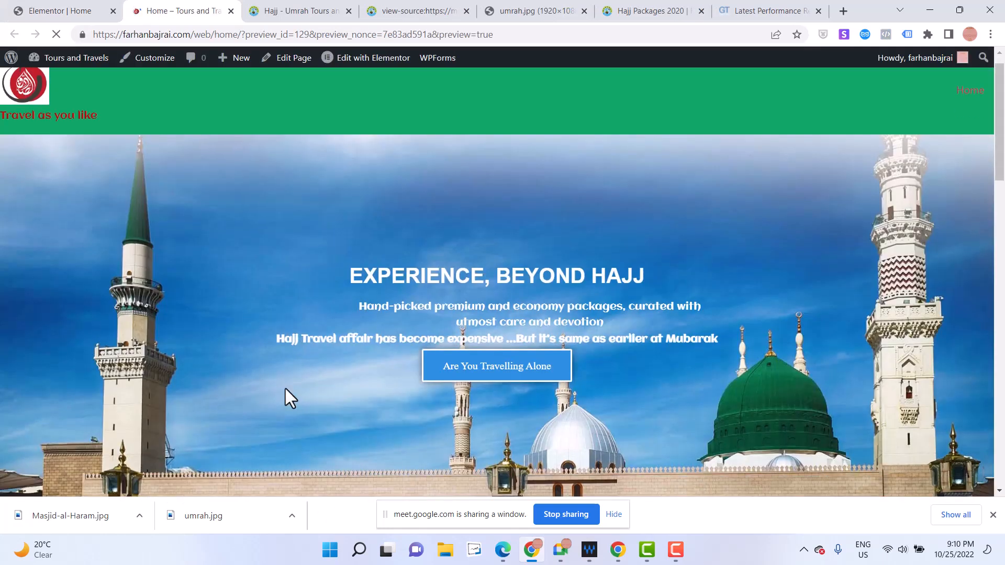
{"action": "scroll", "coordinate": [285, 388], "scroll_direction": "down", "scroll_amount": 15}
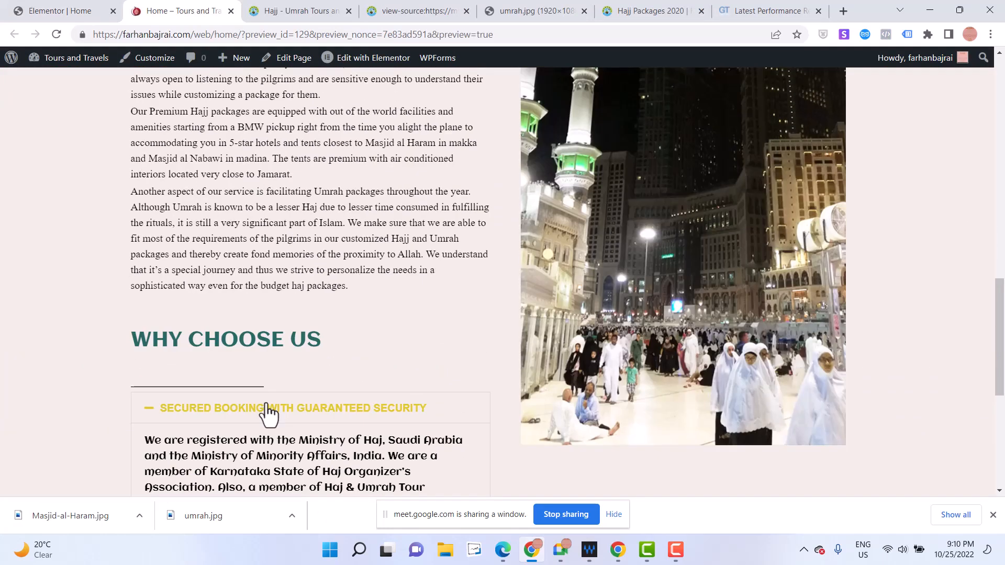
{"action": "scroll", "coordinate": [268, 413], "scroll_direction": "down", "scroll_amount": 3}
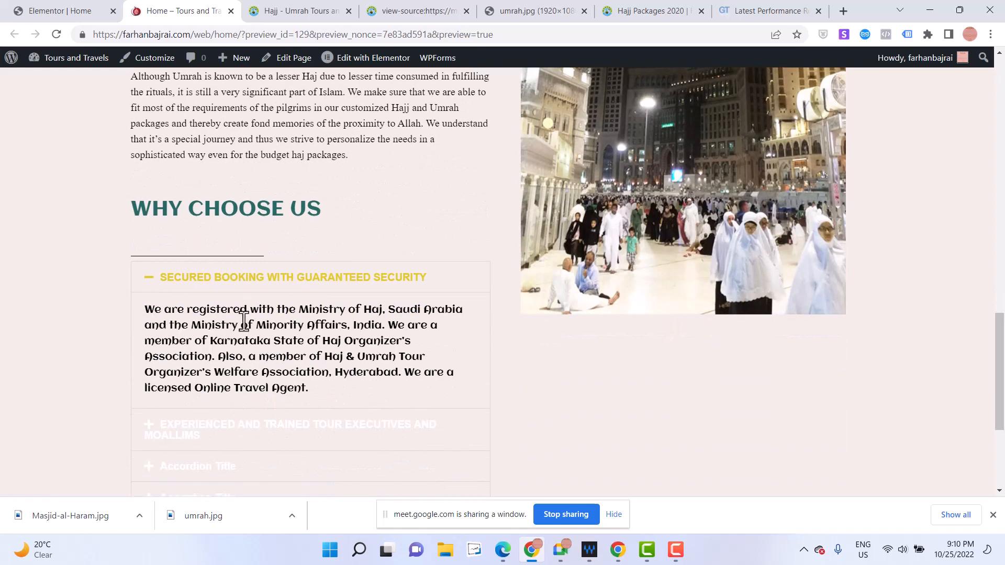
{"action": "left_click", "coordinate": [193, 432]}
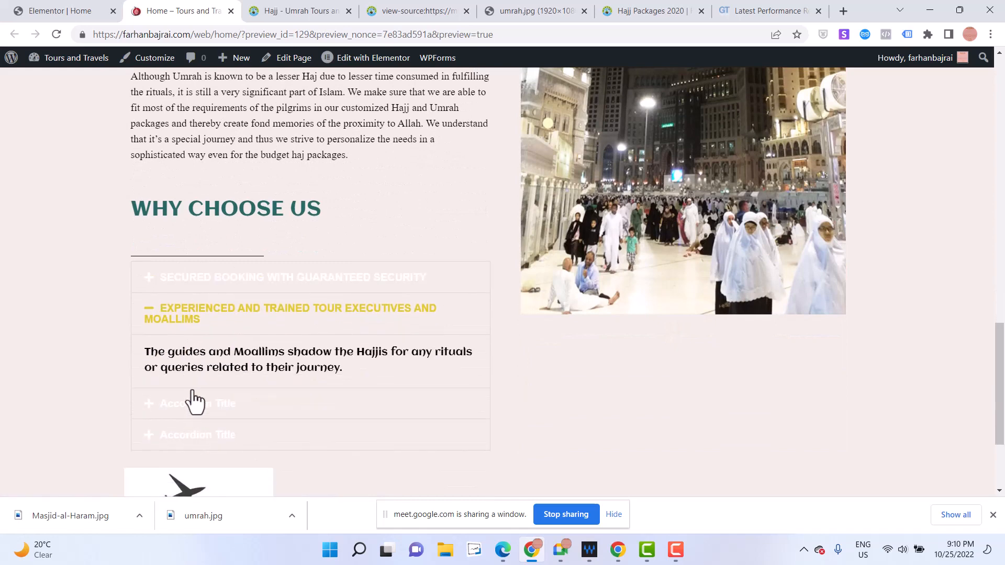
{"action": "left_click", "coordinate": [195, 403]}
{"action": "left_click", "coordinate": [192, 437]}
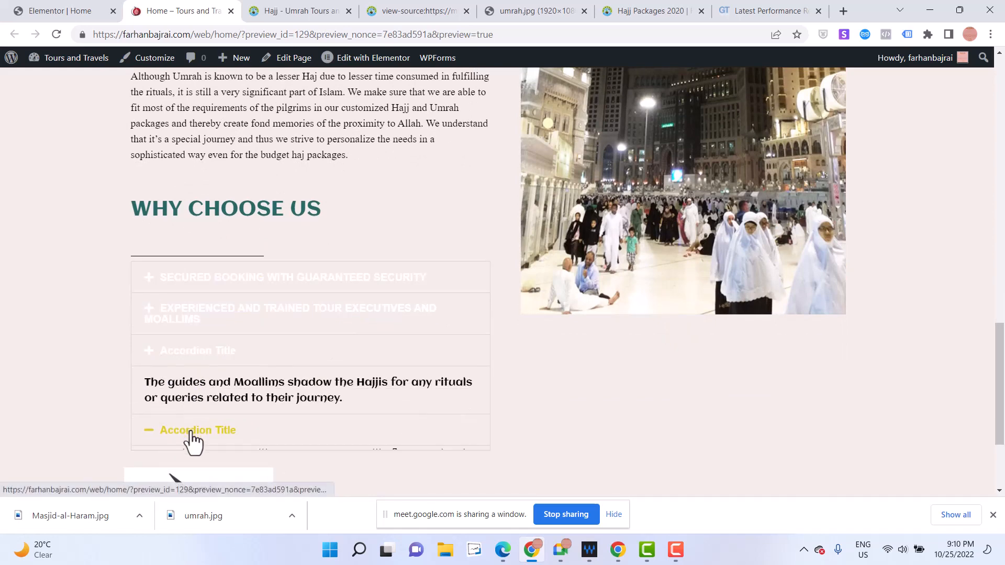
Place a Heading widget in the column beside the accordion and title it "REGISTERED WITH", copied from the Mubarak Travels page
{"action": "left_click", "coordinate": [56, 9]}
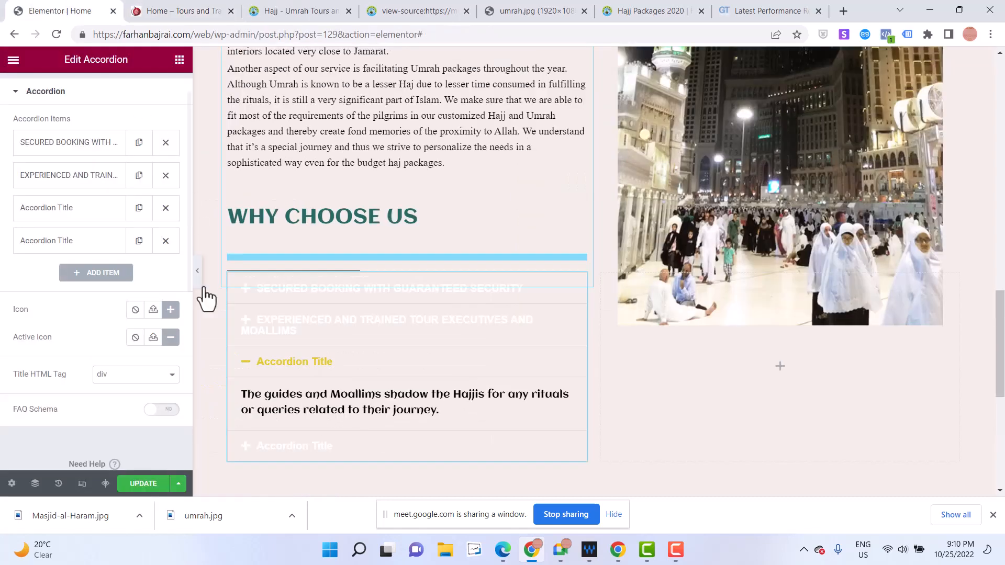
{"action": "left_click", "coordinate": [178, 11]}
{"action": "left_click", "coordinate": [270, 11]}
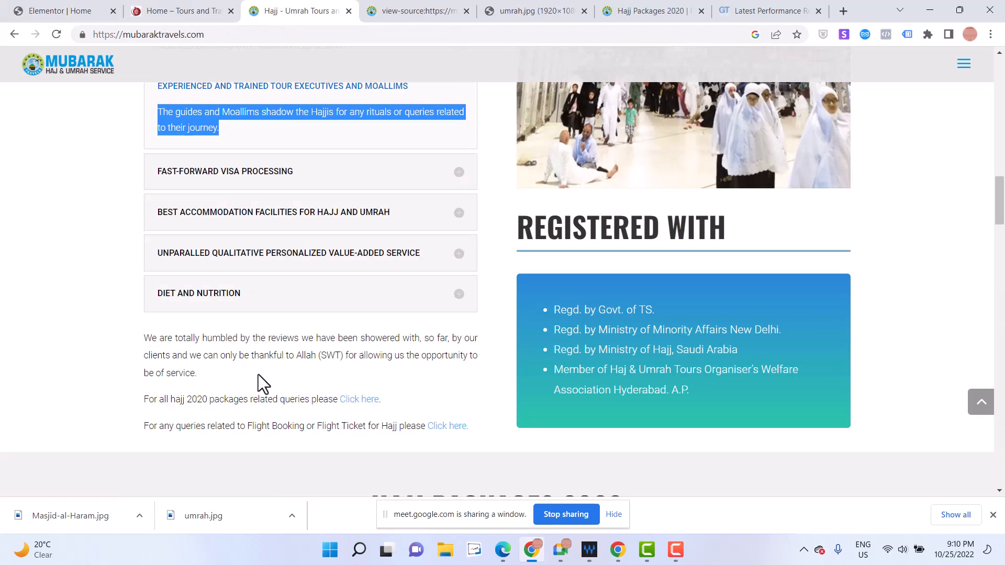
{"action": "triple_click", "coordinate": [596, 227]}
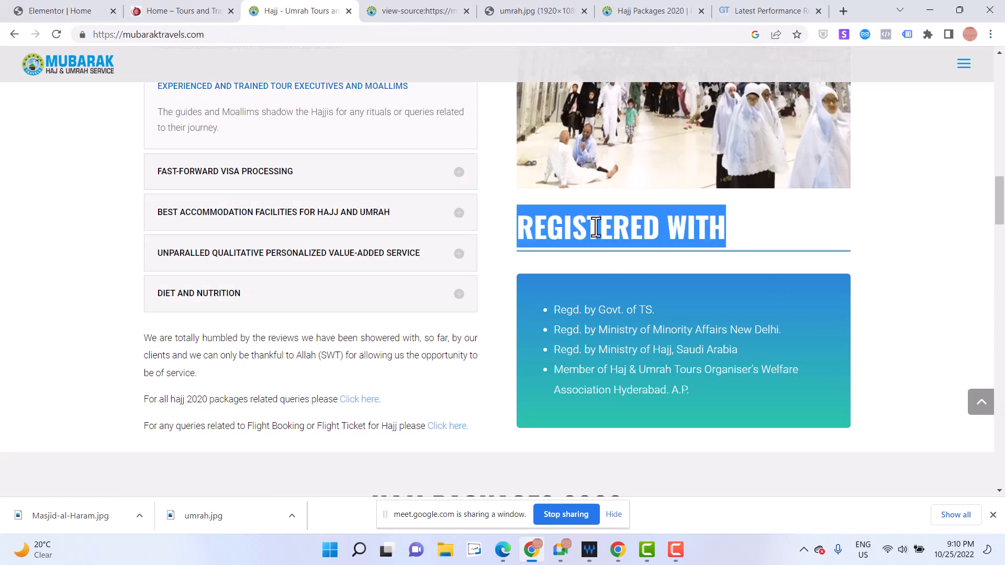
{"action": "left_click", "coordinate": [54, 10]}
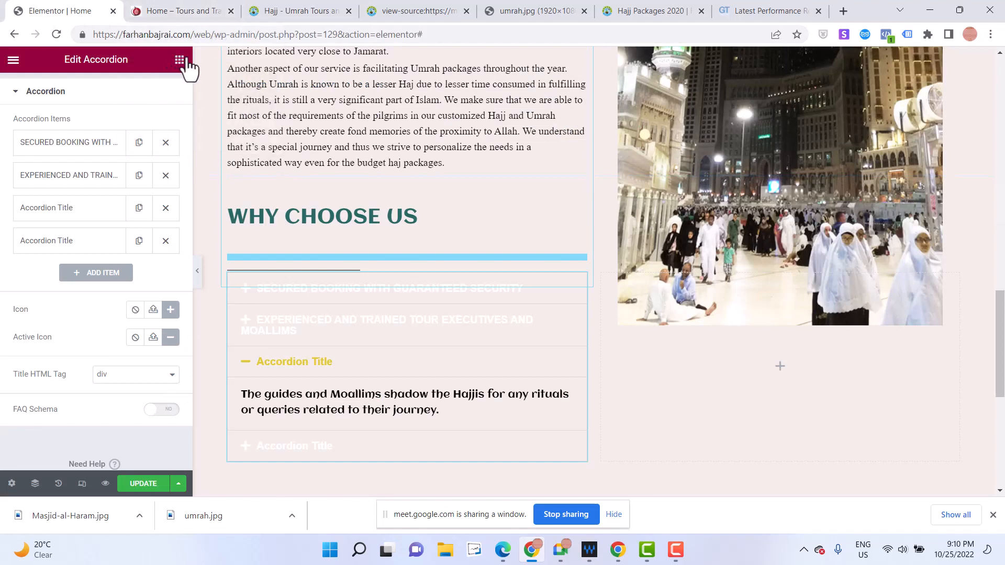
{"action": "left_click", "coordinate": [178, 17]}
{"action": "left_click", "coordinate": [58, 11]}
{"action": "left_click_drag", "start_coordinate": [147, 217], "coordinate": [773, 358]}
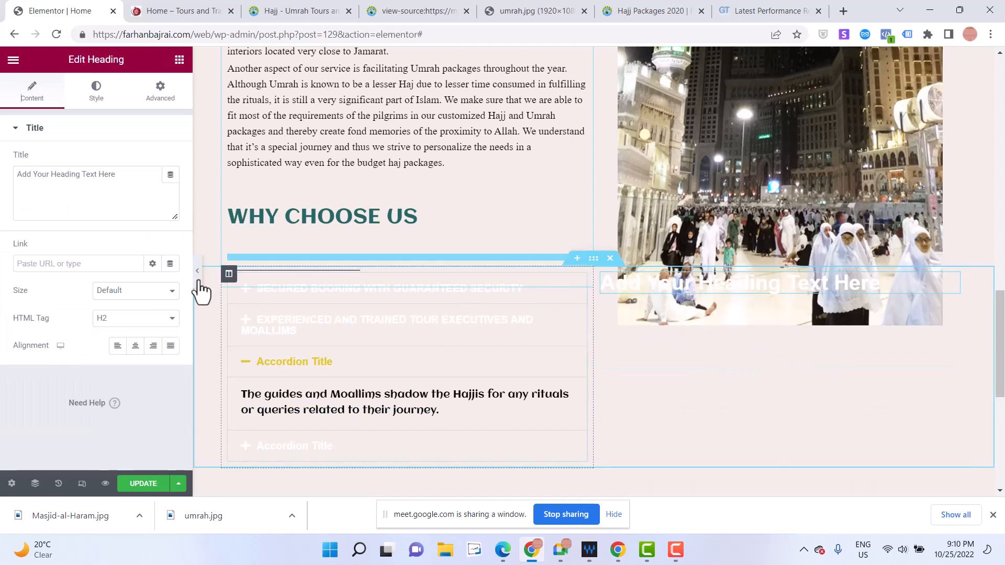
{"action": "triple_click", "coordinate": [96, 206]}
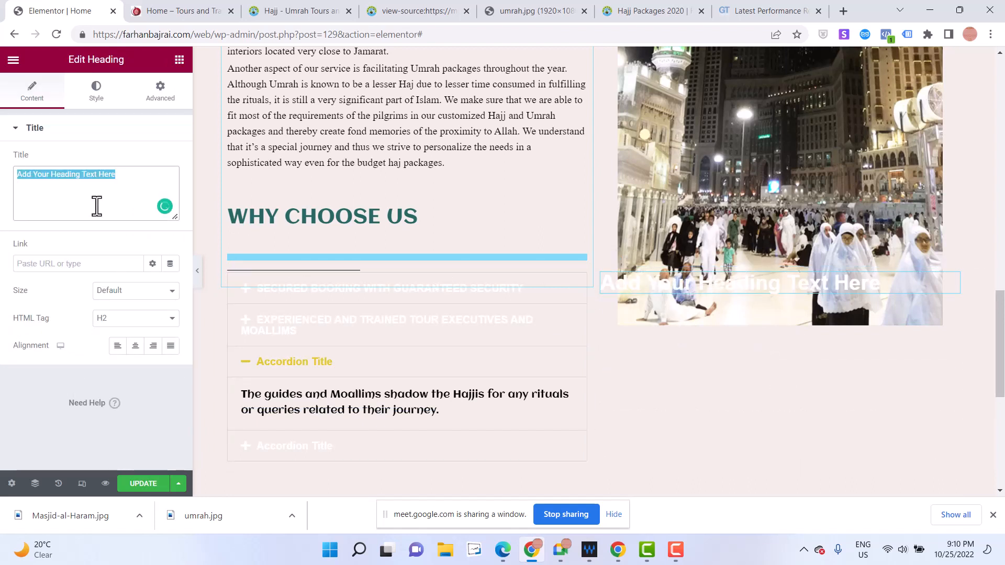
{"action": "key", "text": "BackSpace"}
{"action": "left_click", "coordinate": [160, 92]}
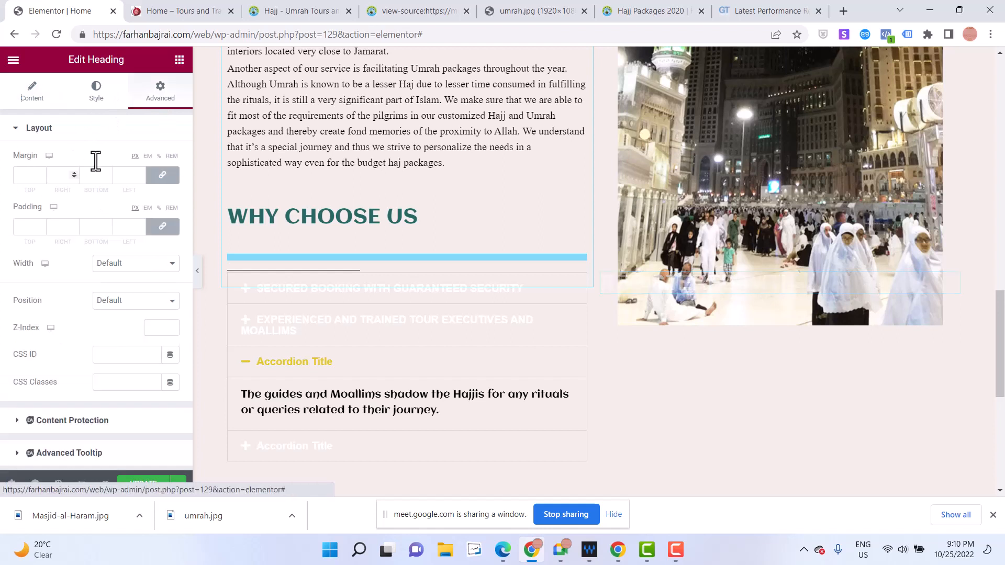
{"action": "left_click", "coordinate": [164, 176]}
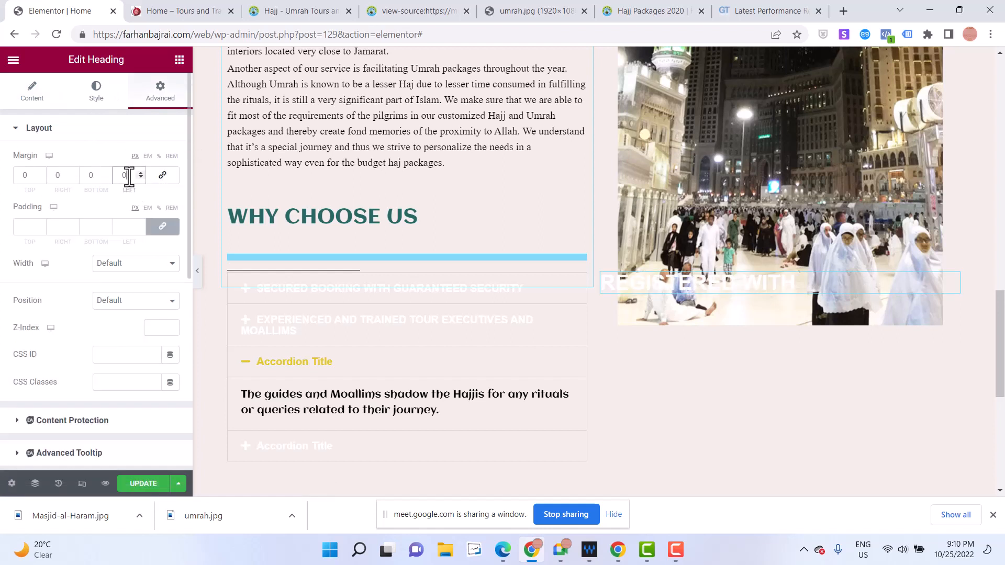
{"action": "type", "text": "00"}
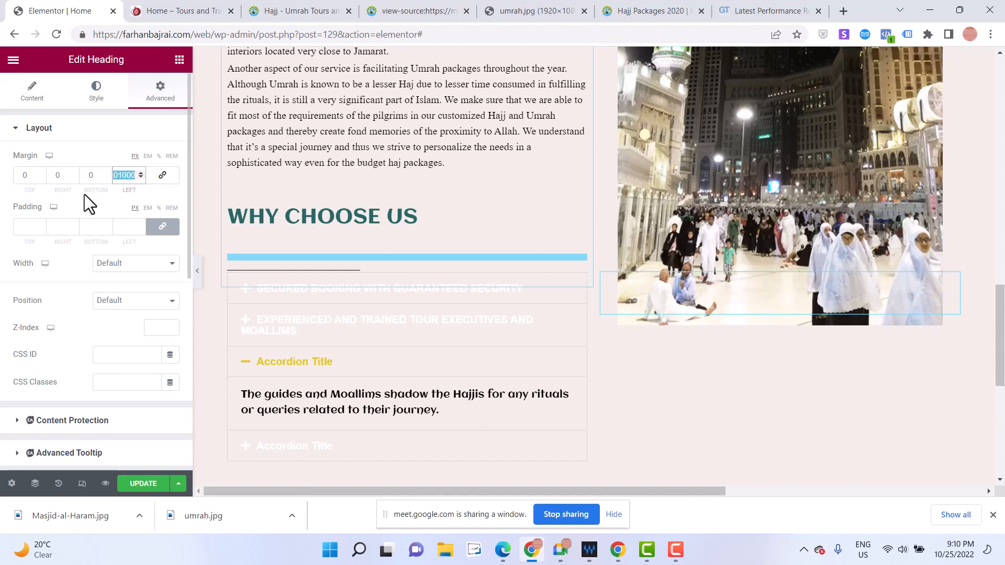
{"action": "type", "text": "0"}
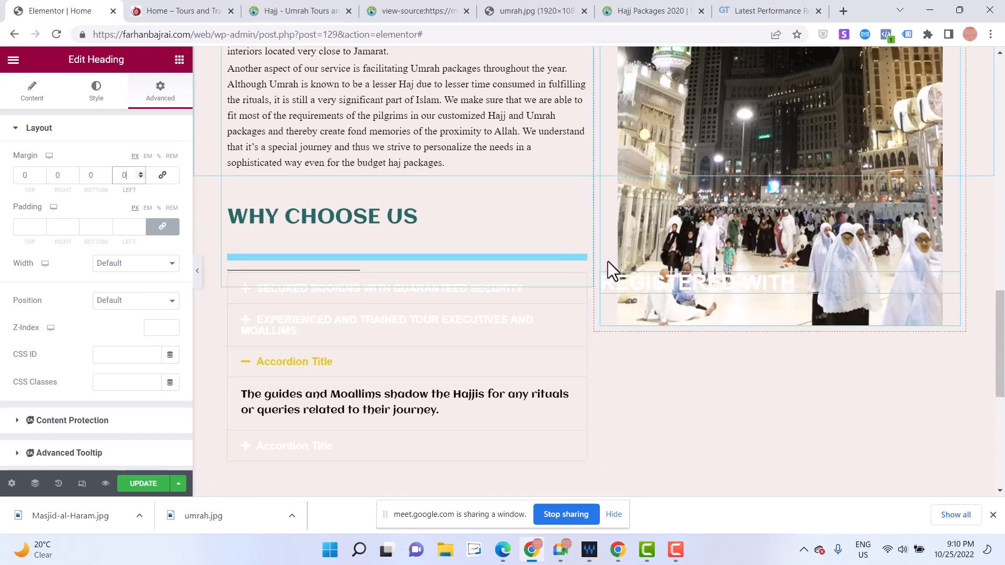
Unlink the margins of the column holding the Registered With heading and set its top margin to 100 px
{"action": "left_click", "coordinate": [603, 278]}
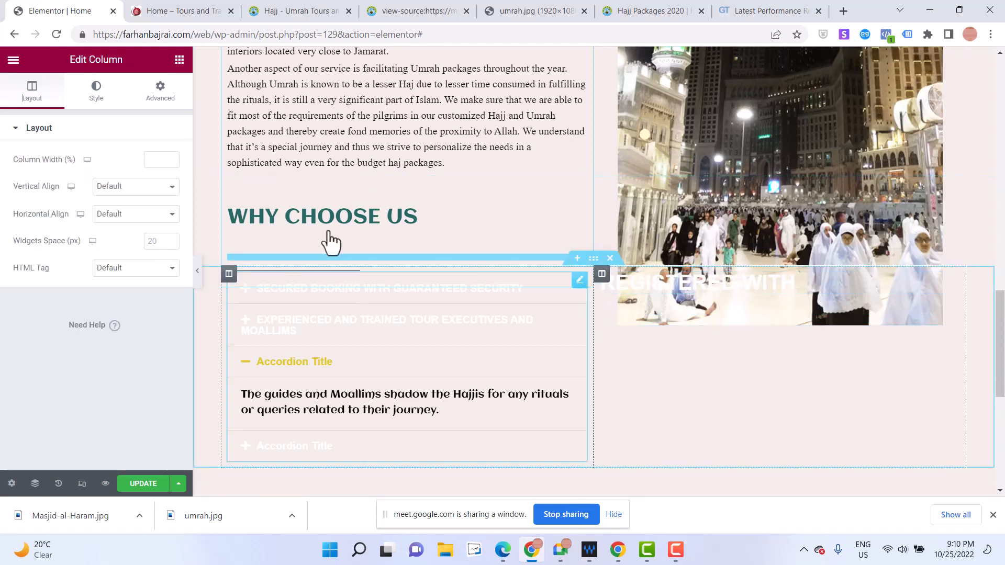
{"action": "left_click", "coordinate": [155, 95]}
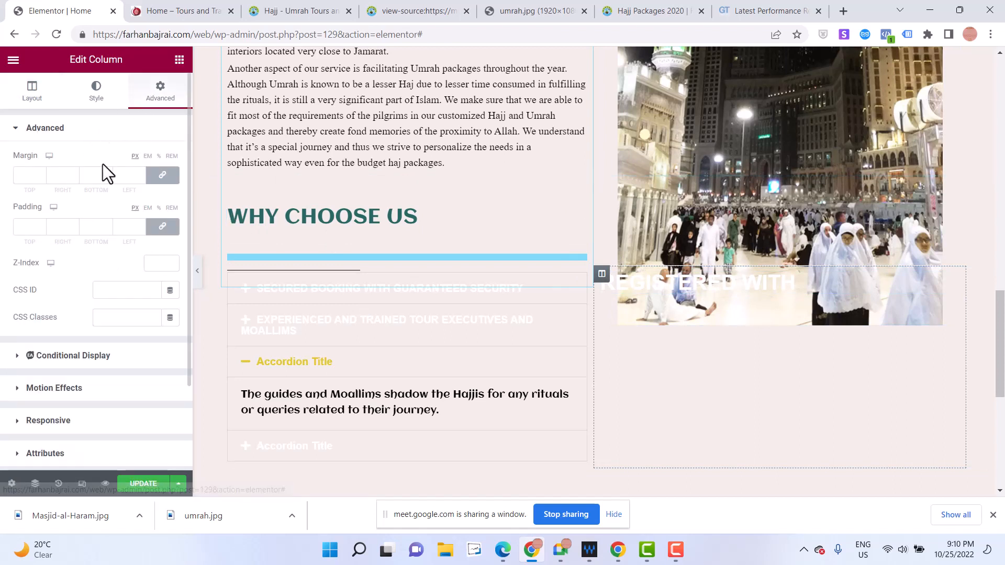
{"action": "left_click", "coordinate": [162, 175]}
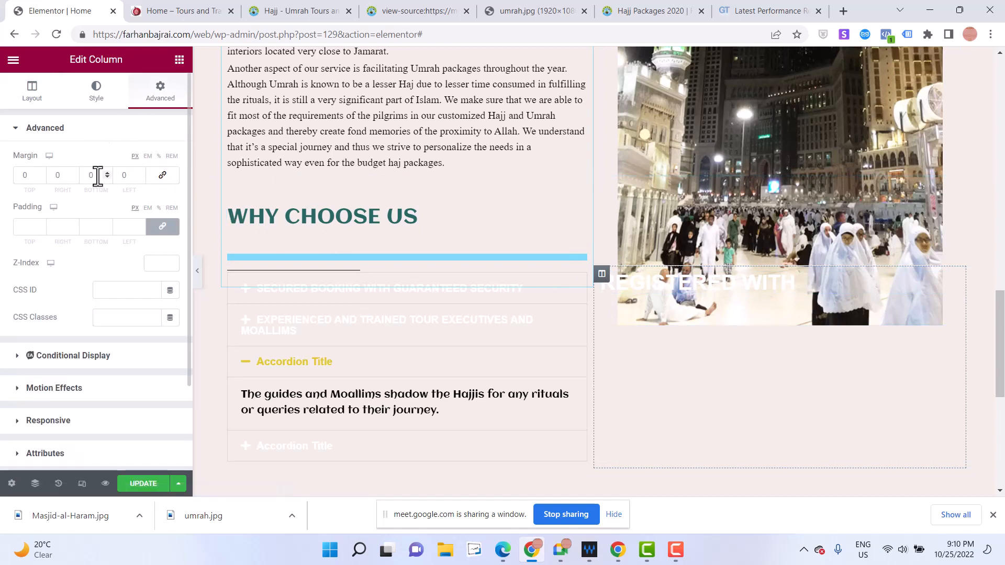
{"action": "left_click", "coordinate": [30, 176]}
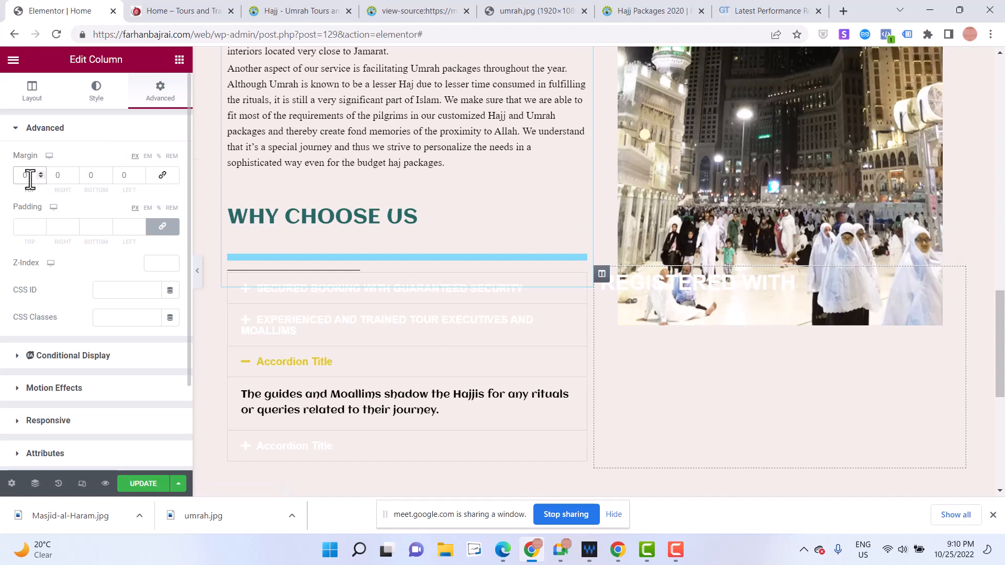
{"action": "type", "text": "100"}
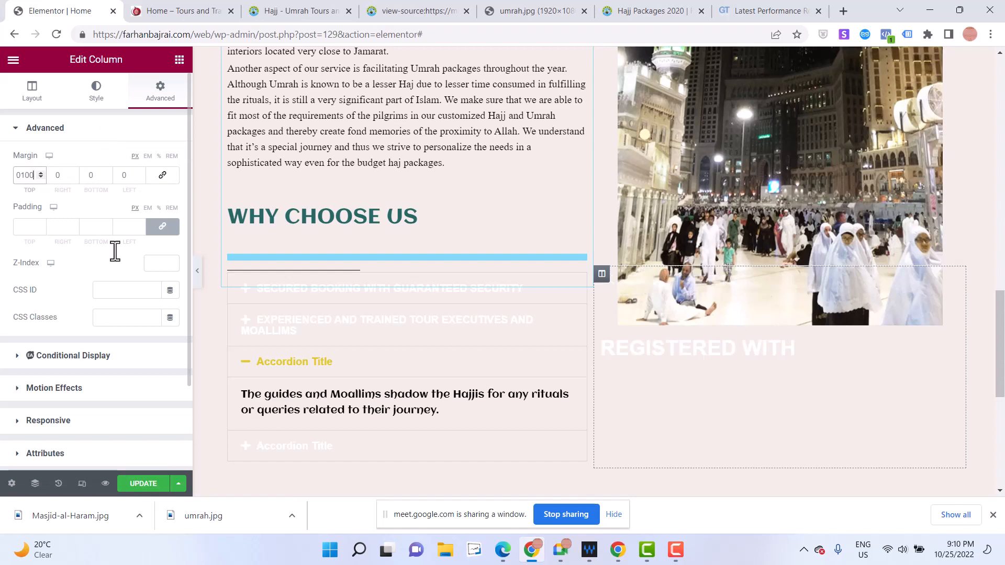
Copy the four registration bullet points under Registered With from the Mubarak Travels page
{"action": "left_click", "coordinate": [167, 9]}
{"action": "left_click", "coordinate": [302, 12]}
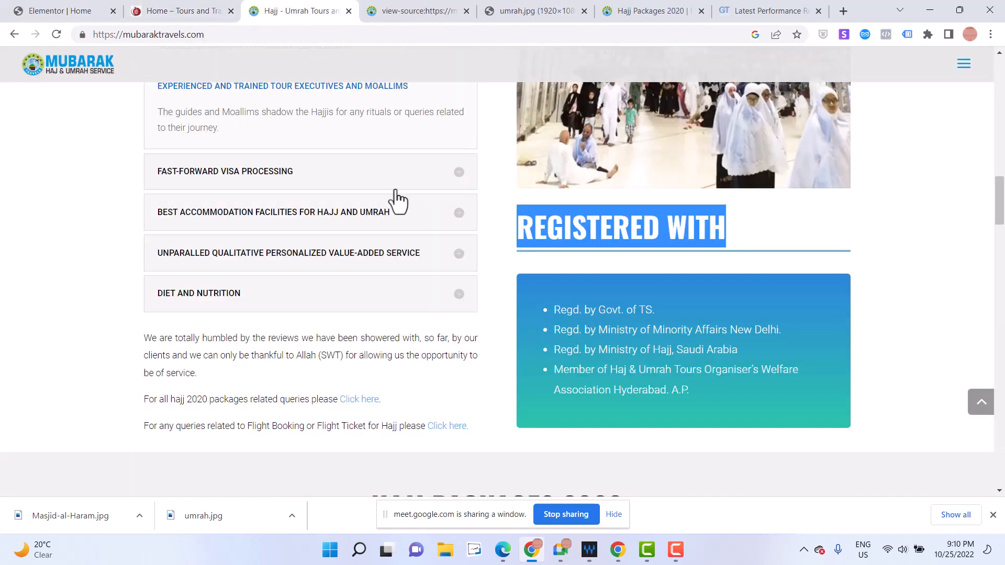
{"action": "left_click_drag", "start_coordinate": [557, 309], "coordinate": [643, 392]}
{"action": "key", "text": "ctrl+c"}
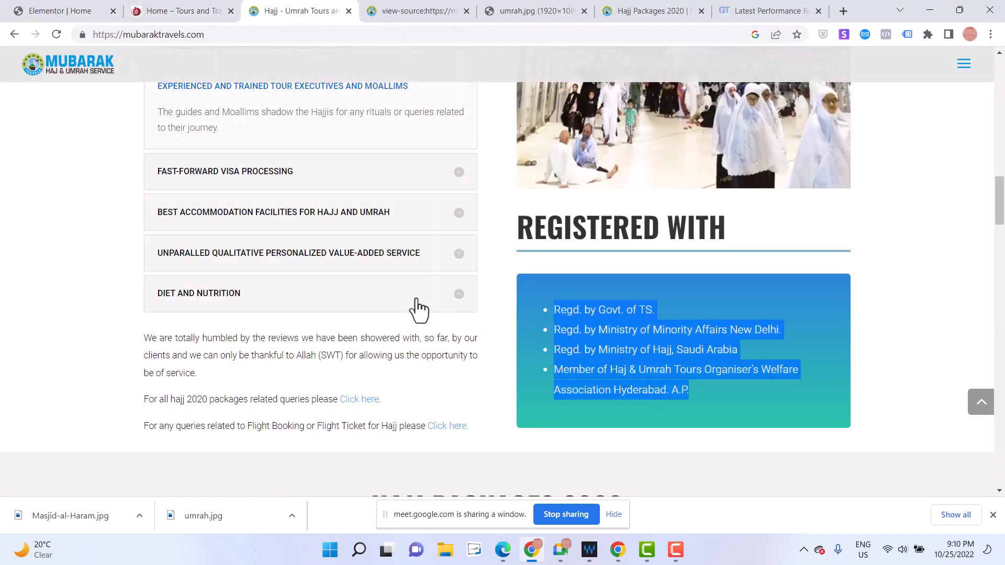
Back in the Elementor editor, place a Text Editor widget under the REGISTERED WITH heading and replace its placeholder text with the copied list
{"action": "left_click", "coordinate": [97, 11]}
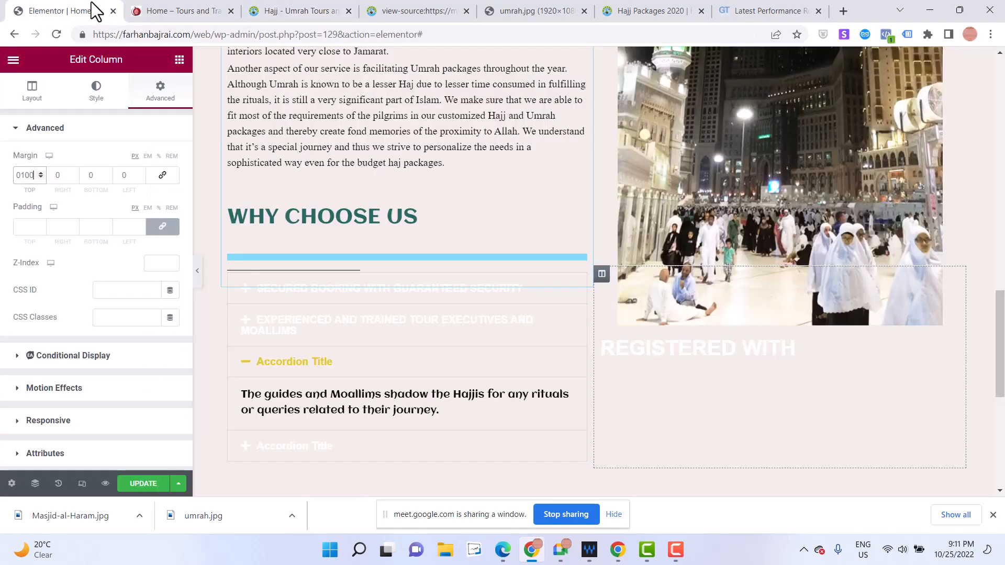
{"action": "left_click", "coordinate": [178, 60]}
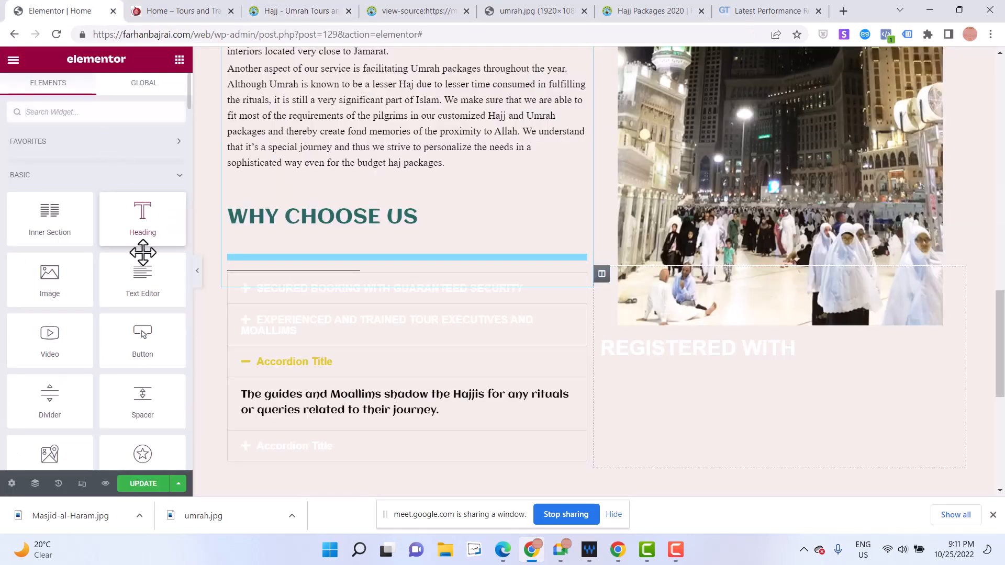
{"action": "left_click_drag", "start_coordinate": [142, 262], "coordinate": [731, 352]}
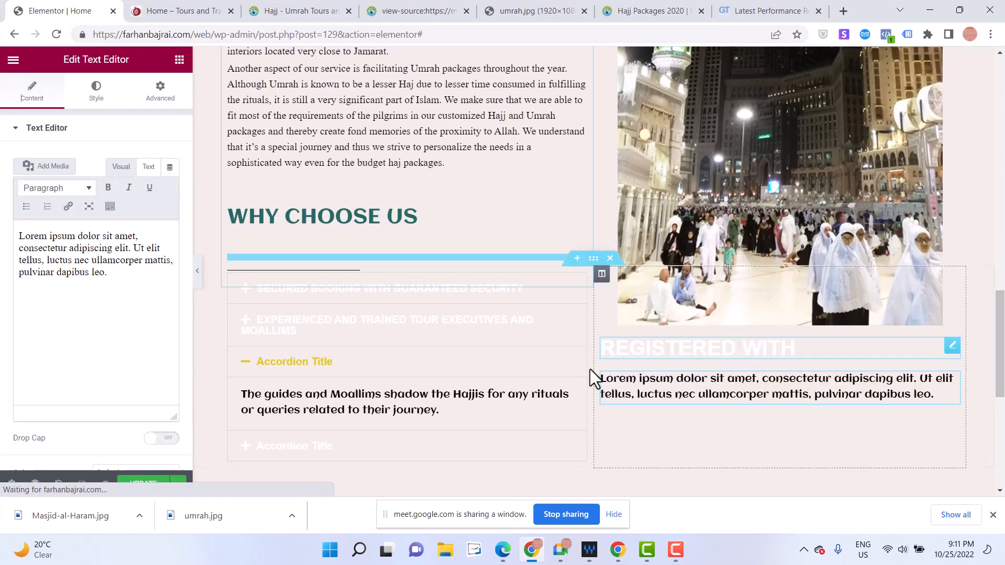
{"action": "left_click", "coordinate": [69, 315]}
{"action": "key", "text": "ctrl+a"}
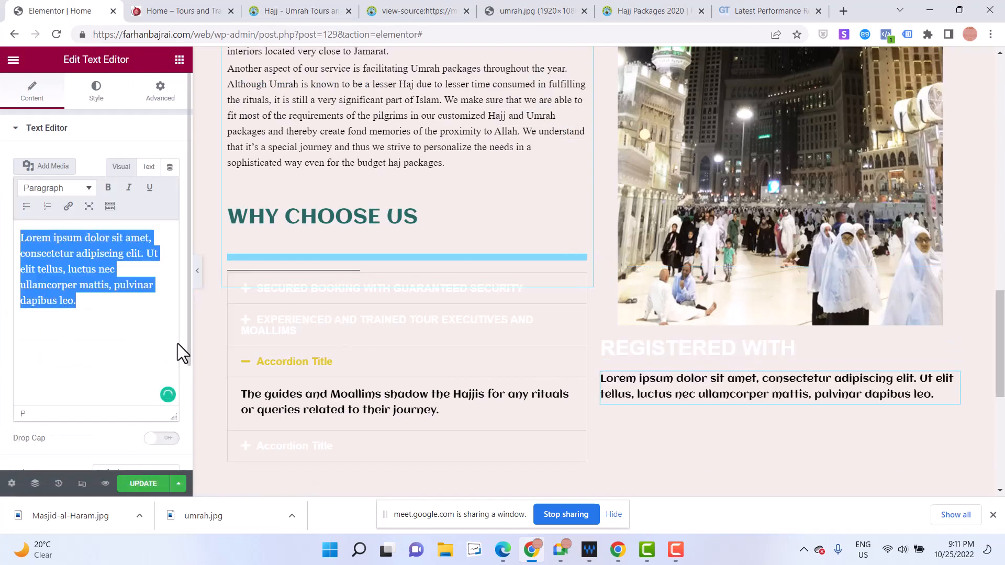
{"action": "key", "text": "ctrl+v"}
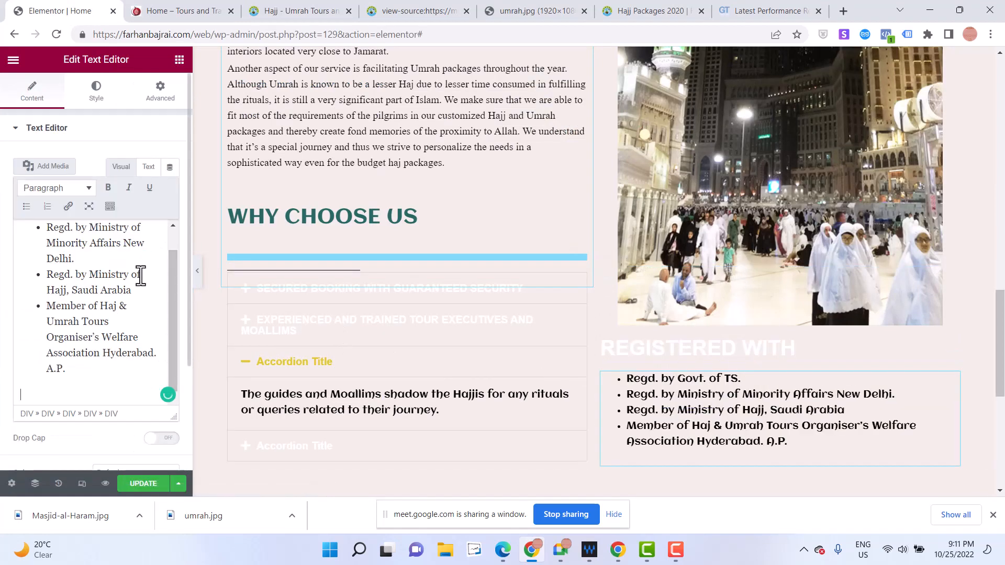
Check the registration box on the Mubarak Travels page and align the list text to the left in Elementor
{"action": "left_click", "coordinate": [96, 100]}
{"action": "left_click", "coordinate": [178, 10]}
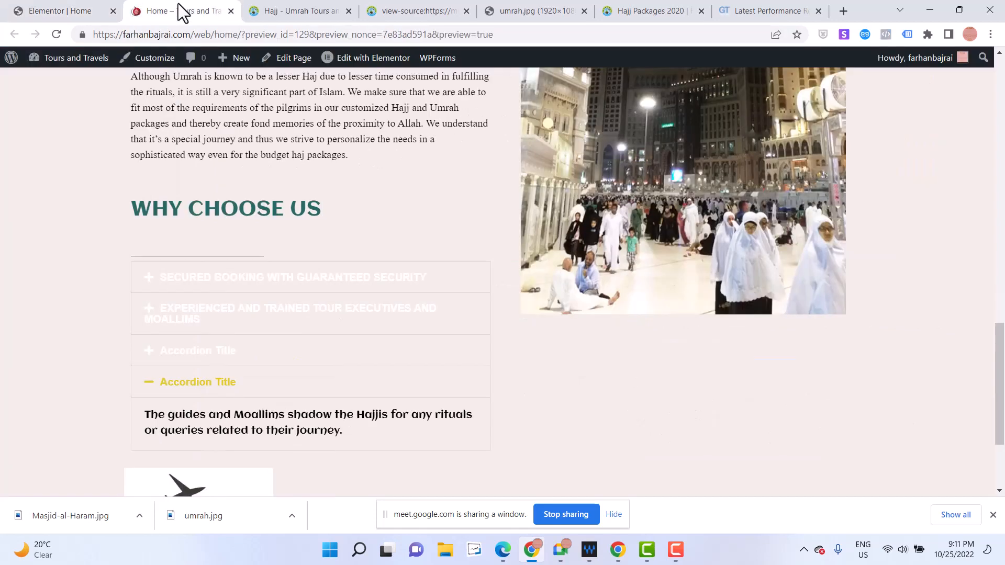
{"action": "left_click", "coordinate": [267, 4]}
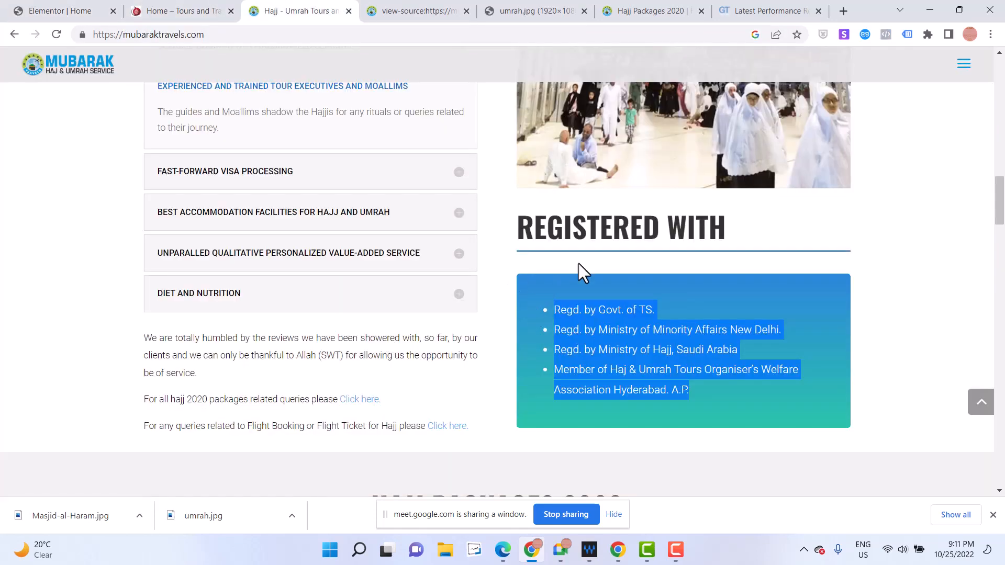
{"action": "left_click", "coordinate": [36, 12]}
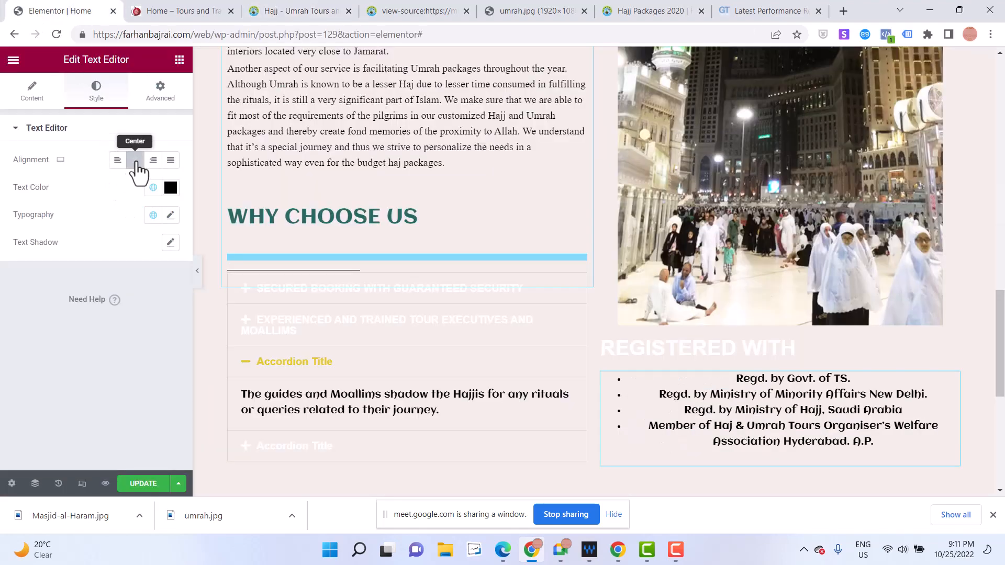
{"action": "left_click", "coordinate": [117, 159]}
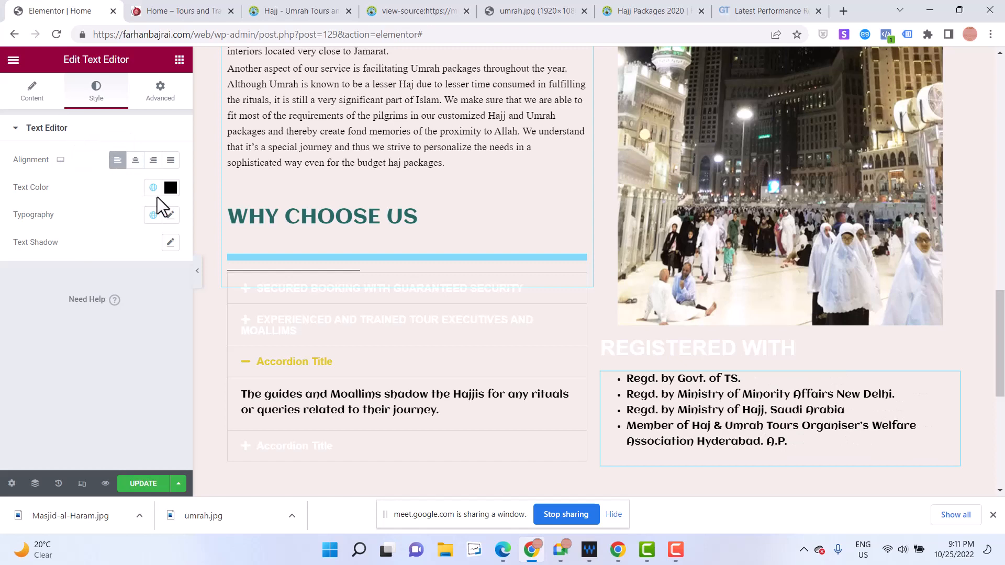
Set the registration list's text color to white, matching the list on the Mubarak Travels page
{"action": "left_click", "coordinate": [144, 10]}
{"action": "left_click", "coordinate": [296, 12]}
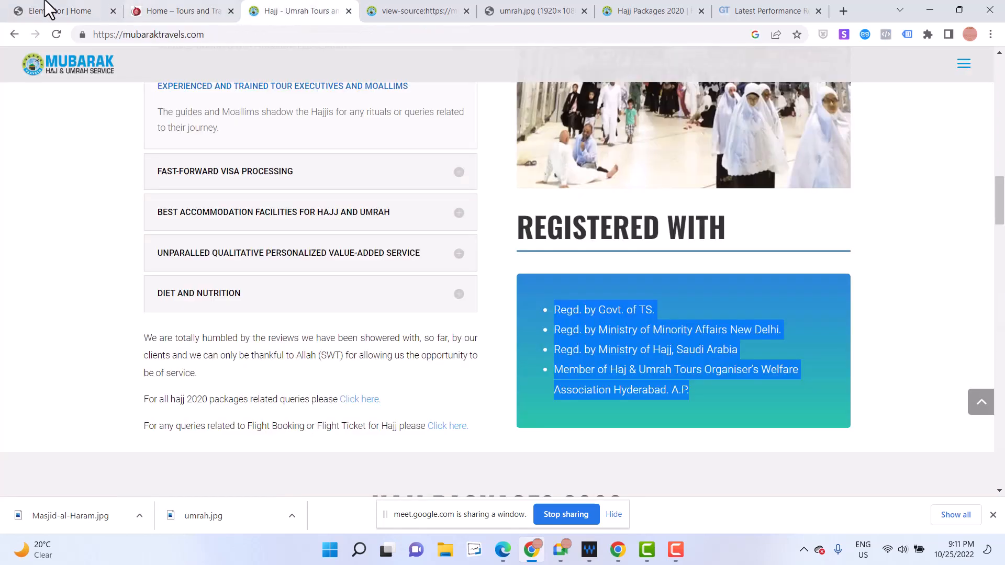
{"action": "left_click", "coordinate": [6, 8]}
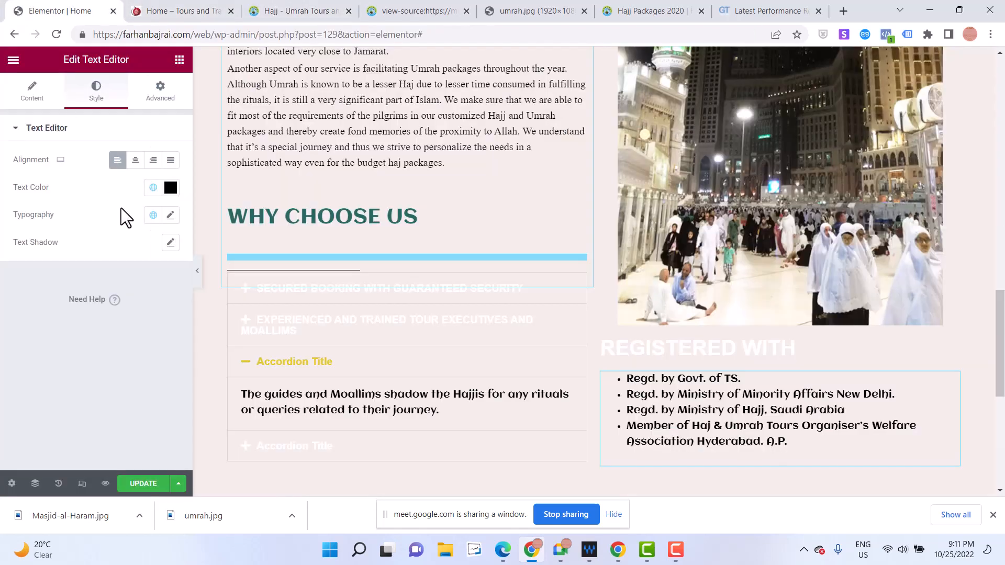
{"action": "left_click", "coordinate": [170, 188]}
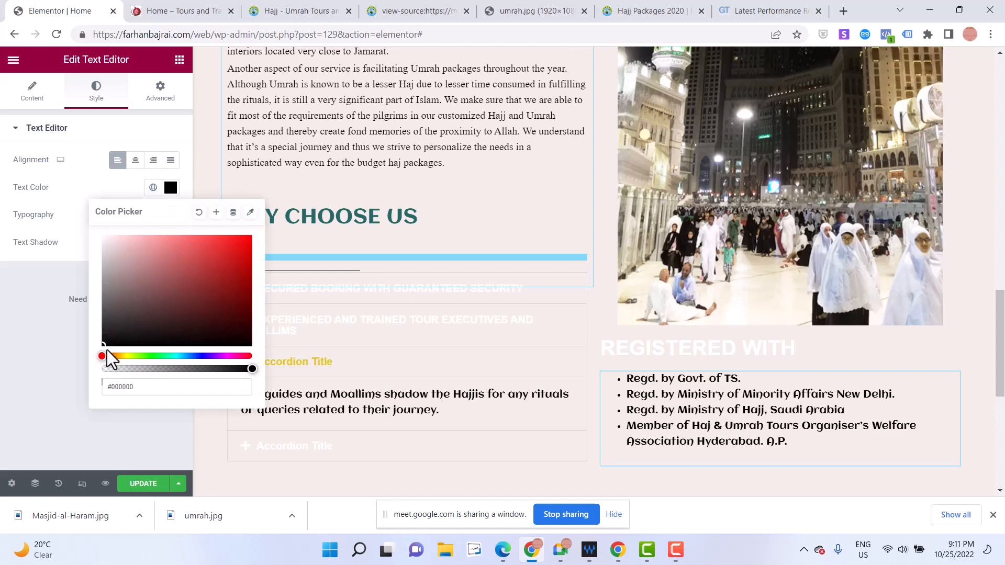
{"action": "left_click_drag", "start_coordinate": [103, 341], "coordinate": [103, 237]}
{"action": "left_click", "coordinate": [70, 137]}
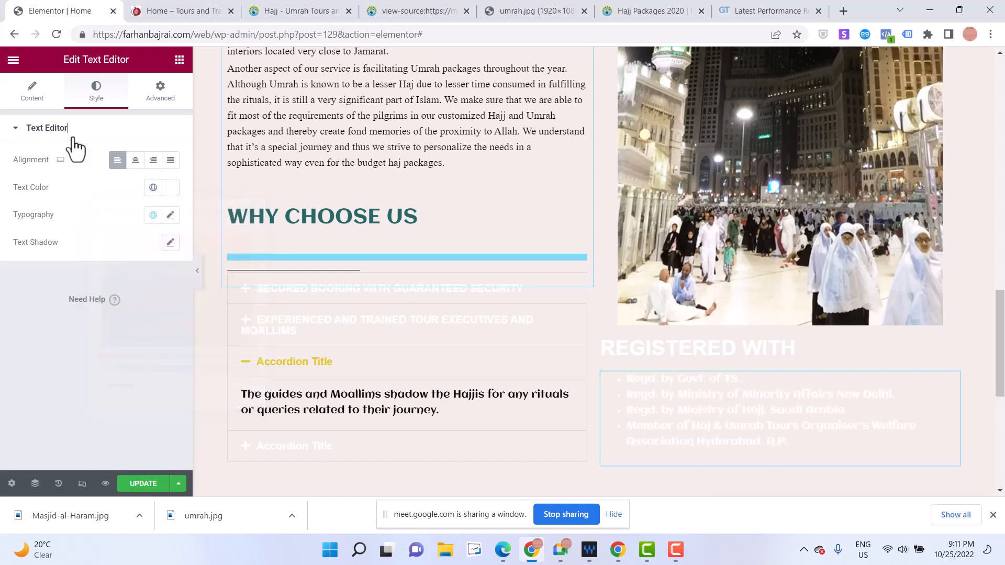
Add a text shadow with its default settings to the registration list
{"action": "left_click", "coordinate": [26, 135]}
{"action": "left_click", "coordinate": [170, 244]}
{"action": "left_click", "coordinate": [171, 244]}
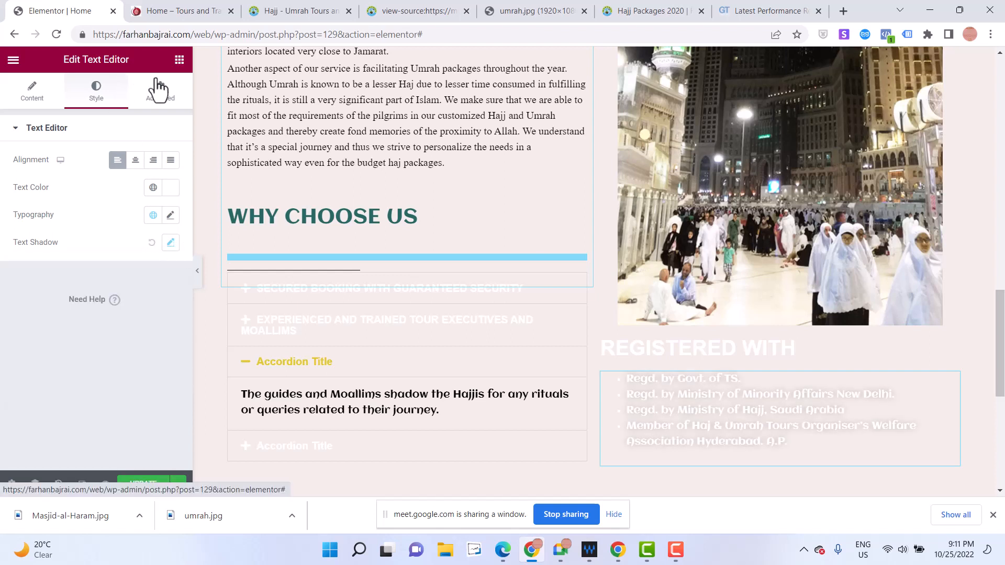
Give the registration list's text widget a gradient background and check the reference box on the Mubarak Travels page
{"action": "left_click", "coordinate": [159, 90]}
{"action": "scroll", "coordinate": [77, 307], "scroll_direction": "down", "scroll_amount": 3}
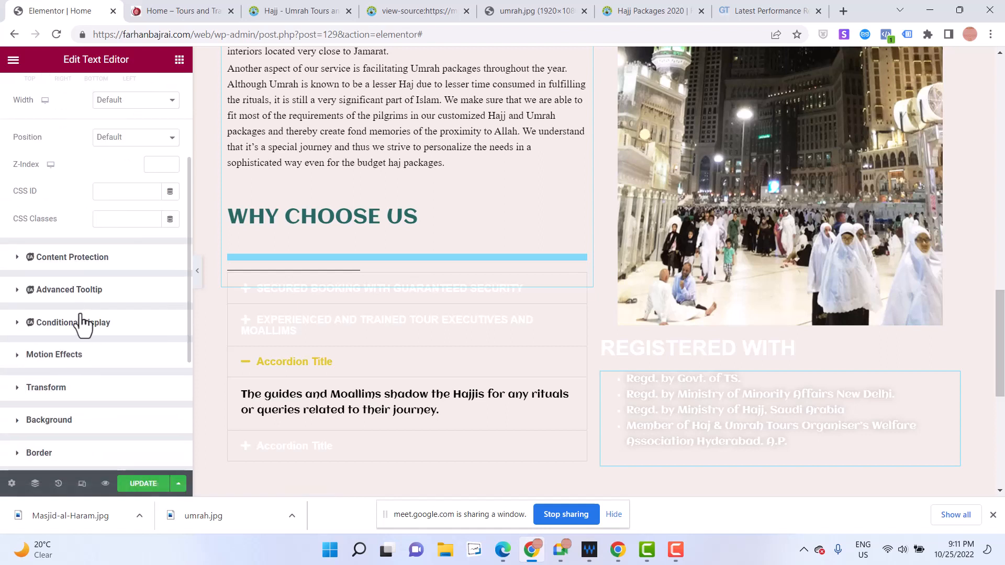
{"action": "scroll", "coordinate": [81, 330], "scroll_direction": "down", "scroll_amount": 2}
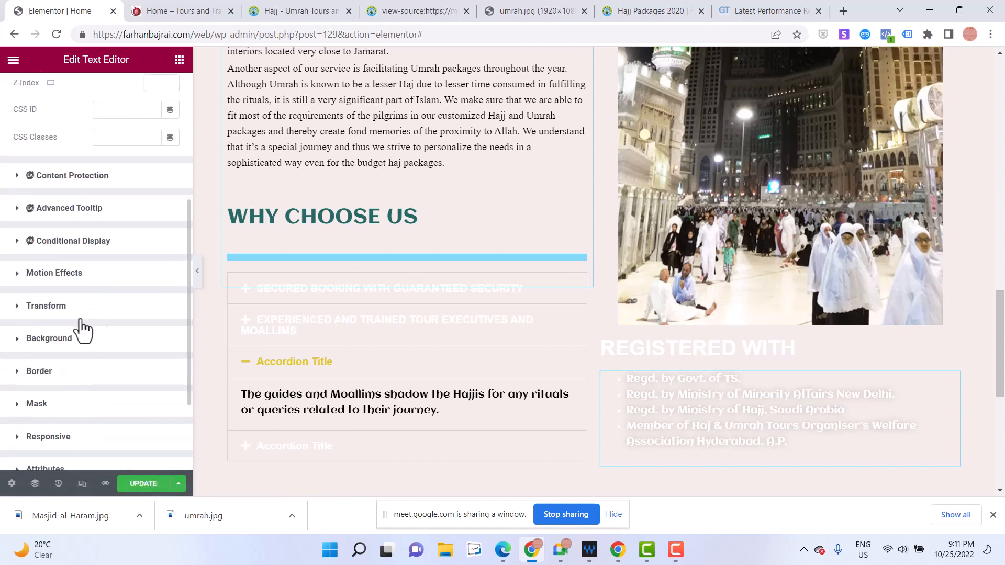
{"action": "left_click", "coordinate": [18, 339]}
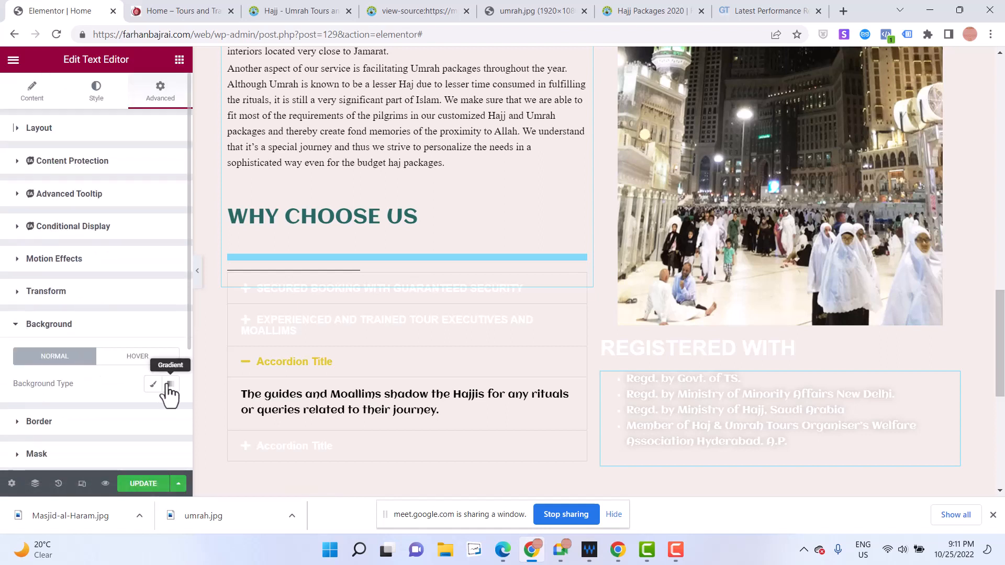
{"action": "left_click", "coordinate": [169, 385]}
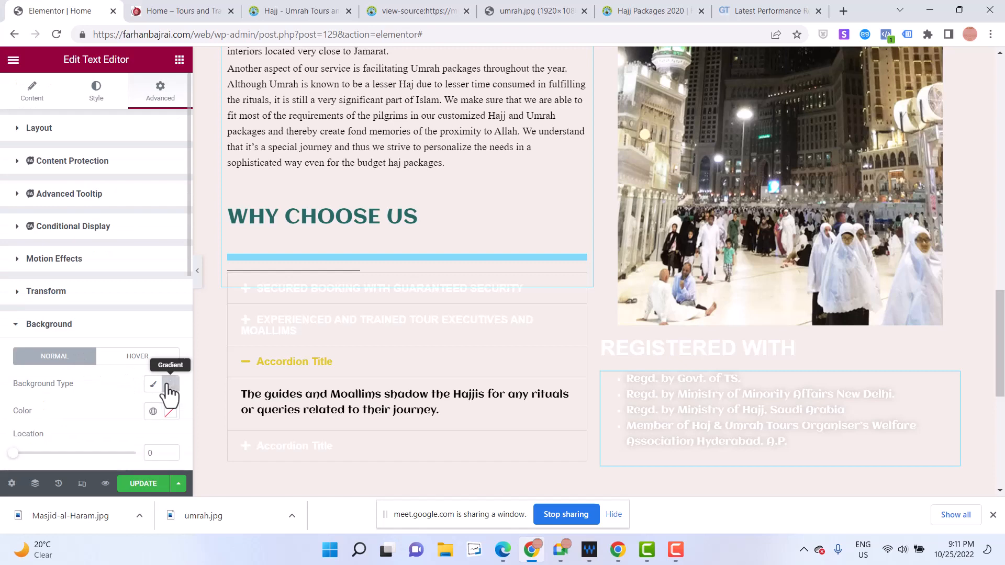
{"action": "left_click", "coordinate": [266, 12]}
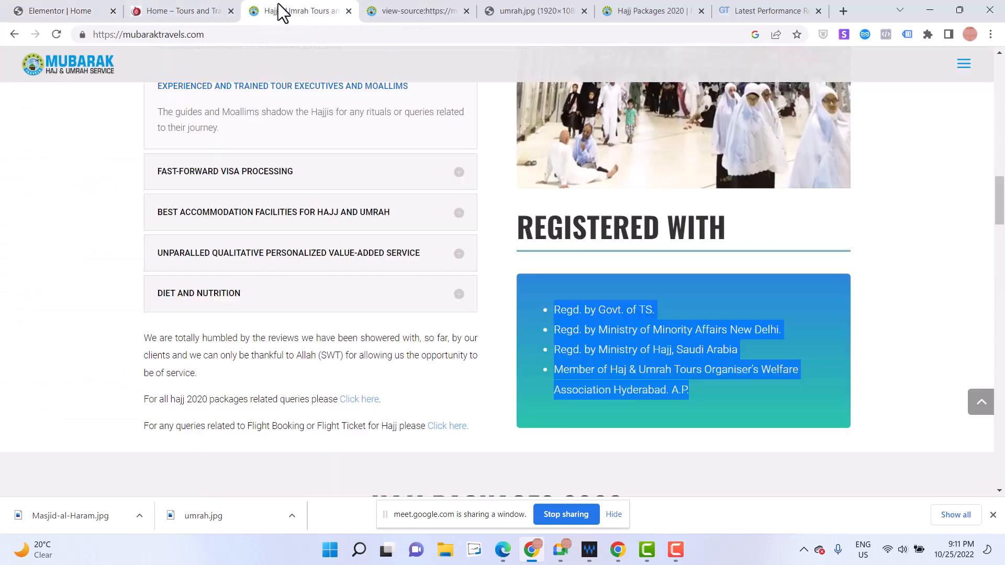
{"action": "left_click", "coordinate": [52, 12]}
Set the first color of the list's background gradient to the light green #54D454
{"action": "scroll", "coordinate": [172, 313], "scroll_direction": "down", "scroll_amount": 2}
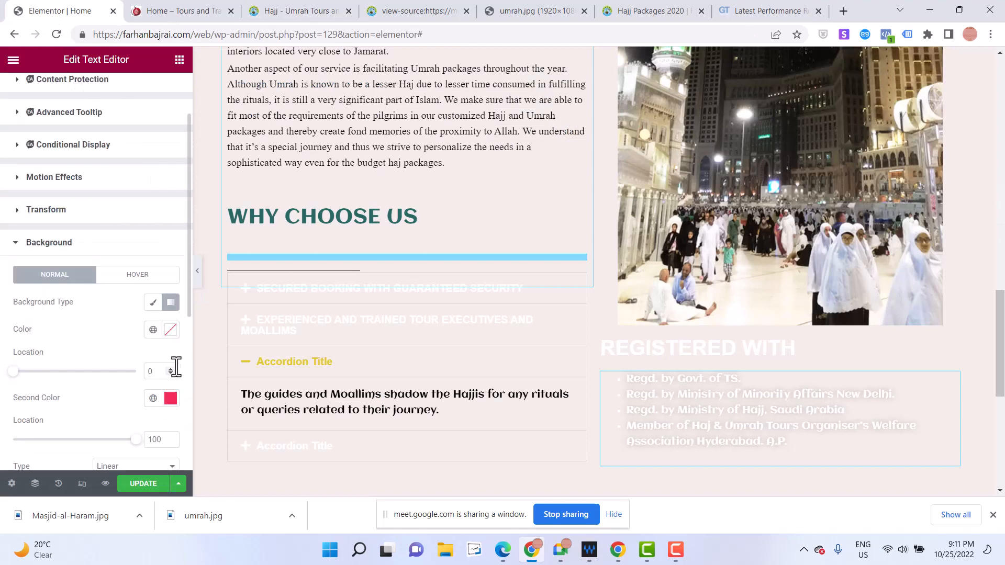
{"action": "left_click", "coordinate": [171, 331]}
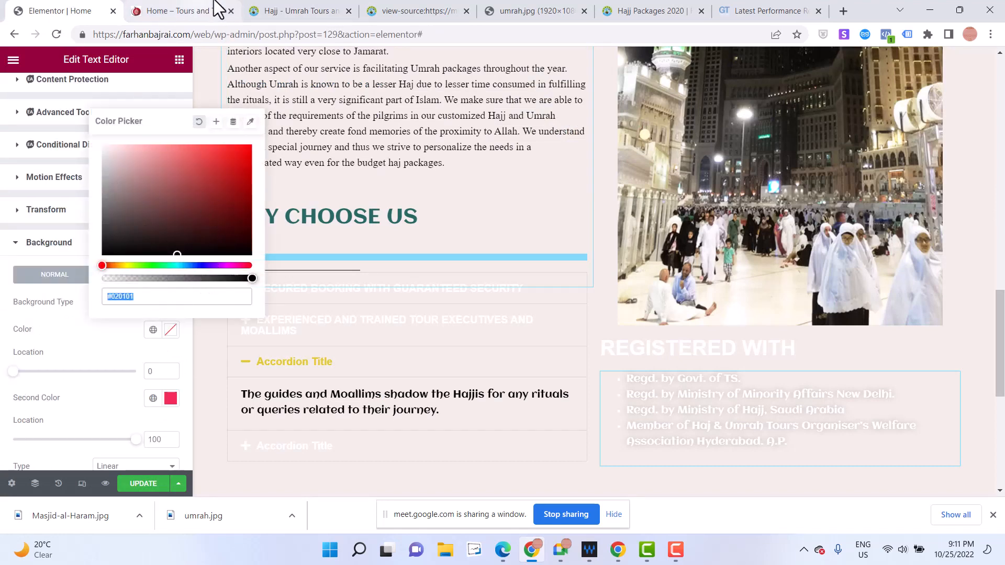
{"action": "left_click", "coordinate": [287, 2]}
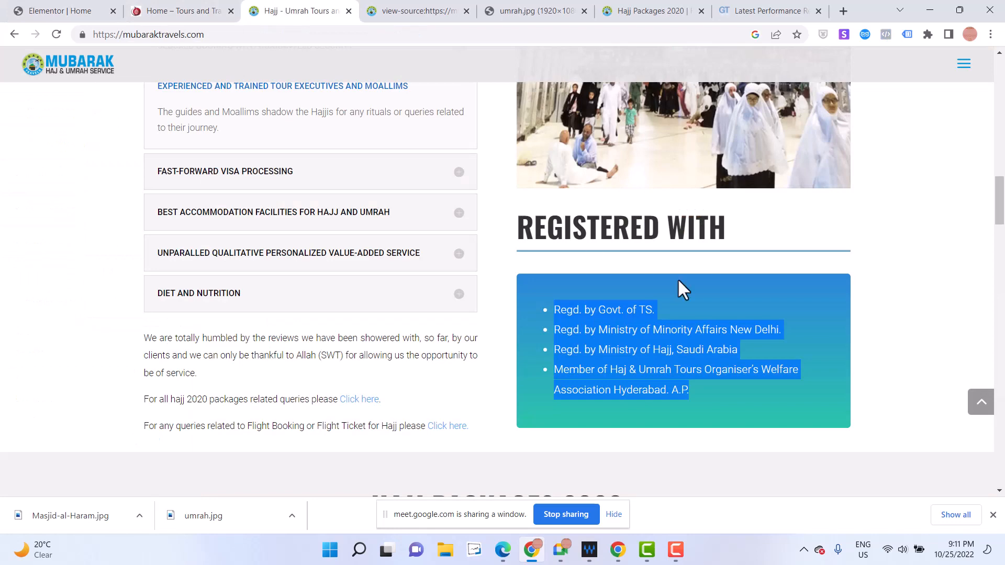
{"action": "left_click", "coordinate": [51, 2]}
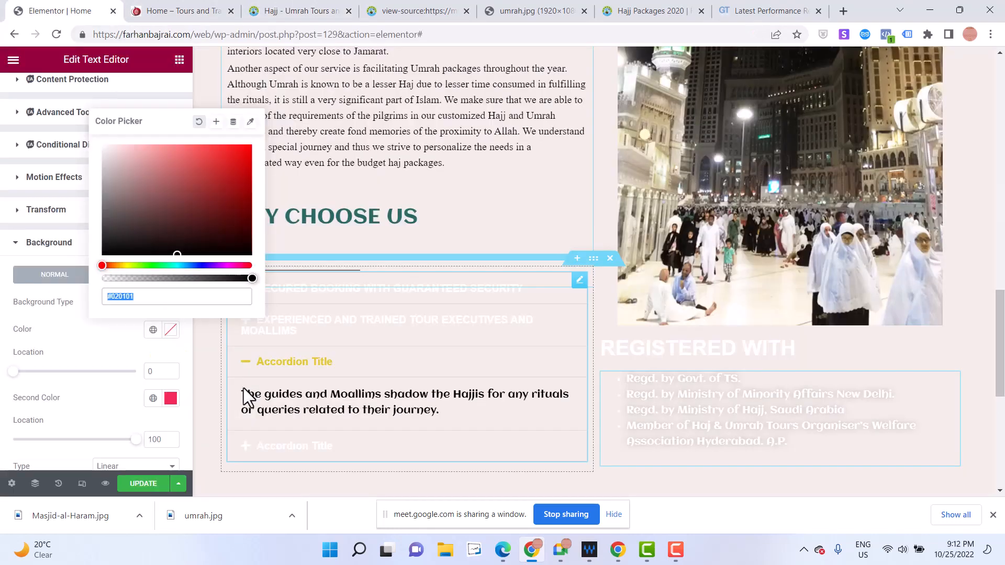
{"action": "type", "text": "g"}
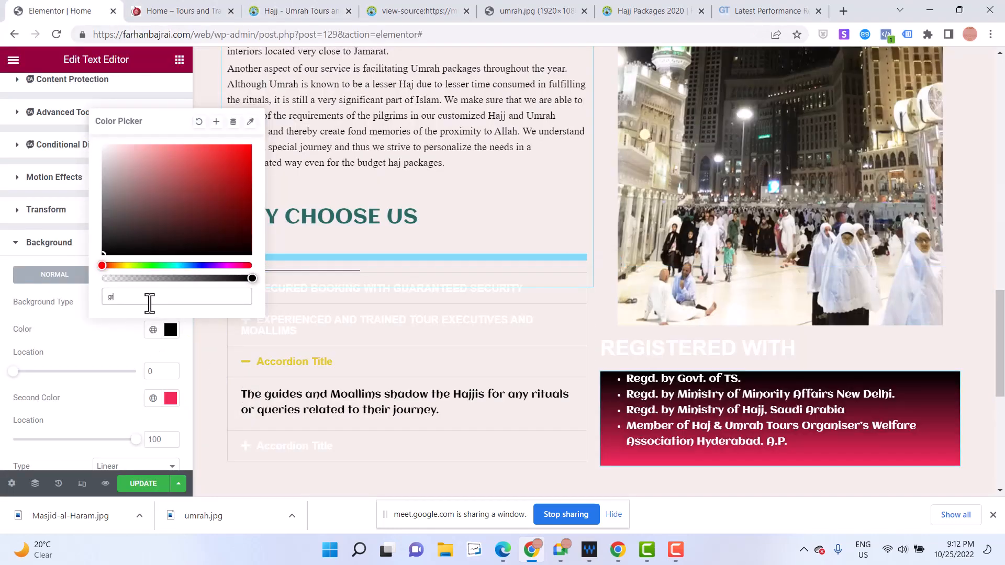
{"action": "type", "text": "reen"}
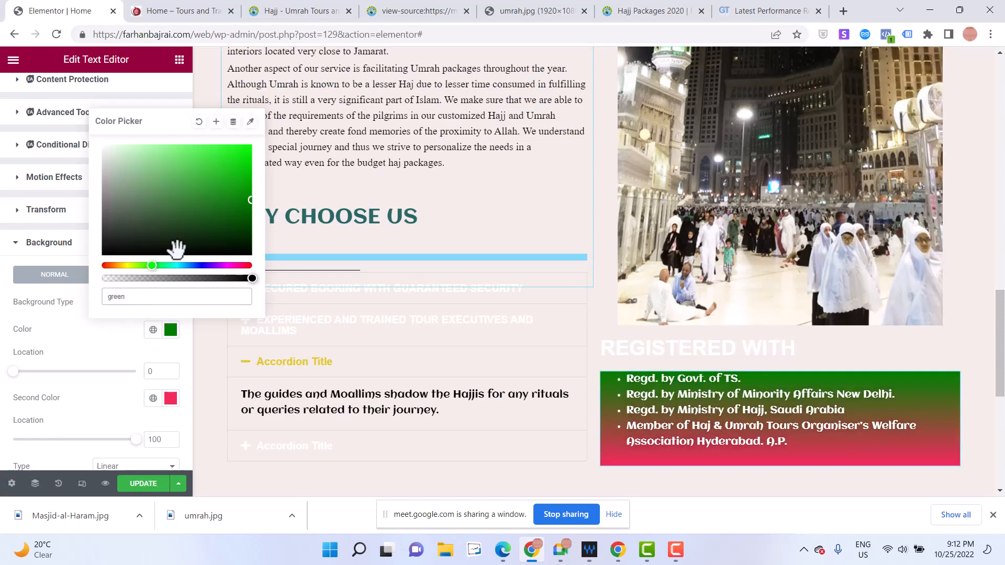
{"action": "left_click_drag", "start_coordinate": [249, 201], "coordinate": [193, 164]}
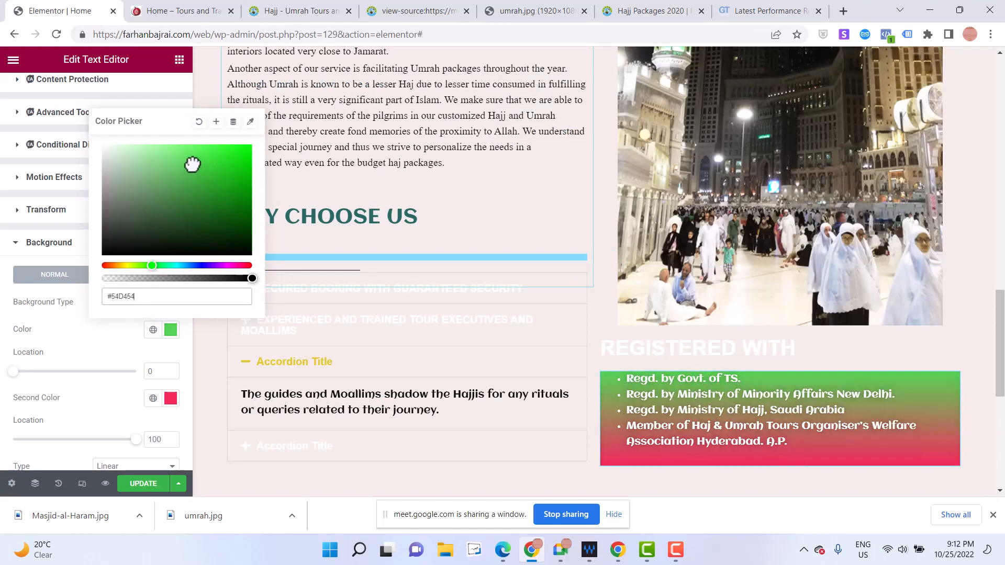
{"action": "left_click", "coordinate": [68, 336]}
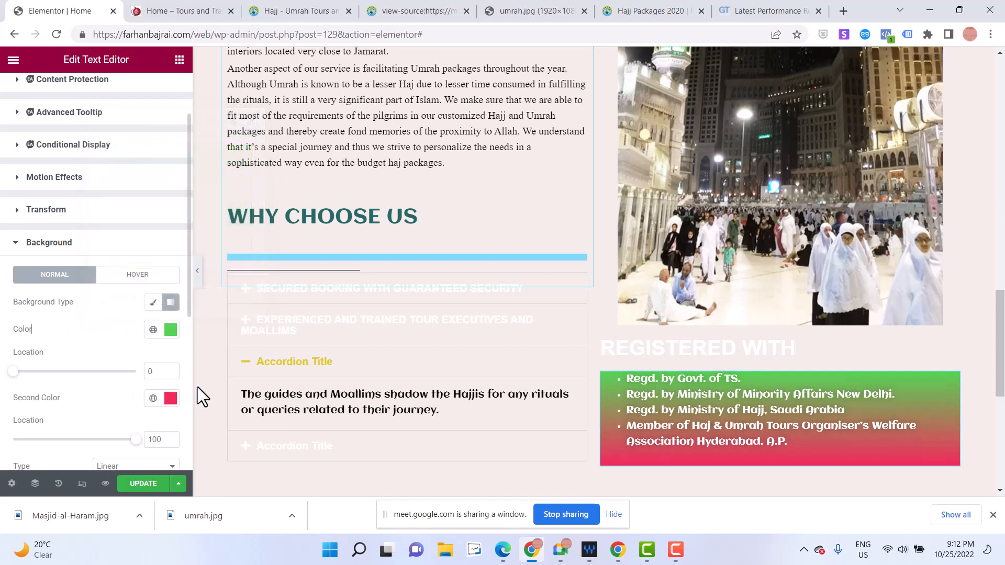
Try blue as the gradient's second color, change it to dark grey, and set the first color's location to 15
{"action": "left_click", "coordinate": [173, 10]}
{"action": "left_click", "coordinate": [285, 10]}
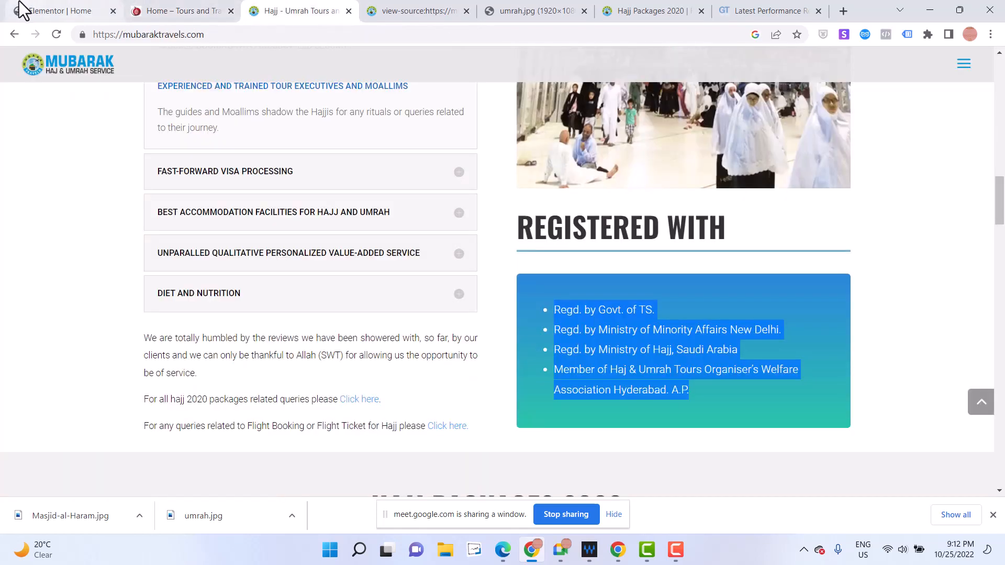
{"action": "left_click", "coordinate": [52, 10]}
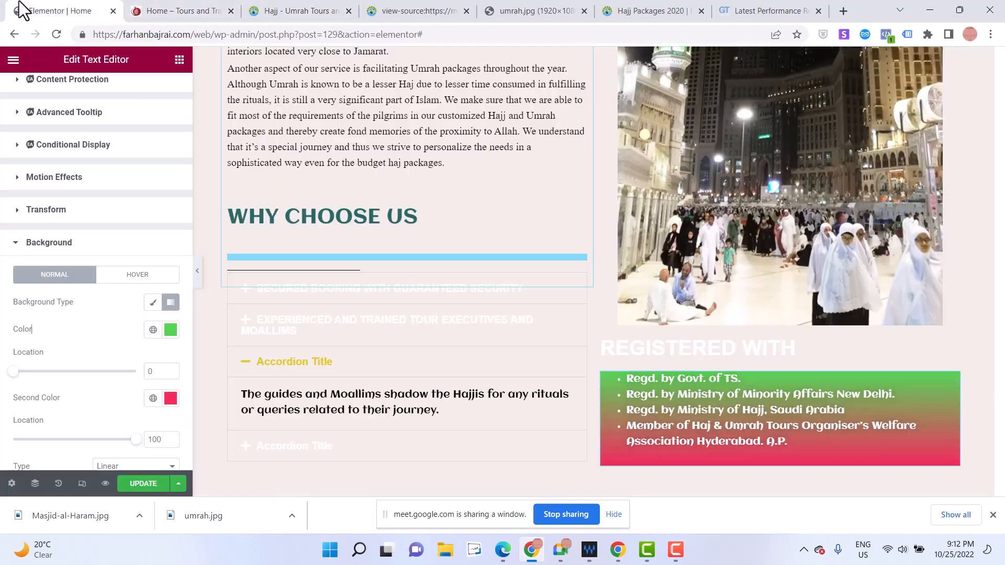
{"action": "left_click", "coordinate": [170, 399]}
{"action": "type", "text": "#"}
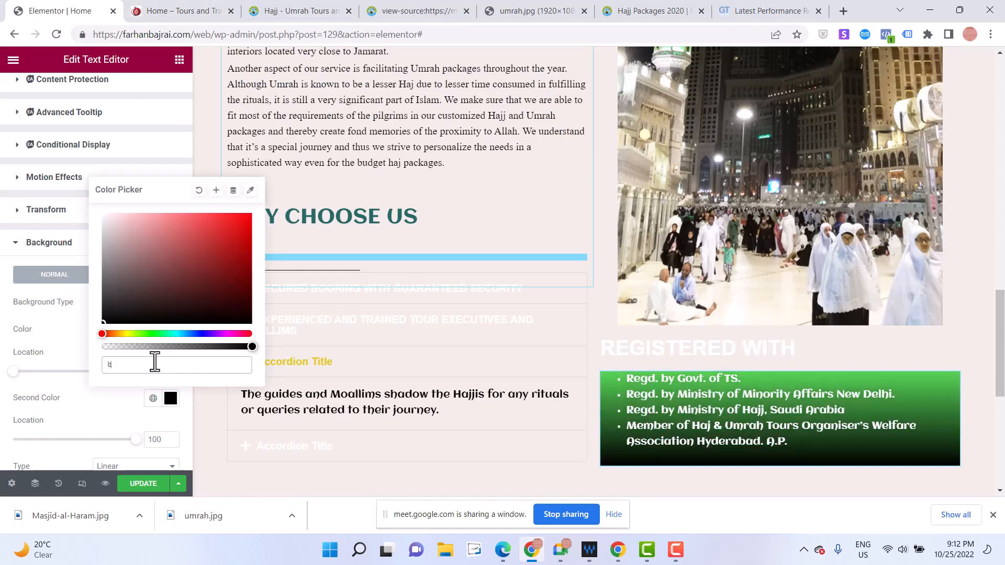
{"action": "type", "text": "lure"}
{"action": "key", "text": "BackSpace"}
{"action": "key", "text": "BackSpace"}
{"action": "type", "text": "e"}
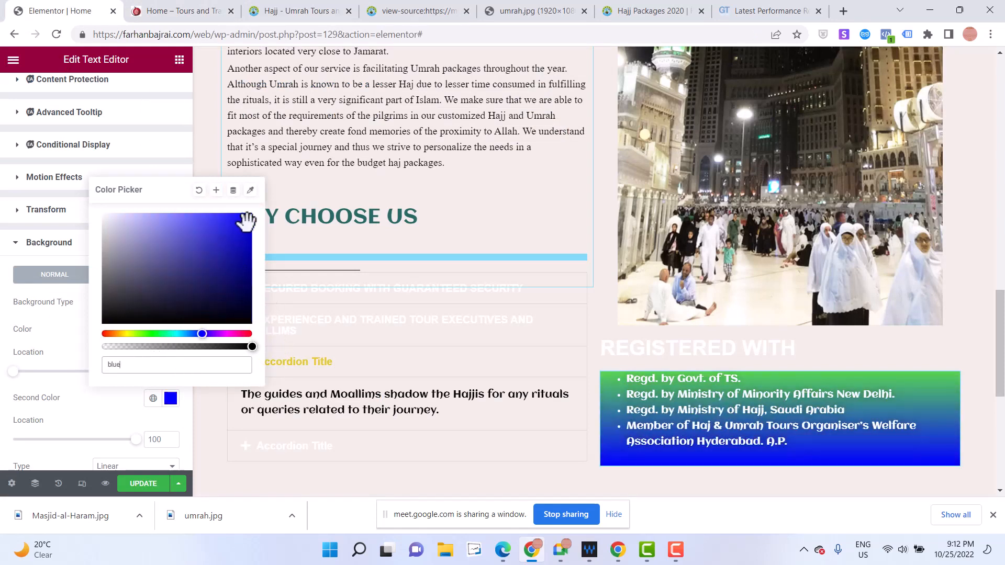
{"action": "left_click_drag", "start_coordinate": [234, 229], "coordinate": [108, 283]}
{"action": "left_click", "coordinate": [40, 323]}
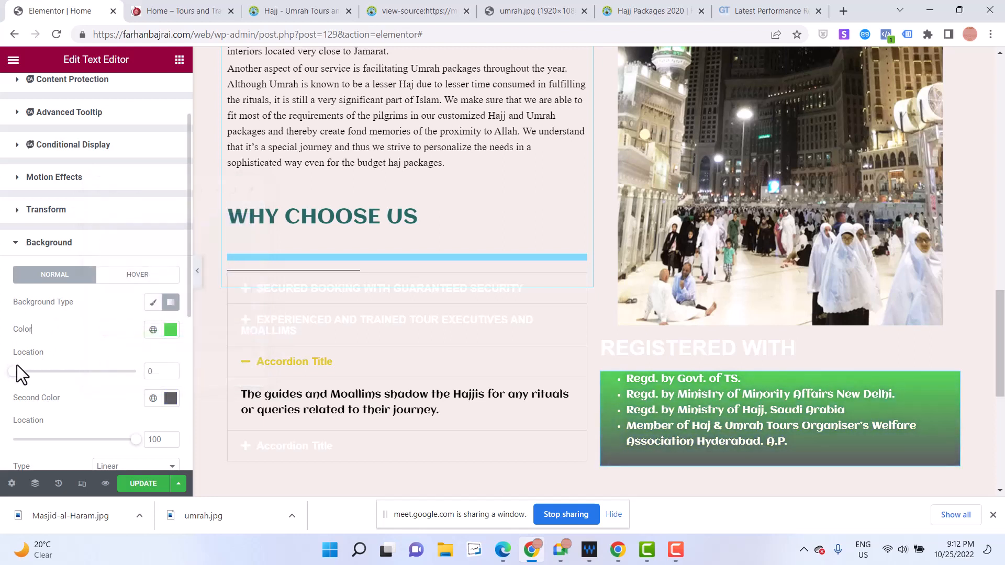
{"action": "left_click_drag", "start_coordinate": [14, 369], "coordinate": [35, 390]}
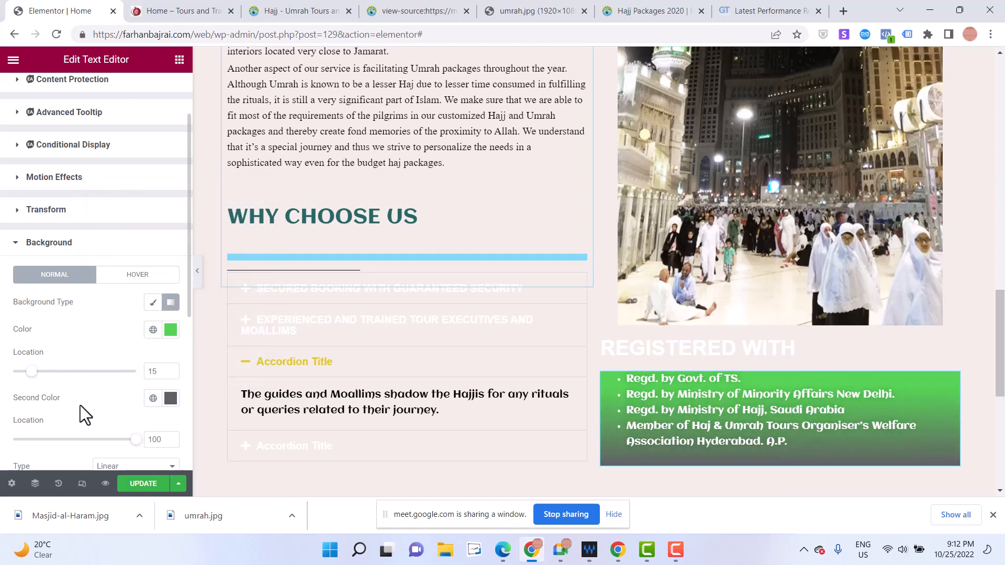
Set the location of the registration list gradient's second color to 98 and change the gradient type to Radial
{"action": "mouse_move", "coordinate": [135, 441]}
{"action": "left_mouse_down"}
{"action": "mouse_move", "coordinate": [76, 445]}
{"action": "mouse_move", "coordinate": [147, 436]}
{"action": "left_mouse_up"}
{"action": "scroll", "coordinate": [68, 362], "scroll_direction": "down", "scroll_amount": 3}
{"action": "left_click", "coordinate": [116, 307]}
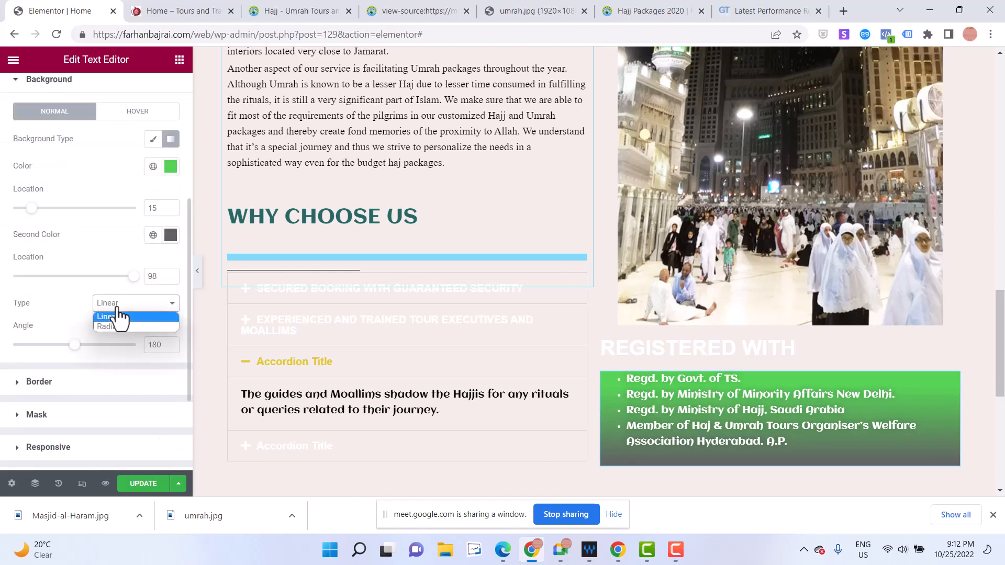
{"action": "left_click", "coordinate": [121, 326]}
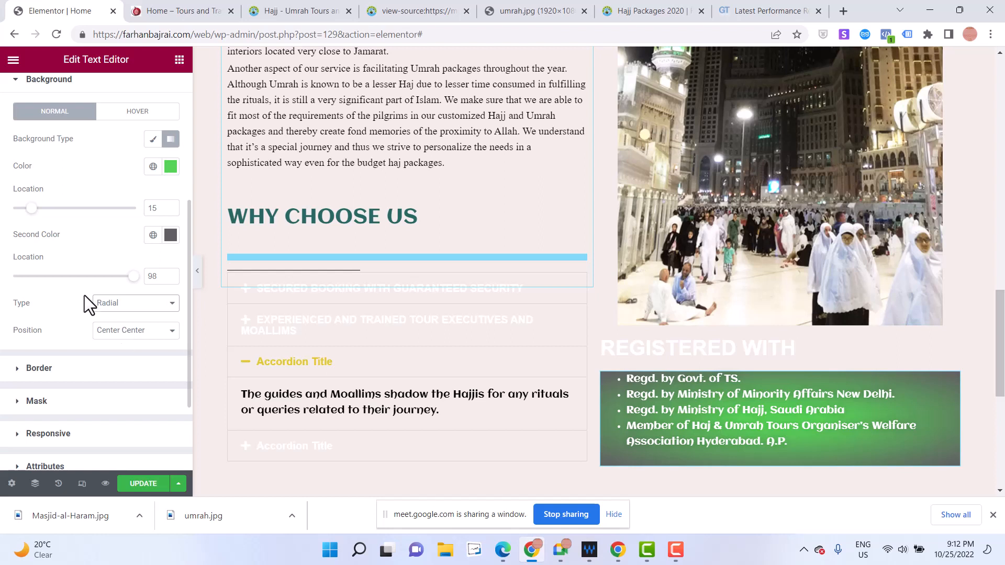
Round the registration list box's corners with a border radius of 9 px on all sides
{"action": "left_click", "coordinate": [16, 371]}
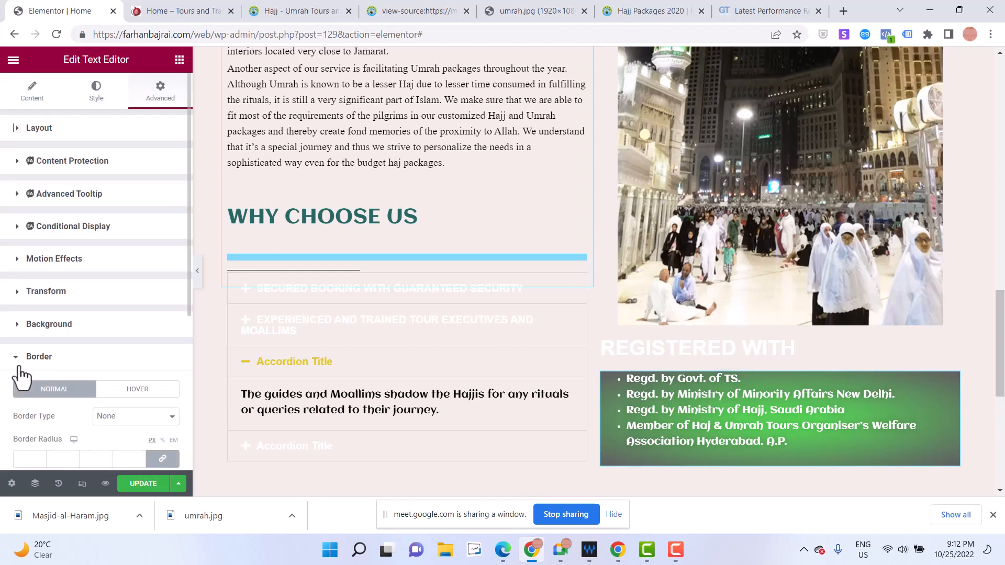
{"action": "scroll", "coordinate": [77, 373], "scroll_direction": "down", "scroll_amount": 2}
{"action": "left_click", "coordinate": [112, 336]}
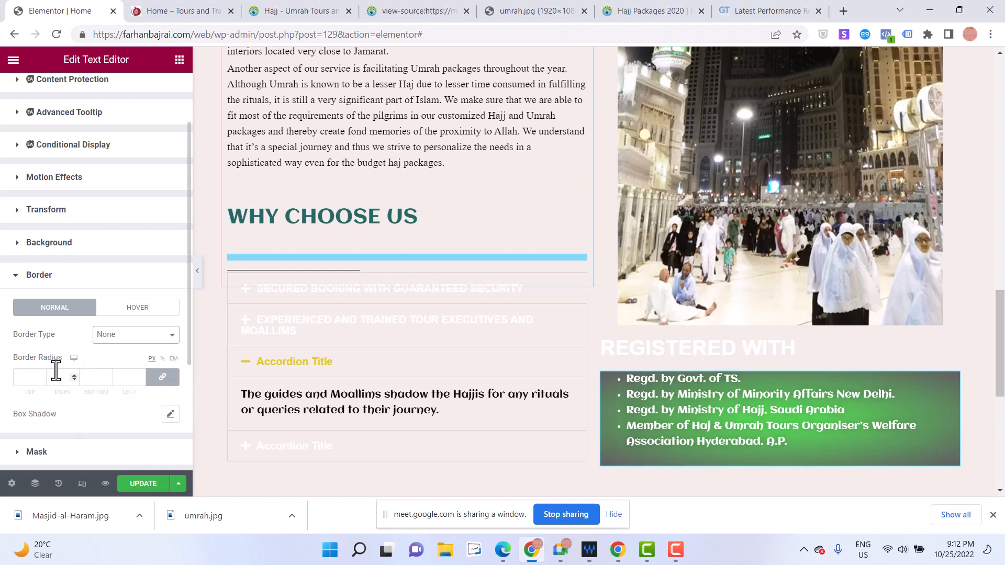
{"action": "left_click", "coordinate": [39, 376]}
{"action": "left_click", "coordinate": [41, 374]}
{"action": "left_click", "coordinate": [40, 375]}
{"action": "left_click", "coordinate": [41, 375]}
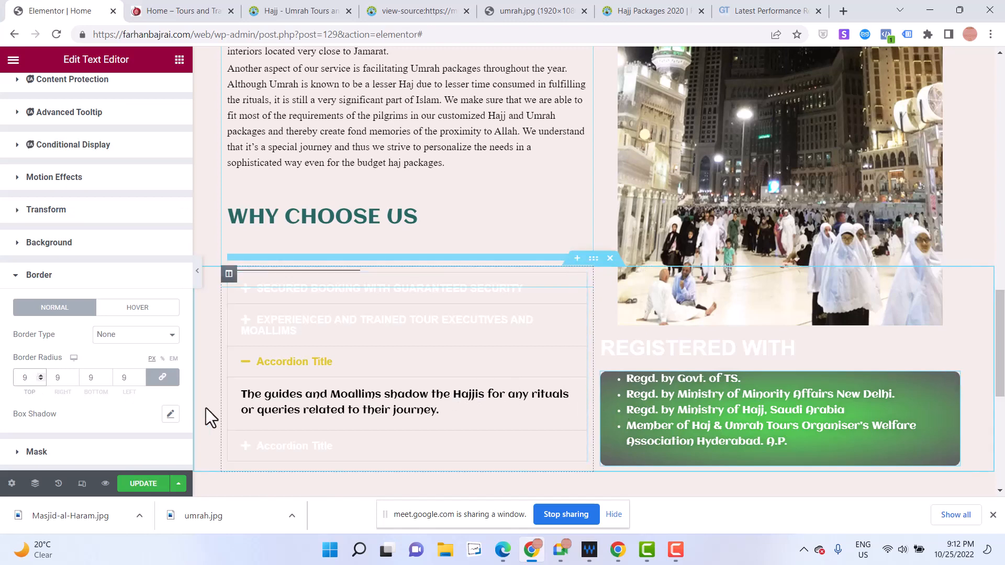
Check the refreshed home page preview against the Mubarak Travels page and examine that page's Hajj Packages section
{"action": "left_click", "coordinate": [180, 11]}
{"action": "left_click", "coordinate": [258, 11]}
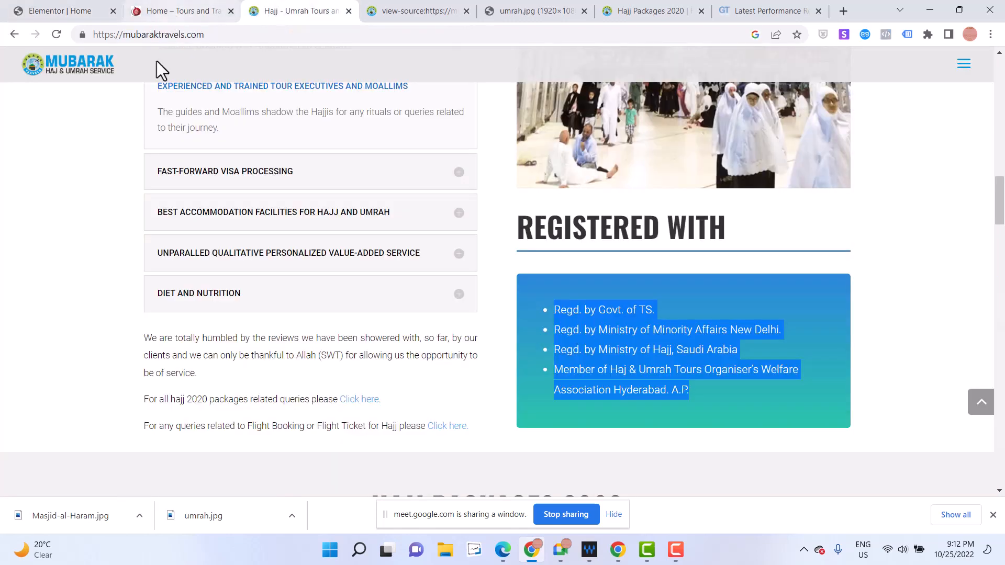
{"action": "left_click", "coordinate": [22, 9]}
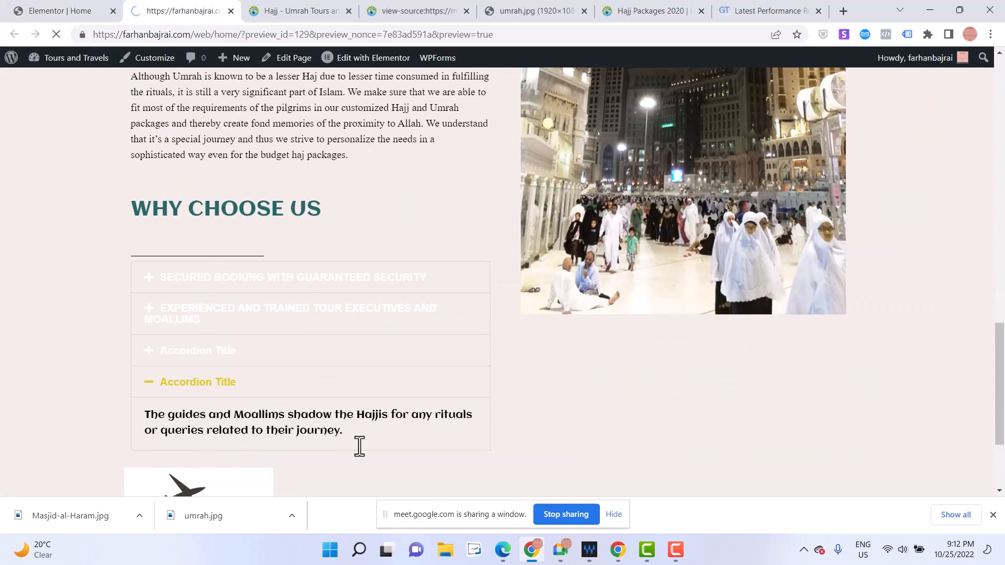
{"action": "scroll", "coordinate": [379, 419], "scroll_direction": "down", "scroll_amount": 12}
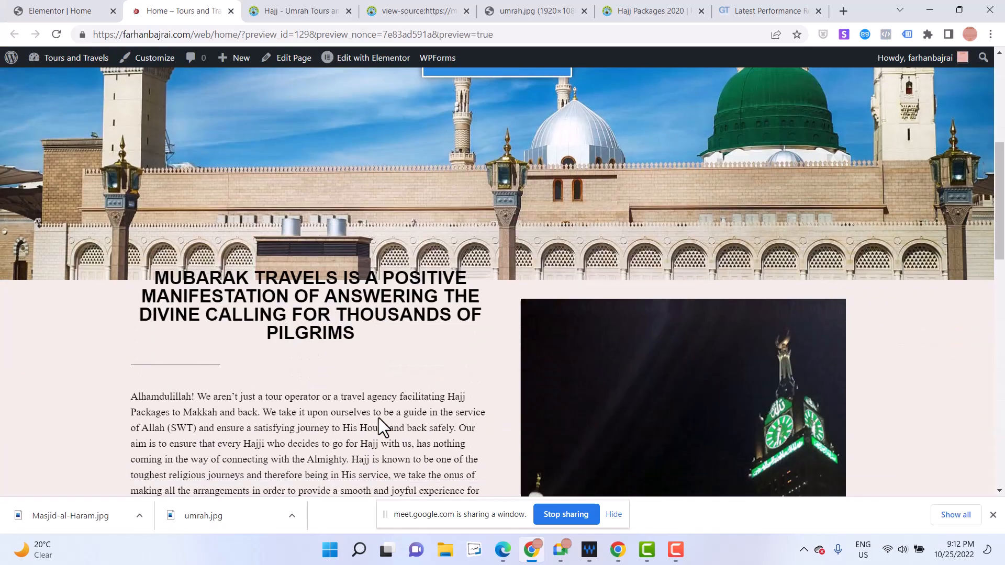
{"action": "scroll", "coordinate": [379, 419], "scroll_direction": "down", "scroll_amount": 6}
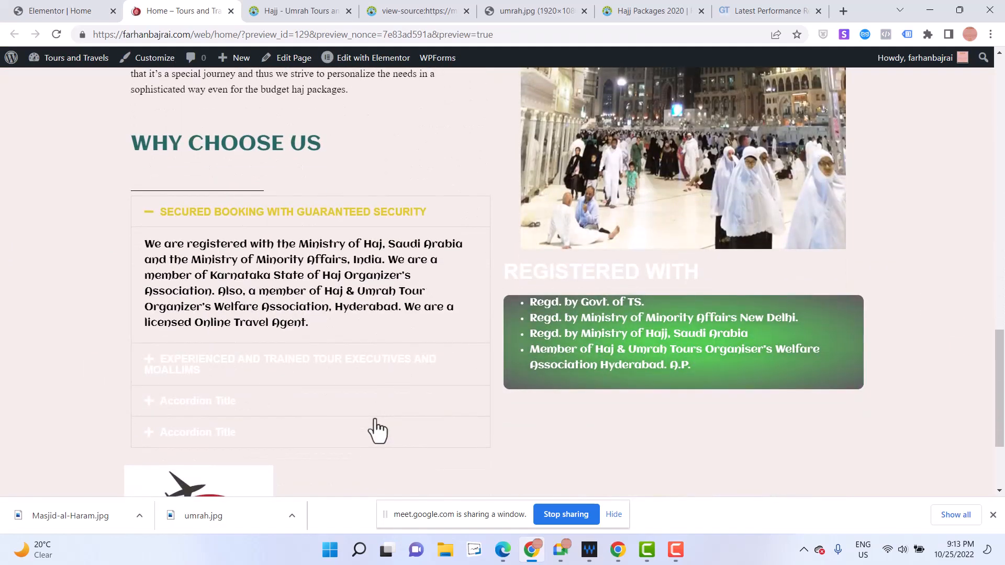
{"action": "scroll", "coordinate": [375, 430], "scroll_direction": "down", "scroll_amount": 3}
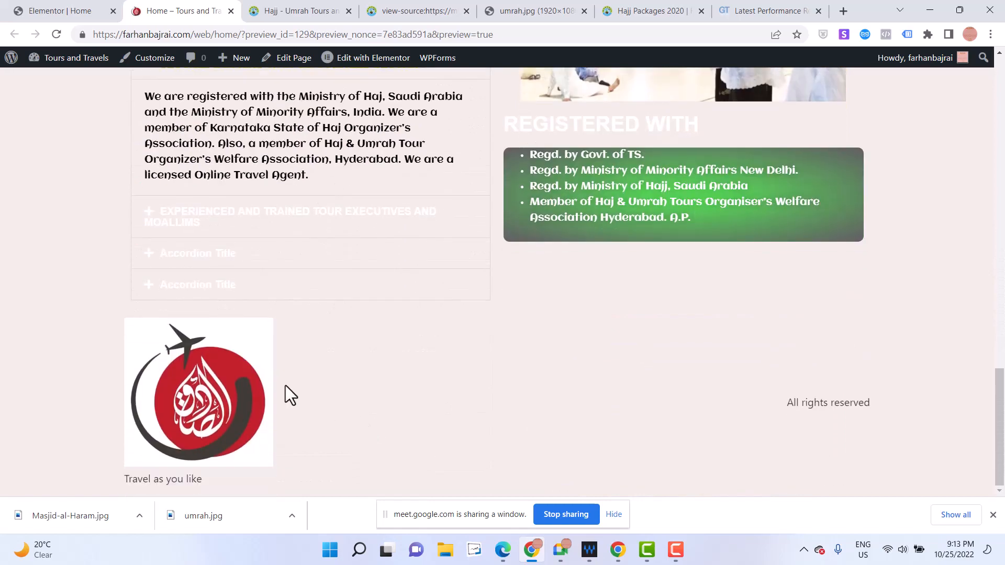
{"action": "left_click", "coordinate": [312, 12]}
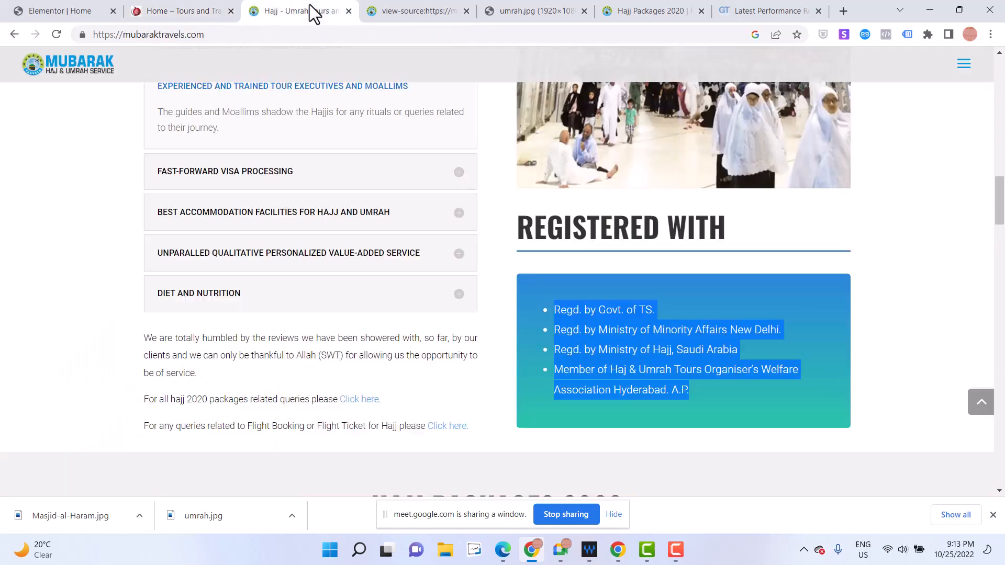
{"action": "scroll", "coordinate": [355, 259], "scroll_direction": "down", "scroll_amount": 7}
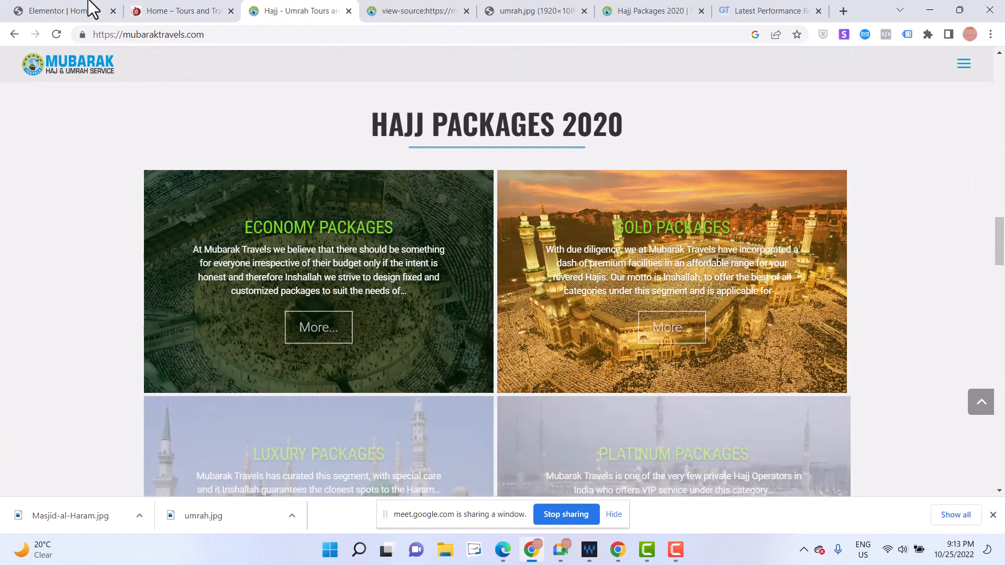
Add a one-column section below the accordion and registration list, and place a Heading widget in it
{"action": "left_click", "coordinate": [53, 10]}
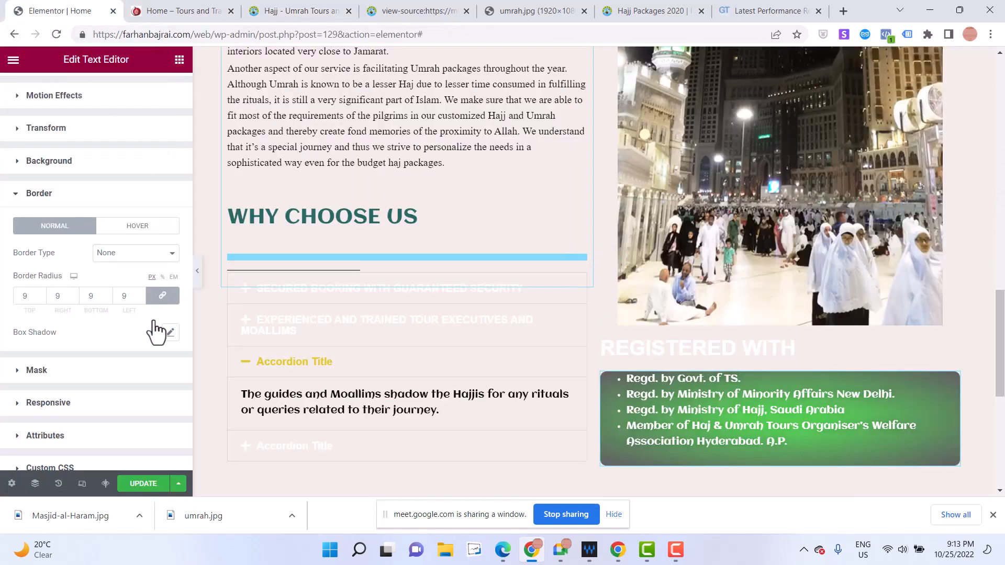
{"action": "left_click", "coordinate": [179, 59]}
{"action": "scroll", "coordinate": [526, 374], "scroll_direction": "down", "scroll_amount": 5}
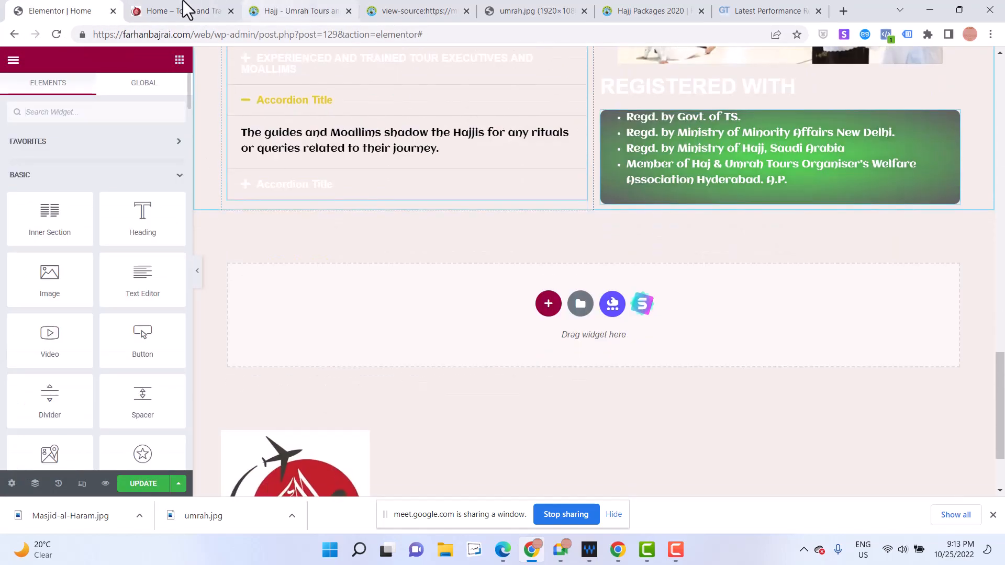
{"action": "key", "text": "ctrl+Tab"}
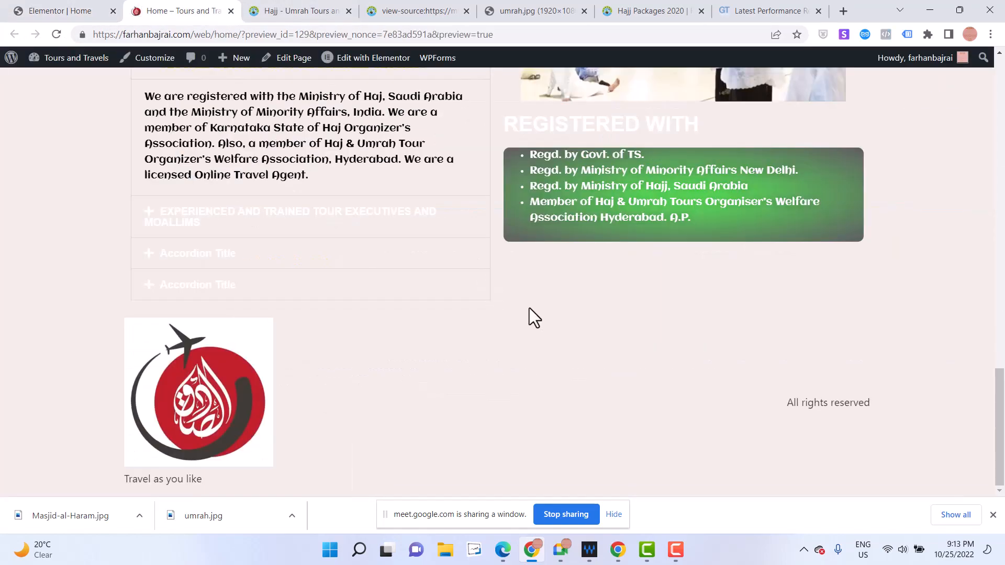
{"action": "left_click", "coordinate": [300, 5]}
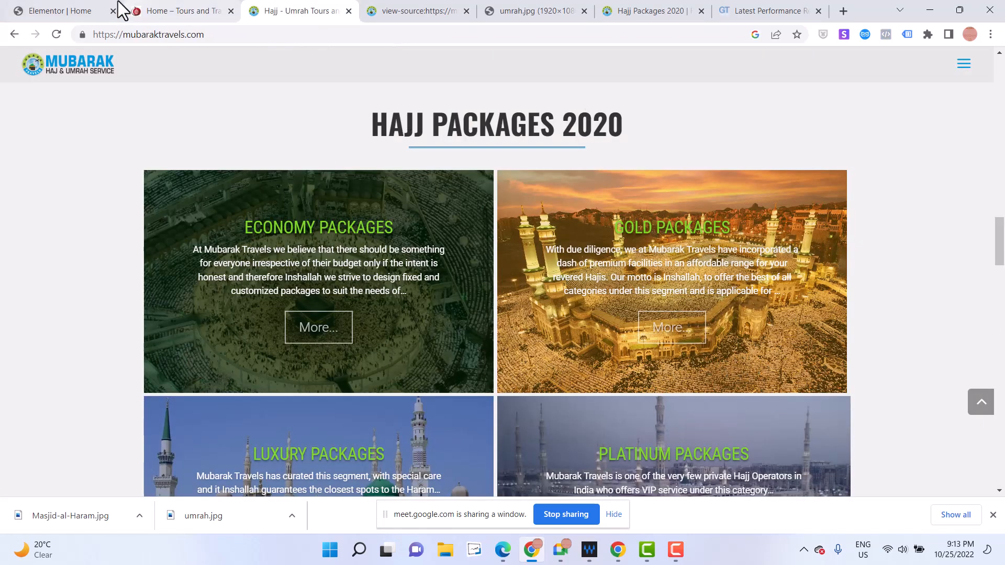
{"action": "left_click", "coordinate": [89, 9]}
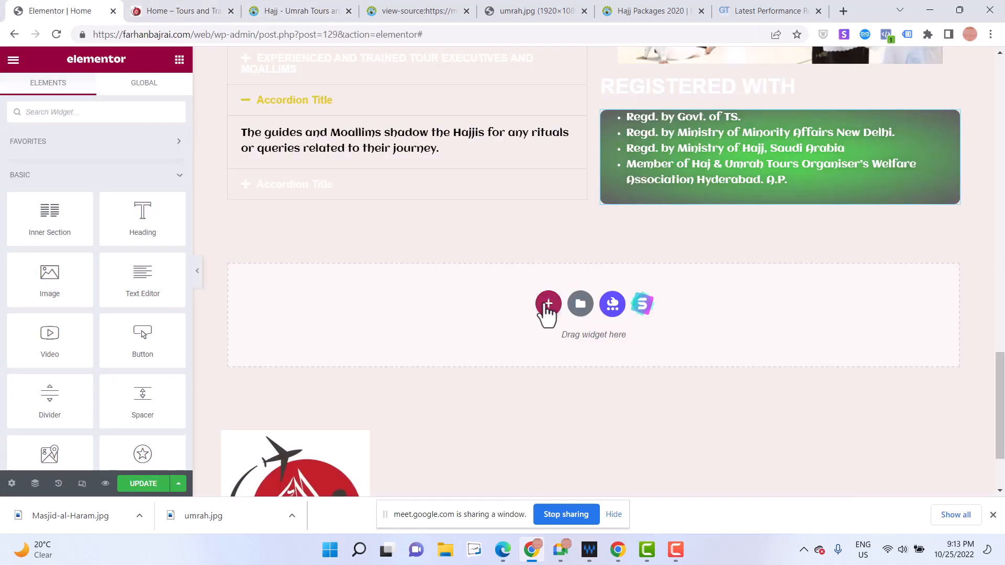
{"action": "left_click", "coordinate": [546, 309]}
{"action": "left_click", "coordinate": [417, 337]}
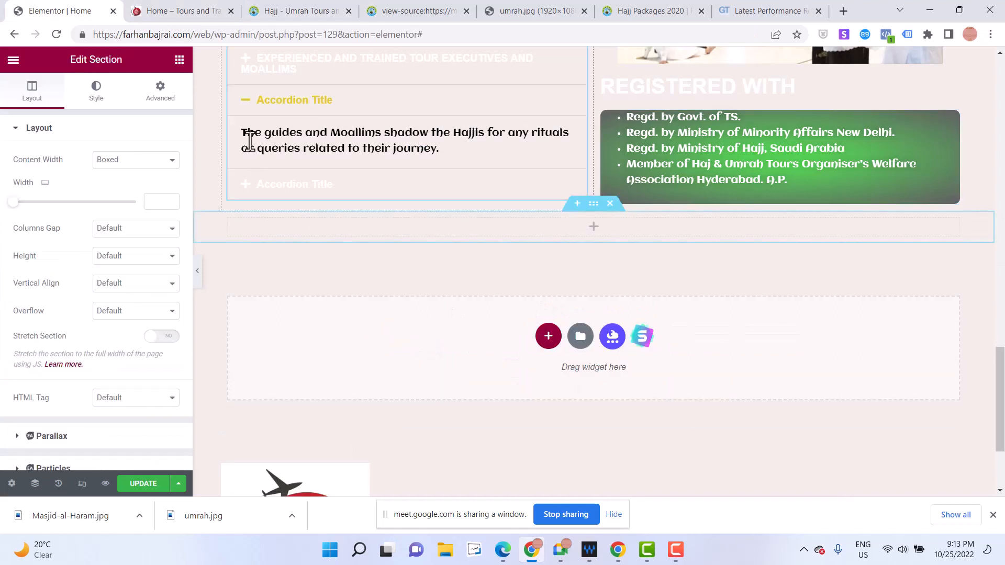
{"action": "left_click", "coordinate": [180, 62]}
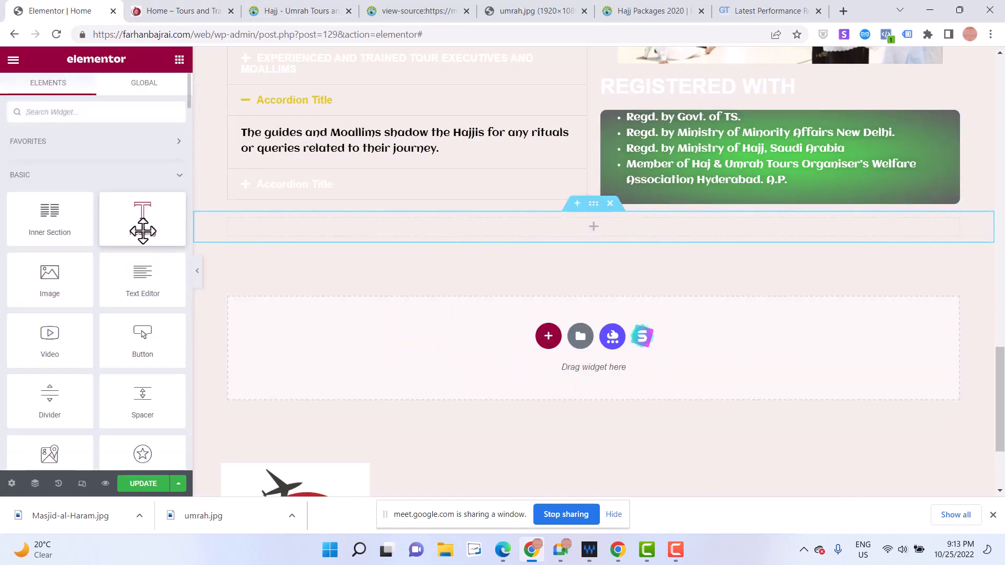
{"action": "left_click_drag", "start_coordinate": [141, 226], "coordinate": [601, 227]}
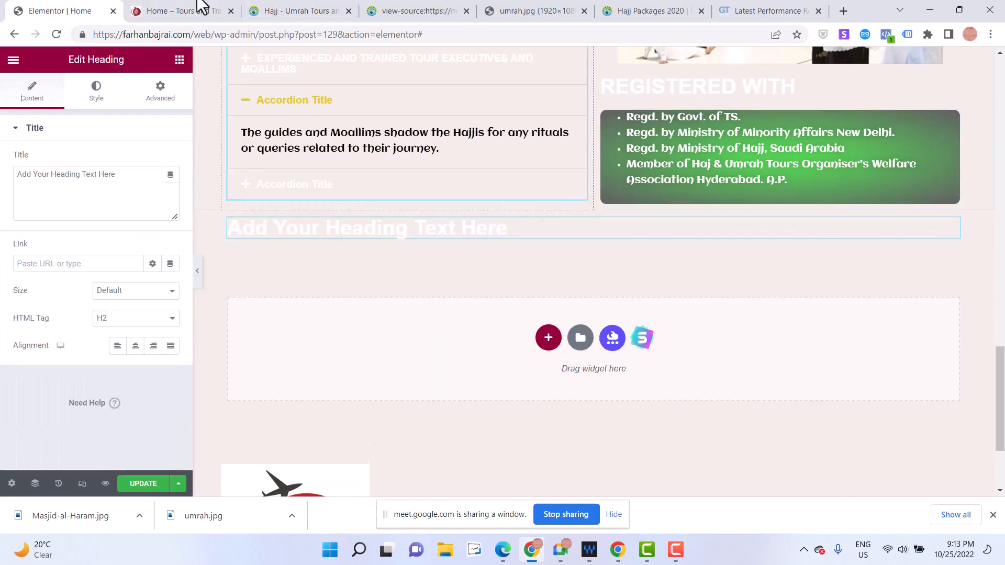
Try pasting the Mubarak Travels HAJJ PACKAGES 2020 heading directly onto the new heading in the page, and clear the pasted title code
{"action": "left_click", "coordinate": [272, 8]}
{"action": "triple_click", "coordinate": [476, 134]}
{"action": "key", "text": "ctrl+c"}
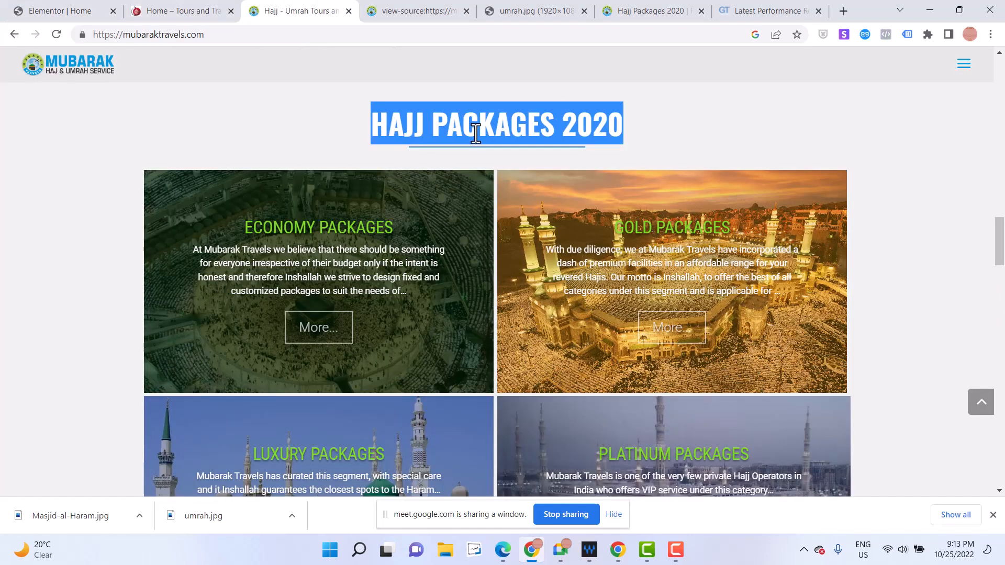
{"action": "left_click", "coordinate": [90, 9]}
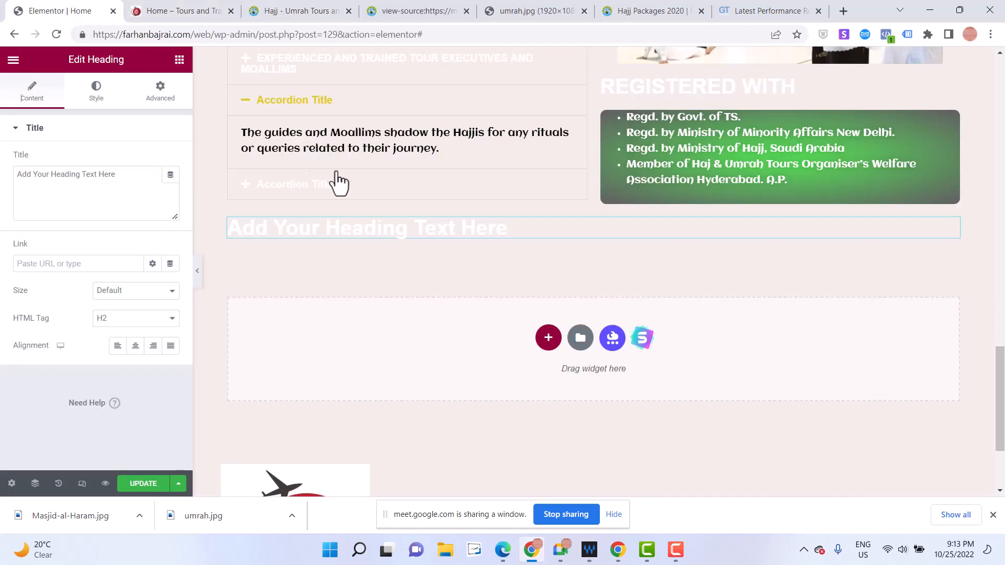
{"action": "triple_click", "coordinate": [405, 221]}
{"action": "key", "text": "ctrl+v"}
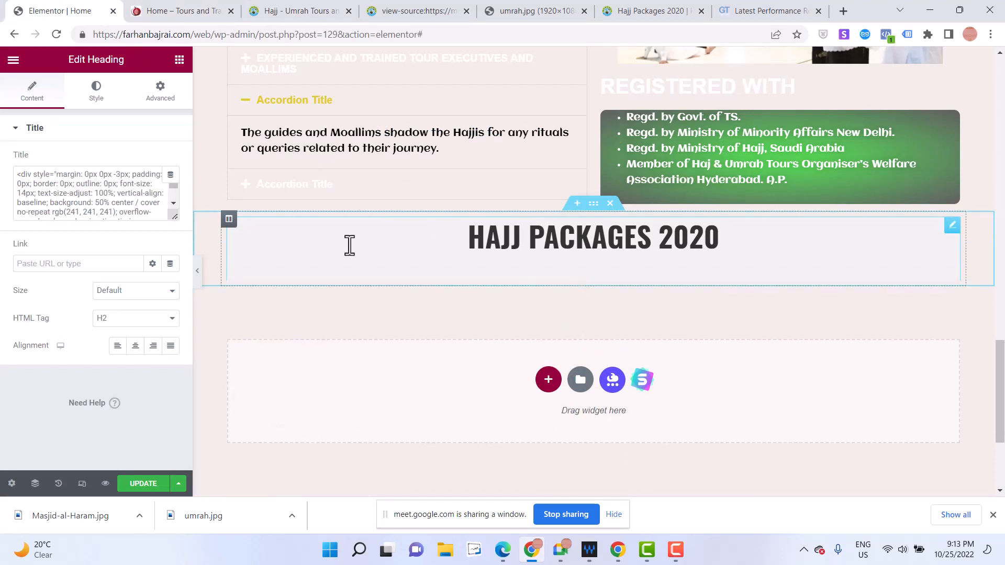
{"action": "left_click", "coordinate": [85, 196]}
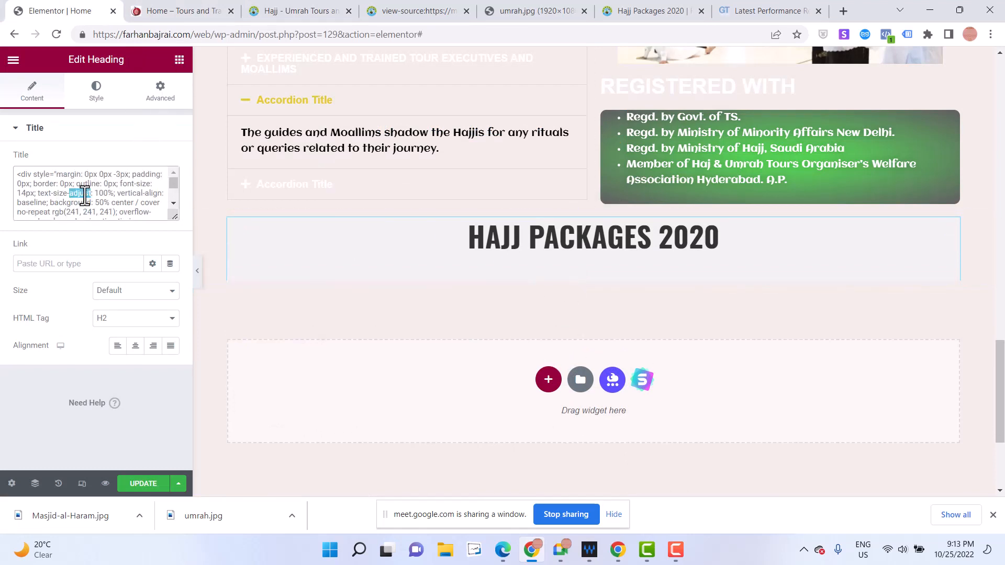
{"action": "key", "text": "ctrl+a"}
{"action": "key", "text": "Delete"}
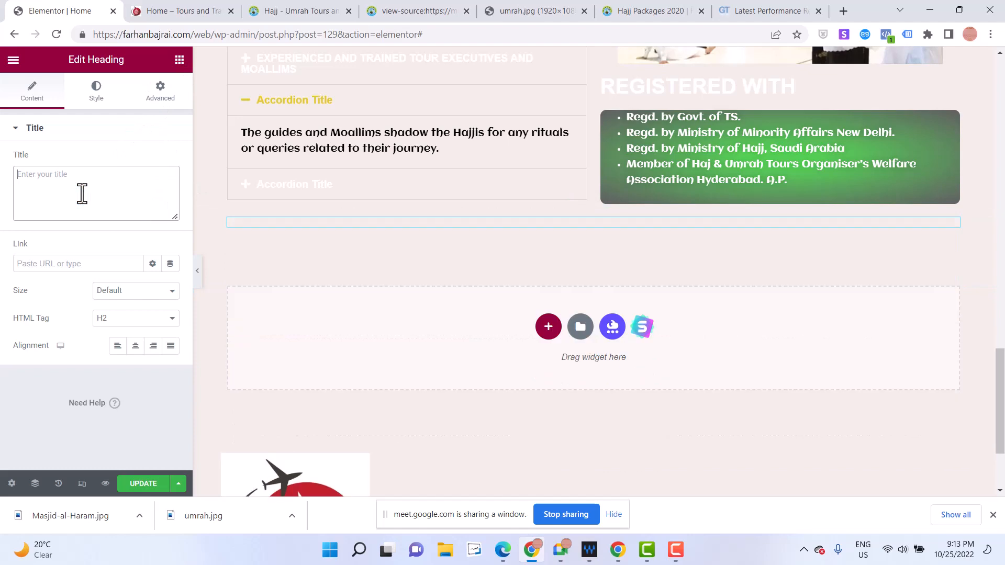
Copy HAJJ PACKAGES 2020 from the Mubarak Travels page as the new heading's title, and center the heading
{"action": "left_click", "coordinate": [291, 10]}
{"action": "right_click", "coordinate": [412, 129]}
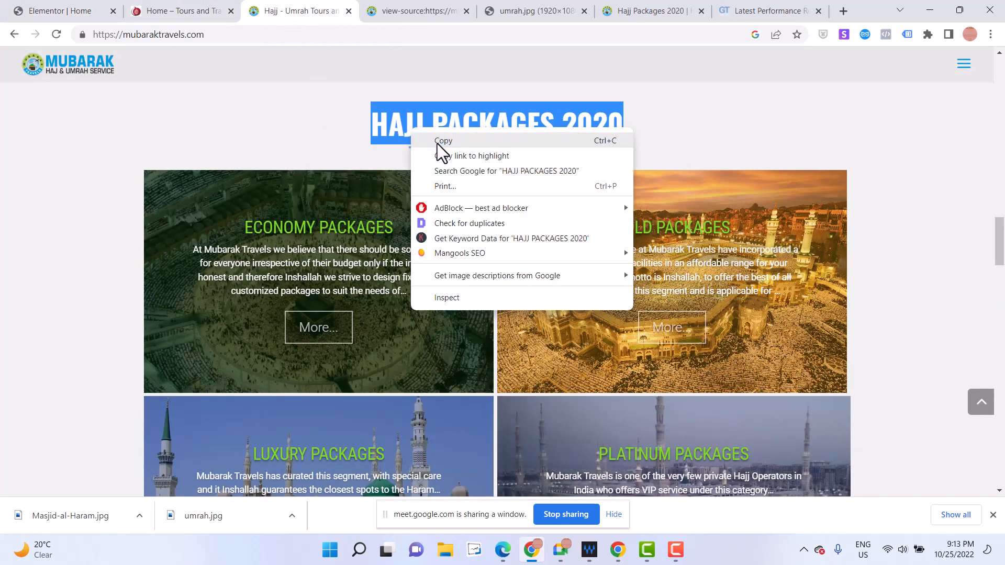
{"action": "left_click", "coordinate": [438, 144]}
{"action": "key", "text": "ctrl+1"}
{"action": "key", "text": "ctrl+v"}
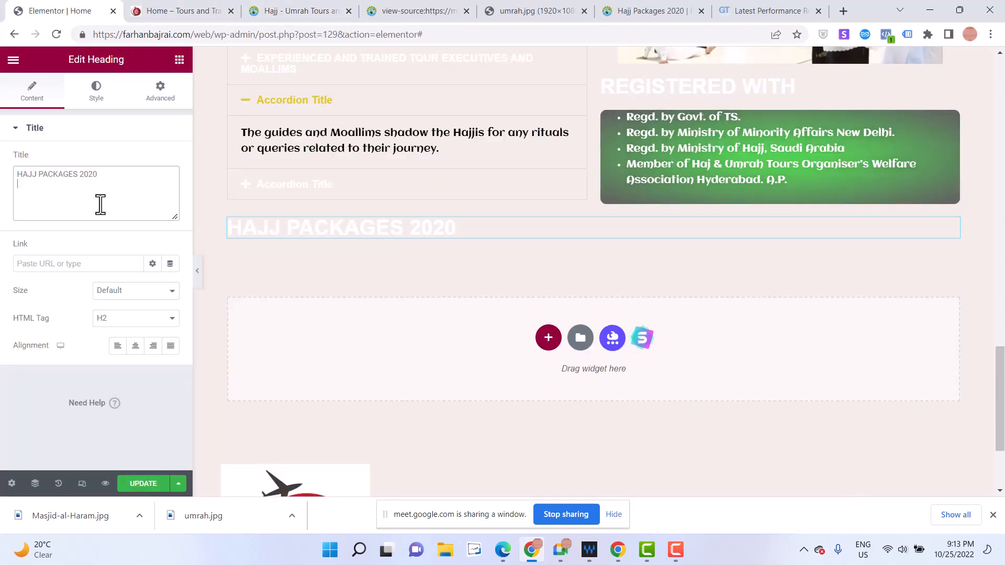
{"action": "left_click", "coordinate": [96, 104]}
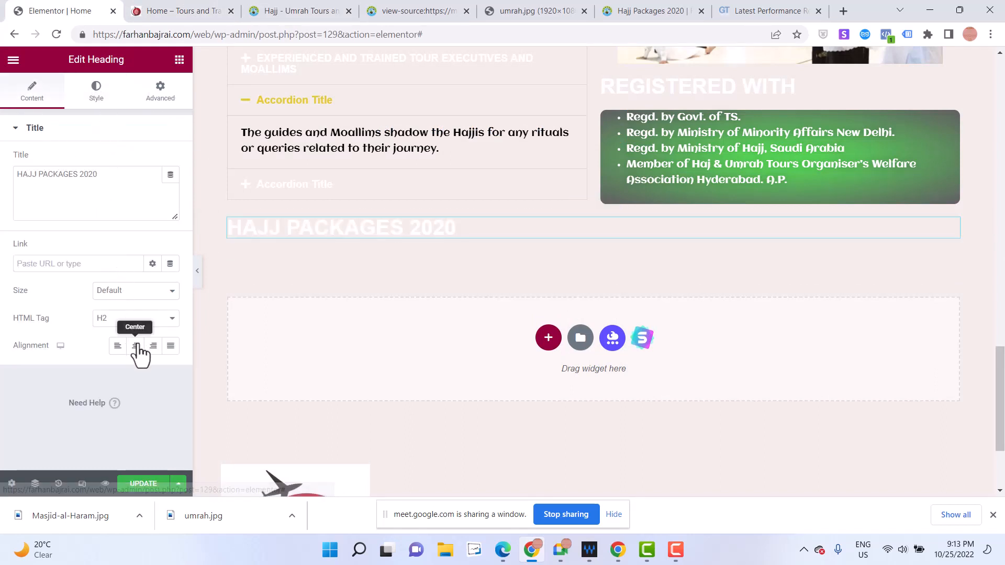
{"action": "left_click", "coordinate": [135, 346]}
Add a Divider widget below the HAJJ PACKAGES 2020 heading and set its width to 42%
{"action": "left_click", "coordinate": [178, 60]}
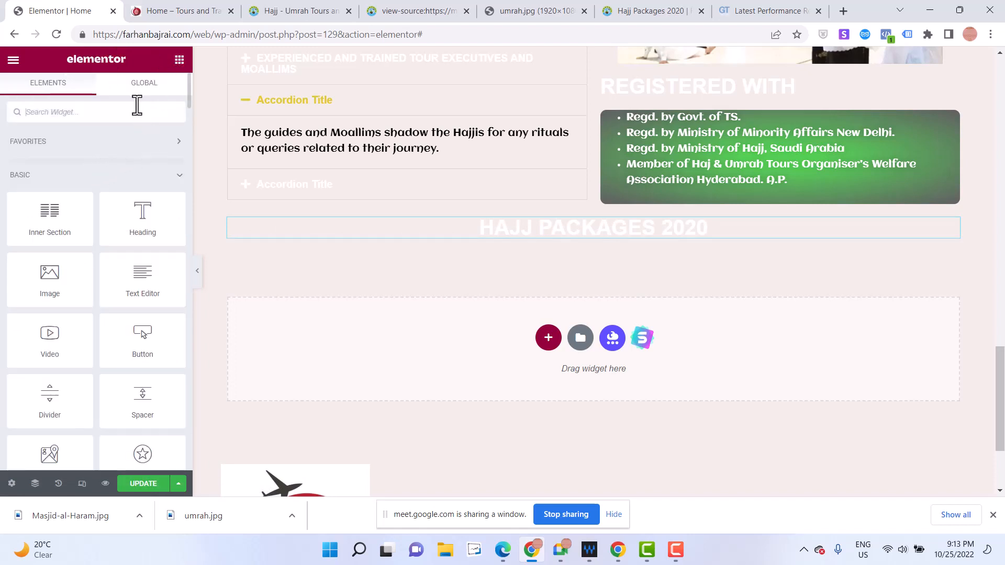
{"action": "type", "text": "div"}
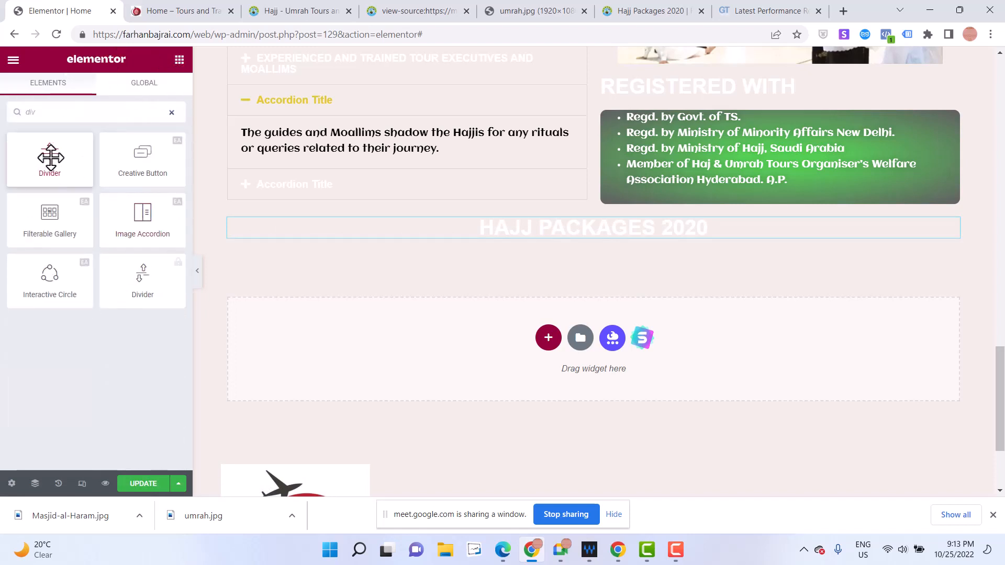
{"action": "left_click_drag", "start_coordinate": [50, 157], "coordinate": [588, 243]}
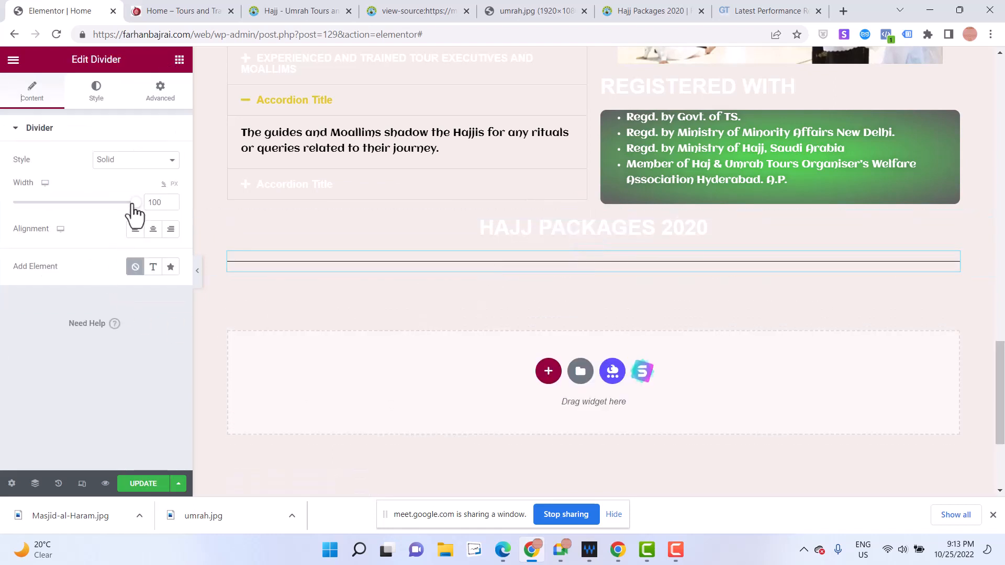
{"action": "left_click_drag", "start_coordinate": [134, 205], "coordinate": [65, 212]}
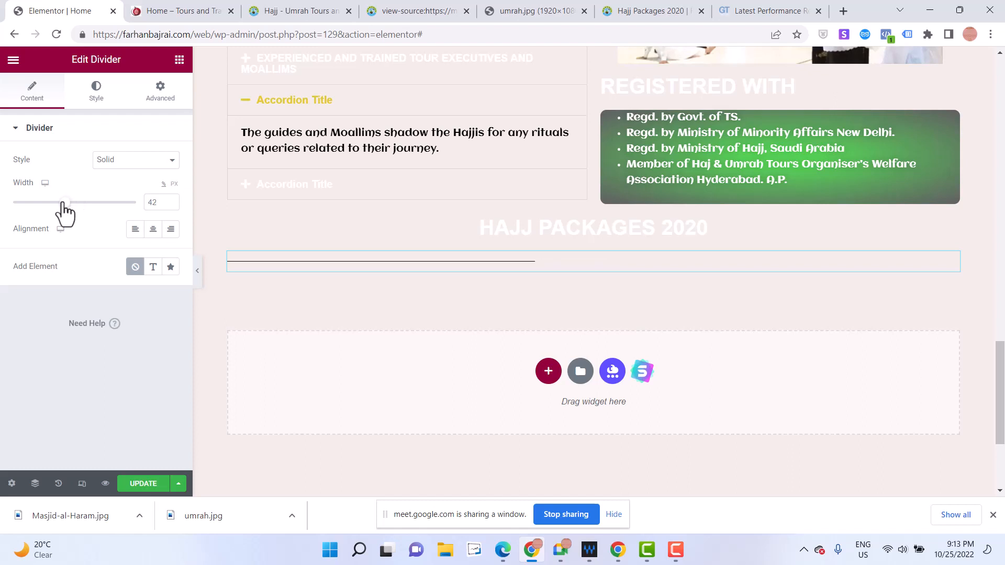
Try the Curved style for the divider below the HAJJ PACKAGES 2020 heading, and change it to Multiple
{"action": "left_click", "coordinate": [108, 163]}
{"action": "left_click", "coordinate": [116, 234]}
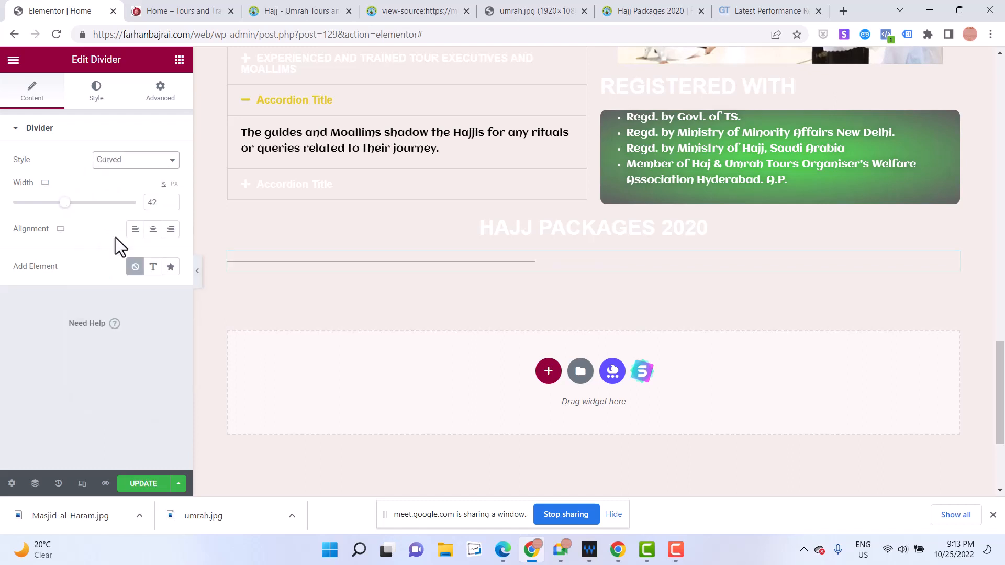
{"action": "left_click", "coordinate": [136, 165]}
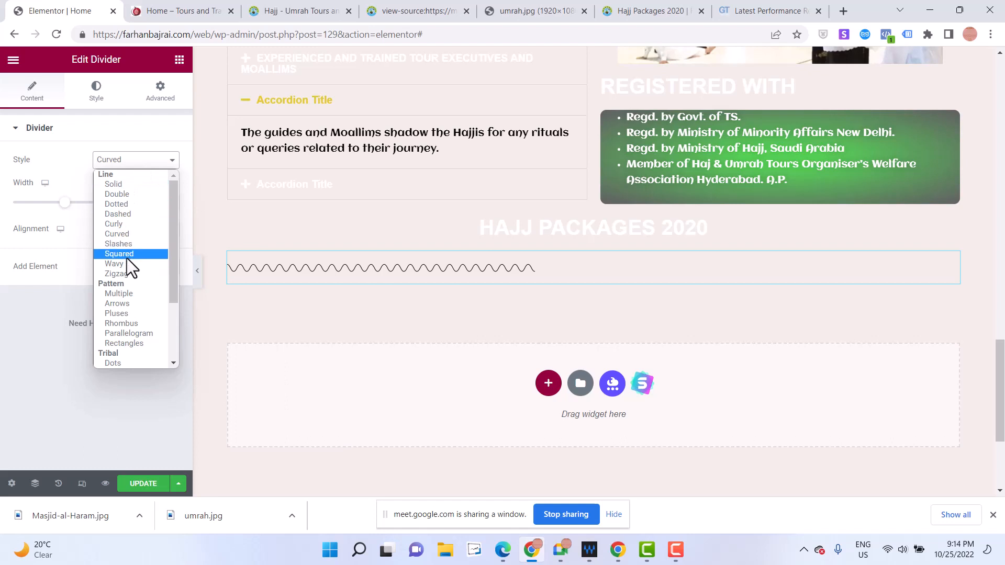
{"action": "left_click", "coordinate": [124, 293]}
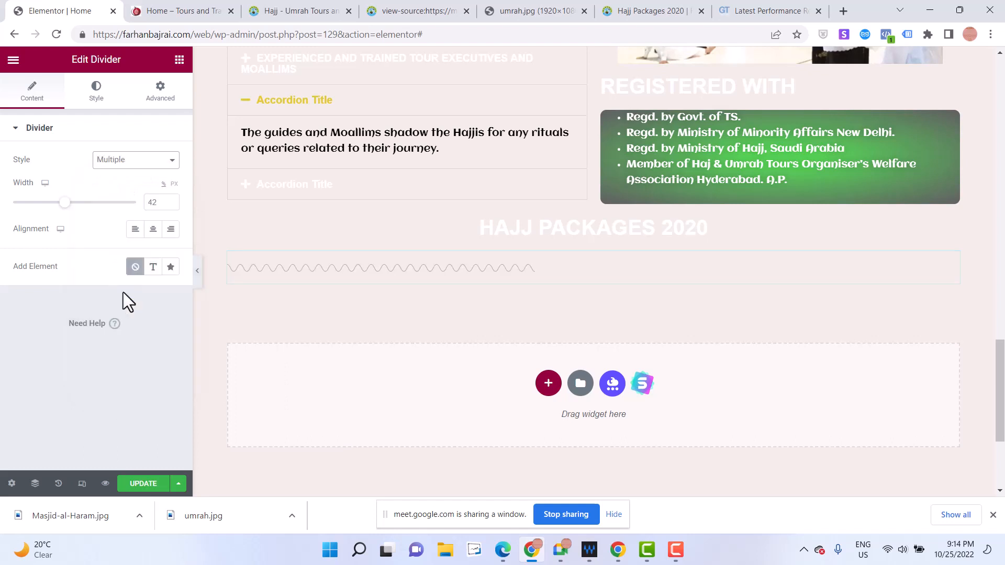
Change the style of the divider below the HAJJ PACKAGES 2020 heading to Solid and center it
{"action": "left_click", "coordinate": [148, 167]}
{"action": "left_click", "coordinate": [141, 183]}
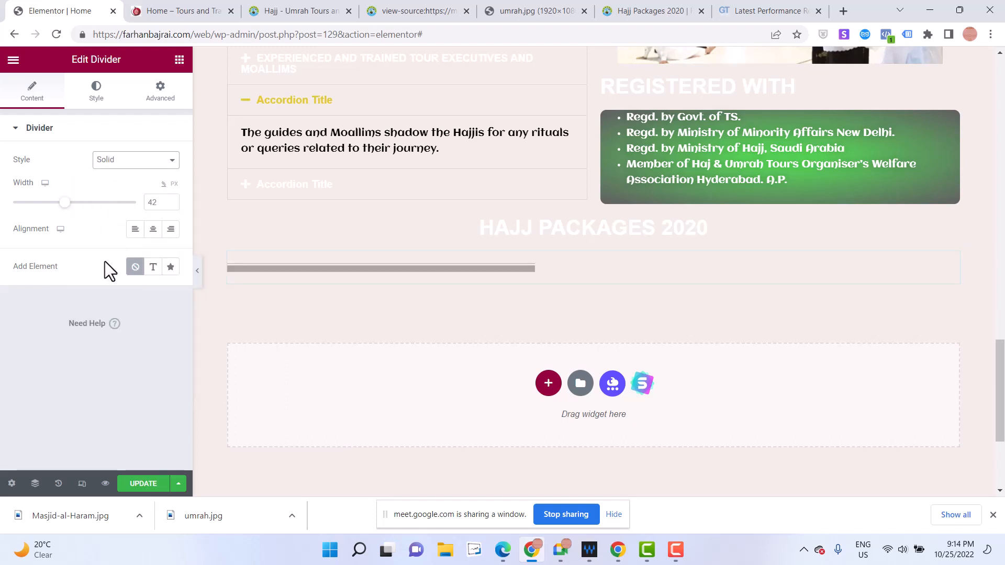
{"action": "left_click", "coordinate": [153, 230]}
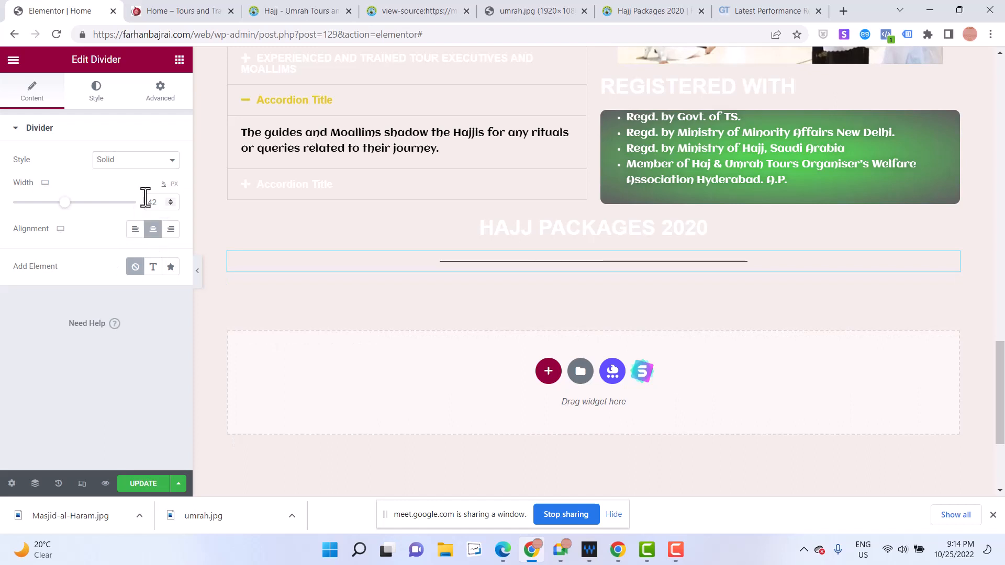
Try the Dots style and then the Double style for the divider, with a weight of 4.7
{"action": "left_click", "coordinate": [135, 163]}
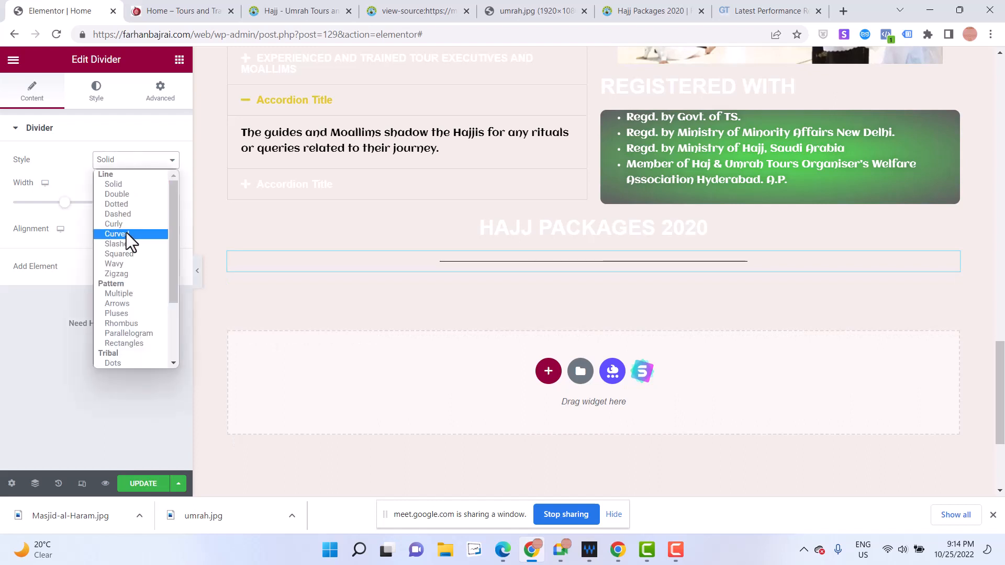
{"action": "scroll", "coordinate": [126, 238], "scroll_direction": "down", "scroll_amount": 3}
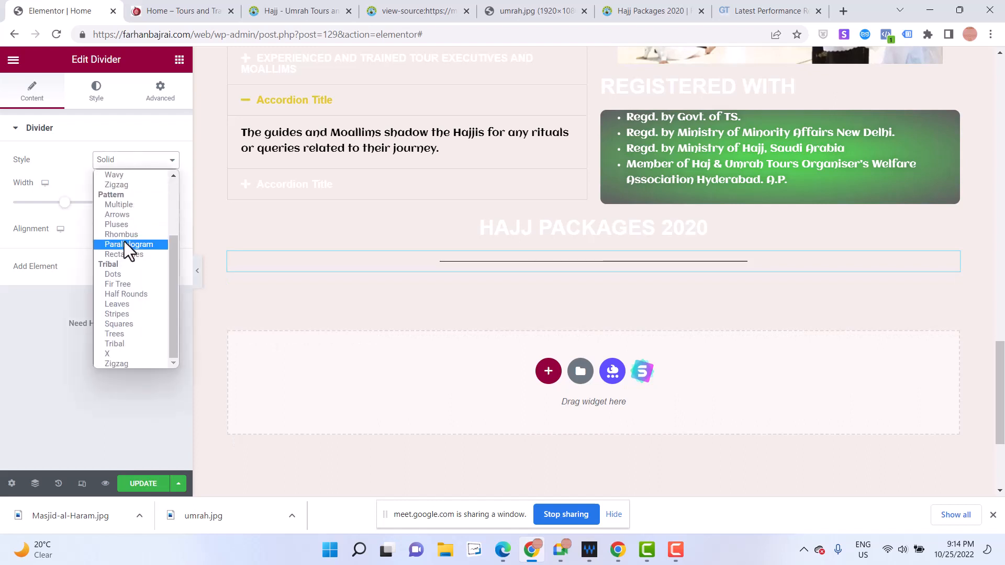
{"action": "left_click", "coordinate": [109, 275]}
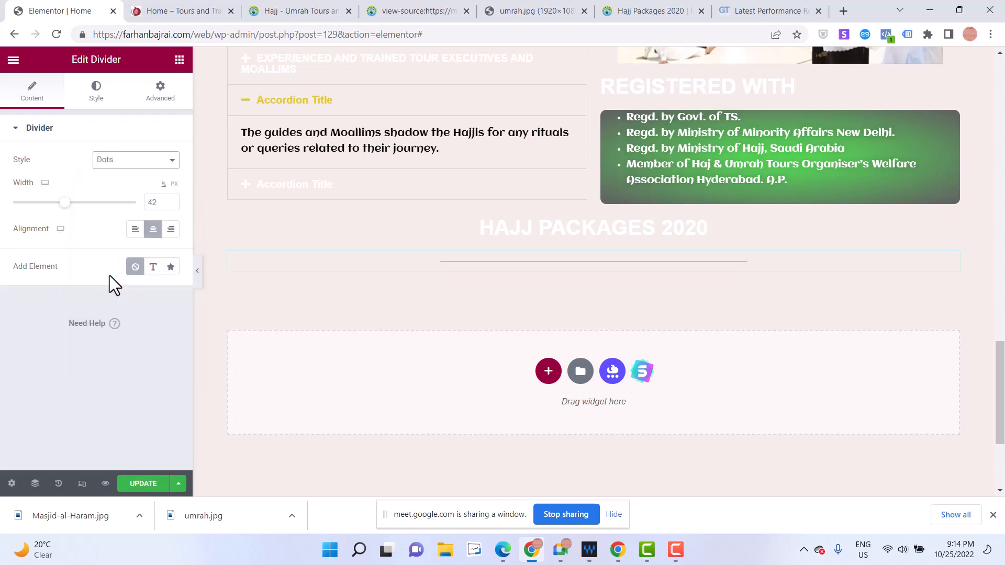
{"action": "left_click", "coordinate": [123, 162]}
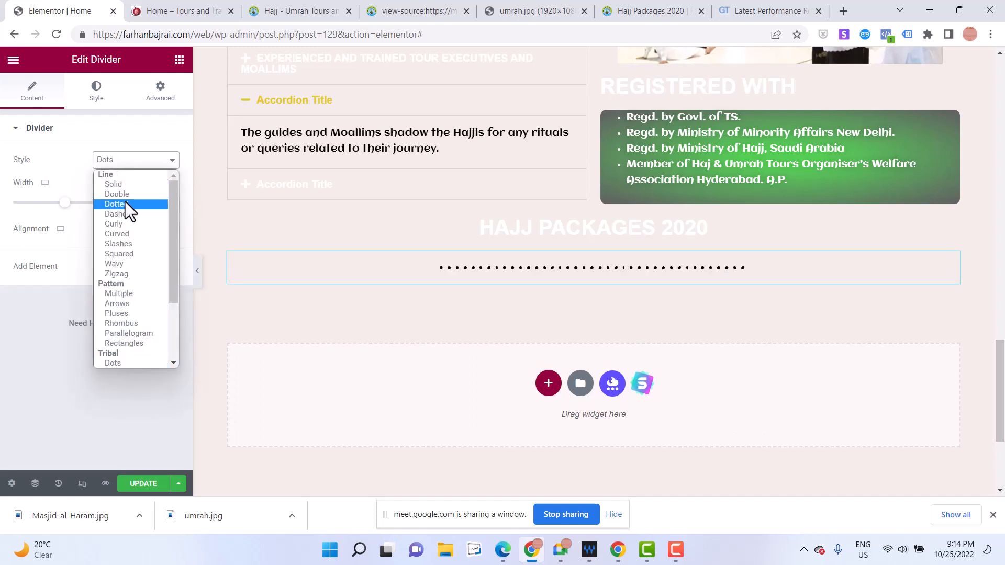
{"action": "left_click", "coordinate": [125, 192]}
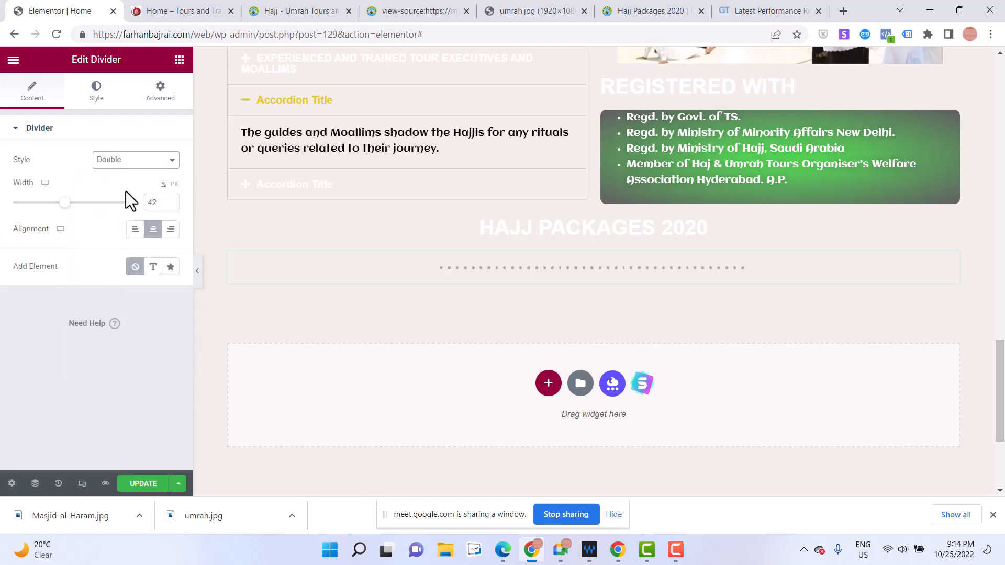
{"action": "left_click", "coordinate": [97, 93]}
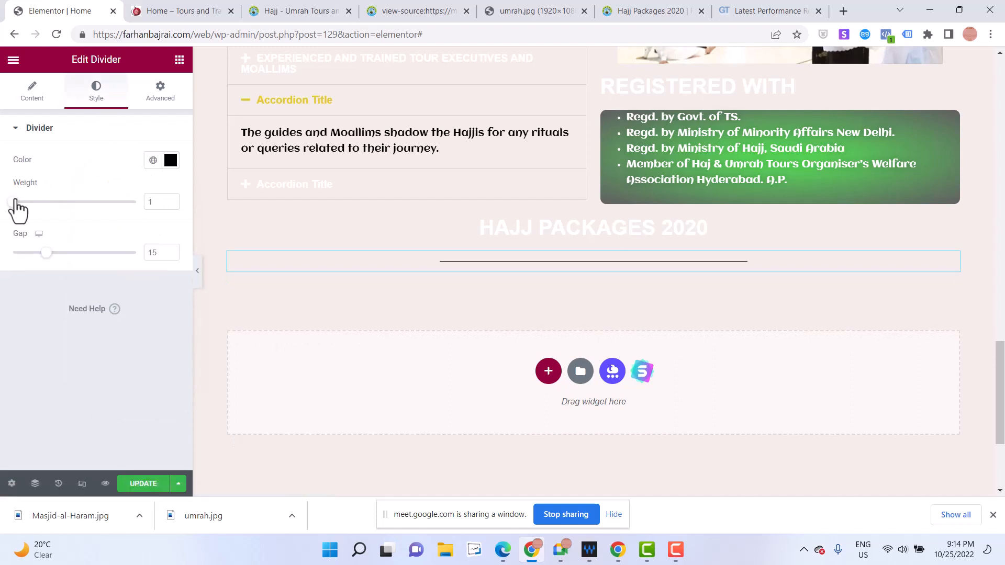
{"action": "left_click_drag", "start_coordinate": [15, 202], "coordinate": [67, 203]}
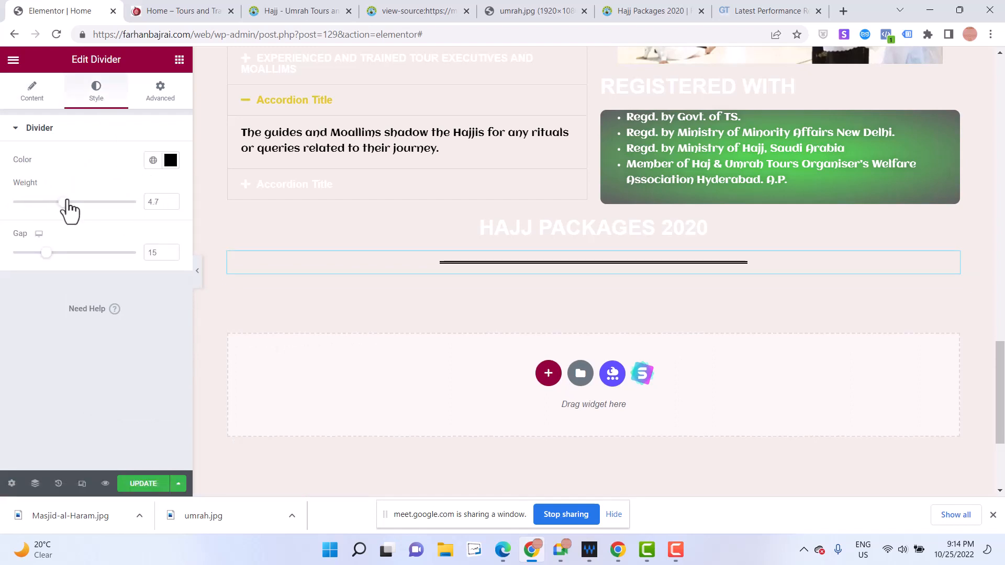
Return the divider to the Solid style and set its weight to 3.1 and its gap to 2
{"action": "left_click", "coordinate": [32, 94]}
{"action": "left_click", "coordinate": [136, 159]}
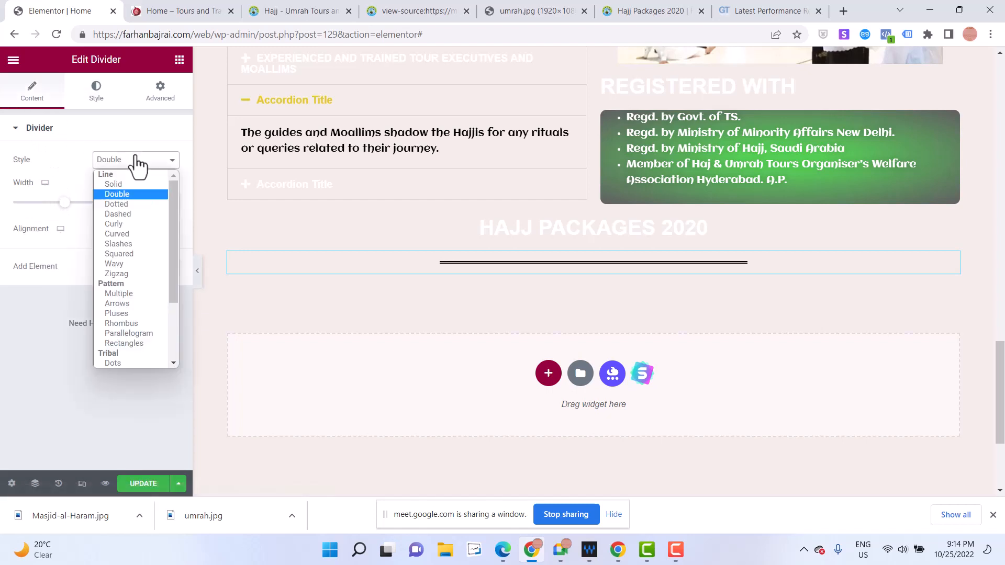
{"action": "left_click", "coordinate": [136, 184]}
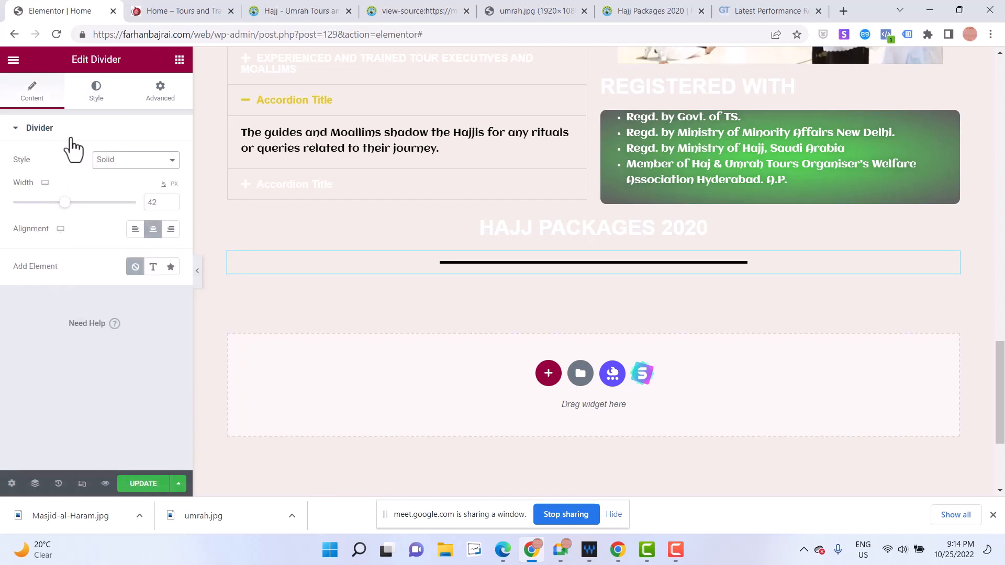
{"action": "left_click", "coordinate": [96, 99]}
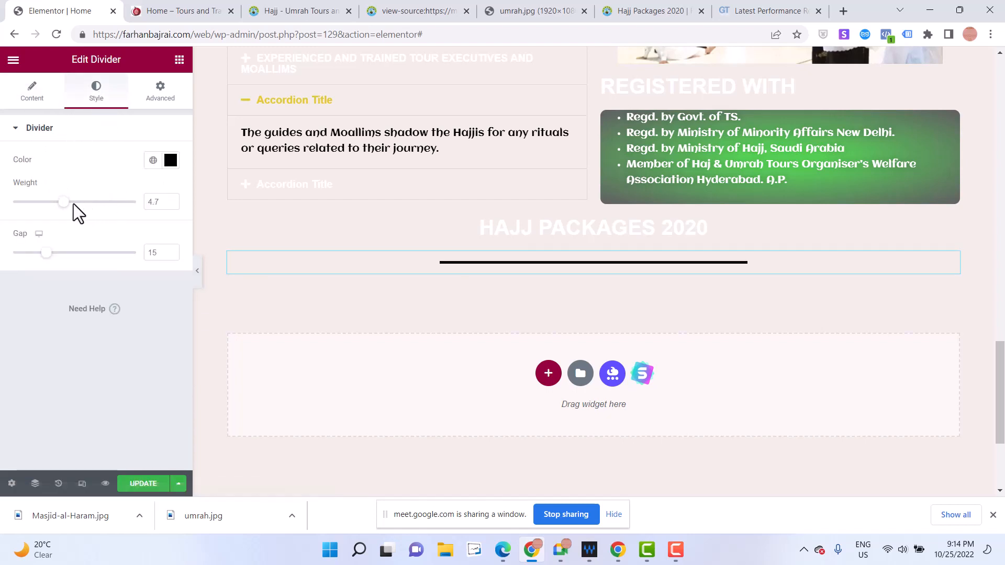
{"action": "left_click_drag", "start_coordinate": [64, 203], "coordinate": [42, 203]}
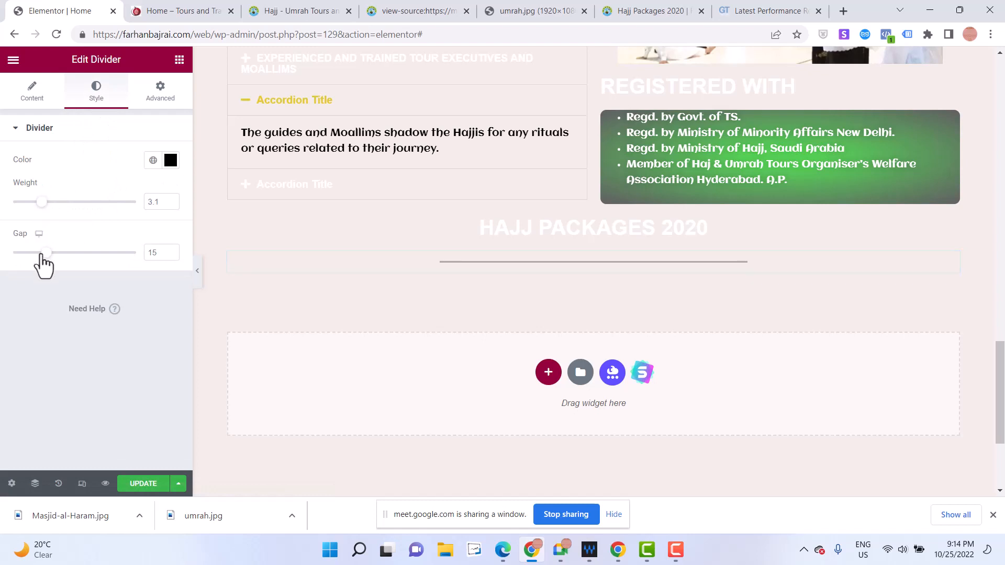
{"action": "left_click_drag", "start_coordinate": [62, 255], "coordinate": [11, 270]}
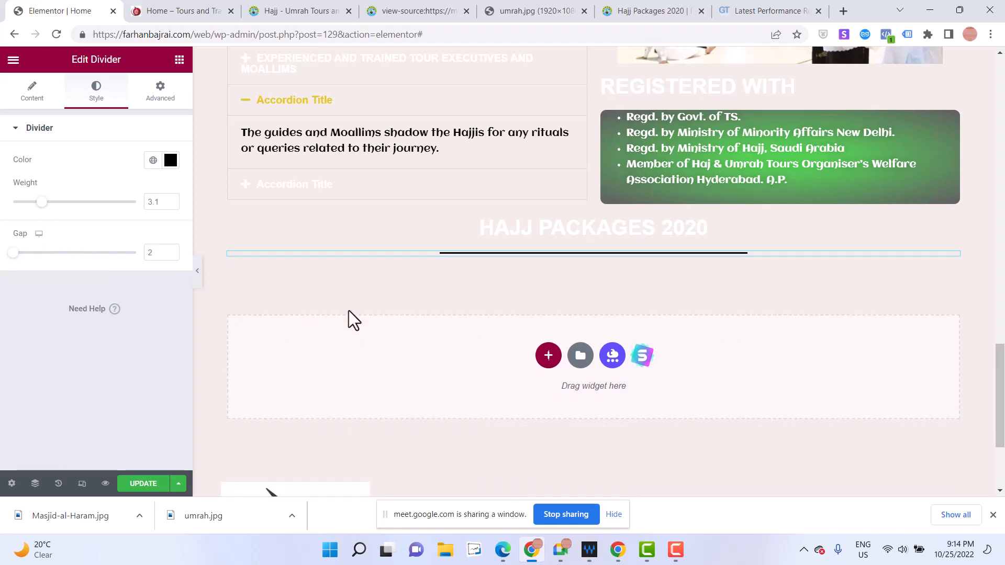
Check the package layout on the Mubarak Travels page and add a two-column section below the HAJJ PACKAGES 2020 divider
{"action": "left_click", "coordinate": [251, 5]}
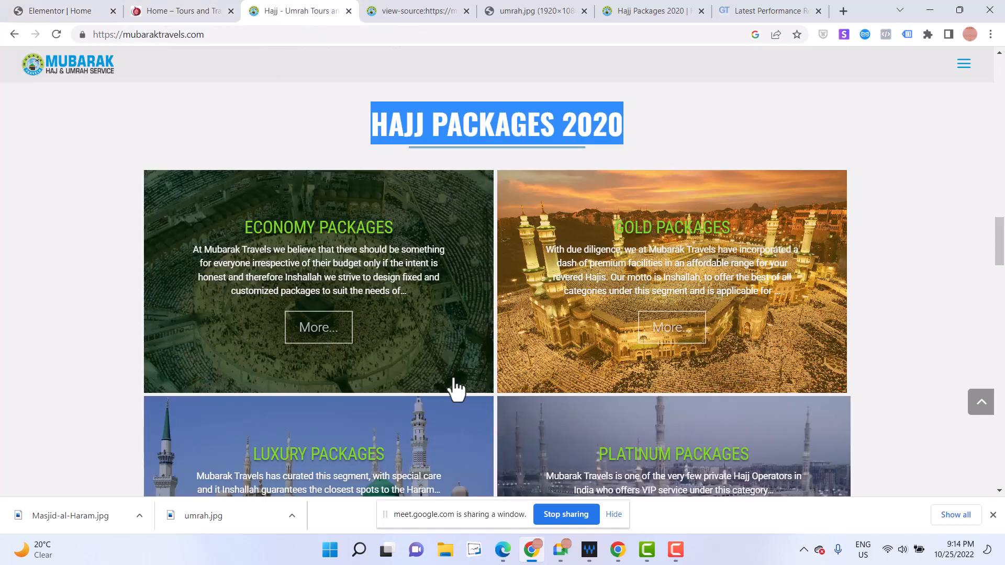
{"action": "scroll", "coordinate": [563, 450], "scroll_direction": "down", "scroll_amount": 6}
{"action": "scroll", "coordinate": [563, 444], "scroll_direction": "up", "scroll_amount": 7}
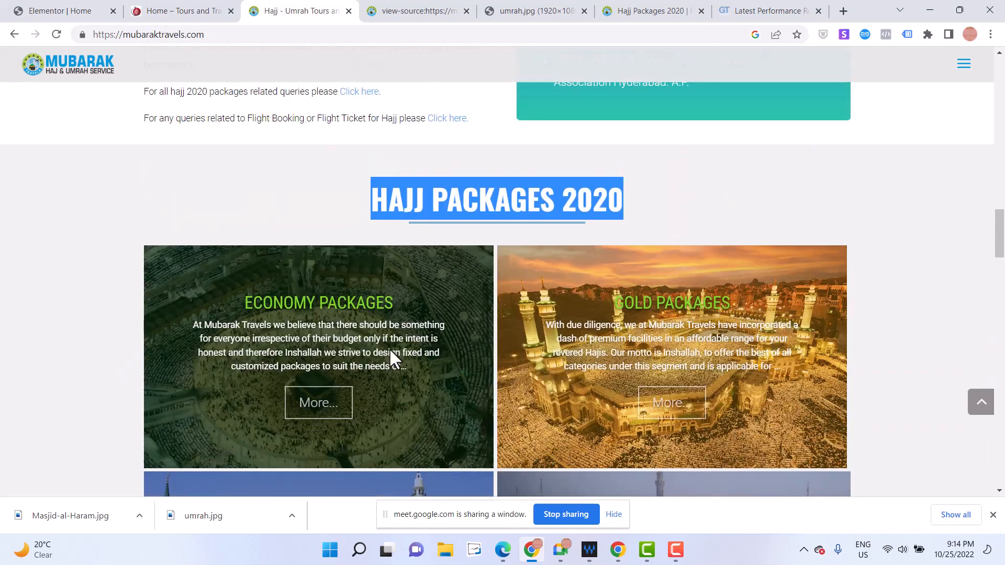
{"action": "left_click", "coordinate": [50, 6]}
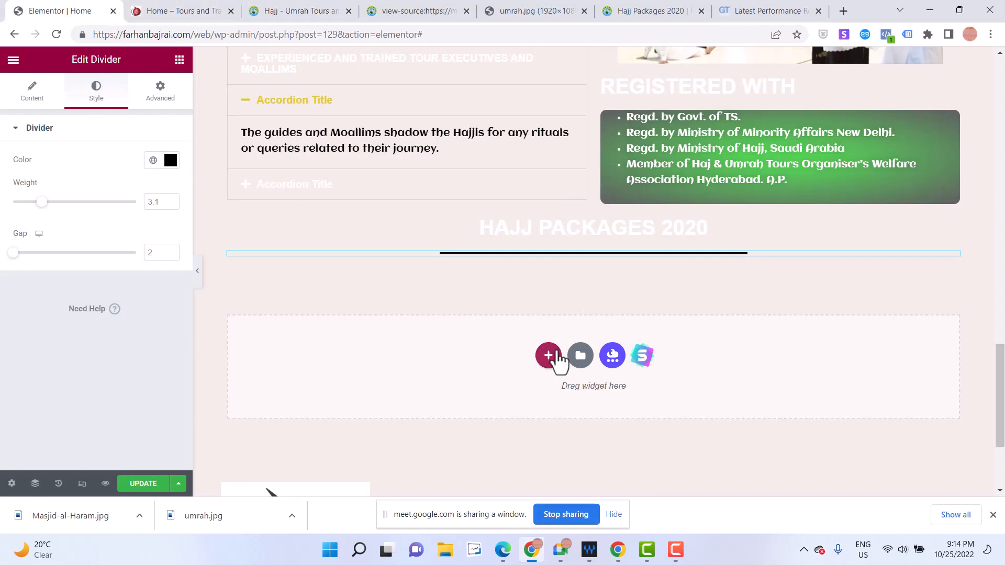
{"action": "left_click", "coordinate": [548, 357]}
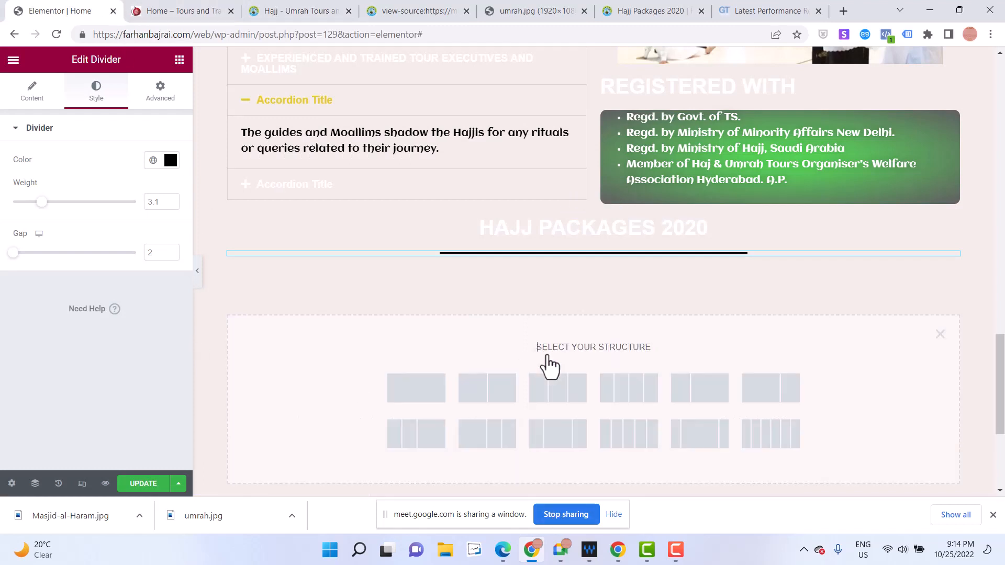
{"action": "left_click", "coordinate": [508, 400]}
{"action": "left_click", "coordinate": [179, 60]}
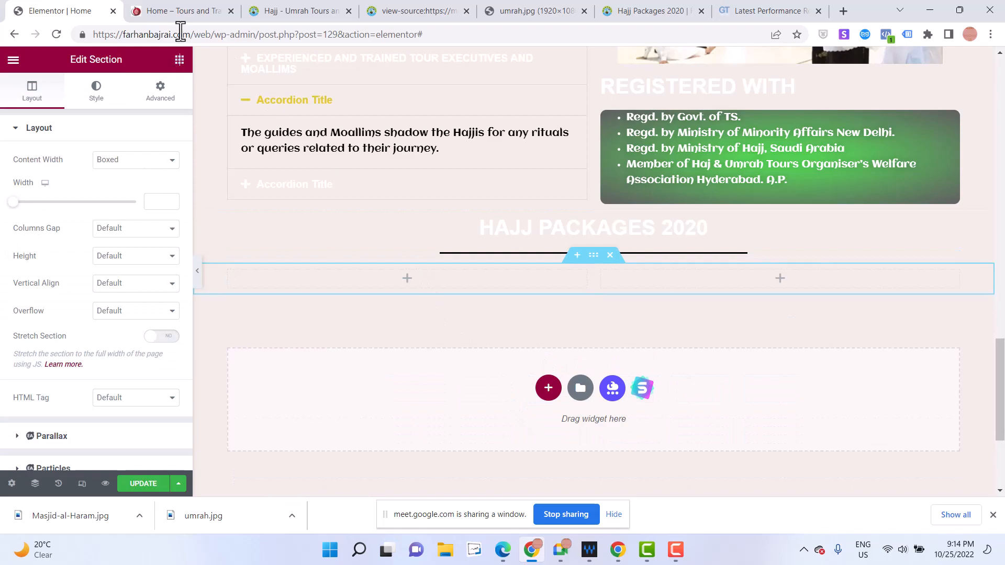
Examine the Hajj package cards and their background images on the Mubarak Travels page, and return to the Elementor page
{"action": "left_click", "coordinate": [287, 10]}
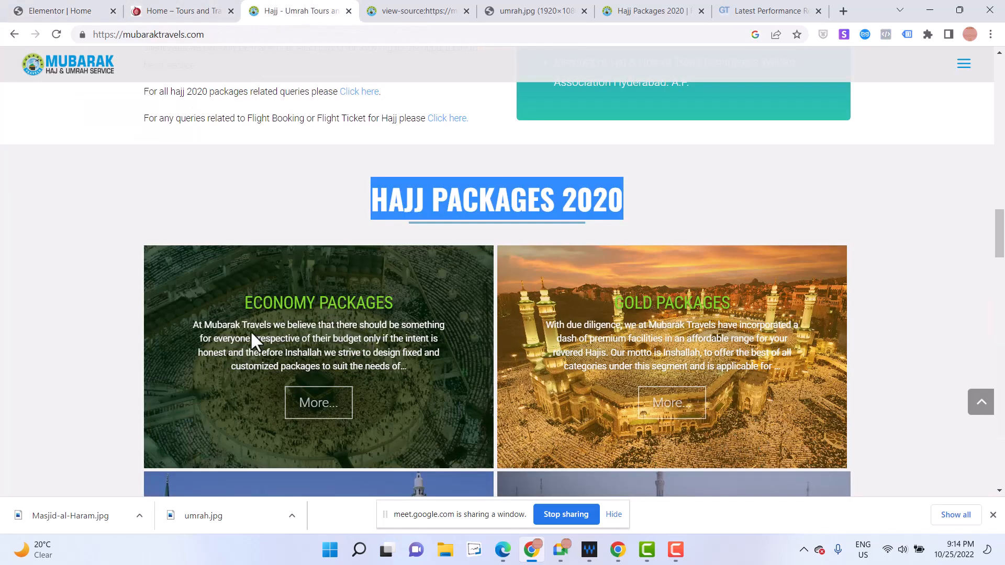
{"action": "scroll", "coordinate": [513, 348], "scroll_direction": "up", "scroll_amount": 15}
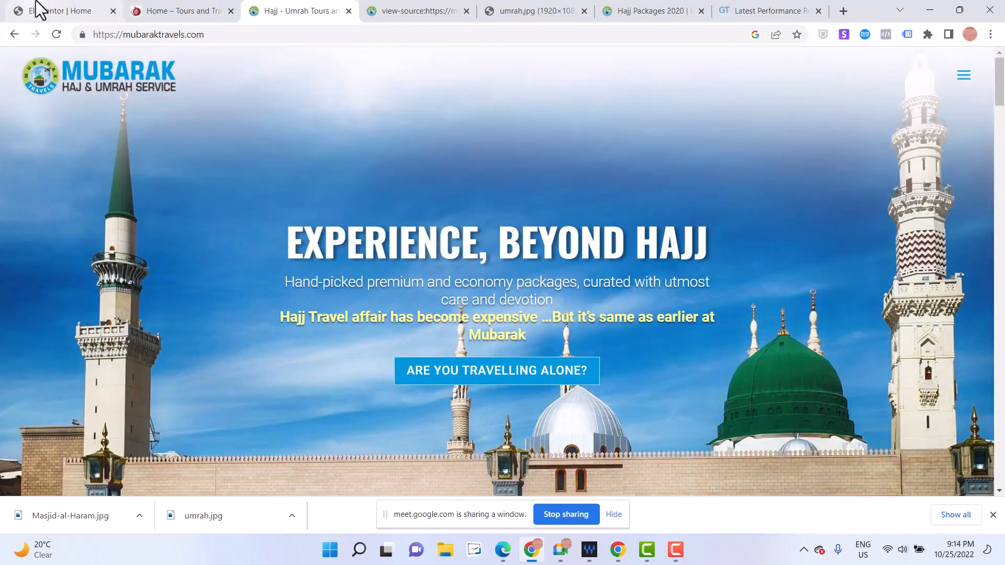
{"action": "left_click", "coordinate": [40, 10]}
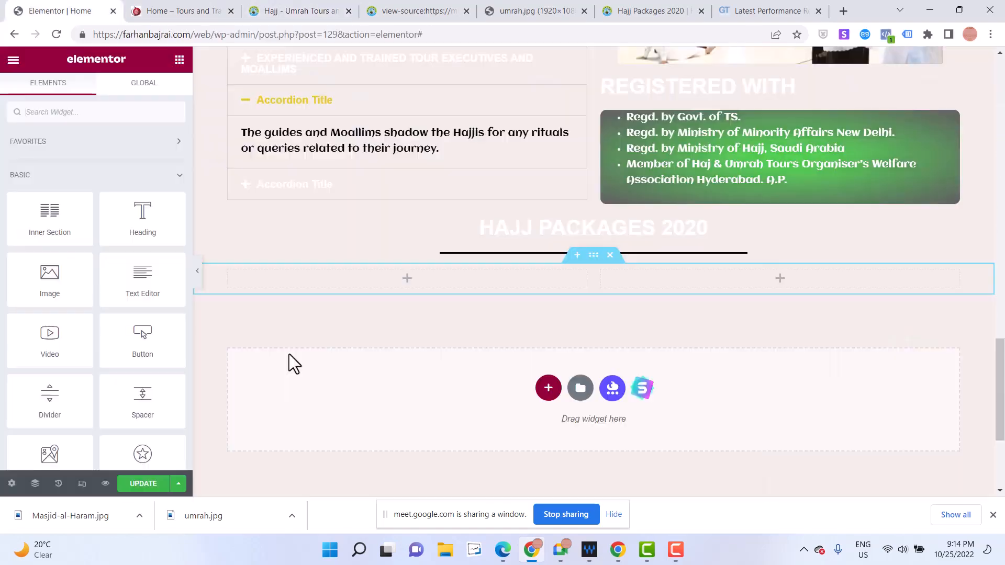
{"action": "left_click", "coordinate": [322, 9]}
{"action": "scroll", "coordinate": [275, 416], "scroll_direction": "down", "scroll_amount": 12}
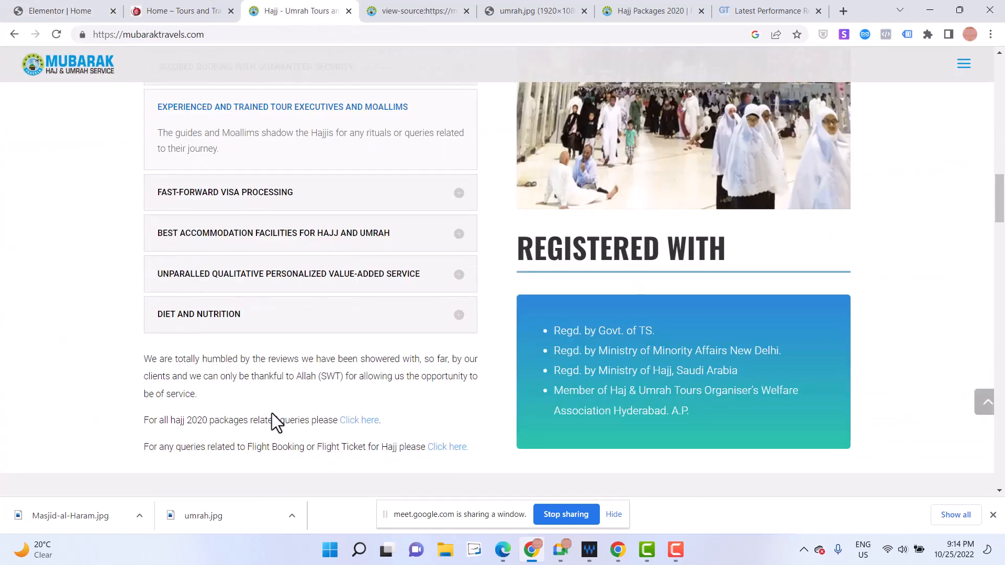
{"action": "scroll", "coordinate": [272, 414], "scroll_direction": "down", "scroll_amount": 7}
{"action": "right_click", "coordinate": [197, 249]}
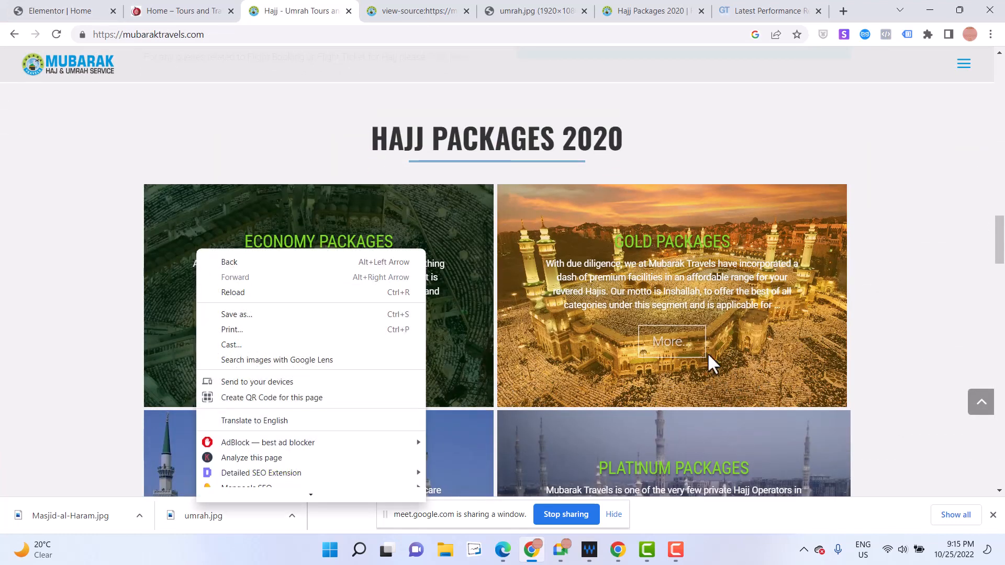
{"action": "left_click", "coordinate": [79, 11]}
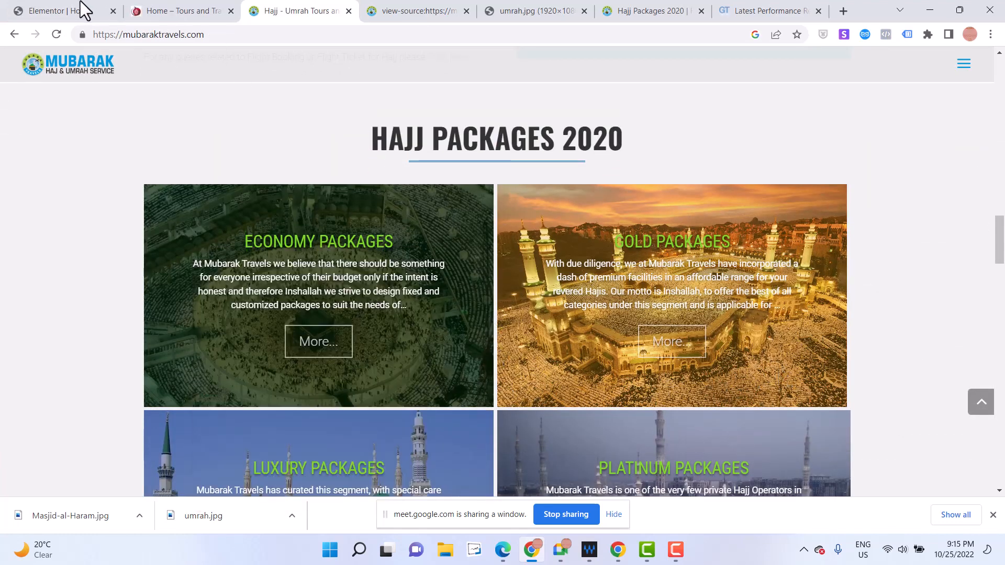
{"action": "left_click", "coordinate": [78, 10]}
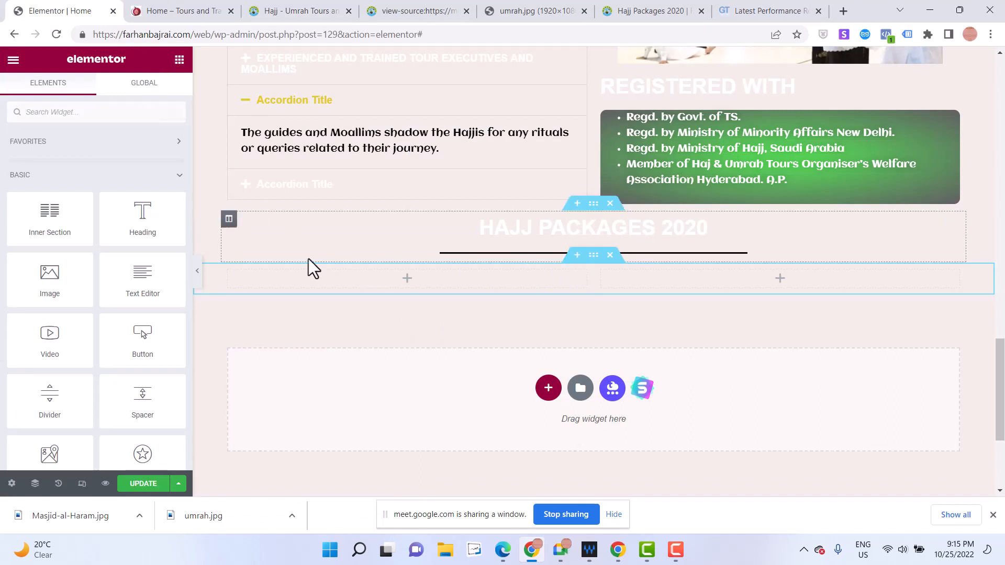
Give the first column of the new section a slideshow background using the Kaaba courtyard image from the media library
{"action": "left_click", "coordinate": [229, 272]}
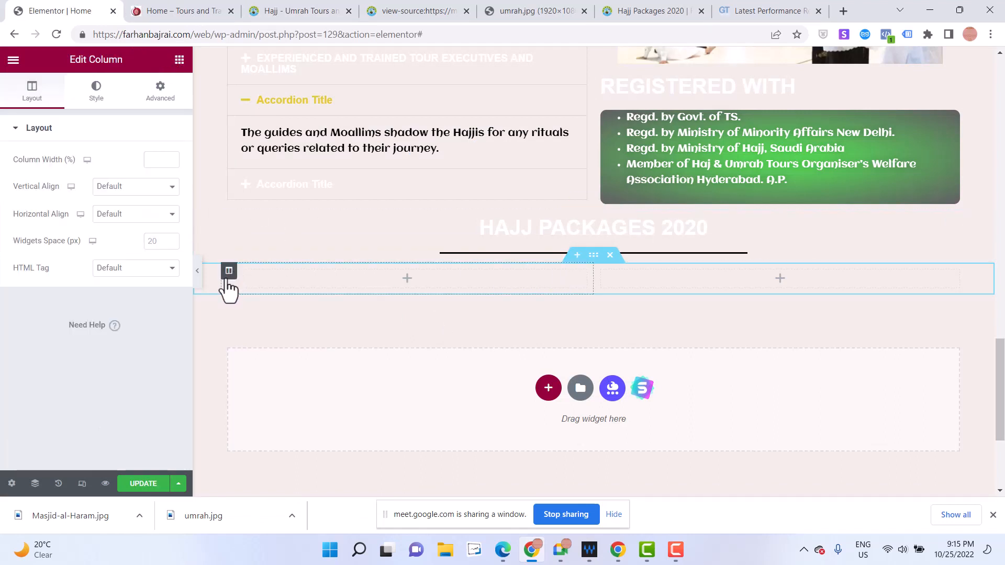
{"action": "left_click", "coordinate": [101, 93]}
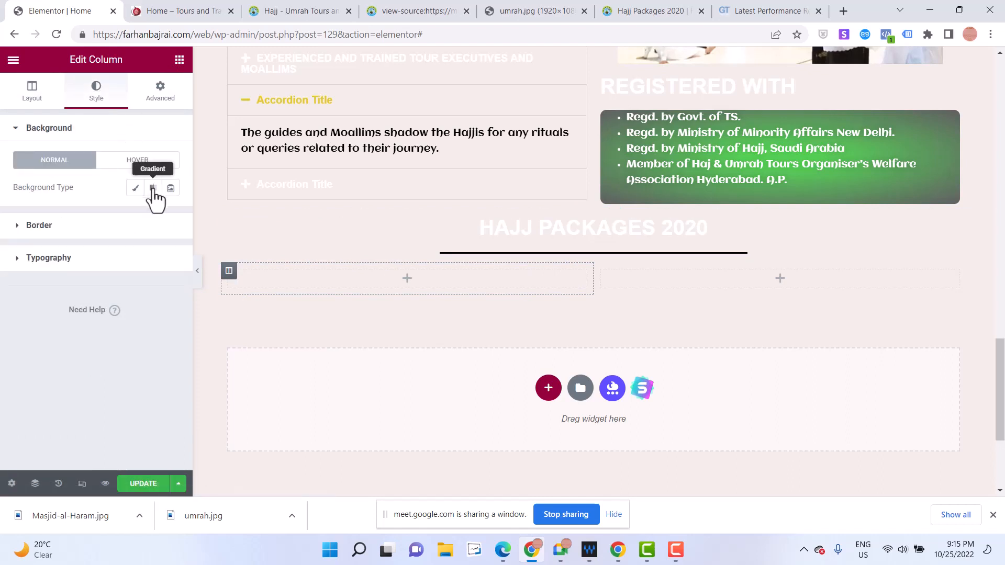
{"action": "left_click", "coordinate": [153, 188]}
{"action": "left_click", "coordinate": [169, 188]}
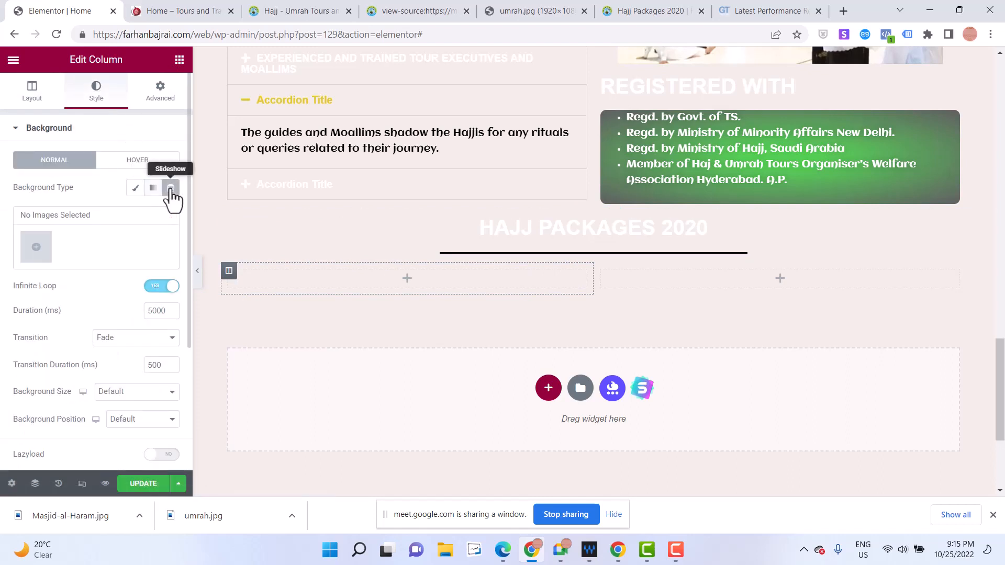
{"action": "left_click", "coordinate": [36, 248]}
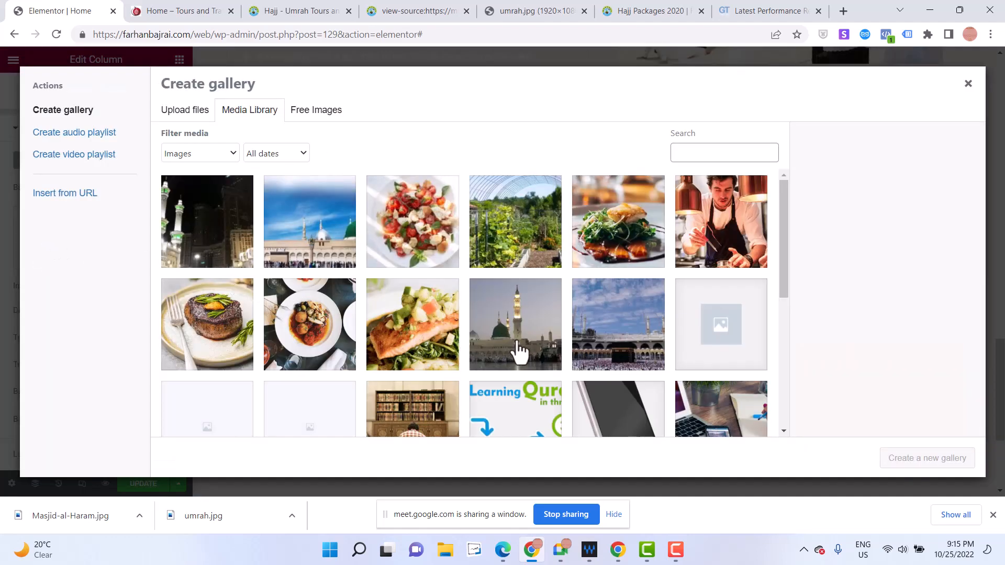
{"action": "left_click", "coordinate": [601, 359]}
{"action": "left_click", "coordinate": [901, 469]}
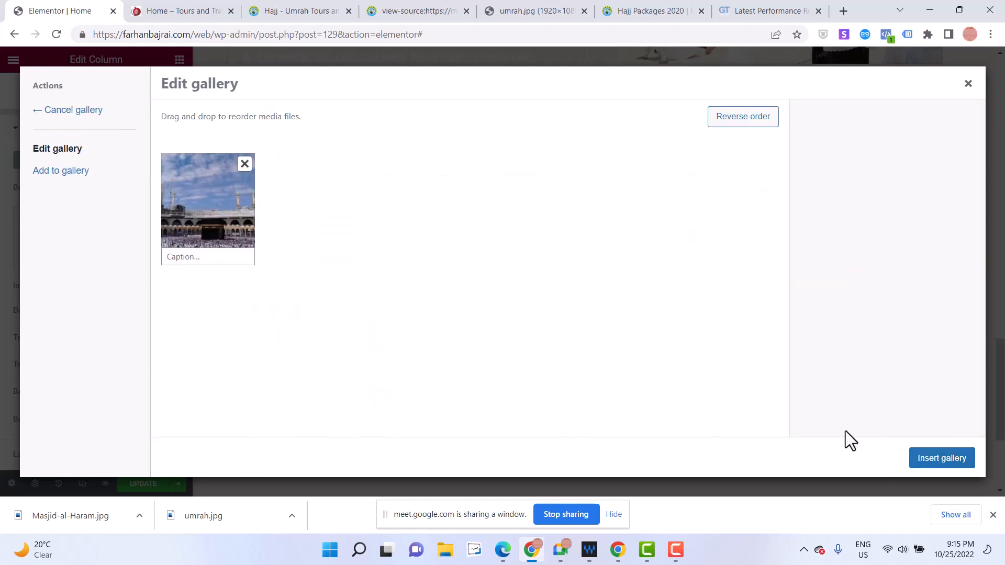
{"action": "left_click", "coordinate": [943, 461]}
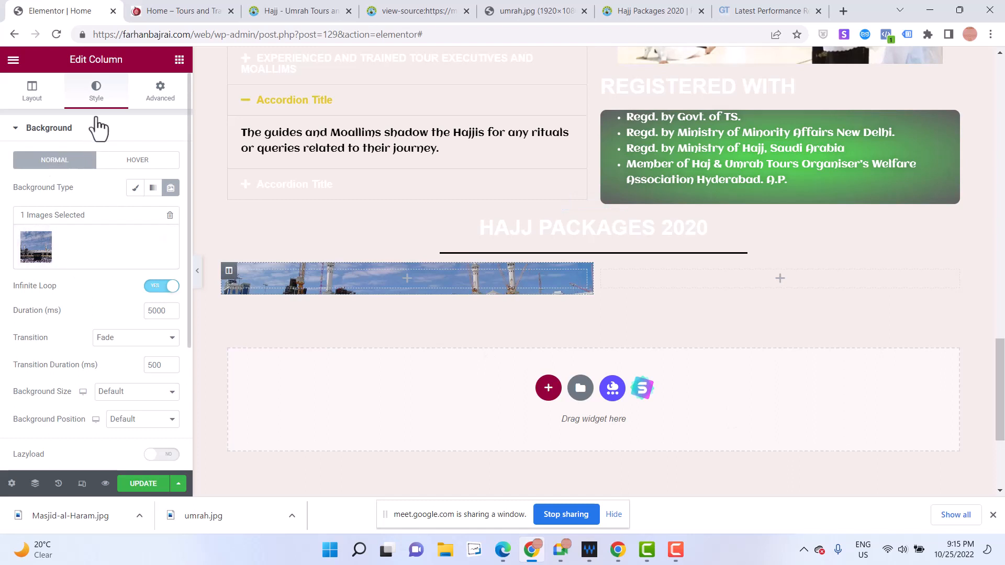
Try the Auto background size and Center Center position on the first column's background image, returning both settings to Default
{"action": "scroll", "coordinate": [23, 315], "scroll_direction": "down", "scroll_amount": 2}
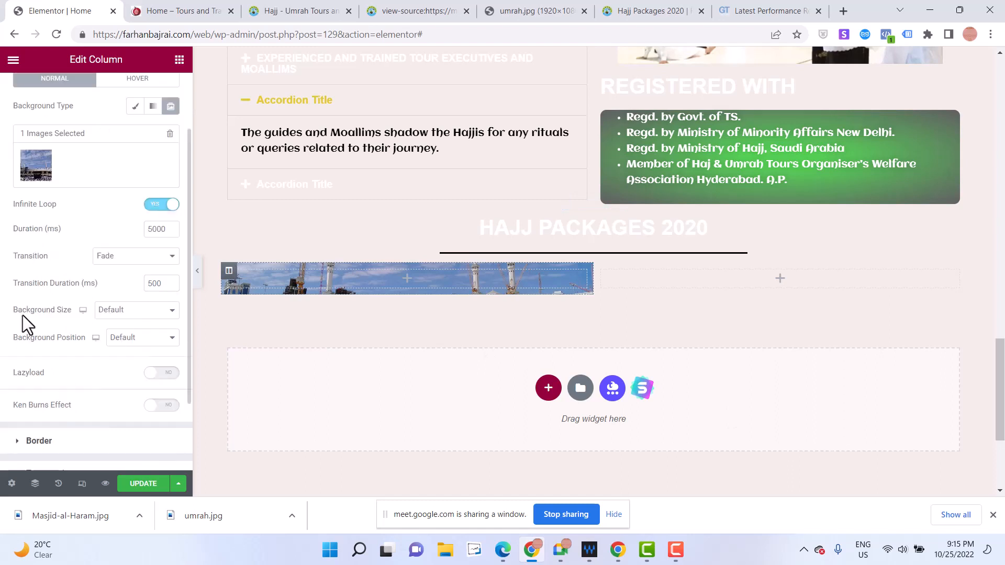
{"action": "left_click", "coordinate": [137, 319]}
{"action": "left_click", "coordinate": [133, 335]}
{"action": "left_click", "coordinate": [133, 316]}
{"action": "left_click", "coordinate": [128, 324]}
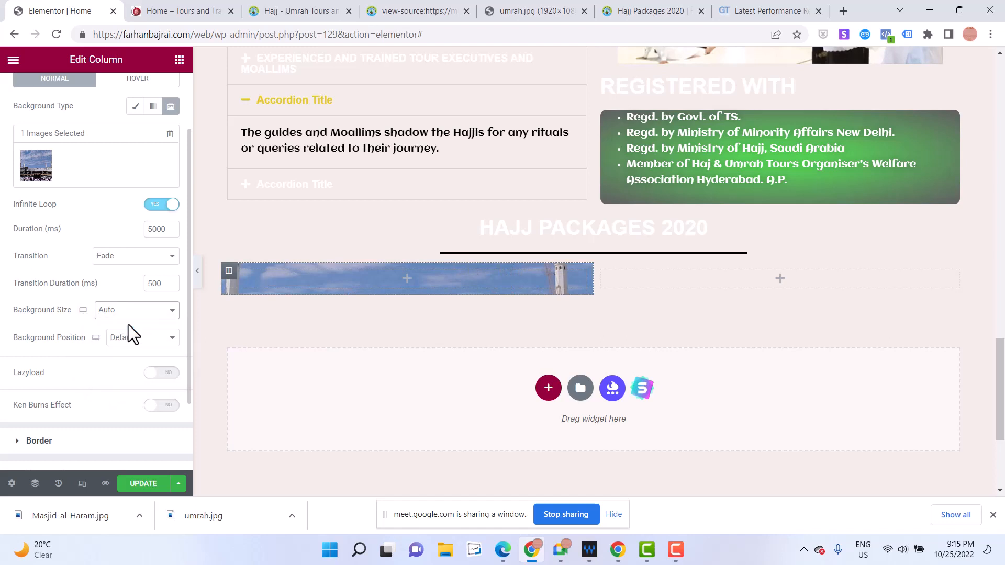
{"action": "left_click", "coordinate": [128, 340]}
{"action": "left_click", "coordinate": [133, 360]}
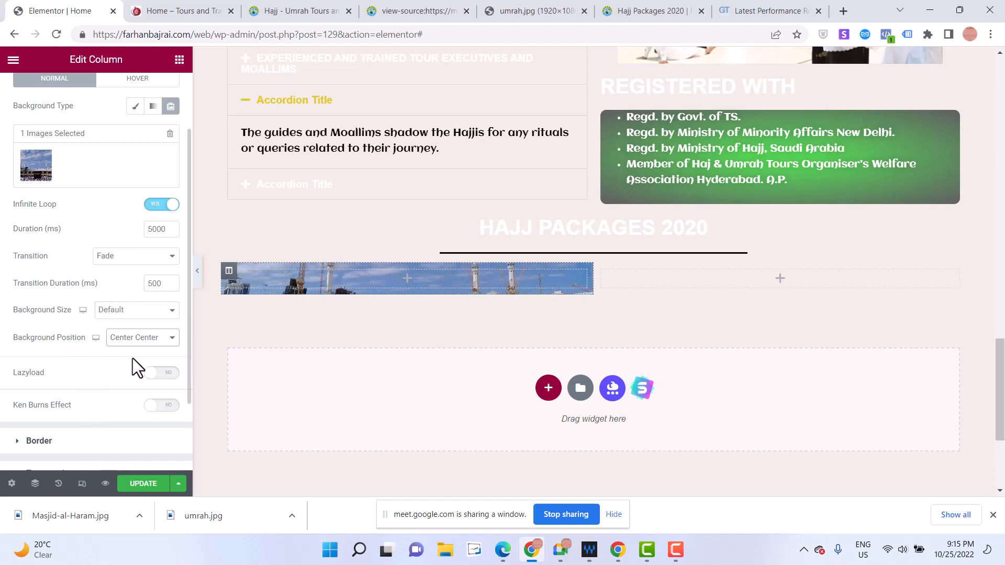
{"action": "left_click", "coordinate": [131, 343]}
{"action": "left_click", "coordinate": [130, 353]}
{"action": "scroll", "coordinate": [67, 161], "scroll_direction": "up", "scroll_amount": 2}
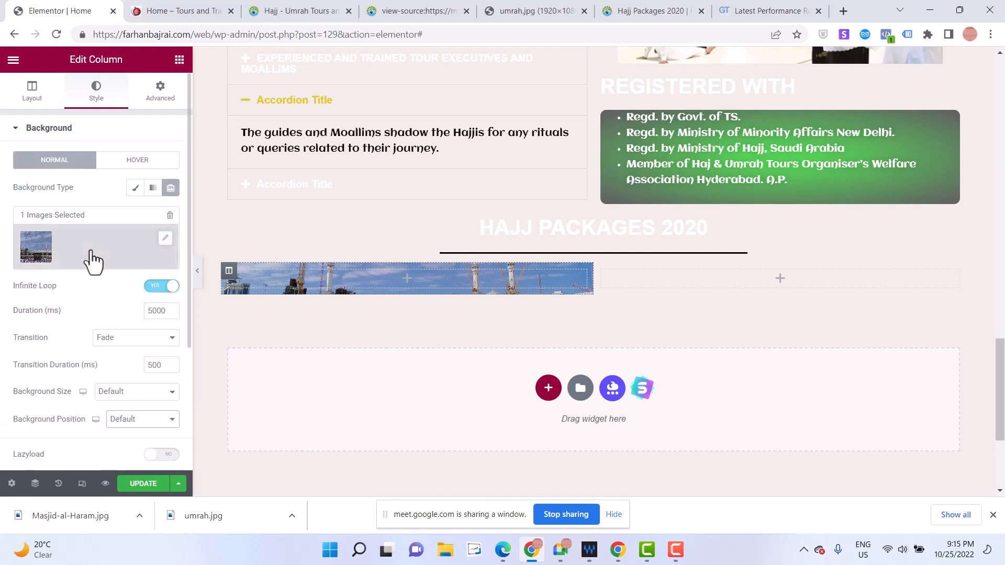
Set the horizontal alignment of the first column under the Hajj Packages 2020 heading to Start
{"action": "left_click", "coordinate": [33, 98]}
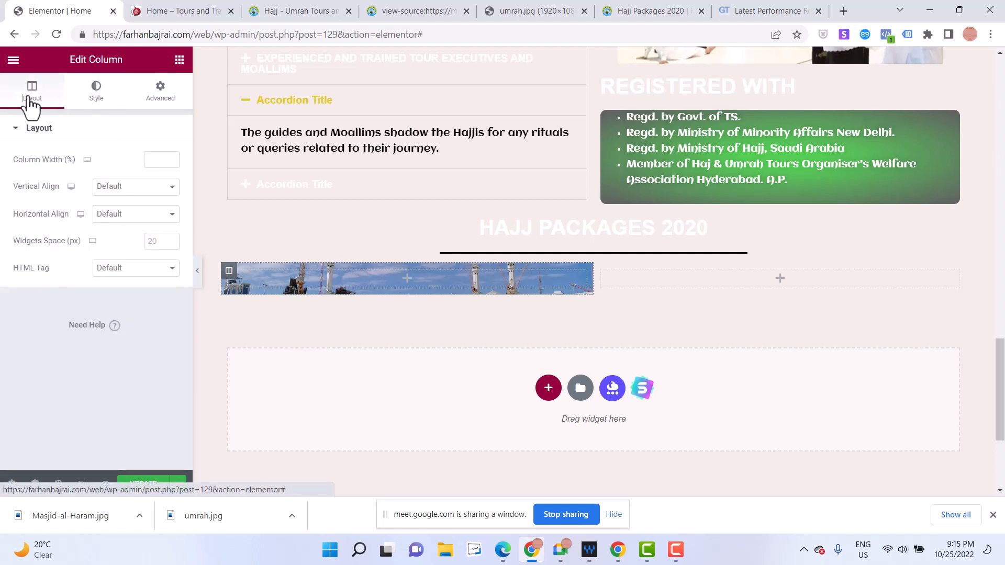
{"action": "left_click", "coordinate": [166, 160]}
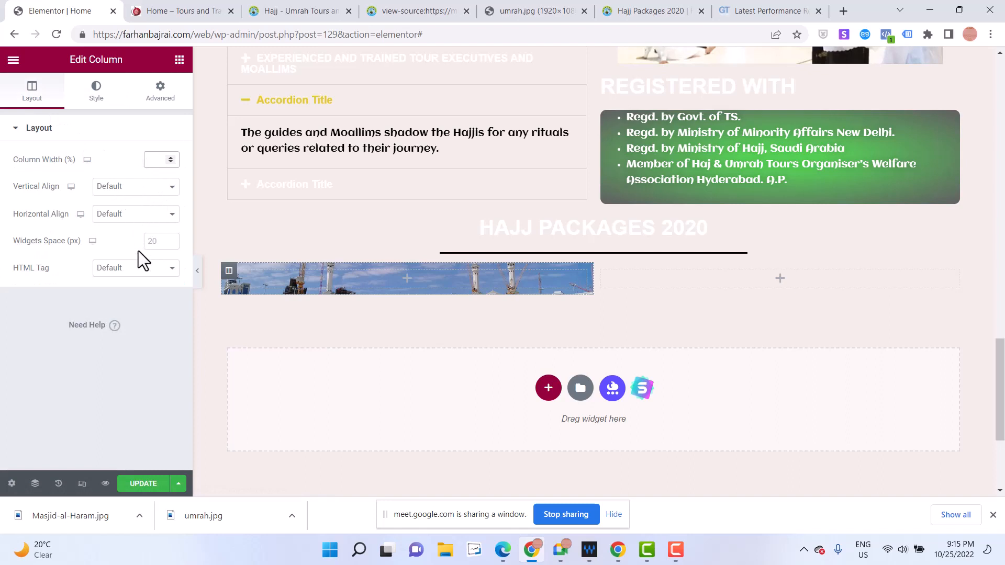
{"action": "left_click", "coordinate": [129, 189]}
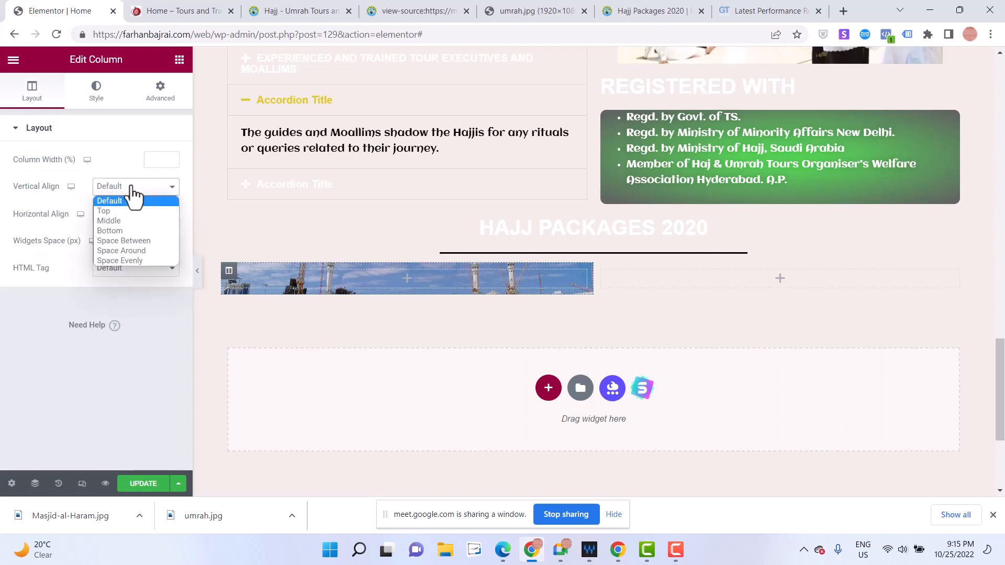
{"action": "left_click", "coordinate": [125, 201]}
{"action": "left_click", "coordinate": [124, 210]}
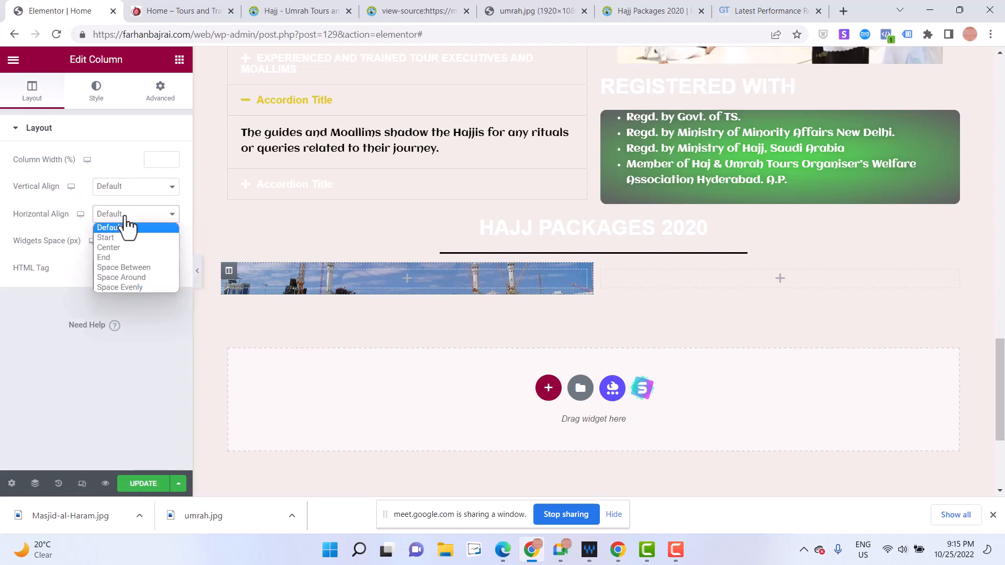
{"action": "left_click", "coordinate": [124, 235]}
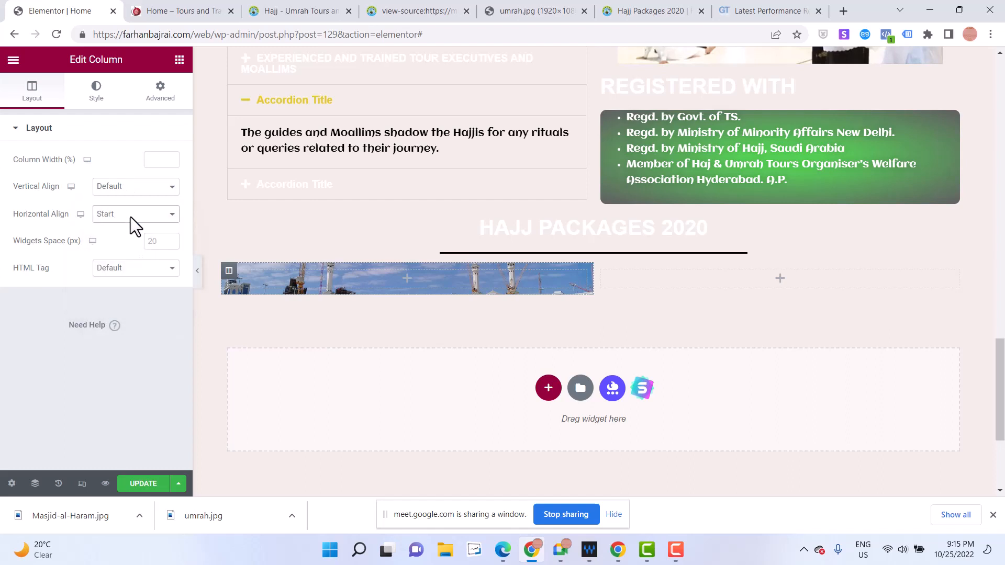
{"action": "left_click", "coordinate": [131, 216]}
{"action": "left_click", "coordinate": [128, 258]}
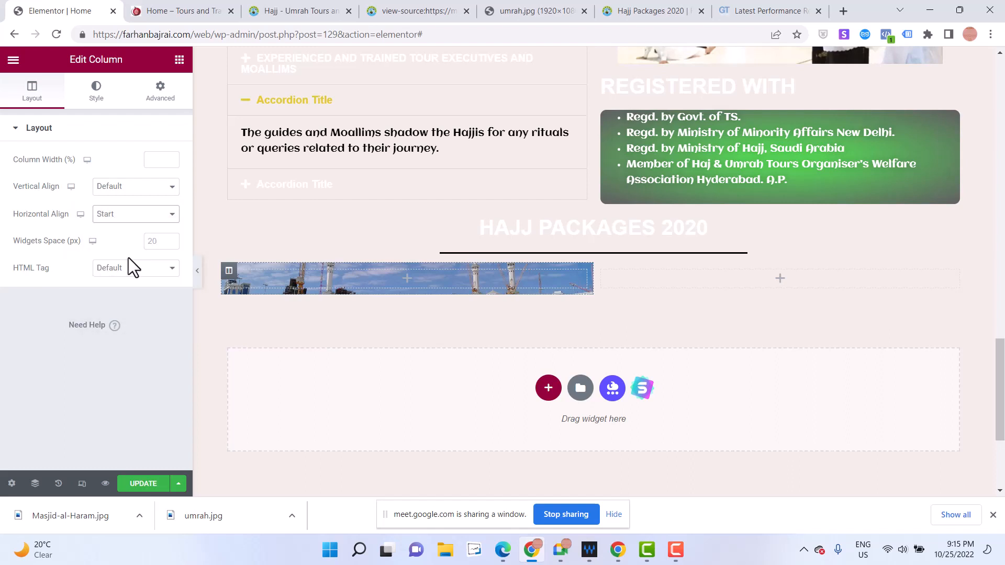
Set the background size of the first column's image to Cover
{"action": "left_click", "coordinate": [97, 91]}
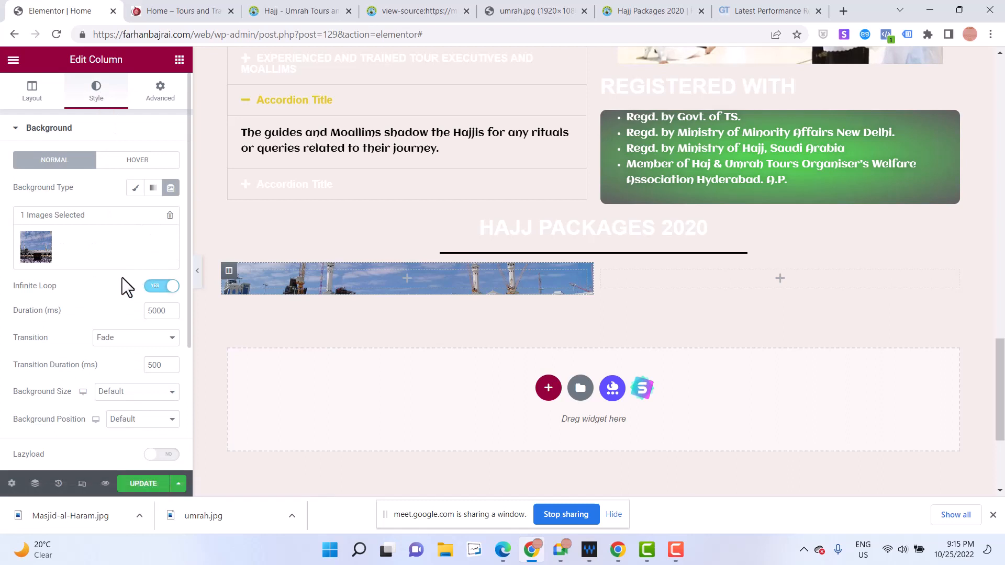
{"action": "left_click", "coordinate": [130, 394]}
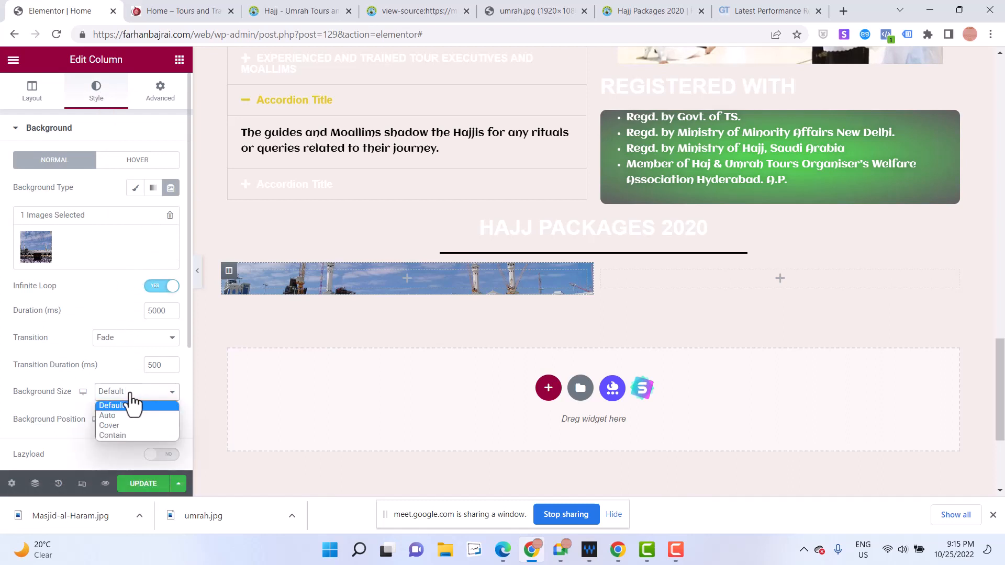
{"action": "left_click", "coordinate": [127, 426]}
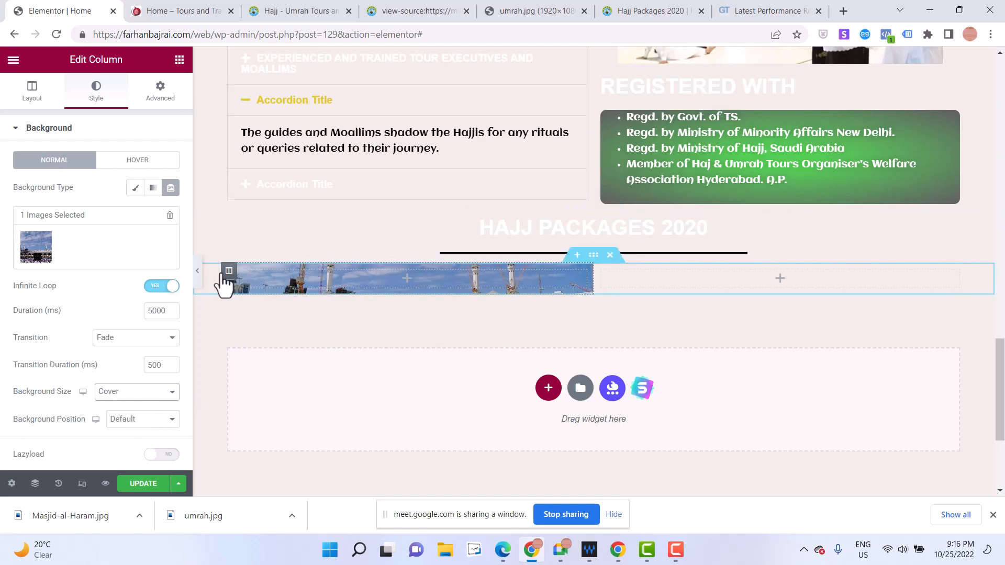
Try stretching the two-column section to the full page width and switch the stretch off again
{"action": "left_click", "coordinate": [593, 255]}
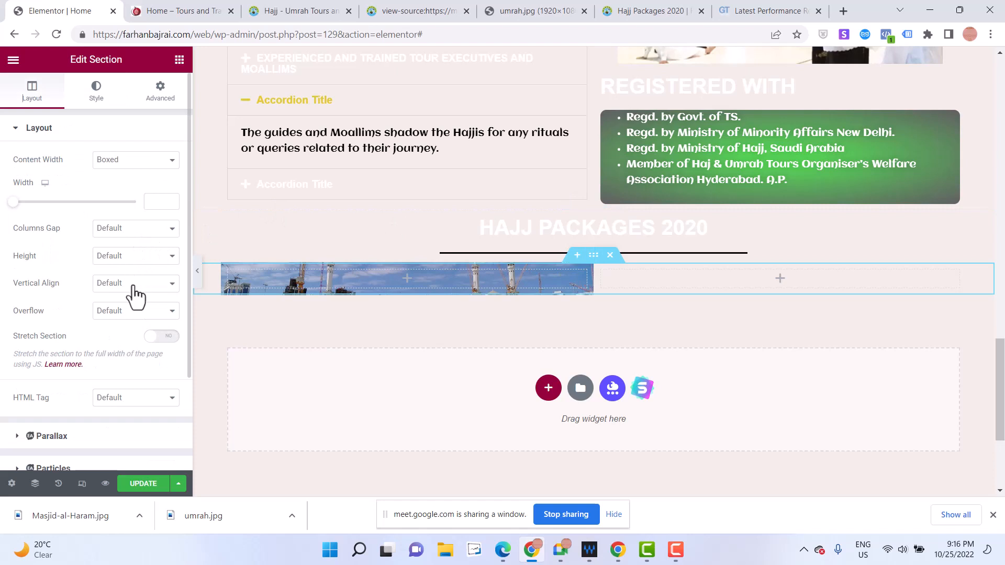
{"action": "left_click", "coordinate": [134, 313]}
{"action": "left_click", "coordinate": [113, 324]}
{"action": "left_click", "coordinate": [163, 336]}
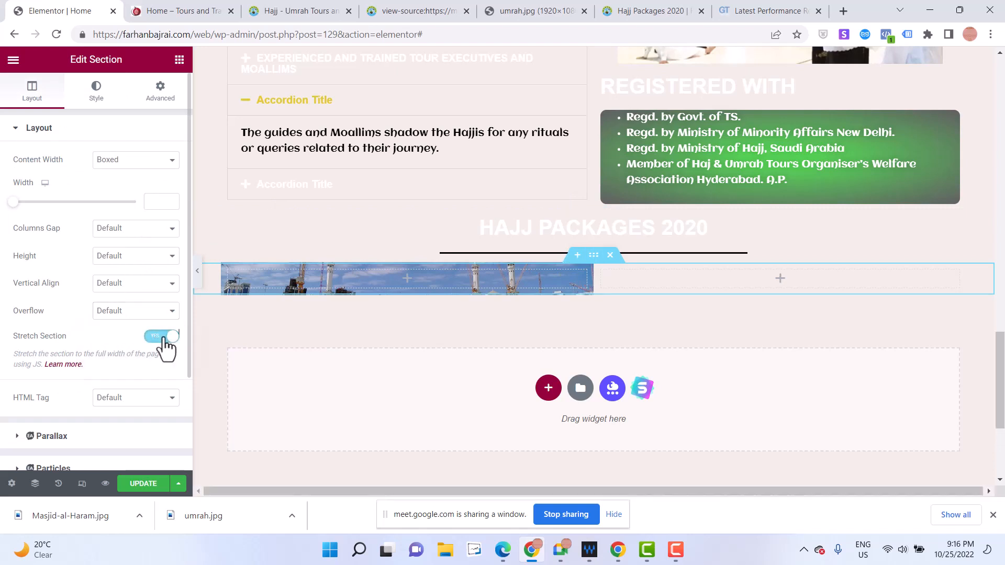
{"action": "left_click", "coordinate": [163, 338]}
Set the two-column section's height to Fit To Screen and its vertical alignment to Bottom
{"action": "left_click", "coordinate": [131, 264]}
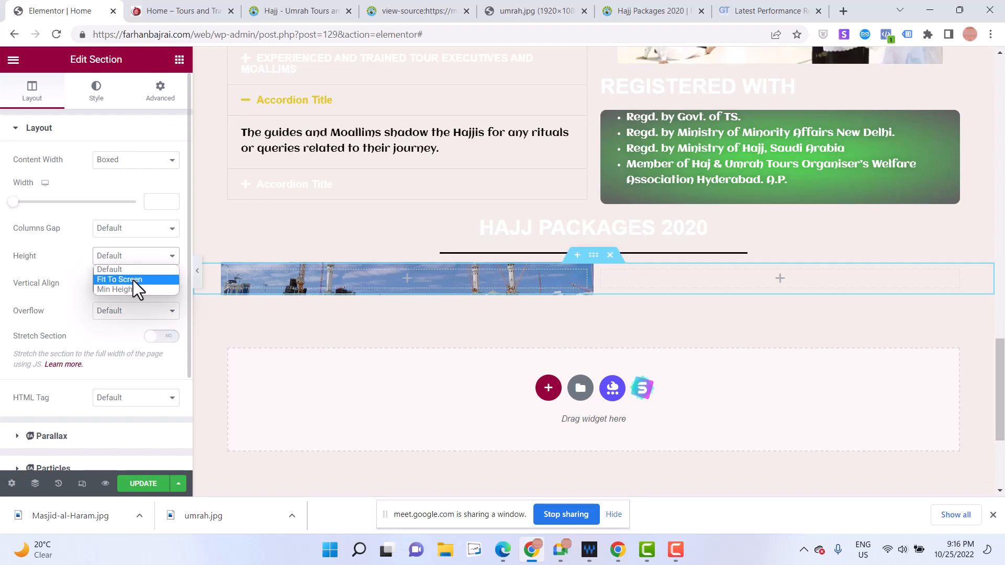
{"action": "left_click", "coordinate": [133, 281]}
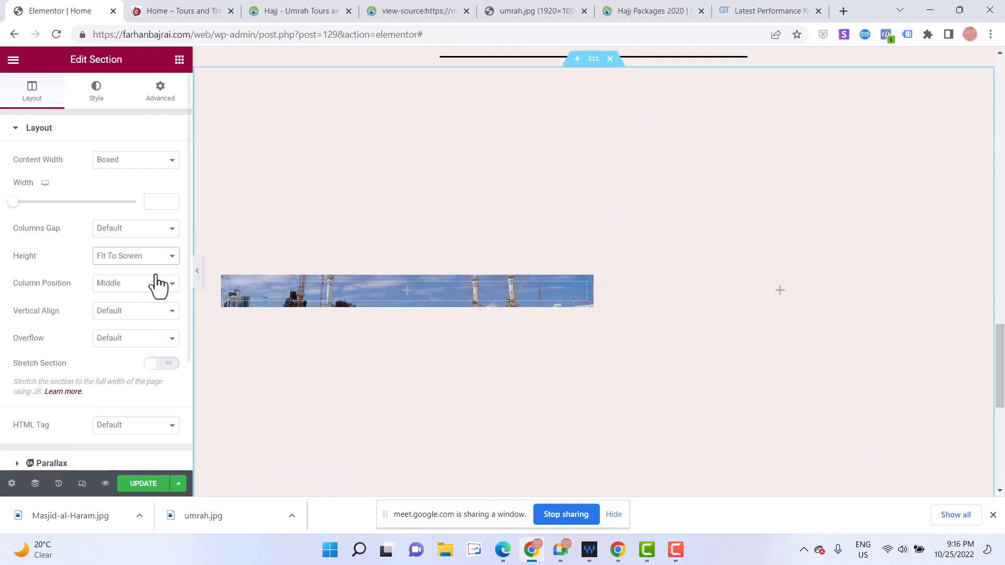
{"action": "left_click", "coordinate": [129, 287]}
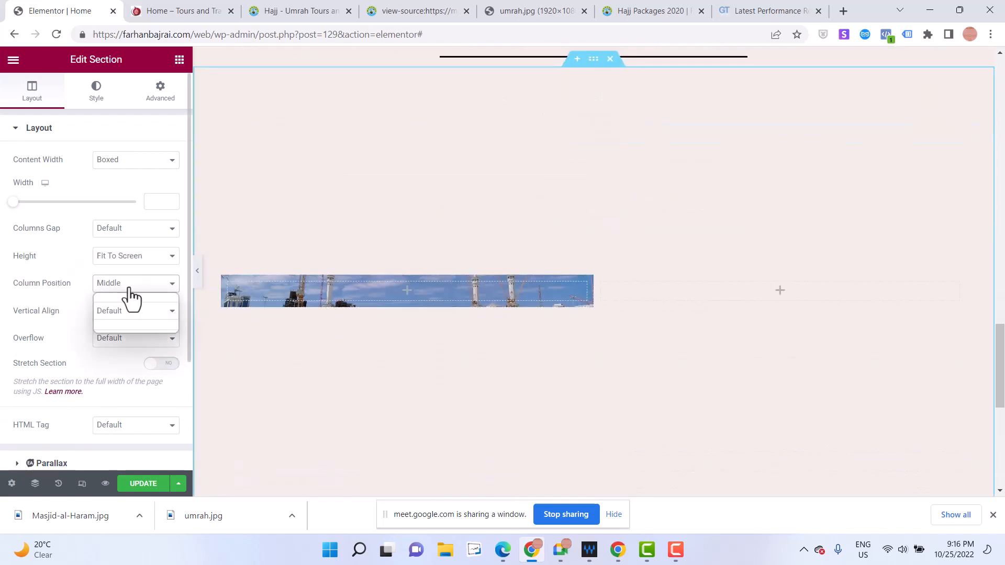
{"action": "left_click", "coordinate": [130, 289]}
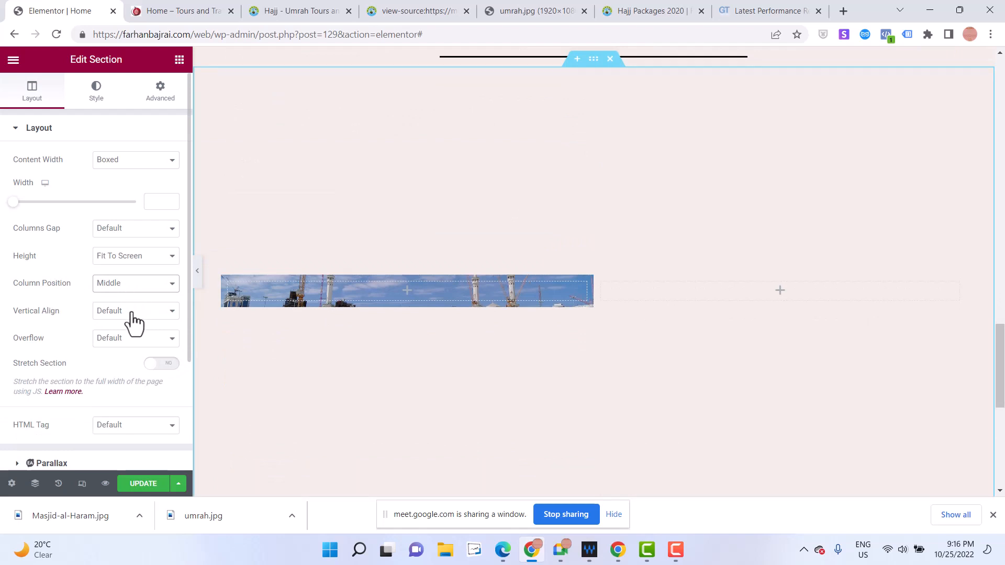
{"action": "left_click", "coordinate": [132, 314]}
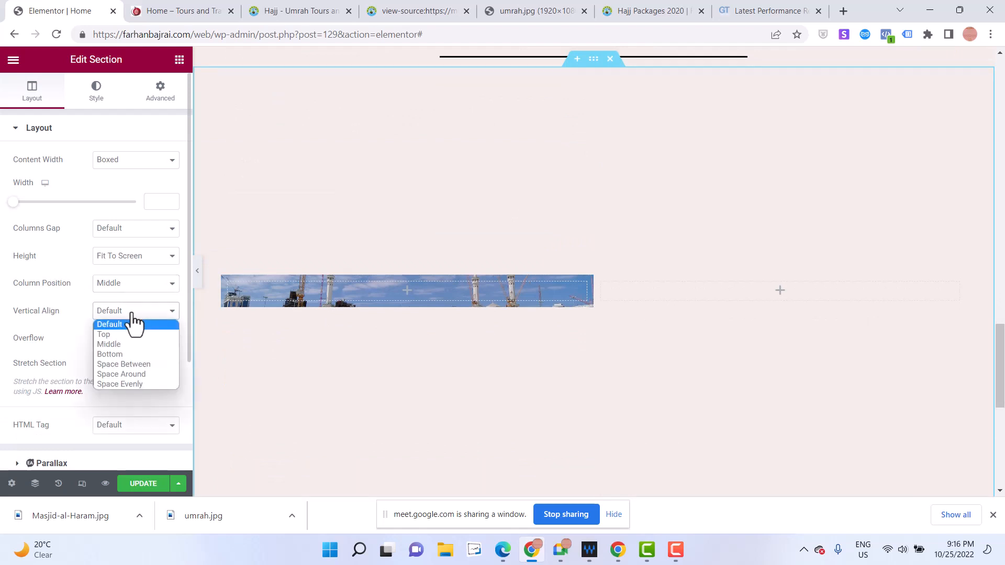
{"action": "left_click", "coordinate": [131, 356]}
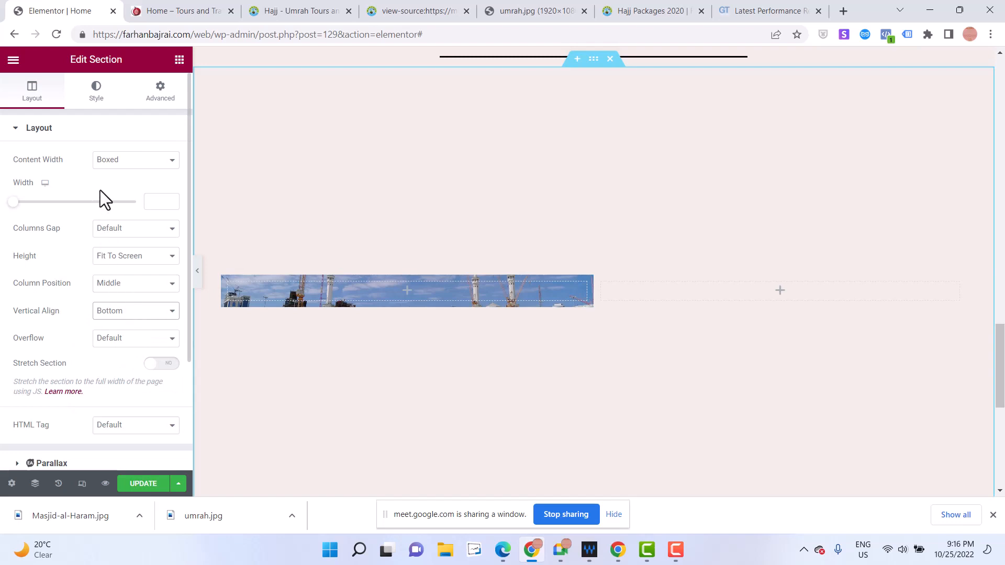
{"action": "left_click", "coordinate": [92, 101]}
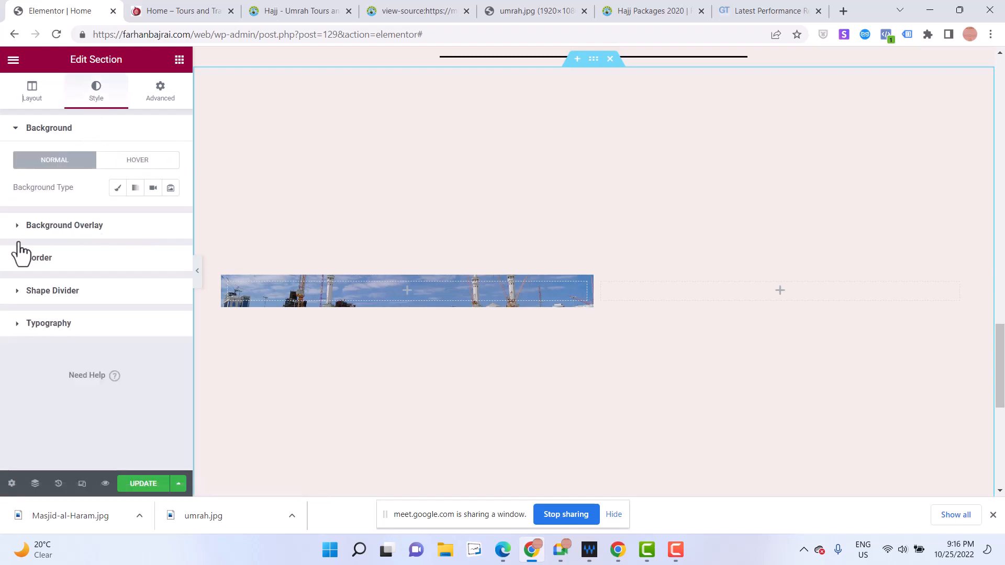
{"action": "left_click", "coordinate": [32, 226]}
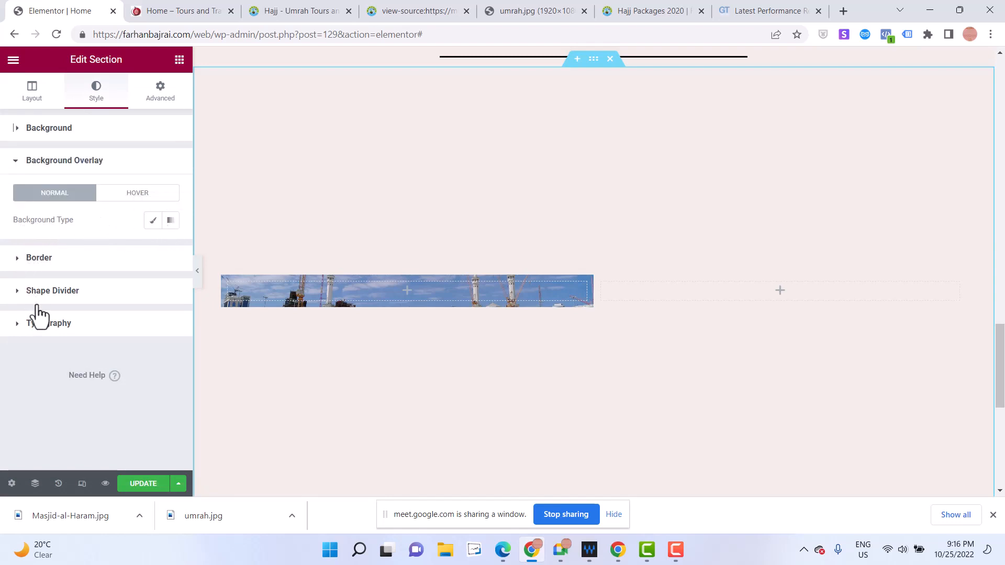
{"action": "left_click", "coordinate": [157, 99]}
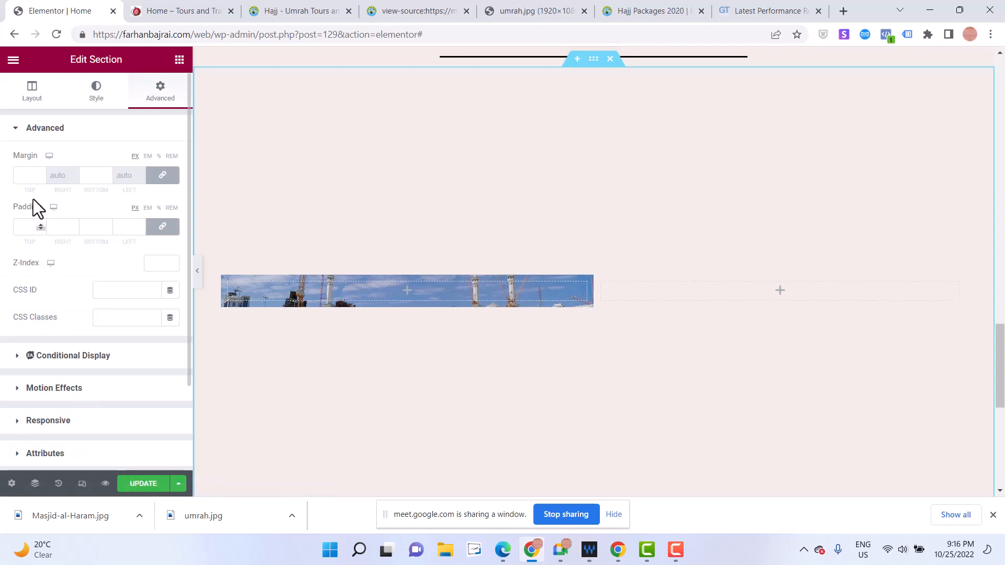
{"action": "left_click", "coordinate": [230, 283]}
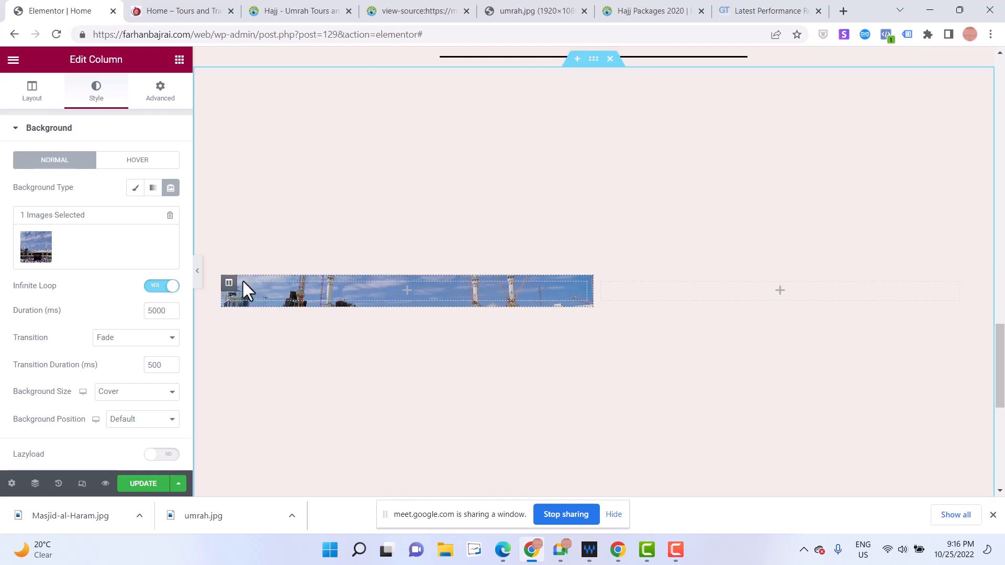
{"action": "left_click", "coordinate": [406, 291]}
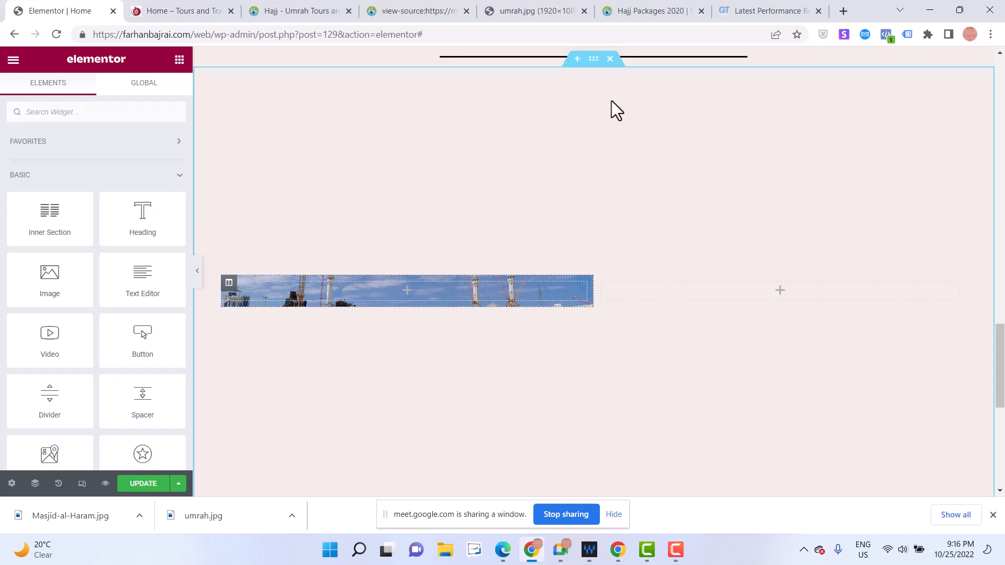
Change the height mode of the two-column section to Min Height
{"action": "left_click", "coordinate": [593, 60]}
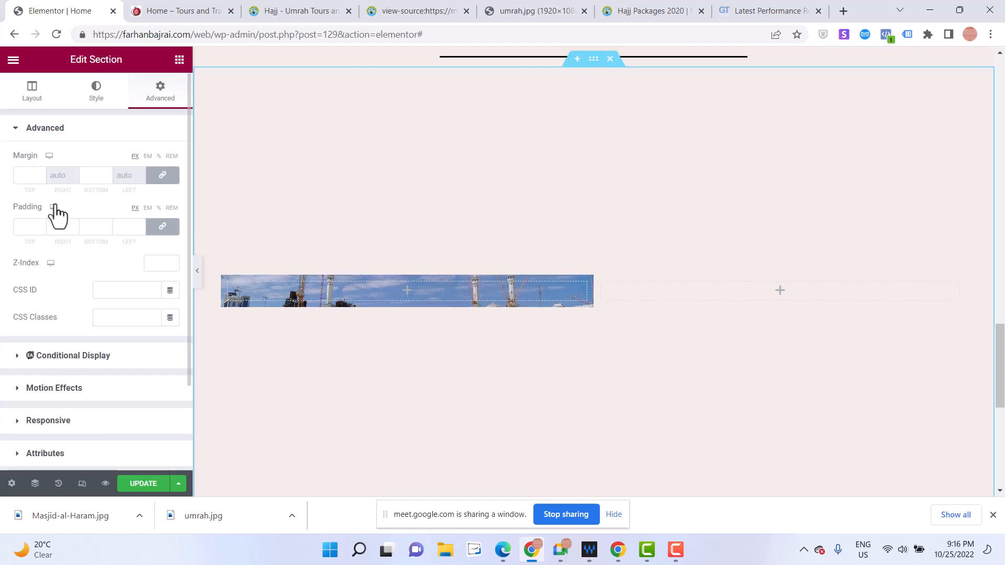
{"action": "left_click", "coordinate": [33, 100]}
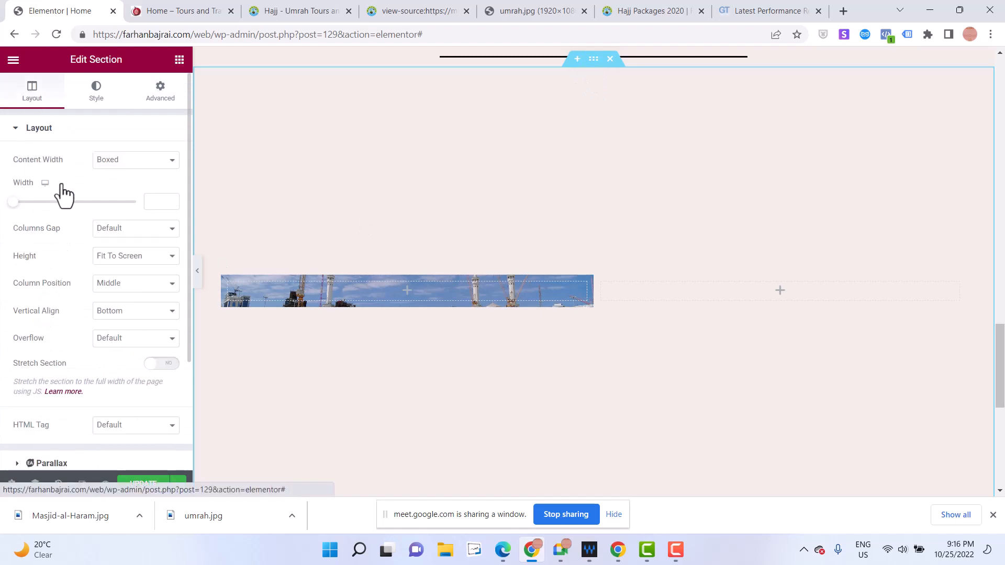
{"action": "left_click", "coordinate": [124, 256]}
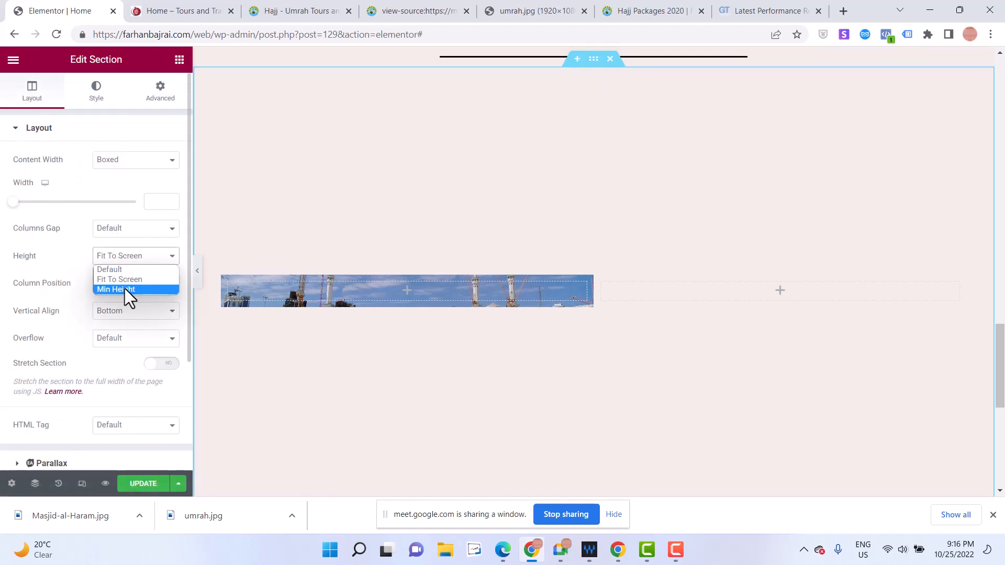
{"action": "left_click", "coordinate": [125, 289]}
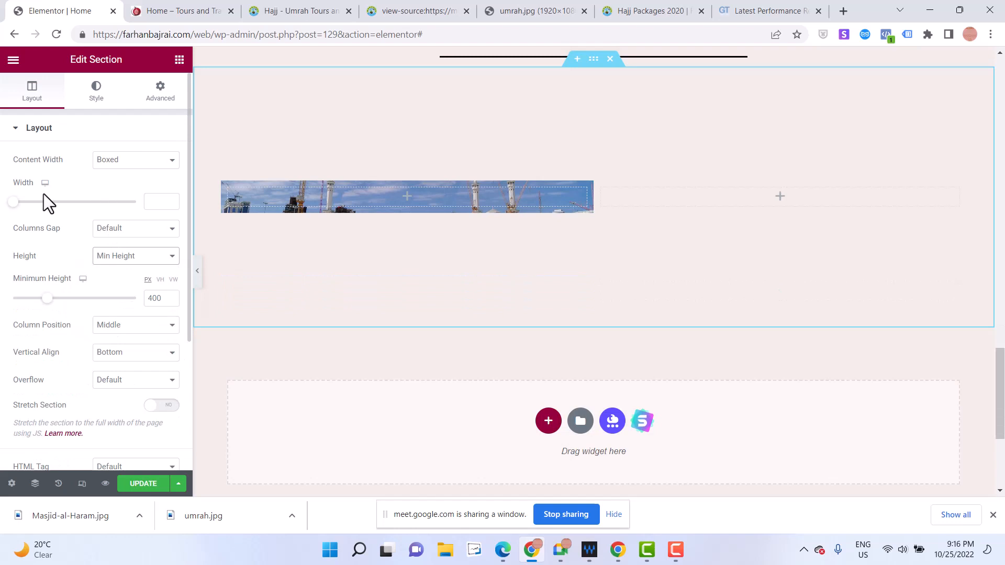
Set the section's content width to Full Width and its columns gap to No Gap
{"action": "left_click", "coordinate": [117, 166]}
{"action": "left_click", "coordinate": [118, 184]}
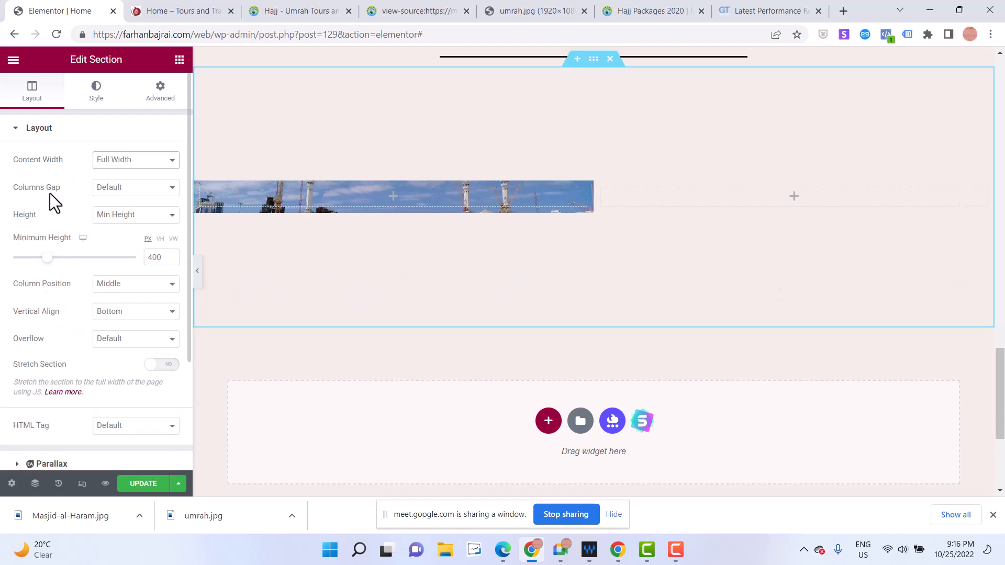
{"action": "left_click", "coordinate": [123, 189]}
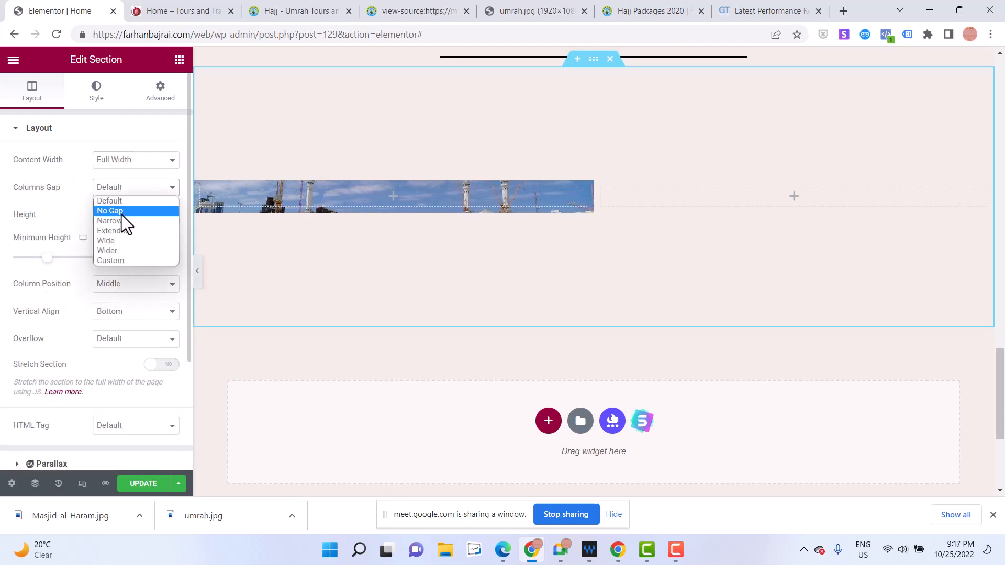
{"action": "left_click", "coordinate": [124, 211]}
Reduce the section's minimum height to 369 px
{"action": "left_click", "coordinate": [129, 219]}
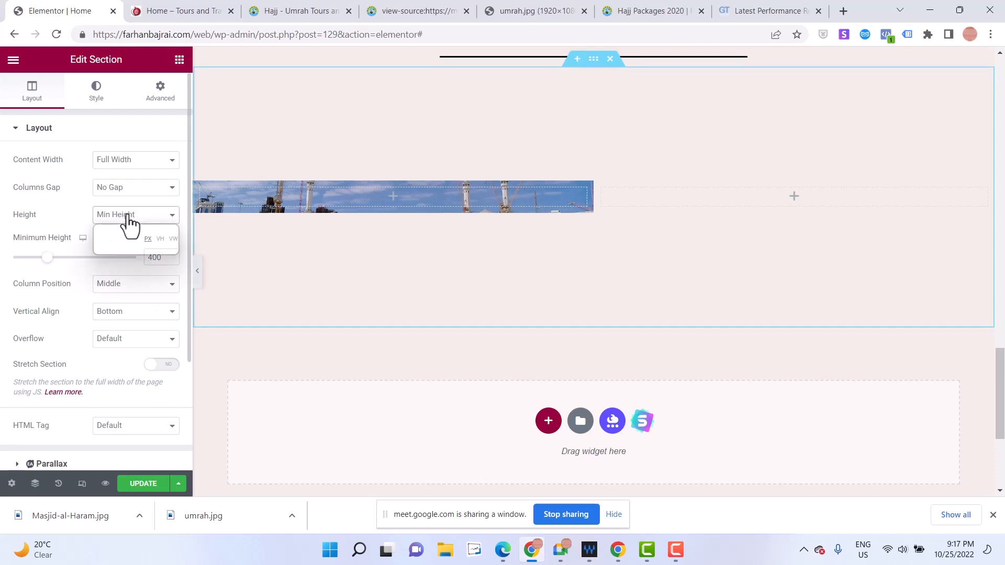
{"action": "left_click", "coordinate": [131, 224]}
{"action": "mouse_move", "coordinate": [45, 257]}
{"action": "left_mouse_down"}
{"action": "mouse_move", "coordinate": [94, 257]}
{"action": "mouse_move", "coordinate": [33, 258]}
{"action": "mouse_move", "coordinate": [45, 258]}
{"action": "left_mouse_up"}
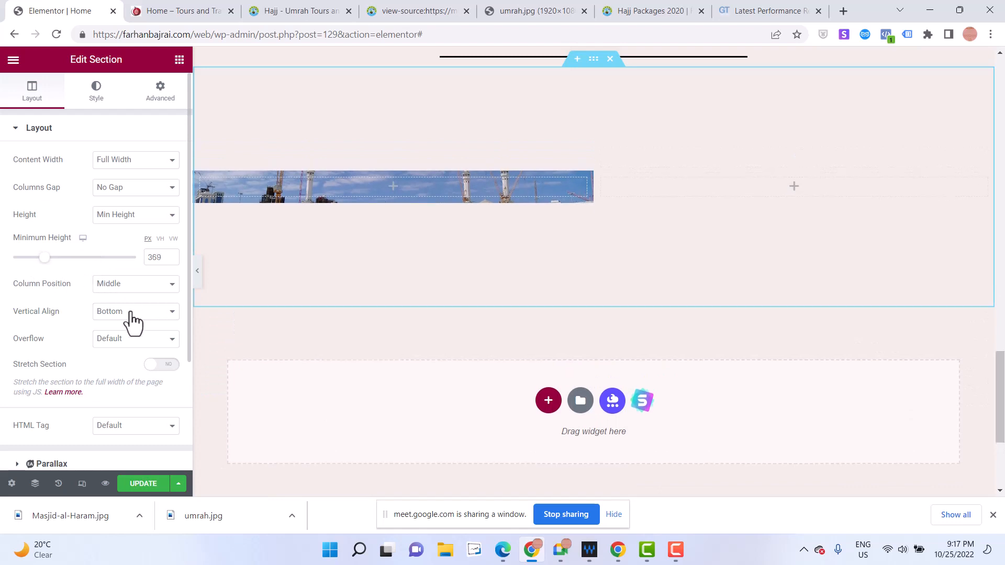
Try Hidden as the section's Overflow setting and return it to Default
{"action": "left_click", "coordinate": [115, 340]}
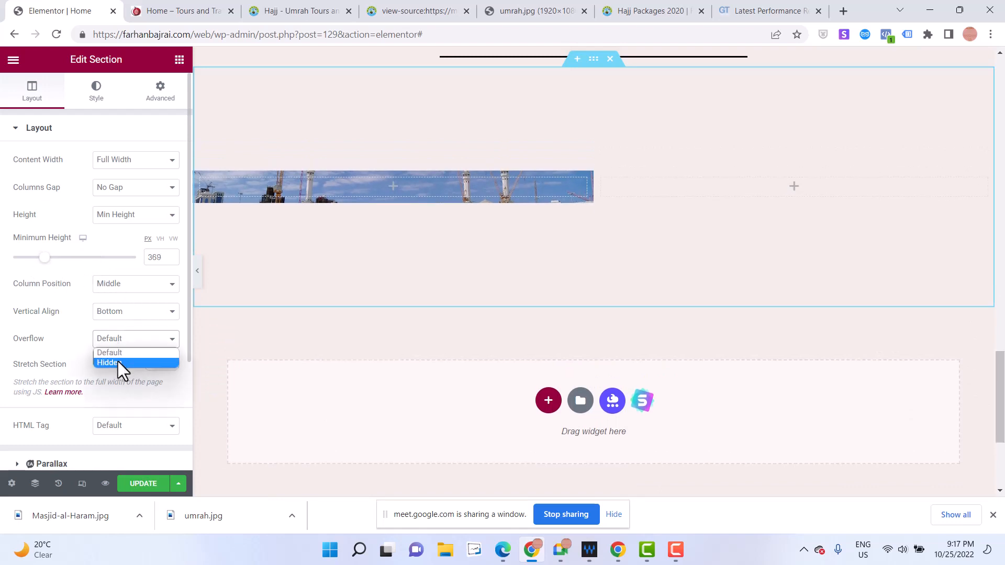
{"action": "left_click", "coordinate": [118, 361]}
{"action": "left_click", "coordinate": [116, 340]}
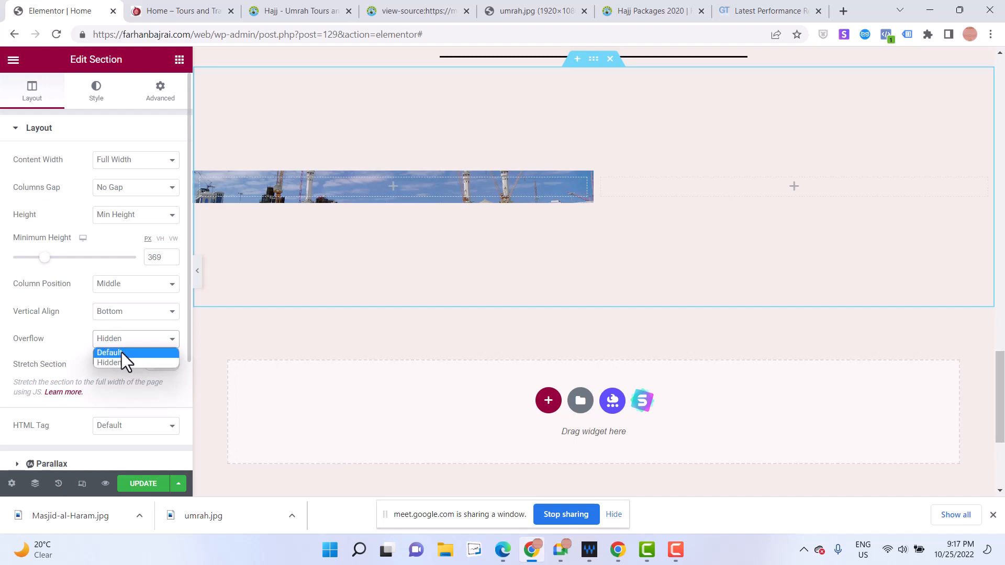
{"action": "left_click", "coordinate": [122, 353]}
{"action": "scroll", "coordinate": [61, 298], "scroll_direction": "down", "scroll_amount": 2}
{"action": "scroll", "coordinate": [62, 299], "scroll_direction": "down", "scroll_amount": 2}
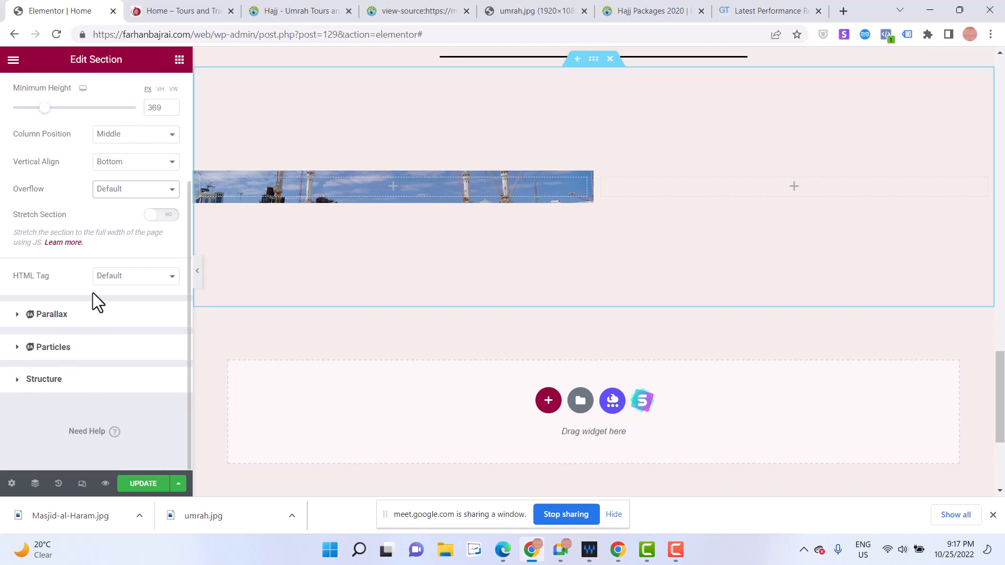
{"action": "scroll", "coordinate": [180, 225], "scroll_direction": "up", "scroll_amount": 4}
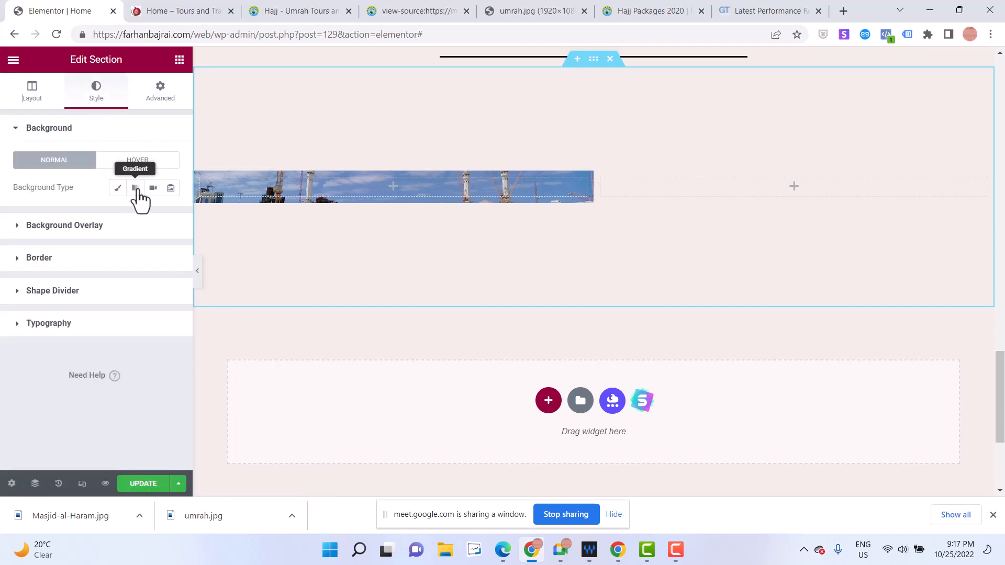
Try a slideshow background using kaba-kaaba-love-2227171.jpg on the two-column section, and undo the image insertion
{"action": "left_click", "coordinate": [168, 192]}
{"action": "left_click", "coordinate": [36, 258]}
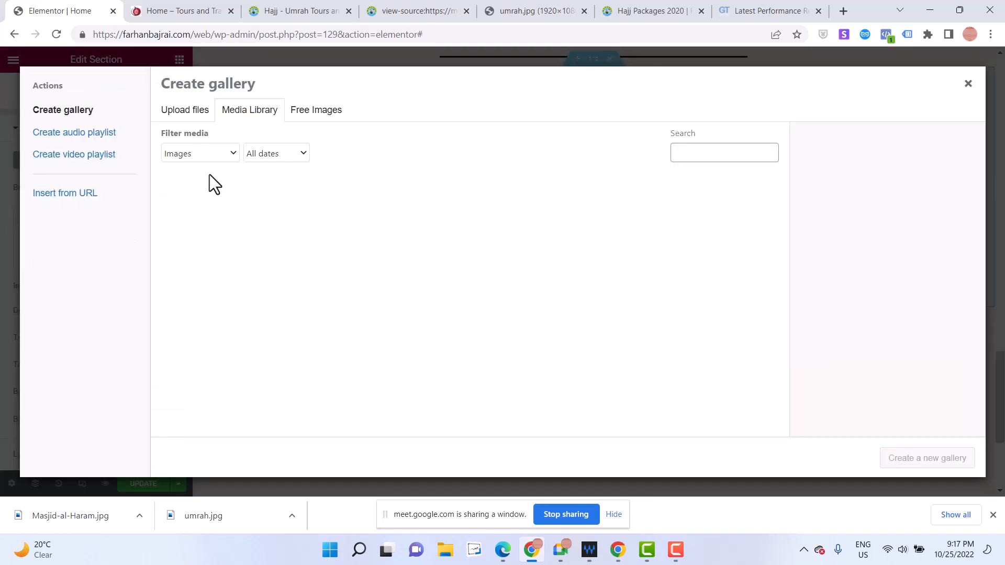
{"action": "left_click", "coordinate": [602, 340]}
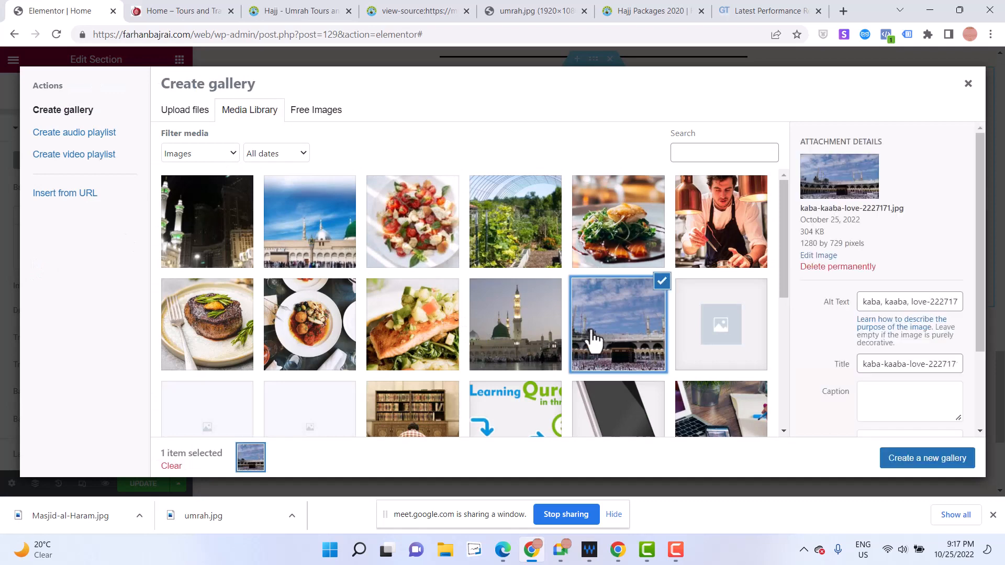
{"action": "left_click", "coordinate": [927, 459]}
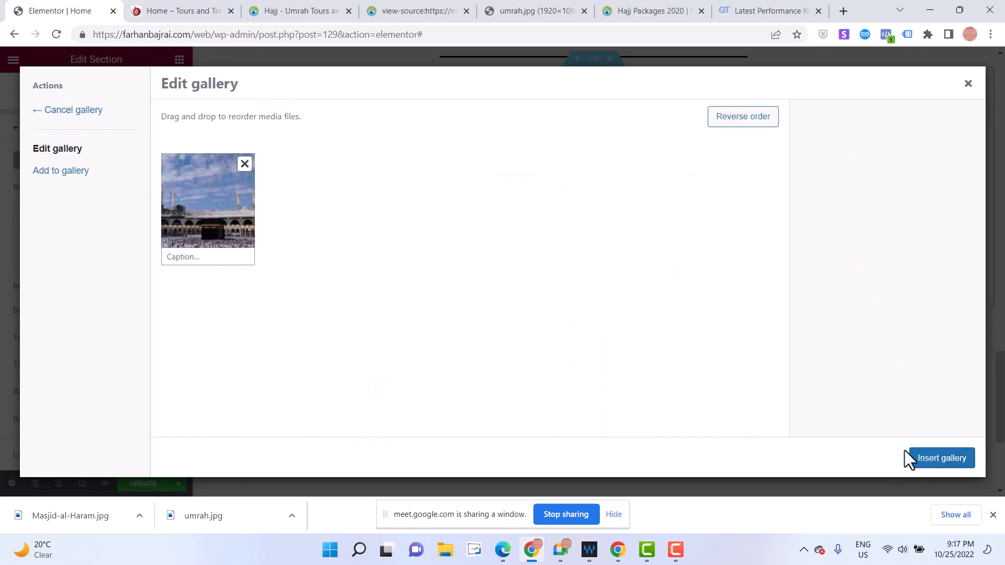
{"action": "left_click", "coordinate": [922, 463]}
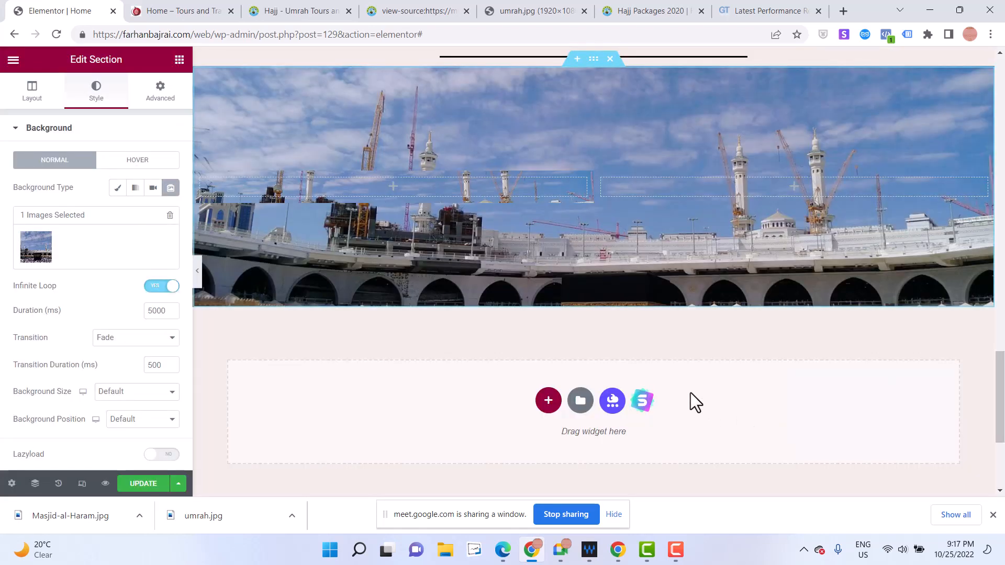
{"action": "scroll", "coordinate": [672, 379], "scroll_direction": "up", "scroll_amount": 4}
{"action": "scroll", "coordinate": [658, 382], "scroll_direction": "down", "scroll_amount": 1}
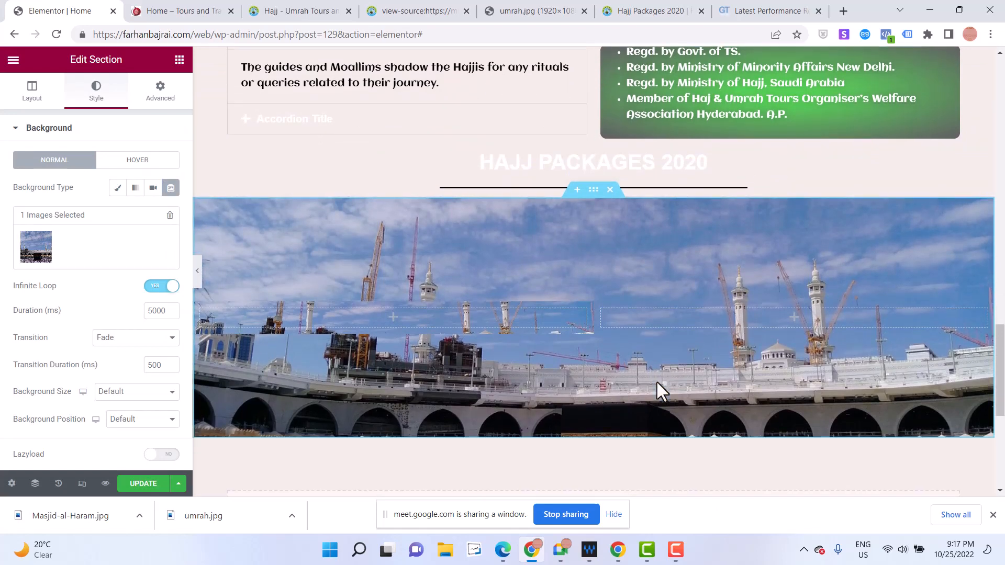
{"action": "key", "text": "ctrl+z"}
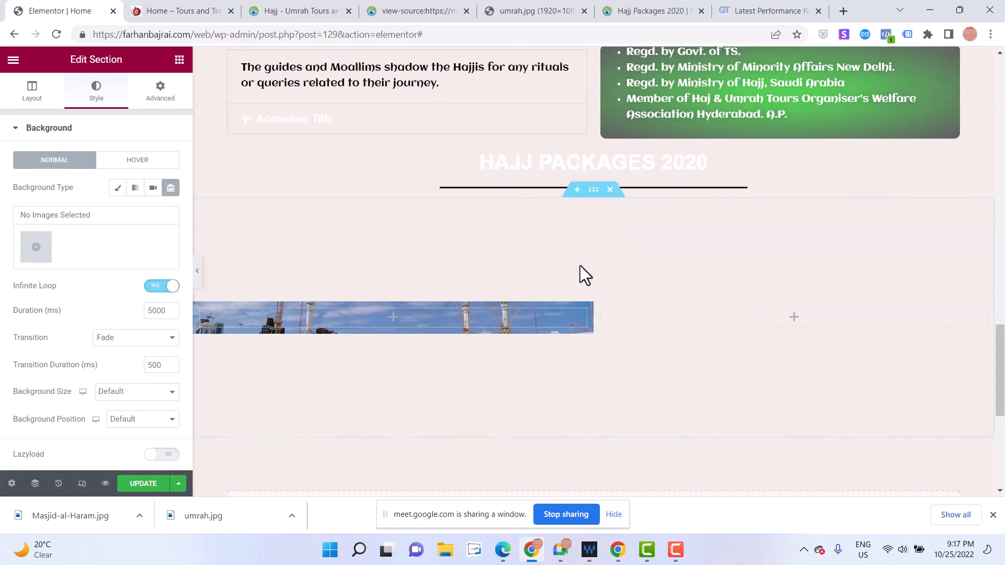
Search the widgets for "image" and add an Image Box to the first column below the Hajj Packages 2020 heading
{"action": "left_click", "coordinate": [294, 320]}
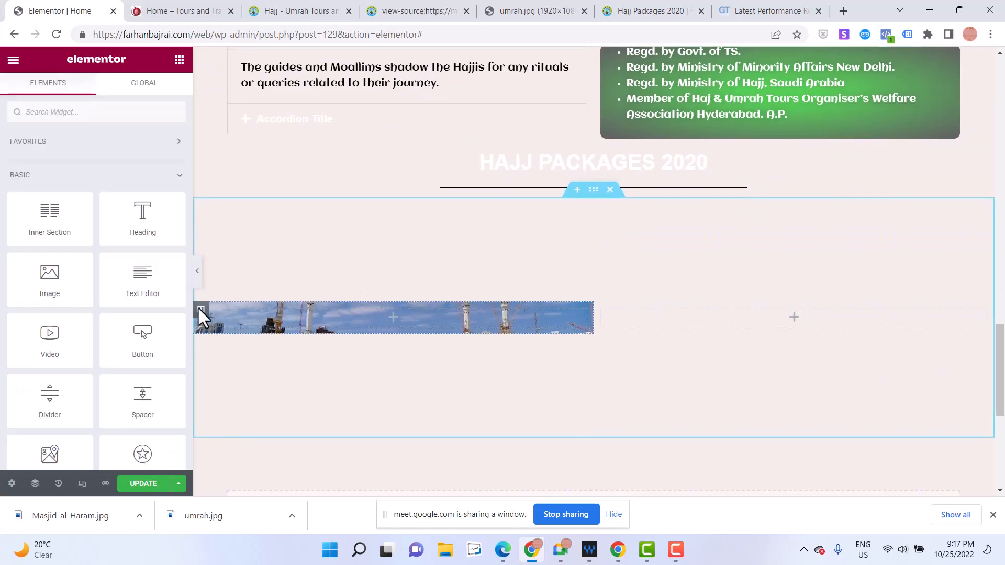
{"action": "left_click", "coordinate": [201, 310]}
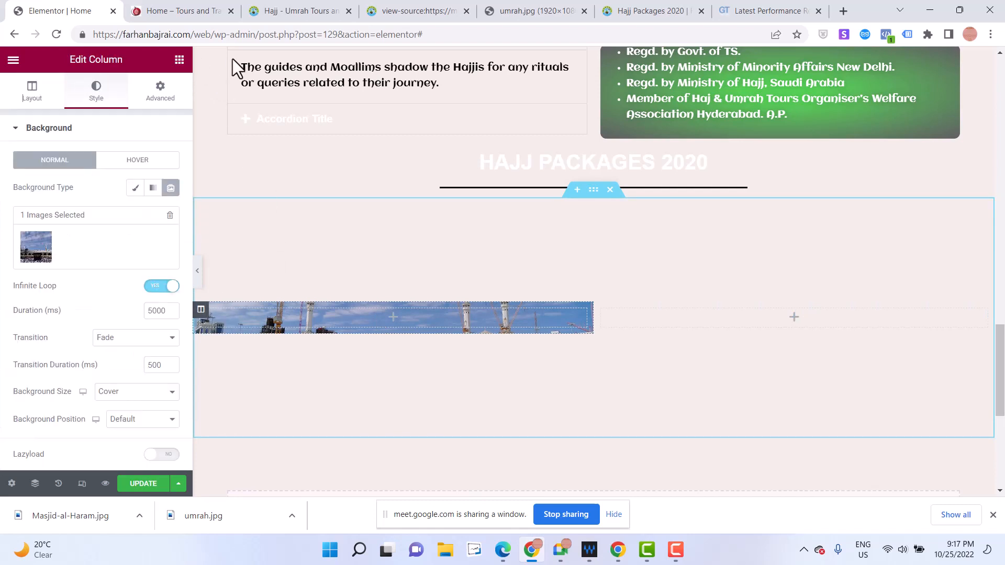
{"action": "left_click", "coordinate": [180, 61]}
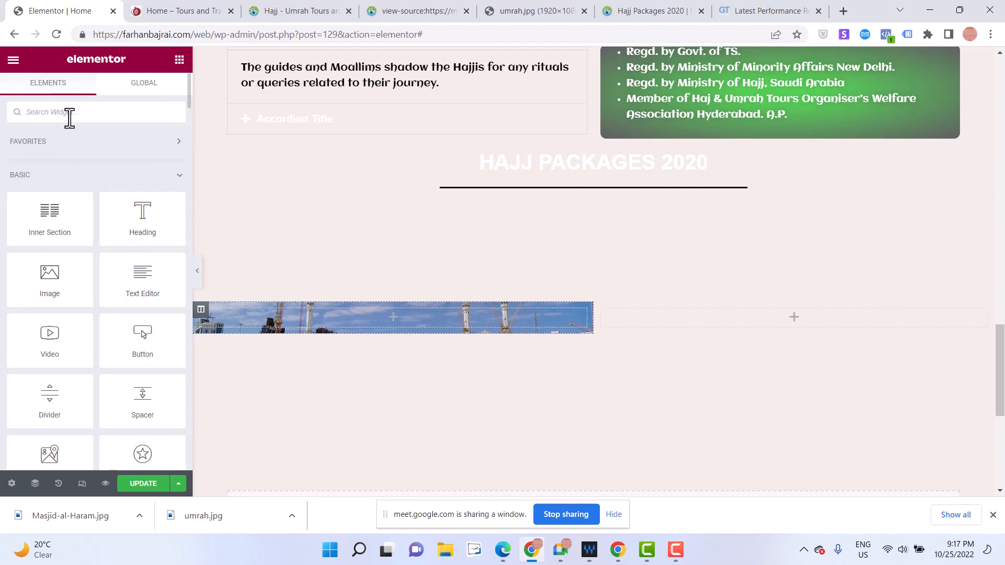
{"action": "left_click", "coordinate": [70, 112]}
{"action": "type", "text": "iamge"}
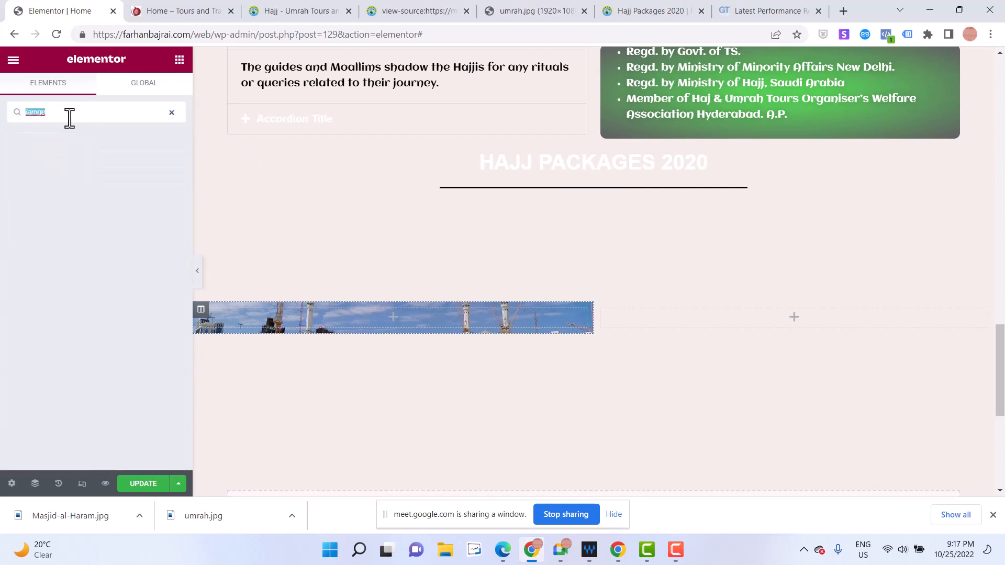
{"action": "key", "text": "BackSpace"}
{"action": "type", "text": "image"}
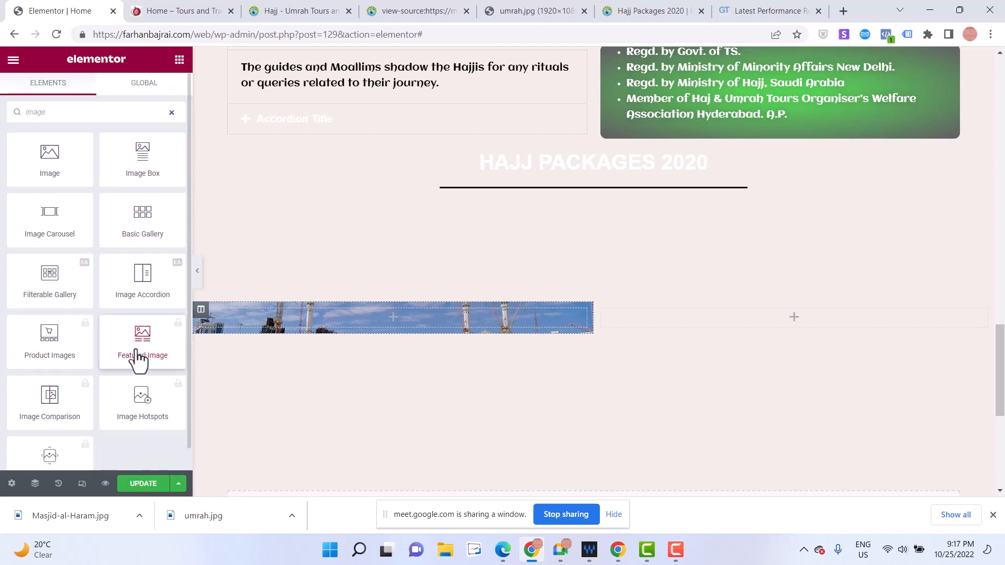
{"action": "left_click_drag", "start_coordinate": [139, 158], "coordinate": [392, 323]}
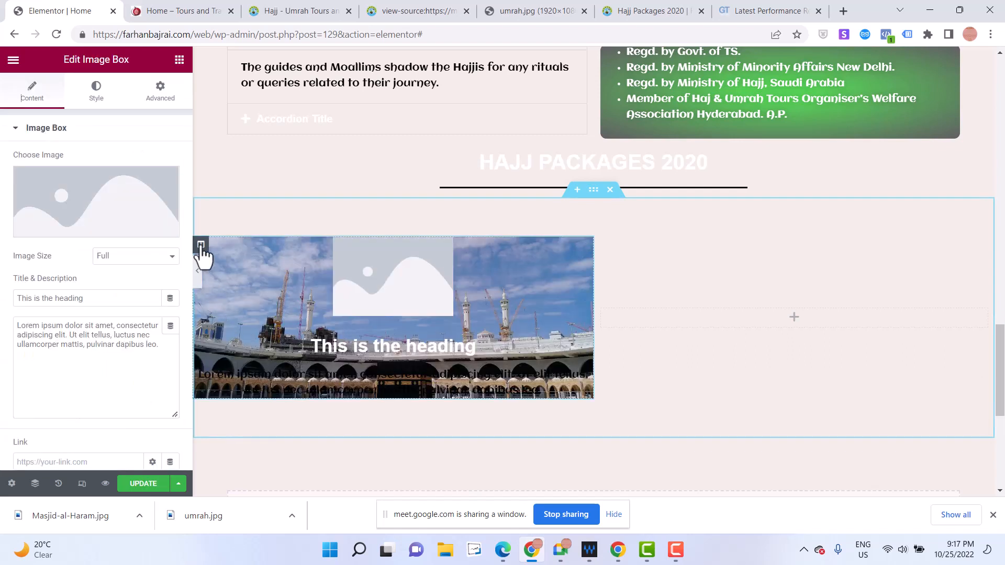
{"action": "left_click", "coordinate": [201, 245]}
{"action": "left_click", "coordinate": [90, 100]}
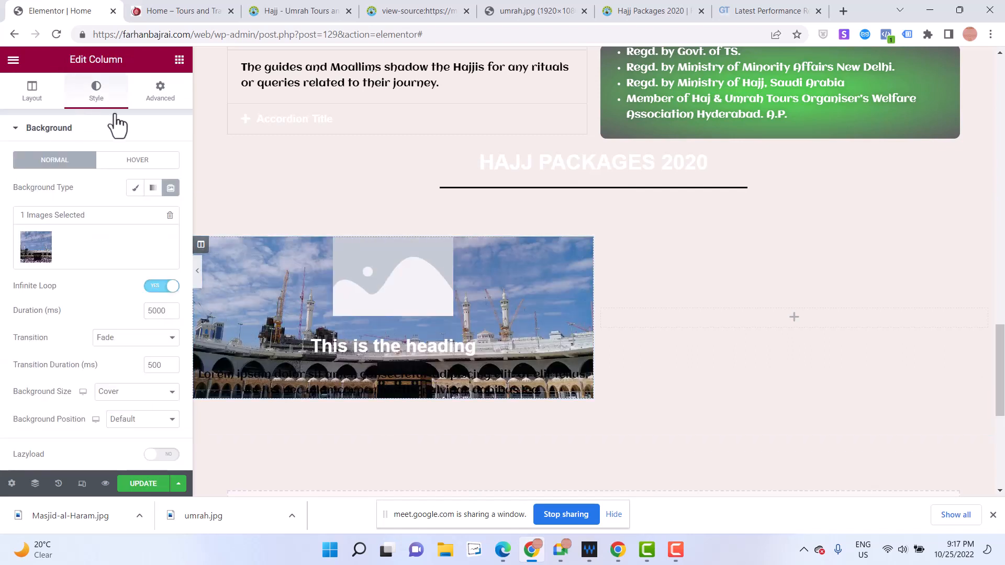
{"action": "left_click", "coordinate": [33, 256]}
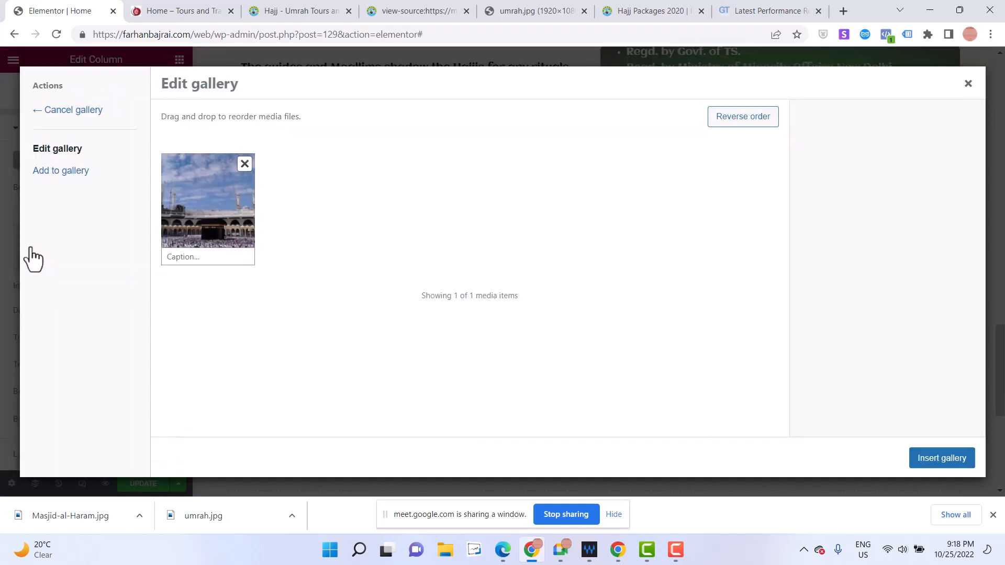
{"action": "left_click", "coordinate": [244, 165]}
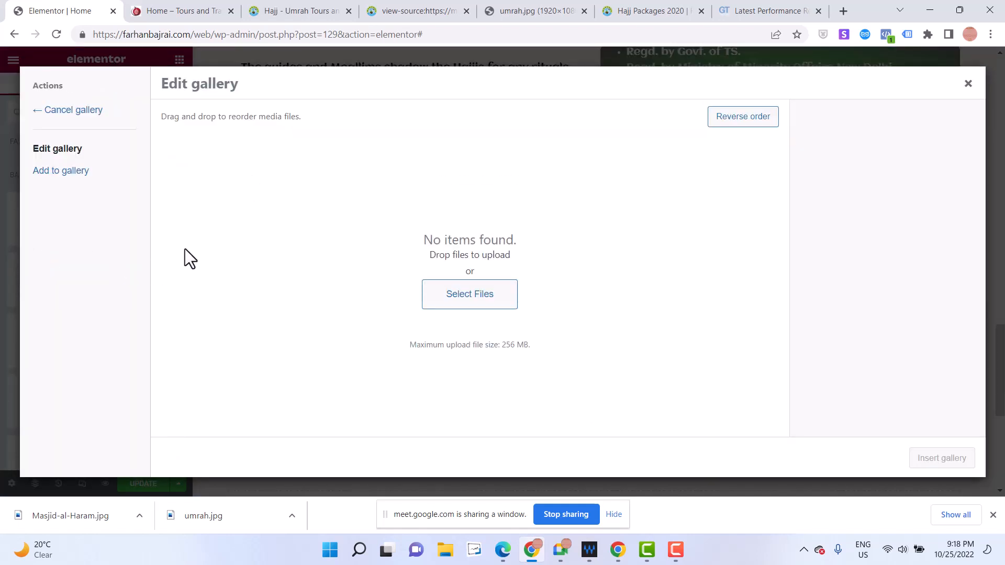
{"action": "left_click", "coordinate": [968, 84]}
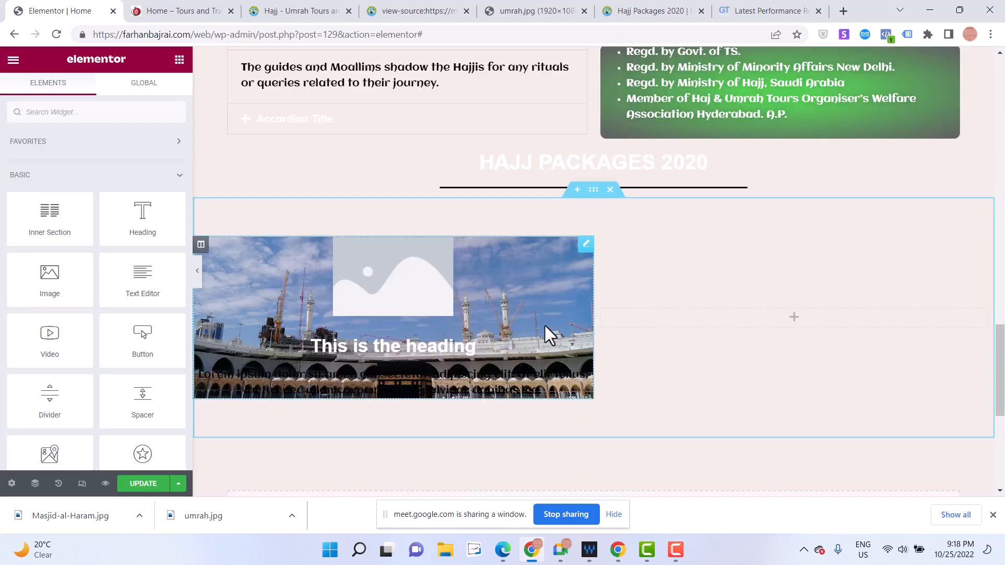
Delete the first column's background slideshow gallery and turn off its Infinite Loop option
{"action": "left_click", "coordinate": [585, 244]}
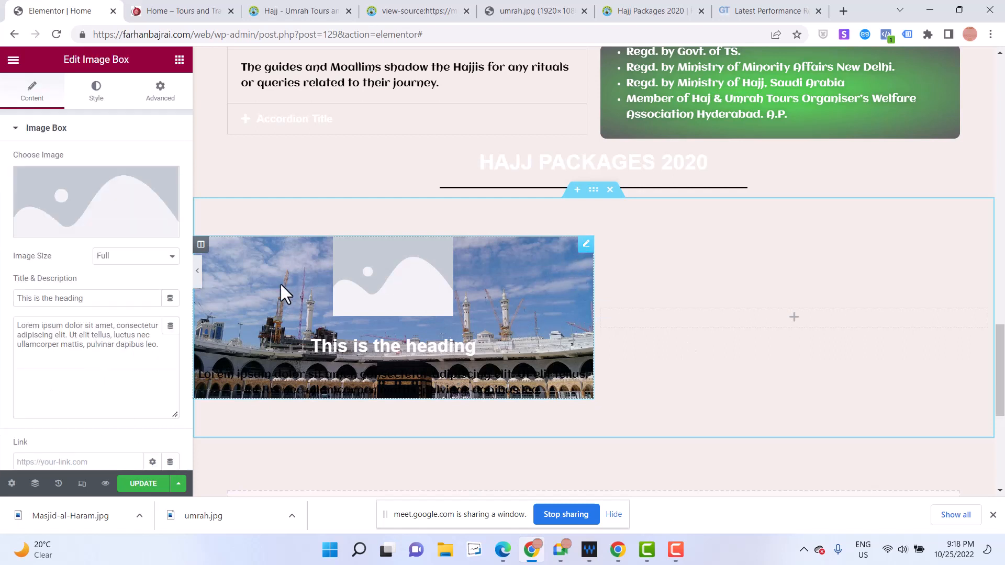
{"action": "left_click", "coordinate": [201, 245]}
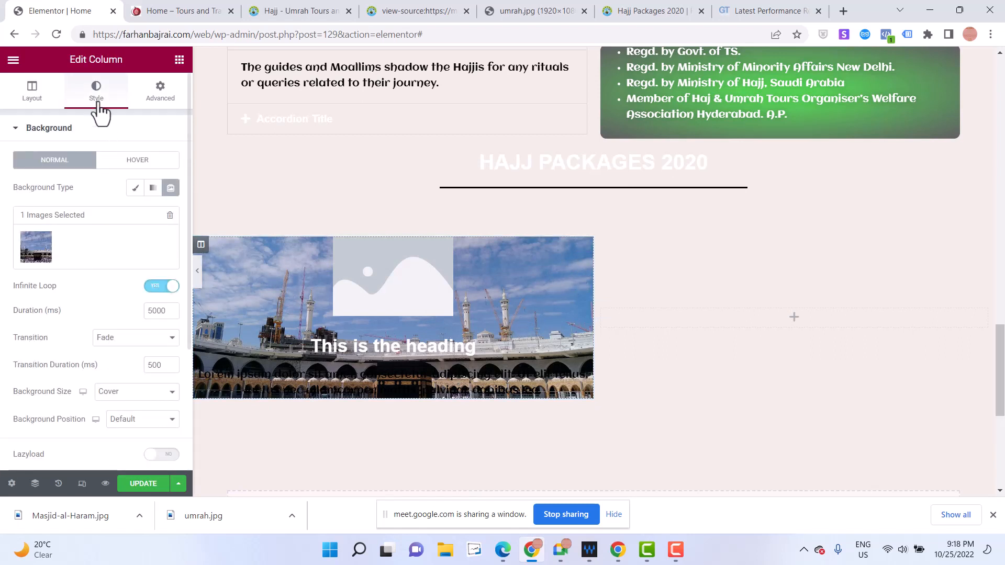
{"action": "left_click", "coordinate": [169, 216]}
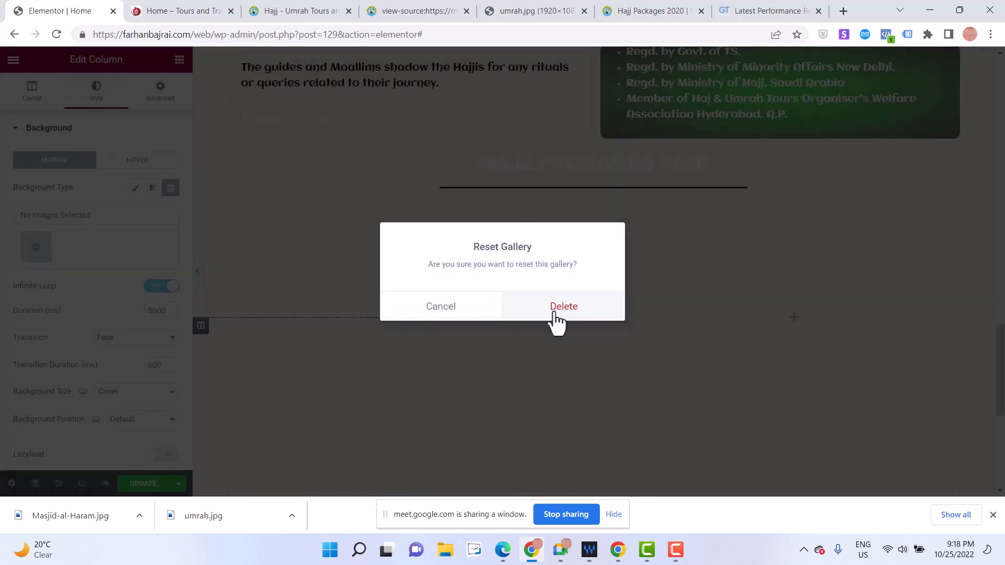
{"action": "left_click", "coordinate": [554, 313]}
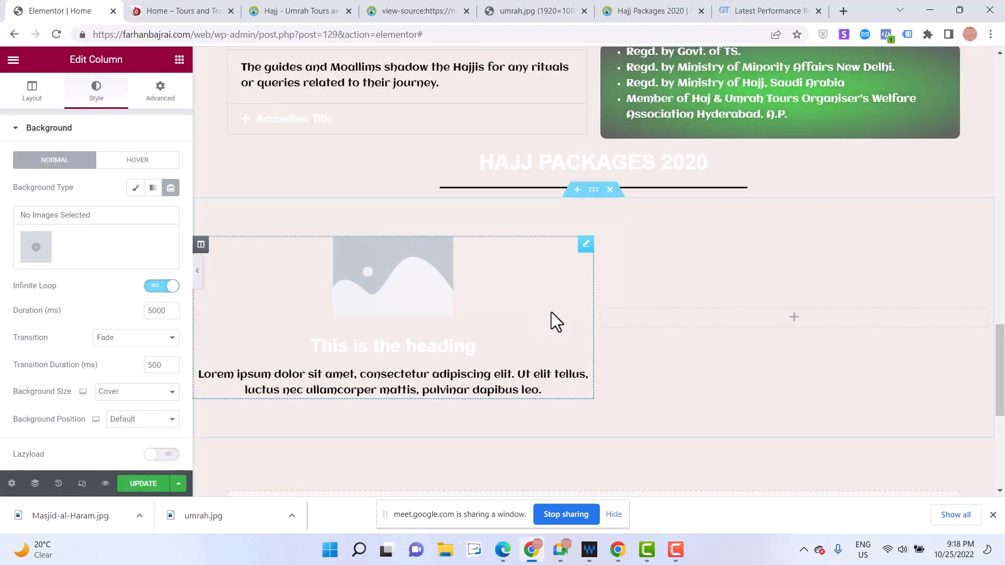
{"action": "left_click", "coordinate": [171, 288]}
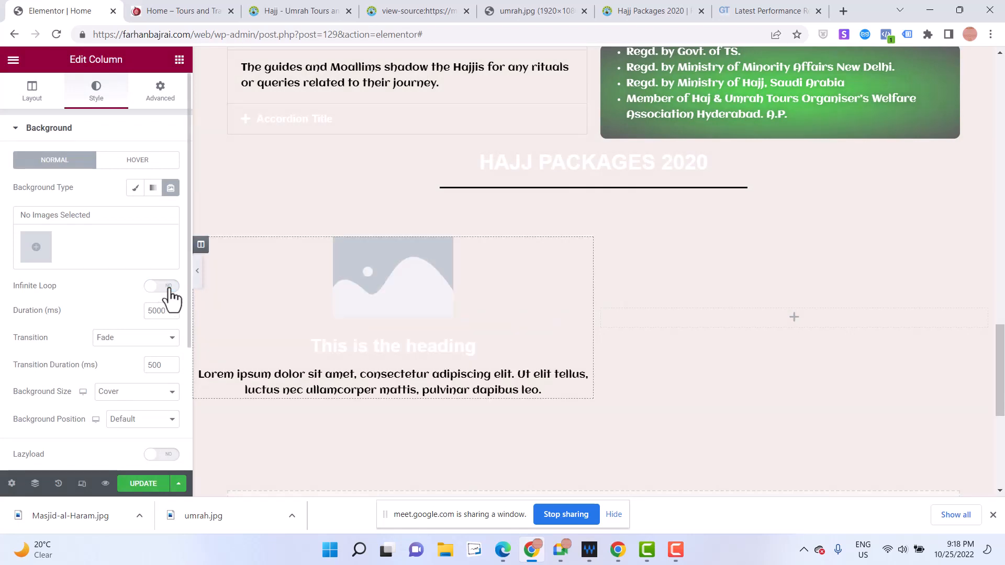
Insert kaba-kaaba-love-2227171.jpg as the Image Box picture and set its image size to Large - 1024 x 1024
{"action": "left_click", "coordinate": [194, 254]}
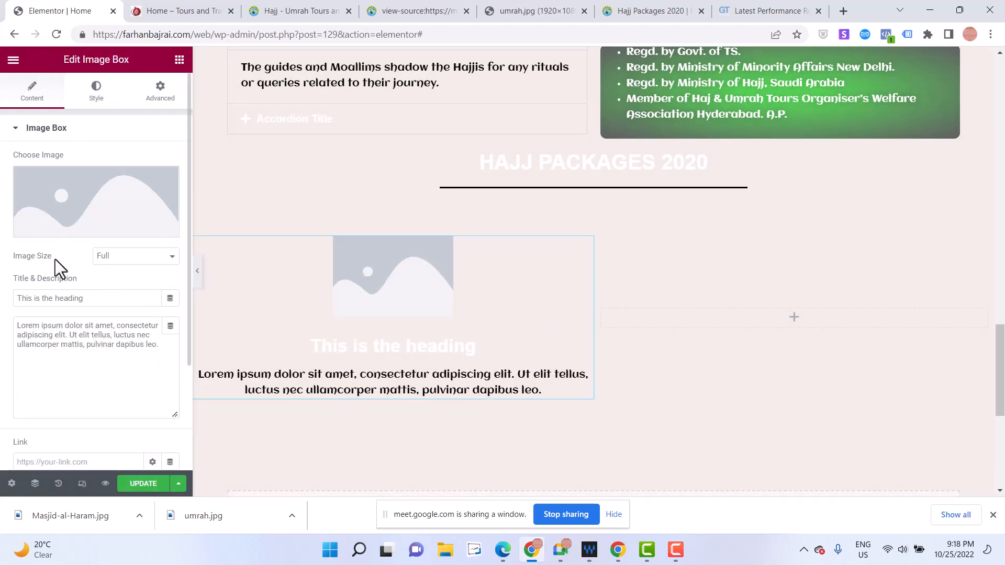
{"action": "left_click", "coordinate": [68, 218]}
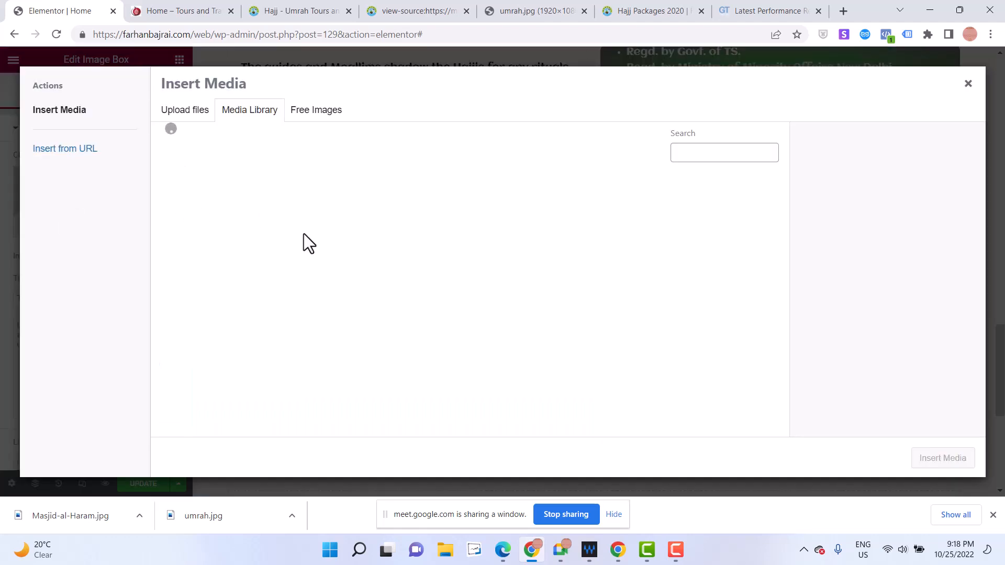
{"action": "left_click", "coordinate": [598, 347]}
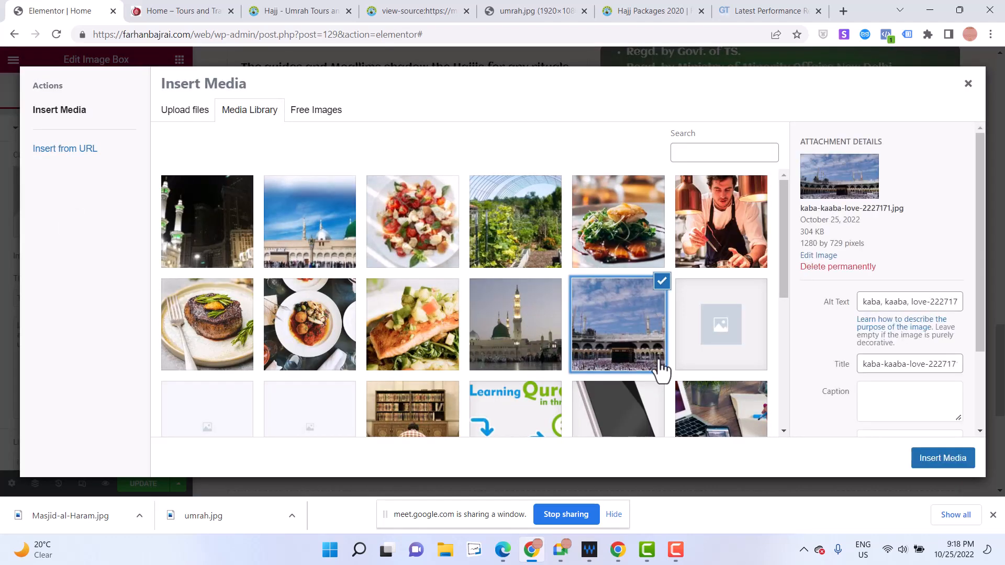
{"action": "left_click", "coordinate": [947, 459]}
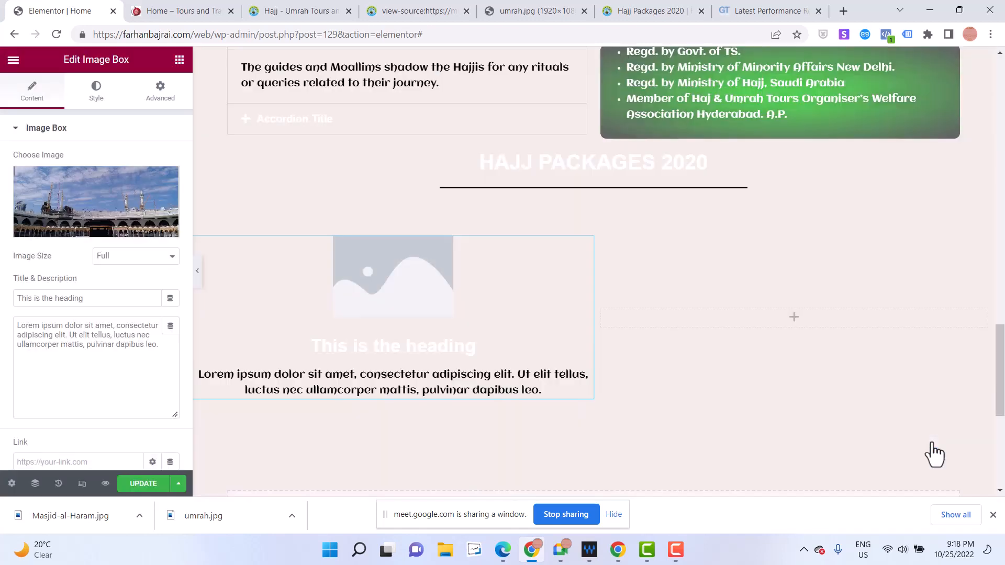
{"action": "left_click", "coordinate": [131, 256]}
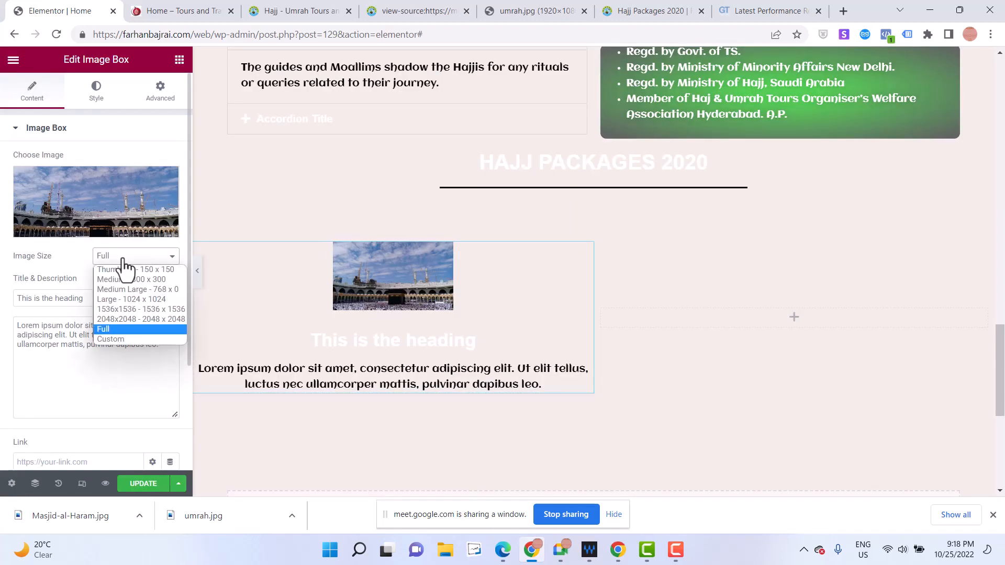
{"action": "left_click", "coordinate": [127, 299]}
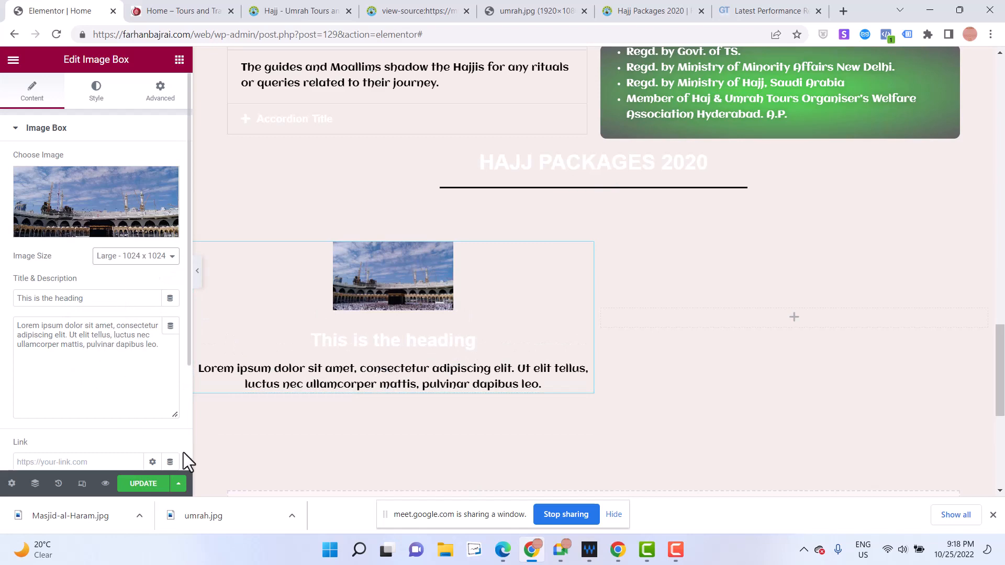
Review the Hajj Packages 2020 layout on the Mubarak Travels site and that site's GTmetrix performance report
{"action": "left_click", "coordinate": [294, 1]}
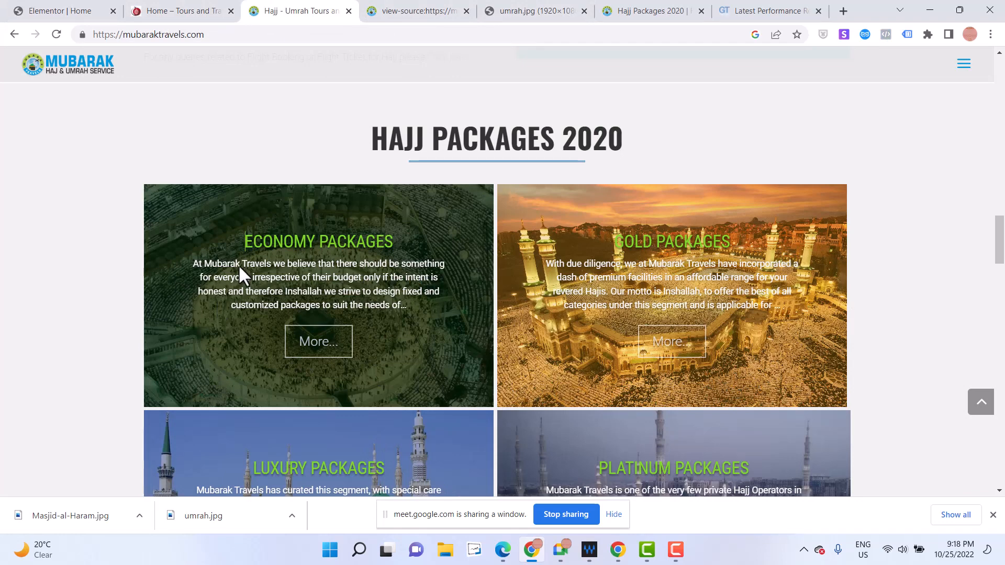
{"action": "left_click", "coordinate": [722, 18]}
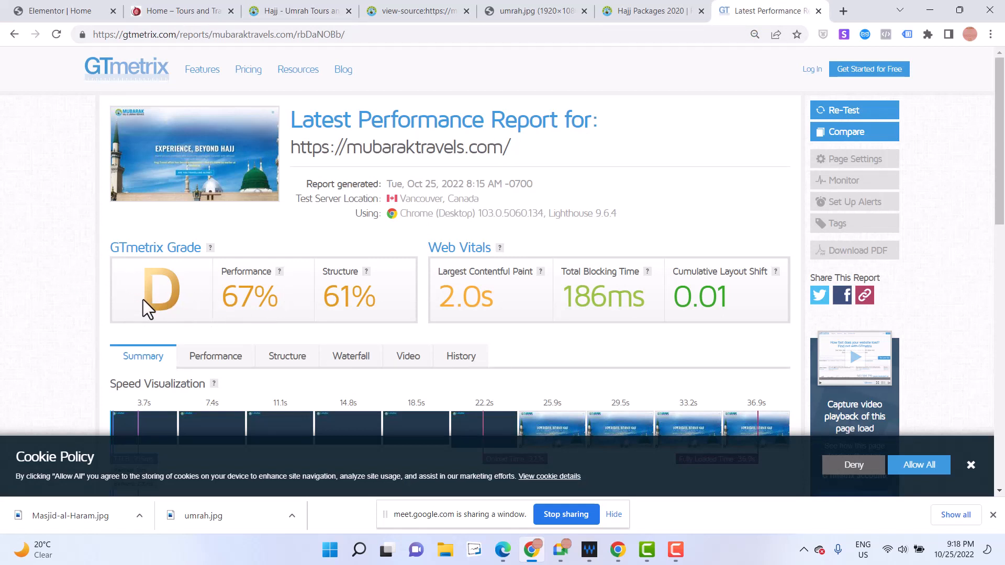
{"action": "scroll", "coordinate": [143, 300], "scroll_direction": "down", "scroll_amount": 2}
Load alsadiqtravels.in in place of the GTmetrix report and open the SEO consultant's own website in a new tab
{"action": "left_click", "coordinate": [226, 31]}
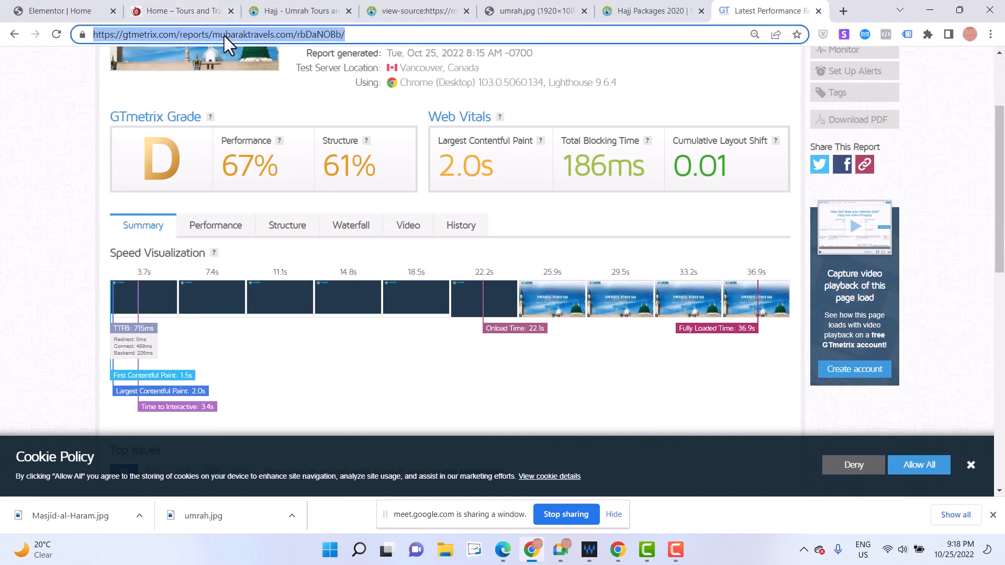
{"action": "type", "text": "alsad"}
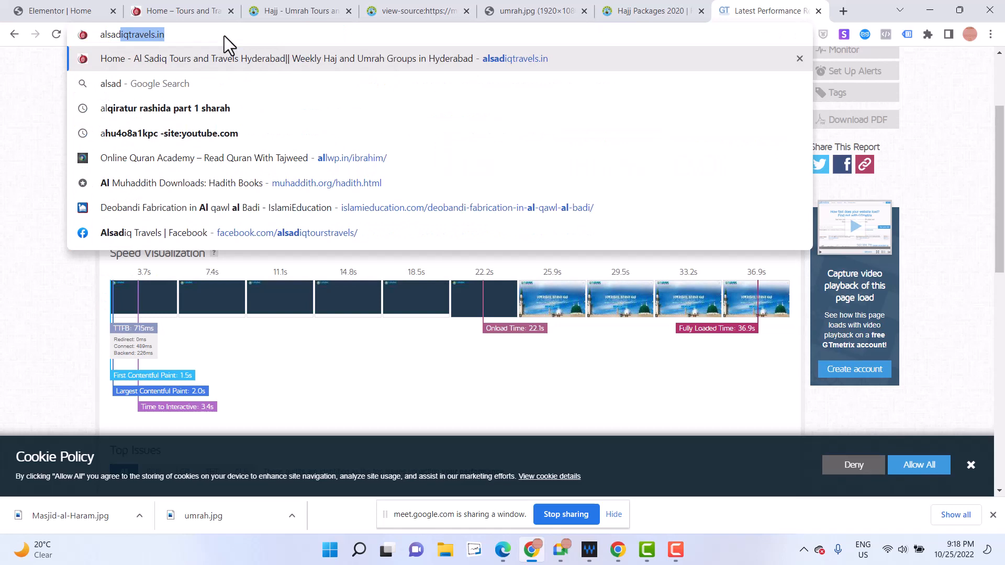
{"action": "key", "text": "Return"}
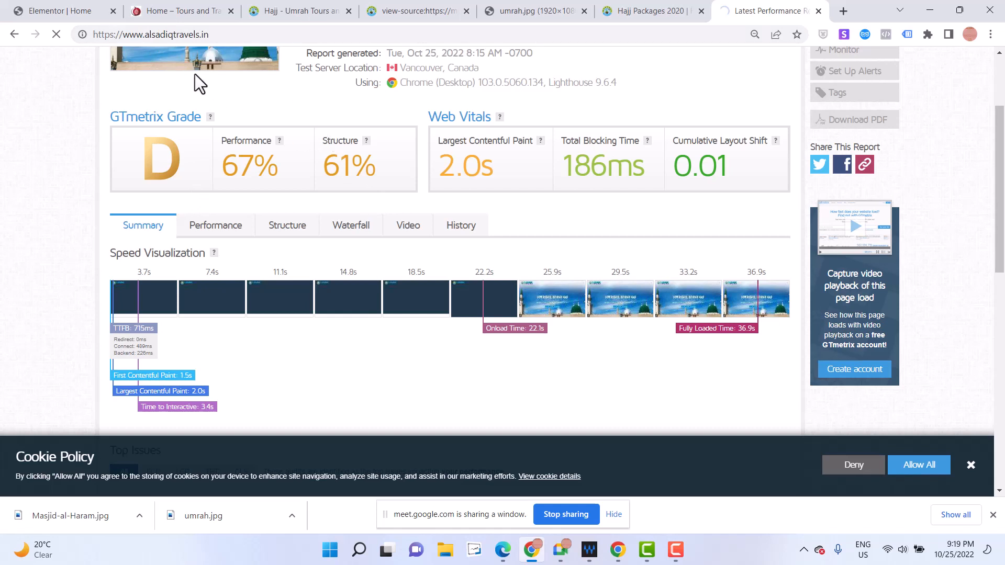
{"action": "left_click", "coordinate": [844, 8]}
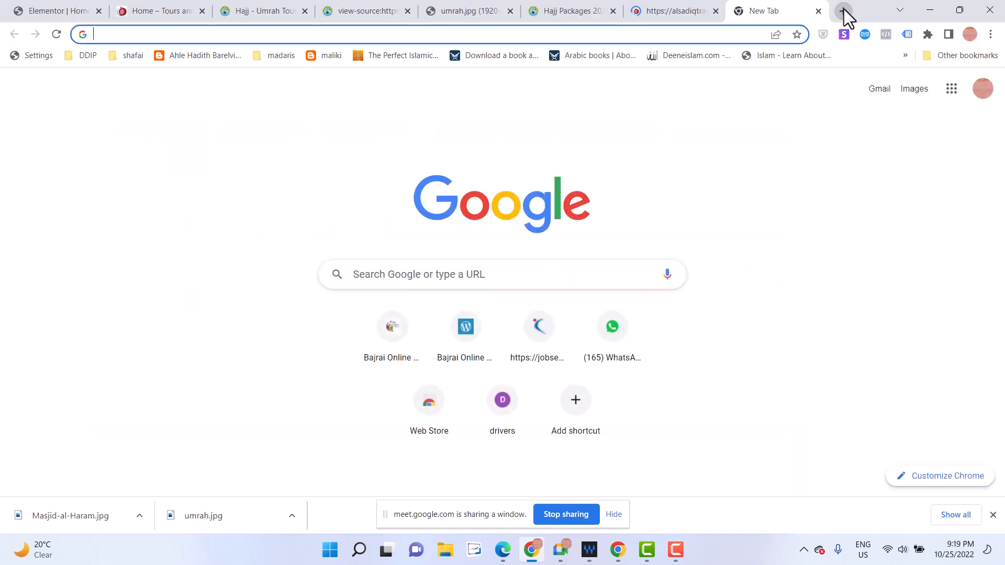
{"action": "type", "text": "farhana"}
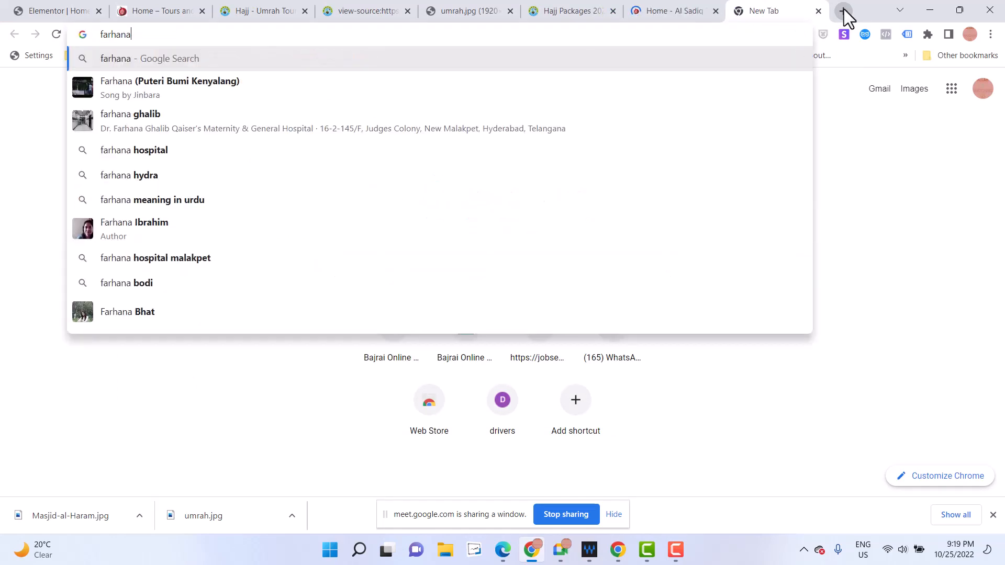
{"action": "key", "text": "ctrl+a"}
{"action": "type", "text": "farh"}
{"action": "key", "text": "Return"}
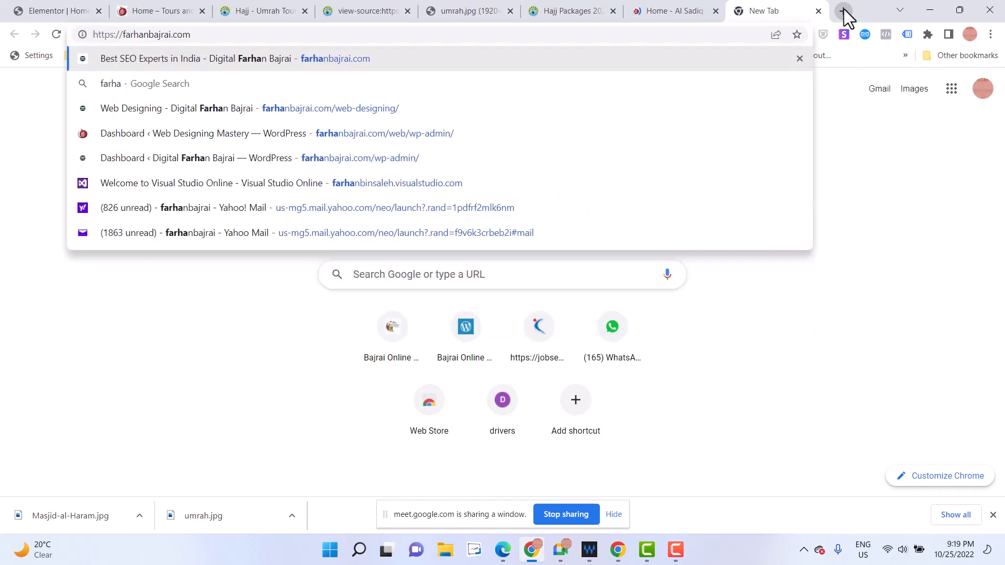
Compare the Umrah Packages October 2022 post slider on the Al Sadiq site with Mubarak Travels' Hajj Packages 2020 grid
{"action": "left_click", "coordinate": [675, 3]}
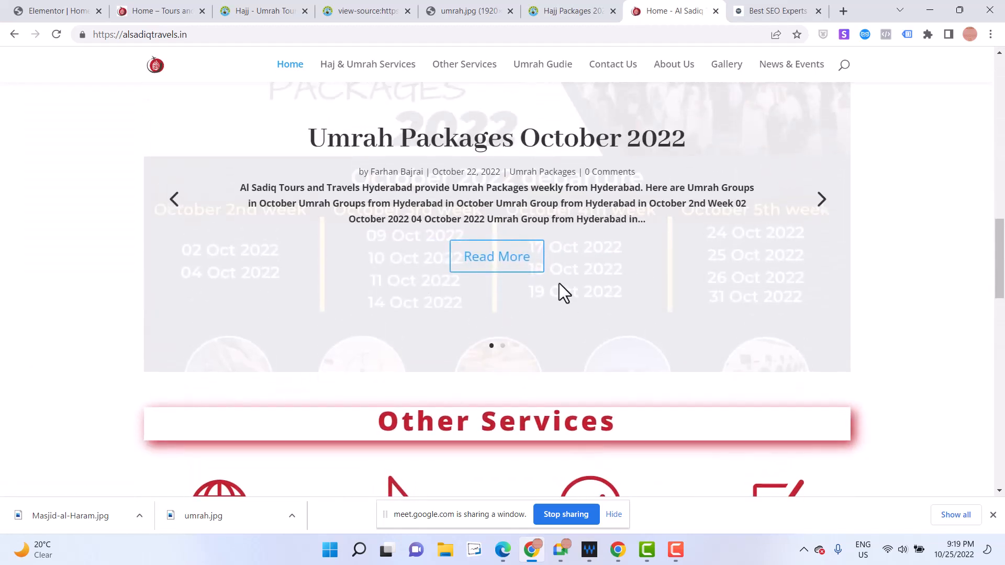
{"action": "scroll", "coordinate": [560, 284], "scroll_direction": "up", "scroll_amount": 2}
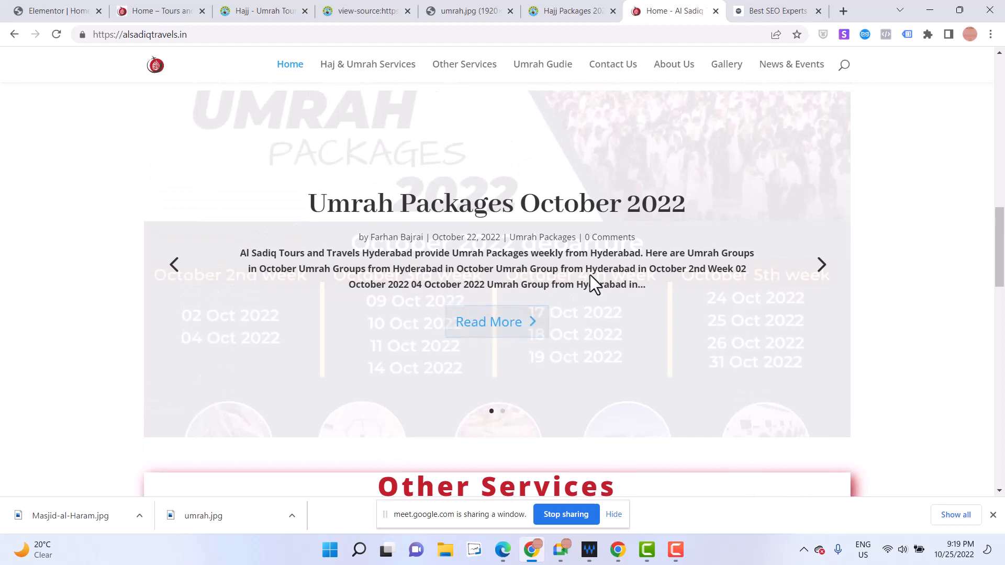
{"action": "left_click", "coordinate": [272, 11]}
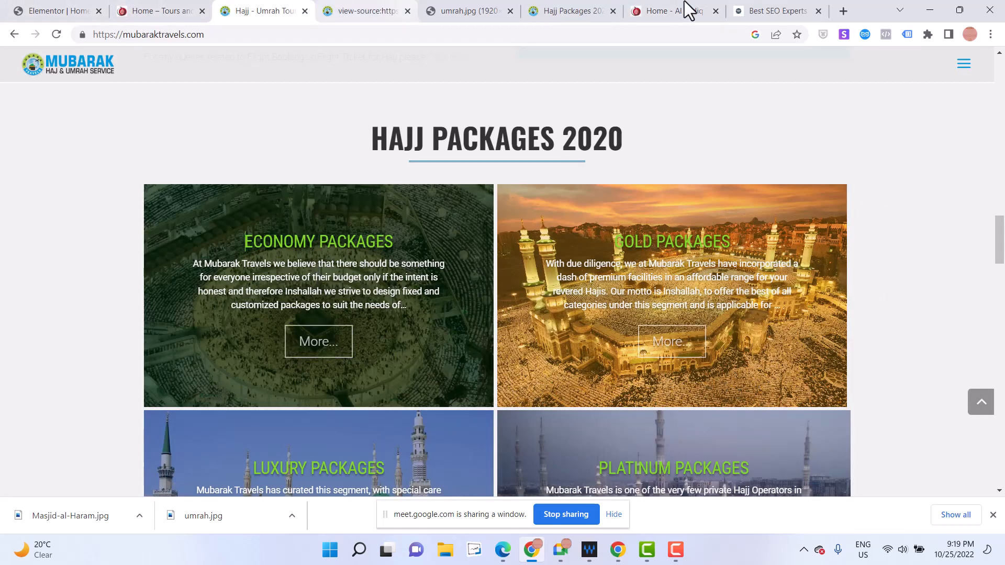
{"action": "left_click", "coordinate": [670, 11]}
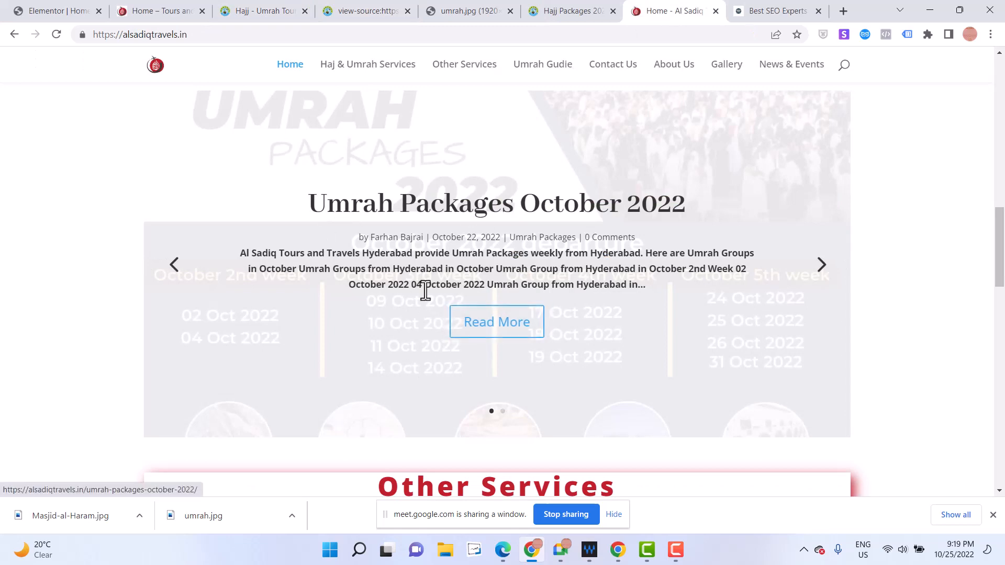
{"action": "scroll", "coordinate": [453, 262], "scroll_direction": "up", "scroll_amount": 3}
{"action": "scroll", "coordinate": [454, 287], "scroll_direction": "down", "scroll_amount": 4}
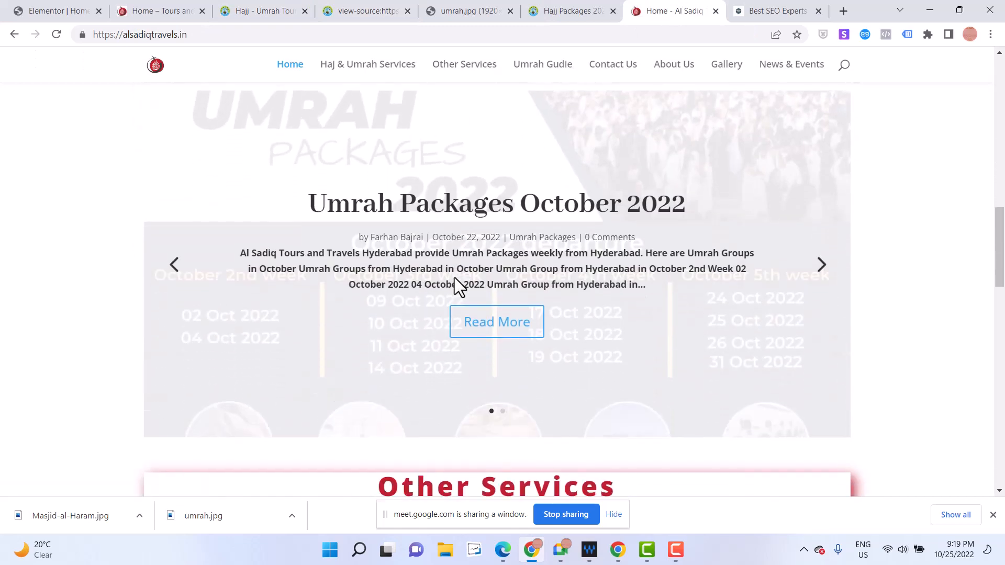
Examine the home page sections of the SEO consultant's website down to Latest Projects and Our Blog
{"action": "left_click", "coordinate": [780, 9]}
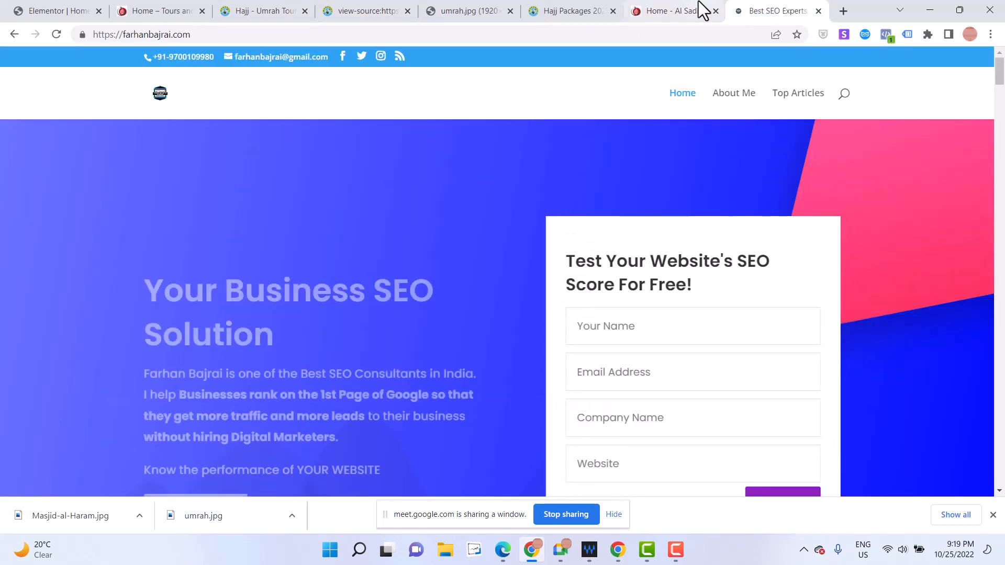
{"action": "scroll", "coordinate": [595, 185], "scroll_direction": "down", "scroll_amount": 15}
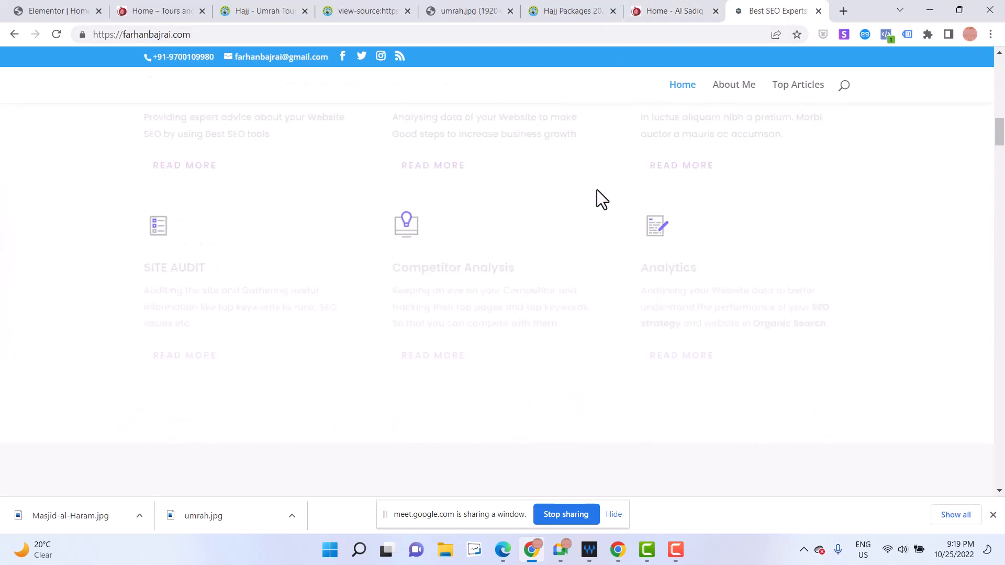
{"action": "scroll", "coordinate": [594, 194], "scroll_direction": "down", "scroll_amount": 20}
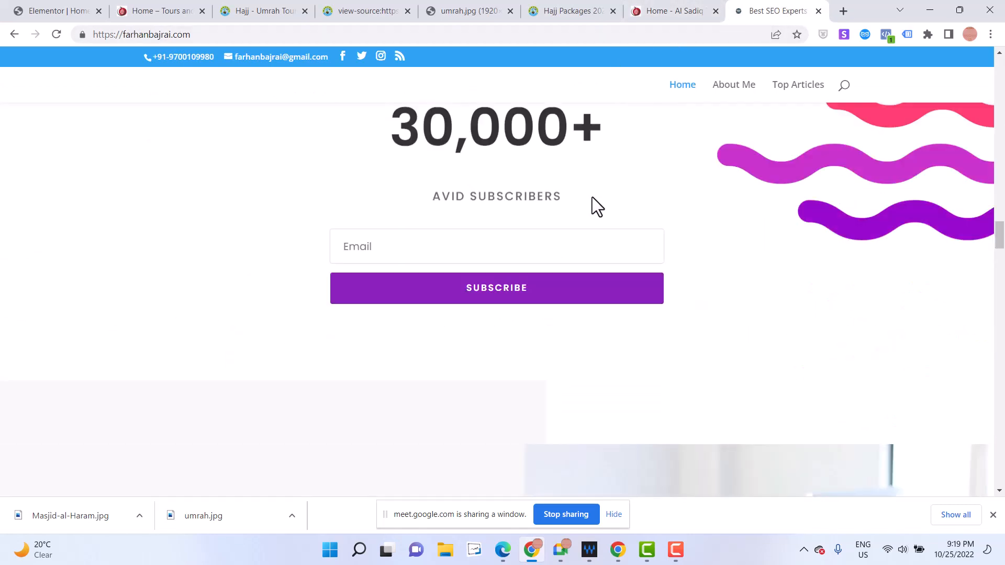
{"action": "scroll", "coordinate": [589, 199], "scroll_direction": "down", "scroll_amount": 20}
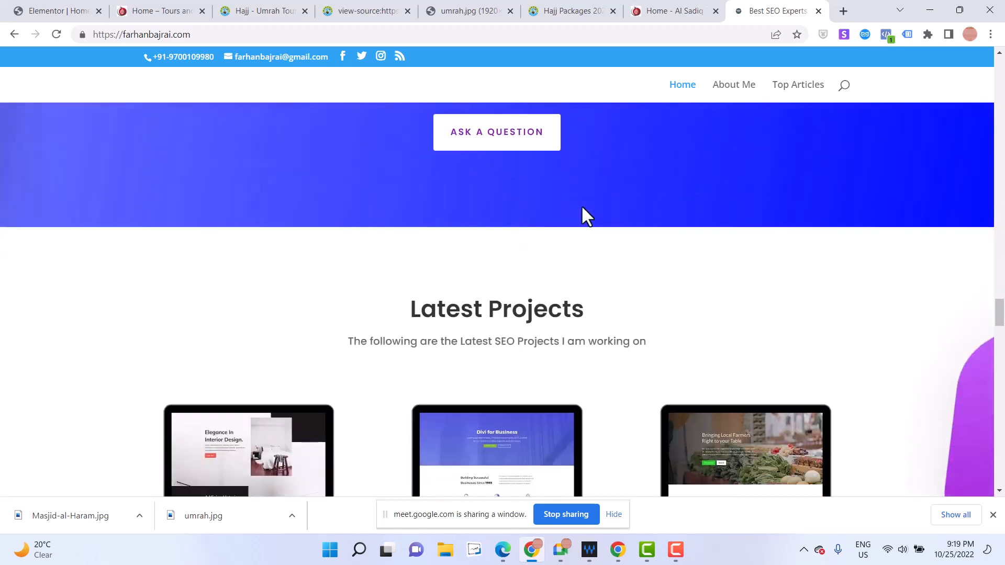
{"action": "scroll", "coordinate": [587, 217], "scroll_direction": "down", "scroll_amount": 1}
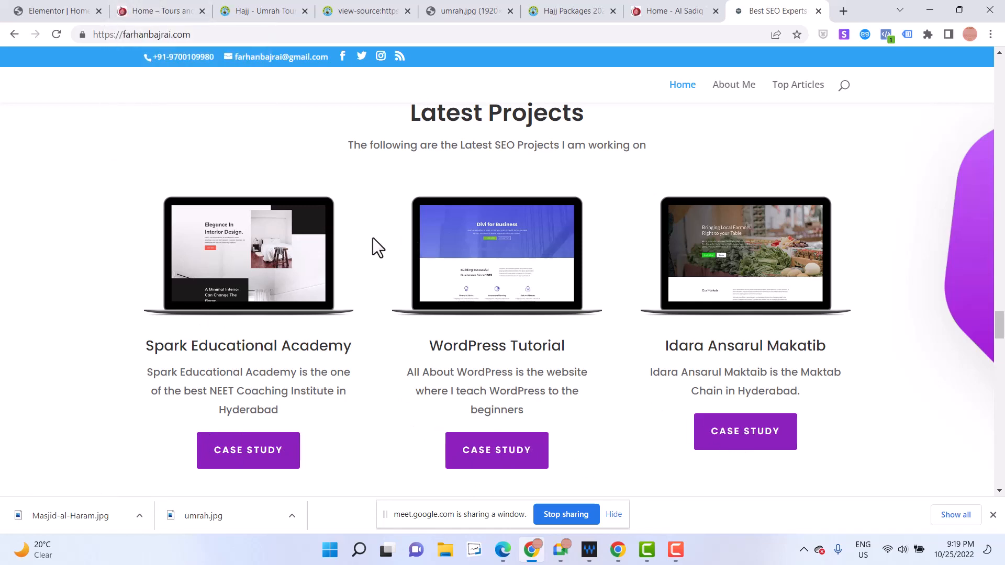
{"action": "scroll", "coordinate": [373, 239], "scroll_direction": "down", "scroll_amount": 15}
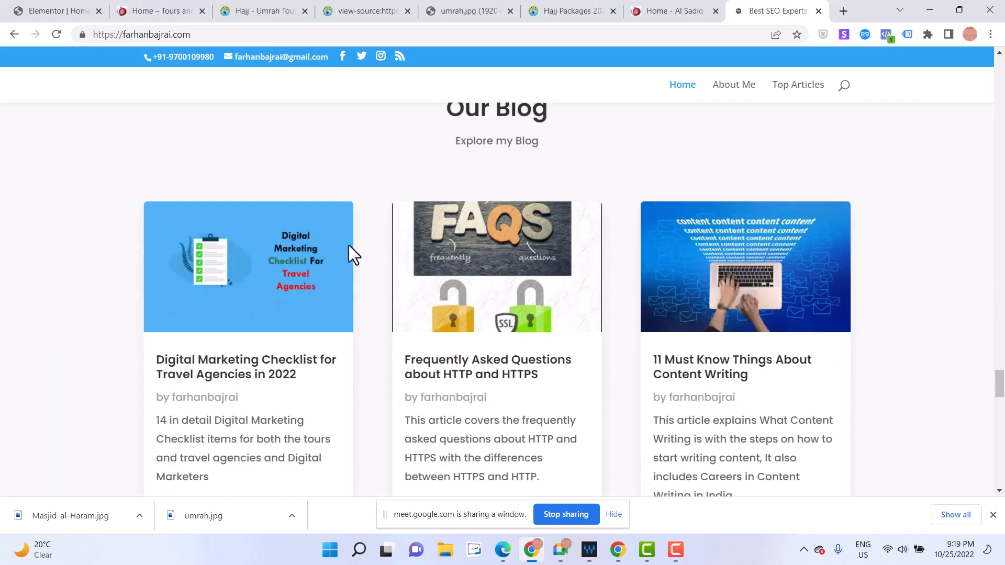
Return to the Elementor editor and delete the column holding the Image Box below the Hajj Packages 2020 heading
{"action": "left_click", "coordinate": [139, 11]}
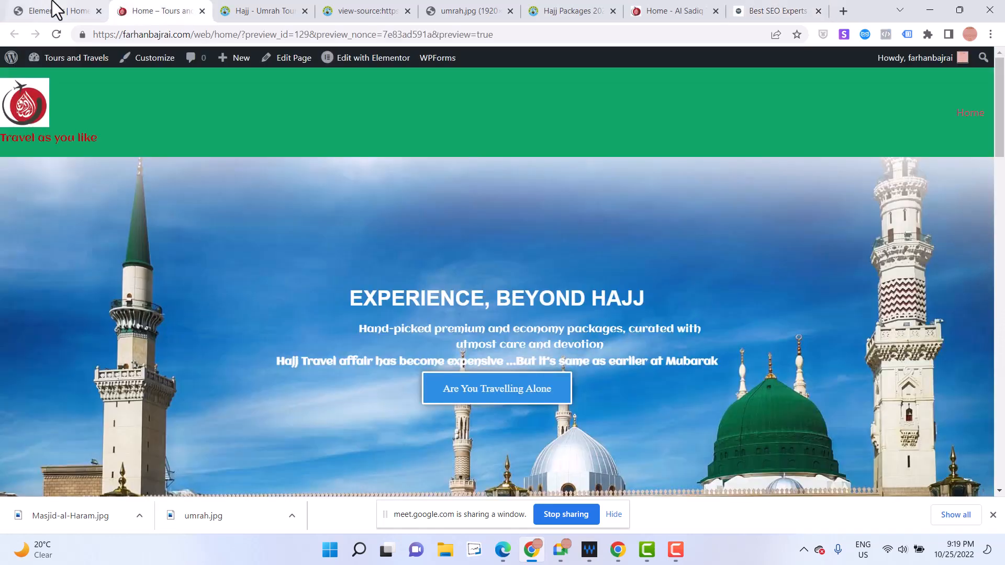
{"action": "left_click", "coordinate": [52, 10]}
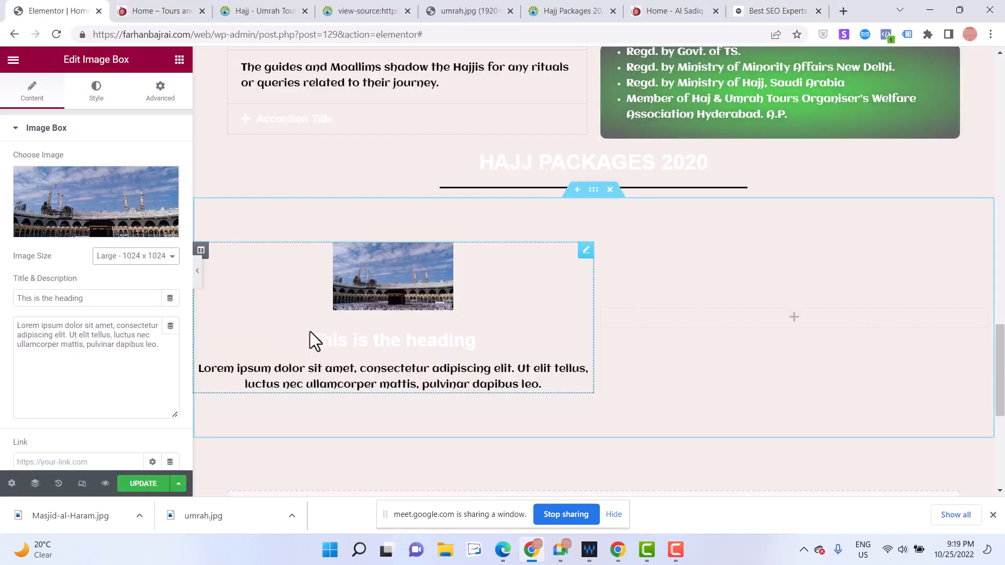
{"action": "left_click", "coordinate": [202, 252]}
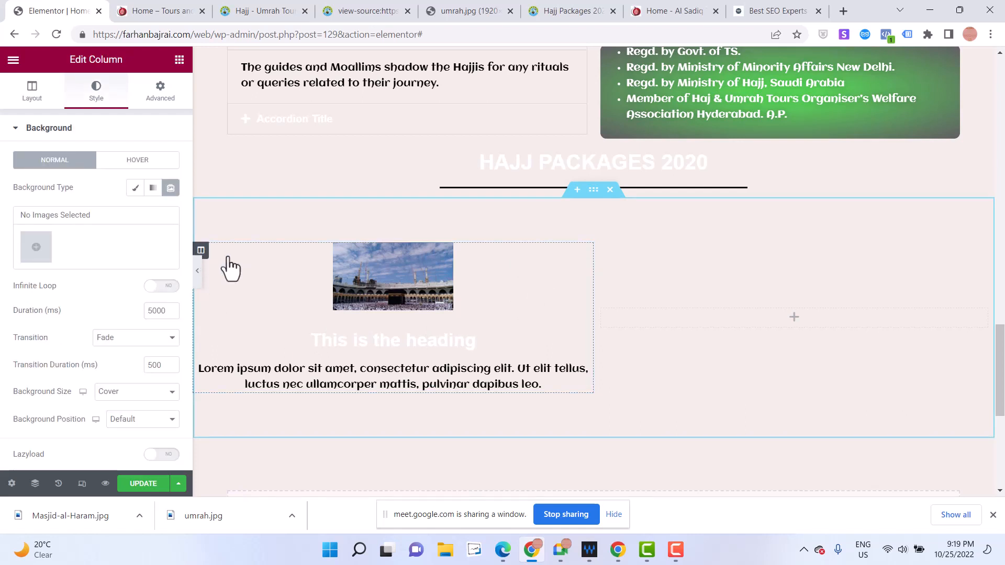
{"action": "key", "text": "Delete"}
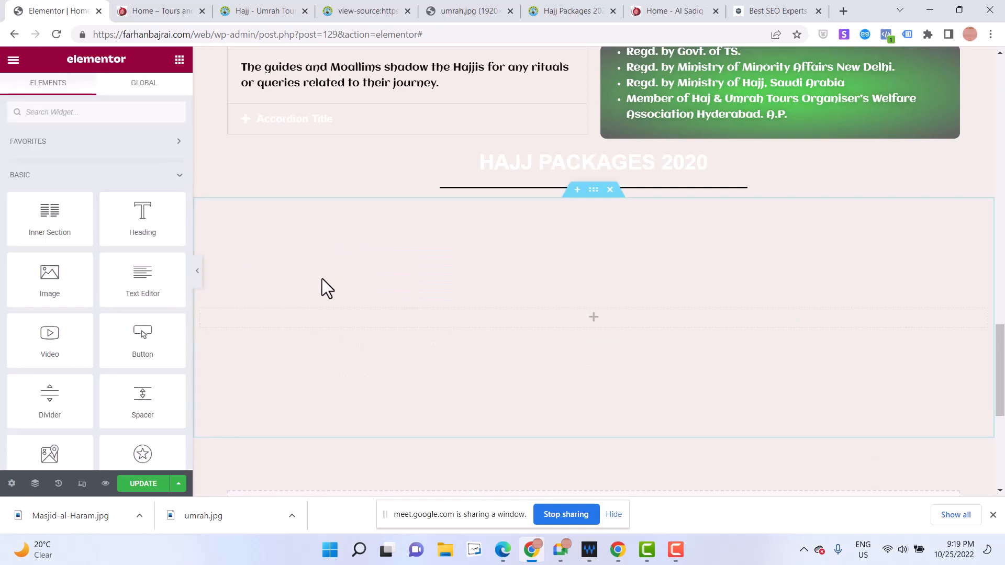
Check the style, layout and Structure settings of the emptied section below the Hajj Packages 2020 heading
{"action": "left_click", "coordinate": [596, 193]}
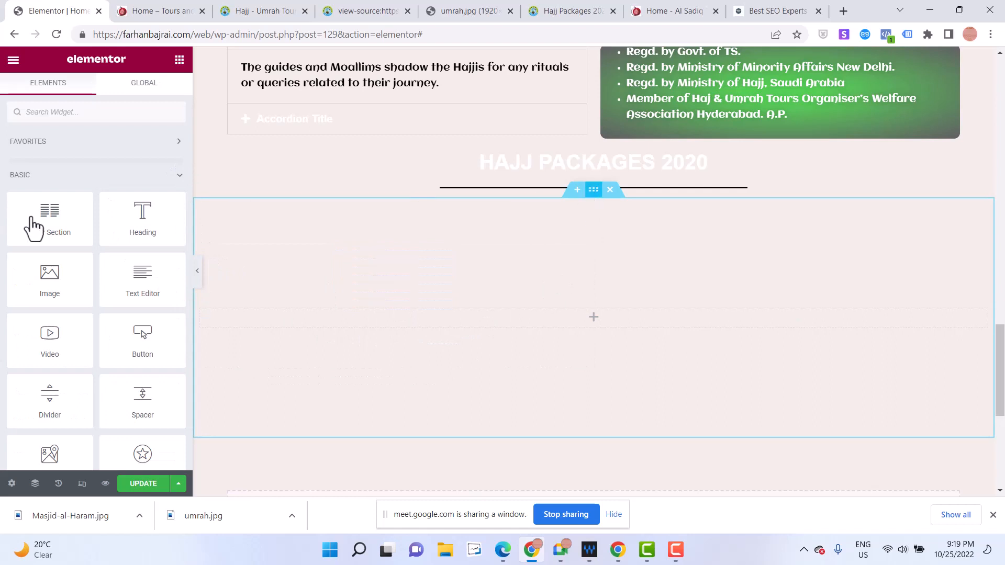
{"action": "scroll", "coordinate": [73, 319], "scroll_direction": "down", "scroll_amount": 2}
{"action": "scroll", "coordinate": [76, 357], "scroll_direction": "down", "scroll_amount": 3}
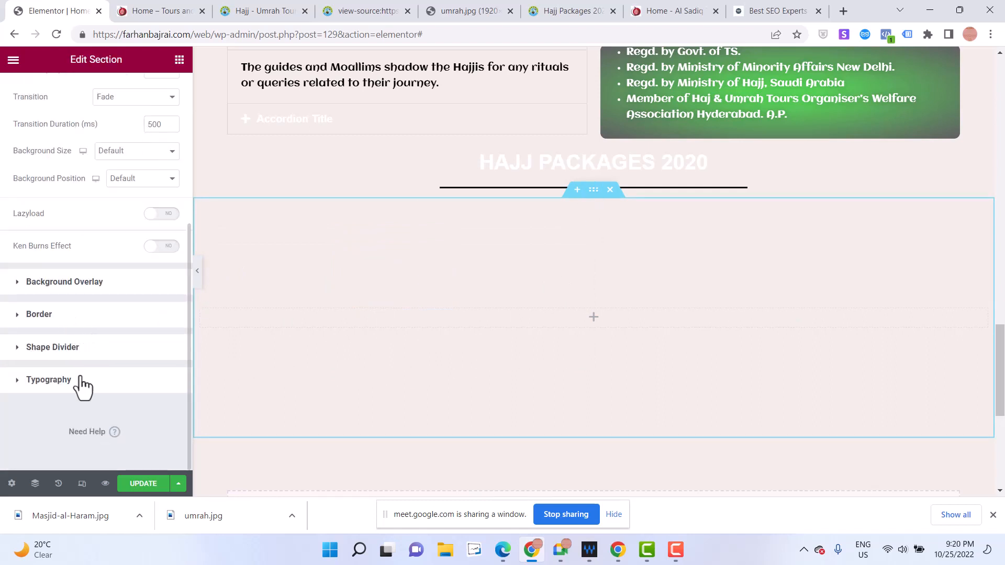
{"action": "scroll", "coordinate": [26, 154], "scroll_direction": "up", "scroll_amount": 5}
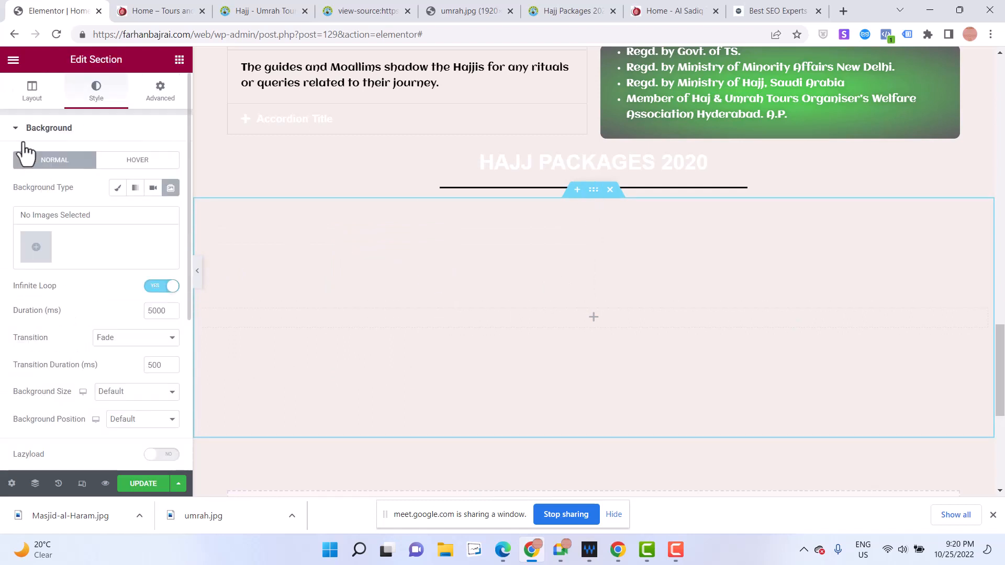
{"action": "left_click", "coordinate": [23, 98]}
{"action": "scroll", "coordinate": [75, 375], "scroll_direction": "down", "scroll_amount": 3}
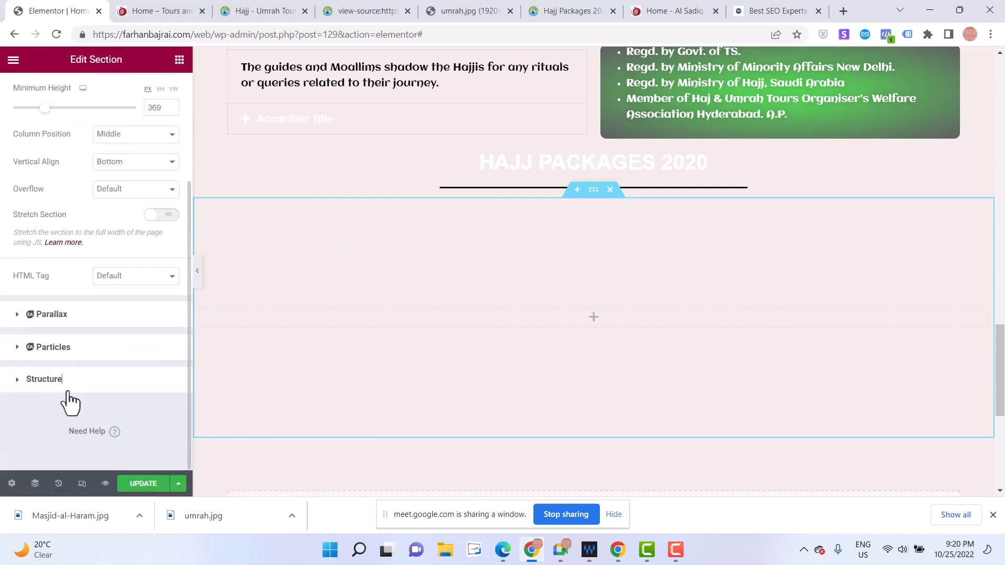
{"action": "left_click", "coordinate": [66, 390]}
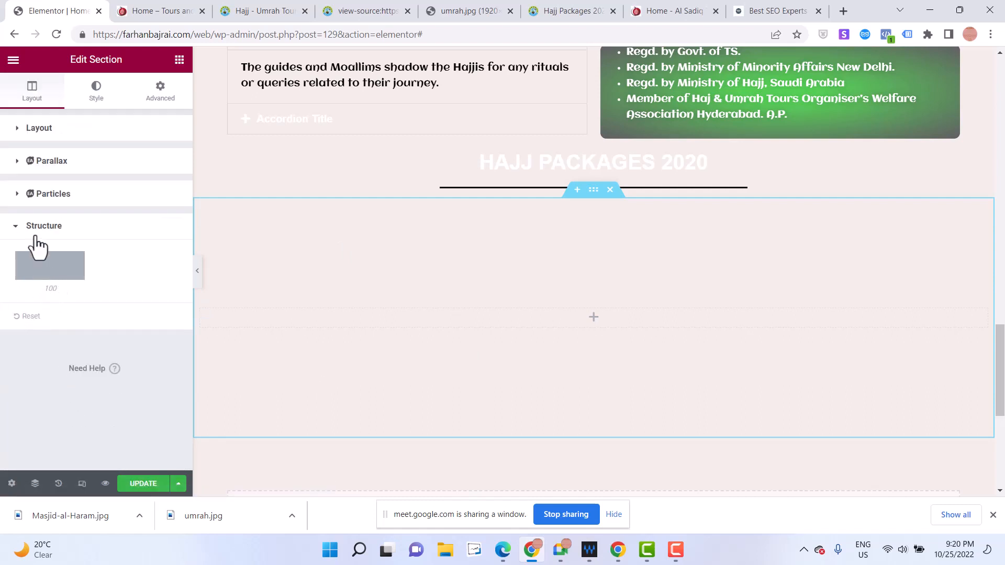
Delete the emptied section and add a new section with two equal columns below the Hajj Packages 2020 heading
{"action": "left_click", "coordinate": [610, 189]}
{"action": "left_click", "coordinate": [547, 289]}
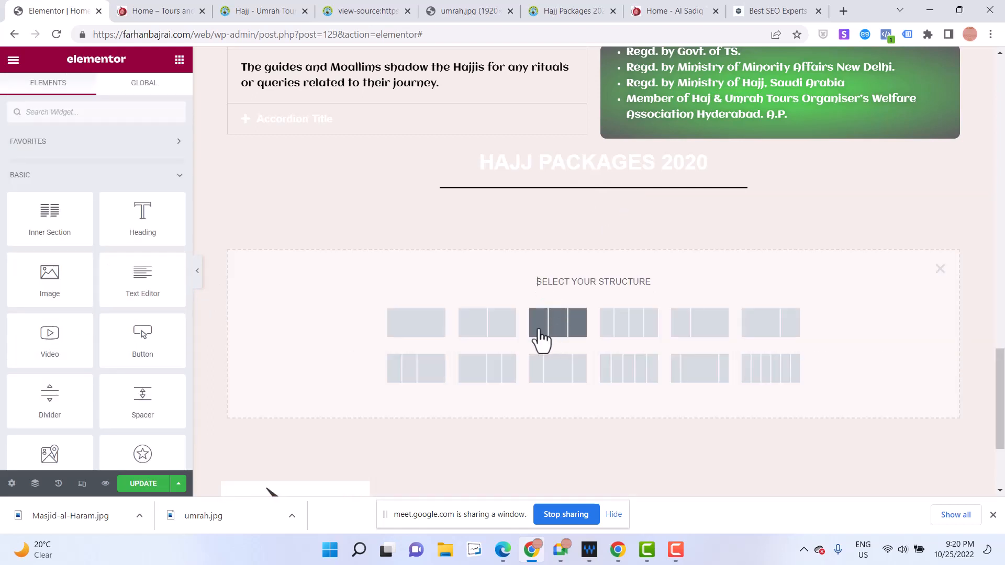
{"action": "left_click", "coordinate": [492, 312]}
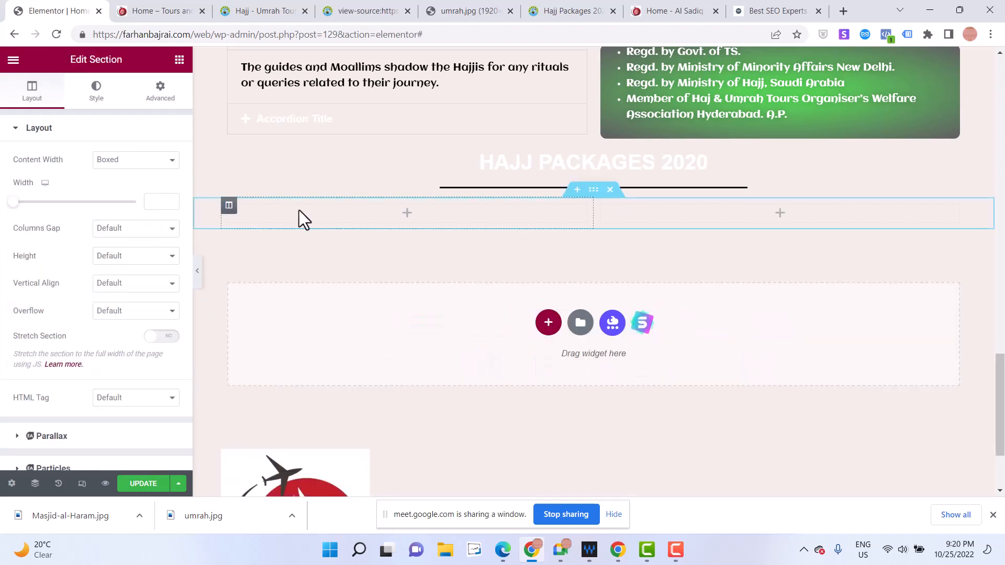
Search the widgets for "post" and add a Post Timeline to the first column of the new section
{"action": "left_click", "coordinate": [179, 59]}
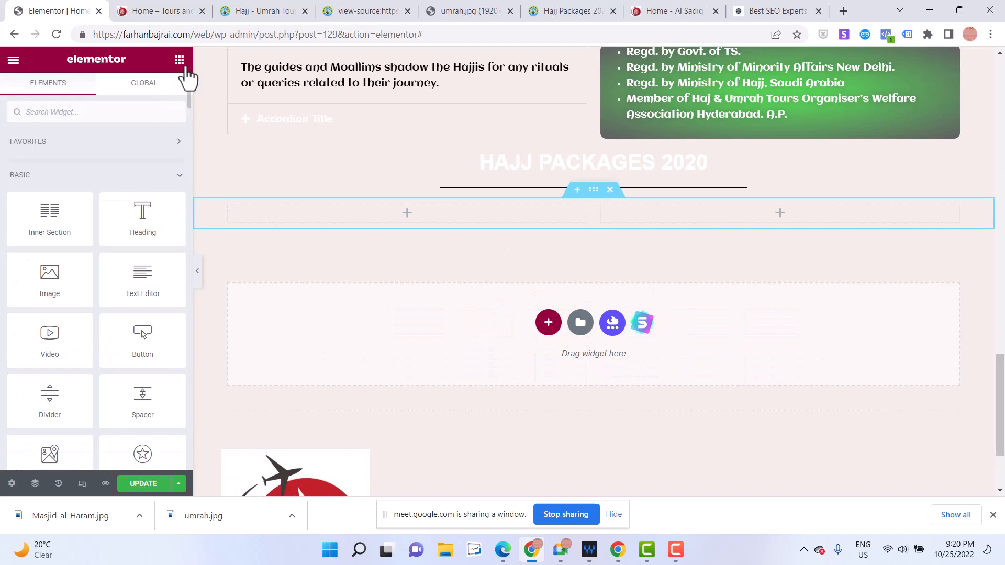
{"action": "left_click", "coordinate": [93, 112]}
{"action": "type", "text": "p"}
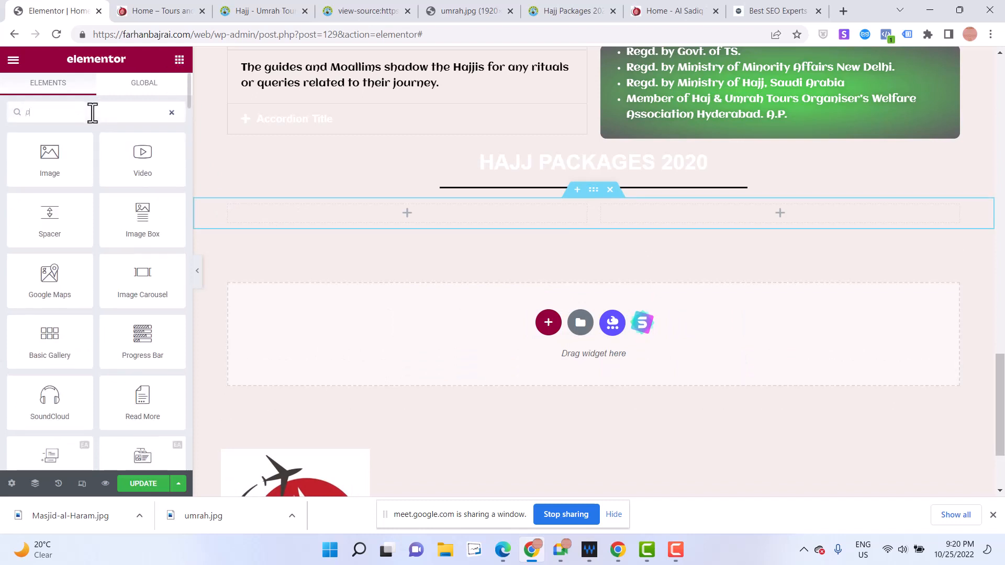
{"action": "type", "text": "ost"}
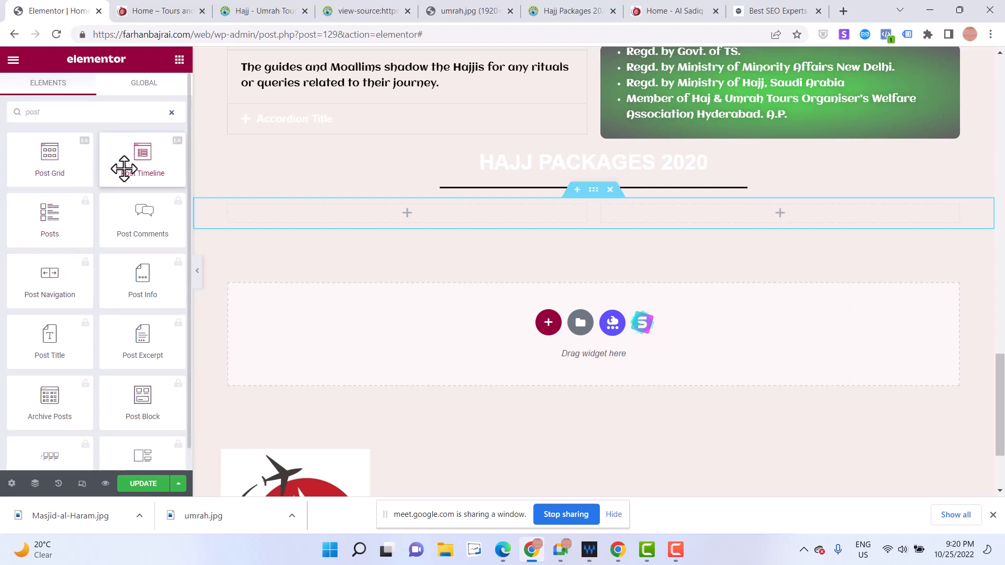
{"action": "left_click_drag", "start_coordinate": [125, 168], "coordinate": [370, 222]}
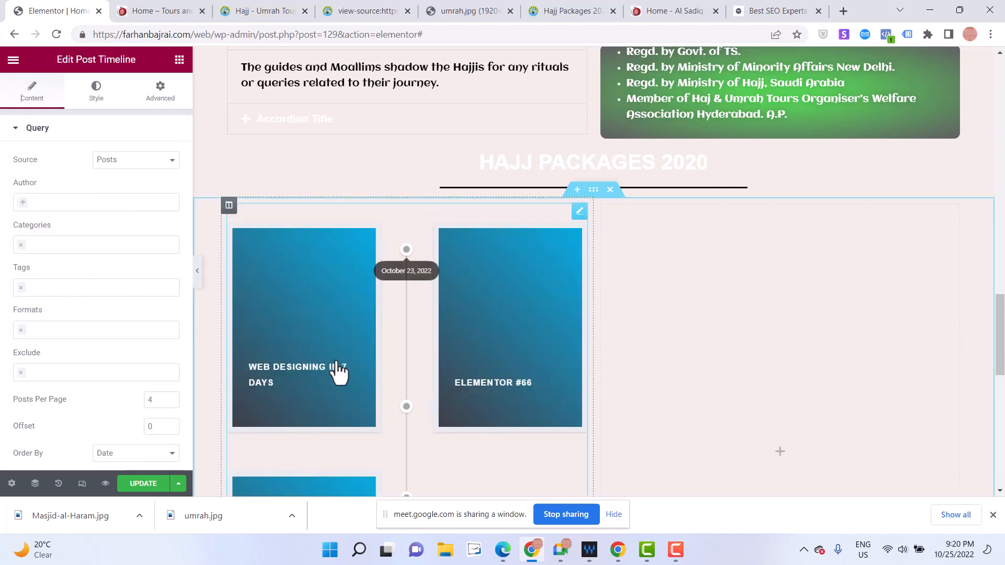
{"action": "scroll", "coordinate": [336, 360], "scroll_direction": "down", "scroll_amount": 1}
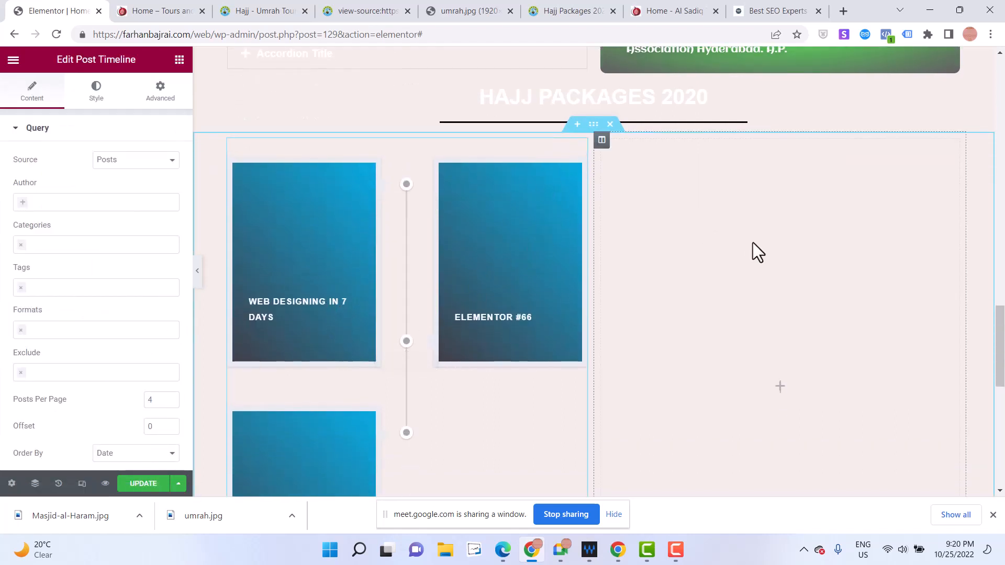
Delete the empty second column beside the Post Timeline in the Hajj Packages 2020 section
{"action": "right_click", "coordinate": [603, 141]}
{"action": "left_click", "coordinate": [603, 141]}
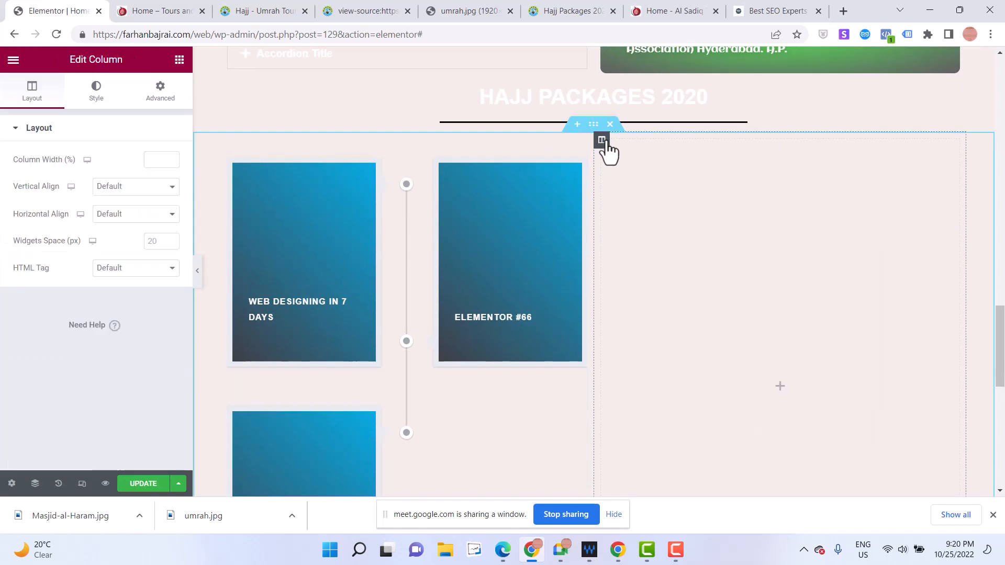
{"action": "right_click", "coordinate": [603, 140]}
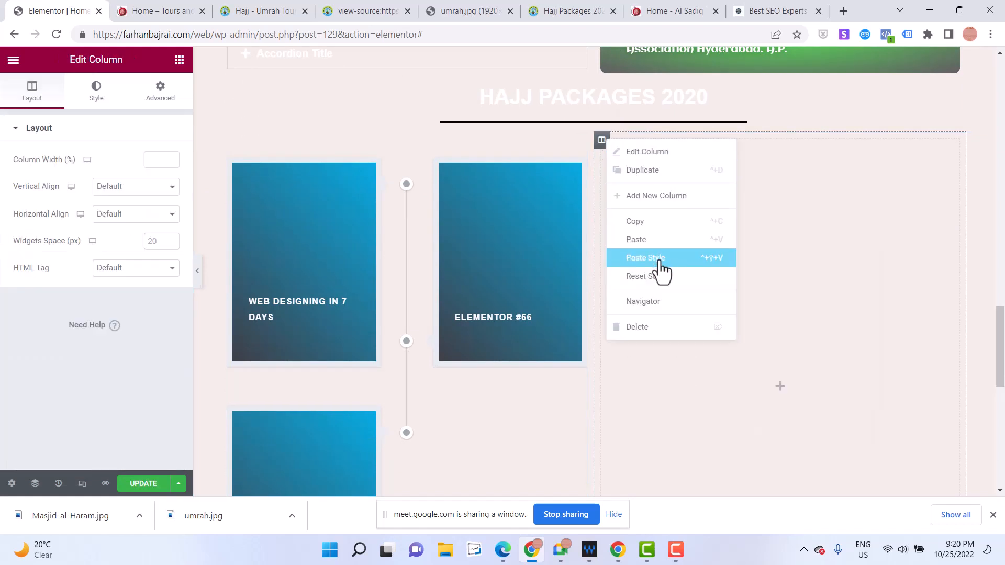
{"action": "left_click", "coordinate": [653, 331]}
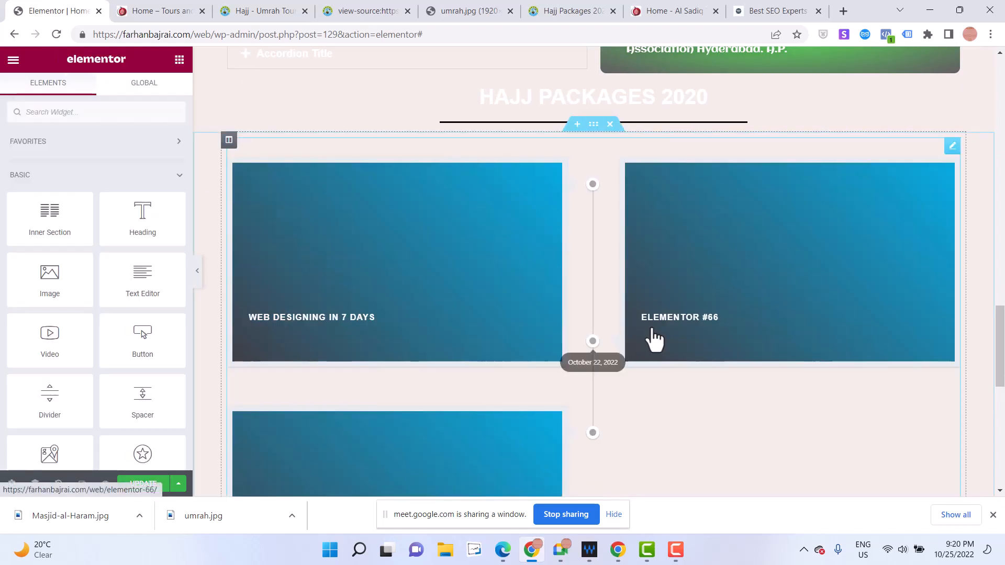
{"action": "scroll", "coordinate": [602, 301], "scroll_direction": "down", "scroll_amount": 4}
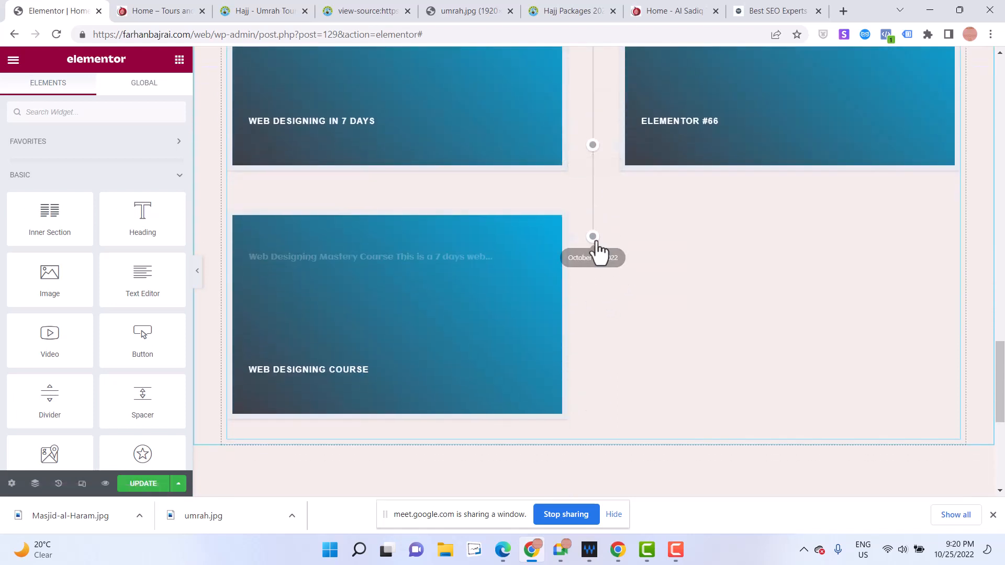
{"action": "scroll", "coordinate": [471, 294], "scroll_direction": "up", "scroll_amount": 3}
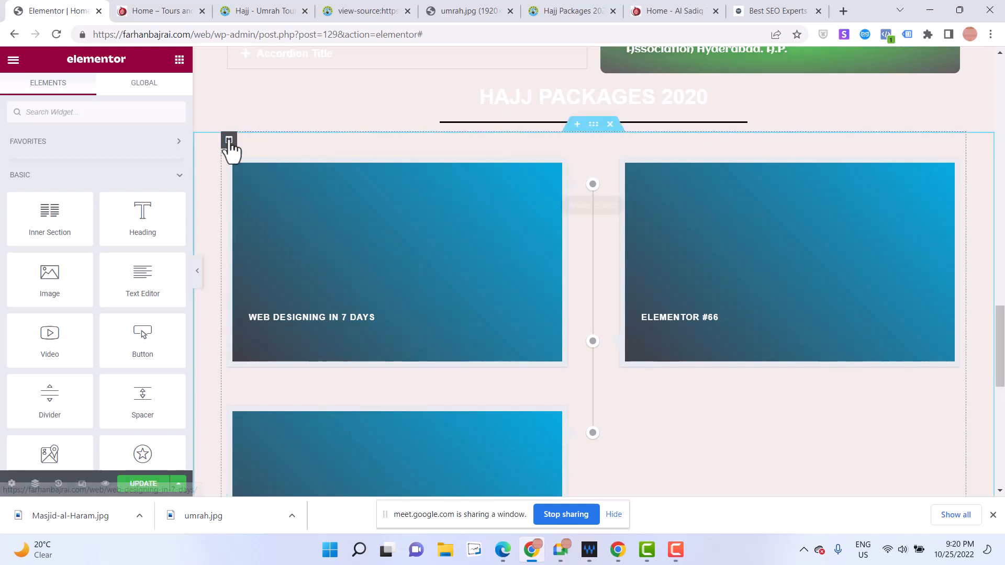
Set the Post Timeline column to Middle vertical alignment, Center horizontal alignment and 3 px widgets space
{"action": "left_click", "coordinate": [226, 142]}
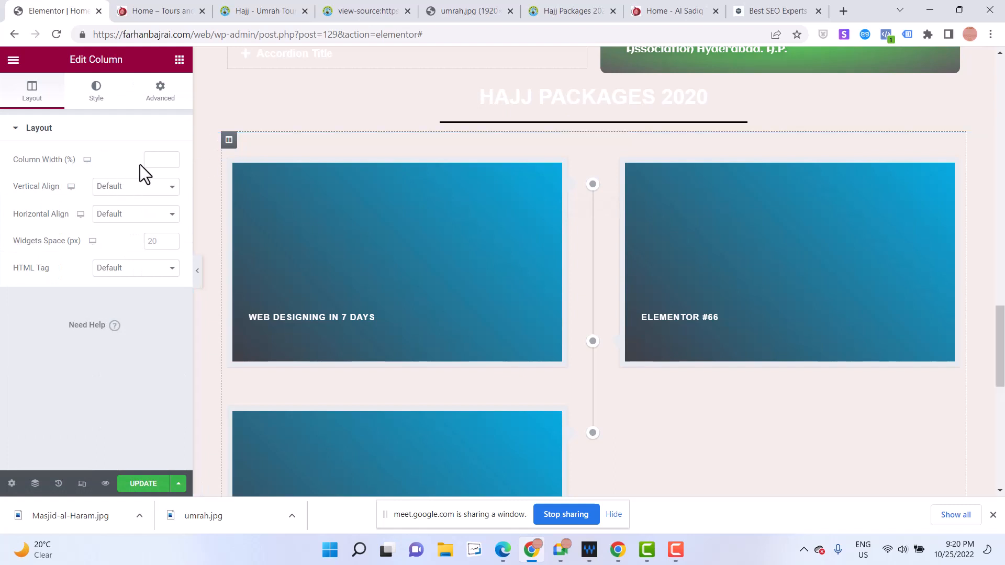
{"action": "left_click", "coordinate": [130, 193]}
{"action": "left_click", "coordinate": [129, 221]}
{"action": "left_click", "coordinate": [137, 215]}
{"action": "left_click", "coordinate": [137, 249]}
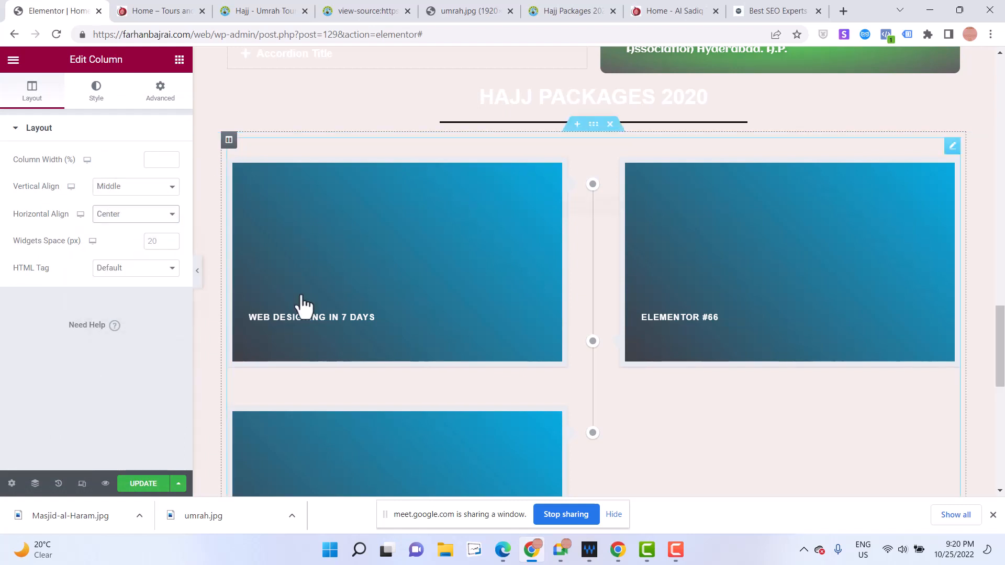
{"action": "triple_click", "coordinate": [170, 239]}
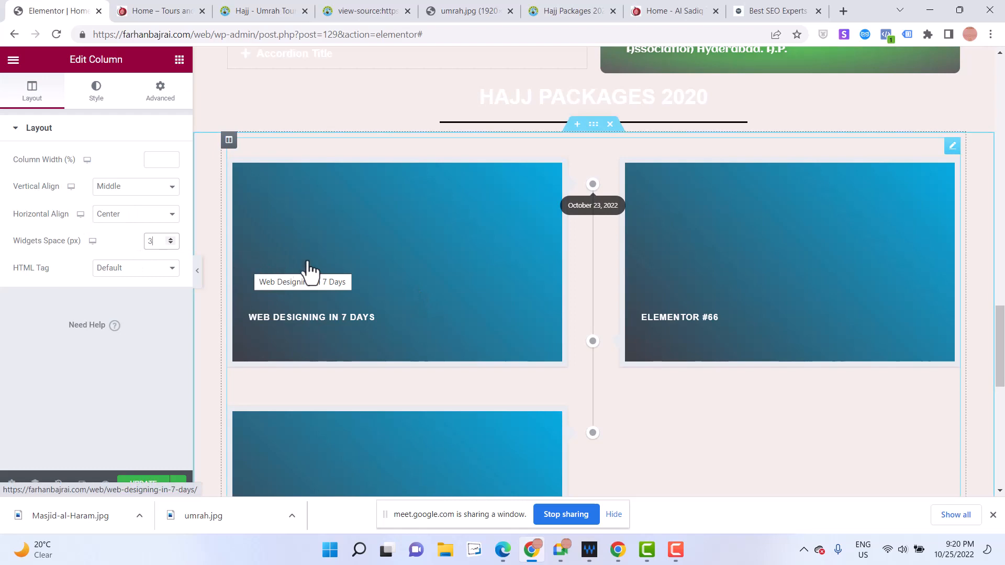
{"action": "scroll", "coordinate": [413, 283], "scroll_direction": "down", "scroll_amount": 5}
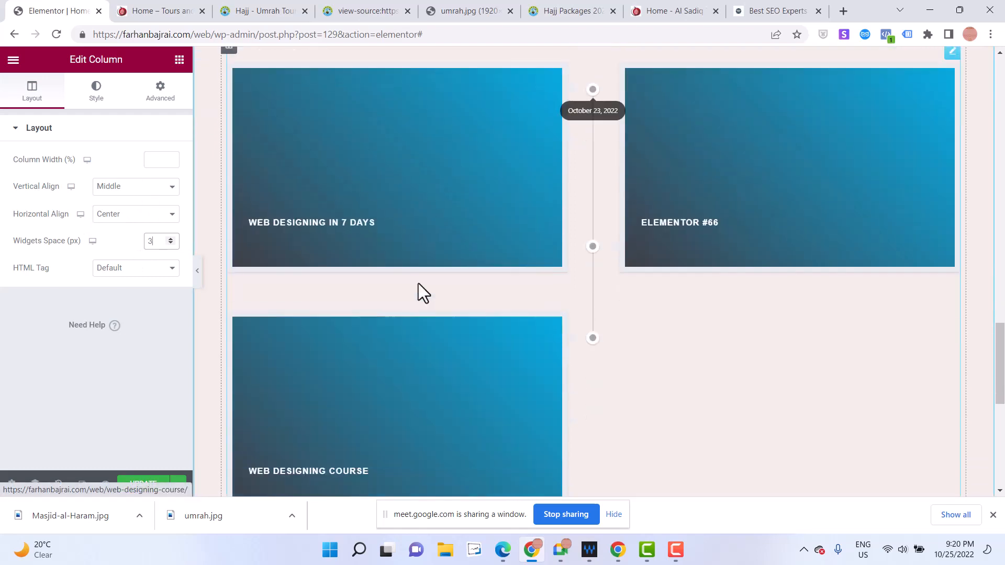
{"action": "scroll", "coordinate": [421, 300], "scroll_direction": "up", "scroll_amount": 5}
{"action": "scroll", "coordinate": [422, 300], "scroll_direction": "down", "scroll_amount": 5}
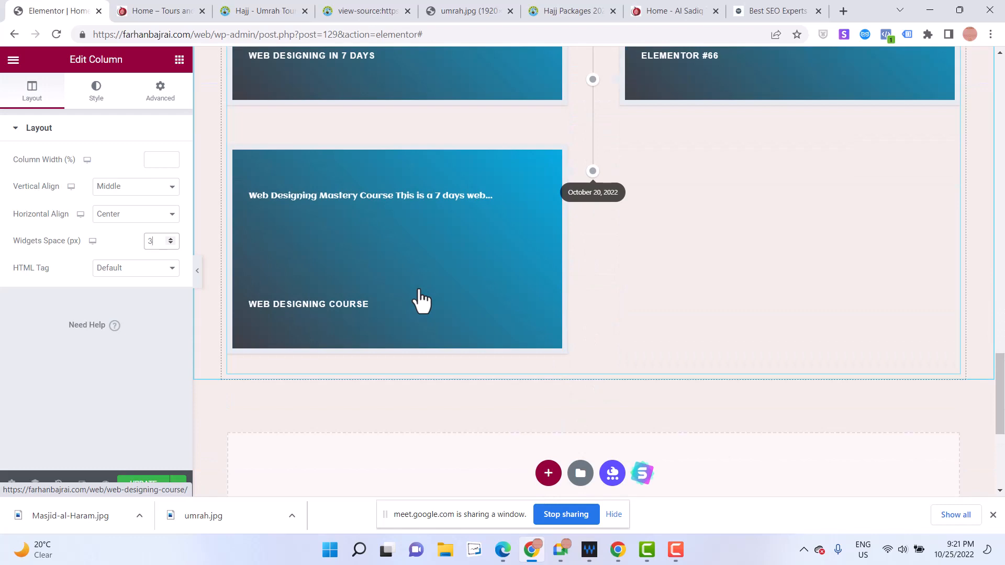
{"action": "scroll", "coordinate": [422, 299], "scroll_direction": "up", "scroll_amount": 5}
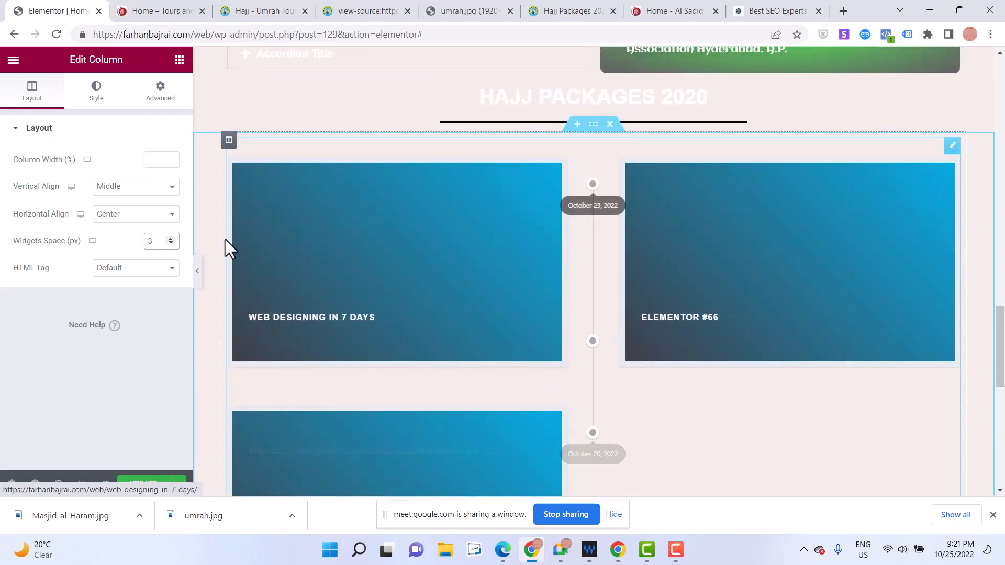
Examine the Economy Packages page linked from the Mubarak Travels package box, and return to the Elementor editor
{"action": "left_click", "coordinate": [261, 9]}
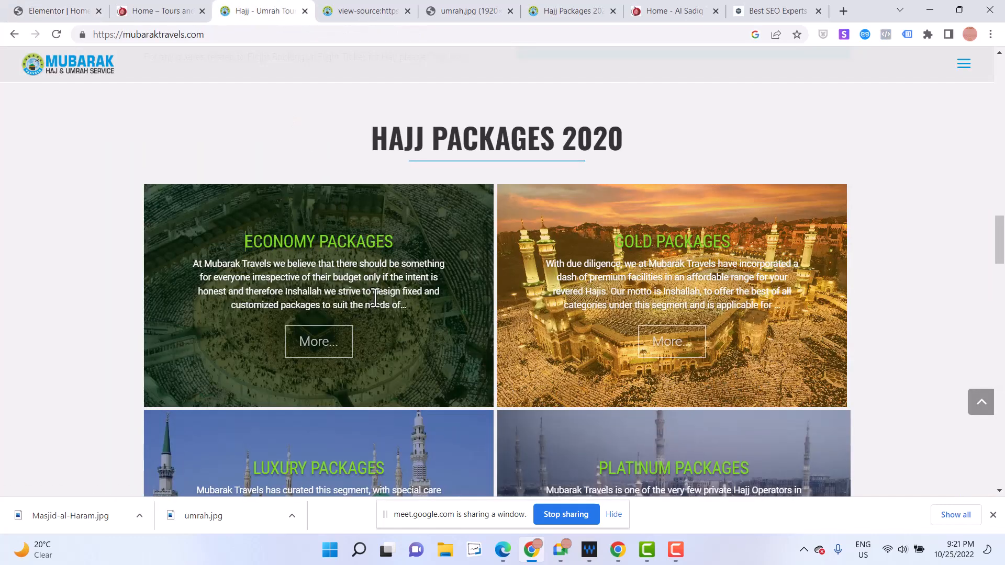
{"action": "left_click", "coordinate": [311, 362]}
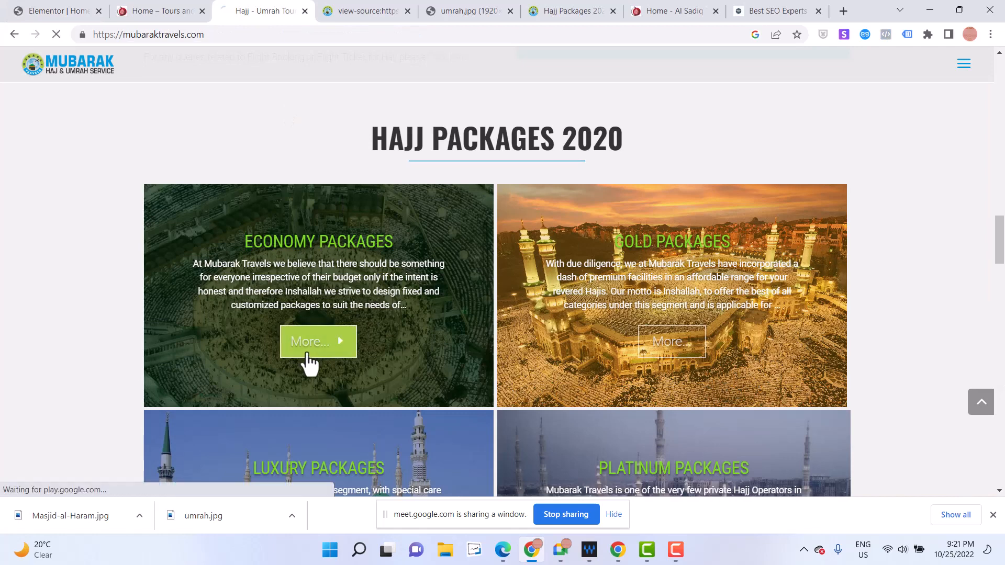
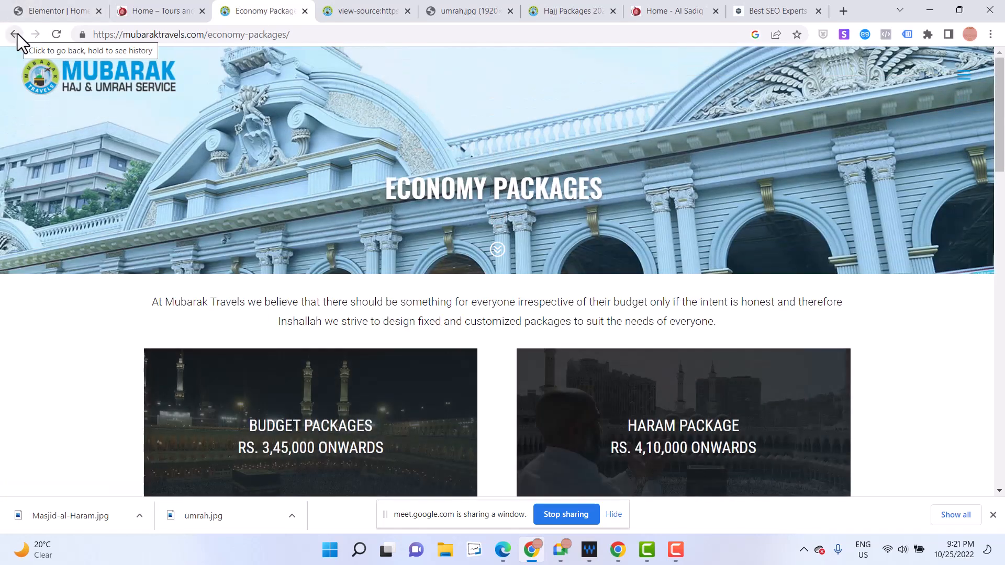
{"action": "left_click", "coordinate": [16, 34]}
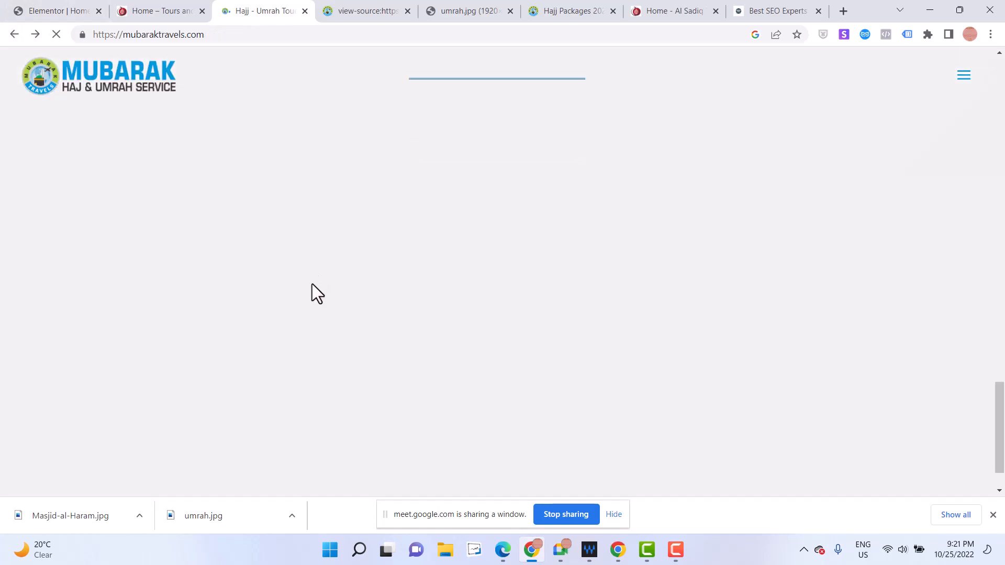
{"action": "left_click", "coordinate": [156, 6]}
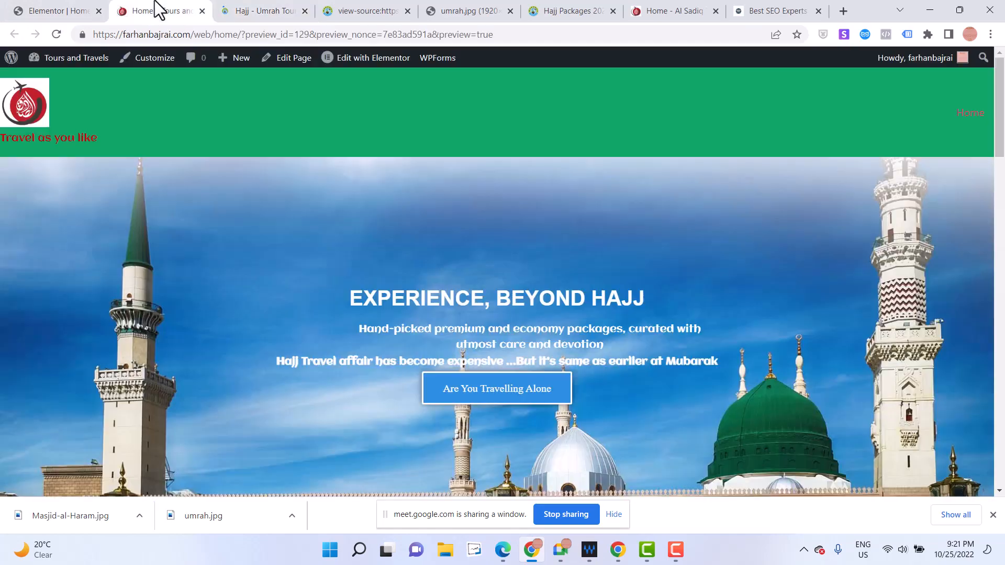
{"action": "left_click", "coordinate": [57, 5]}
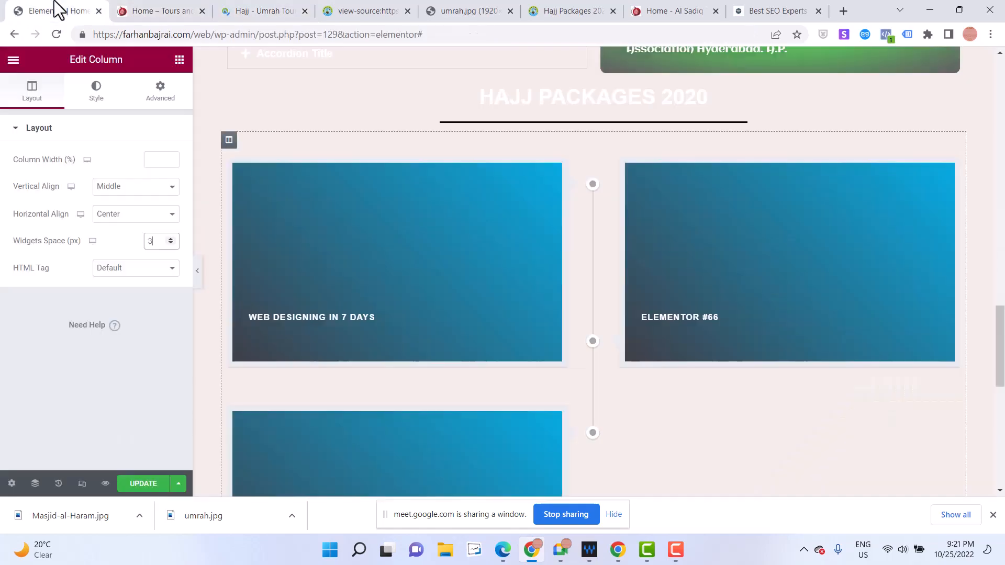
Check what follows the Hajj Packages section on the Mubarak Travels home page, and return to the Elementor editor
{"action": "left_click", "coordinate": [238, 17]}
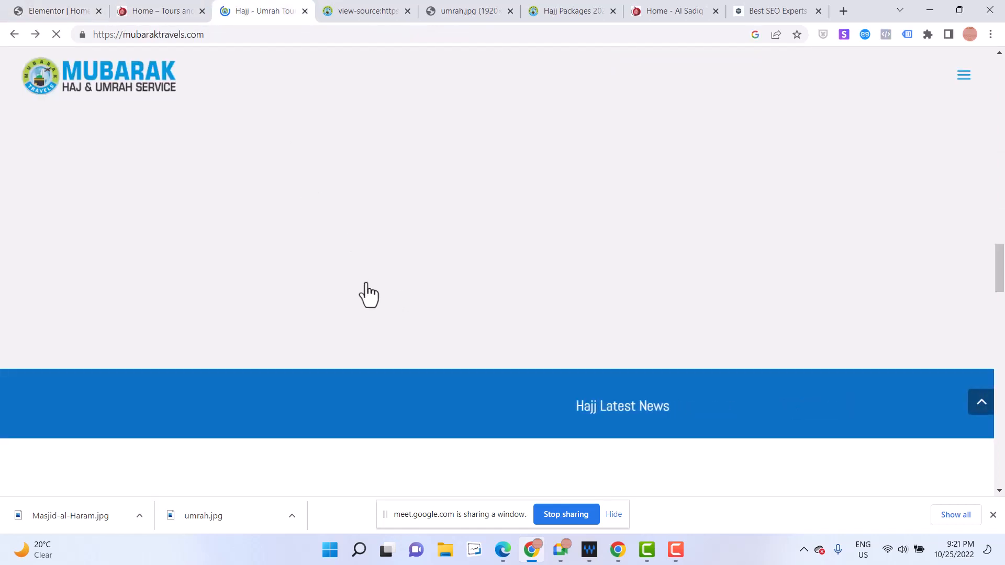
{"action": "scroll", "coordinate": [366, 284], "scroll_direction": "down", "scroll_amount": 12}
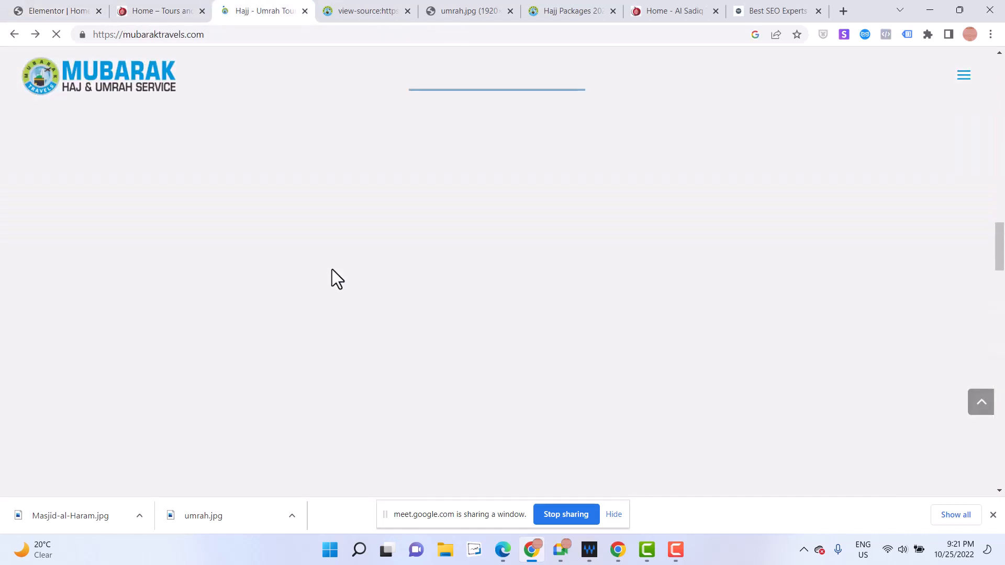
{"action": "scroll", "coordinate": [331, 269], "scroll_direction": "down", "scroll_amount": 5}
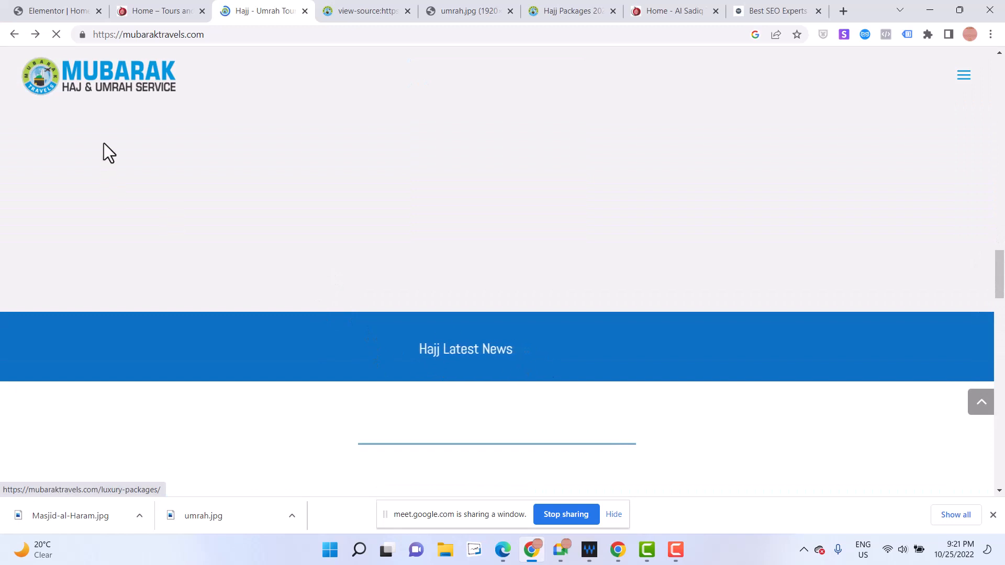
{"action": "left_click", "coordinate": [70, 10]}
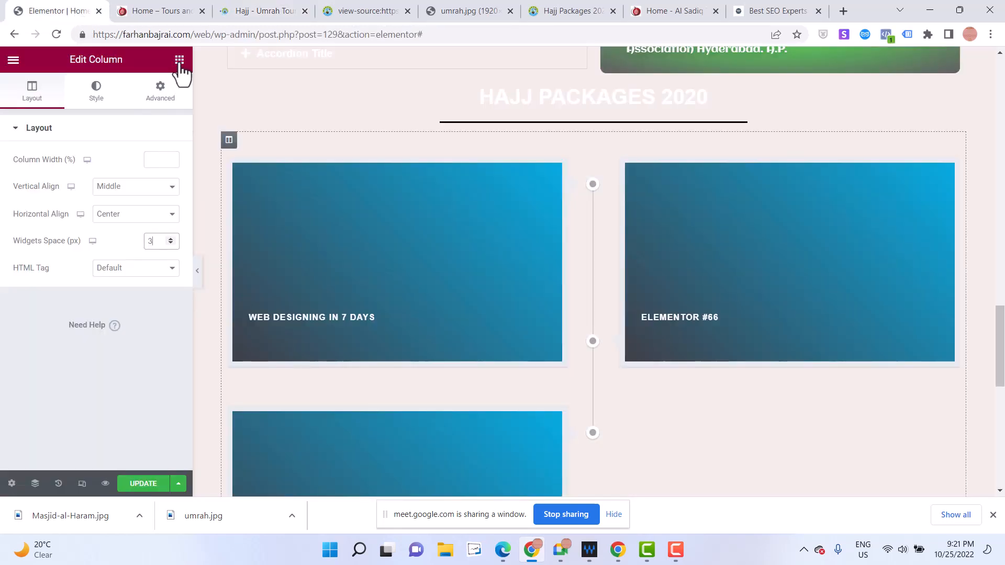
Add a new single-column section below the Post Timeline section
{"action": "scroll", "coordinate": [359, 281], "scroll_direction": "down", "scroll_amount": 5}
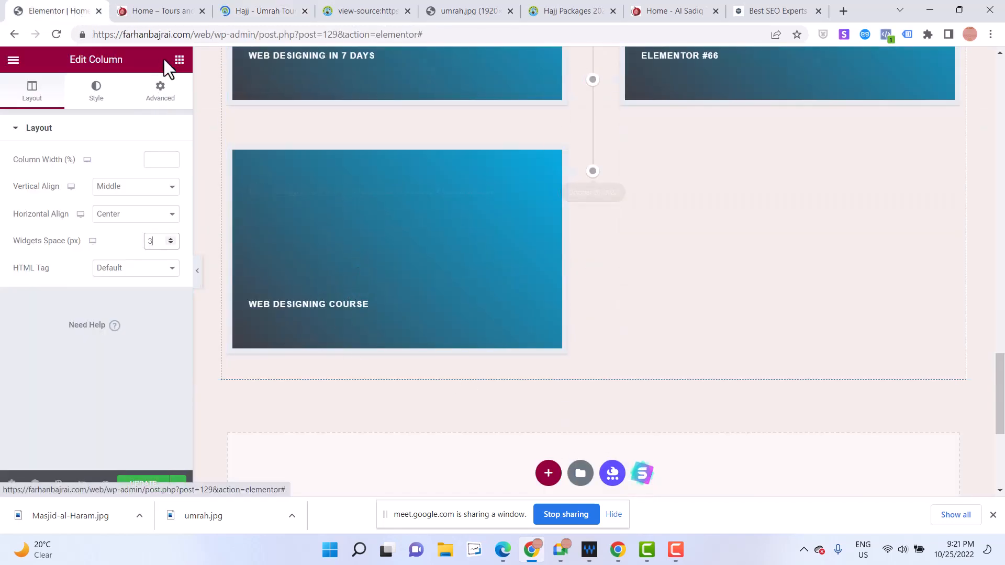
{"action": "left_click", "coordinate": [180, 61]}
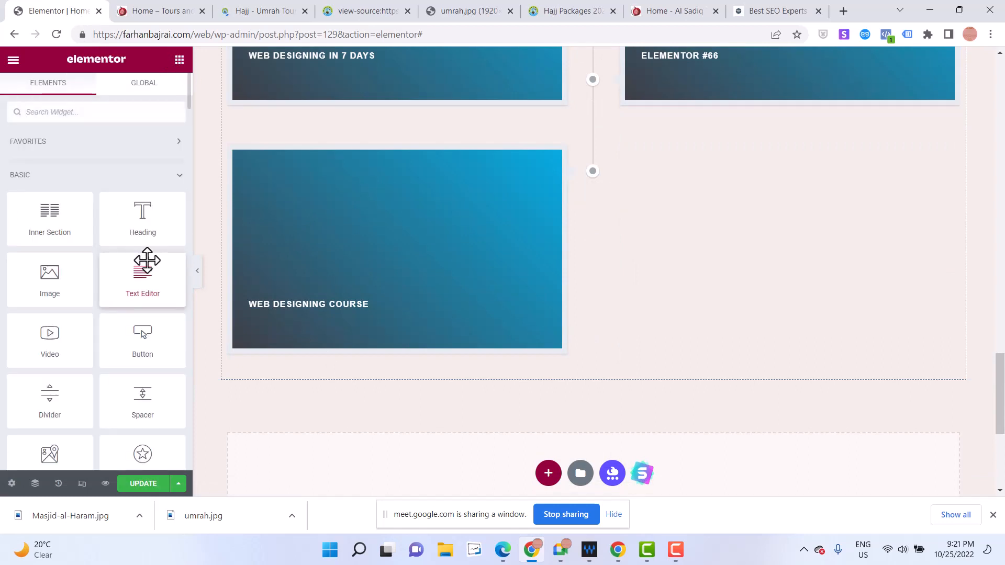
{"action": "left_click", "coordinate": [547, 475]}
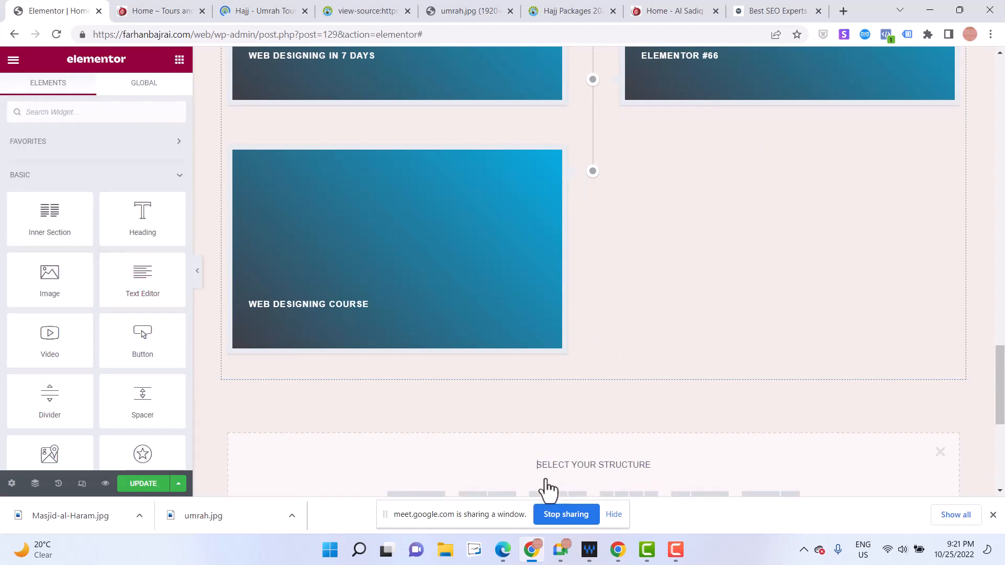
{"action": "scroll", "coordinate": [250, 398], "scroll_direction": "down", "scroll_amount": 3}
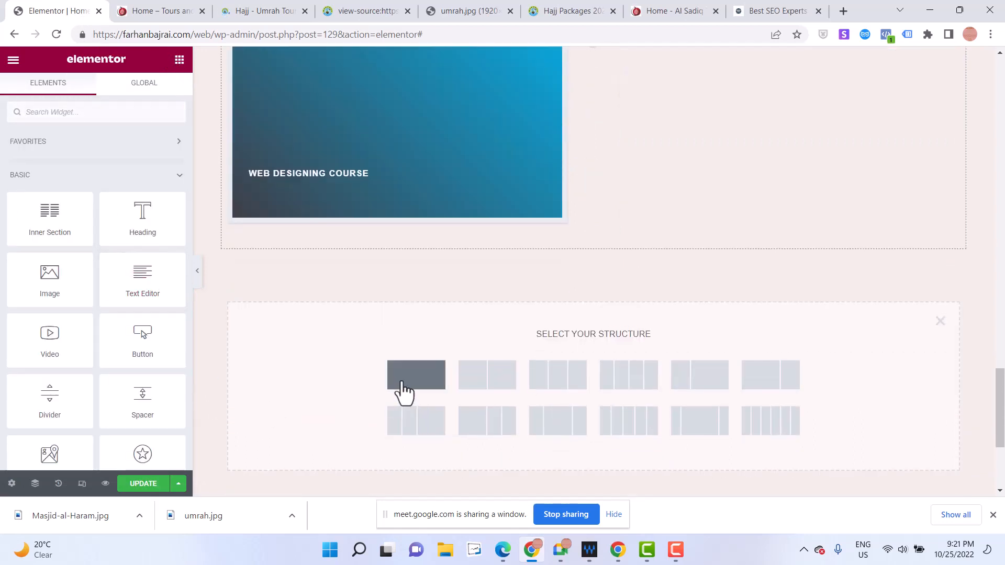
{"action": "left_click", "coordinate": [403, 387]}
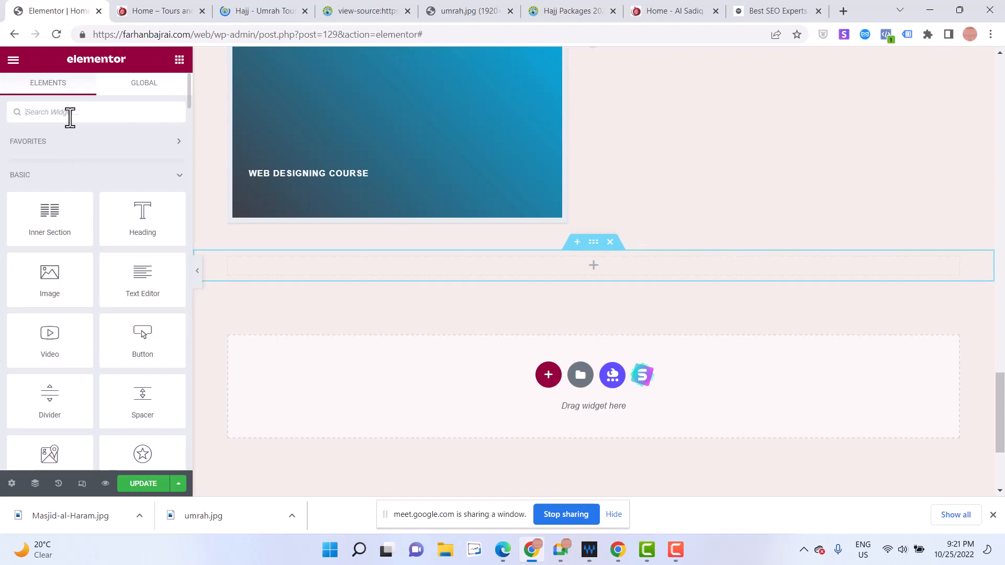
Search the widgets for "text" and add a centred Text Path reading "latest news" to the new section
{"action": "type", "text": "text"}
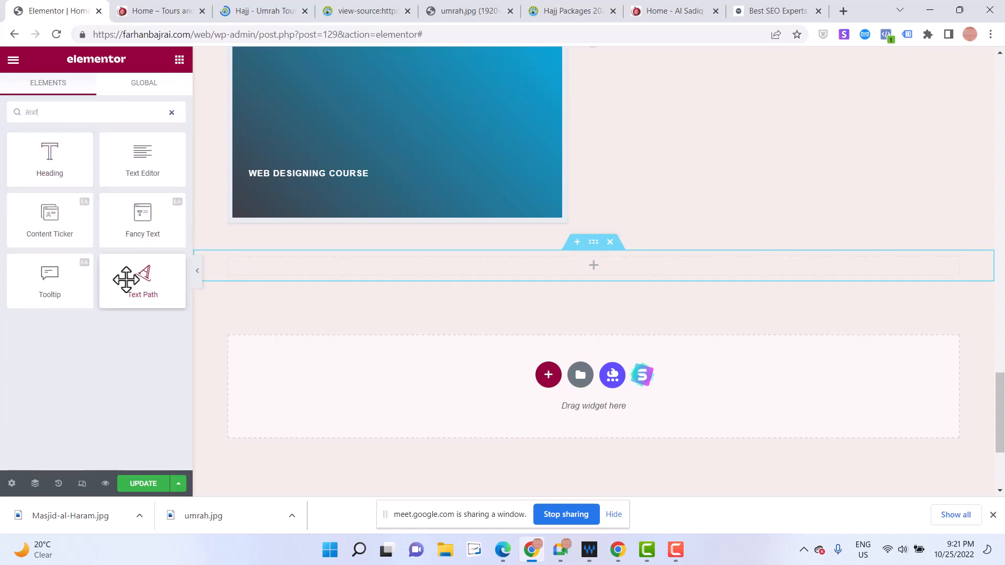
{"action": "left_click_drag", "start_coordinate": [125, 285], "coordinate": [445, 264]}
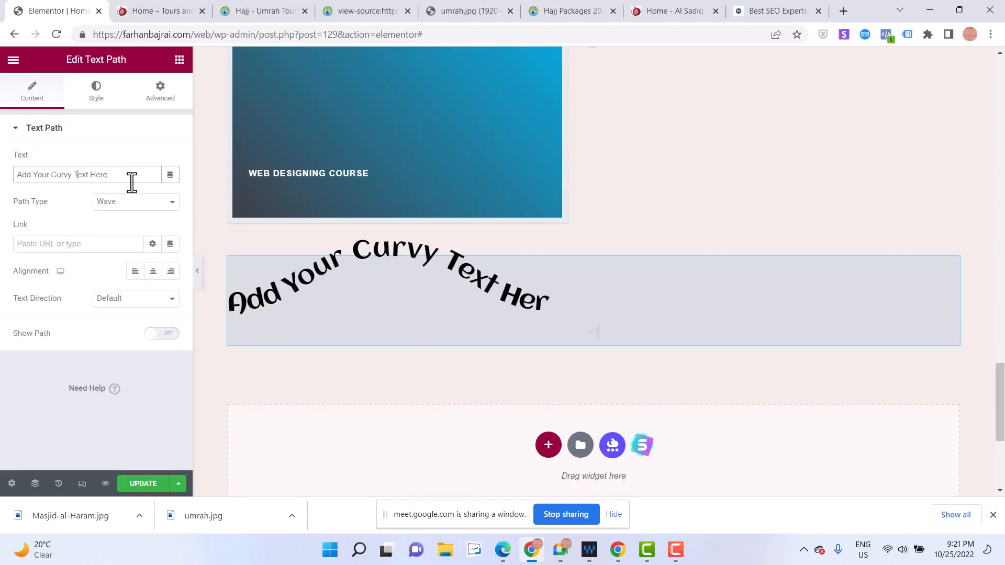
{"action": "triple_click", "coordinate": [113, 175]}
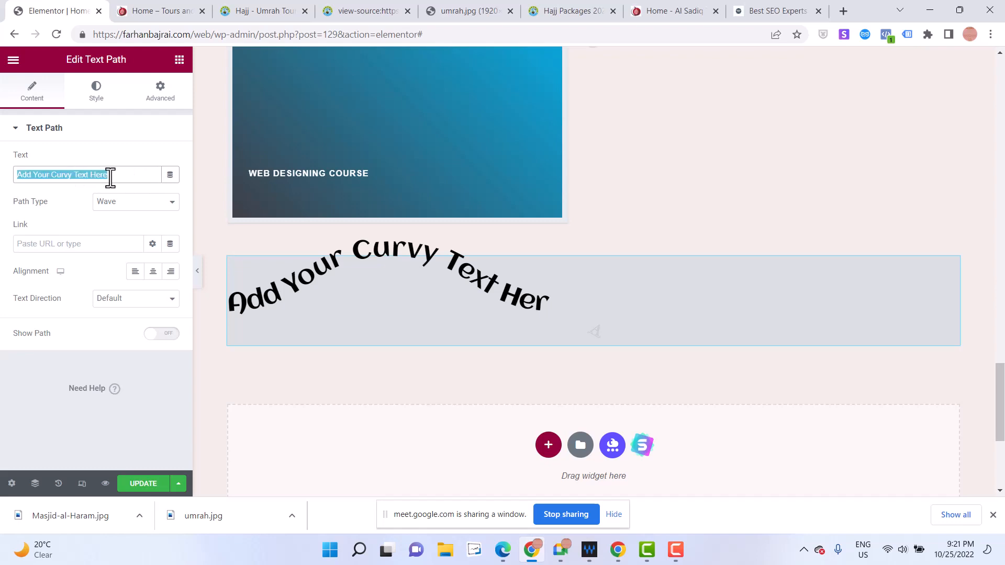
{"action": "type", "text": "I"}
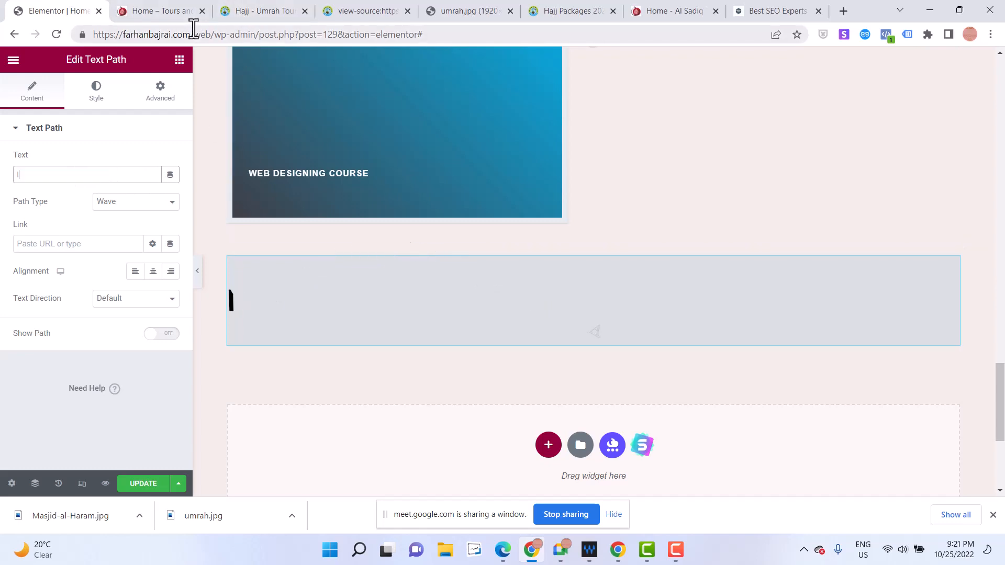
{"action": "type", "text": "atest news"}
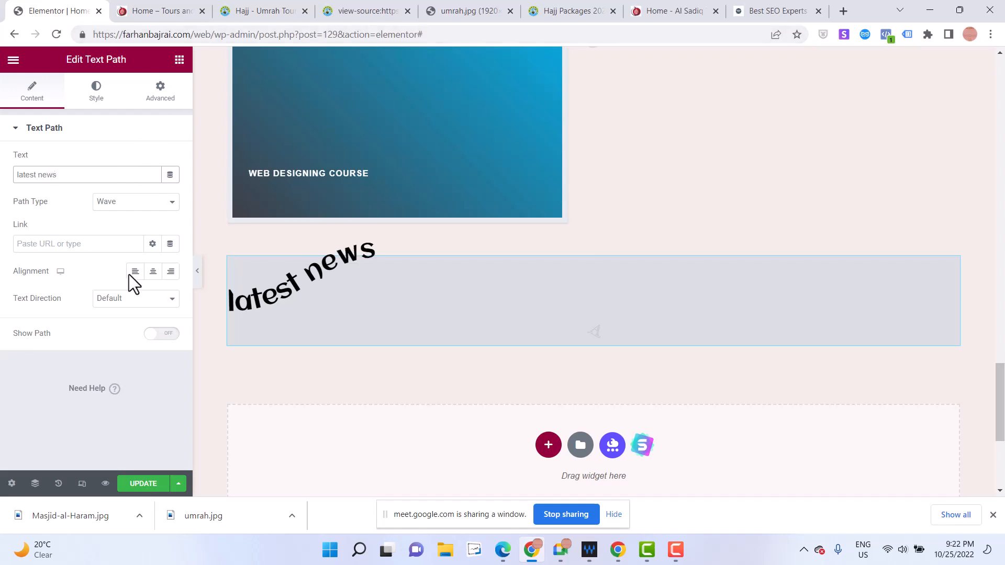
{"action": "left_click", "coordinate": [152, 272]}
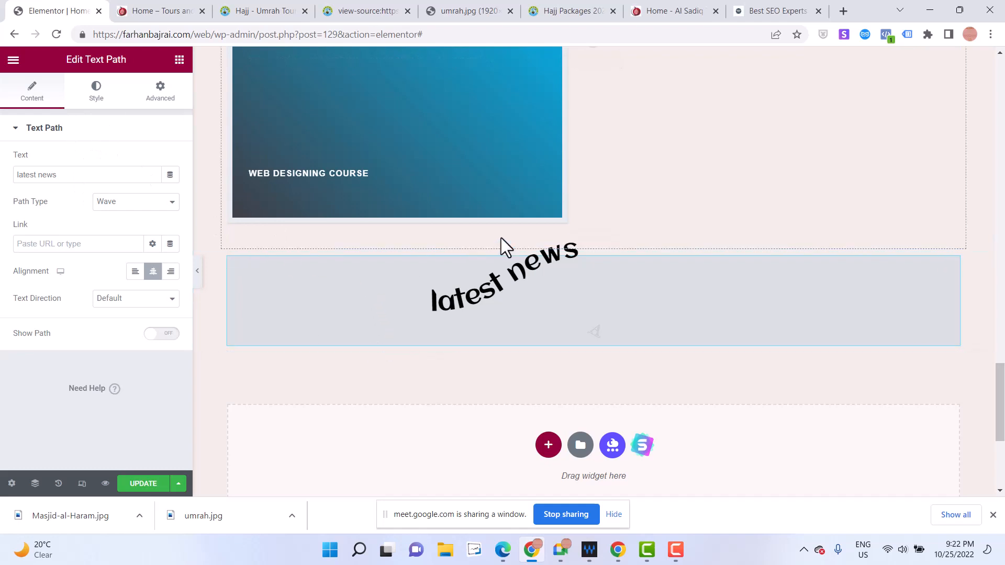
Delete the column holding the "latest news" Text Path and add a Text Editor widget in its place
{"action": "left_click", "coordinate": [230, 259]}
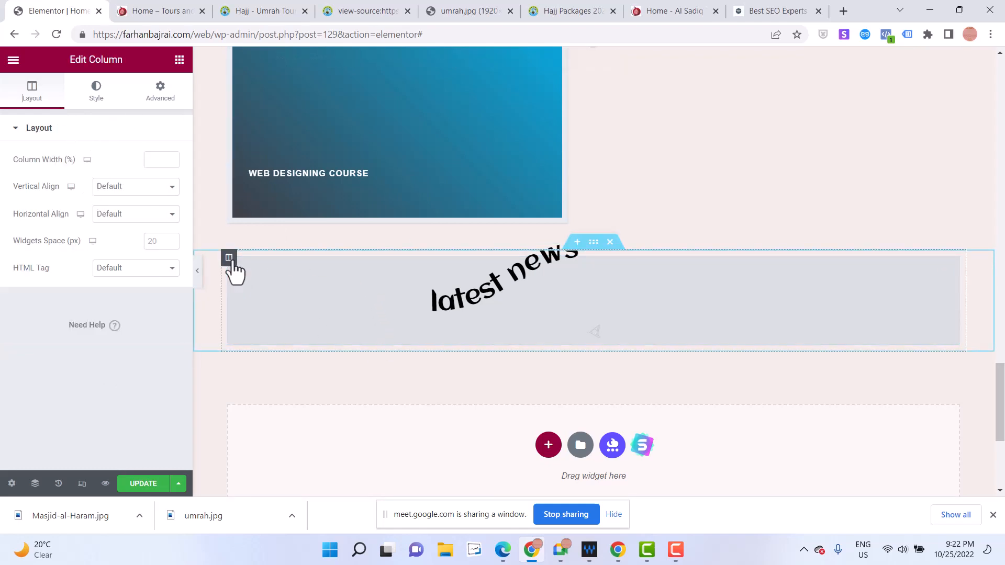
{"action": "key", "text": "Delete"}
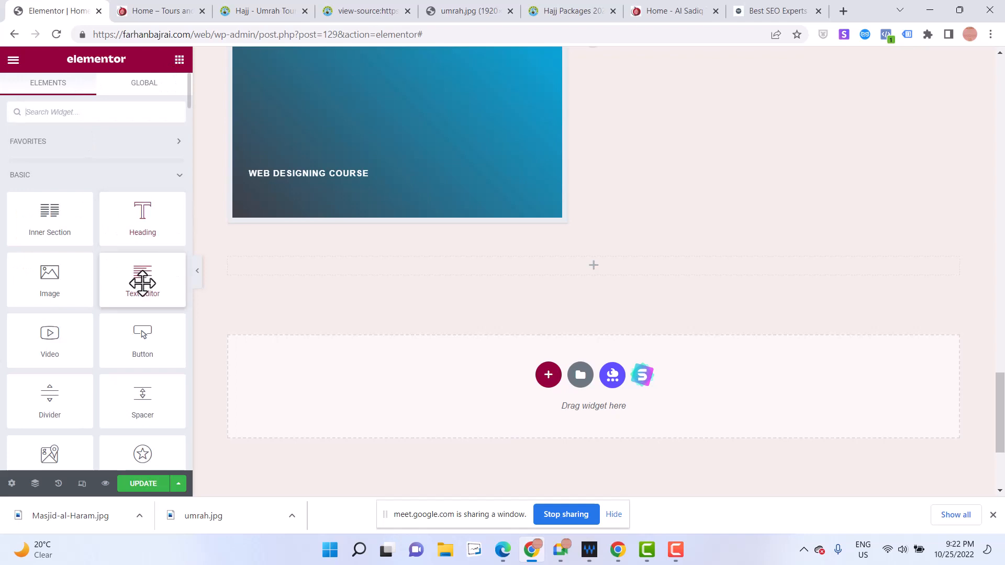
{"action": "left_click_drag", "start_coordinate": [142, 281], "coordinate": [561, 261]}
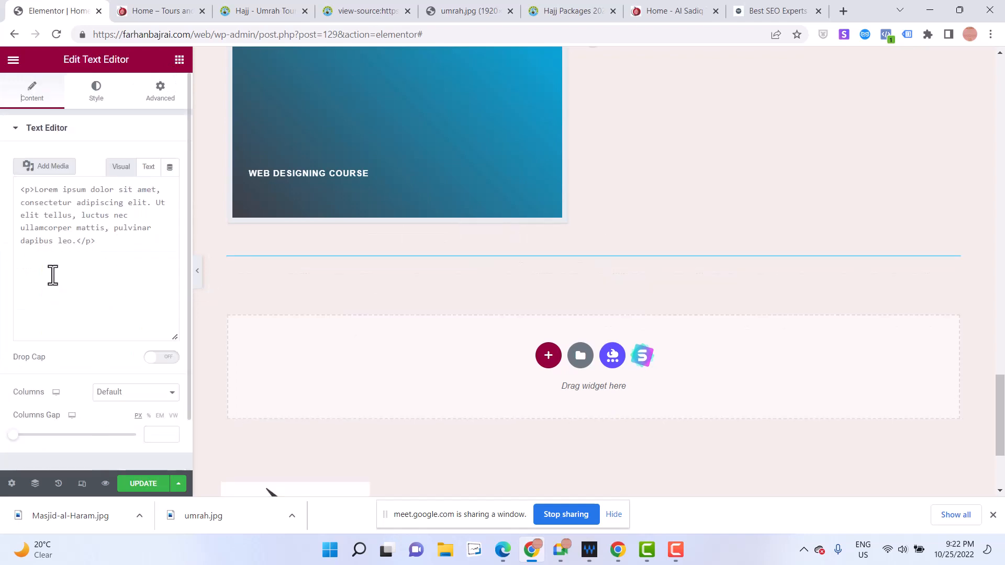
Replace the Text Editor's placeholder paragraph with "latest news latest news" on a single line
{"action": "triple_click", "coordinate": [77, 256]}
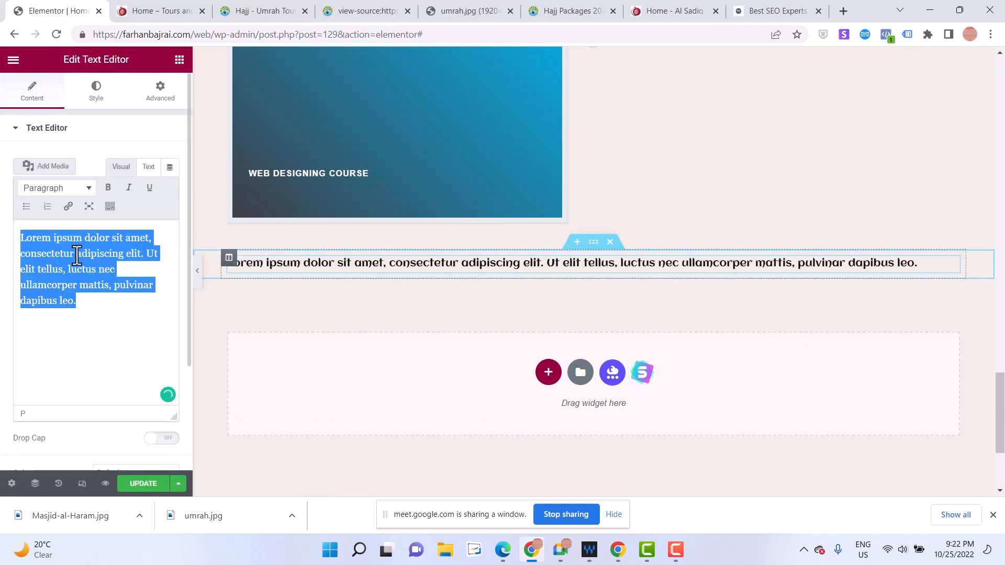
{"action": "type", "text": "latest news"}
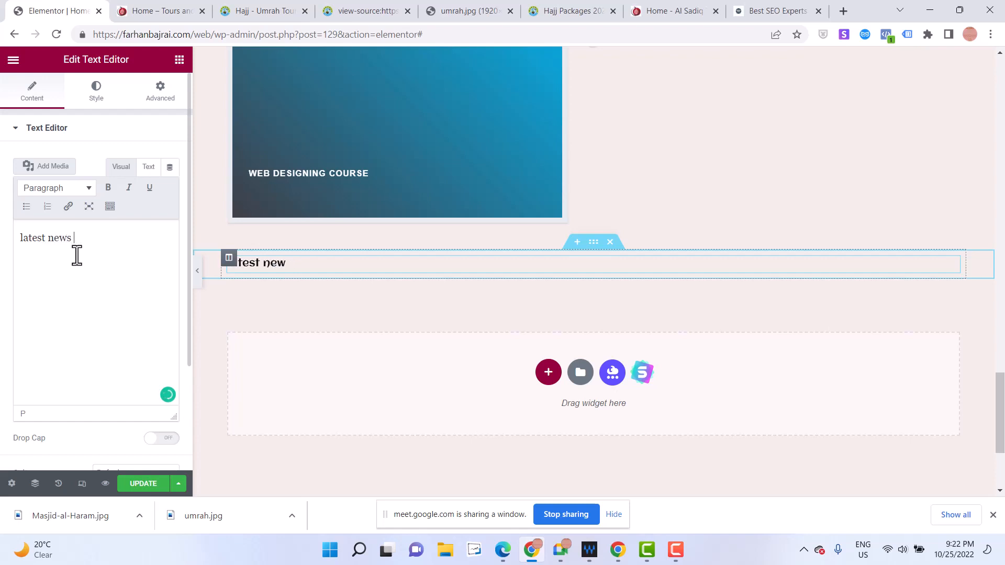
{"action": "triple_click", "coordinate": [77, 256]}
{"action": "key", "text": "ctrl+c"}
{"action": "left_click", "coordinate": [77, 256]}
{"action": "key", "text": "Return"}
{"action": "key", "text": "ctrl+v"}
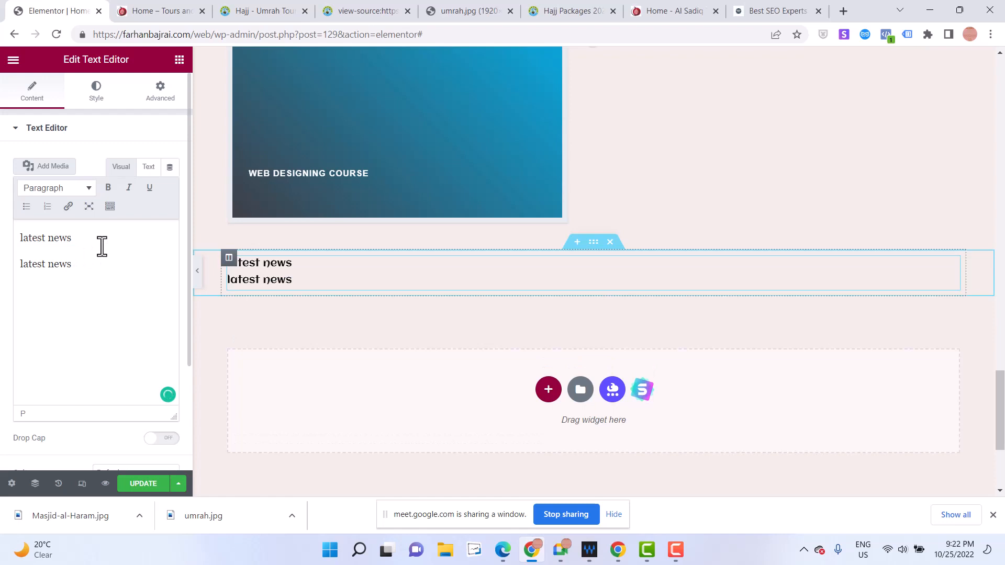
{"action": "left_click", "coordinate": [99, 246]}
{"action": "key", "text": "Delete"}
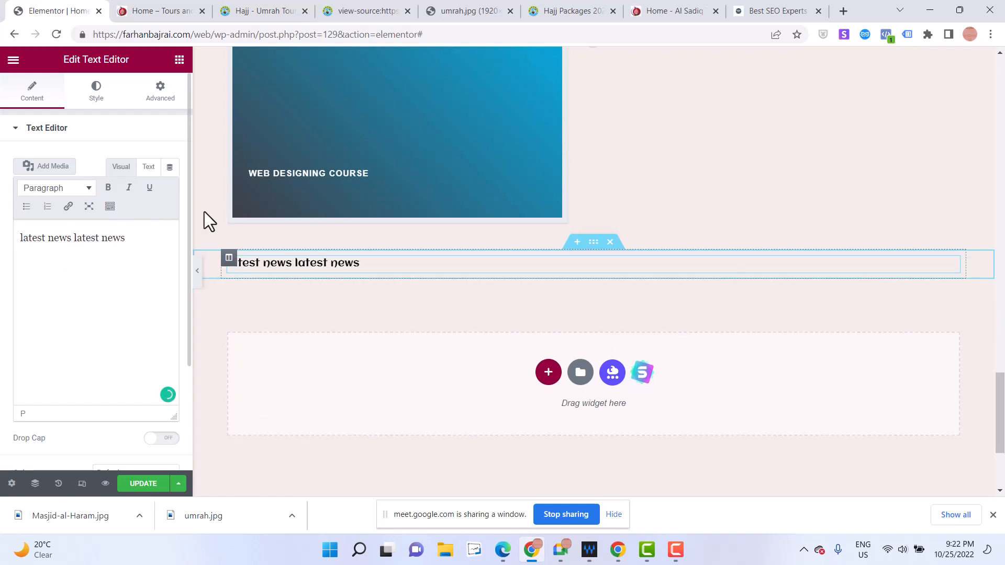
Give the "latest news" text a Slide In Left entrance animation
{"action": "left_click", "coordinate": [95, 89]}
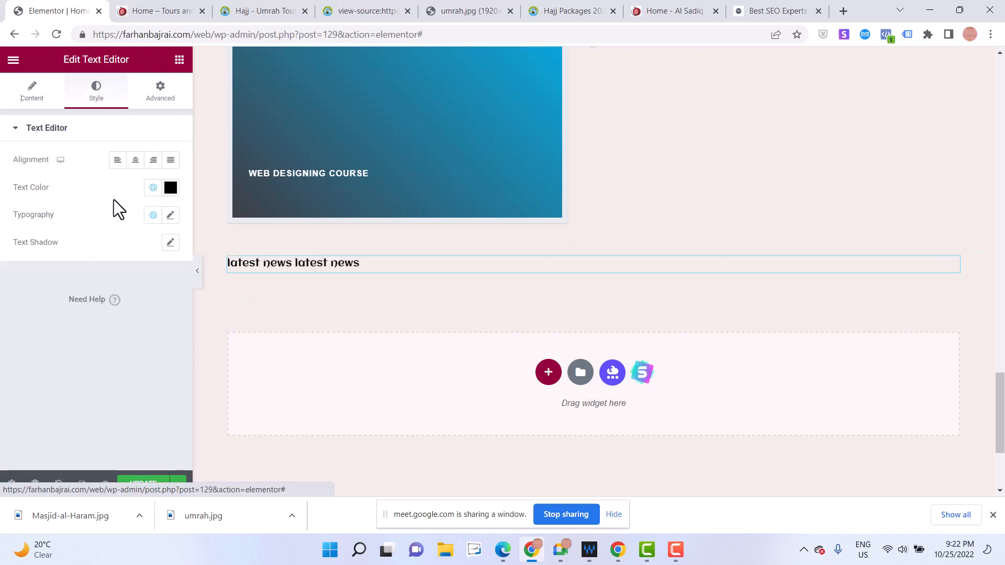
{"action": "left_click", "coordinate": [157, 97]}
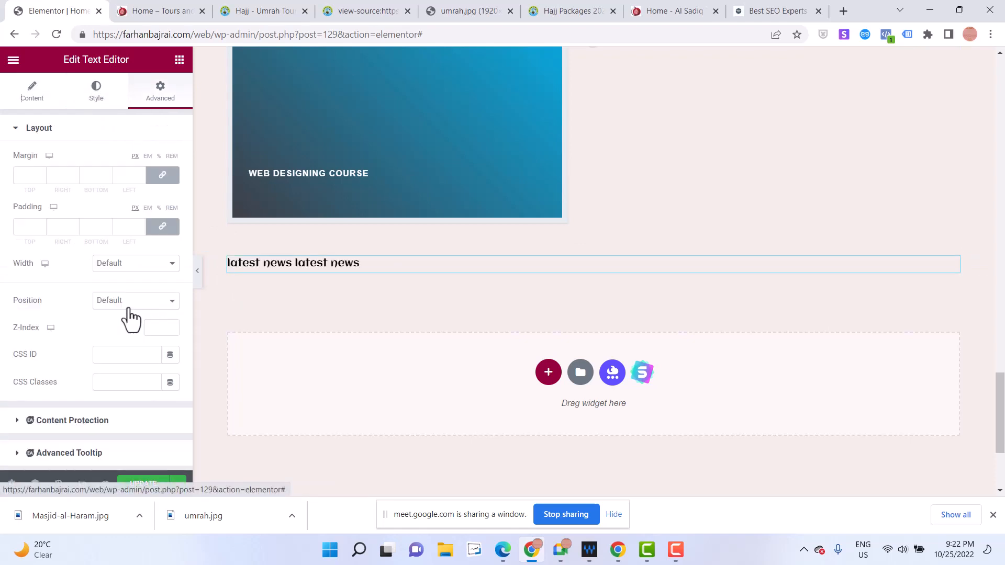
{"action": "scroll", "coordinate": [97, 314], "scroll_direction": "down", "scroll_amount": 3}
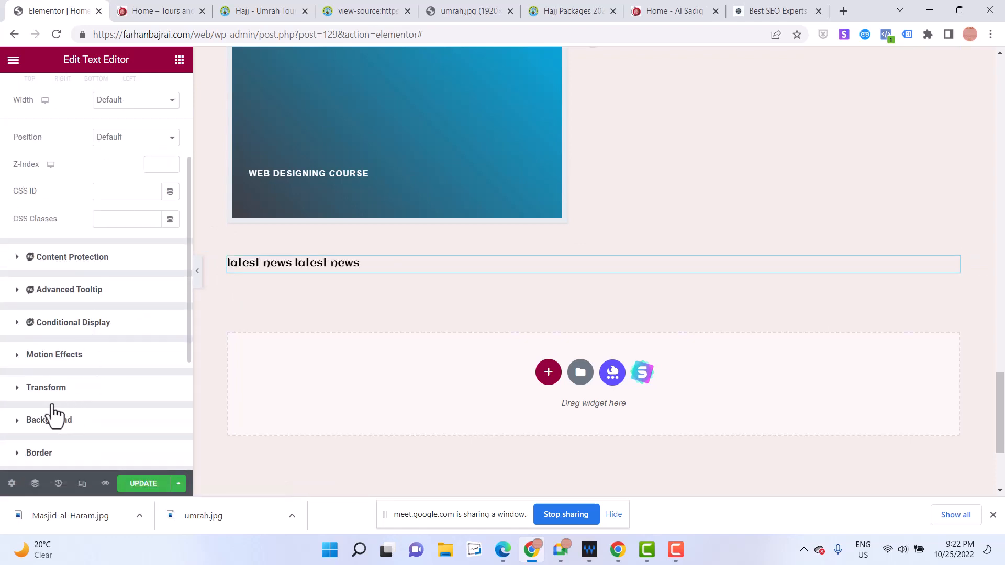
{"action": "left_click", "coordinate": [20, 361]}
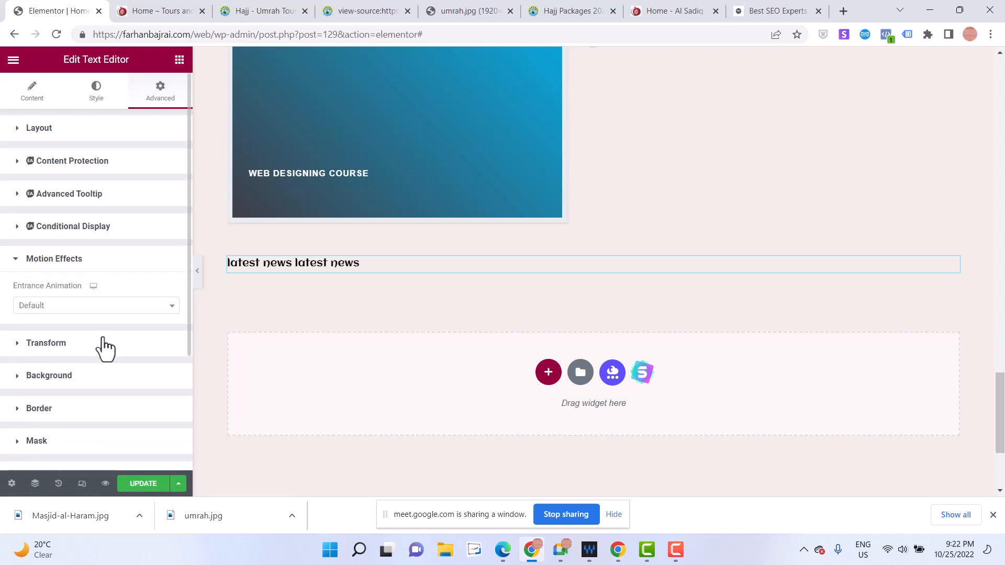
{"action": "left_click", "coordinate": [93, 309]}
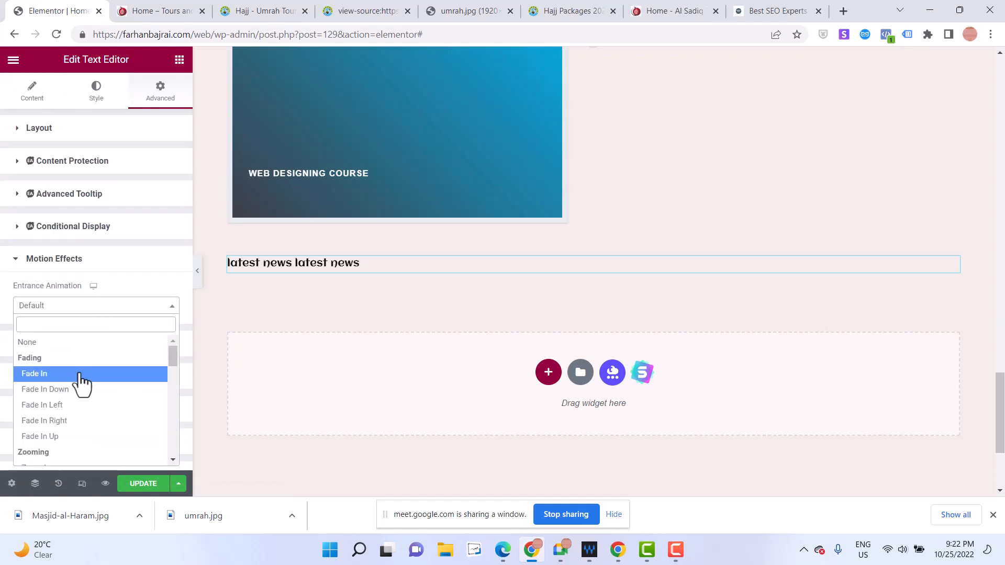
{"action": "scroll", "coordinate": [82, 385], "scroll_direction": "down", "scroll_amount": 3}
{"action": "scroll", "coordinate": [82, 388], "scroll_direction": "down", "scroll_amount": 3}
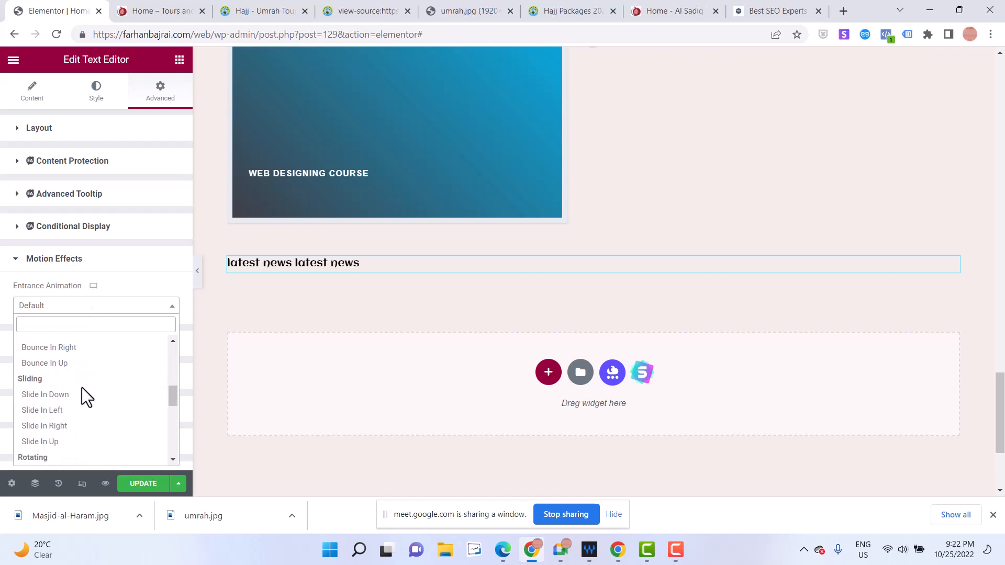
{"action": "left_click", "coordinate": [74, 413]}
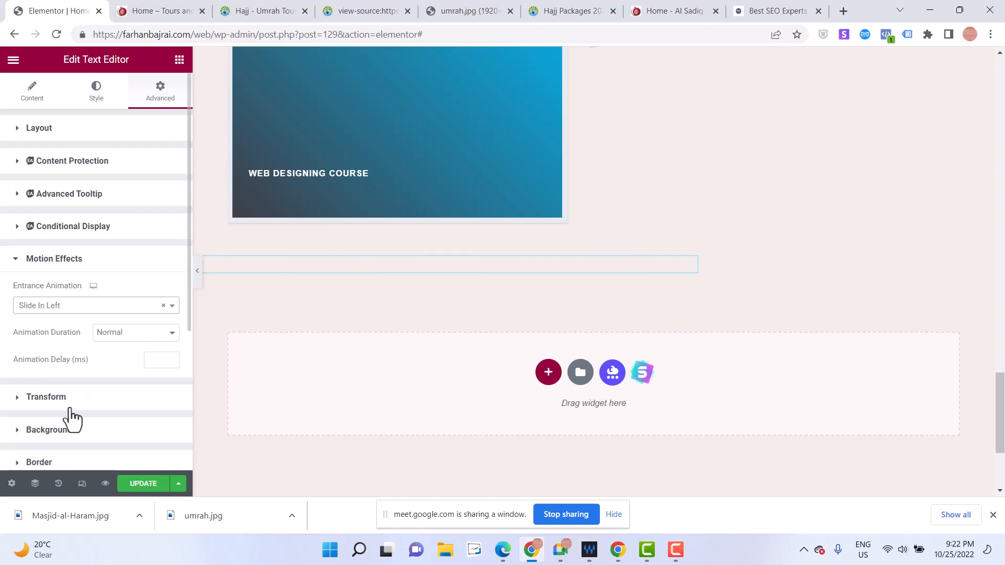
Set the entrance animation of the "latest news" text to Slide In Right
{"action": "left_click", "coordinate": [82, 310]}
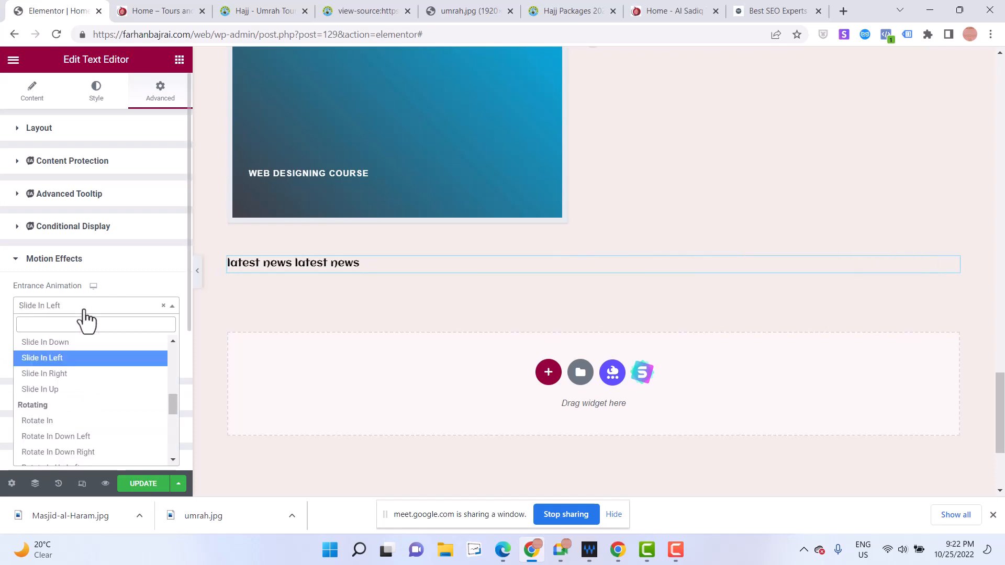
{"action": "scroll", "coordinate": [65, 405], "scroll_direction": "down", "scroll_amount": 4}
{"action": "scroll", "coordinate": [63, 403], "scroll_direction": "up", "scroll_amount": 4}
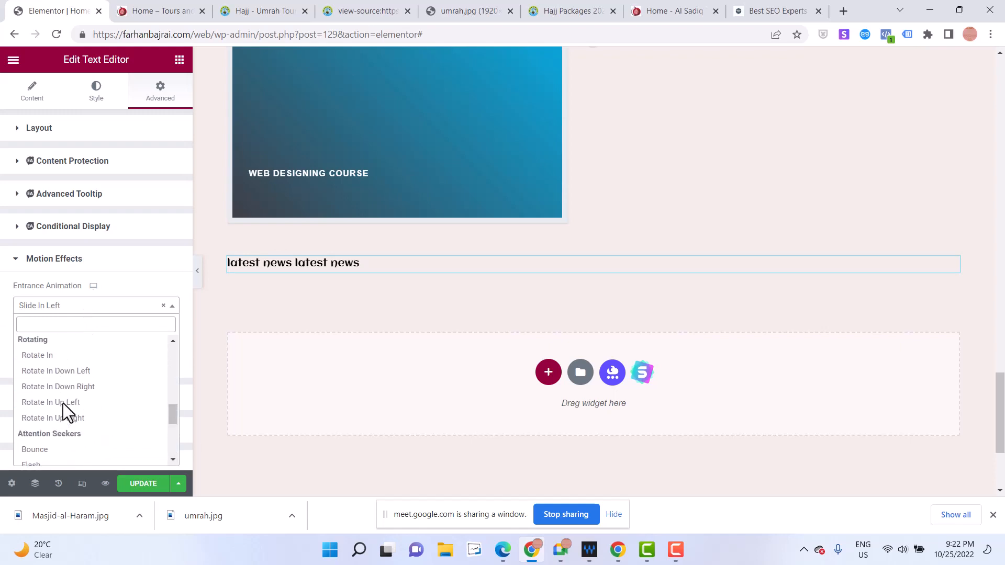
{"action": "scroll", "coordinate": [61, 430], "scroll_direction": "down", "scroll_amount": 1}
{"action": "scroll", "coordinate": [61, 431], "scroll_direction": "down", "scroll_amount": 4}
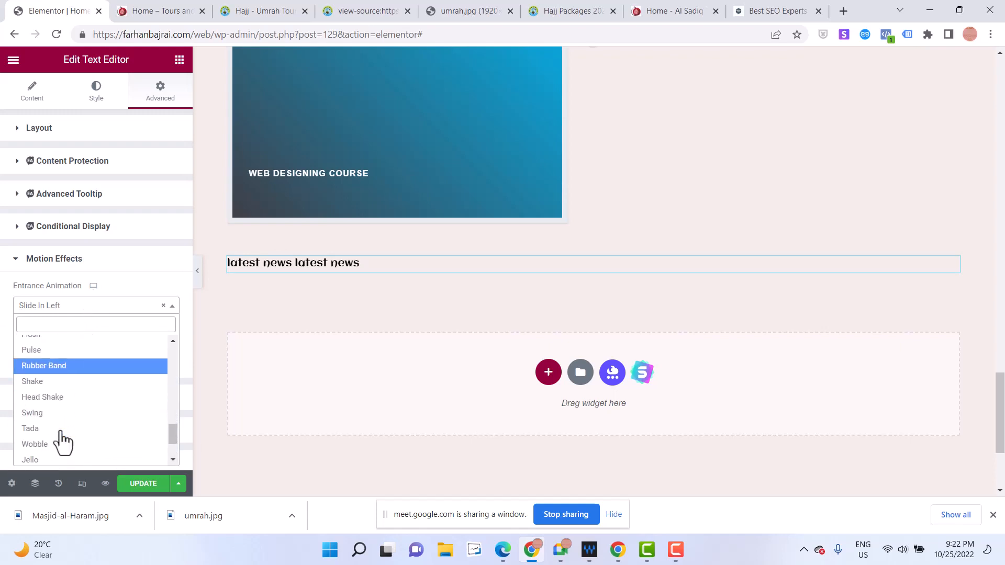
{"action": "scroll", "coordinate": [62, 440], "scroll_direction": "up", "scroll_amount": 7}
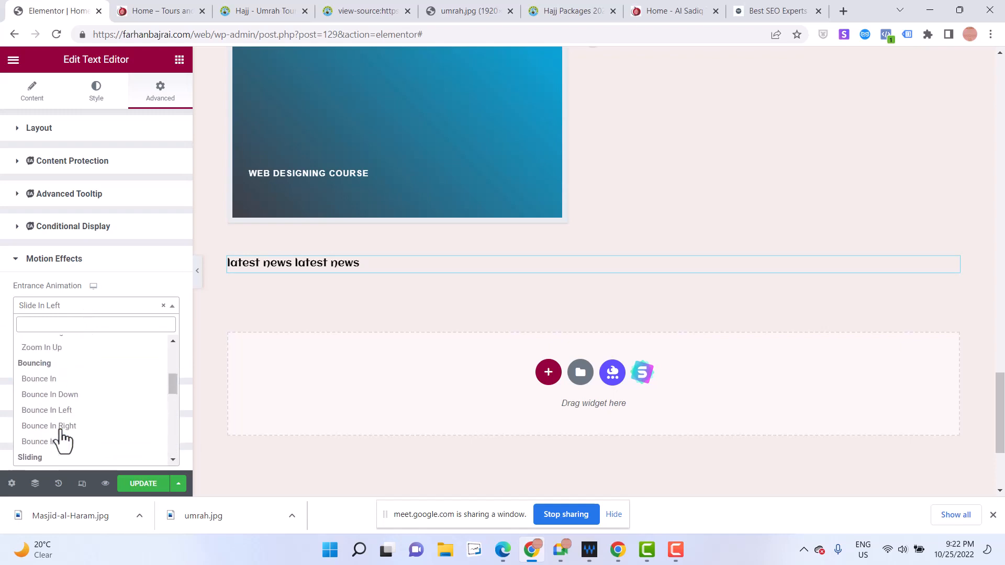
{"action": "scroll", "coordinate": [56, 404], "scroll_direction": "up", "scroll_amount": 4}
{"action": "scroll", "coordinate": [55, 403], "scroll_direction": "down", "scroll_amount": 4}
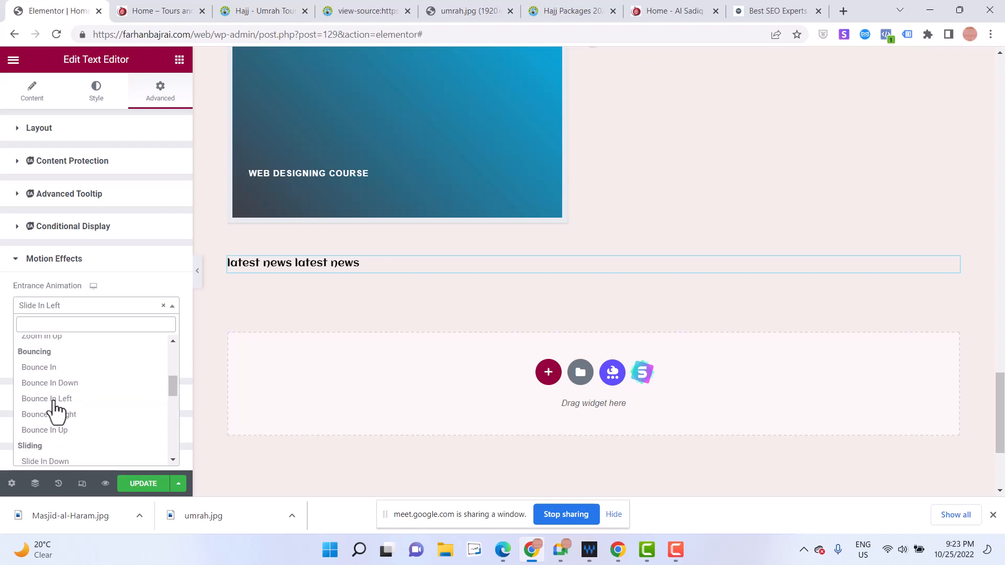
{"action": "scroll", "coordinate": [53, 443], "scroll_direction": "down", "scroll_amount": 3}
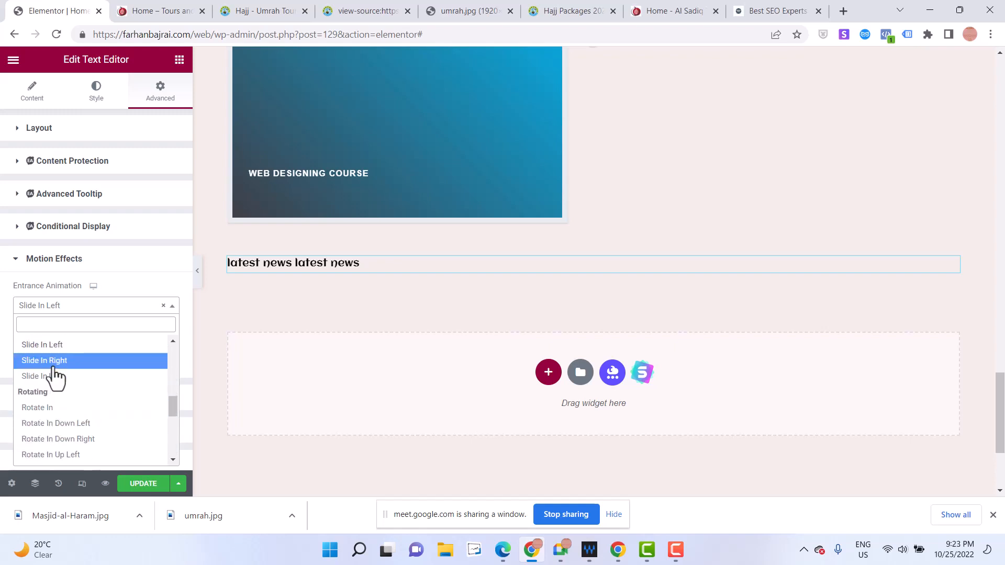
{"action": "left_click", "coordinate": [54, 366]}
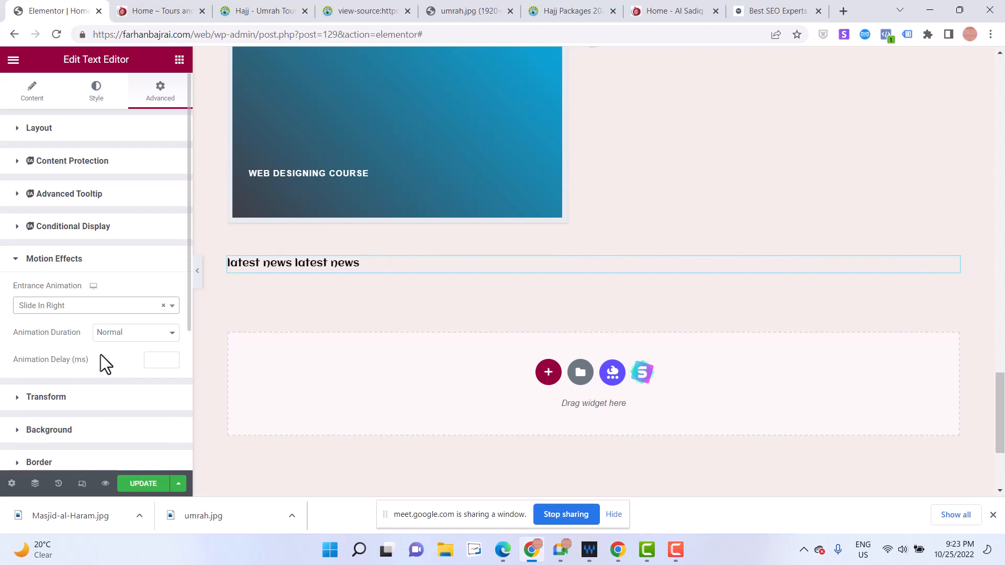
Set the text's animation duration to Slow and its animation delay to 500 ms
{"action": "left_click", "coordinate": [124, 335]}
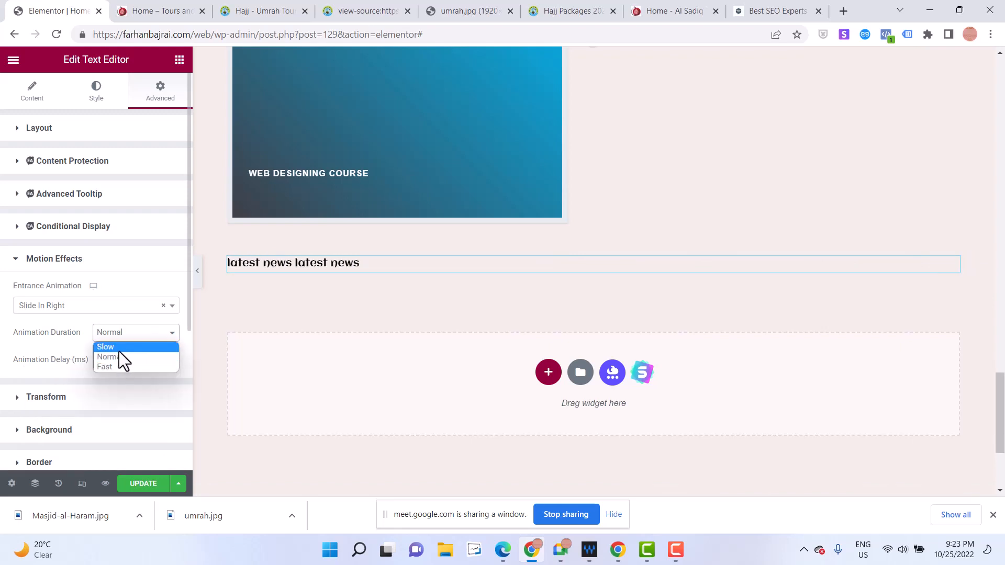
{"action": "left_click", "coordinate": [118, 350]}
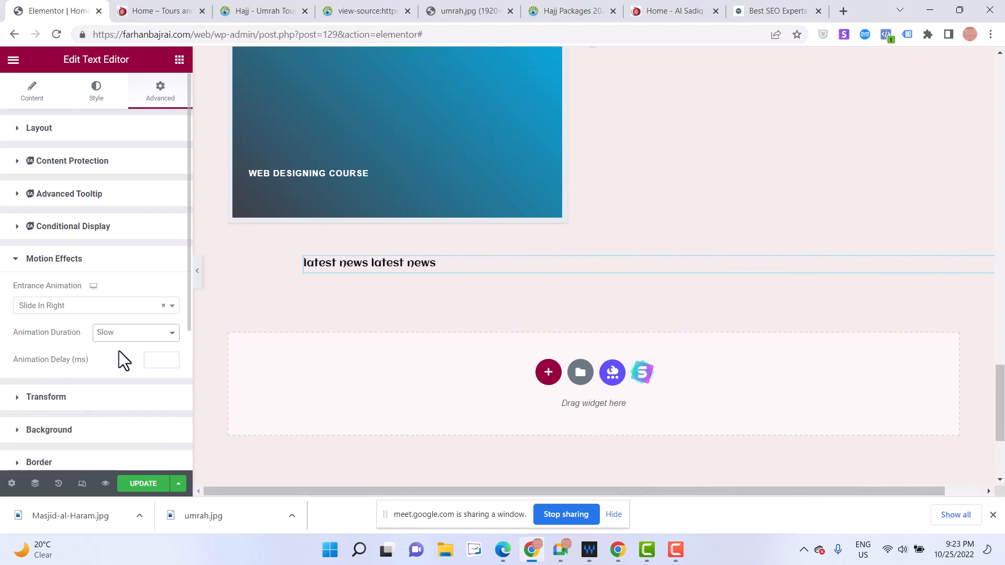
{"action": "left_click", "coordinate": [173, 359]}
{"action": "left_click", "coordinate": [173, 359]}
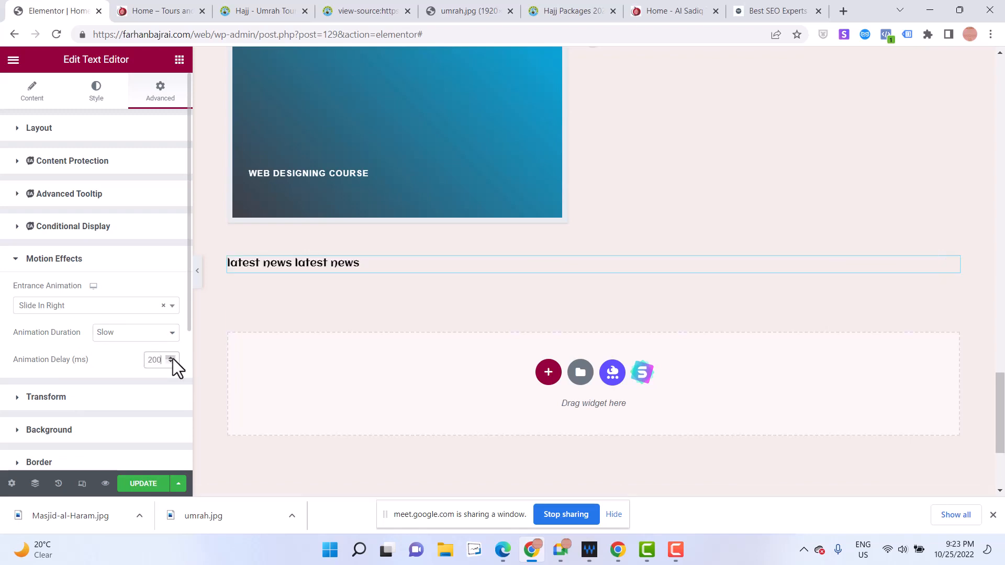
{"action": "left_click", "coordinate": [173, 359]}
{"action": "left_click", "coordinate": [173, 360]}
{"action": "left_click", "coordinate": [173, 359]}
{"action": "scroll", "coordinate": [89, 320], "scroll_direction": "down", "scroll_amount": 2}
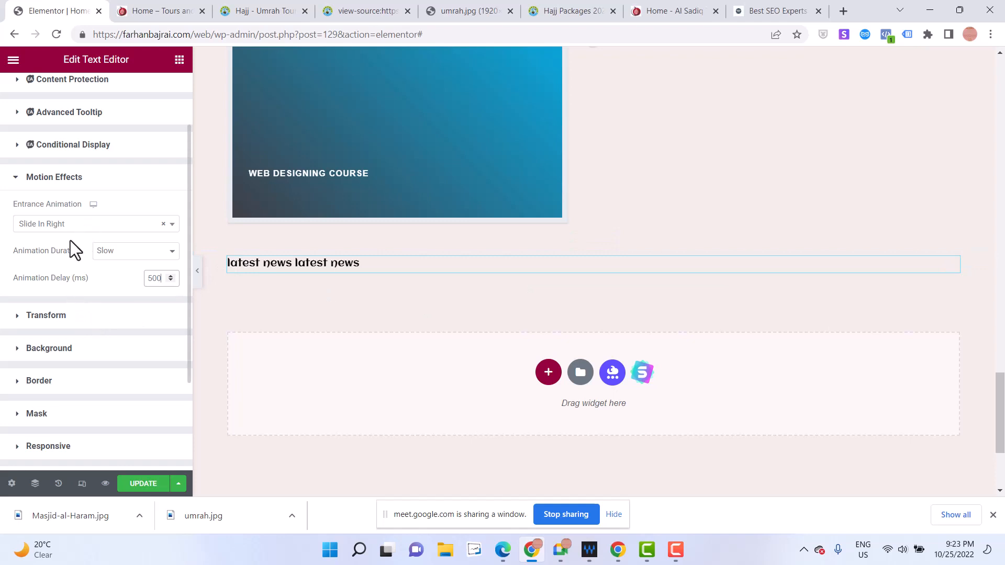
{"action": "scroll", "coordinate": [58, 343], "scroll_direction": "down", "scroll_amount": 2}
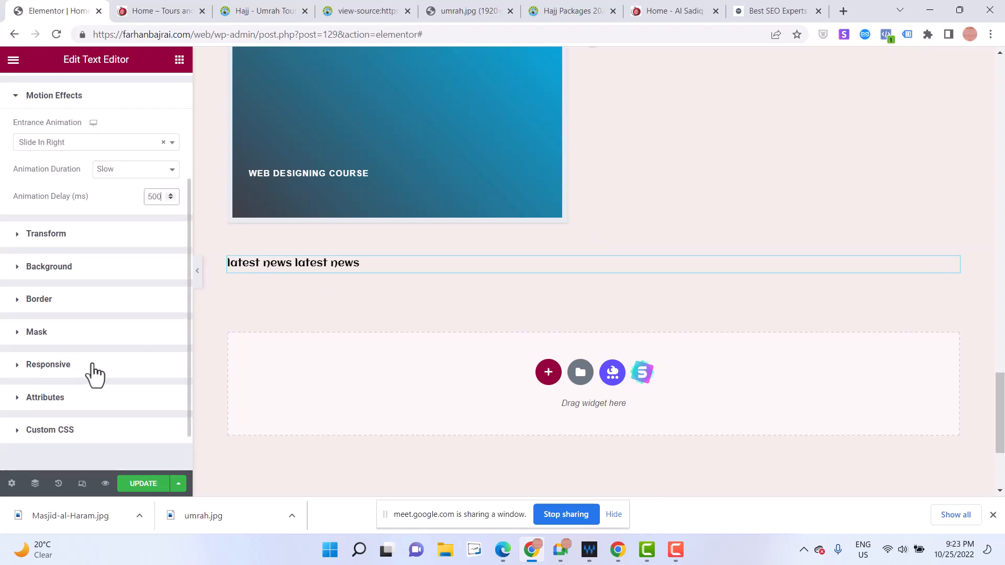
Search Google for "how to scroll text in elementor free" in the browser tab holding the home page preview
{"action": "left_click", "coordinate": [143, 2]}
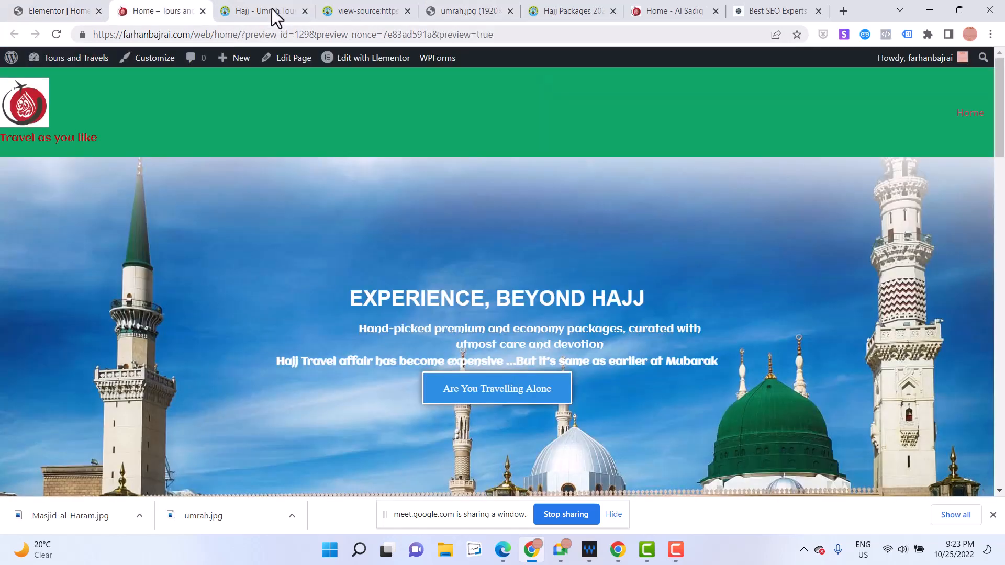
{"action": "left_click", "coordinate": [240, 32]}
{"action": "type", "text": "how t"}
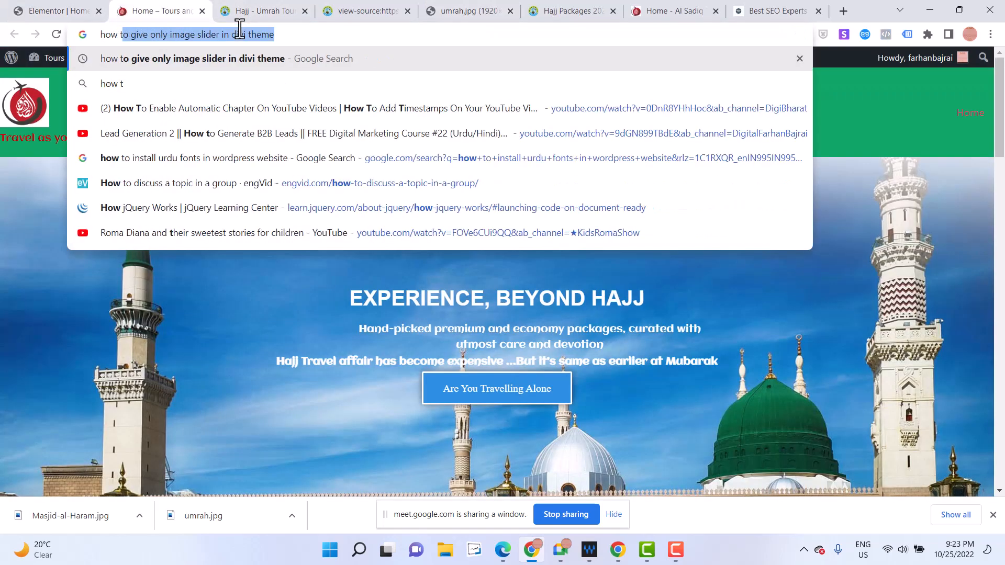
{"action": "type", "text": "o scroll t"}
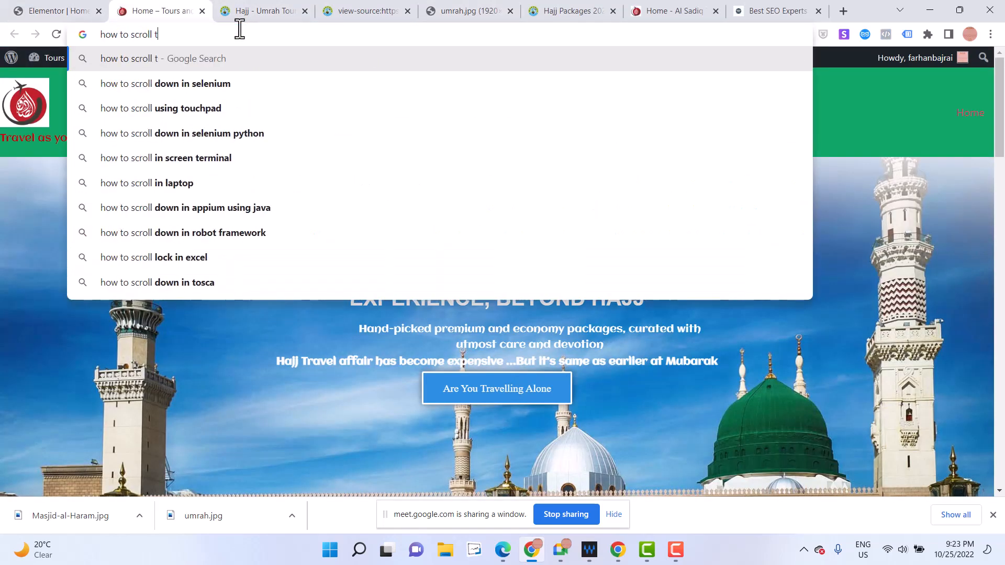
{"action": "type", "text": "ext in eleme"}
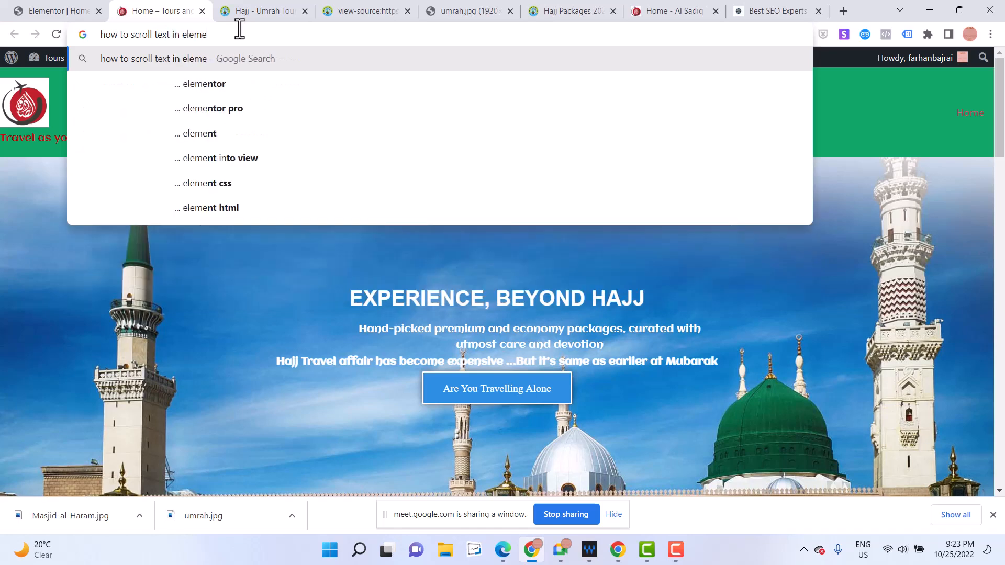
{"action": "key", "text": "Down"}
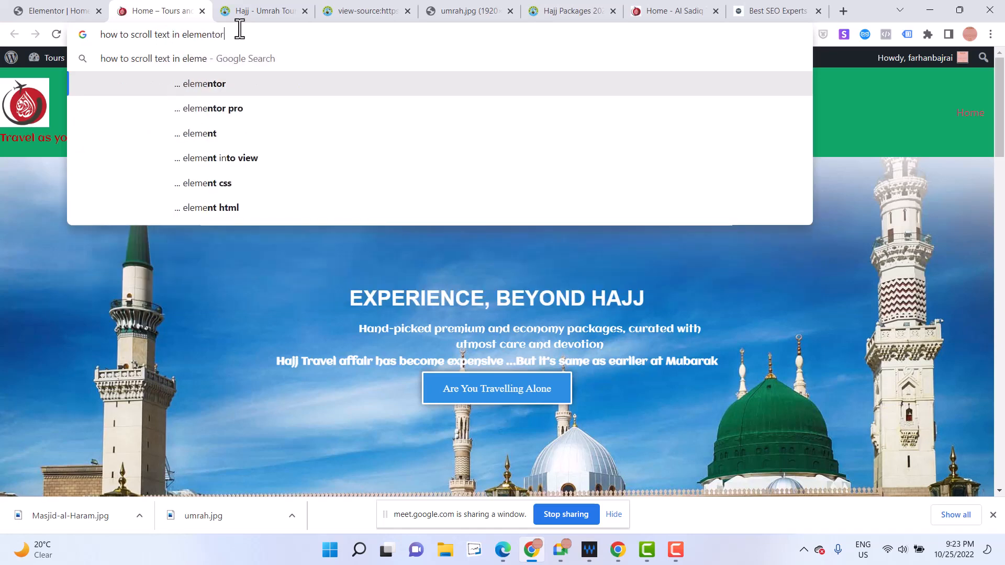
{"action": "type", "text": "free"}
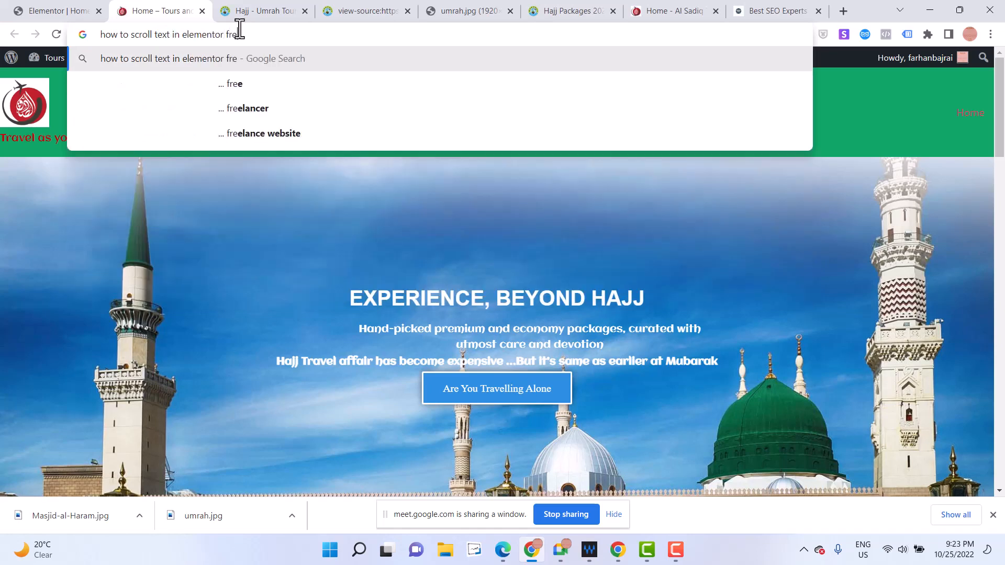
{"action": "key", "text": "Return"}
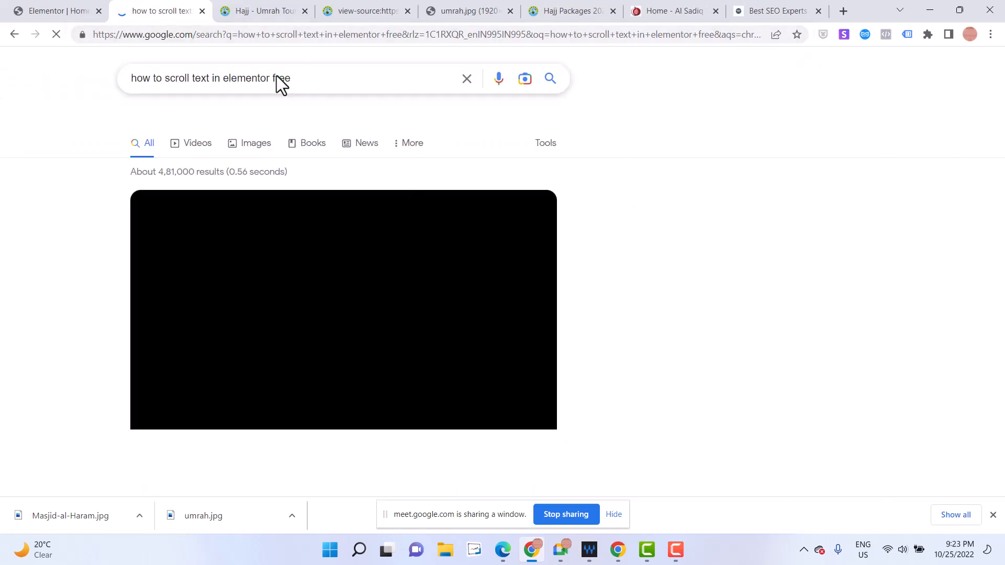
Look through the web and image results for scrolling text, and open the MC Starters "Add Marquee to WordPress" image
{"action": "scroll", "coordinate": [331, 247], "scroll_direction": "down", "scroll_amount": 3}
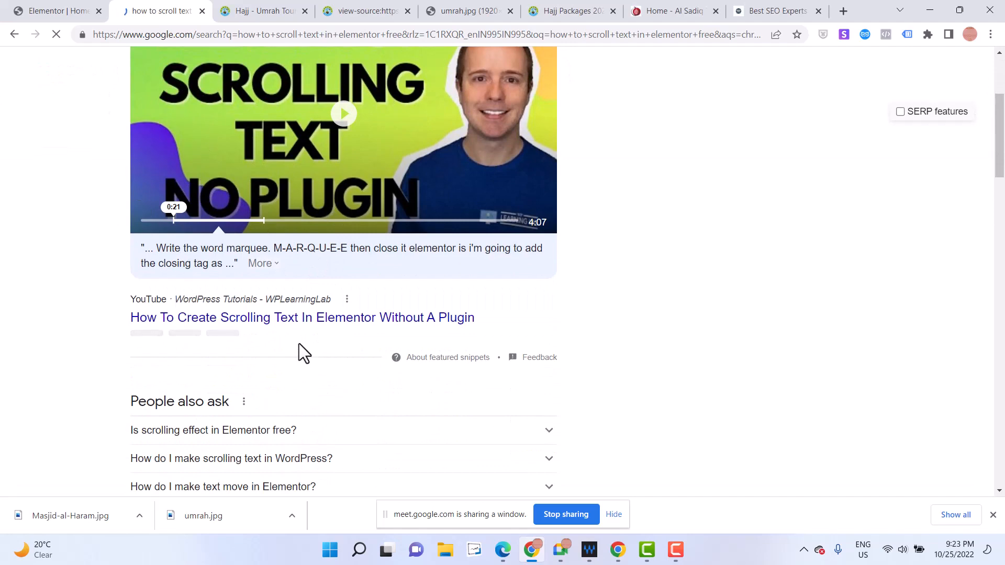
{"action": "scroll", "coordinate": [265, 322], "scroll_direction": "down", "scroll_amount": 1}
{"action": "scroll", "coordinate": [215, 209], "scroll_direction": "up", "scroll_amount": 5}
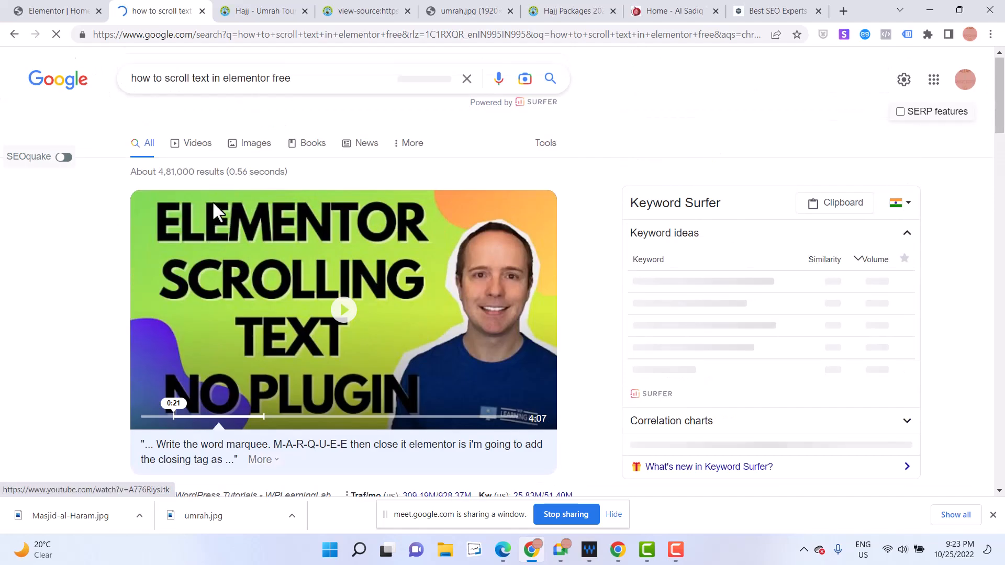
{"action": "left_click", "coordinate": [244, 152]}
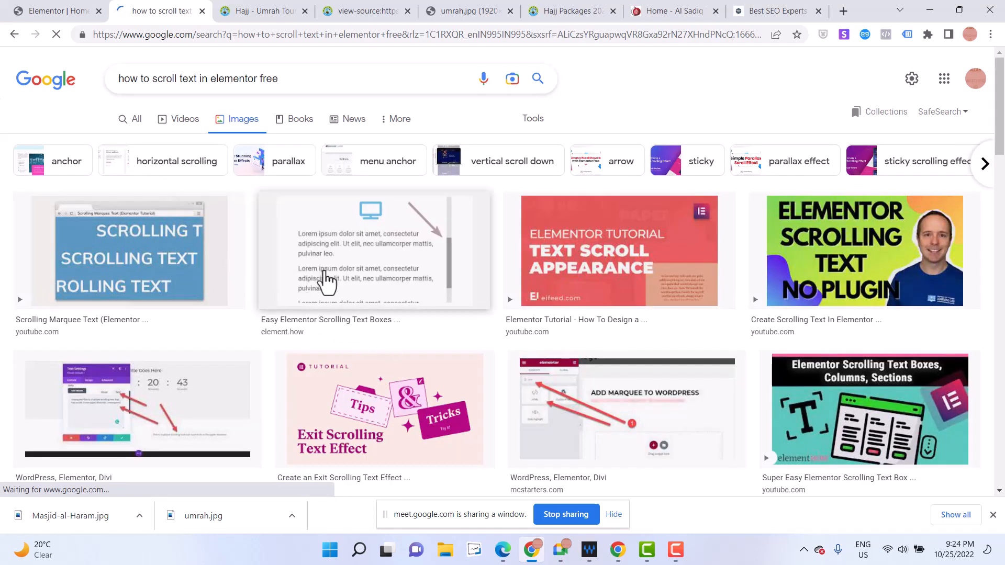
{"action": "scroll", "coordinate": [326, 283], "scroll_direction": "down", "scroll_amount": 1}
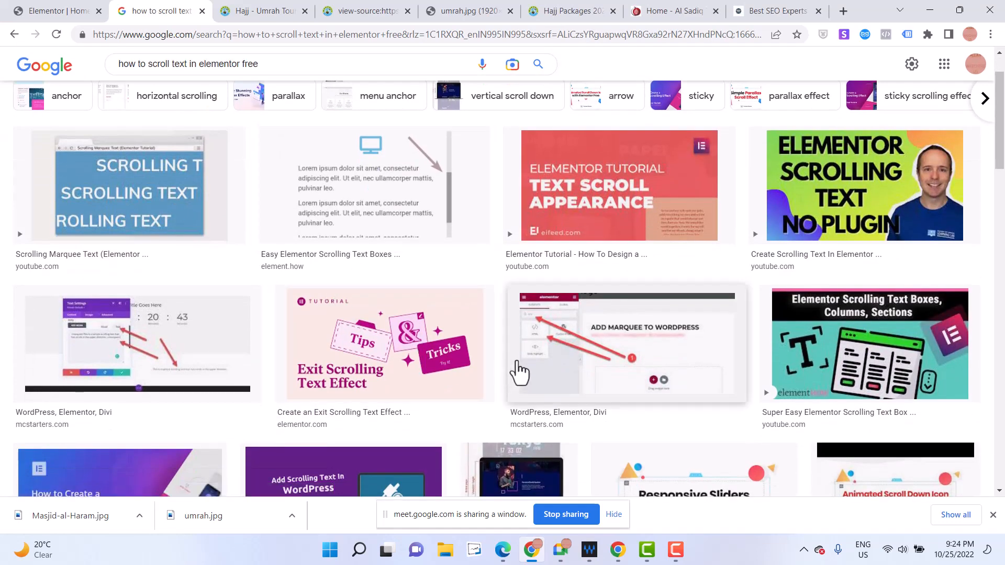
{"action": "left_click", "coordinate": [557, 356]}
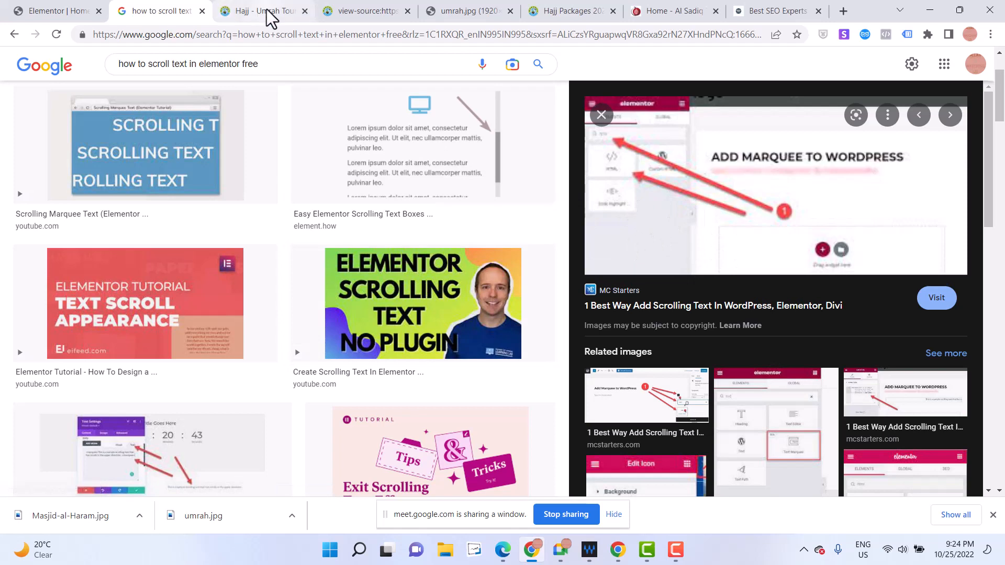
Search Google for "html code for marquee" in the Mubarak Travels home page tab and open the W3schools HTML Marquee Tag result
{"action": "left_click", "coordinate": [248, 11]}
{"action": "left_click", "coordinate": [242, 36]}
{"action": "type", "text": "h"}
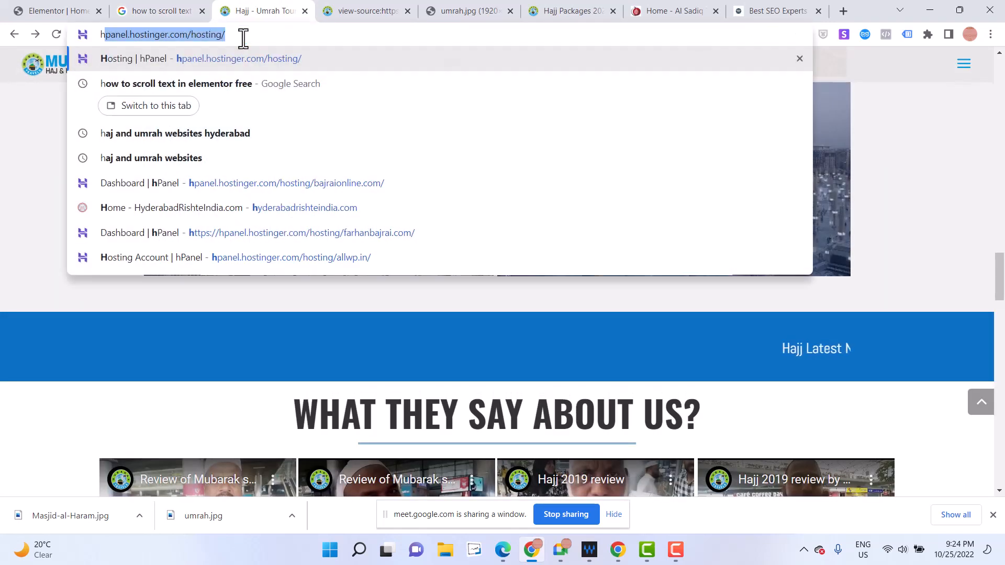
{"action": "type", "text": "tml code for m"}
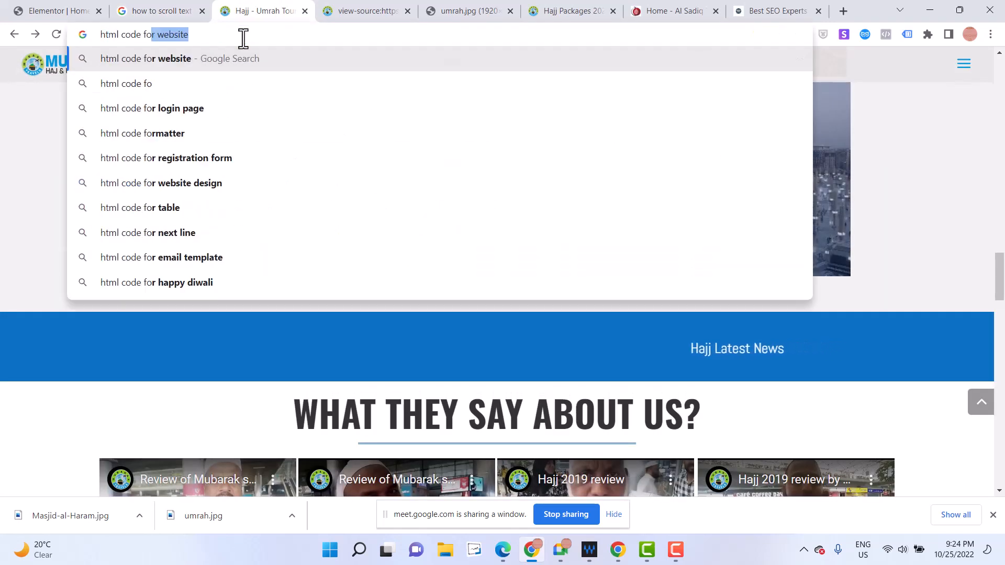
{"action": "type", "text": "arquee"}
{"action": "key", "text": "Return"}
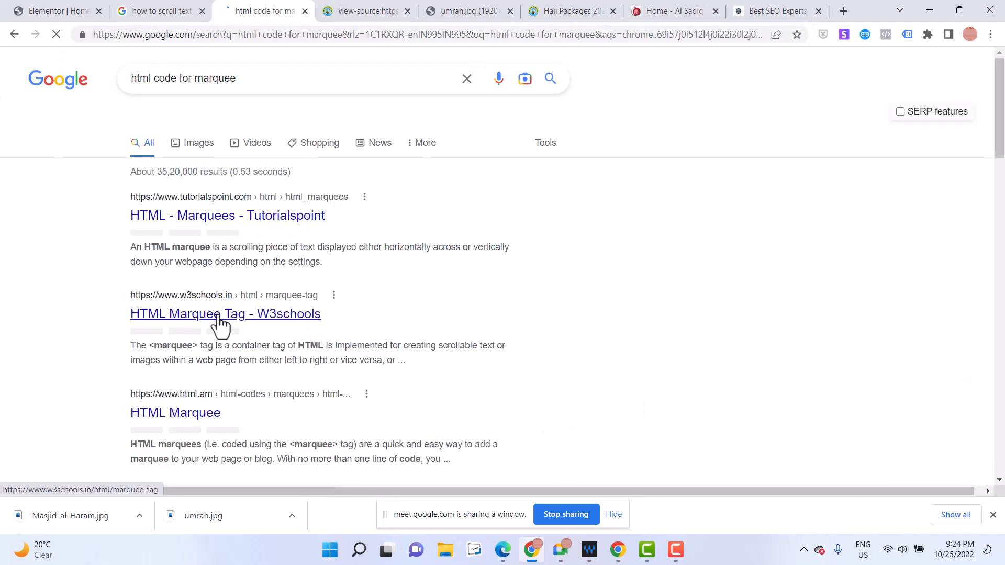
{"action": "left_click", "coordinate": [219, 316]}
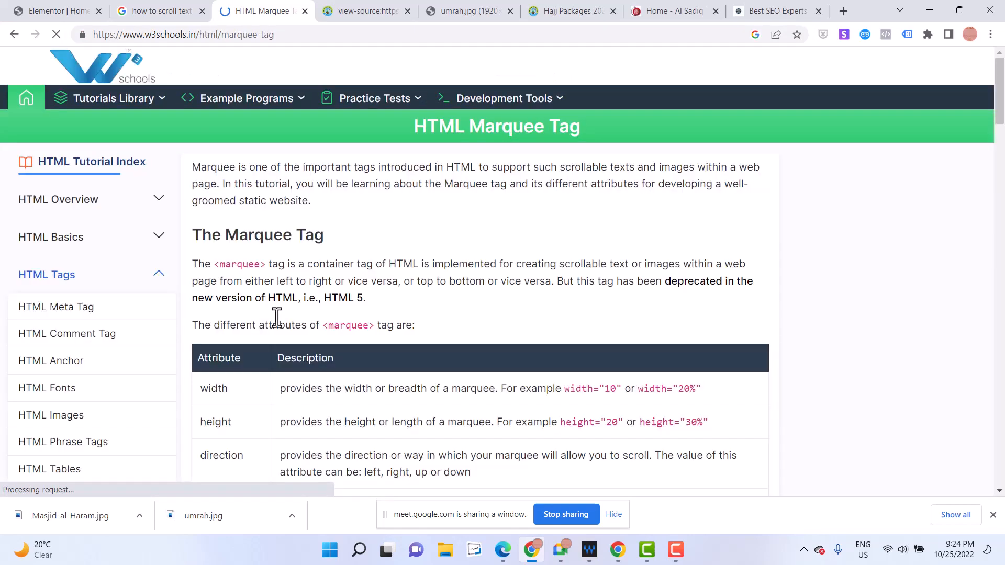
Copy the full marquee code of the "Scroll Left to Right" example from the W3schools page
{"action": "scroll", "coordinate": [280, 347], "scroll_direction": "down", "scroll_amount": 10}
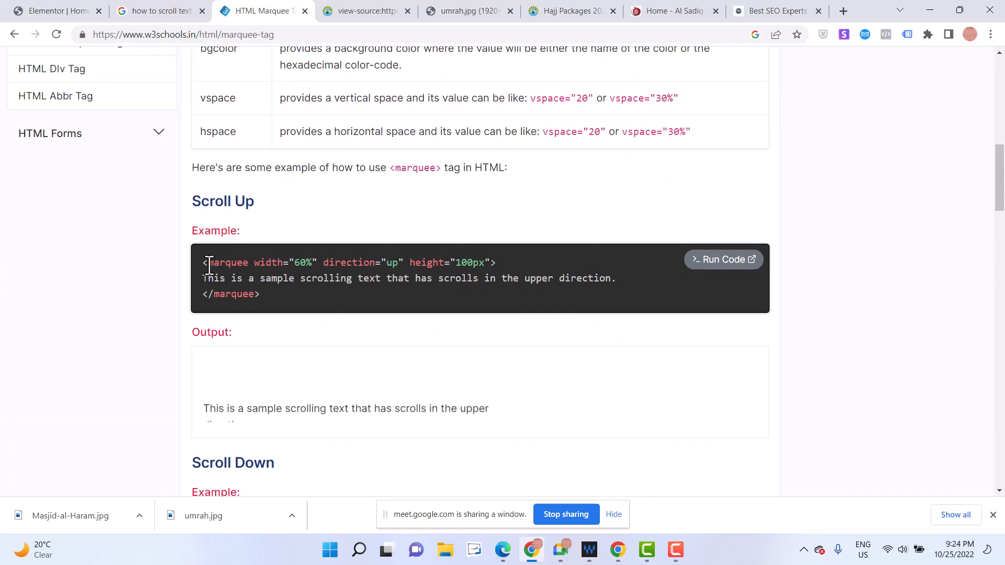
{"action": "scroll", "coordinate": [205, 267], "scroll_direction": "down", "scroll_amount": 5}
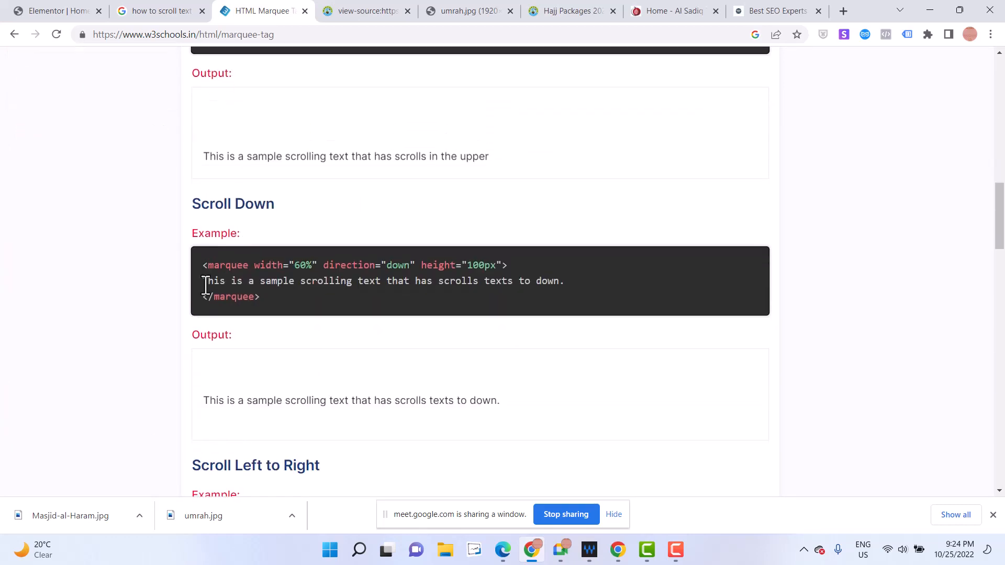
{"action": "scroll", "coordinate": [205, 288], "scroll_direction": "down", "scroll_amount": 4}
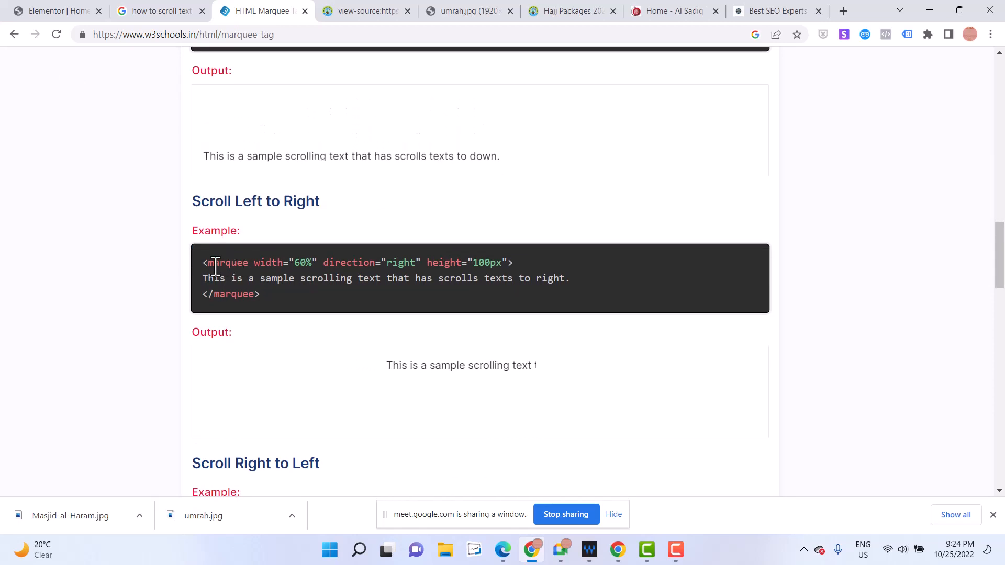
{"action": "left_click_drag", "start_coordinate": [202, 263], "coordinate": [259, 294]}
{"action": "key", "text": "ctrl+c"}
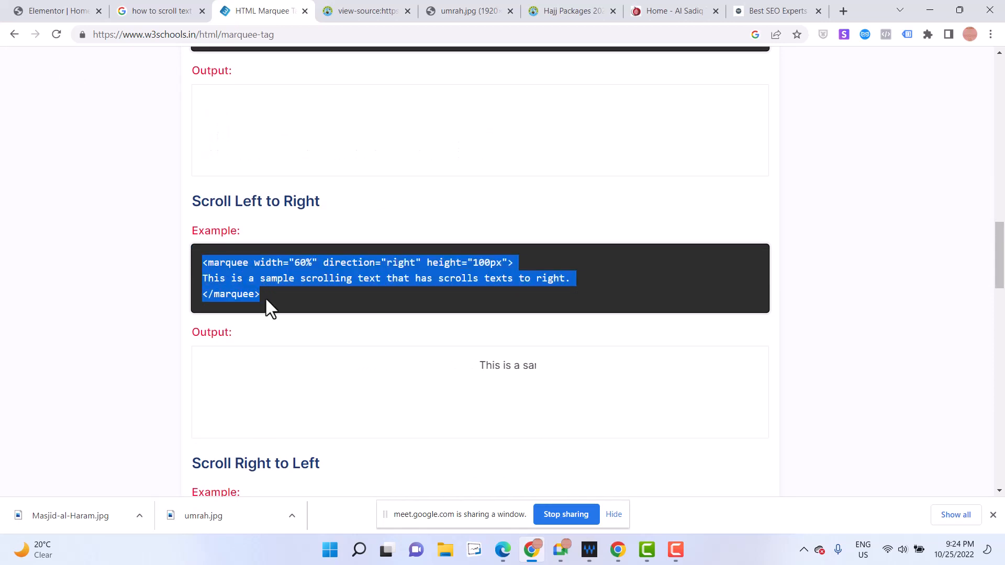
Back in the Elementor editor, add an HTML widget below the "latest news" text and paste the copied marquee code into it
{"action": "left_click", "coordinate": [43, 5]}
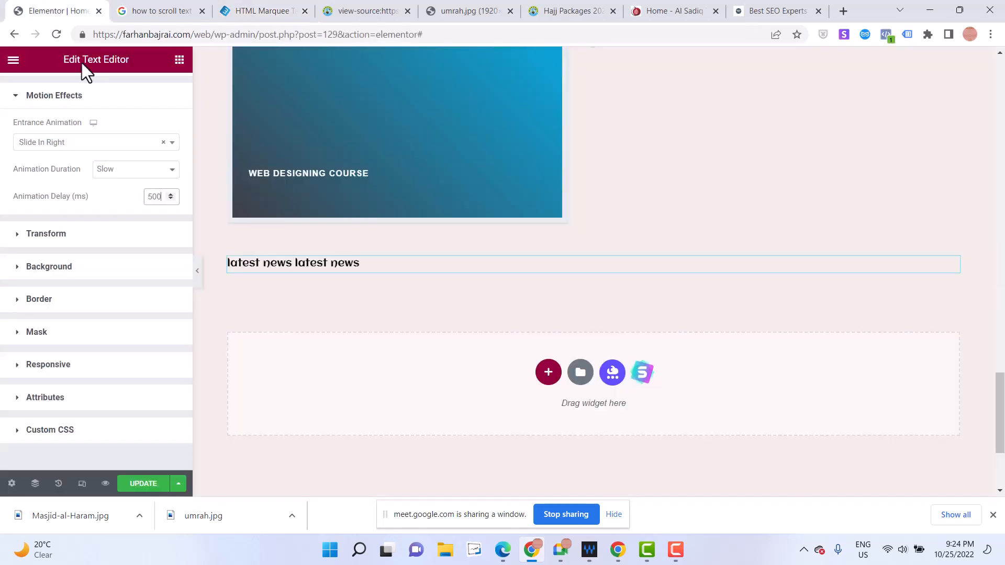
{"action": "left_click", "coordinate": [179, 59]}
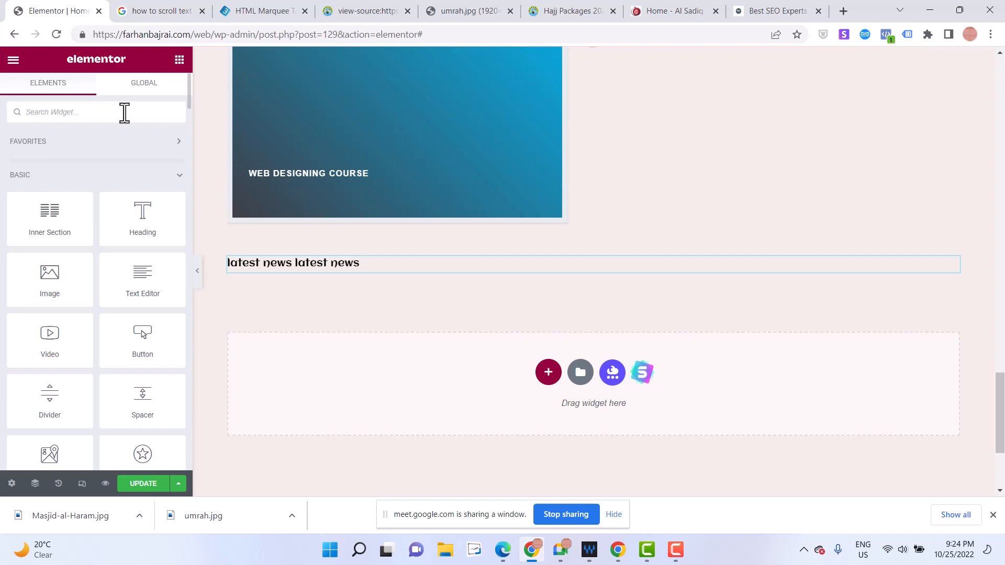
{"action": "left_click", "coordinate": [125, 113]}
{"action": "type", "text": "htm"}
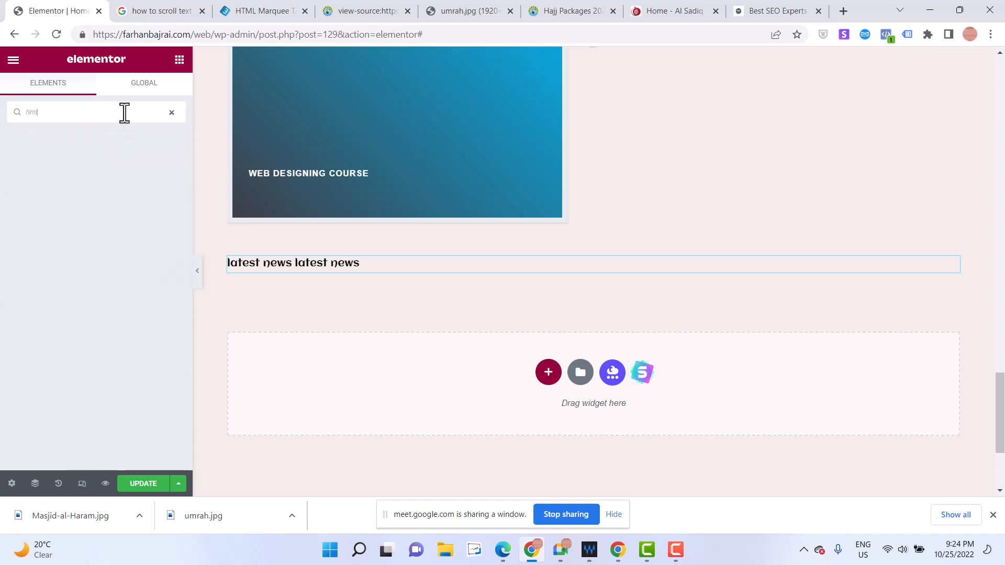
{"action": "key", "text": "BackSpace"}
{"action": "type", "text": "tm"}
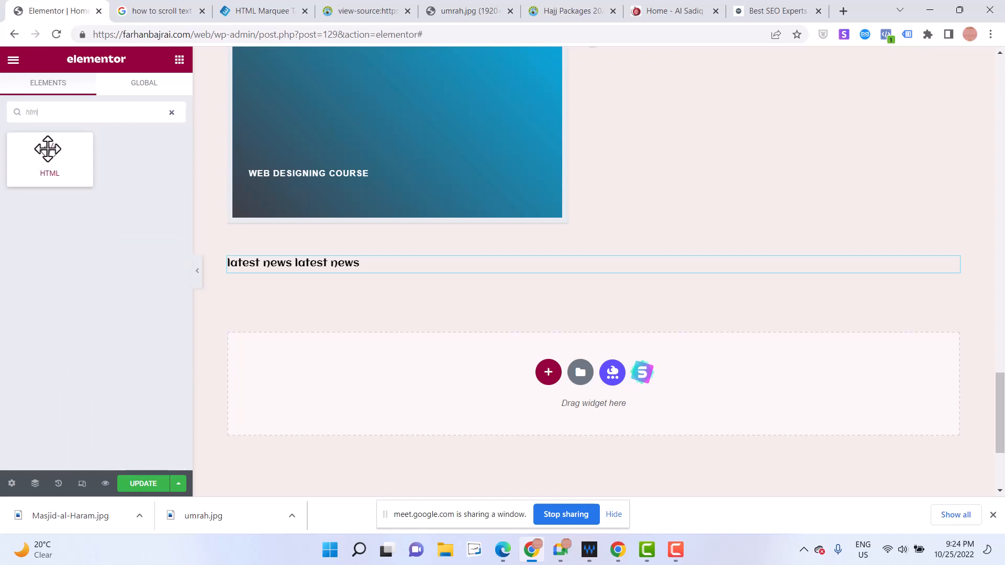
{"action": "left_click_drag", "start_coordinate": [48, 149], "coordinate": [397, 271]}
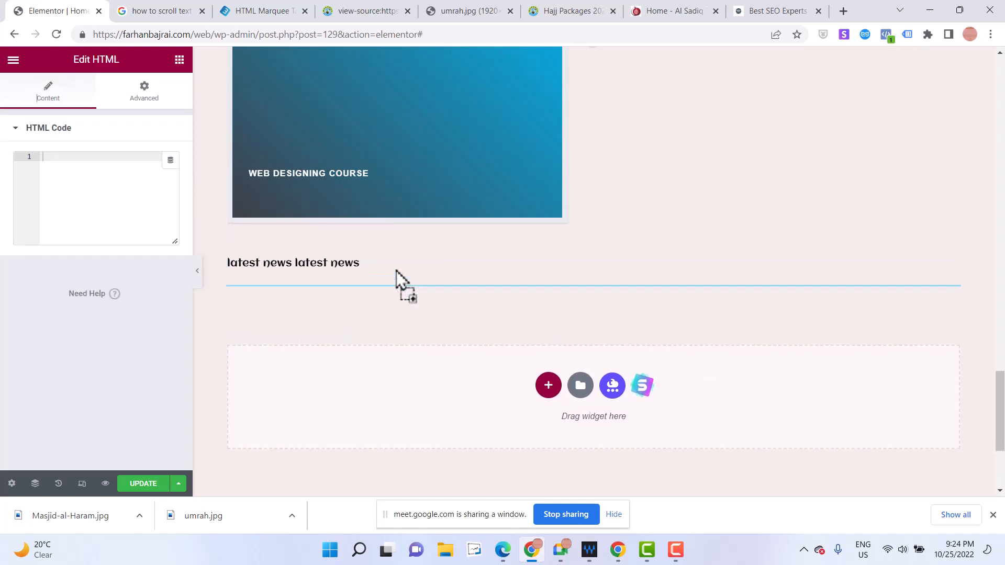
{"action": "key", "text": "ctrl+v"}
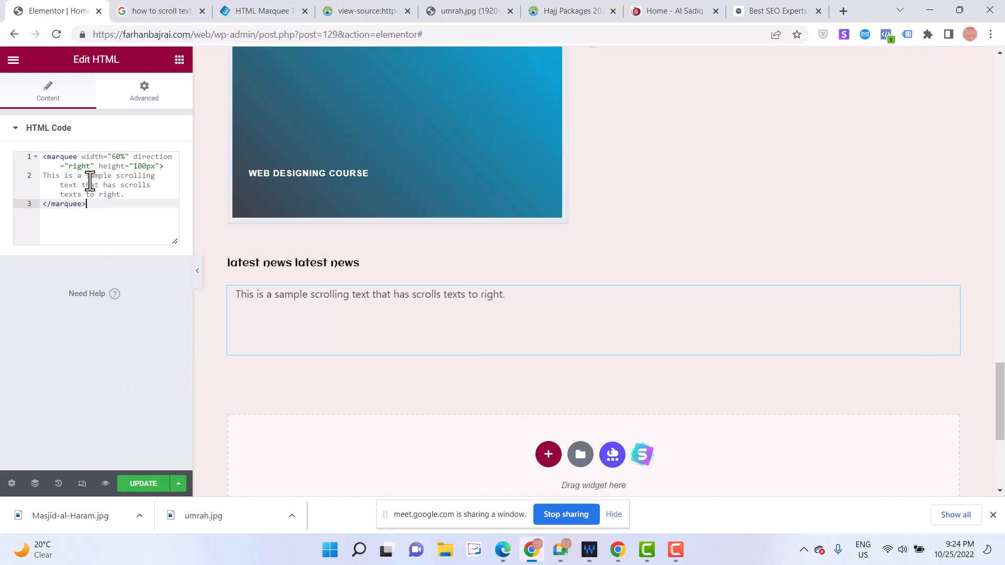
Change the marquee code below the "latest news" text to direction "left" and width "100%"
{"action": "double_click", "coordinate": [79, 166]}
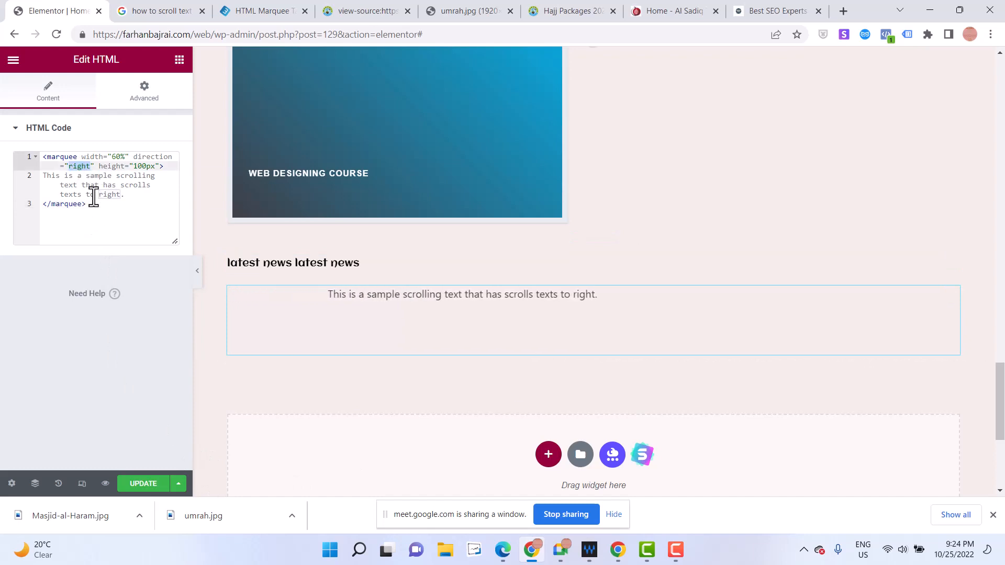
{"action": "type", "text": "lef"}
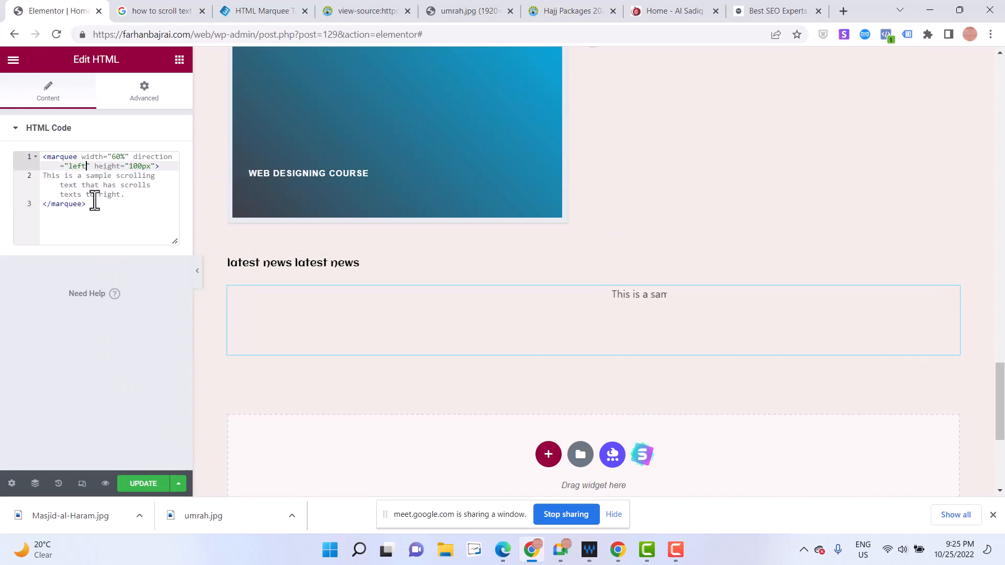
{"action": "double_click", "coordinate": [118, 157]}
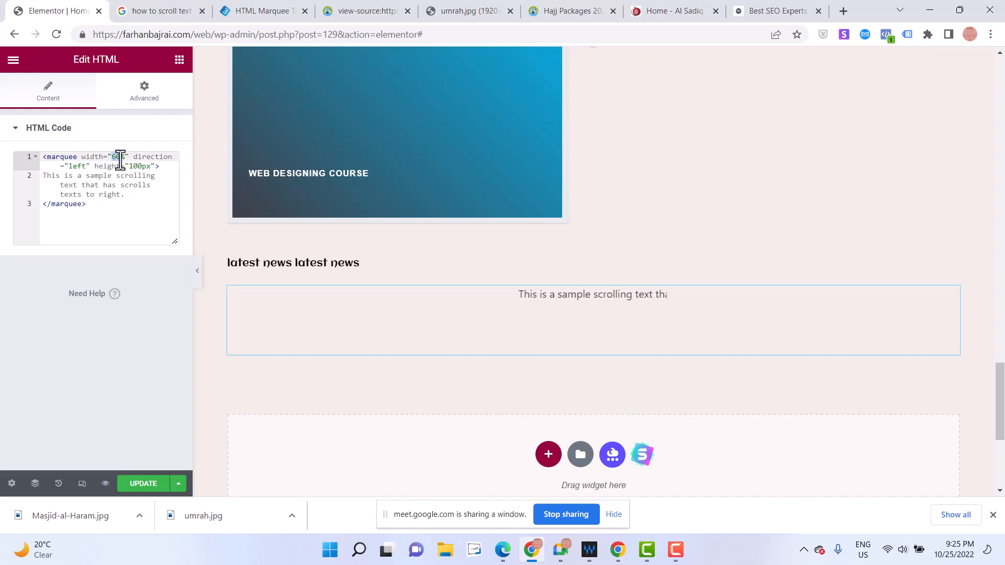
{"action": "type", "text": "100"}
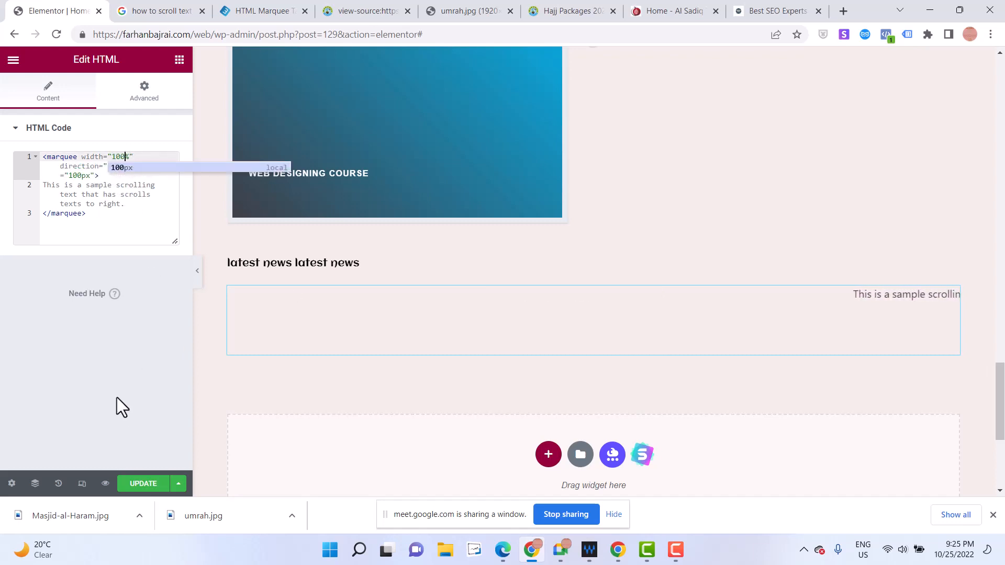
Preview the home page and check the scrolling marquee beneath the "latest news" text
{"action": "left_click", "coordinate": [104, 482]}
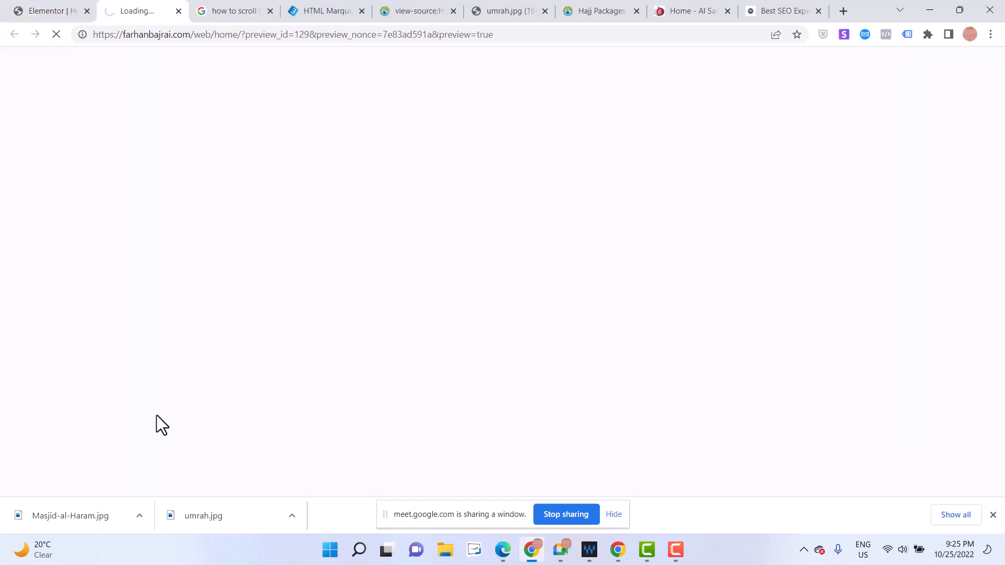
{"action": "scroll", "coordinate": [208, 411], "scroll_direction": "down", "scroll_amount": 8}
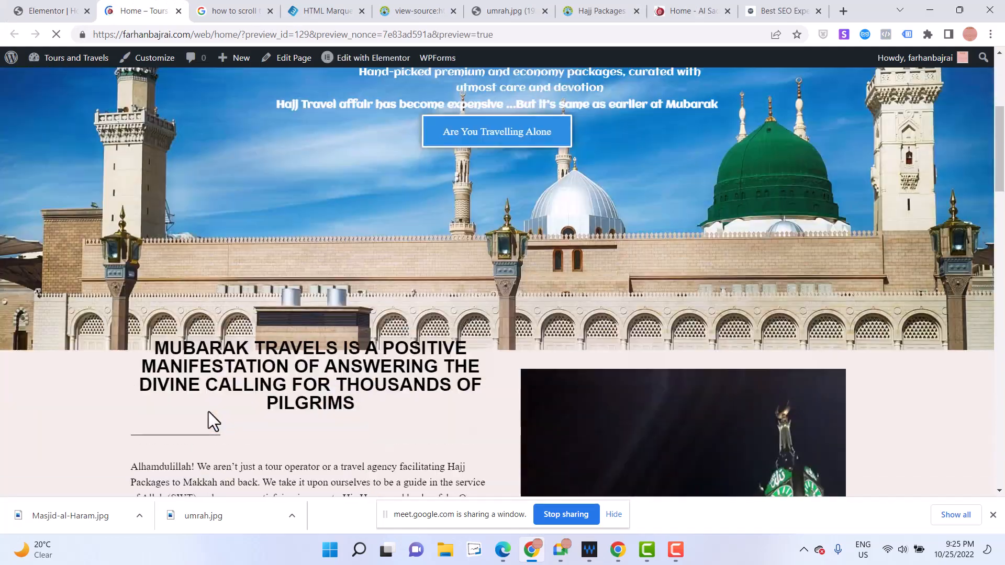
{"action": "scroll", "coordinate": [208, 412], "scroll_direction": "down", "scroll_amount": 20}
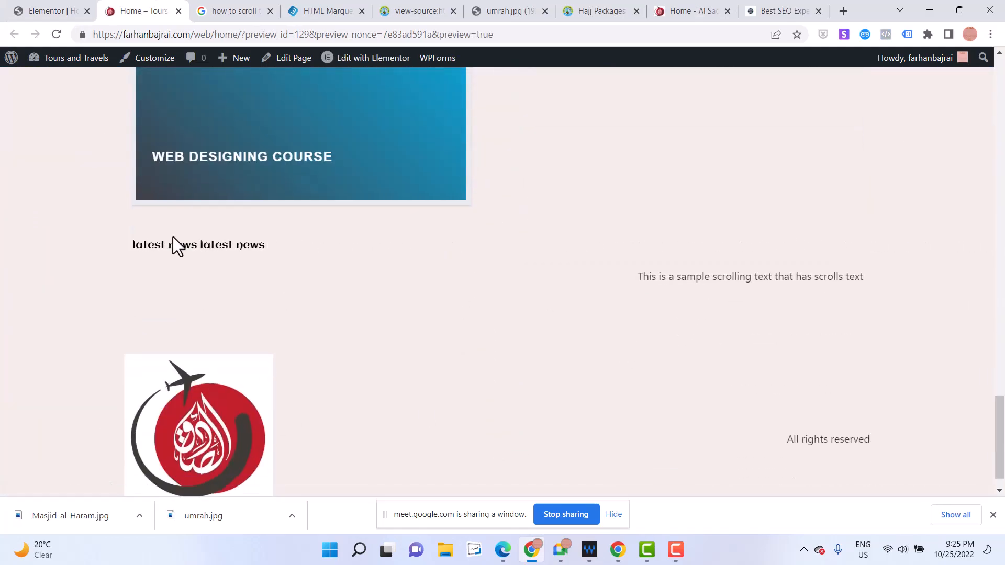
Return to the Elementor editor and delete the column holding the "latest news" text and the marquee widget
{"action": "left_click", "coordinate": [59, 11]}
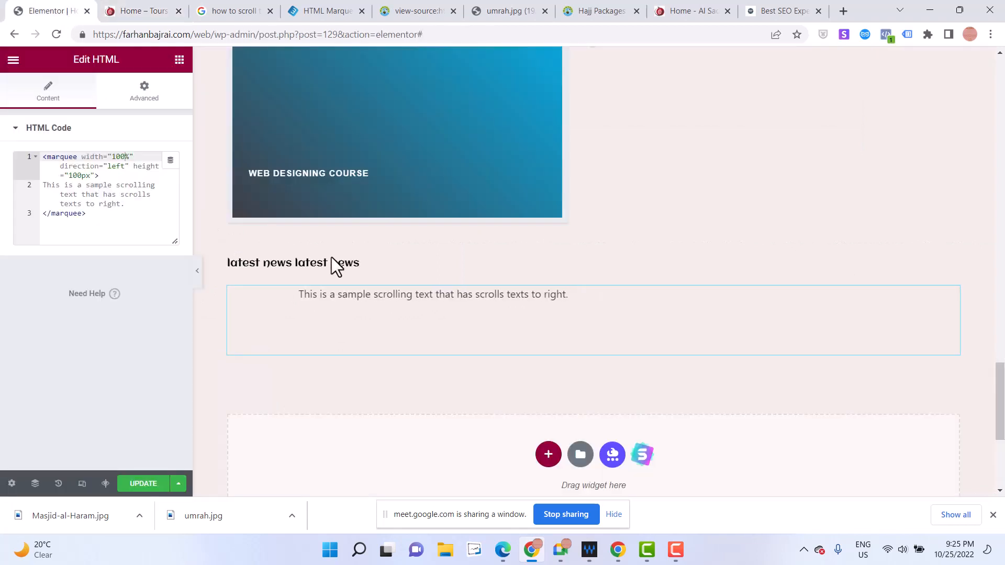
{"action": "left_click", "coordinate": [308, 265]}
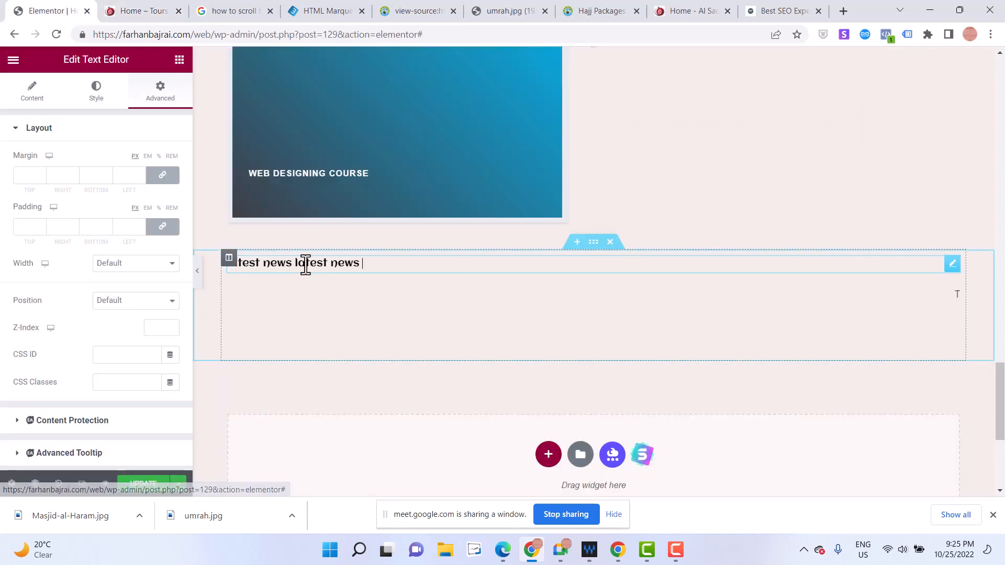
{"action": "left_click", "coordinate": [230, 259]}
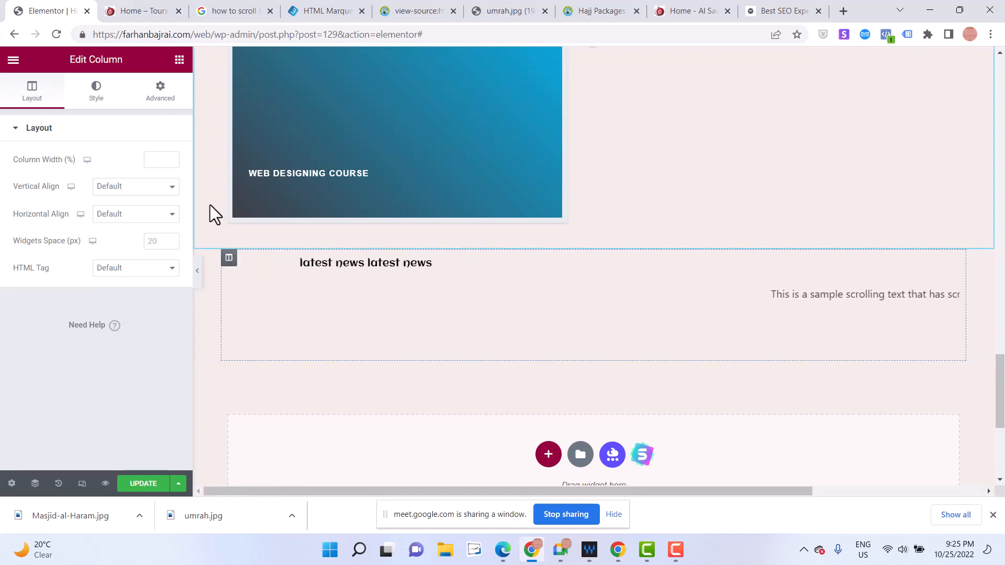
{"action": "key", "text": "Delete"}
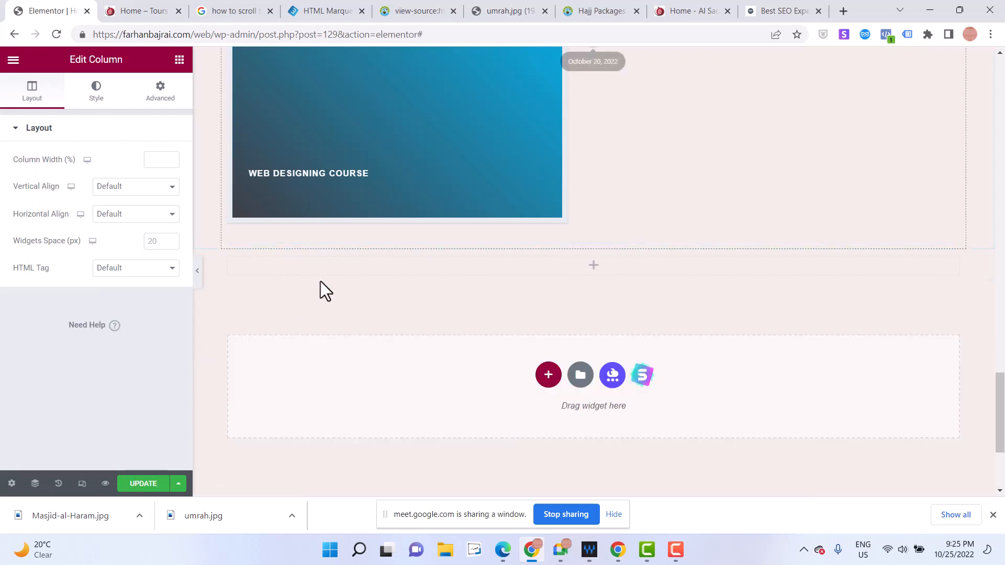
Add an HTML widget to the empty section below the course card and paste the copied marquee code into it
{"action": "left_click", "coordinate": [179, 60]}
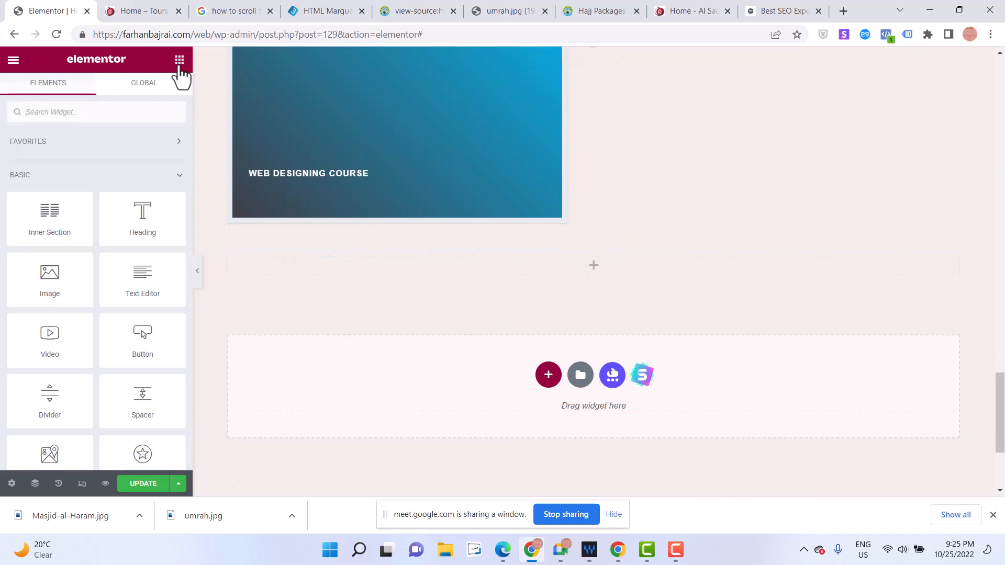
{"action": "type", "text": "htm"}
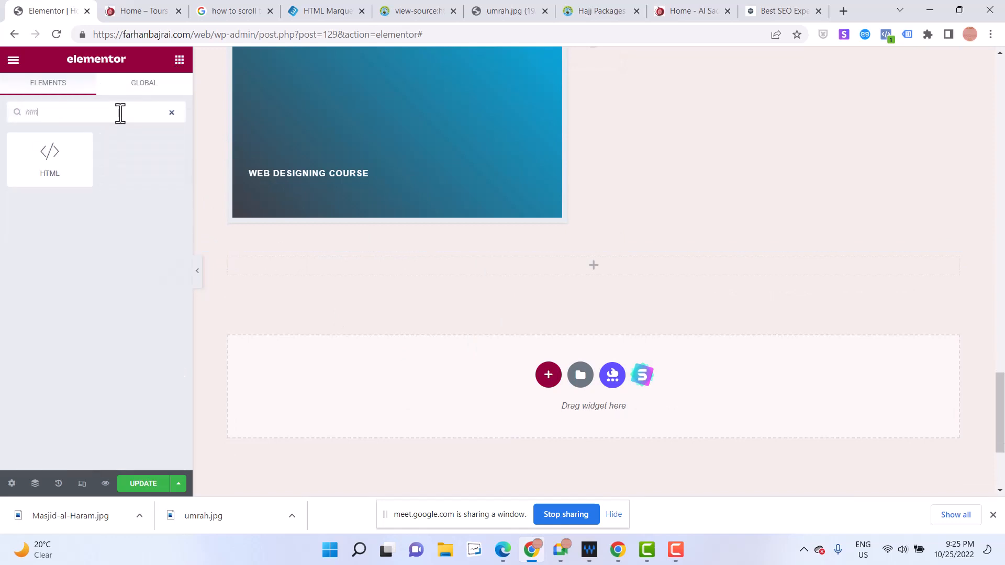
{"action": "left_click_drag", "start_coordinate": [56, 155], "coordinate": [479, 270]}
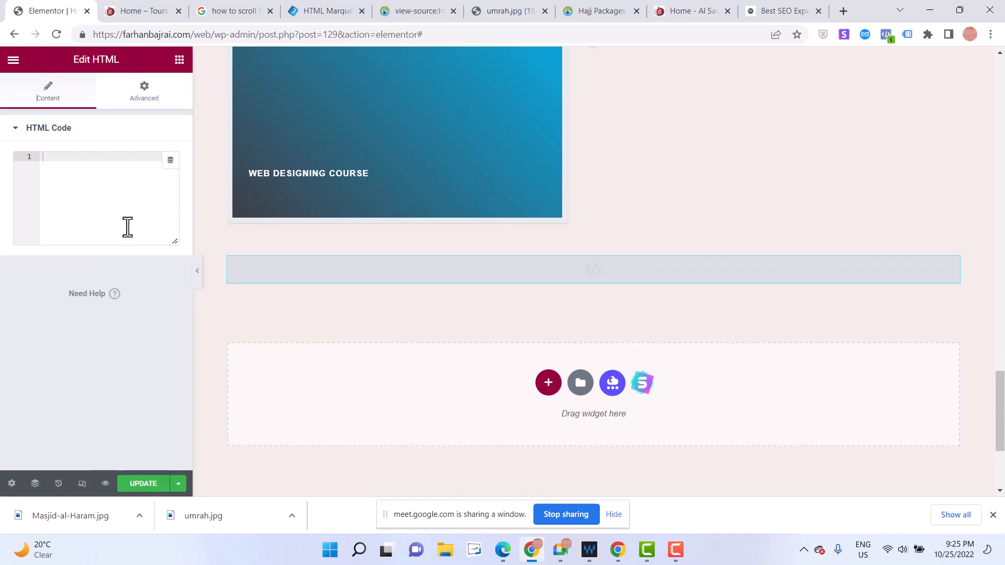
{"action": "key", "text": "ctrl+v"}
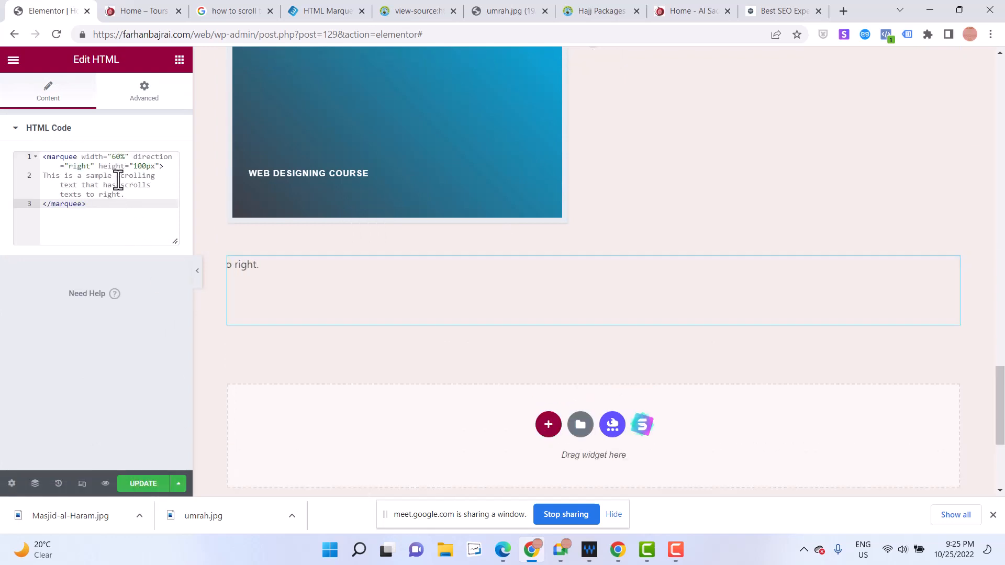
Set the direction to "left" and the width to "100%" in the new widget's marquee code
{"action": "double_click", "coordinate": [78, 167]}
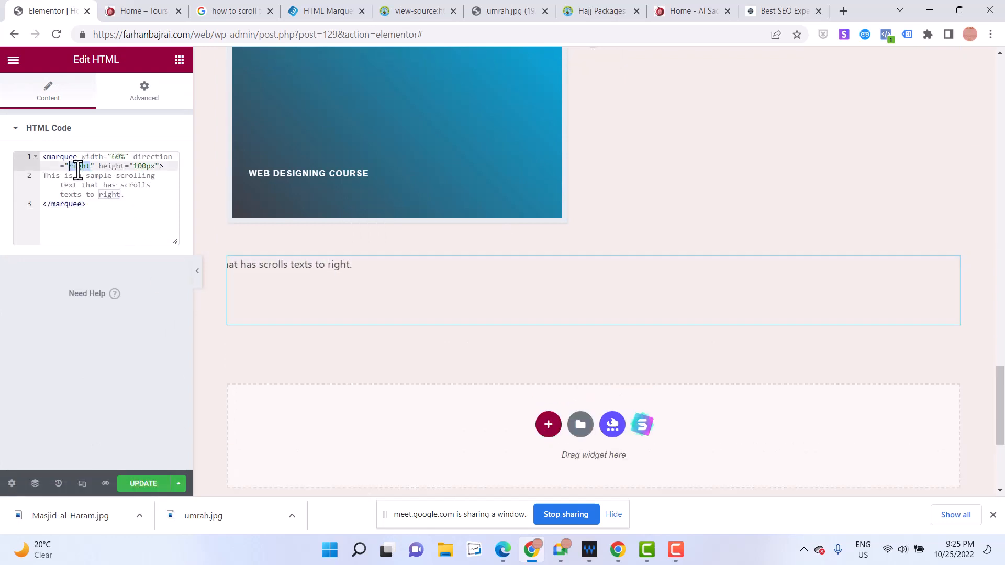
{"action": "type", "text": "left"}
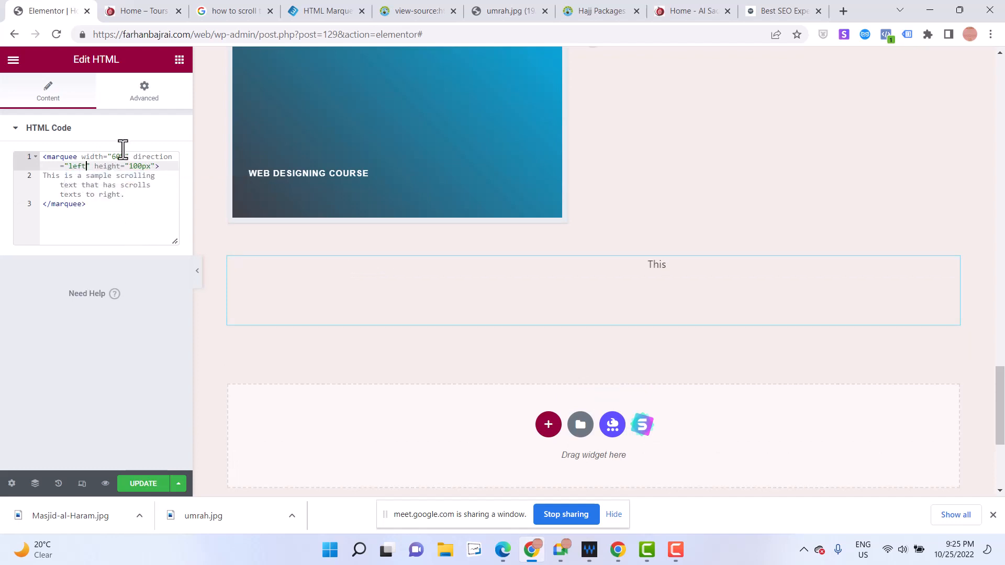
{"action": "double_click", "coordinate": [117, 158]}
{"action": "type", "text": "100"}
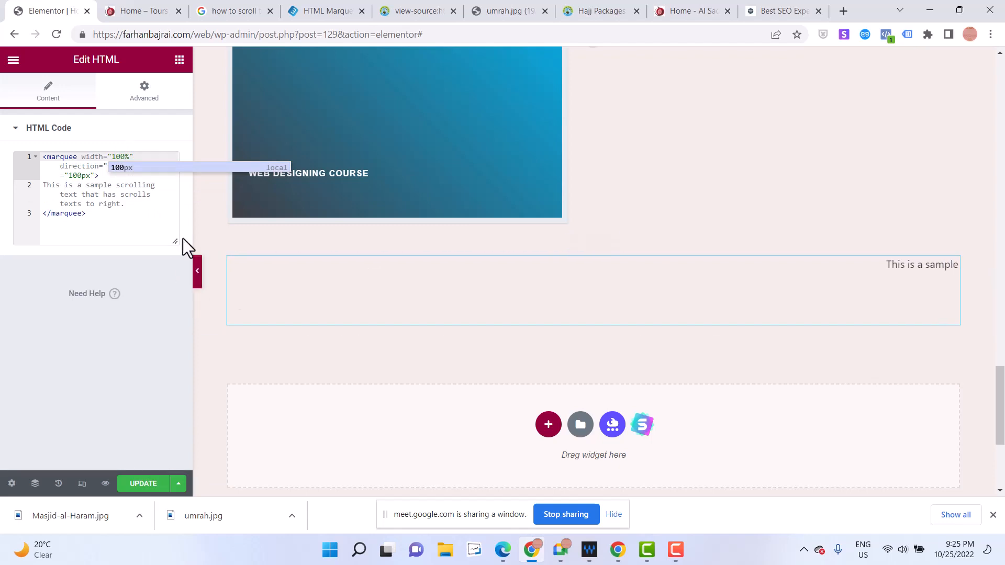
Look through the open browser tabs for the reference site and bring up the Mubarak Travels Hajj Packages 2020 page
{"action": "left_click", "coordinate": [135, 10]}
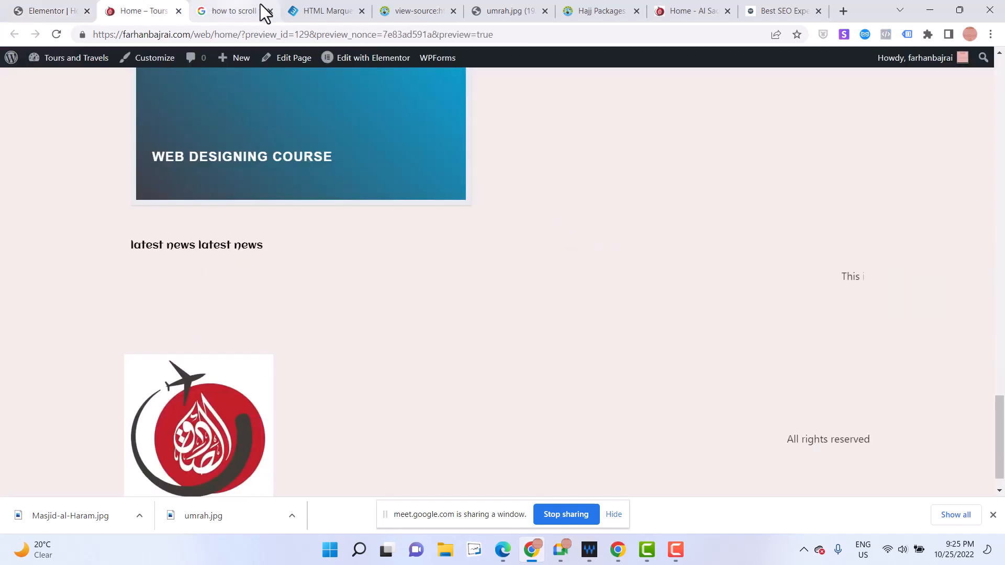
{"action": "left_click", "coordinate": [319, 4]}
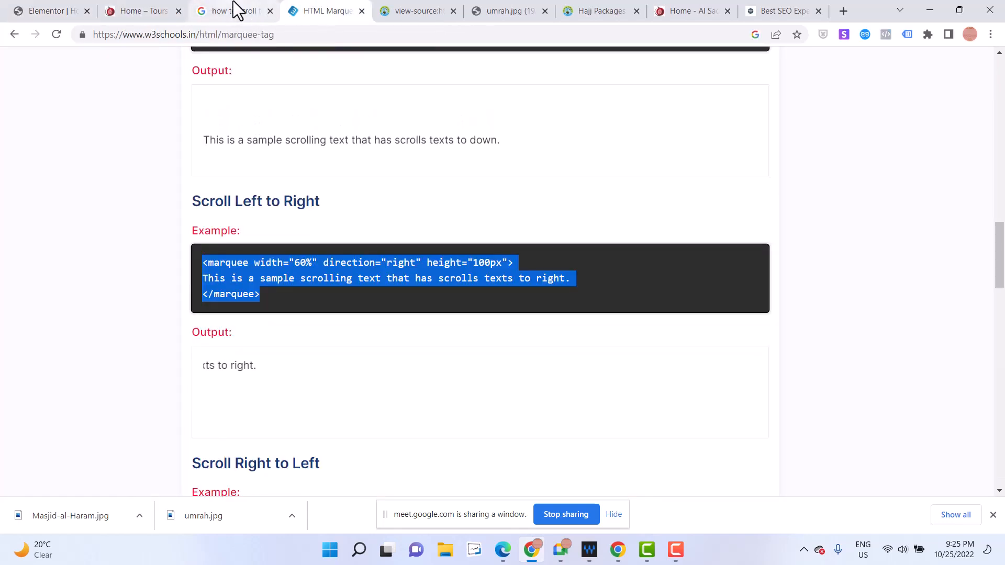
{"action": "left_click", "coordinate": [570, 10]}
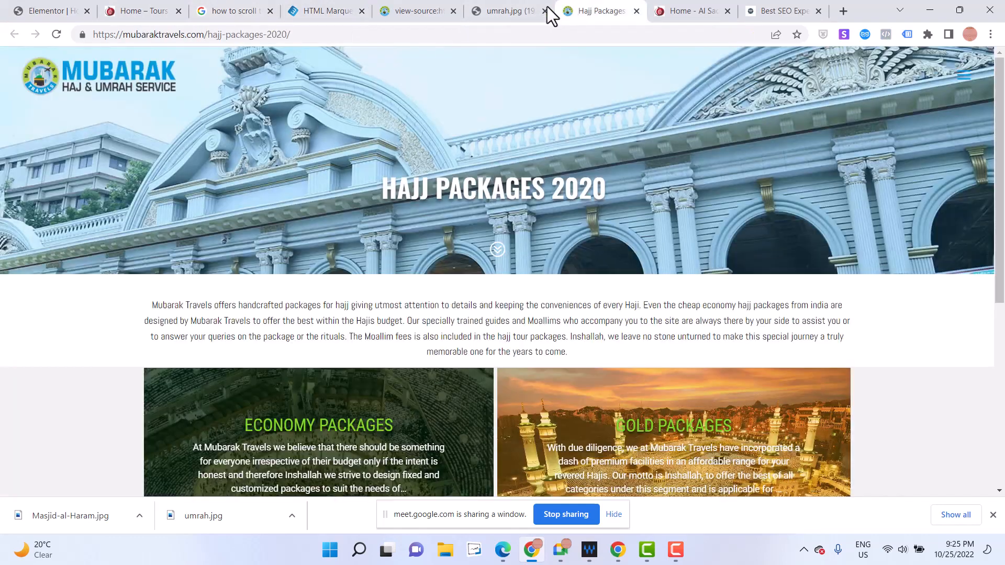
Open the Mubarak Travels home page and look through its sections from the Hajj Latest News bar to the footer
{"action": "left_click", "coordinate": [202, 76]}
{"action": "scroll", "coordinate": [406, 216], "scroll_direction": "down", "scroll_amount": 6}
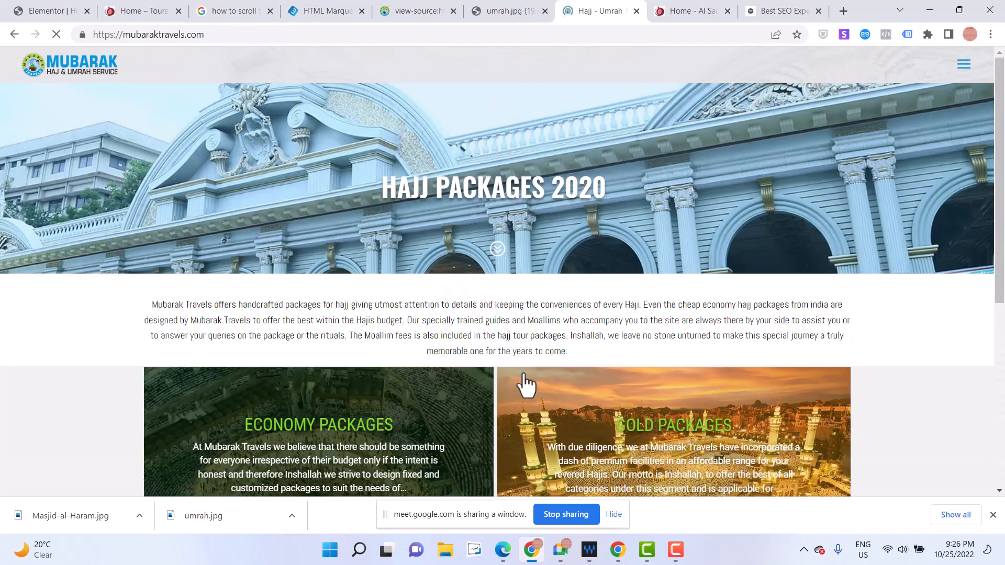
{"action": "scroll", "coordinate": [344, 270], "scroll_direction": "down", "scroll_amount": 15}
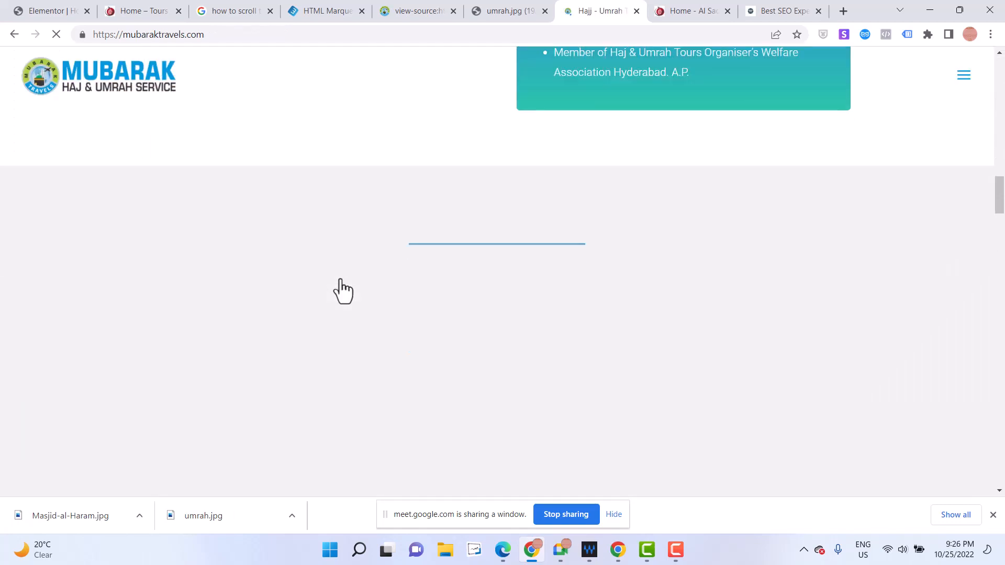
{"action": "scroll", "coordinate": [340, 283], "scroll_direction": "down", "scroll_amount": 8}
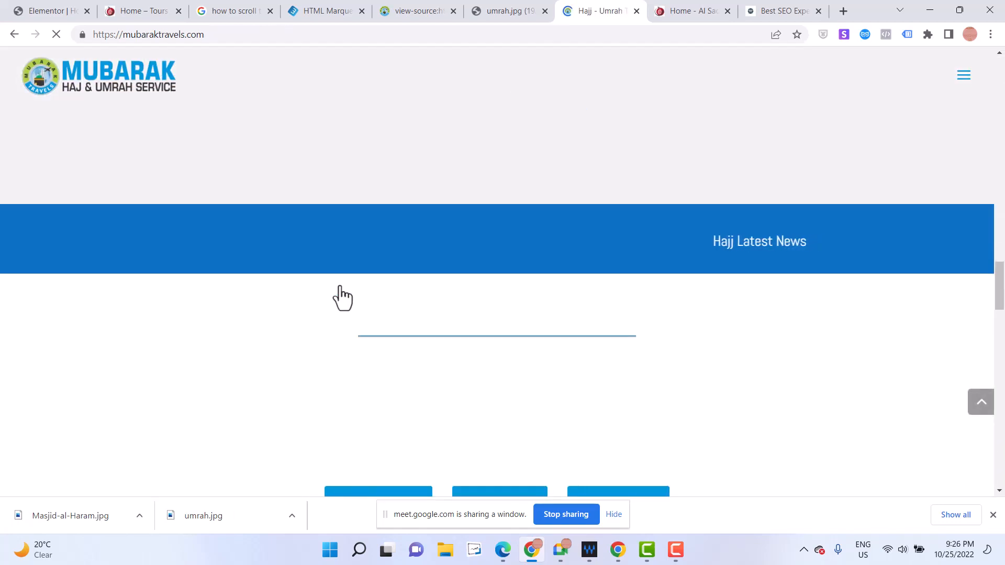
{"action": "scroll", "coordinate": [341, 299], "scroll_direction": "down", "scroll_amount": 5}
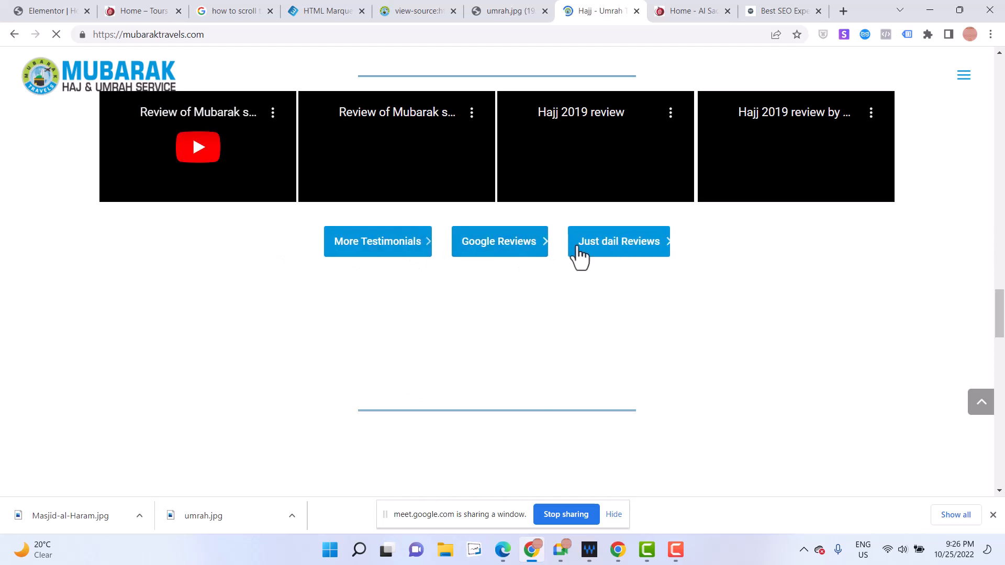
{"action": "scroll", "coordinate": [401, 188], "scroll_direction": "down", "scroll_amount": 2}
{"action": "scroll", "coordinate": [396, 179], "scroll_direction": "down", "scroll_amount": 3}
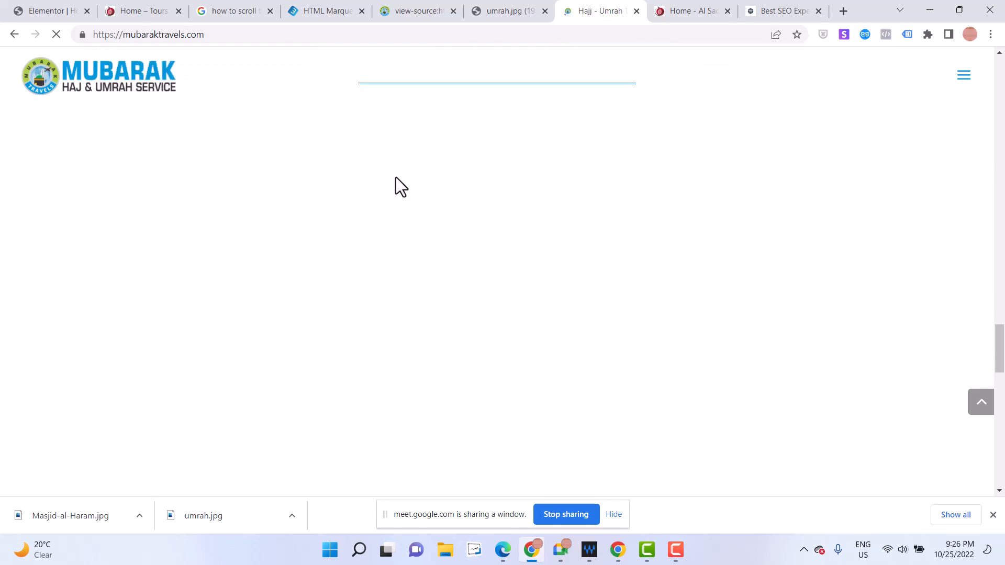
{"action": "scroll", "coordinate": [395, 178], "scroll_direction": "down", "scroll_amount": 2}
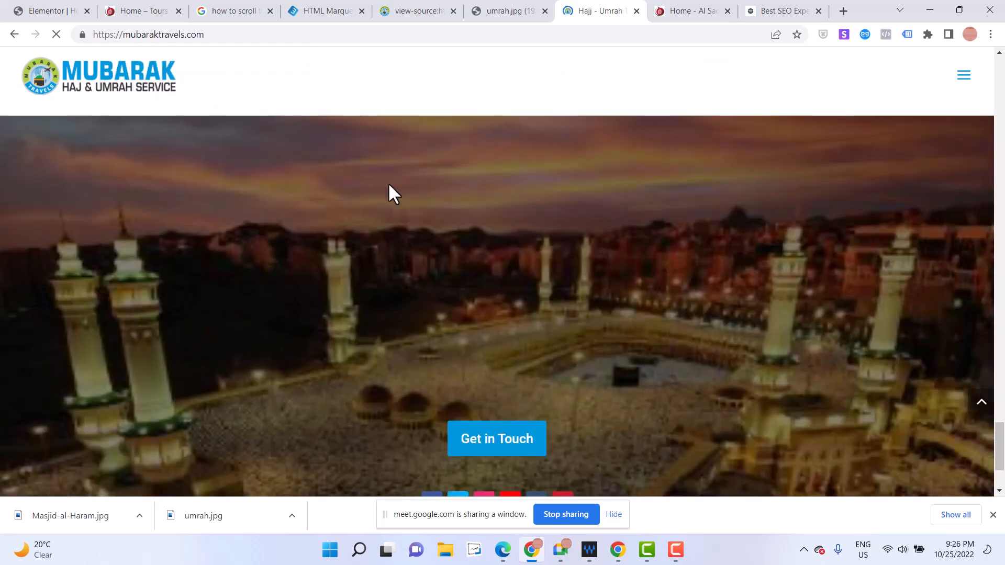
{"action": "scroll", "coordinate": [390, 186], "scroll_direction": "down", "scroll_amount": 2}
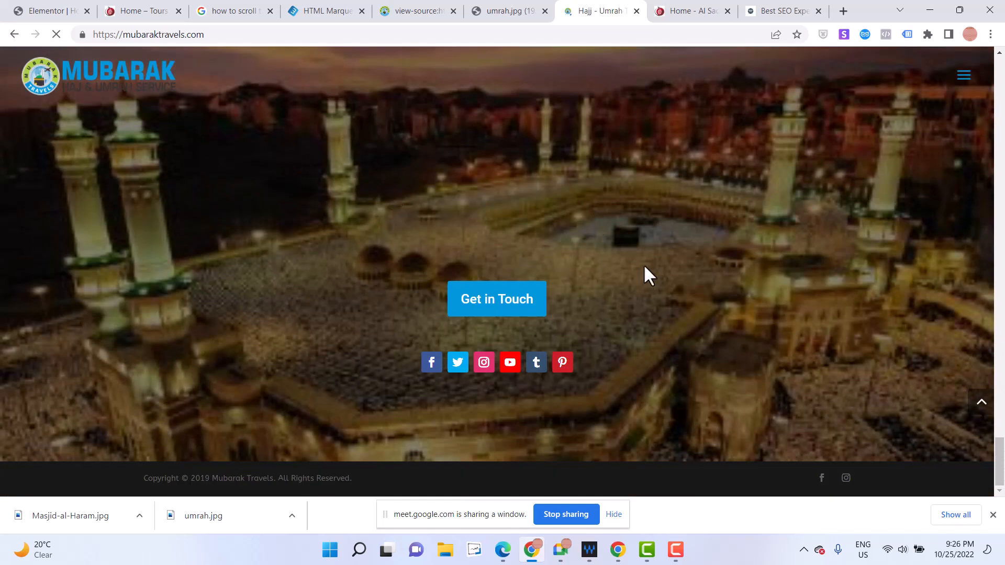
{"action": "scroll", "coordinate": [616, 260], "scroll_direction": "up", "scroll_amount": 4}
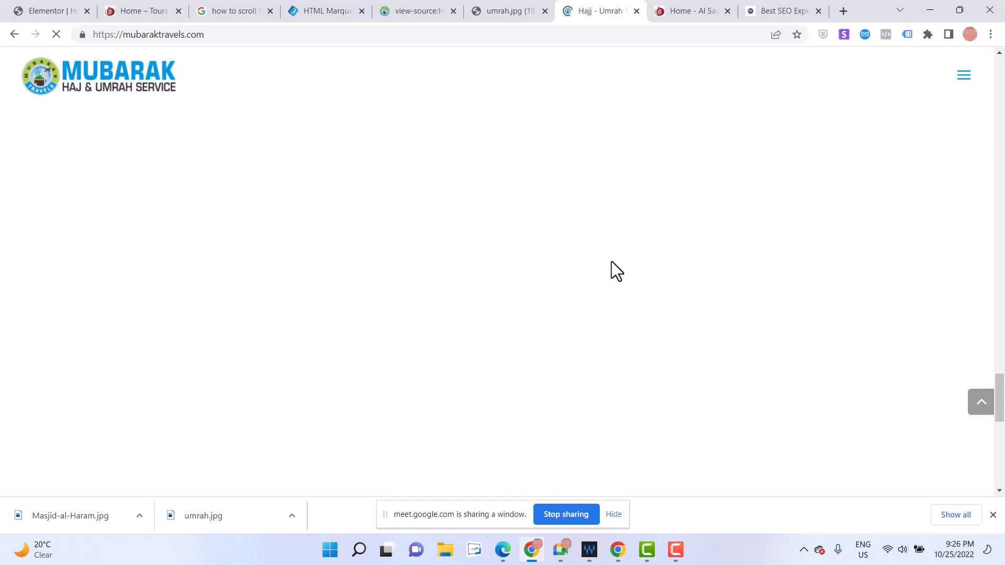
Check the home page in the Elementor editor and review its preview up to the Experience, Beyond Hajj banner
{"action": "left_click", "coordinate": [61, 12]}
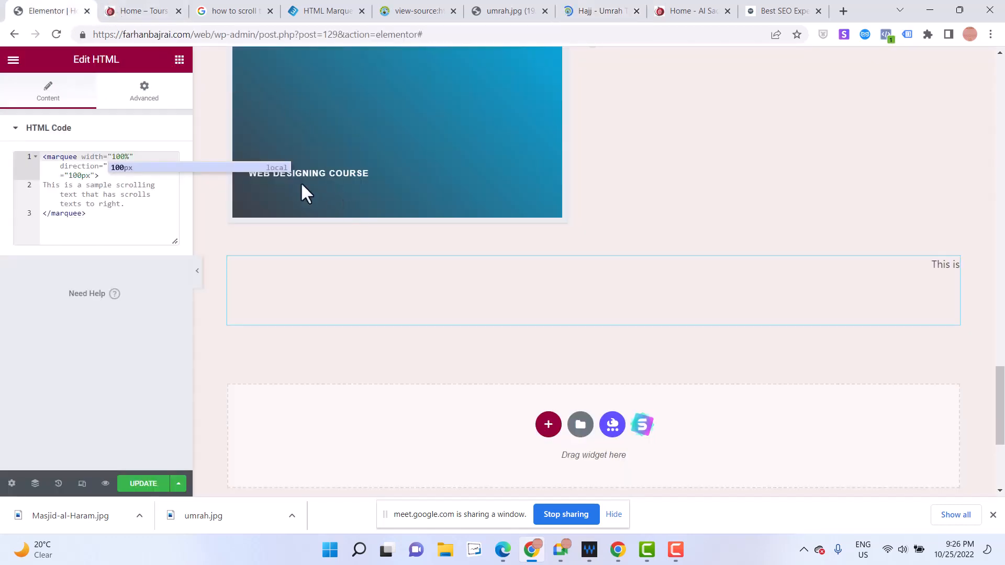
{"action": "left_click", "coordinate": [151, 13]}
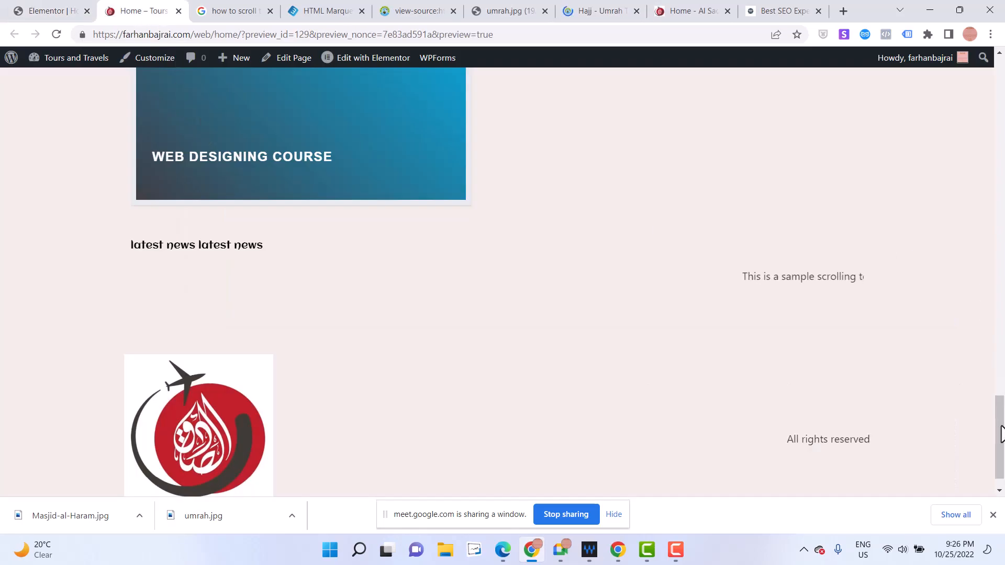
{"action": "left_click_drag", "start_coordinate": [1001, 428], "coordinate": [999, 105]}
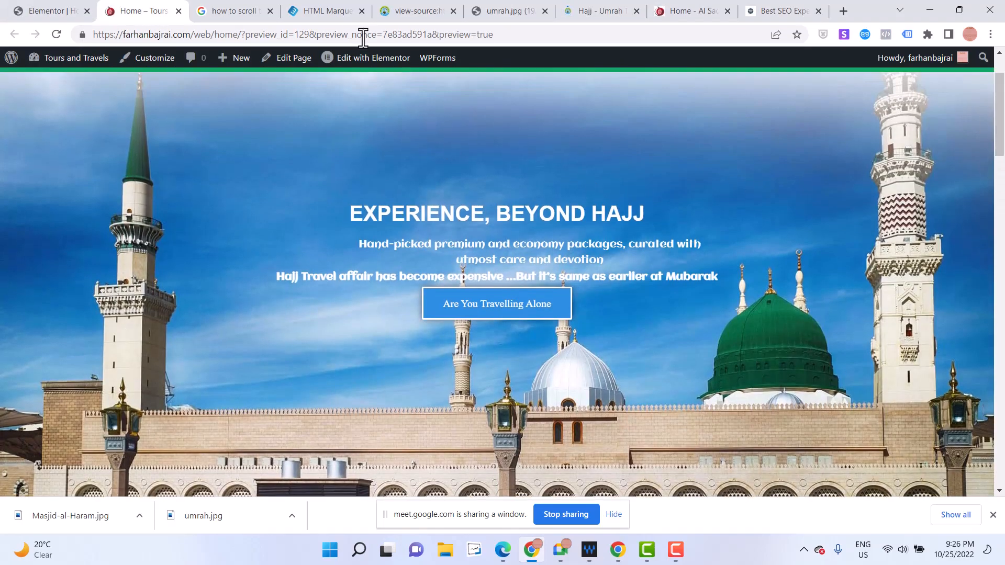
Return to the Mubarak Travels home page and examine its Umrah and Hajj videos and the Exclusive Offer section
{"action": "left_click", "coordinate": [580, 11]}
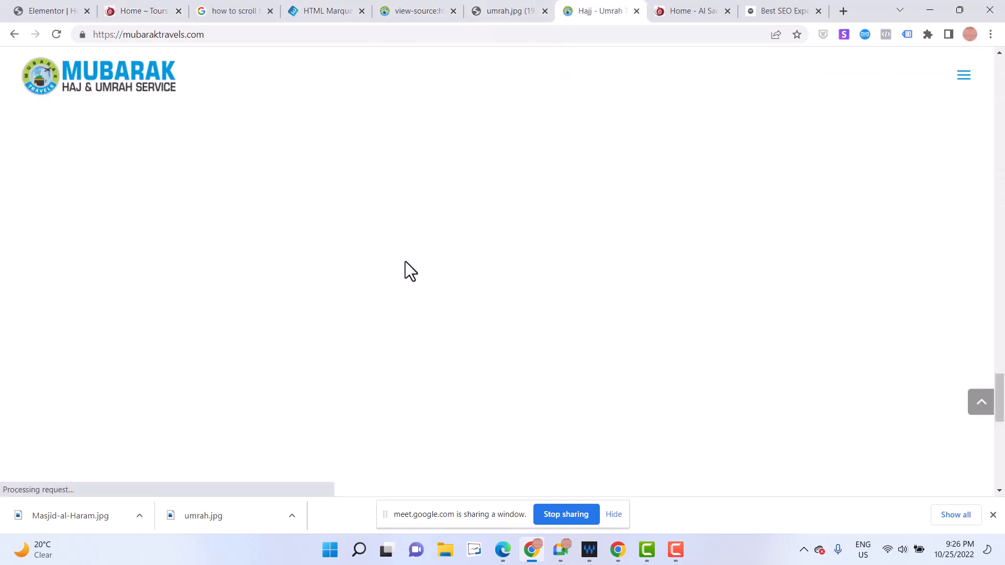
{"action": "scroll", "coordinate": [407, 314], "scroll_direction": "down", "scroll_amount": 4}
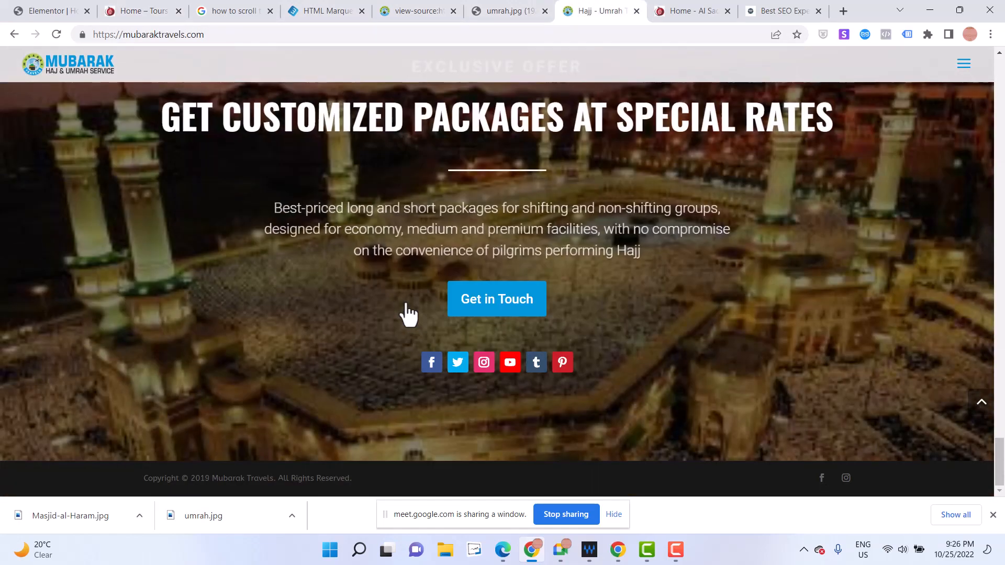
{"action": "scroll", "coordinate": [408, 313], "scroll_direction": "up", "scroll_amount": 5}
{"action": "scroll", "coordinate": [407, 313], "scroll_direction": "up", "scroll_amount": 6}
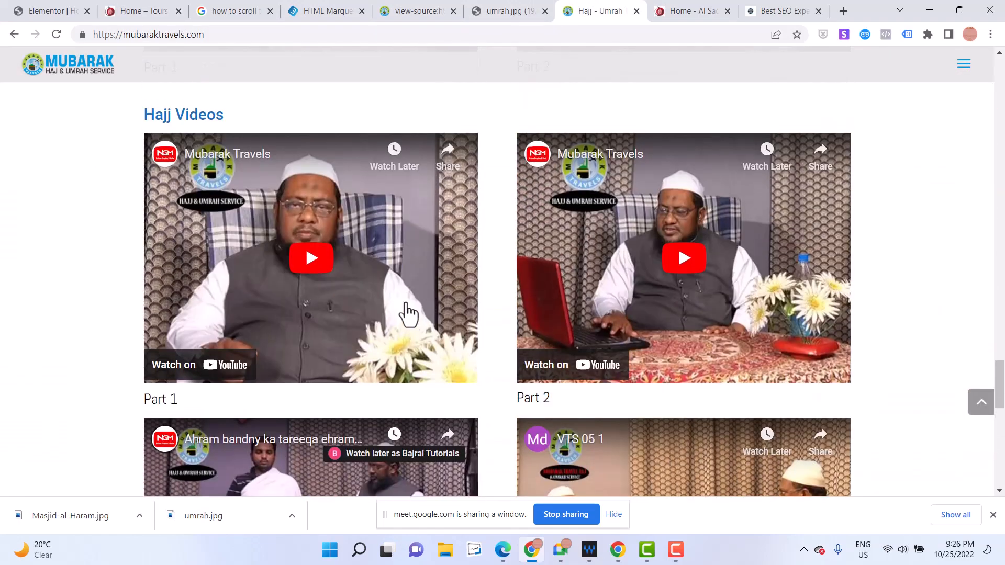
{"action": "scroll", "coordinate": [407, 313], "scroll_direction": "up", "scroll_amount": 5}
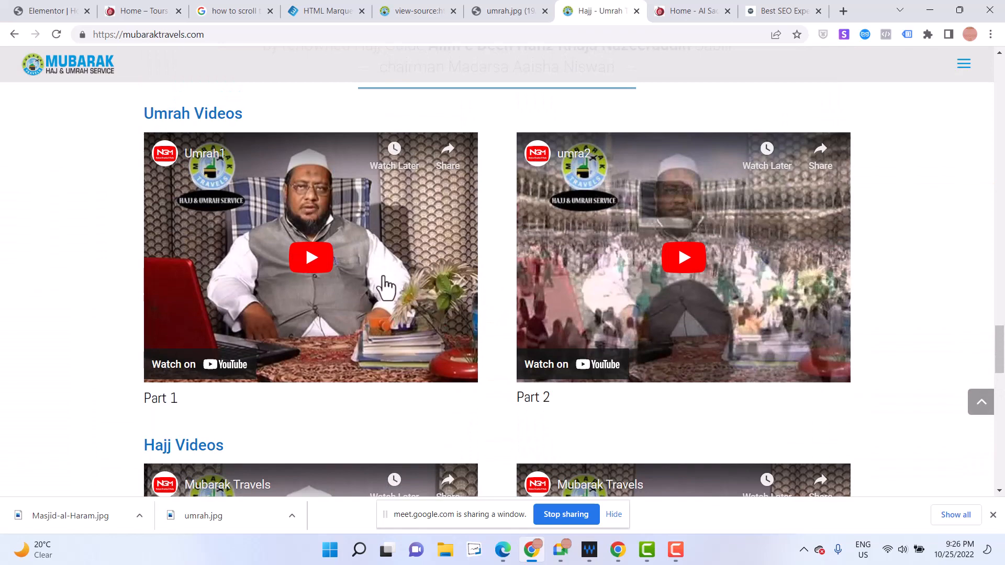
{"action": "scroll", "coordinate": [386, 287], "scroll_direction": "down", "scroll_amount": 14}
Open the Mubarak Travels home page's source code and search it for "jpg"
{"action": "right_click", "coordinate": [31, 312]}
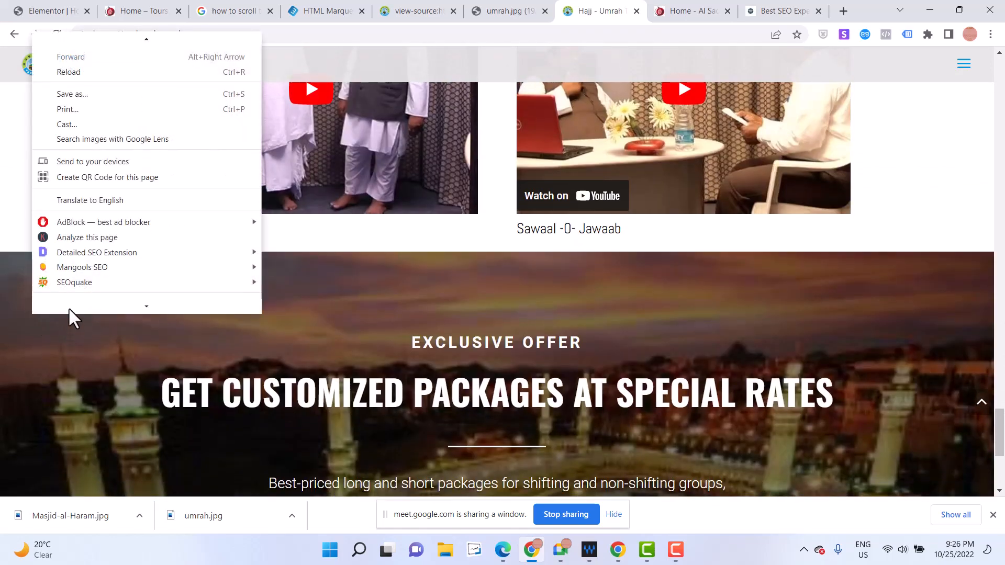
{"action": "scroll", "coordinate": [78, 298], "scroll_direction": "down", "scroll_amount": 3}
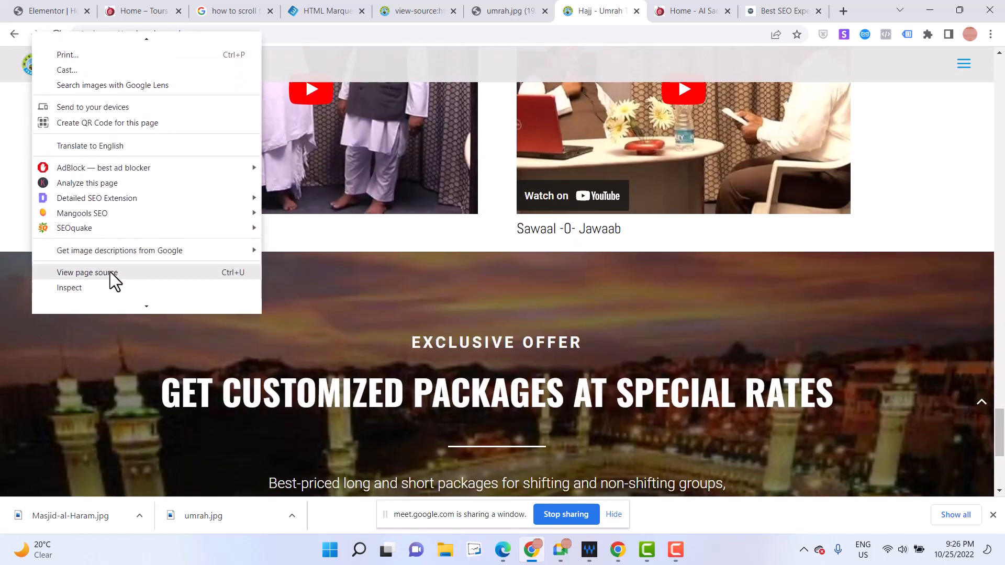
{"action": "left_click", "coordinate": [110, 272]}
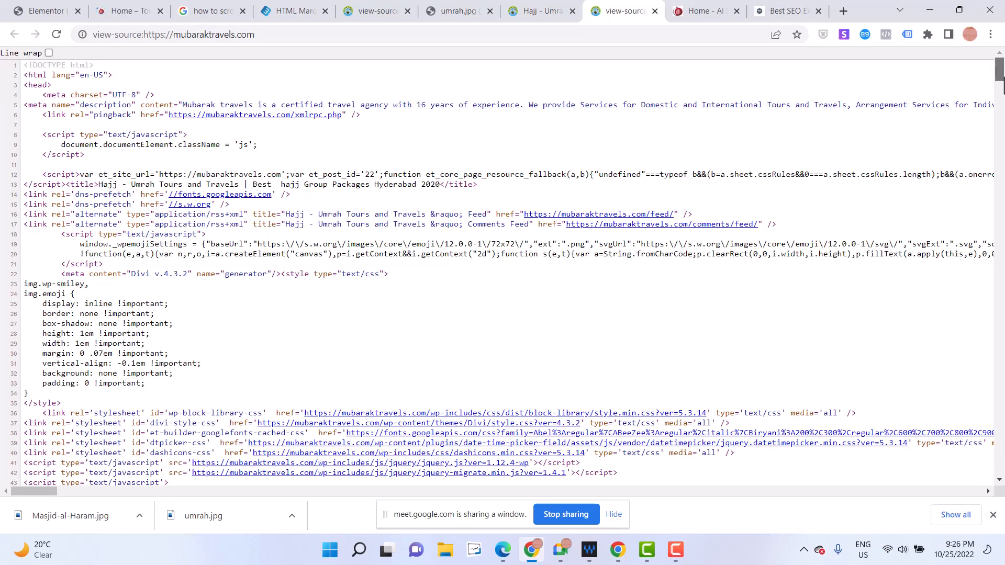
{"action": "left_click_drag", "start_coordinate": [1003, 84], "coordinate": [1003, 530]}
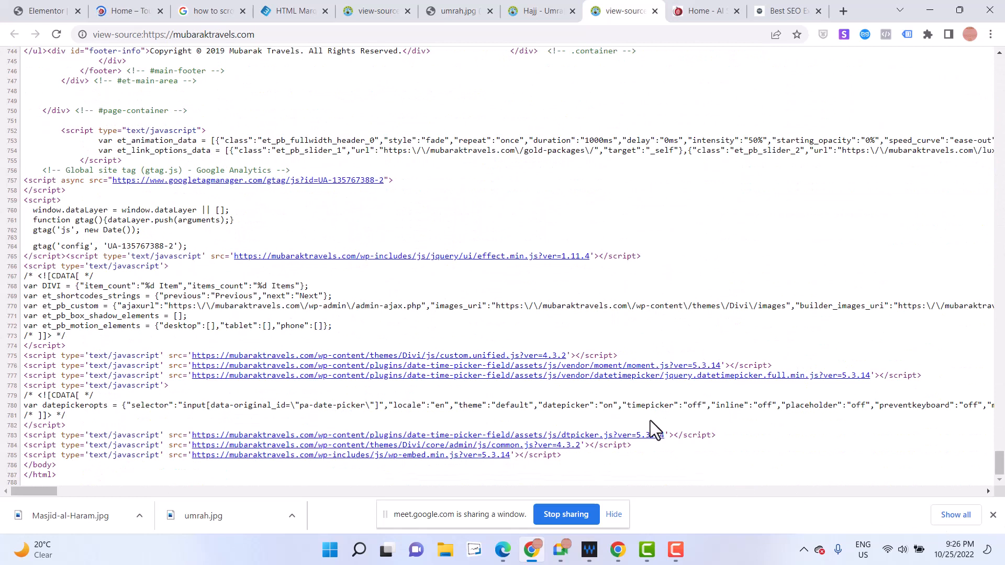
{"action": "key", "text": "ctrl+f"}
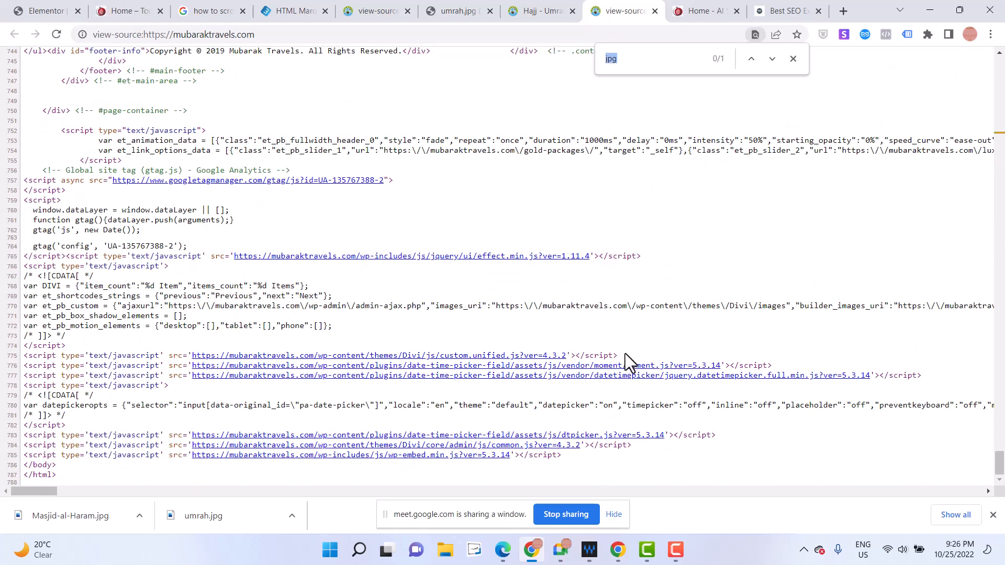
{"action": "type", "text": "jp"}
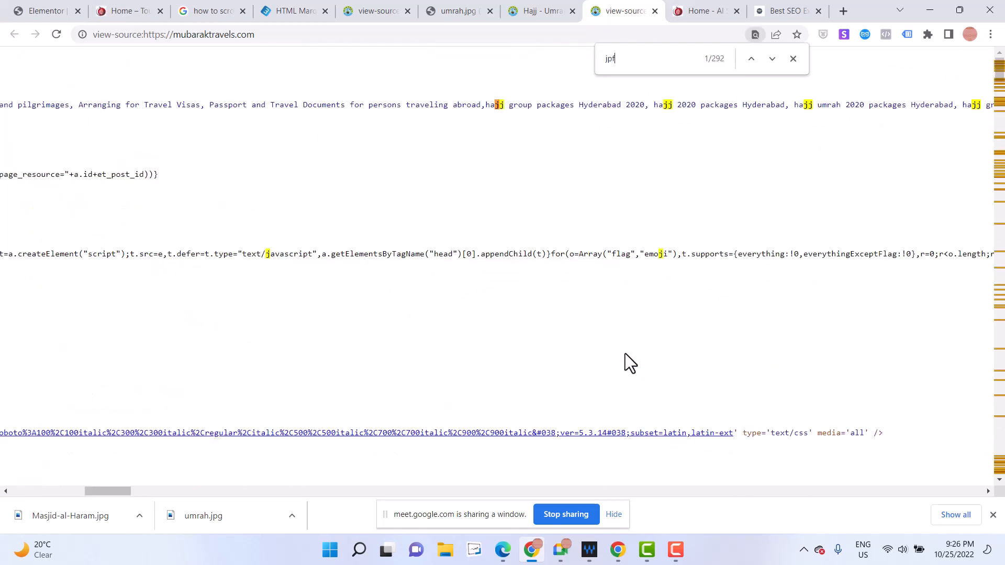
{"action": "type", "text": "f"}
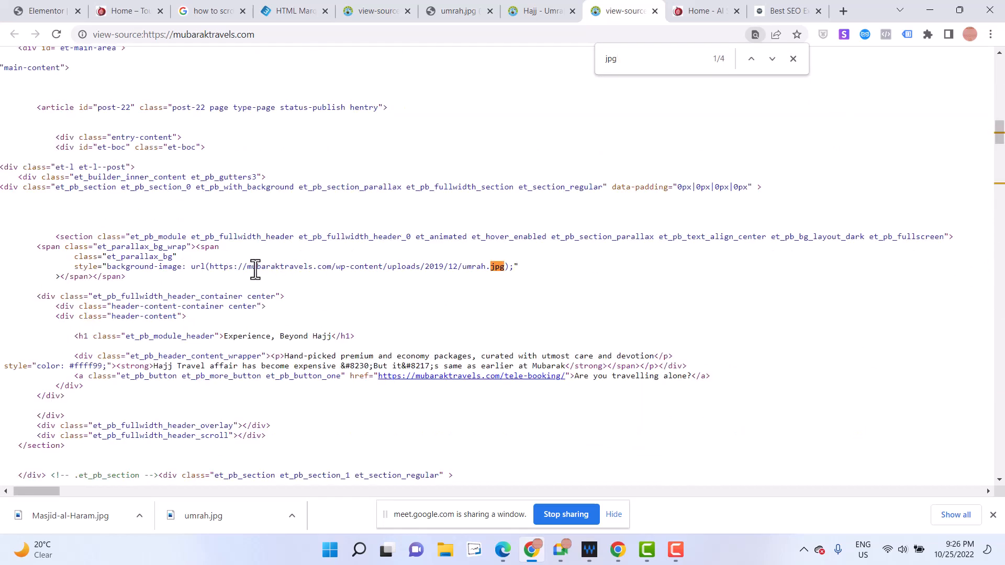
Open the umrah.jpg background image address from the first match in its own tab
{"action": "left_click_drag", "start_coordinate": [213, 270], "coordinate": [483, 271]}
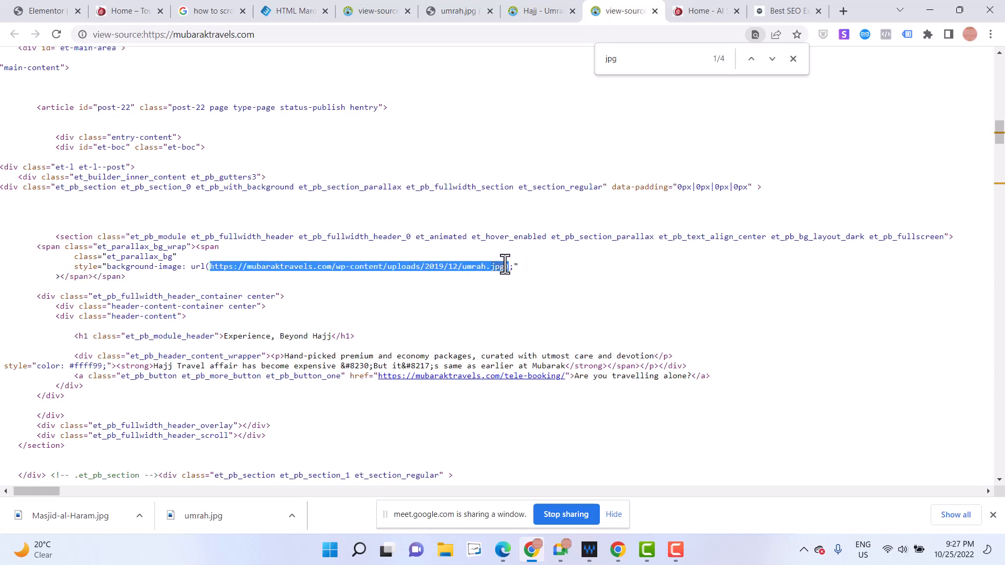
{"action": "right_click", "coordinate": [498, 267]}
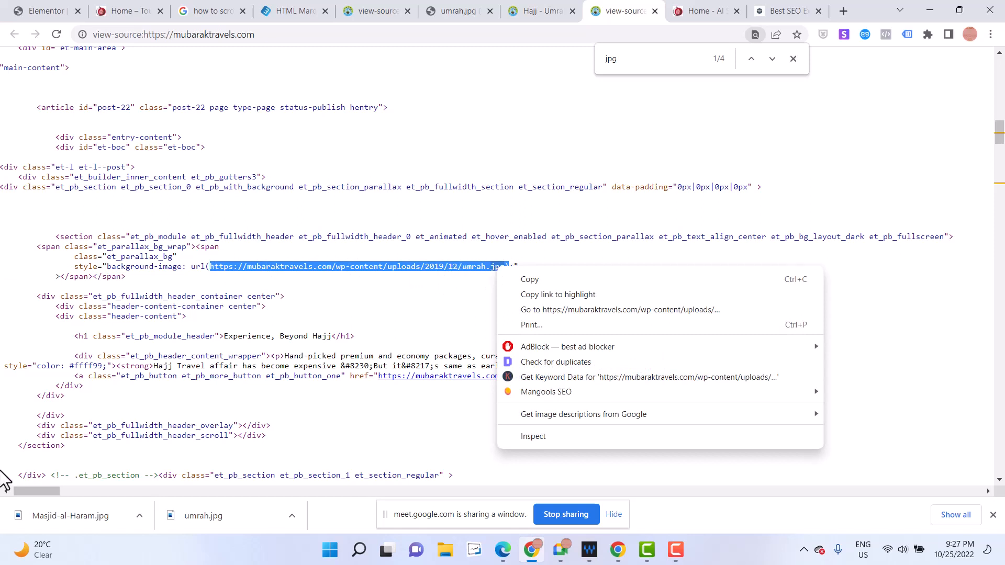
{"action": "key", "text": "Escape"}
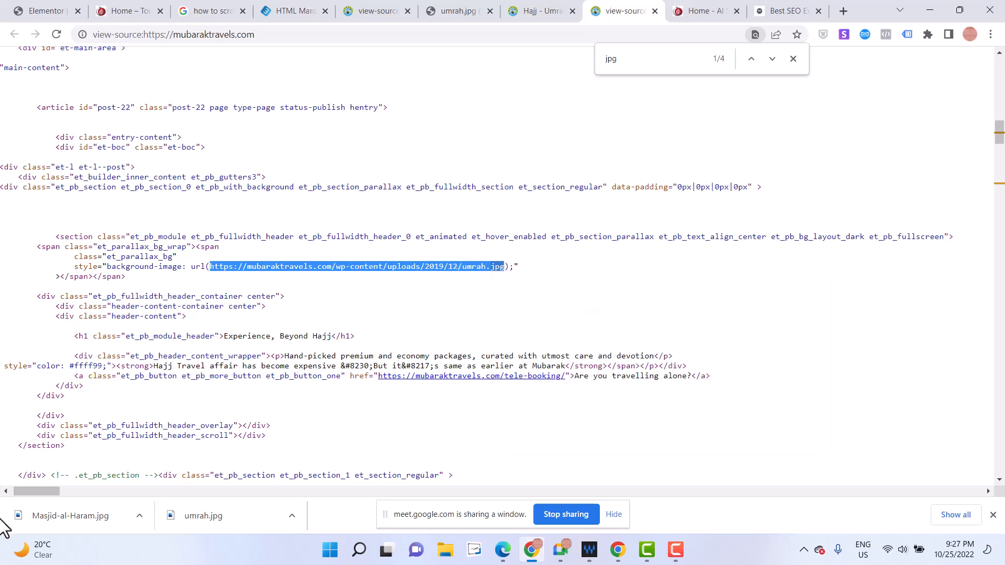
{"action": "right_click", "coordinate": [372, 269]}
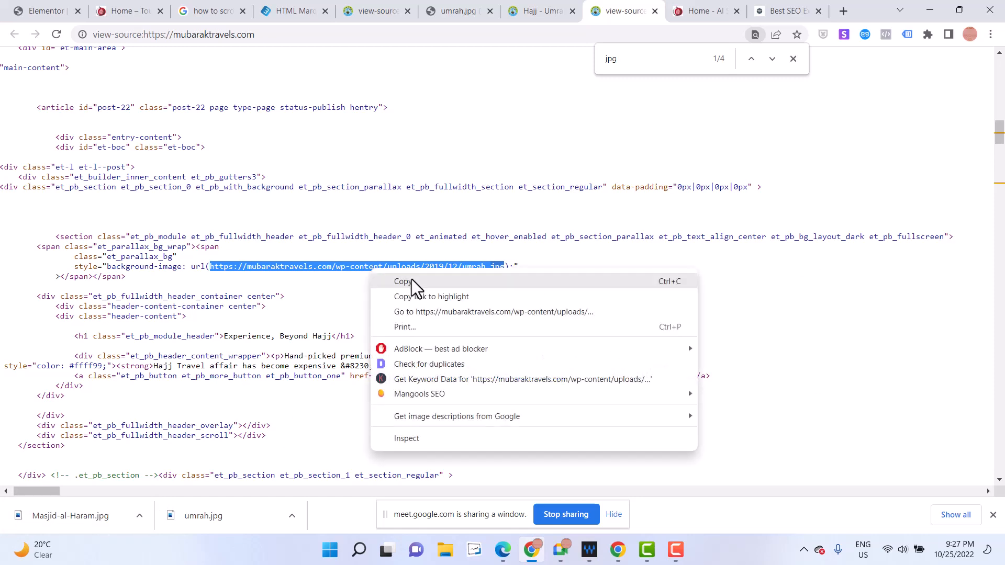
{"action": "left_click", "coordinate": [423, 312]}
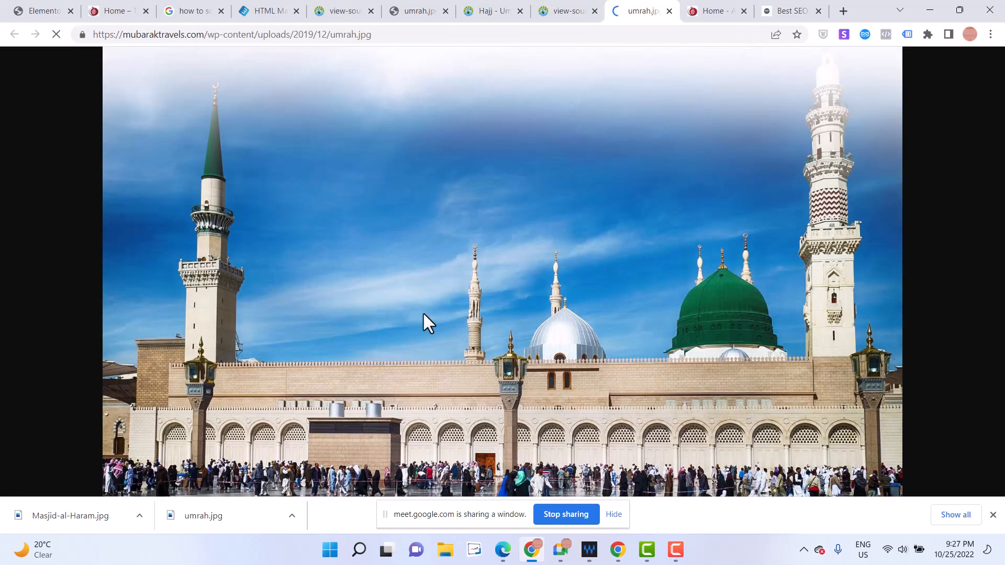
Return to the page source, go to the next "jpg" match and view the Masjid-al-Haram.jpg image in a new tab
{"action": "left_click", "coordinate": [553, 5]}
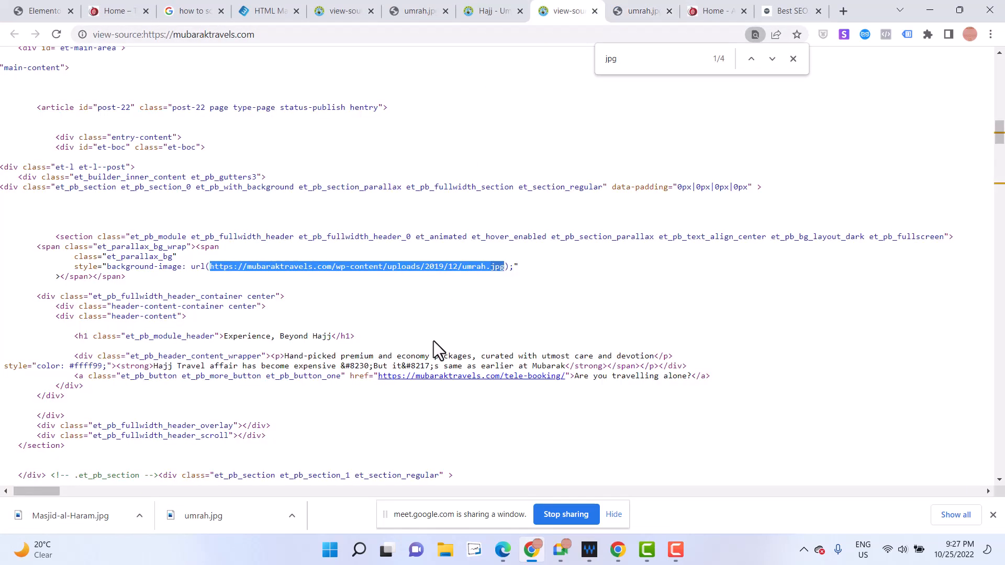
{"action": "left_click", "coordinate": [771, 59]}
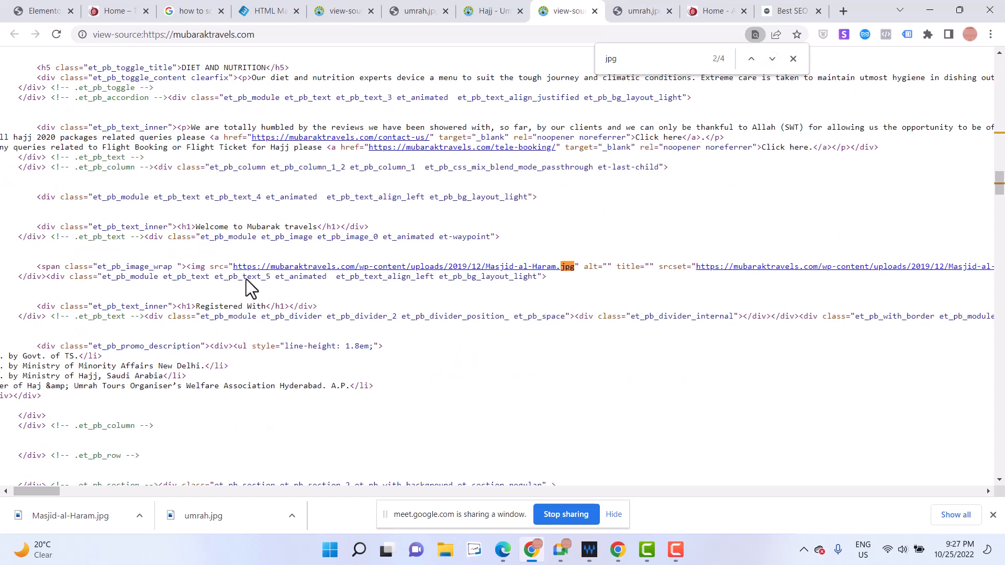
{"action": "right_click", "coordinate": [269, 273]}
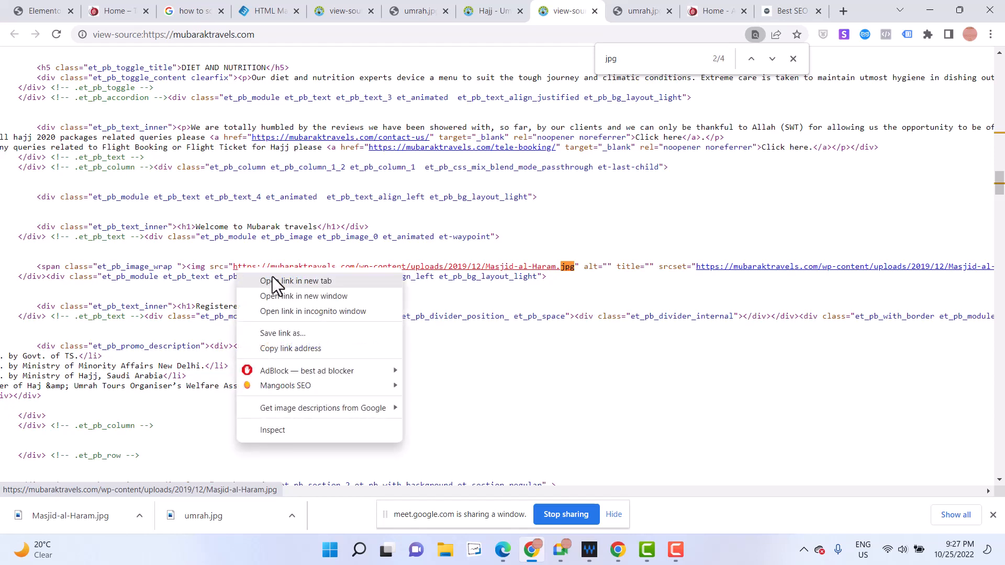
{"action": "left_click", "coordinate": [273, 279]}
{"action": "left_click", "coordinate": [644, 7]}
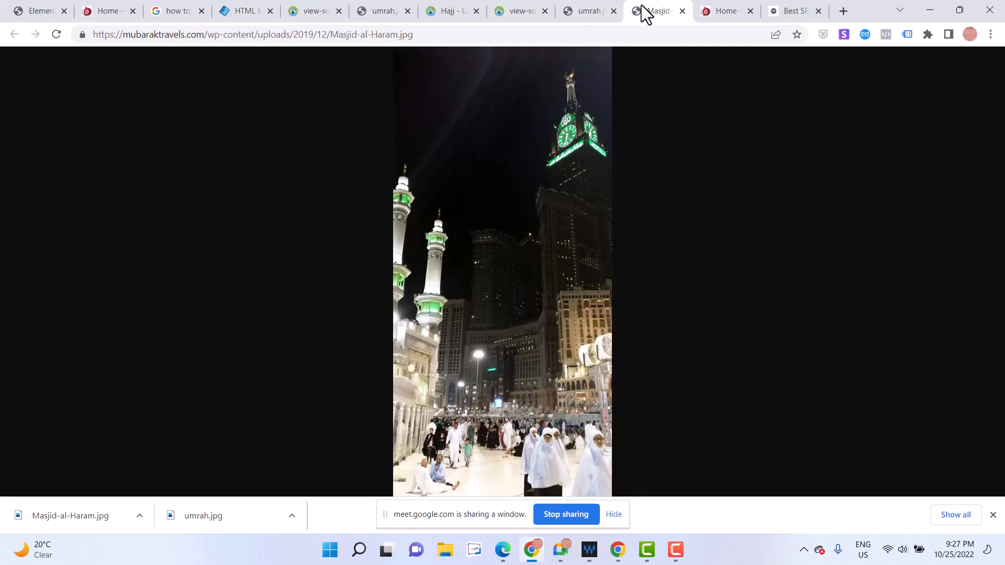
Return to the page source, go to the third "jpg" match and search Google for the Masjid-al-Haram.jpg address
{"action": "left_click", "coordinate": [502, 12]}
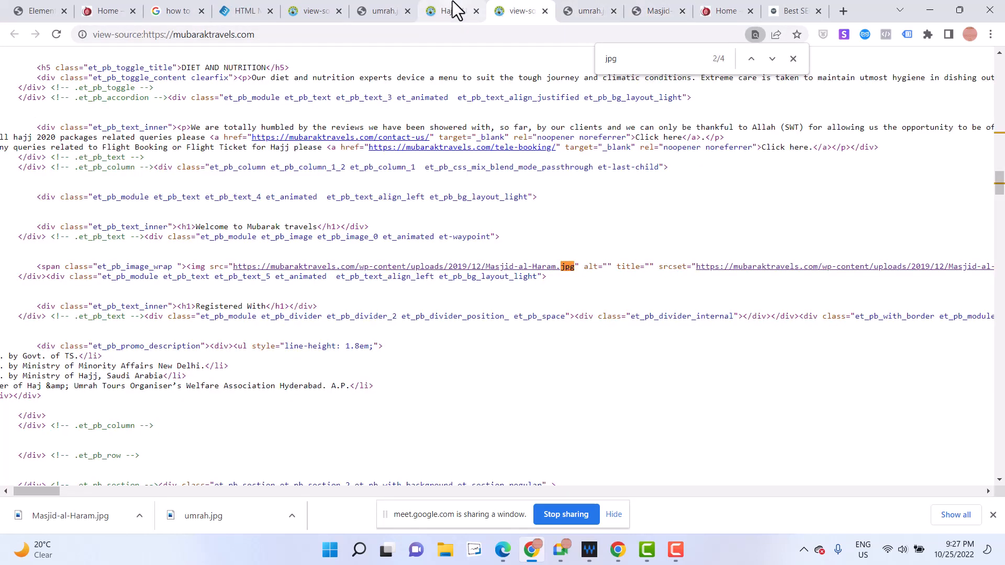
{"action": "left_click", "coordinate": [773, 60]}
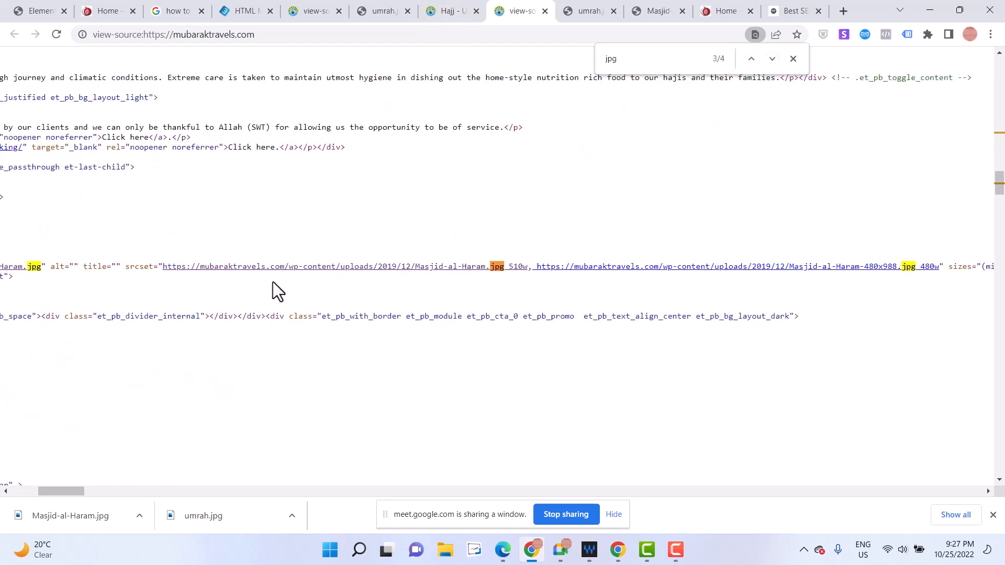
{"action": "left_click_drag", "start_coordinate": [159, 268], "coordinate": [442, 270]}
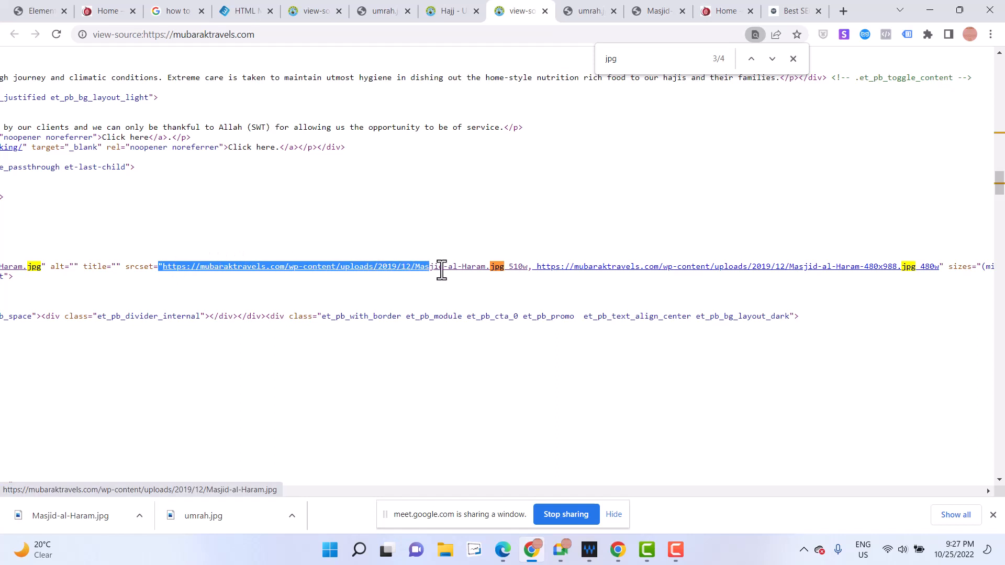
{"action": "right_click", "coordinate": [479, 270]}
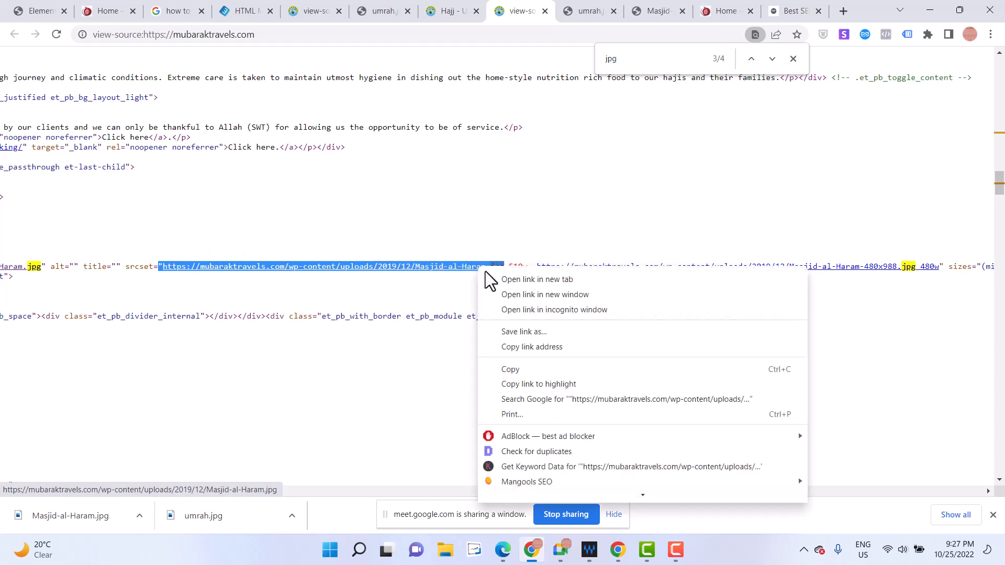
{"action": "left_click", "coordinate": [536, 398]}
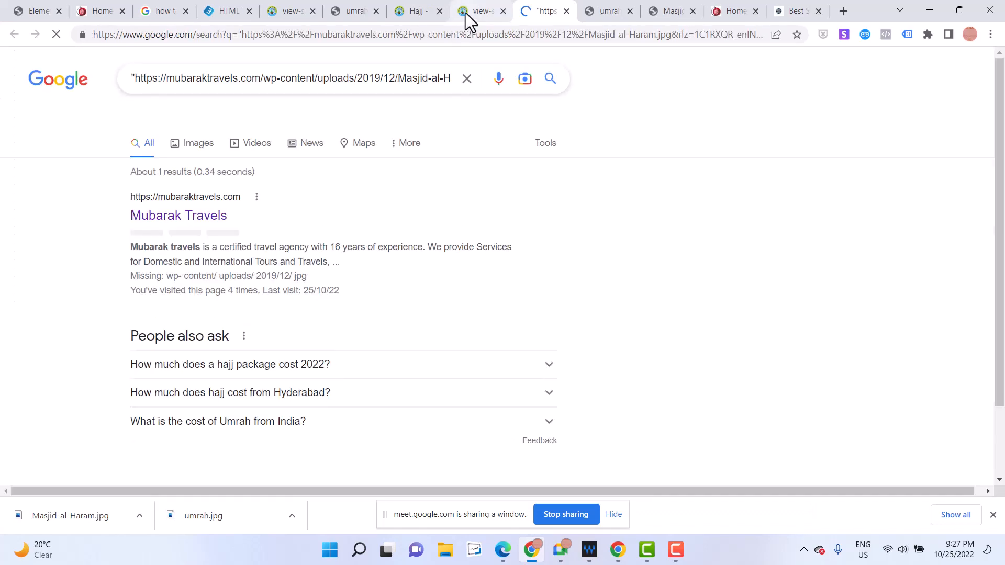
View the Masjid-al-Haram-480x988.jpg image from the source in its own tab, close the Google results tab and return to the source
{"action": "left_click", "coordinate": [465, 14]}
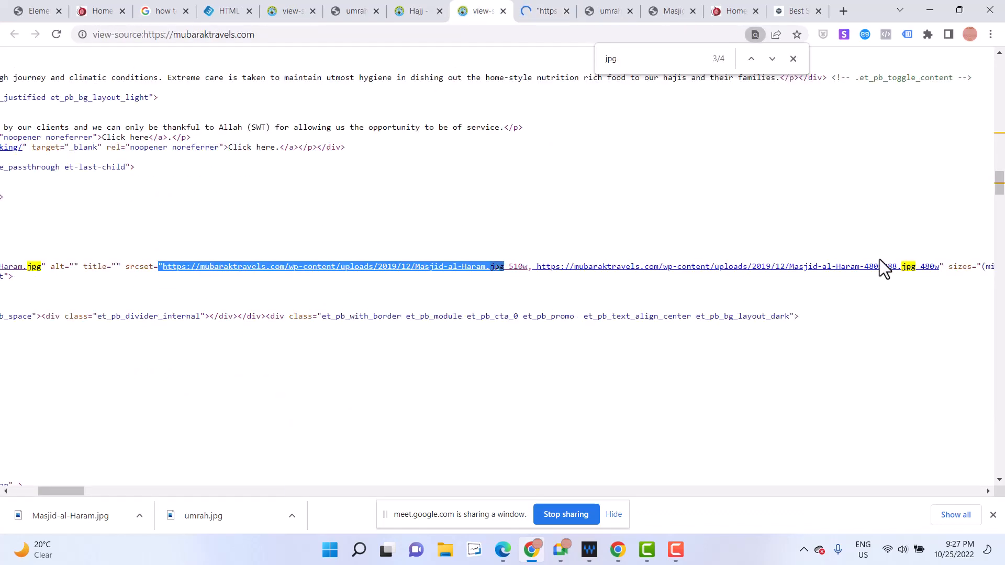
{"action": "right_click", "coordinate": [928, 270]}
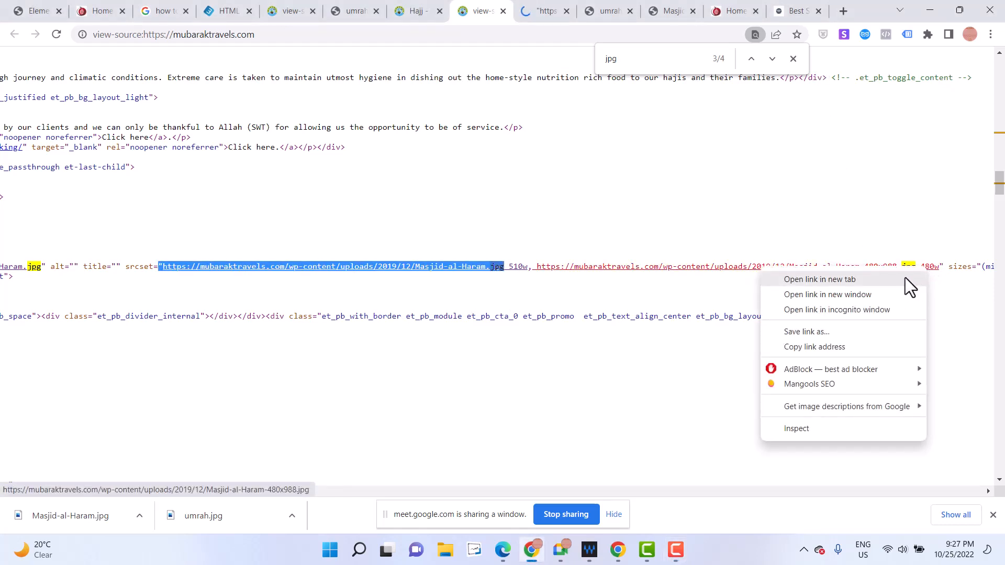
{"action": "left_click", "coordinate": [906, 278]}
{"action": "left_click", "coordinate": [514, 13]}
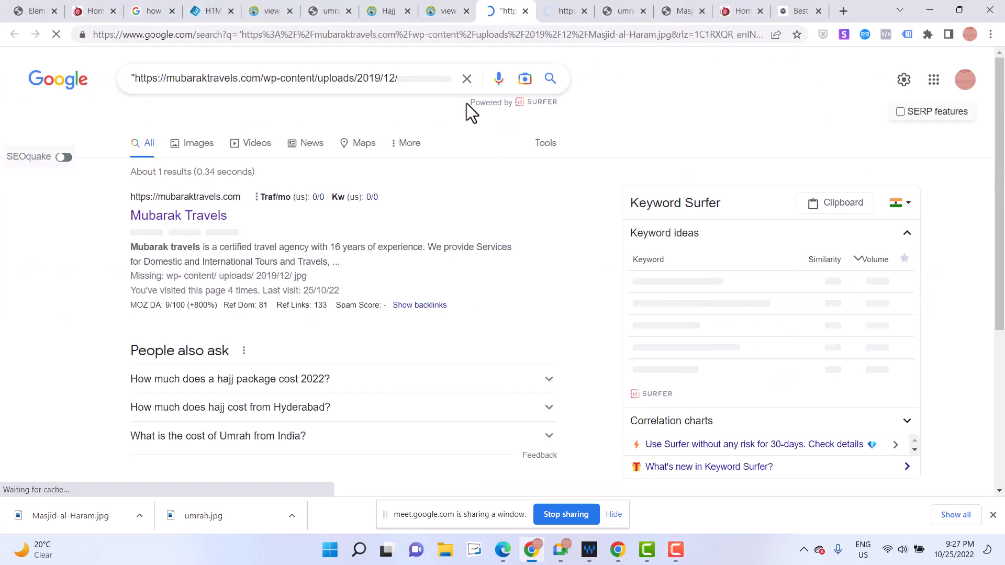
{"action": "left_click", "coordinate": [542, 12]}
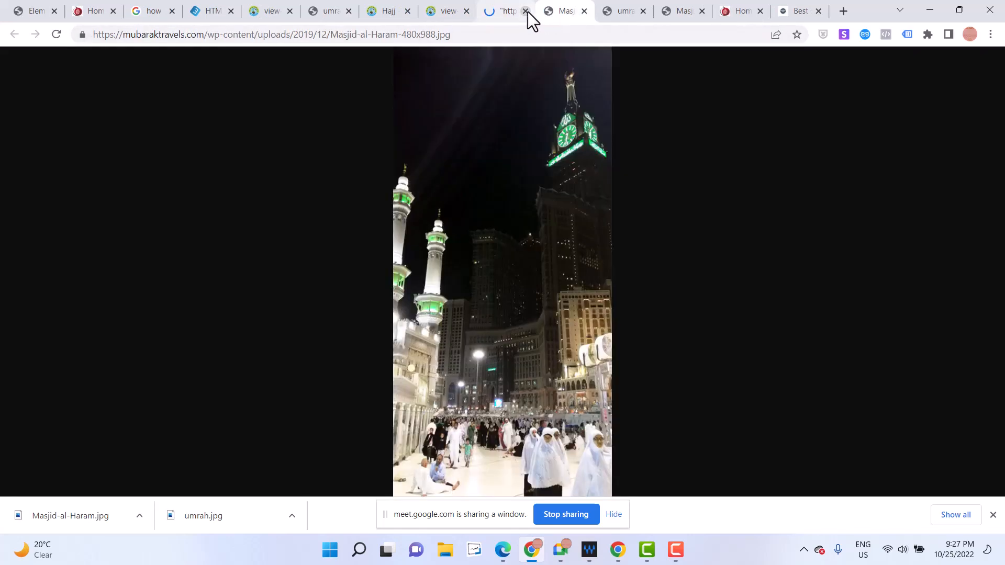
{"action": "left_click", "coordinate": [525, 11]}
{"action": "left_click", "coordinate": [447, 10]}
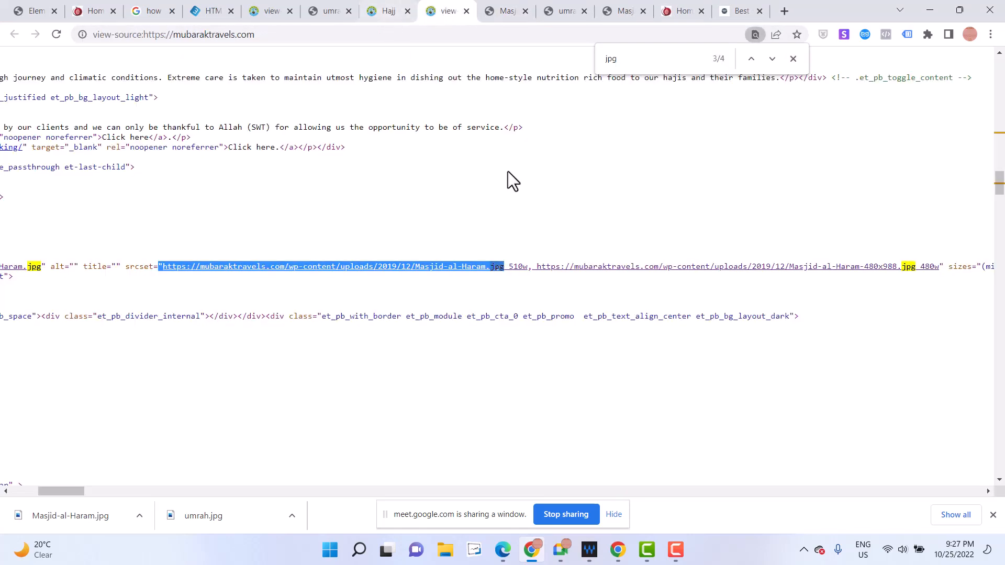
Step through the remaining "jpg" matches to the last one, open its Masjid-al-Haram-480x988.jpg link and return to the source
{"action": "key", "text": "F10"}
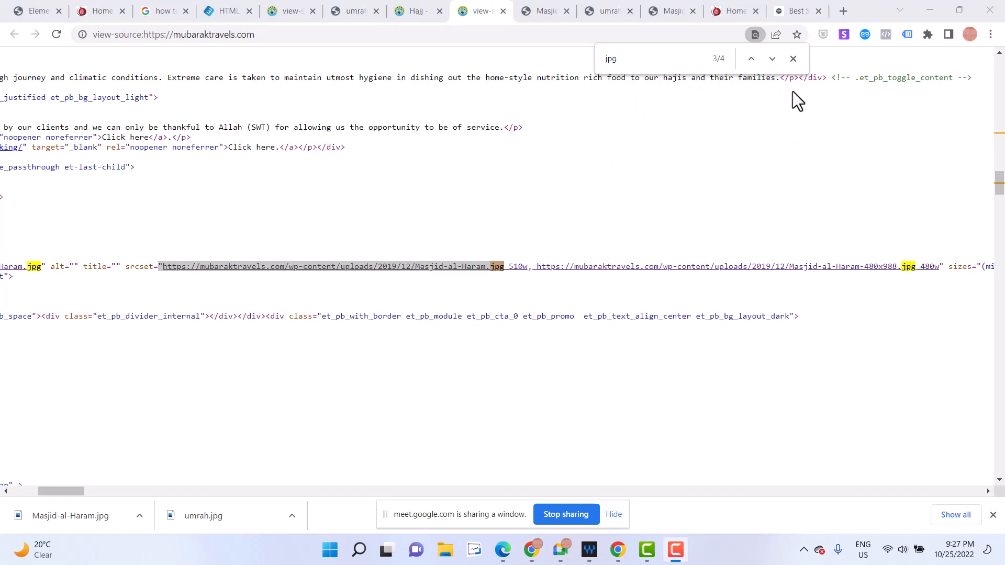
{"action": "left_click", "coordinate": [773, 59]}
{"action": "left_click", "coordinate": [773, 59]}
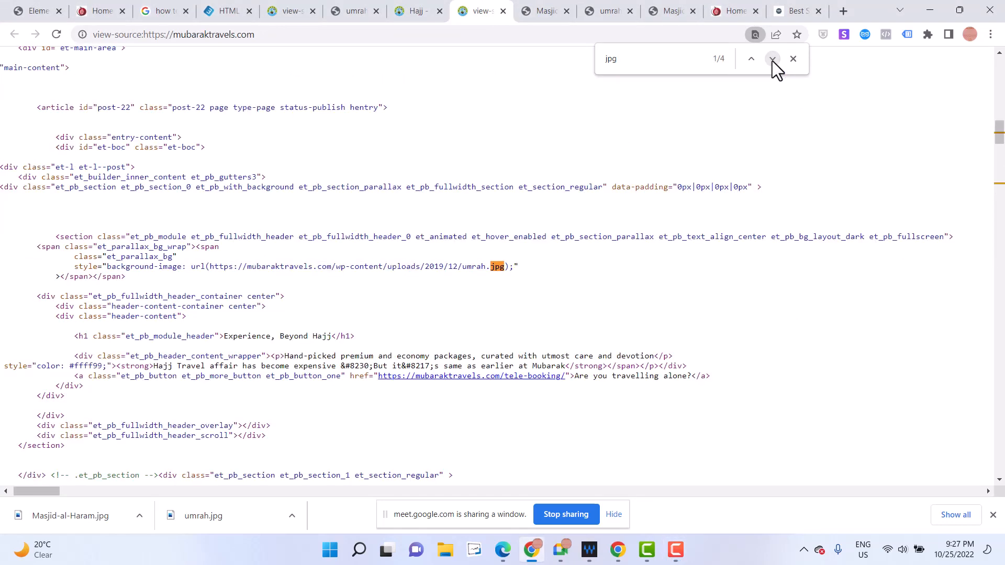
{"action": "left_click", "coordinate": [754, 59]}
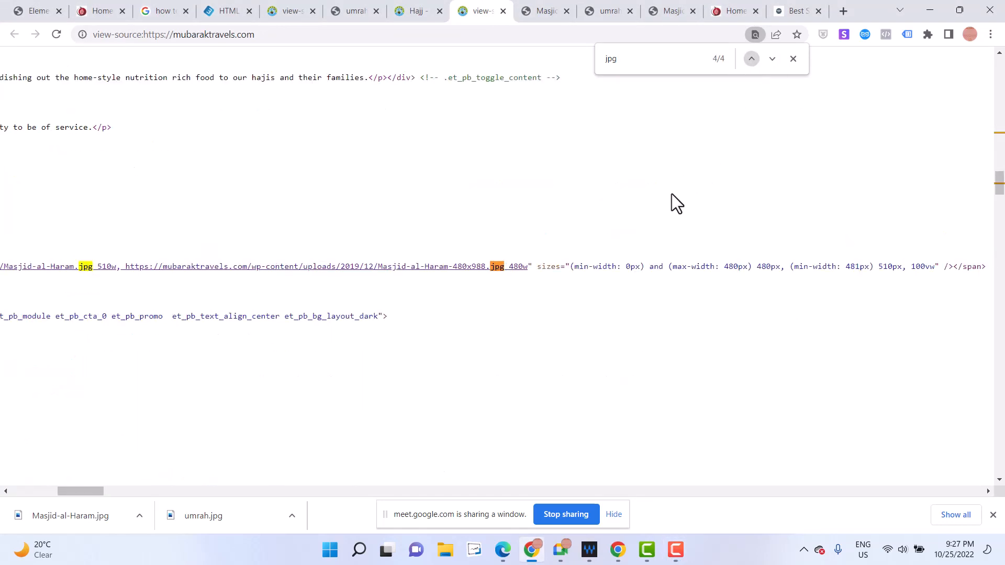
{"action": "left_click", "coordinate": [491, 268]}
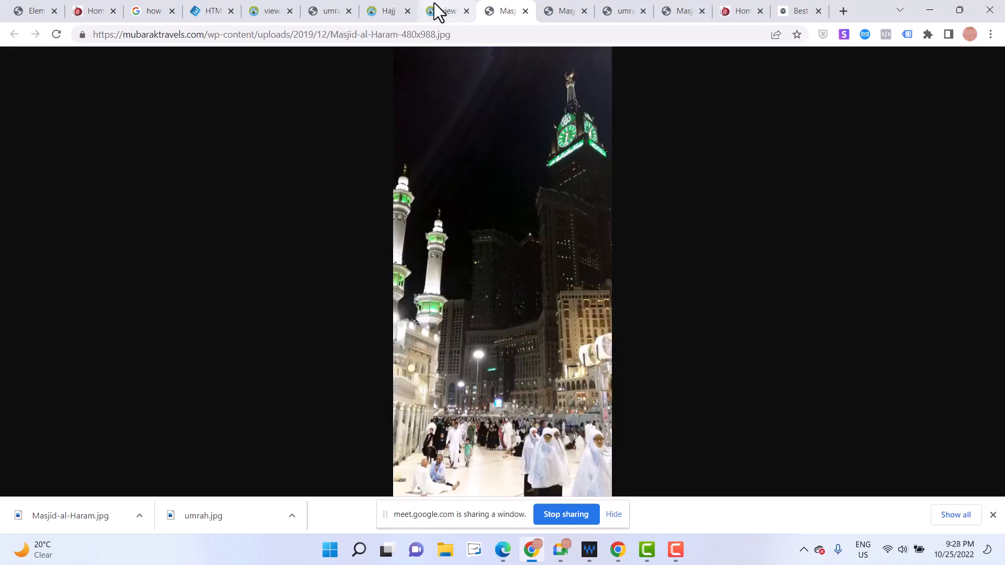
{"action": "left_click", "coordinate": [436, 7]}
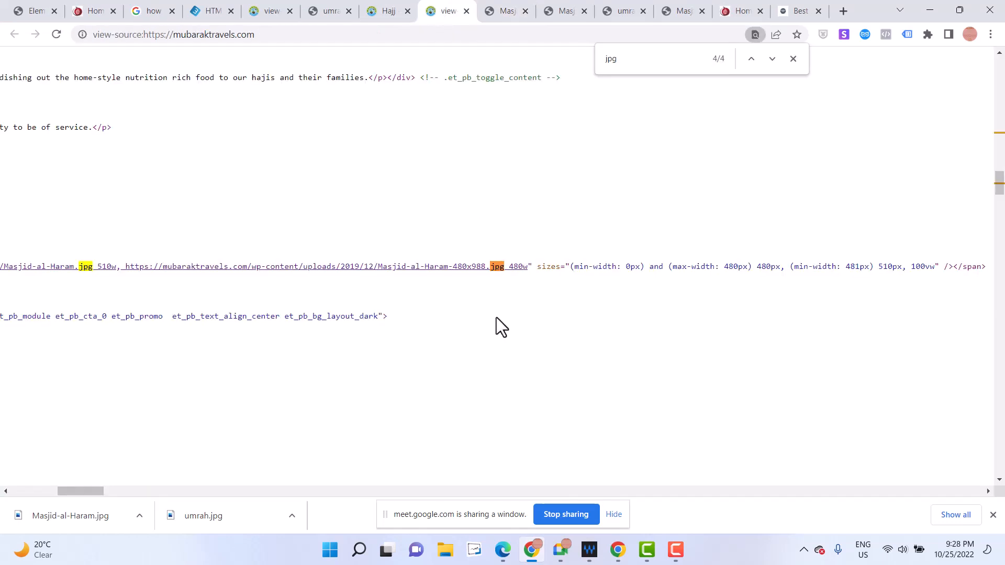
Search the page source for "png", view the logo_sticky.png image in a new tab and return to the source
{"action": "left_click", "coordinate": [634, 65]}
{"action": "type", "text": "png"}
{"action": "left_click", "coordinate": [748, 61]}
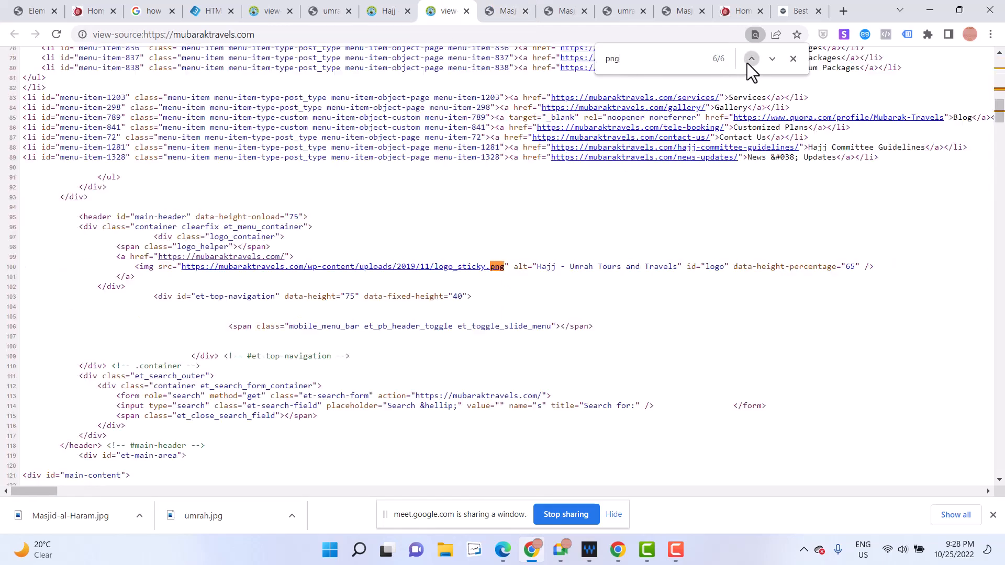
{"action": "right_click", "coordinate": [429, 271]}
{"action": "left_click", "coordinate": [454, 276]}
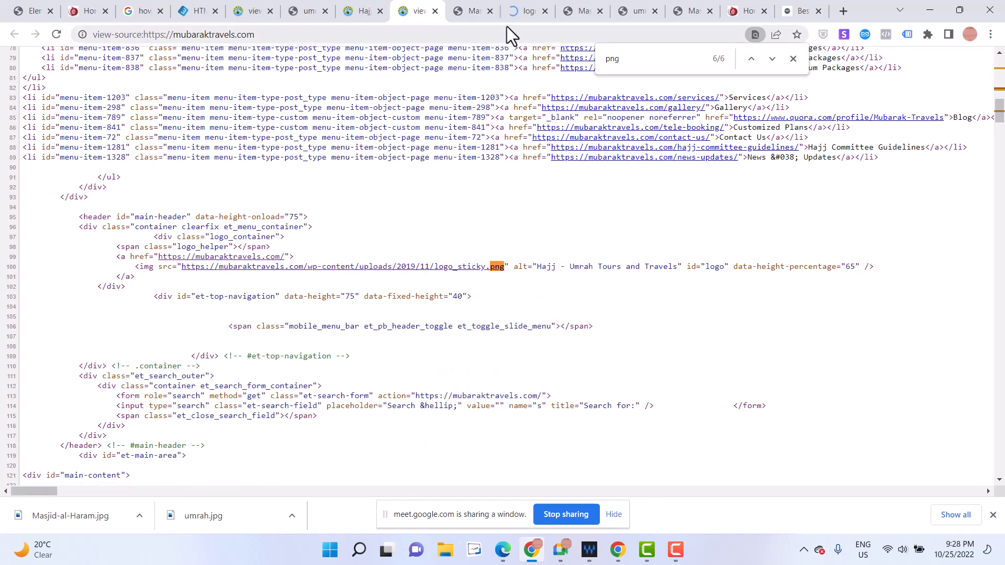
{"action": "left_click", "coordinate": [527, 14]}
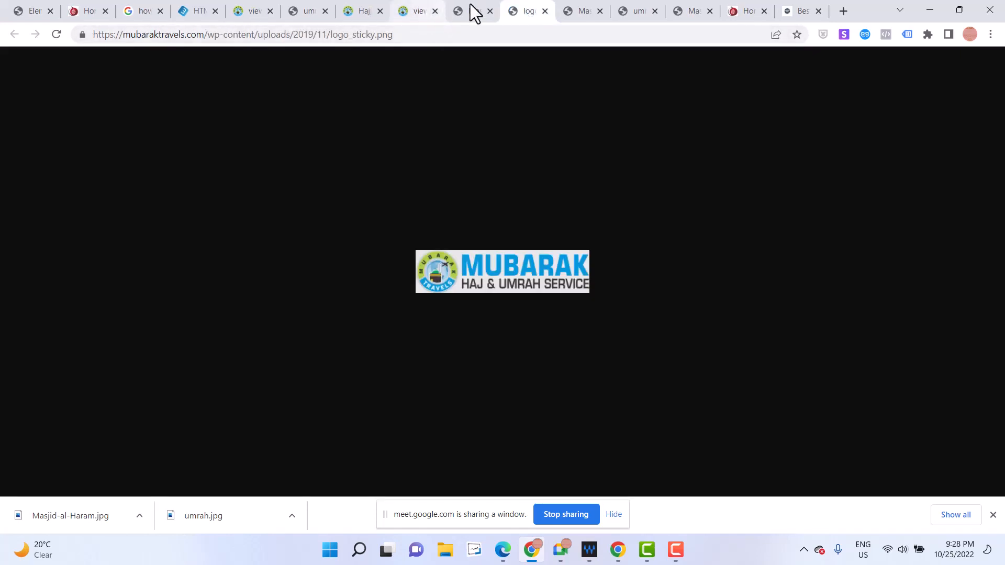
{"action": "left_click", "coordinate": [469, 10]}
{"action": "left_click", "coordinate": [428, 13]}
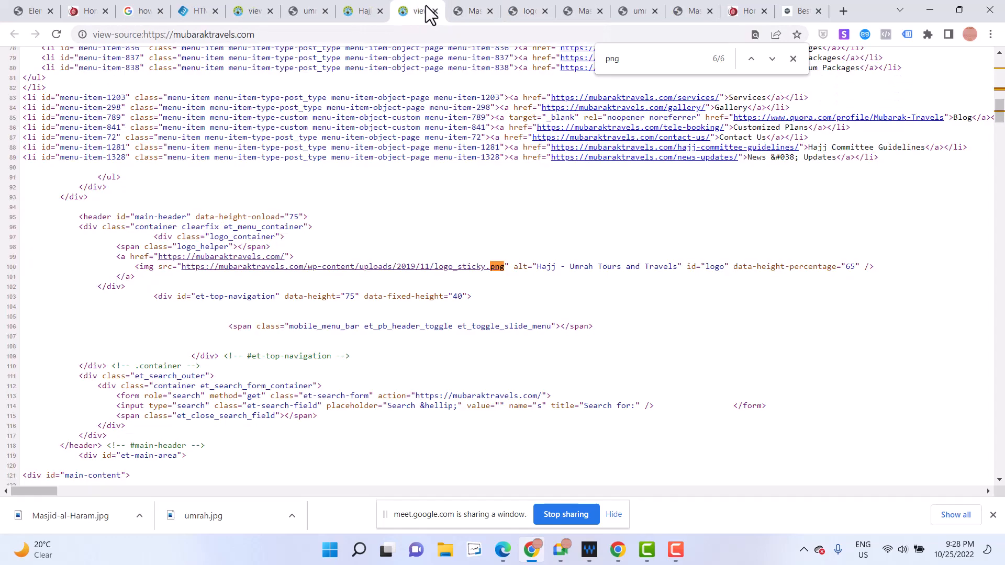
Go to the previous "png" match, view the cropped-favicon-192x192.png image in a new tab and return to the source
{"action": "left_click", "coordinate": [751, 59]}
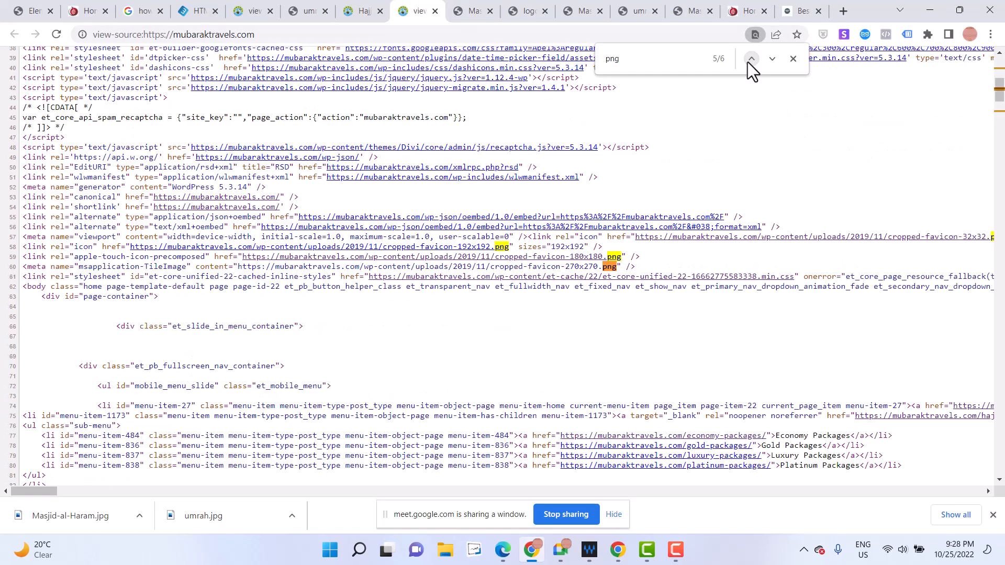
{"action": "right_click", "coordinate": [319, 247]}
{"action": "left_click", "coordinate": [341, 255]}
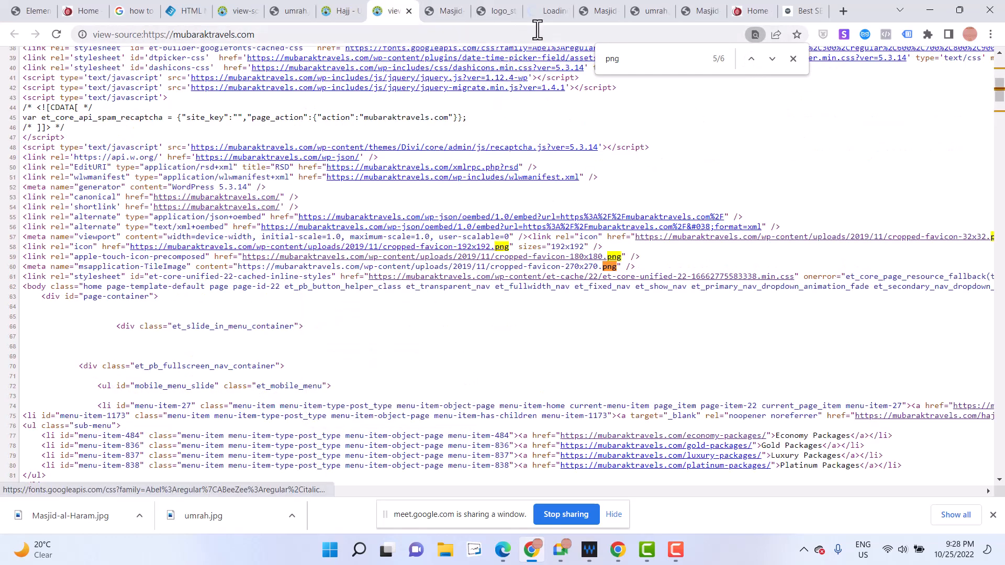
{"action": "left_click", "coordinate": [542, 14]}
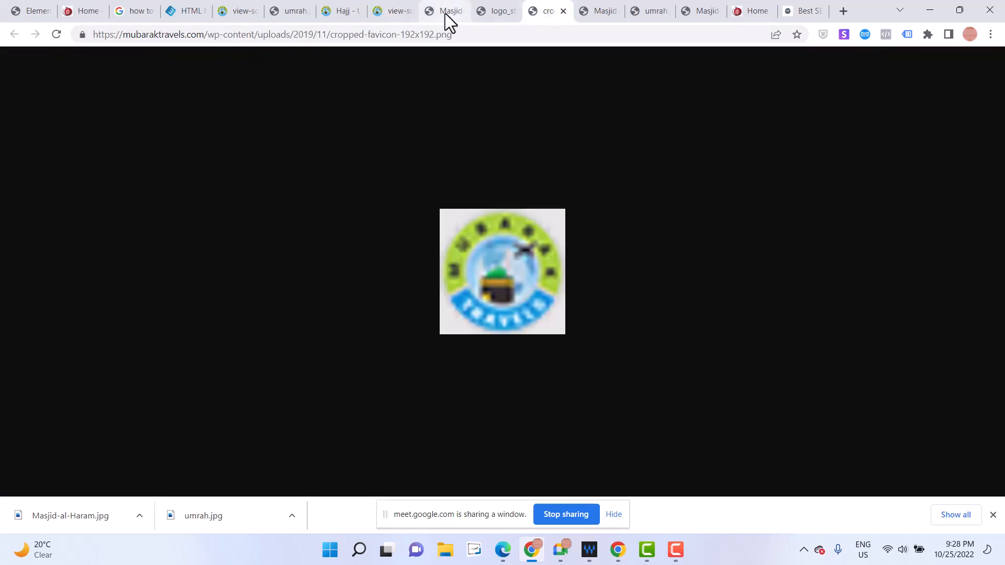
{"action": "left_click", "coordinate": [444, 14]}
{"action": "left_click", "coordinate": [398, 6]}
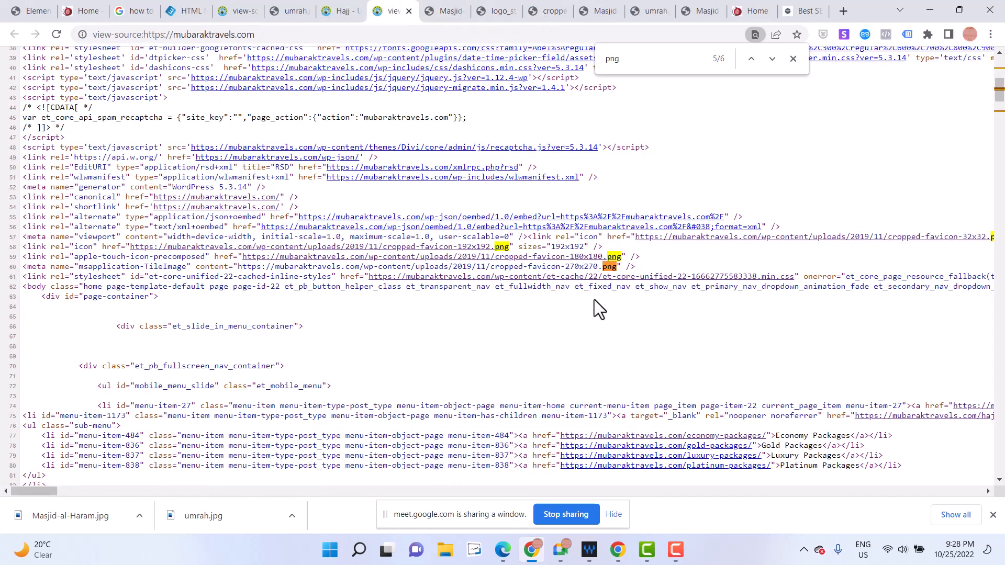
Cycle backwards through the remaining "png" matches in the page source to look for further background images
{"action": "left_click", "coordinate": [750, 58]}
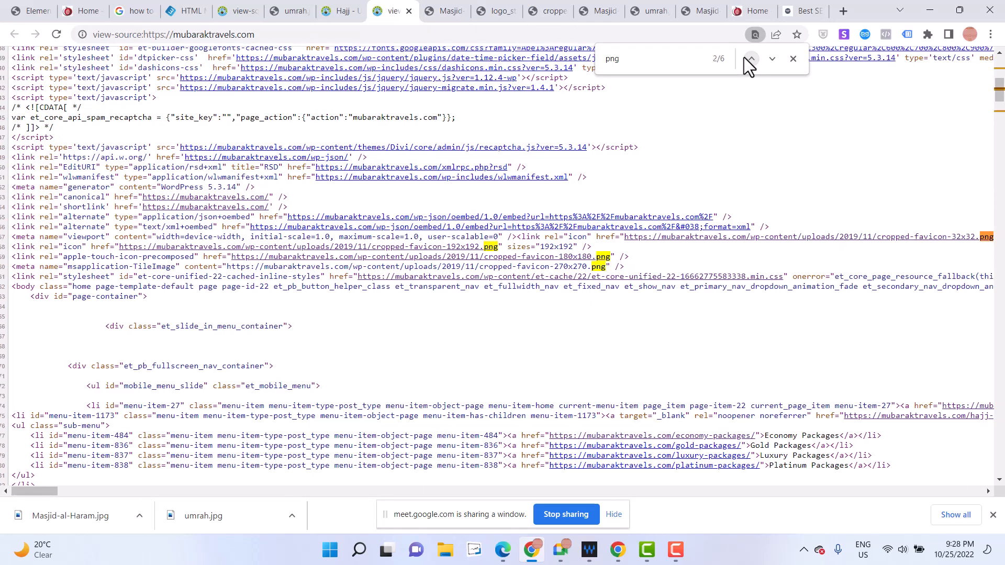
{"action": "left_click", "coordinate": [750, 59]}
{"action": "left_click", "coordinate": [750, 59]}
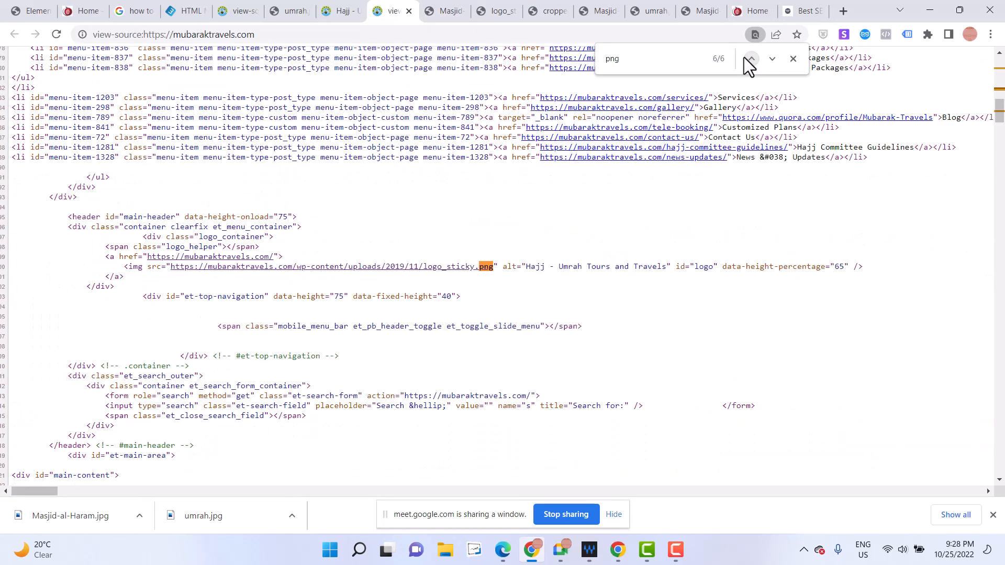
{"action": "left_click", "coordinate": [750, 59]}
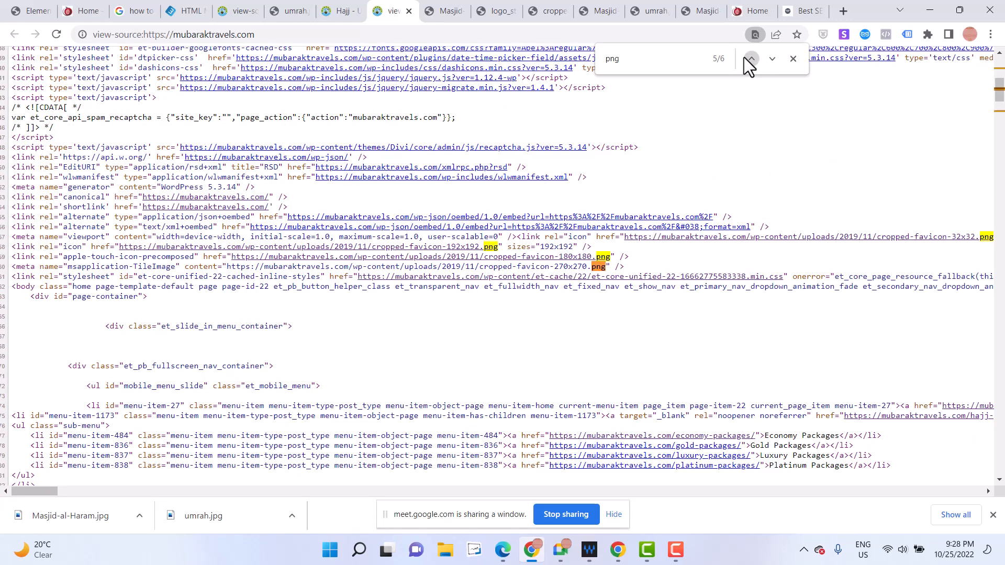
{"action": "left_click", "coordinate": [750, 58]}
Return to the Mubarak Travels home page and inspect the Exclusive Offer section's background to find its image address in the styles
{"action": "left_click", "coordinate": [440, 7]}
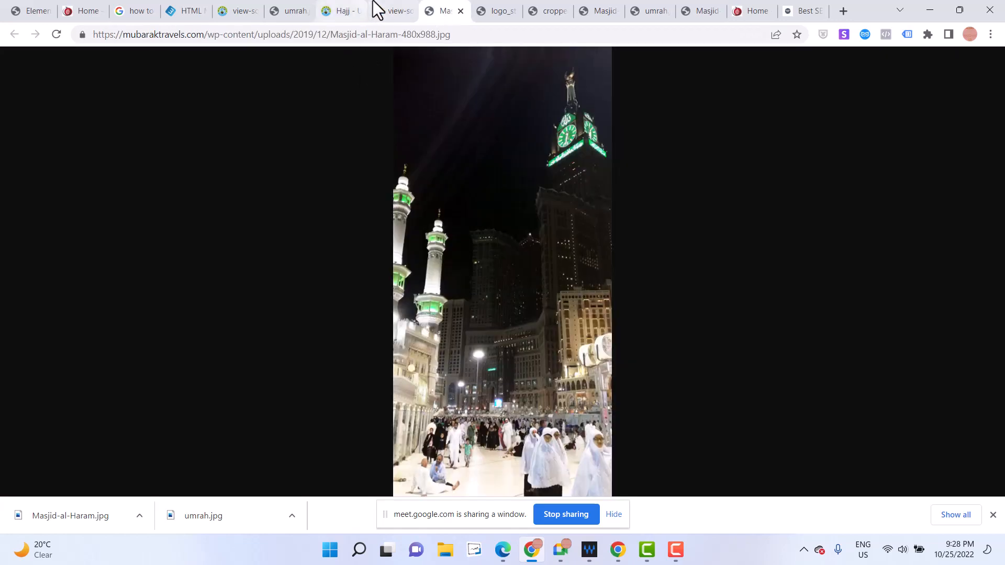
{"action": "left_click", "coordinate": [393, 10]}
{"action": "left_click", "coordinate": [349, 10]}
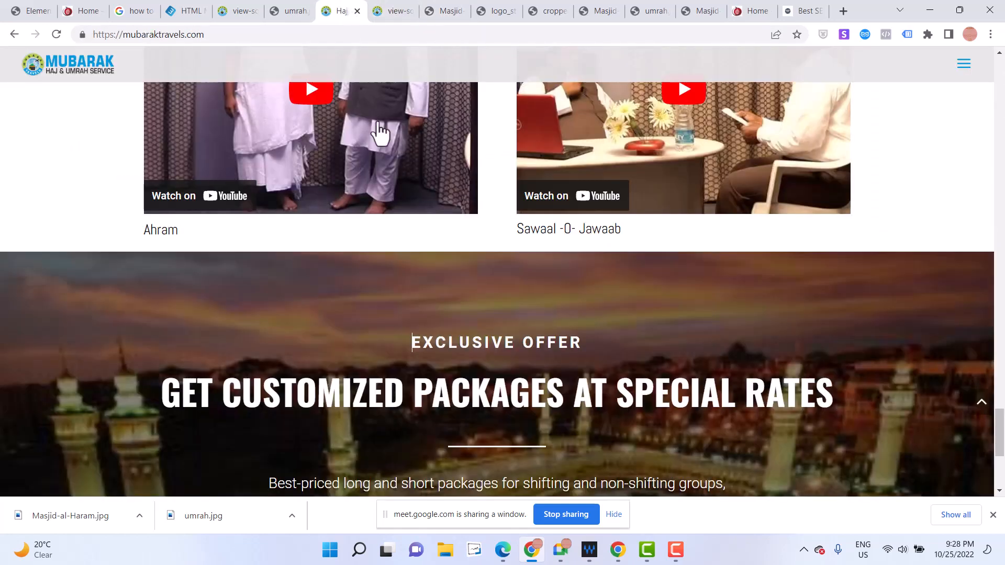
{"action": "scroll", "coordinate": [506, 335], "scroll_direction": "down", "scroll_amount": 5}
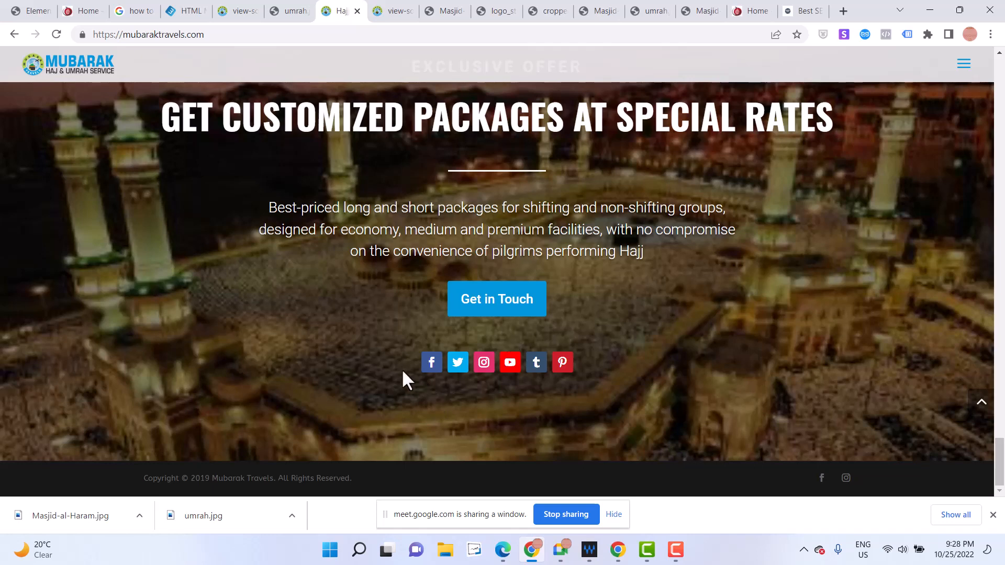
{"action": "right_click", "coordinate": [231, 400]}
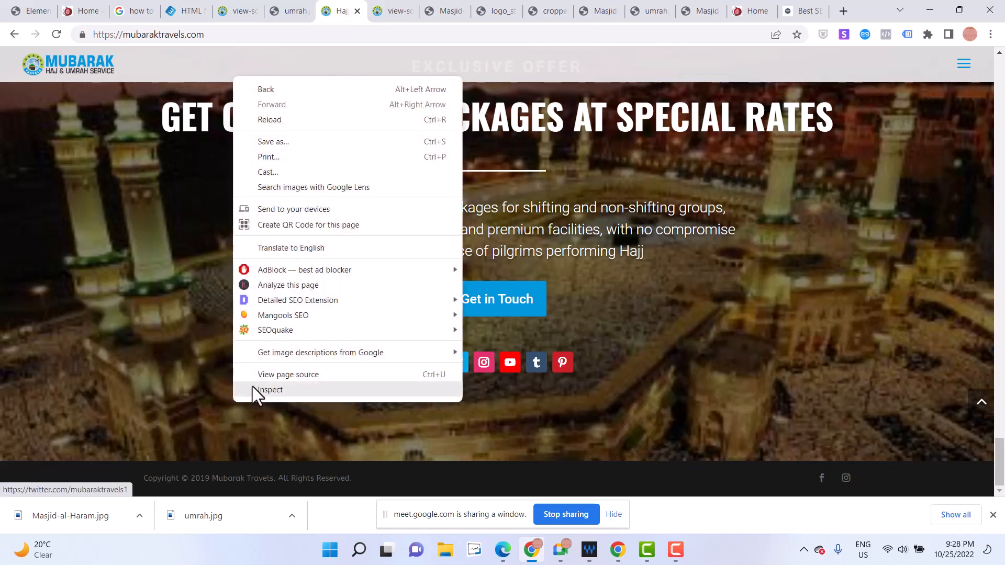
{"action": "left_click", "coordinate": [267, 390]}
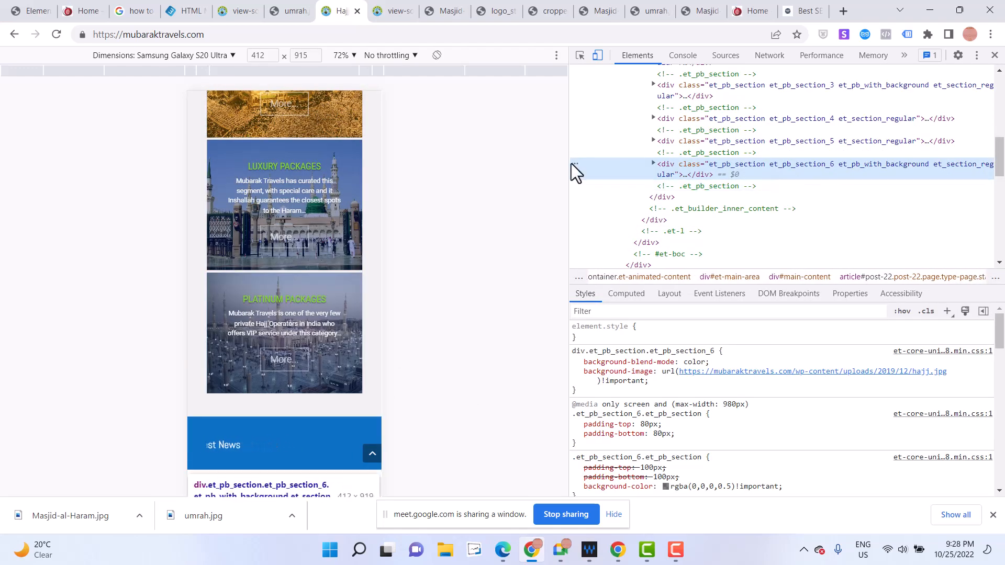
{"action": "mouse_move", "coordinate": [297, 11]}
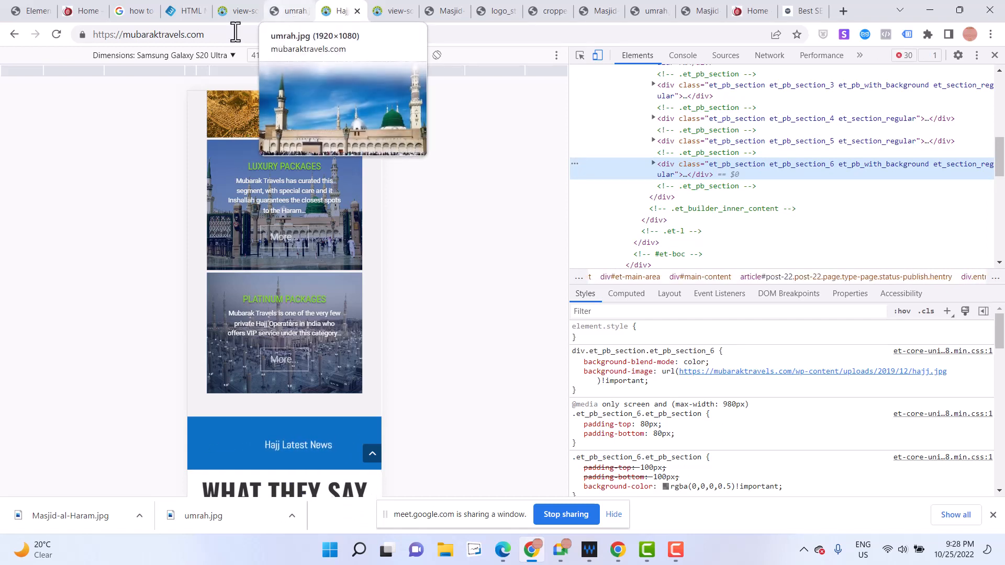
Switch to the Google Meet call and show the list of people in the call
{"action": "mouse_move", "coordinate": [647, 558]}
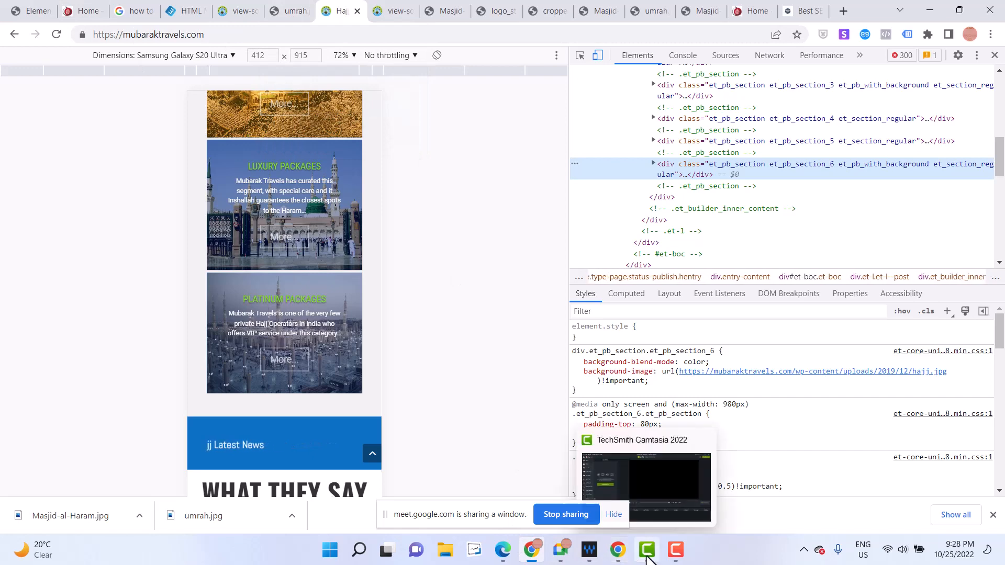
{"action": "left_click", "coordinate": [541, 544]}
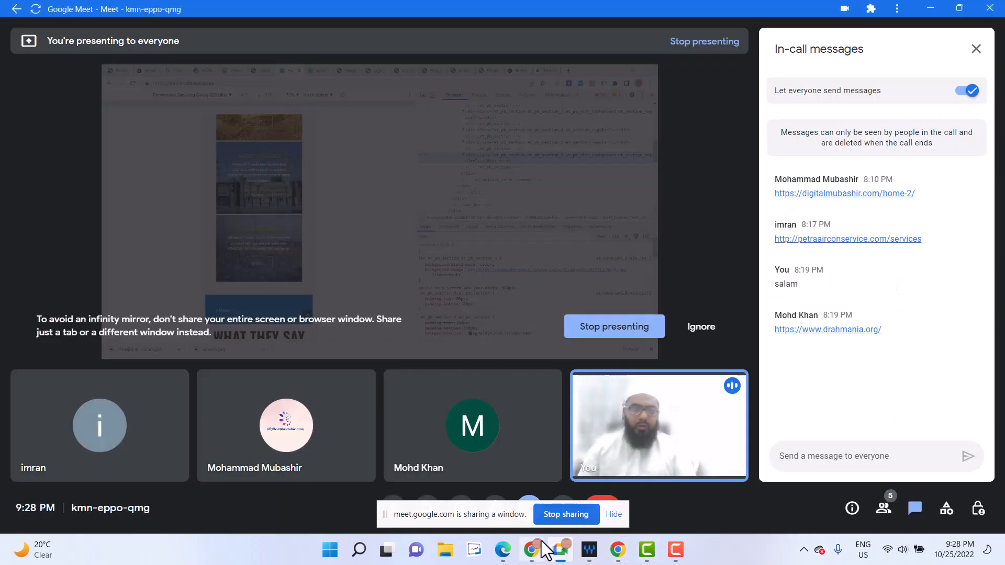
{"action": "left_click", "coordinate": [884, 511]}
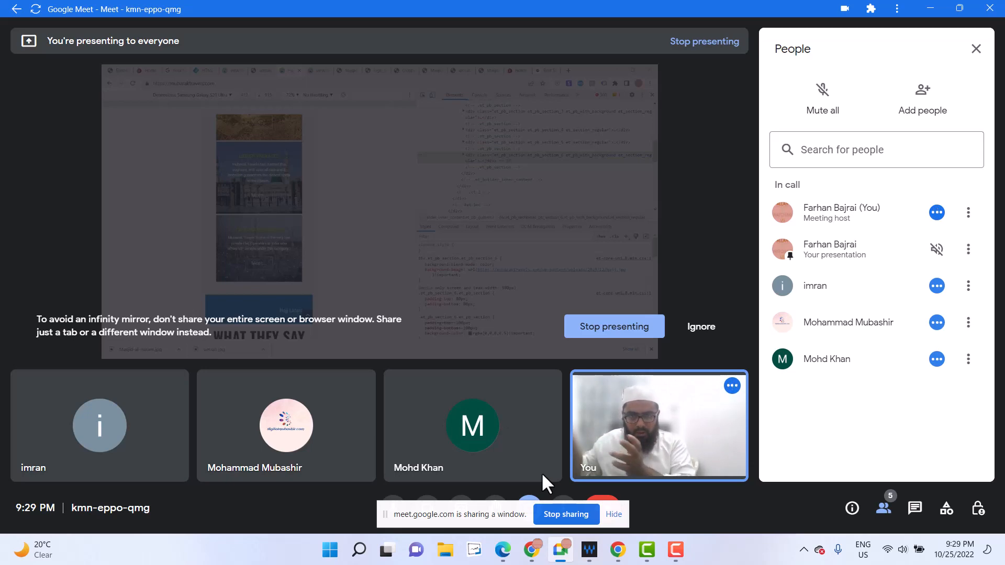
Return from the call to the Mubarak Travels home page, close the developer tools and review its sections from the hero to Hajj Packages 2020
{"action": "left_click", "coordinate": [532, 547]}
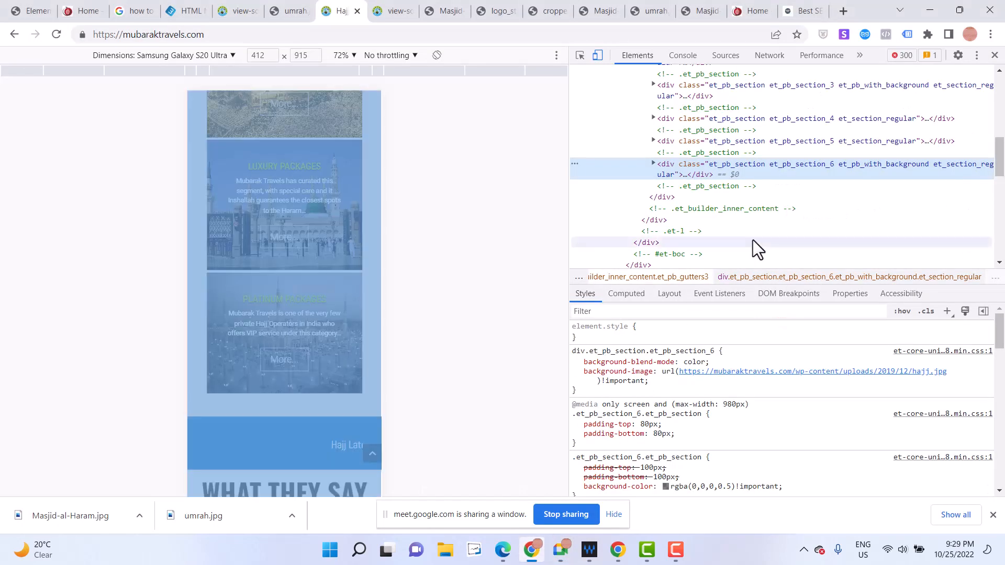
{"action": "left_click", "coordinate": [995, 55]}
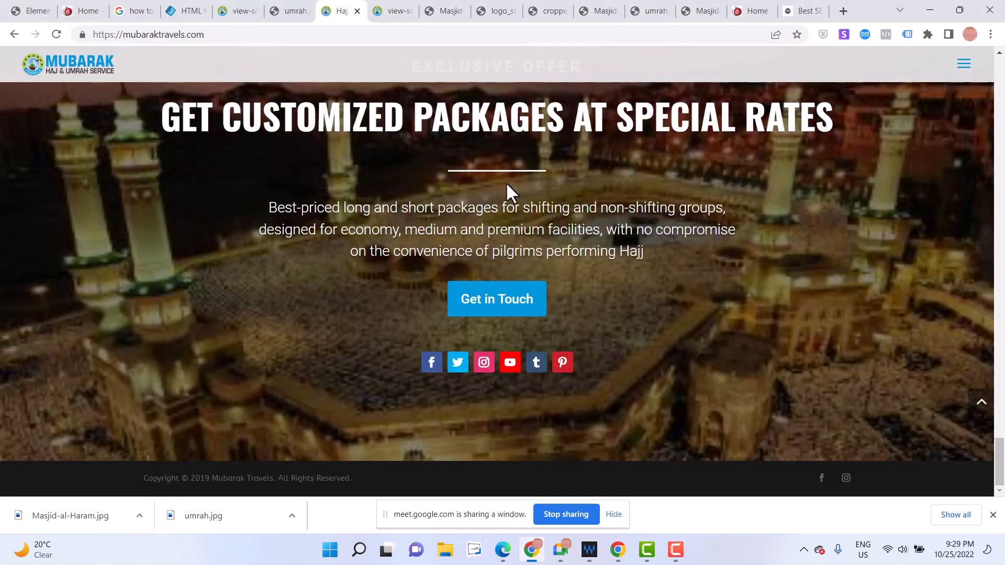
{"action": "scroll", "coordinate": [378, 201], "scroll_direction": "up", "scroll_amount": 20}
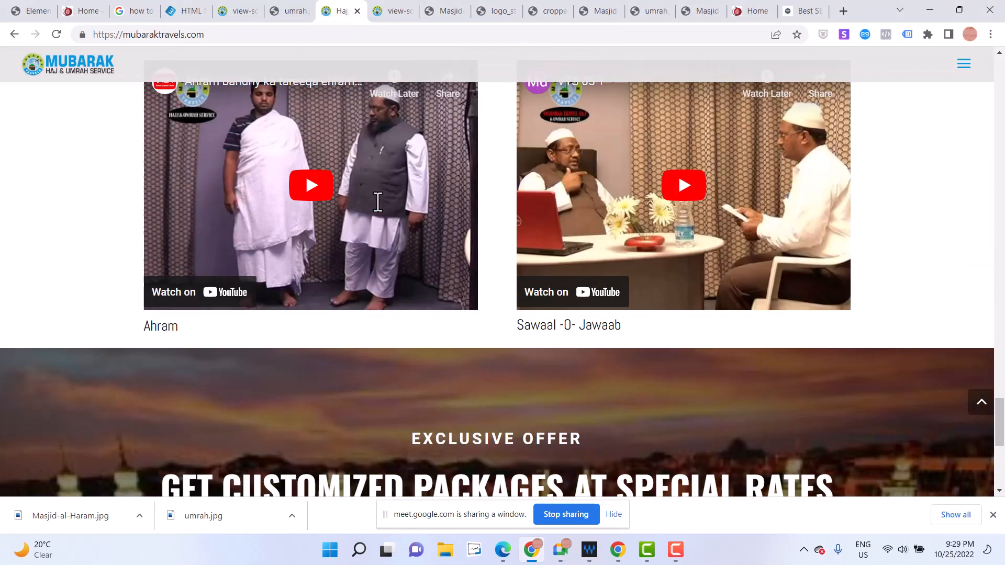
{"action": "scroll", "coordinate": [378, 204], "scroll_direction": "up", "scroll_amount": 20}
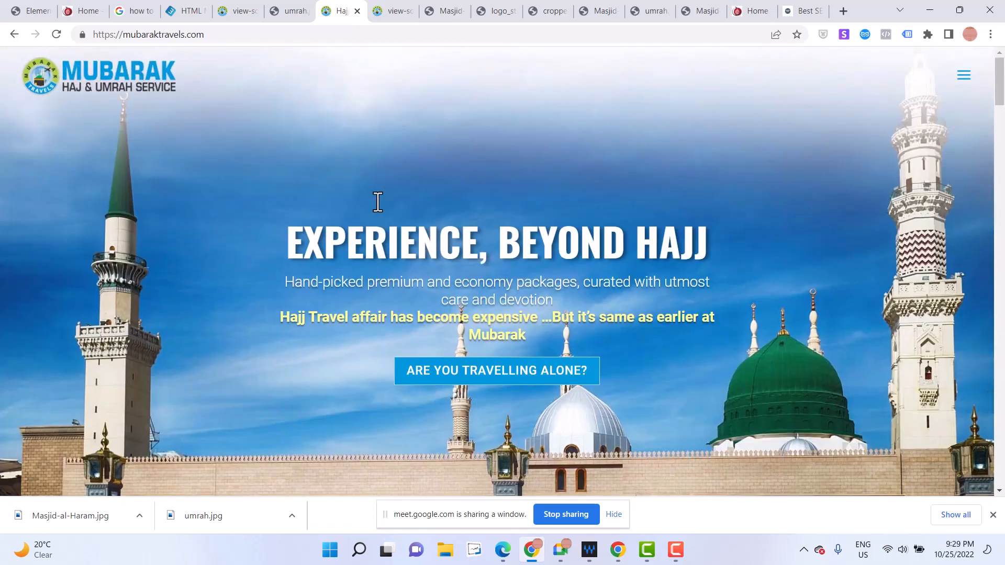
{"action": "scroll", "coordinate": [318, 265], "scroll_direction": "down", "scroll_amount": 15}
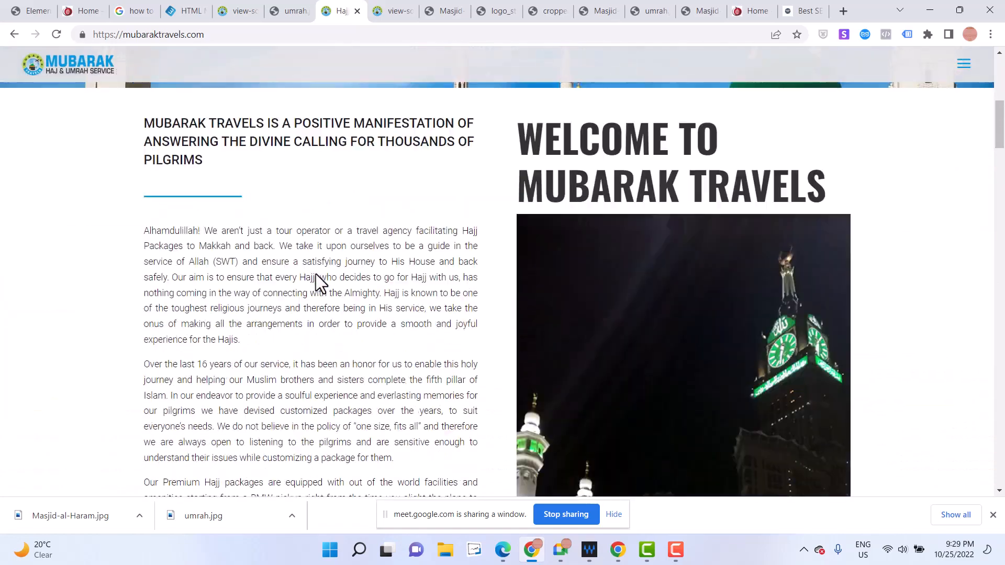
{"action": "scroll", "coordinate": [296, 296], "scroll_direction": "down", "scroll_amount": 1}
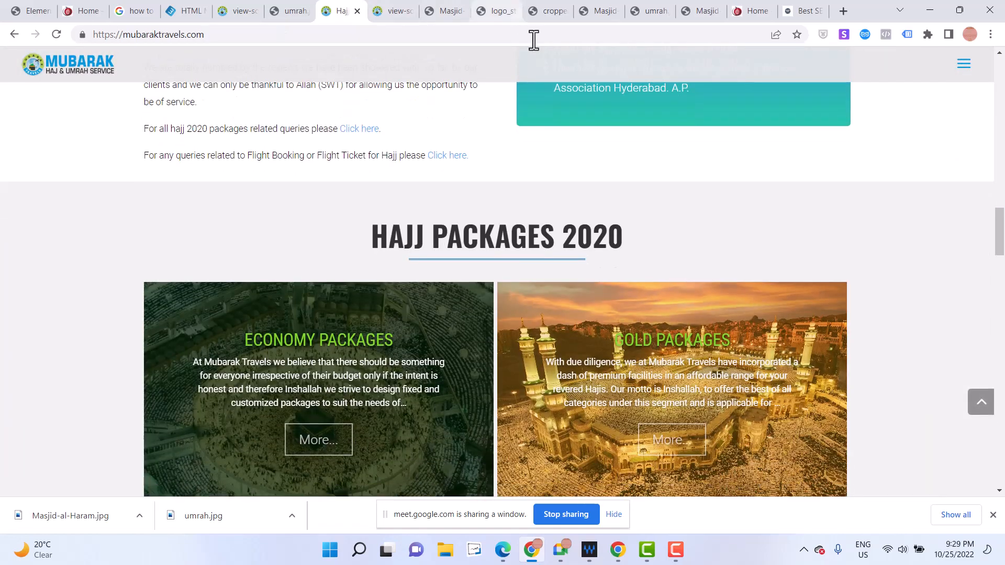
Go back to the "html code for marquee" search results and open the W3schools HTML Marquee Tag result in a new tab
{"action": "left_click", "coordinate": [797, 17]}
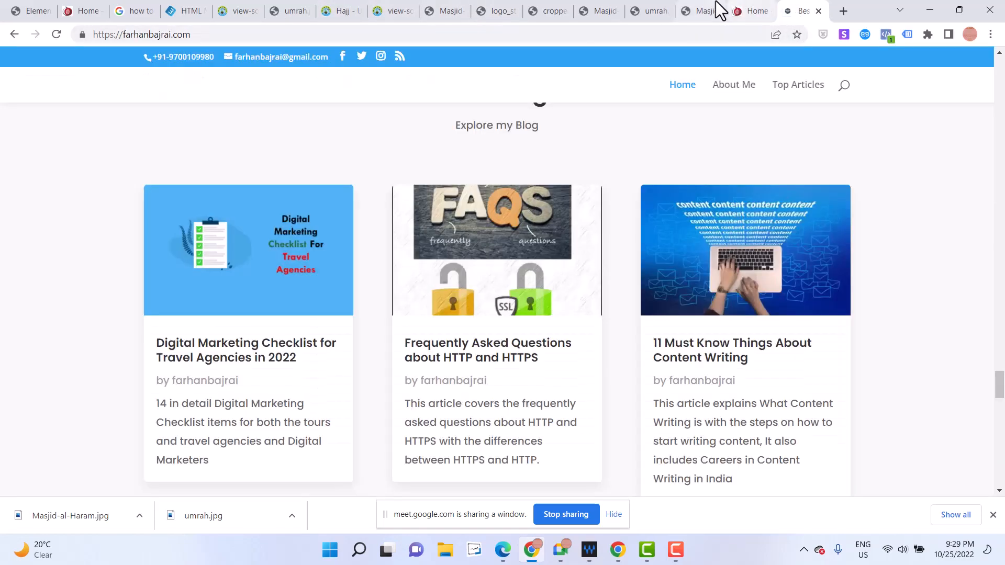
{"action": "left_click", "coordinate": [190, 11]}
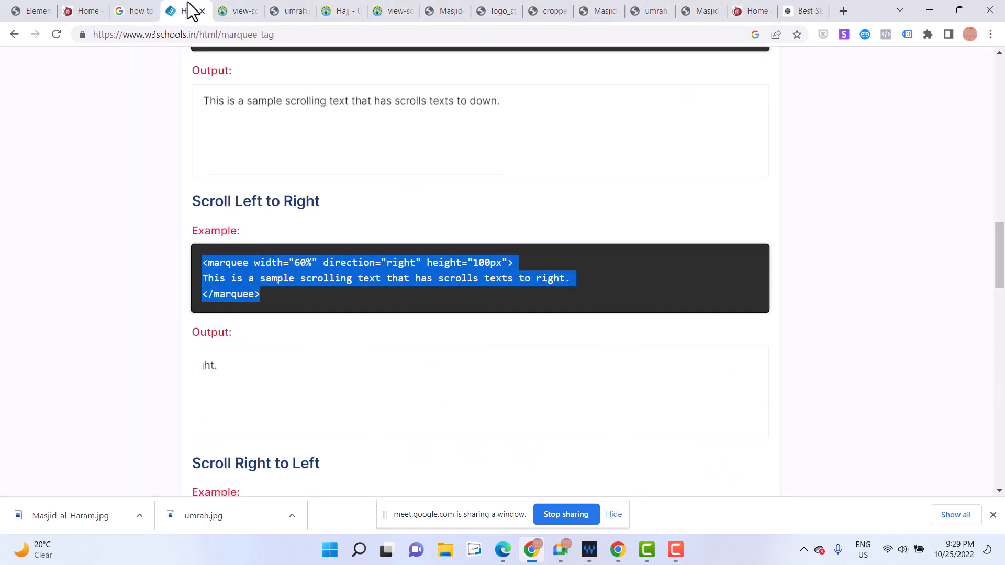
{"action": "left_click", "coordinate": [127, 11]}
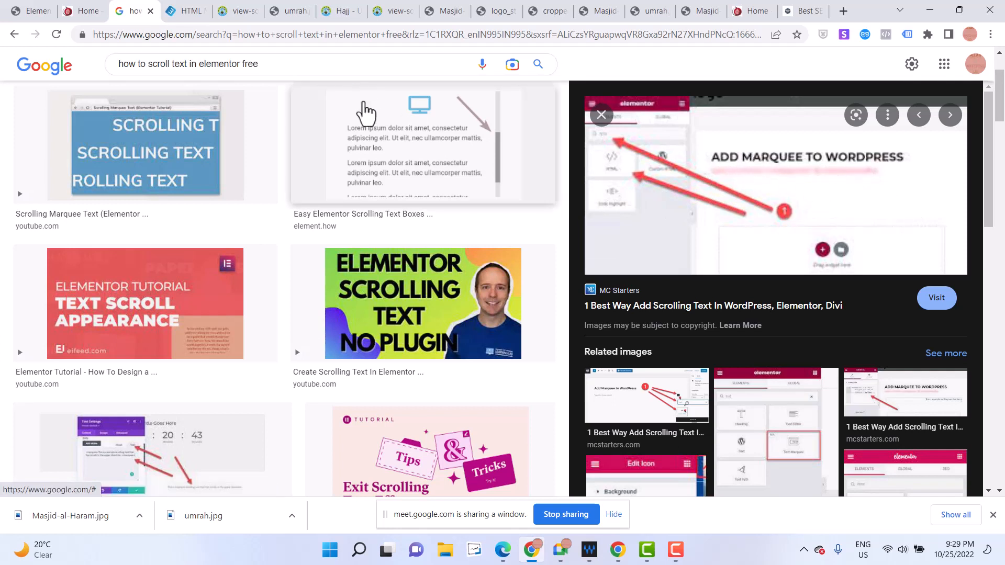
{"action": "left_click", "coordinate": [168, 10]}
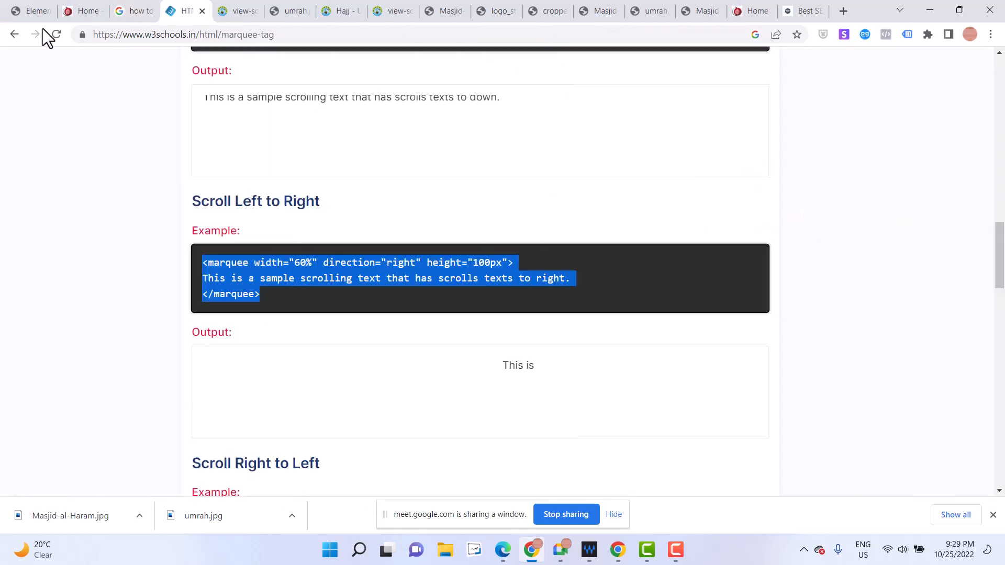
{"action": "right_click", "coordinate": [15, 32]}
{"action": "left_click", "coordinate": [29, 53]}
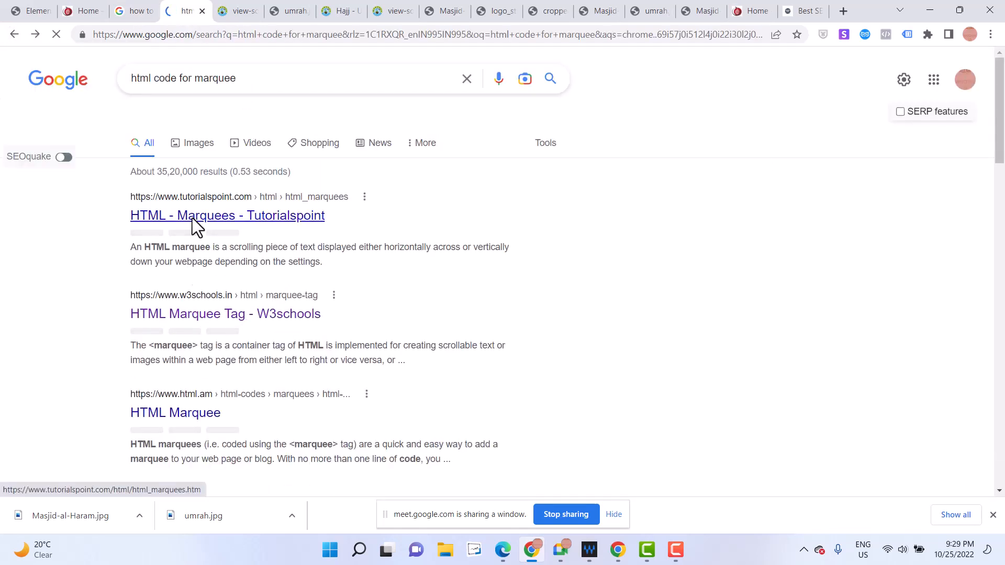
{"action": "right_click", "coordinate": [223, 335]}
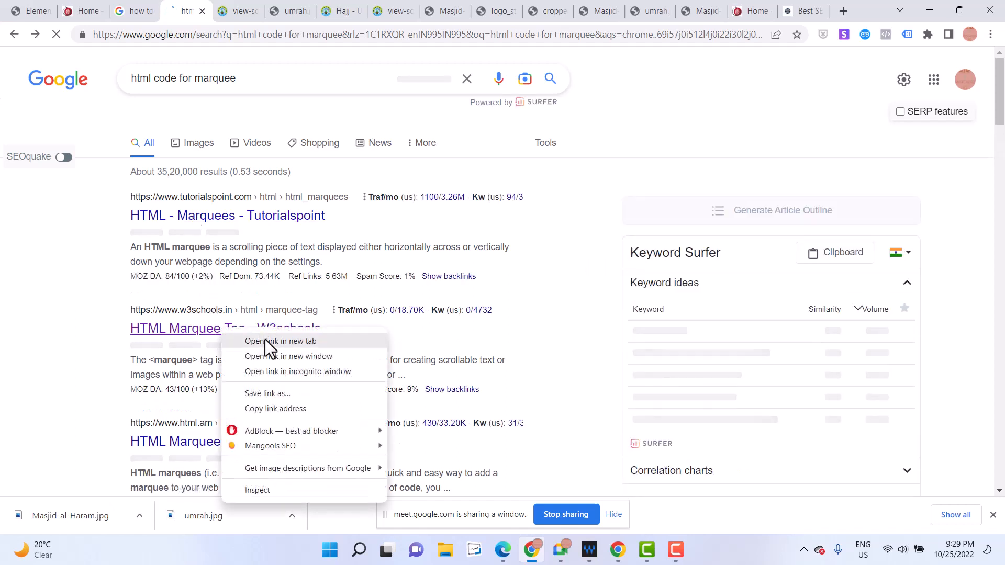
{"action": "left_click", "coordinate": [271, 339]}
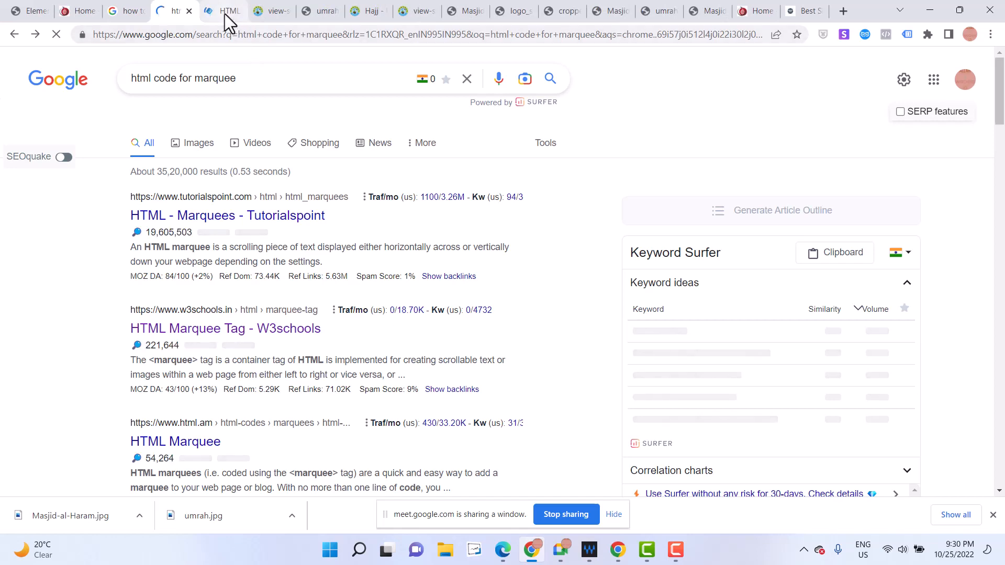
{"action": "left_click", "coordinate": [225, 14]}
Copy the full Scroll Right to Left marquee example code from the W3schools page
{"action": "scroll", "coordinate": [280, 225], "scroll_direction": "down", "scroll_amount": 10}
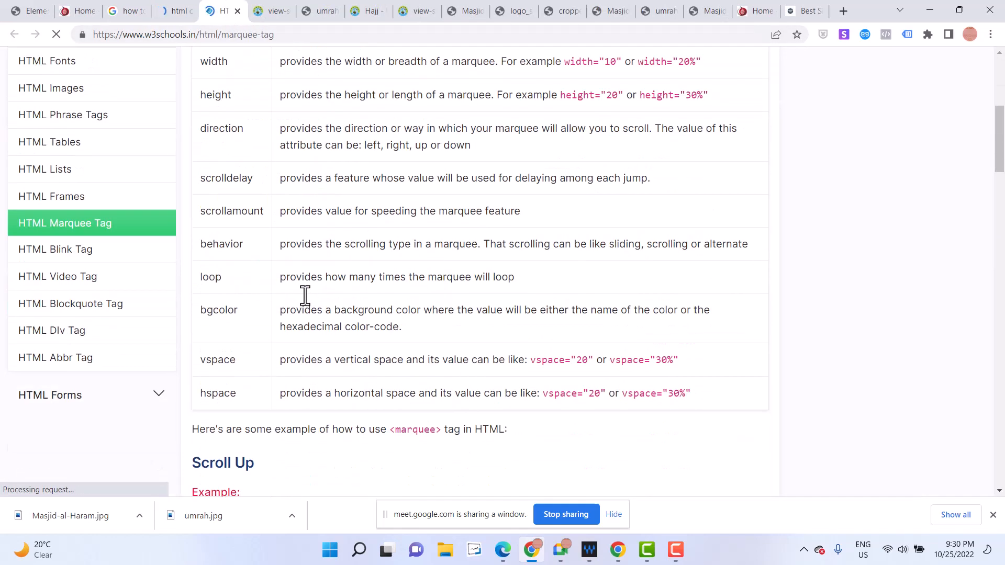
{"action": "scroll", "coordinate": [303, 294], "scroll_direction": "down", "scroll_amount": 4}
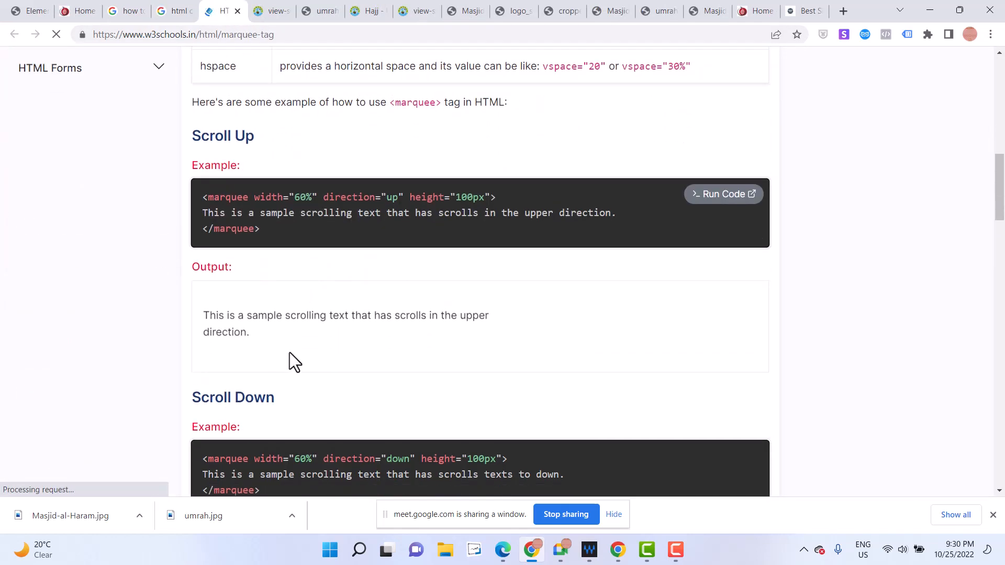
{"action": "scroll", "coordinate": [249, 220], "scroll_direction": "down", "scroll_amount": 5}
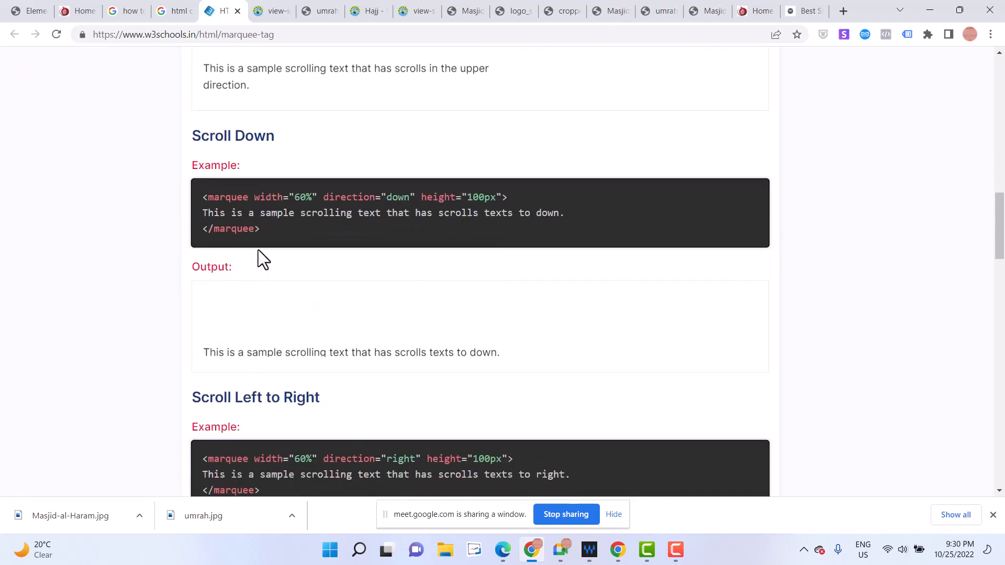
{"action": "scroll", "coordinate": [264, 314], "scroll_direction": "down", "scroll_amount": 4}
{"action": "scroll", "coordinate": [284, 314], "scroll_direction": "down", "scroll_amount": 3}
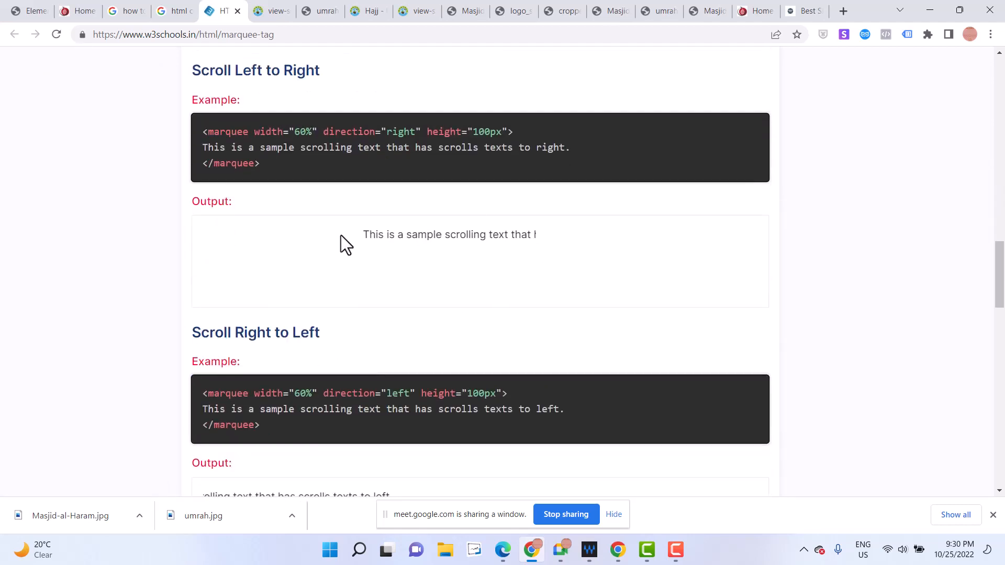
{"action": "scroll", "coordinate": [388, 262], "scroll_direction": "down", "scroll_amount": 3}
{"action": "triple_click", "coordinate": [250, 278]}
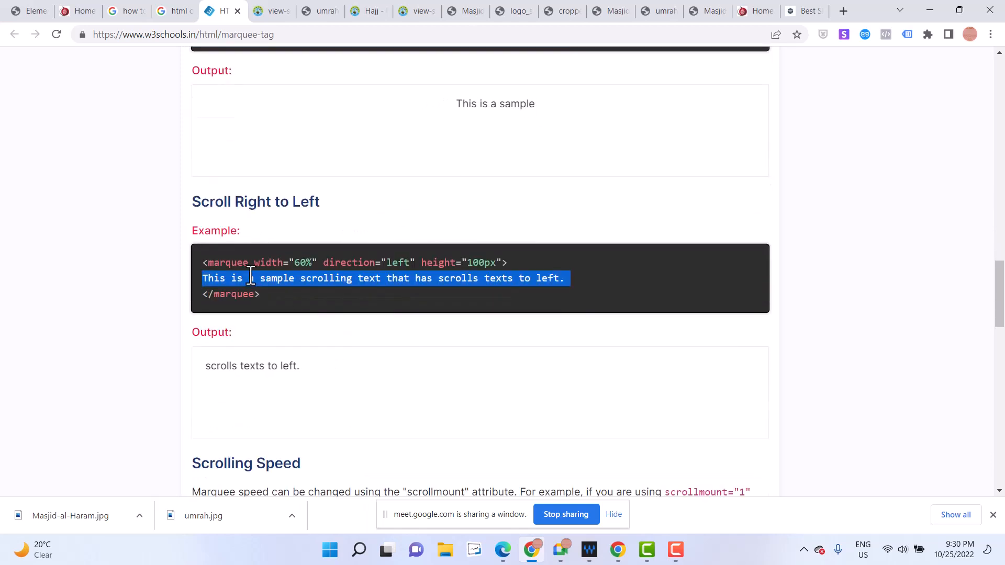
{"action": "key", "text": "ctrl+a"}
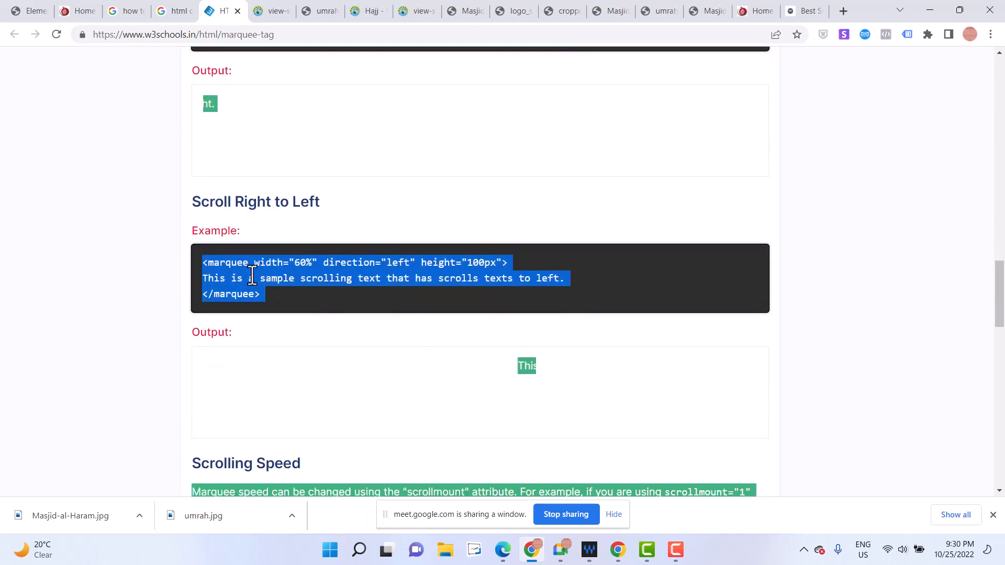
{"action": "triple_click", "coordinate": [244, 278]}
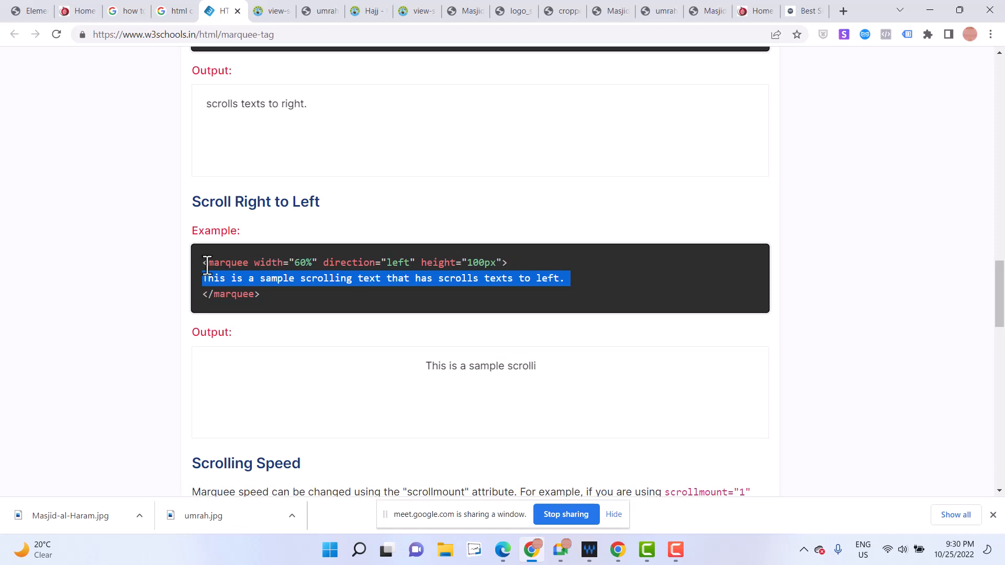
{"action": "left_click_drag", "start_coordinate": [204, 263], "coordinate": [250, 295]}
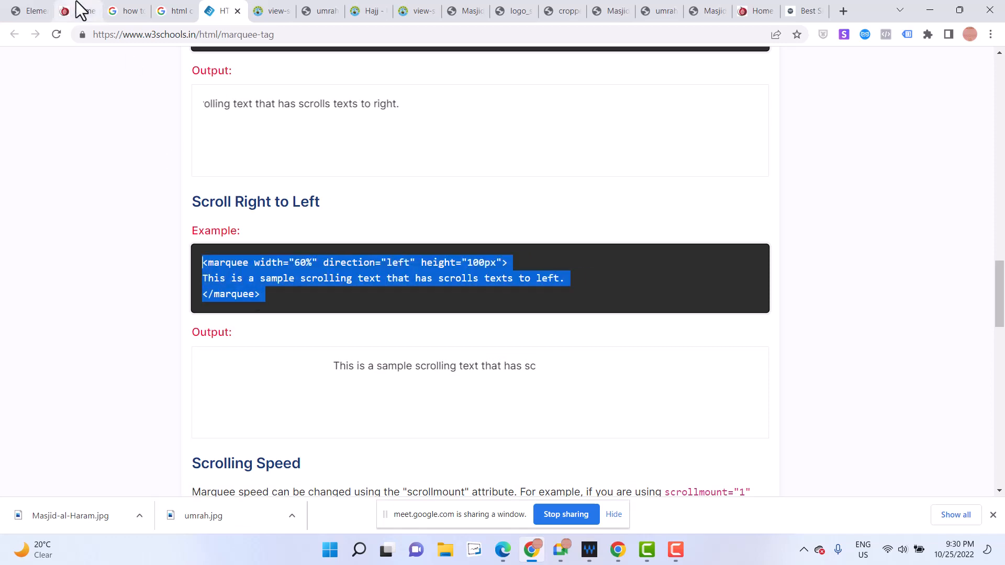
Replace the HTML widget's code in the Elementor page with the copied left-scrolling marquee, width 60% and height 100px
{"action": "left_click", "coordinate": [76, 6]}
{"action": "left_click", "coordinate": [22, 4]}
{"action": "left_click", "coordinate": [85, 198]}
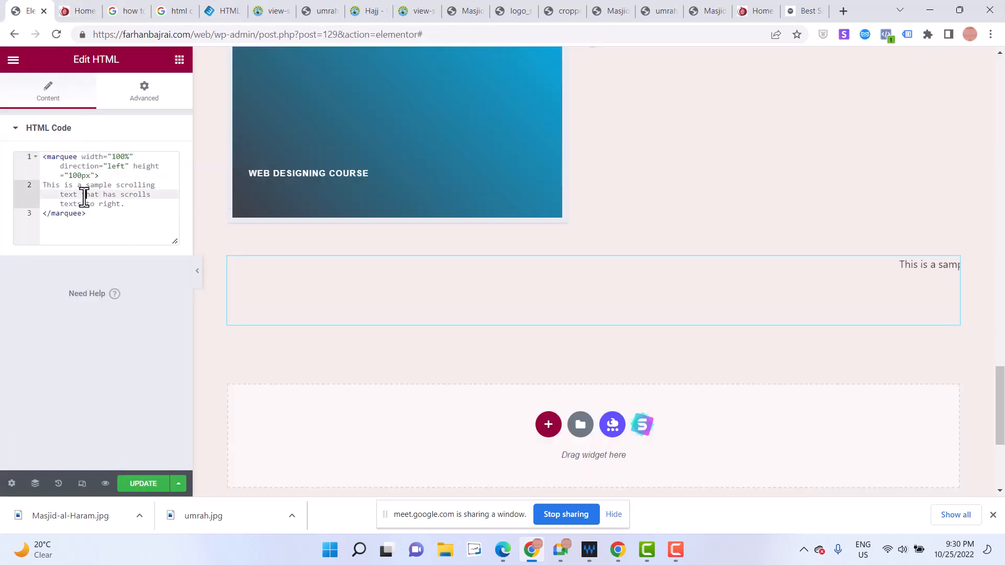
{"action": "key", "text": "ctrl+a"}
{"action": "type", "text": "<marquee width=\"60%\" direction=\"left\" height=\"100px\"> This is a sample scrolling text that has scrolls texts to left. </marquee>"}
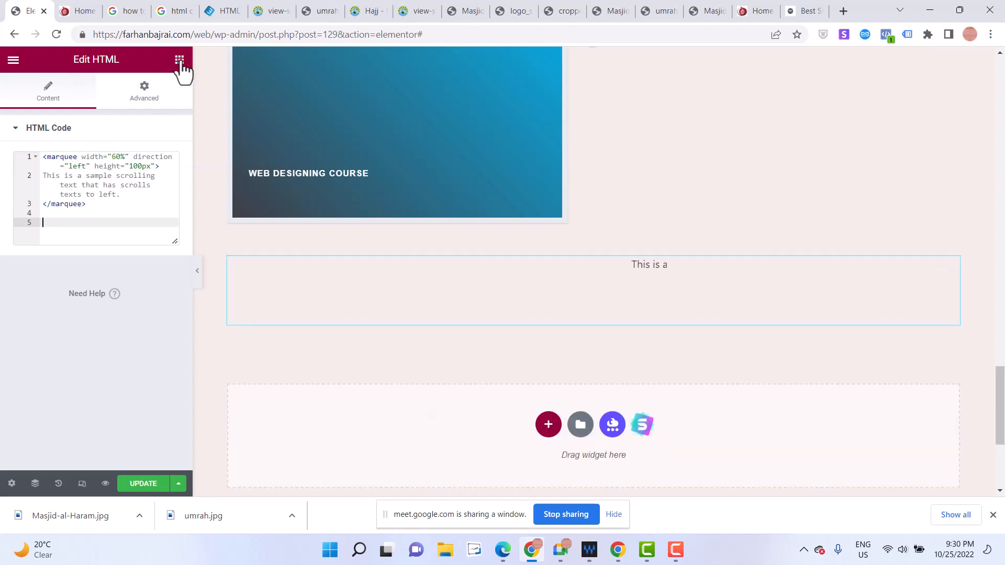
{"action": "key", "text": "Escape"}
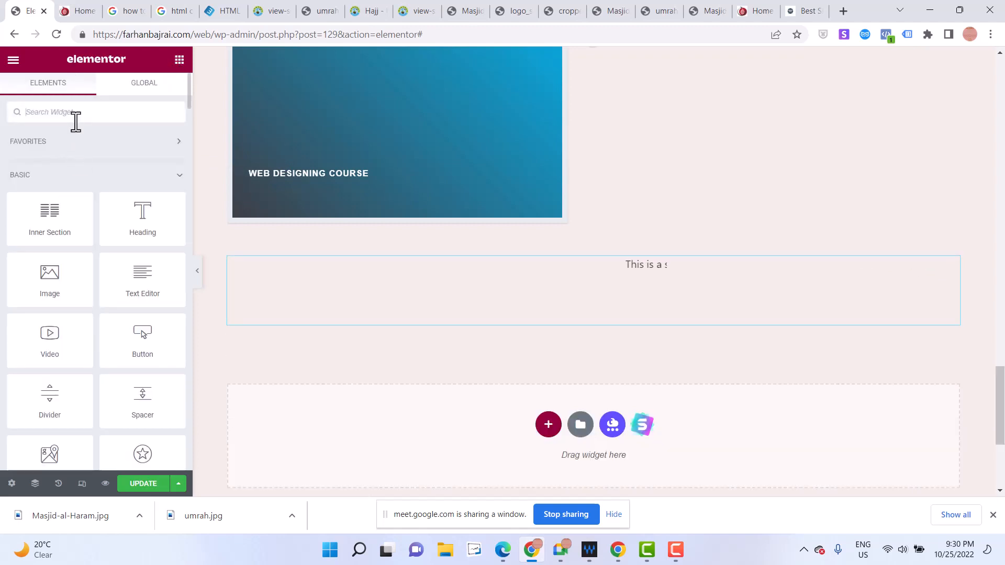
{"action": "left_click", "coordinate": [76, 120]}
{"action": "type", "text": "html"}
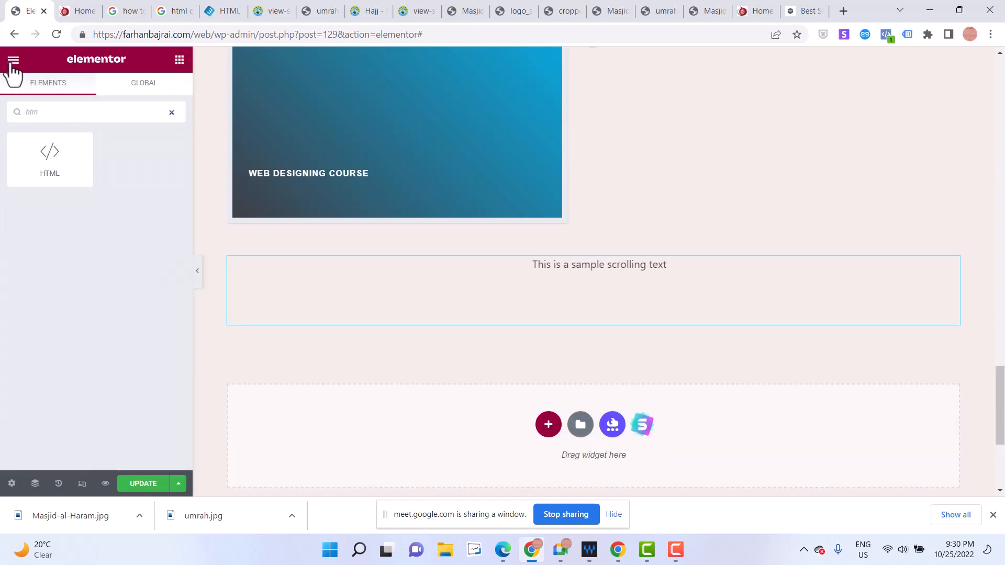
Reopen the marquee HTML widget for editing and set the marquee width to 100%
{"action": "left_click", "coordinate": [337, 291]}
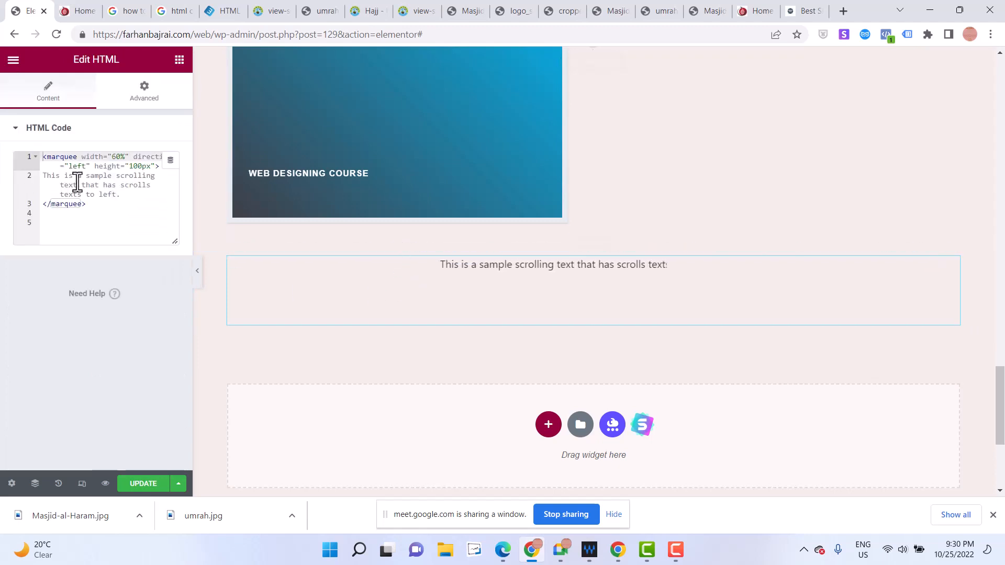
{"action": "left_click", "coordinate": [117, 157]}
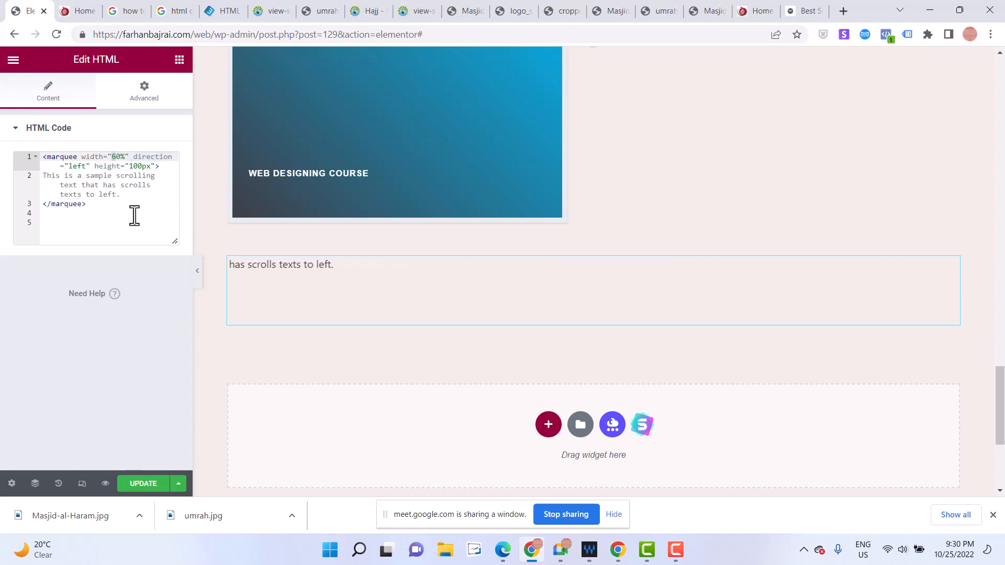
{"action": "type", "text": "10"}
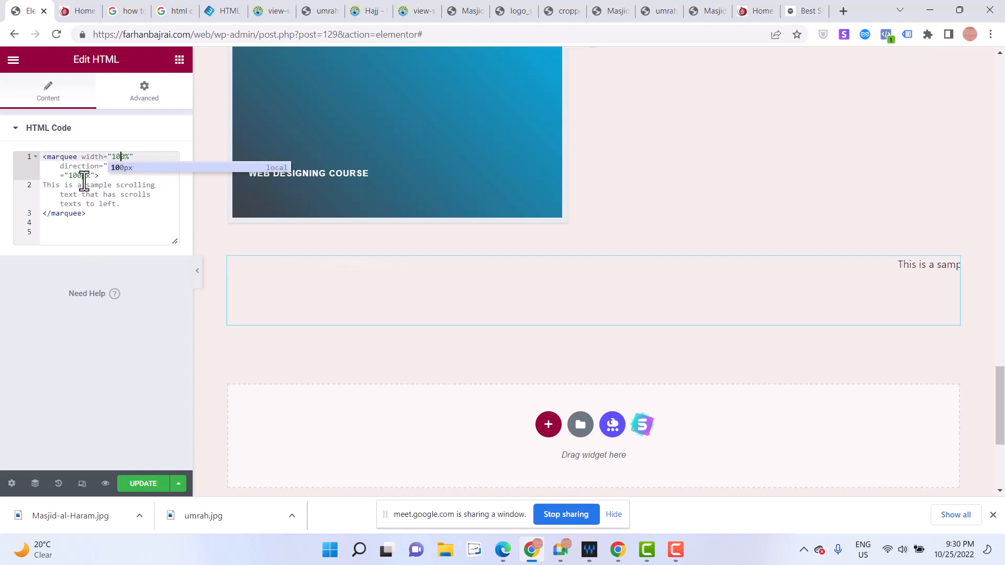
Replace the marquee's sample scrolling sentence with the text "Latest news"
{"action": "left_click", "coordinate": [95, 196]}
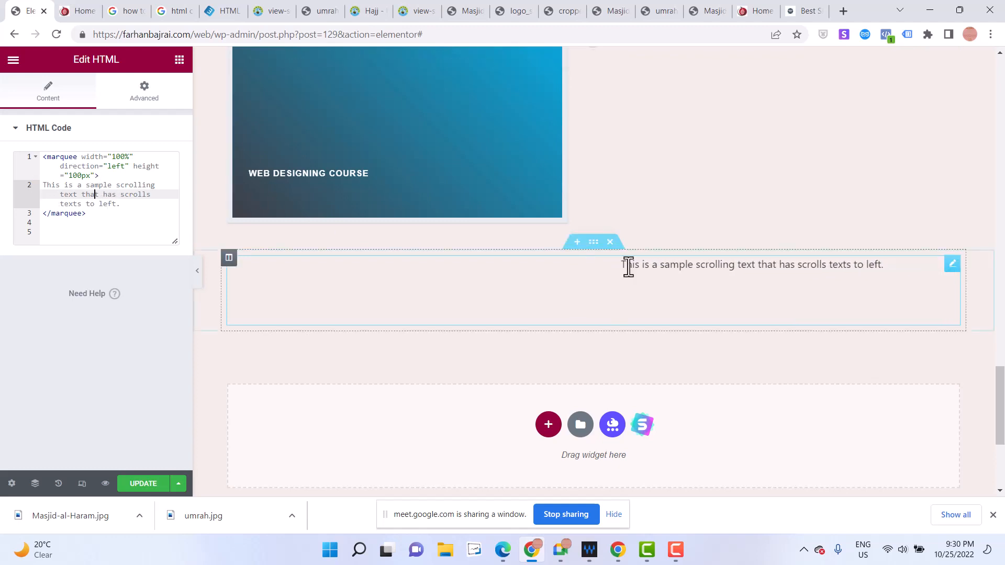
{"action": "left_click_drag", "start_coordinate": [44, 186], "coordinate": [152, 209]}
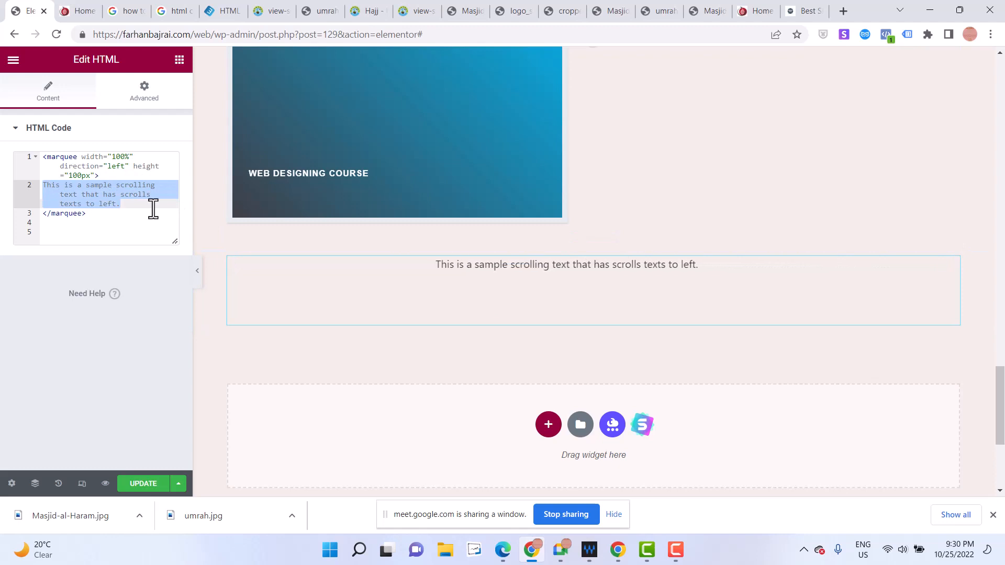
{"action": "type", "text": "Latest newsw"}
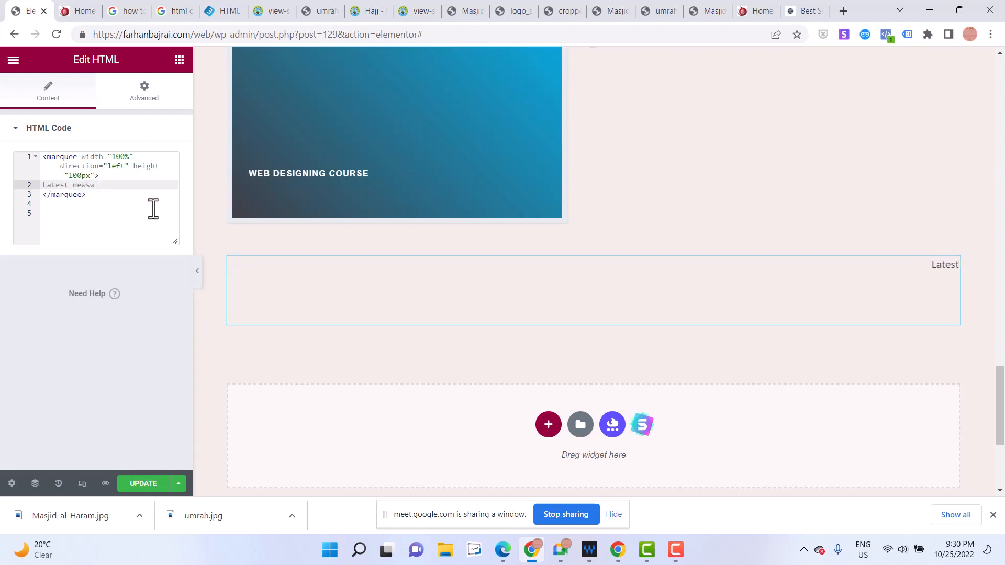
{"action": "key", "text": "BackSpace"}
{"action": "scroll", "coordinate": [309, 400], "scroll_direction": "down", "scroll_amount": 4}
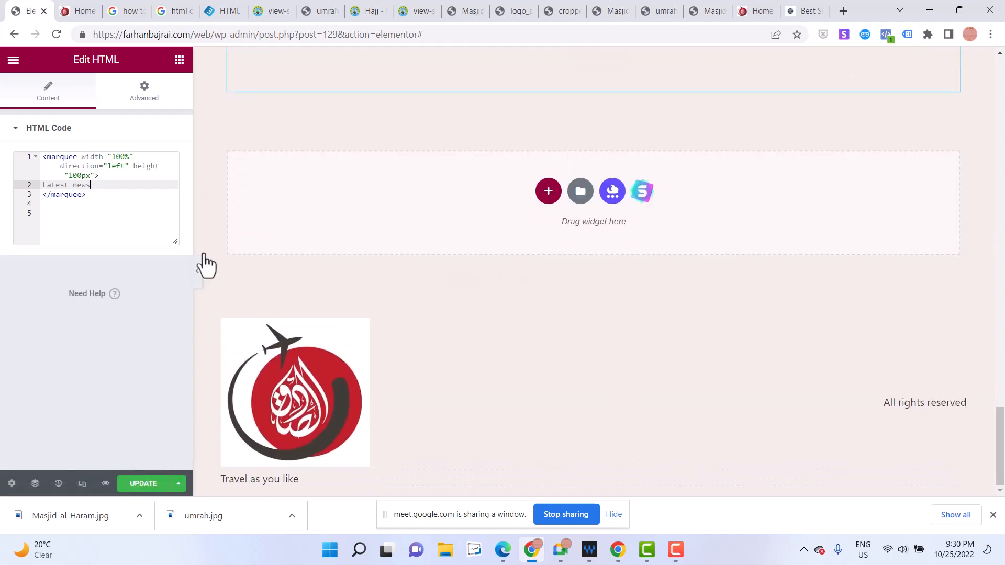